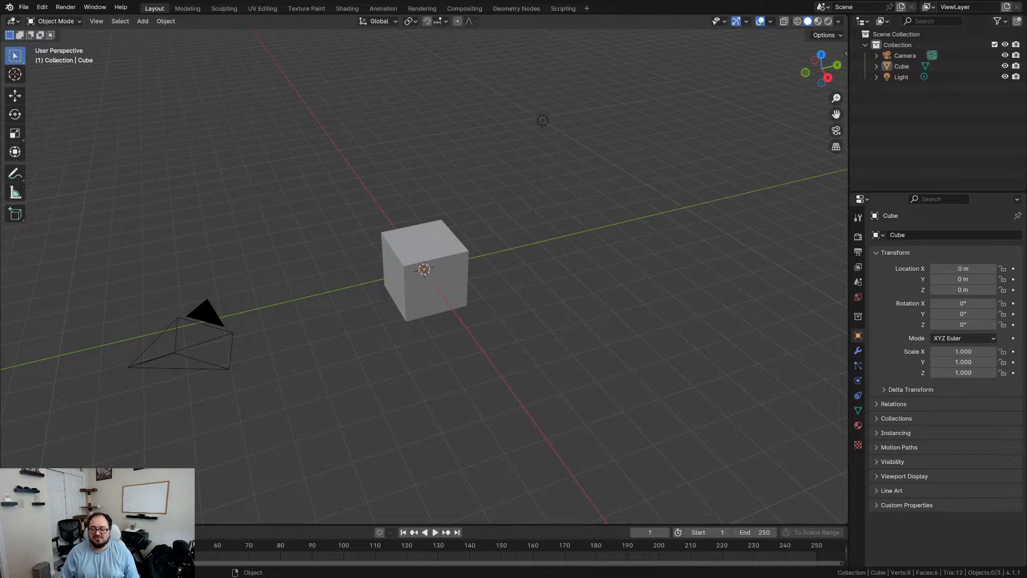
Step: Open the preferences and search the add-ons for "scr" and "key", clearing the search field at the end
middle_drag(537, 242, 558, 260)
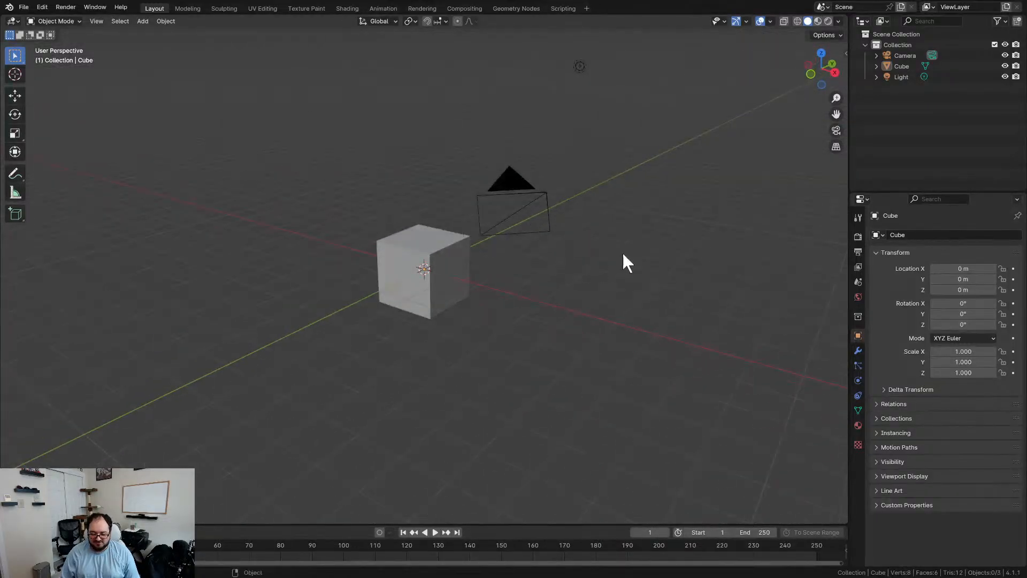
click(45, 6)
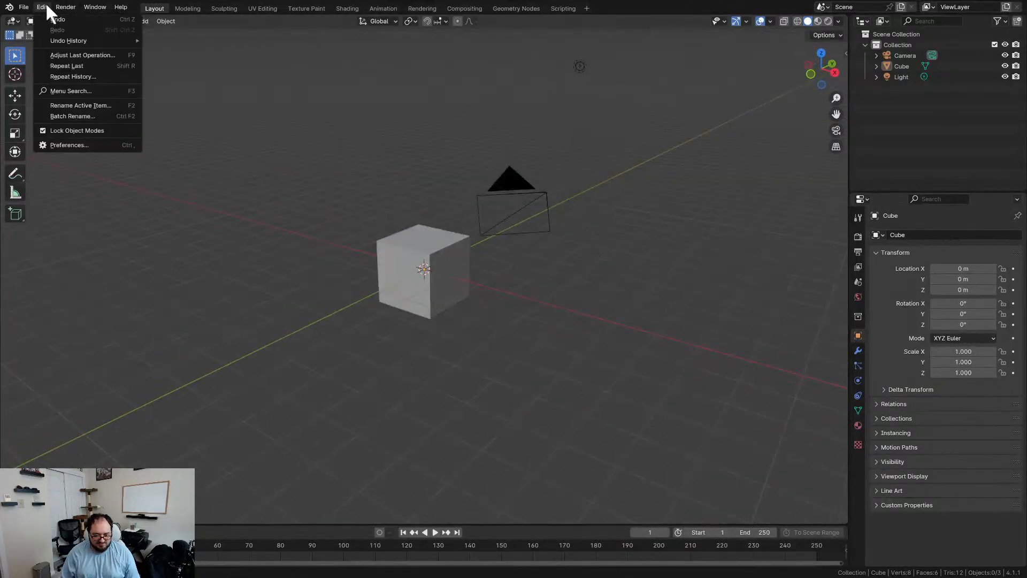
click(82, 144)
click(293, 38)
text(scr)
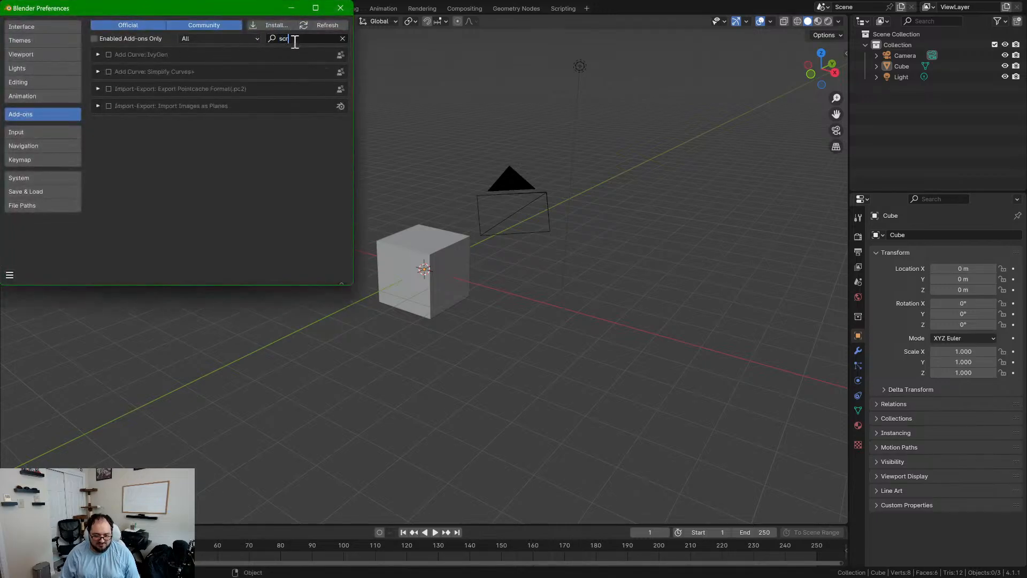
key(BackSpace)
key(BackSpace)
key(BackSpace)
text(key)
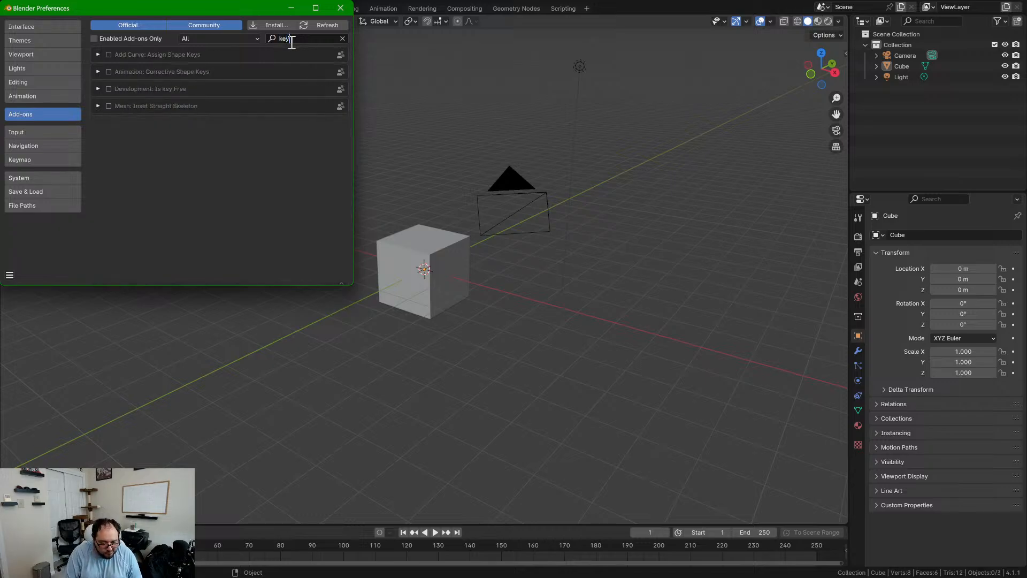
key(BackSpace)
key(BackSpace)
key(BackSpace)
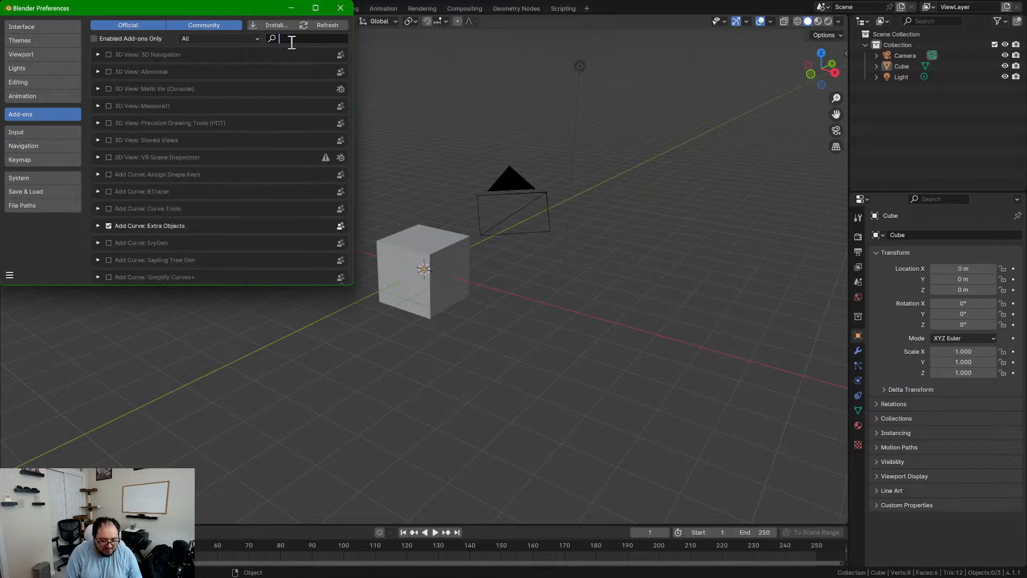
Step: Look through the Keymap and Interface preferences for an option that displays pressed keys
click(26, 163)
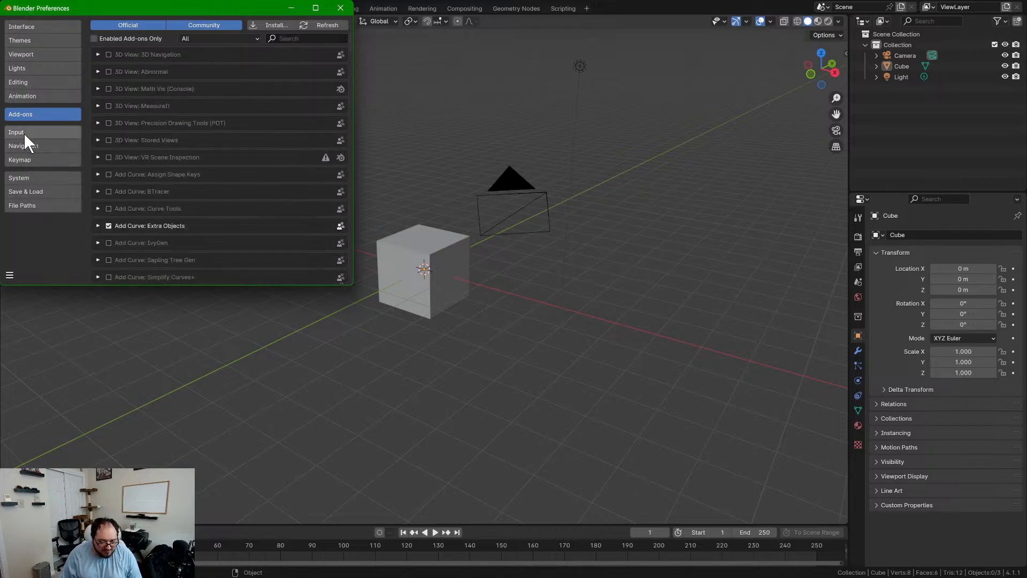
click(23, 159)
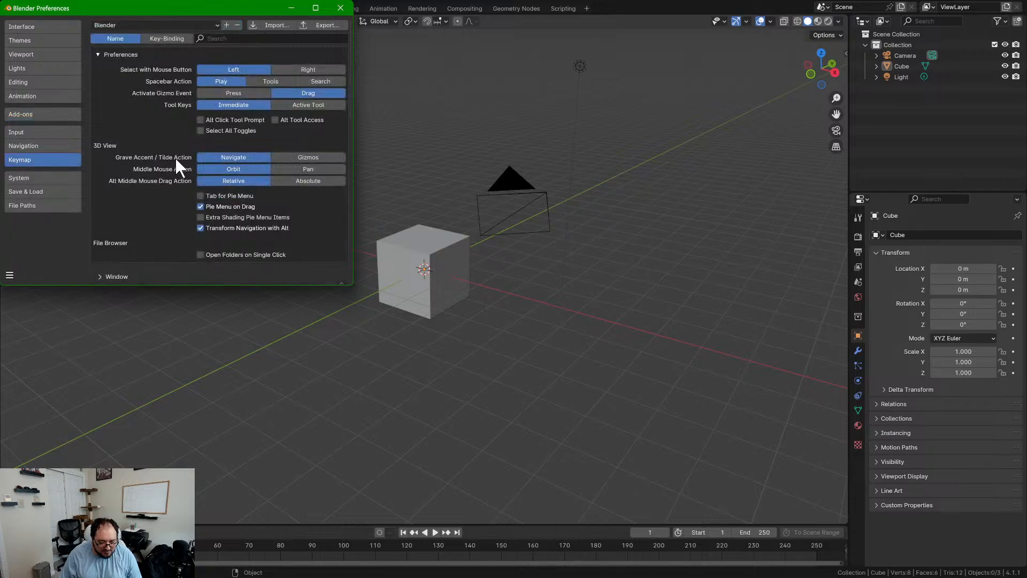
scroll(147, 157, down, 15)
scroll(145, 156, up, 5)
click(36, 25)
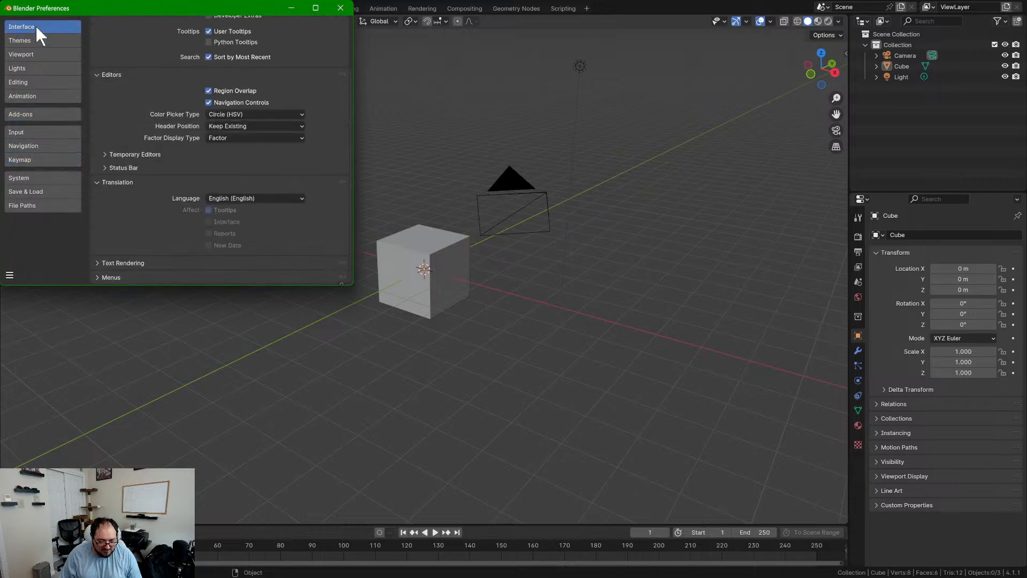
scroll(153, 112, up, 3)
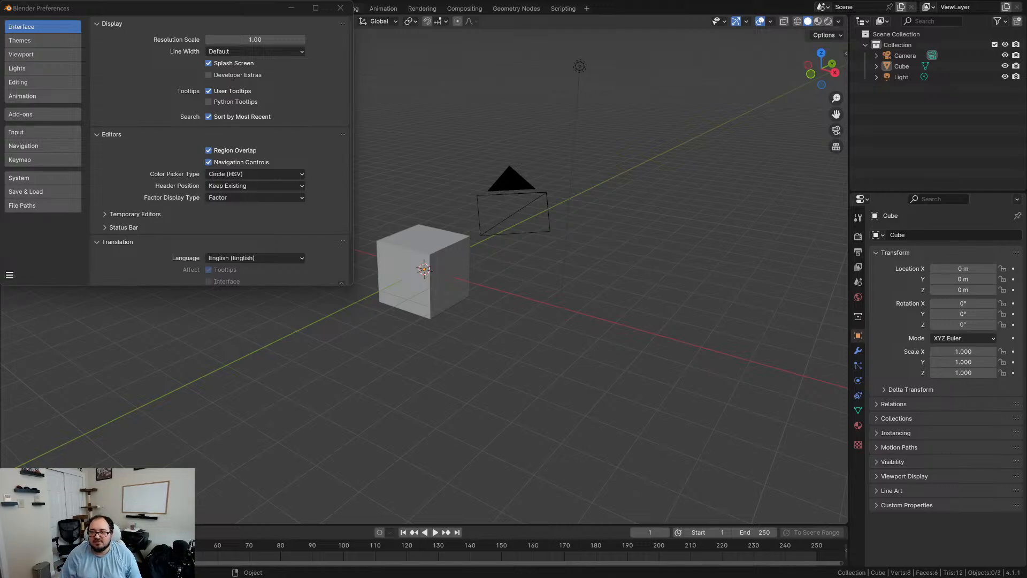
Step: Show and widen the viewport sidebar, and examine its View, Tool and Workspace settings
key(n)
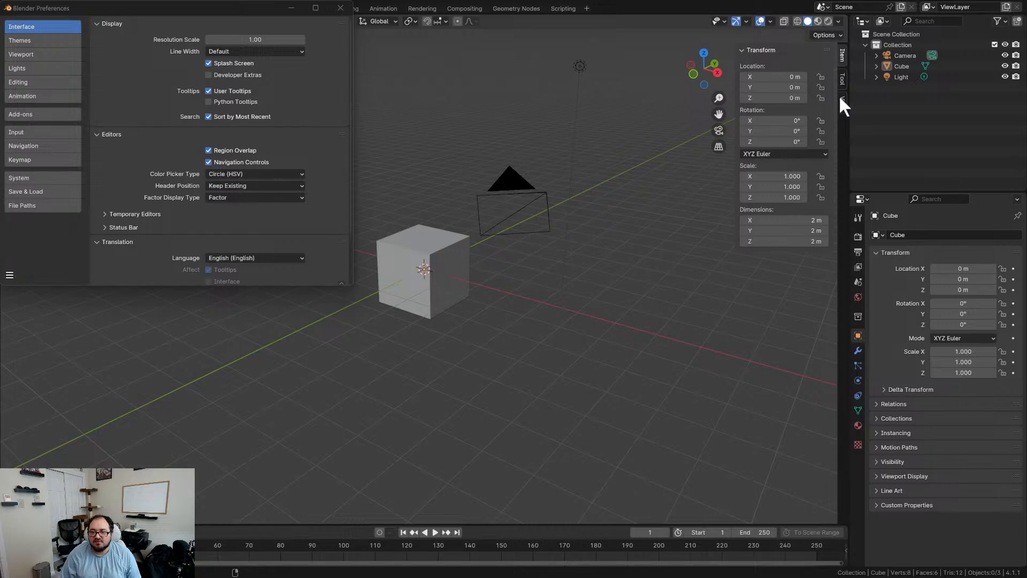
click(843, 101)
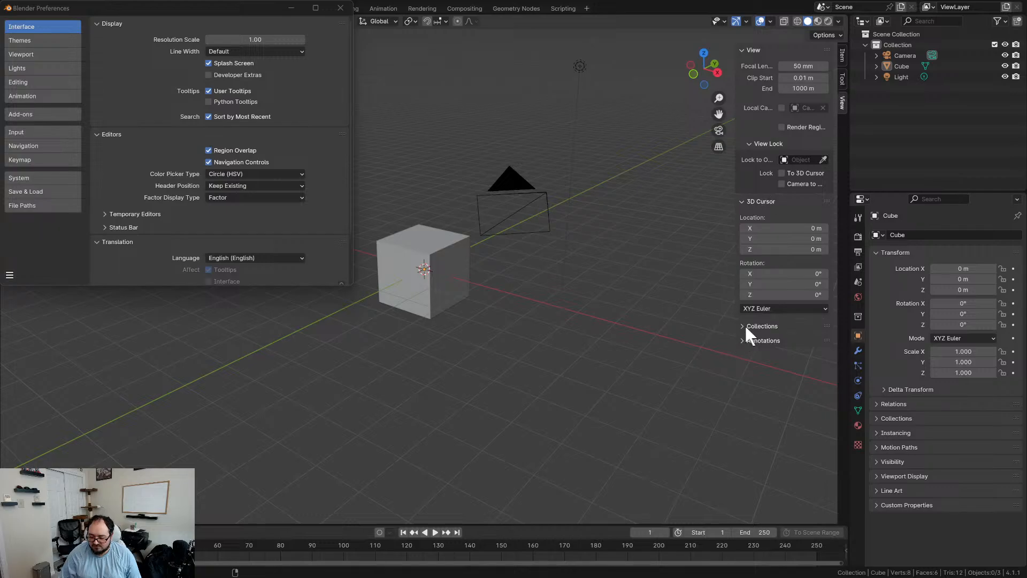
drag(735, 123, 688, 123)
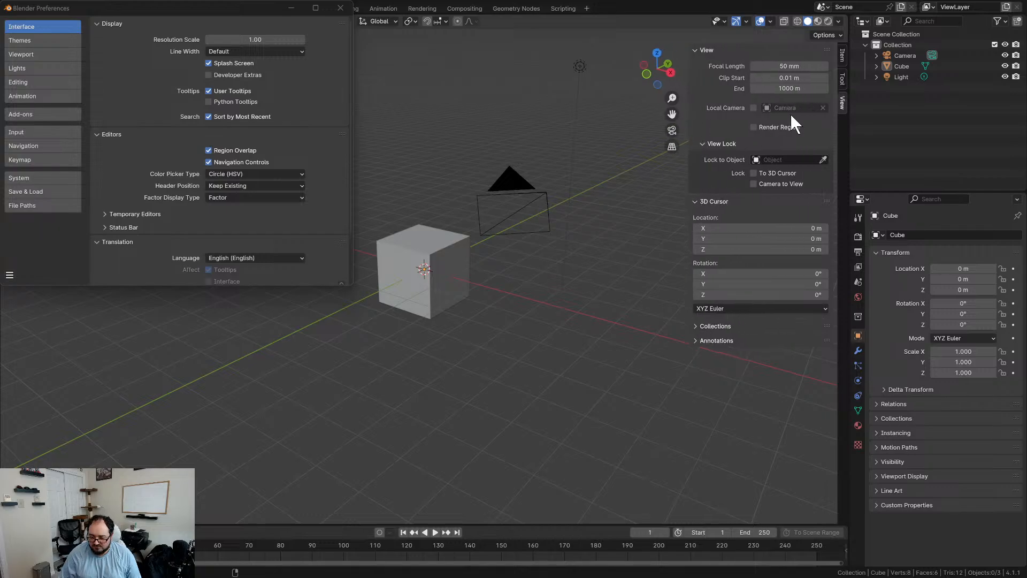
click(842, 79)
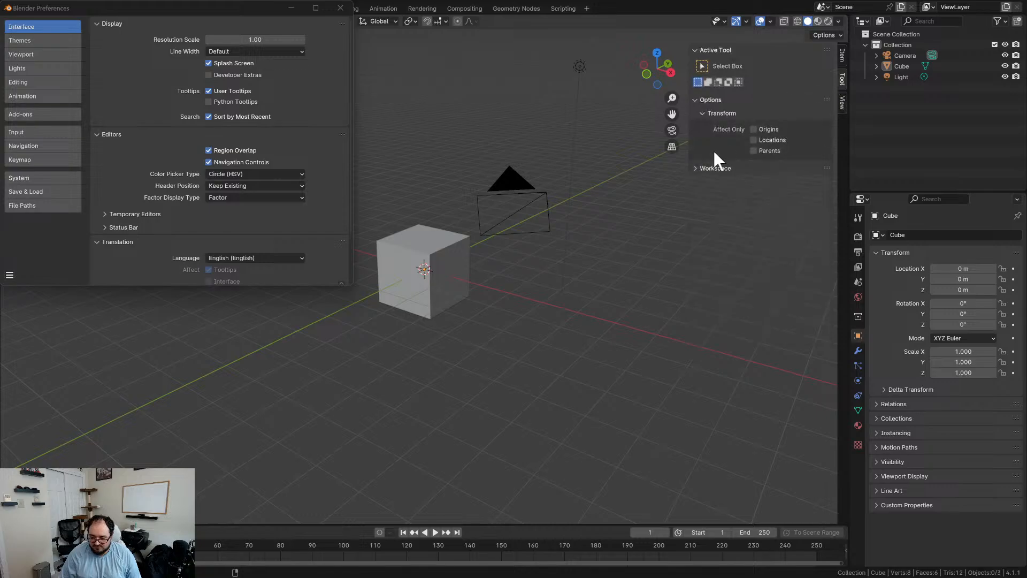
click(715, 168)
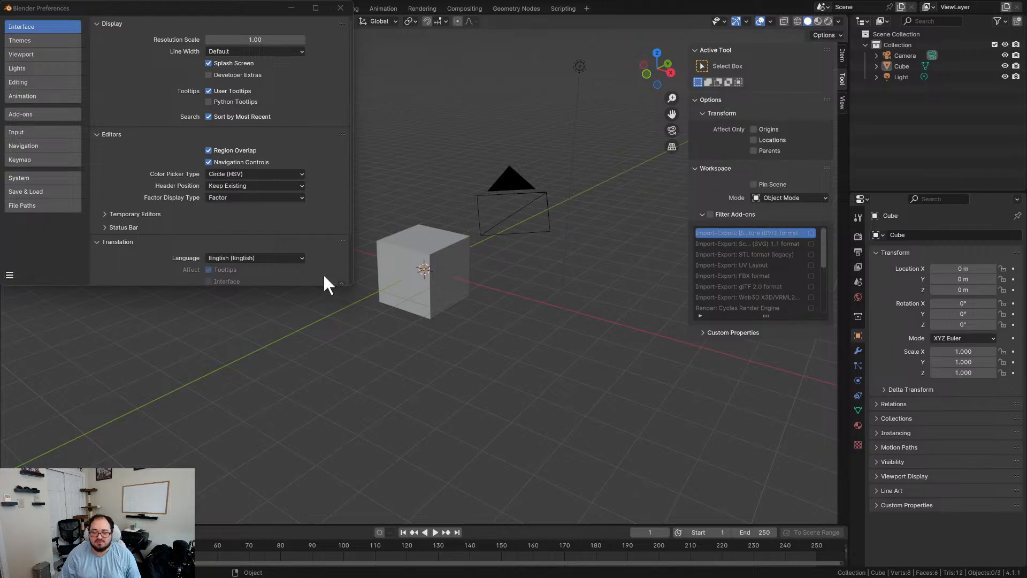
Step: Install the add-on from screencast_keys.zip in the Downloads folder and enable System: Screencast Keys
click(14, 115)
click(287, 24)
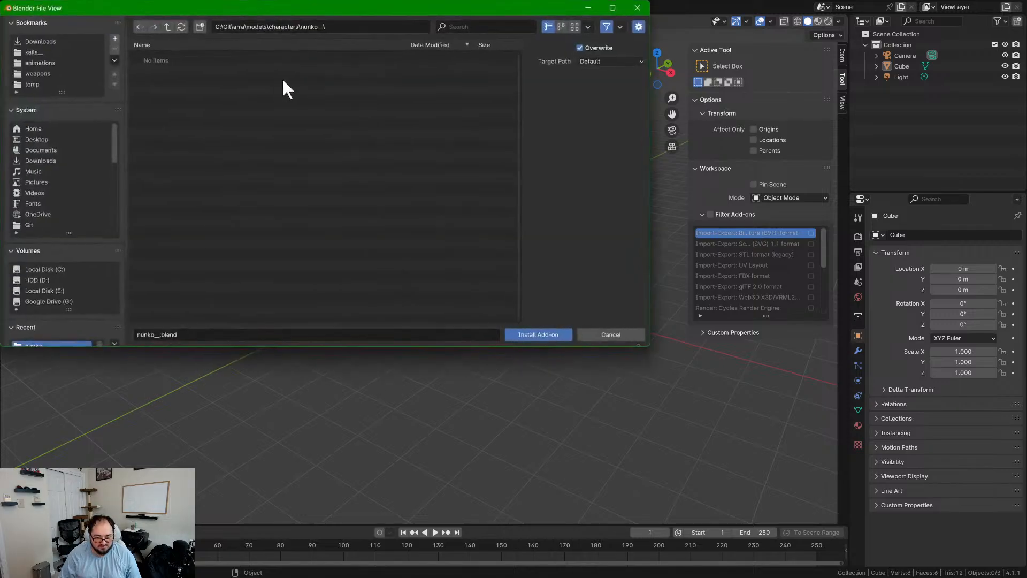
click(37, 41)
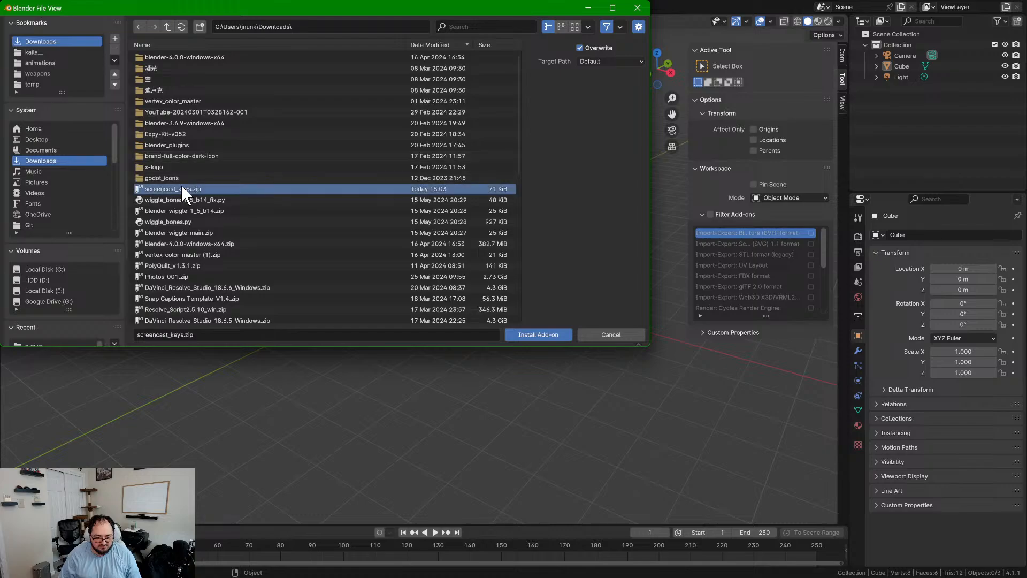
double_click(181, 187)
click(109, 55)
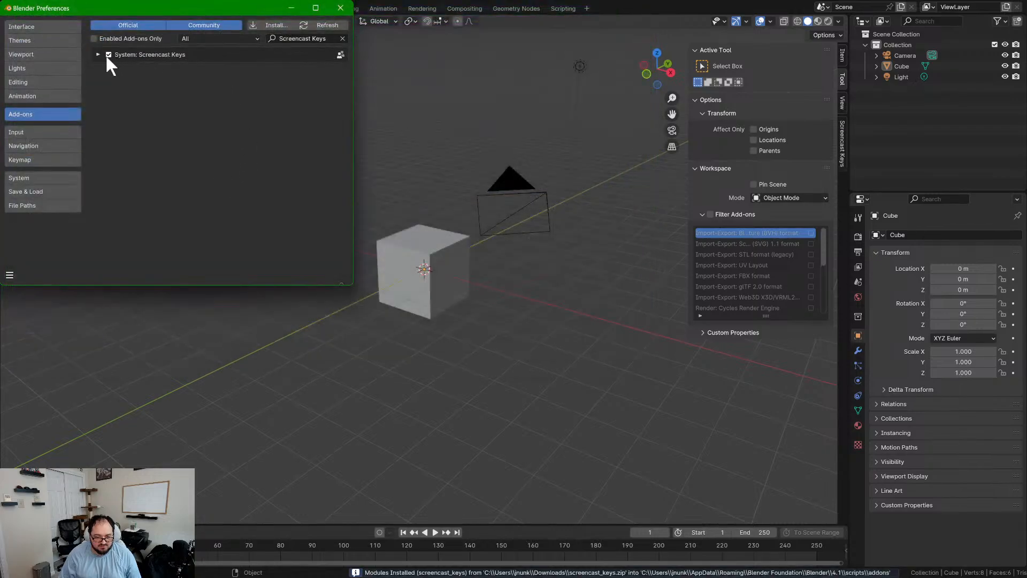
click(341, 7)
Step: Delete the default camera, cube and light from the scene
key(a)
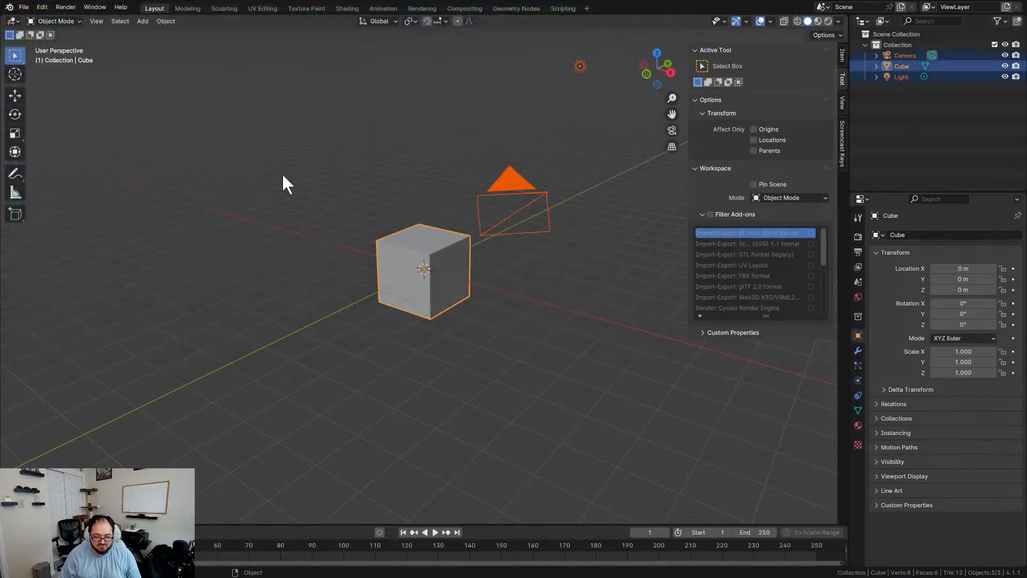
key(Delete)
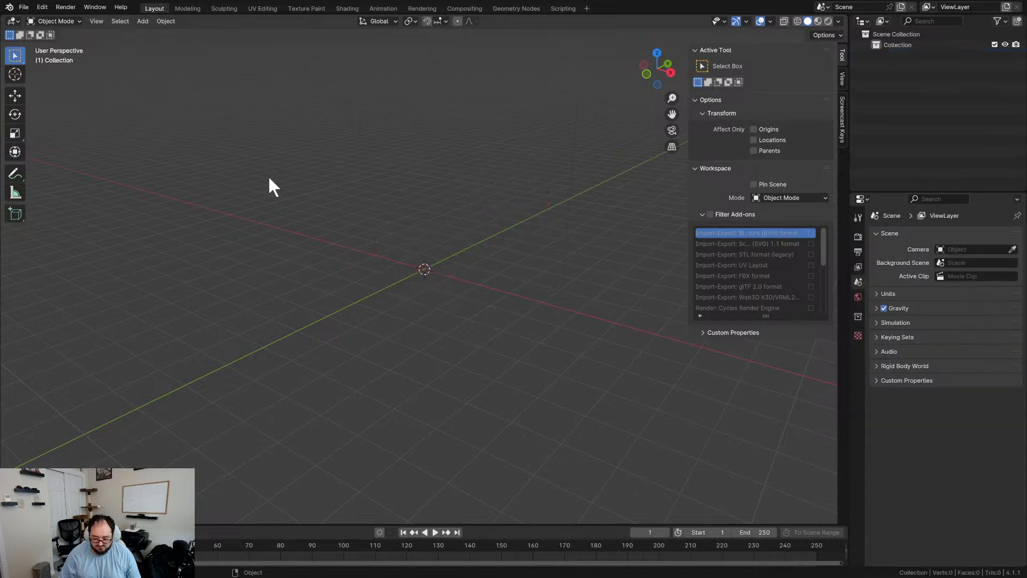
Step: Turn on Screencast Keys in the viewport sidebar and expand its display settings
click(844, 123)
click(698, 51)
click(702, 50)
click(696, 50)
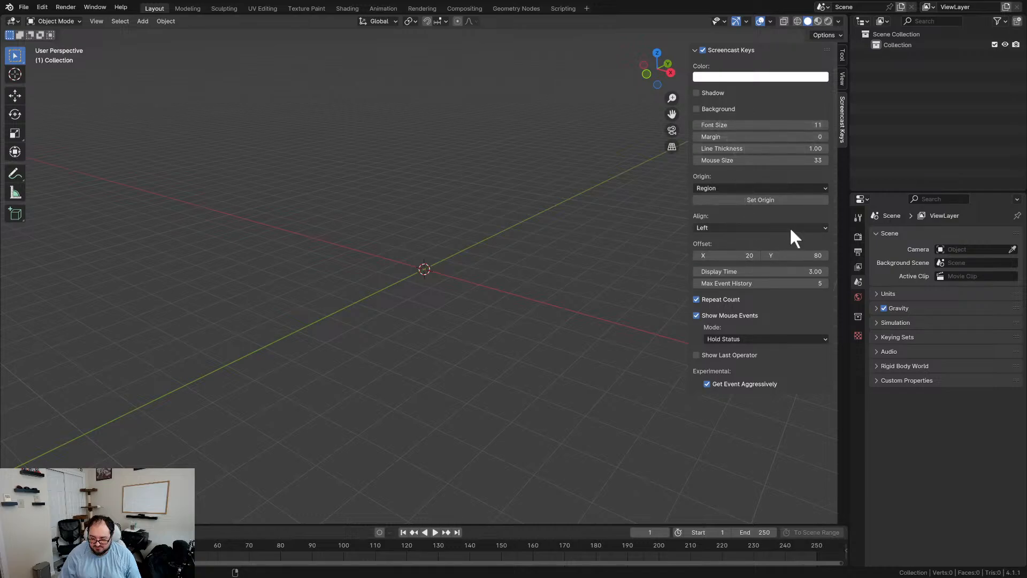
Step: Set the Screencast Keys font size to 160, trying 234 first and checking the overlay with a test keystroke
drag(760, 125, 835, 125)
key(a)
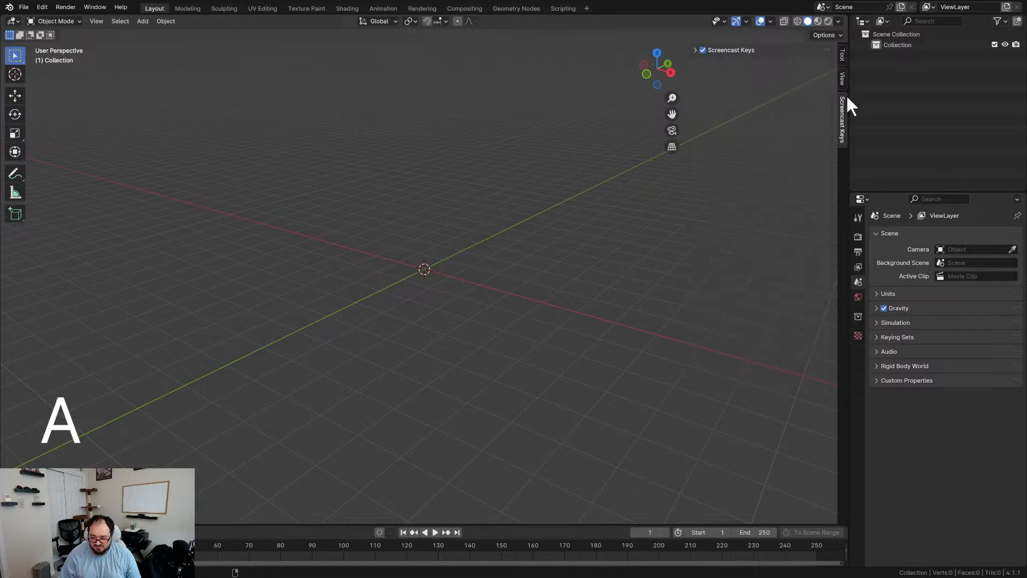
click(747, 50)
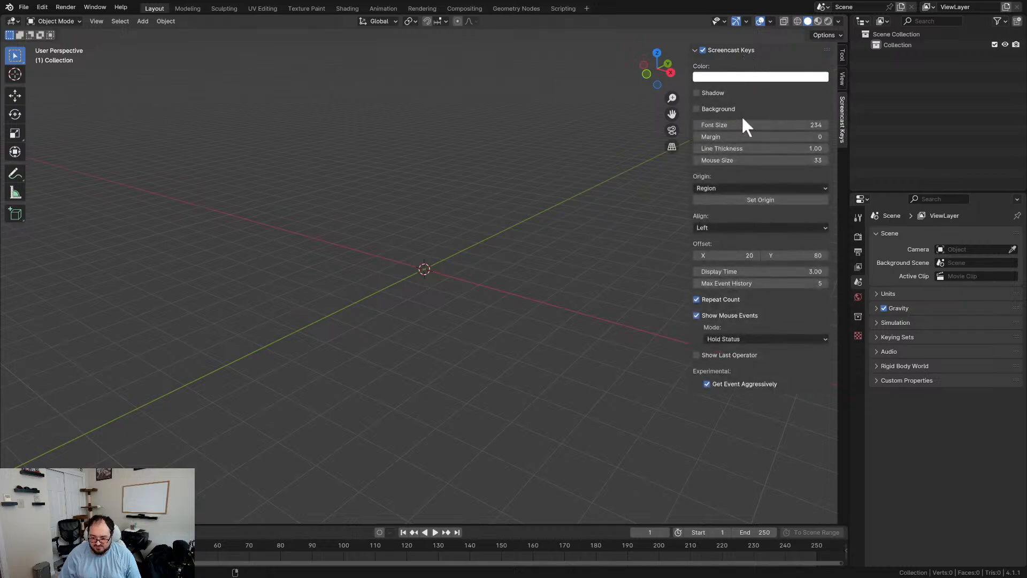
drag(789, 125, 738, 124)
key(a)
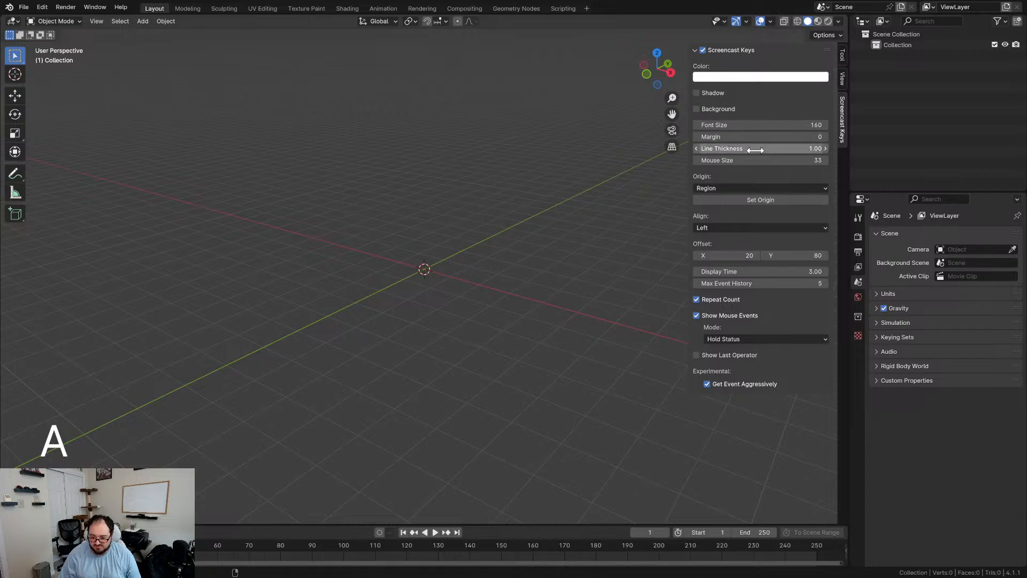
Step: Set the Screencast Keys mouse size to 100, test the overlay with keystrokes and hide the sidebar
drag(760, 160, 803, 160)
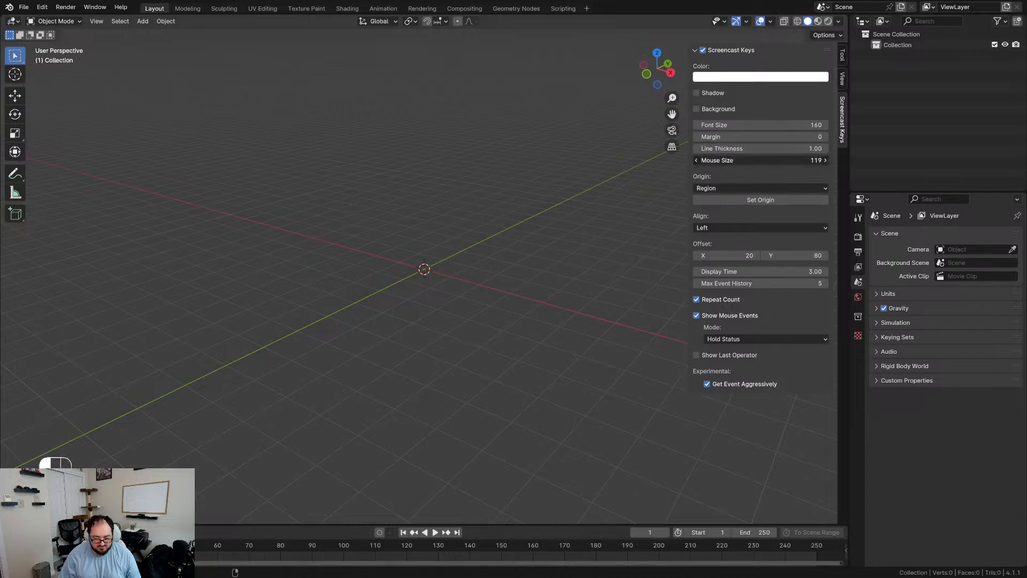
drag(803, 160, 797, 160)
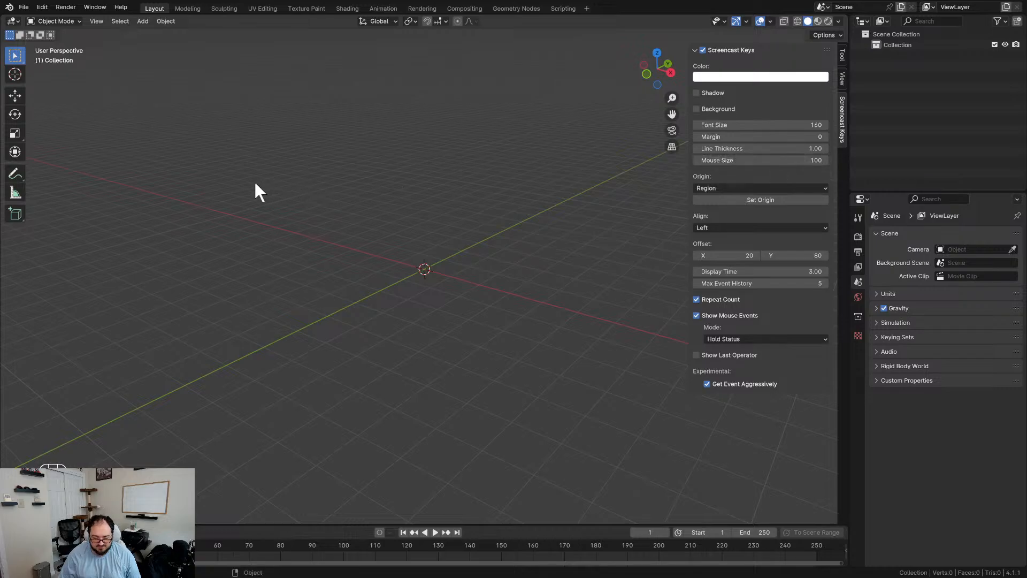
key(a)
key(a)
key(a)
key(a)
key(a)
key(a)
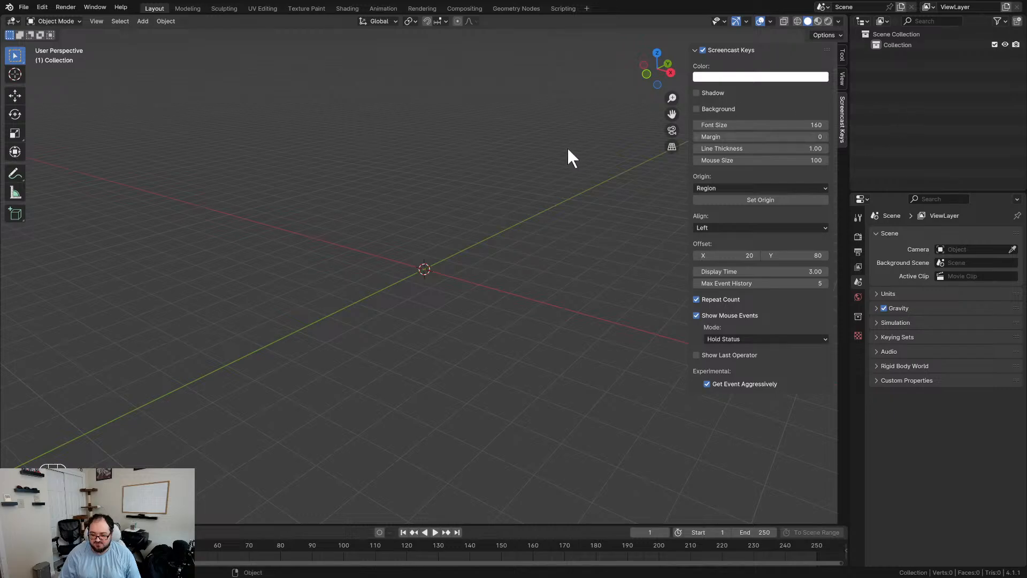
key(n)
Step: Undo the deletion of the default camera, cube and light, and clear the selection
key(ctrl+z)
key(ctrl+z)
key(ctrl+z)
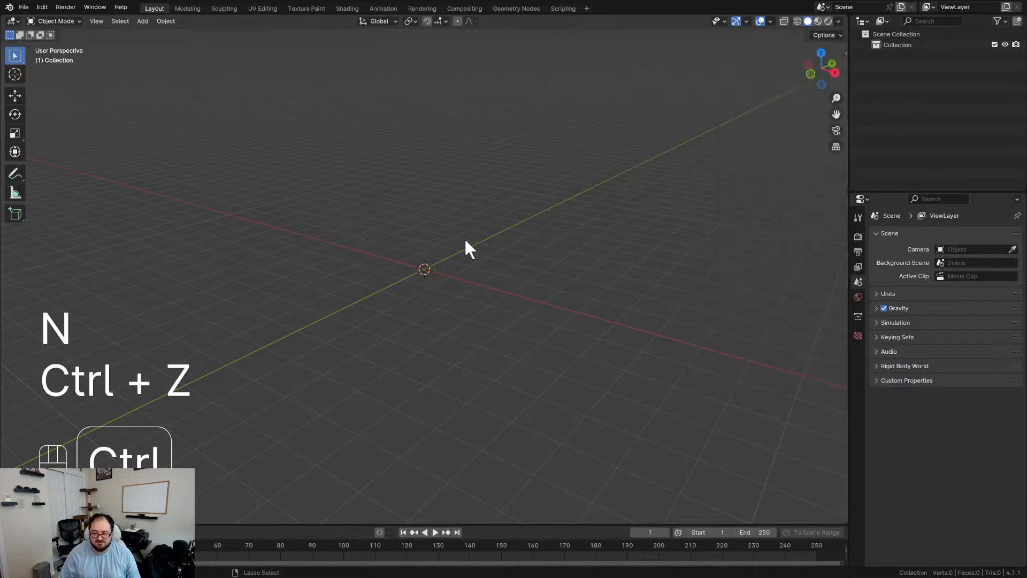
key(ctrl+z)
key(ctrl+z)
key(ctrl+z)
key(ctrl+z)
key(ctrl+z)
key(ctrl+z)
key(ctrl+z)
key(ctrl+z)
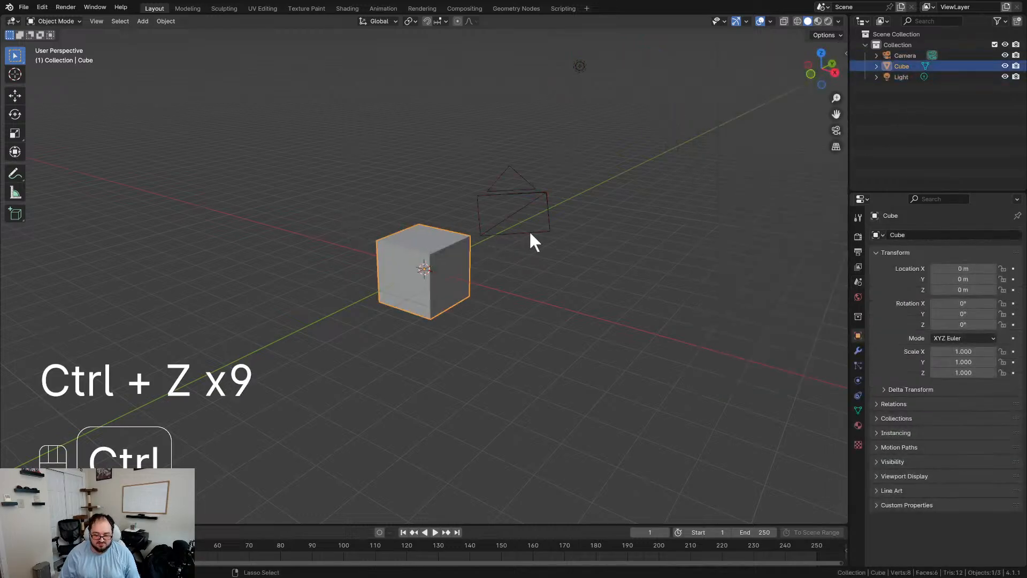
key(ctrl+z)
click(552, 231)
mouse_move(552, 231)
middle_down()
mouse_move(530, 251)
mouse_move(537, 240)
middle_up()
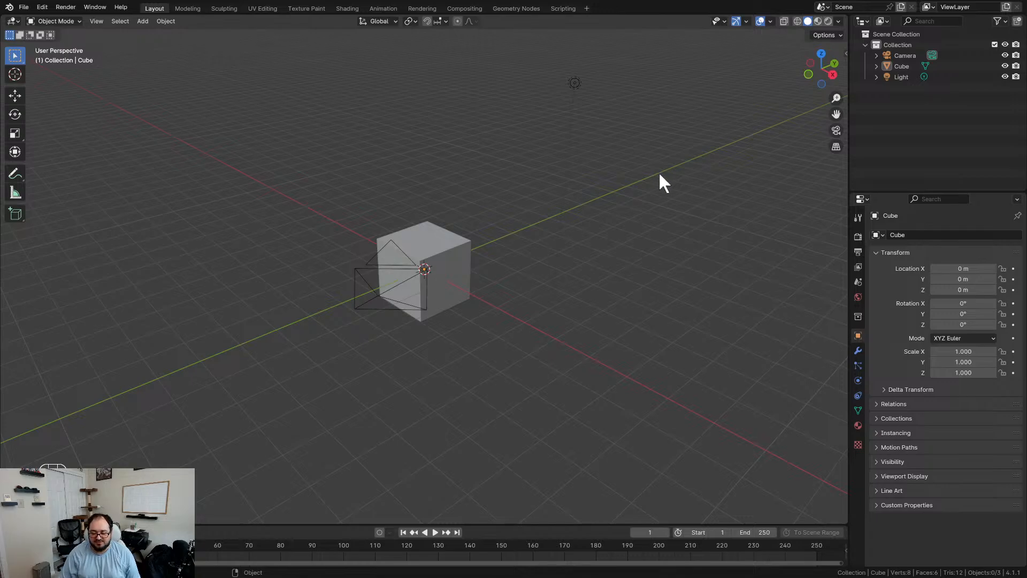
Step: Select every object in the scene and delete them all
key(a)
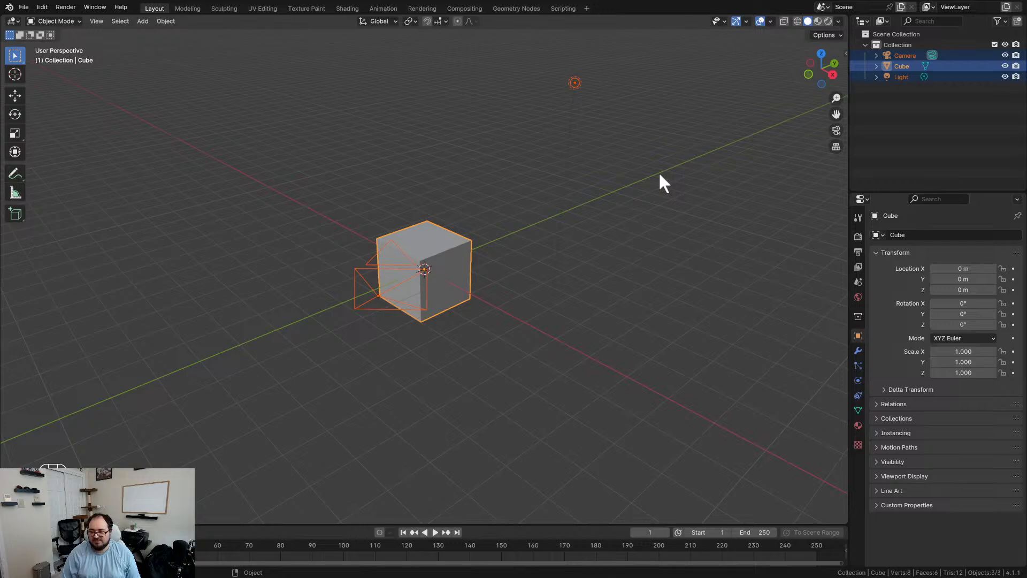
key(x)
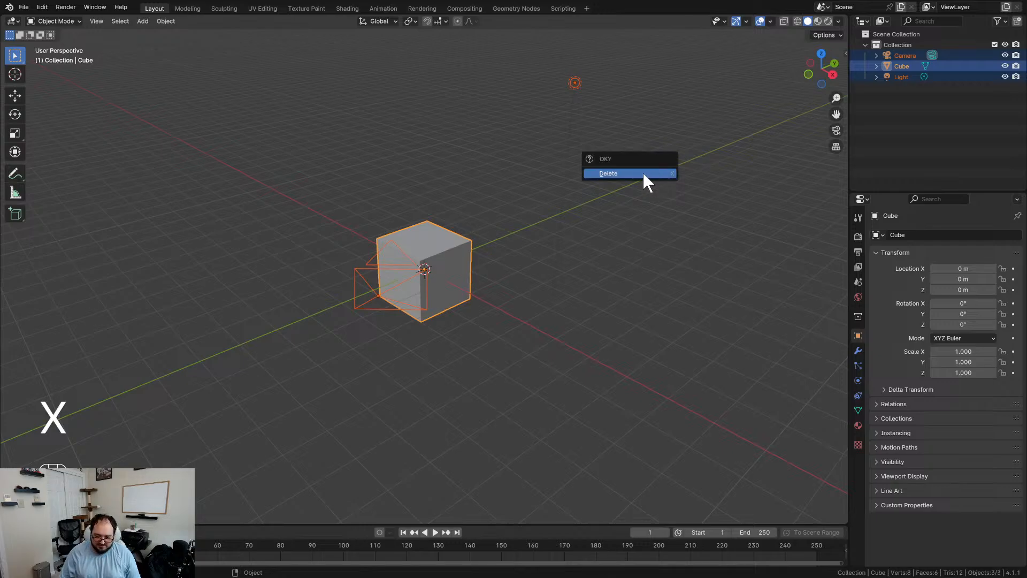
click(644, 173)
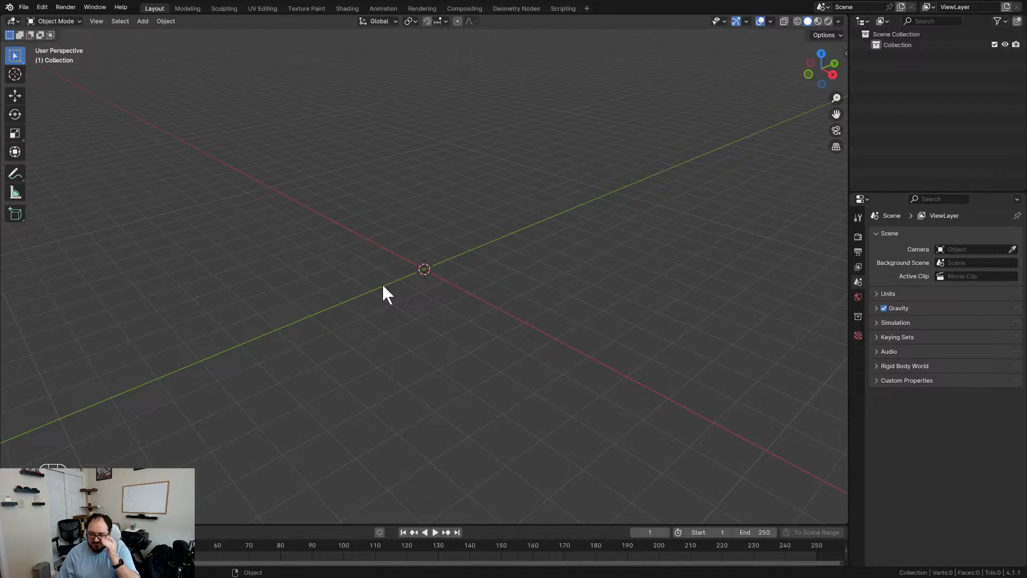
Step: Place the T-pose character drawing as a reference image near the origin in the front orthographic view
key(KP_1)
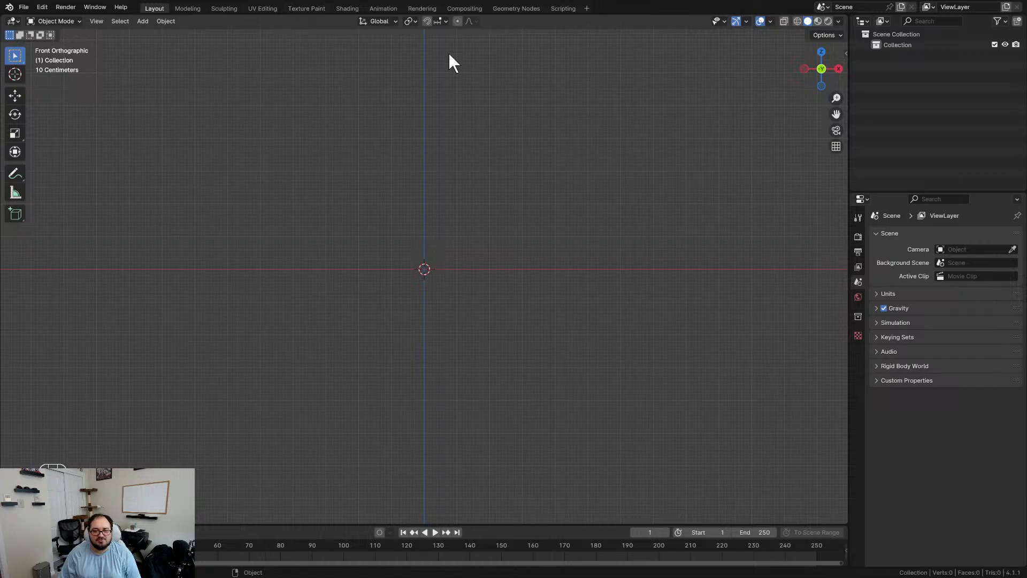
drag(430, 269, 430, 268)
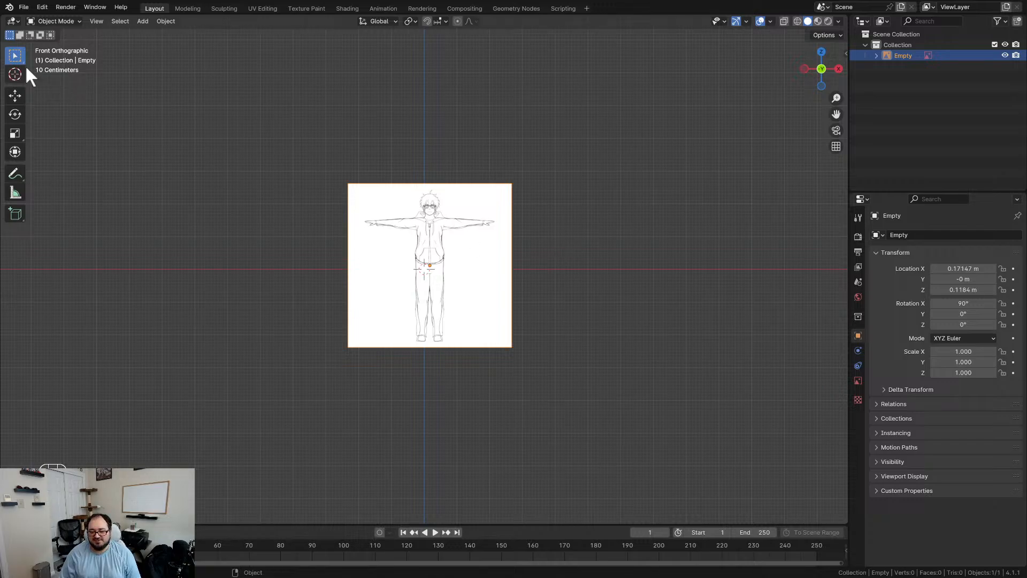
click(24, 7)
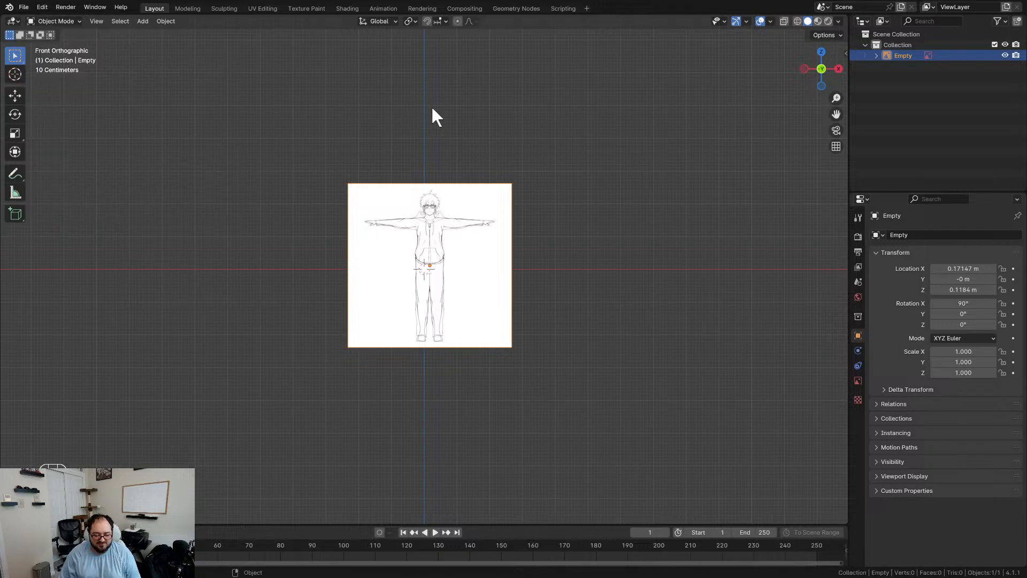
Step: Set the front reference image's Y offset to -0.04 so the character's feet sit near the image's origin point
click(509, 114)
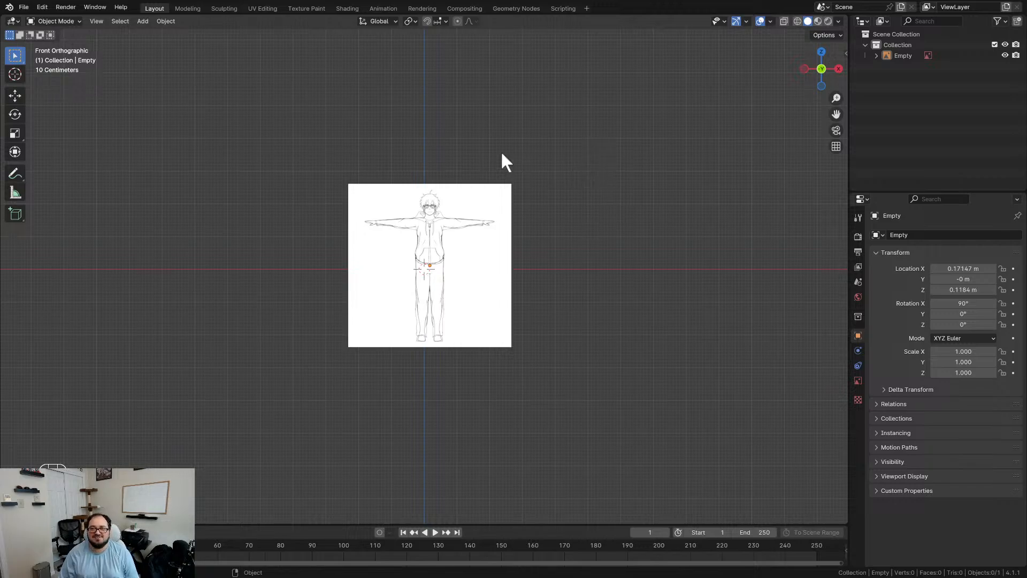
scroll(566, 233, up, 1)
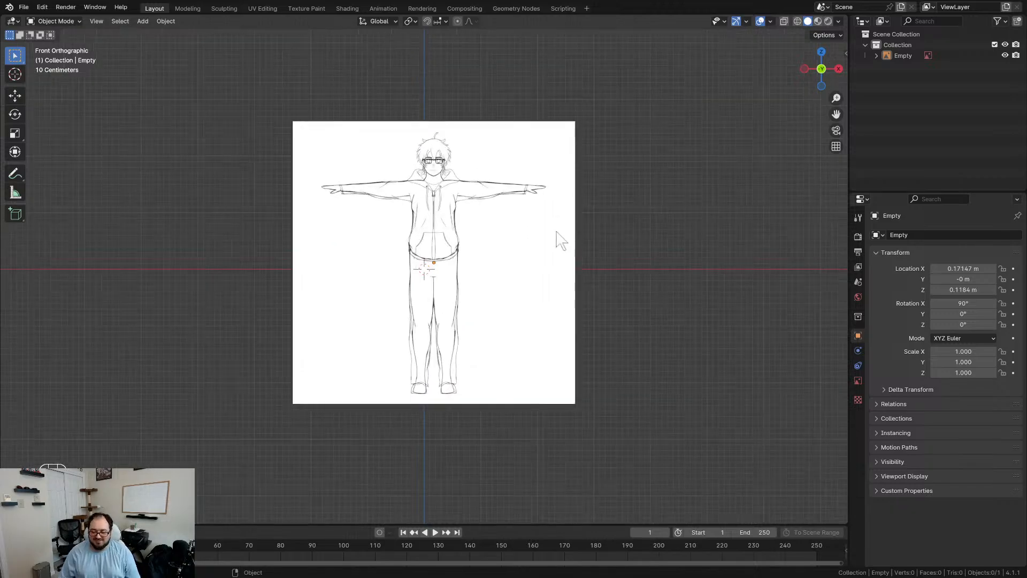
click(523, 232)
scroll(520, 230, up, 1)
scroll(518, 232, down, 1)
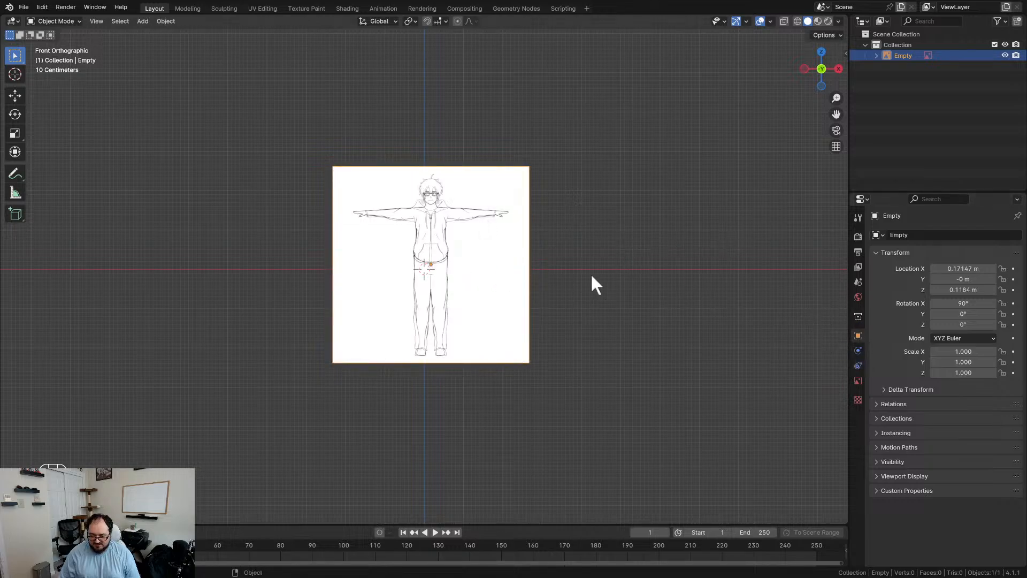
click(858, 379)
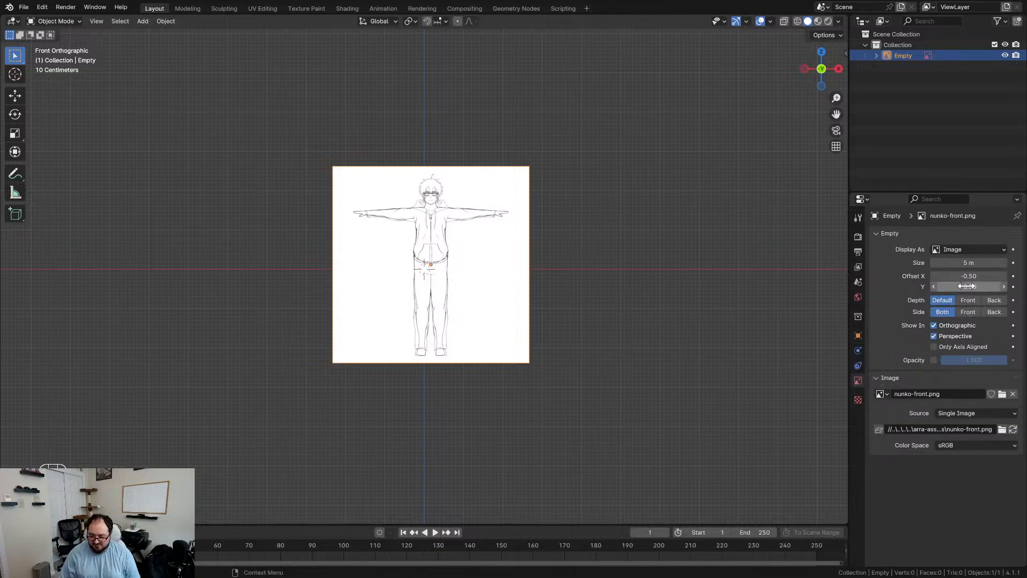
drag(969, 287, 1021, 286)
scroll(424, 272, up, 2)
scroll(424, 272, up, 8)
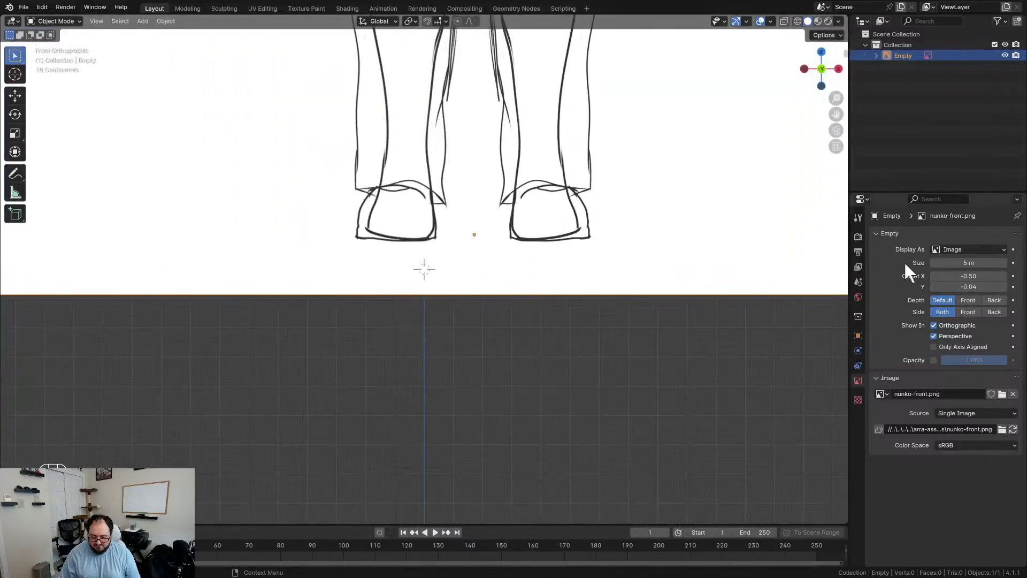
drag(969, 284, 973, 284)
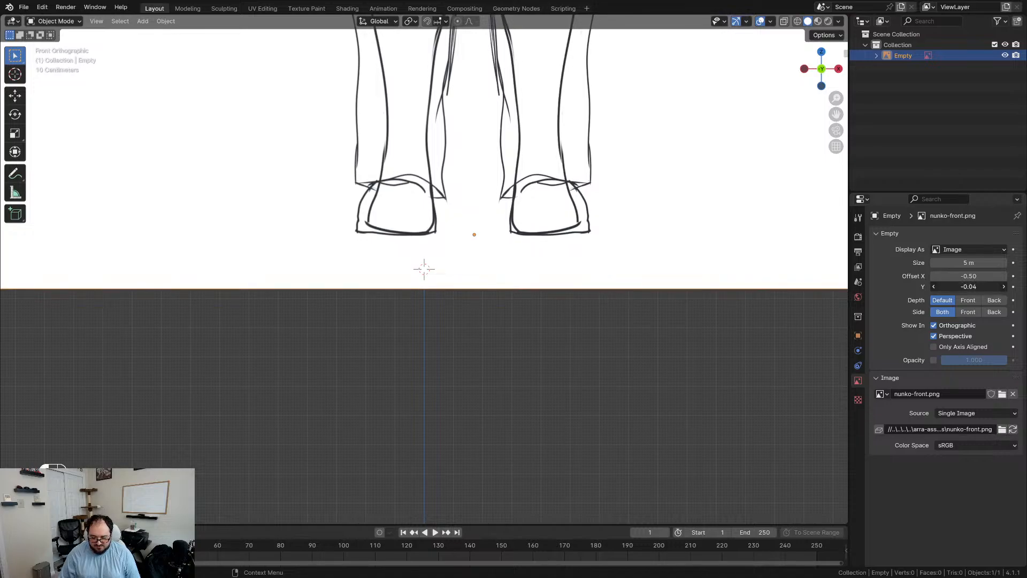
scroll(535, 241, down, 8)
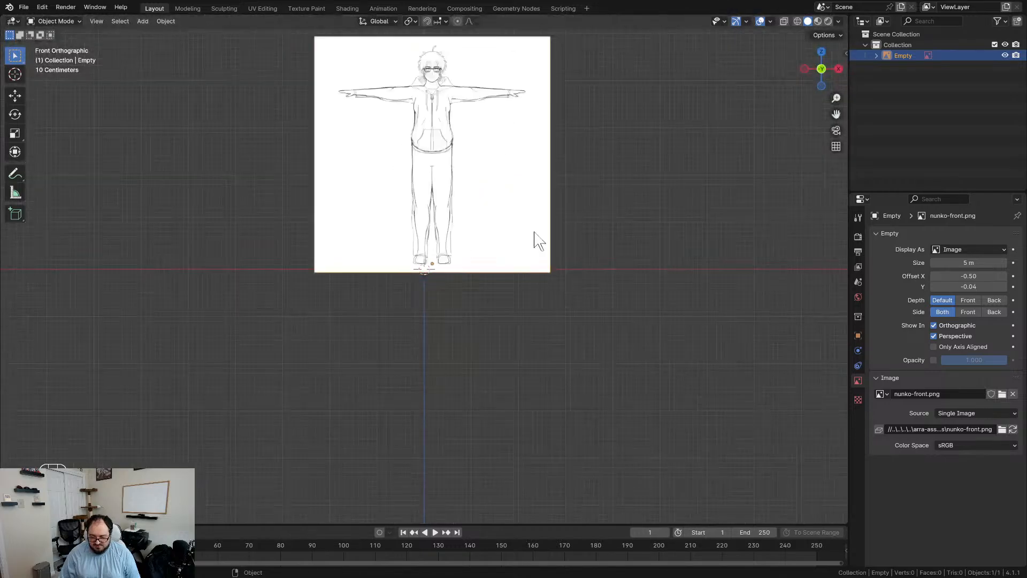
shift+middle_drag(574, 150, 561, 233)
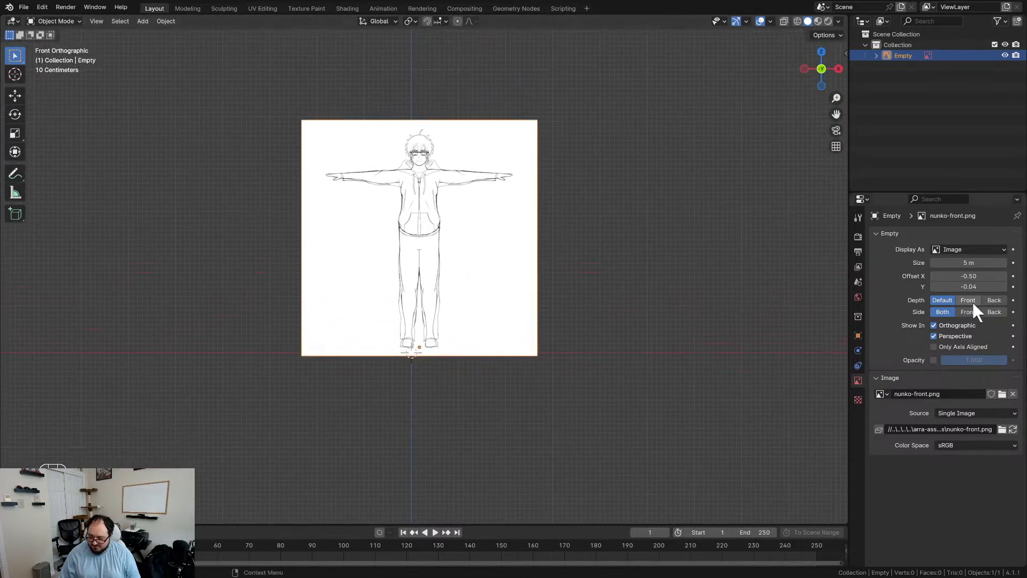
Step: Enable opacity for the front reference image at 0.5 and reset its location to the world origin
click(934, 360)
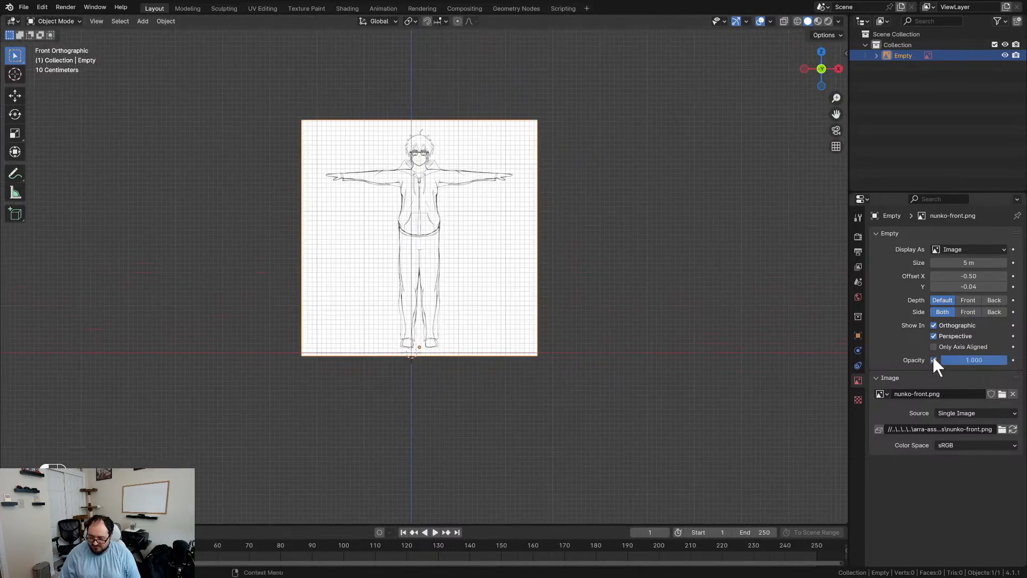
click(967, 361)
text(0.5)
key(Return)
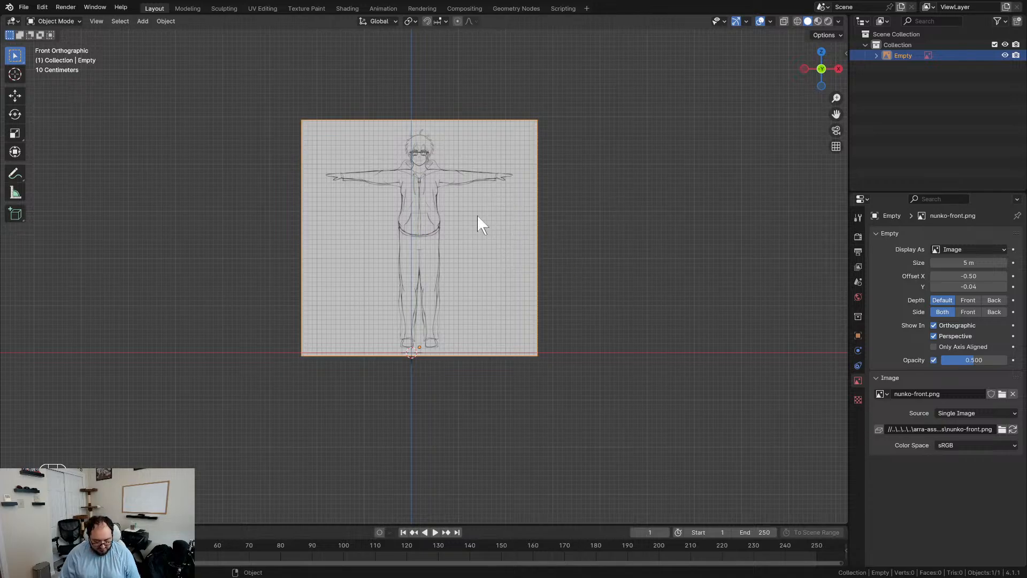
key(alt+g)
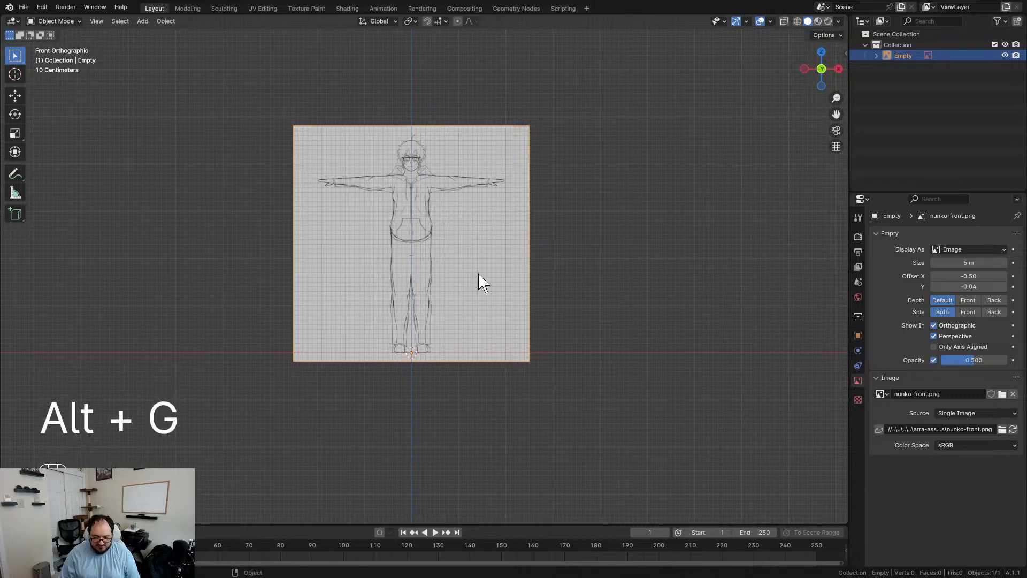
Step: Place the side-view drawing nunko-side.png as a reference image in the right orthographic view
middle_drag(587, 223, 588, 276)
key(KP_3)
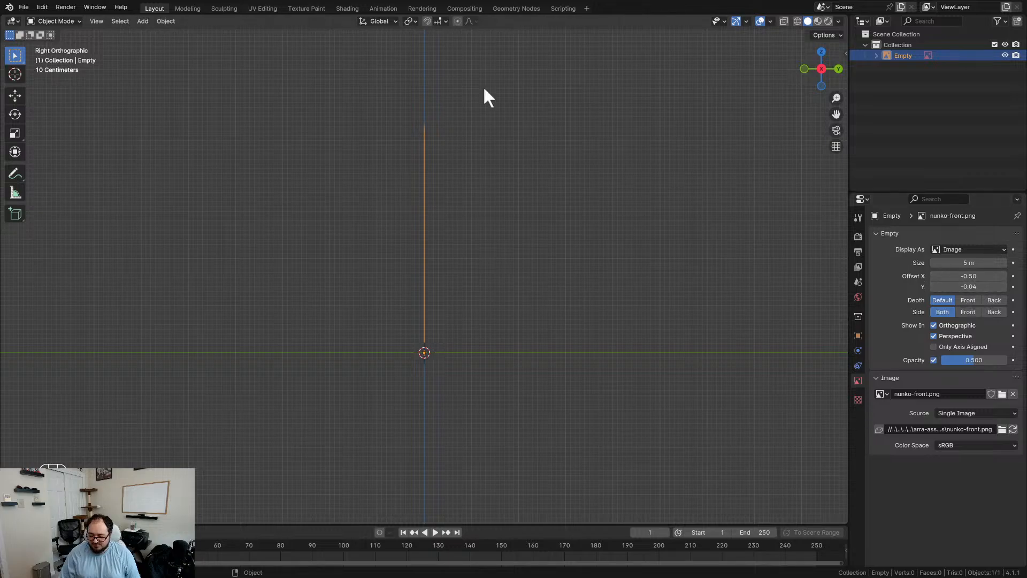
drag(522, 247, 522, 248)
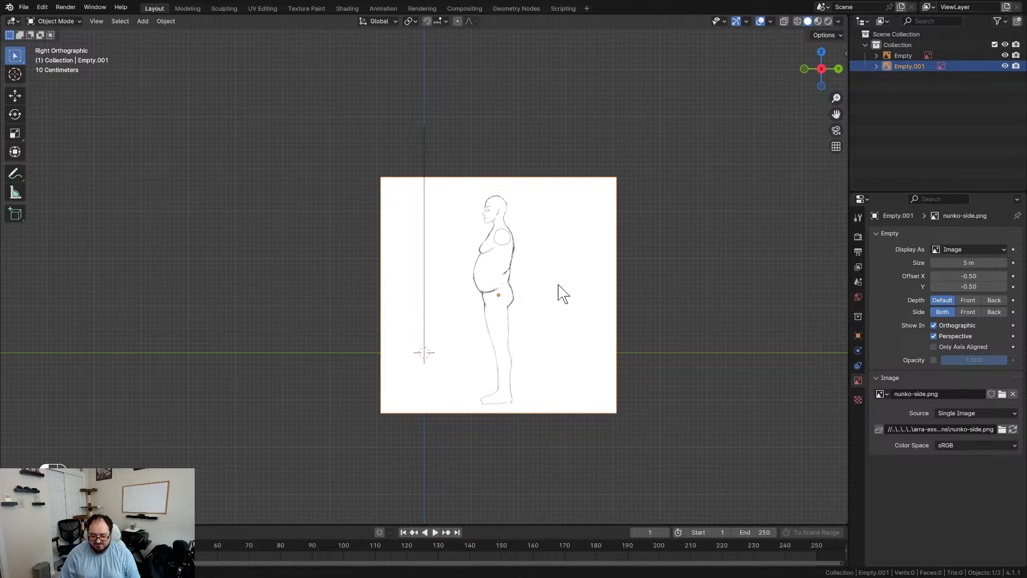
Step: Set the side reference image's Y offset to -0.04 and reset its location to the world origin
click(963, 289)
text(-.06)
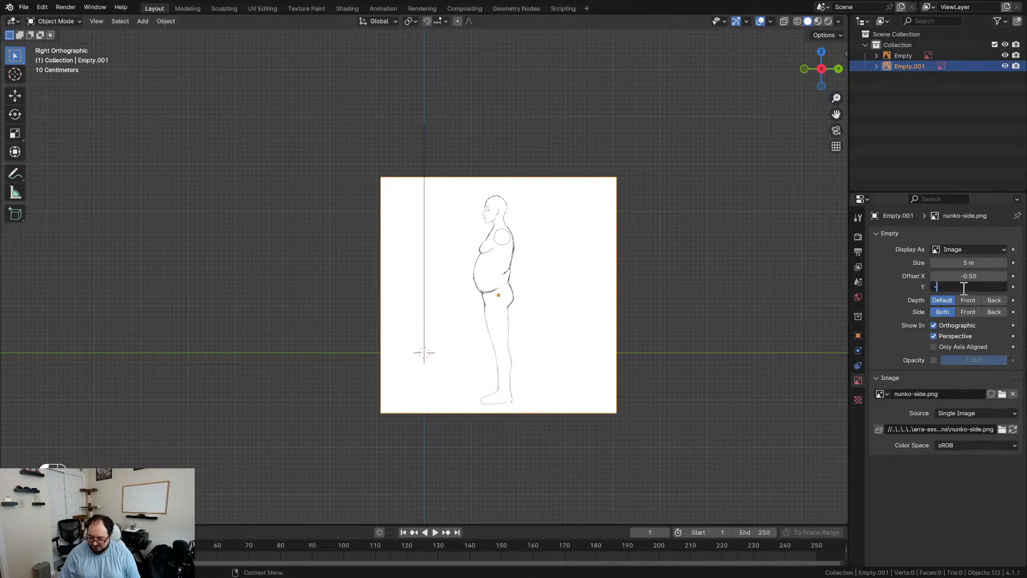
drag(962, 287, 961, 287)
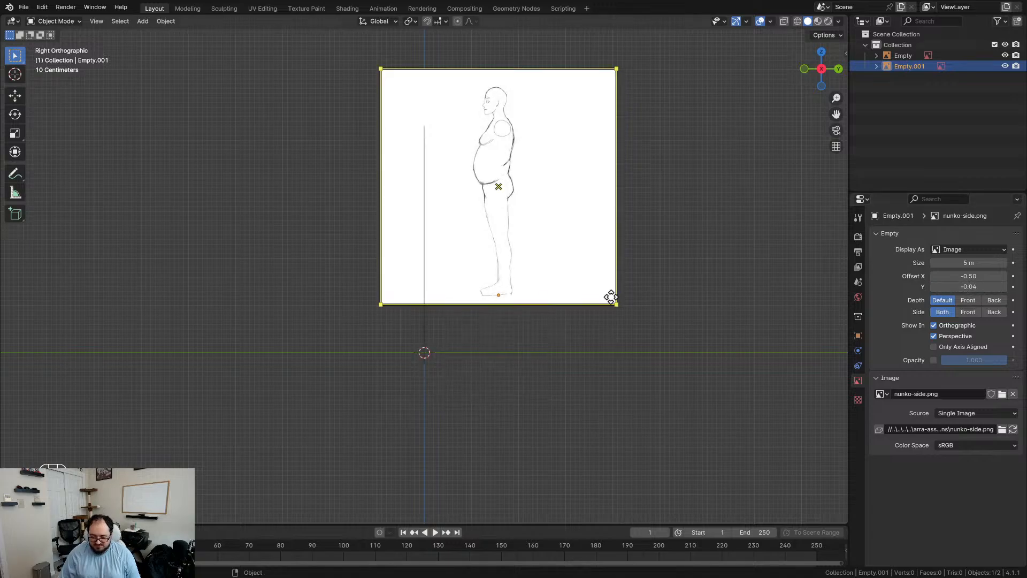
key(alt+g)
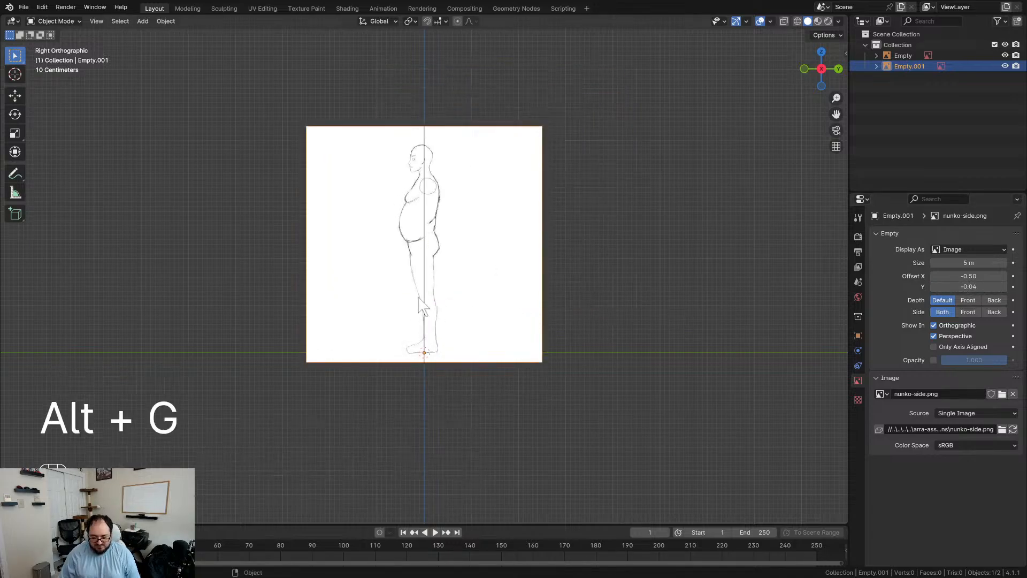
Step: Enable opacity for the side reference image at 0.5 and clear the selection
mouse_move(473, 277)
middle_down()
mouse_move(621, 298)
mouse_move(364, 282)
mouse_move(544, 293)
mouse_move(460, 291)
middle_up()
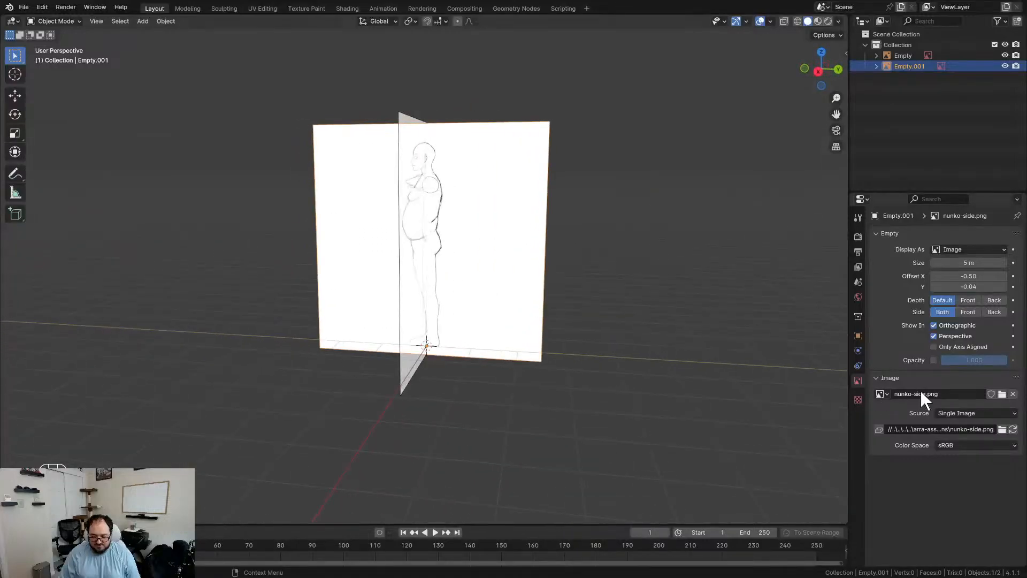
click(934, 360)
click(973, 360)
text(0.5)
key(Return)
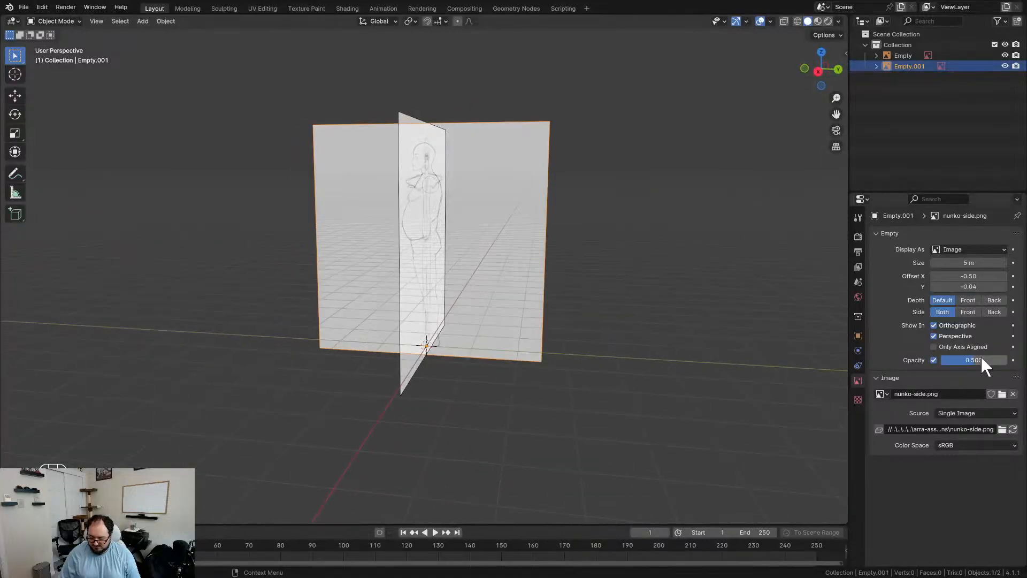
middle_drag(45, 317, 208, 332)
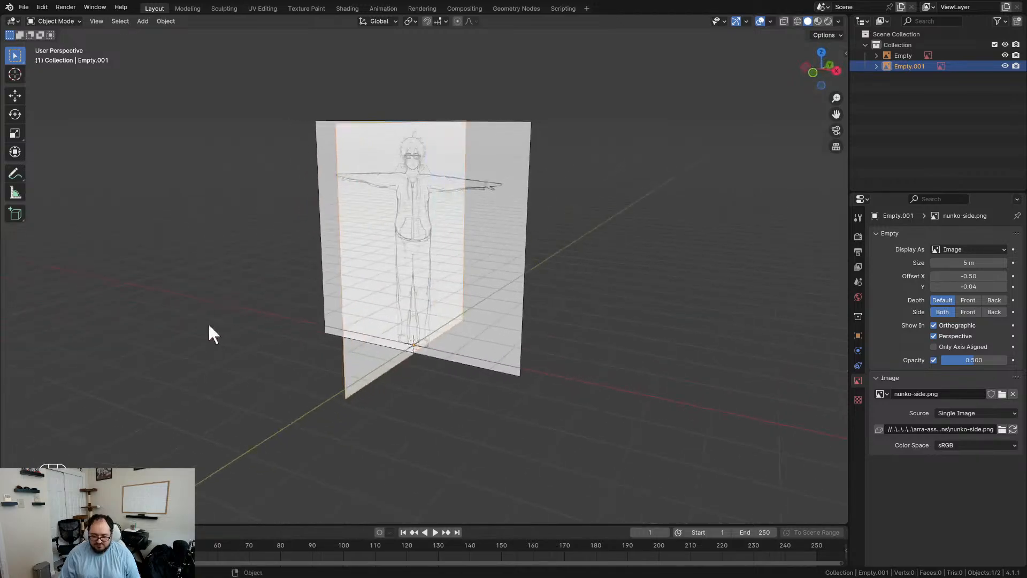
click(228, 214)
mouse_move(227, 214)
middle_down()
mouse_move(357, 219)
mouse_move(234, 203)
mouse_move(266, 201)
mouse_move(356, 211)
mouse_move(367, 229)
middle_up()
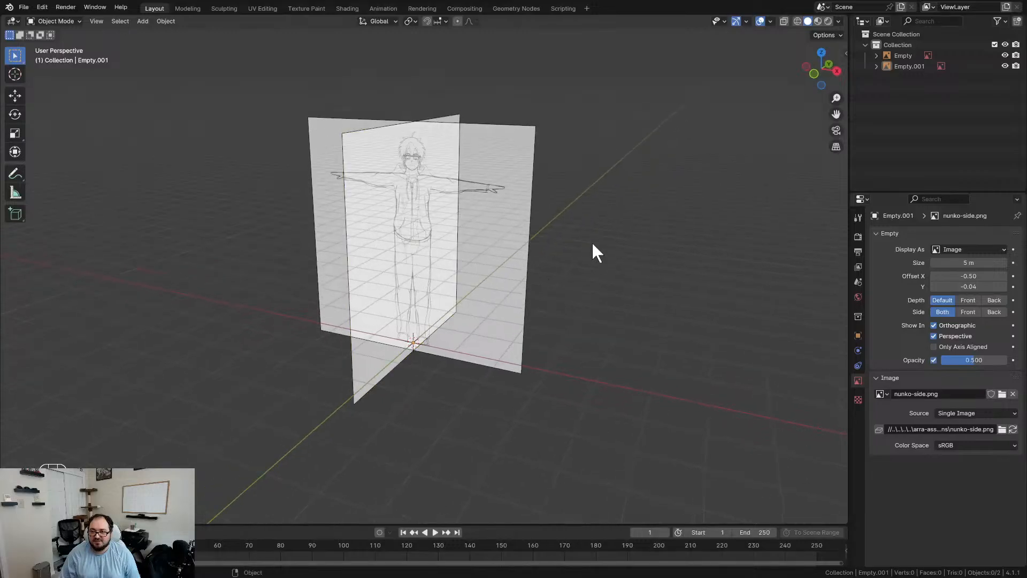
Step: Rename the collection holding both reference images to "ref"
drag(270, 66, 583, 256)
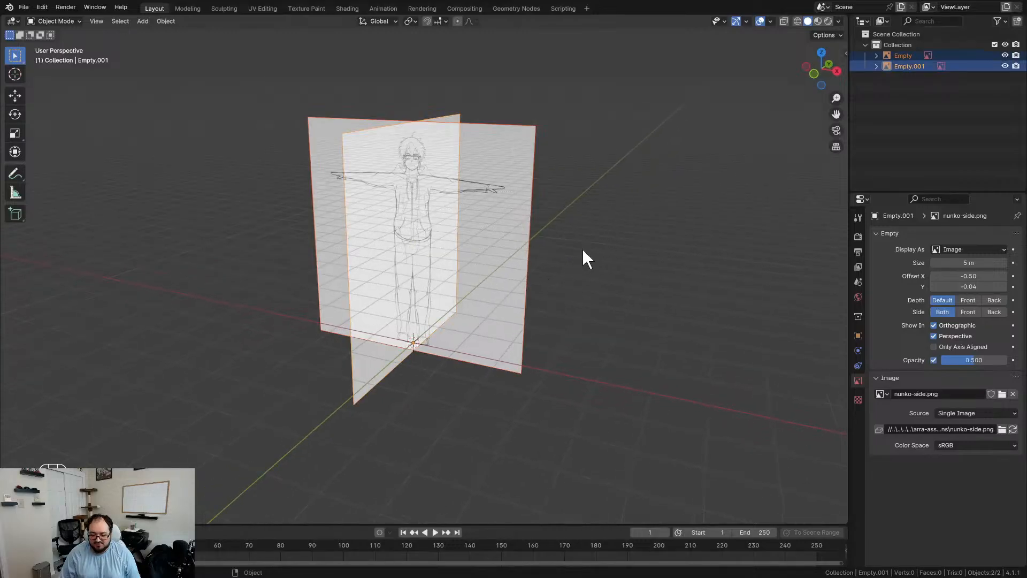
click(906, 43)
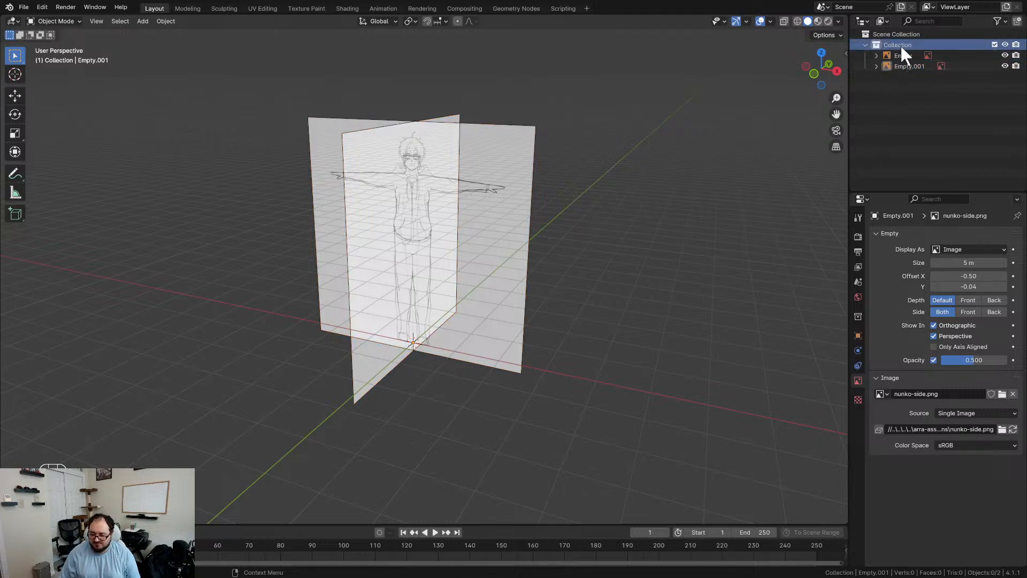
key(F2)
text(ref)
key(Return)
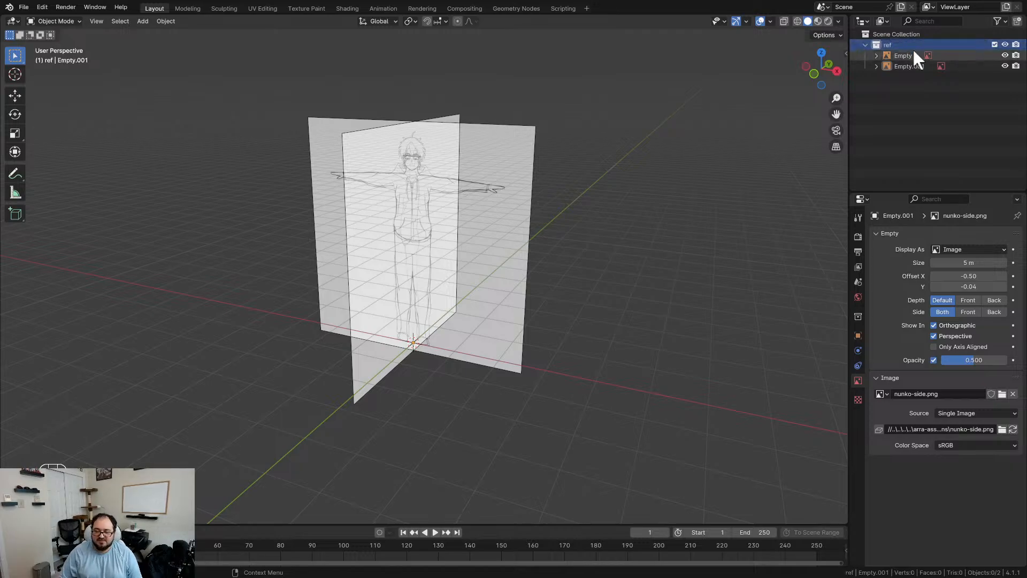
Step: Show the selectability toggles in the outliner and turn the ref collection's selectability off and back on
click(1001, 21)
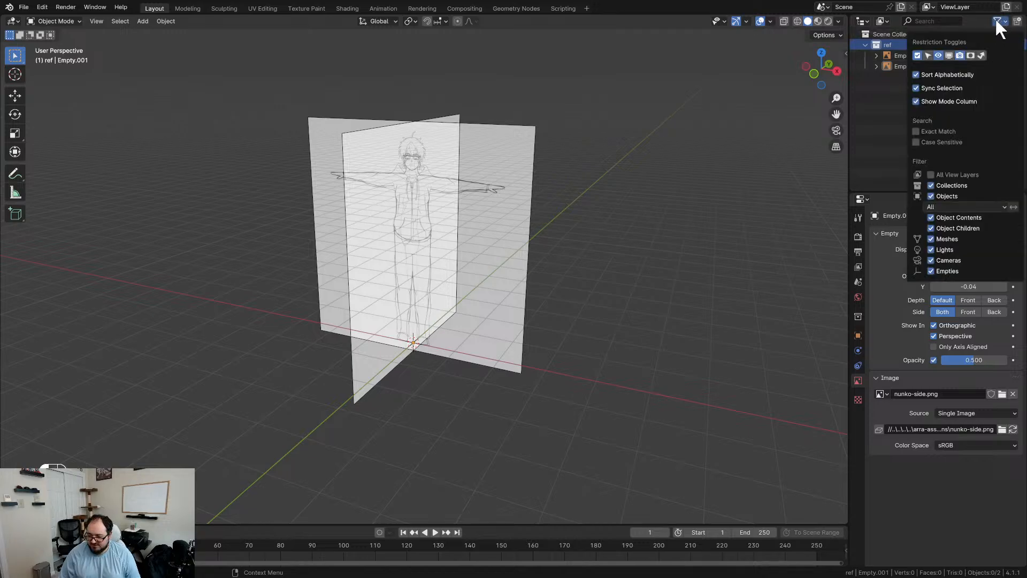
click(928, 55)
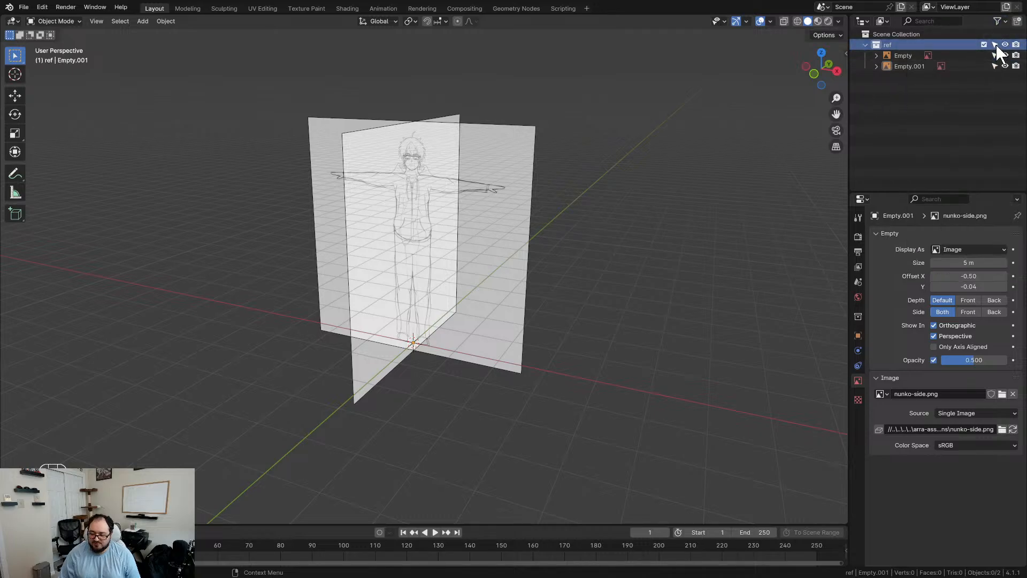
click(995, 44)
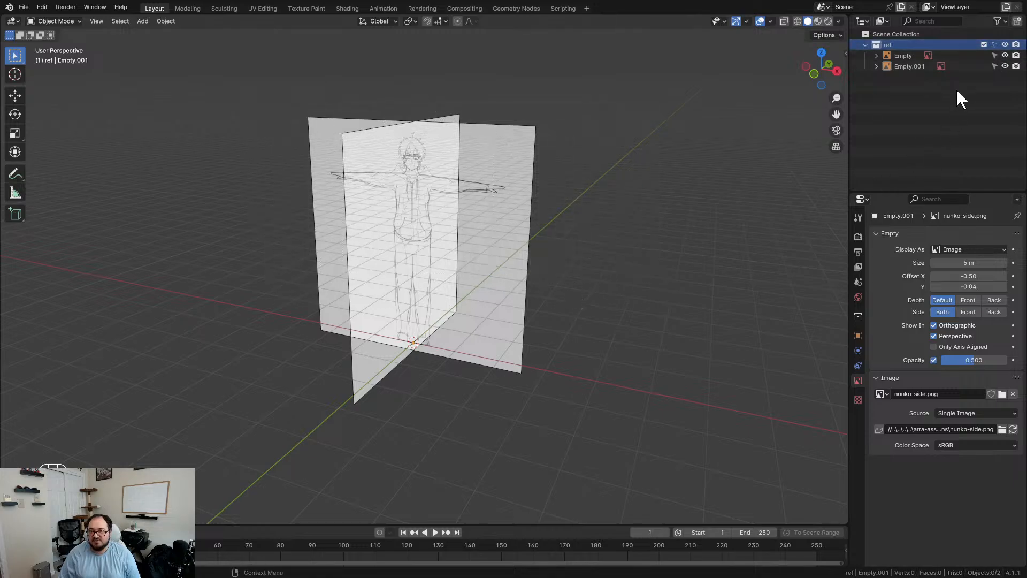
click(995, 43)
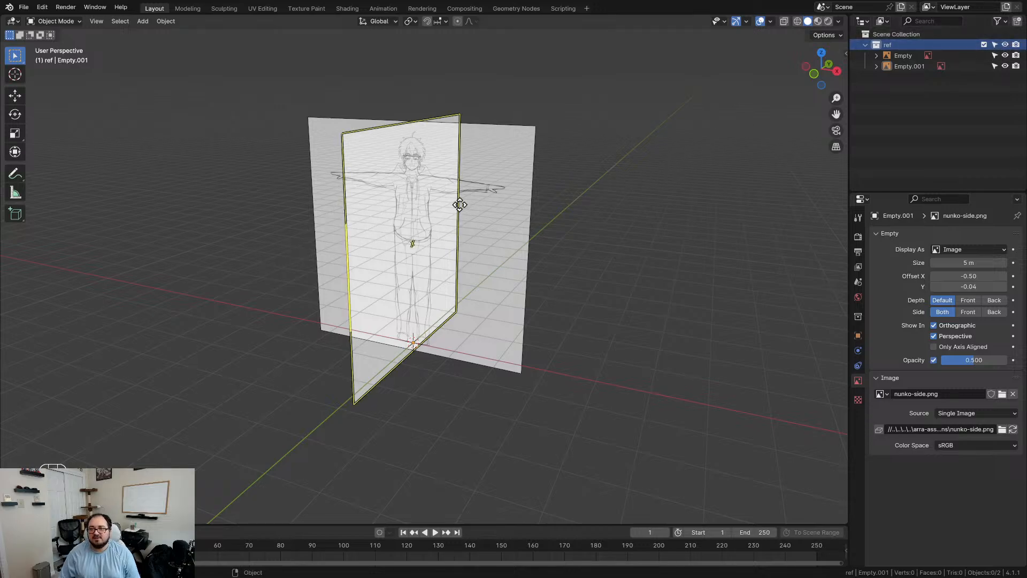
Step: Examine the transform values of both reference images in the front orthographic view and clear the selection
middle_drag(524, 289, 635, 282)
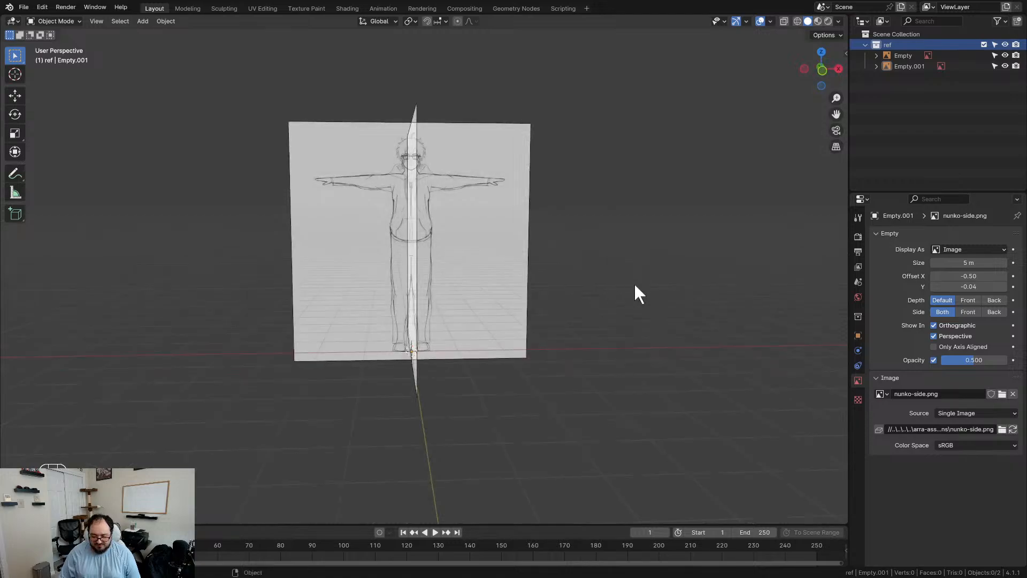
key(KP_1)
scroll(629, 284, up, 2)
scroll(624, 286, down, 2)
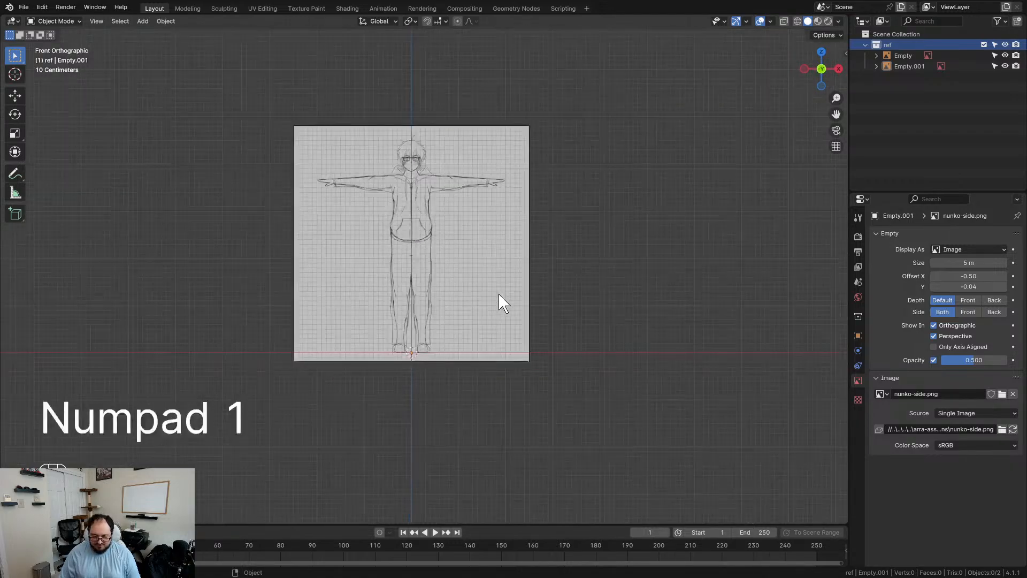
key(n)
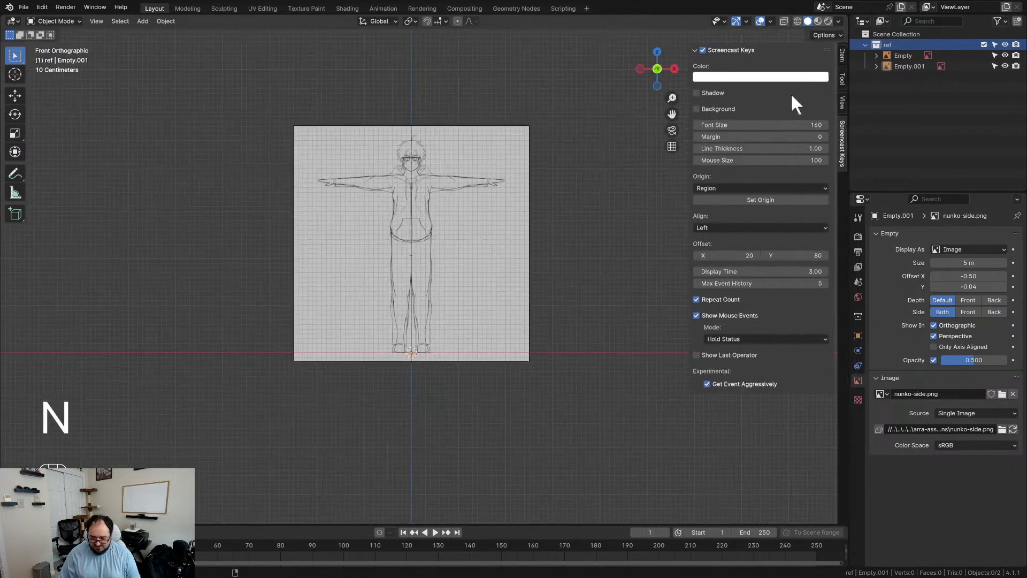
click(844, 53)
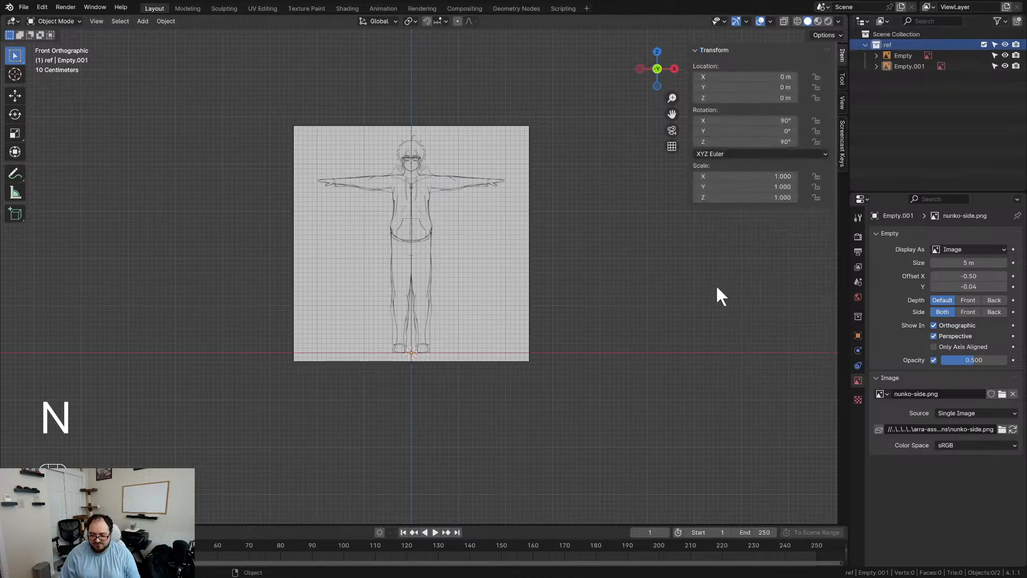
drag(270, 45, 589, 364)
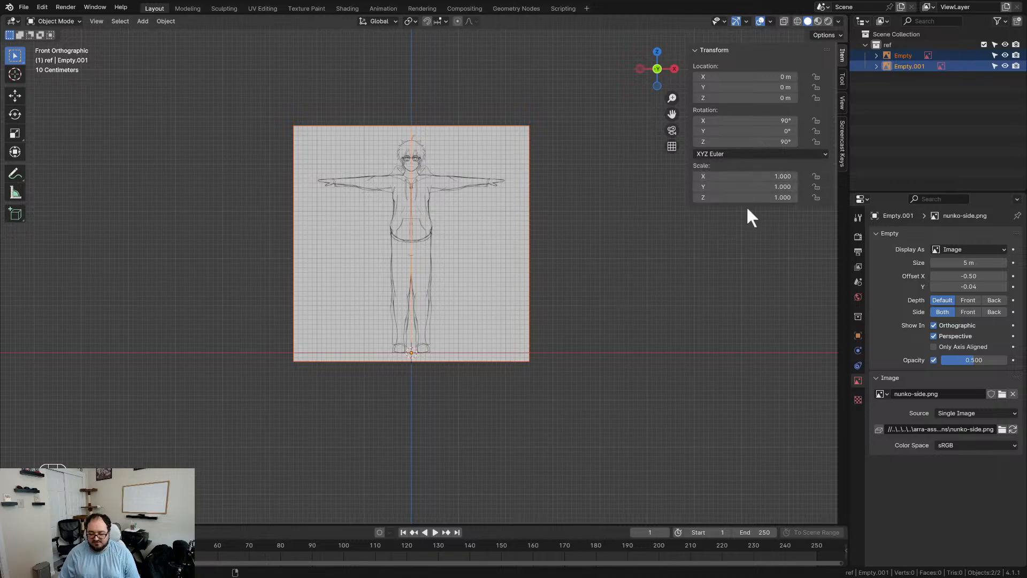
click(637, 213)
Step: Add a 2 m cube mesh at the world origin
key(shift+a)
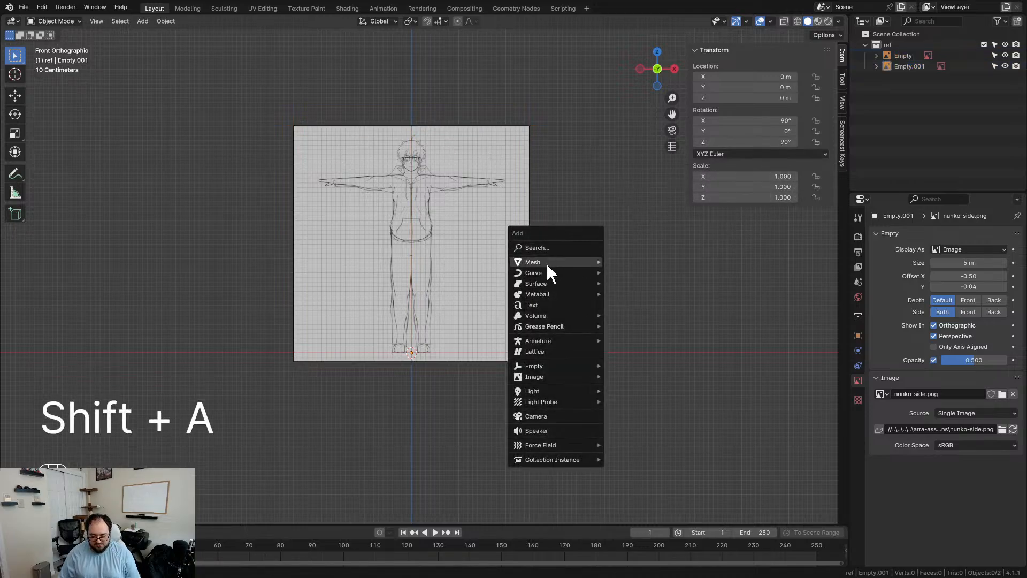
mouse_move(547, 262)
click(634, 272)
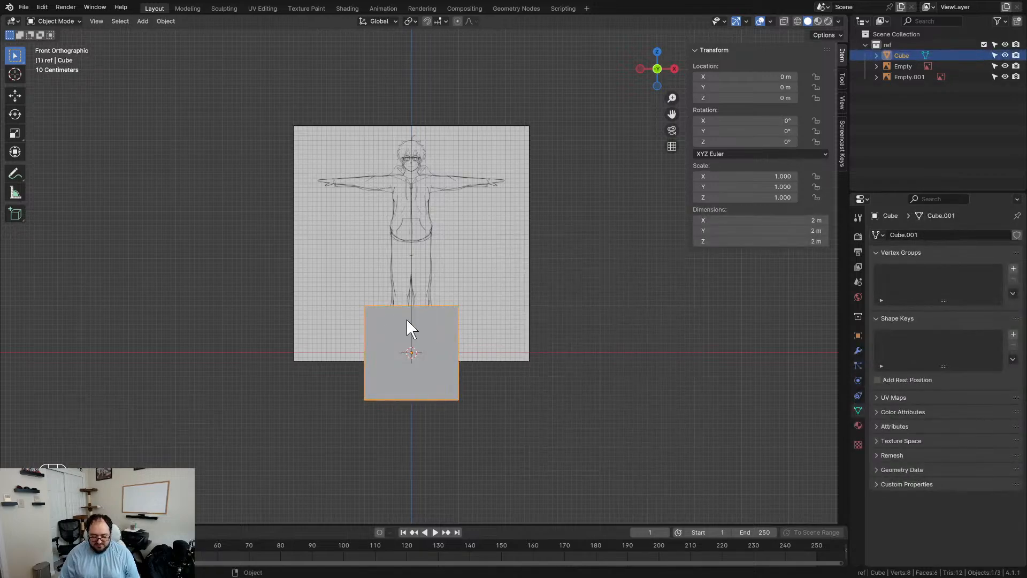
key(shift+a)
mouse_move(568, 308)
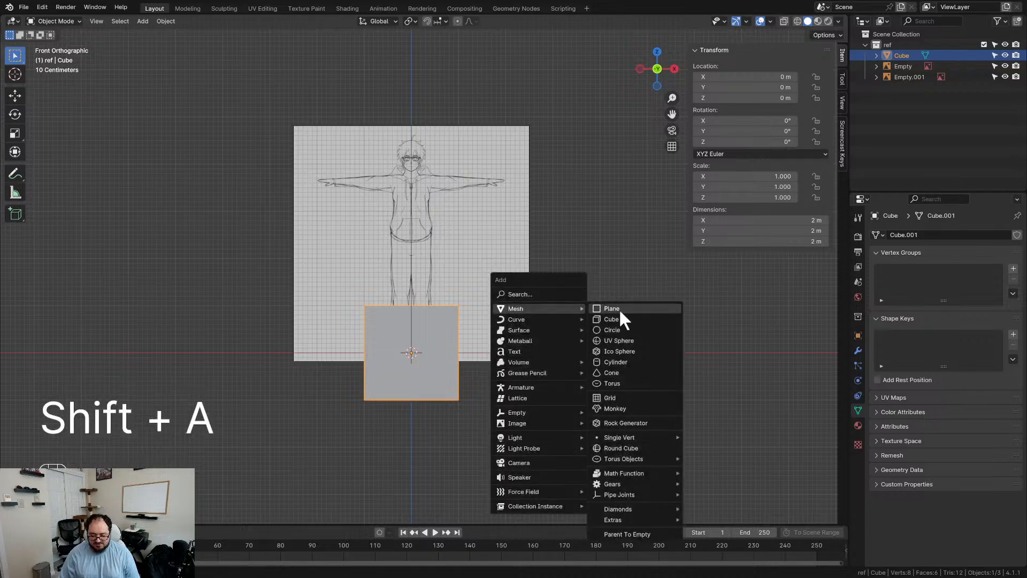
click(621, 237)
click(435, 320)
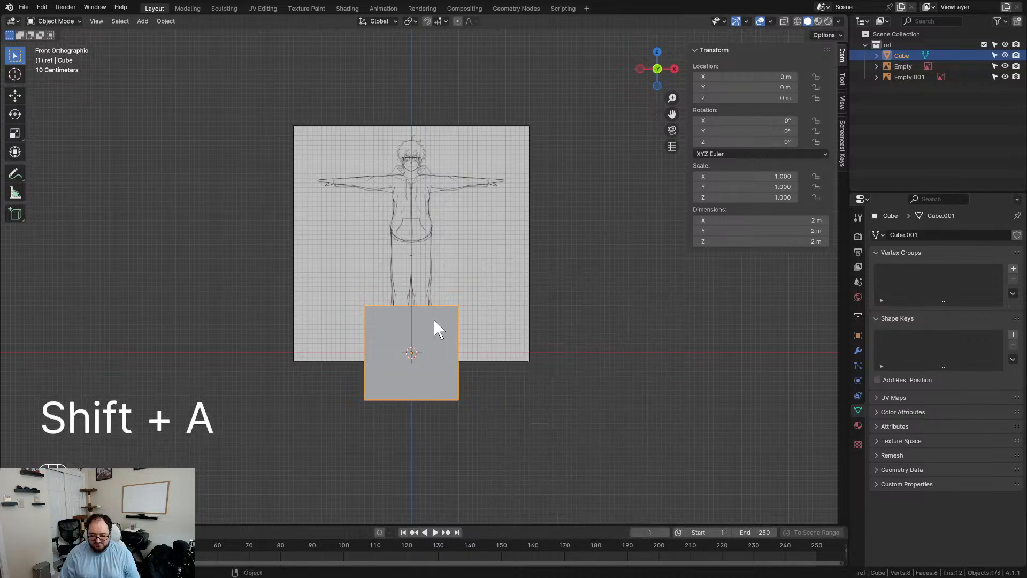
Step: Try moving the cube up 1 m with grid snapping so its base sits on the ground line, and undo the move
scroll(531, 310, up, 3)
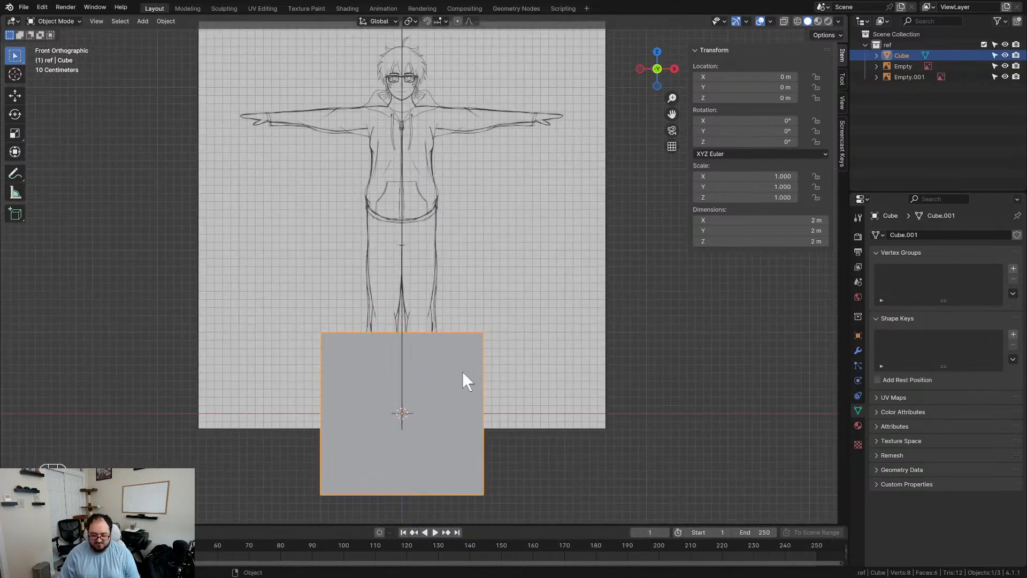
shift+middle_drag(490, 434, 500, 335)
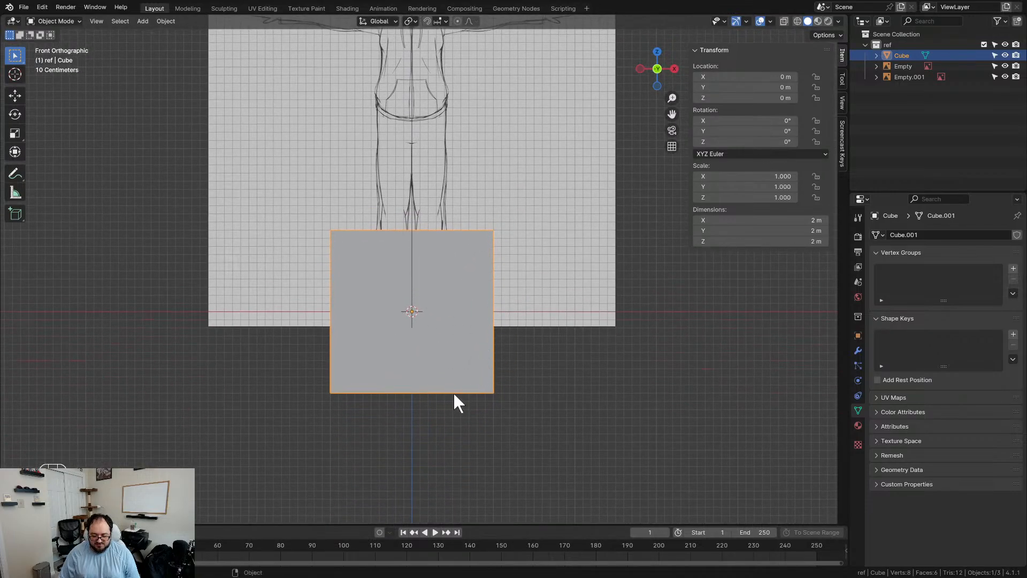
key(g)
key(shift)
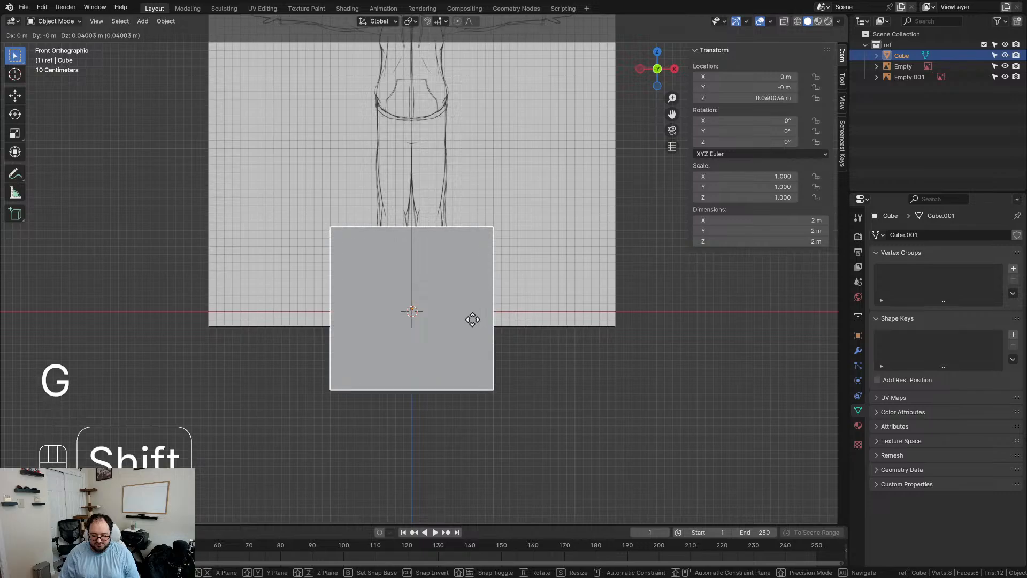
key(ctrl)
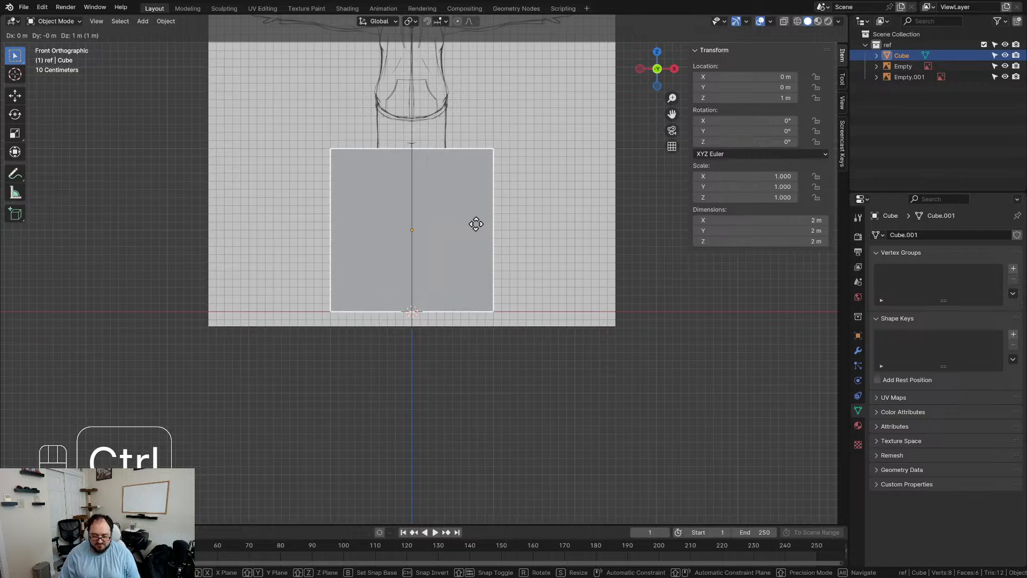
click(476, 224)
key(ctrl+z)
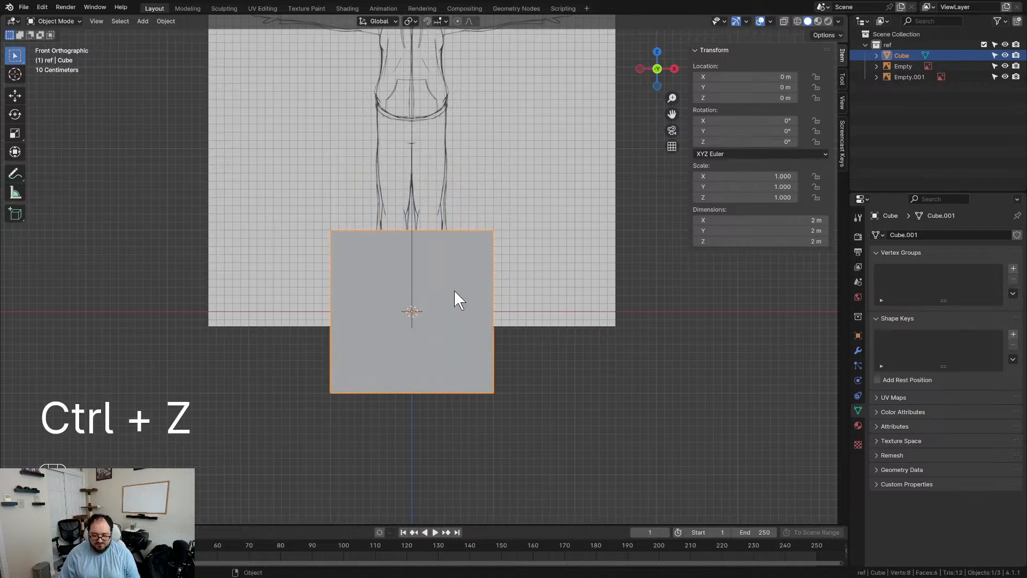
Step: Move the cube exactly 1 m up along the Z axis so its base rests on the ground line
key(g)
key(z)
key(KP_1)
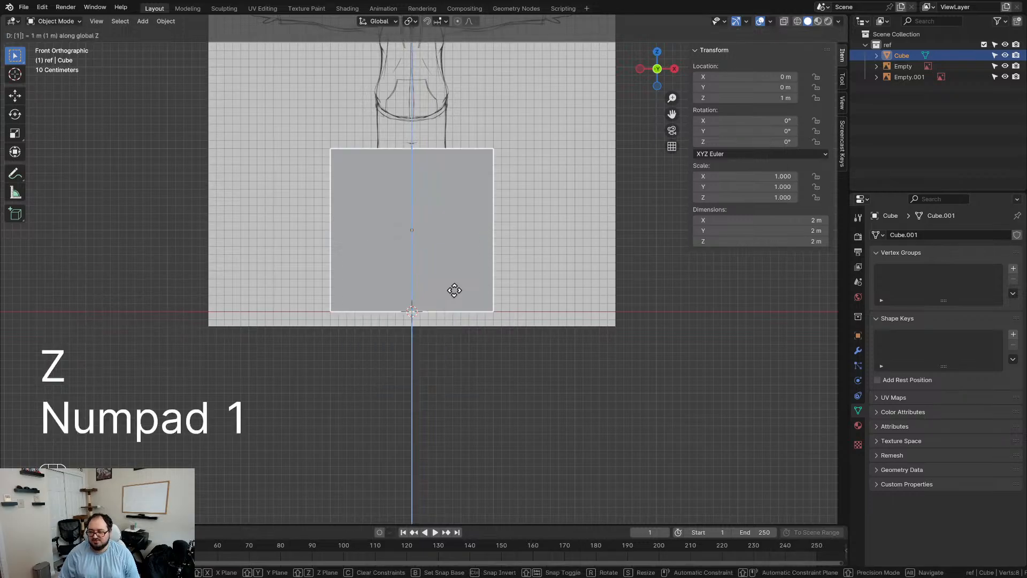
key(KP_Enter)
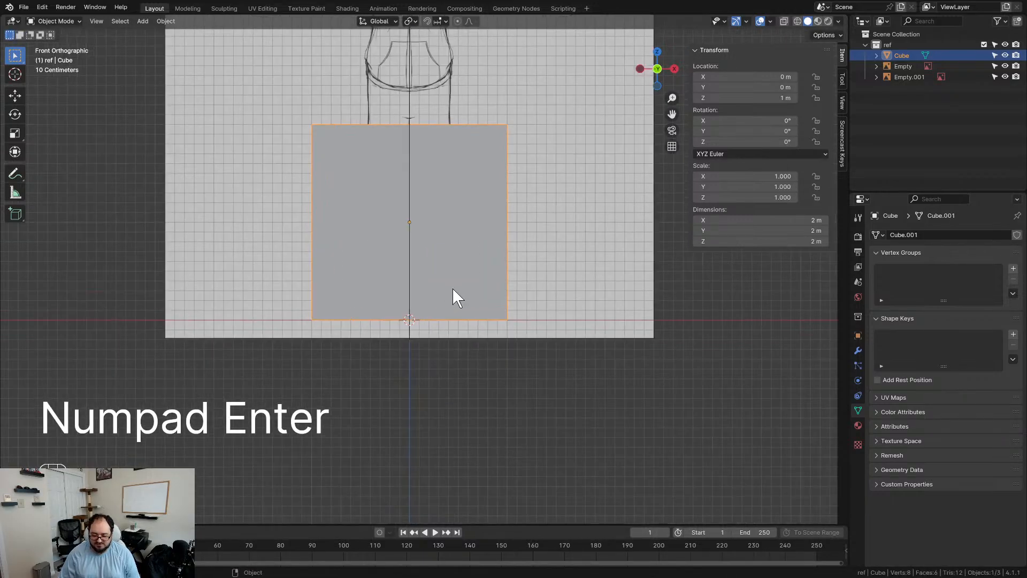
Step: Compare the cube's height with the reference character and consult the browser's conversion of 5 ft 10 in to centimetres
scroll(497, 217, down, 4)
mouse_move(498, 216)
shift+middle_down()
mouse_move(490, 280)
mouse_move(505, 223)
shift+middle_up()
scroll(464, 255, up, 5)
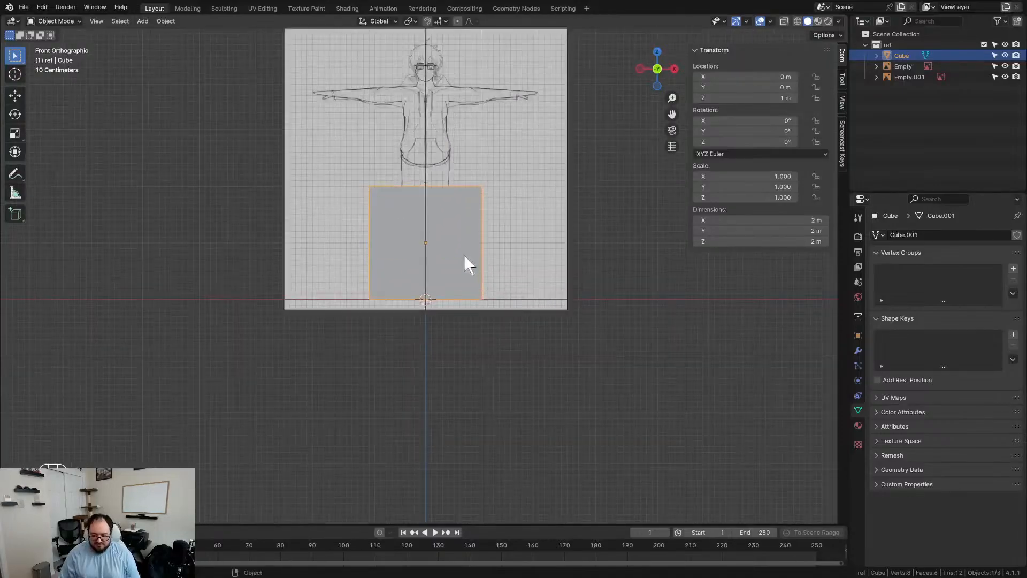
shift+middle_drag(540, 193, 494, 299)
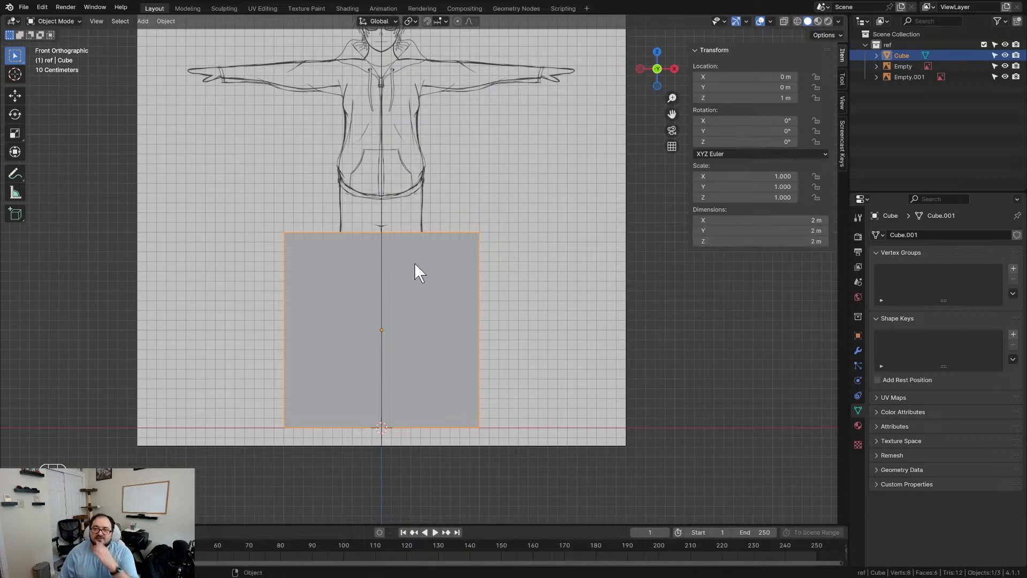
scroll(415, 251, down, 2)
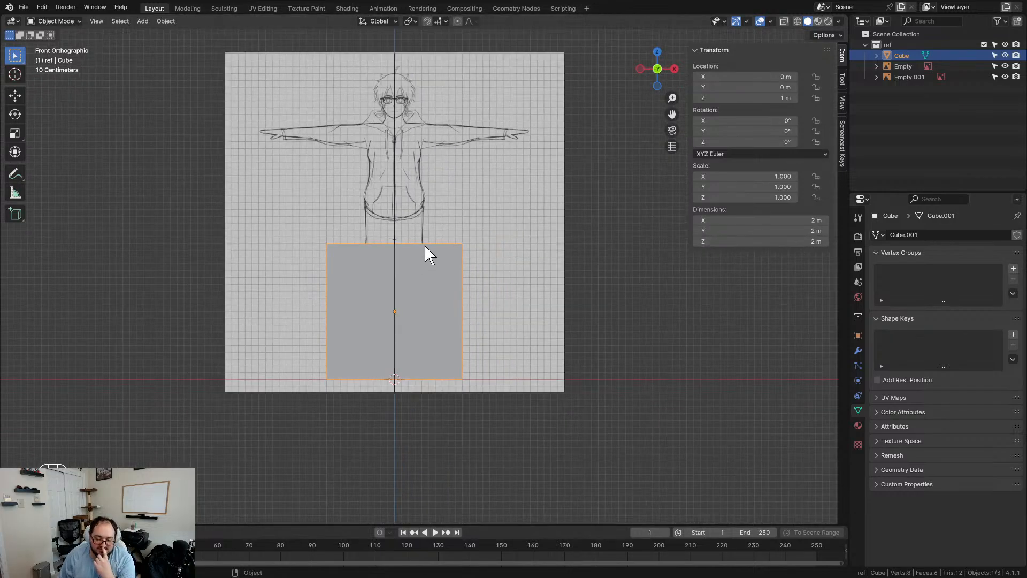
middle_drag(480, 211, 479, 218)
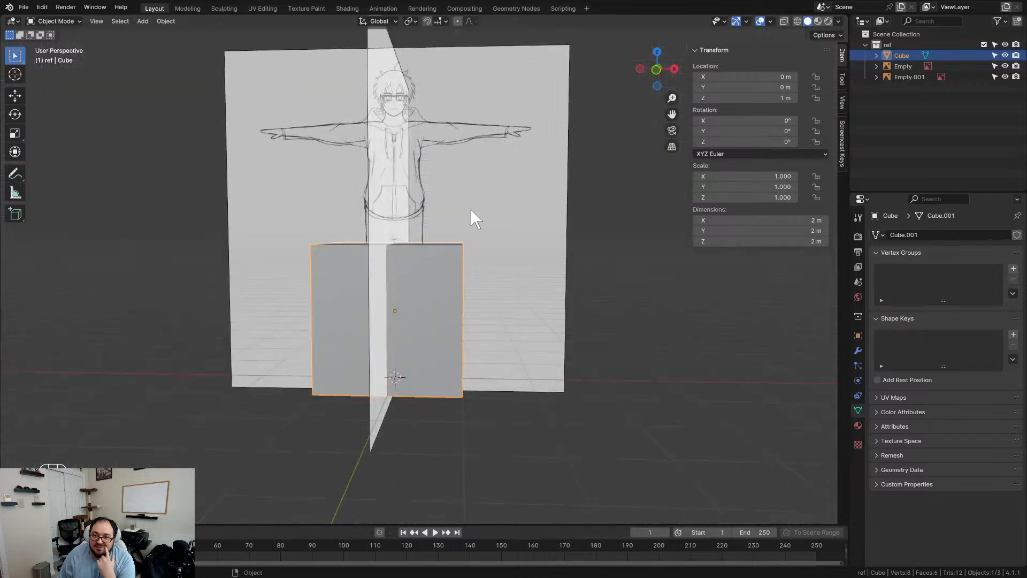
middle_drag(475, 219, 515, 207)
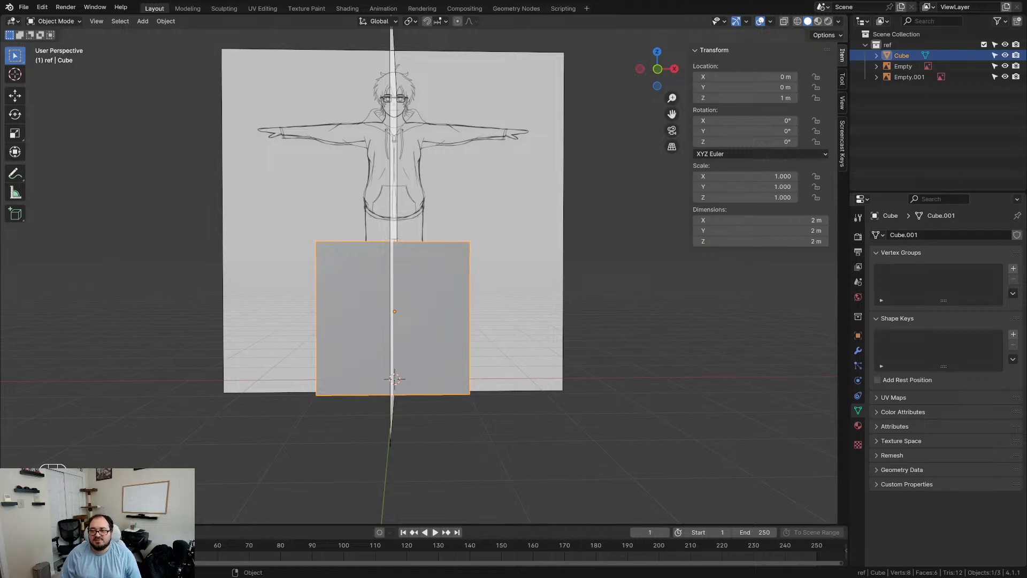
drag(567, 0, 690, 66)
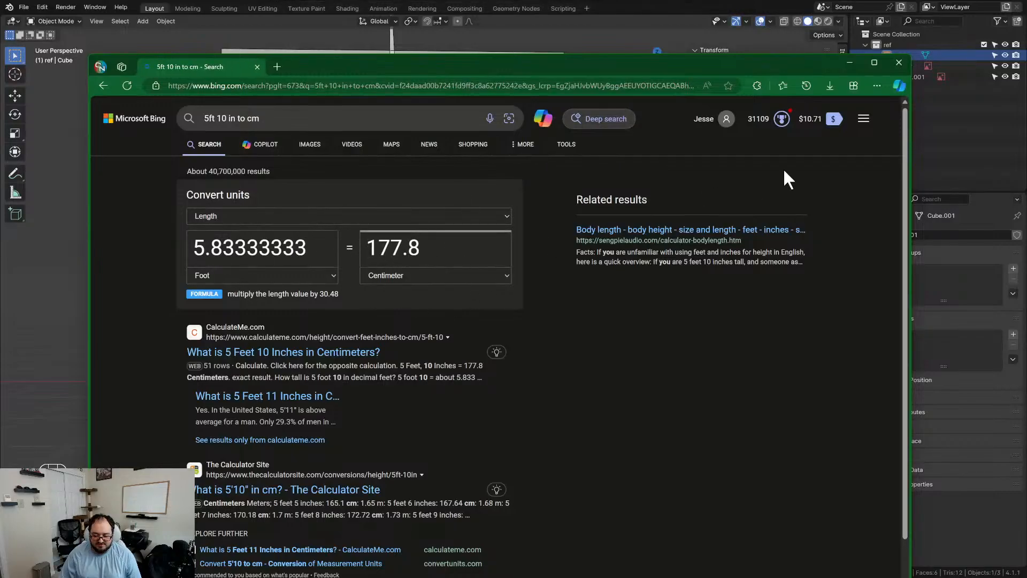
click(899, 62)
Step: Try setting the cube's Z dimension to 1.77 m, check its base from the front, and undo the resize
click(796, 240)
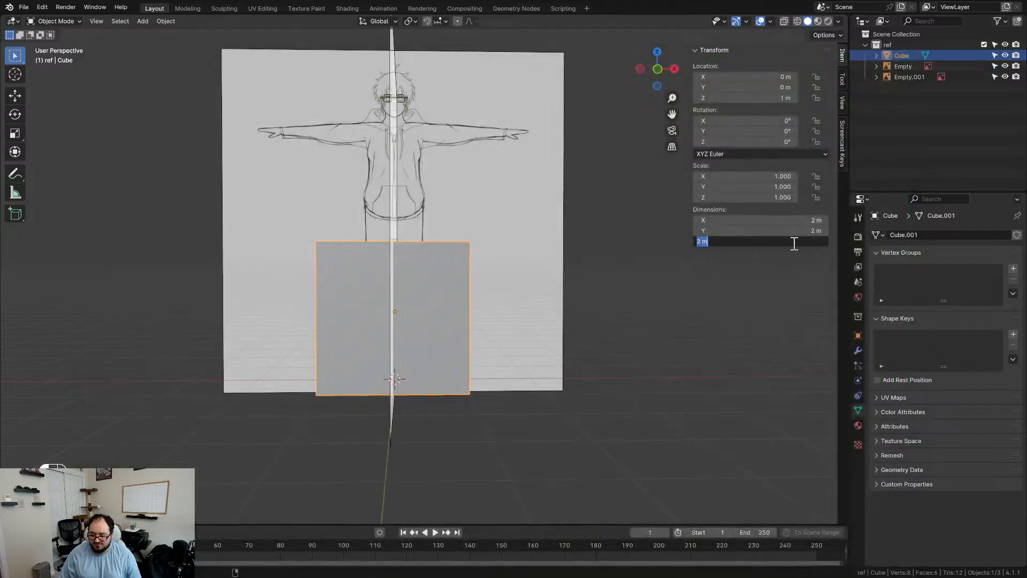
text(1.77)
key(Return)
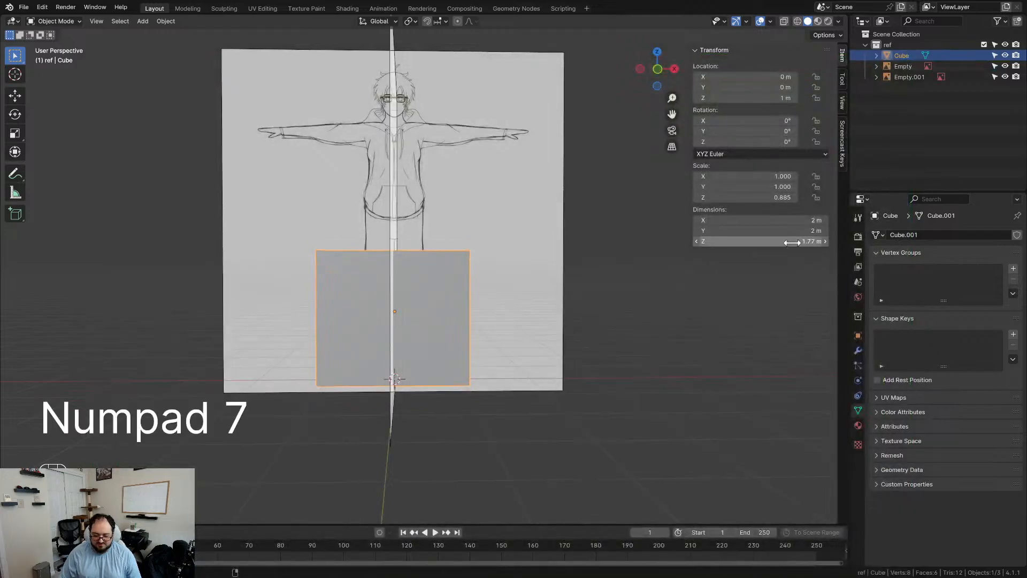
mouse_move(428, 333)
middle_down()
mouse_move(441, 312)
mouse_move(429, 320)
middle_up()
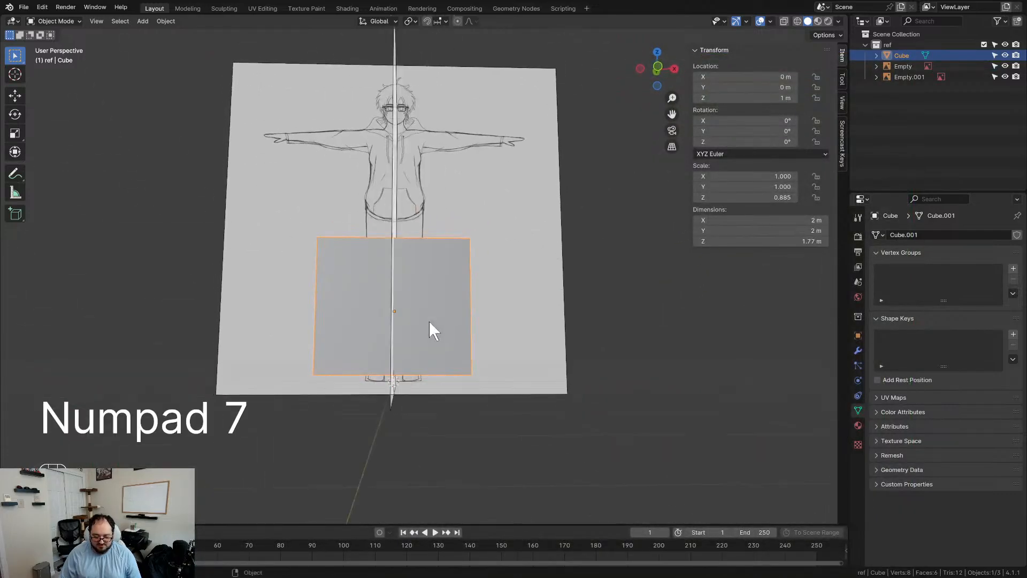
key(KP_1)
scroll(428, 320, up, 3)
shift+middle_drag(509, 326, 535, 273)
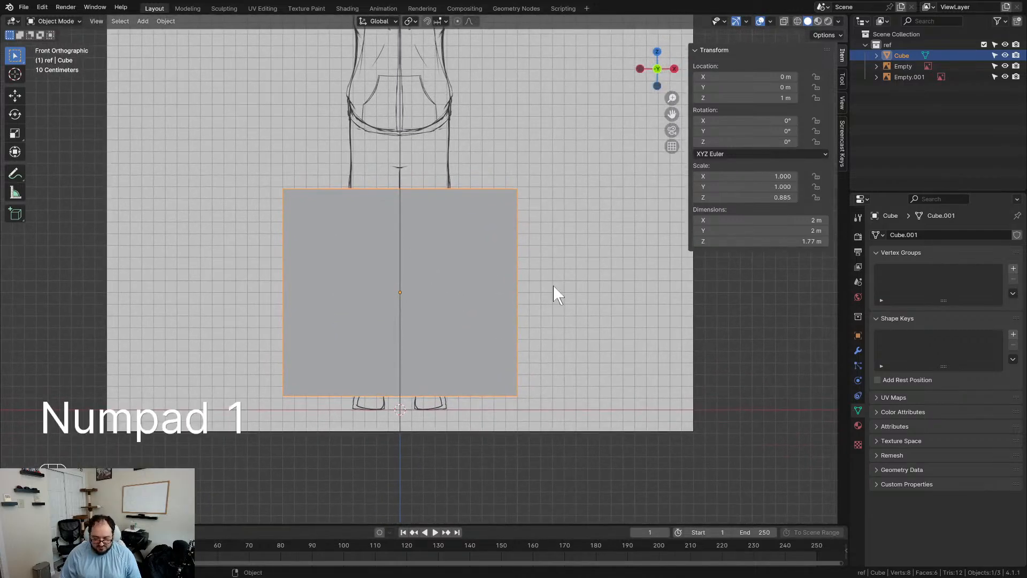
key(ctrl+z)
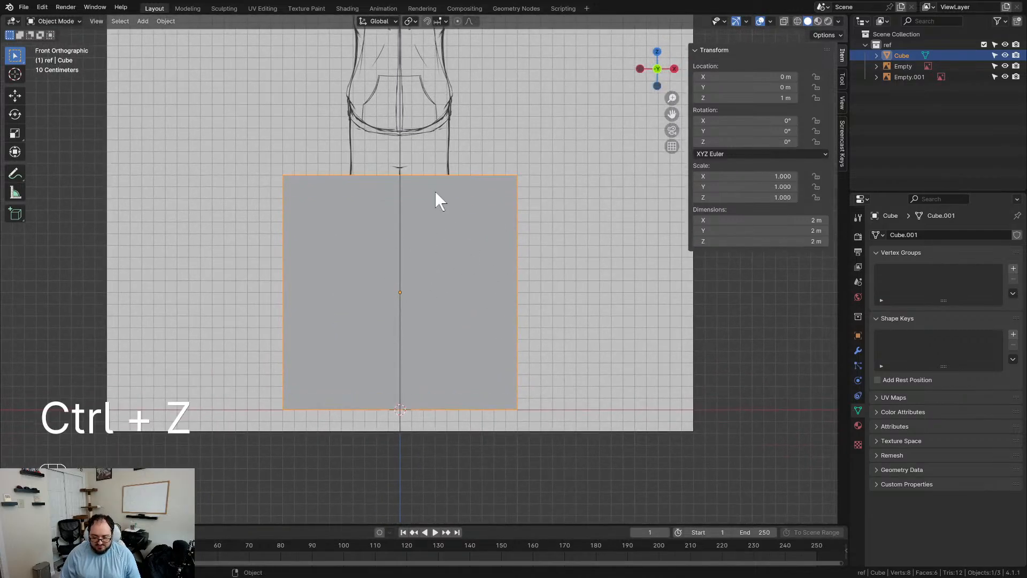
Step: Set the cube's origin to the 3D cursor at the world origin
right_click(438, 282)
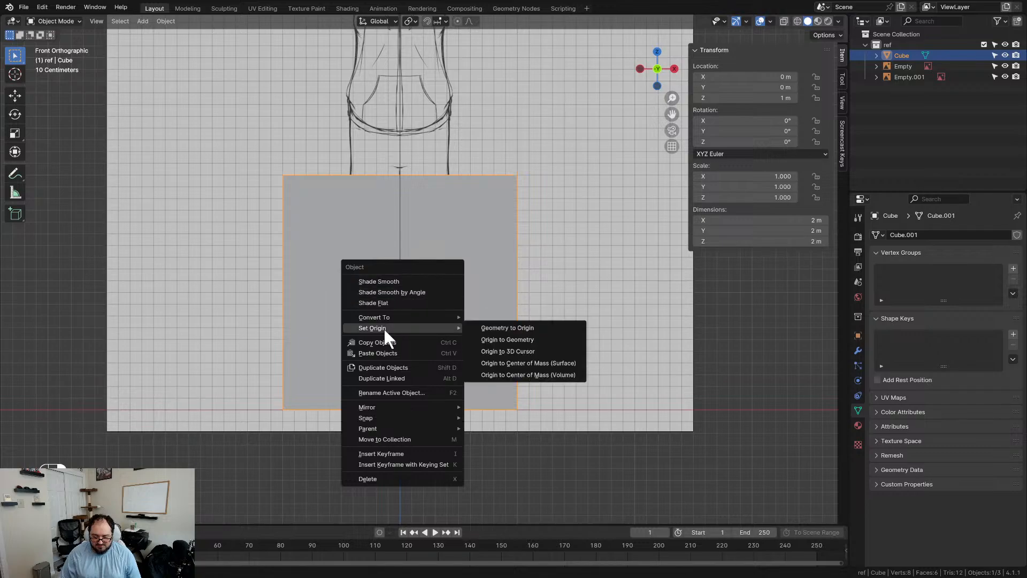
click(489, 216)
right_click(437, 279)
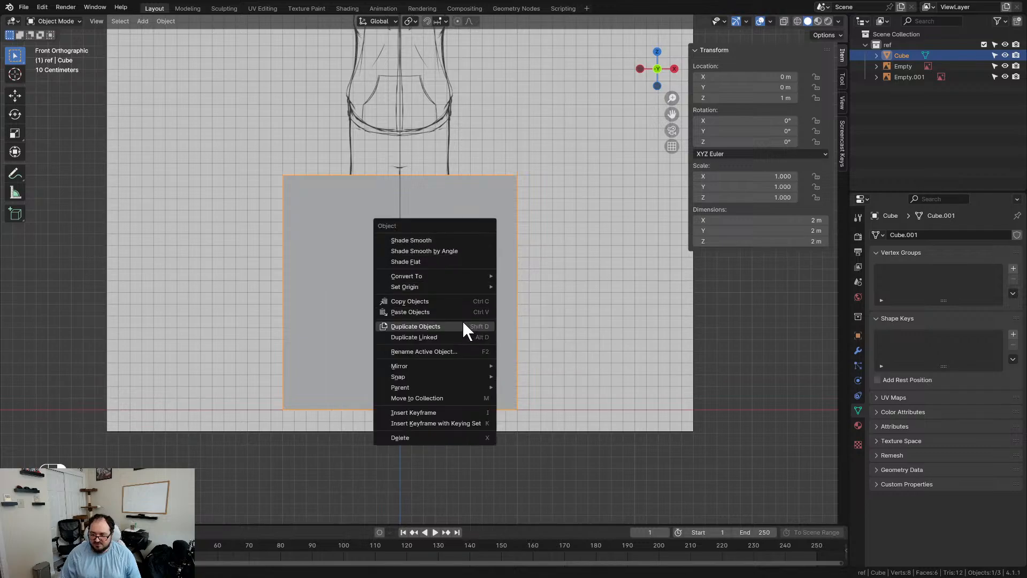
mouse_move(419, 287)
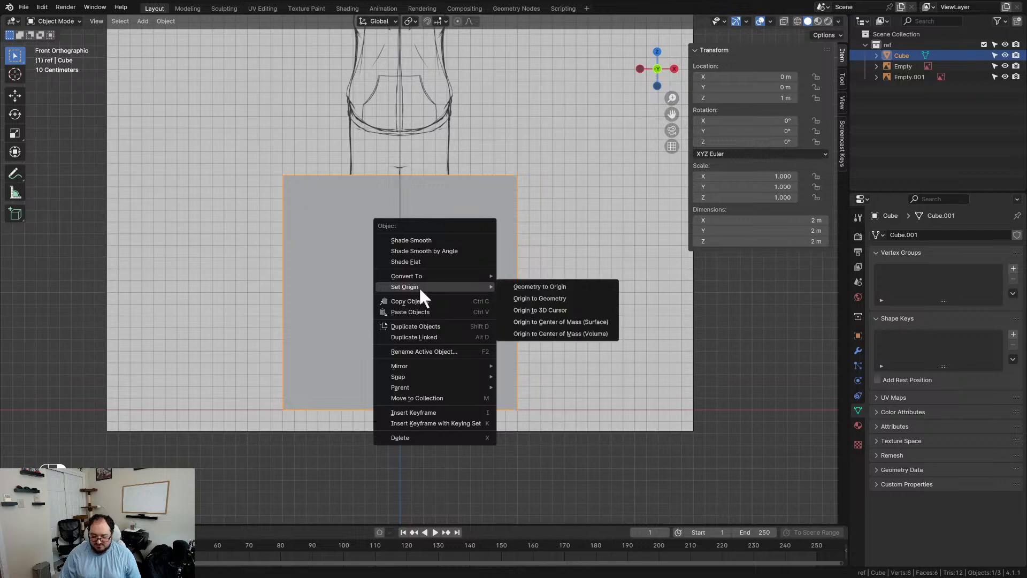
click(569, 310)
Step: Set the cube's Z dimension to 1.77 m as a height guide for the character
click(802, 241)
text(1.77)
key(Return)
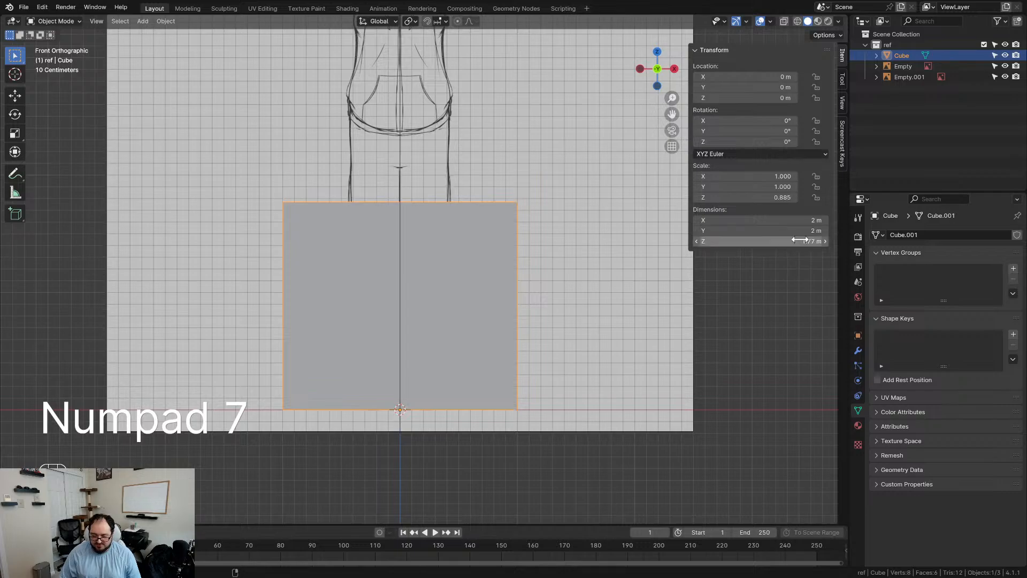
key(KP_7)
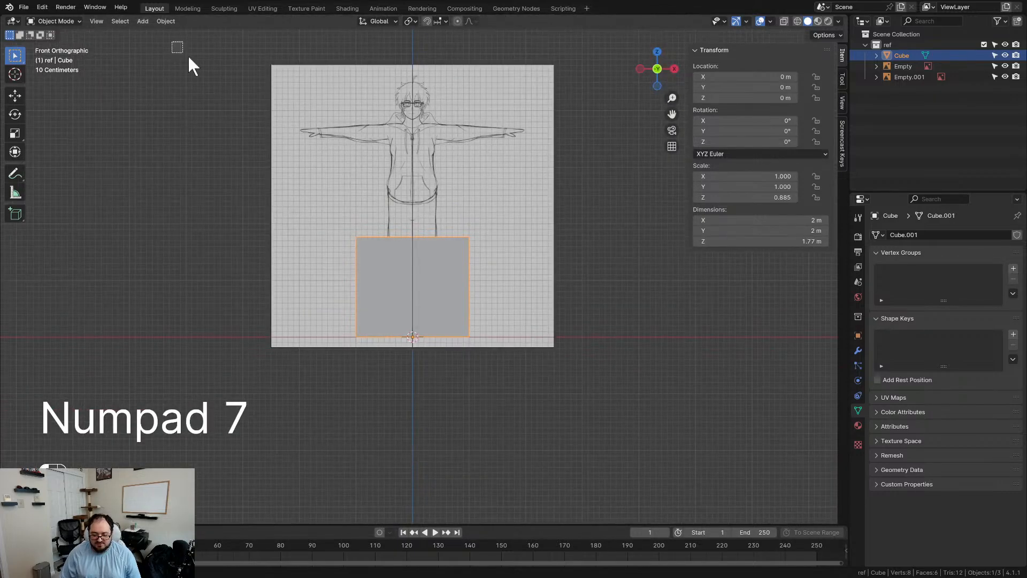
Step: Select both reference images and scale them down together until the character's head height matches the top of the cube
drag(179, 49, 602, 178)
scroll(535, 161, up, 2)
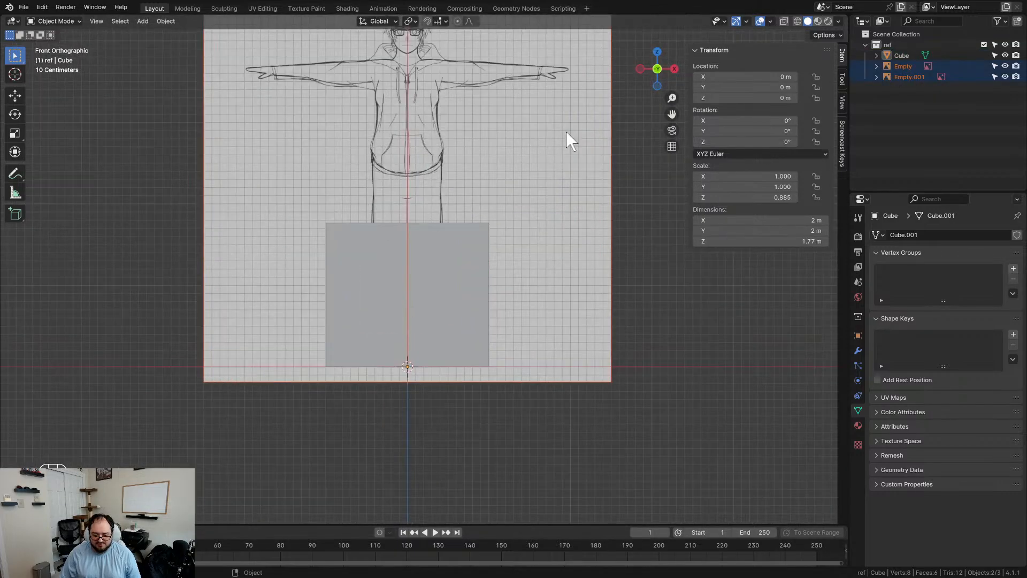
key(s)
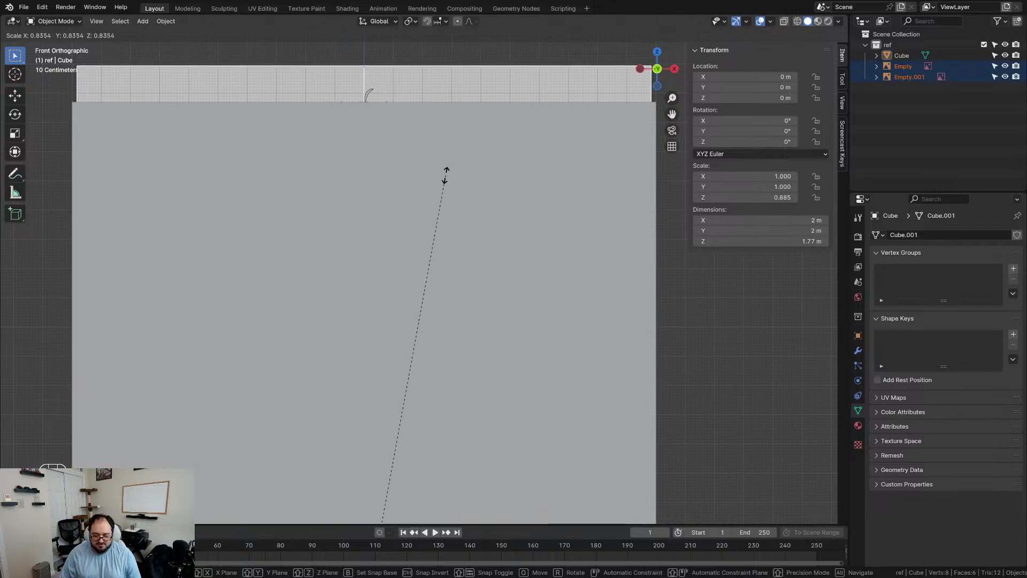
click(444, 174)
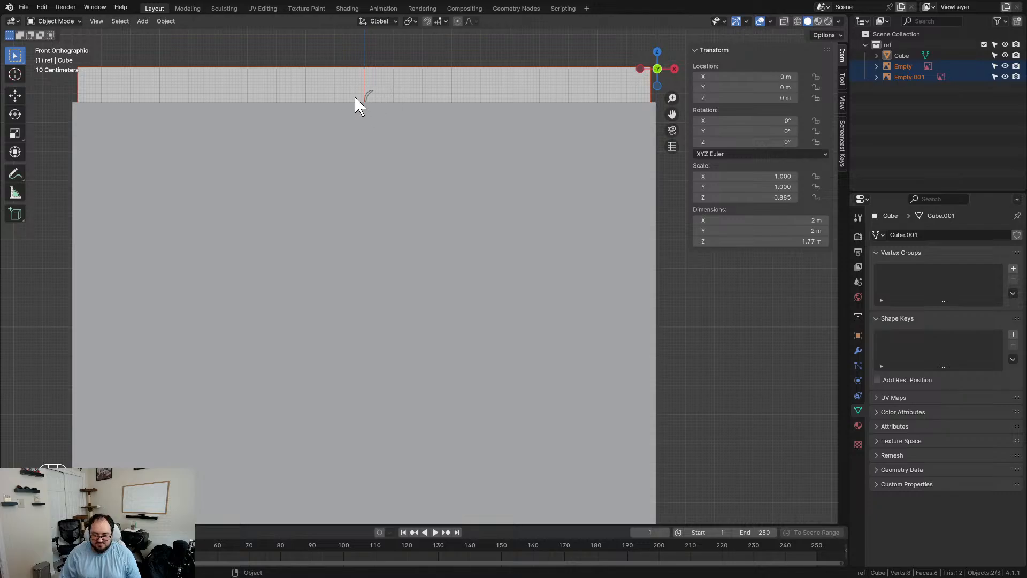
Step: Delete the height-guide cube, leaving only the two reference images
middle_drag(394, 99, 499, 253)
click(538, 281)
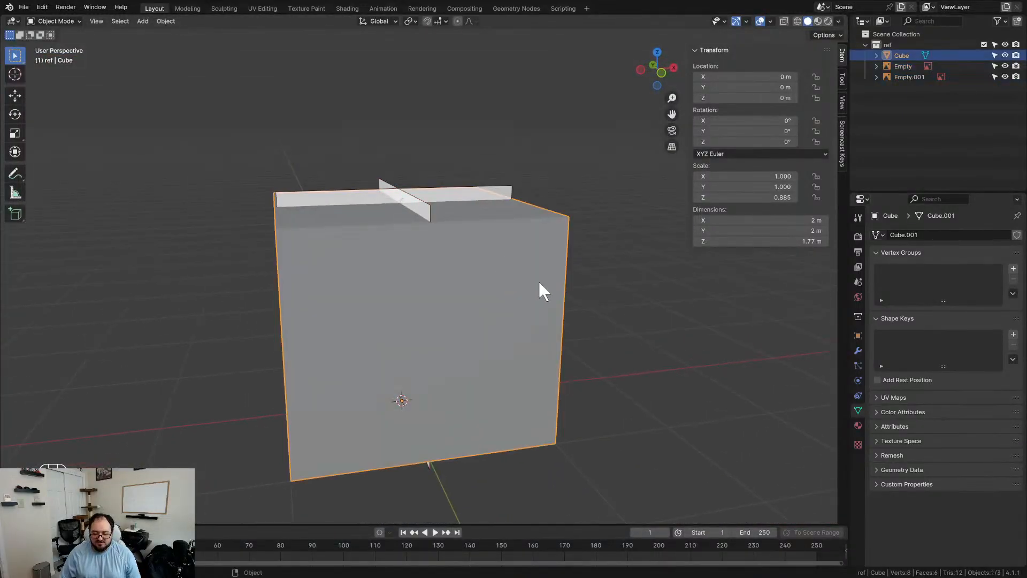
key(x)
click(511, 292)
Step: Hide the transform sidebar and save the Blender file
middle_drag(503, 317, 419, 309)
key(n)
mouse_move(557, 308)
middle_down()
mouse_move(518, 312)
mouse_move(552, 340)
mouse_move(596, 302)
mouse_move(556, 321)
middle_up()
key(ctrl+s)
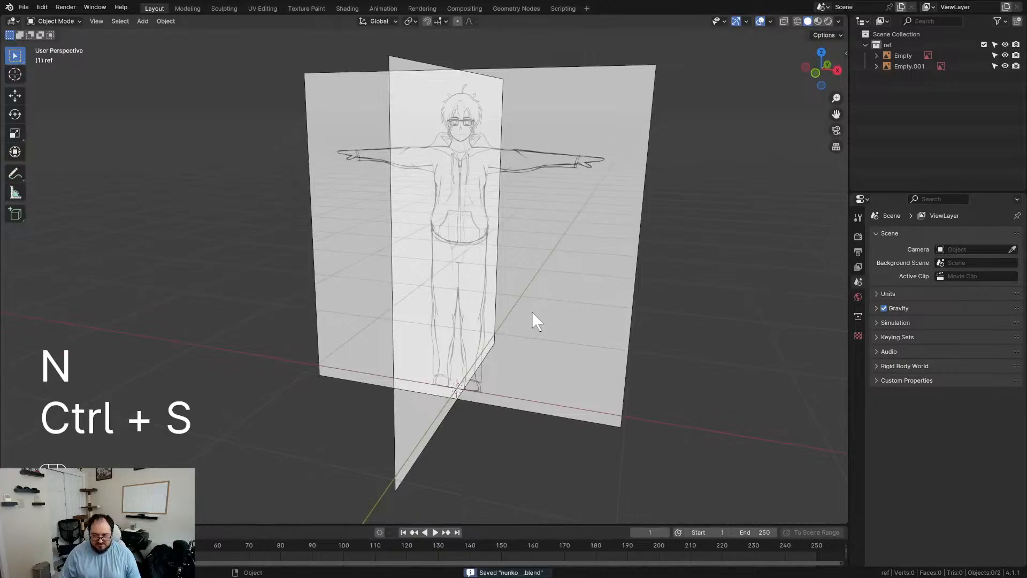
Step: Rename the front reference image object to "front" and the side reference image object to "side"
middle_drag(583, 302, 554, 315)
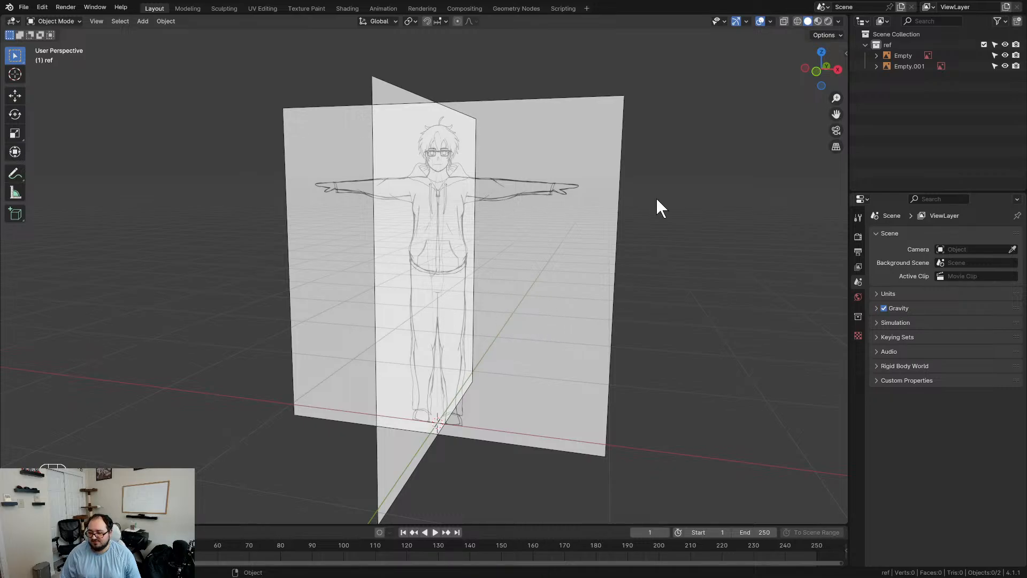
shift+middle_drag(580, 237, 564, 237)
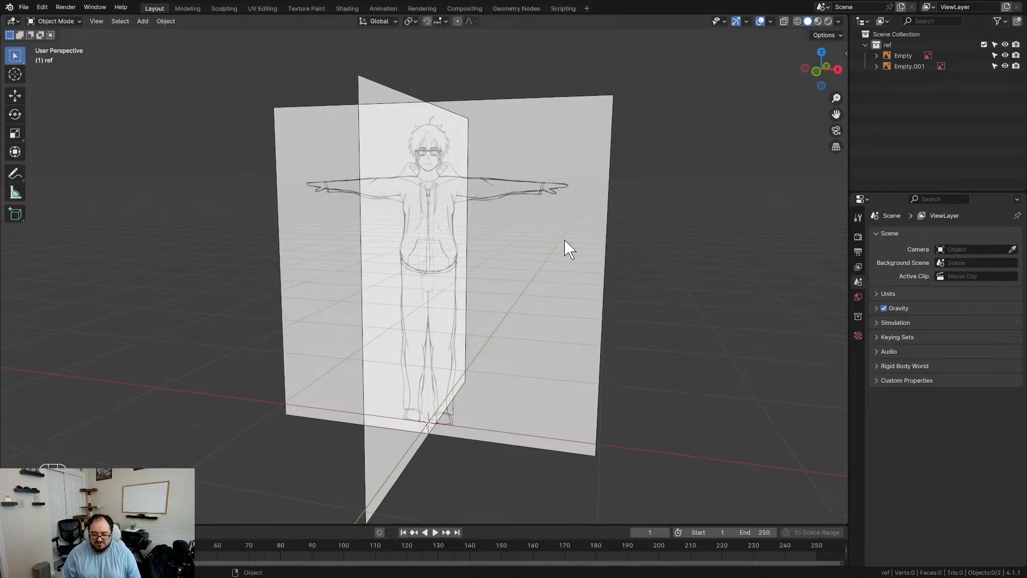
click(901, 55)
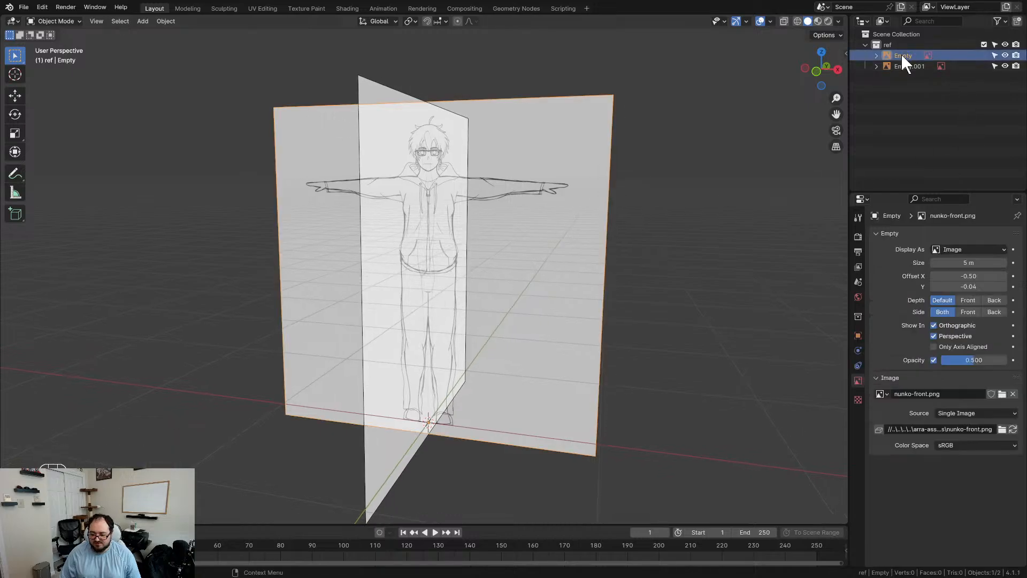
double_click(901, 55)
text(front)
key(Return)
double_click(918, 55)
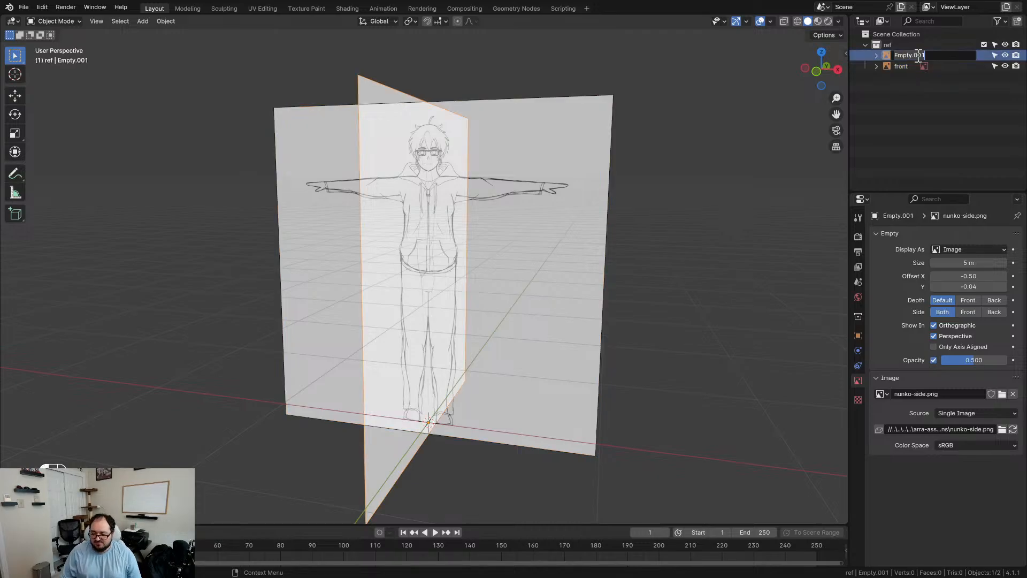
text(side)
key(Return)
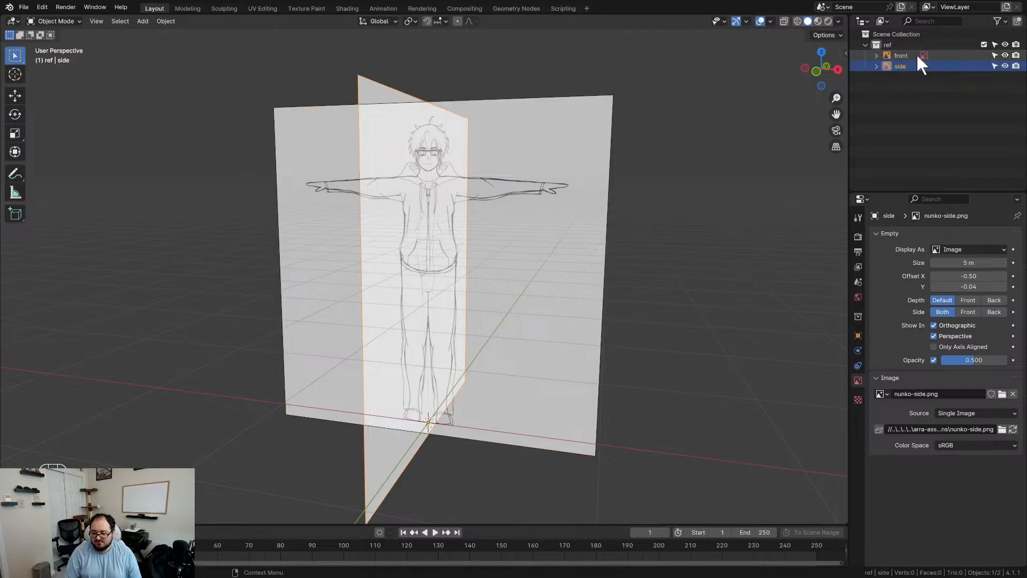
Step: Make the ref collection unselectable, activate the Scene Collection and collapse the ref collection's contents
click(995, 45)
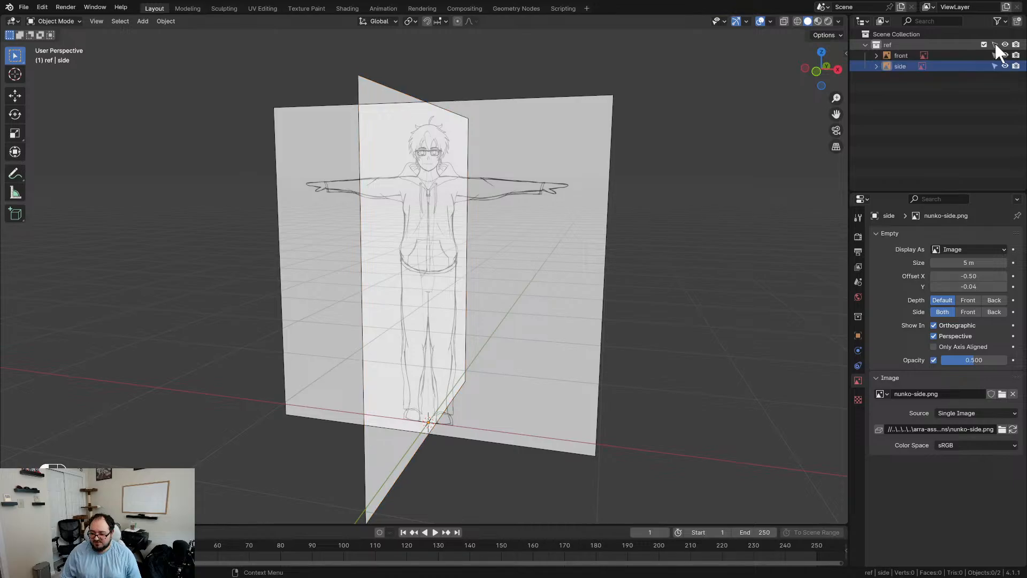
click(891, 34)
click(865, 44)
Step: Examine the reference images in perspective and front view, from the full body to a close-up of the head
middle_drag(707, 175, 531, 249)
middle_drag(621, 223, 608, 243)
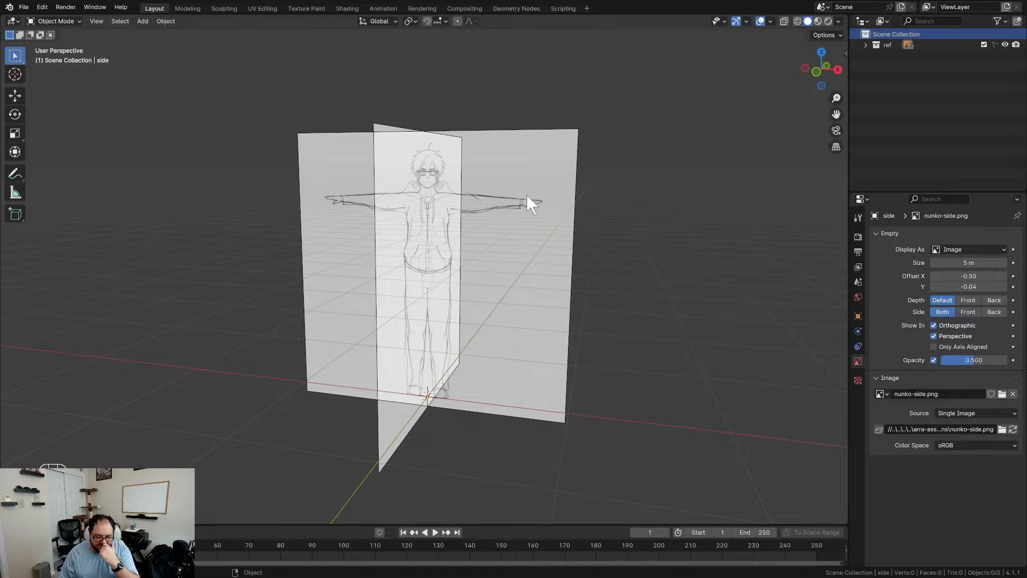
middle_drag(525, 234, 560, 258)
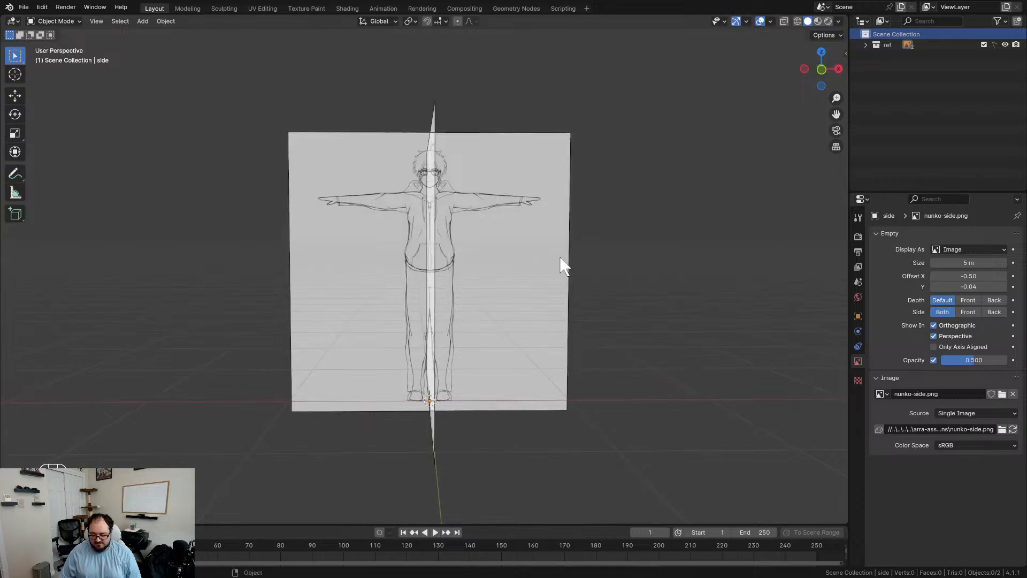
key(KP_1)
scroll(560, 271, up, 8)
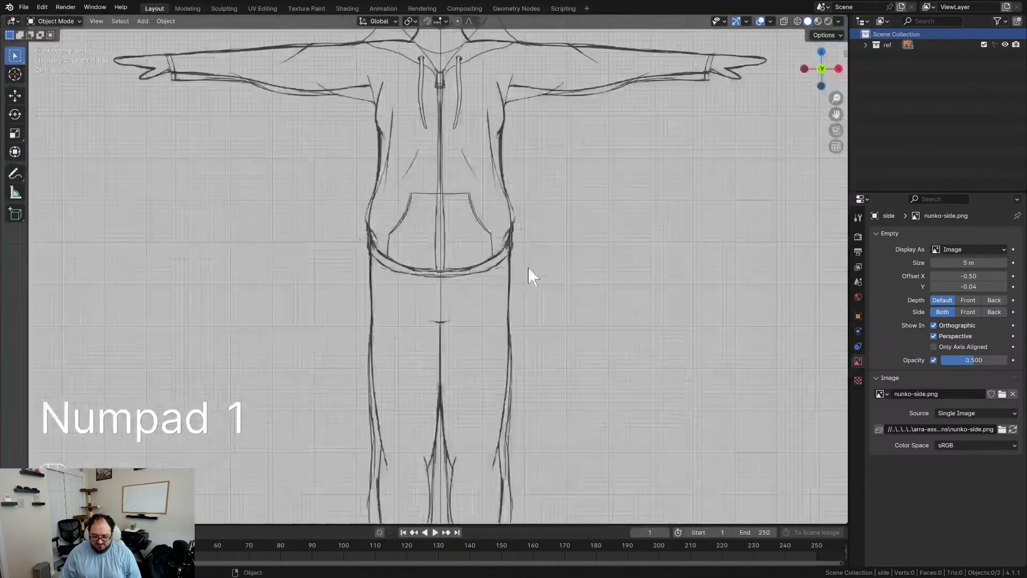
scroll(528, 267, down, 5)
mouse_move(502, 230)
shift+middle_down()
mouse_move(490, 264)
mouse_move(493, 245)
shift+middle_up()
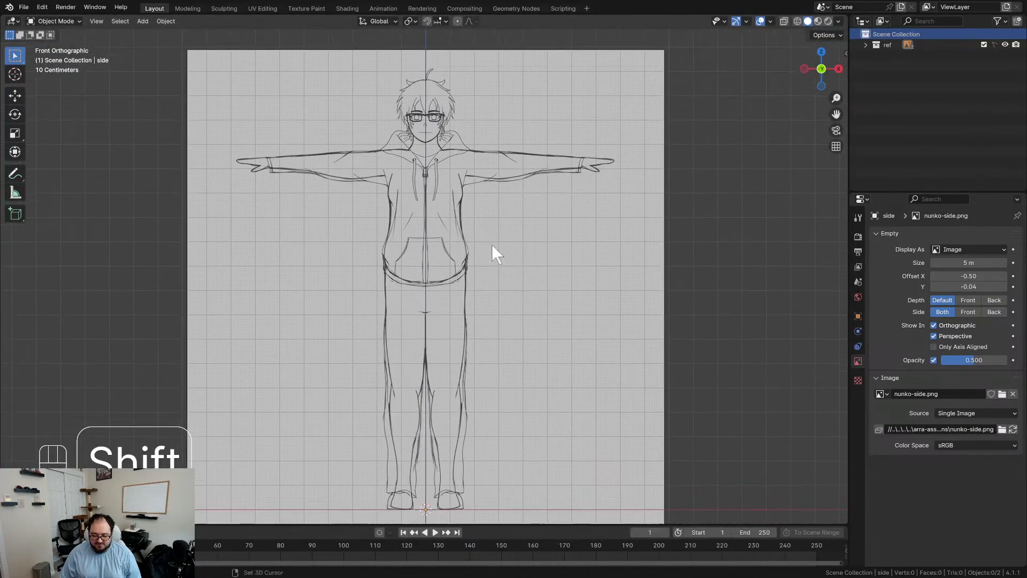
shift+middle_drag(509, 198, 497, 251)
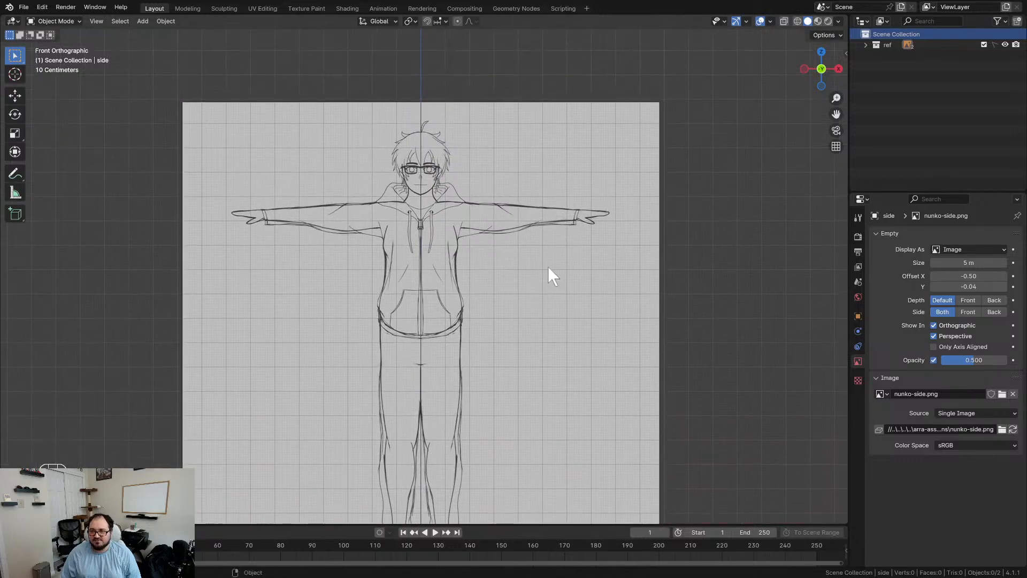
scroll(539, 249, up, 4)
shift+middle_drag(539, 206, 539, 346)
scroll(546, 328, up, 6)
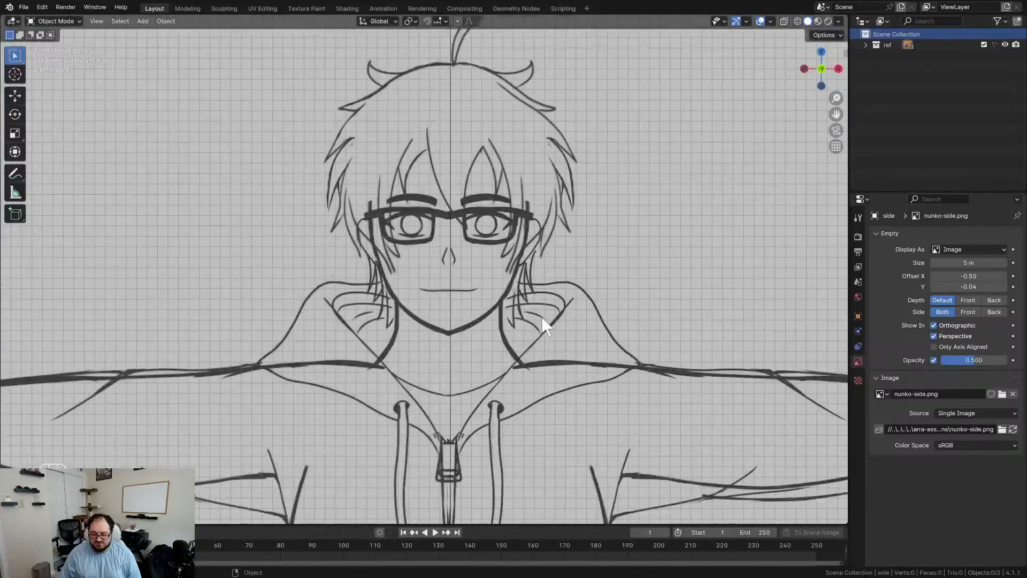
shift+middle_drag(586, 280, 527, 301)
scroll(528, 326, down, 4)
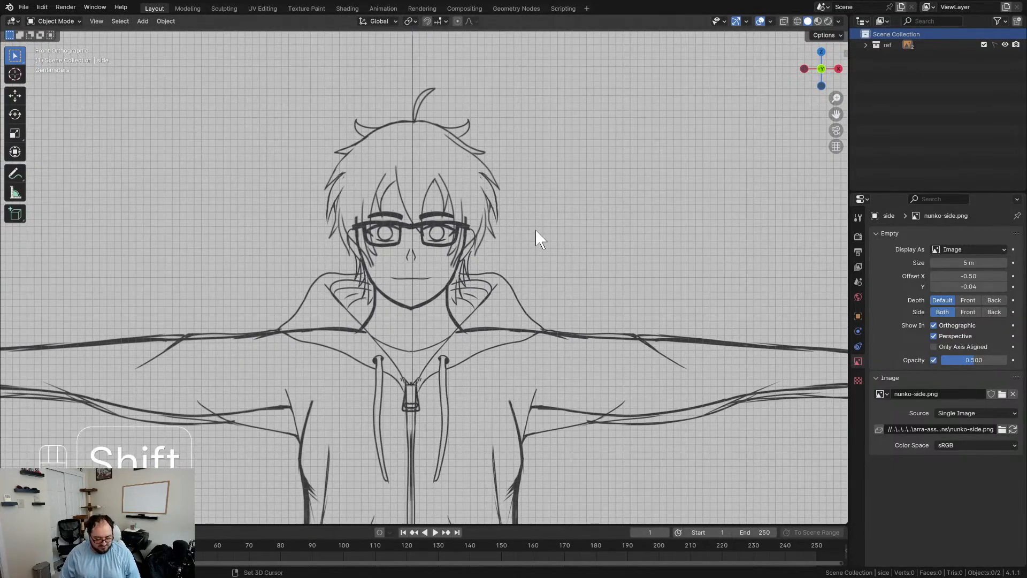
Step: Add a mesh cube at the world origin in the Scene Collection
key(shift+a)
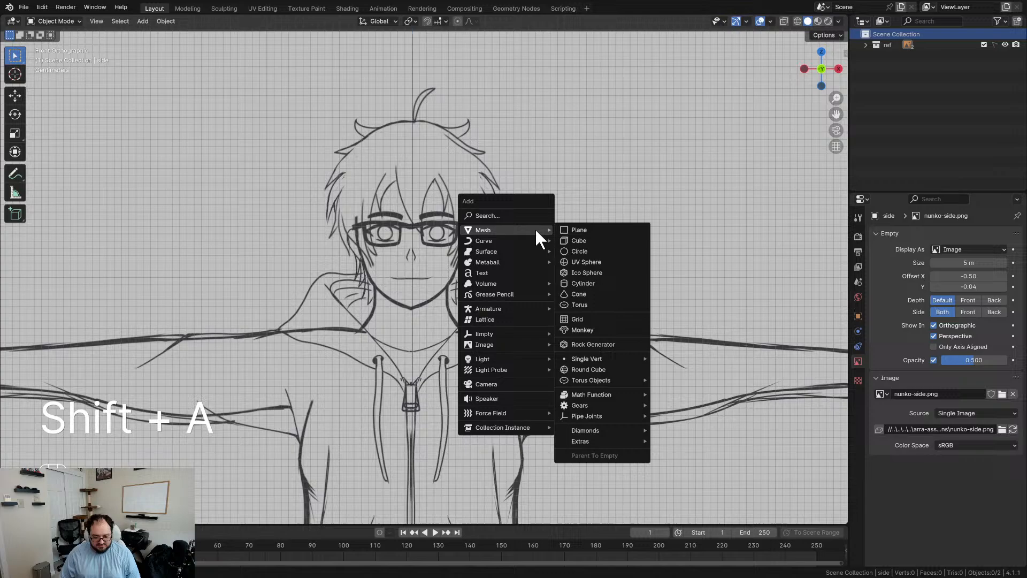
click(590, 238)
scroll(551, 275, down, 6)
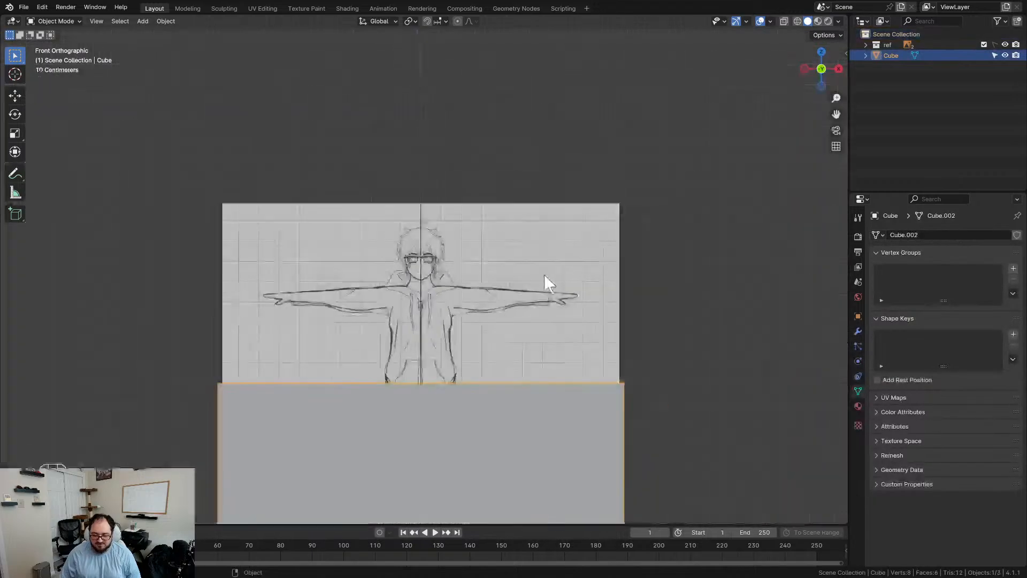
shift+middle_drag(506, 338, 502, 100)
scroll(483, 204, down, 1)
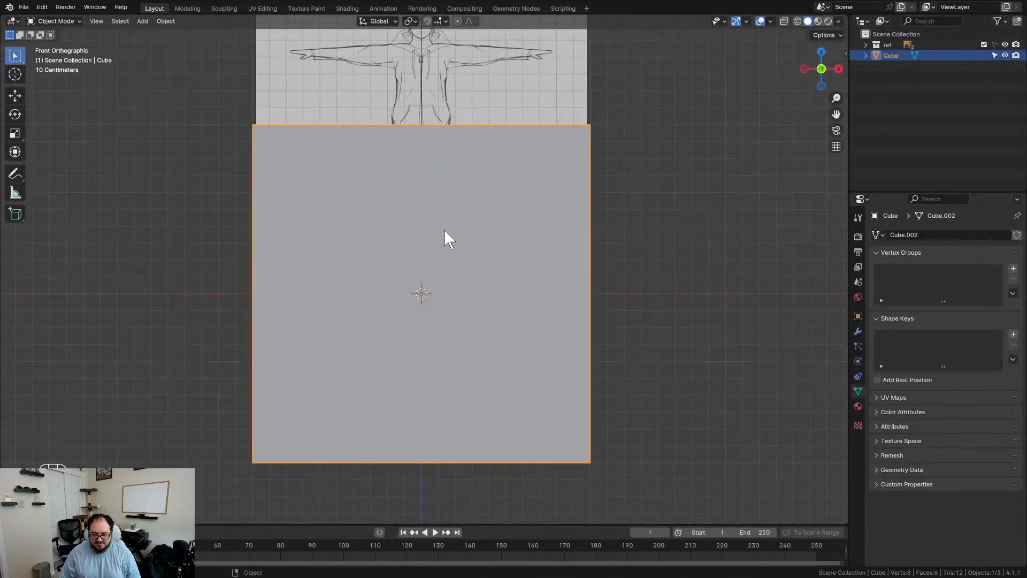
Step: Merge all of the cube's vertices into a single vertex at the origin, return to Object Mode and deselect the object
key(Tab)
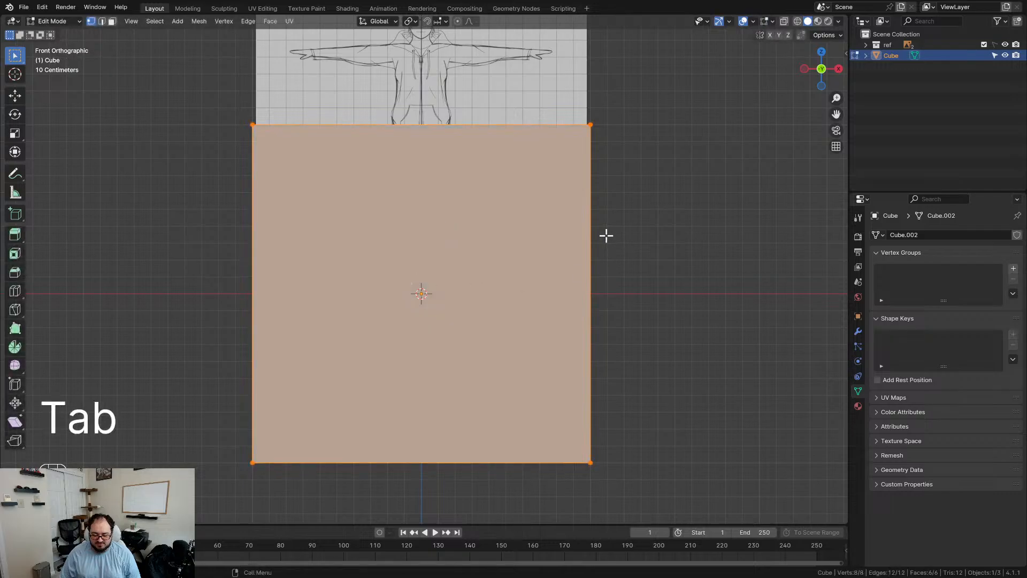
key(m)
click(606, 233)
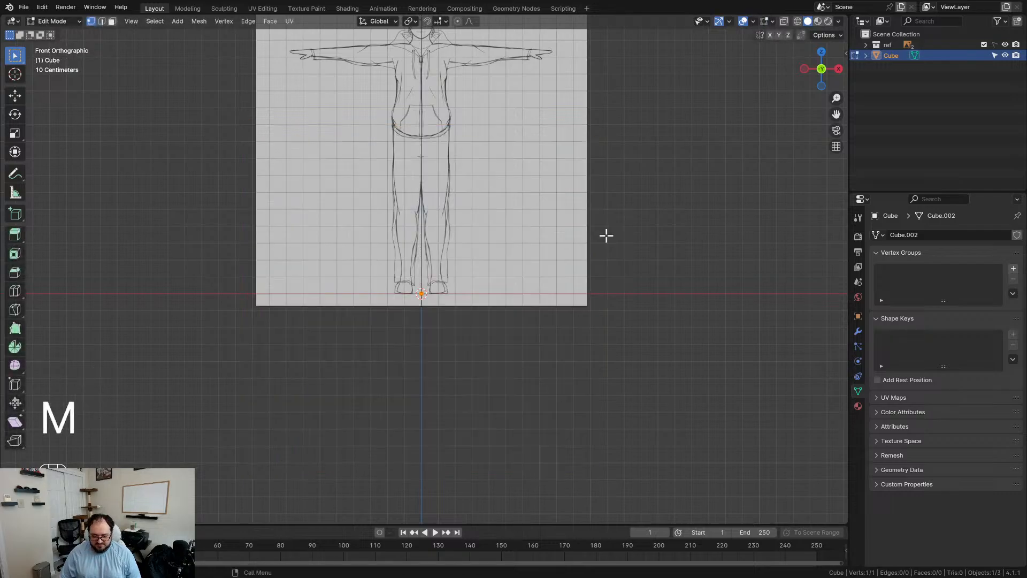
key(Tab)
click(460, 357)
middle_drag(461, 358, 460, 383)
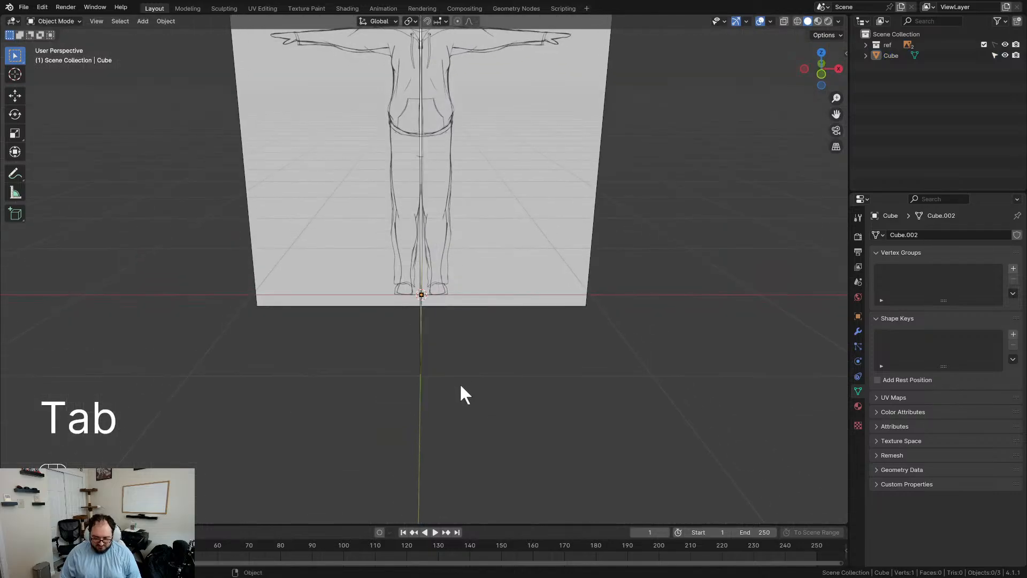
key(shift+a)
mouse_move(486, 337)
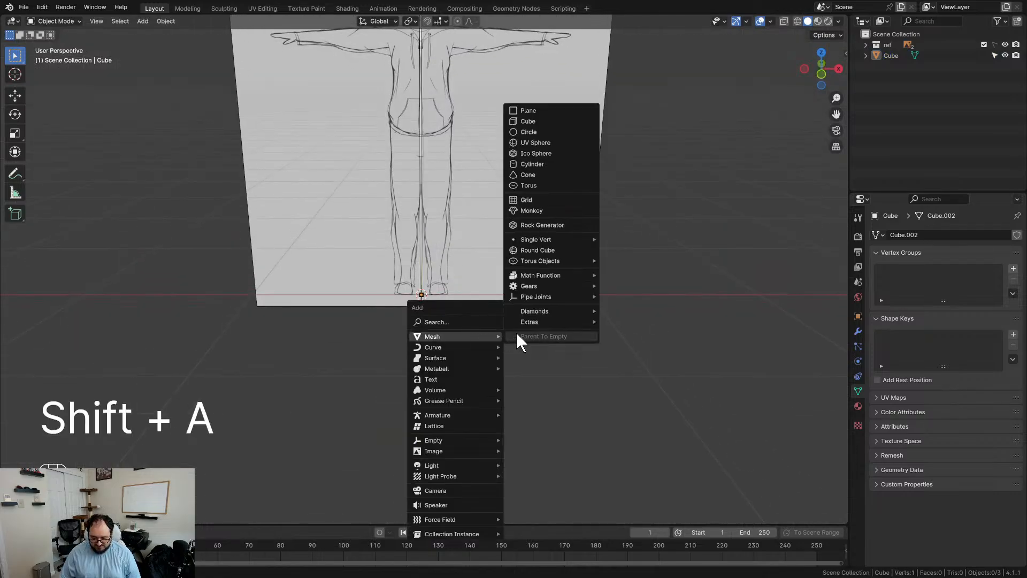
mouse_move(570, 239)
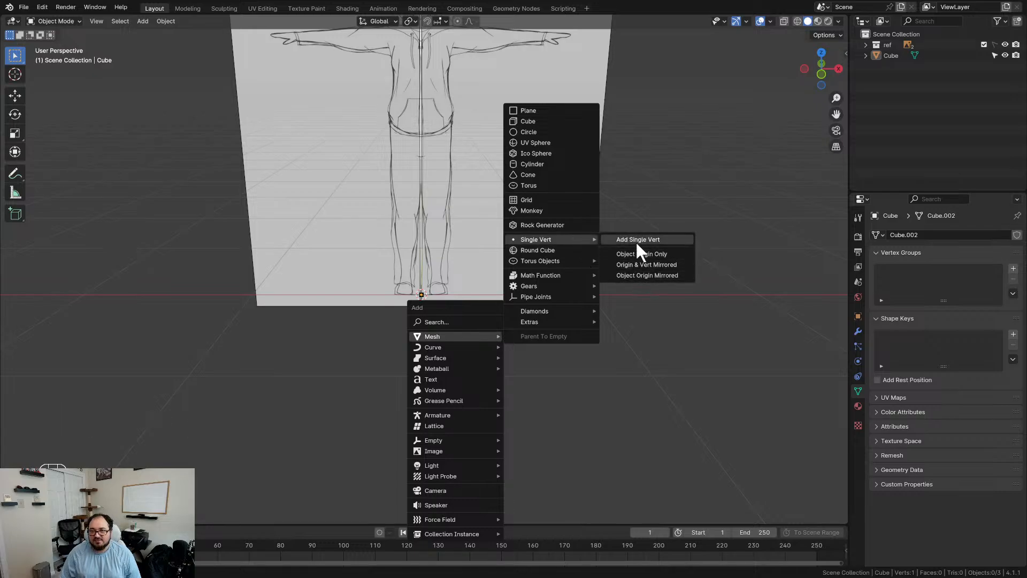
Step: Add a Mirror modifier to the single-vertex Cube object at the origin
click(421, 295)
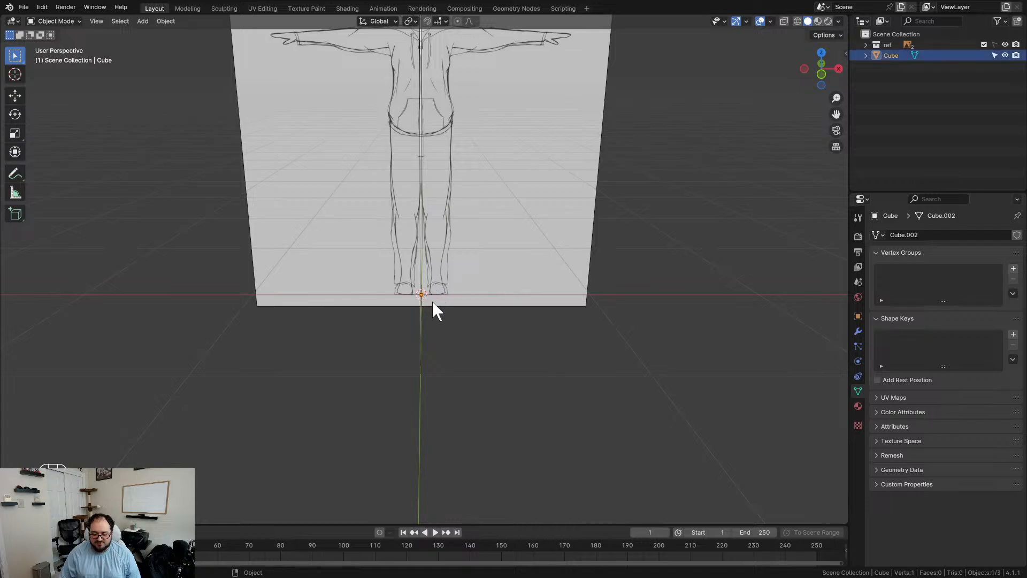
click(858, 332)
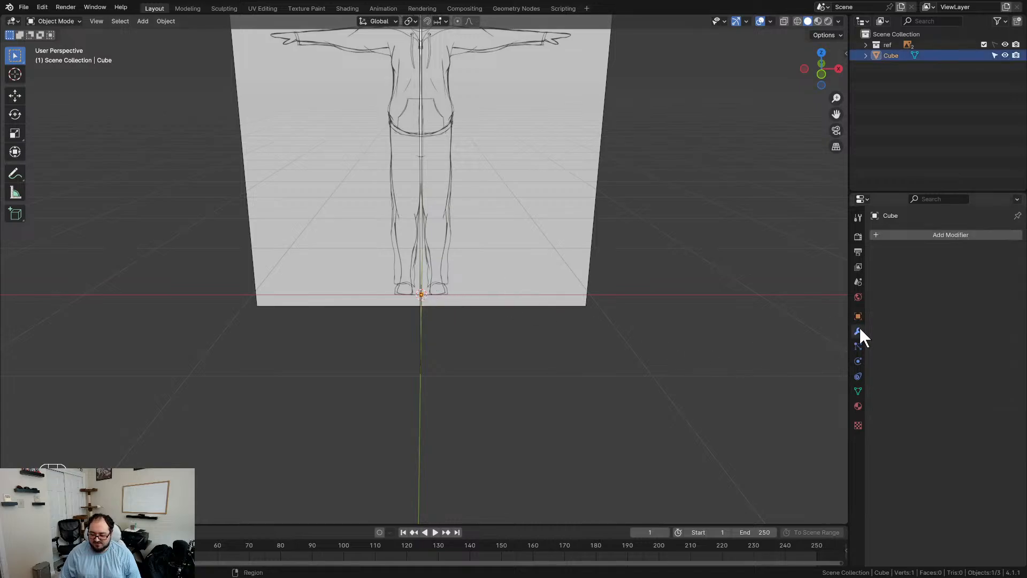
click(883, 235)
click(859, 236)
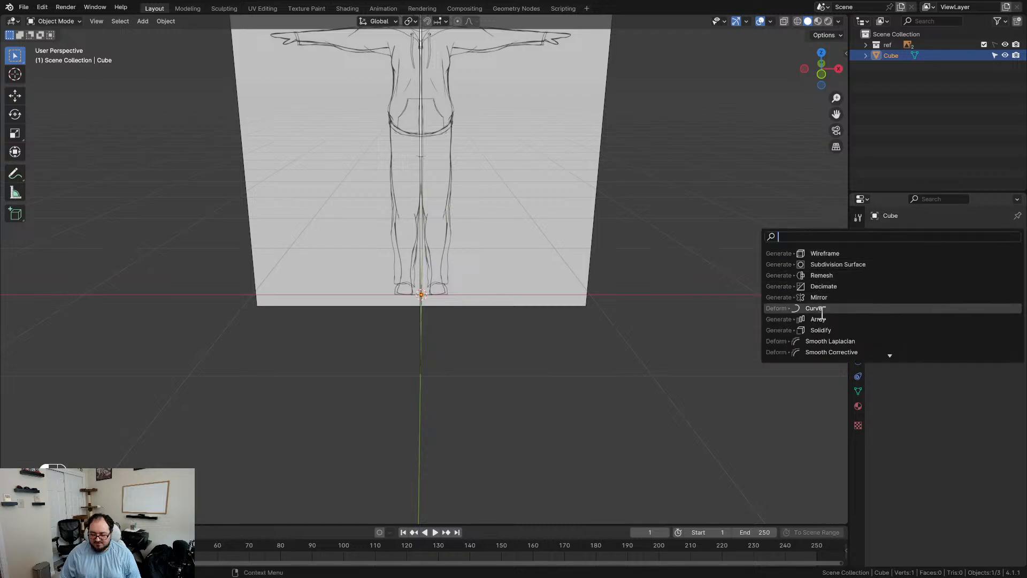
scroll(843, 326, down, 6)
scroll(823, 318, down, 8)
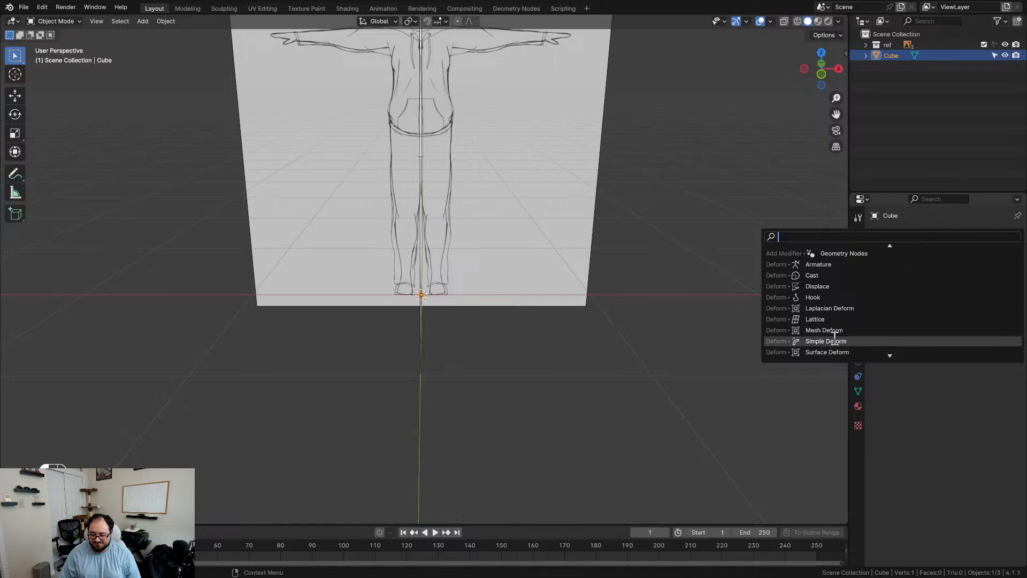
text(mirror)
key(Return)
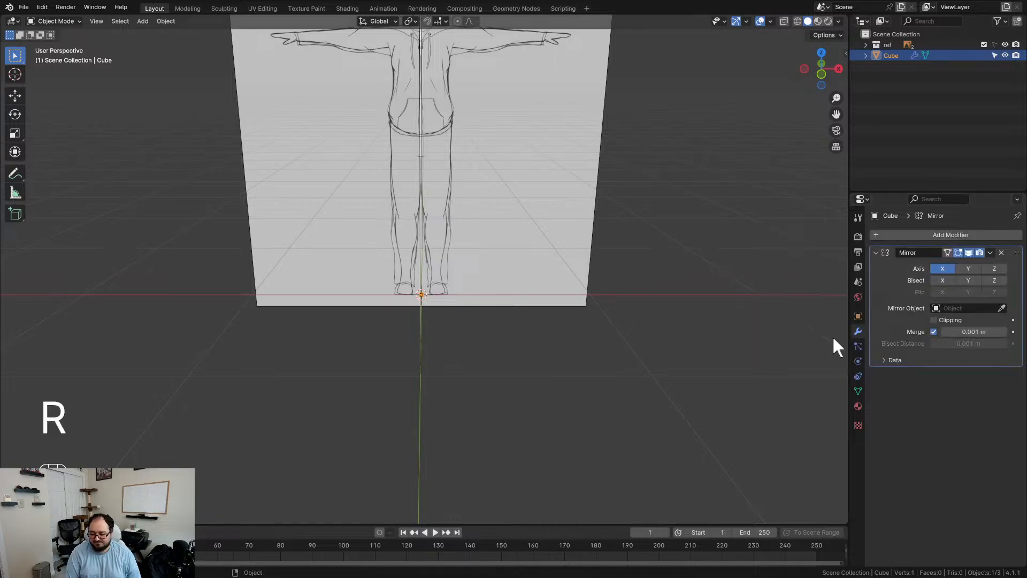
Step: In front view, enter Edit Mode and move the single vertex from the feet up to the character's lower face
middle_drag(468, 185, 460, 205)
key(KP_1)
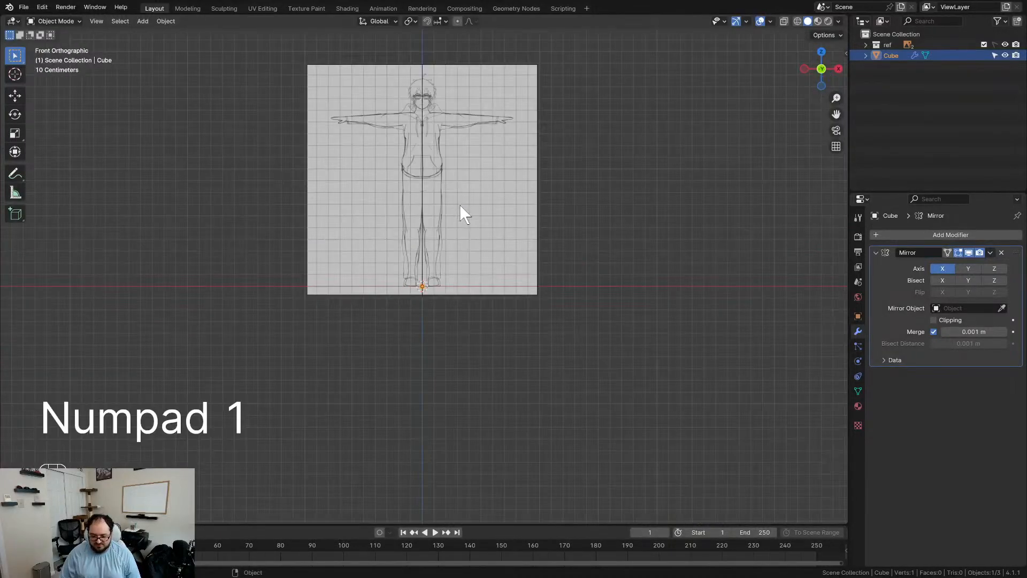
scroll(460, 204, up, 2)
shift+middle_drag(508, 148, 506, 275)
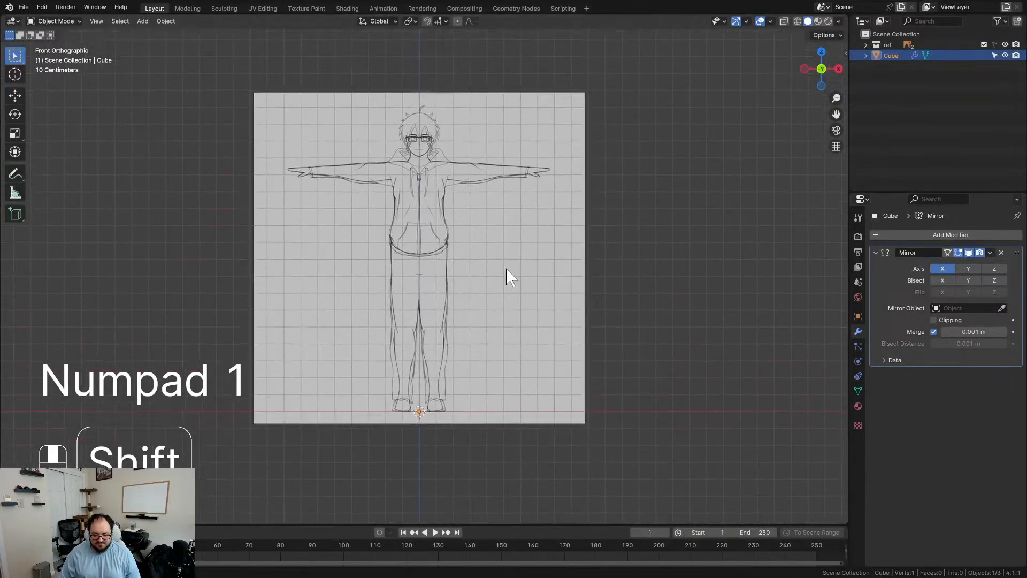
scroll(479, 283, up, 2)
key(Tab)
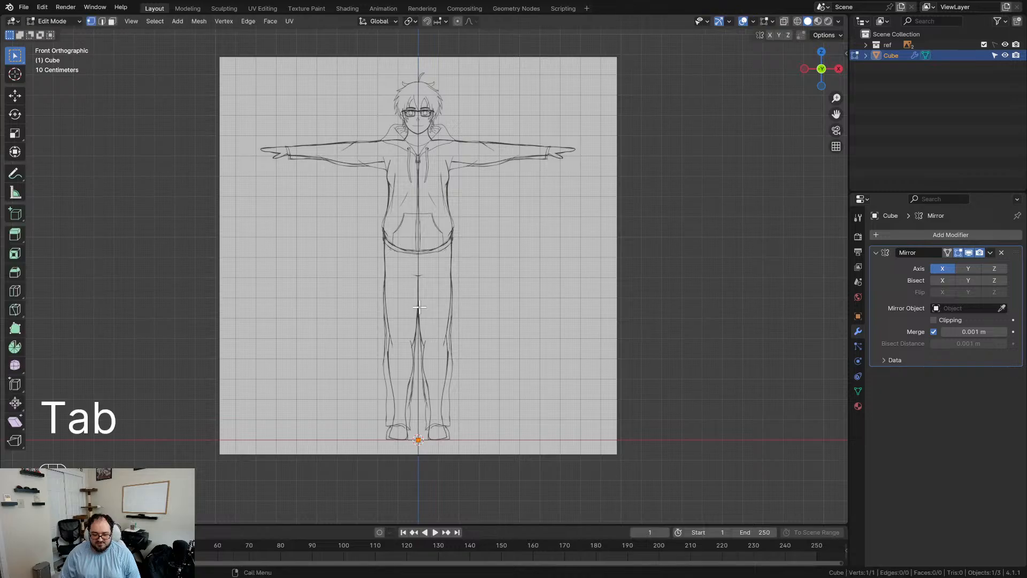
key(g)
click(454, 92)
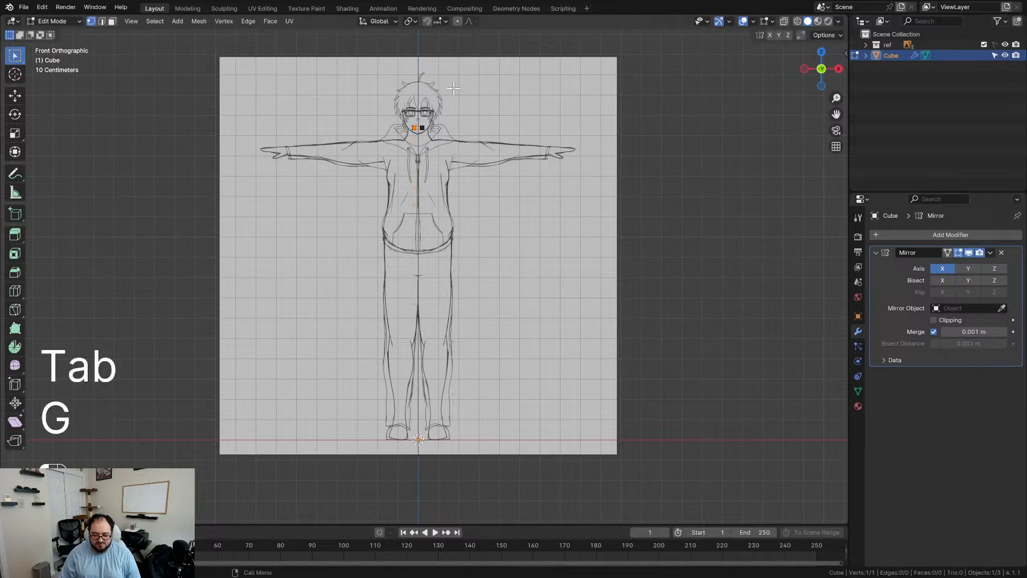
Step: Move the vertex sideways across the lower face to test how its mirrored copy follows
scroll(454, 161, up, 4)
shift+middle_drag(455, 161, 454, 461)
scroll(458, 417, up, 10)
shift+middle_drag(463, 374, 572, 199)
scroll(572, 155, up, 1)
key(g)
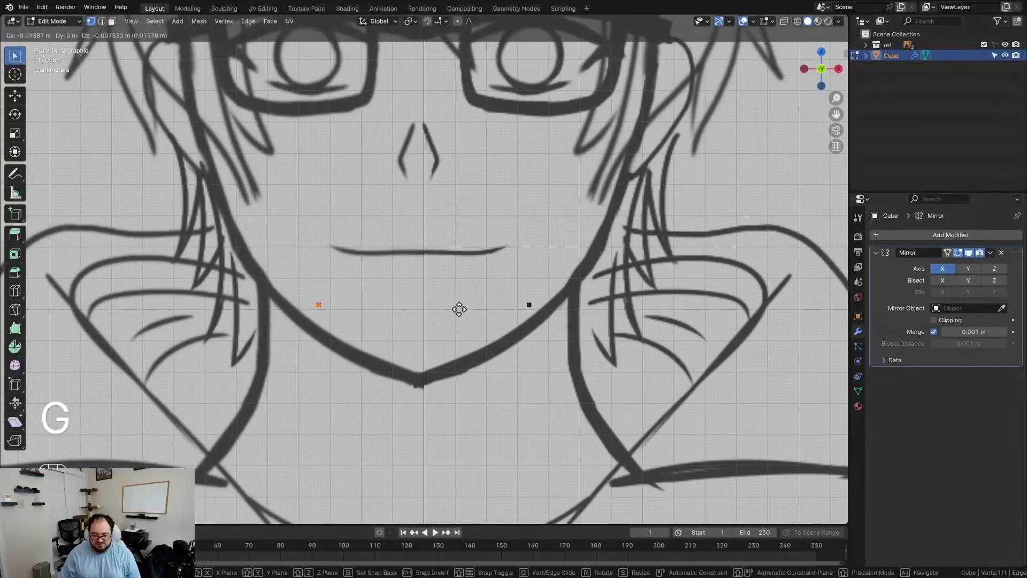
click(554, 318)
Step: Enable Clipping on the Mirror modifier and move the vertex onto the face's centreline just below the mouth
click(935, 320)
key(g)
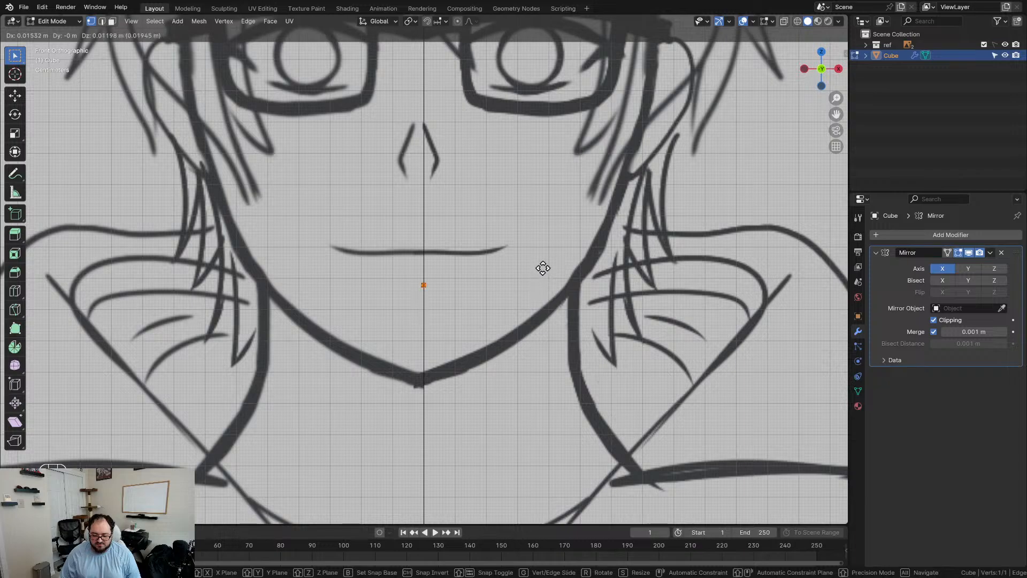
click(542, 268)
shift+middle_drag(494, 199, 481, 264)
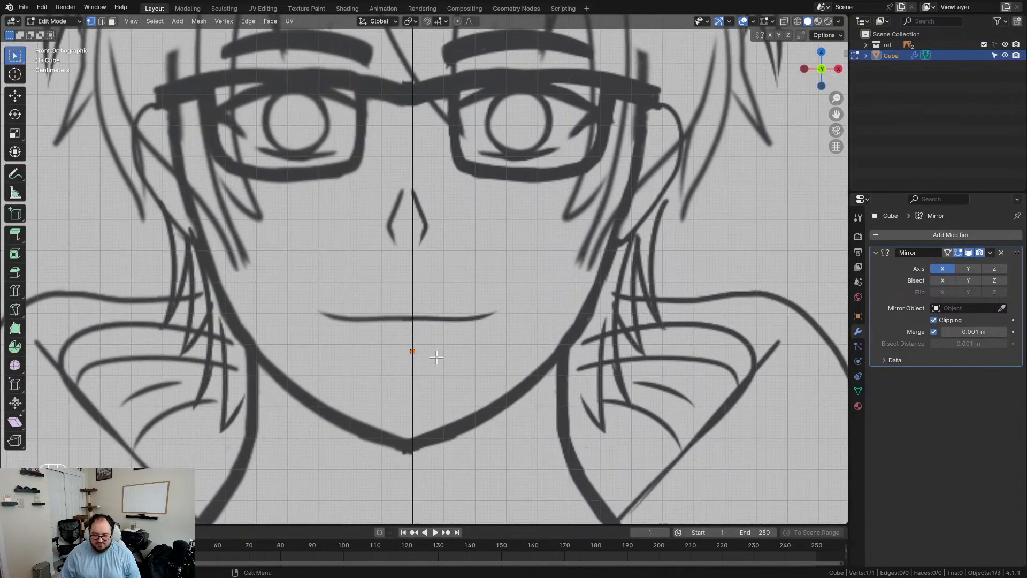
Step: Try to extrude the vertex up the centreline from below the mouth towards the nose
key(e)
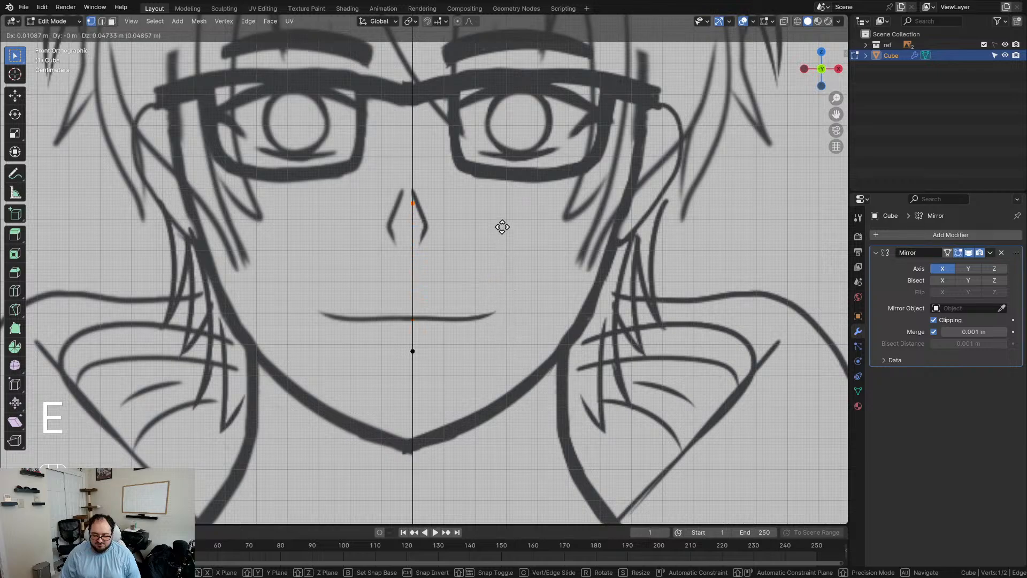
click(484, 204)
key(ctrl+z)
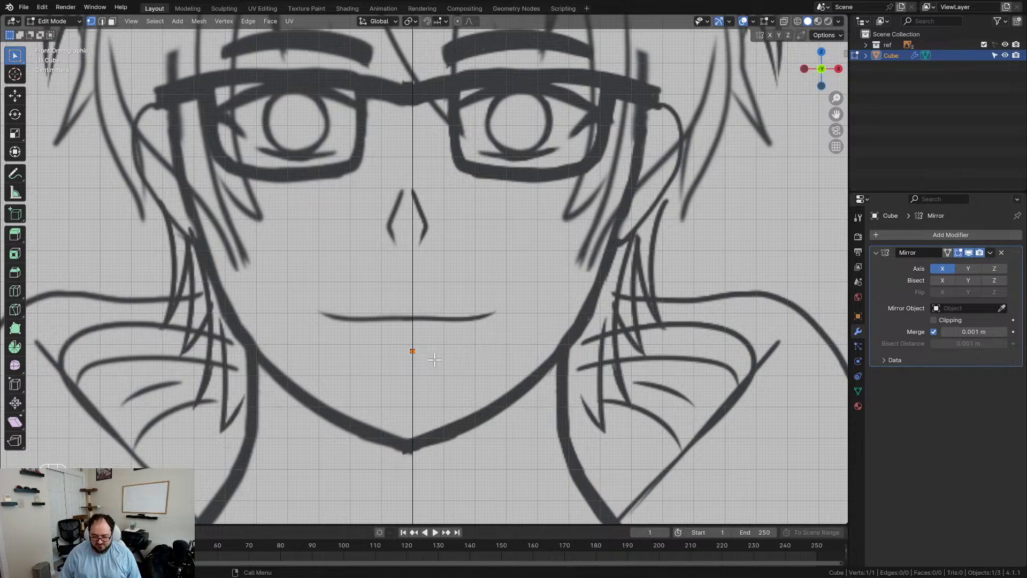
Step: Extrude three connected vertices from the centreline below the mouth, curving outward and up past the mouth corner
key(e)
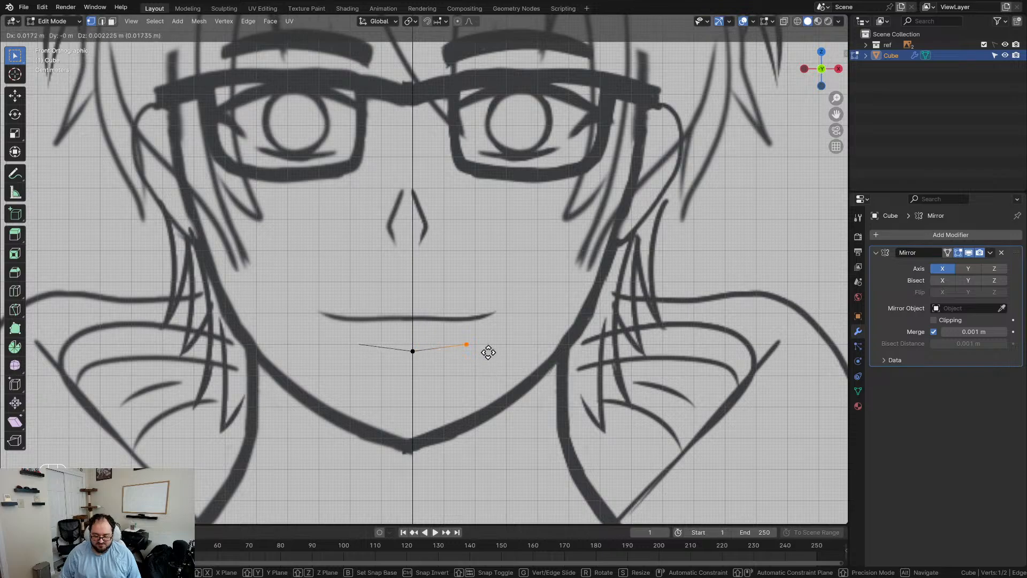
click(489, 352)
key(e)
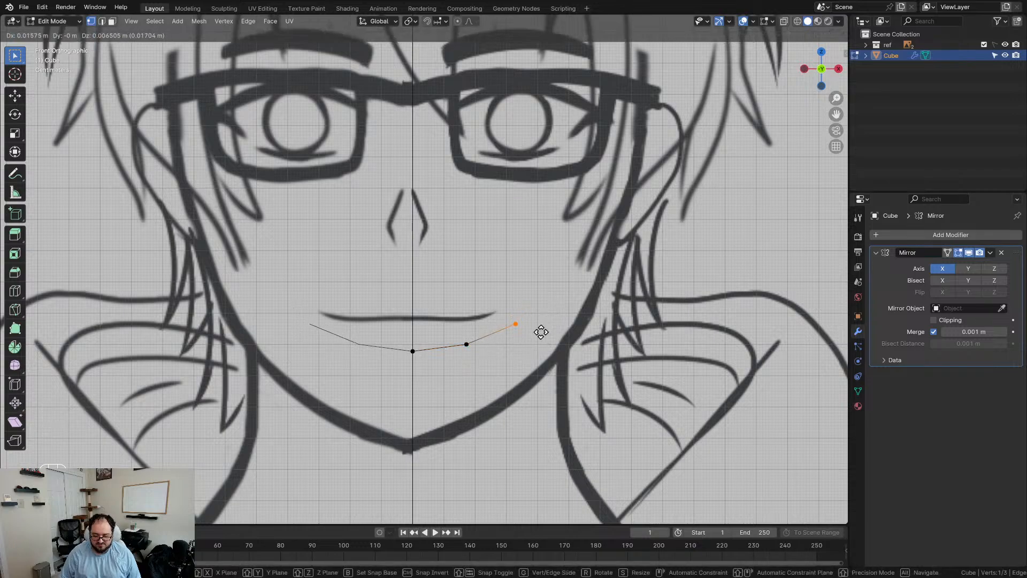
click(536, 334)
key(e)
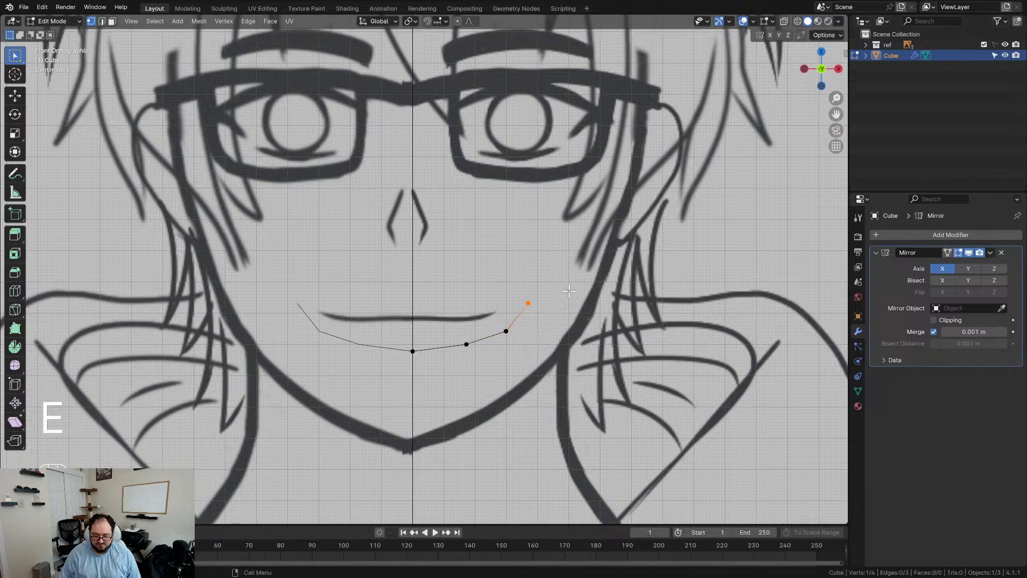
click(569, 290)
Step: Continue extruding the mouth outline from beside the mouth corner, back over the upper lip to the face's centreline
key(e)
click(530, 276)
key(e)
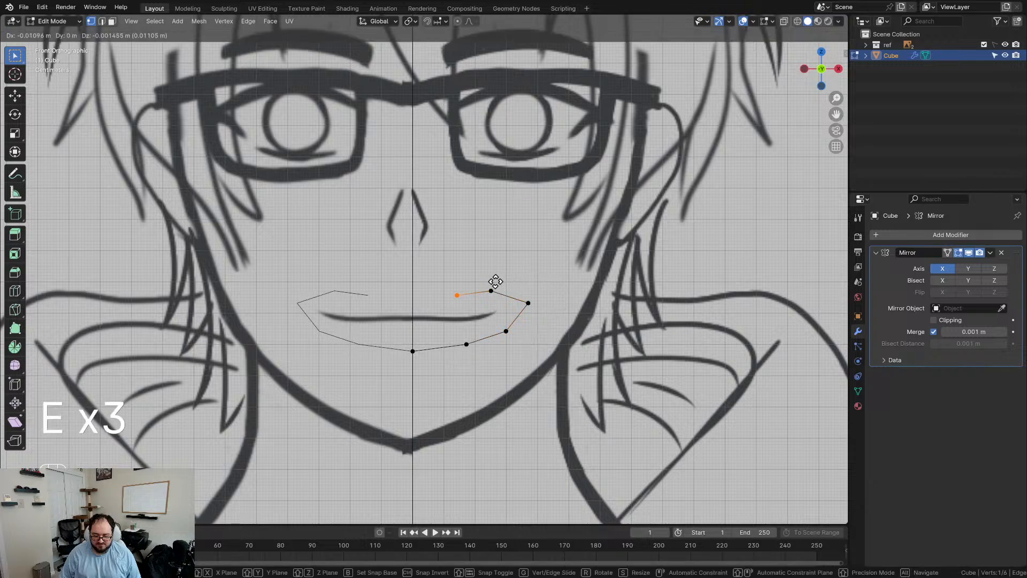
click(495, 280)
key(e)
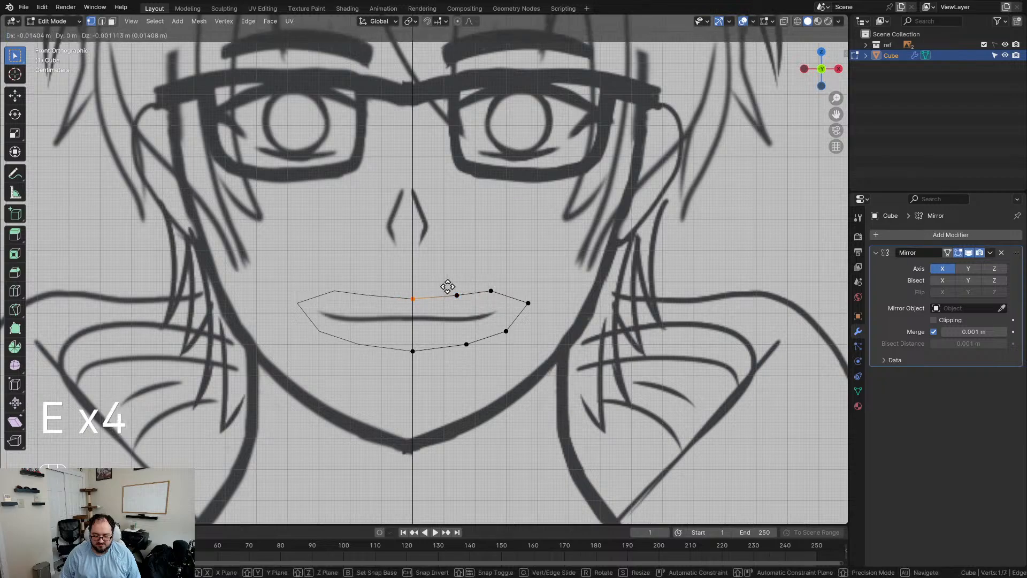
click(438, 291)
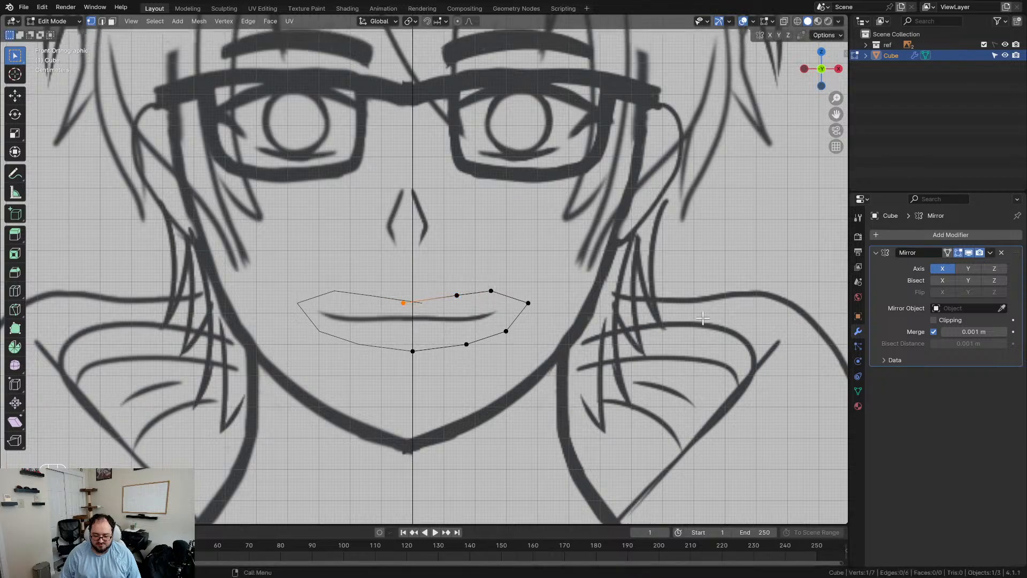
Step: Enable Clipping on the Mirror modifier and snap the outline's end vertex onto the centreline above the mouth
click(934, 320)
key(g)
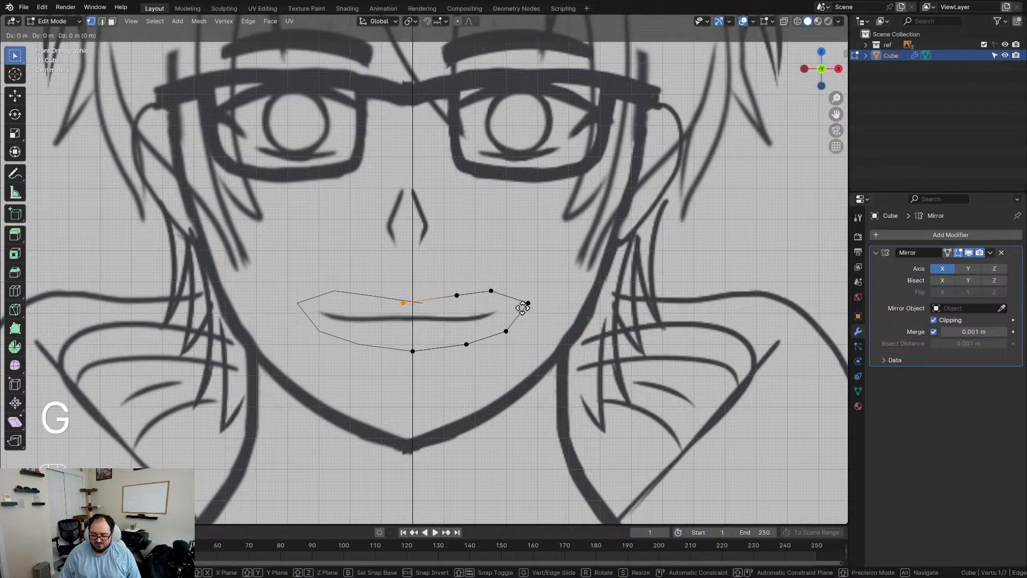
click(573, 307)
scroll(420, 328, up, 4)
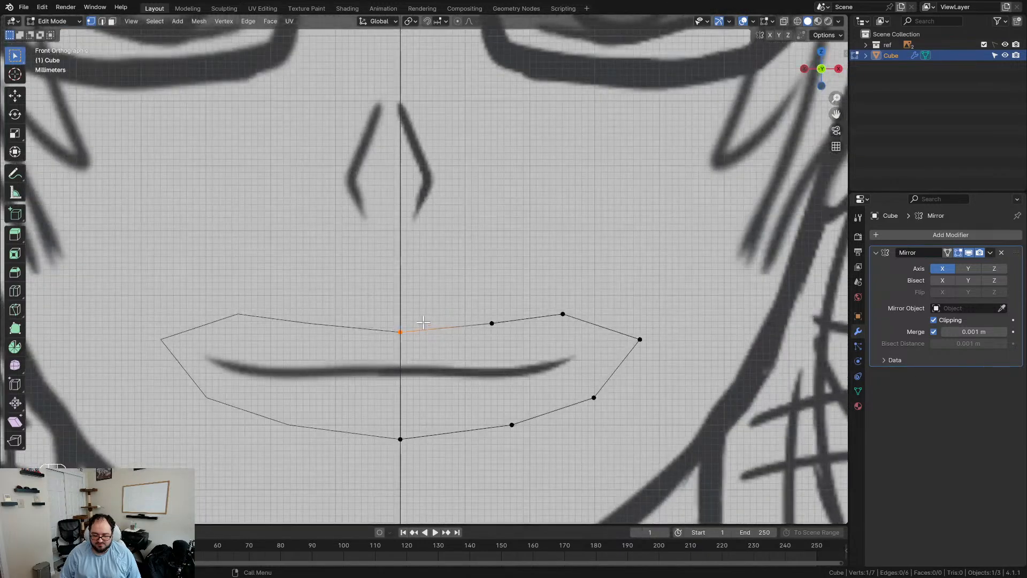
key(a)
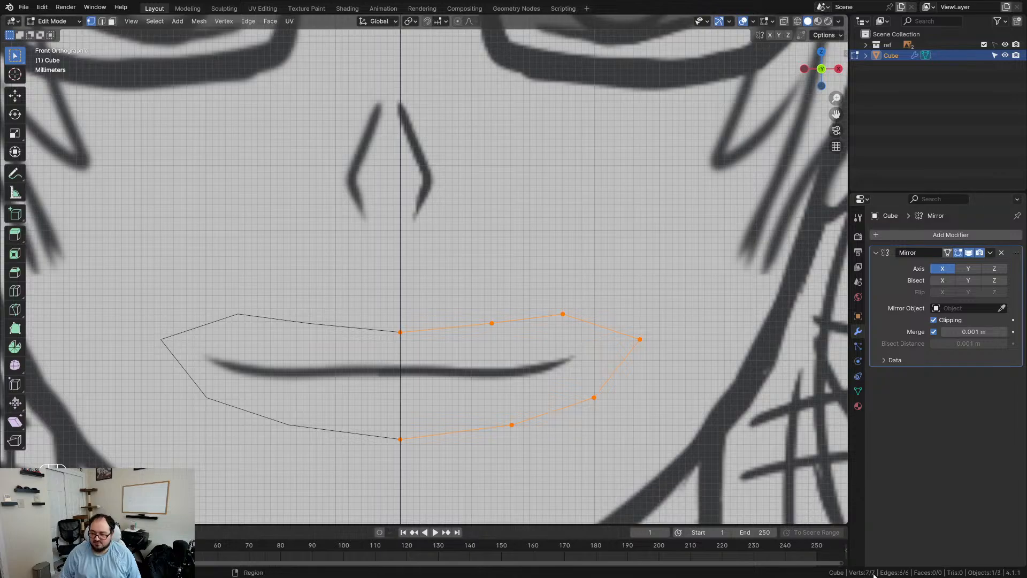
scroll(532, 292, down, 5)
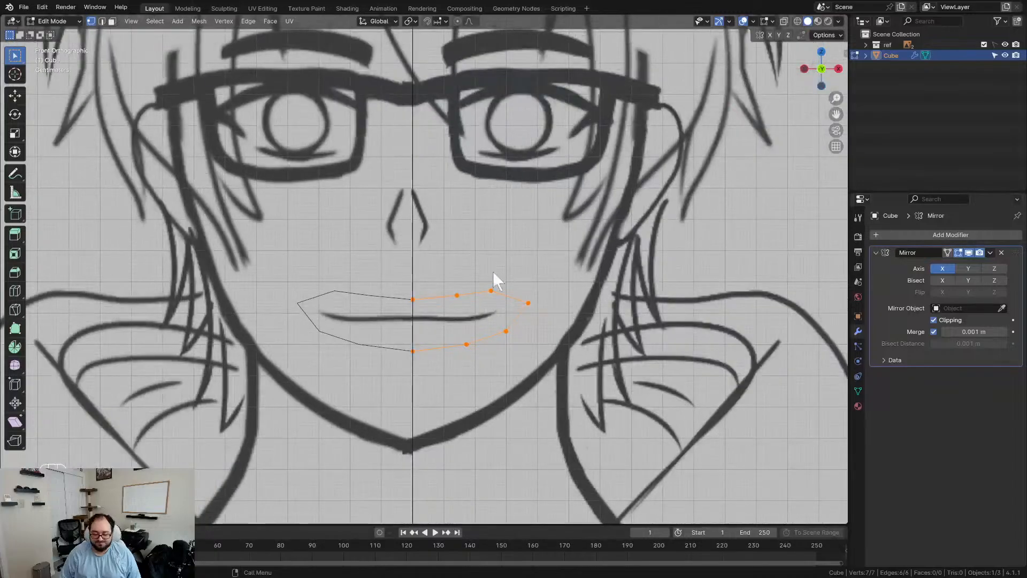
Step: Nudge the upper-lip outline vertices at and beside the centreline slightly upward to smooth the curve
click(402, 270)
drag(421, 304, 467, 308)
key(g)
click(444, 264)
key(g)
click(467, 306)
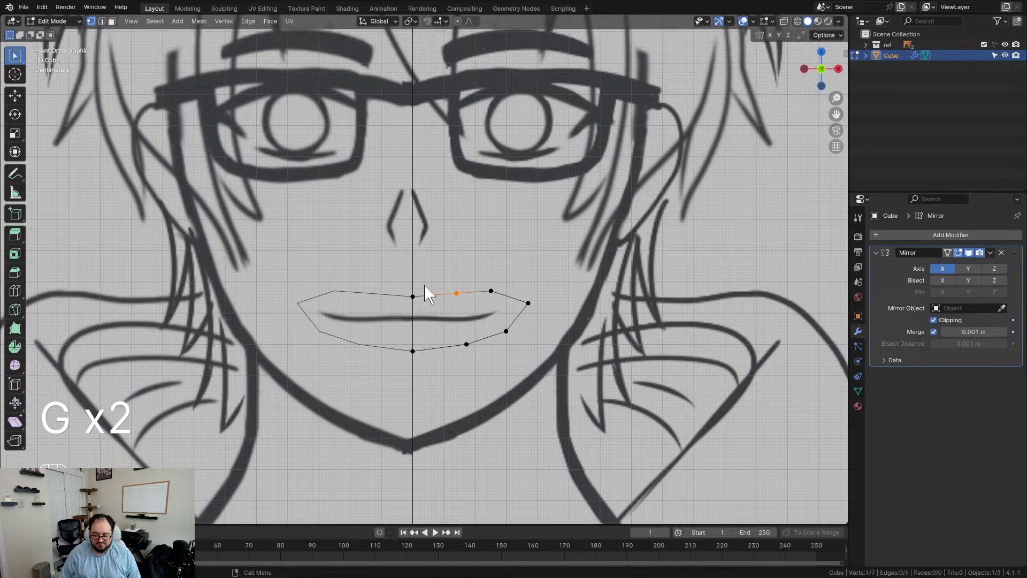
Step: Add a Subdivision Surface modifier to the mirrored mouth outline
scroll(428, 293, up, 1)
key(a)
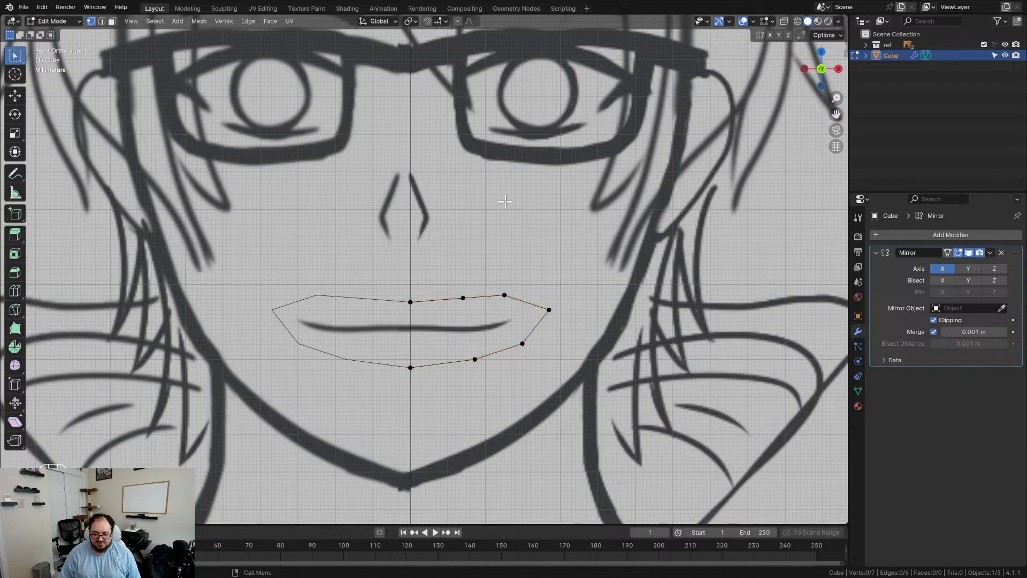
click(920, 234)
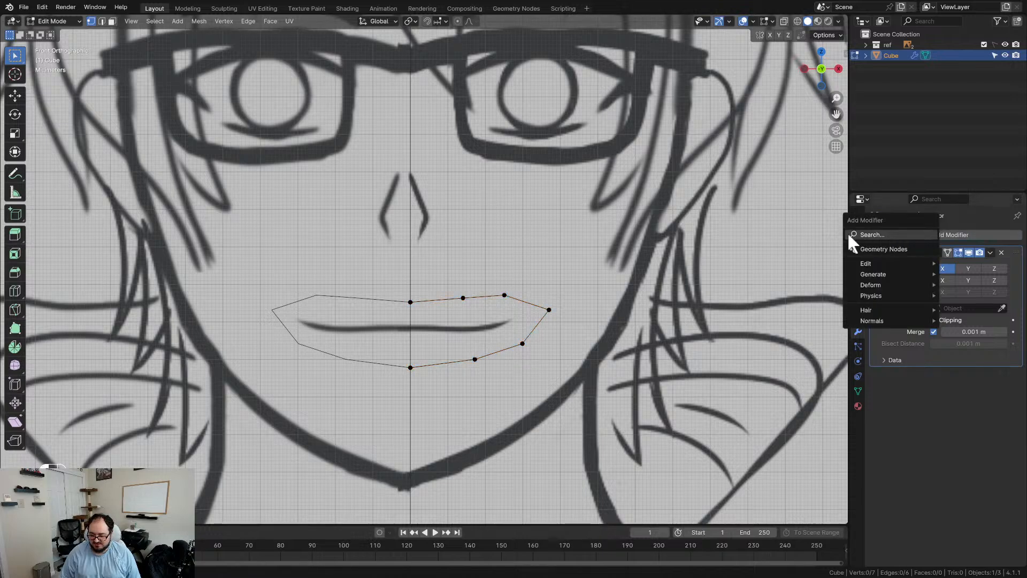
click(897, 235)
text(sub)
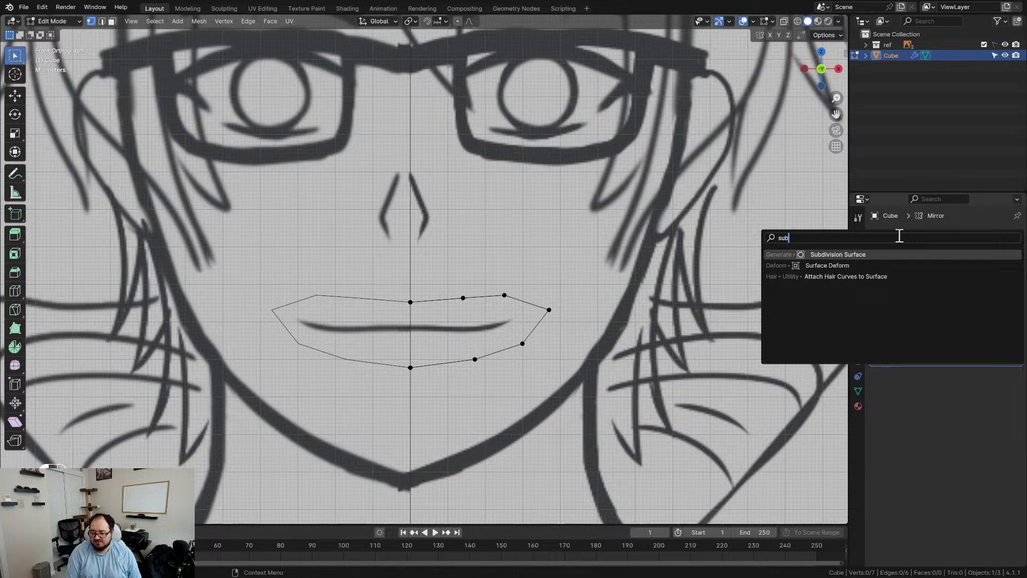
key(Return)
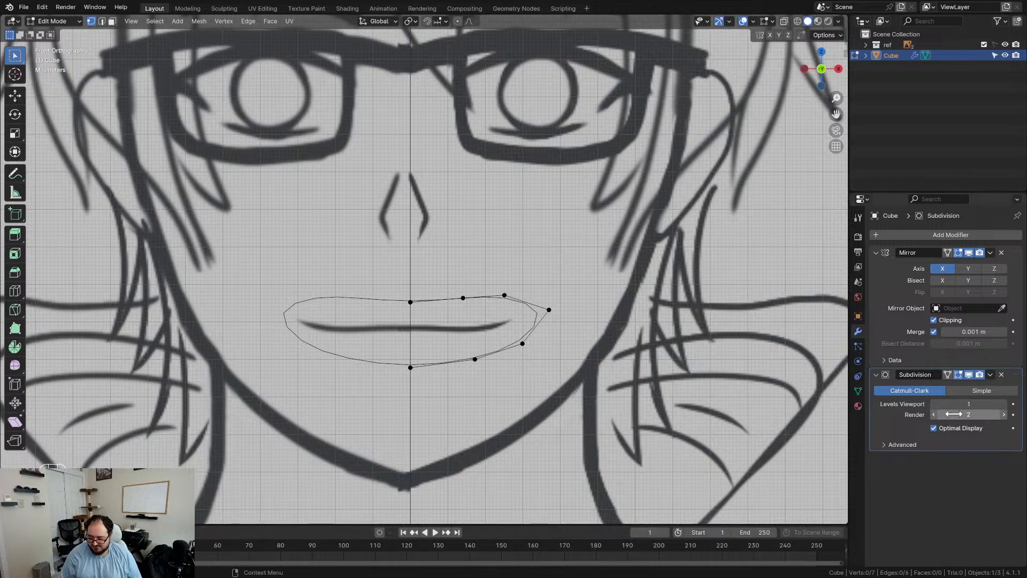
Step: Extrude the whole mouth outline and scale the new loop outward to form a ring of faces around the mouth
key(a)
key(e)
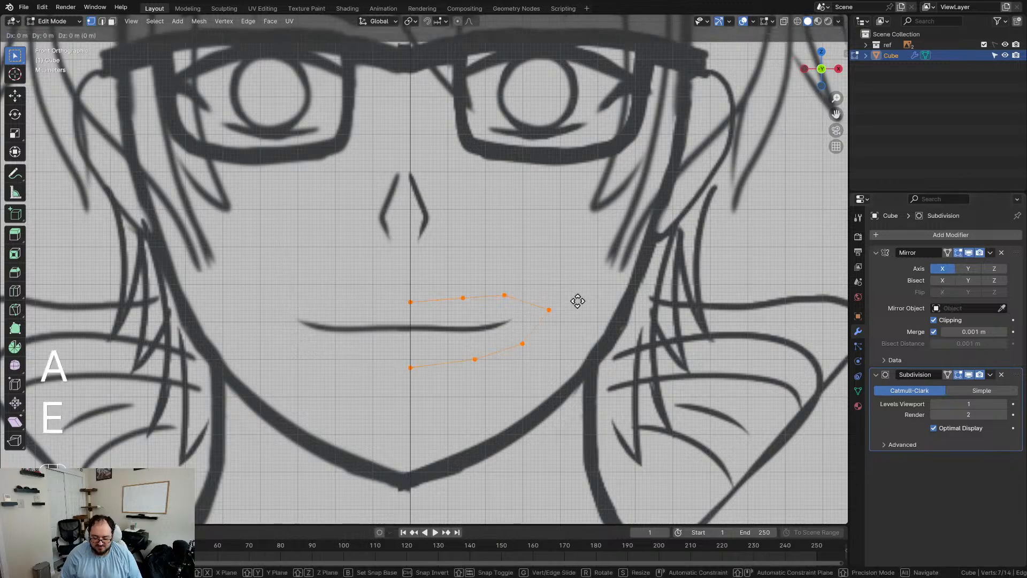
key(s)
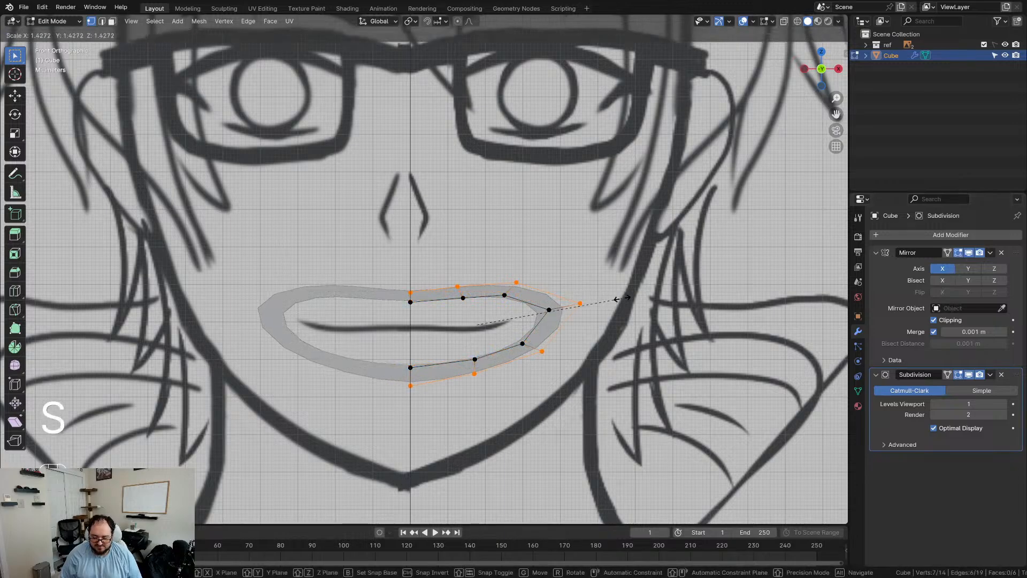
click(651, 304)
Step: Raise the two outer-loop vertices nearest the centreline towards the nose and rotate them so their edge is level
drag(398, 260, 471, 277)
key(g)
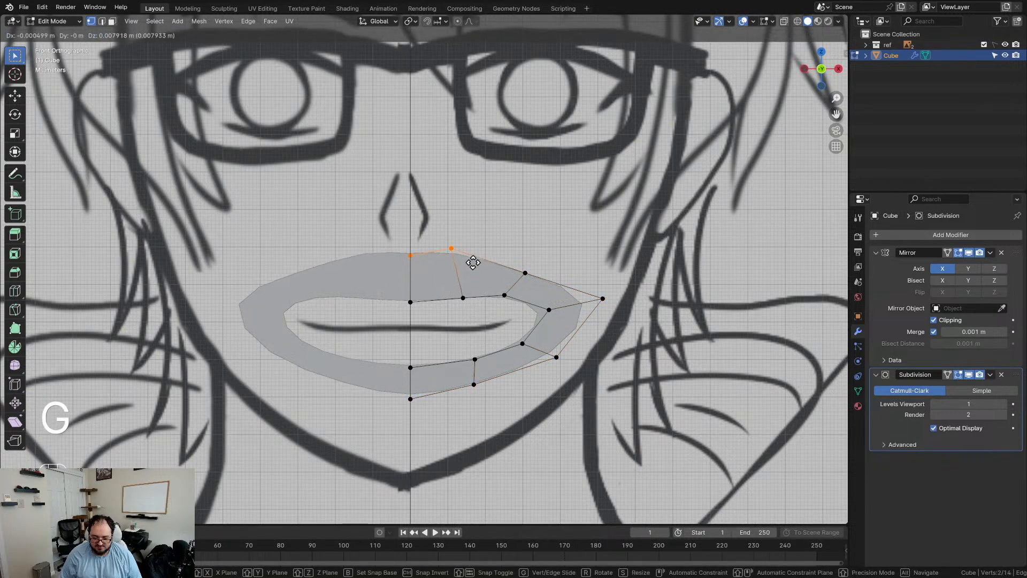
key(r)
key(g)
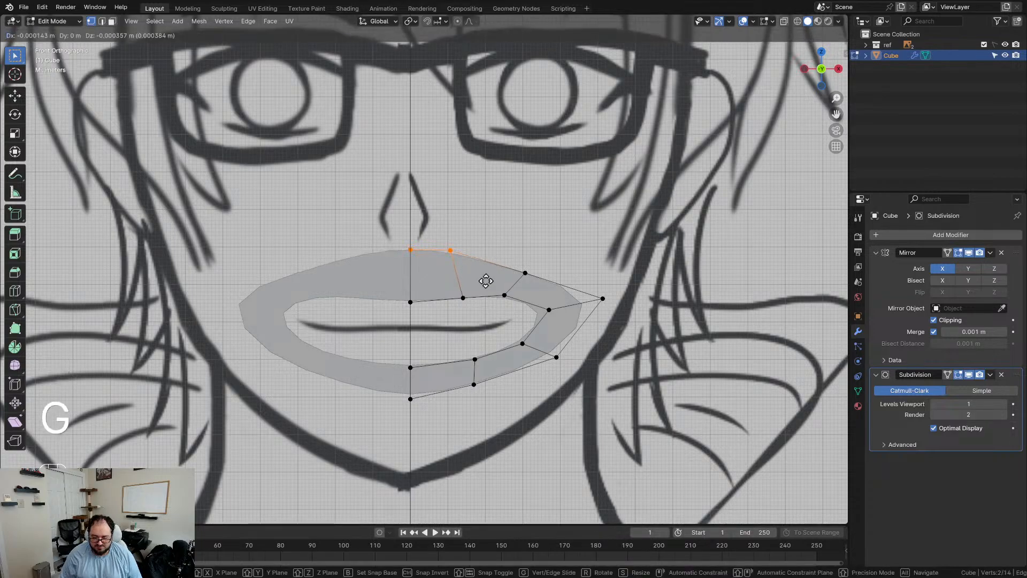
click(486, 281)
Step: Reposition the three outer-loop vertices around the mouth corner for a rounder outline and nudge the inner corner vertex slightly inward
click(527, 276)
key(g)
click(551, 274)
click(603, 299)
key(g)
click(605, 309)
click(557, 358)
key(g)
click(557, 360)
click(550, 309)
key(g)
click(556, 321)
Step: Lower the two outer-loop vertices beneath the lower lip, at and beside the centreline, towards the chin
click(474, 384)
key(g)
click(473, 395)
click(410, 398)
key(g)
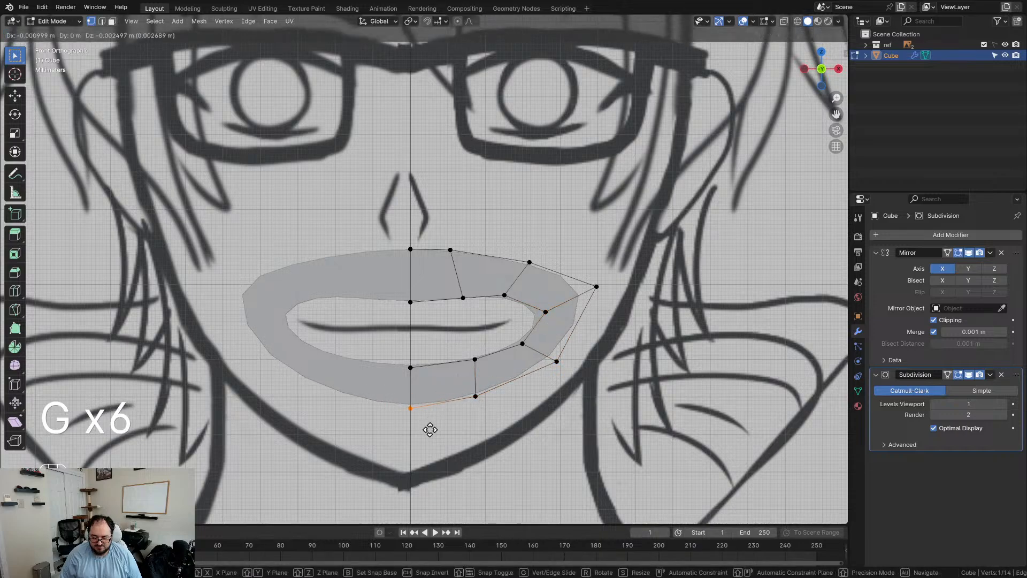
click(426, 428)
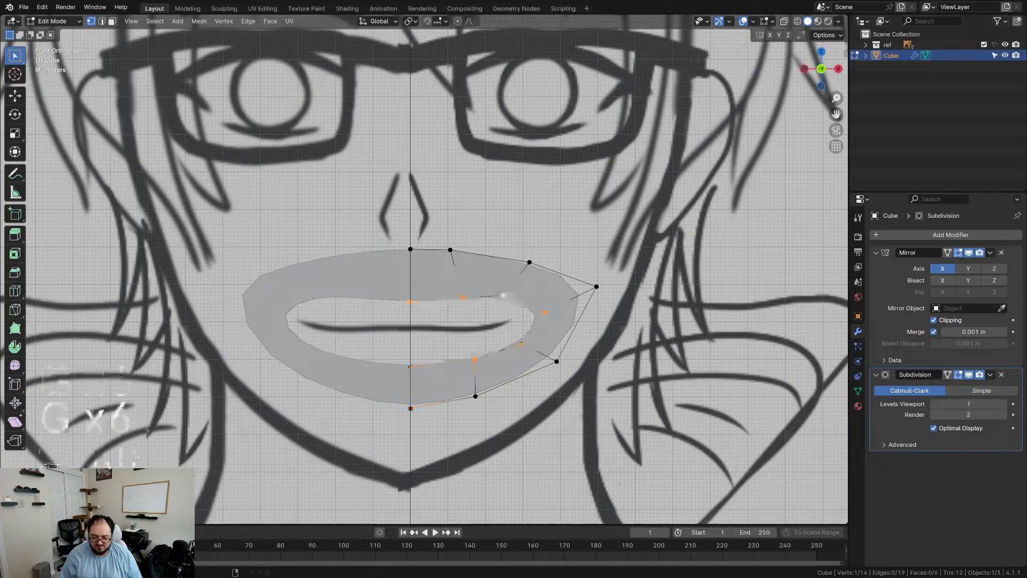
Step: Extrude the inner mouth edge loop and scale it inward to a narrow opening around the drawn mouth line
alt+click(495, 296)
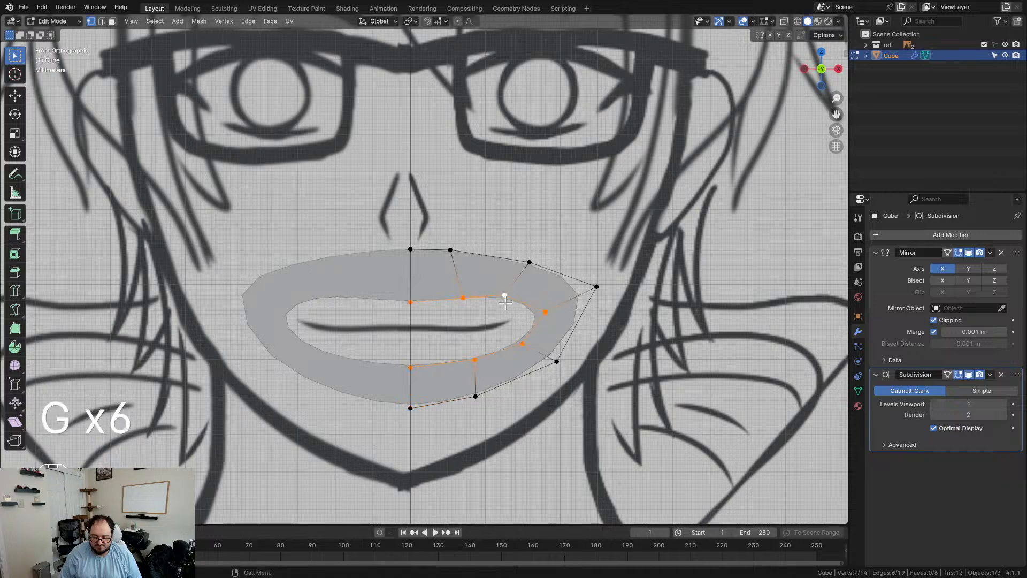
alt+click(504, 295)
alt+click(478, 294)
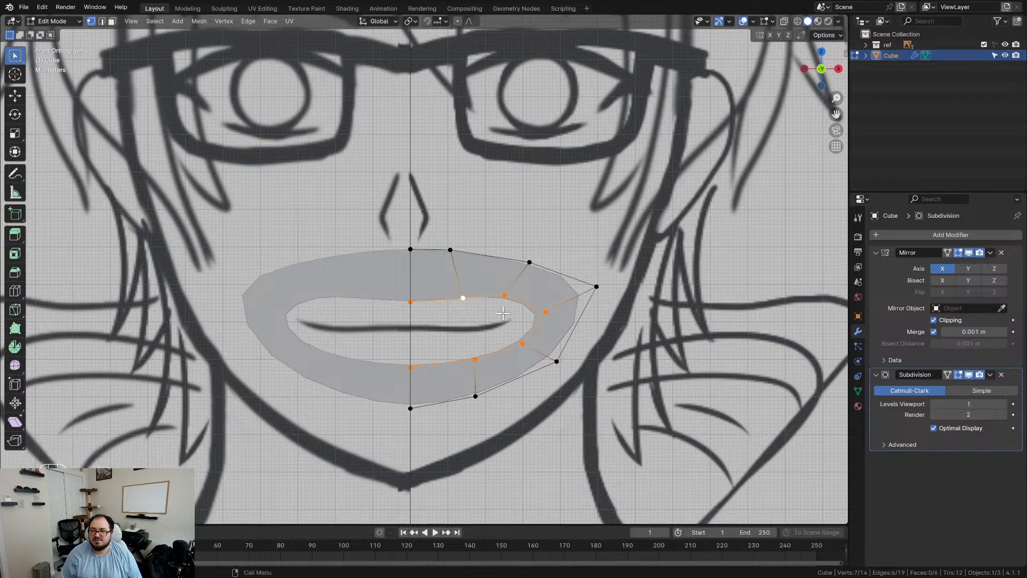
key(e)
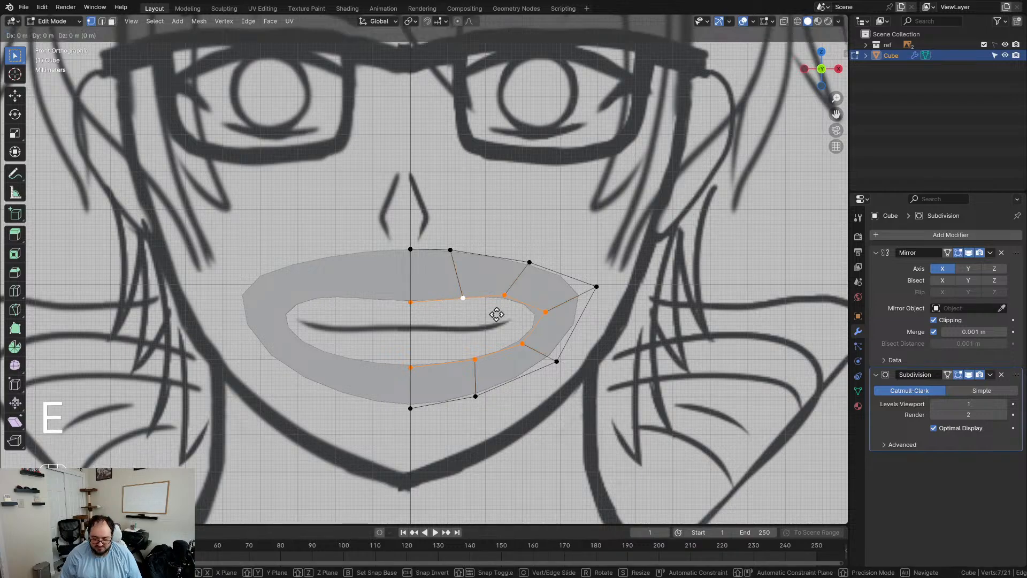
key(s)
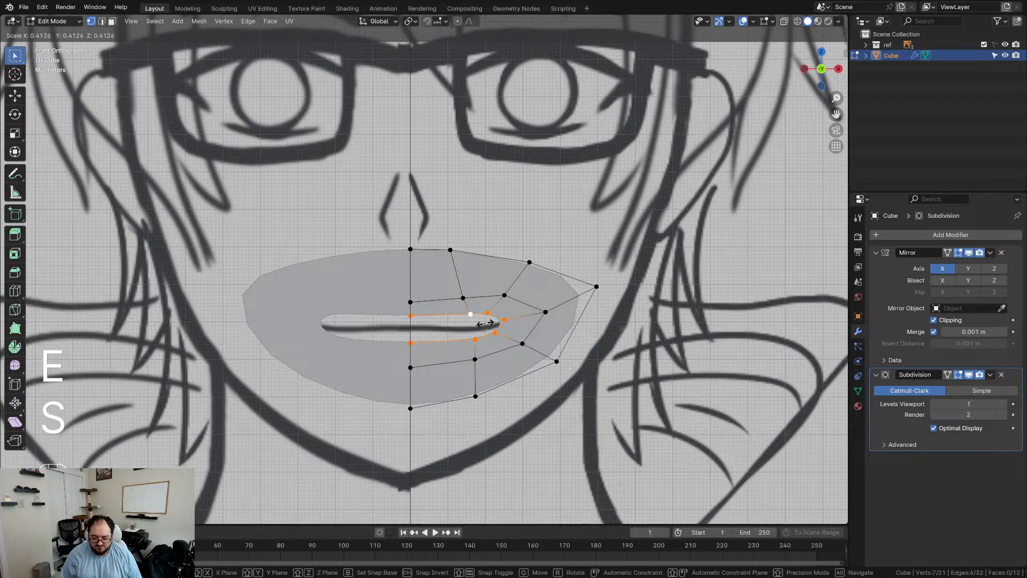
click(477, 322)
Step: Move the upper and lower innermost vertices on the centreline together onto the drawn mouth line
scroll(456, 369, up, 4)
shift+middle_drag(455, 370, 461, 242)
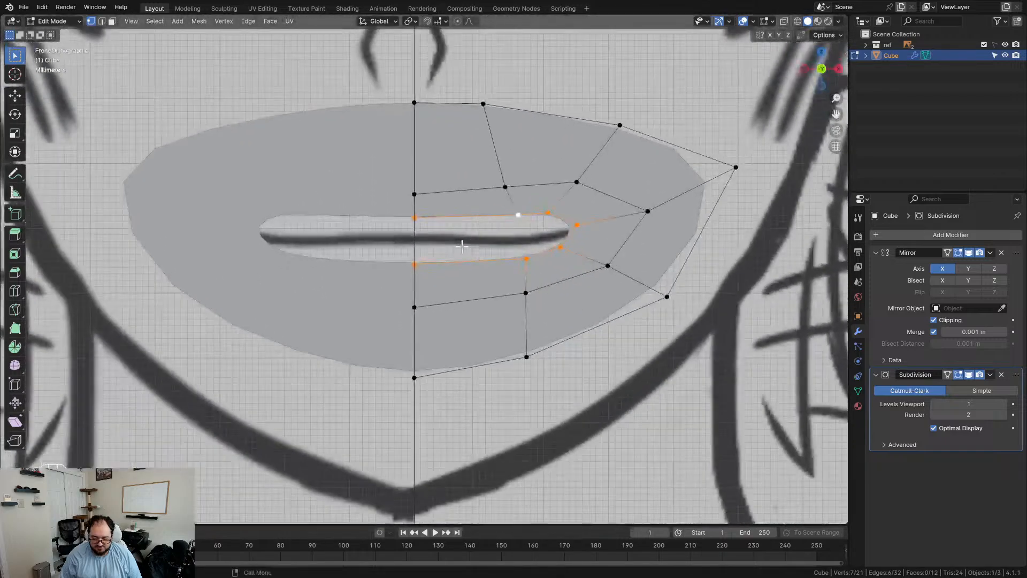
scroll(461, 241, up, 3)
click(427, 201)
key(g)
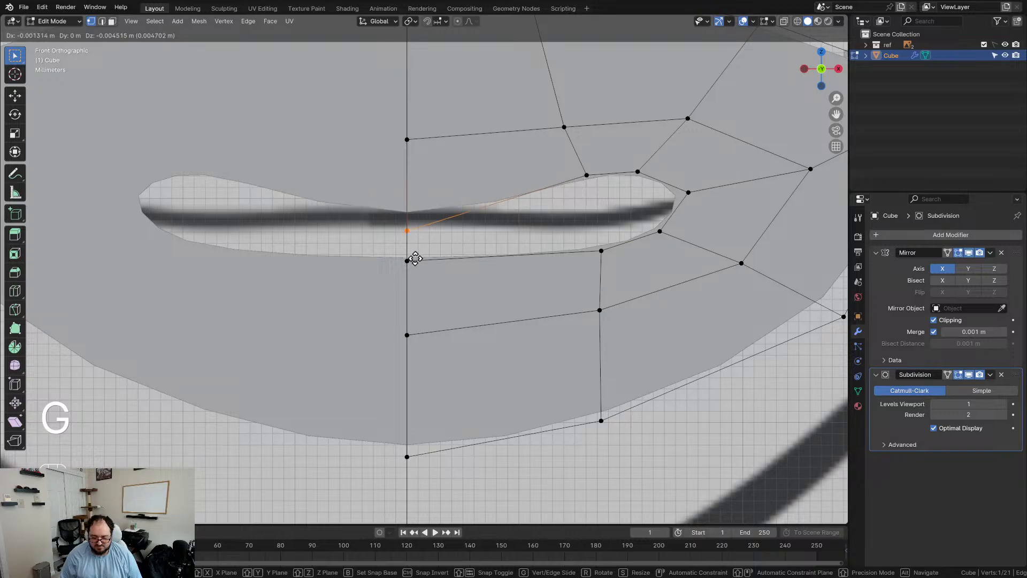
click(413, 246)
click(435, 290)
key(g)
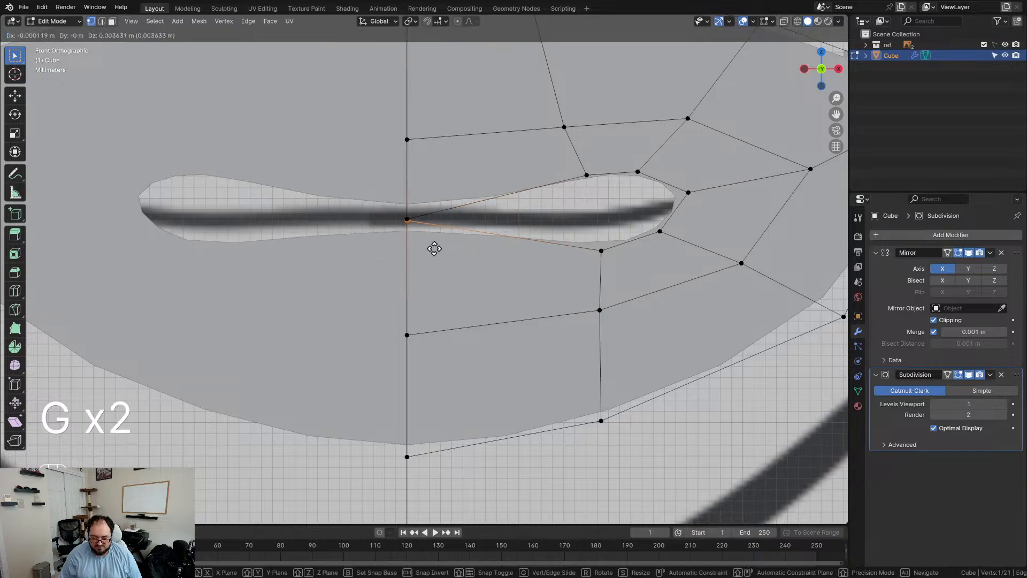
click(433, 246)
Step: Raise the lower lip's innermost vertices to the mouth line and pull the mouth-corner vertex outward to the line's end
click(598, 250)
key(g)
click(602, 219)
click(688, 193)
key(g)
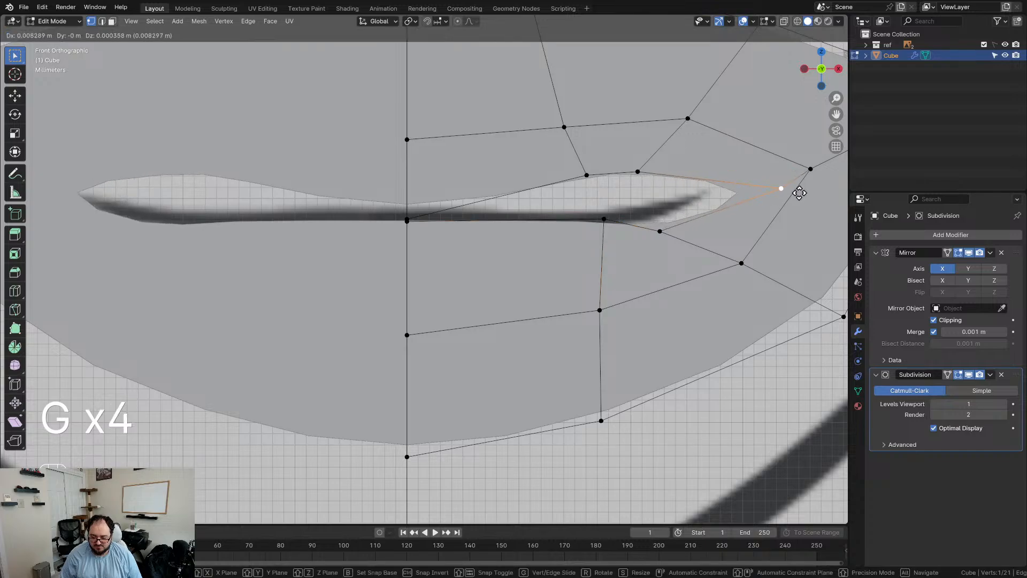
click(760, 189)
click(660, 231)
key(g)
click(688, 215)
Step: Lower the upper lip's two off-centre innermost vertices onto the mouth line, after nudging the lower-lip vertex beside them
click(597, 218)
key(g)
click(593, 223)
click(587, 175)
key(g)
click(591, 204)
click(638, 170)
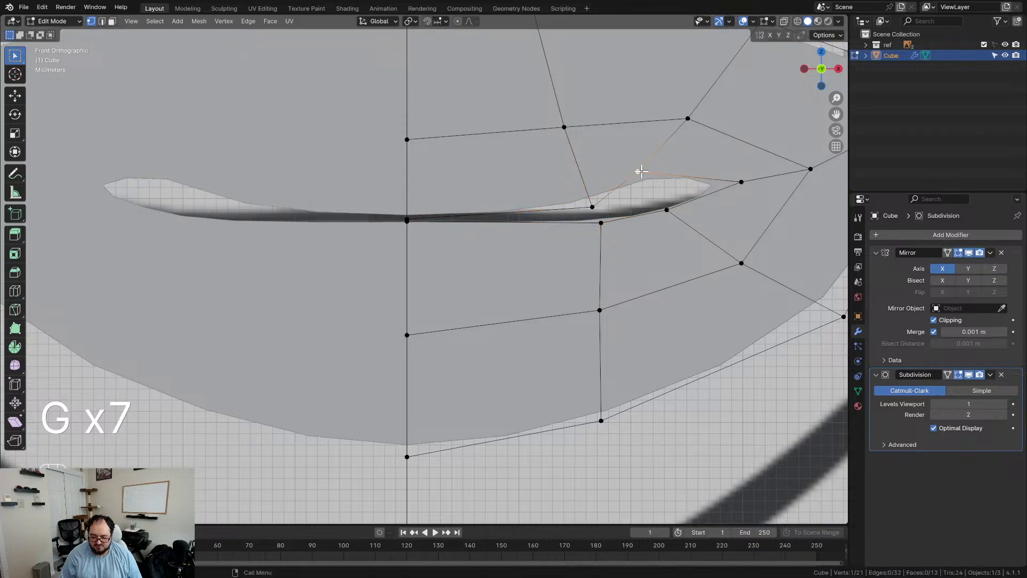
key(g)
click(667, 204)
Step: Lower the mouth-corner vertex and the upper lip's first off-centre innermost vertex slightly to follow the drawn line
click(742, 181)
key(g)
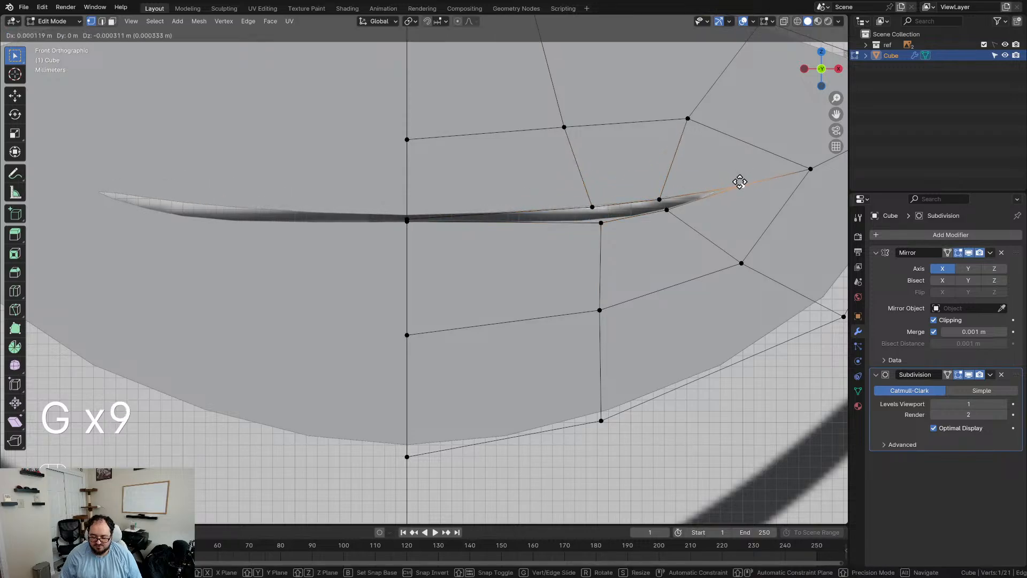
click(739, 185)
click(593, 207)
key(g)
click(585, 210)
Step: Separate the two centreline lip vertices slightly along the drawn line's edges and align the upper vertex near the mouth corner
click(408, 219)
key(g)
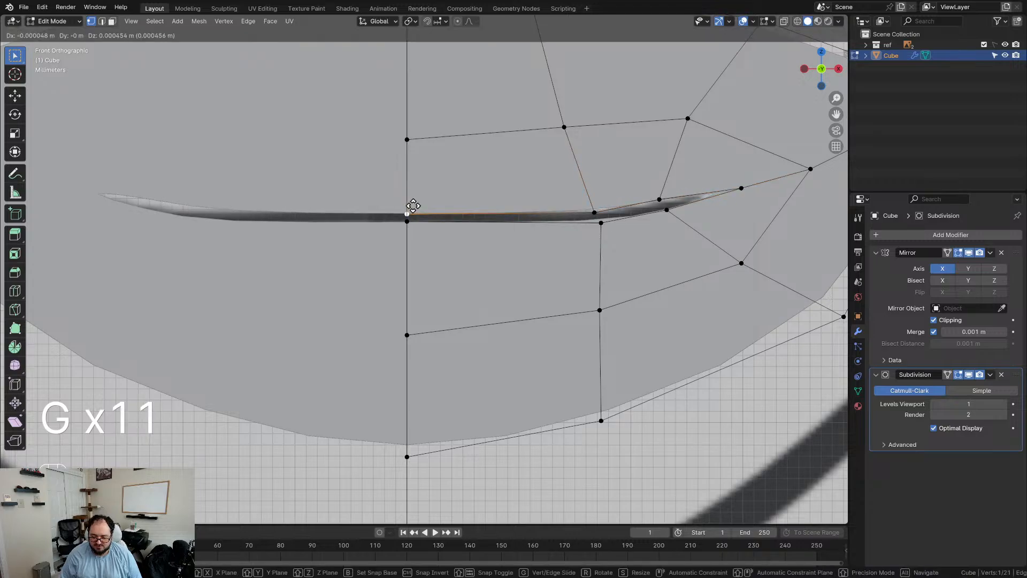
click(410, 220)
key(g)
click(411, 224)
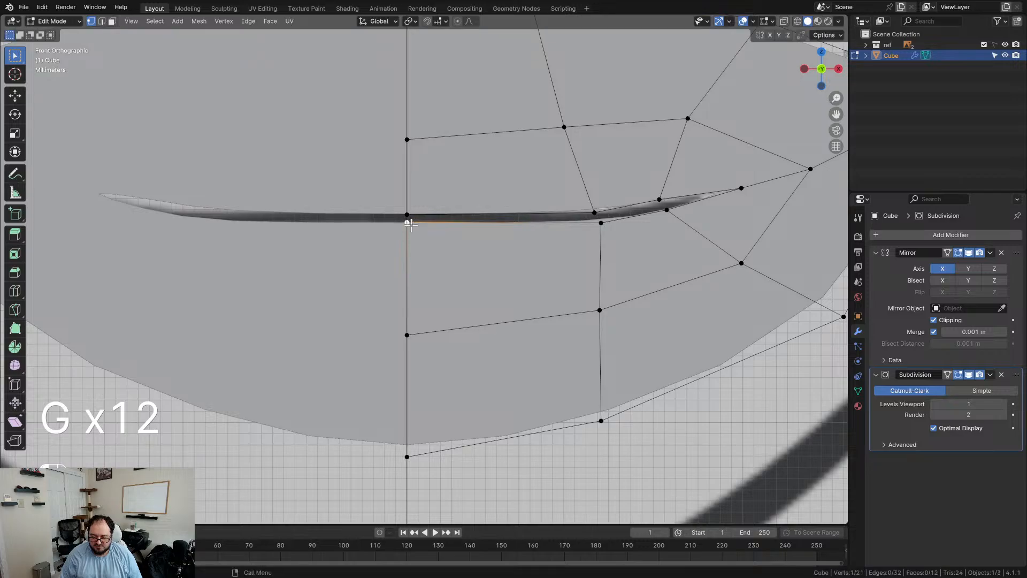
click(660, 199)
key(g)
click(666, 199)
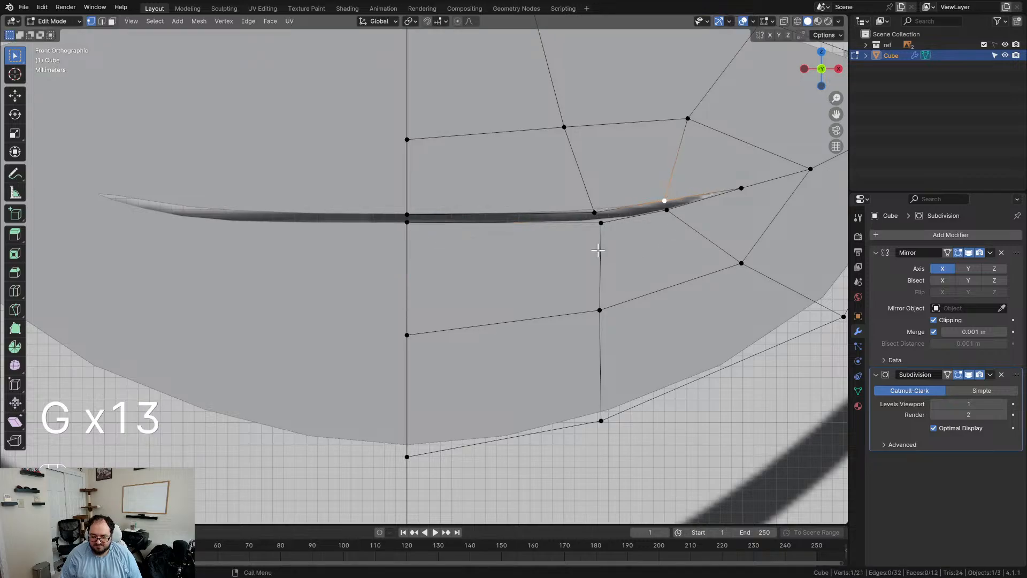
Step: Shift the first column of off-centre vertices across the lips and below the mouth closer to the centreline to even the spacing
scroll(594, 250, down, 5)
click(493, 248)
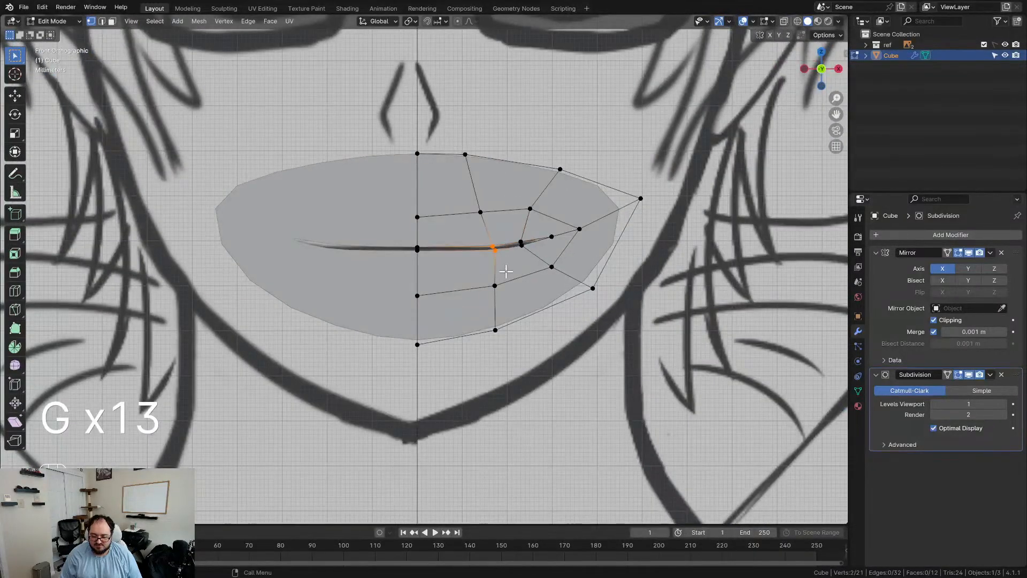
key(g)
click(500, 272)
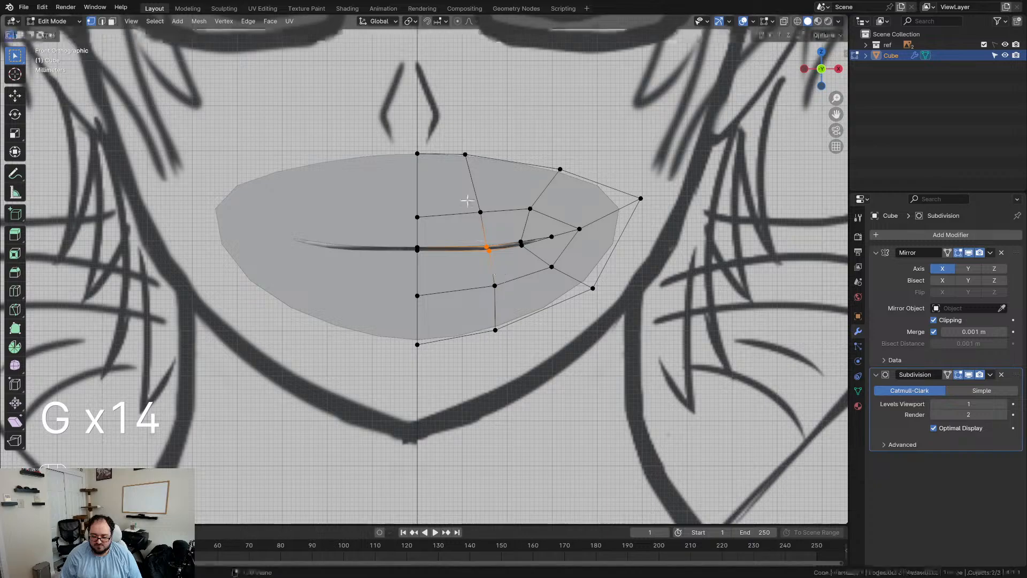
alt+click(493, 314)
key(g)
click(490, 308)
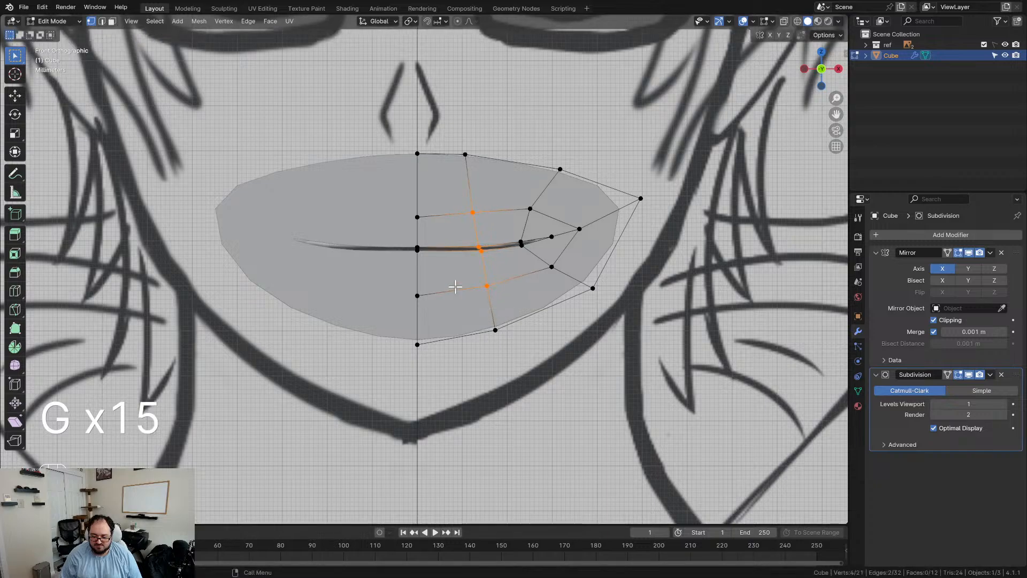
key(g)
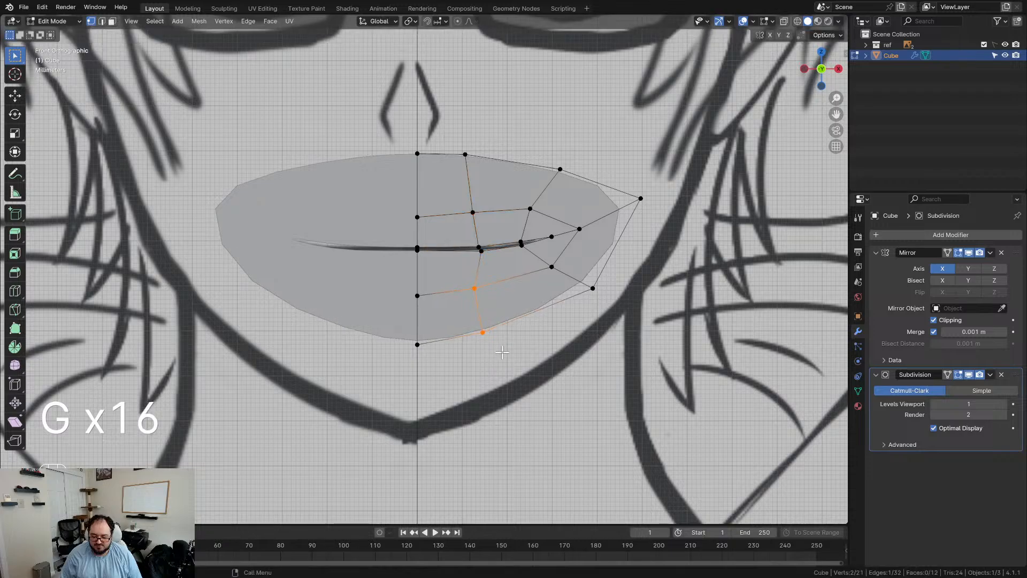
Step: Straighten the first off-centre column below the mouth to near vertical and shift that column's mouth-line vertices slightly toward the centreline
click(483, 334)
key(r)
key(g)
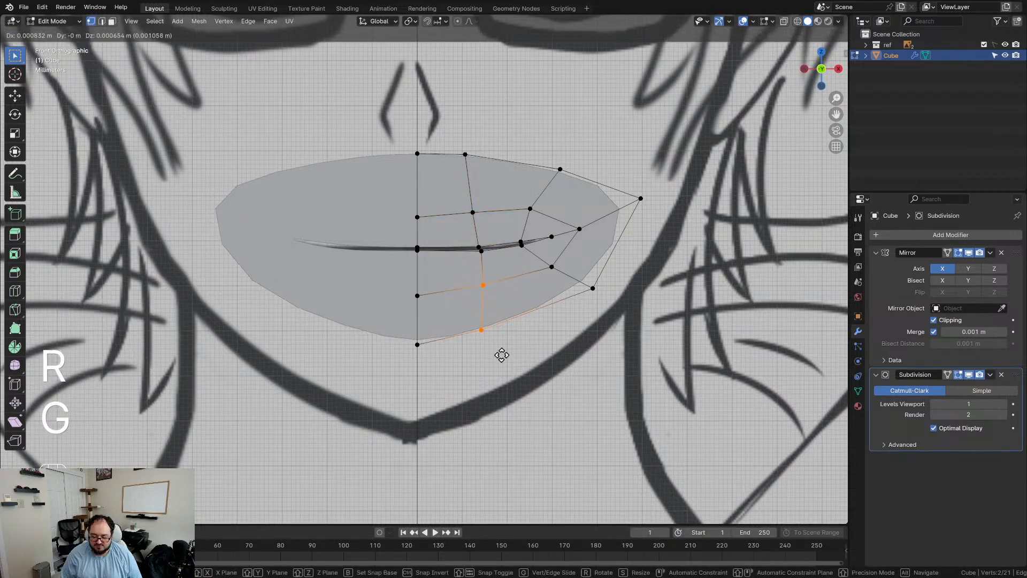
click(500, 354)
key(g)
key(g)
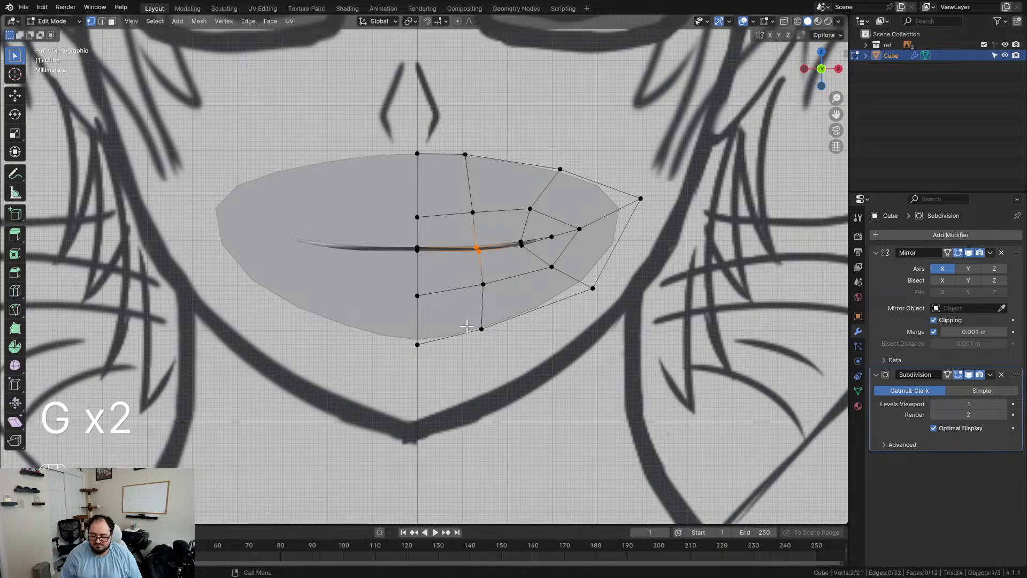
Step: Reposition the outer mouth loop's off-centre vertices, two below and two above the lips, to round its outline
key(g)
key(g)
click(583, 299)
click(560, 169)
key(g)
click(558, 164)
click(465, 155)
key(g)
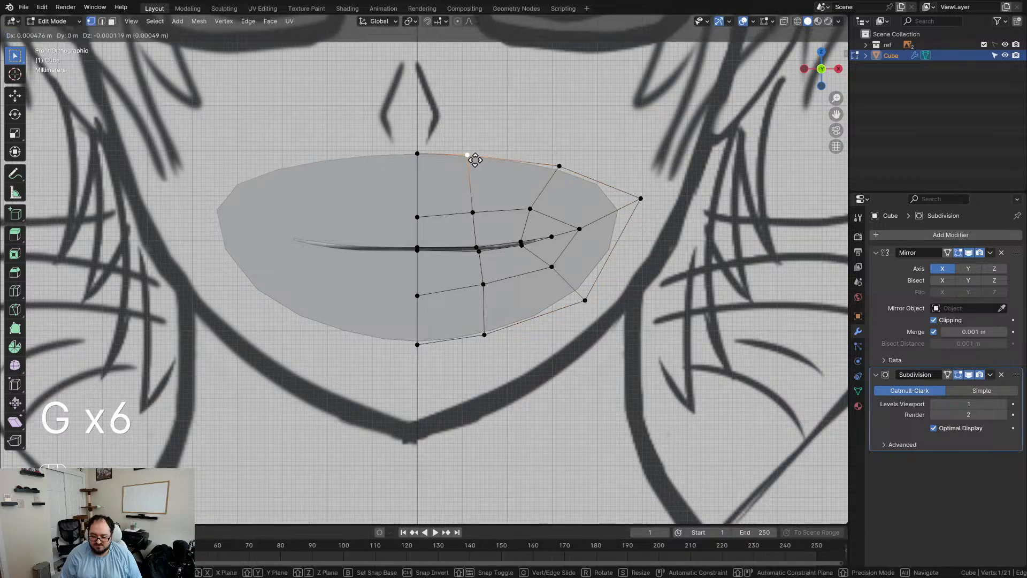
click(479, 159)
Step: Scale the outermost mouth loop down slightly and lower it along Z to centre it around the lips
shift+middle_drag(402, 138, 419, 236)
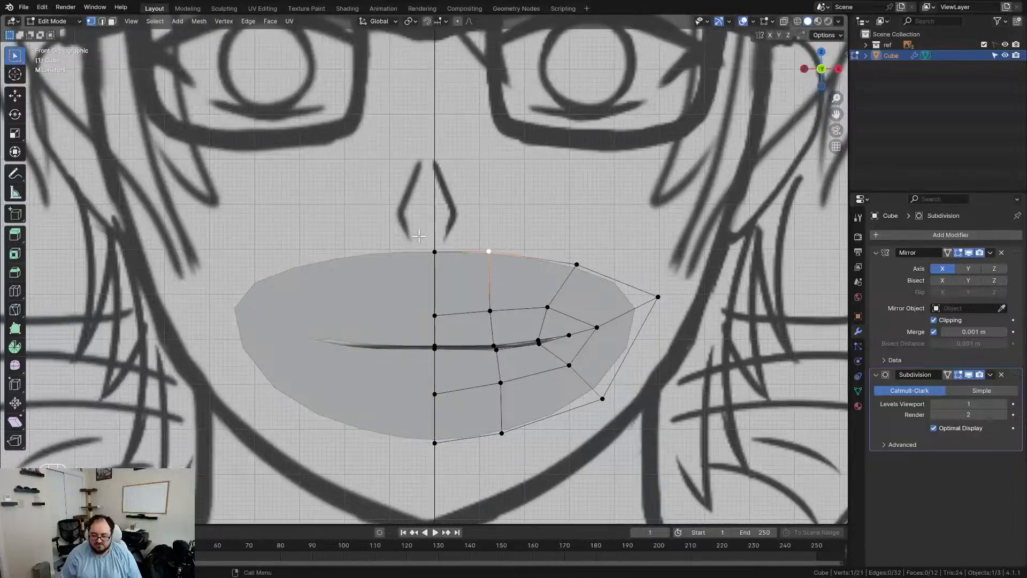
alt+click(598, 265)
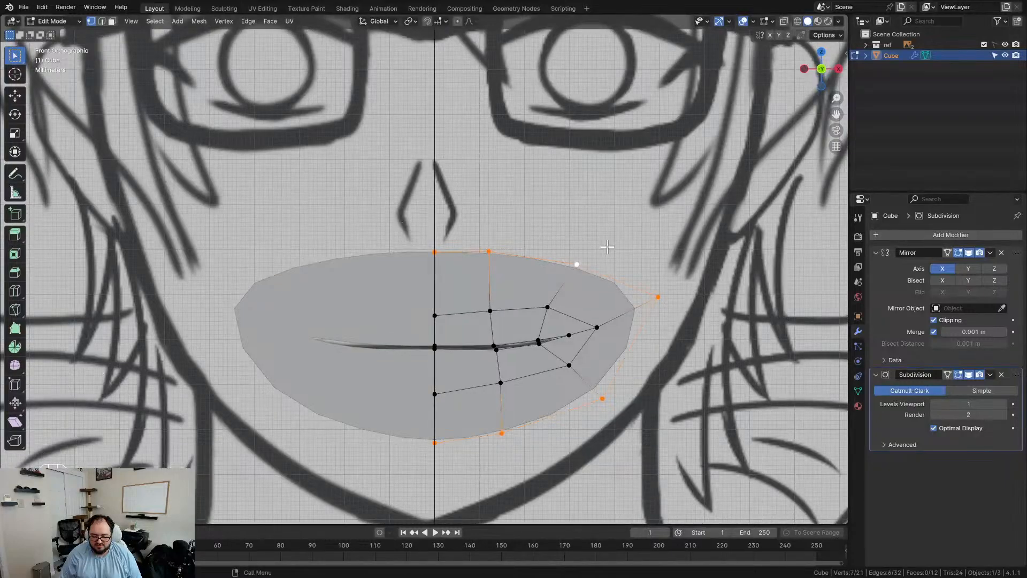
key(s)
click(626, 278)
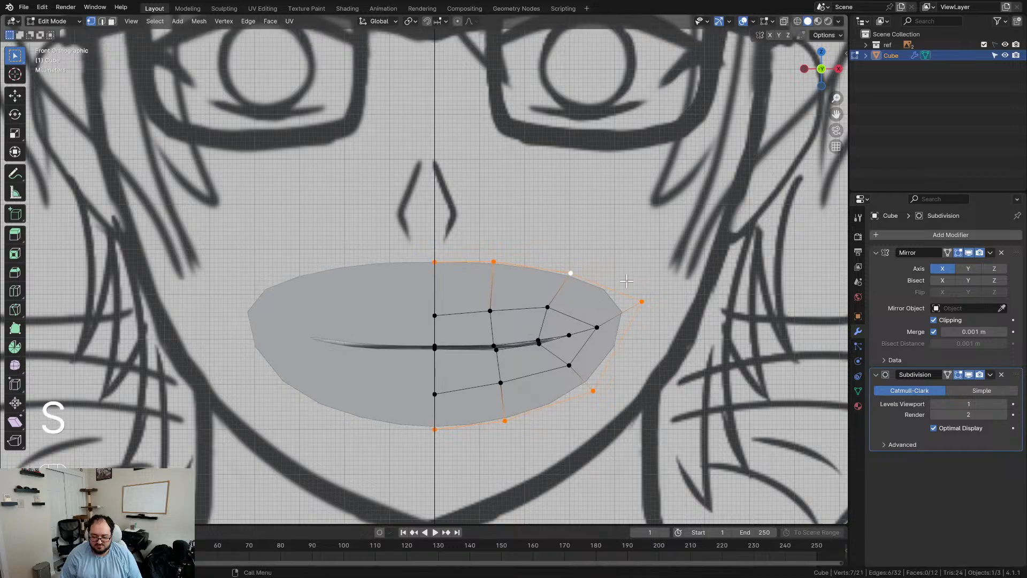
key(g)
key(z)
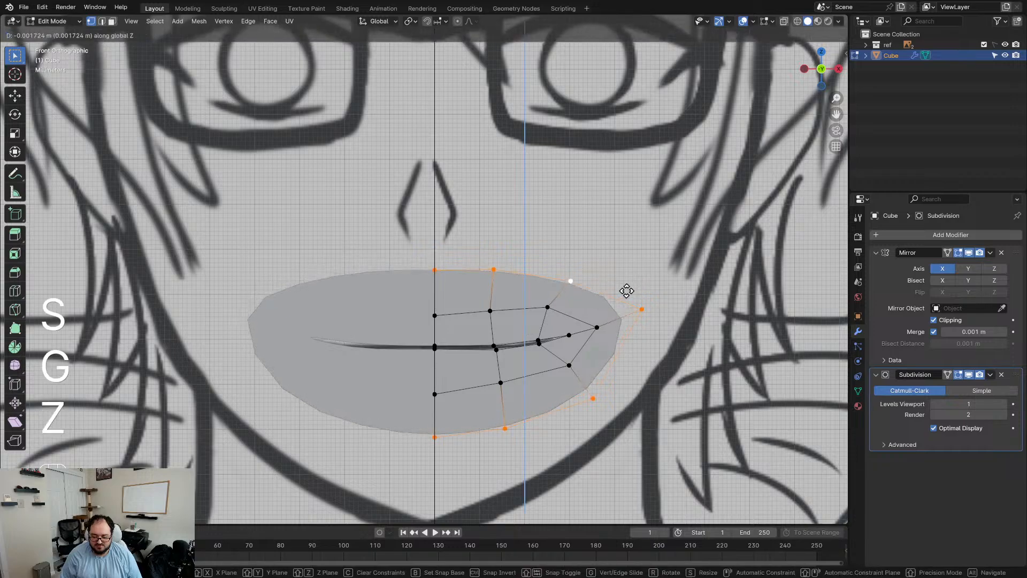
Step: Extrude the outer mouth loop's top centre edge up to the base of the nose and nudge its off-centre vertex
drag(420, 256, 511, 293)
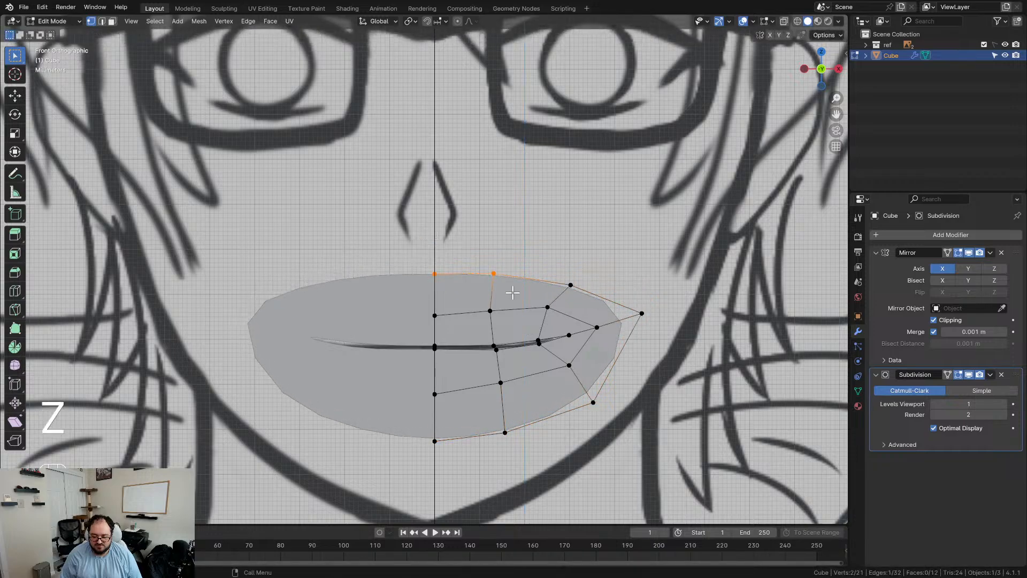
key(e)
click(514, 259)
click(493, 242)
key(g)
click(505, 245)
Step: Shift the two off-centre vertices under the nose toward the centreline and rotate their edge to near vertical
drag(468, 229, 508, 283)
key(g)
click(502, 284)
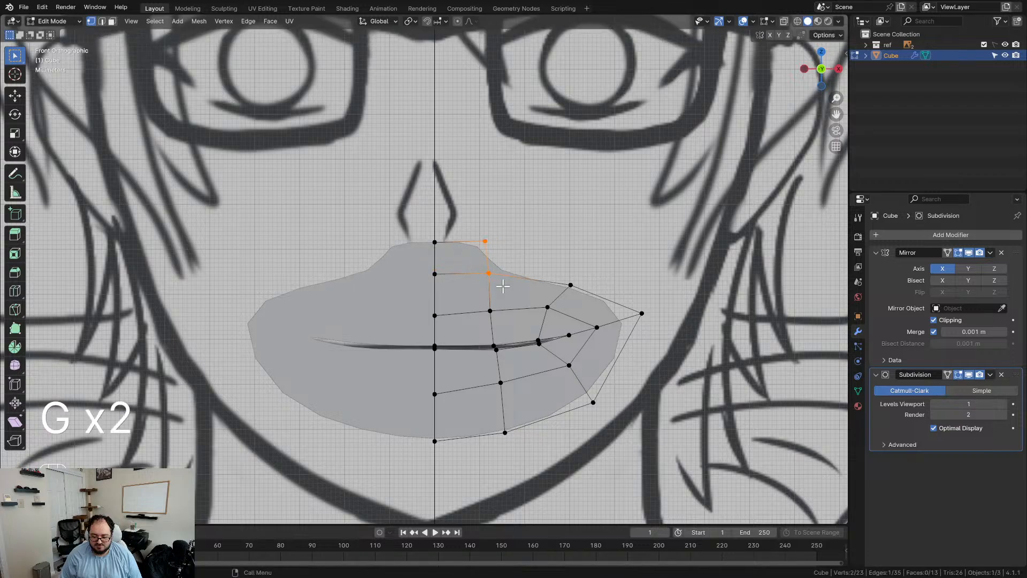
key(r)
click(503, 291)
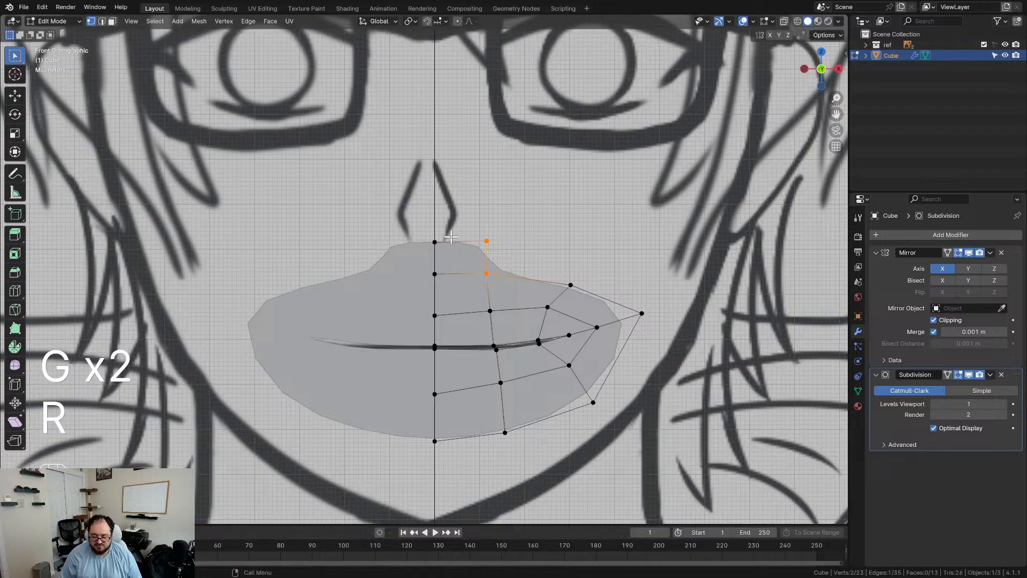
click(410, 197)
Step: Extrude the edge at the nose base straight up about 0.0295 m along Z, to the height of the lower eyelids
shift+middle_drag(410, 197, 401, 286)
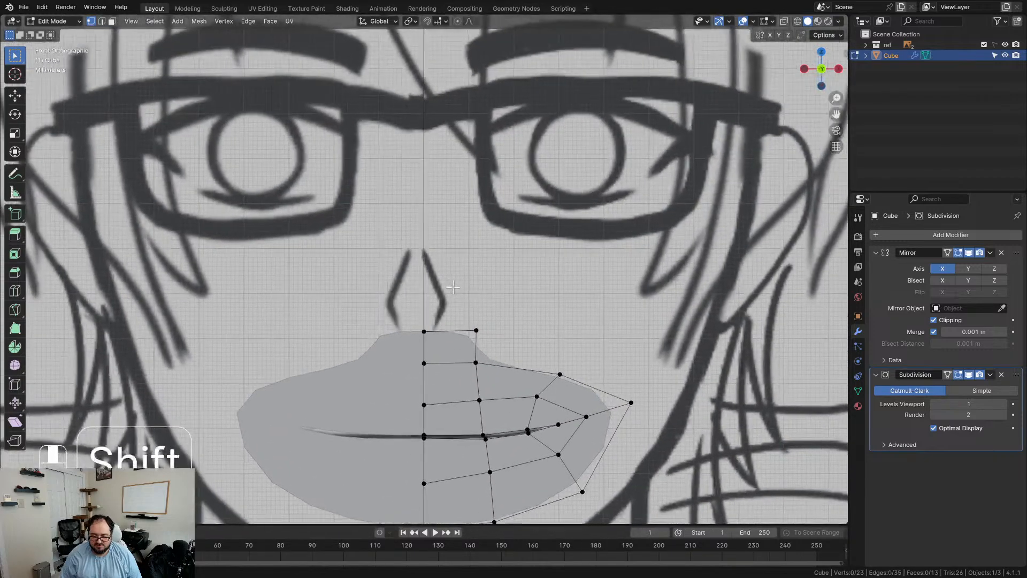
drag(386, 288, 550, 342)
key(e)
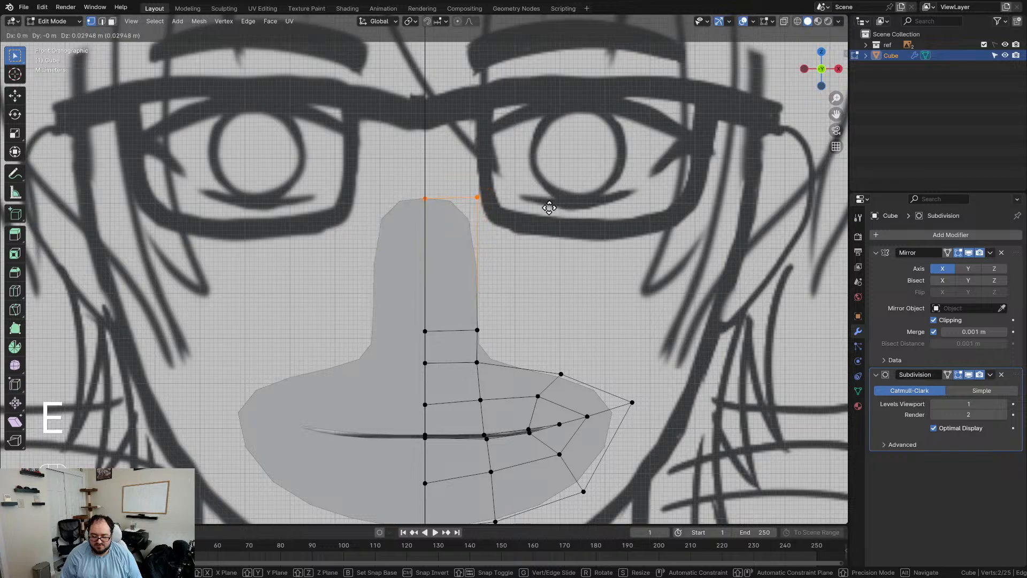
key(z)
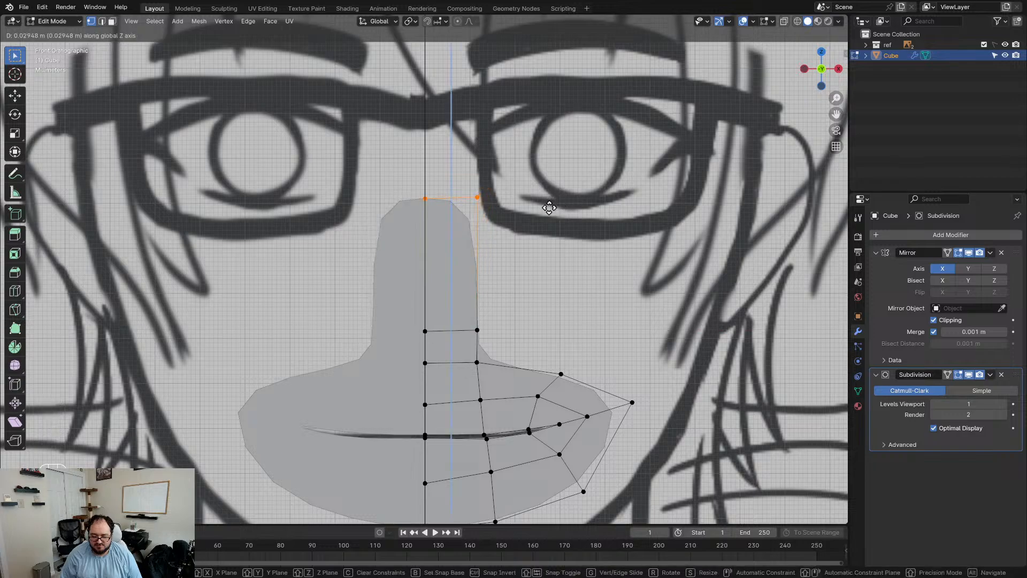
click(550, 208)
Step: Extrude the nose strip's top edge another 0.0236 m or so along Z, up to the glasses' bridge
shift+middle_drag(551, 199, 532, 286)
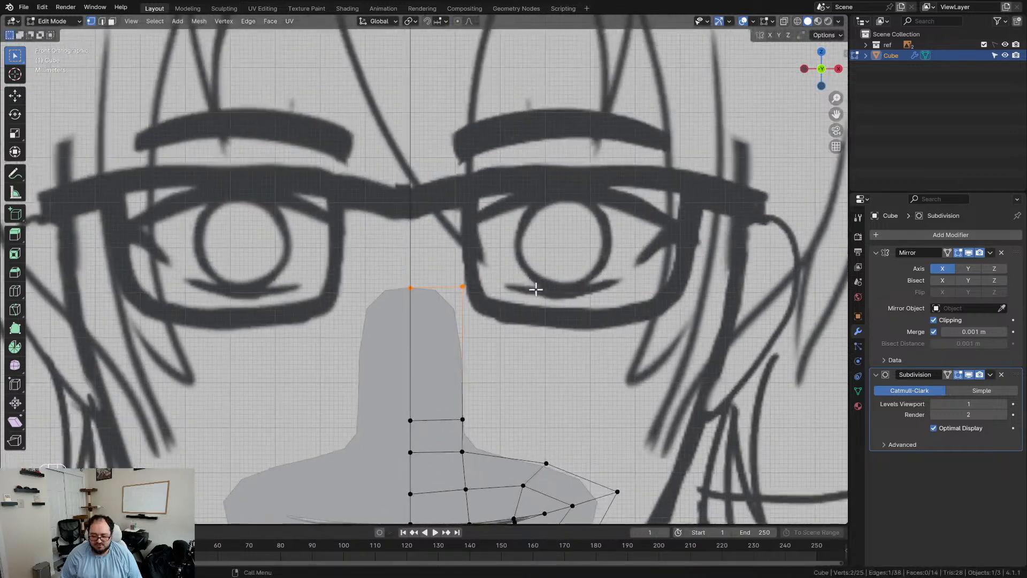
key(e)
key(z)
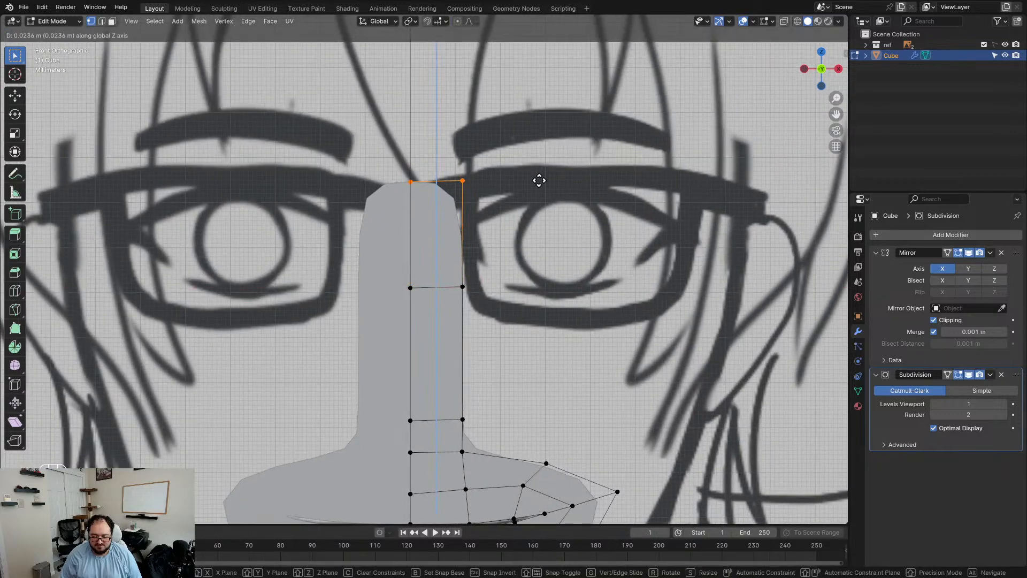
click(539, 181)
Step: Extrude the nose strip's uppermost side edge about 0.0545 m along X across the eye and select the resulting face
shift+middle_drag(490, 313, 454, 265)
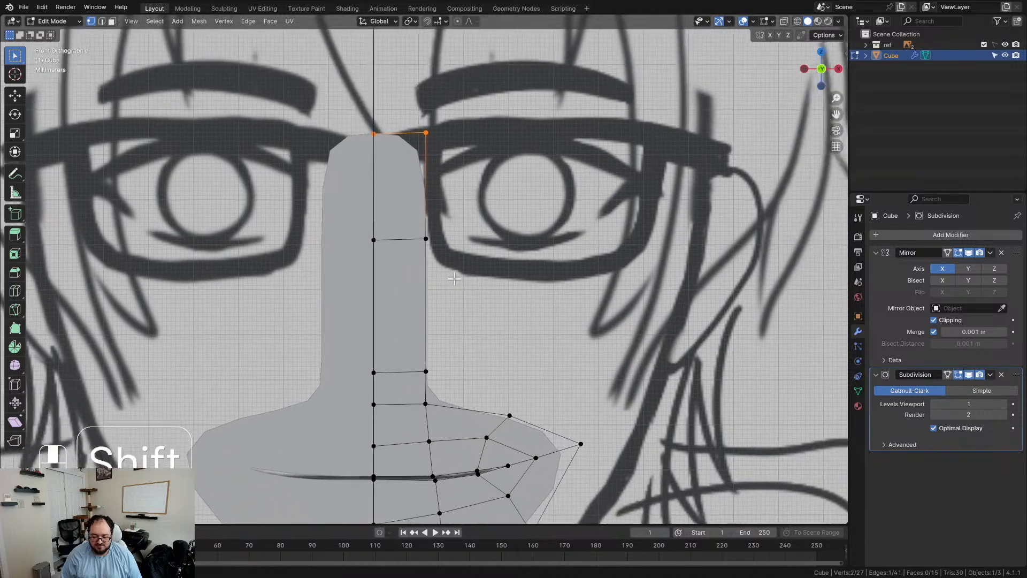
drag(418, 119, 468, 271)
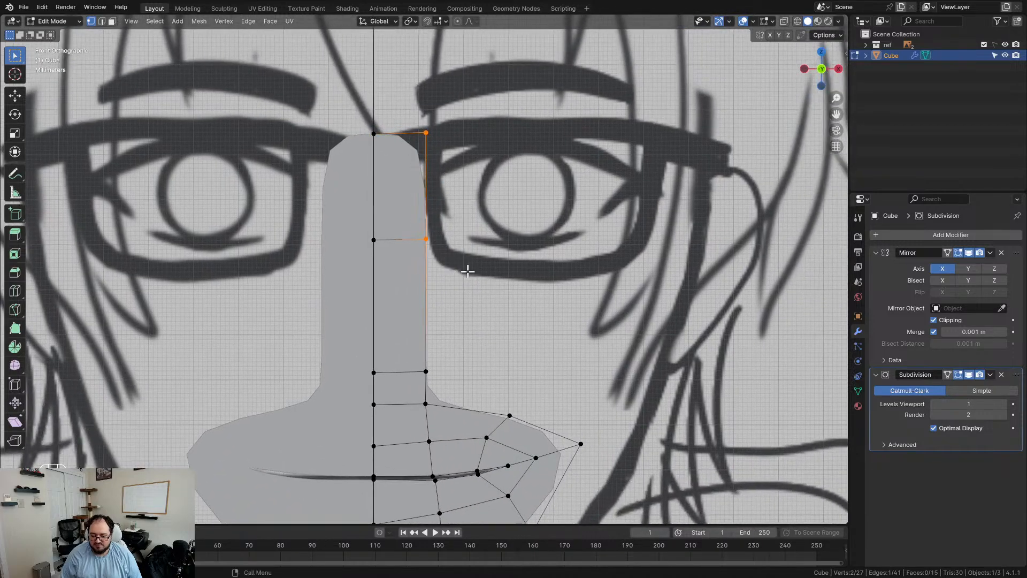
key(e)
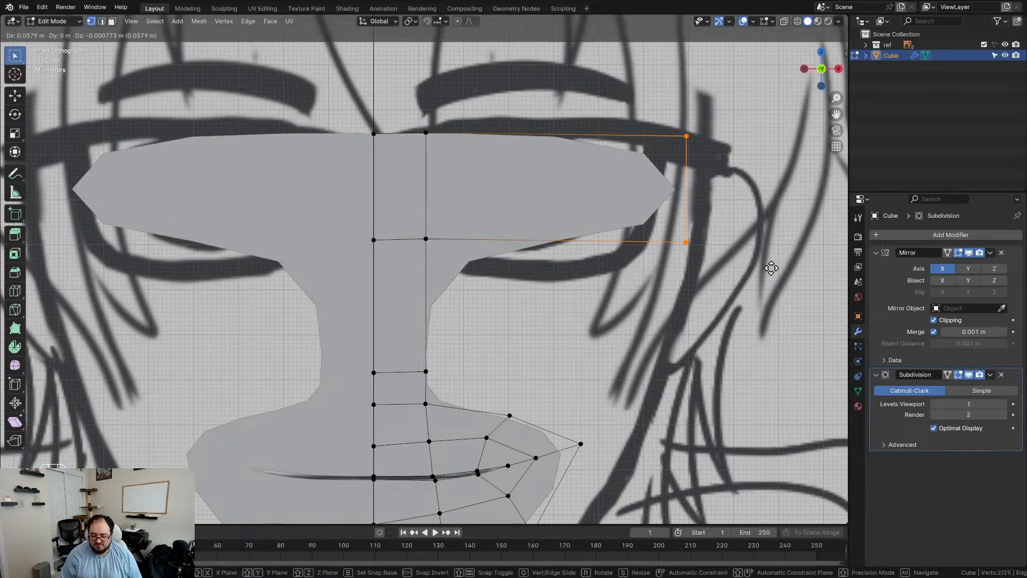
key(x)
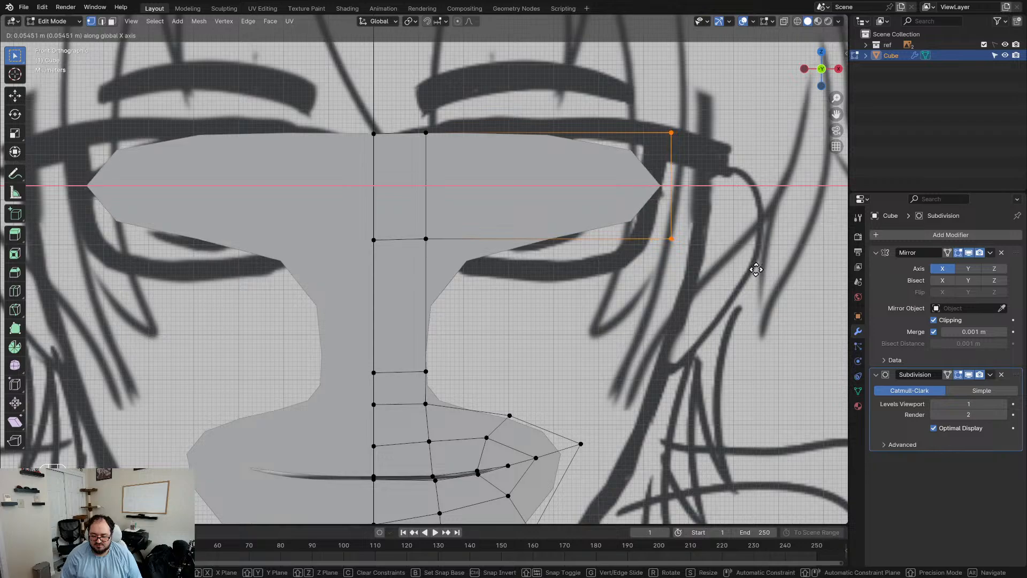
click(756, 269)
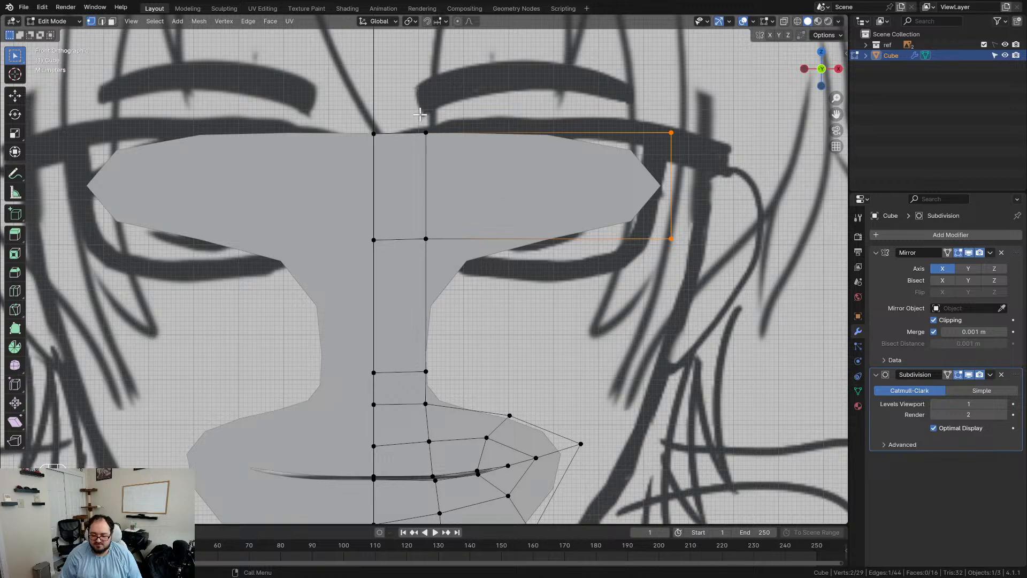
drag(420, 110, 680, 261)
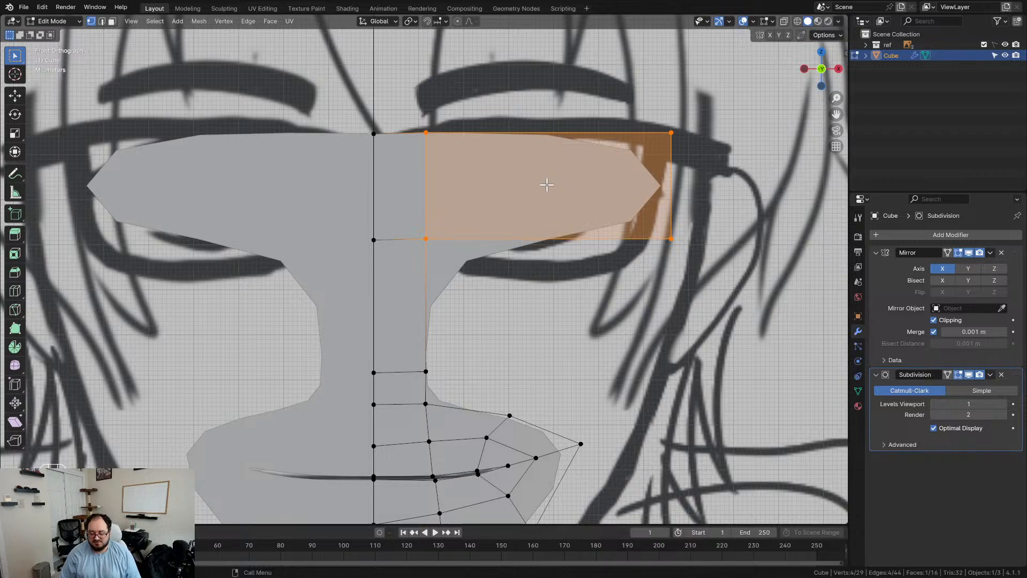
key(i)
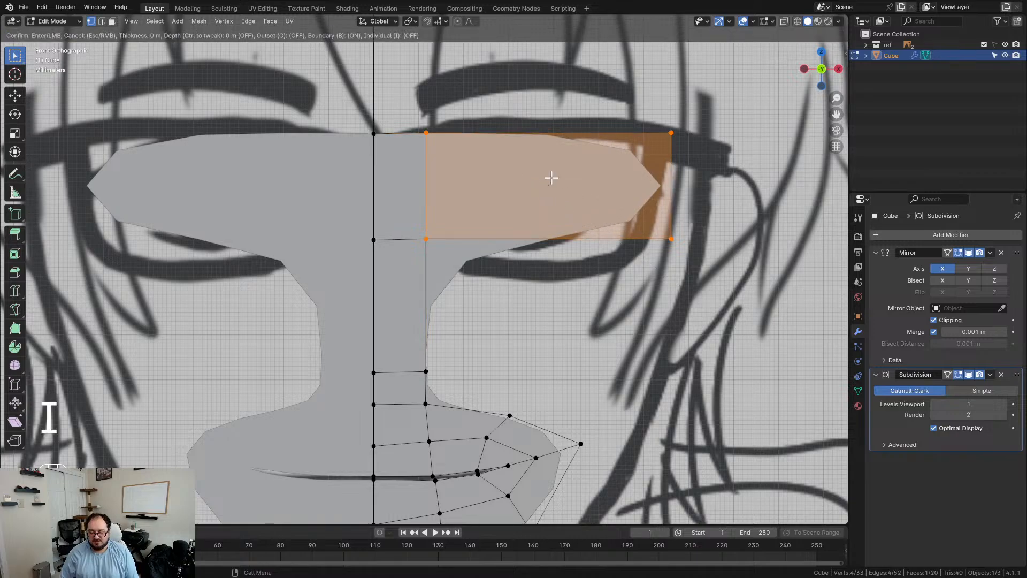
click(469, 105)
key(ctrl+z)
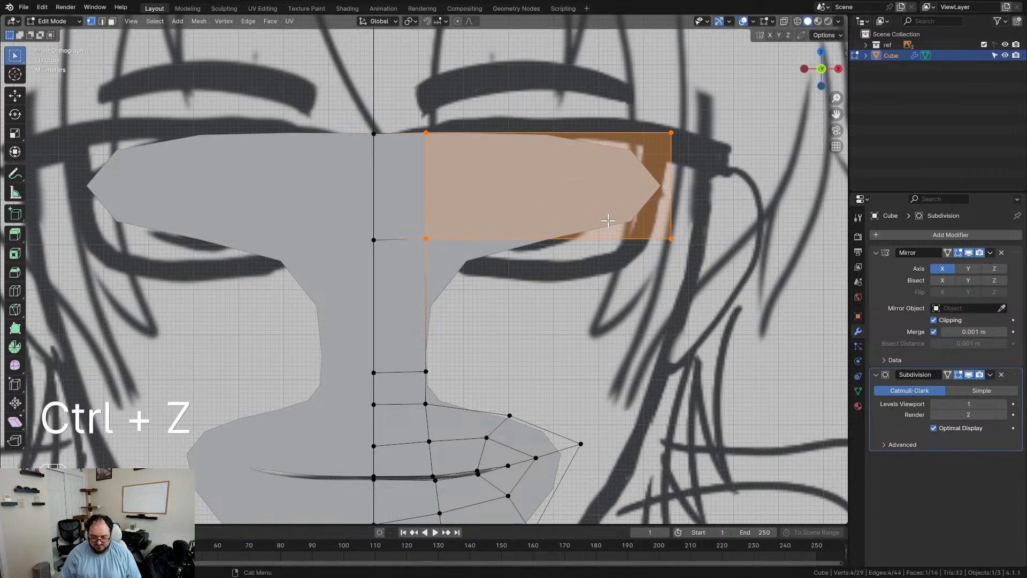
Step: Extrude the eye face in place and scale it to about 0.62 to form a ring of faces around the eye
key(e)
key(s)
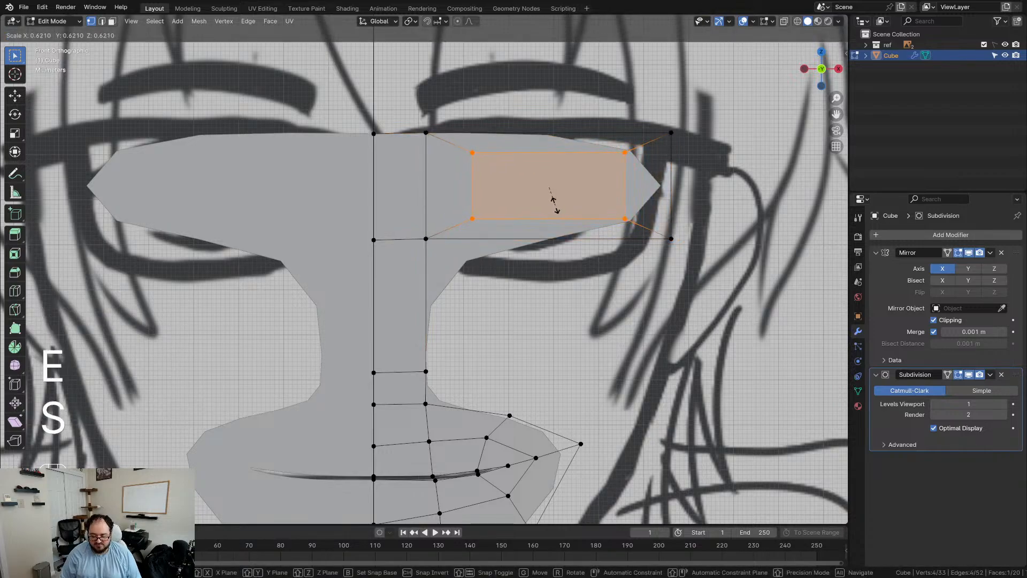
click(554, 201)
click(658, 286)
Step: Add one horizontal and one vertical loop cut through the eye faces, and delete the centre vertex to open the eye socket
key(ctrl+r)
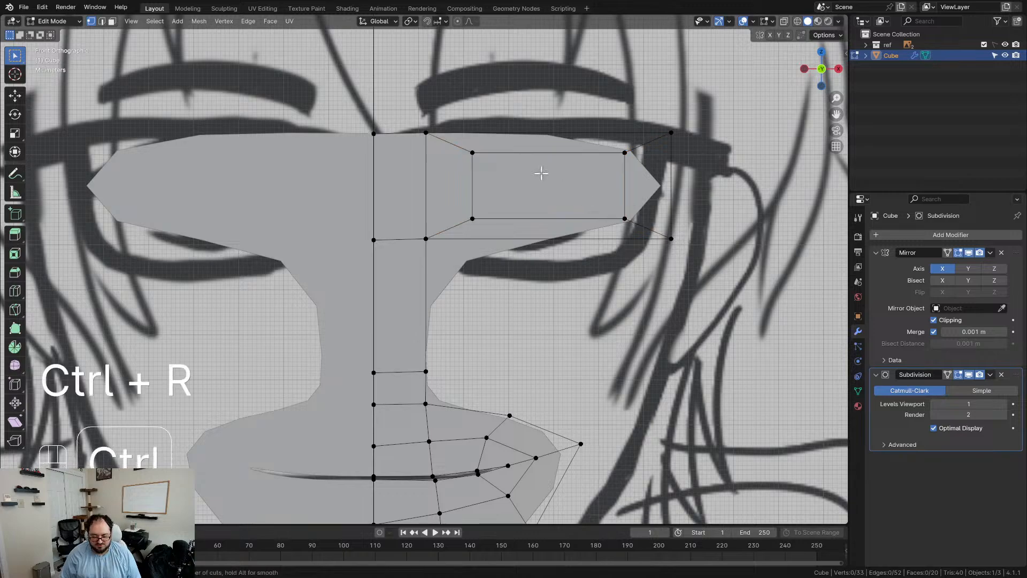
click(482, 180)
key(ctrl+r)
click(538, 179)
click(552, 190)
key(x)
click(569, 199)
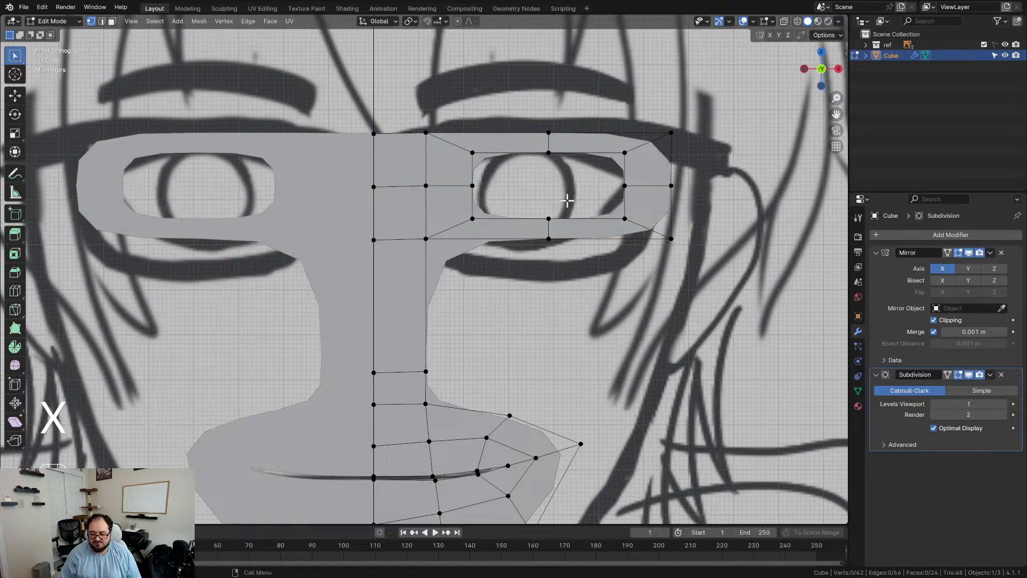
Step: Lower the eye loops' bottom-middle vertices to the drawn lower eyelid, placing the outer loop's vertex slightly further down
scroll(511, 251, up, 2)
drag(550, 174, 649, 269)
key(g)
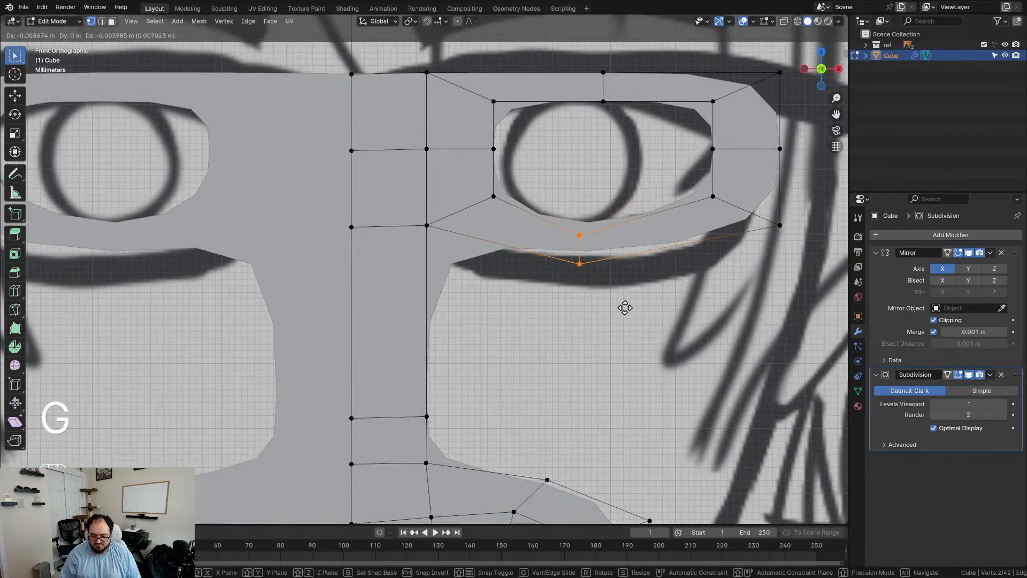
click(624, 306)
key(g)
click(616, 327)
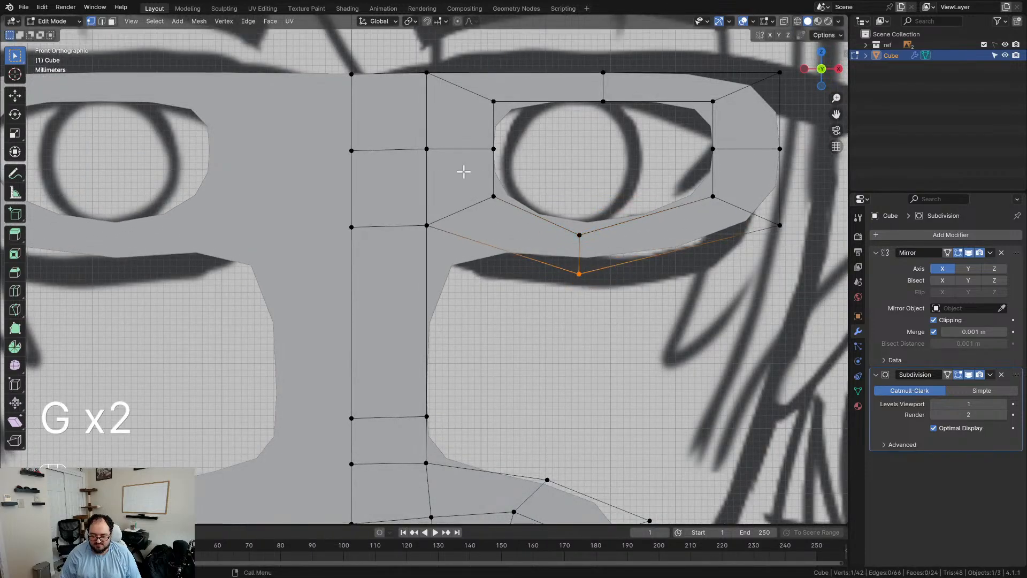
Step: Switch to wireframe shading and raise the eye loops' top-middle vertices to follow the drawn upper eyelid
key(z)
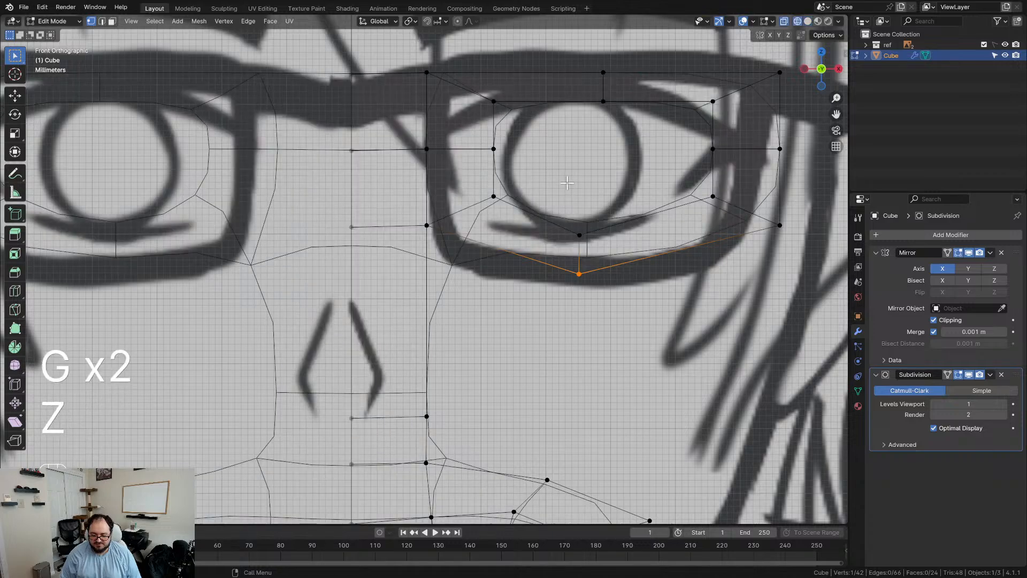
shift+middle_drag(509, 194, 443, 254)
drag(504, 110, 559, 189)
key(g)
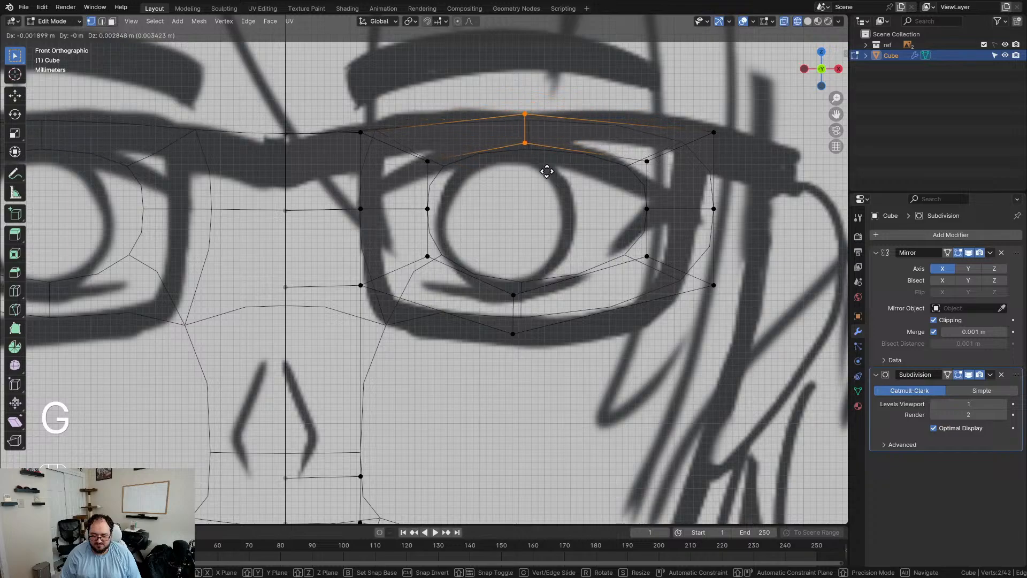
click(545, 167)
Step: Fit the inner eye loop's upper outer vertices to the drawn eye corner and push the outer loop's side vertex outward
click(644, 167)
key(g)
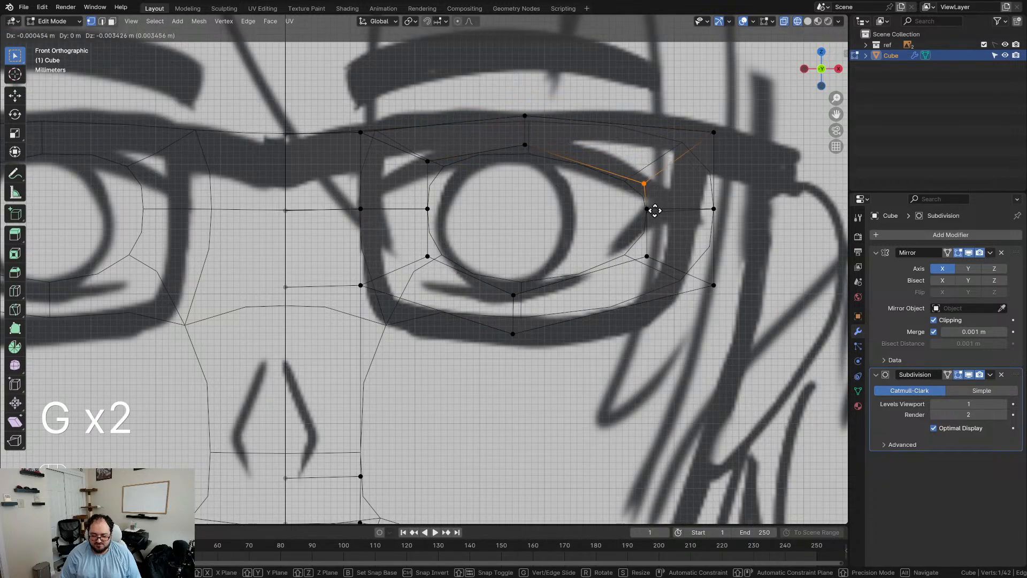
click(644, 208)
key(g)
click(710, 224)
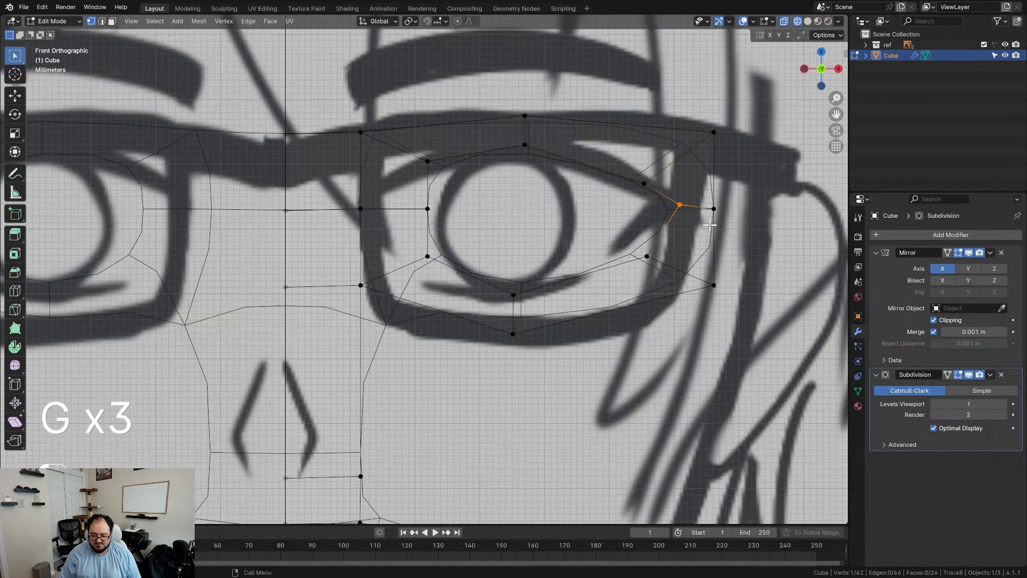
drag(740, 214, 743, 216)
key(g)
click(749, 213)
Step: Fit the inner eye loop's lower outer and bottom-middle vertices to the drawn lower lid, and lower the outer loop's bottom-middle vertex
click(647, 256)
key(g)
click(653, 271)
click(514, 294)
key(g)
click(522, 301)
click(513, 334)
key(g)
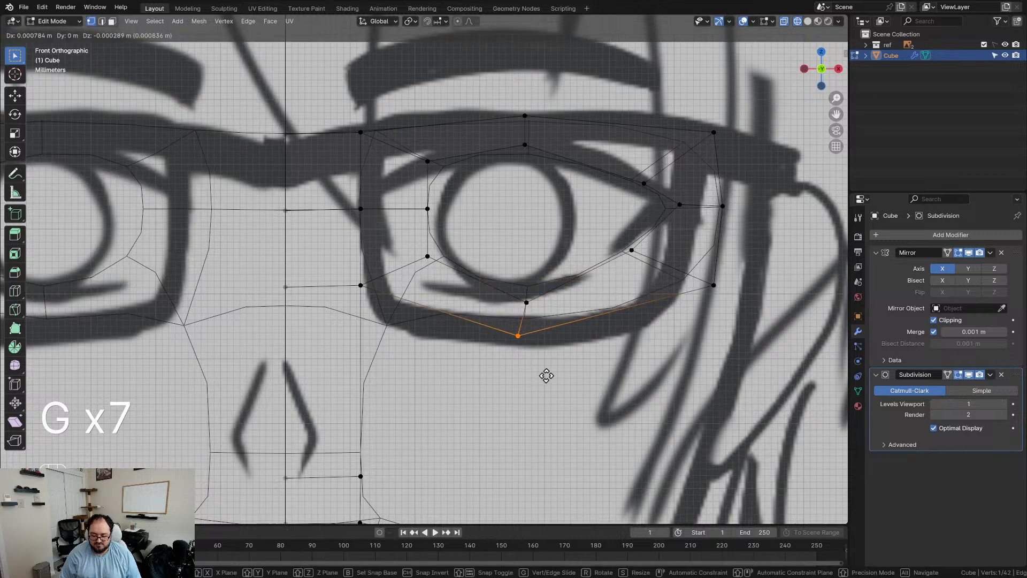
click(549, 387)
Step: Lower the outer eye loop's bottom outer vertex and the inner loop's vertex beside it to smooth the lower lid's curve
click(714, 287)
key(g)
click(749, 343)
click(632, 250)
key(g)
click(653, 269)
Step: Spread the inner eye loop's lower, side and upper vertices near the nose outward to the drawn inner eye corner
click(427, 256)
key(g)
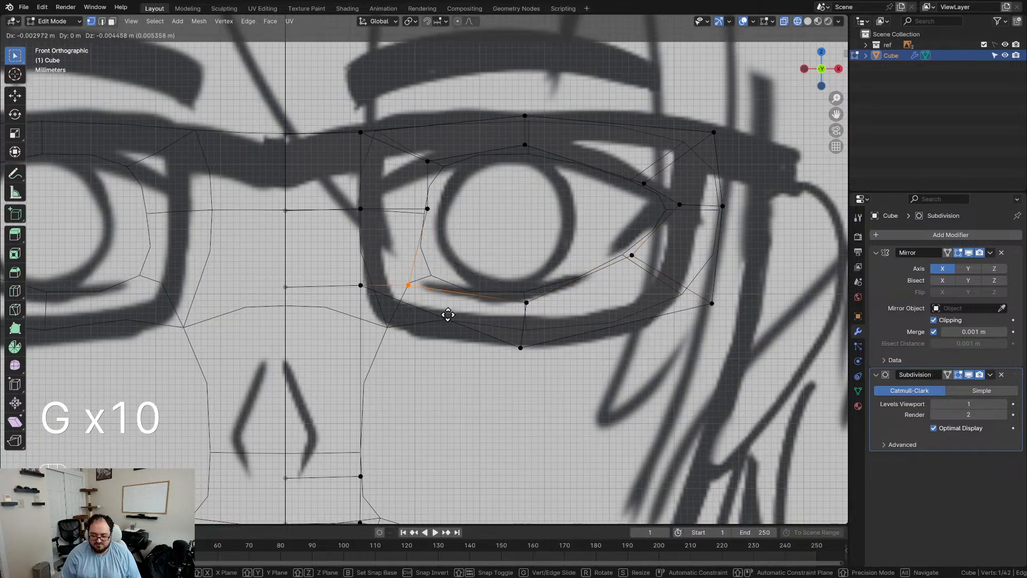
click(448, 314)
click(427, 209)
key(g)
click(435, 225)
drag(400, 150, 470, 182)
key(g)
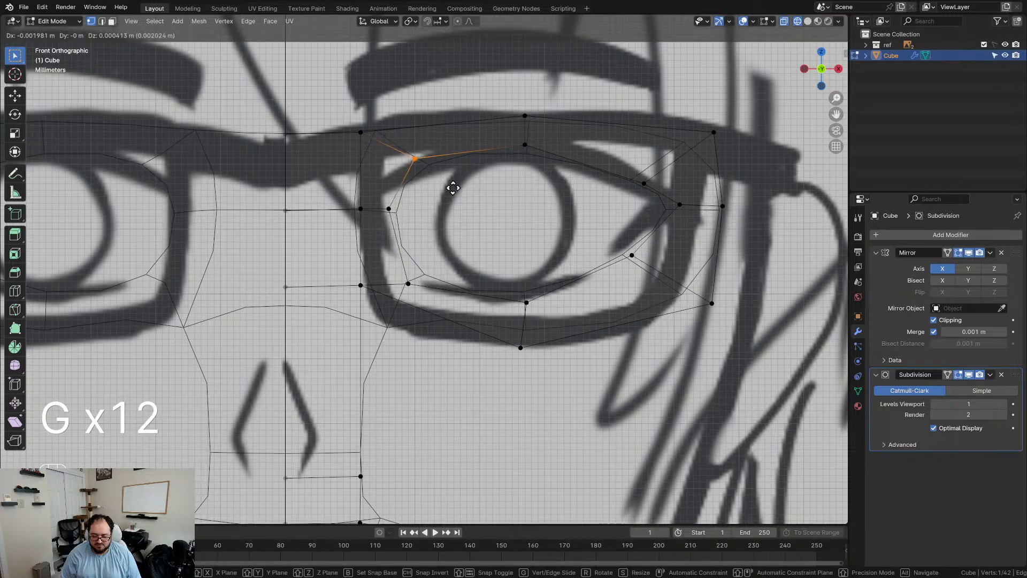
click(426, 191)
Step: Raise the inner eye loop's top-middle and upper outer vertices to follow the drawn upper lash line
drag(471, 133, 558, 167)
key(g)
click(579, 164)
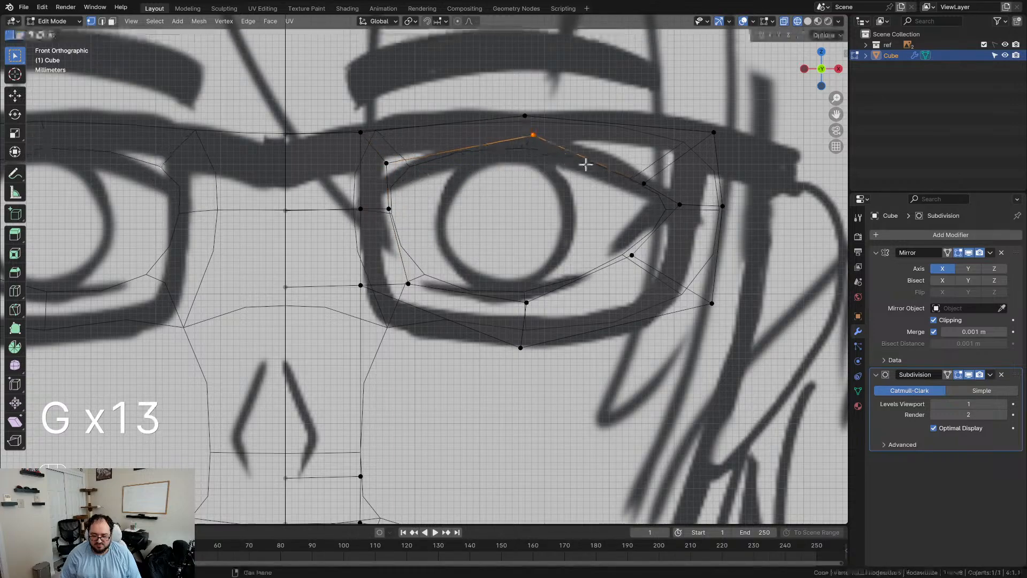
click(644, 184)
key(g)
click(647, 184)
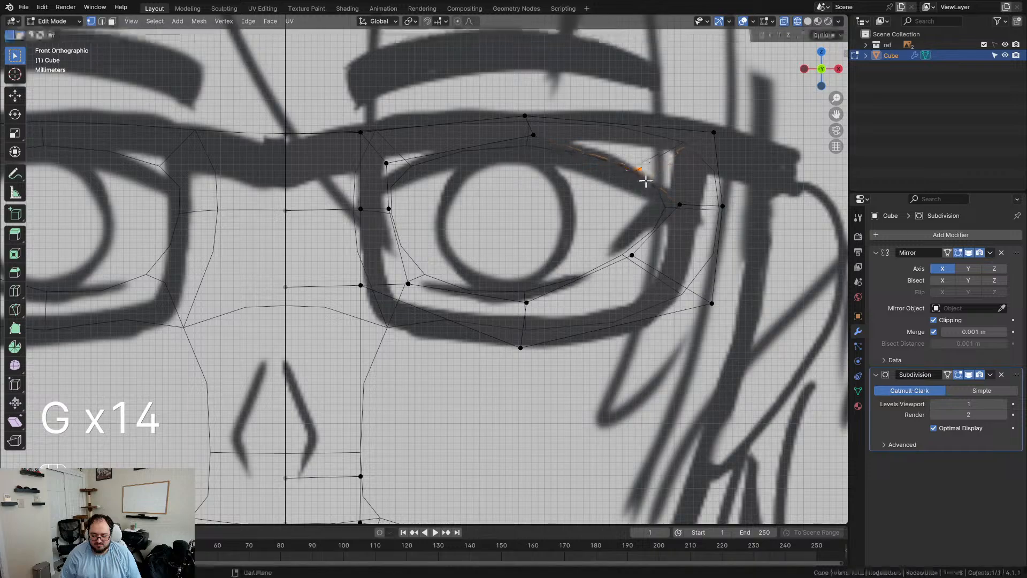
Step: Raise the outer eye loop's upper outer, upper inner and top-middle vertices to widen the band above the eye
click(709, 129)
key(g)
click(733, 133)
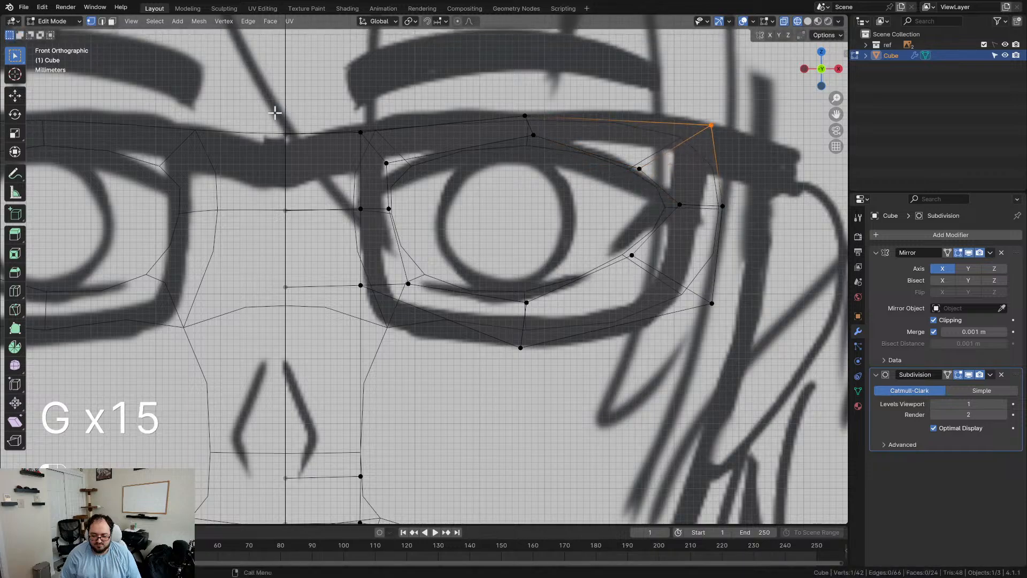
click(361, 132)
key(g)
click(392, 131)
drag(456, 93, 568, 123)
key(g)
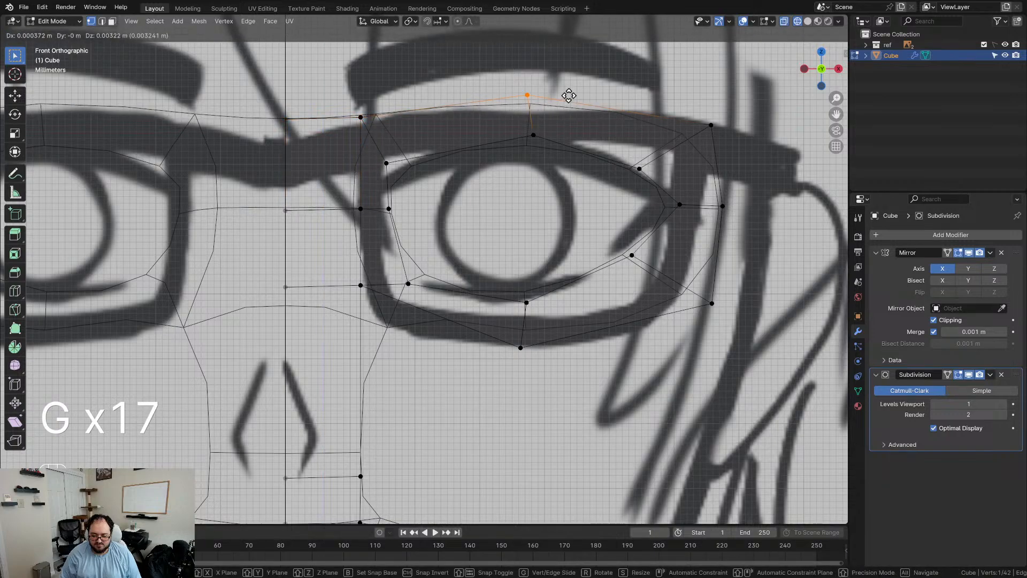
click(568, 97)
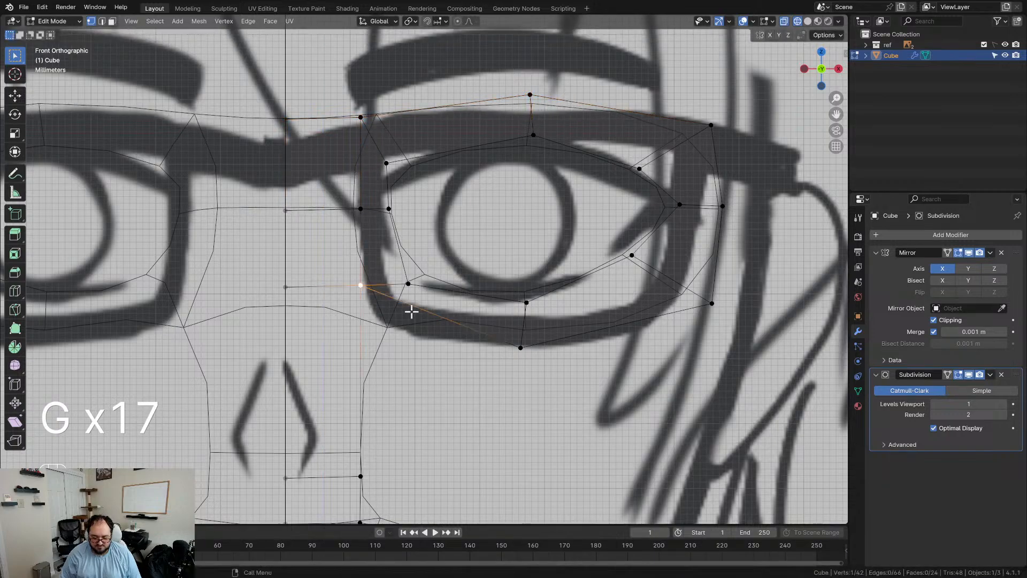
Step: Return to solid shading, slide the outer eye loop's lower inner vertex down the nose edge, and lower its bottom-middle vertex
key(z)
key(g)
key(g)
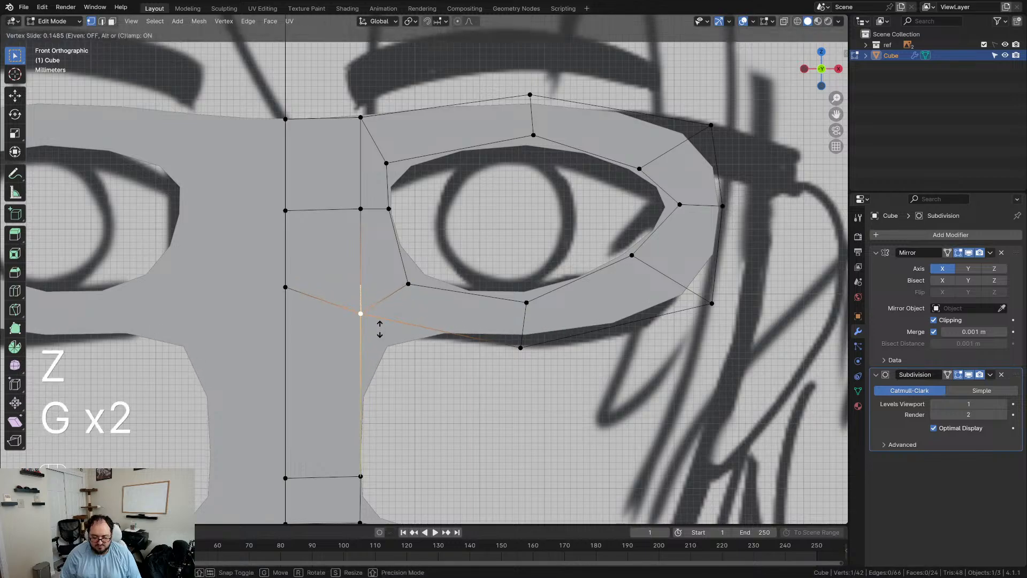
click(507, 341)
click(520, 348)
key(g)
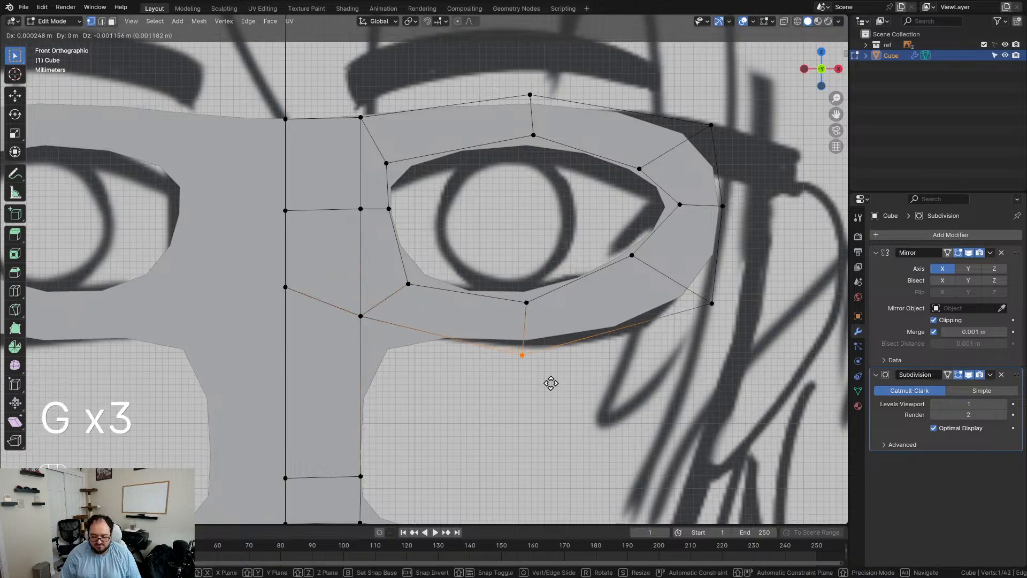
click(552, 385)
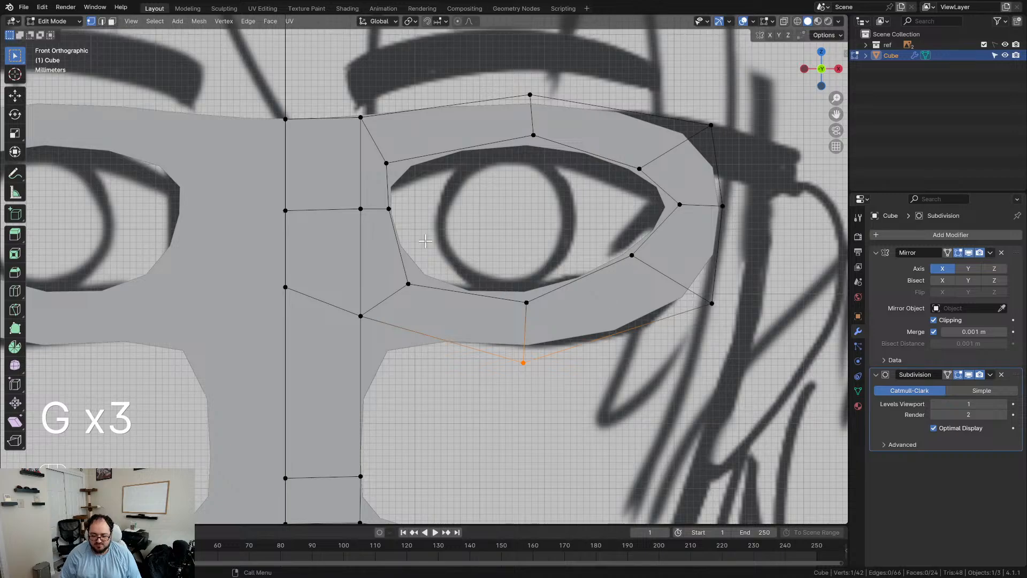
Step: Refine the inner eye loop's lower, side and upper vertices beside the nose to round the eye opening's inner corner
click(421, 291)
key(g)
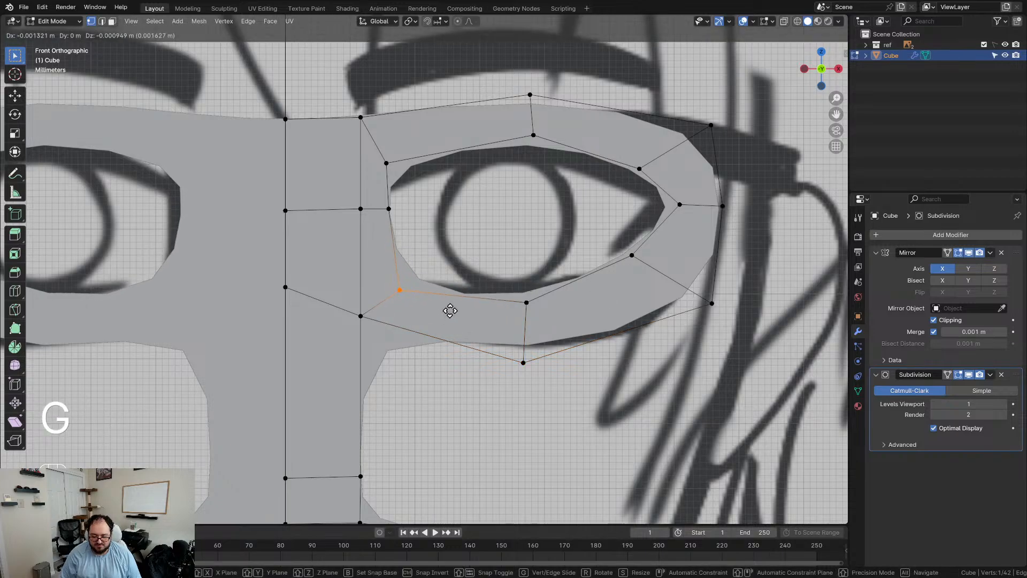
click(452, 312)
click(389, 210)
key(g)
key(g)
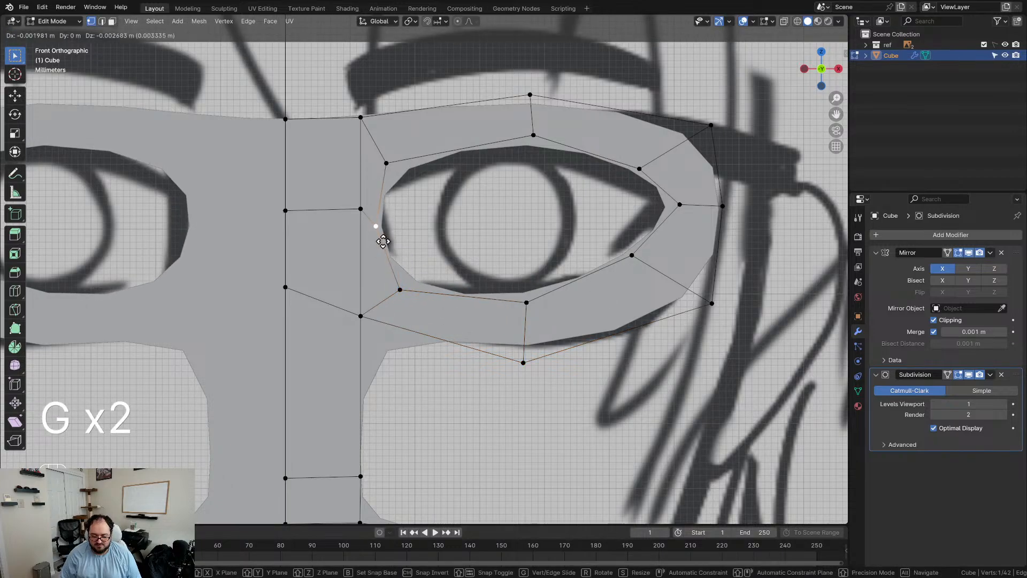
click(388, 243)
click(386, 162)
key(g)
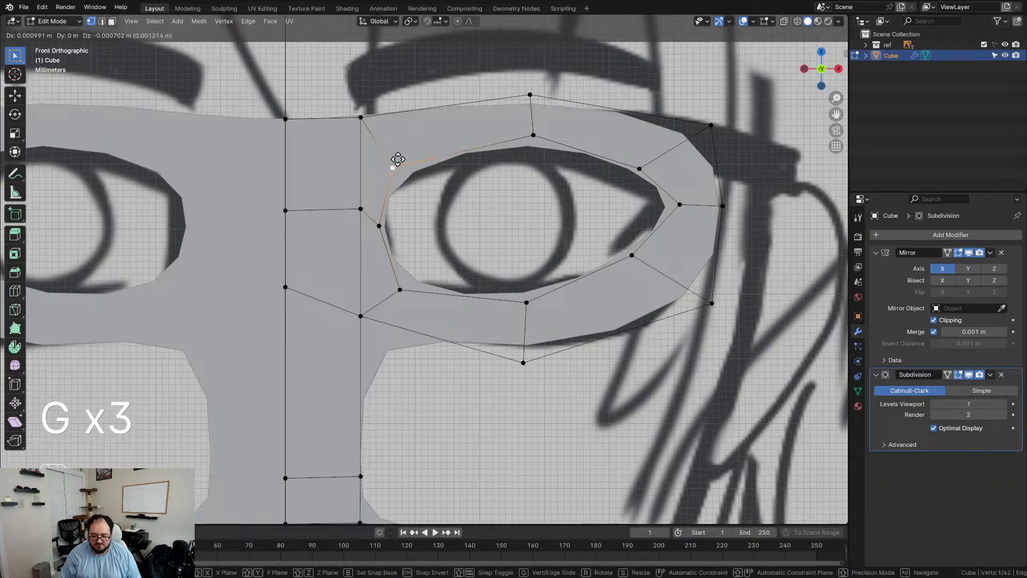
click(396, 164)
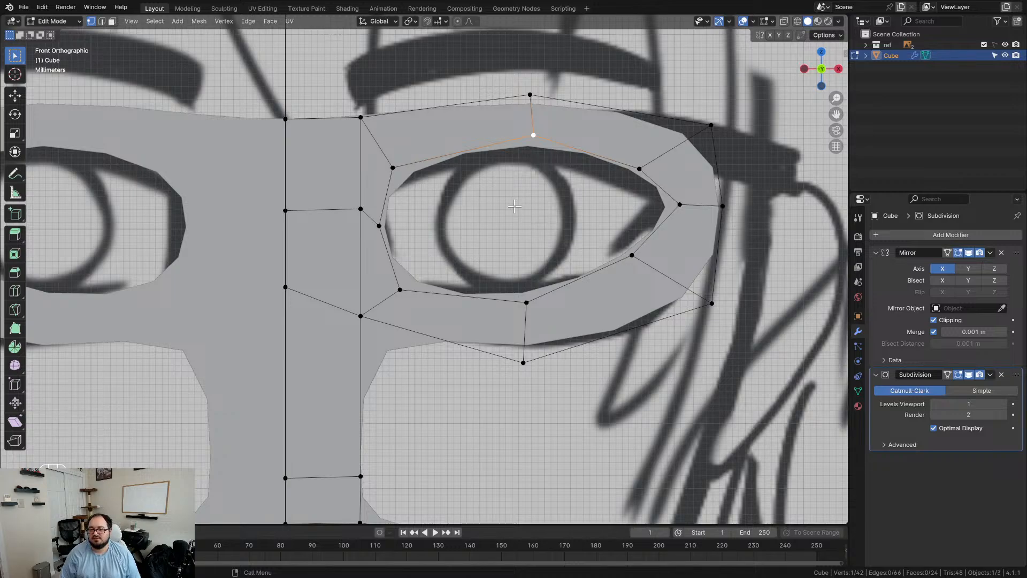
Step: Slide the nose strip's centerline vertex down until it is level with the eye loop's lower inner vertex
scroll(541, 189, down, 5)
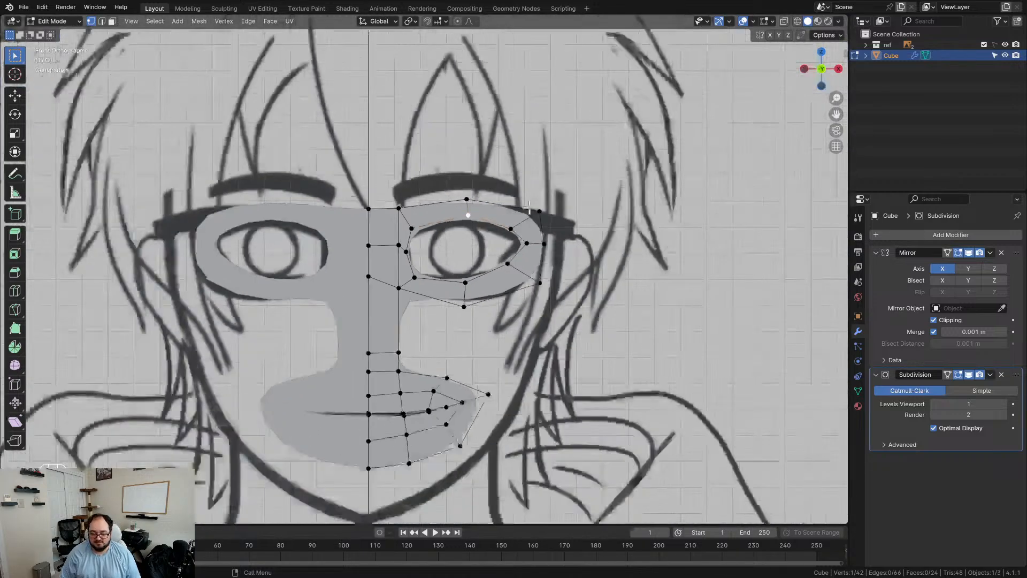
shift+middle_drag(394, 336, 422, 245)
scroll(422, 245, up, 3)
click(376, 141)
key(g)
key(g)
click(384, 178)
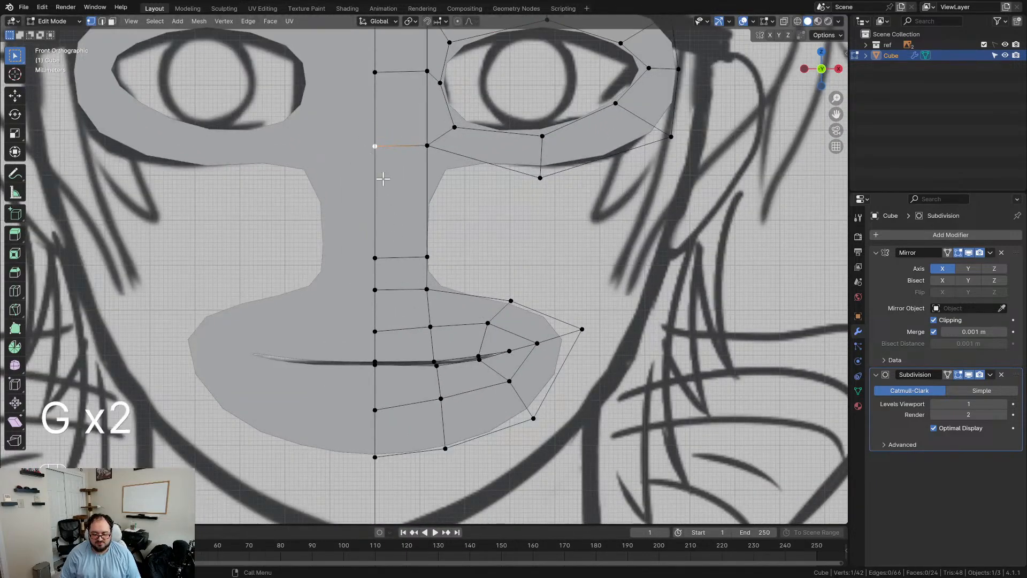
Step: Try adding an edge loop across the nose strip just below the eye loops
scroll(424, 241, down, 5)
scroll(387, 165, up, 6)
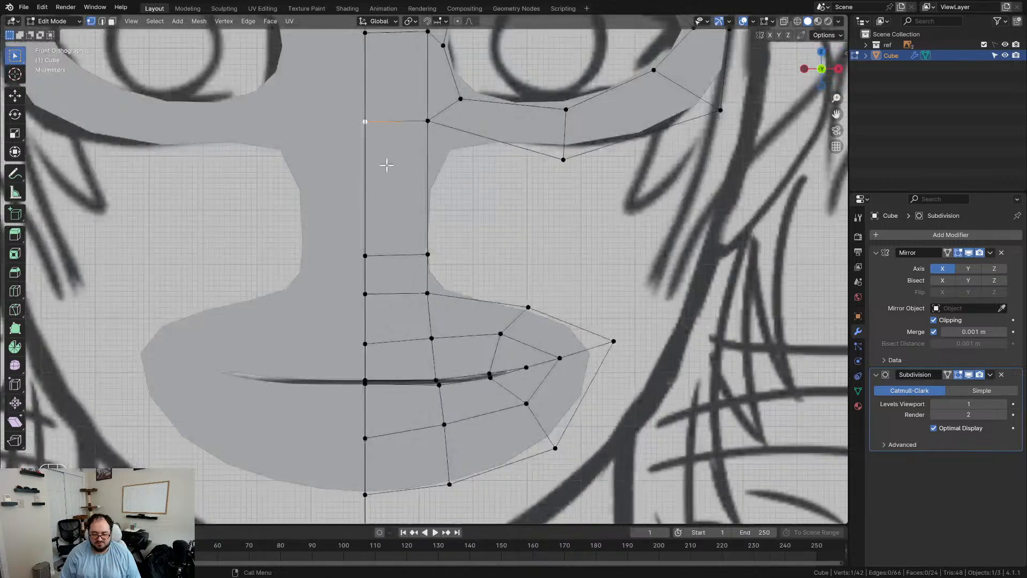
mouse_move(491, 242)
middle_down()
mouse_move(615, 243)
mouse_move(480, 242)
middle_up()
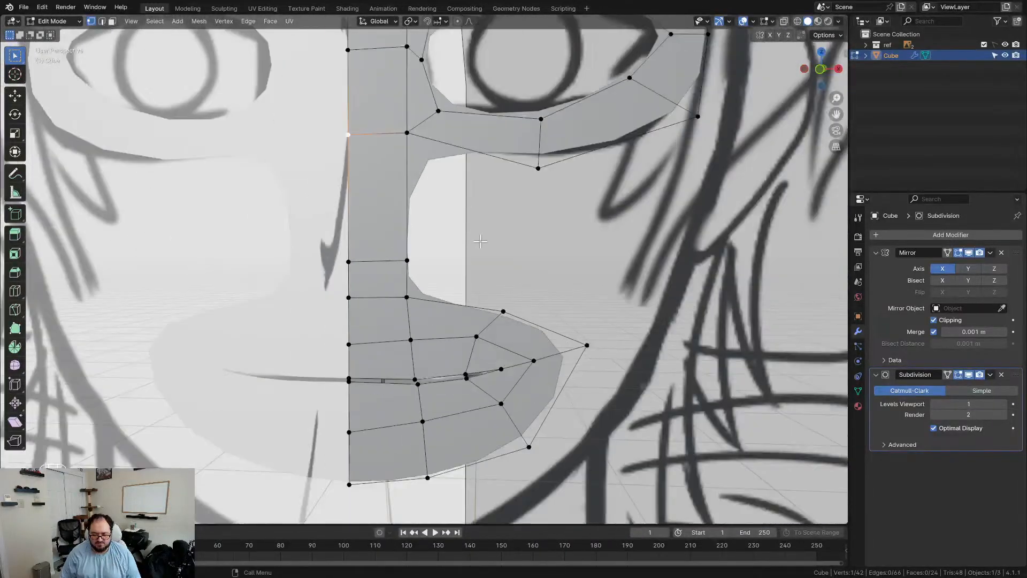
key(ctrl+r)
click(396, 169)
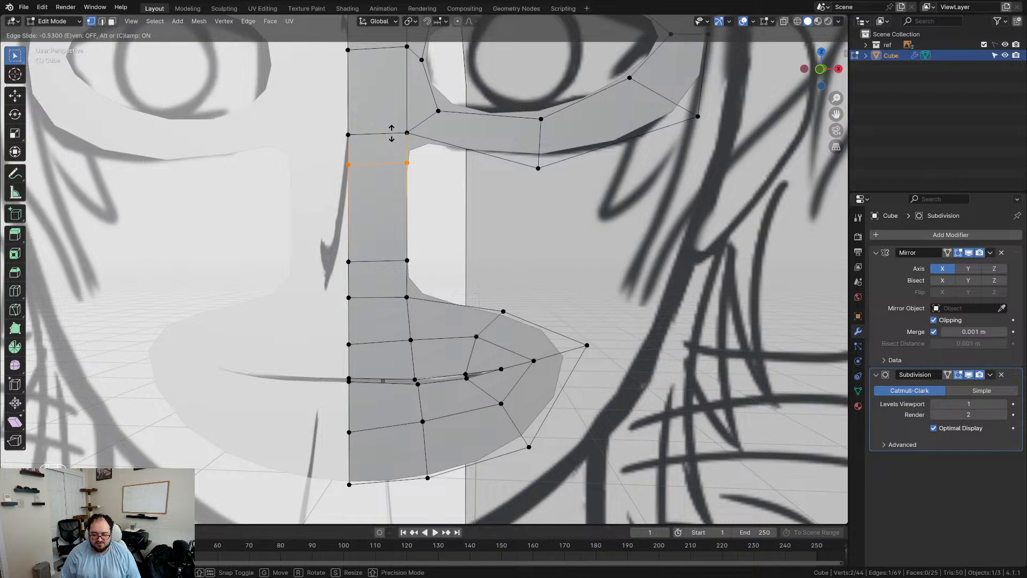
click(392, 137)
middle_drag(394, 160, 287, 241)
scroll(437, 257, up, 3)
scroll(287, 241, up, 2)
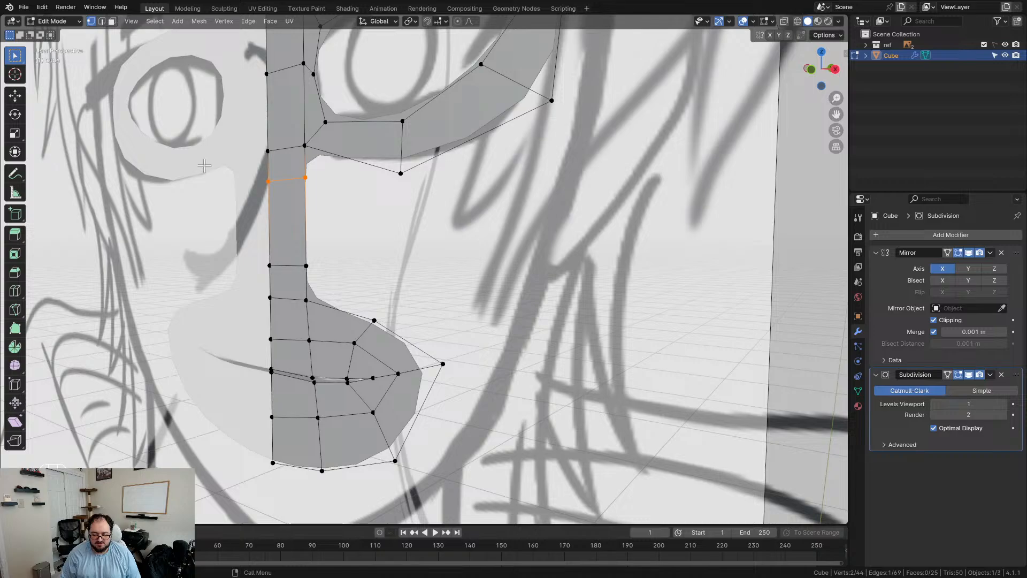
key(ctrl+z)
key(ctrl+z)
Step: Dissolve the horizontal edge across the nose strip just above the mouth loops
scroll(348, 228, up, 2)
alt+click(401, 252)
key(x)
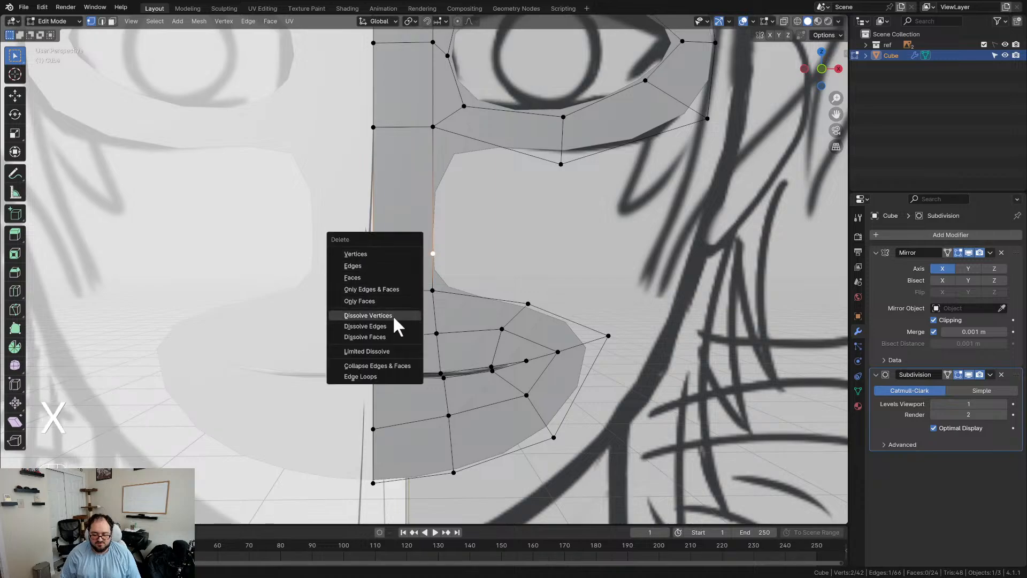
click(390, 325)
Step: Select the long nose-strip face between the eye and mouth loops and extrude it forward in the right side view
middle_drag(503, 263, 450, 270)
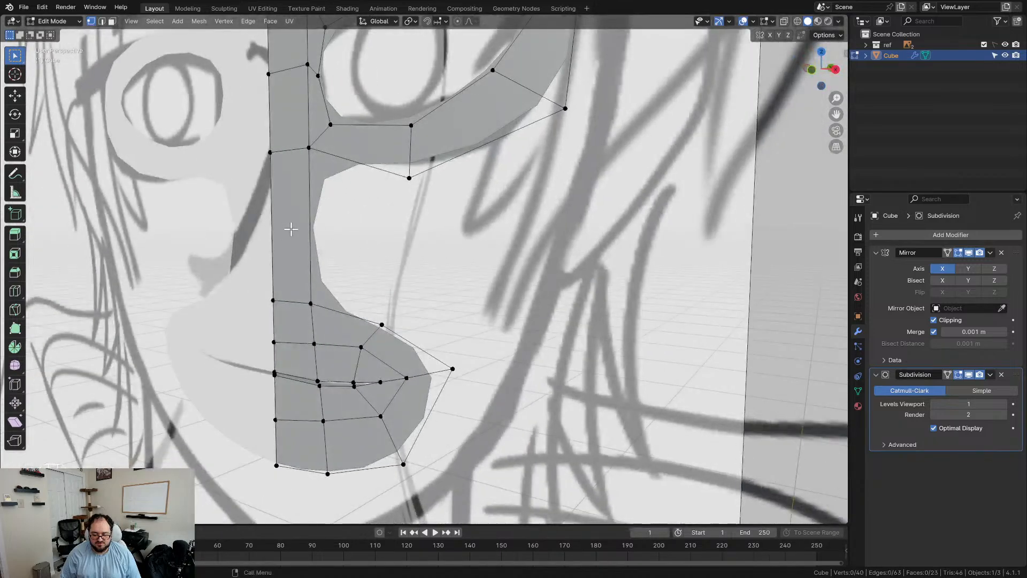
key(3)
click(285, 214)
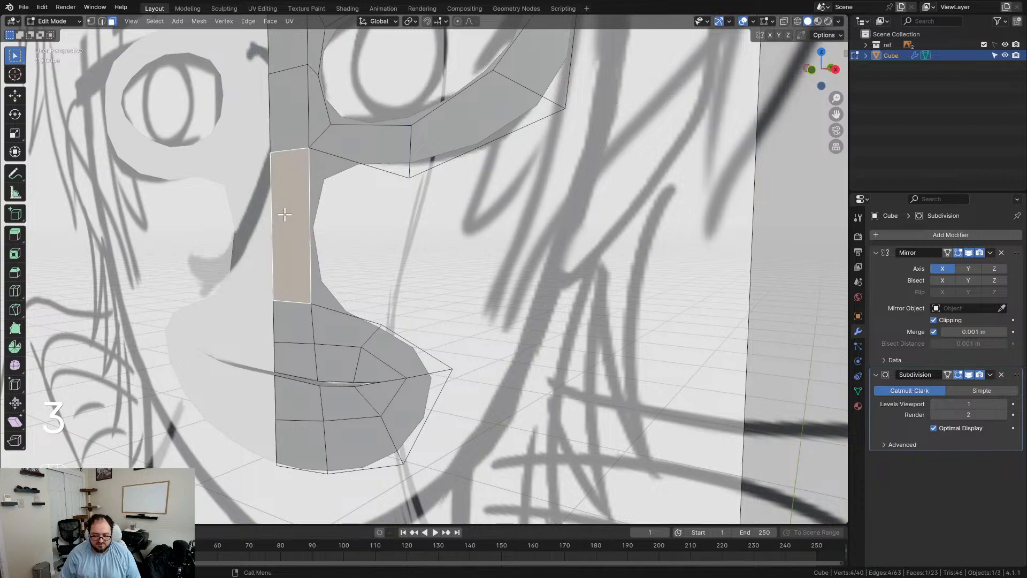
scroll(413, 248, down, 1)
key(KP_3)
shift+middle_drag(244, 276, 700, 293)
key(e)
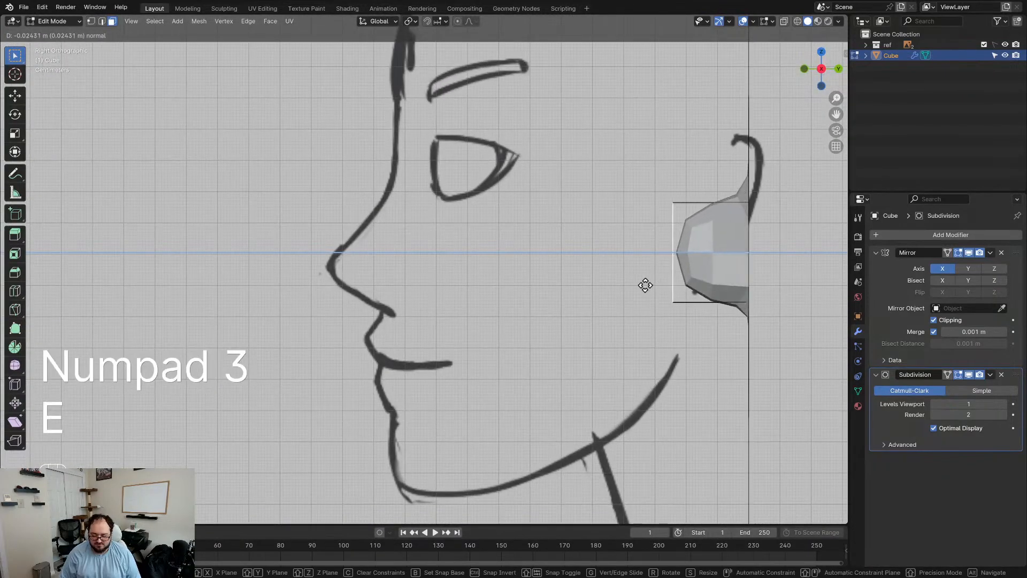
click(606, 289)
Step: Examine the extruded nose block's shape from angled and near-front views
scroll(602, 288, down, 2)
middle_drag(603, 289, 723, 295)
scroll(722, 295, up, 2)
middle_drag(542, 270, 474, 269)
scroll(461, 266, up, 1)
shift+middle_drag(608, 266, 548, 268)
shift+middle_drag(459, 250, 521, 293)
scroll(447, 266, up, 1)
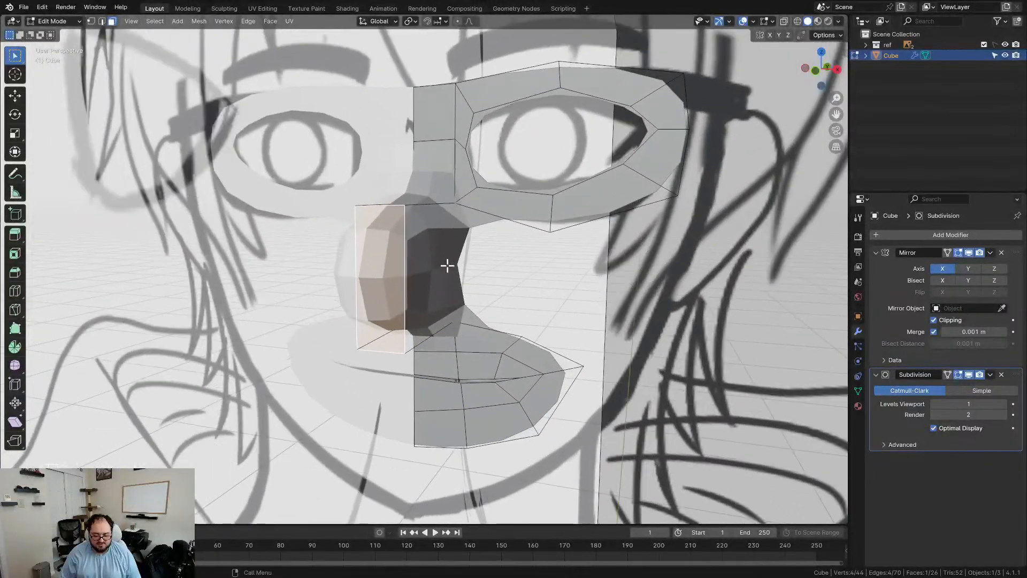
Step: Apply Shade Smooth to the face object in Object Mode and return to Edit Mode
key(Tab)
scroll(434, 206, down, 3)
right_click(428, 225)
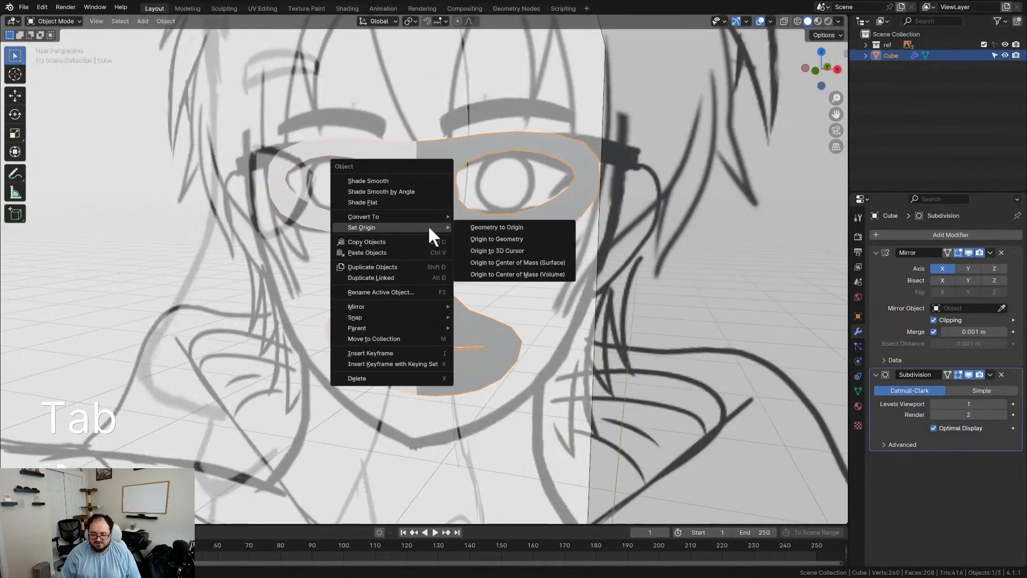
click(396, 179)
scroll(438, 236, up, 5)
shift+middle_drag(494, 257, 426, 315)
scroll(321, 243, down, 4)
key(Tab)
Step: Move the entire face mesh about 0.11 m forward along Y so its flat part meets the side reference's profile
scroll(441, 258, down, 3)
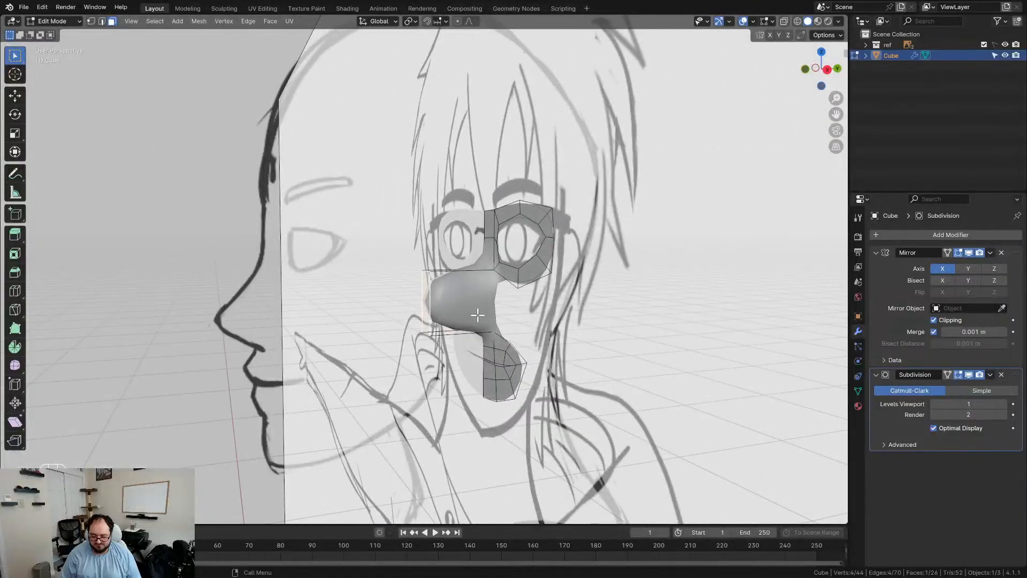
scroll(478, 315, down, 2)
middle_drag(478, 315, 449, 309)
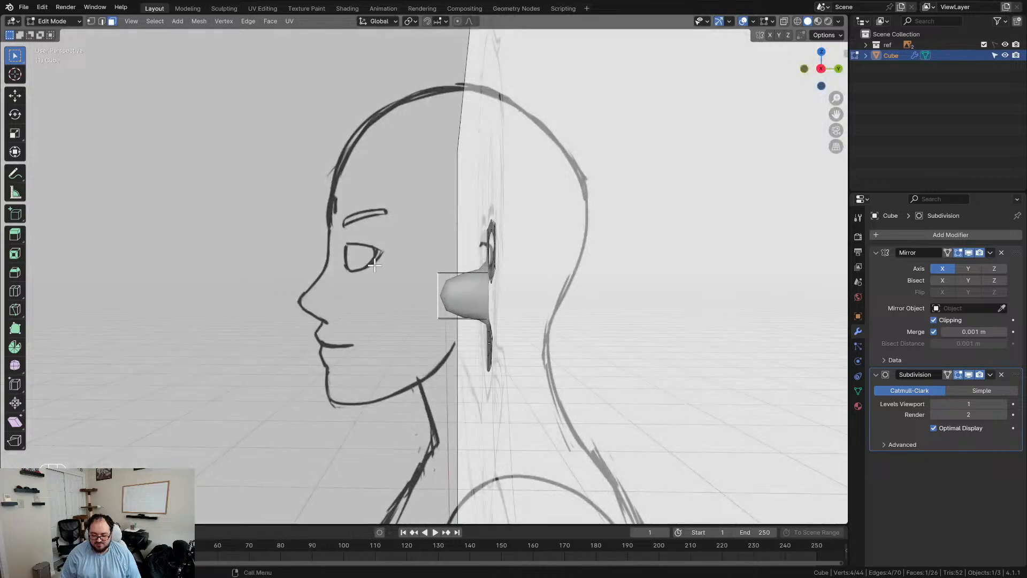
key(KP_3)
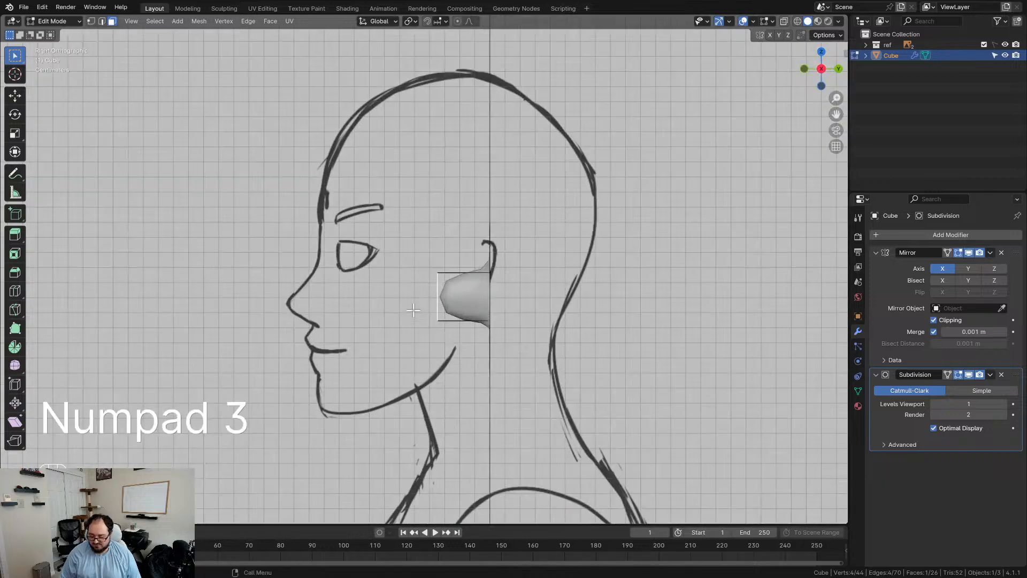
scroll(413, 310, up, 2)
key(a)
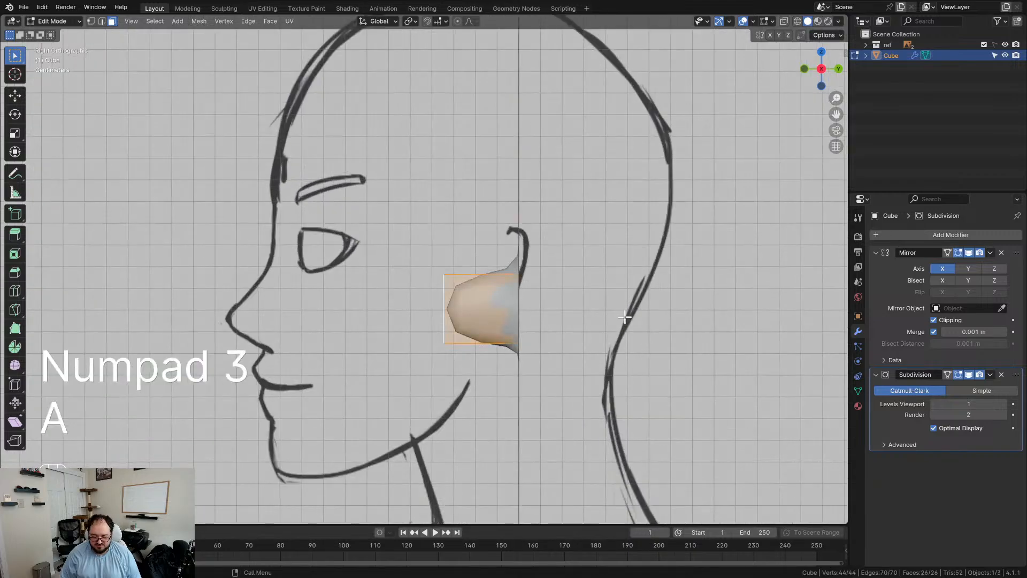
key(g)
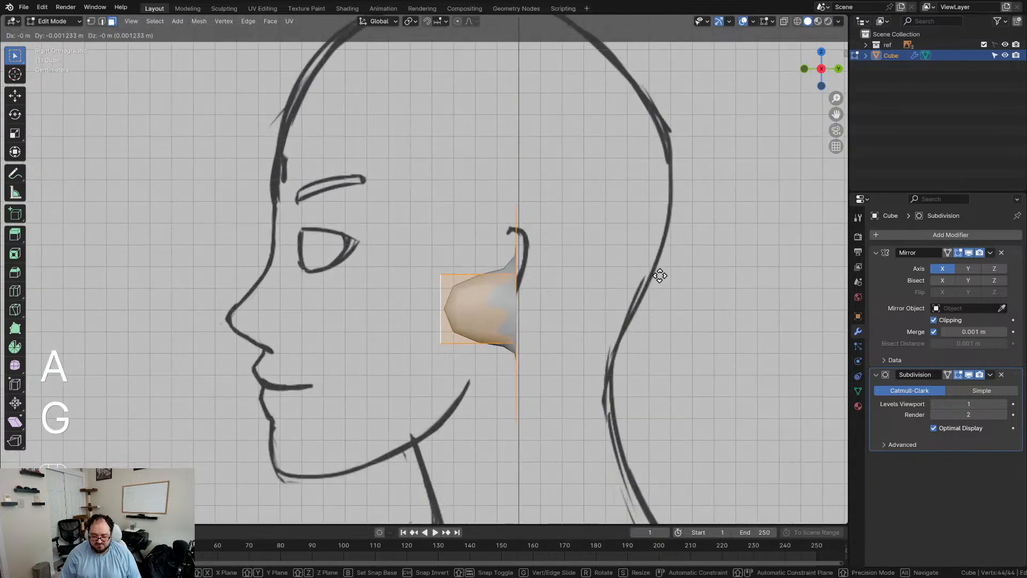
middle_drag(524, 273, 490, 276)
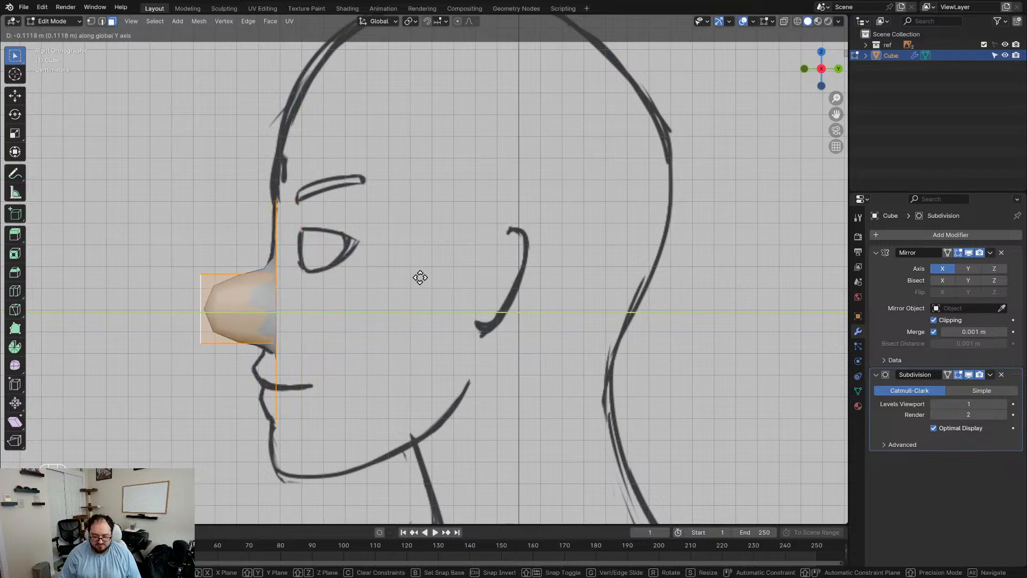
click(420, 278)
middle_drag(421, 277, 451, 358)
click(532, 274)
Step: Select the vertex loop around the eye opening and move it about 0.012 m back along Y in the right side view
middle_drag(533, 274, 389, 194)
key(KP_3)
scroll(410, 277, up, 2)
scroll(410, 278, down, 2)
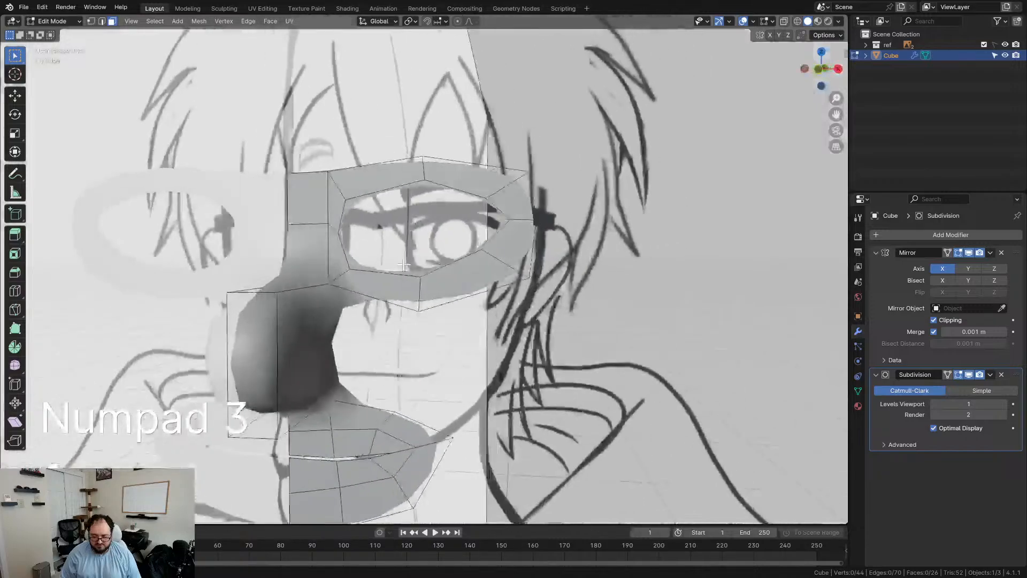
key(1)
alt+click(456, 186)
alt+shift+click(474, 160)
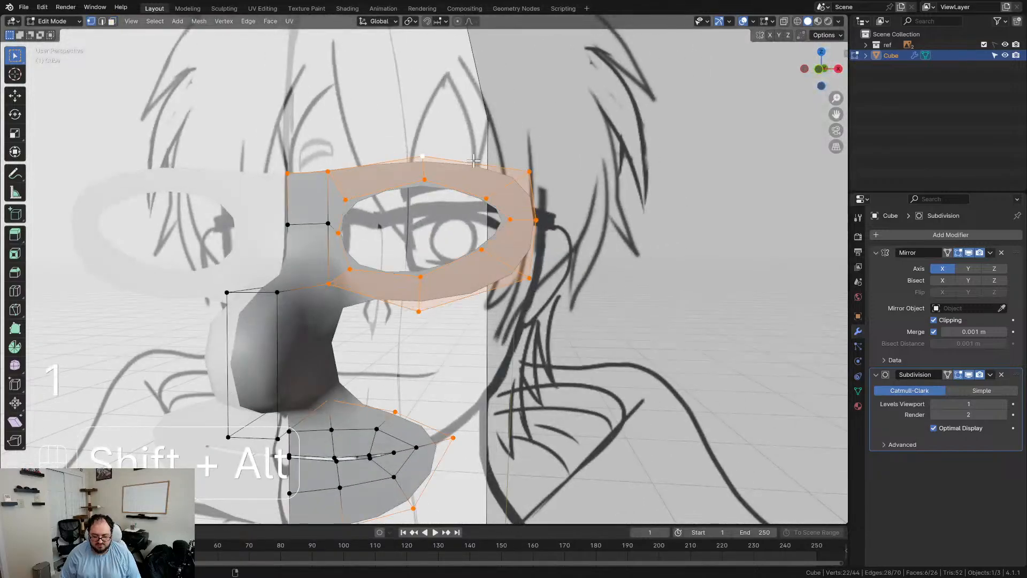
alt+click(462, 194)
key(KP_3)
key(g)
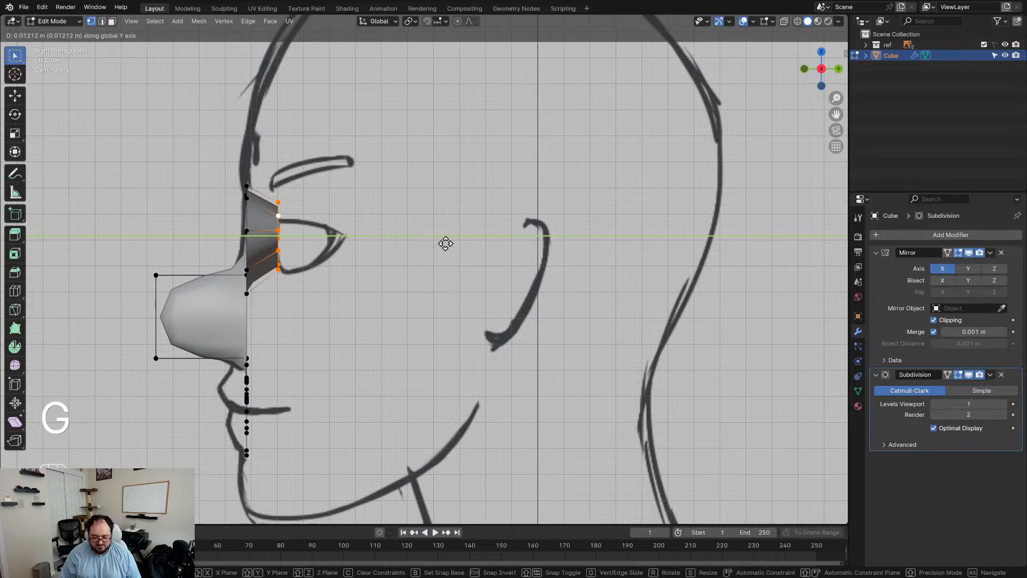
click(446, 244)
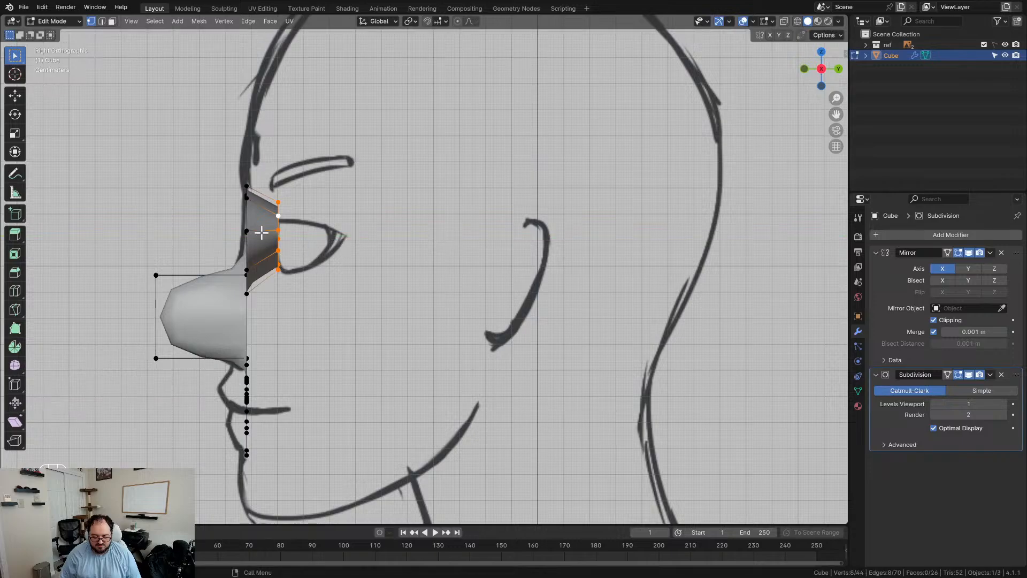
Step: Select the eye ring's five outer-boundary vertices, excluding the nose-side ones, and move them about 0.041 m back along Y
middle_drag(262, 252, 455, 169)
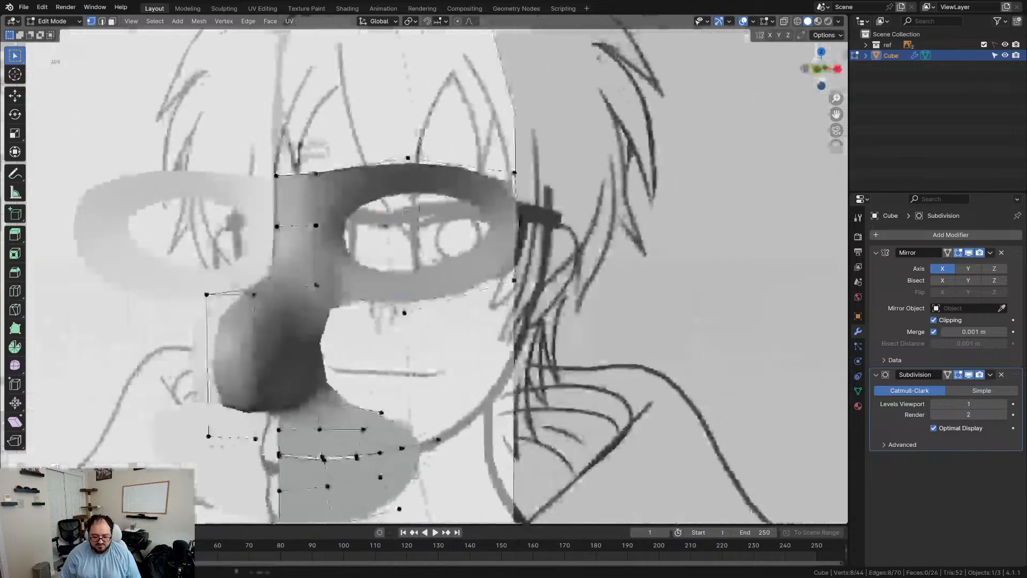
alt+click(460, 163)
key(alt+a)
click(404, 313)
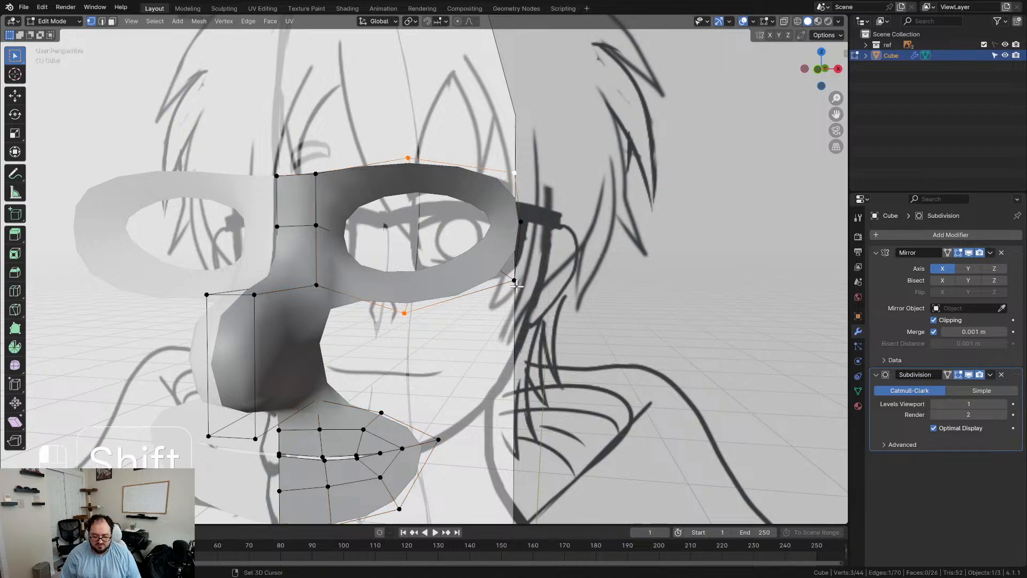
shift+click(534, 223)
key(KP_3)
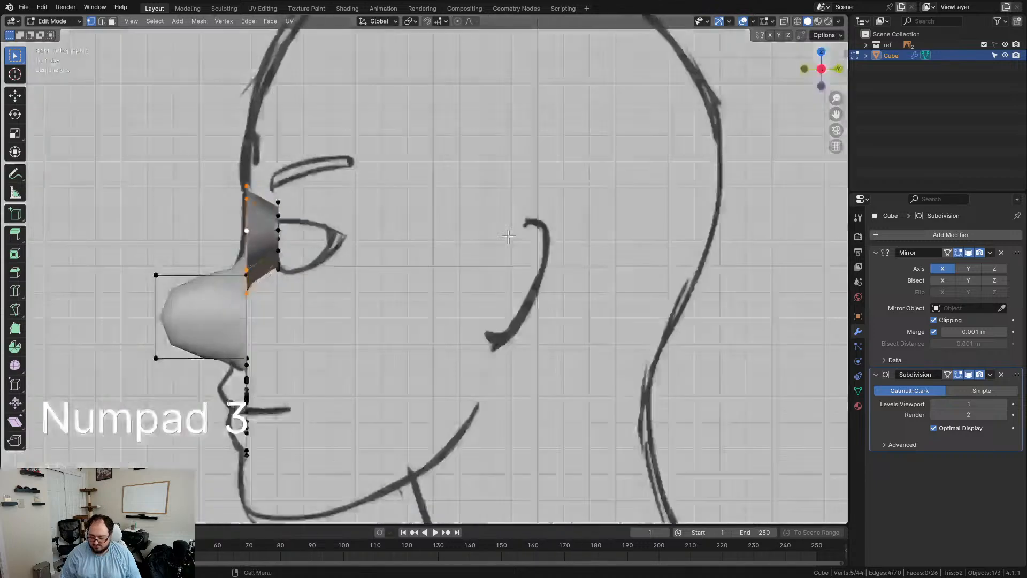
key(g)
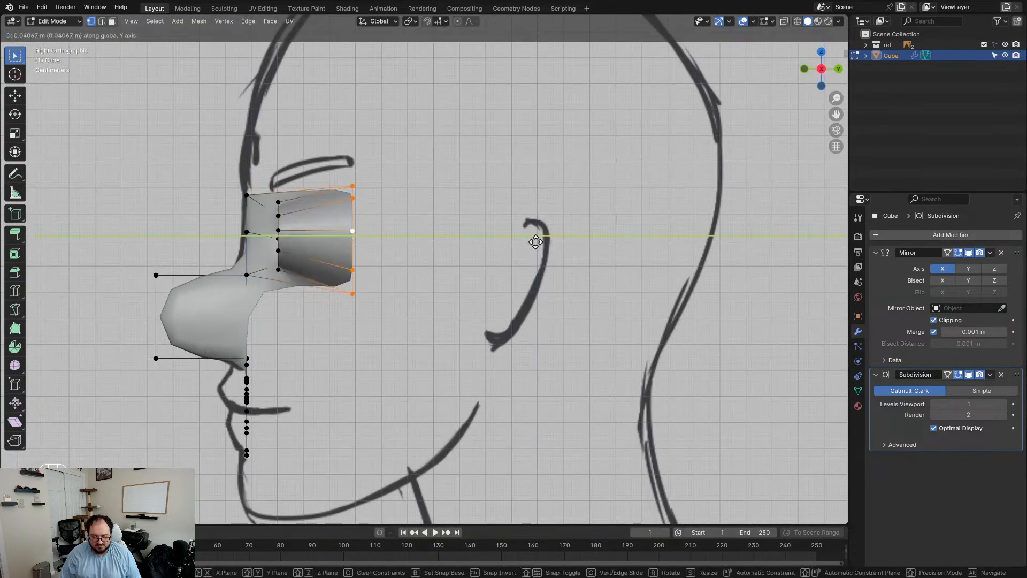
click(535, 235)
Step: Select the eye opening's vertex loop and rotate it by -15° in the top view
key(KP_1)
middle_drag(348, 247, 395, 273)
alt+click(395, 273)
middle_drag(457, 284, 500, 339)
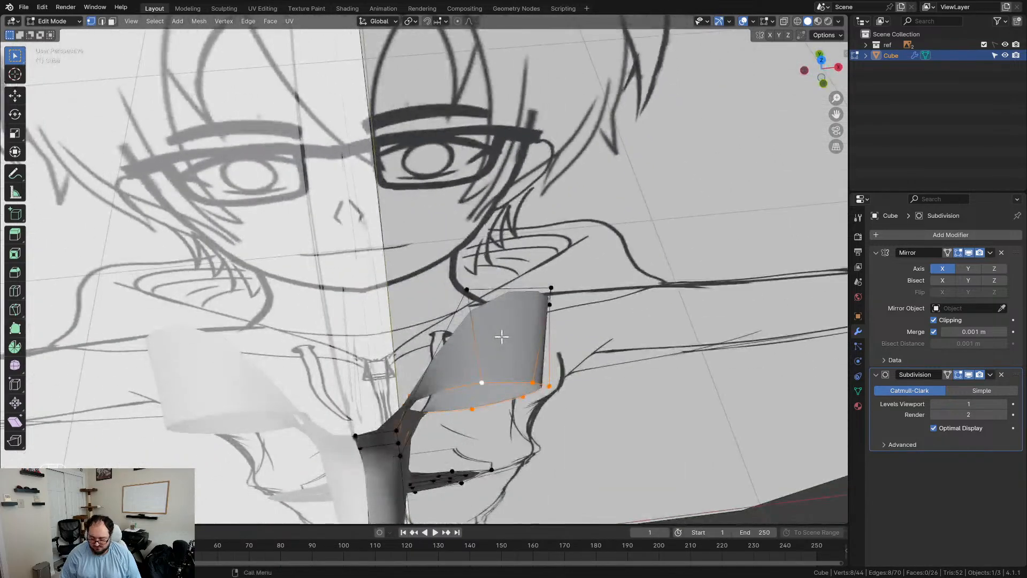
key(KP_7)
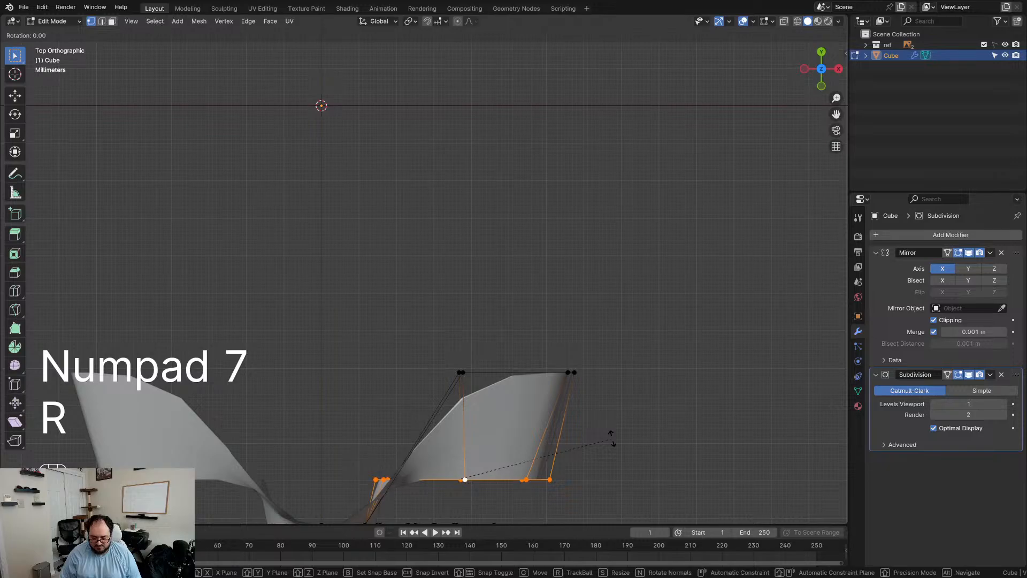
key(KP_1)
key(KP_5)
key(KP_Subtract)
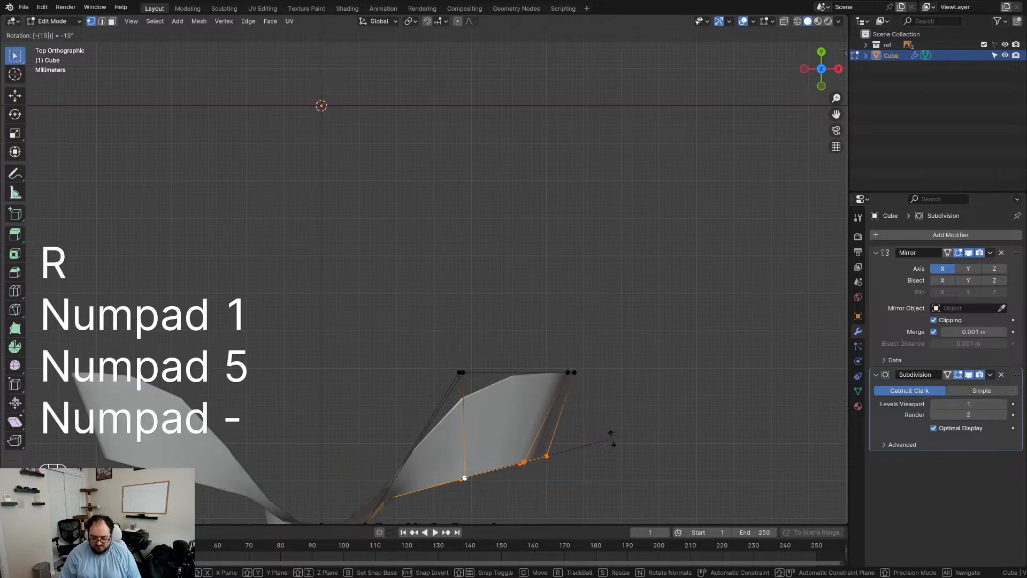
key(KP_Enter)
Step: Move the eye opening loop about 0.005 m back along Y, and pull its outer-corner vertex back toward the side reference's eye corner
key(KP_3)
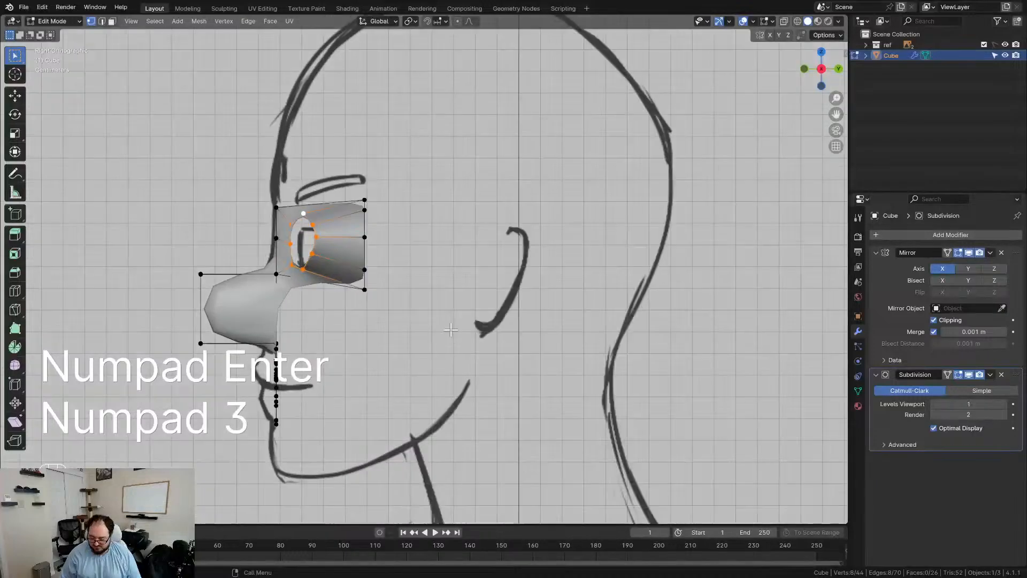
scroll(451, 329, up, 1)
shift+middle_drag(233, 306, 378, 305)
scroll(378, 306, up, 4)
key(g)
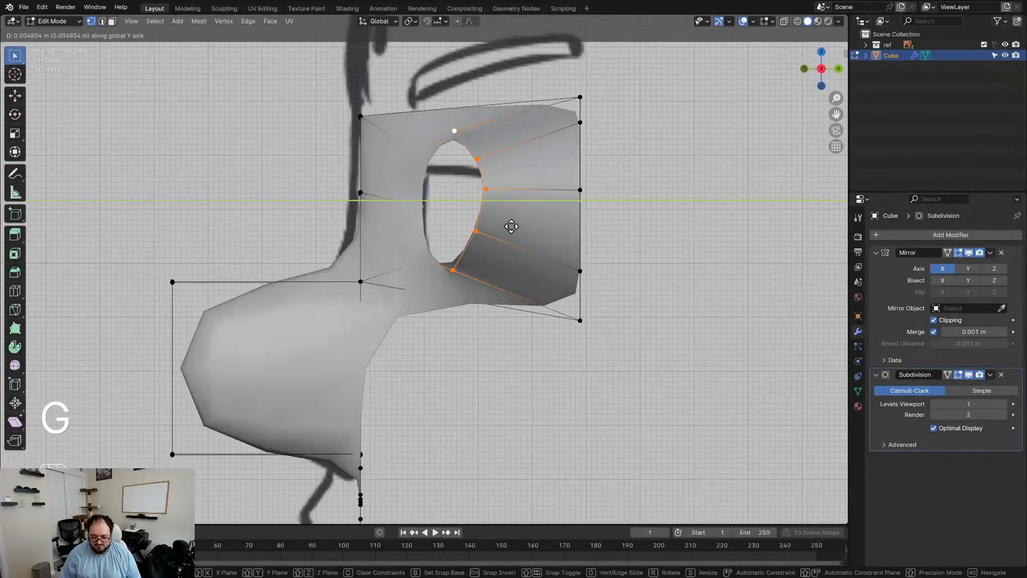
key(g)
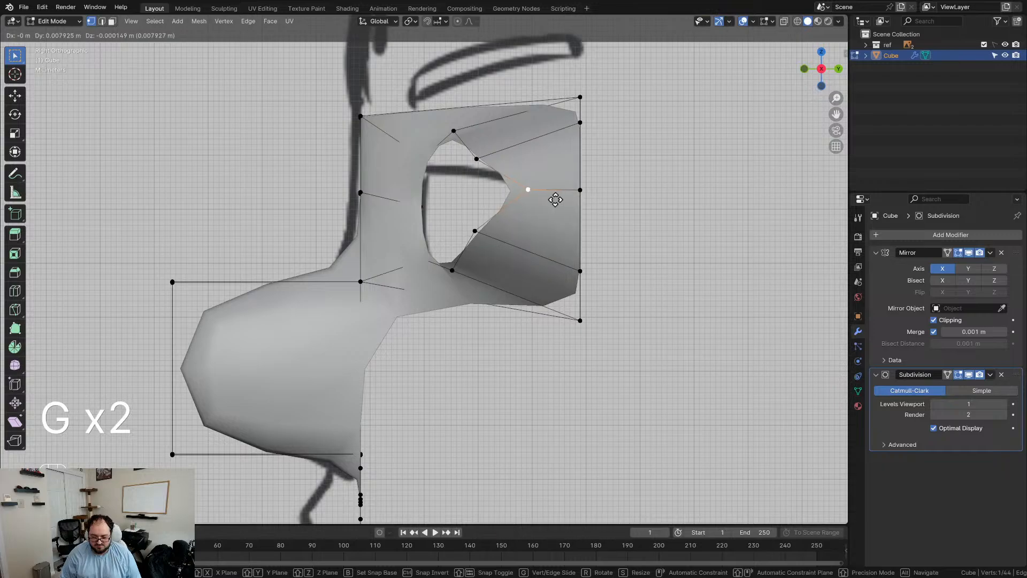
click(582, 202)
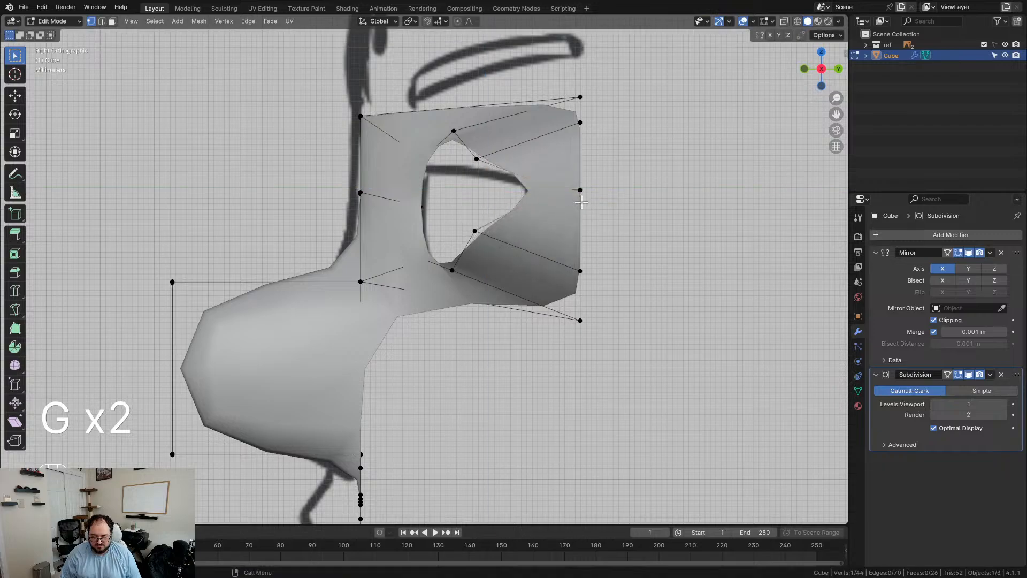
Step: Move the eye opening's upper-outer, top, lower-outer and bottom vertices back in the side view to follow the reference eye outline
key(g)
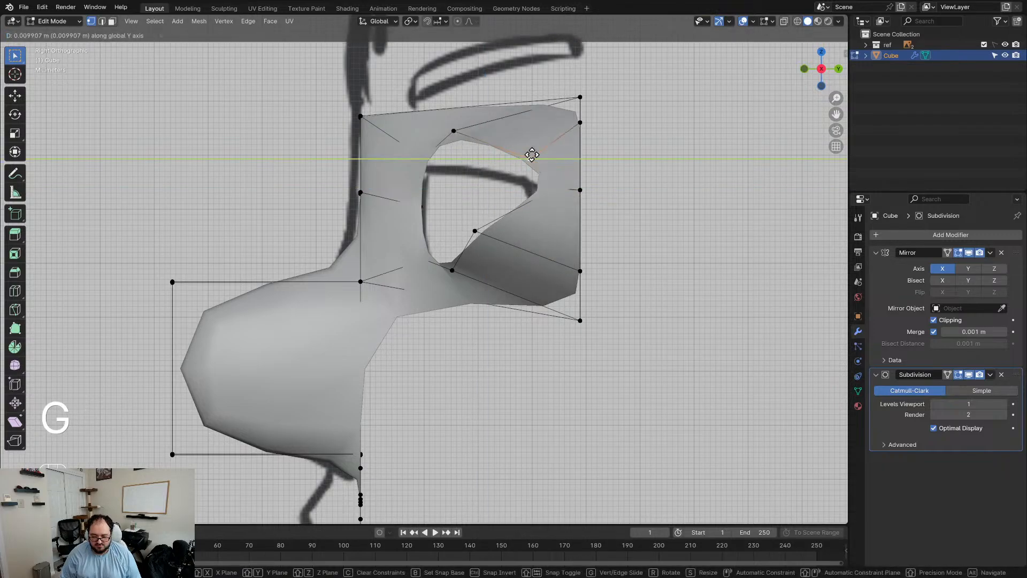
click(530, 159)
key(g)
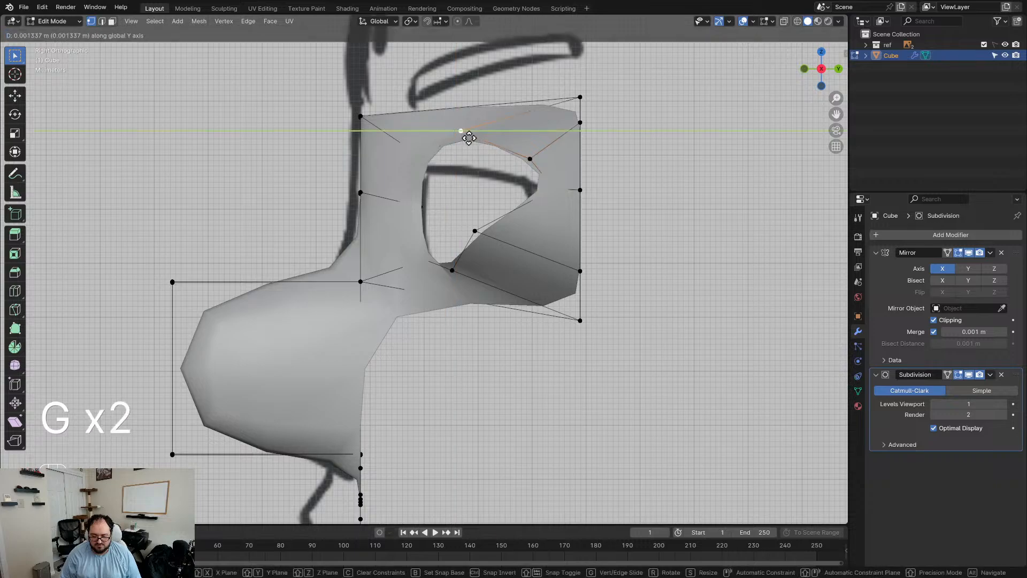
click(466, 135)
click(484, 245)
key(g)
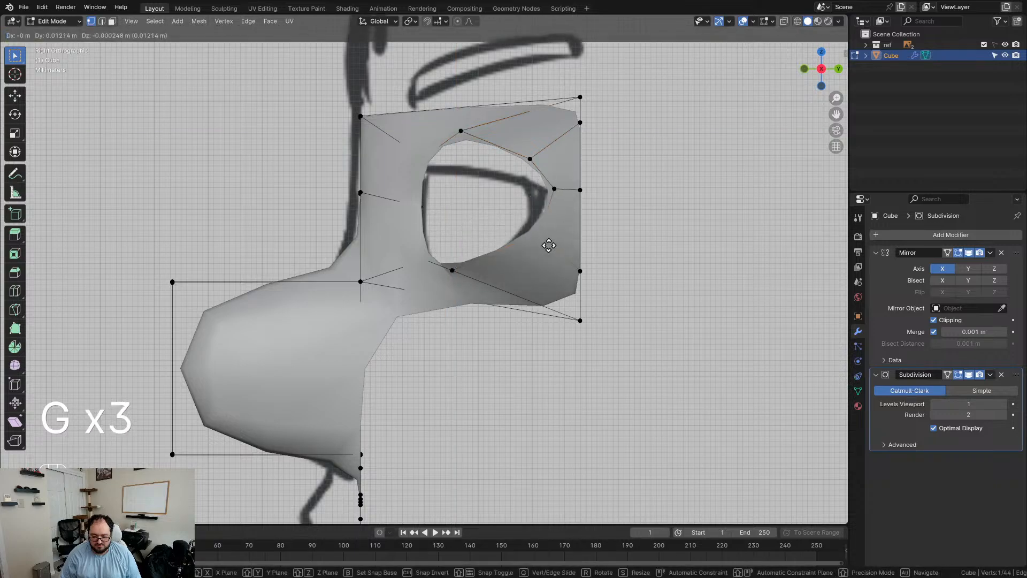
click(549, 245)
key(g)
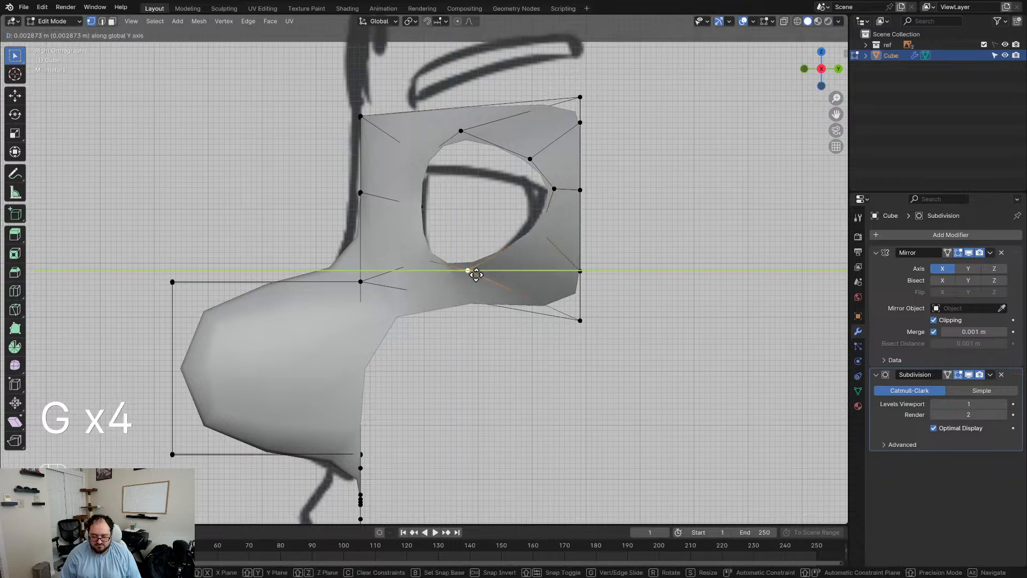
click(470, 269)
Step: Examine the eye loop's shape and curvature from the front, right side and top views
scroll(465, 270, down, 5)
middle_drag(444, 230, 541, 262)
key(KP_1)
scroll(542, 261, up, 5)
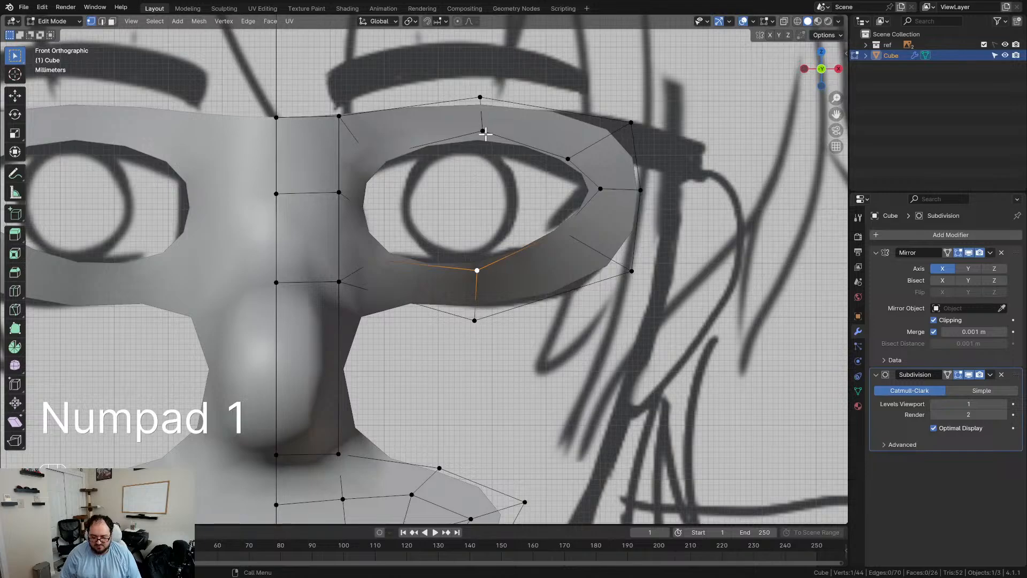
key(KP_3)
key(KP_1)
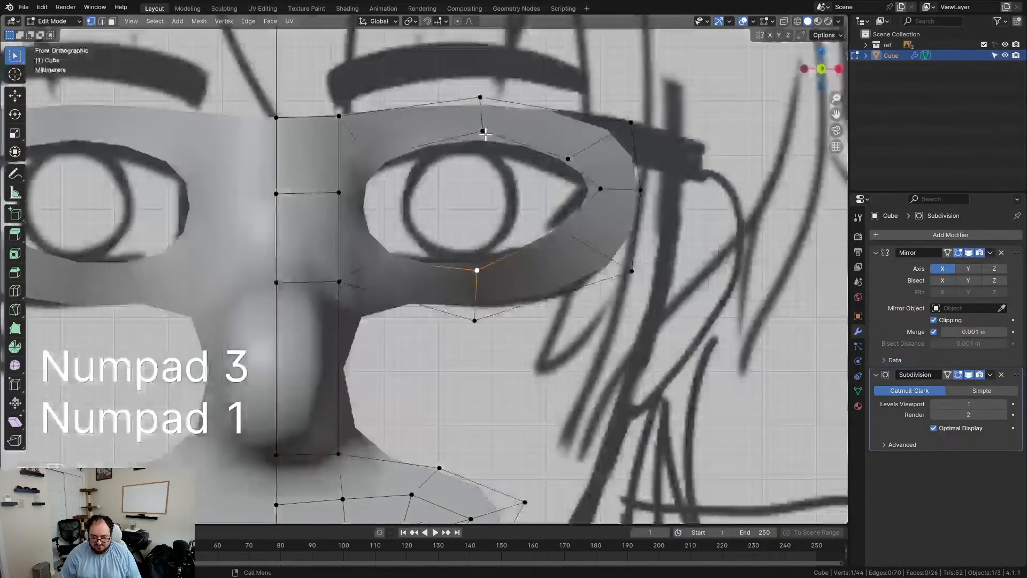
key(KP_3)
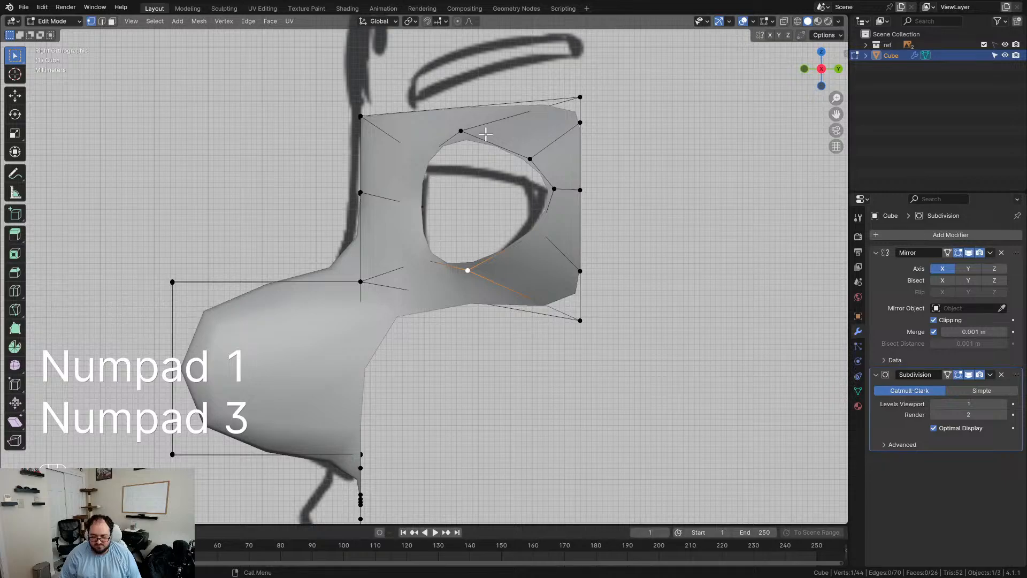
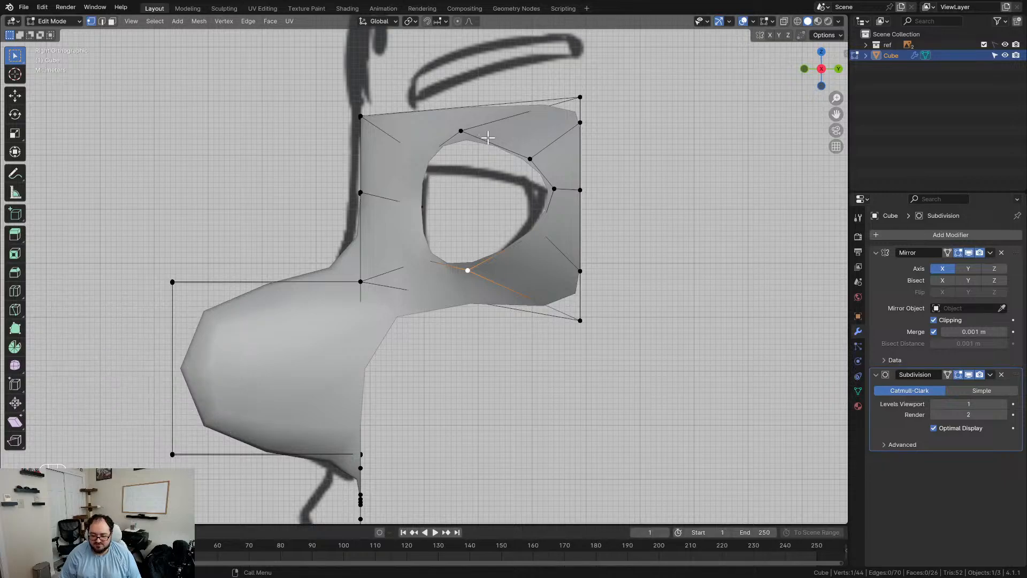
middle_drag(488, 137, 570, 233)
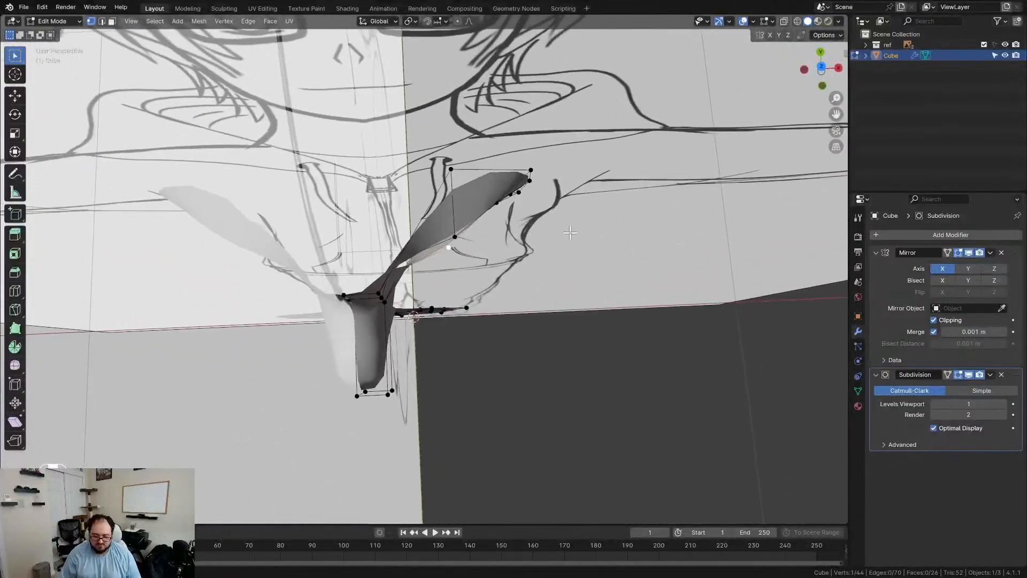
key(KP_7)
scroll(562, 227, up, 5)
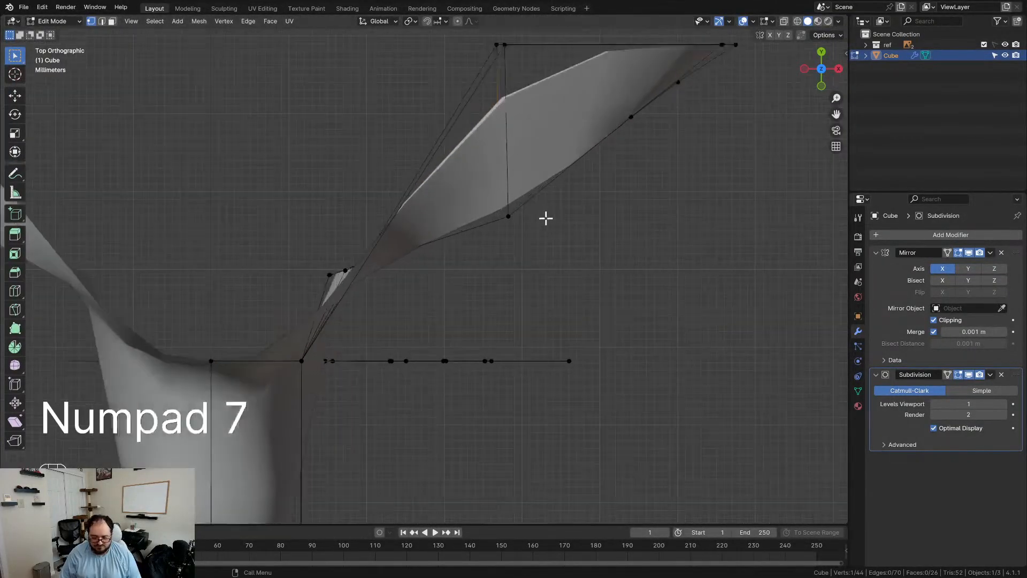
scroll(546, 220, down, 3)
scroll(508, 247, down, 4)
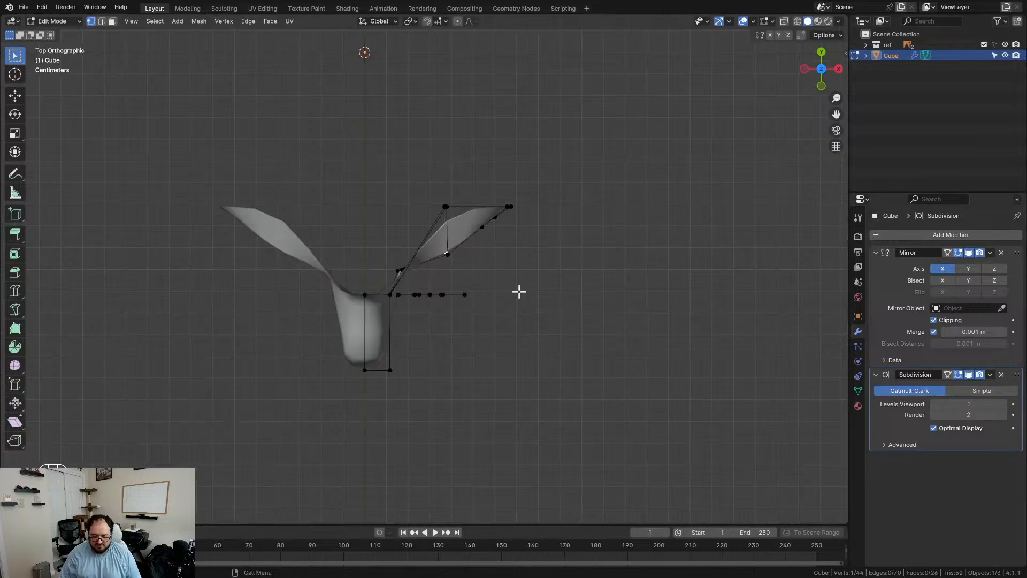
scroll(498, 264, up, 2)
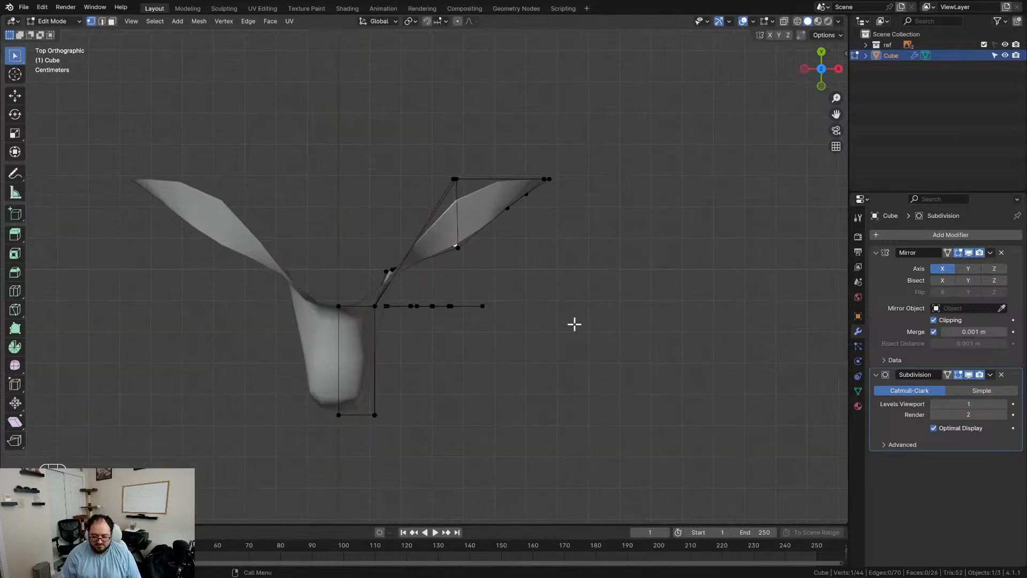
Step: Select the eye opening's three outer vertices and move them about 0.003 m forward along Y in the side view
key(KP_3)
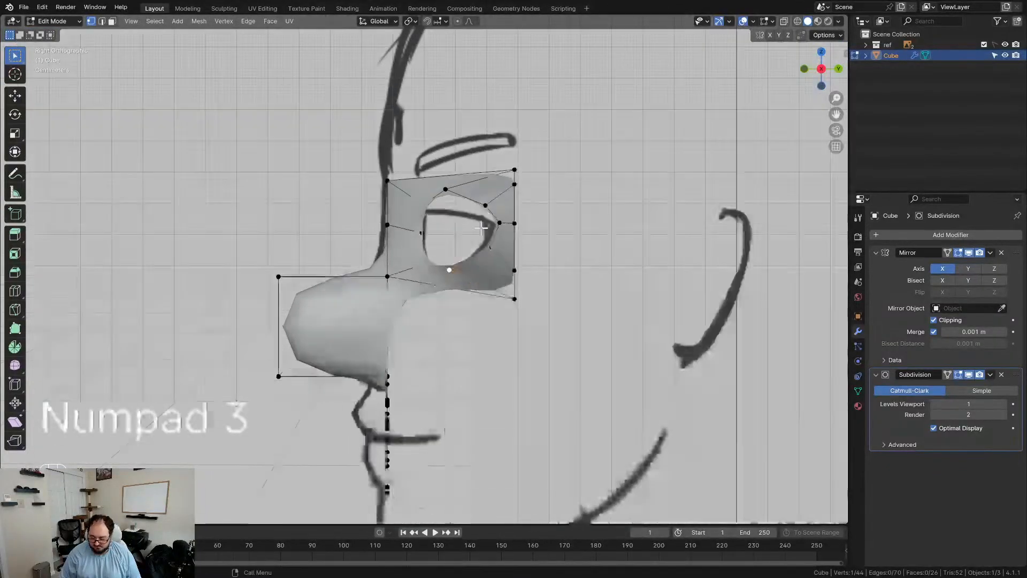
scroll(481, 228, up, 5)
shift+click(612, 154)
shift+click(577, 110)
key(g)
key(y)
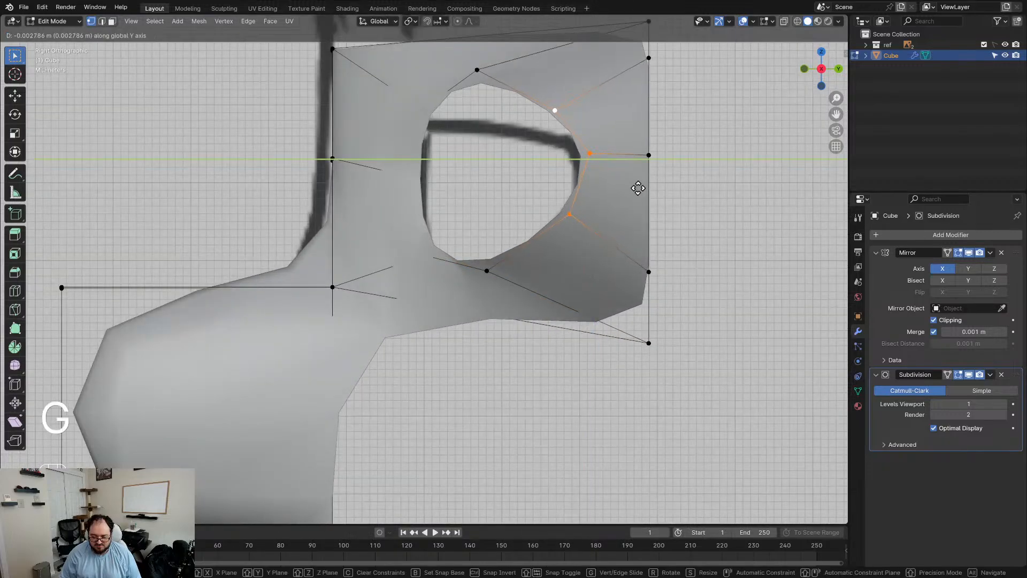
click(638, 188)
Step: Reposition the eye opening's top, upper-outer and outer-corner vertices in the front view to fit the drawn upper eyelid and corner
key(g)
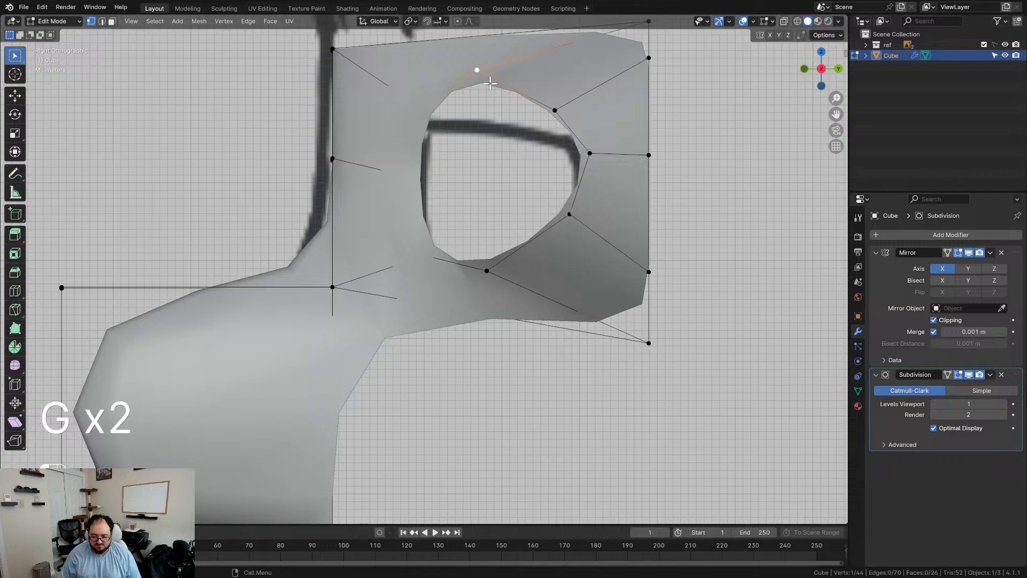
key(KP_1)
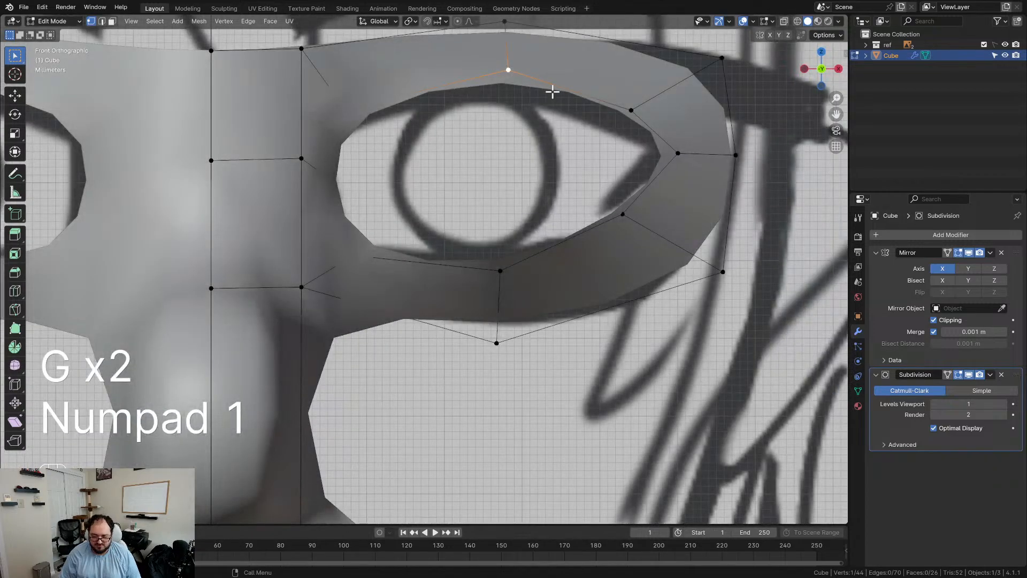
key(g)
click(552, 111)
key(g)
click(625, 131)
click(677, 156)
key(g)
click(662, 164)
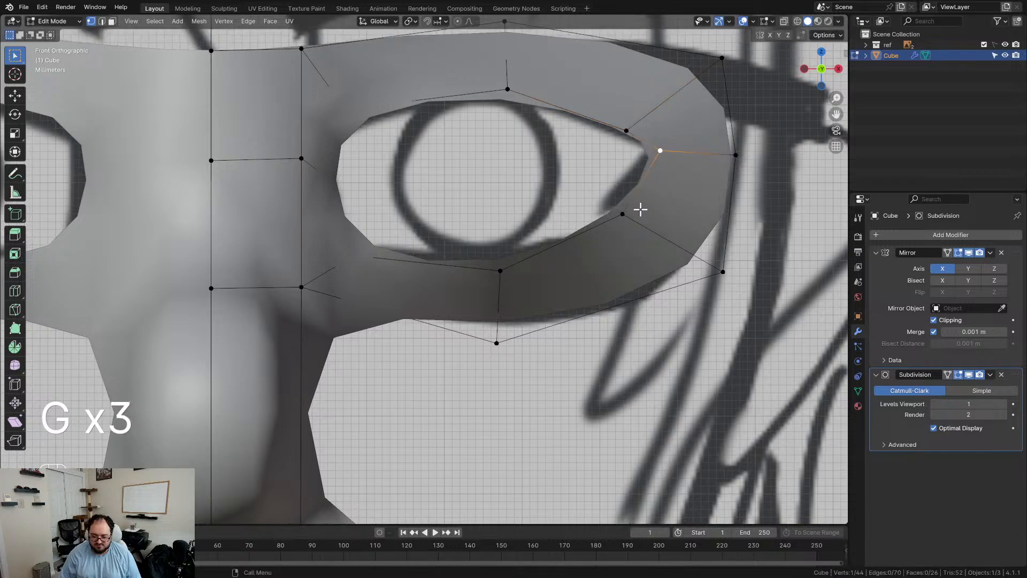
Step: Nudge the eye opening's lower-outer and bottom vertices in the front view to fit the drawn lower eyelid
key(g)
click(611, 216)
click(499, 271)
key(g)
click(500, 268)
scroll(482, 218, down, 6)
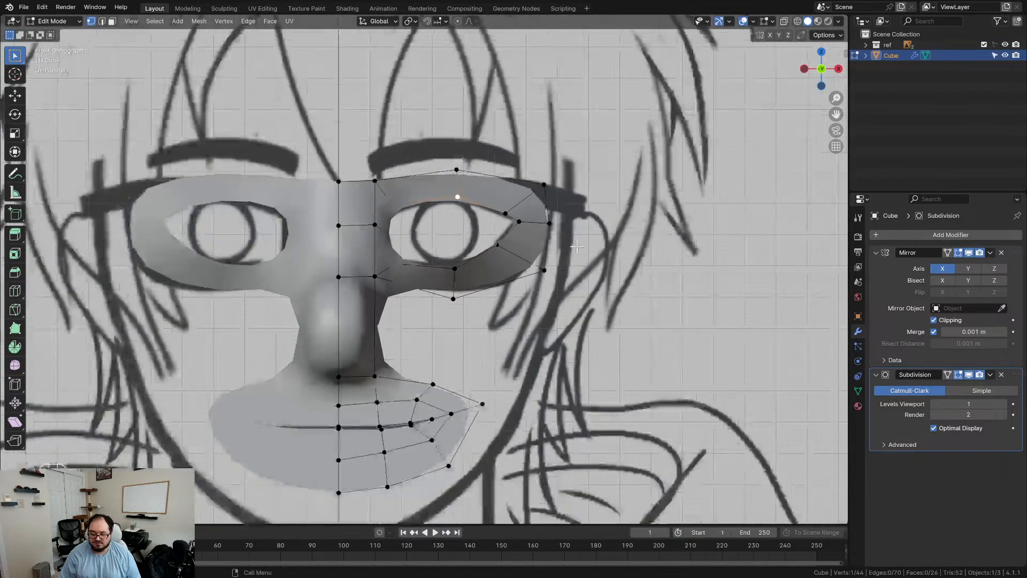
Step: Pull the top vertex of the eye loop's outer rim forward in the side view, toward the front of the brow
middle_drag(532, 228, 515, 179)
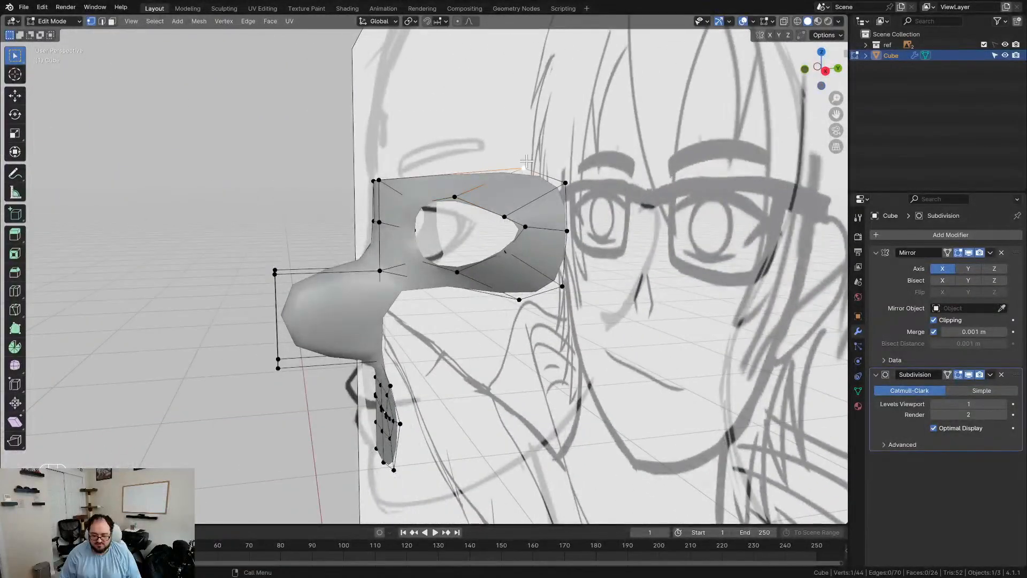
key(KP_3)
key(g)
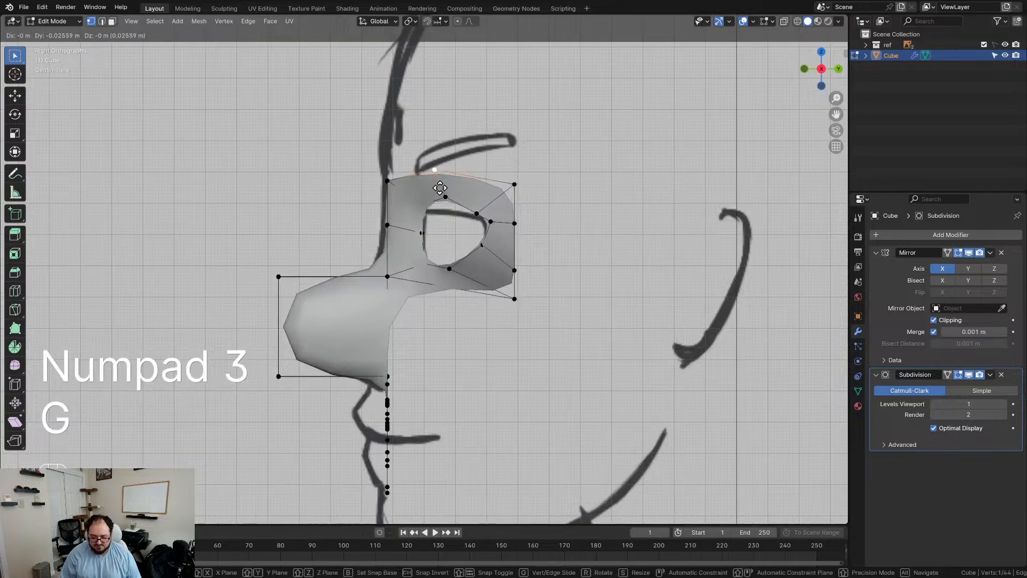
click(451, 188)
Step: Move the outer rim's top vertex further forward along Y in the top view to round the brow's curve
middle_drag(451, 188, 559, 316)
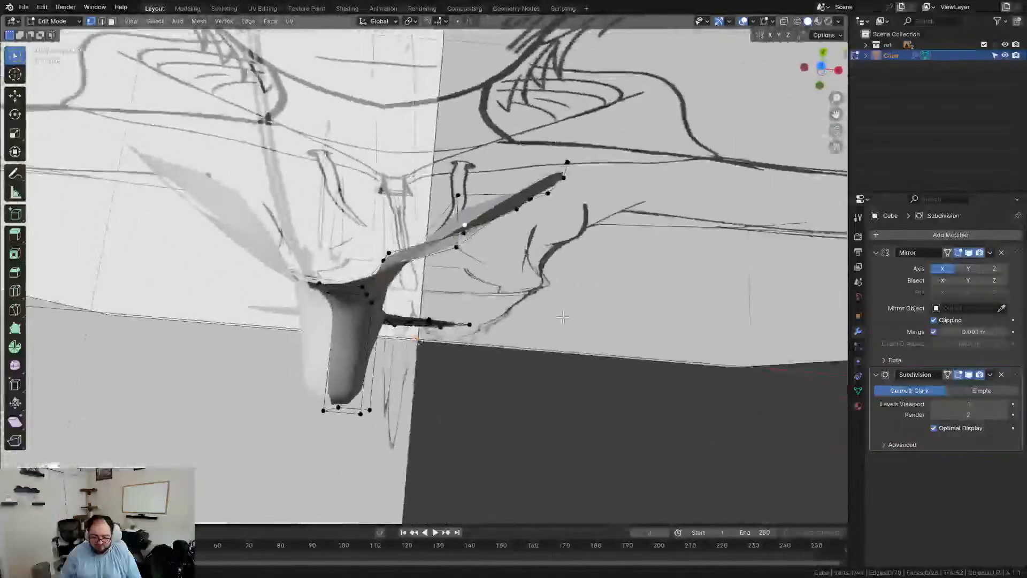
key(KP_7)
key(g)
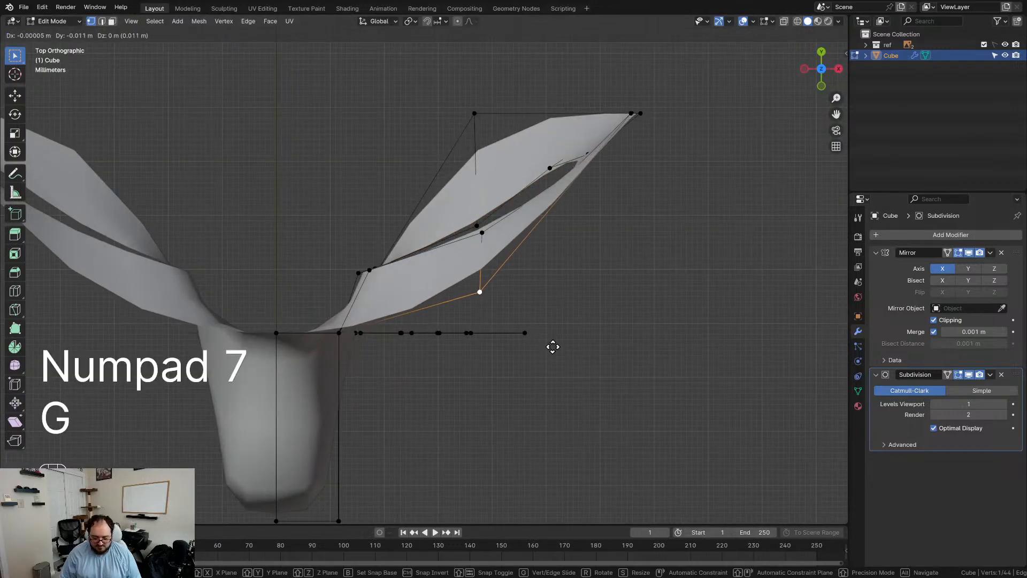
key(y)
click(555, 366)
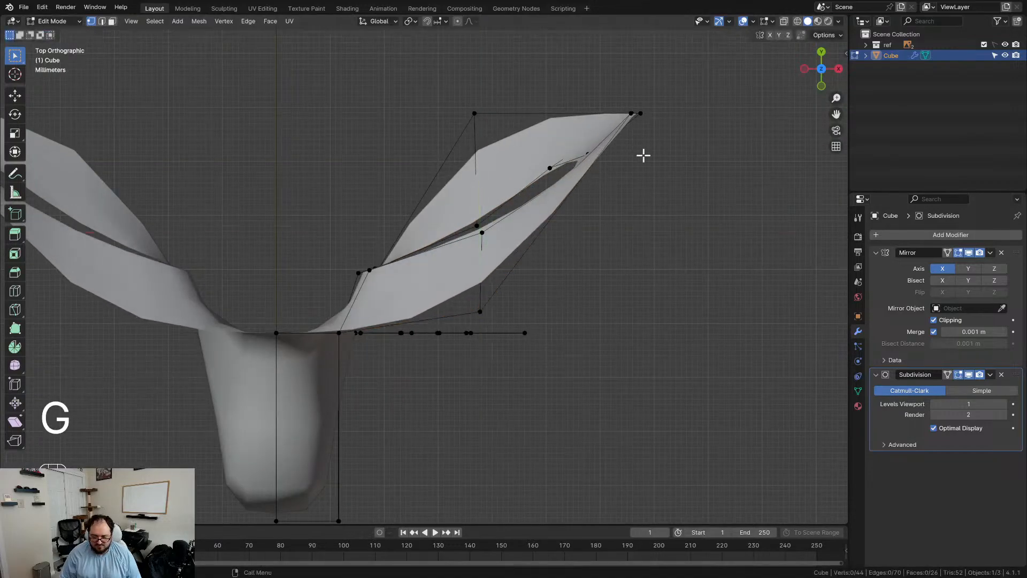
Step: Try to shift the nose bridge's middle vertices in the side view, and undo the move
scroll(587, 314, down, 3)
middle_drag(587, 314, 444, 199)
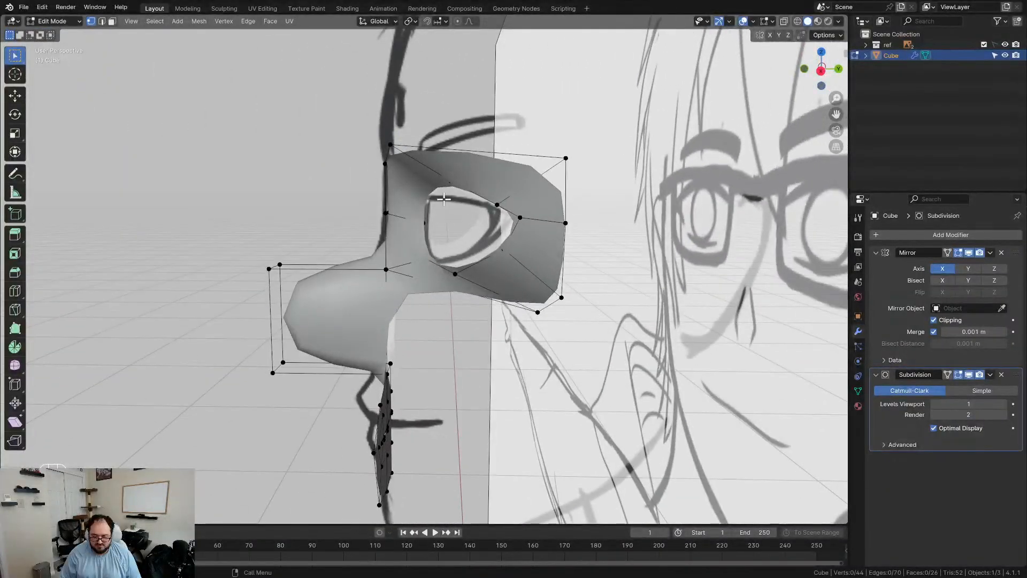
key(KP_3)
scroll(340, 197, up, 2)
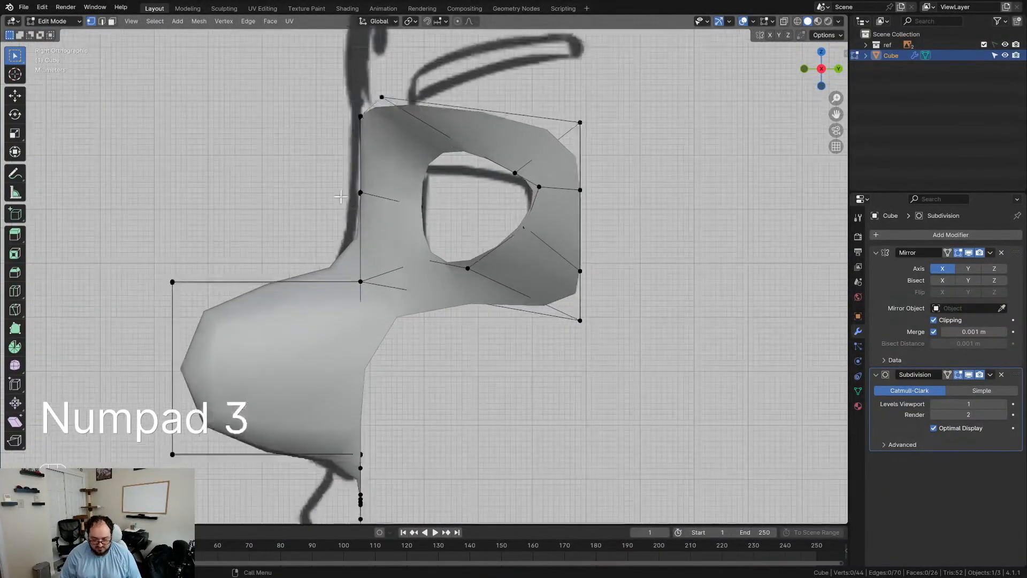
key(g)
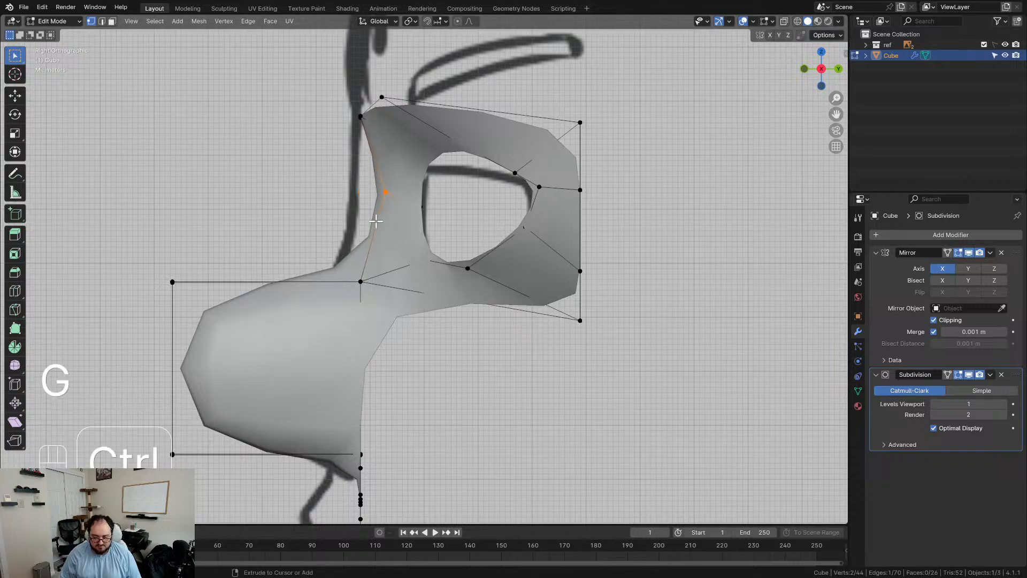
key(ctrl+z)
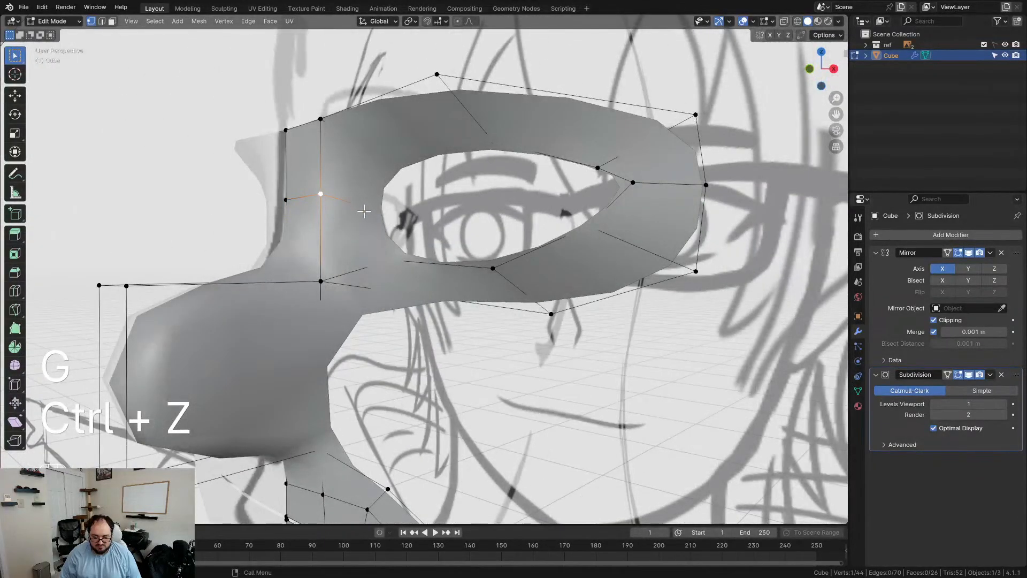
Step: Move the nose bridge's middle centreline vertex about 0.004 m forward along Y in the side view
key(KP_3)
scroll(370, 214, up, 1)
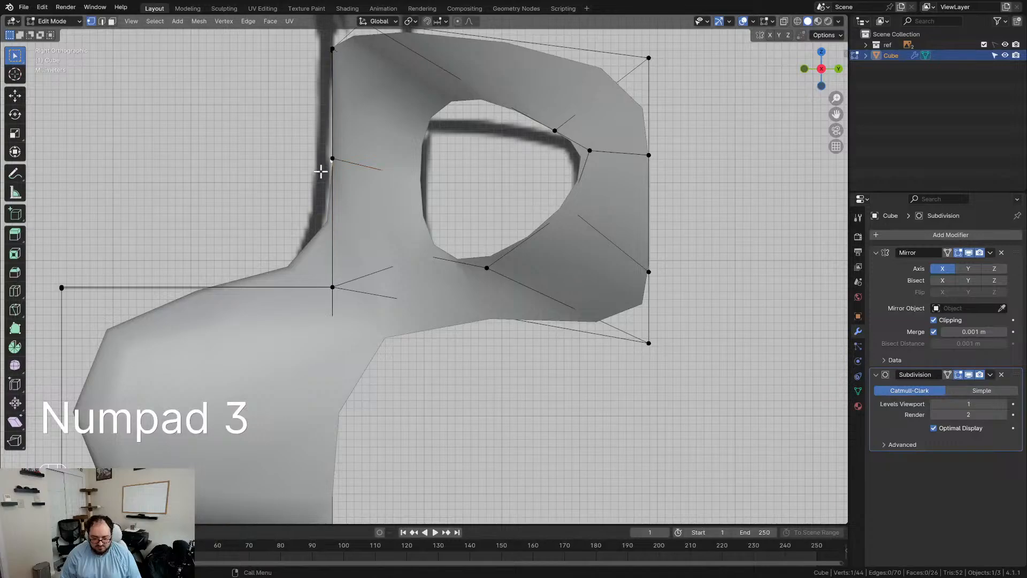
key(g)
key(y)
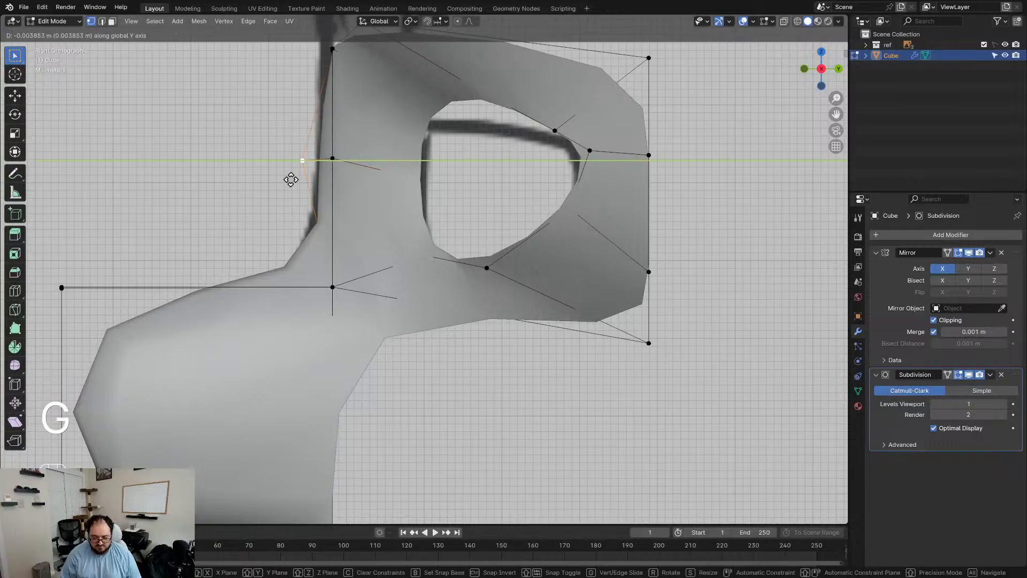
click(291, 171)
Step: Move the nose bridge's top centreline vertex forward along Y in the side view to follow the drawn profile
middle_drag(298, 208, 267, 101)
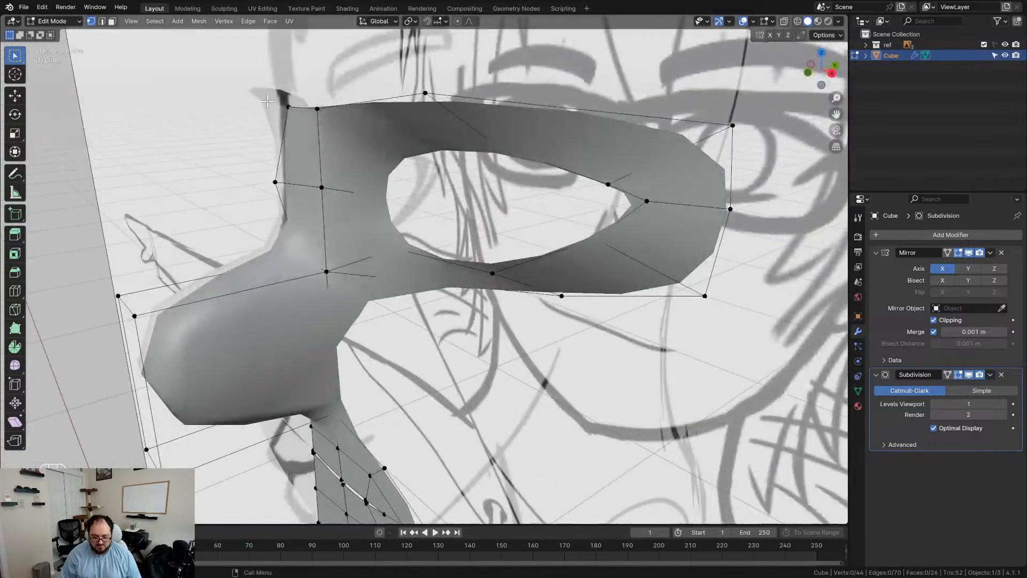
key(KP_3)
key(g)
key(y)
click(278, 125)
Step: Add two centred loop cuts to the nose block, one across its mid-height and one at its mid-depth
shift+middle_drag(428, 363, 400, 248)
scroll(438, 268, down, 2)
scroll(412, 222, up, 2)
middle_drag(408, 202, 466, 257)
scroll(378, 252, down, 2)
shift+middle_drag(376, 255, 385, 173)
middle_drag(387, 316, 349, 322)
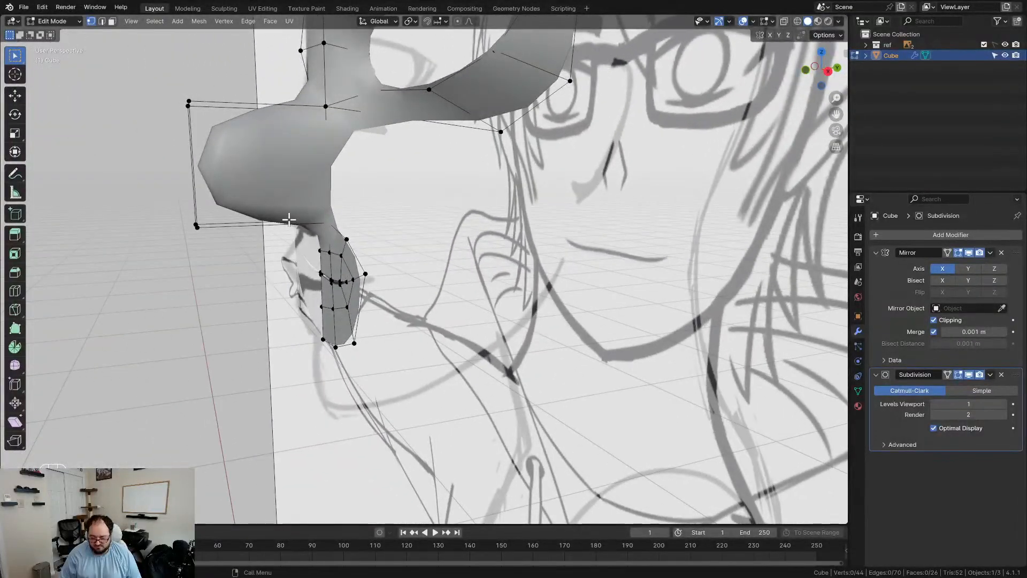
key(KP_3)
shift+middle_drag(289, 218, 237, 244)
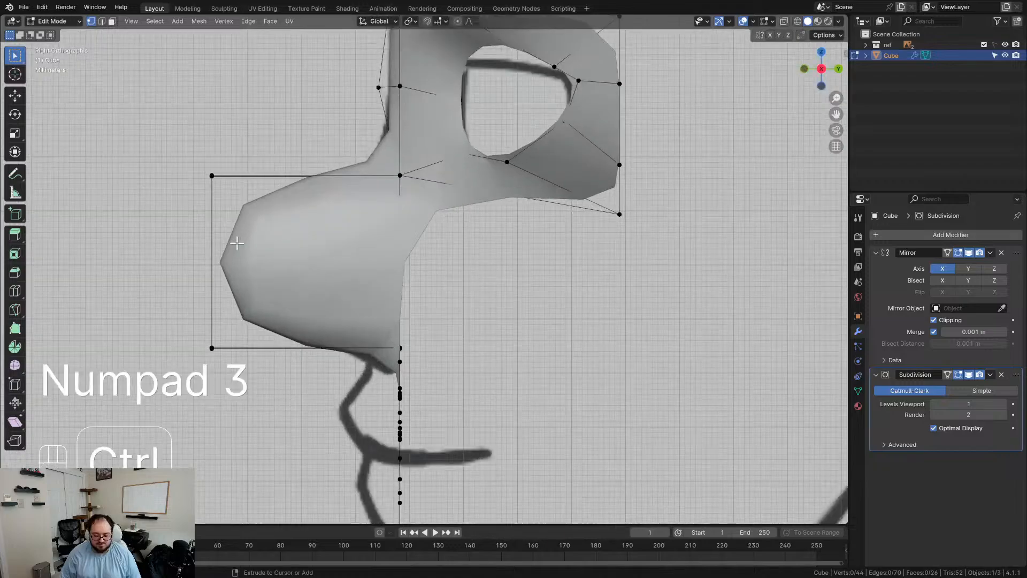
key(ctrl+r)
click(248, 245)
right_click(247, 246)
key(ctrl+r)
click(281, 186)
right_click(280, 186)
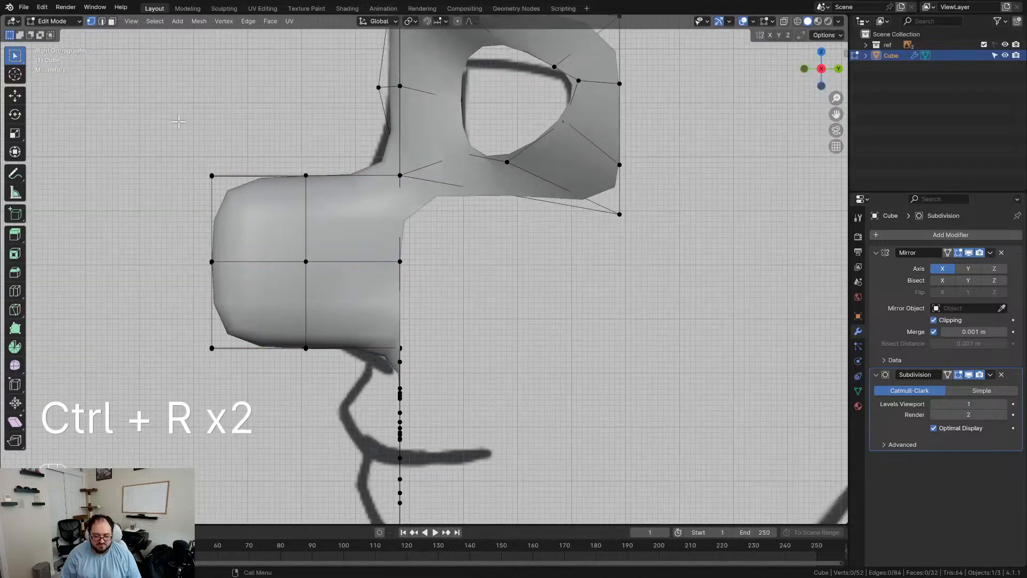
Step: Display the mesh as wireframe and reposition the nose's upper front, upper middle and root vertices toward the drawn side profile
key(z)
drag(173, 122, 269, 223)
key(g)
click(309, 280)
click(306, 176)
key(g)
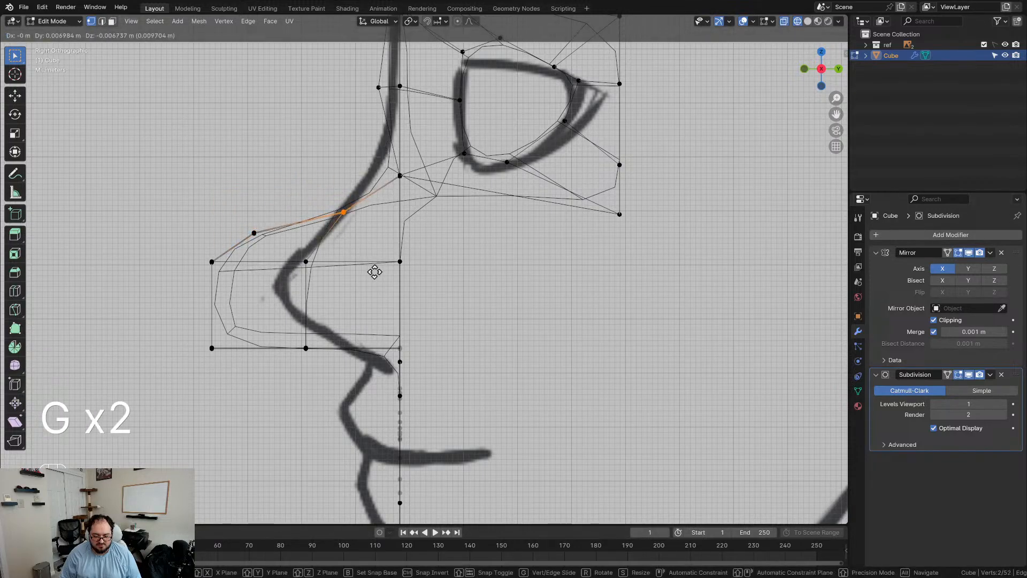
click(374, 271)
key(g)
click(428, 220)
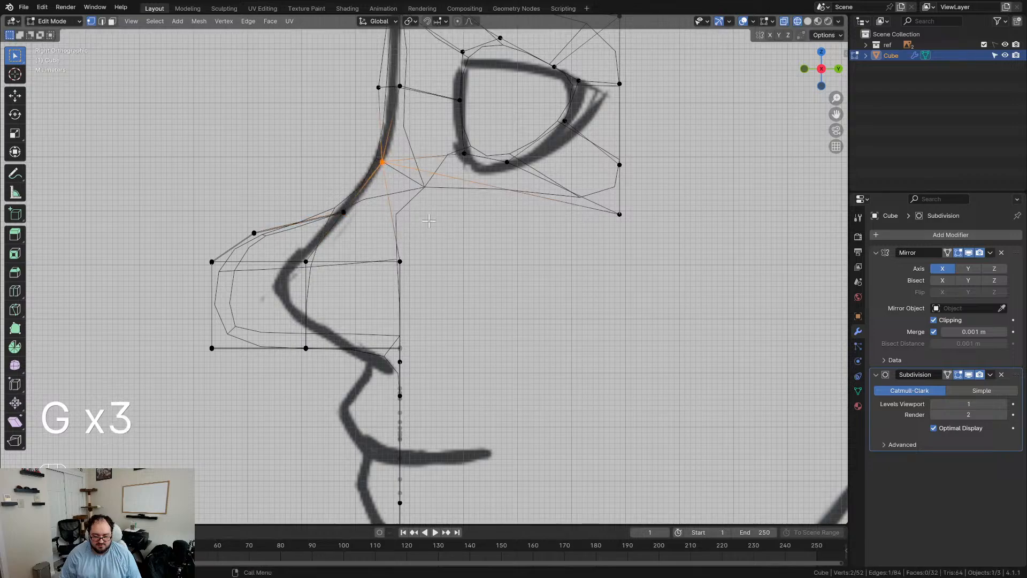
Step: Move the nose side's middle vertex back, and fit the nose tip and upper front vertices to the drawn profile
key(g)
click(374, 294)
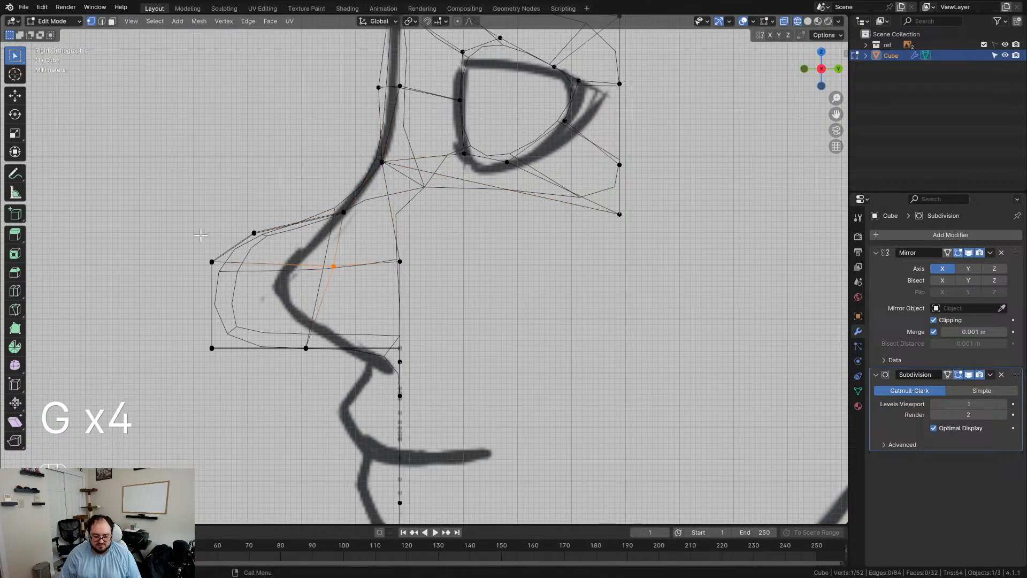
drag(239, 289, 241, 289)
key(g)
click(307, 296)
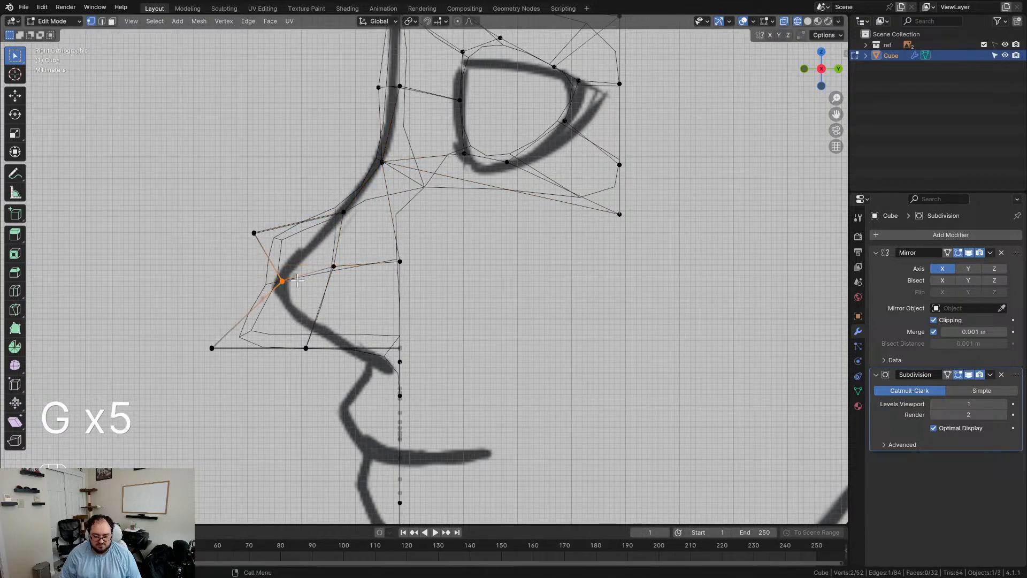
drag(334, 266, 334, 267)
key(g)
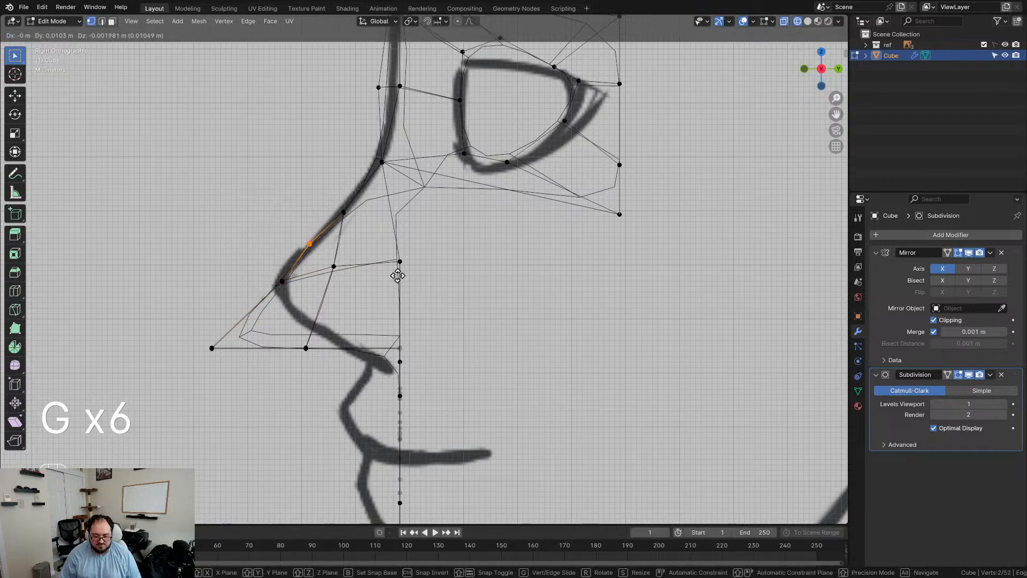
click(394, 275)
Step: Move the nose's lower middle and lower front vertices onto the drawn underside of the nose
key(g)
mouse_move(181, 325)
mouse_down()
mouse_move(321, 380)
mouse_move(293, 379)
mouse_up()
click(360, 349)
key(g)
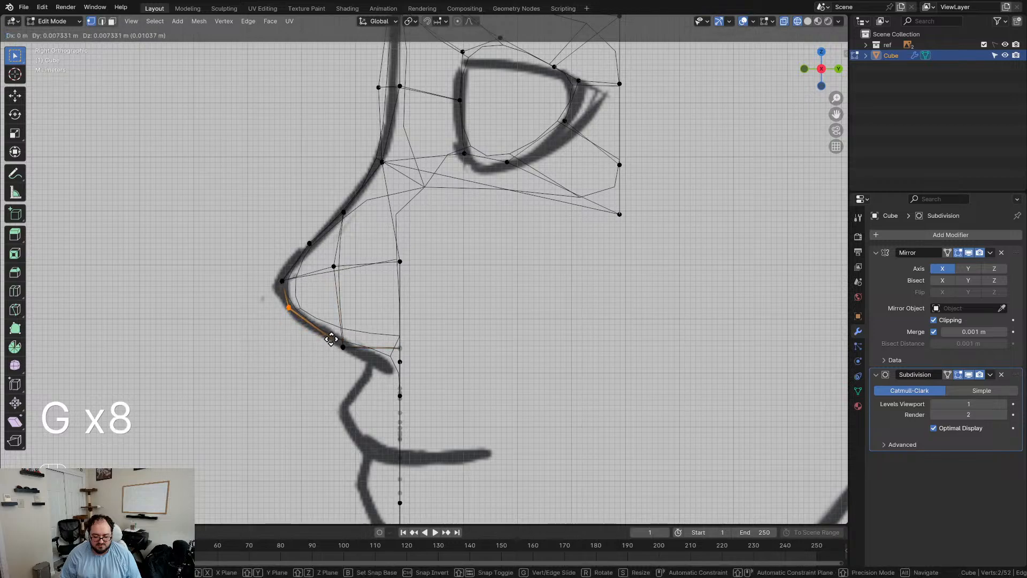
click(333, 338)
Step: Pull the nose tip vertices about 0.004 m forward and nudge the vertices below the tip outward from the profile line
drag(288, 303, 289, 299)
key(g)
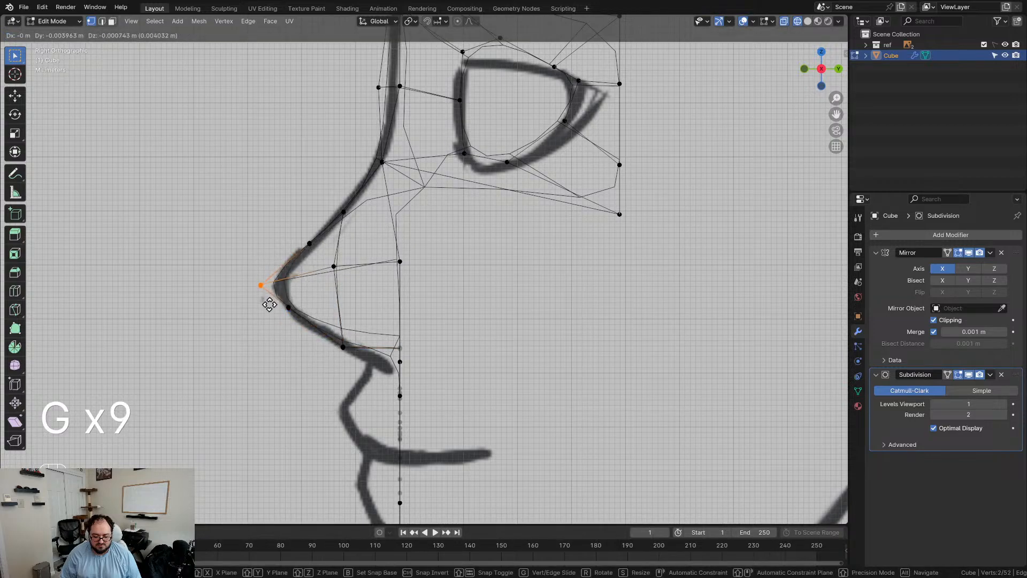
click(267, 304)
key(g)
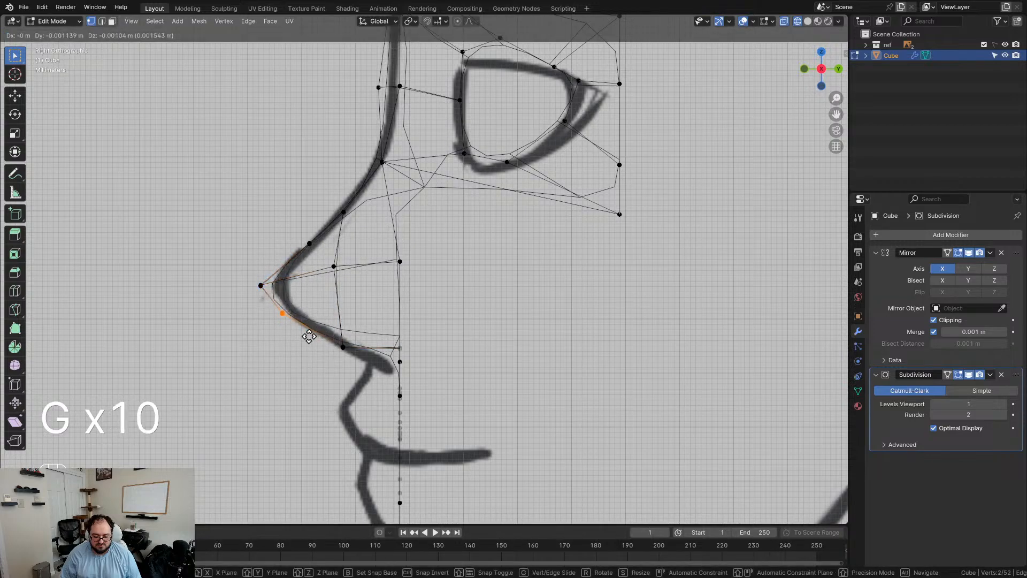
click(310, 332)
Step: Nudge the two upper vertex pairs along the nose ridge in the side view to refine their fit to the profile
key(g)
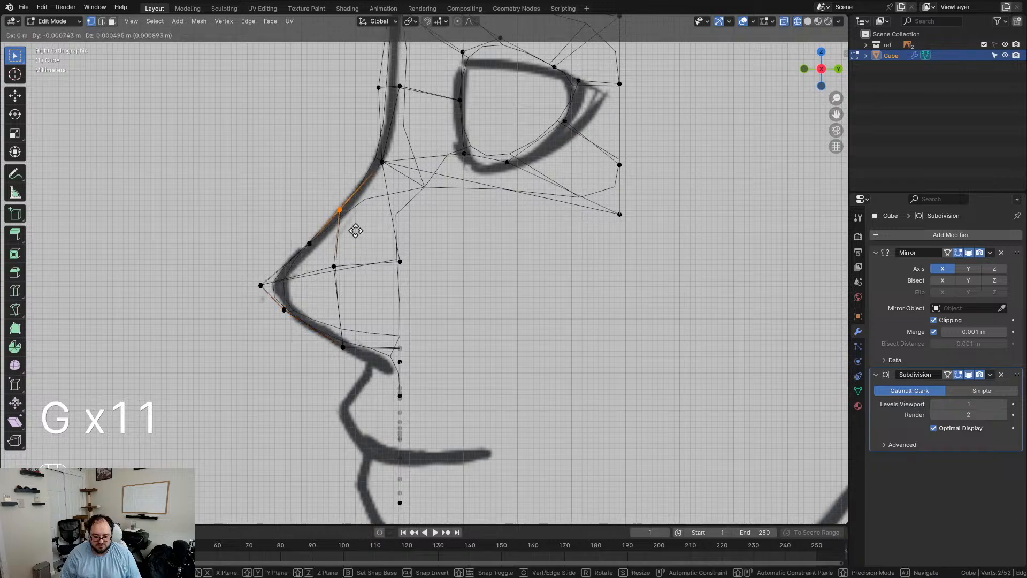
click(353, 230)
key(g)
click(320, 260)
Step: Select the four off-centre vertices at the front of the nose and move them about 0.003 m back in the side view
middle_drag(320, 260, 408, 266)
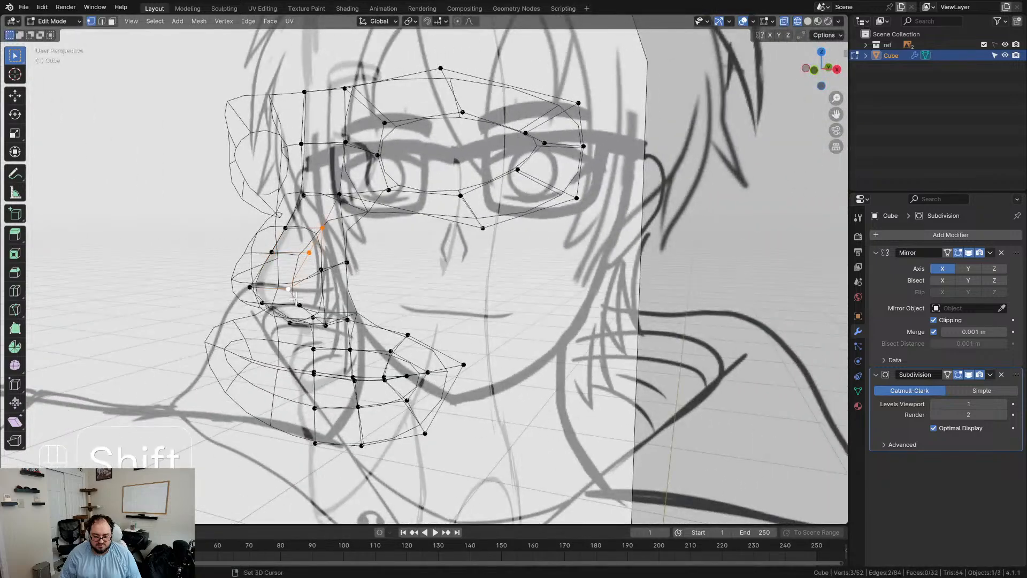
middle_drag(324, 306, 238, 292)
key(KP_3)
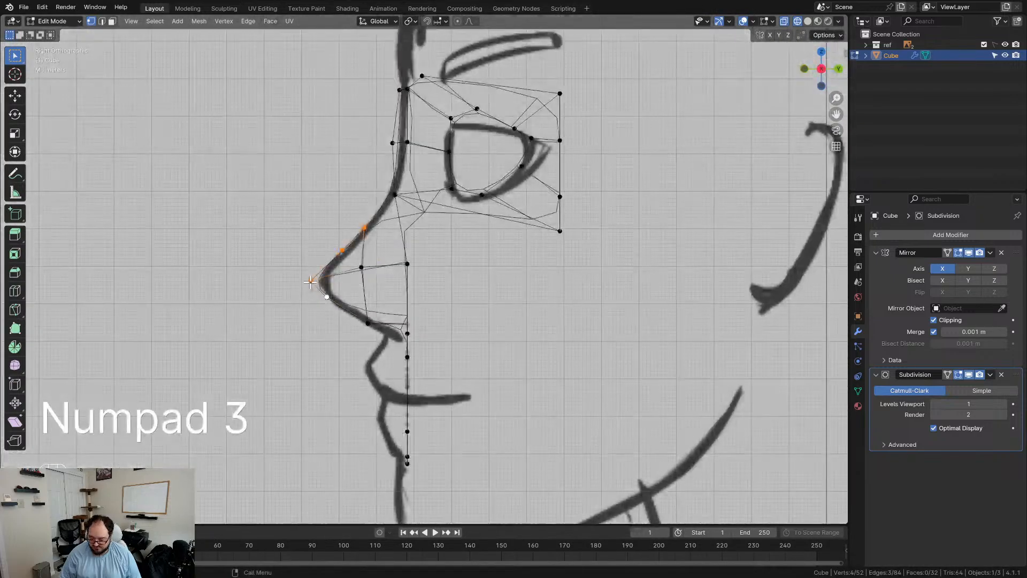
scroll(317, 286, up, 4)
key(s)
key(g)
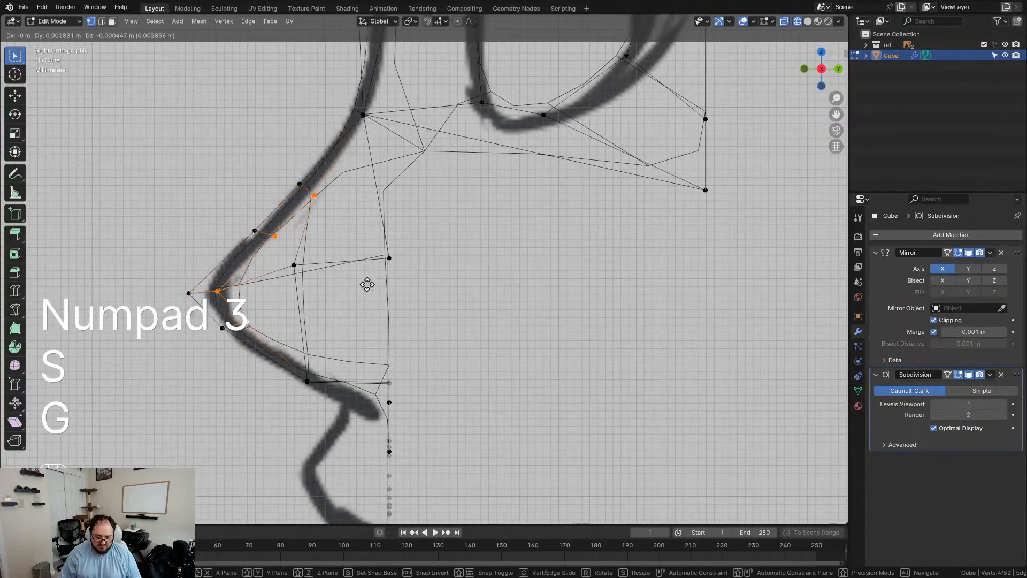
click(371, 284)
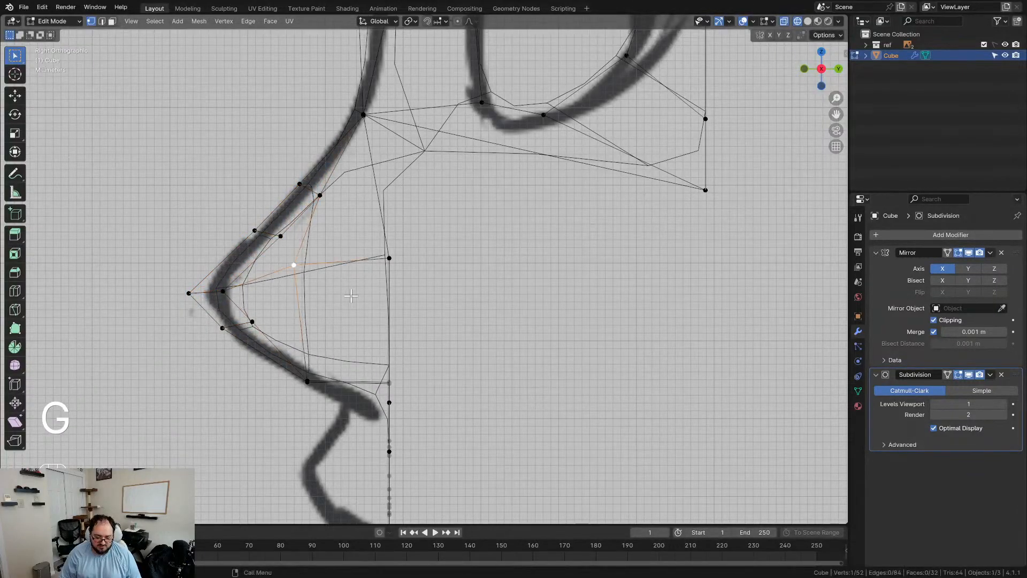
Step: Adjust the nose's off-centre side vertices, moving them inward along X to narrow the nose
middle_drag(352, 295, 269, 279)
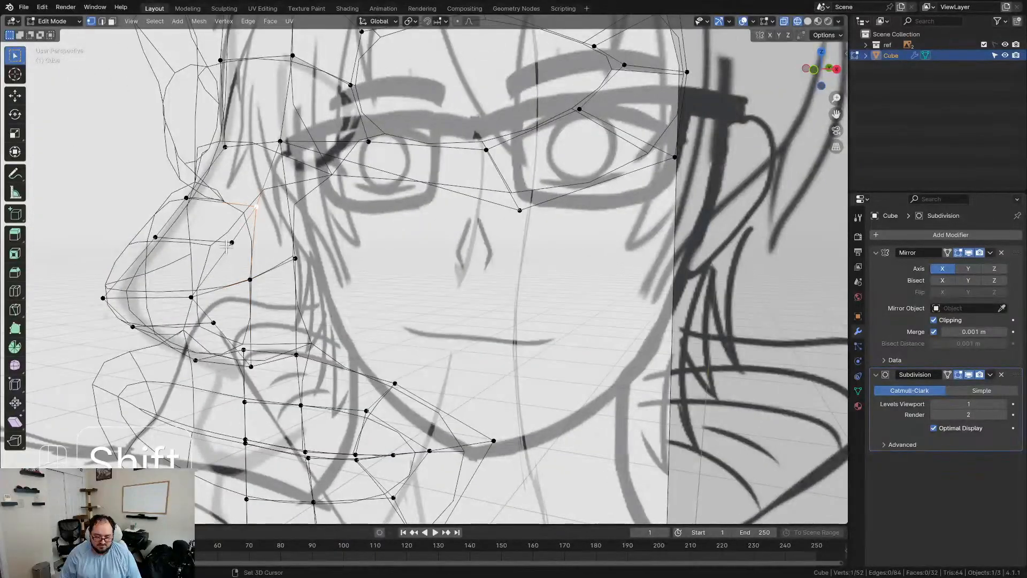
mouse_move(287, 338)
middle_down()
mouse_move(303, 296)
mouse_move(243, 273)
mouse_move(254, 242)
mouse_move(266, 309)
mouse_move(228, 320)
mouse_move(278, 324)
mouse_move(278, 338)
middle_up()
click(261, 338)
key(g)
key(x)
click(255, 256)
Step: Move the off-centre vertices at the nose root and mid-bridge inward along X to narrow the bridge
click(273, 148)
scroll(290, 215, down, 3)
middle_drag(291, 215, 359, 223)
key(g)
key(x)
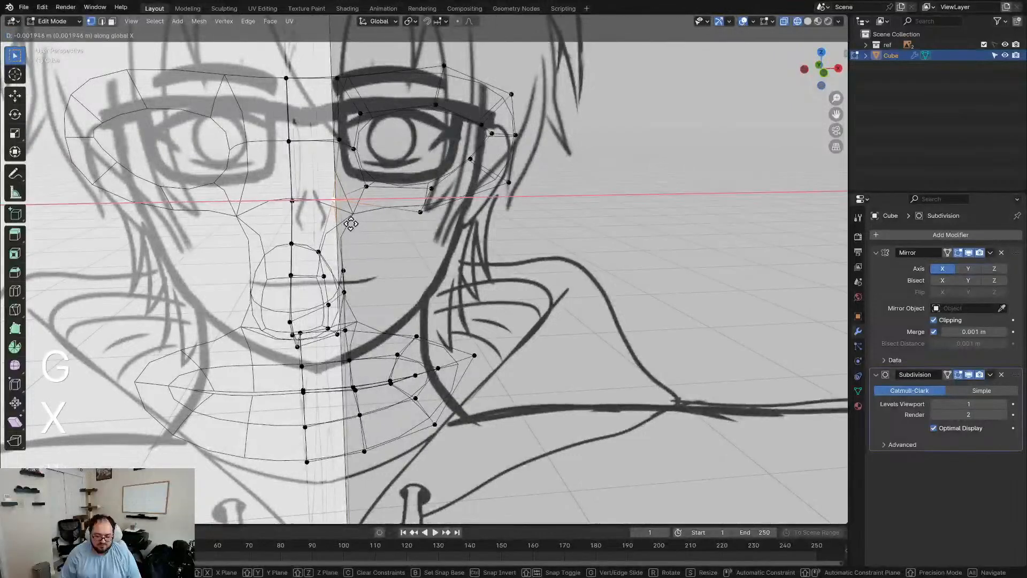
click(339, 223)
click(339, 139)
key(g)
key(x)
click(369, 161)
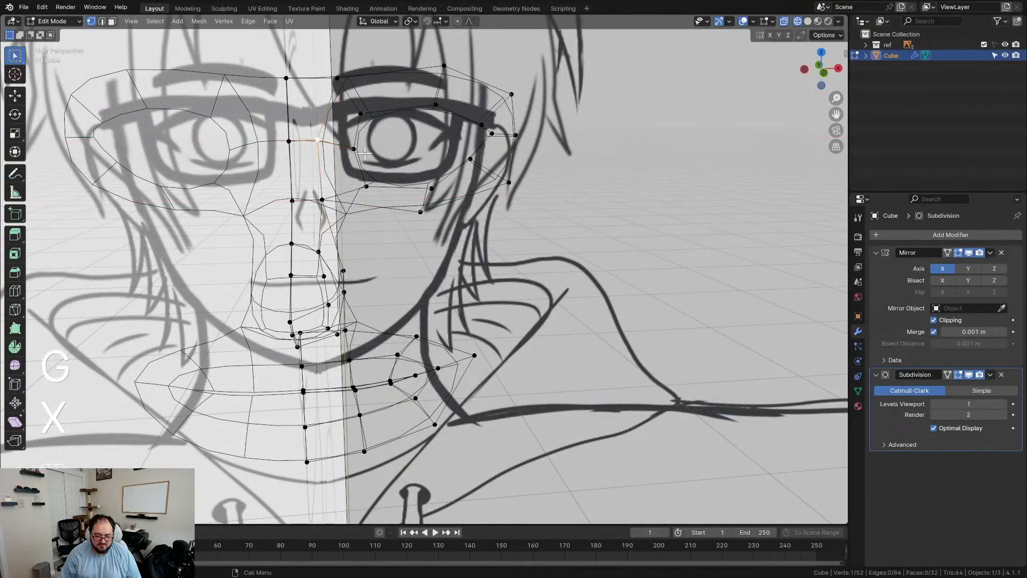
Step: Restore solid shading and pull the nose tip's centre vertex forward in the side view to reach the drawn profile
middle_drag(485, 229, 422, 221)
scroll(496, 239, down, 2)
shift+middle_drag(536, 253, 447, 236)
scroll(533, 232, up, 2)
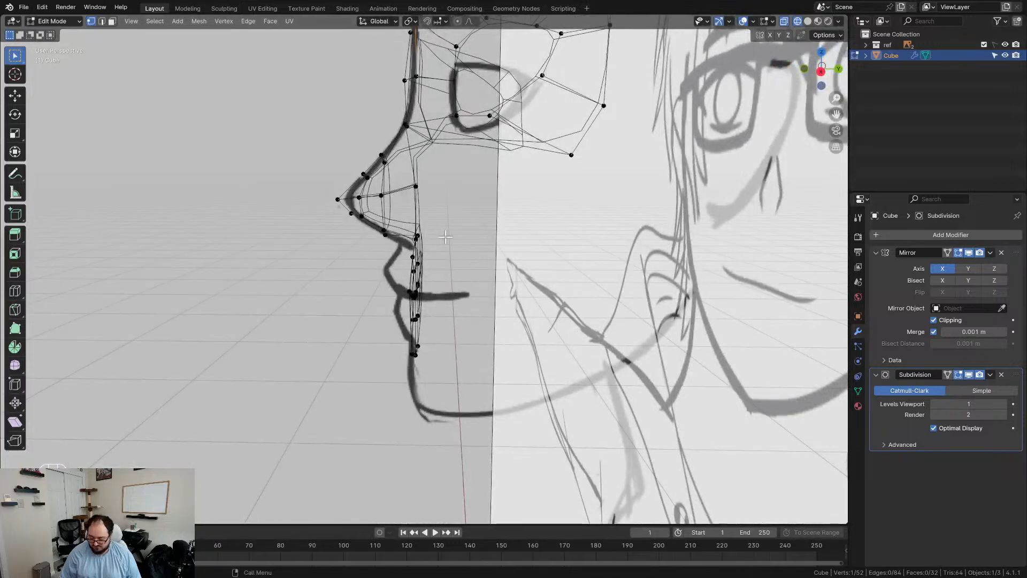
key(KP_3)
scroll(350, 113, up, 5)
shift+middle_drag(350, 113, 345, 246)
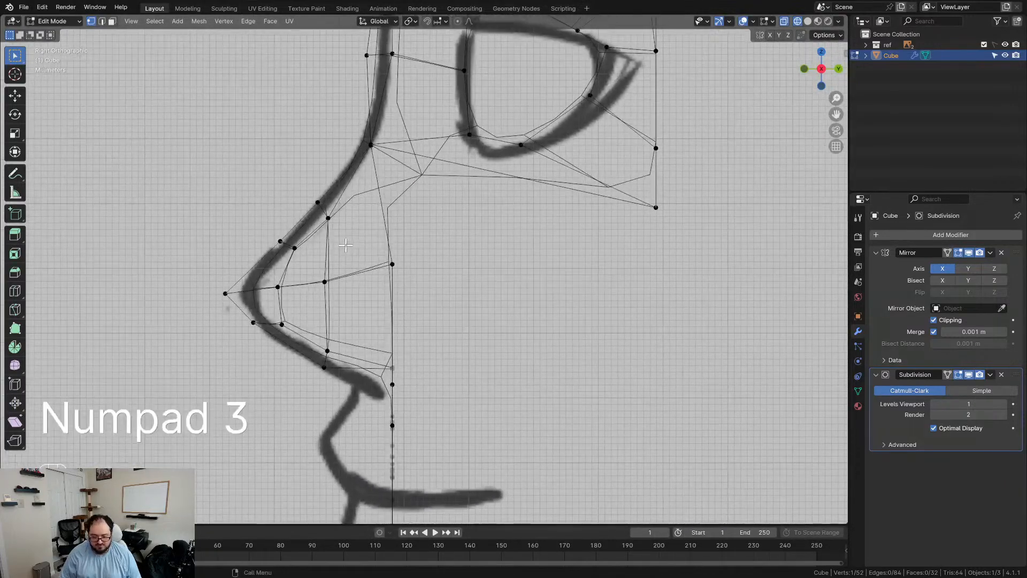
key(z)
scroll(267, 262, up, 1)
scroll(76, 251, up, 1)
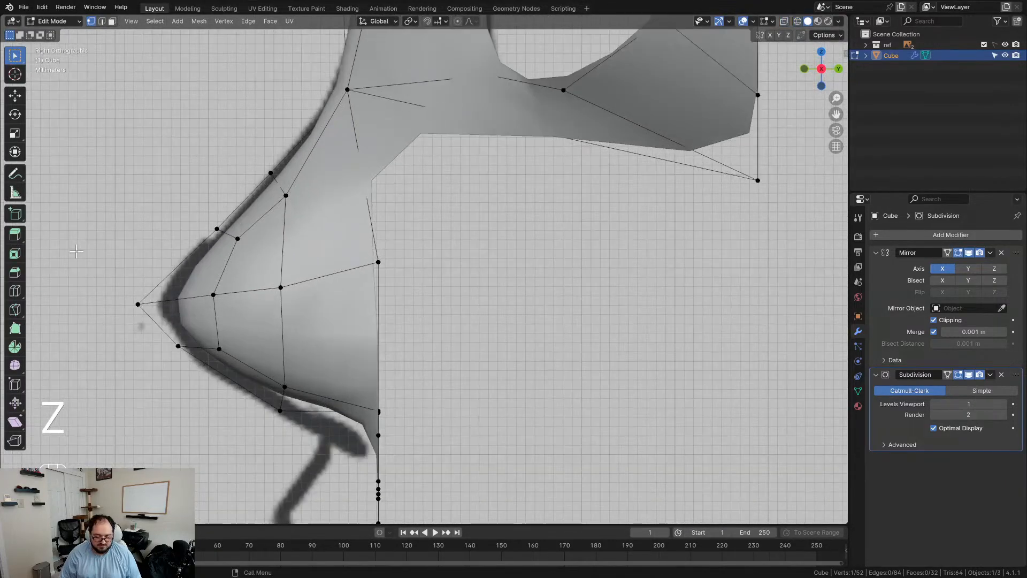
drag(159, 341, 160, 341)
key(g)
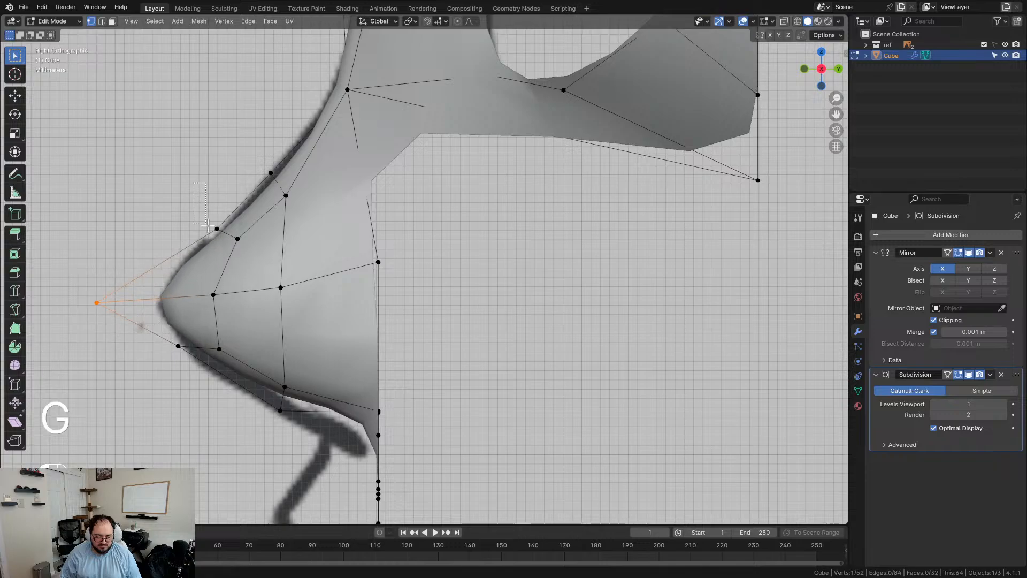
Step: Move the two centre ridge vertices above the nose tip outward in the side view to follow the drawn nose profile
drag(228, 243, 230, 244)
key(g)
click(219, 233)
drag(243, 154, 273, 184)
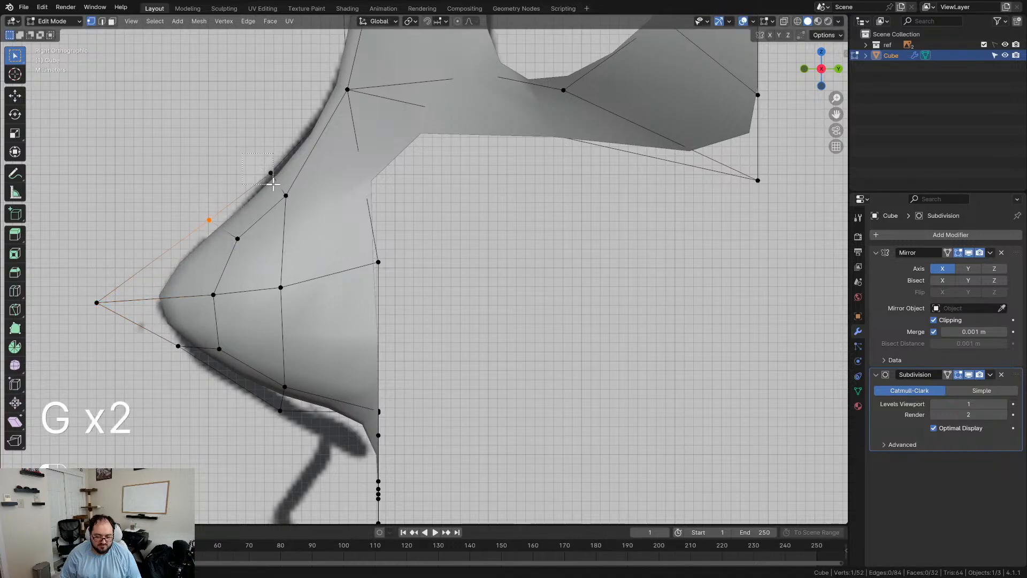
key(g)
click(272, 181)
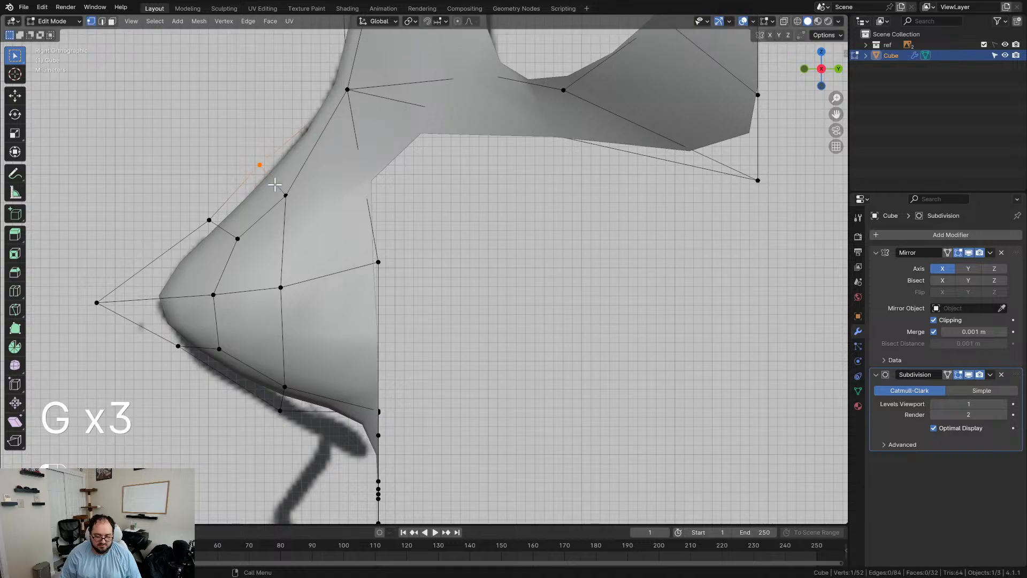
Step: Shift the nose root's off-centre vertex back about 0.001 m in the side view, and refit its centre ridge vertex to the drawing
scroll(362, 166, down, 2)
key(g)
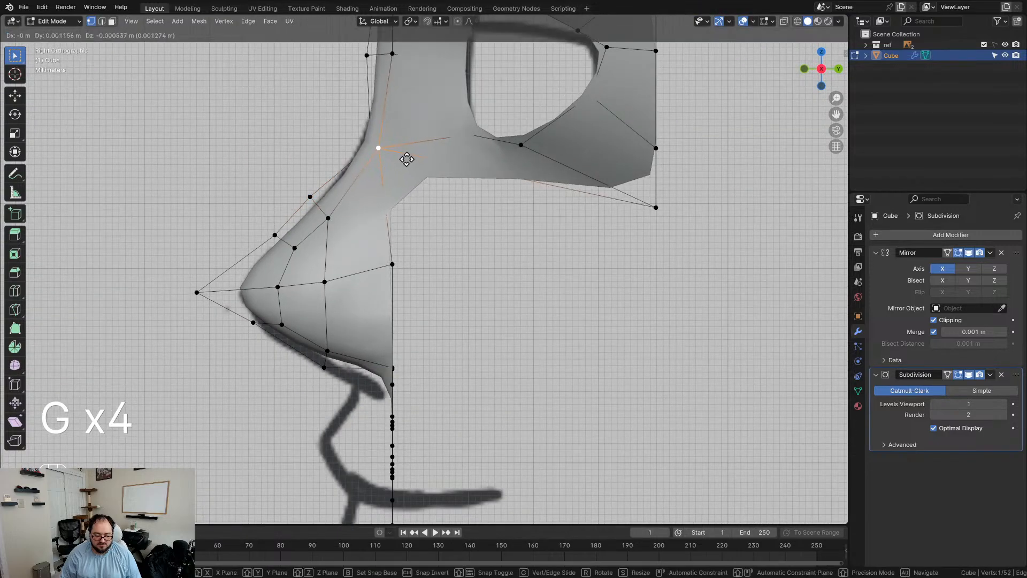
click(407, 160)
middle_drag(349, 142, 466, 161)
key(z)
key(z)
key(KP_3)
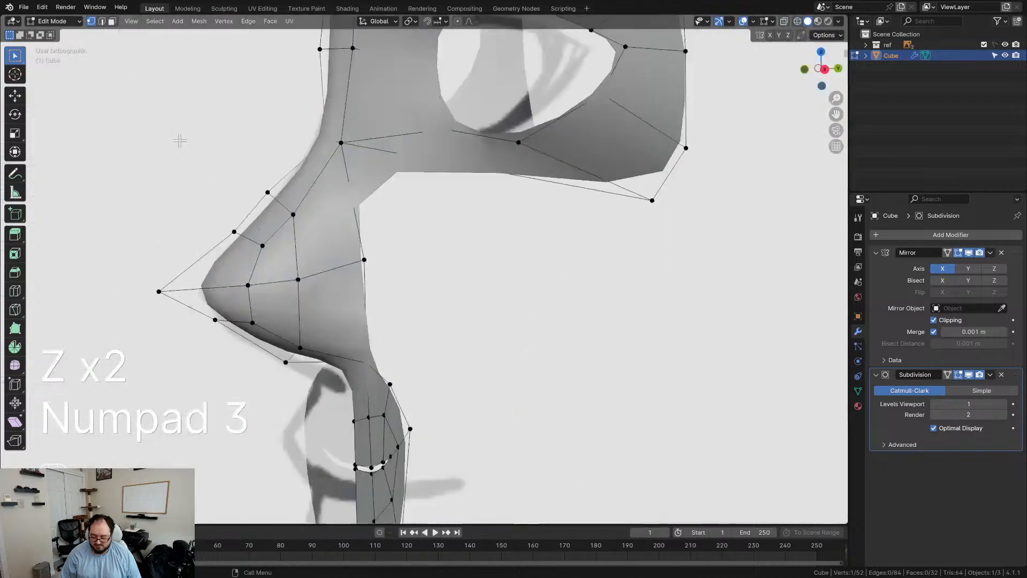
key(d)
key(g)
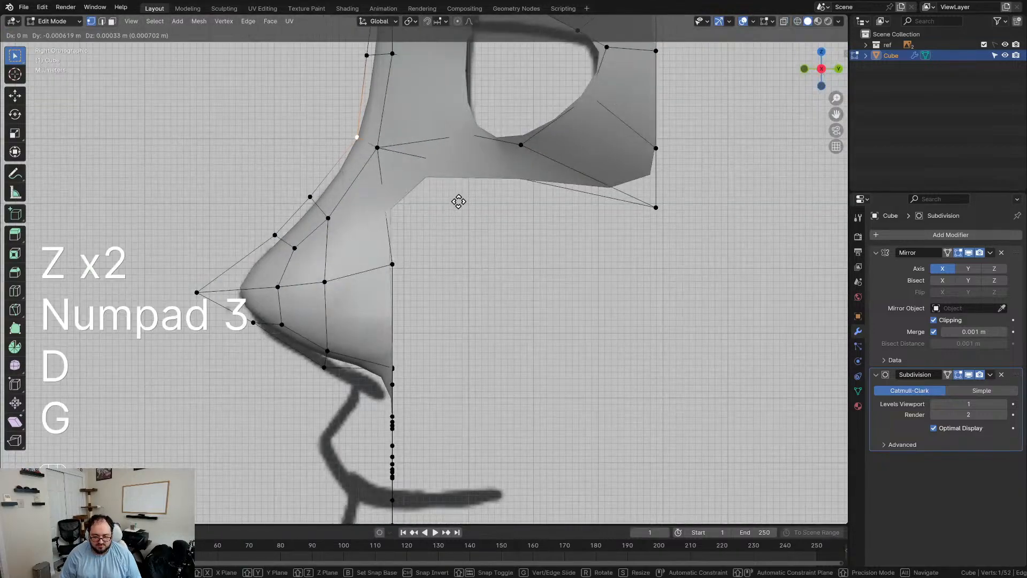
click(463, 203)
Step: Reposition the two upper bridge centre vertices beside the eye to match the drawn side profile
scroll(407, 188, up, 1)
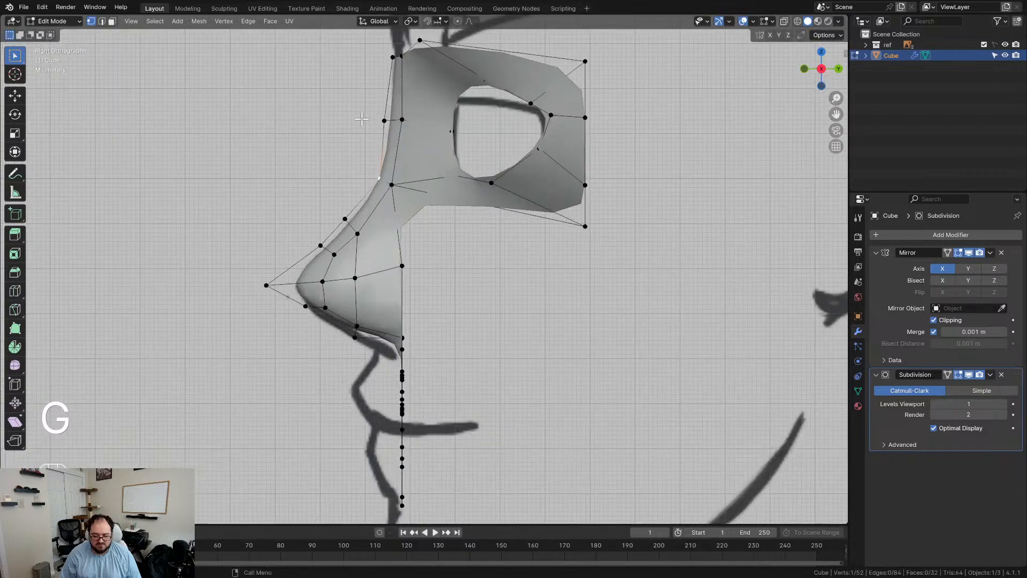
key(g)
click(379, 127)
key(g)
click(370, 60)
Step: Lower the centre vertex under the nose about 0.002 m in the side view to meet the drawn underside
shift+middle_drag(407, 337, 398, 196)
scroll(398, 195, up, 3)
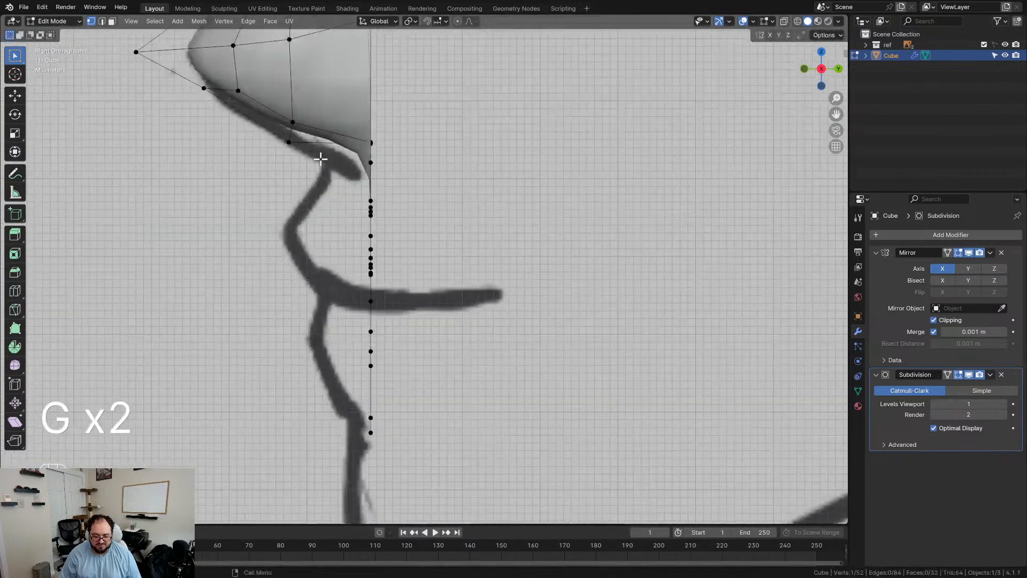
key(g)
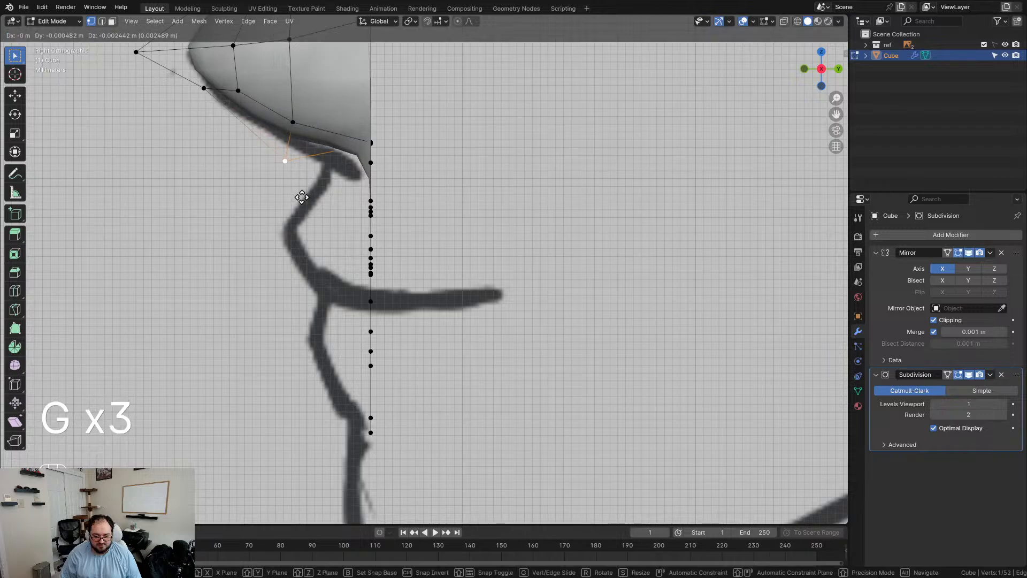
click(301, 194)
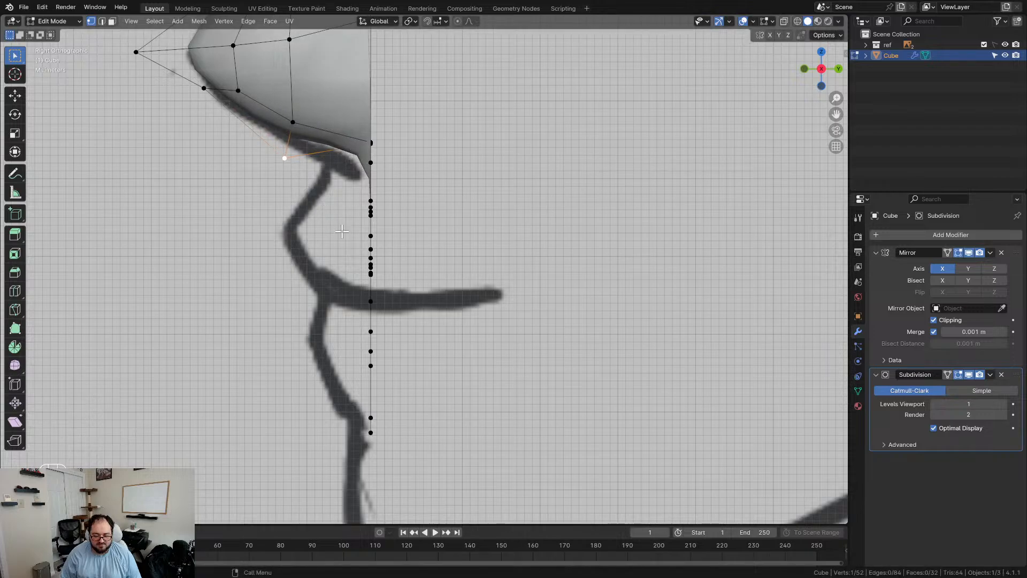
Step: Select the upper and lower lip vertices at the mouth's centre and move them about 0.013 m forward along Y
scroll(343, 270, down, 1)
mouse_move(392, 303)
shift+middle_down()
mouse_move(396, 231)
mouse_move(356, 251)
mouse_move(259, 176)
shift+middle_up()
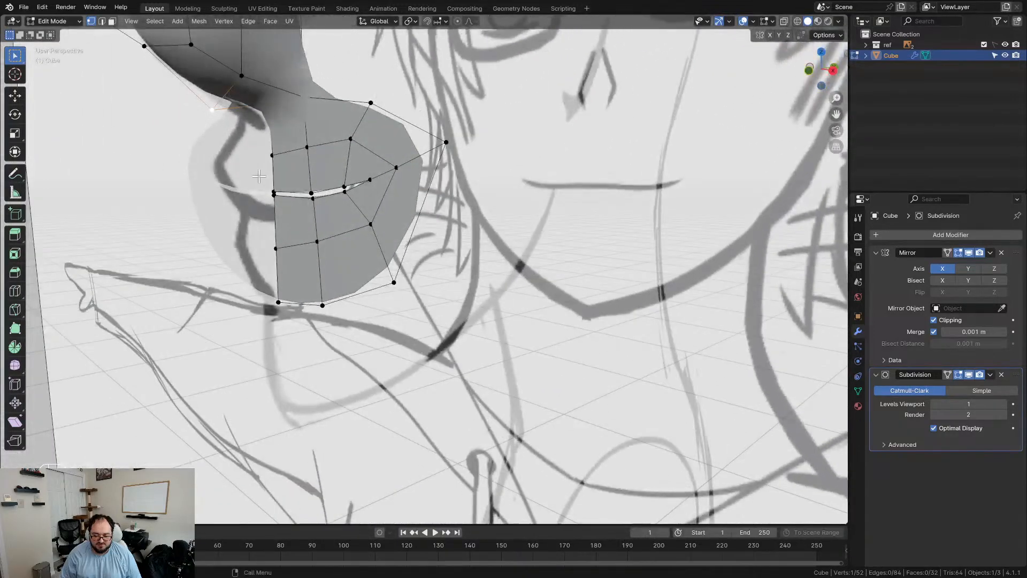
key(KP_3)
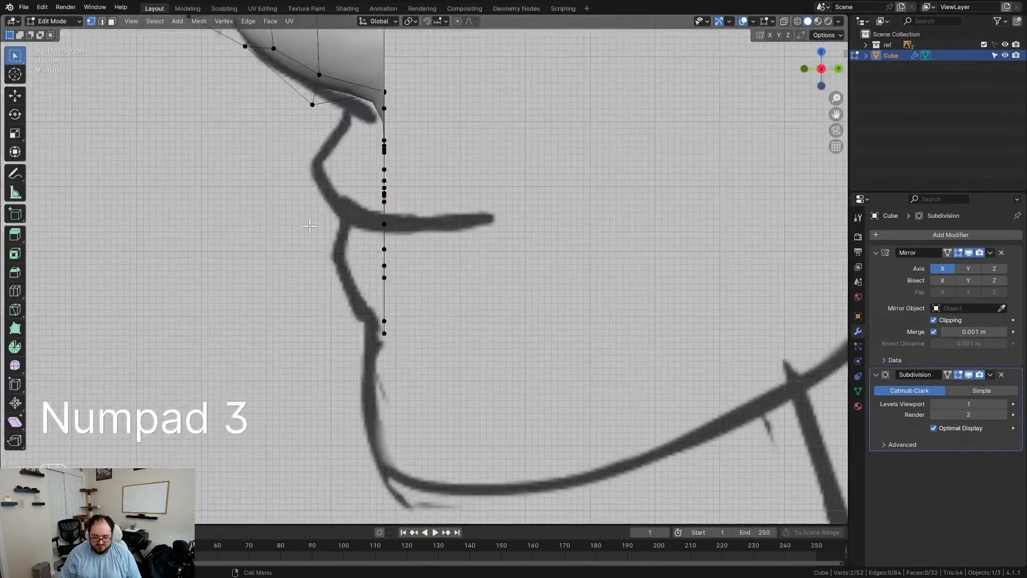
key(g)
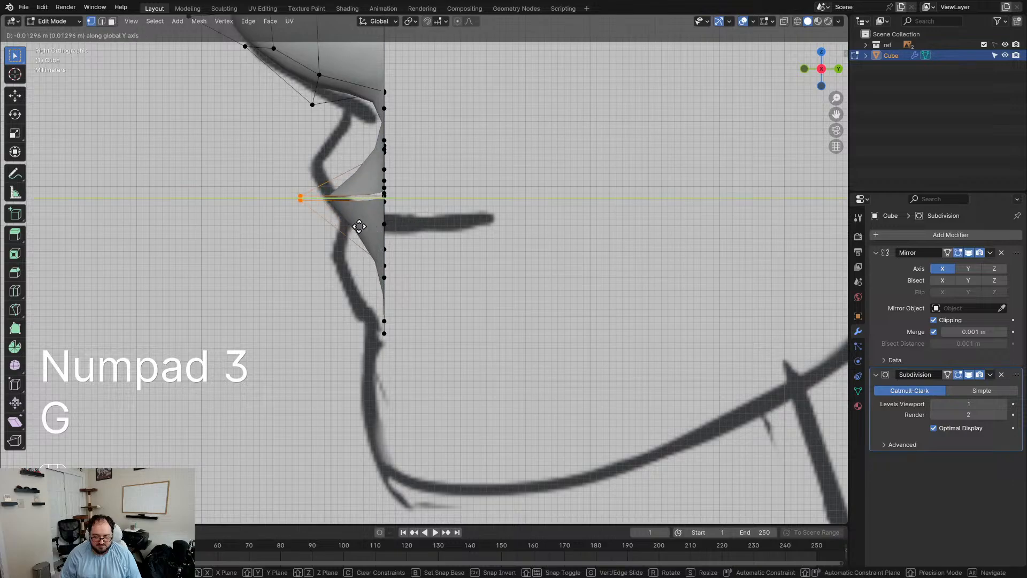
click(359, 227)
Step: Select the next pair of lip vertices out from the centre and move them forward in the side view
middle_drag(360, 230, 443, 254)
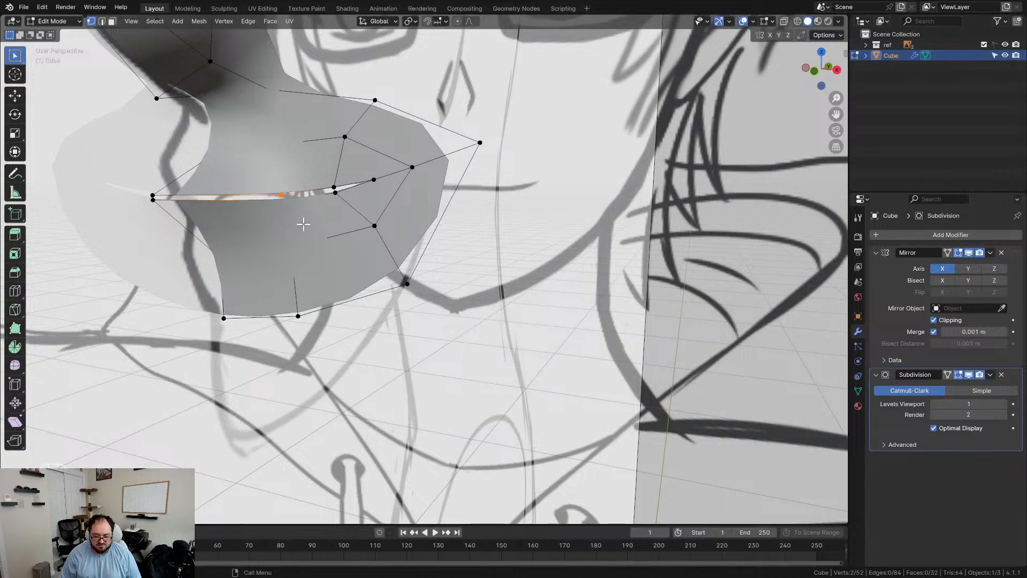
key(KP_3)
key(g)
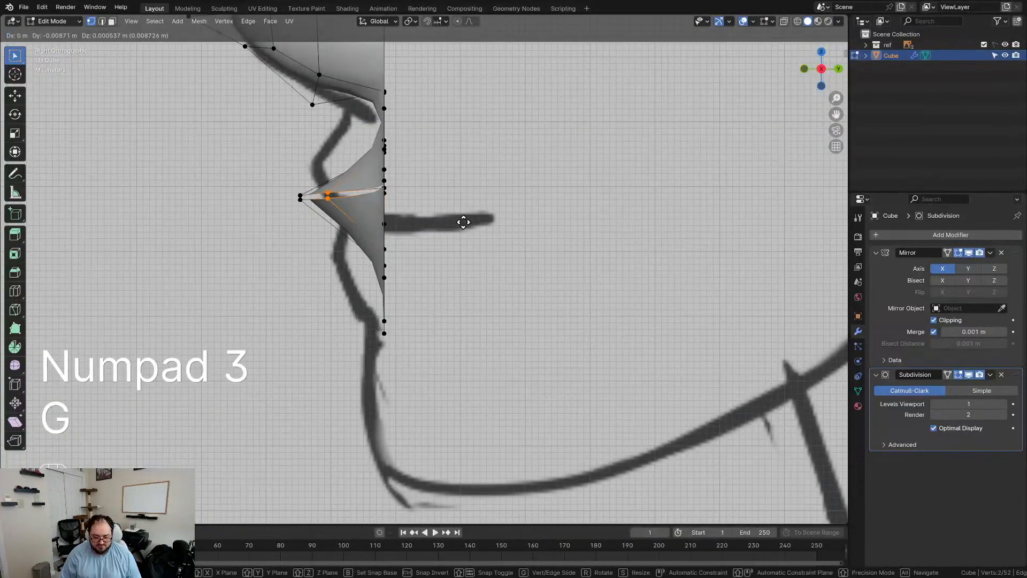
click(469, 225)
Step: Move the outermost cheek vertex of the mouth loops about 0.035 m back along Y in the side view
middle_drag(469, 225, 435, 232)
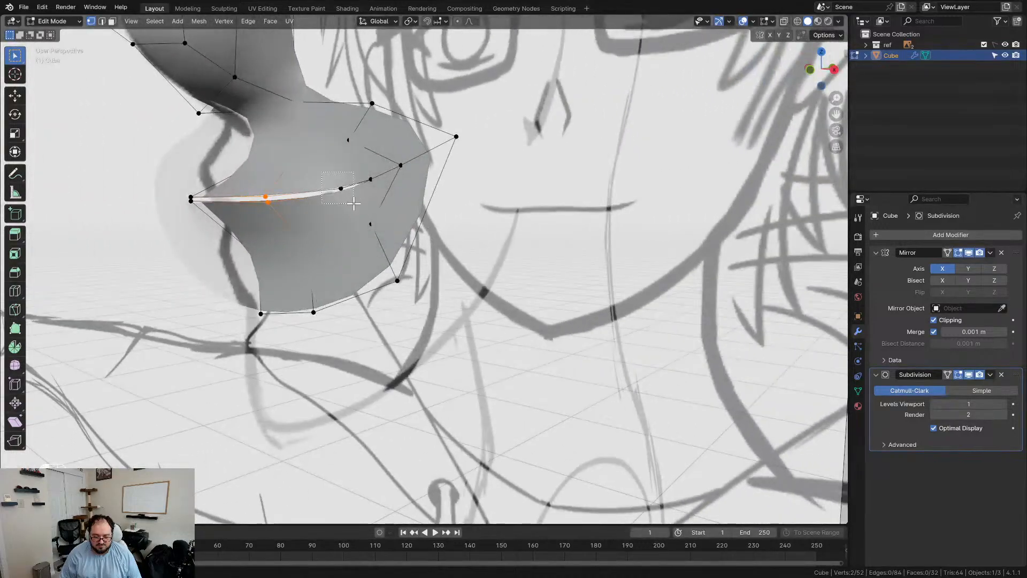
key(KP_3)
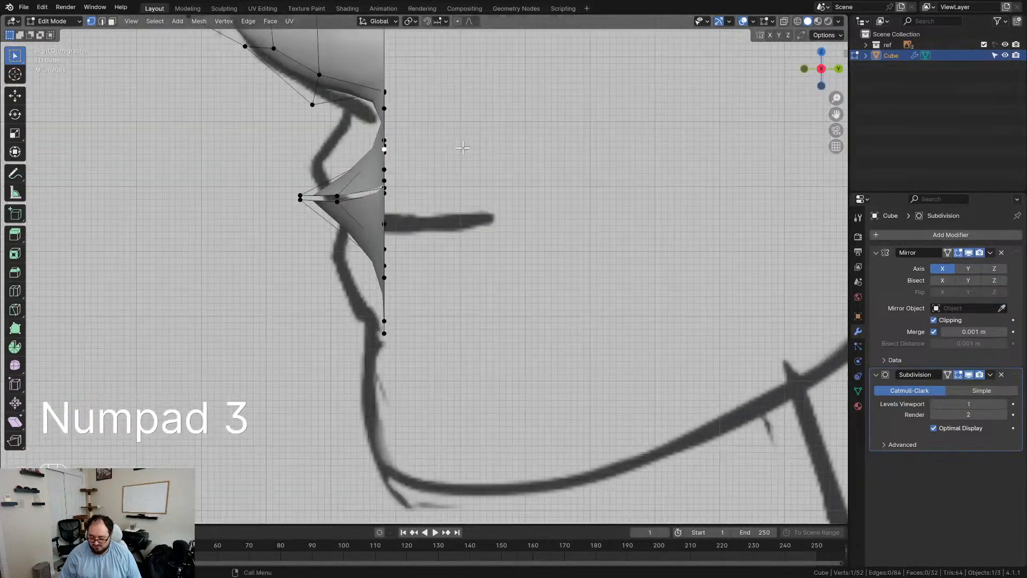
key(g)
middle_click(693, 183)
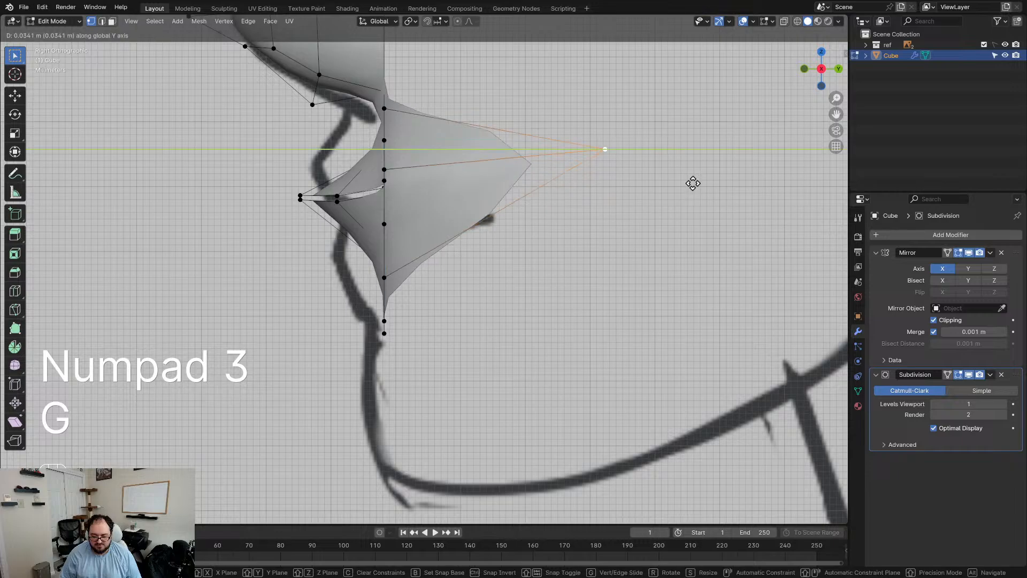
click(707, 184)
shift+middle_drag(475, 175, 436, 291)
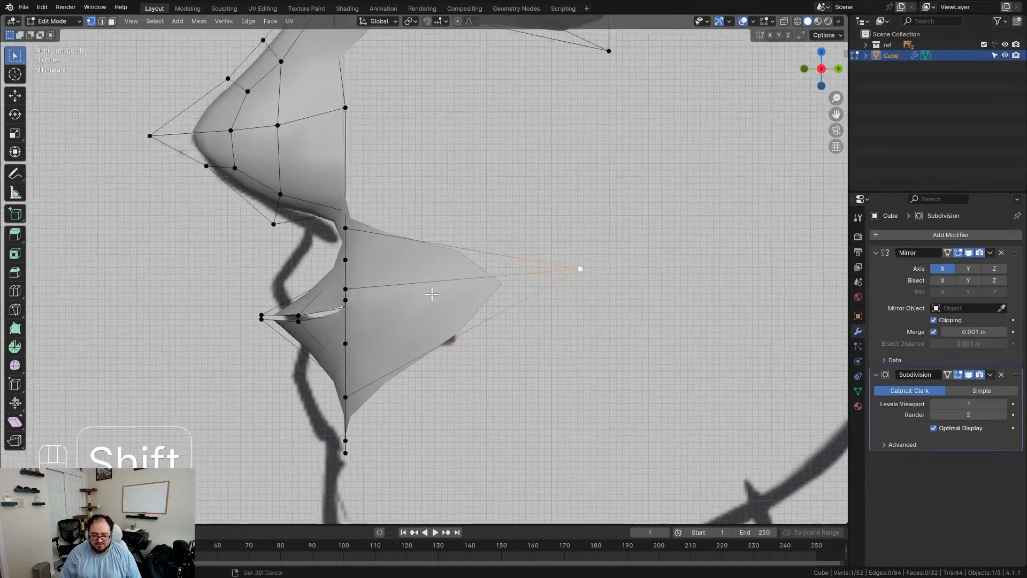
Step: Move the vertex just outside the mouth corner back along Y, between the mouth and the outermost cheek vertex
scroll(308, 248, up, 2)
key(g)
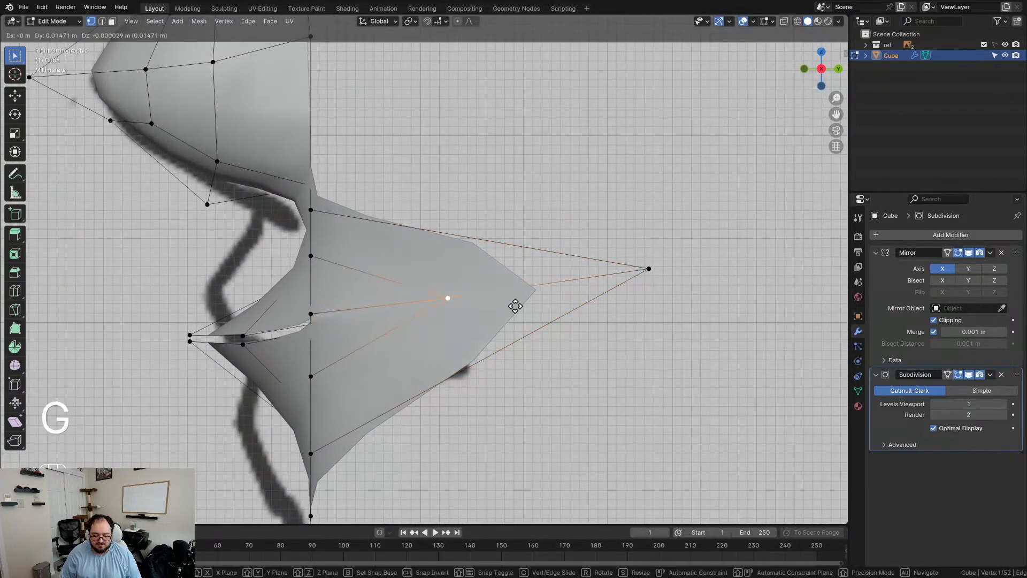
middle_click(558, 305)
click(475, 303)
Step: Select the mouth corner vertex together with its outer neighbour and move both back along Y in the side view
scroll(419, 305, down, 2)
middle_drag(419, 305, 468, 313)
key(d)
drag(296, 301, 347, 350)
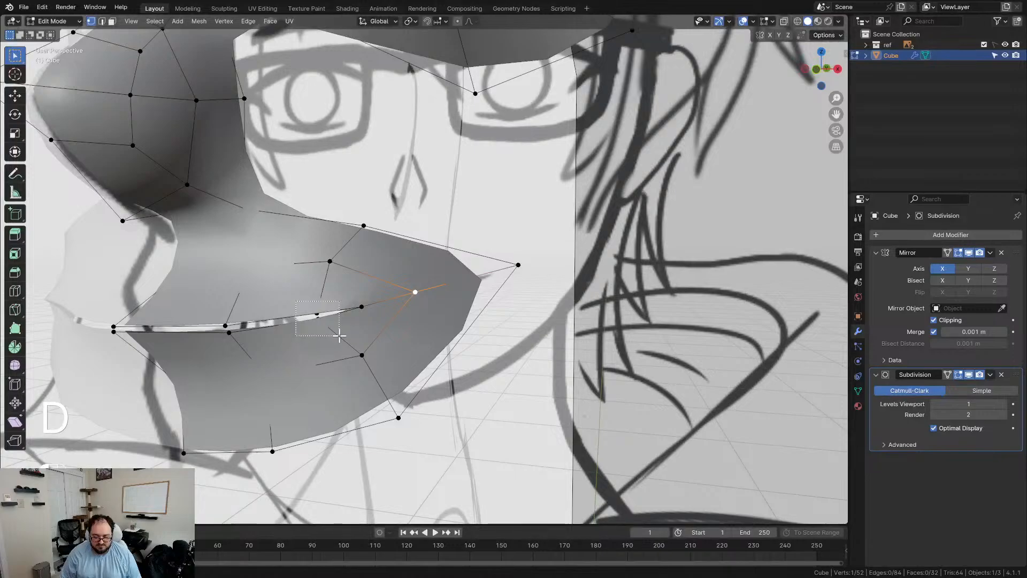
shift+click(419, 298)
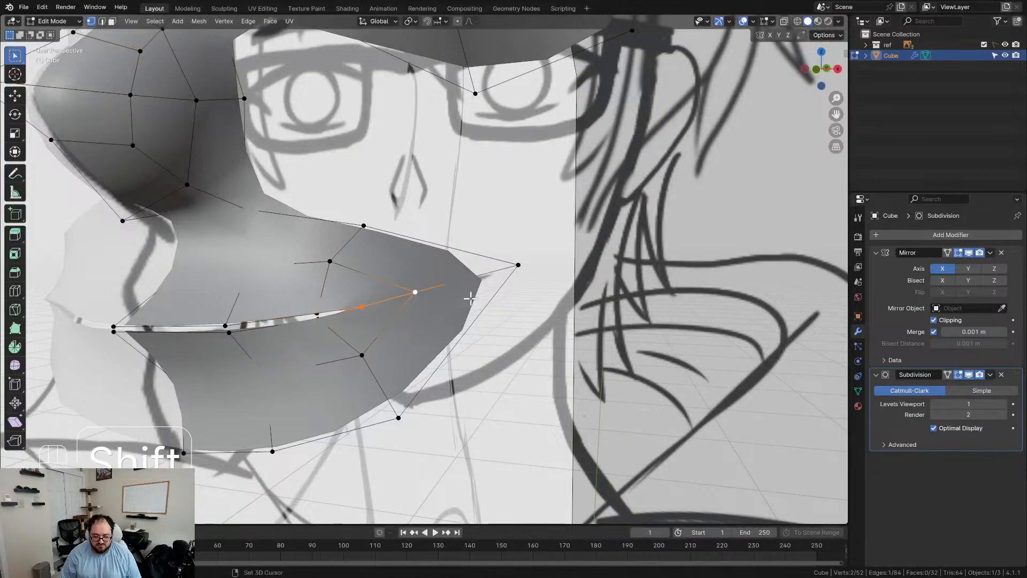
key(KP_3)
key(g)
middle_click(542, 304)
click(537, 300)
Step: Switch to wireframe, undo the last change, and reposition the vertex just outside the mouth corner
middle_drag(460, 305, 550, 315)
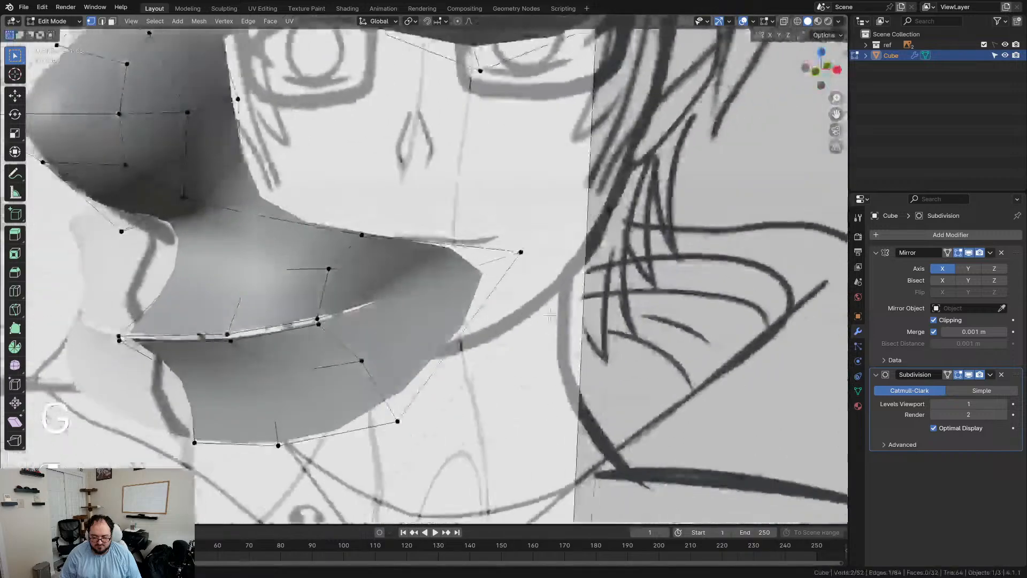
key(z)
middle_drag(514, 283, 490, 281)
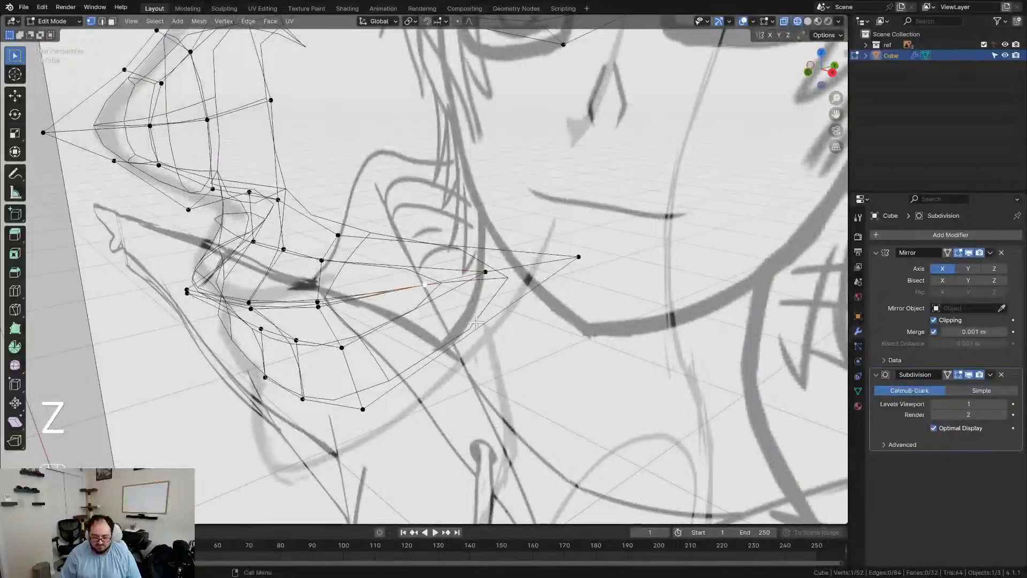
key(ctrl+z)
key(d)
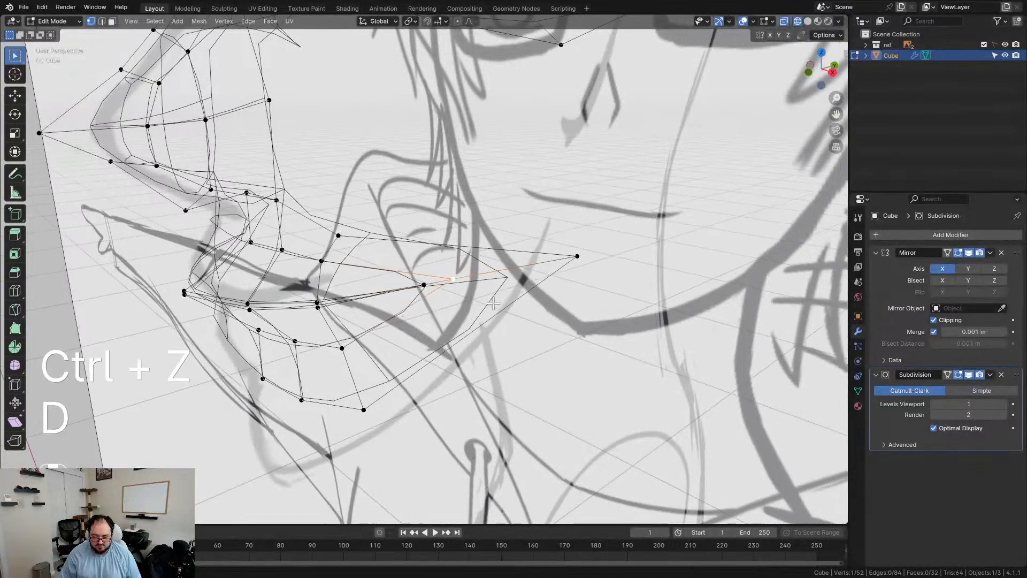
middle_drag(465, 311, 407, 312)
key(g)
click(411, 312)
Step: Reposition the mouth corner vertex in wireframe so it sits between the lip vertices and its outer neighbour
key(g)
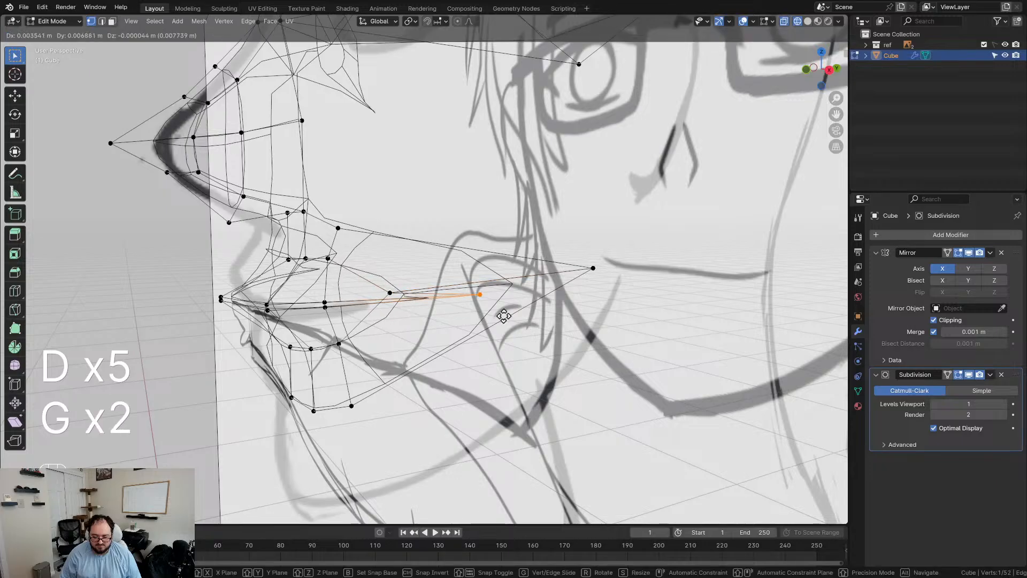
click(381, 320)
middle_drag(381, 320, 459, 328)
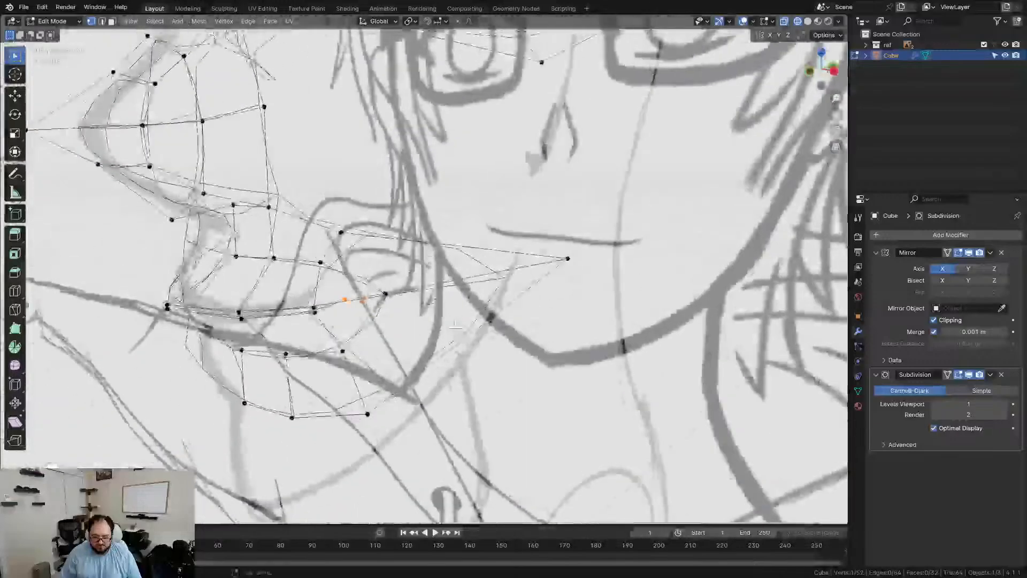
key(g)
click(483, 336)
Step: Check the mouth in solid shading, readjust the corner vertex in wireframe, and pull its outer neighbour back along the cheek
key(z)
mouse_move(369, 328)
middle_down()
mouse_move(454, 311)
mouse_move(460, 340)
mouse_move(434, 323)
mouse_move(370, 318)
middle_up()
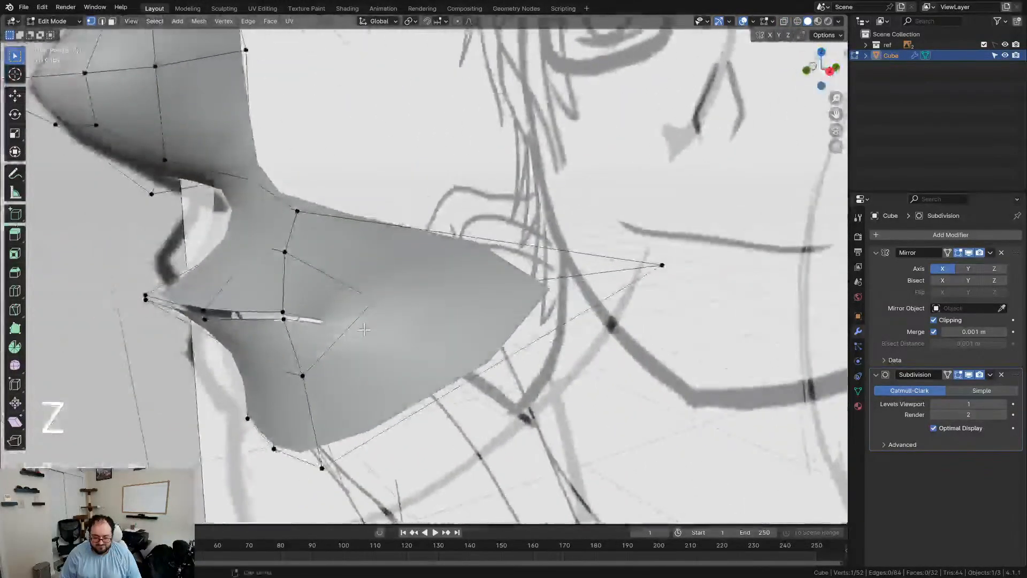
key(z)
key(g)
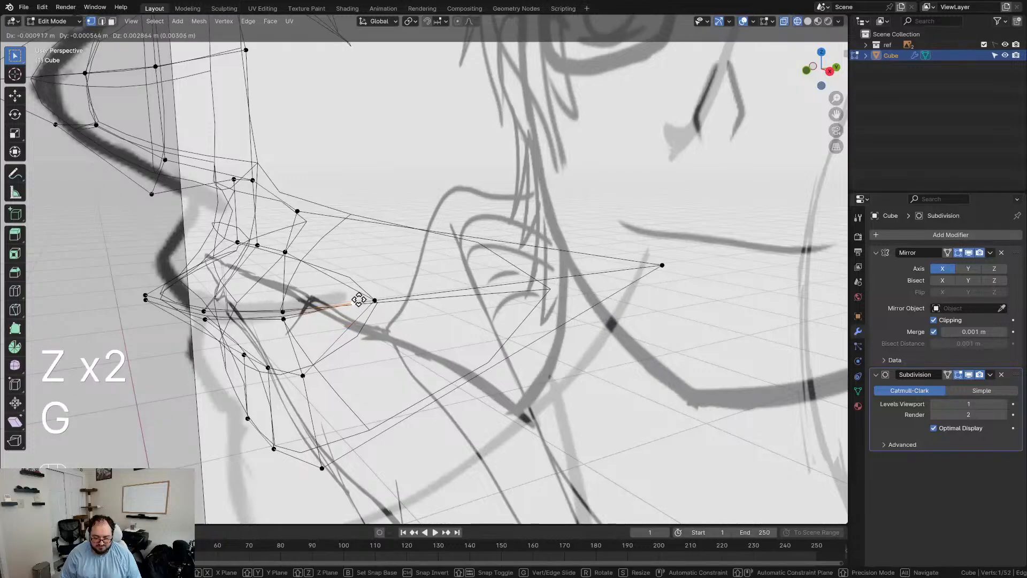
key(g)
click(461, 301)
mouse_move(461, 301)
middle_down()
mouse_move(469, 310)
mouse_move(545, 300)
mouse_move(439, 305)
mouse_move(484, 310)
mouse_move(458, 301)
middle_up()
key(g)
click(592, 284)
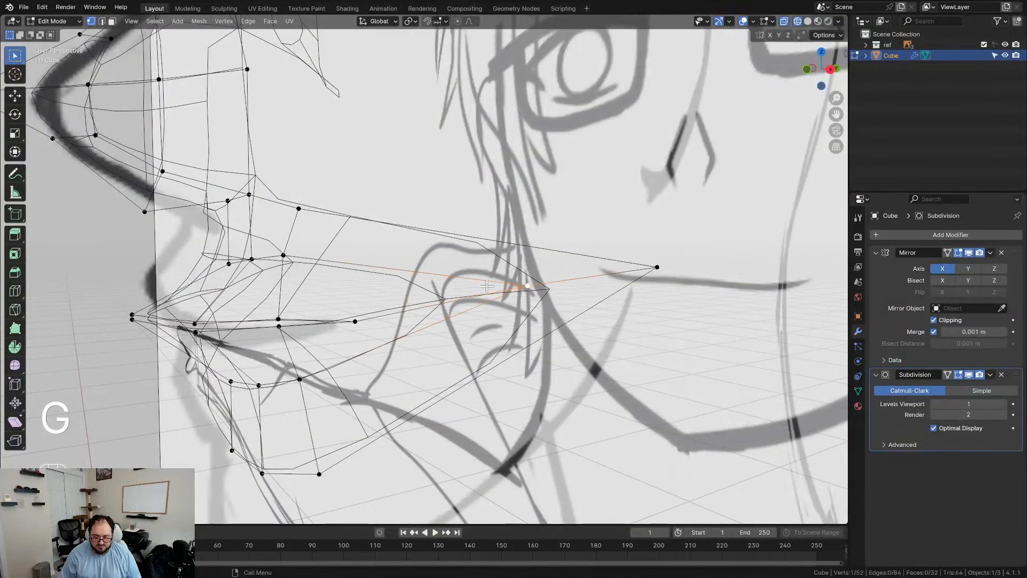
Step: Move the mouth corner vertex back toward the cheek, and refit its outer neighbour in the solid side view
key(g)
key(g)
click(474, 328)
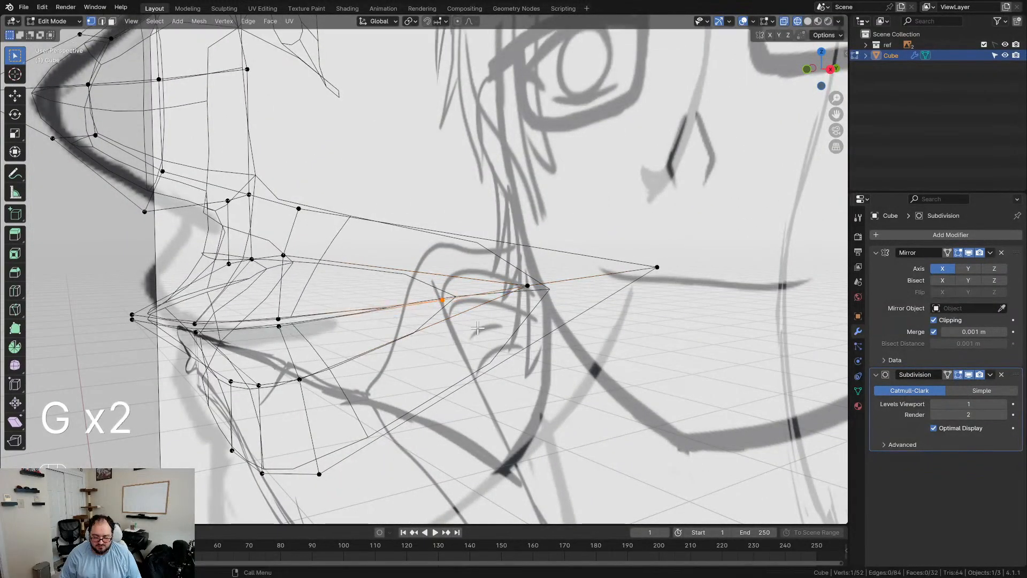
key(KP_3)
key(z)
scroll(585, 321, up, 3)
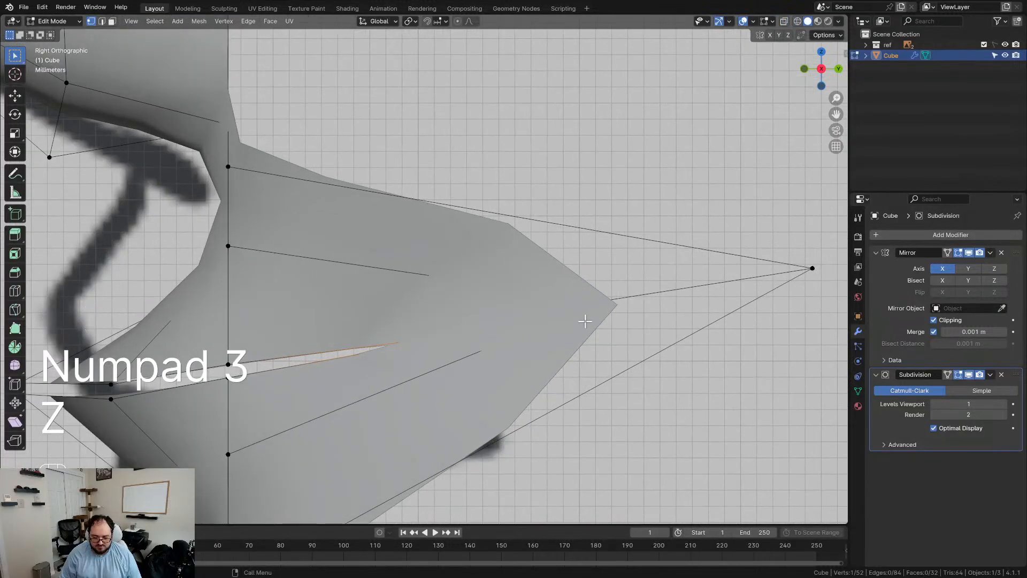
key(g)
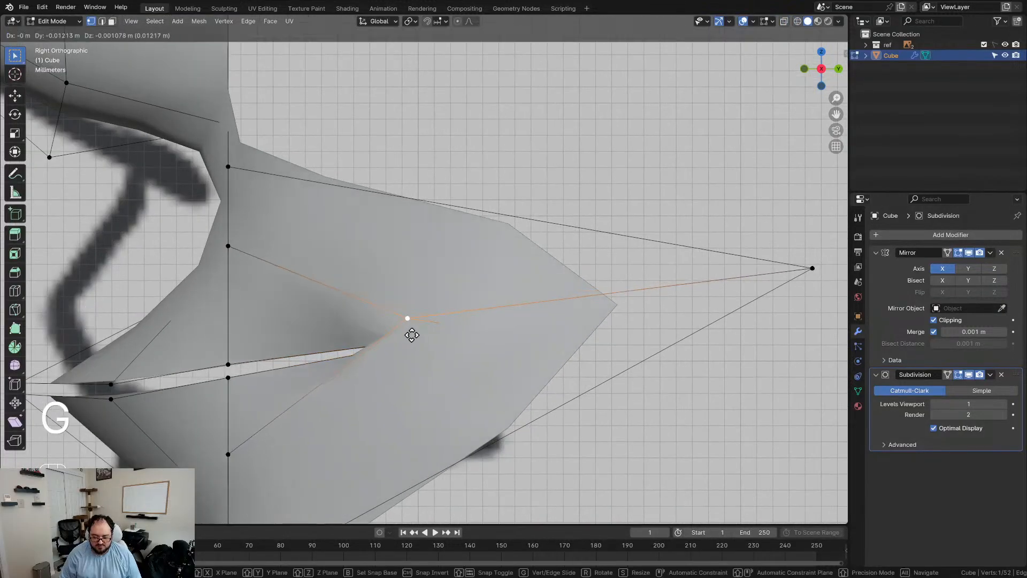
click(486, 339)
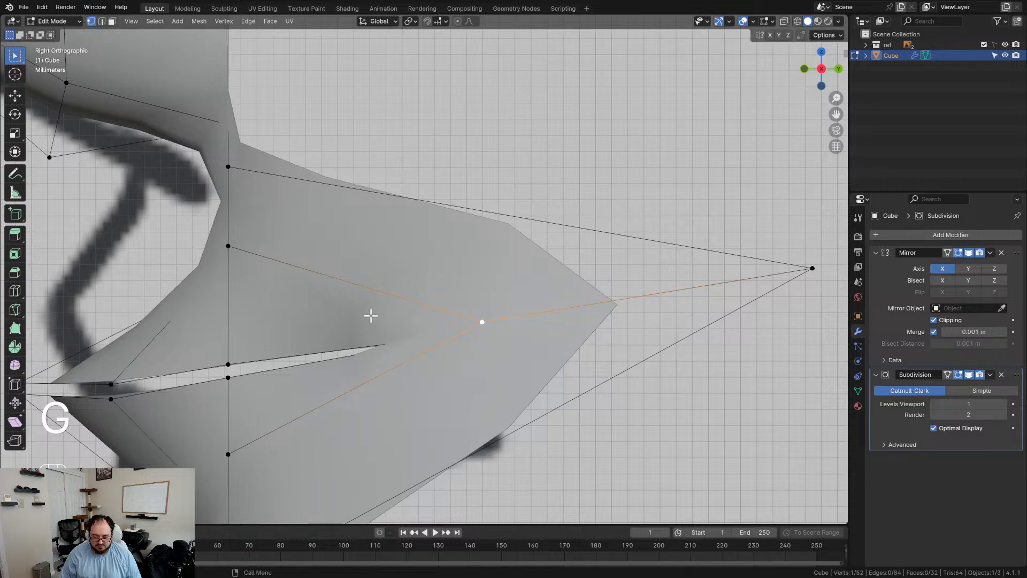
Step: Move the upper and lower lip vertices beside the mouth corner back in side view, and reposition the corner vertex in perspective
drag(195, 343, 274, 419)
key(d)
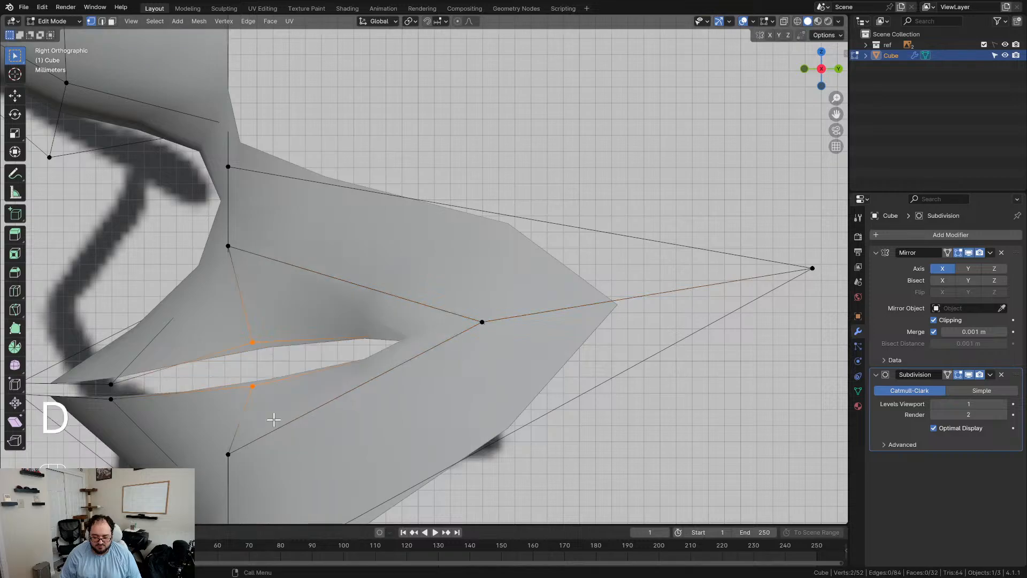
middle_drag(285, 386, 482, 367)
drag(413, 349, 432, 357)
key(d)
key(d)
key(d)
key(d)
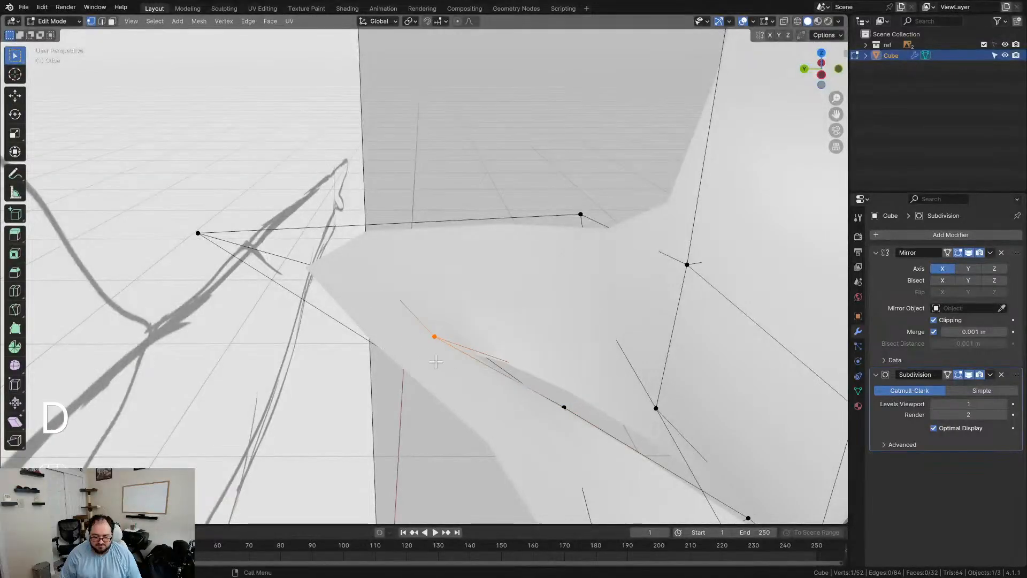
middle_drag(432, 358, 337, 357)
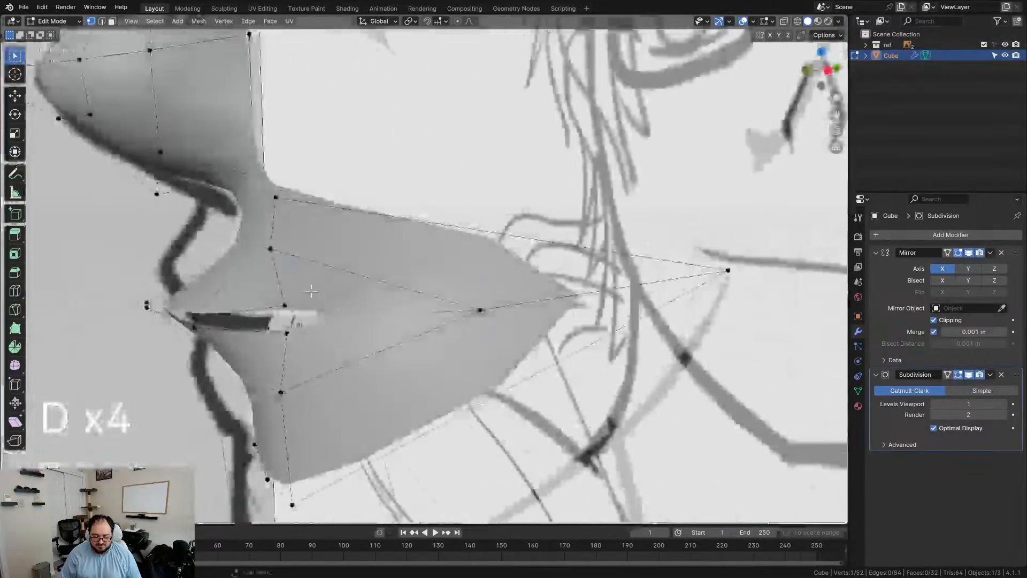
Step: Reposition the mouth corner vertex and its outer neighbour together, and refit them in the side view
shift+click(481, 316)
key(d)
key(d)
key(d)
key(KP_3)
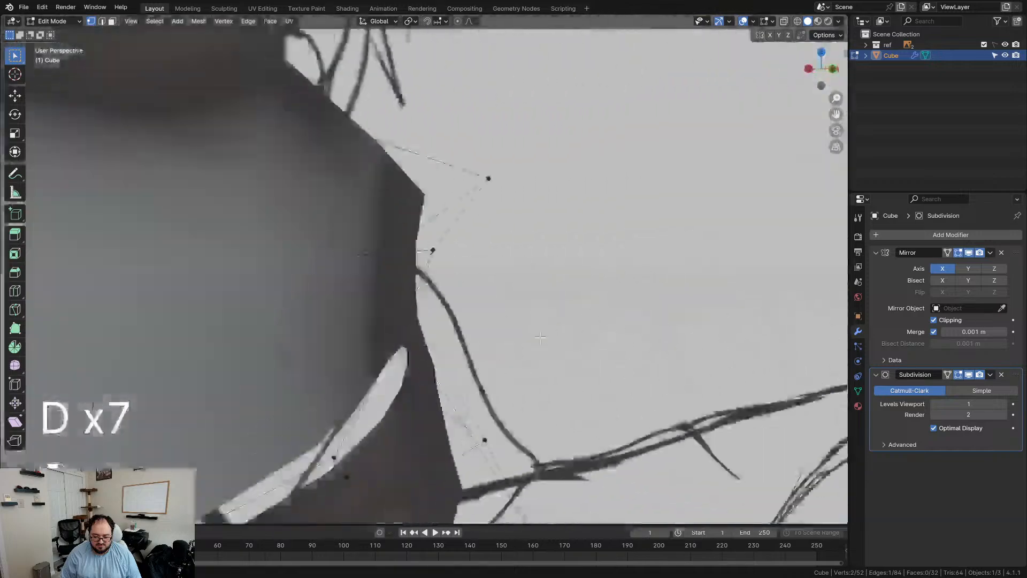
key(g)
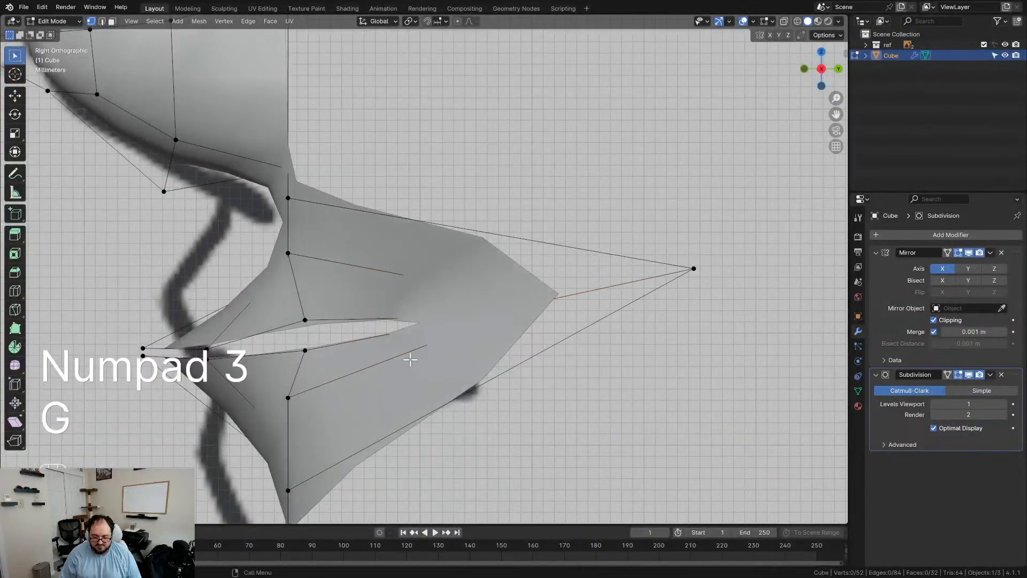
Step: Select the edge loop around the lips and move its upper and lower side vertices back along the cheek
alt+click(353, 264)
key(d)
key(d)
key(d)
key(d)
key(d)
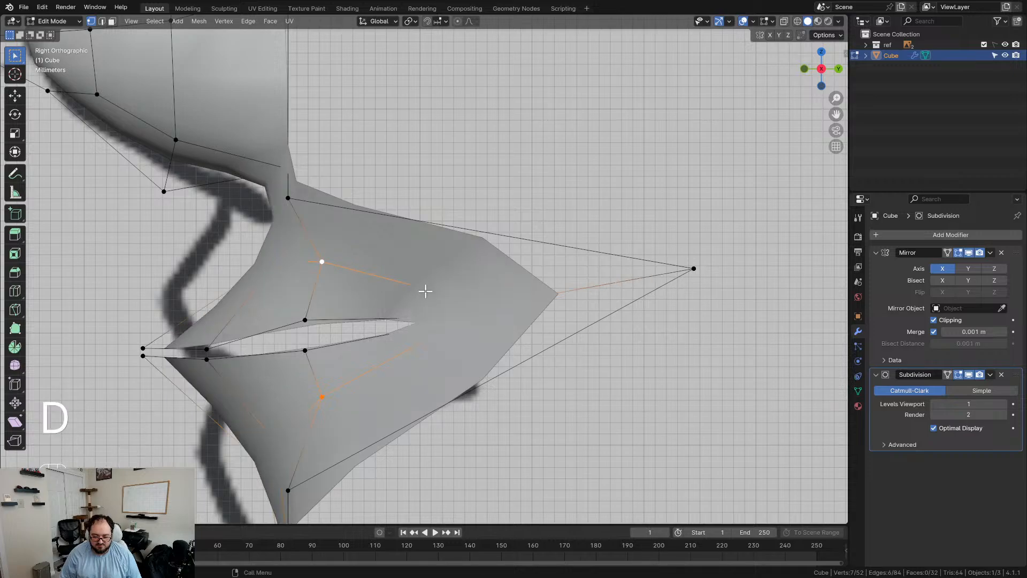
Step: Narrow the mouth opening by scaling the two lip vertices beside the corner along Z to about 0.35
scroll(365, 338, down, 2)
middle_drag(365, 348, 385, 355)
scroll(321, 321, up, 4)
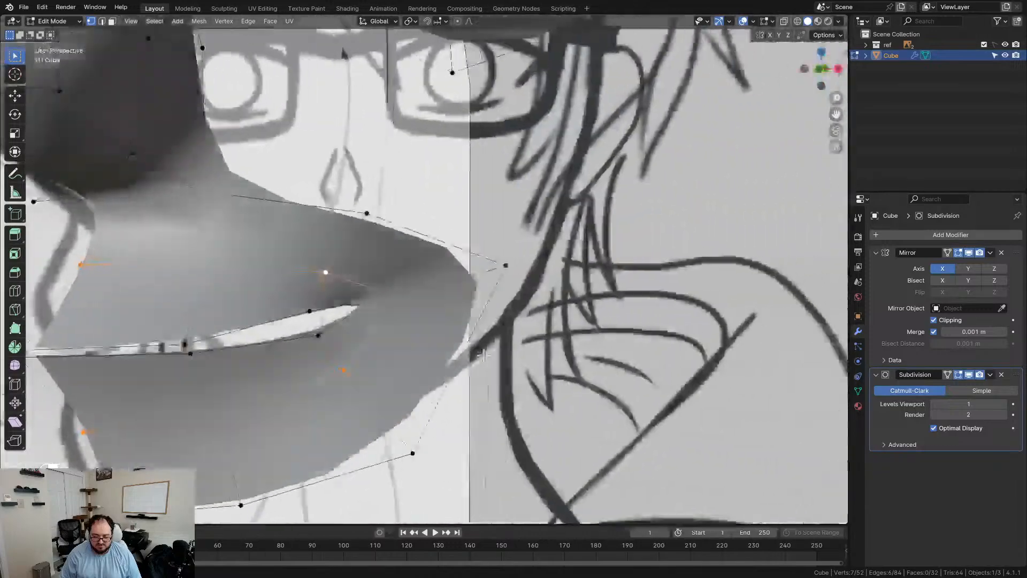
drag(348, 338, 351, 340)
key(s)
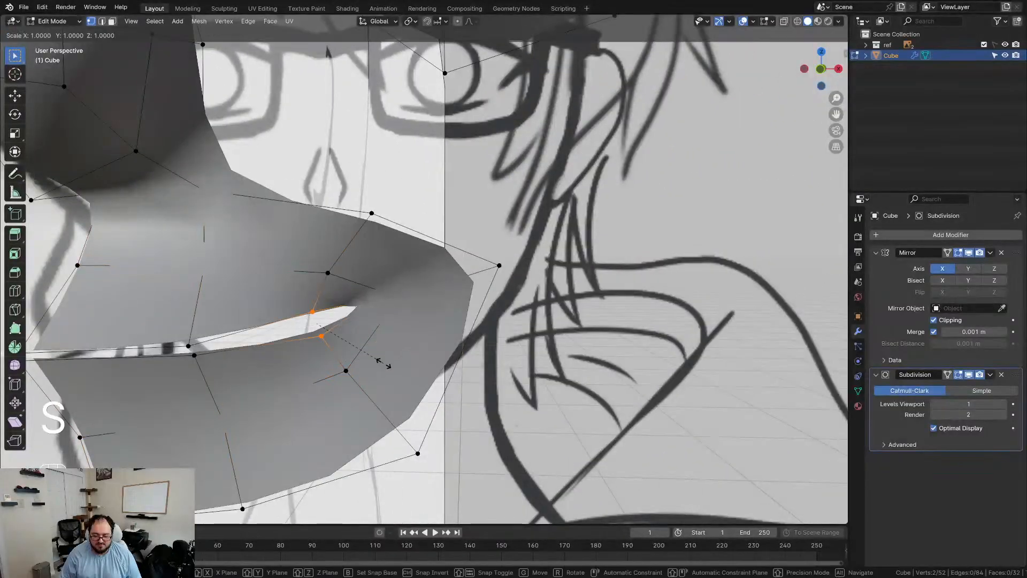
key(z)
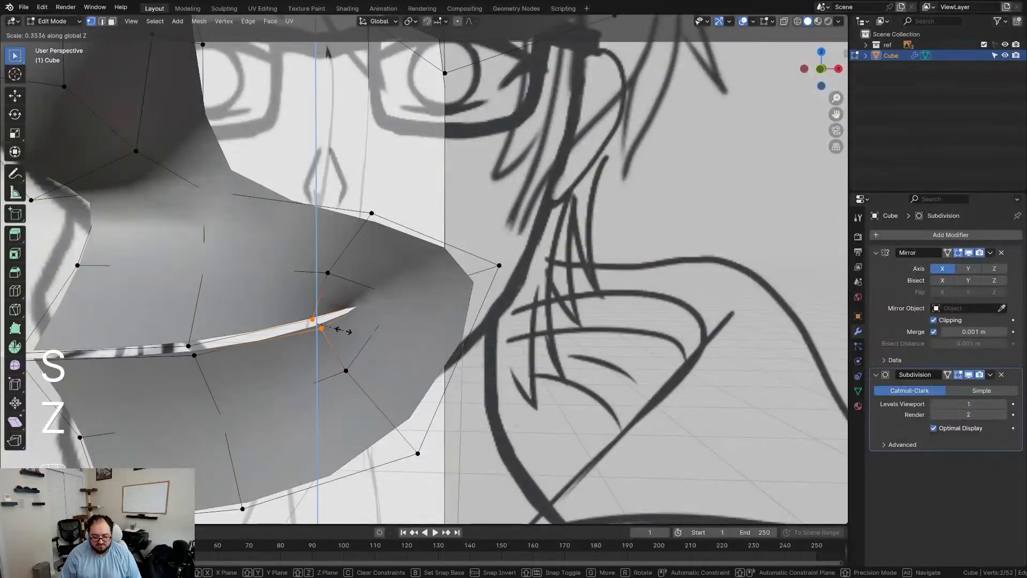
click(343, 331)
Step: Reposition the mouth corner vertex from an inside view of the face mesh
middle_drag(406, 351, 281, 350)
click(482, 348)
middle_drag(490, 348, 409, 291)
drag(363, 289, 362, 289)
key(g)
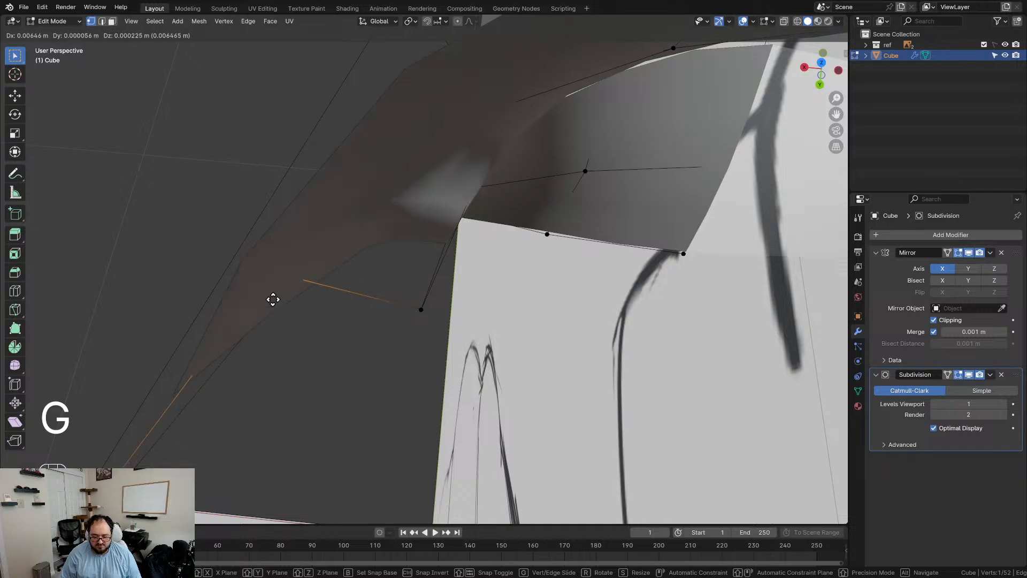
key(g)
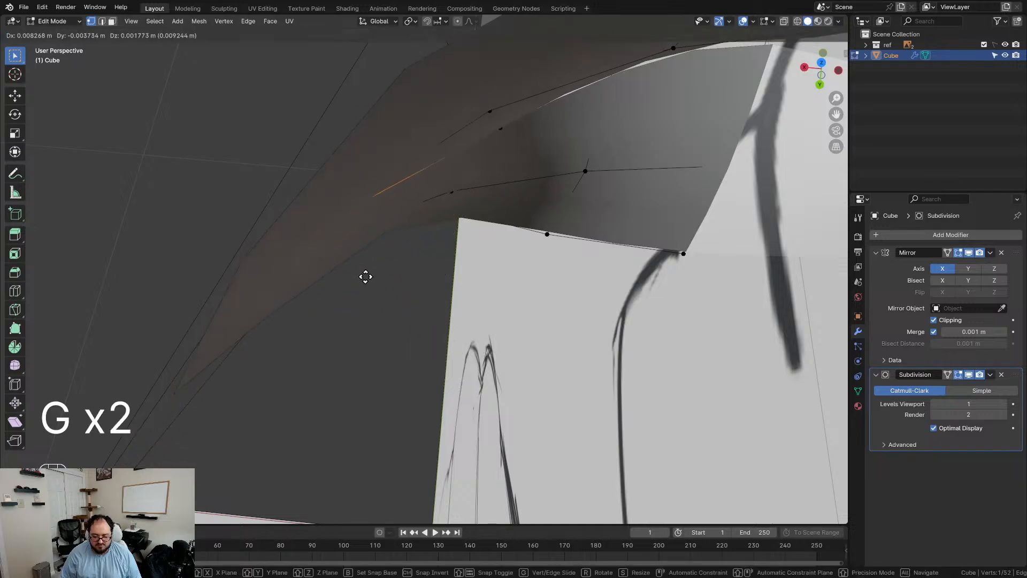
click(367, 248)
Step: Lower the mouth corner vertex toward the lip line in front view, and raise its outer neighbour slightly
middle_drag(352, 276, 555, 335)
key(KP_1)
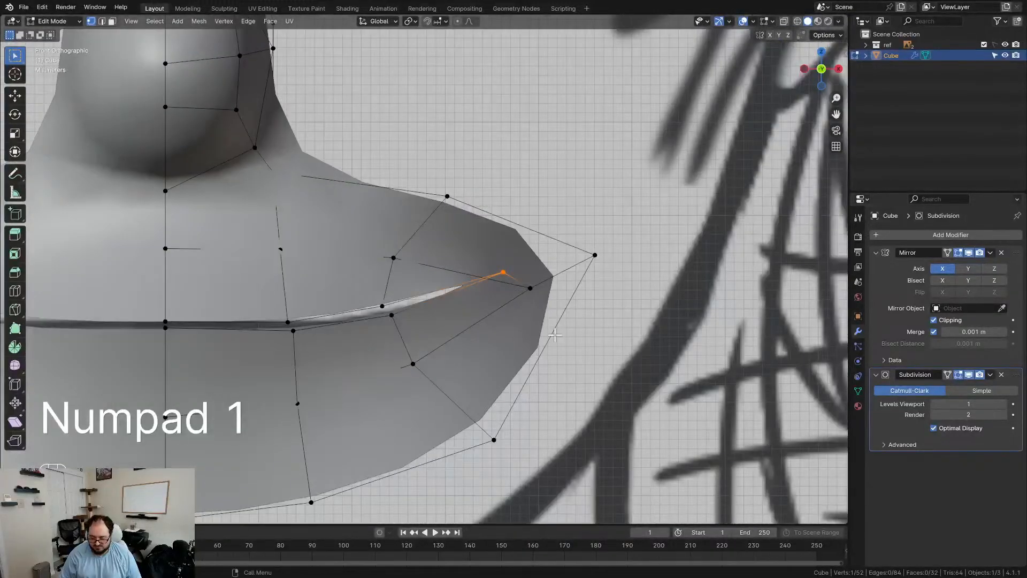
key(g)
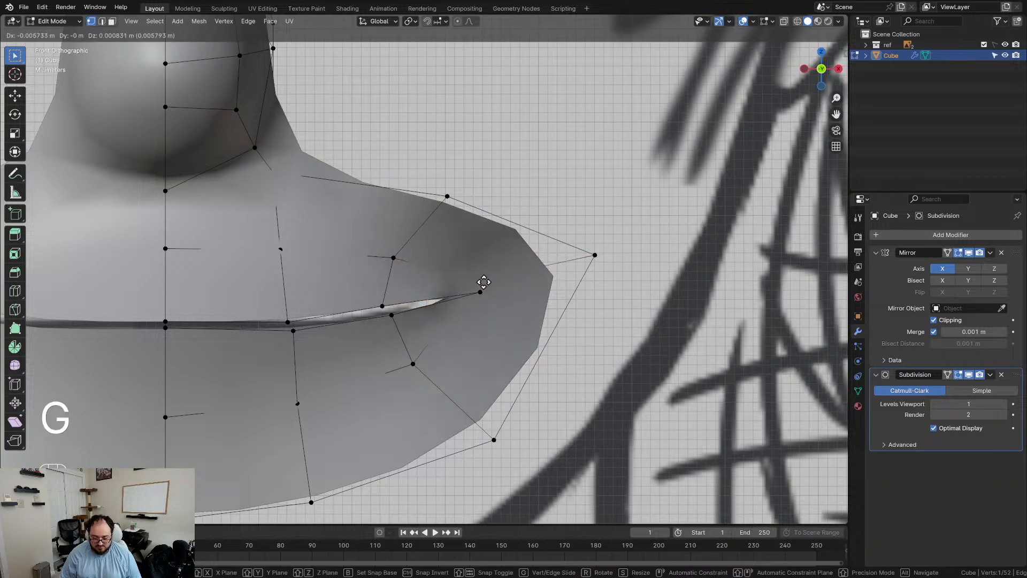
click(534, 277)
Step: Raise the upper and outermost vertices of the mouth's outer loop in front view
click(447, 196)
key(g)
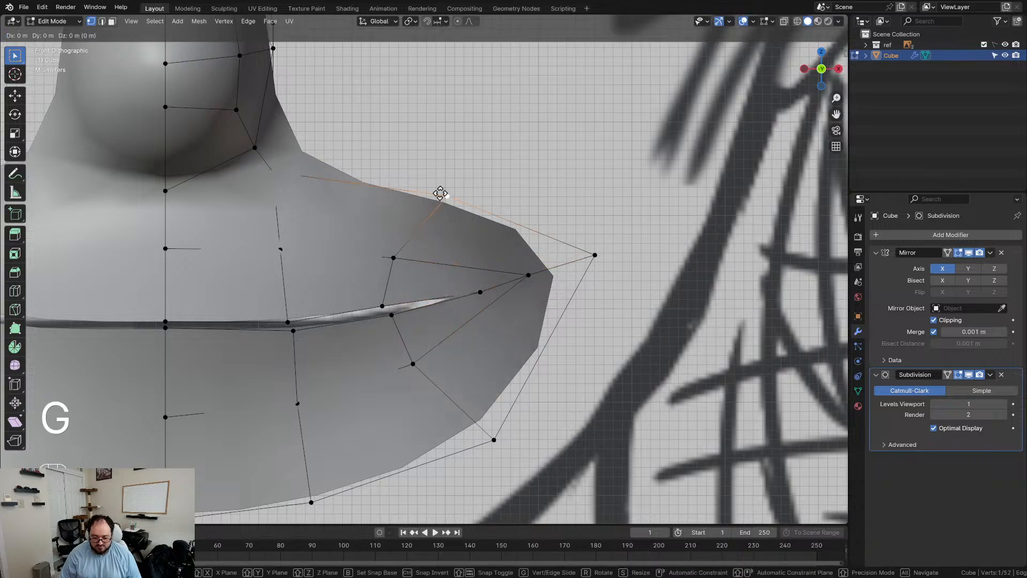
click(439, 170)
click(595, 258)
key(g)
click(603, 231)
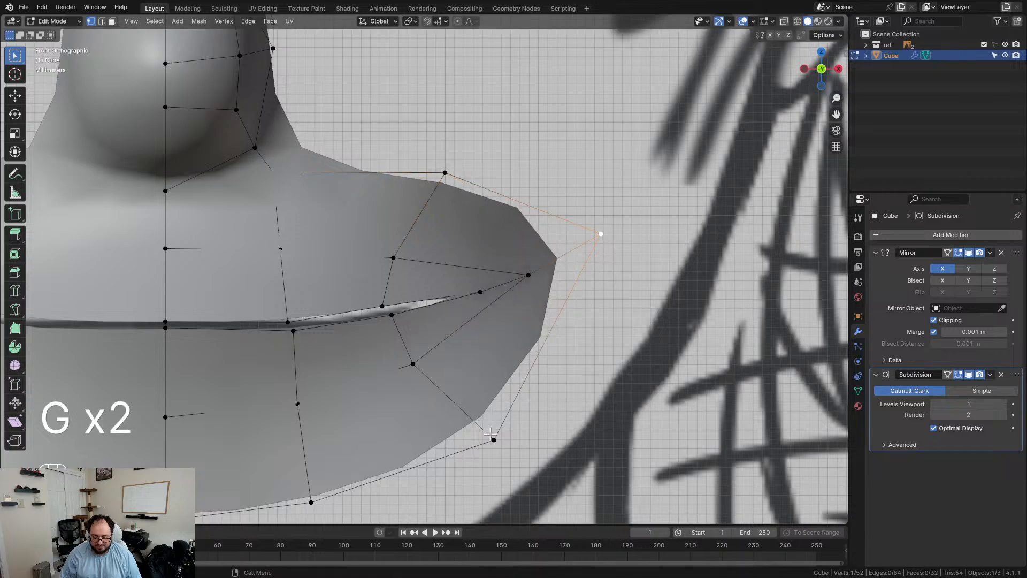
Step: Lower the outer loop's lower side vertex and the two inner-loop vertices beneath the lower lip
click(492, 437)
key(g)
click(521, 455)
click(414, 364)
key(g)
click(418, 409)
click(304, 409)
key(g)
click(303, 416)
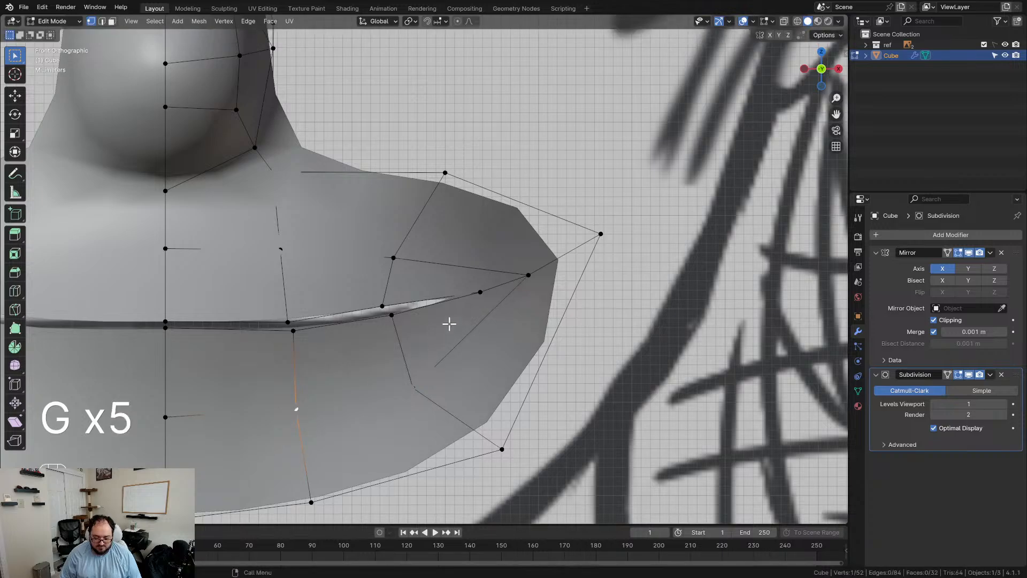
Step: In wireframe, move the mouth corner vertex inward to the end of the drawn mouth line, and bring its outer neighbour closer
key(z)
scroll(465, 314, up, 3)
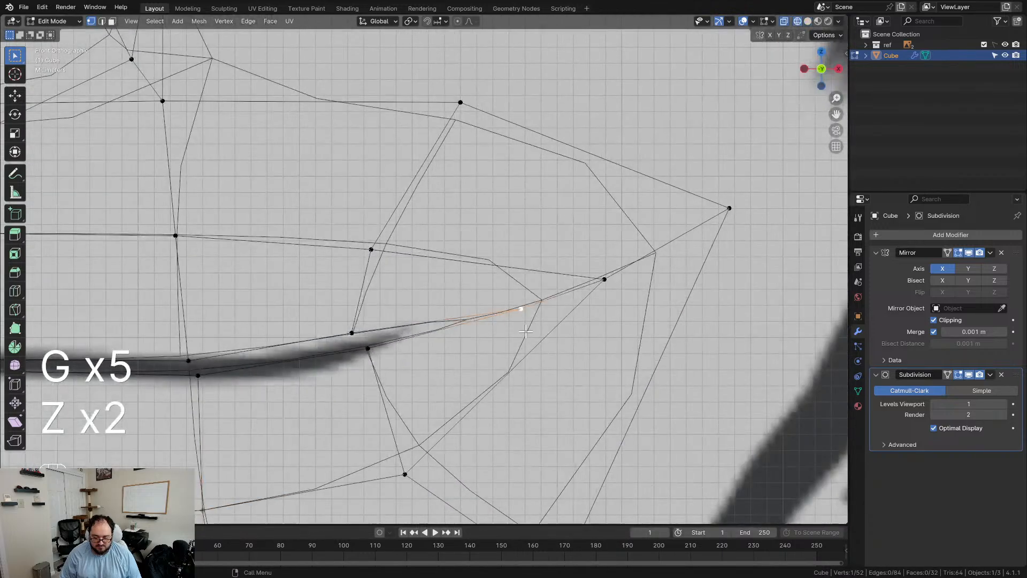
key(g)
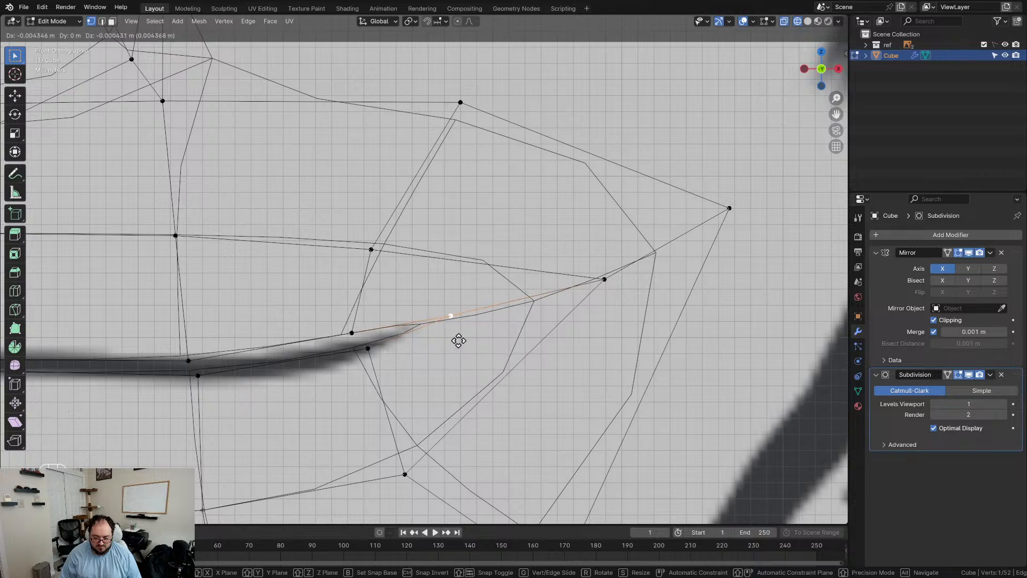
click(458, 339)
click(605, 279)
key(g)
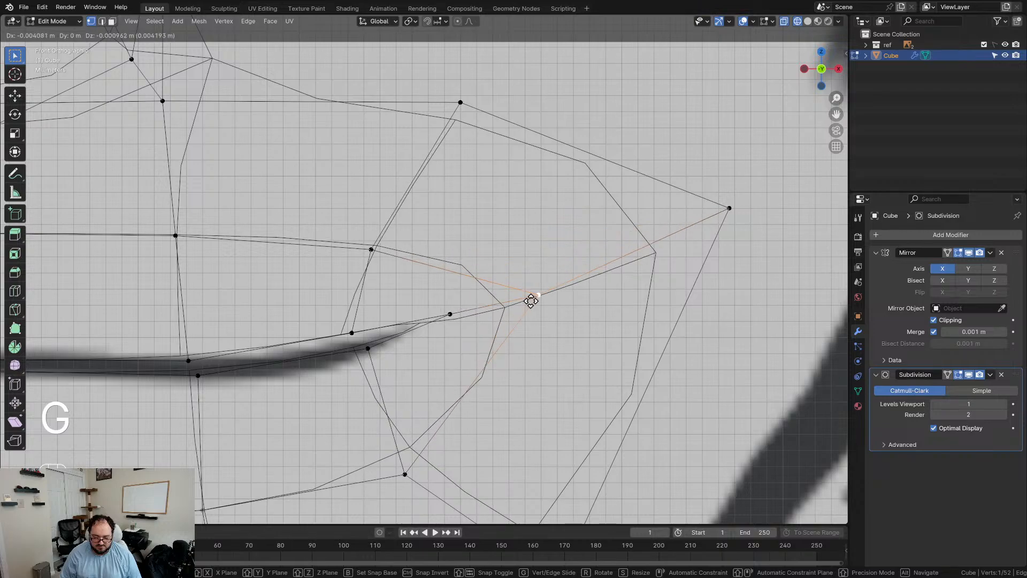
click(532, 302)
key(z)
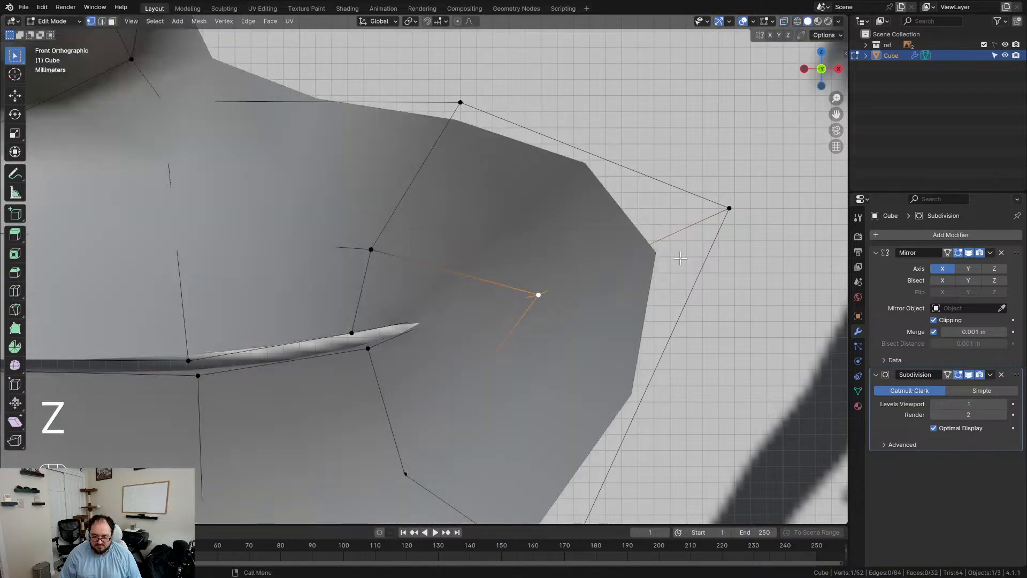
Step: Show the edit cage on the subdivided surface, and fine-tune the mouth corner vertex and its outer neighbour in front view
click(947, 374)
key(g)
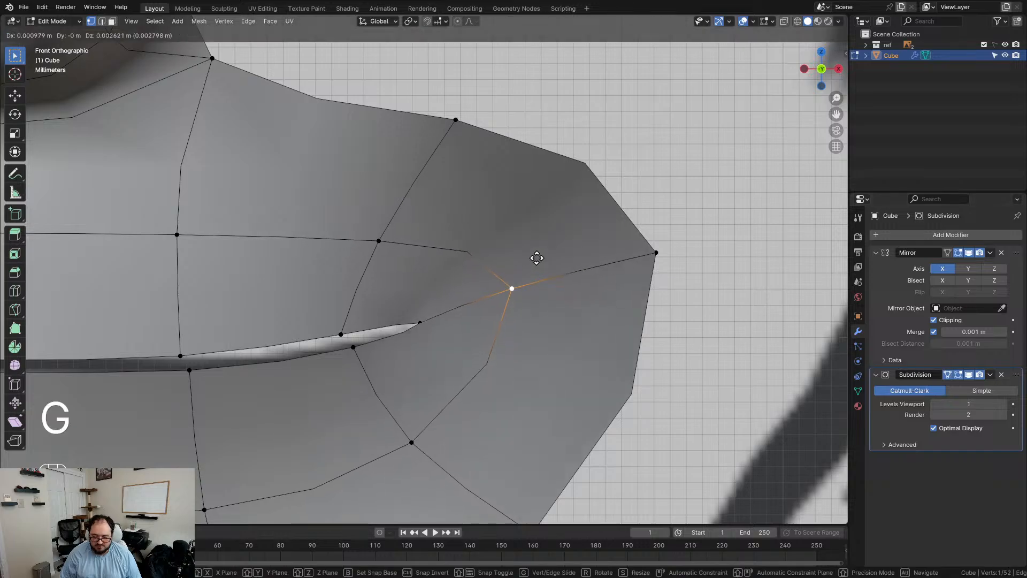
click(539, 304)
click(421, 324)
key(g)
click(457, 359)
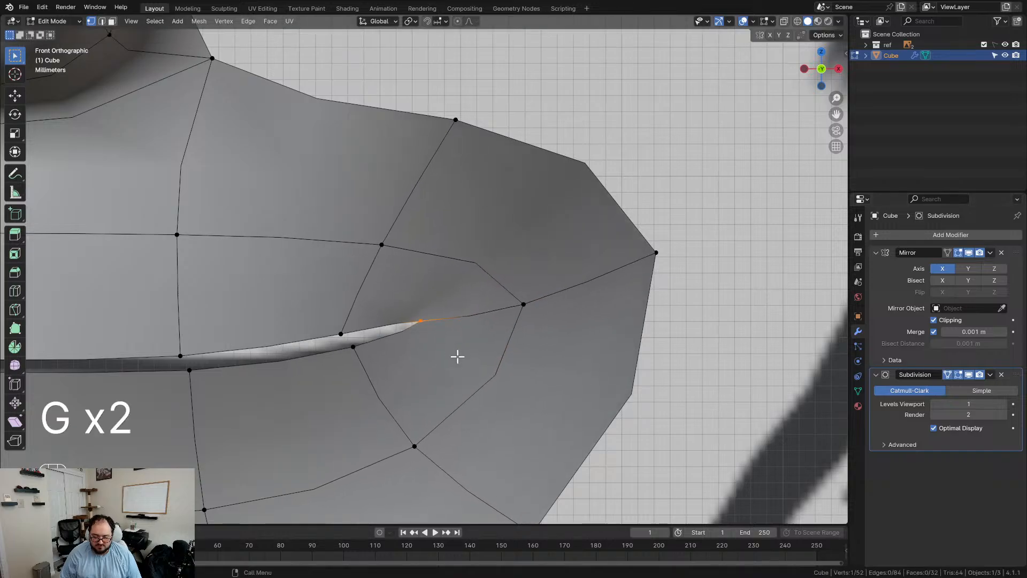
key(d)
key(g)
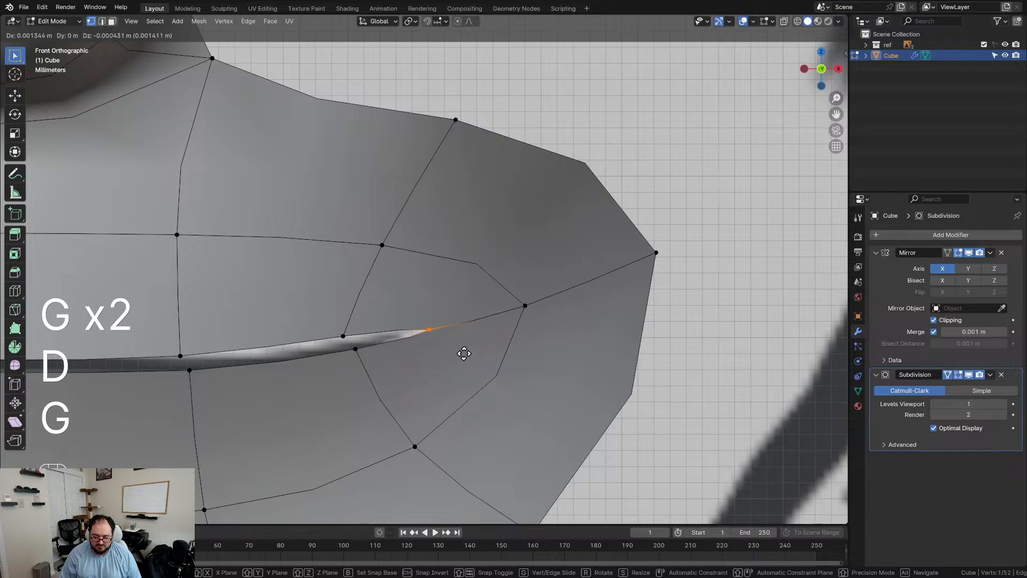
click(460, 354)
Step: Lower both lip vertices beside the mouth corner, refit the corner vertex, and turn off the on-cage display
click(343, 344)
key(g)
click(350, 352)
click(365, 356)
key(g)
click(365, 368)
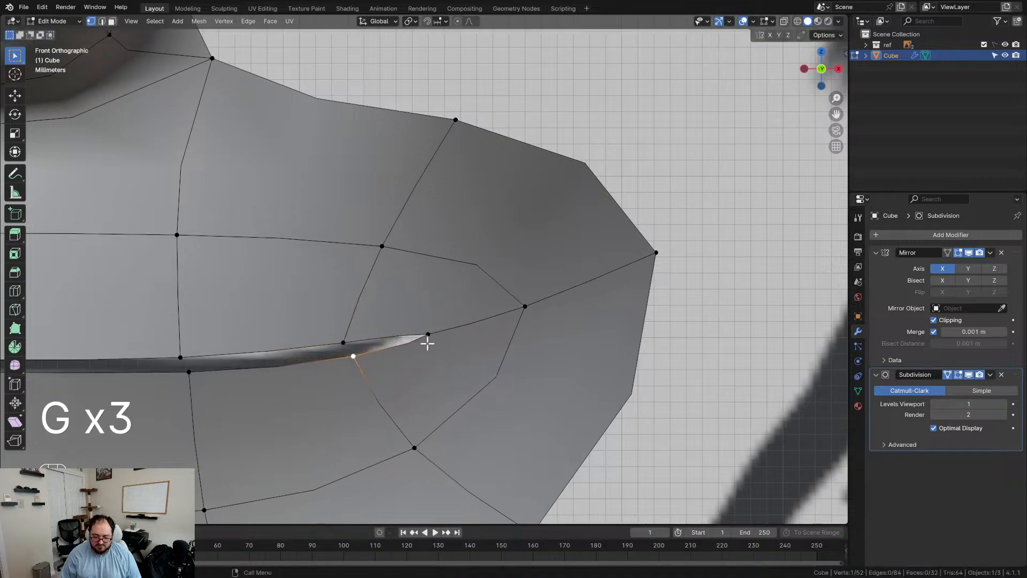
key(g)
click(470, 342)
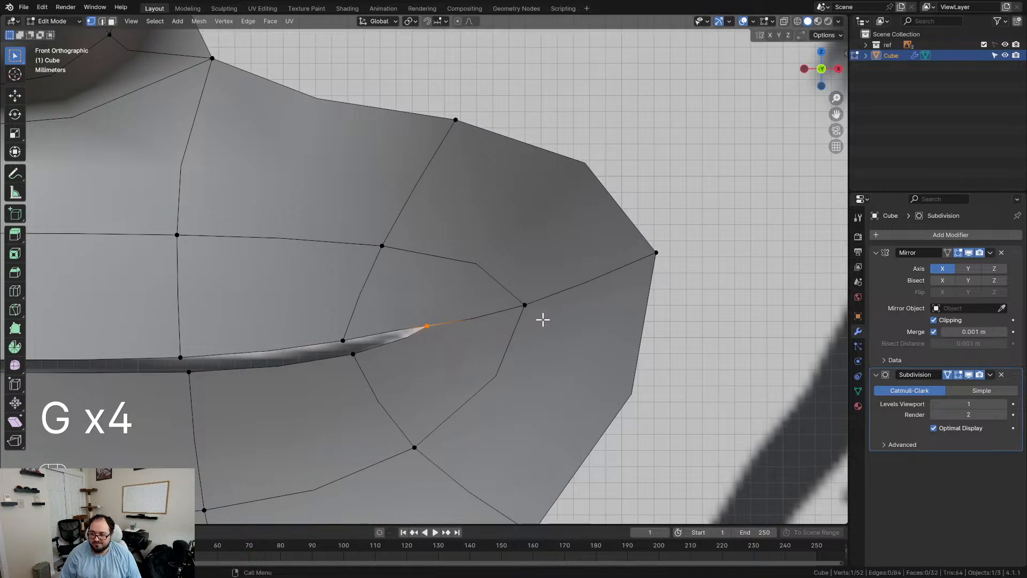
click(947, 375)
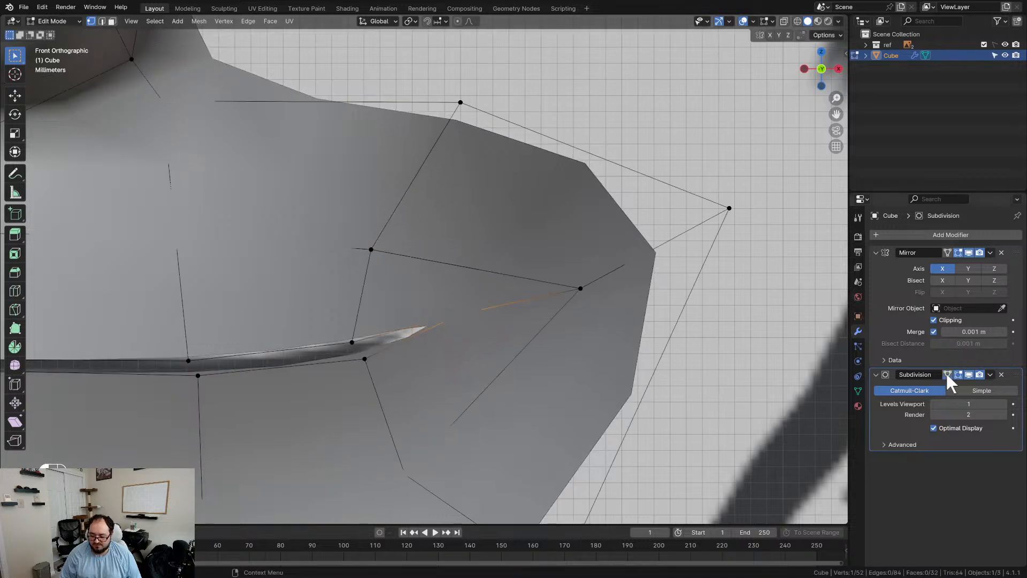
Step: Pull the outer loop's upper side vertex back along the cheek, and match it with the lower side vertex
middle_drag(642, 339, 283, 195)
key(d)
key(d)
click(385, 225)
middle_drag(385, 224, 418, 246)
key(KP_3)
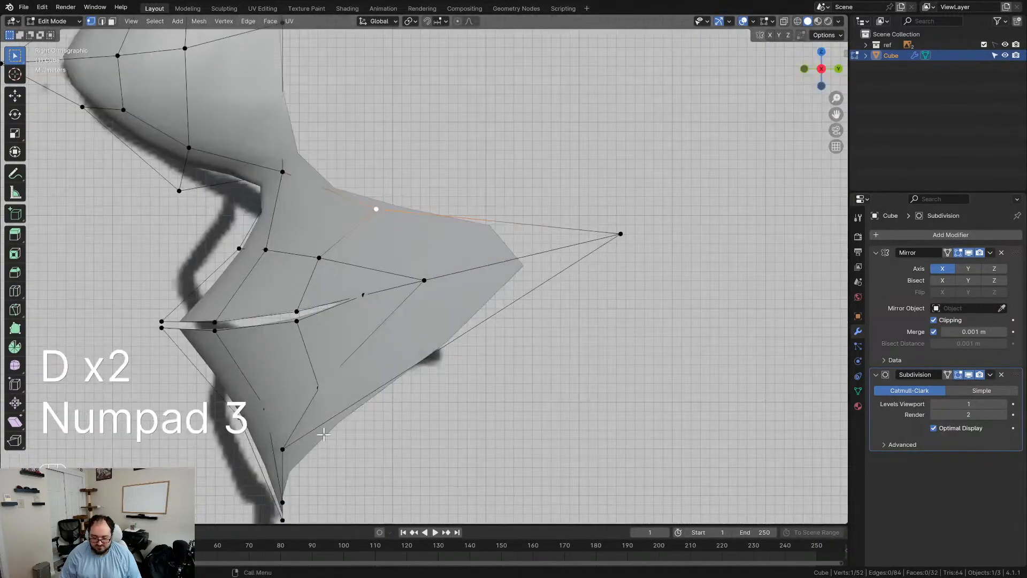
scroll(324, 434, down, 2)
key(d)
key(d)
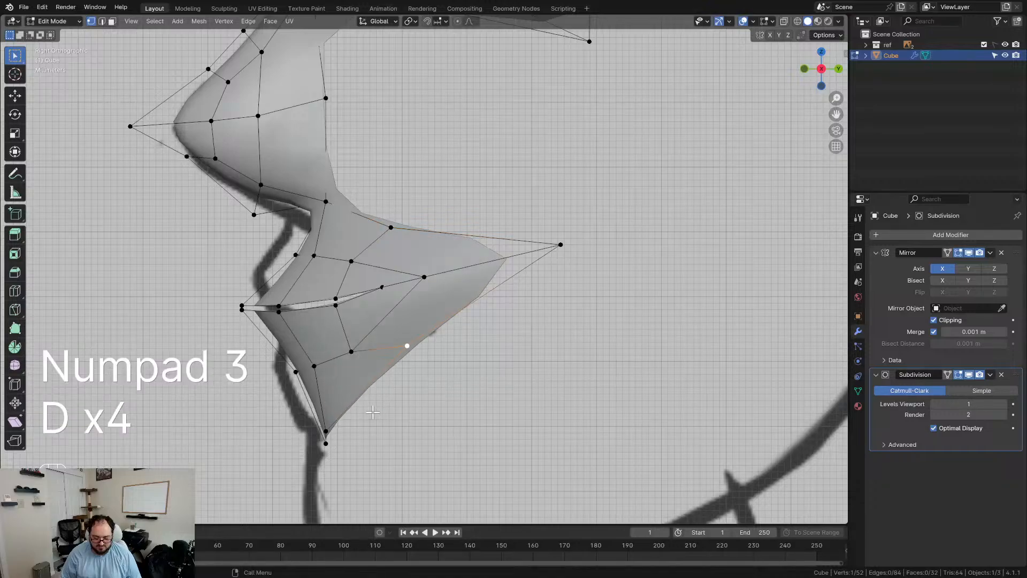
key(d)
key(d)
key(ctrl+z)
key(ctrl+z)
Step: Move the outer loop's bottom vertex beside the centreline back, and lower the loop's lower side vertex in side view
key(g)
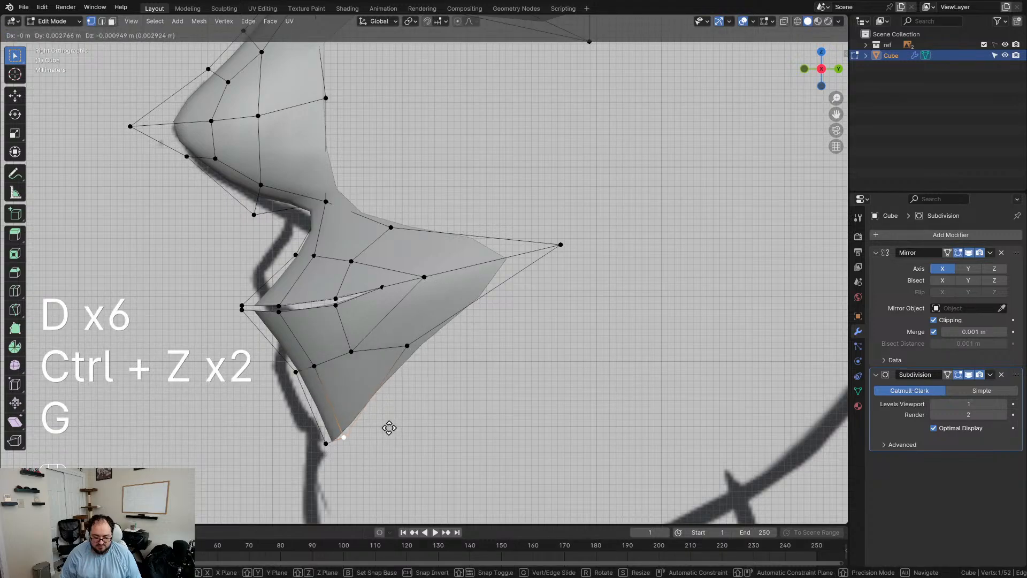
right_click(388, 428)
key(g)
click(436, 421)
Step: Raise the outer loop's upper side vertex, and shift its lower side vertex further back
click(404, 235)
key(g)
click(405, 219)
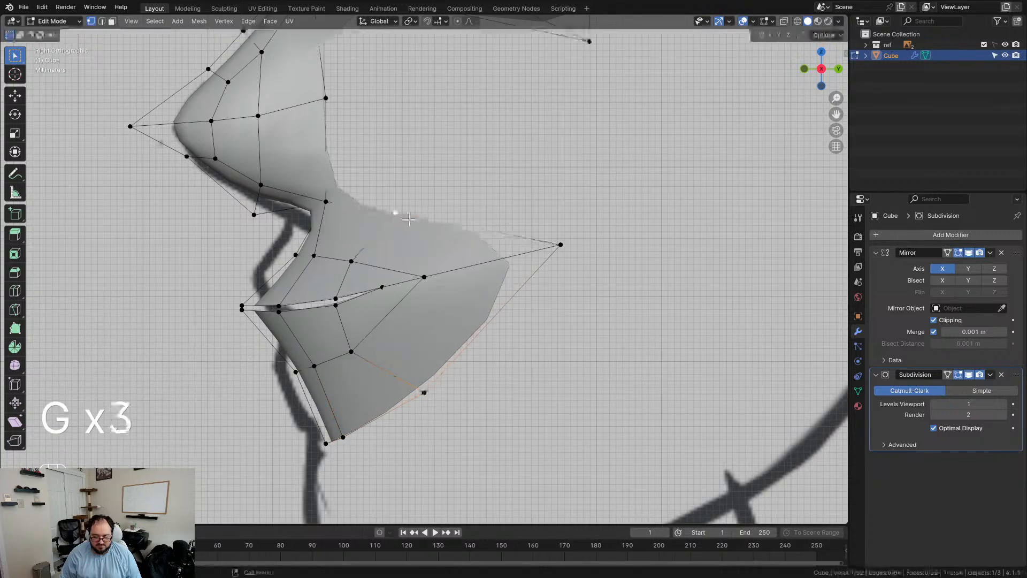
click(448, 393)
key(g)
click(467, 396)
Step: Pull the outer loop's outermost vertex forward and down, and nudge the mouth corner vertex and its outer neighbour to fit
key(g)
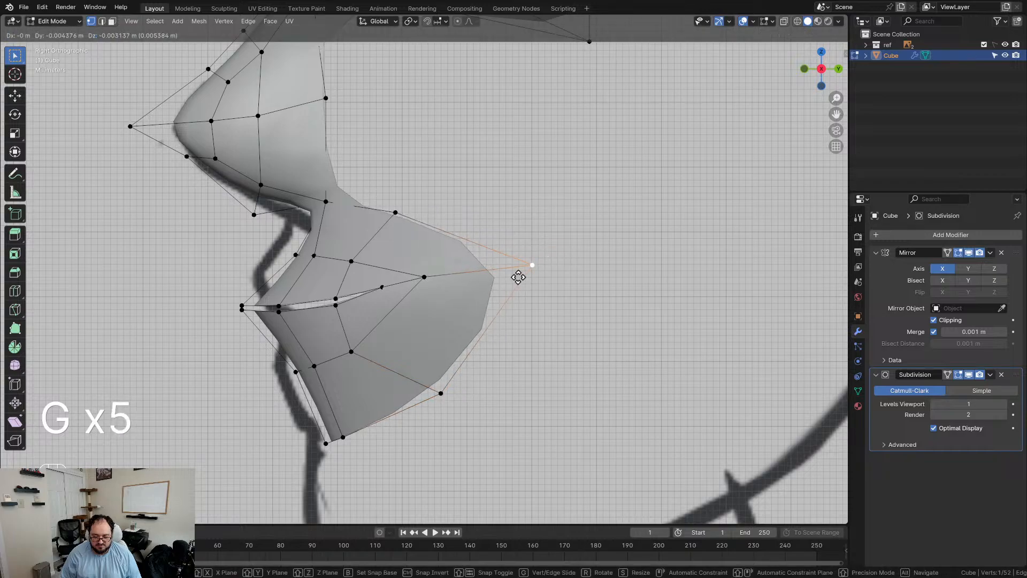
click(518, 268)
click(426, 289)
key(g)
click(423, 294)
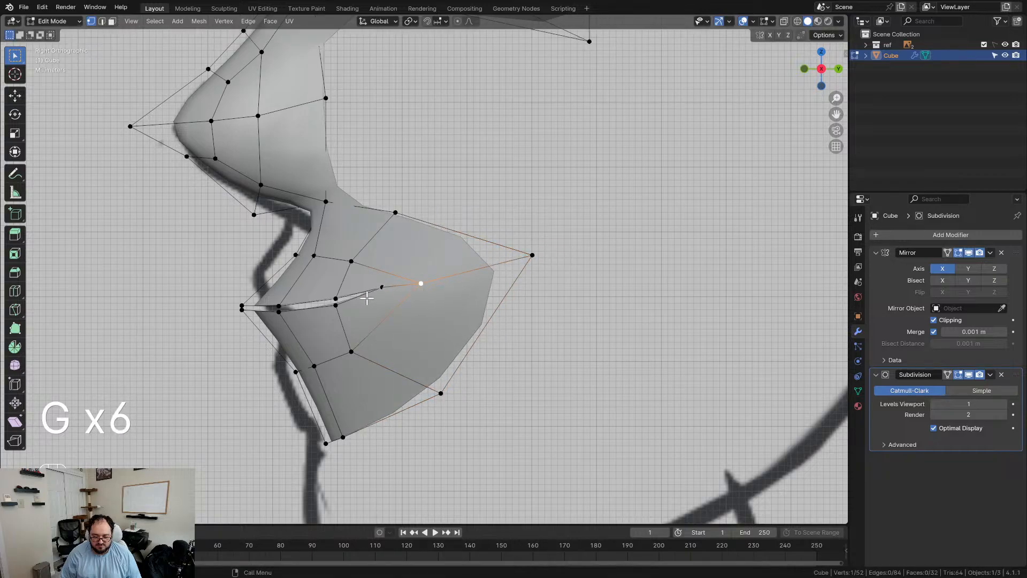
key(g)
click(394, 314)
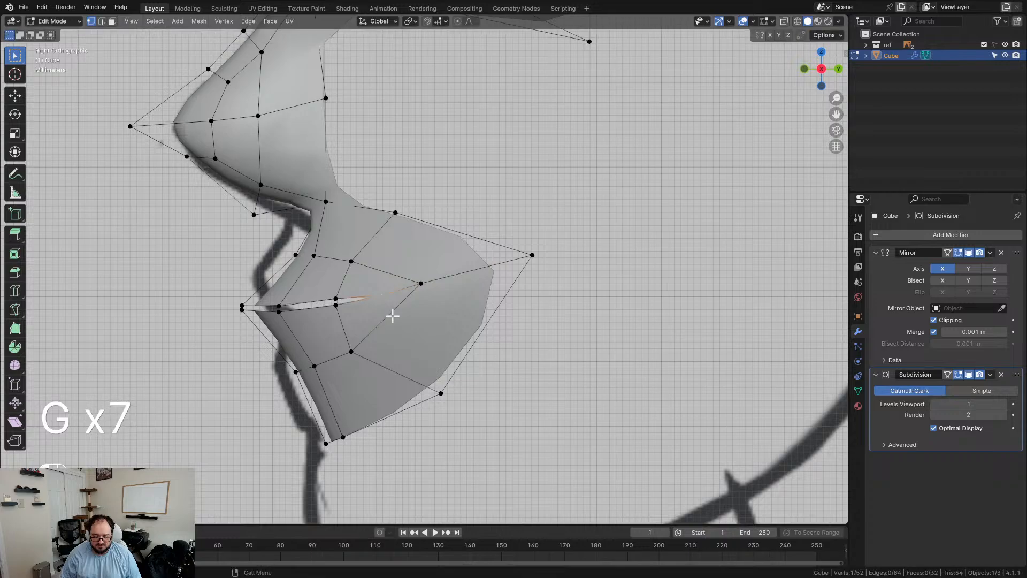
Step: Examine the mouth corner and lip loops in wireframe against the front and side reference drawings
scroll(393, 314, up, 4)
shift+middle_drag(387, 317, 440, 245)
key(z)
scroll(397, 266, up, 2)
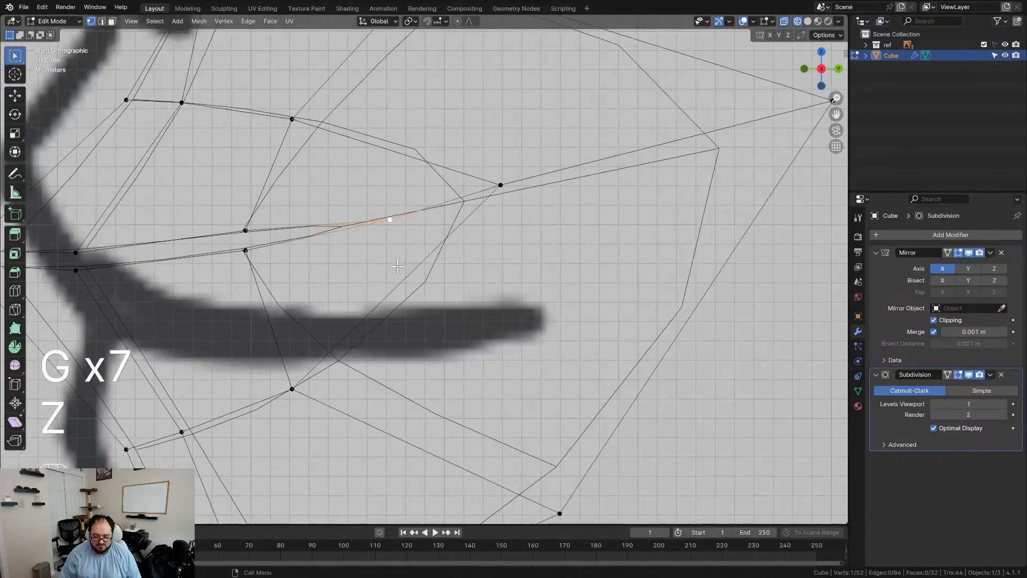
scroll(310, 260, down, 4)
middle_drag(323, 273, 430, 280)
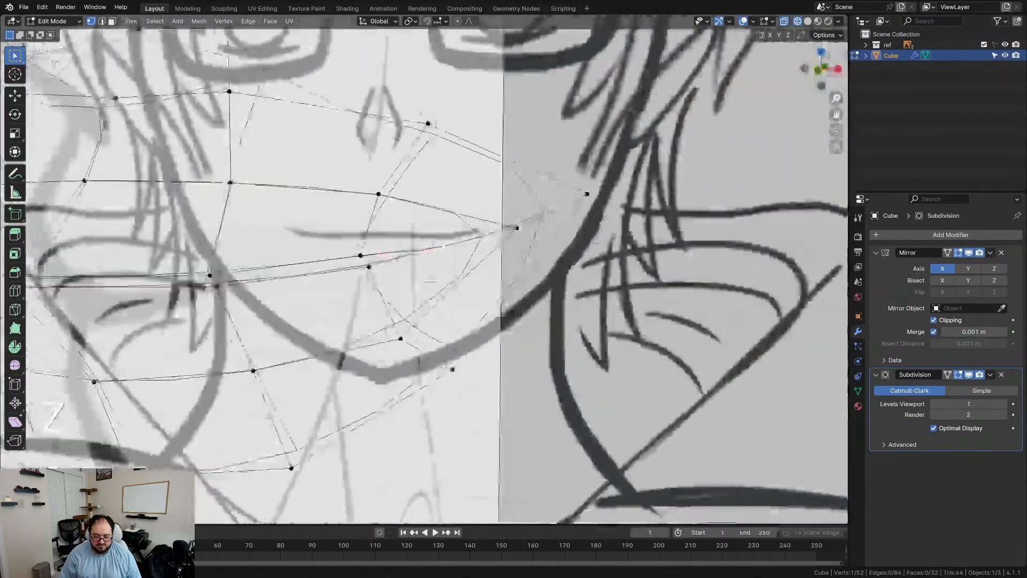
key(KP_1)
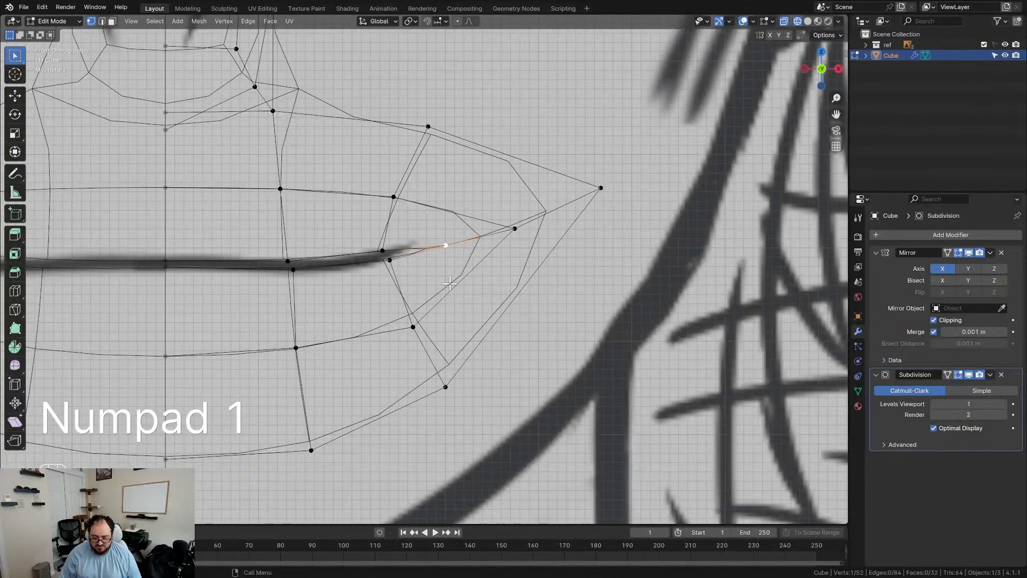
key(KP_3)
scroll(450, 283, up, 3)
shift+middle_drag(343, 261, 427, 262)
scroll(427, 262, down, 5)
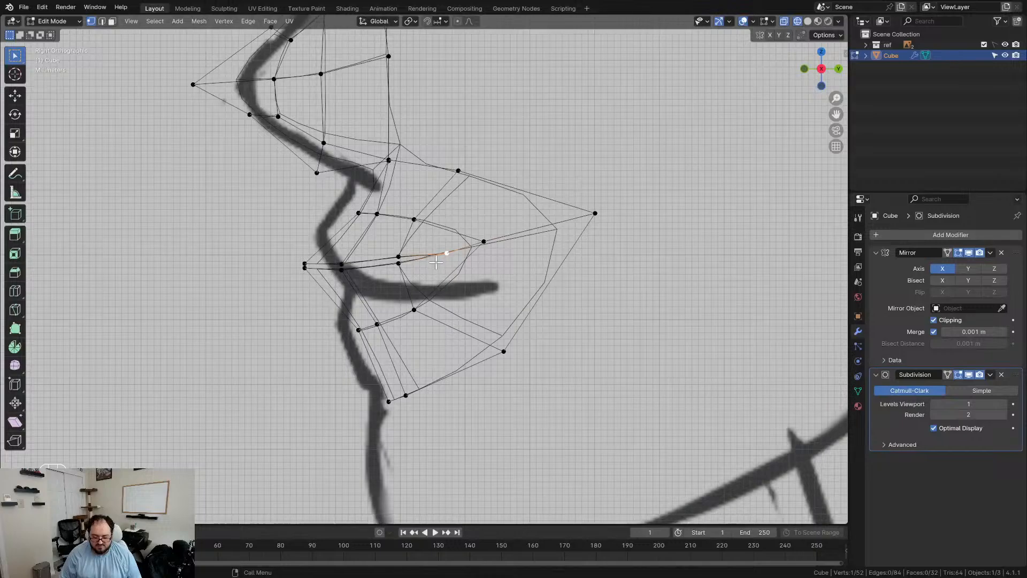
Step: Move the centreline vertex above the upper lip forward to the drawn profile in side view
scroll(436, 261, down, 8)
scroll(434, 278, up, 4)
scroll(435, 281, up, 4)
scroll(435, 280, down, 5)
shift+middle_drag(423, 237, 415, 274)
scroll(414, 275, up, 1)
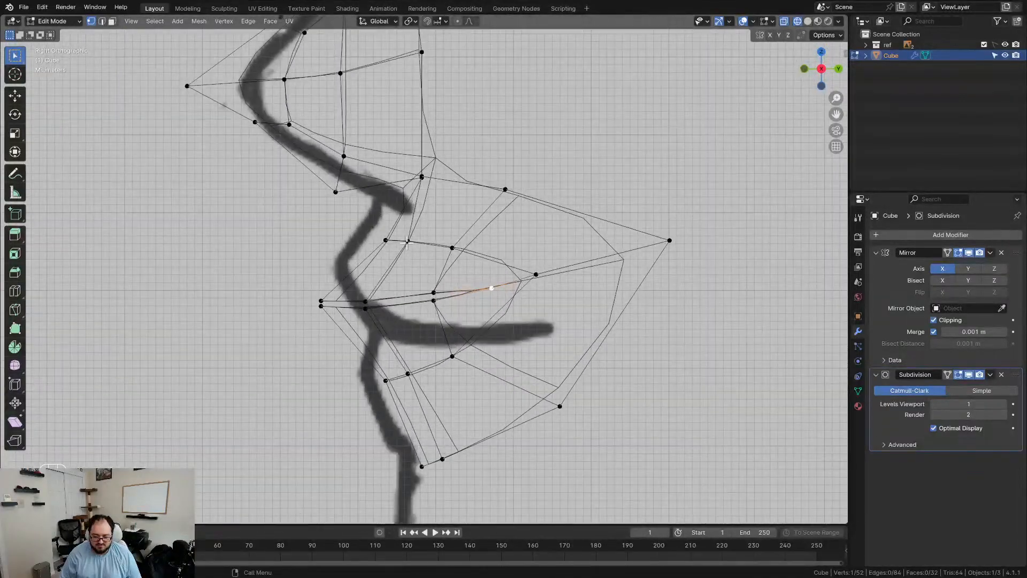
key(g)
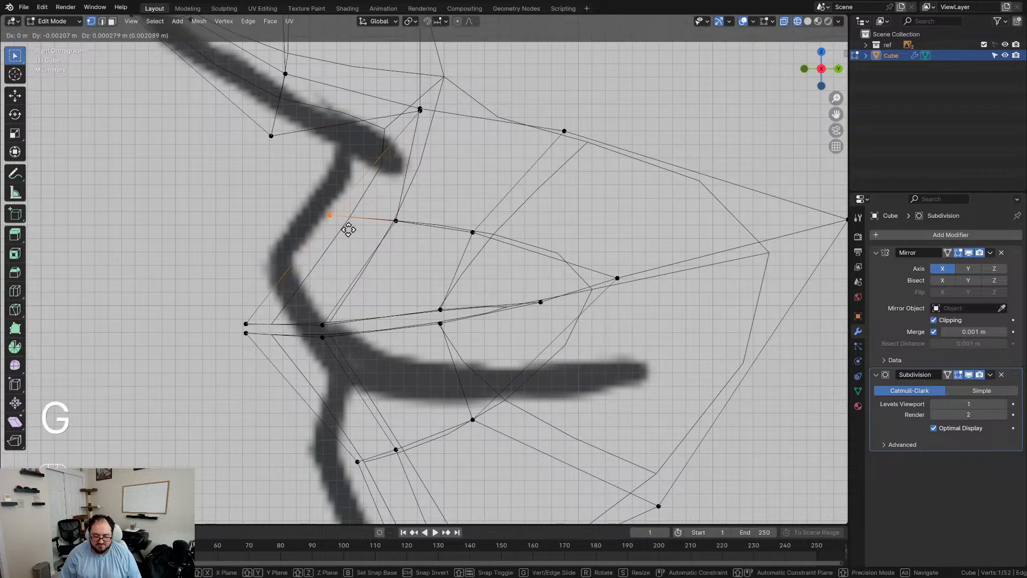
click(295, 229)
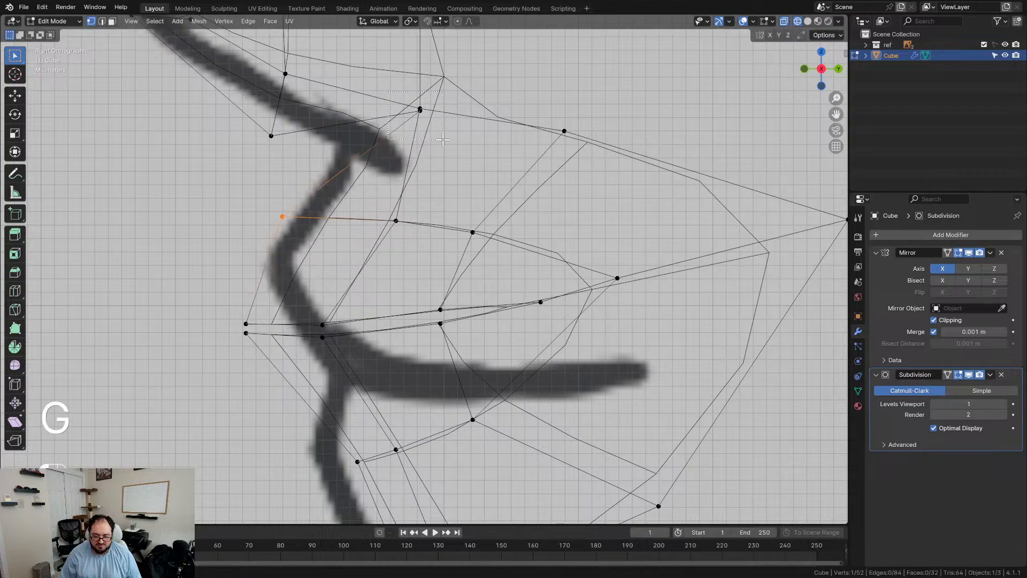
Step: In side view, shift the centre vertex under the nose onto the sketched profile line and keep the nostril-side vertex farther back
drag(441, 138, 441, 139)
key(g)
key(g)
click(372, 164)
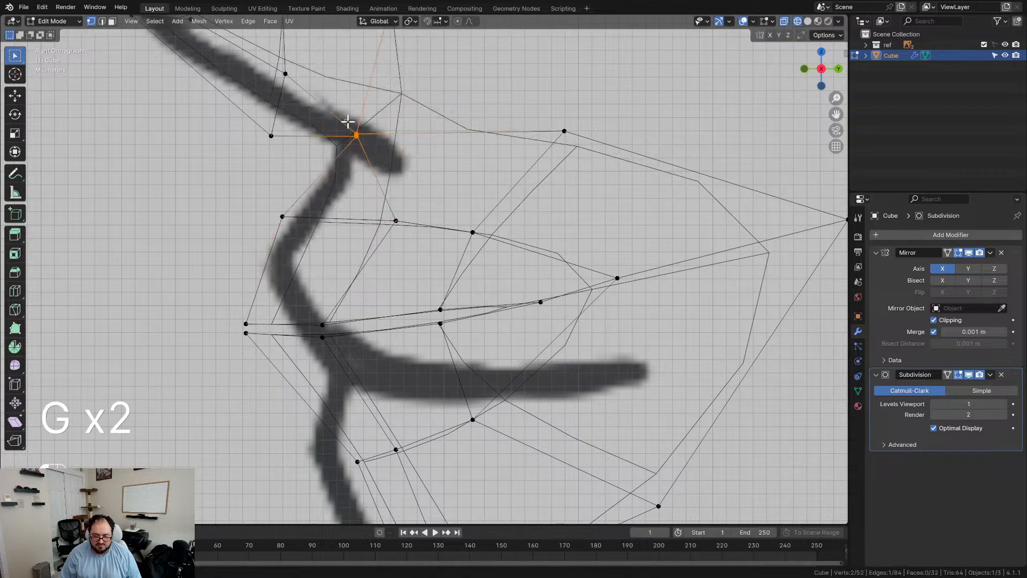
middle_drag(380, 138, 330, 147)
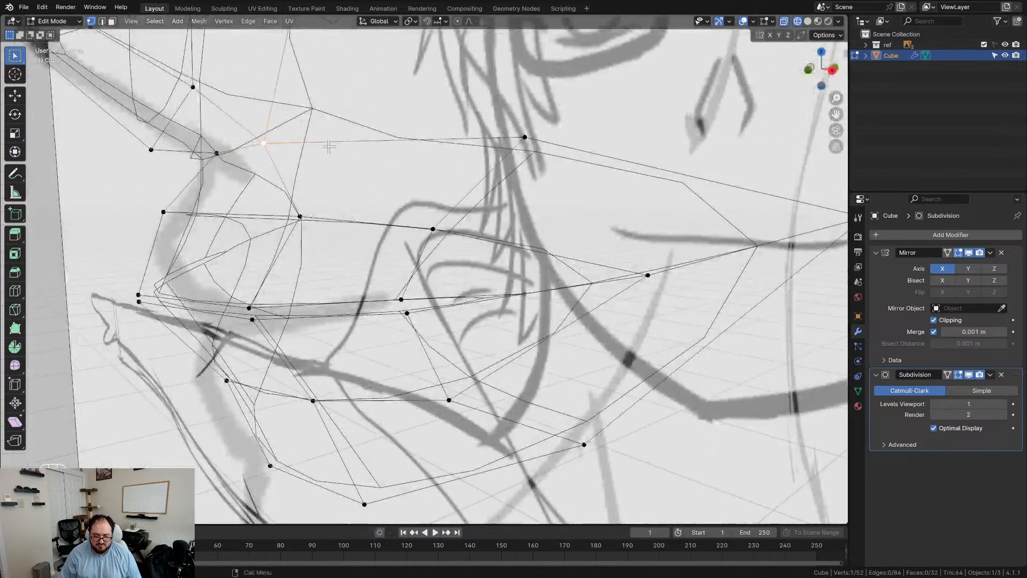
key(KP_3)
key(g)
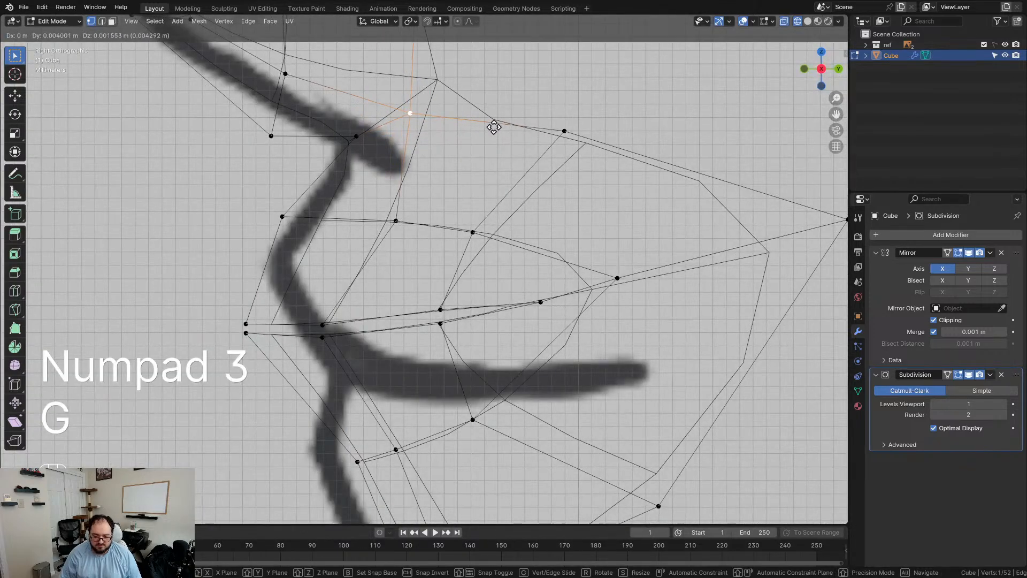
click(490, 127)
Step: Refine the centre vertex at the nose base and move the upper-lip centre vertex onto the profile sketch
drag(337, 128, 369, 149)
key(g)
click(363, 152)
key(d)
key(g)
click(299, 219)
scroll(386, 263, down, 3)
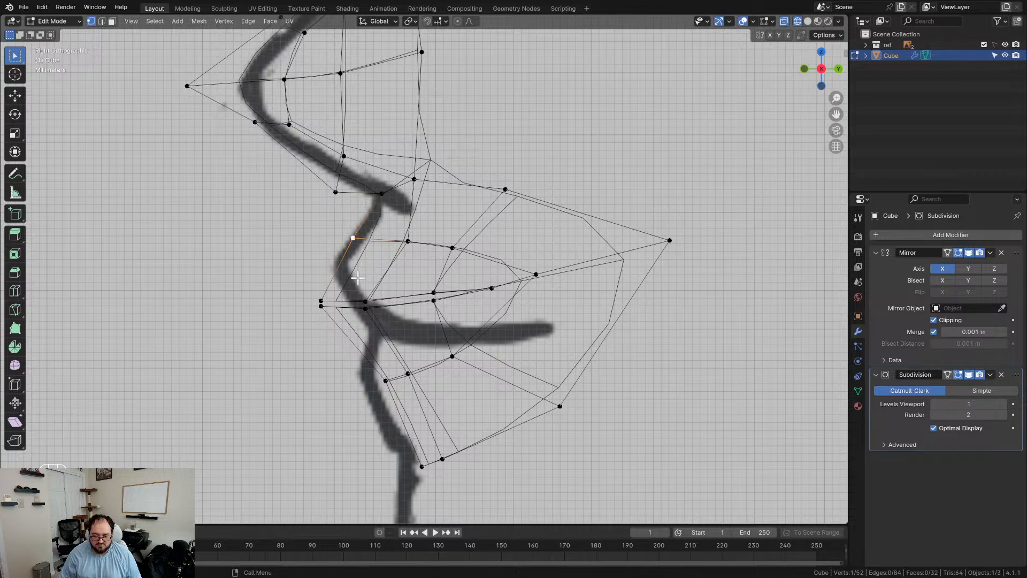
Step: Move the two front mouth-line vertices back toward the sketch and pull the upper-lip centre vertex forward and down
drag(332, 333, 333, 333)
key(g)
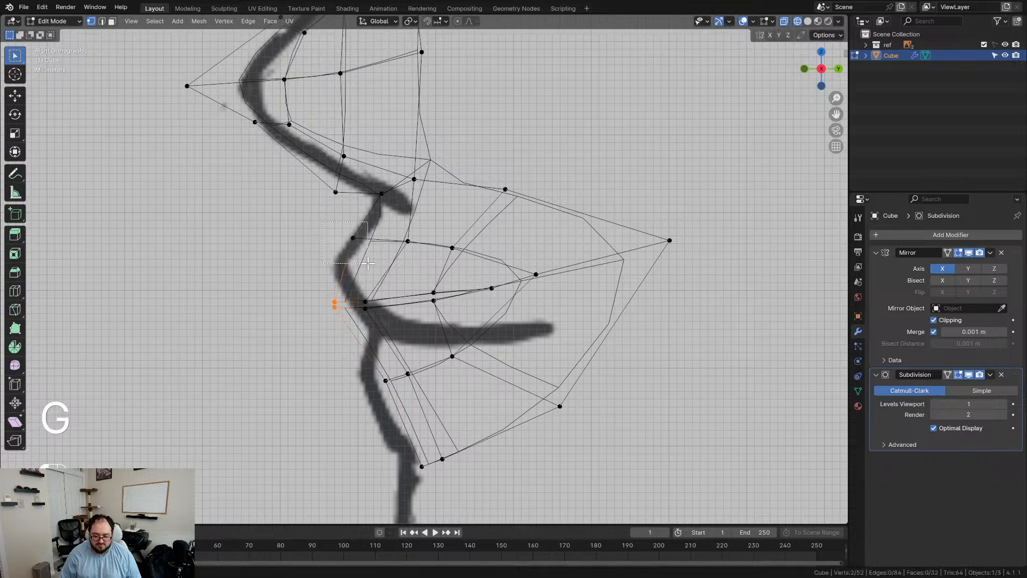
key(g)
click(342, 275)
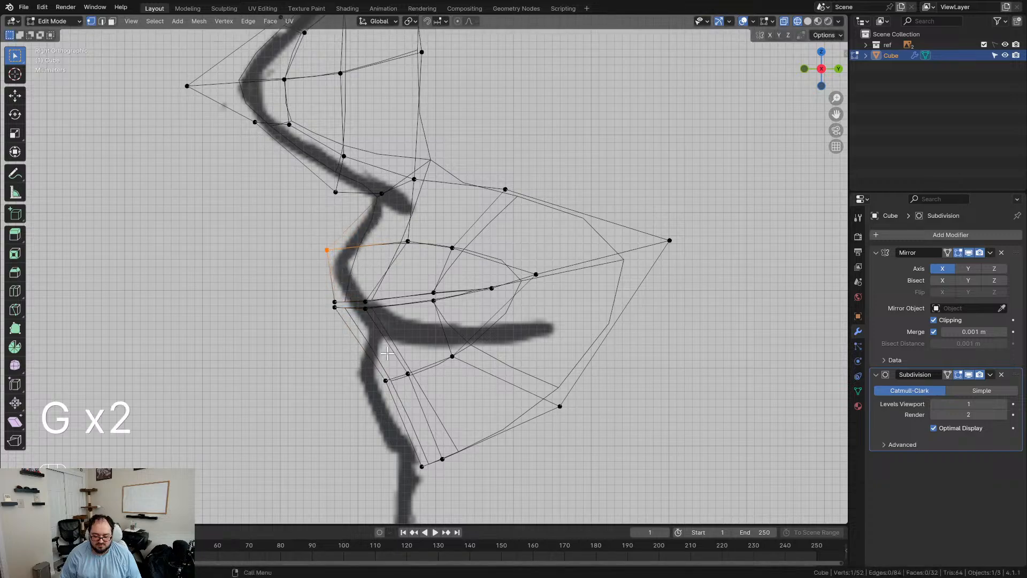
Step: Add an edge loop around the lips midway to the mouth opening and lower the upper-lip front vertex slightly
scroll(387, 353, up, 2)
shift+middle_drag(361, 387, 379, 333)
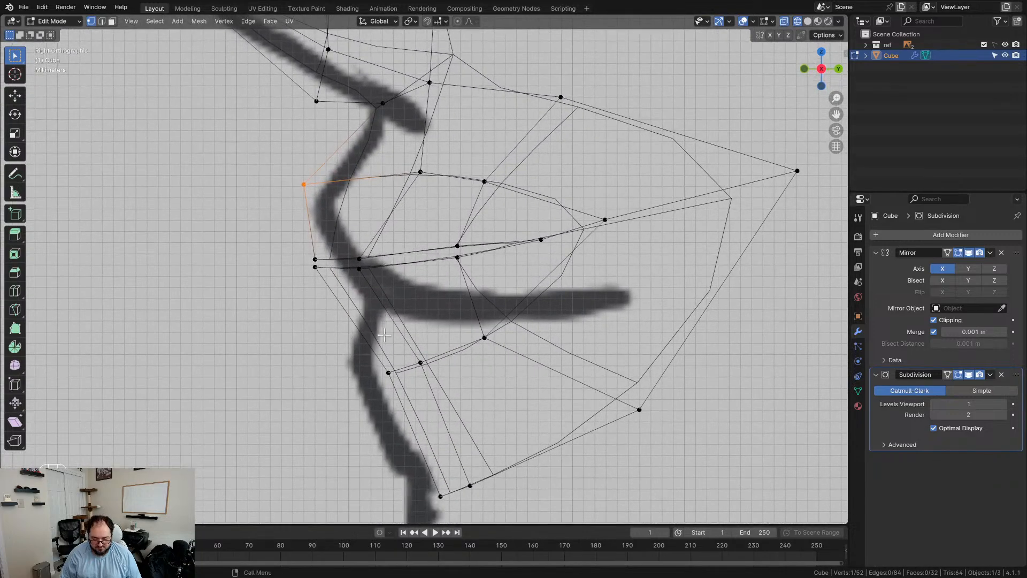
key(ctrl+r)
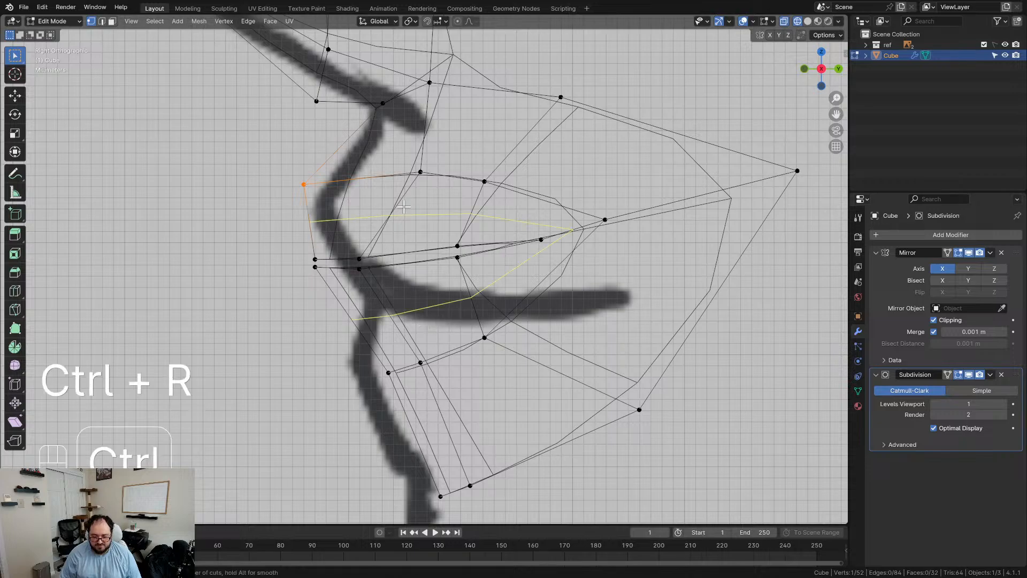
click(387, 217)
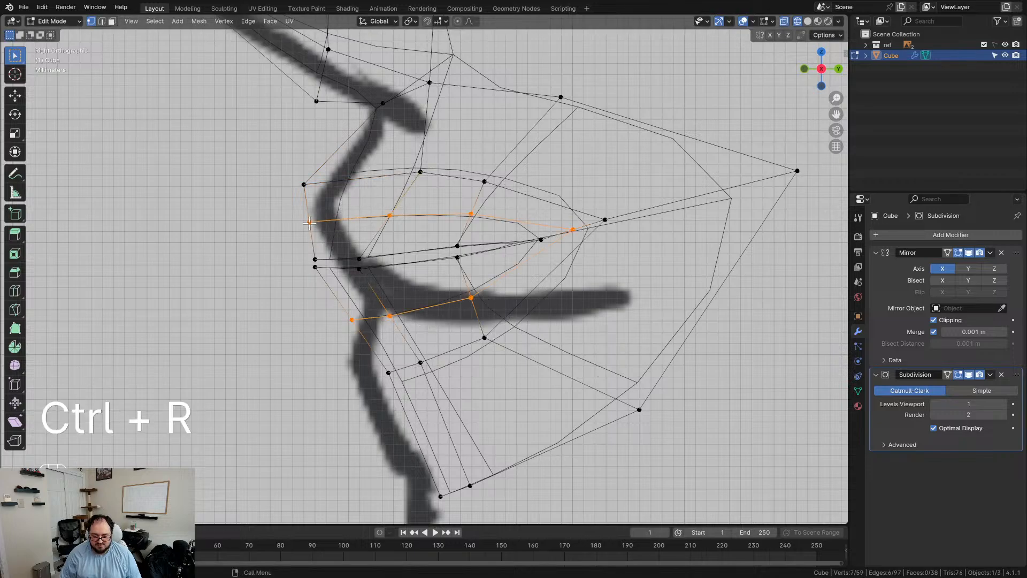
click(327, 200)
key(g)
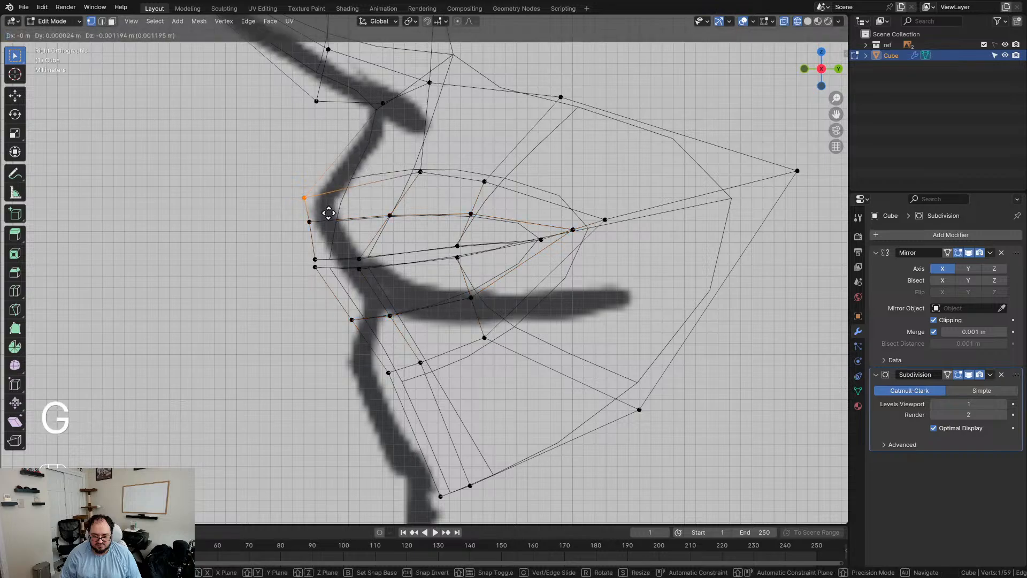
click(327, 214)
Step: Move the four front vertices of the mouth opening back to the sketched line between the lips
drag(387, 294, 387, 295)
key(g)
middle_click(418, 295)
click(419, 296)
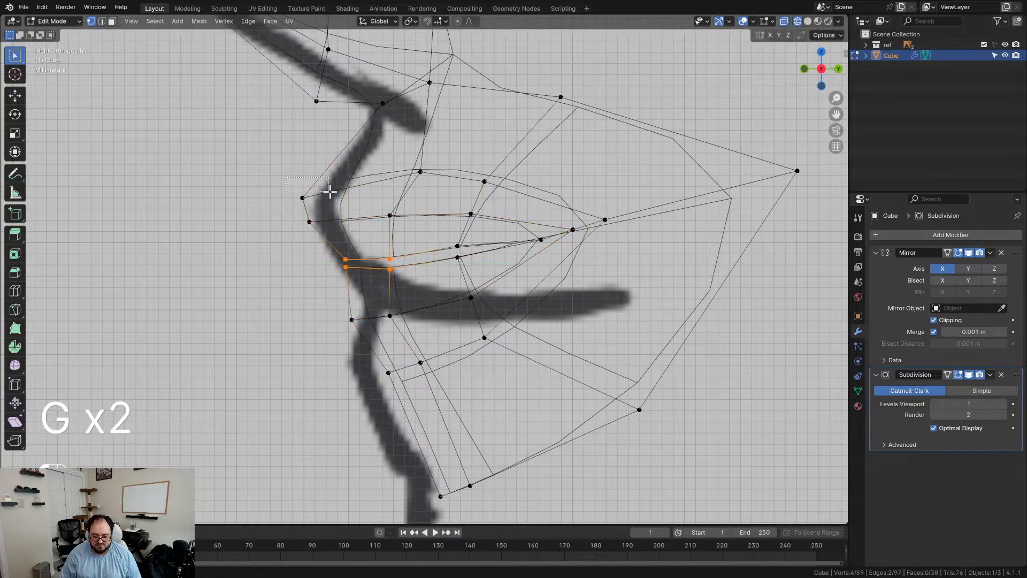
Step: Fit the two upper-lip centre vertices to the sketched lip curve, moving the upper one back and the lower one down
drag(330, 191, 329, 191)
key(g)
click(357, 199)
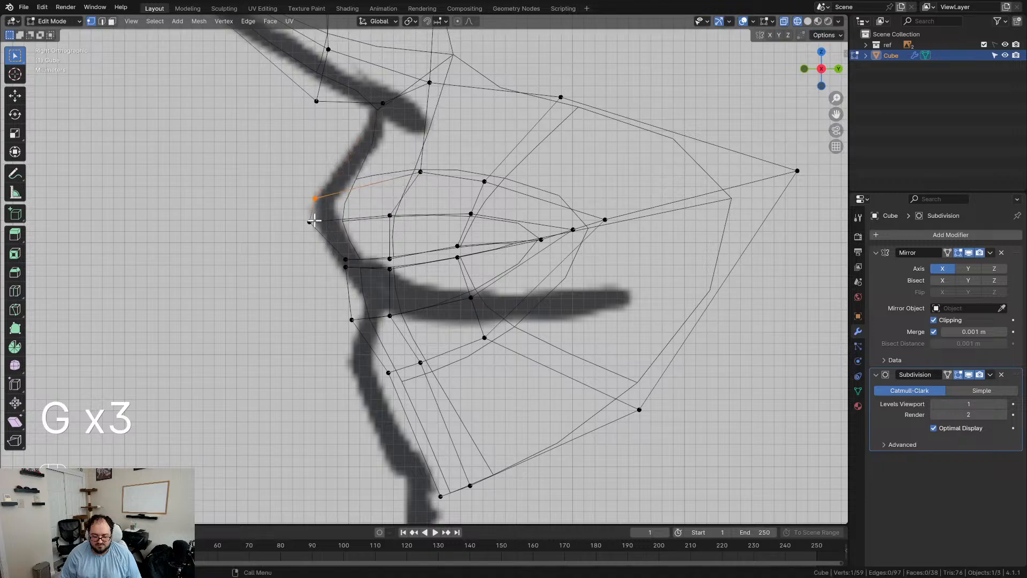
drag(294, 217, 325, 236)
key(g)
click(326, 259)
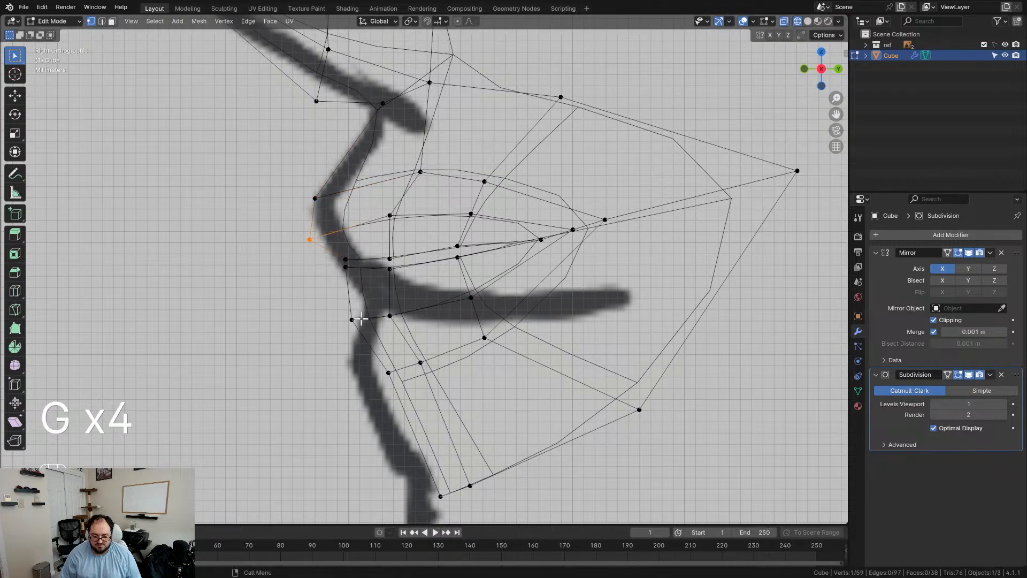
Step: Shape the lower-lip profile by moving its front centre vertex forward and up and the vertex below it onto the sketch
drag(364, 335, 363, 336)
key(g)
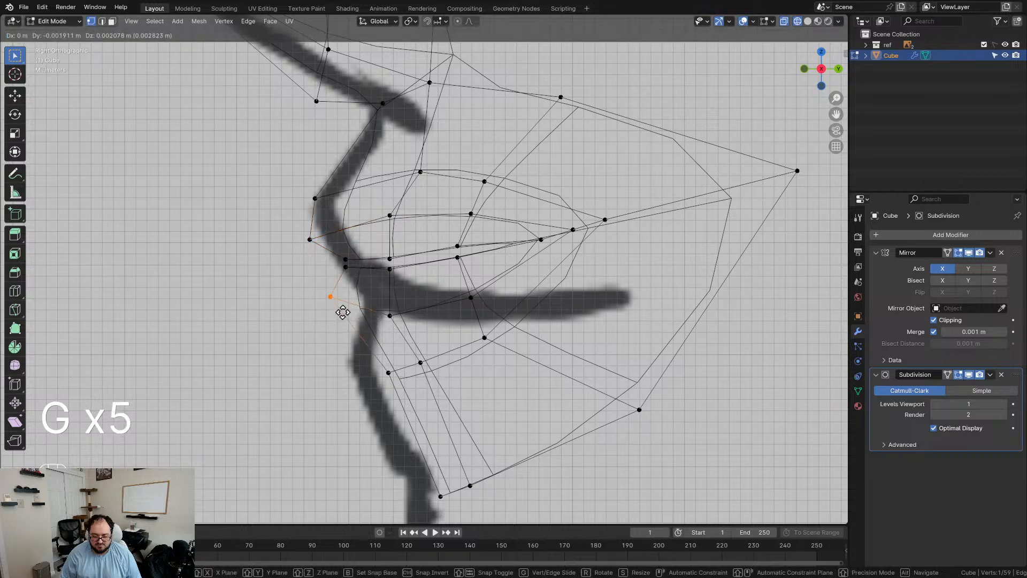
click(343, 313)
drag(422, 389, 422, 390)
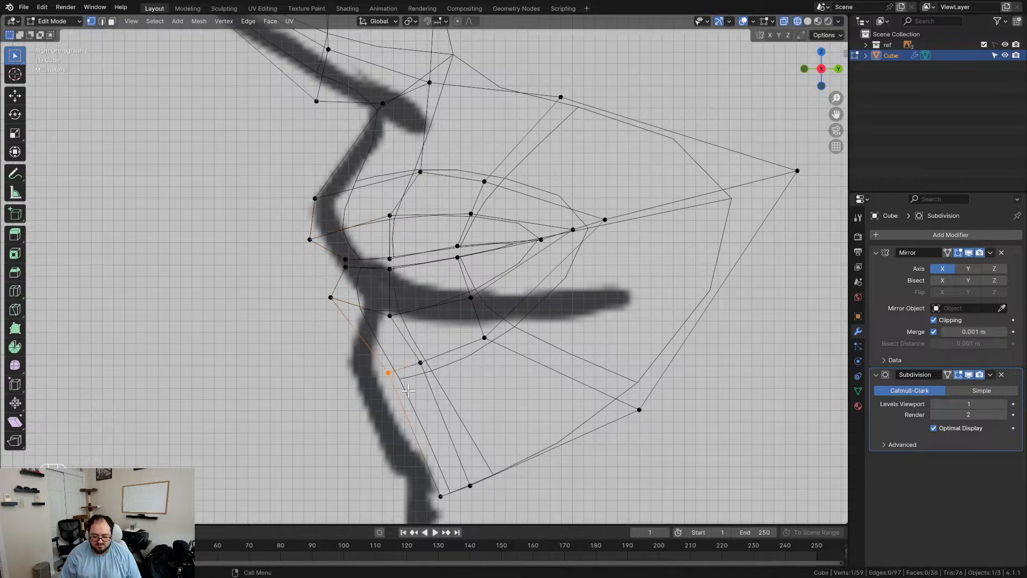
key(g)
click(400, 357)
Step: Adjust the two lower-lip vertices beside the centre line so they follow the new lip profile
drag(445, 385, 444, 386)
key(g)
click(433, 378)
drag(381, 294, 408, 319)
key(g)
click(413, 322)
Step: In solid-shaded front view, raise the upper-lip centre vertices and lower the centre vertex of the lower lip
key(z)
scroll(469, 312, down, 3)
mouse_move(468, 312)
middle_down()
mouse_move(511, 314)
mouse_move(410, 312)
mouse_move(432, 339)
mouse_move(541, 335)
middle_up()
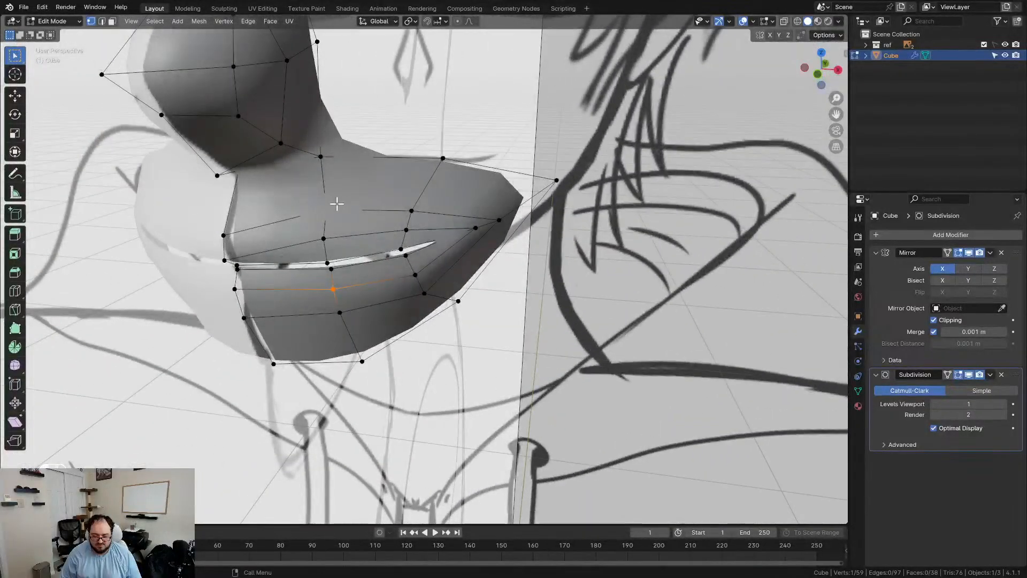
key(KP_1)
scroll(406, 232, up, 2)
shift+middle_drag(406, 232, 435, 291)
scroll(389, 269, up, 1)
key(g)
click(383, 253)
click(373, 290)
key(g)
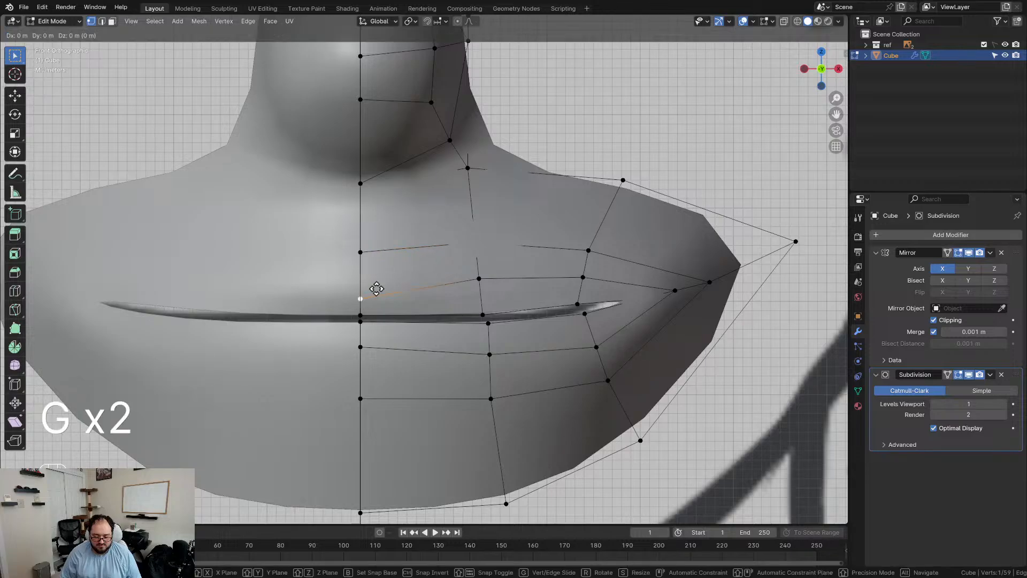
click(376, 280)
click(361, 348)
key(g)
click(363, 364)
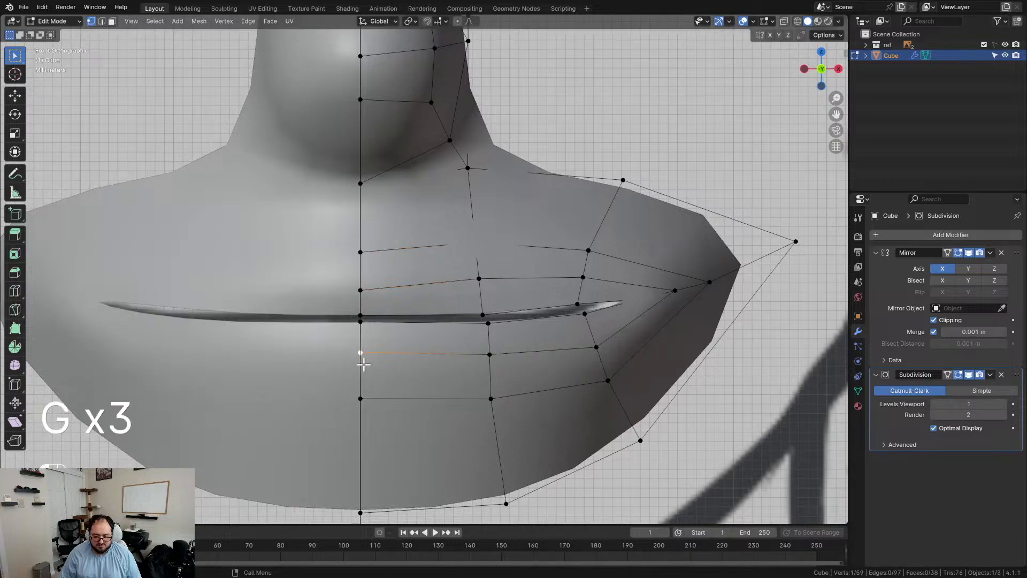
Step: Adjust the two vertices above the upper lip between the centre line and the mouth corner to smooth the loop
click(476, 242)
key(d)
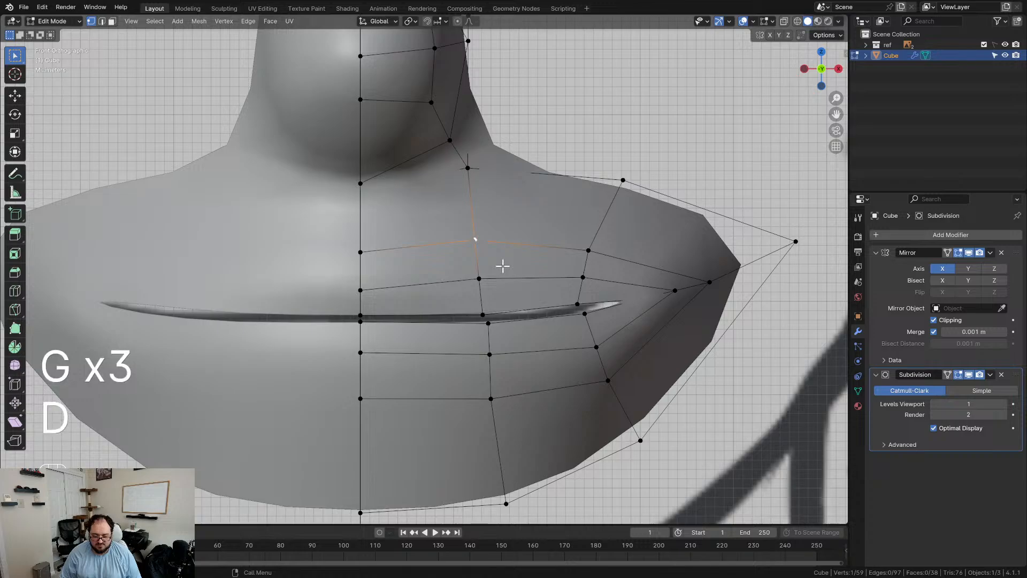
click(596, 255)
Step: Try to adjust the outer mouth-corner vertex and the outer lower-lip vertex in the same way
click(724, 288)
key(d)
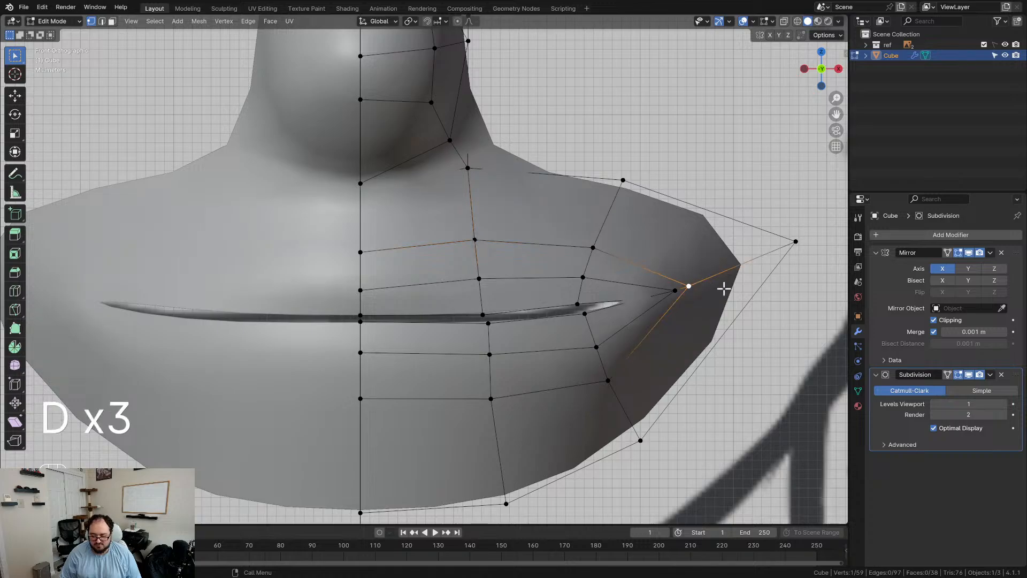
key(ctrl+z)
click(621, 381)
key(d)
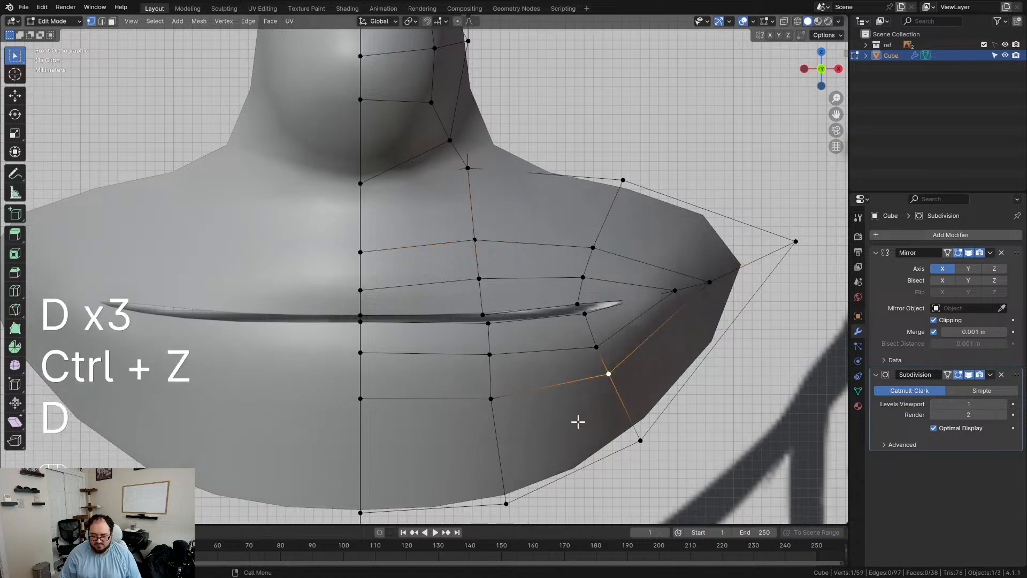
key(ctrl+z)
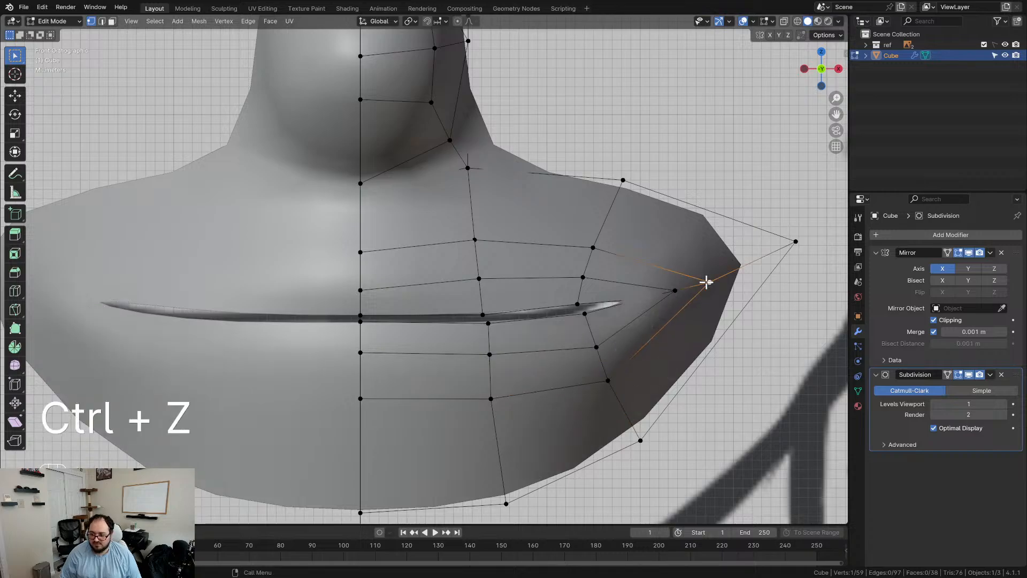
Step: Move the outer mouth-corner vertex slightly outward and fine-tune the outer vertices above and below the lips
key(g)
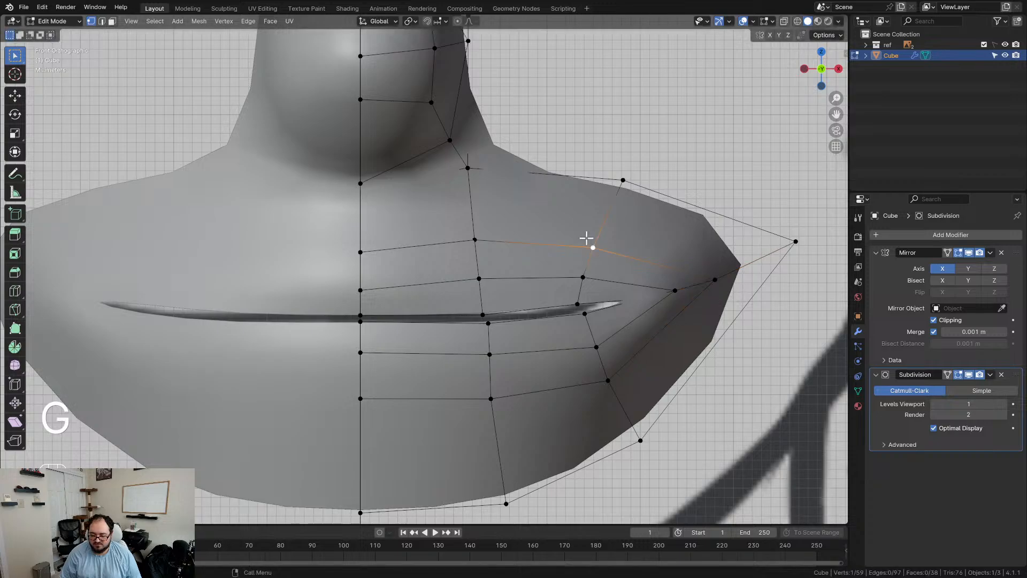
key(g)
click(602, 378)
key(g)
click(603, 382)
Step: In side view, move the vertex below the eye forward and down toward the cheek
scroll(540, 329, down, 4)
middle_drag(553, 307, 476, 310)
key(KP_3)
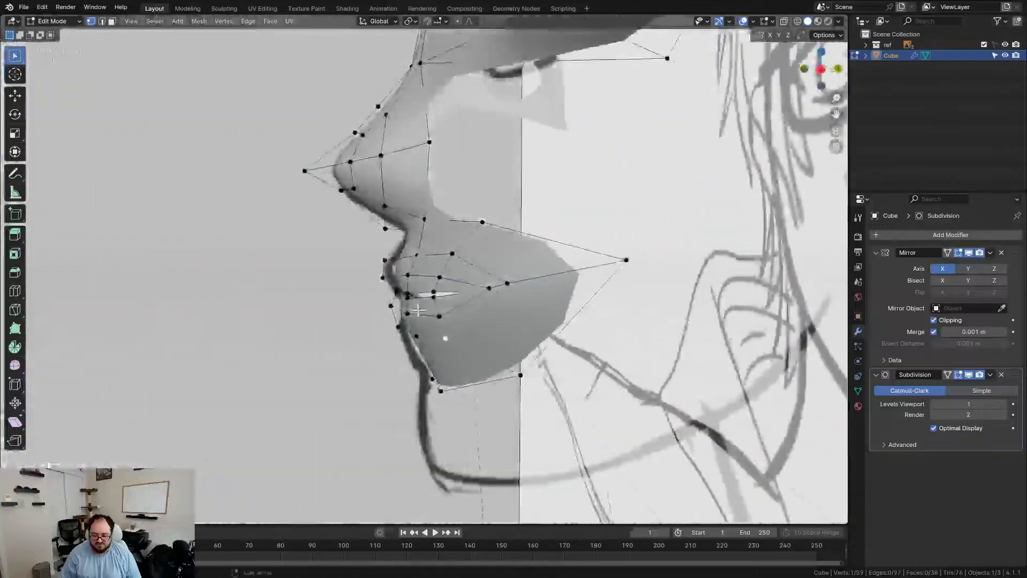
shift+middle_drag(411, 241, 403, 340)
scroll(402, 339, down, 3)
middle_drag(451, 270, 554, 253)
key(d)
key(KP_3)
scroll(553, 253, up, 3)
key(g)
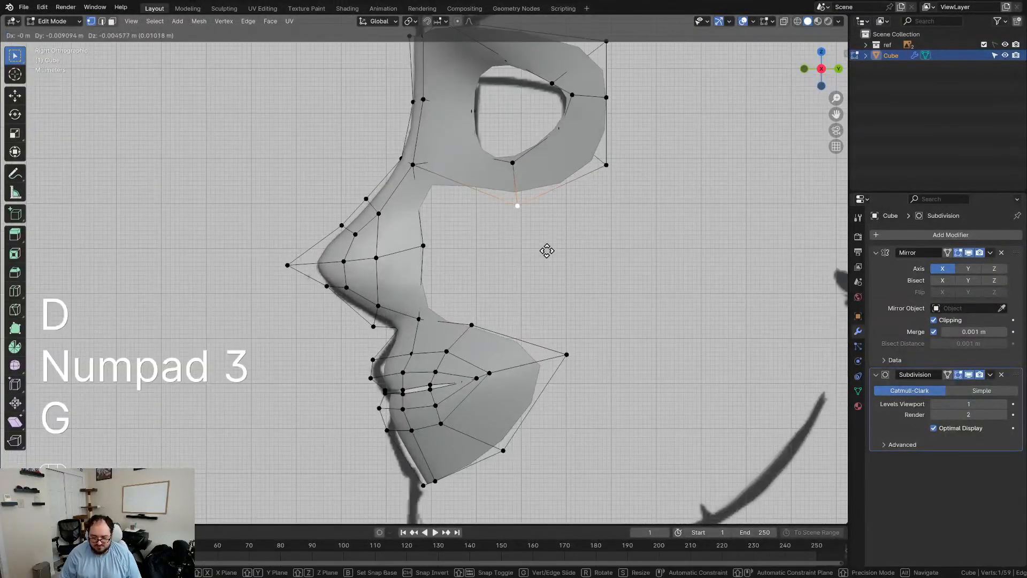
click(542, 259)
Step: In front view, shift the column of four vertices above and below the eye slightly toward the nose
middle_drag(501, 256, 437, 243)
scroll(502, 261, down, 3)
scroll(591, 230, up, 4)
key(KP_1)
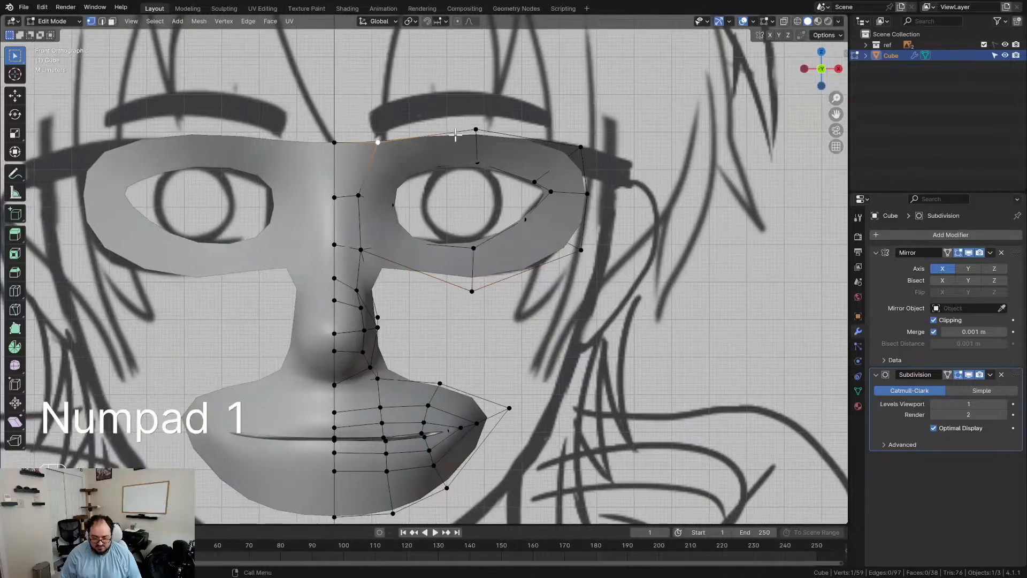
key(g)
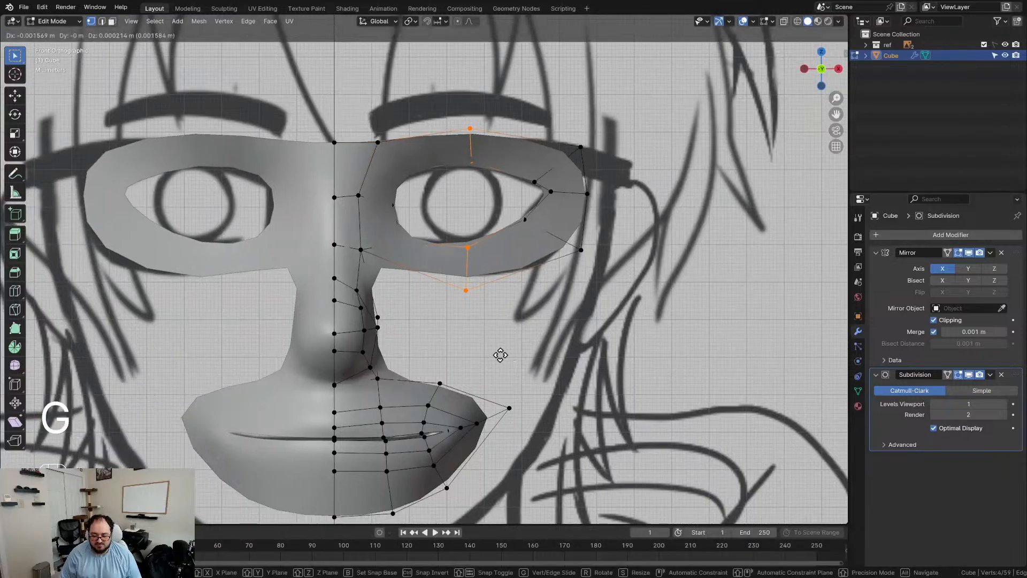
click(502, 356)
Step: Try to extrude the edge at the side of the nostril outward across the cheek and rotate it
scroll(503, 356, down, 3)
middle_drag(484, 348, 453, 328)
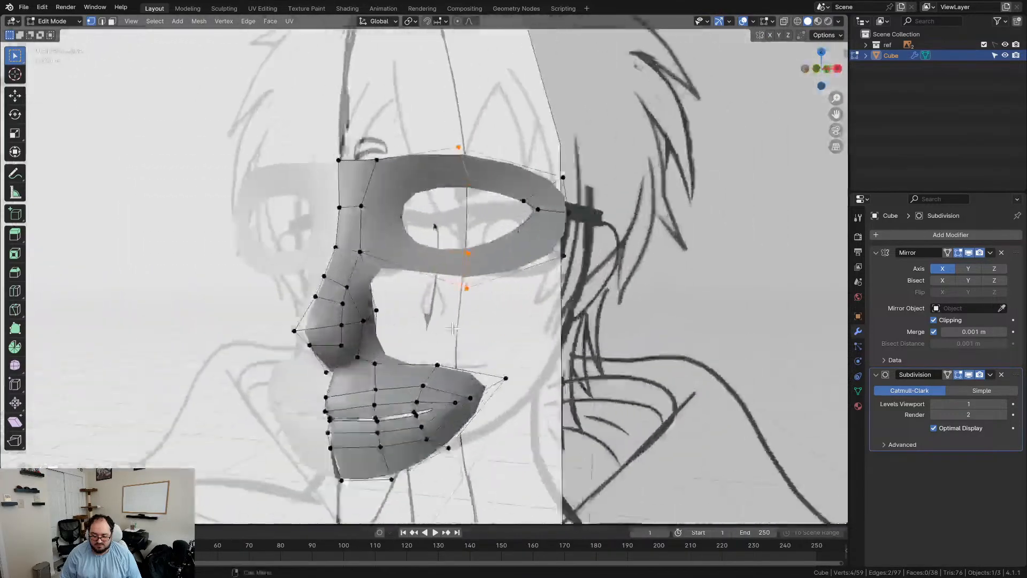
scroll(454, 328, up, 1)
click(511, 328)
key(KP_1)
scroll(351, 230, up, 3)
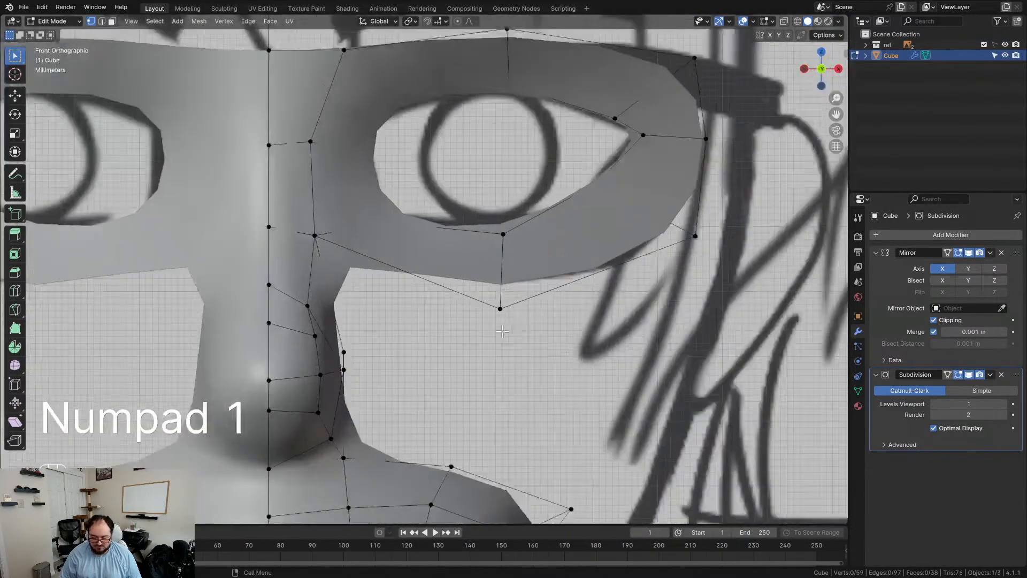
shift+scroll(351, 230, down, 3)
click(342, 235)
shift+click(342, 254)
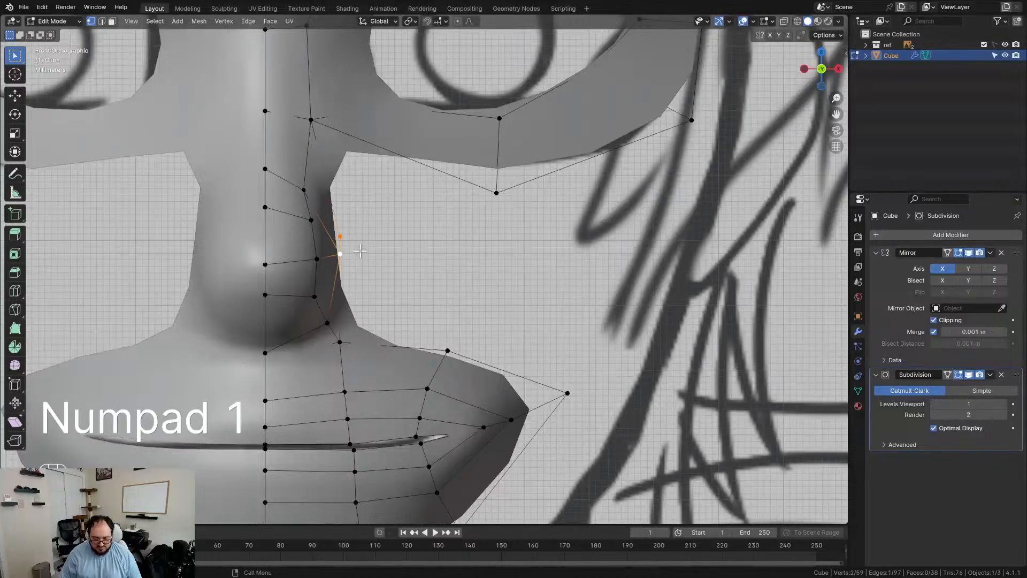
key(e)
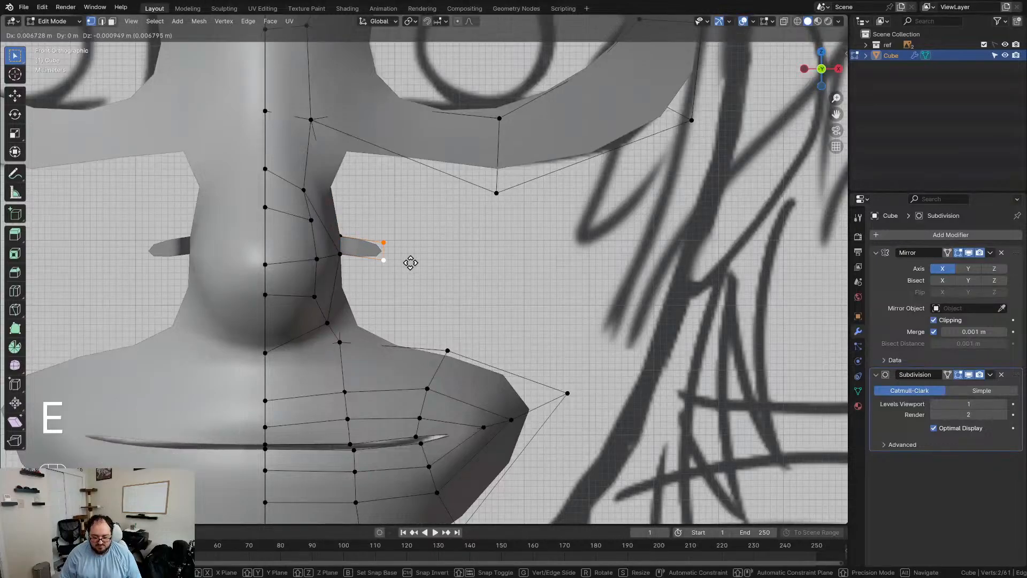
click(503, 281)
key(r)
click(478, 272)
Step: Try to fill faces between the side of the nose and the extruded cheek edge
shift+click(340, 236)
key(f)
middle_drag(424, 280, 431, 232)
key(z)
middle_drag(328, 234, 497, 185)
key(ctrl+z)
key(f)
middle_drag(522, 284, 437, 261)
key(ctrl+z)
key(ctrl+z)
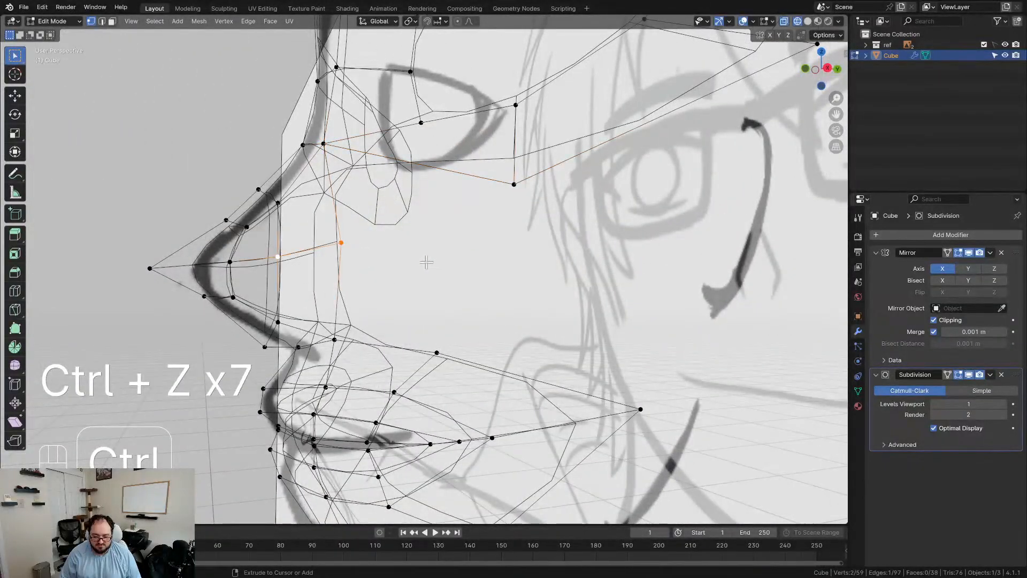
Step: Connect the under-eye vertex to the outer vertex above the mouth with an edge that has a midpoint vertex
middle_drag(396, 268, 509, 266)
middle_drag(353, 257, 456, 332)
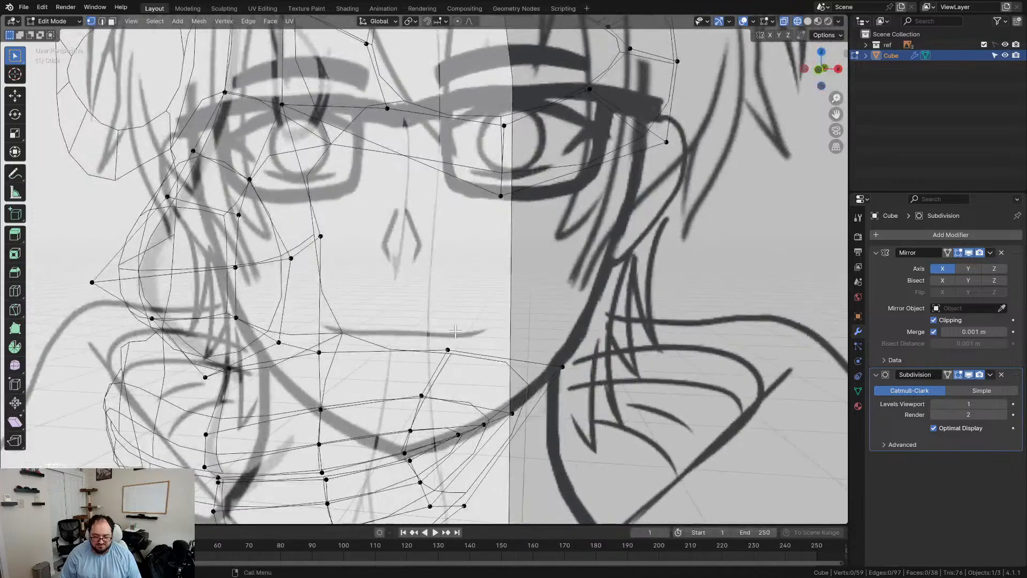
scroll(496, 267, down, 2)
mouse_move(496, 267)
middle_down()
mouse_move(422, 261)
mouse_move(483, 267)
middle_up()
key(f)
key(z)
middle_drag(413, 275, 423, 287)
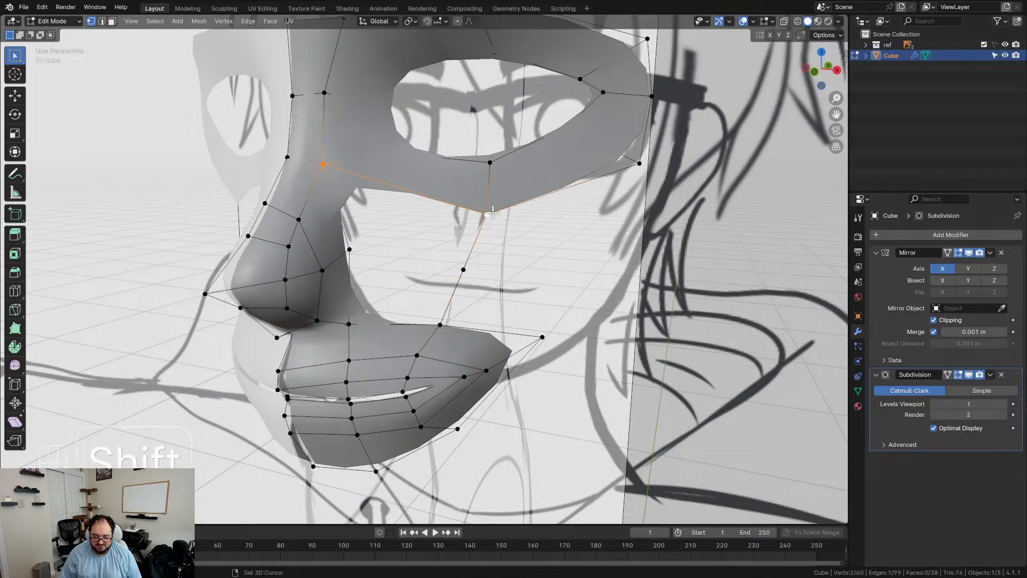
Step: Fill the gap between the side of the nose and the new cheek edge with two faces
key(f)
key(f)
middle_drag(491, 212, 501, 280)
scroll(500, 243, down, 3)
scroll(500, 280, up, 3)
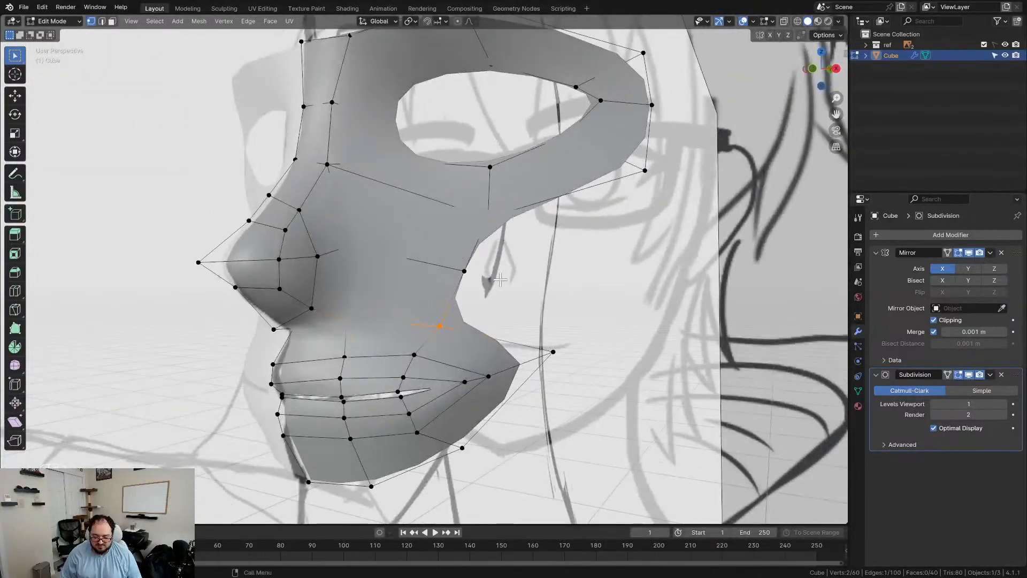
Step: Connect the outer vertex beside the mouth to the outer vertex below the eye with an edge that has a midpoint vertex
key(KP_1)
shift+middle_drag(500, 278, 408, 252)
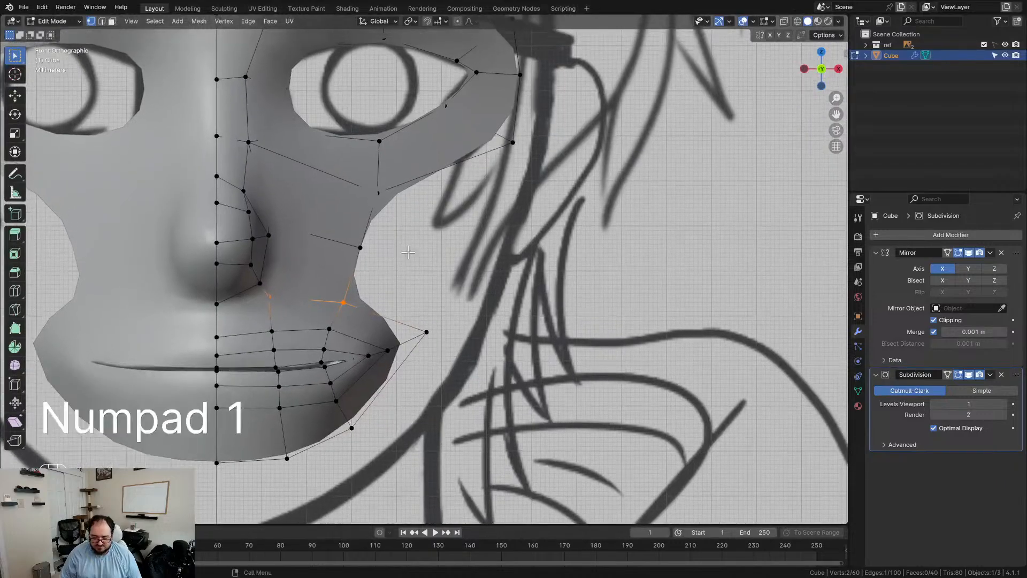
shift+click(427, 332)
key(f)
key(ctrl+r)
click(466, 245)
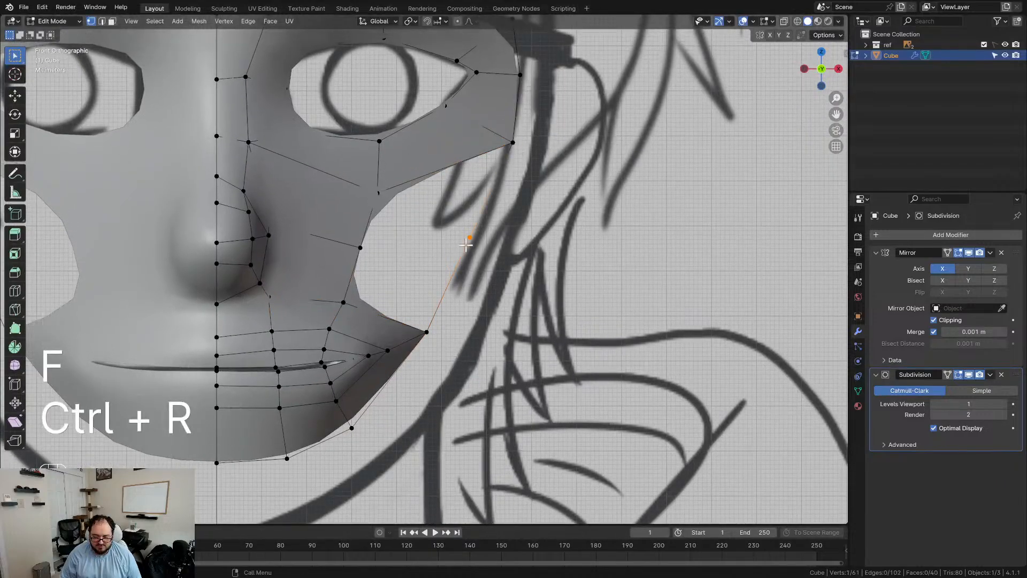
Step: Fill the outer cheek gap between the under-eye area and the mouth with two faces
key(f)
key(f)
middle_drag(469, 237, 405, 236)
scroll(433, 204, up, 2)
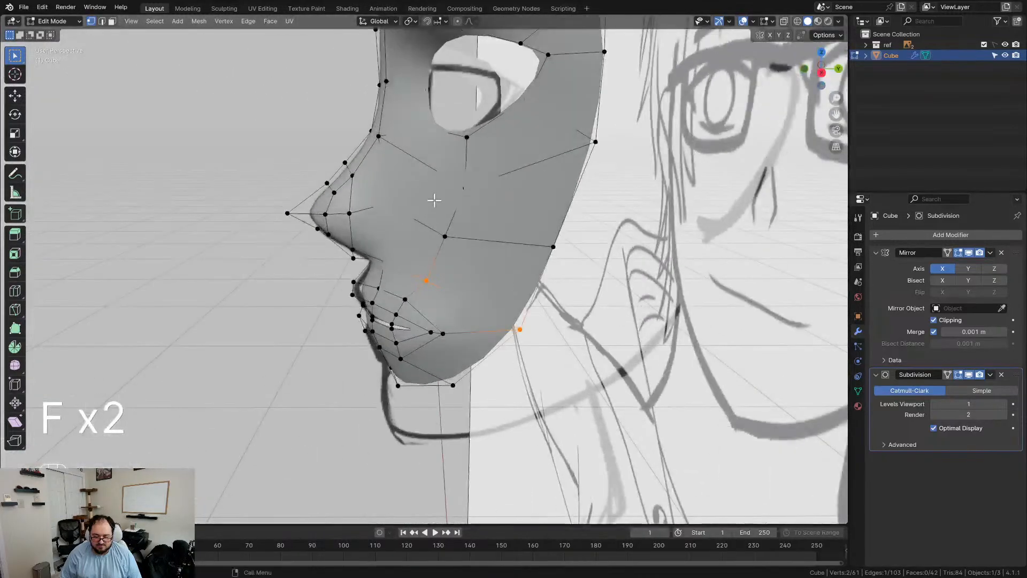
Step: Shift the two inner cheek vertices and the vertex above the mouth corner forward in the side view
key(KP_3)
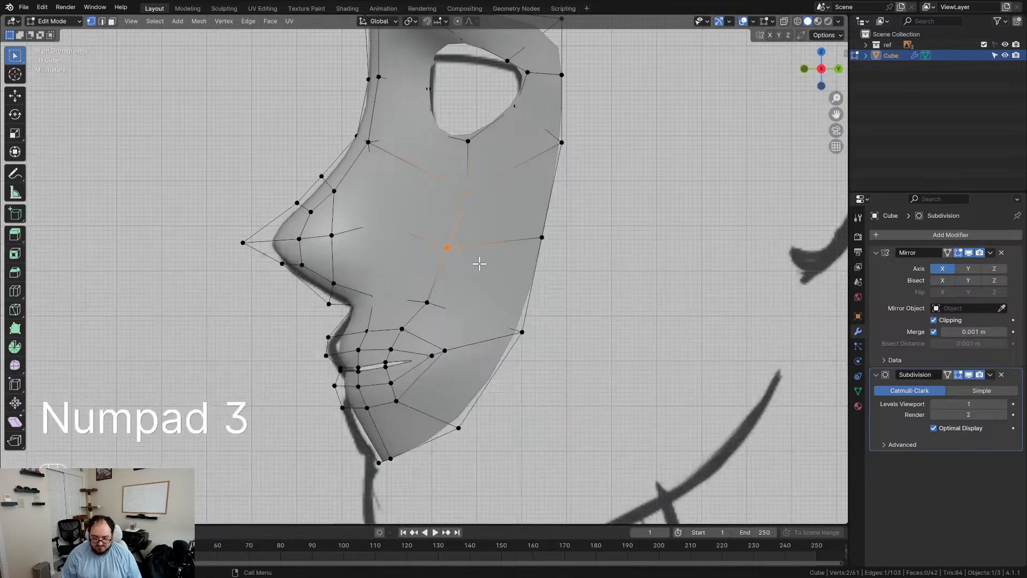
key(g)
click(437, 257)
click(426, 302)
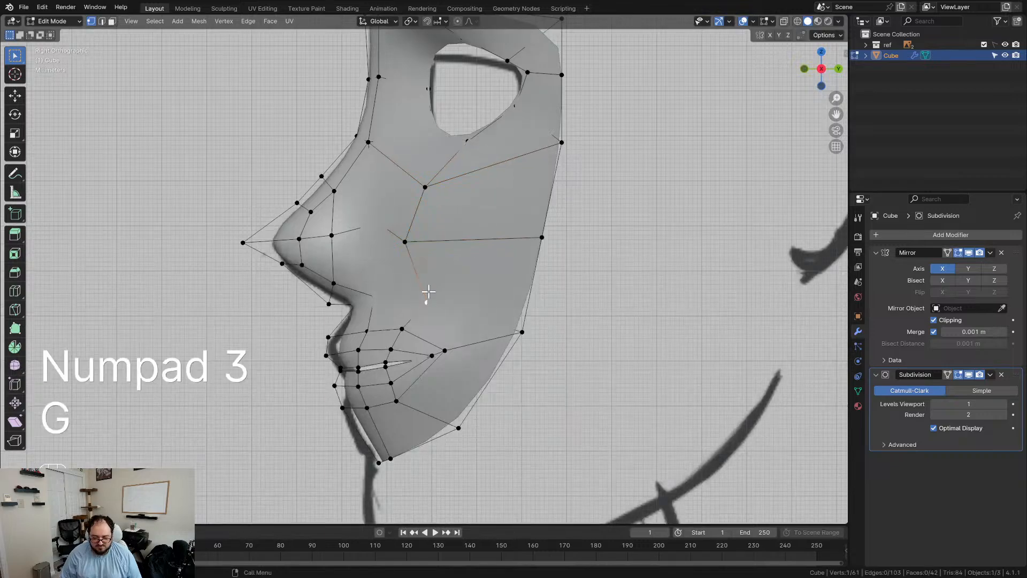
key(g)
click(444, 306)
Step: Move the mid-cheek vertex slightly back and the under-eye vertex up and back toward the eye opening in the side view
key(d)
drag(405, 241, 423, 244)
click(423, 244)
click(426, 189)
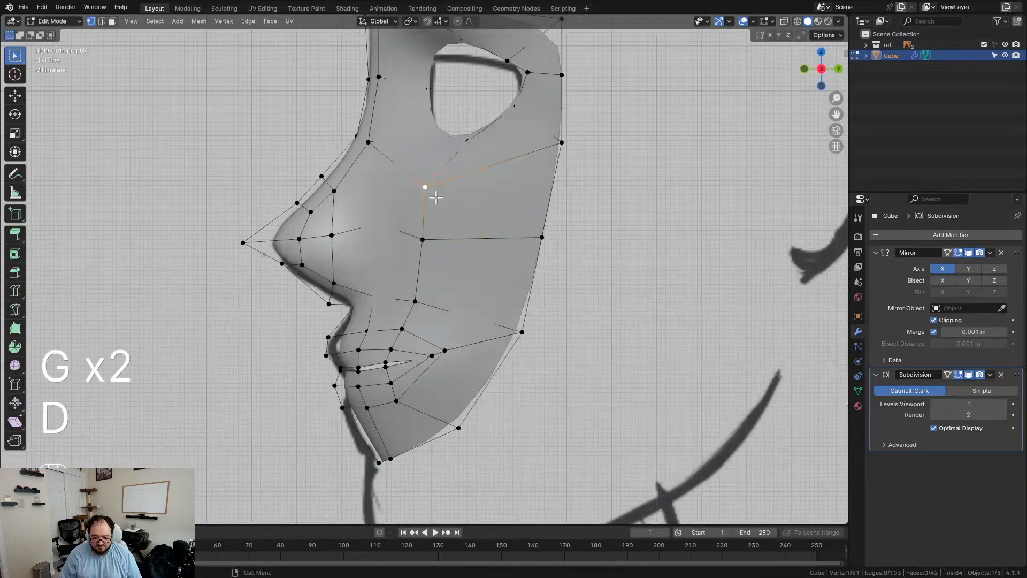
key(g)
click(453, 239)
key(d)
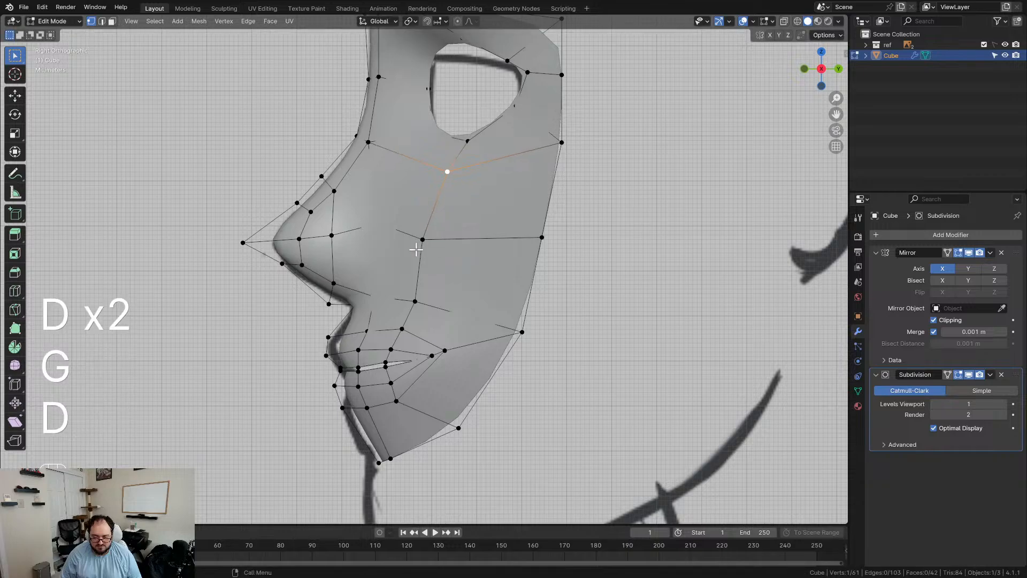
Step: Move the two outer cheek vertices beside the mouth and nose outward toward the face outline in the front view
middle_drag(403, 243, 459, 266)
key(KP_1)
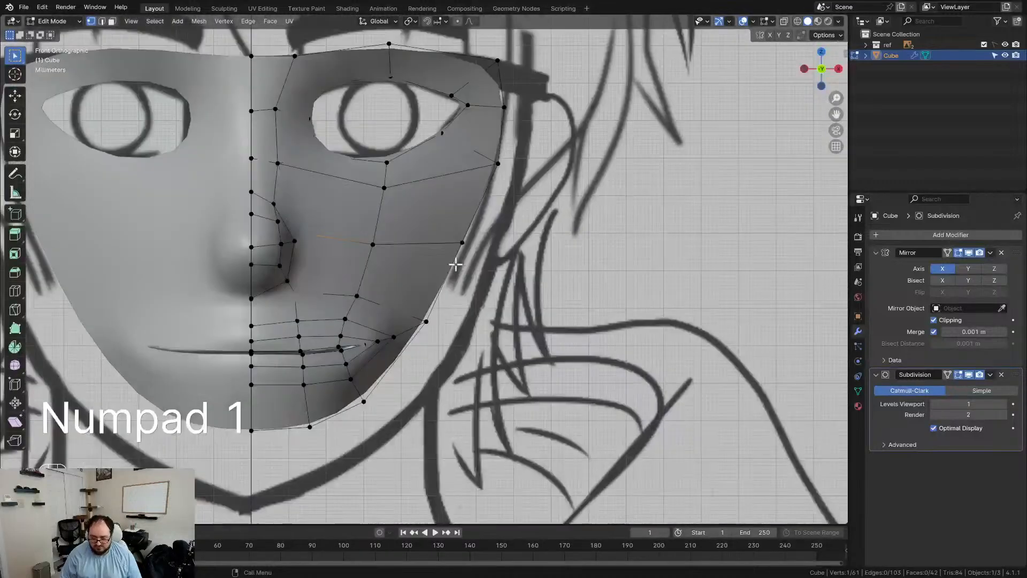
scroll(413, 305, up, 2)
key(g)
click(487, 383)
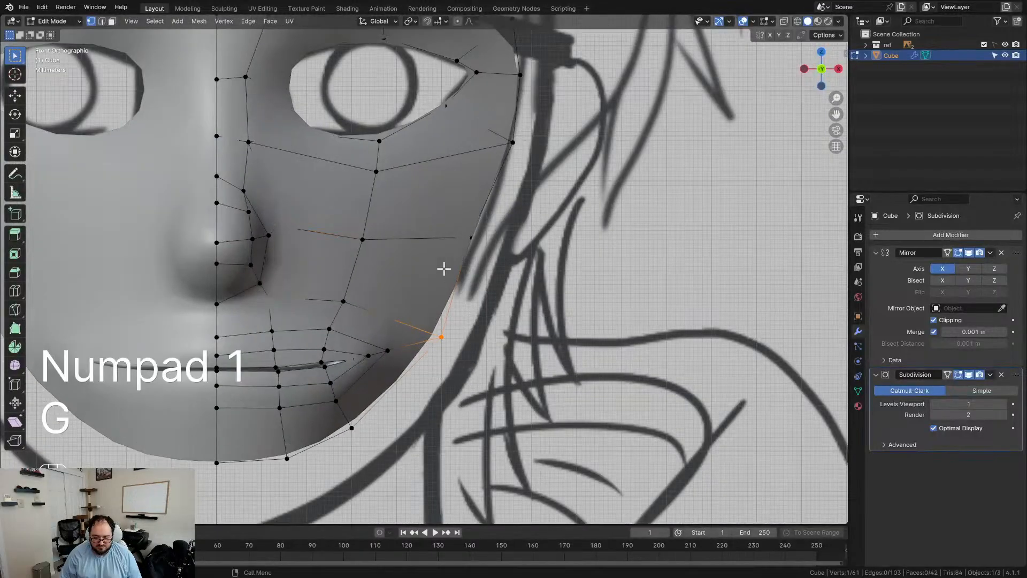
drag(501, 260, 503, 262)
key(g)
click(523, 267)
Step: Nudge the outer cheek vertex beside the mouth to refine the silhouette against the front reference
scroll(522, 268, down, 5)
shift+middle_drag(481, 278, 537, 282)
scroll(540, 292, up, 4)
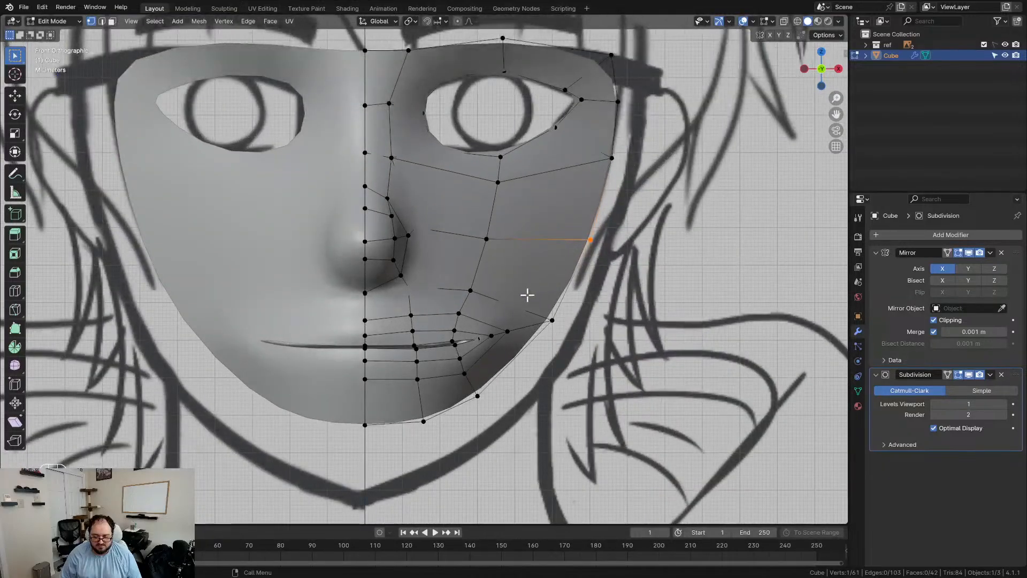
scroll(497, 289, down, 3)
scroll(498, 286, up, 3)
scroll(528, 272, down, 3)
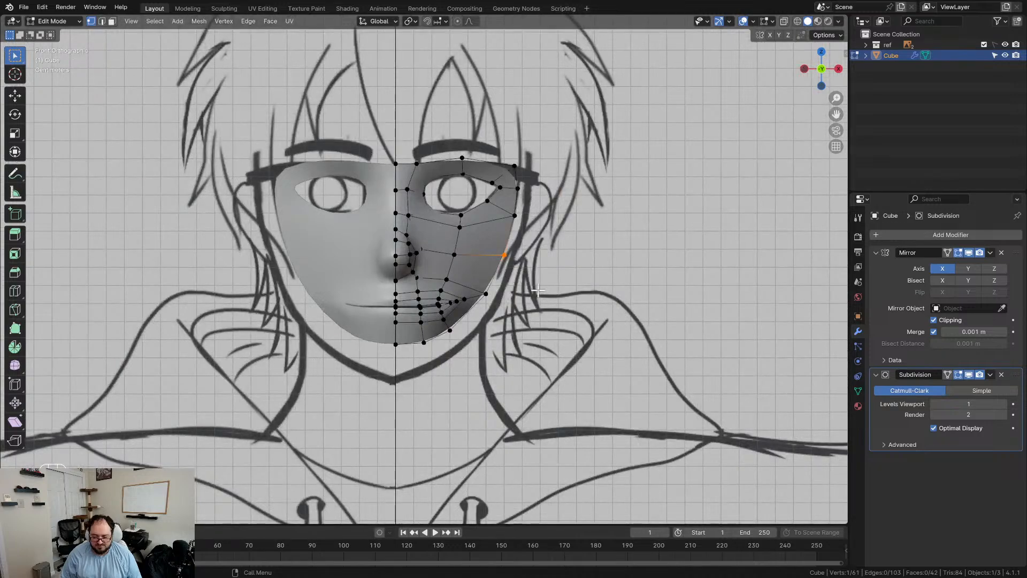
scroll(503, 270, up, 2)
drag(556, 330, 557, 330)
key(g)
click(551, 327)
Step: Extrude the top edge of the mask straight up along Z to start the forehead
scroll(577, 238, down, 4)
middle_drag(591, 239, 498, 180)
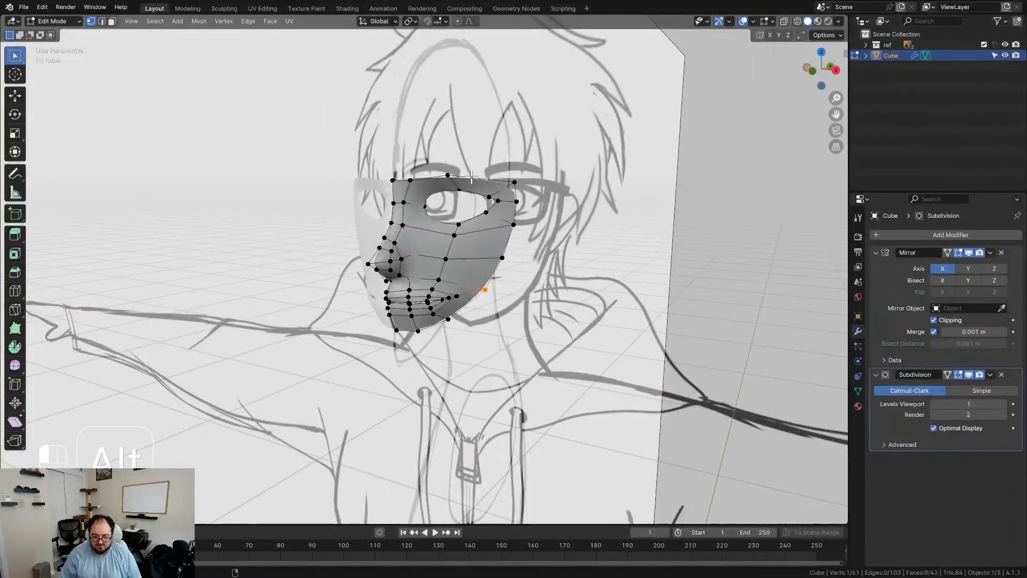
alt+click(472, 180)
scroll(472, 181, up, 4)
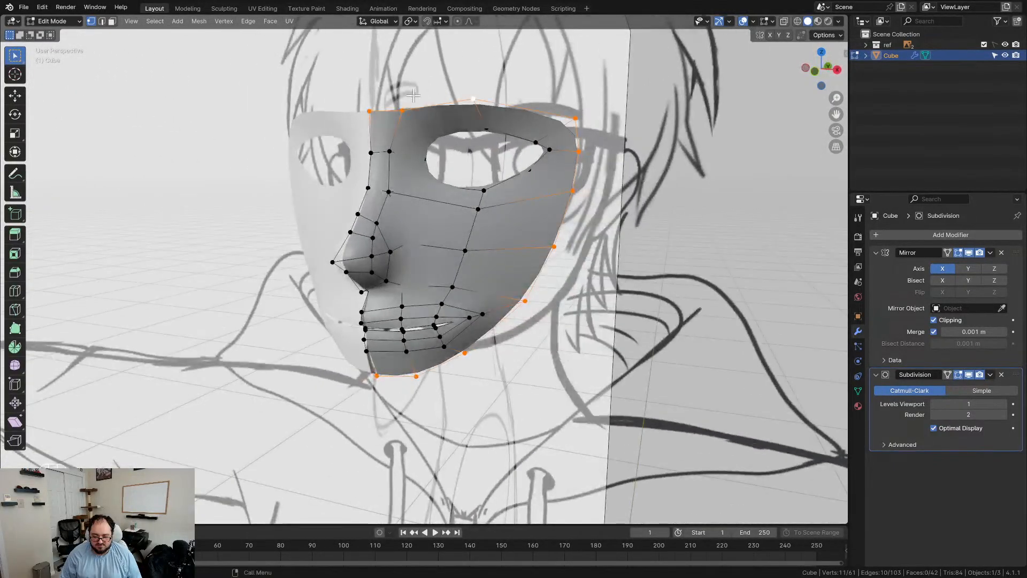
key(e)
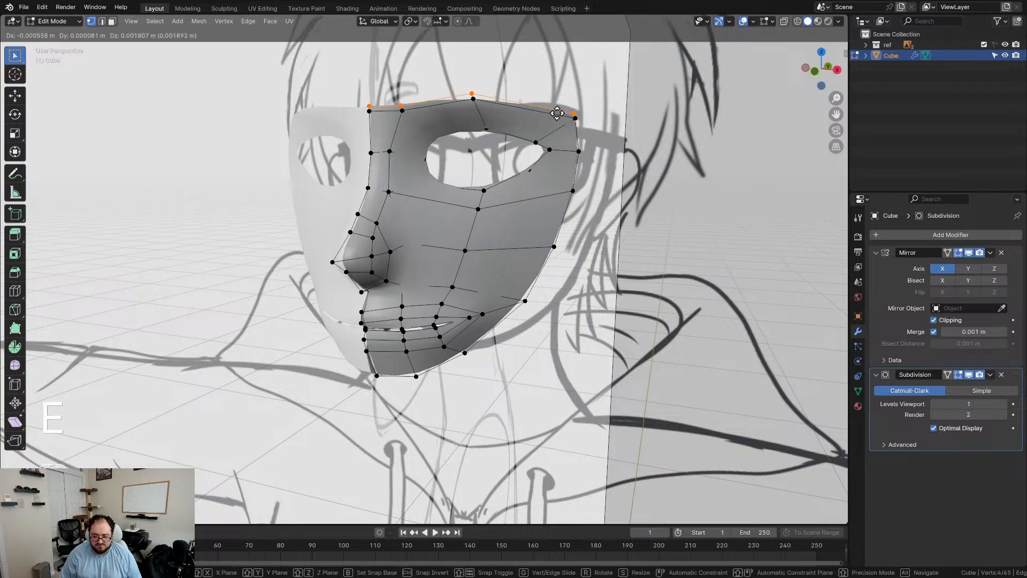
key(z)
click(558, 83)
Step: Reposition the two inner vertices of the extruded forehead edge in the top view to round the brow
key(KP_7)
scroll(411, 131, up, 4)
click(407, 326)
key(g)
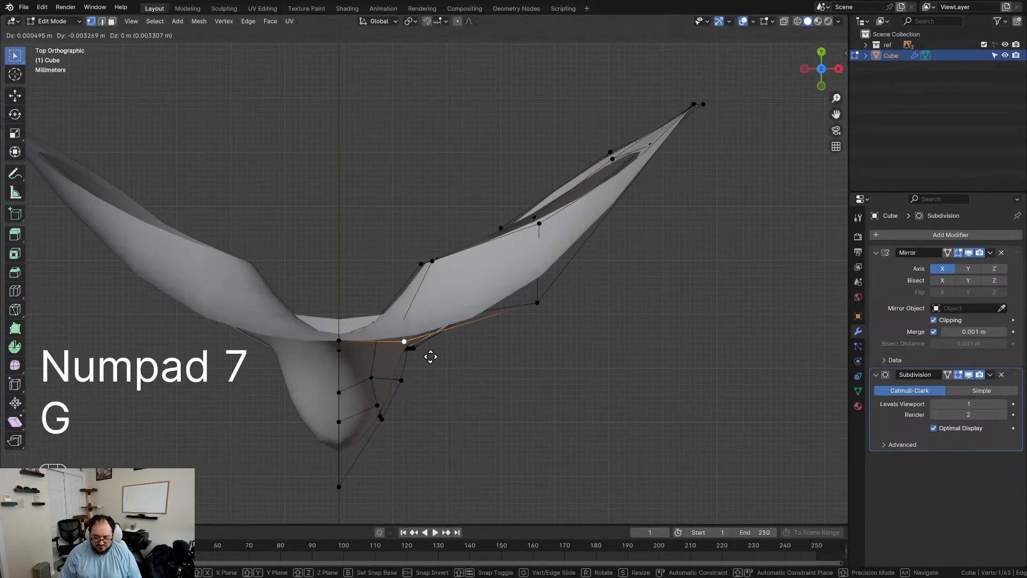
click(431, 353)
click(557, 296)
key(g)
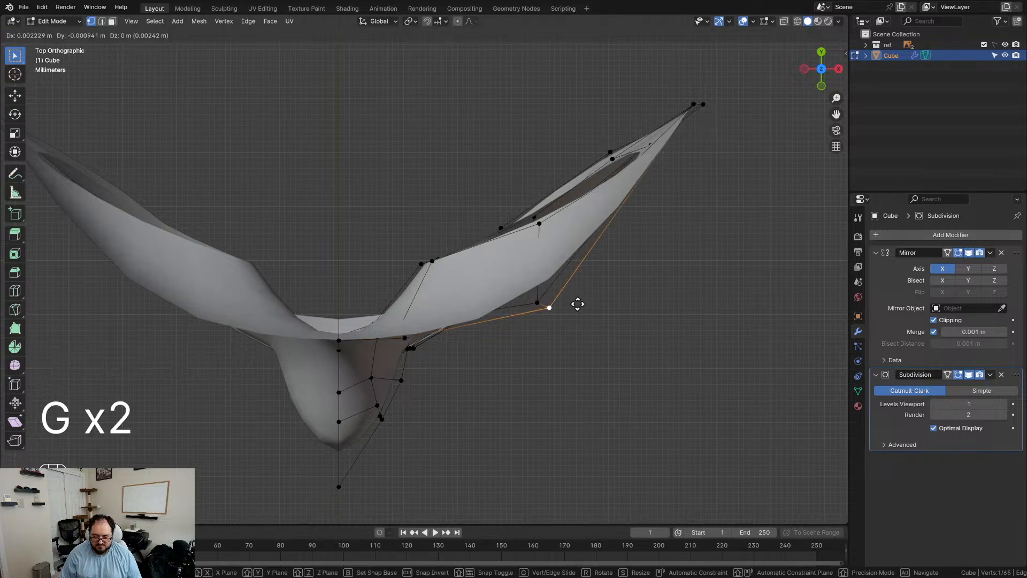
click(578, 304)
Step: Move the outermost forehead vertex forward in the top view to round the forehead's side
scroll(615, 313, down, 2)
mouse_move(617, 314)
middle_down()
mouse_move(551, 182)
mouse_move(505, 241)
middle_up()
scroll(551, 182, down, 2)
middle_drag(505, 245, 582, 271)
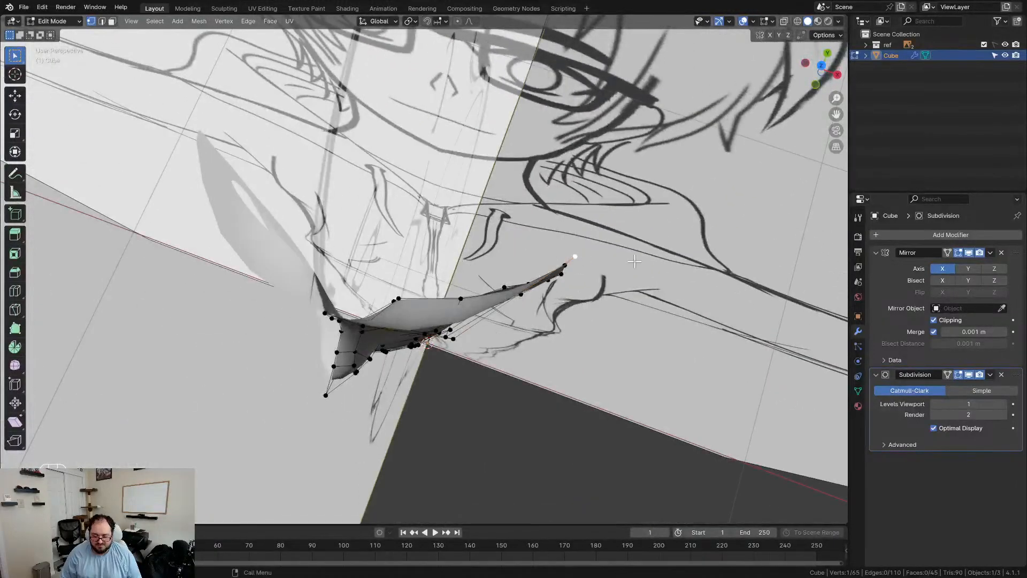
key(KP_7)
key(g)
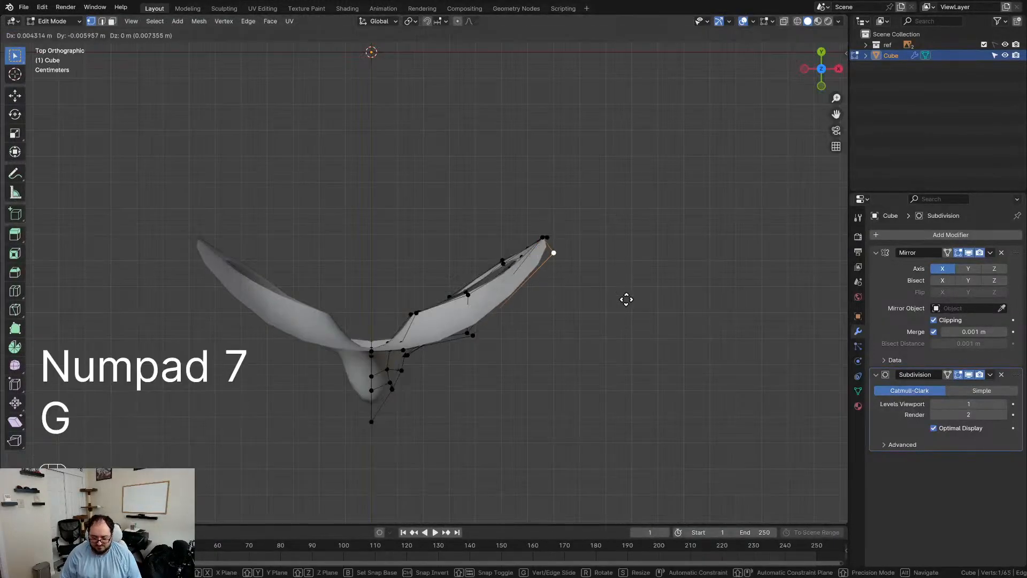
click(630, 335)
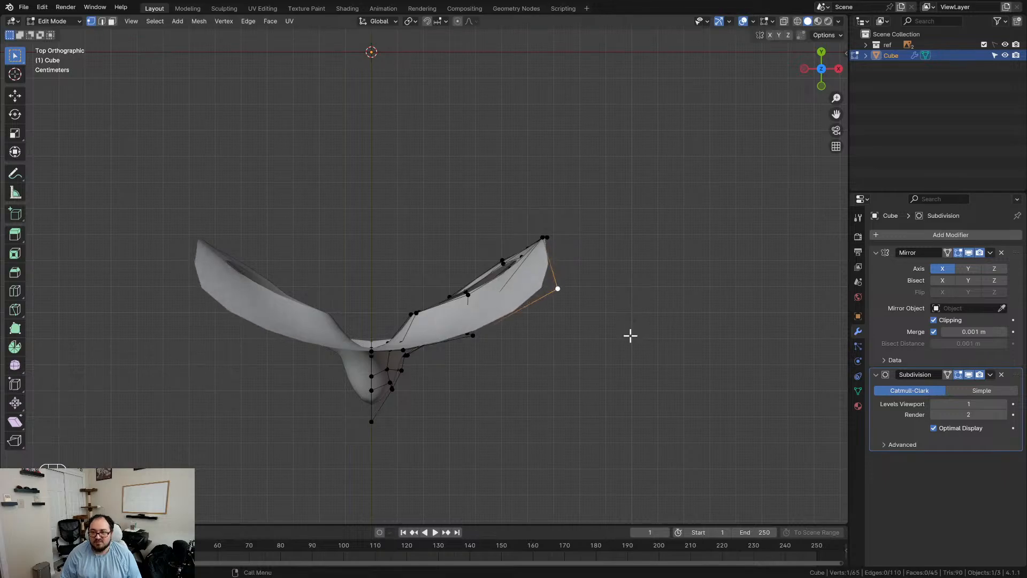
Step: Shift the two temple vertices slightly forward and the top outer forehead vertex back to the eyebrow's end in the side view
mouse_move(617, 281)
middle_down()
mouse_move(631, 289)
mouse_move(509, 167)
mouse_move(598, 178)
mouse_move(509, 182)
middle_up()
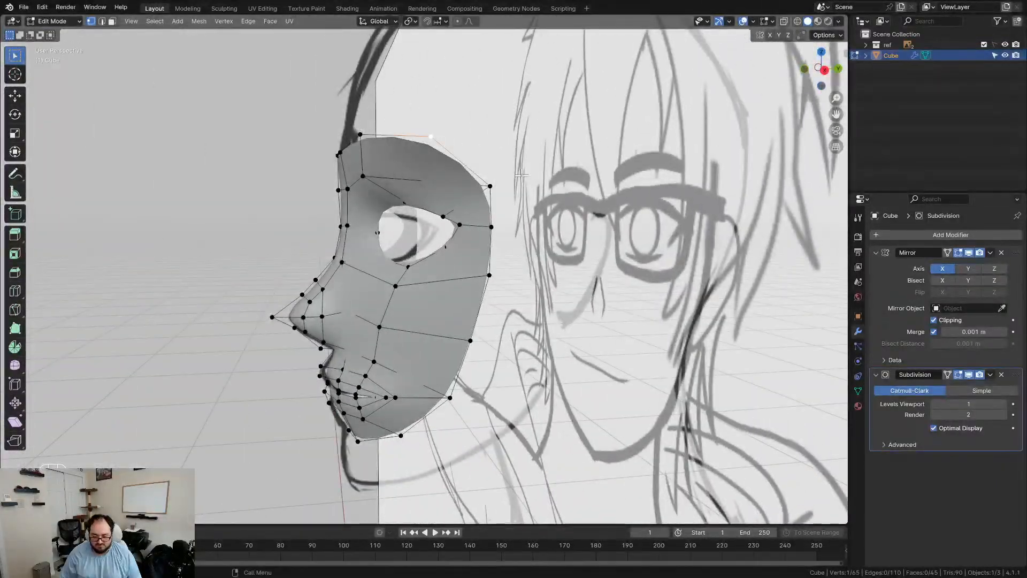
key(KP_3)
scroll(474, 194, up, 4)
shift+click(480, 138)
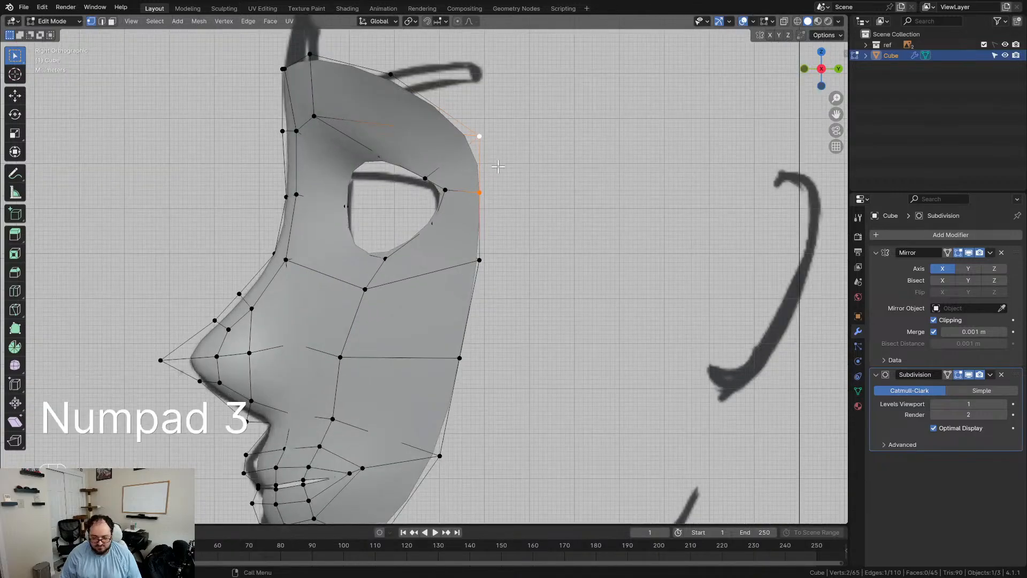
key(g)
click(486, 165)
click(403, 73)
key(g)
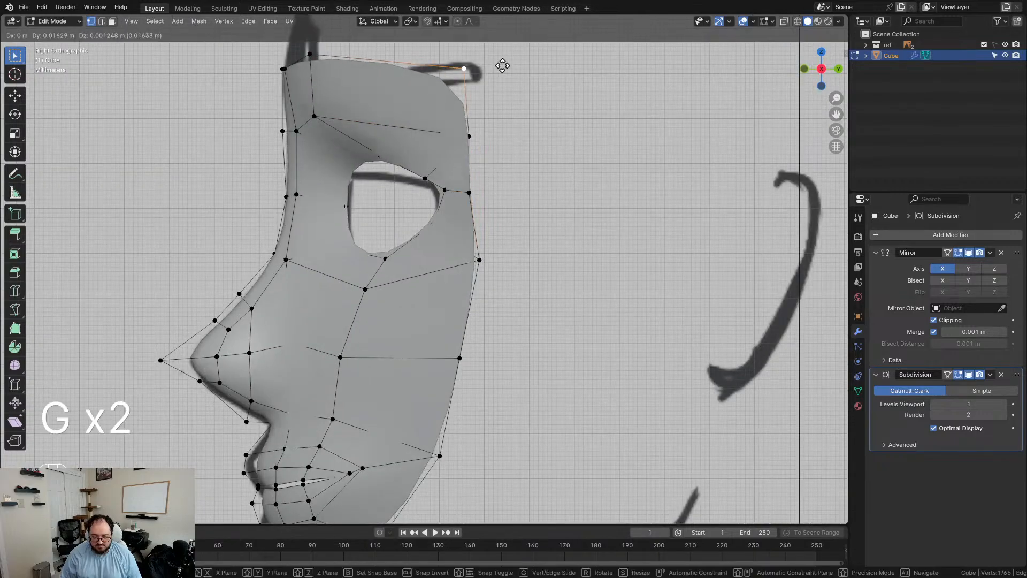
click(509, 64)
Step: Flatten the top forehead edge by scaling it down along Z
alt+click(441, 80)
key(s)
key(z)
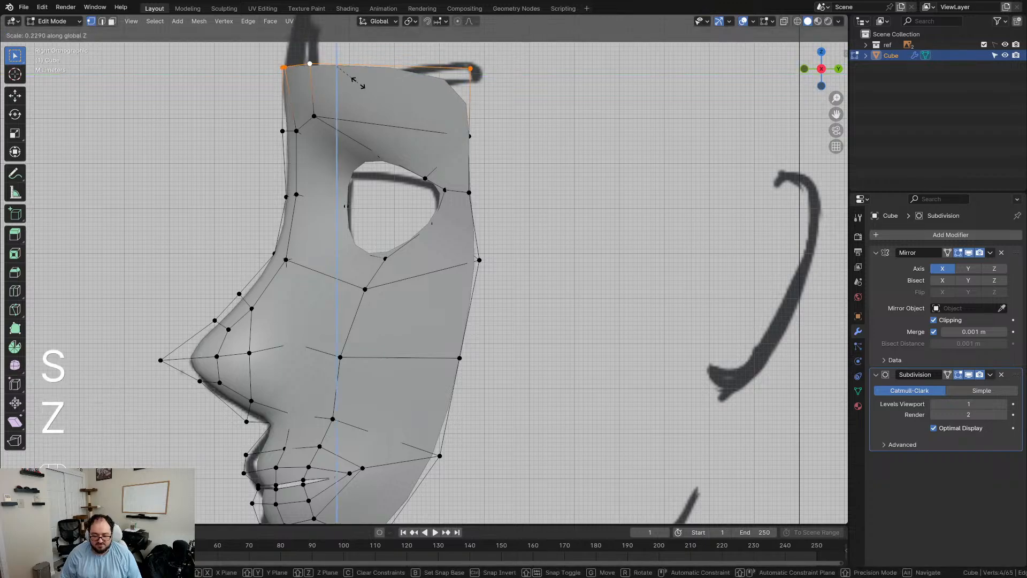
click(357, 82)
Step: With X-ray on in the front view, move the outer eye corner and outer upper-lid vertices onto the eye sketch
middle_drag(427, 101, 569, 211)
scroll(494, 187, up, 4)
key(KP_1)
key(alt+z)
scroll(581, 215, up, 4)
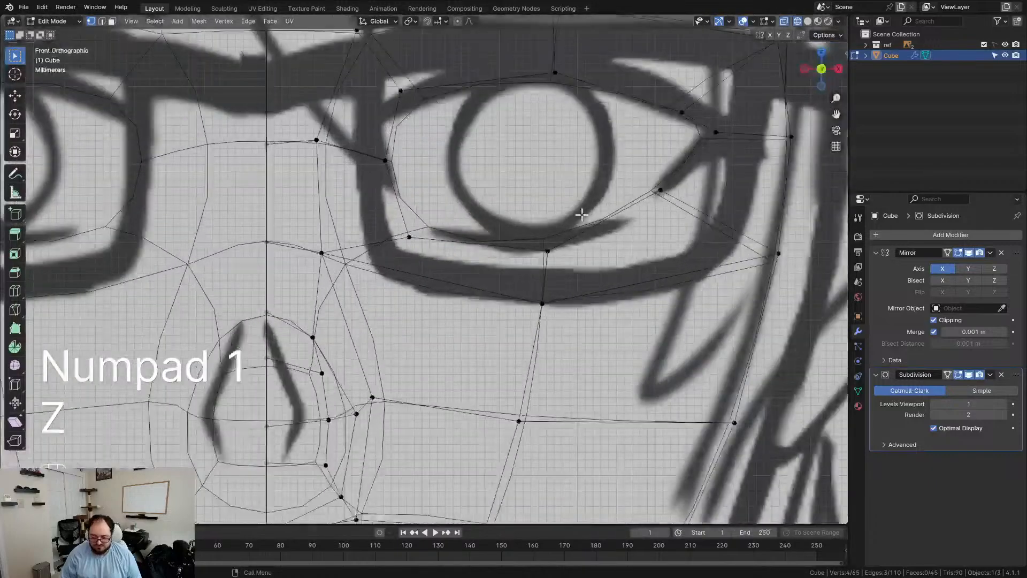
click(725, 149)
key(g)
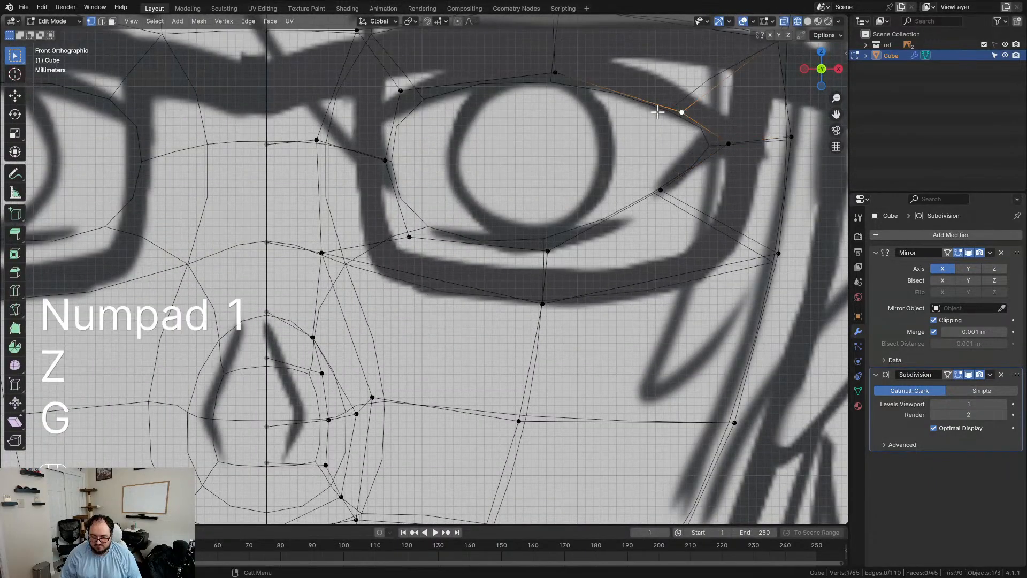
key(g)
click(656, 105)
Step: Fine-tune the outer eye corner and lower the outer lower-lid vertex to match the eye sketch
drag(698, 130, 745, 163)
key(g)
click(748, 166)
drag(651, 162, 671, 209)
key(g)
click(671, 224)
Step: Turn X-ray off and move the outer brow vertex outward toward the side of the head
scroll(671, 225, down, 5)
key(z)
click(600, 159)
key(g)
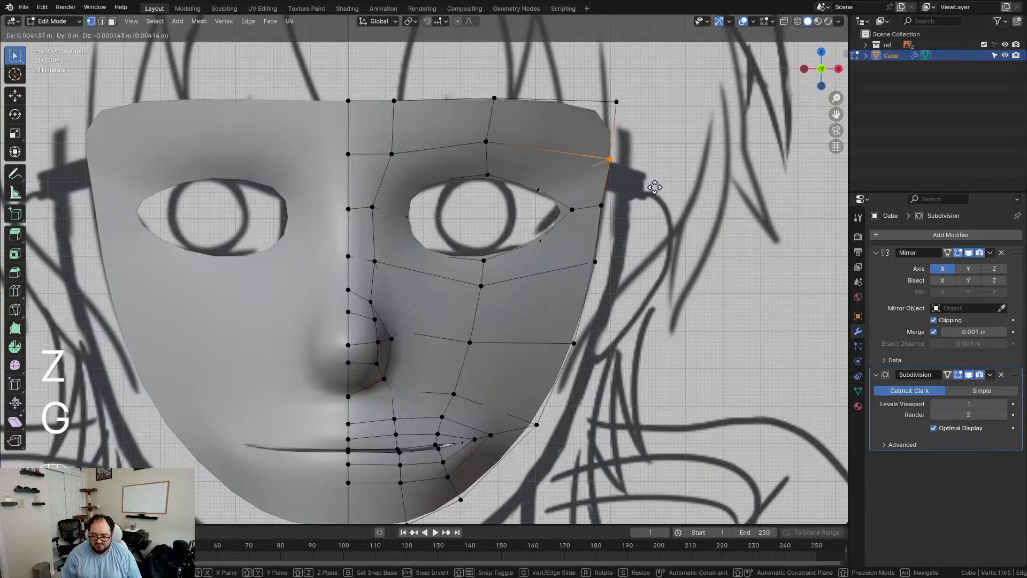
click(650, 187)
Step: Move the top outer forehead vertex inward along X to line up with the brow vertex below it
scroll(547, 133, down, 4)
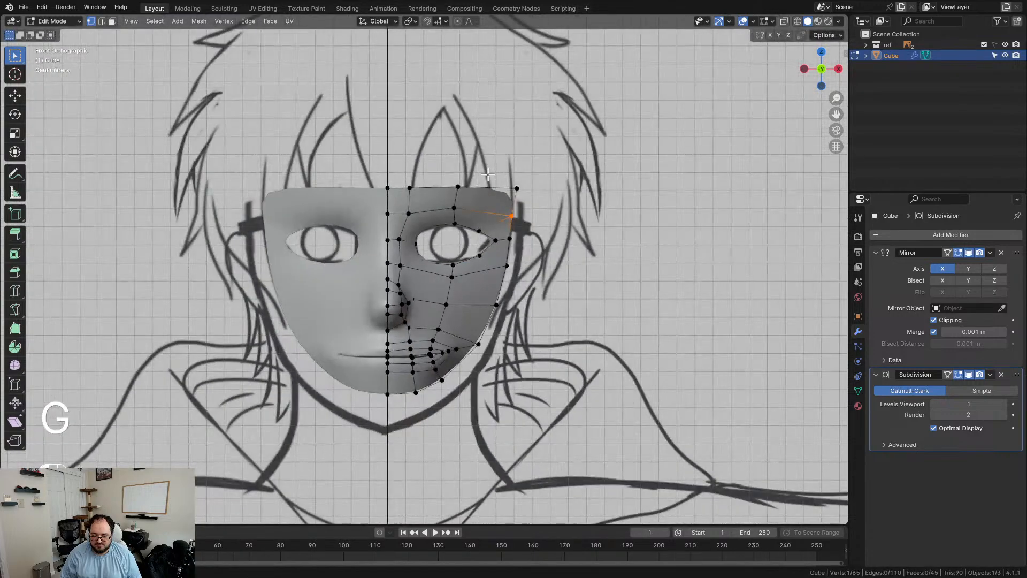
key(g)
key(z)
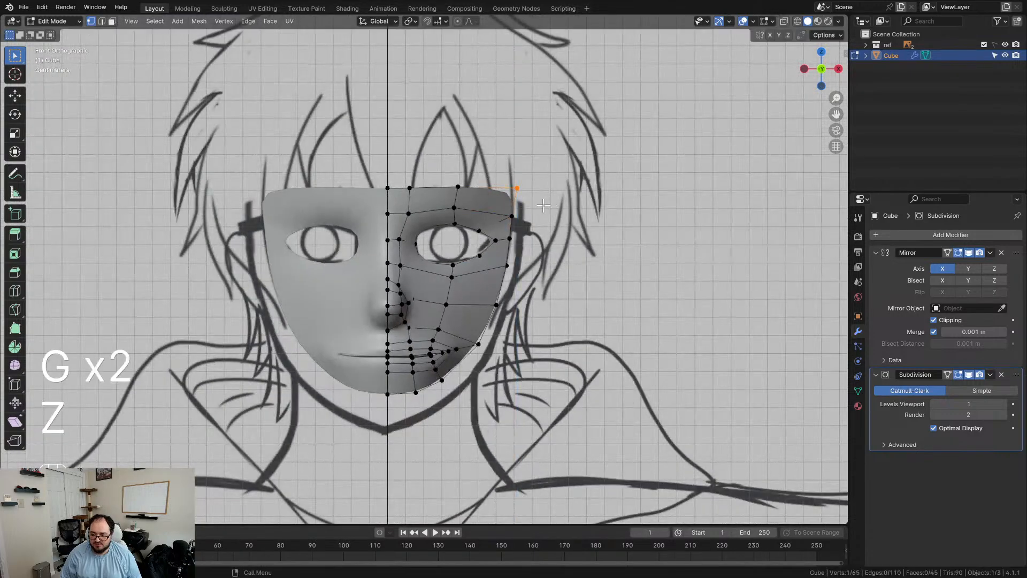
key(g)
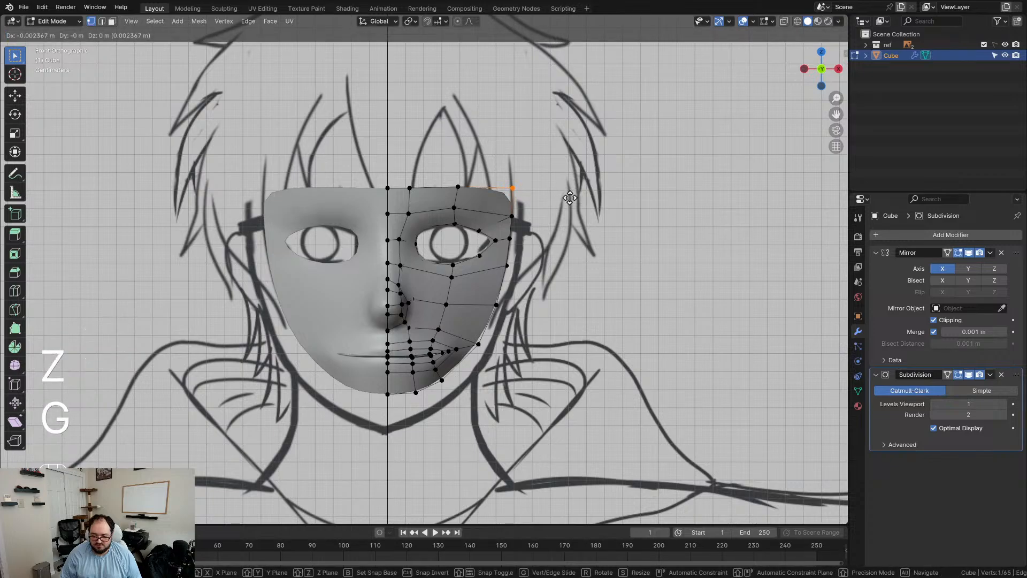
key(x)
click(569, 198)
Step: Select the mask's outer side edge from the forehead to the chin and extrude it backward in the side view
scroll(570, 198, down, 2)
middle_drag(560, 245, 515, 261)
scroll(511, 247, up, 4)
scroll(524, 205, down, 3)
middle_drag(524, 206, 413, 229)
key(KP_3)
scroll(413, 229, up, 3)
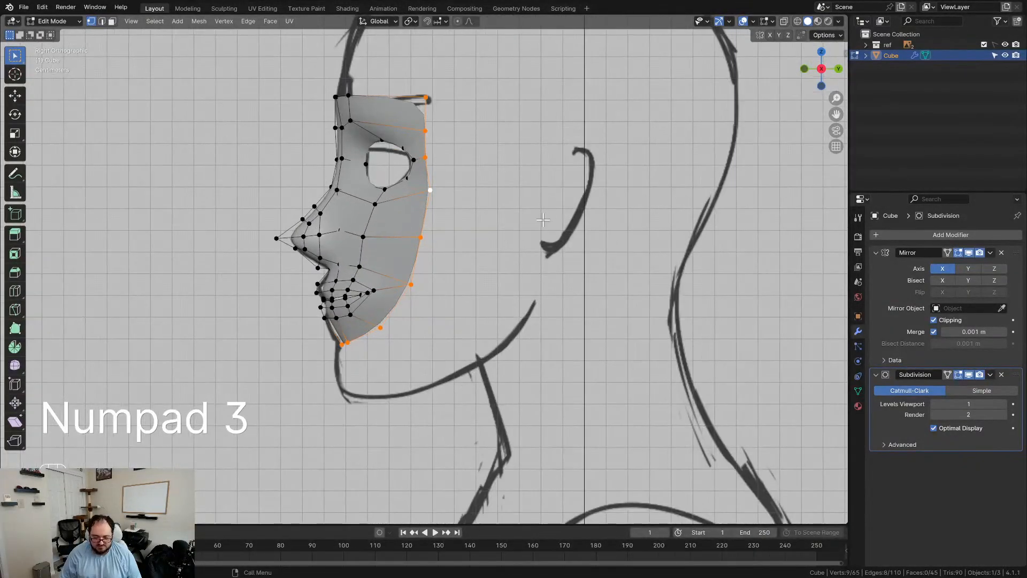
key(e)
click(581, 228)
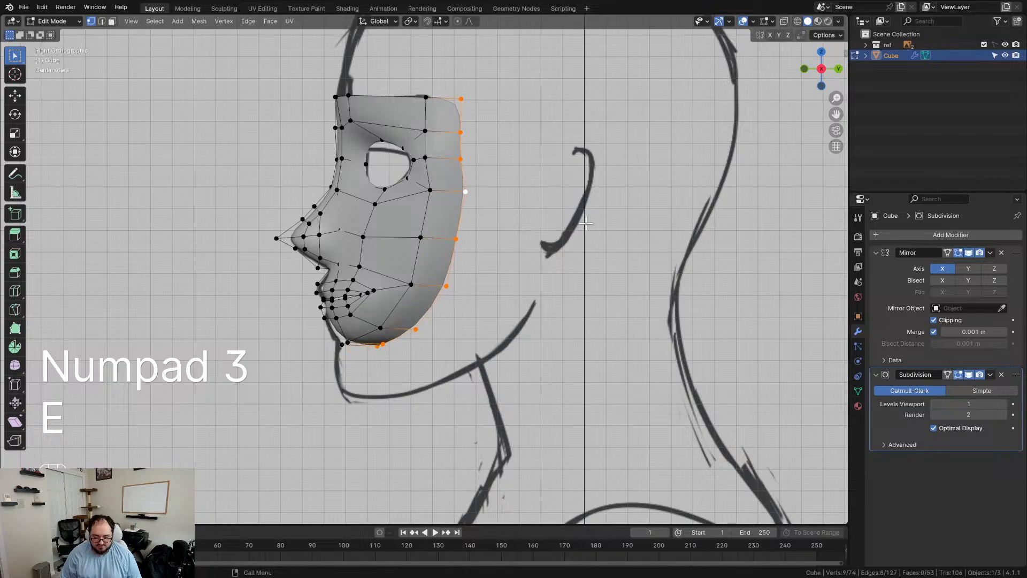
Step: Scale up the extruded side edge and move it down and back toward the jaw
key(s)
click(610, 229)
key(g)
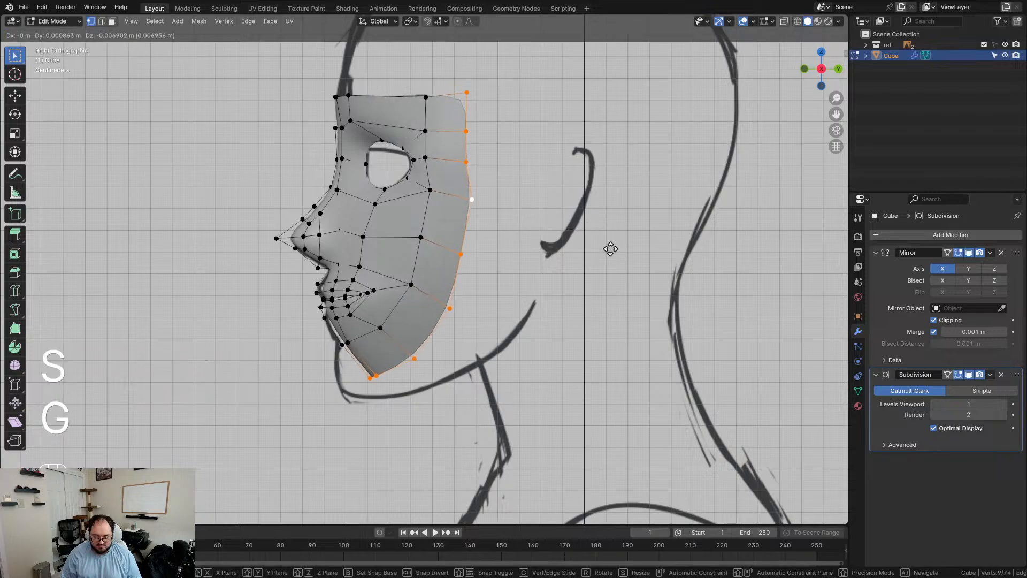
click(620, 253)
Step: Move the two bottom vertices of the extruded edge forward to the chin line of the side reference
scroll(367, 390, up, 2)
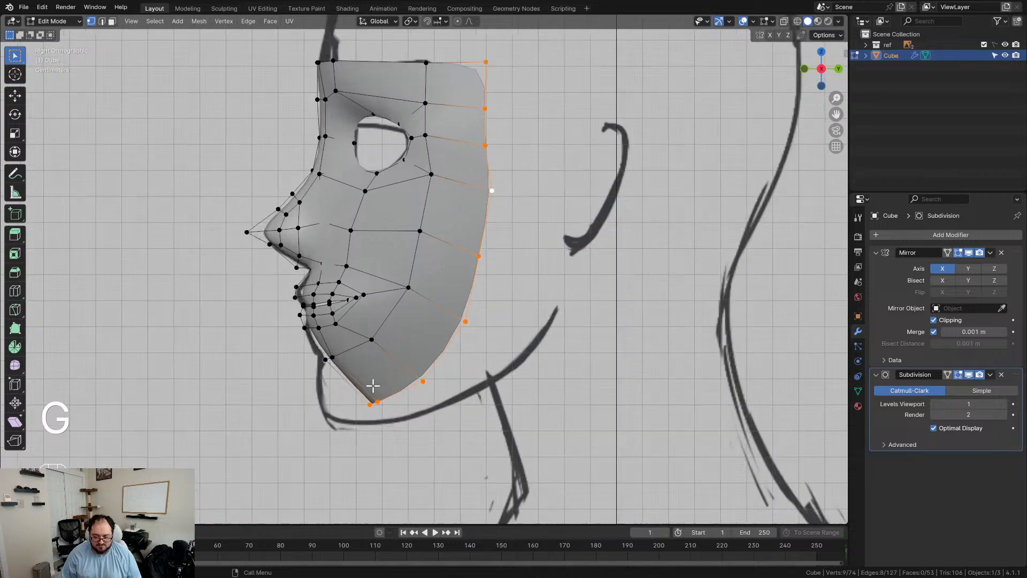
drag(387, 449, 387, 449)
key(g)
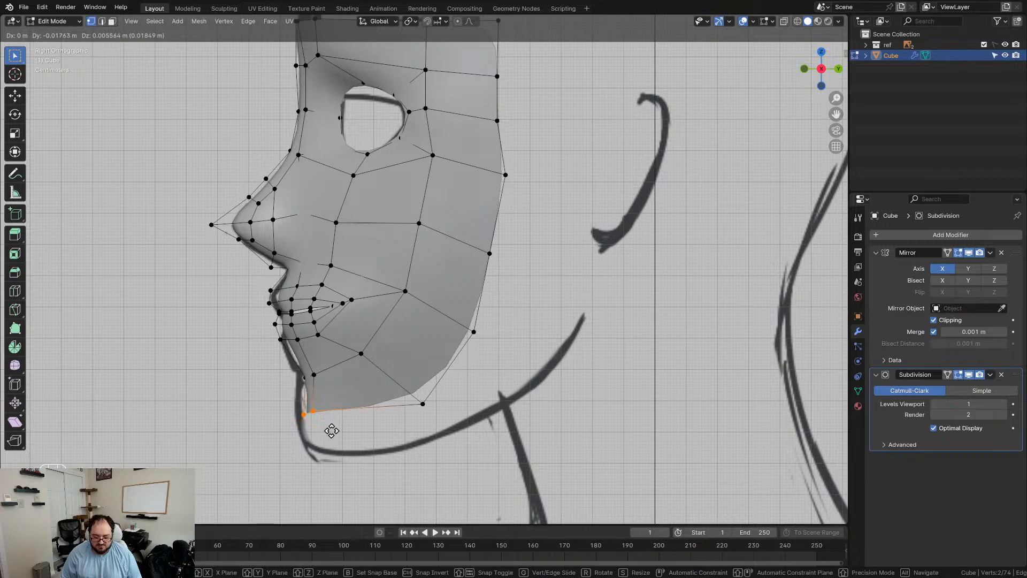
click(333, 437)
Step: Adjust the lower jaw corner vertex and the vertex above it to smooth the curve of the mask's outer edge
click(422, 403)
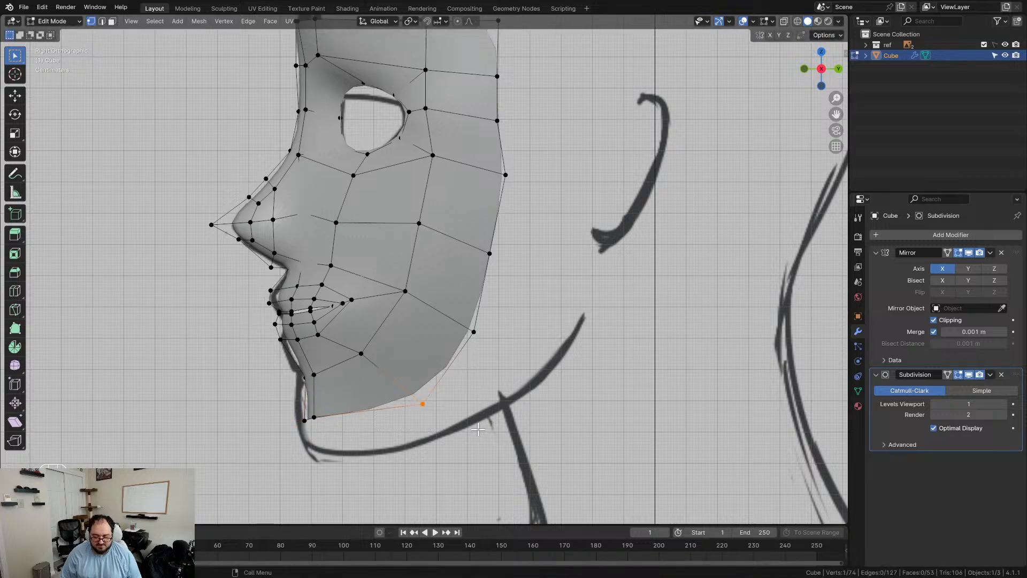
key(g)
click(476, 334)
key(g)
click(504, 359)
Step: Move the two outer temple vertices and the top corner vertex backward to line up with the cheek vertex below
scroll(504, 359, down, 3)
drag(456, 145, 490, 189)
key(g)
click(498, 187)
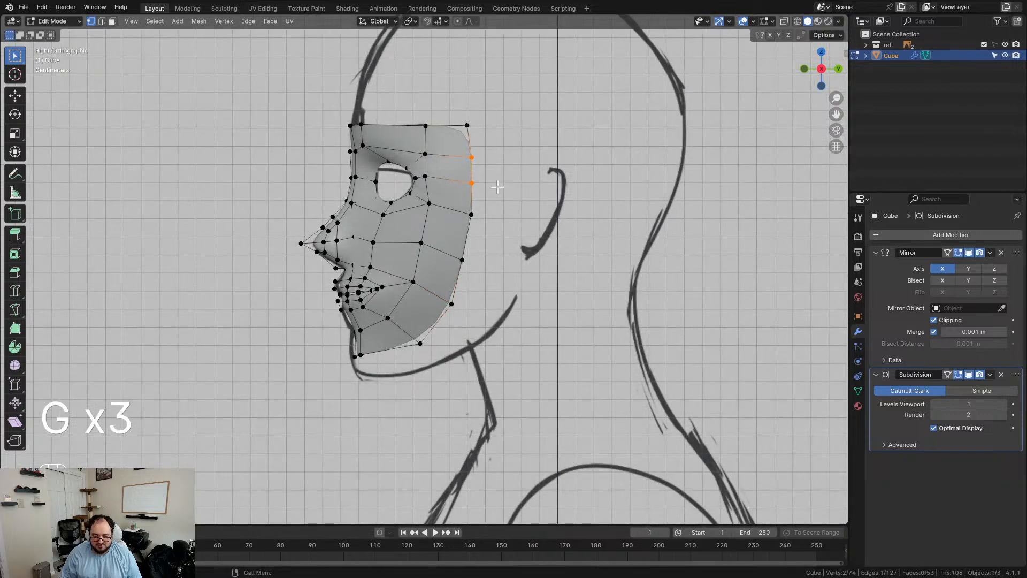
key(g)
click(496, 129)
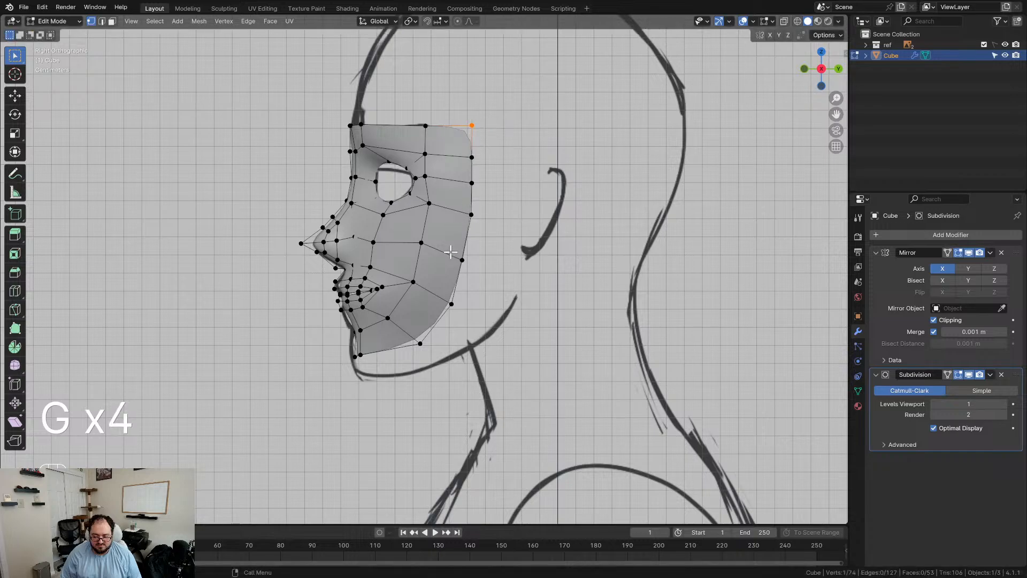
Step: Select the mask's outer side edge from forehead to chin, extrude it in the side view and scale it up
middle_drag(451, 252, 539, 251)
scroll(539, 252, up, 2)
alt+click(539, 252)
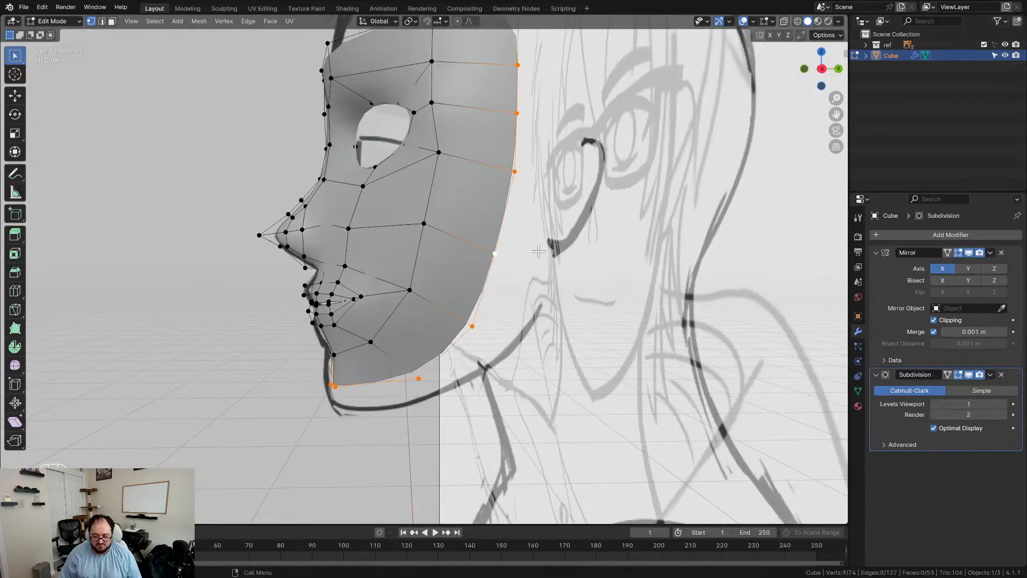
key(KP_3)
key(e)
key(s)
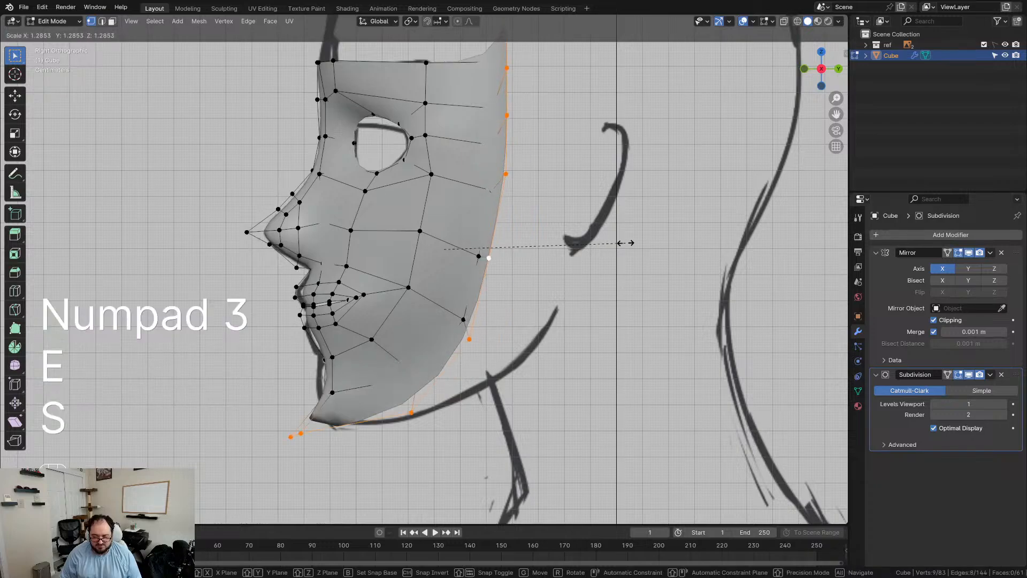
click(564, 239)
Step: Move the extruded edge backward onto the reference jawline and lower its top corner vertex level with the forehead row
key(g)
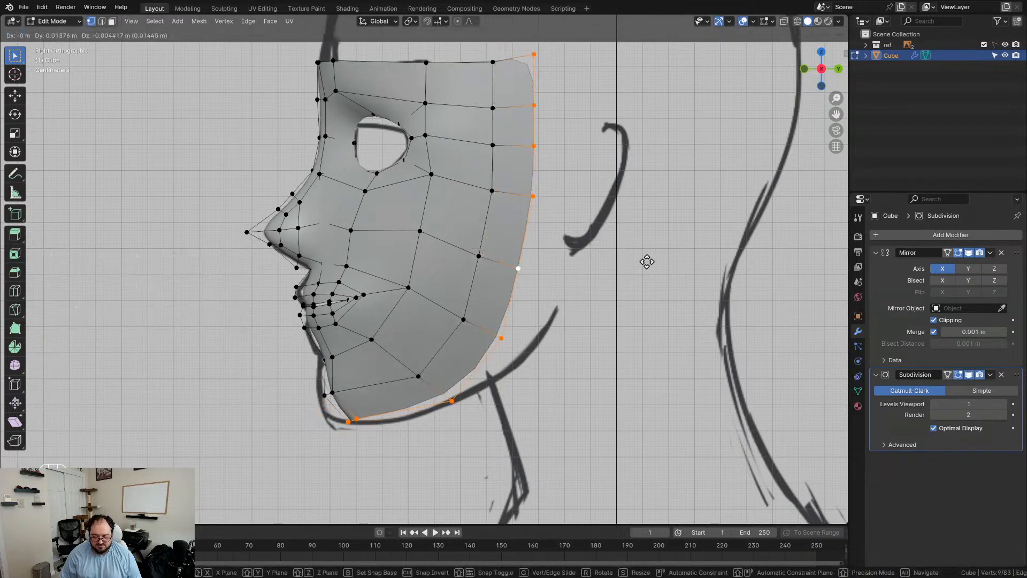
click(645, 261)
click(533, 54)
key(g)
click(542, 75)
Step: Move the bottom chin edge up along Z to meet the chin line of the front reference
mouse_move(501, 163)
middle_down()
mouse_move(428, 203)
mouse_move(553, 250)
mouse_move(536, 250)
middle_up()
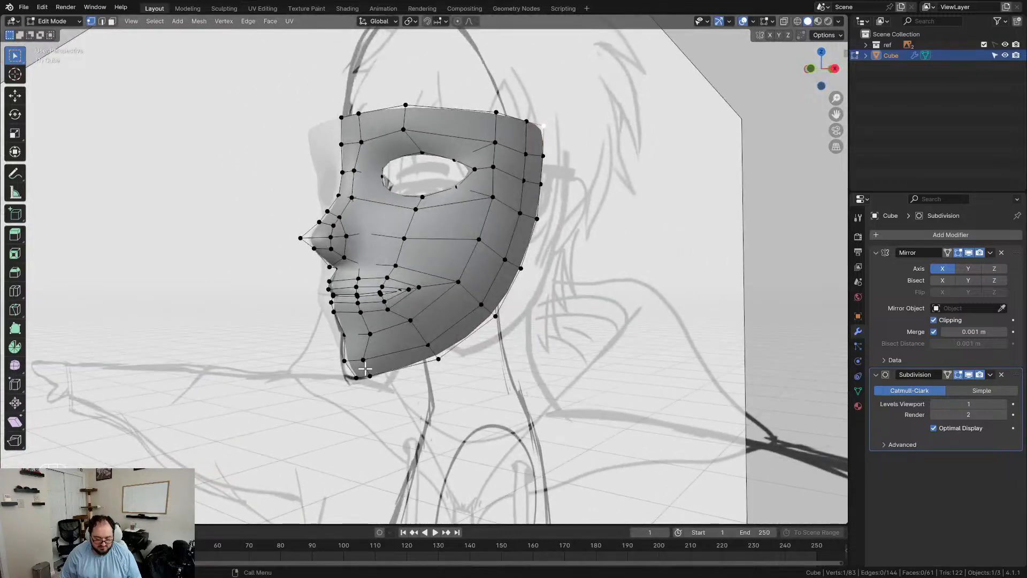
key(KP_1)
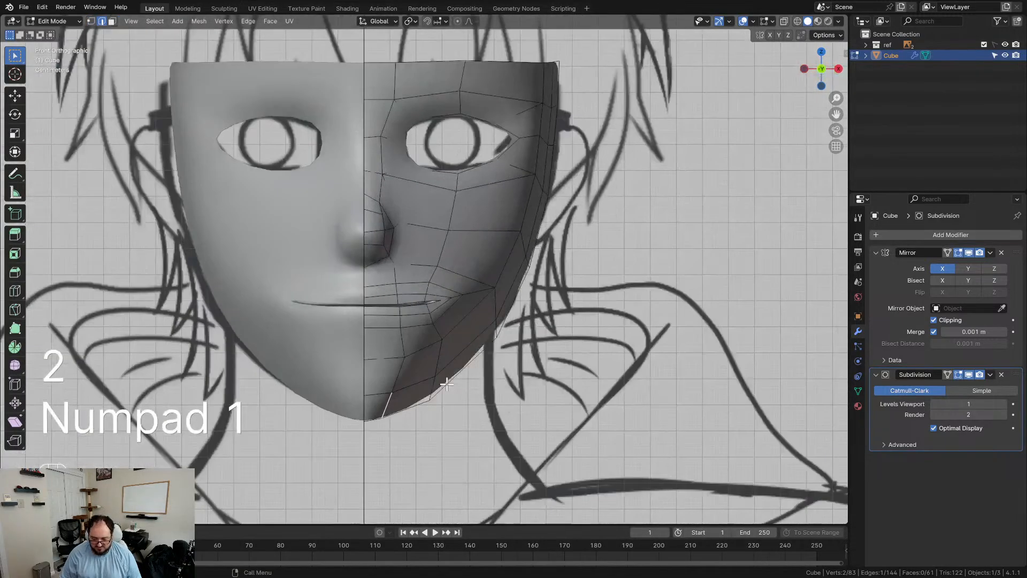
key(g)
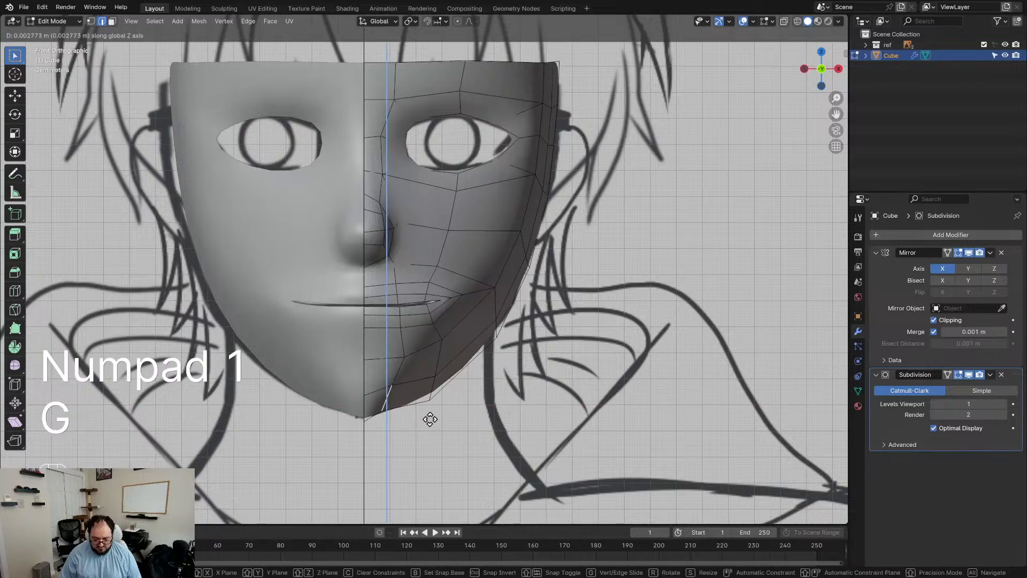
click(425, 419)
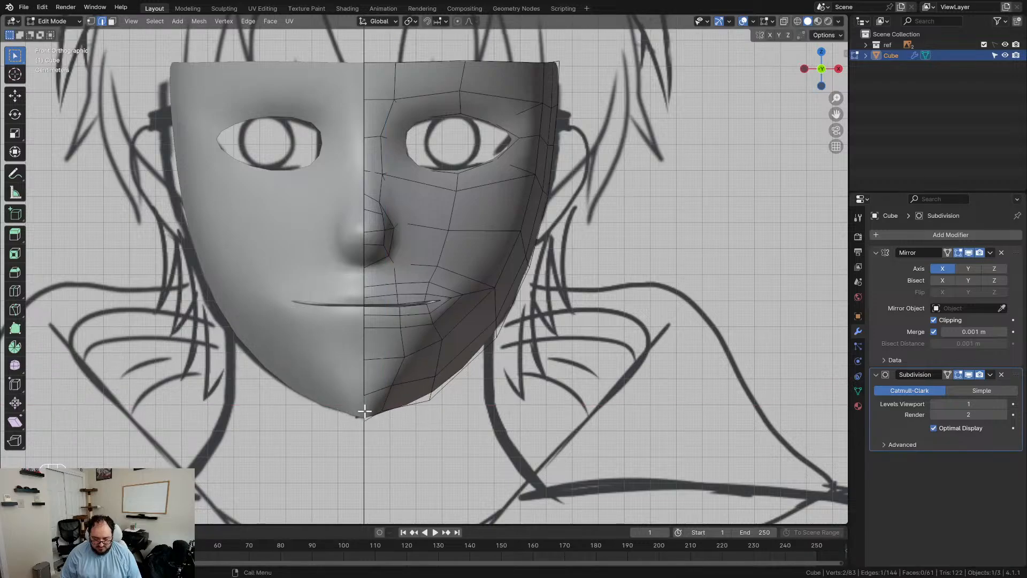
key(g)
click(432, 408)
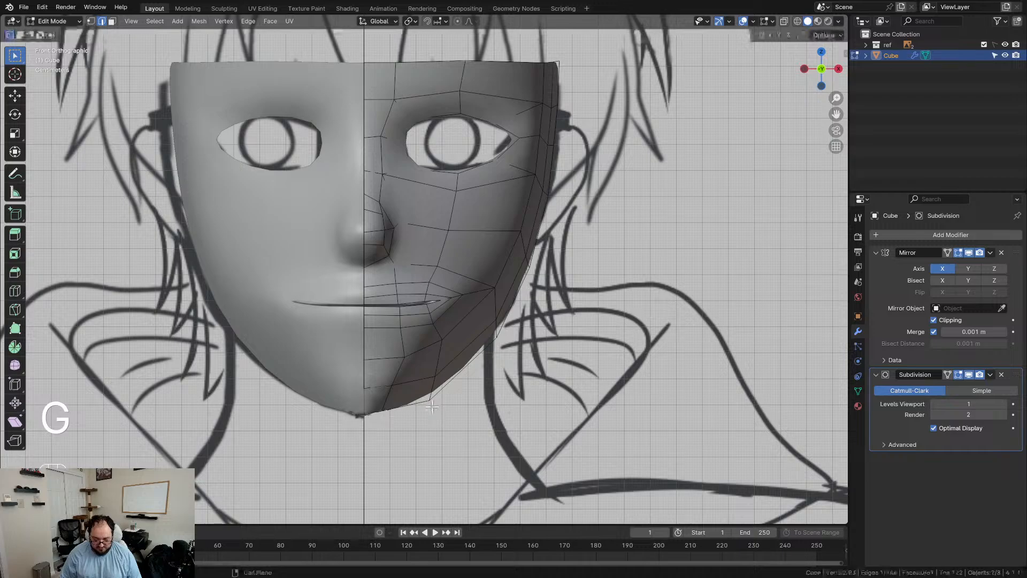
Step: Move the two outer jaw edges beside the chin inward onto the front reference's jawline
key(g)
click(490, 392)
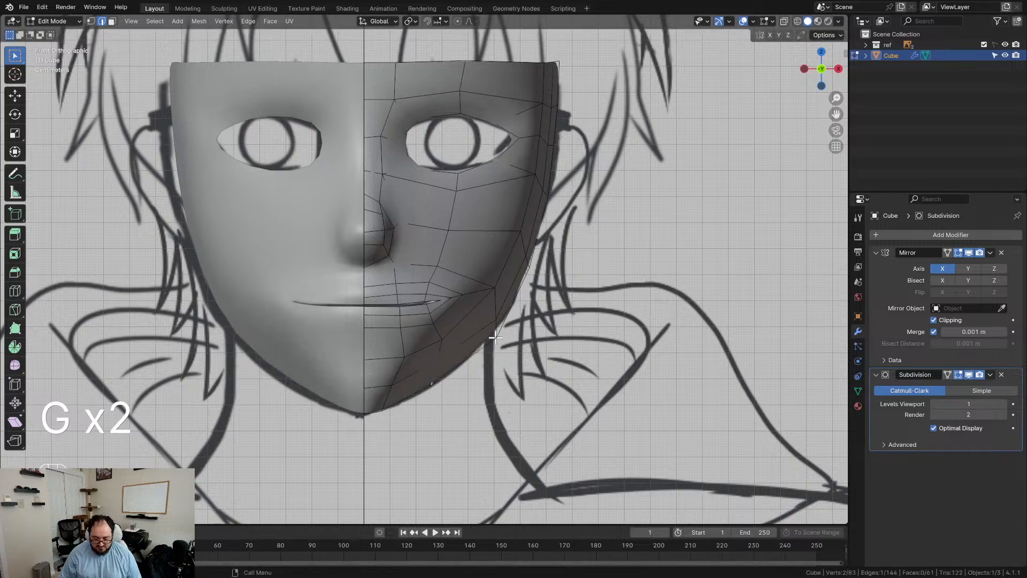
key(g)
click(550, 342)
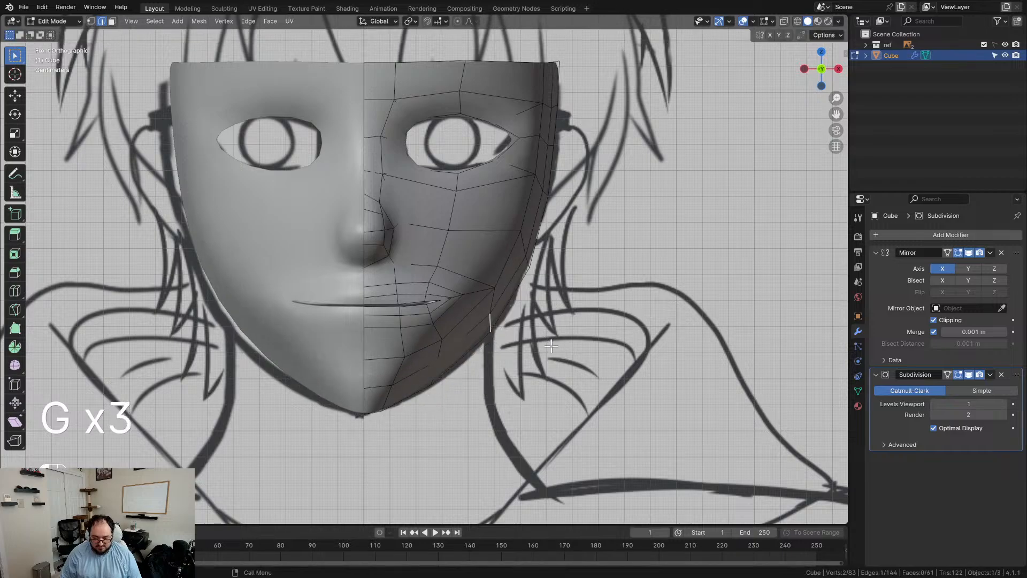
Step: In wireframe display, move the lower and upper outer cheek edges onto the front reference's face outline
key(z)
scroll(654, 295, up, 3)
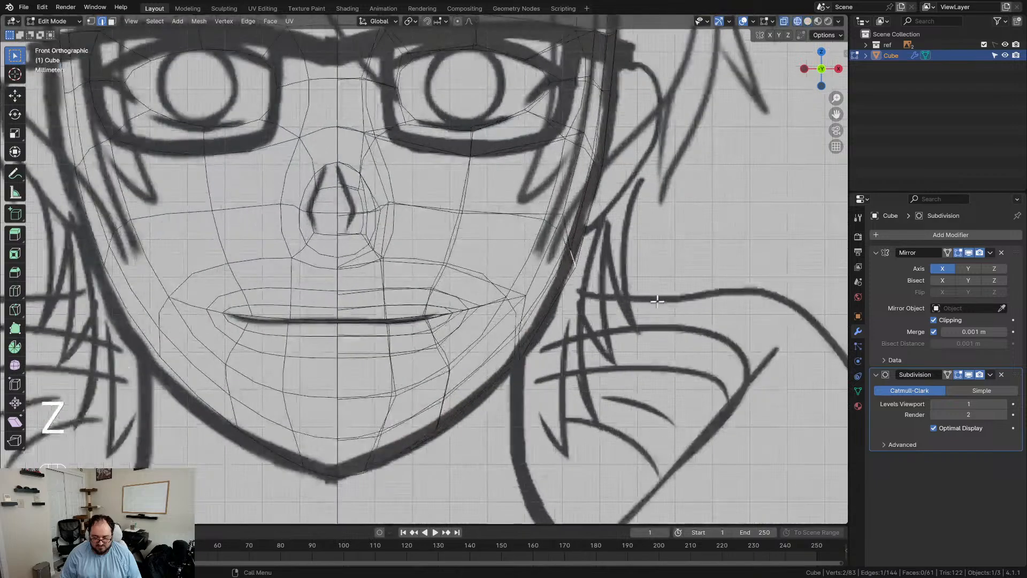
key(g)
click(649, 294)
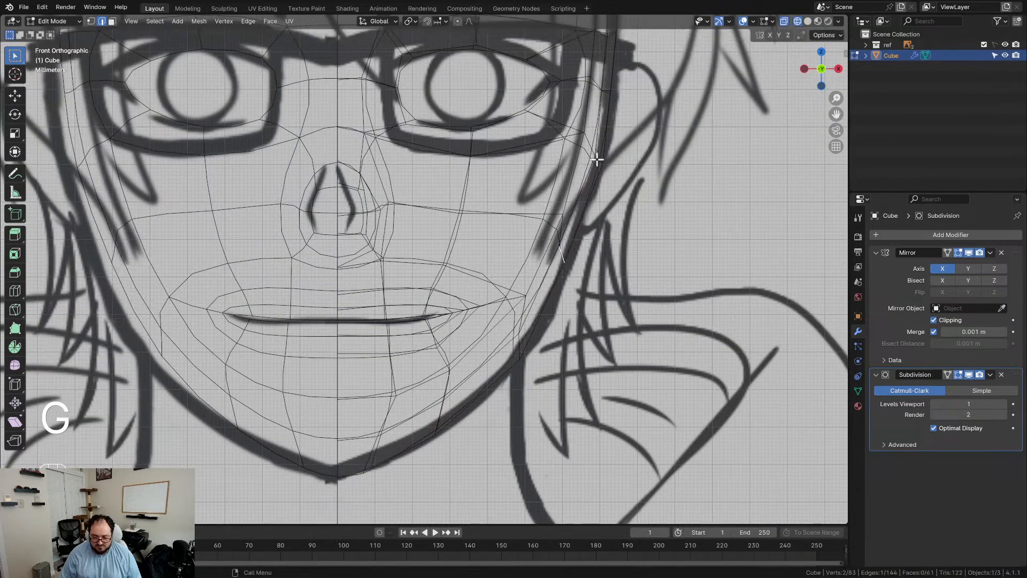
key(g)
click(622, 160)
Step: Align the outer edges at the temple with the front reference's face outline and restore solid shading
shift+middle_drag(622, 160, 537, 321)
key(g)
click(542, 223)
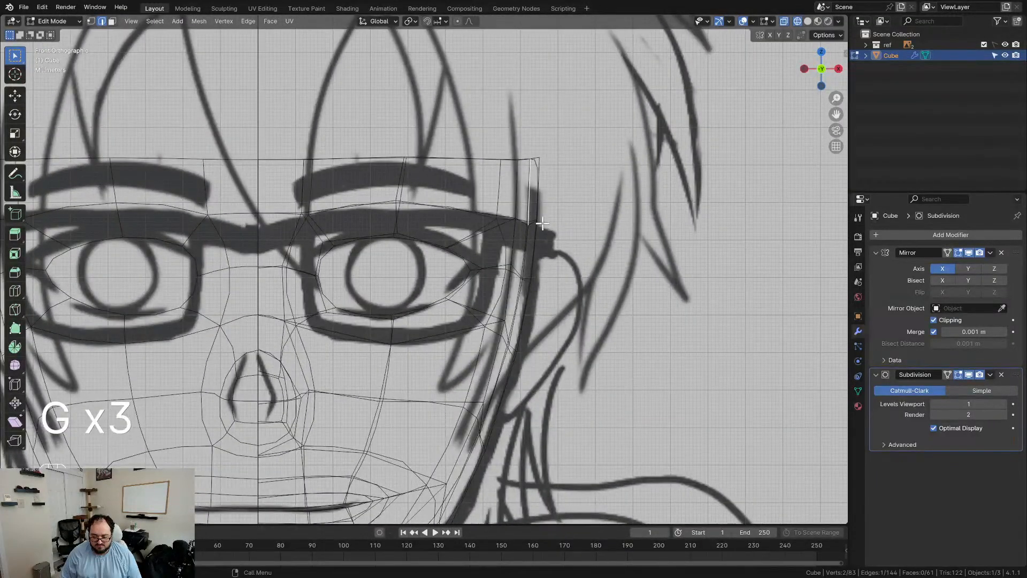
key(g)
click(536, 225)
key(g)
click(536, 222)
key(z)
Step: Examine the mask's shape from an angle and compare its jaw and cheek outline with the front reference
scroll(525, 235, down, 5)
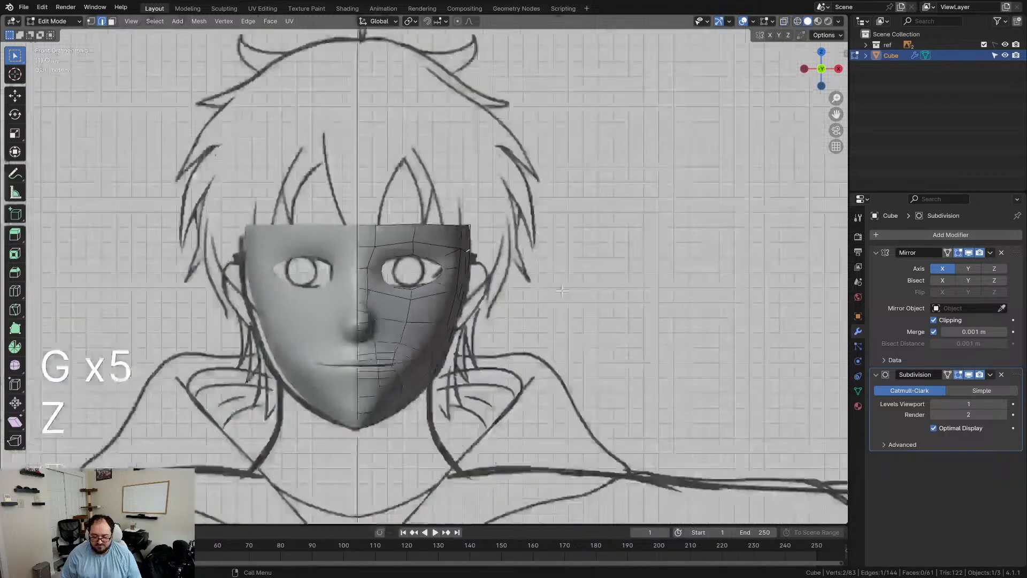
scroll(524, 238, up, 4)
middle_drag(499, 293, 401, 281)
scroll(401, 281, down, 3)
key(KP_1)
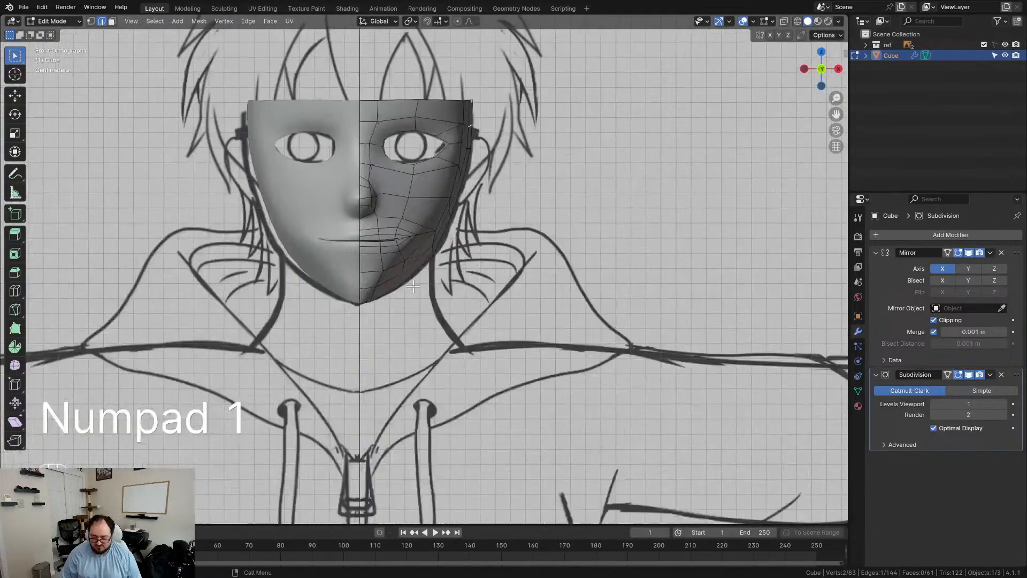
scroll(439, 299, up, 6)
shift+middle_drag(449, 309, 513, 324)
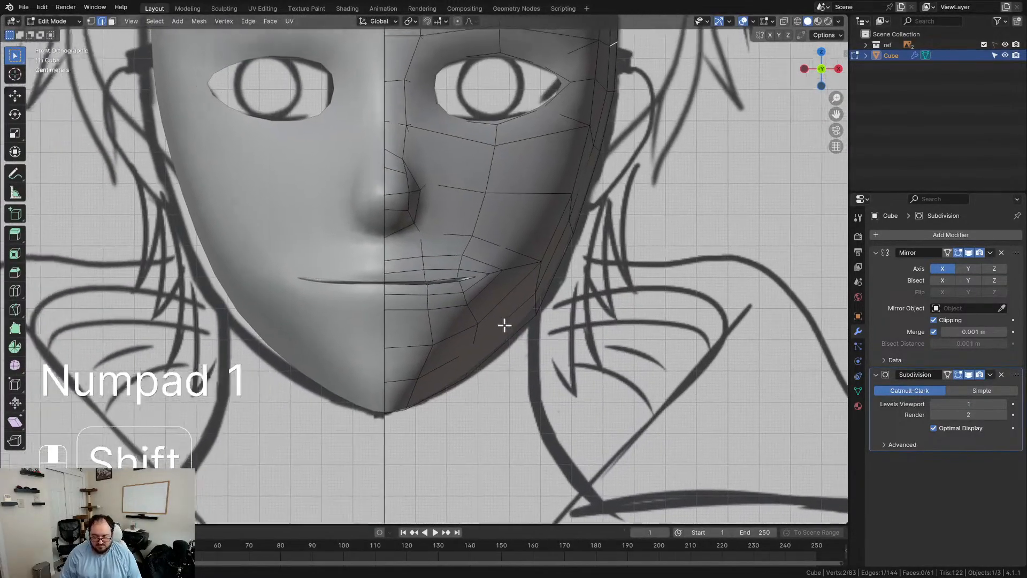
scroll(270, 309, down, 14)
shift+middle_drag(460, 361, 470, 196)
scroll(470, 197, up, 7)
shift+middle_drag(492, 428, 453, 126)
shift+middle_drag(467, 369, 460, 407)
shift+middle_drag(520, 198, 521, 281)
shift+middle_drag(476, 188, 490, 451)
scroll(483, 333, up, 5)
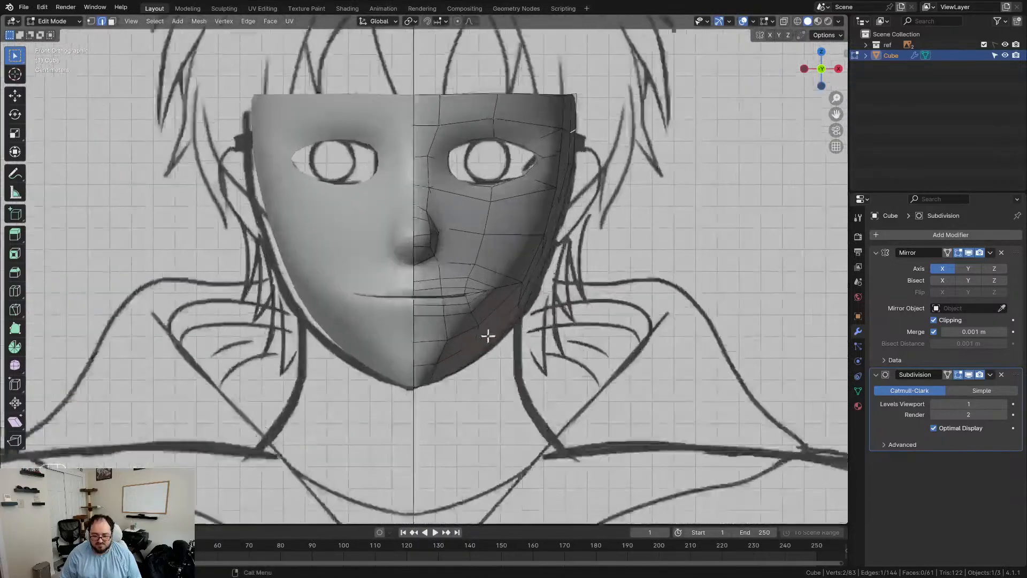
shift+middle_drag(495, 336, 489, 303)
scroll(482, 311, up, 1)
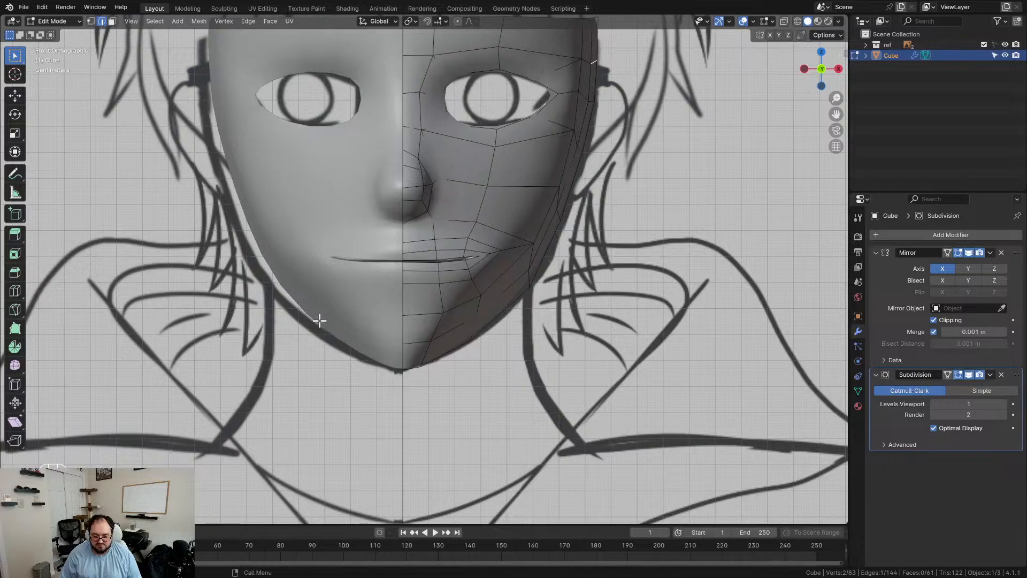
scroll(524, 328, down, 3)
scroll(508, 305, up, 2)
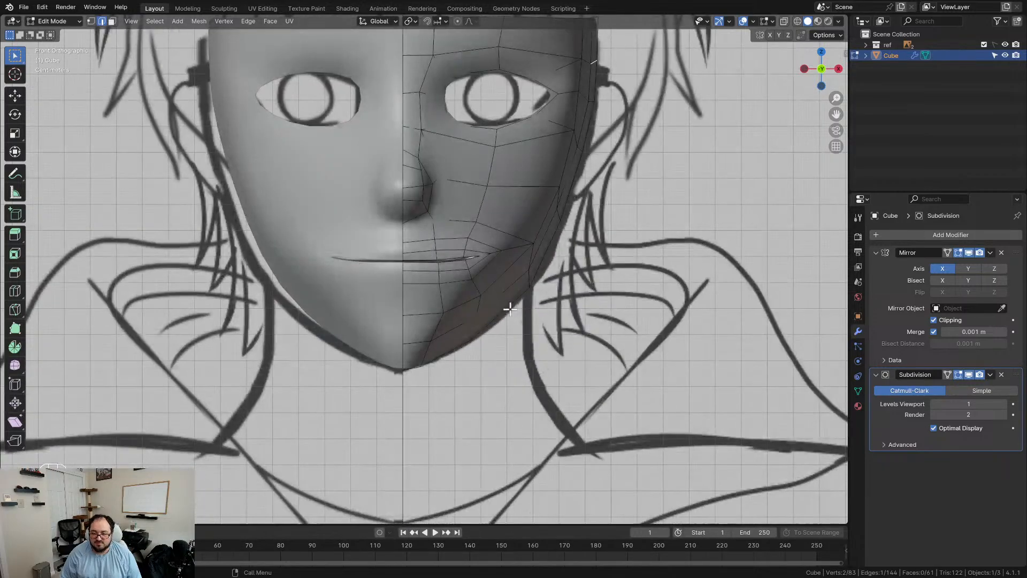
scroll(482, 307, up, 2)
scroll(477, 308, down, 5)
mouse_move(493, 277)
shift+middle_down()
mouse_move(484, 340)
mouse_move(509, 278)
shift+middle_up()
scroll(502, 331, up, 4)
scroll(491, 274, up, 1)
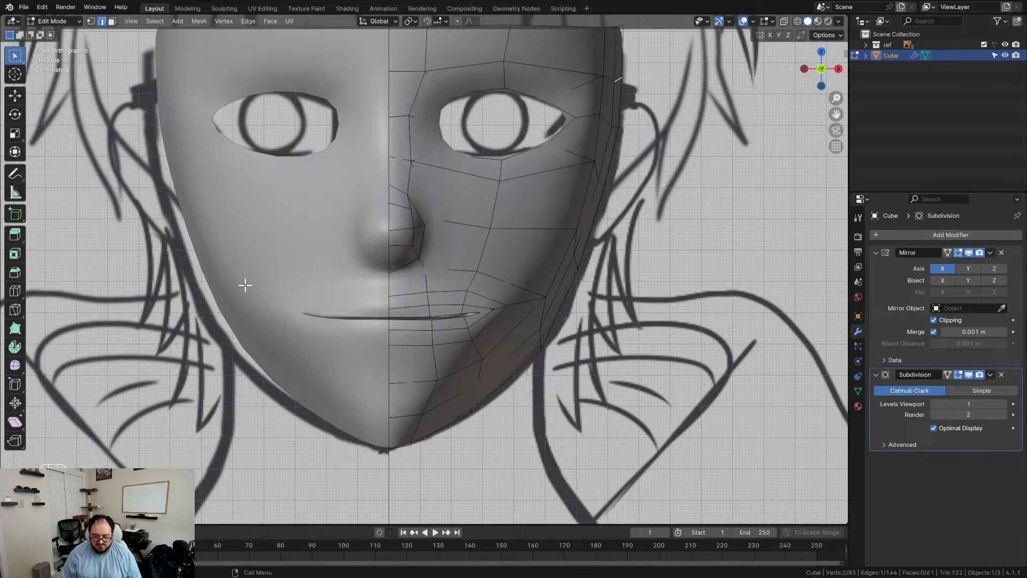
scroll(270, 335, down, 4)
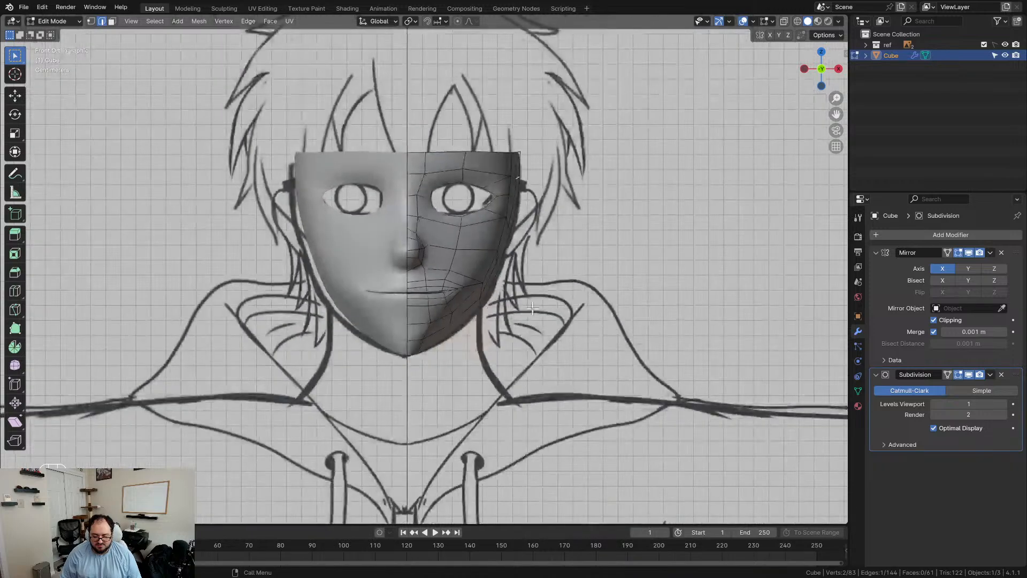
key(a)
key(g)
key(ctrl+z)
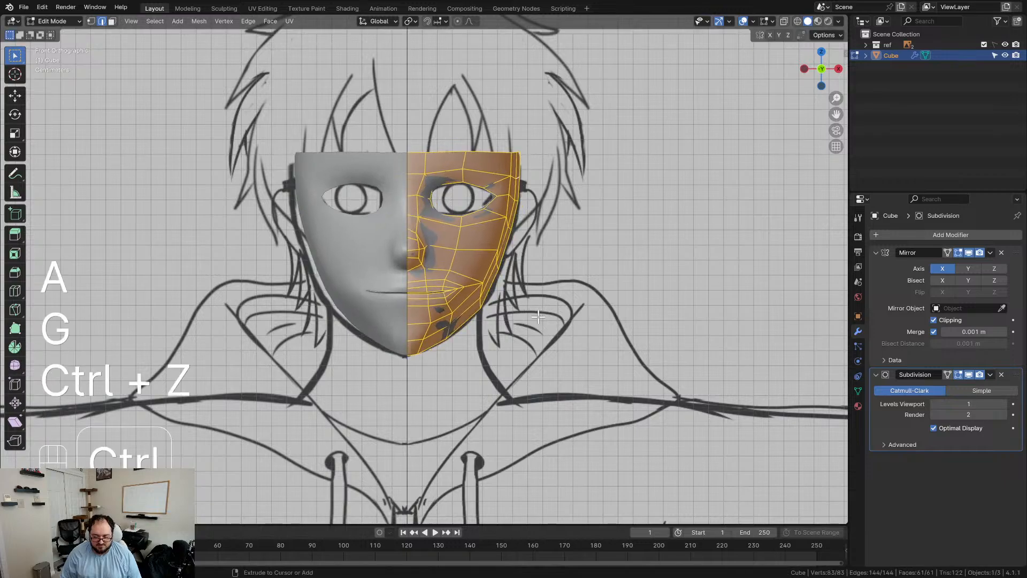
Step: Scale the whole face mesh along X to about 1.05 against the front reference in wireframe display
scroll(531, 309, up, 2)
key(z)
scroll(561, 312, up, 1)
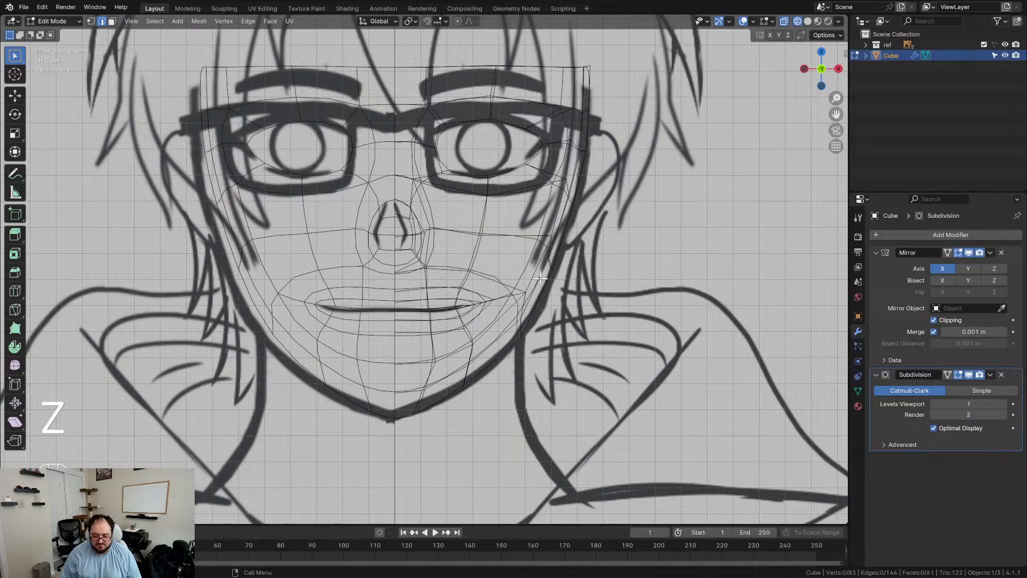
key(a)
key(s)
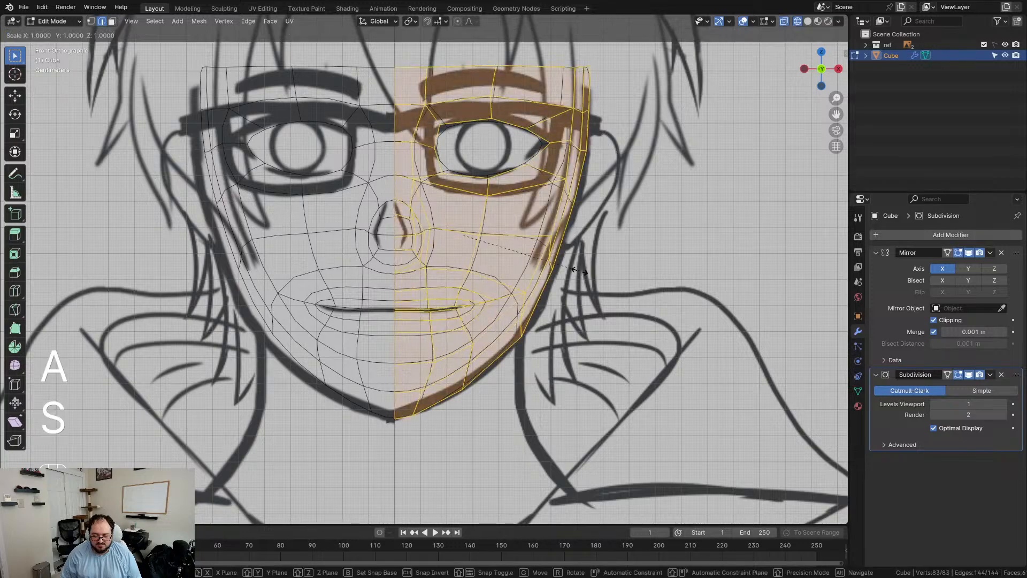
key(x)
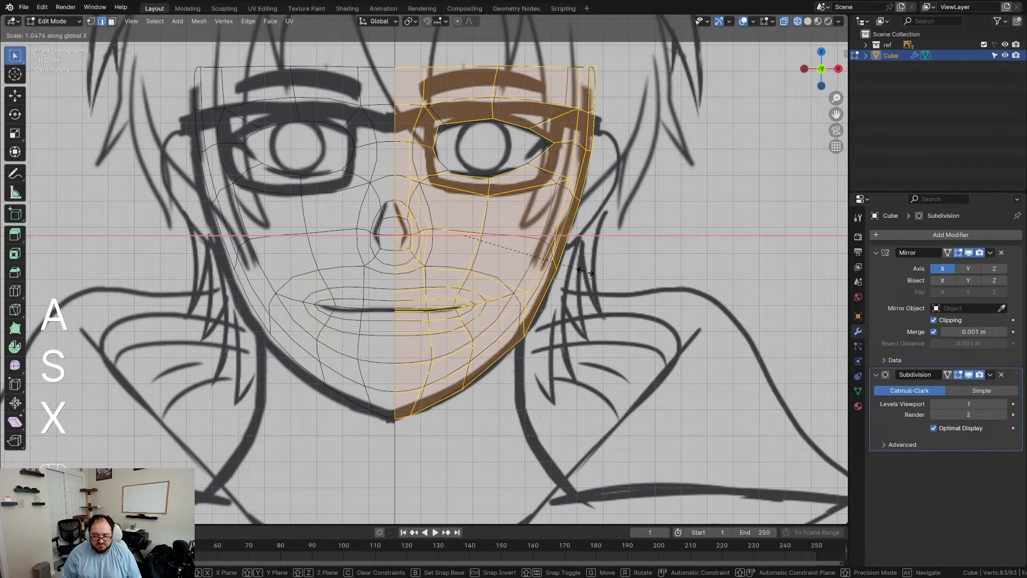
click(585, 273)
key(x)
key(Escape)
click(589, 276)
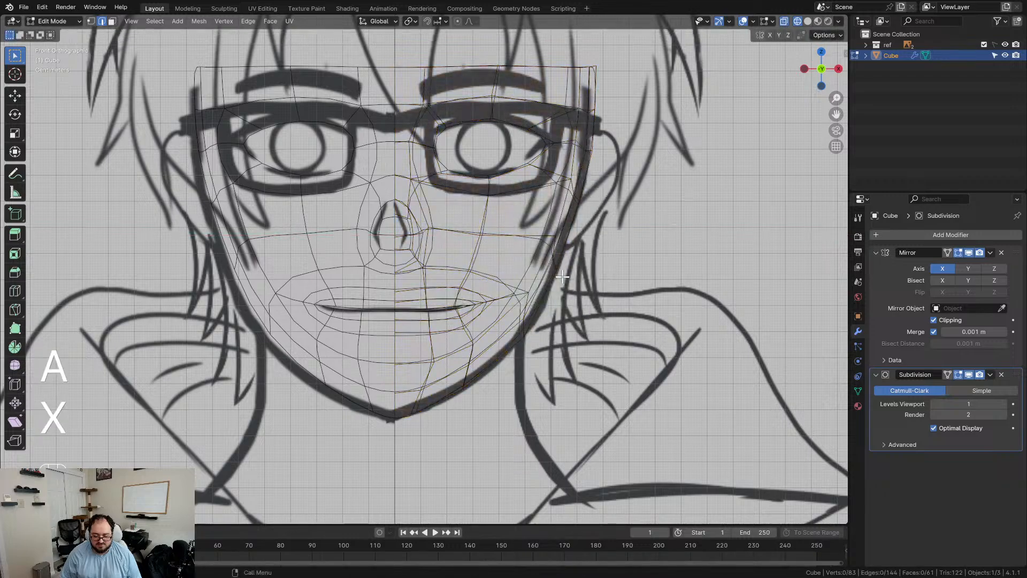
Step: Move the second-row jaw vertices below the mouth corner down toward the outer jaw edge in the front view
key(z)
scroll(502, 315, up, 3)
mouse_move(502, 314)
middle_down()
mouse_move(491, 328)
mouse_move(489, 319)
mouse_move(427, 321)
mouse_move(498, 399)
mouse_move(362, 316)
mouse_move(496, 328)
middle_up()
key(KP_1)
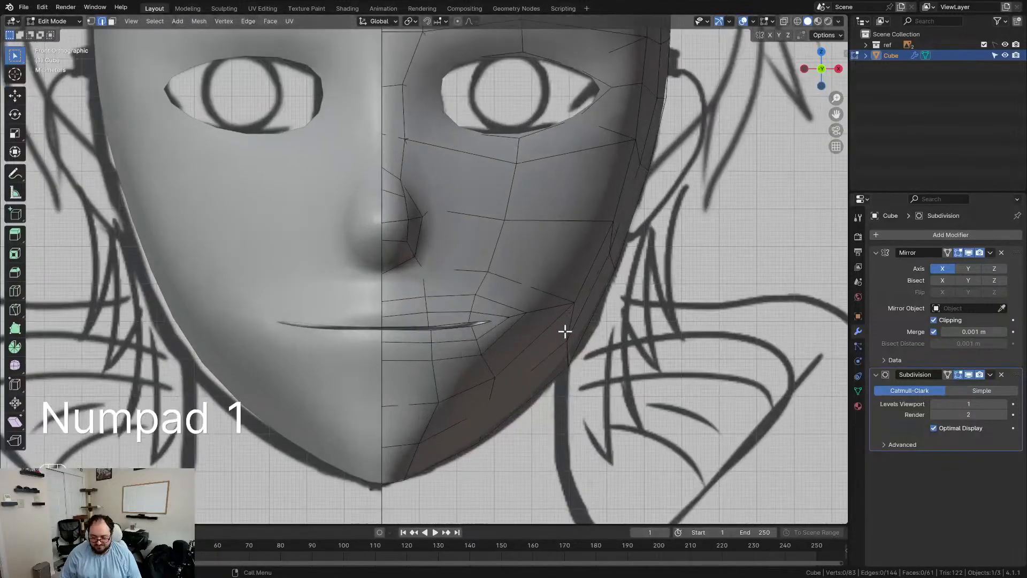
key(1)
click(575, 302)
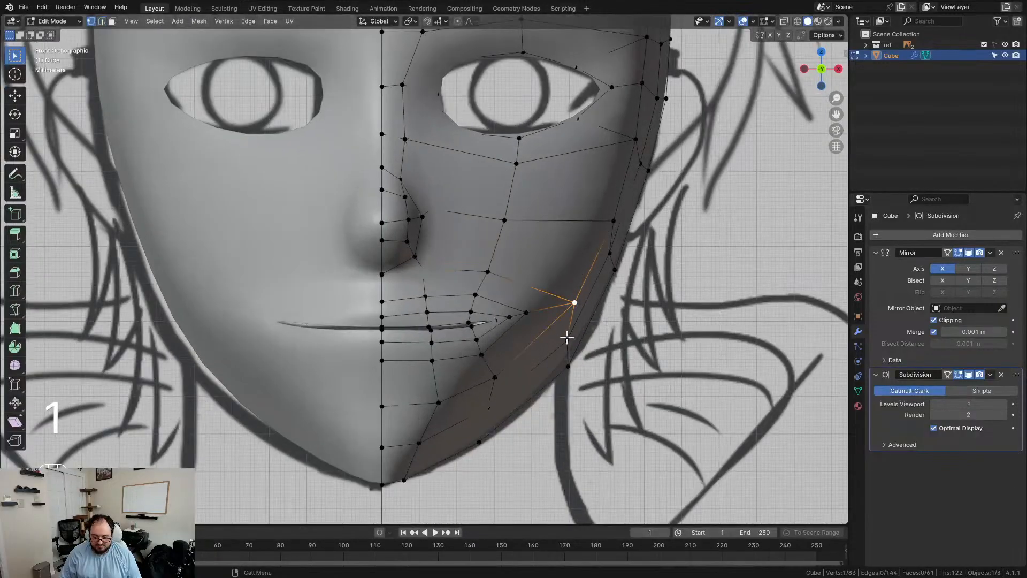
click(567, 339)
key(g)
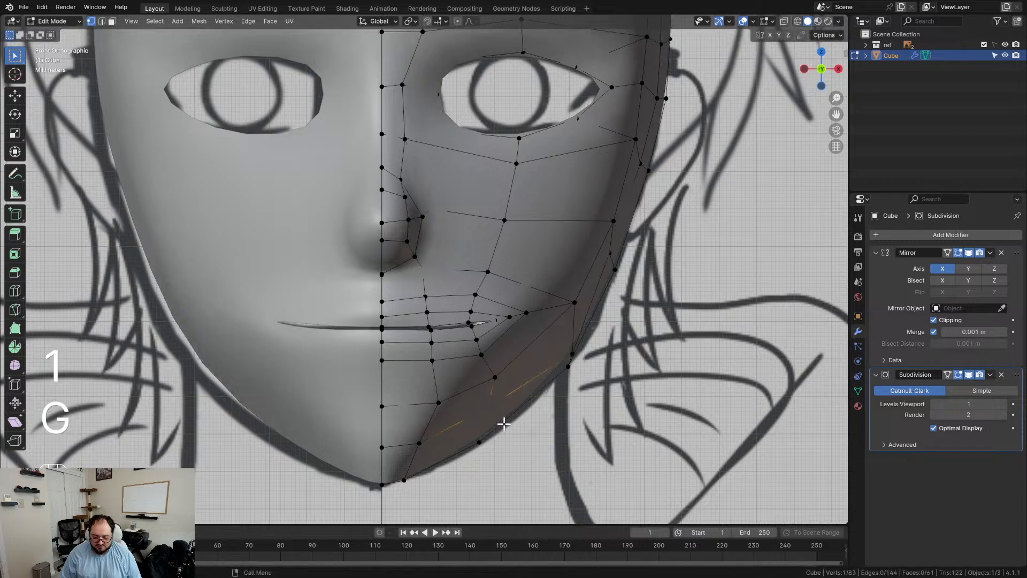
key(g)
Step: Lower the second-row chin vertex on the centre line and its neighbour toward the chin's bottom edge
key(g)
click(386, 459)
key(g)
click(384, 470)
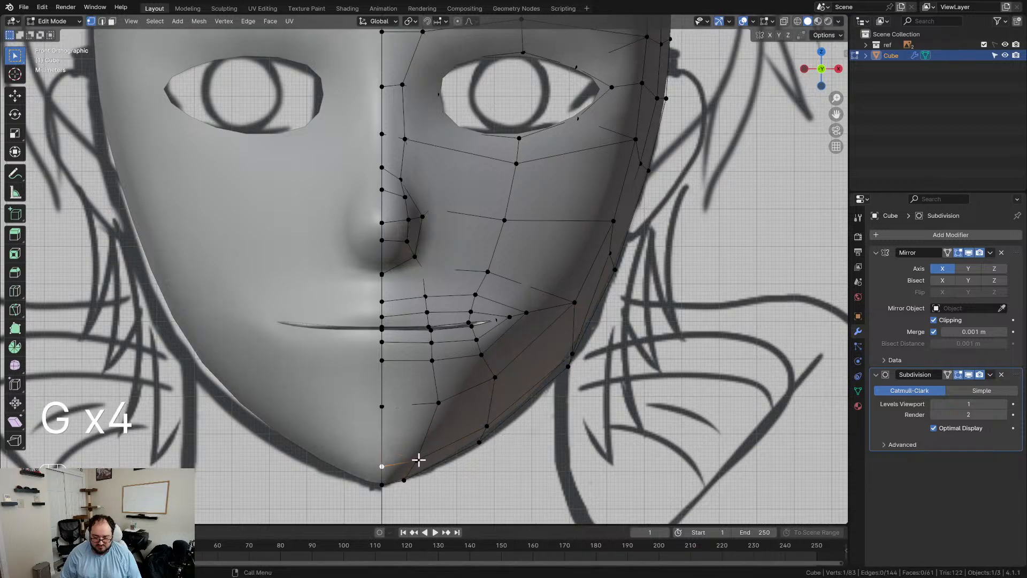
key(g)
click(419, 457)
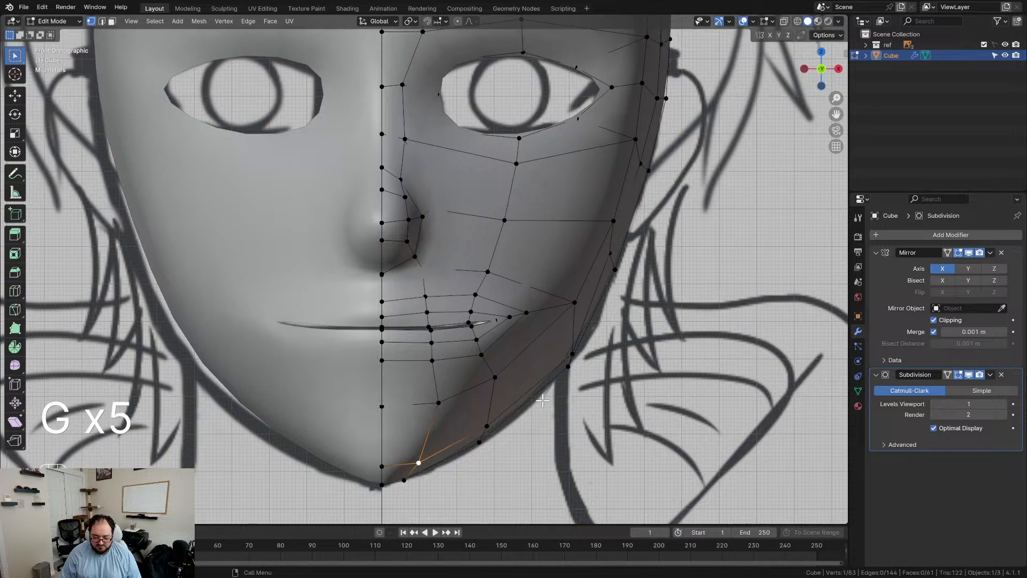
Step: Move the second-row vertex on the outer cheek down and outward toward the face outline
click(618, 259)
key(g)
click(642, 201)
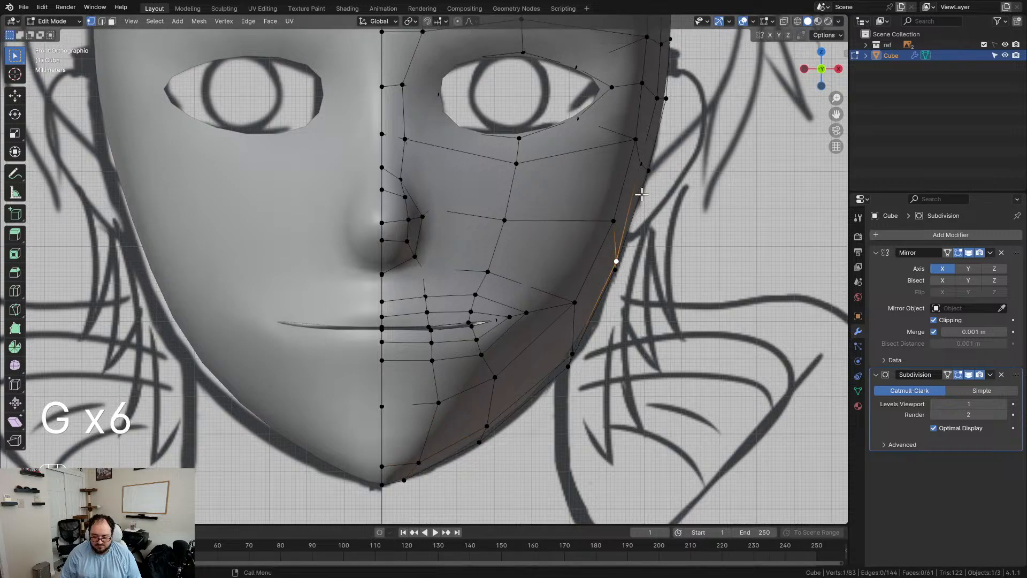
Step: Move the outer-edge vertices at cheek and eye-corner height slightly outward onto the reference face outline in the front view
click(647, 169)
key(g)
click(649, 162)
click(658, 96)
key(g)
click(670, 94)
Step: Move the outer-edge vertices at brow height and at the mask's upper corner outward to the face outline
shift+middle_drag(670, 94, 591, 284)
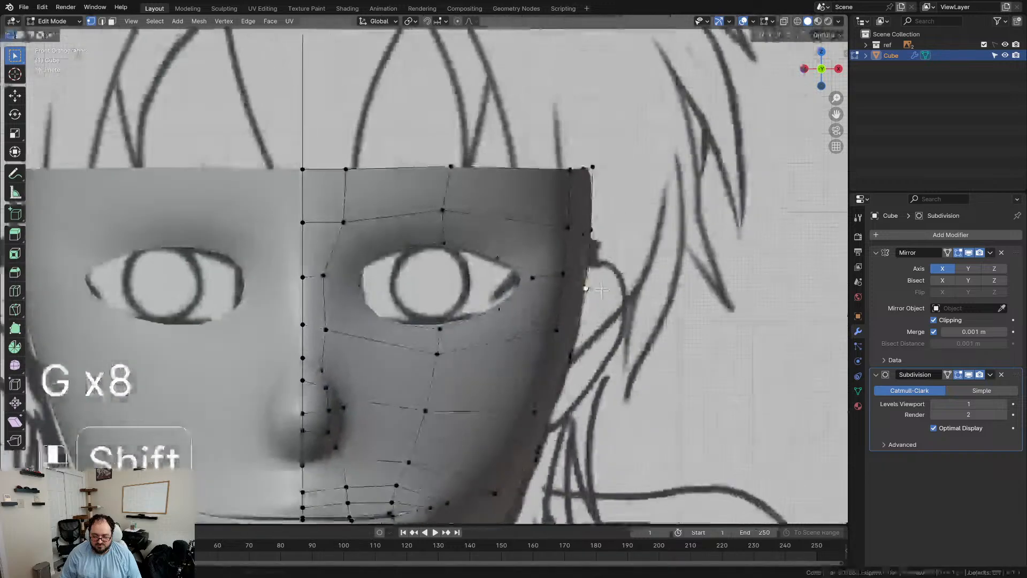
click(584, 232)
key(g)
click(599, 226)
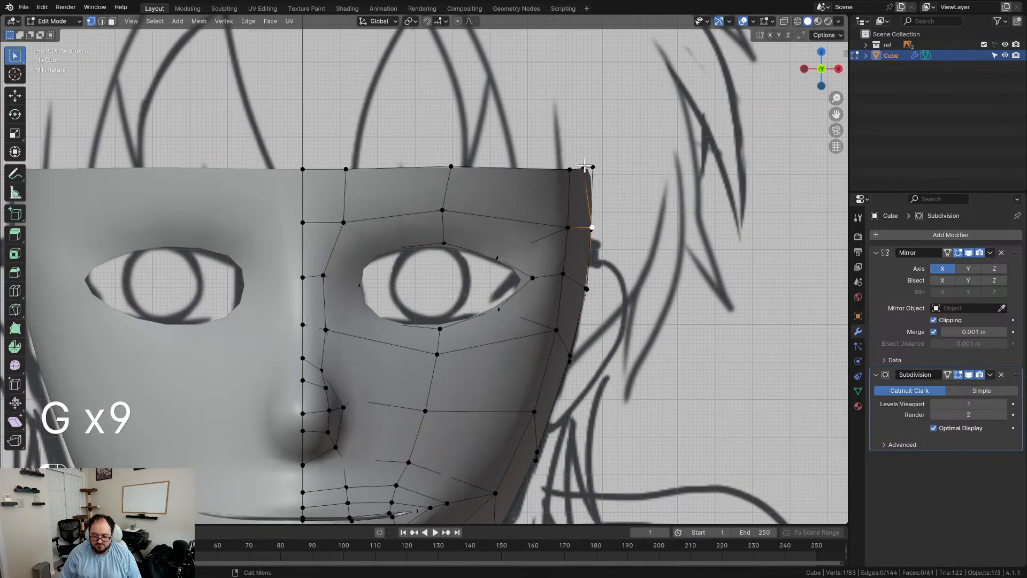
key(g)
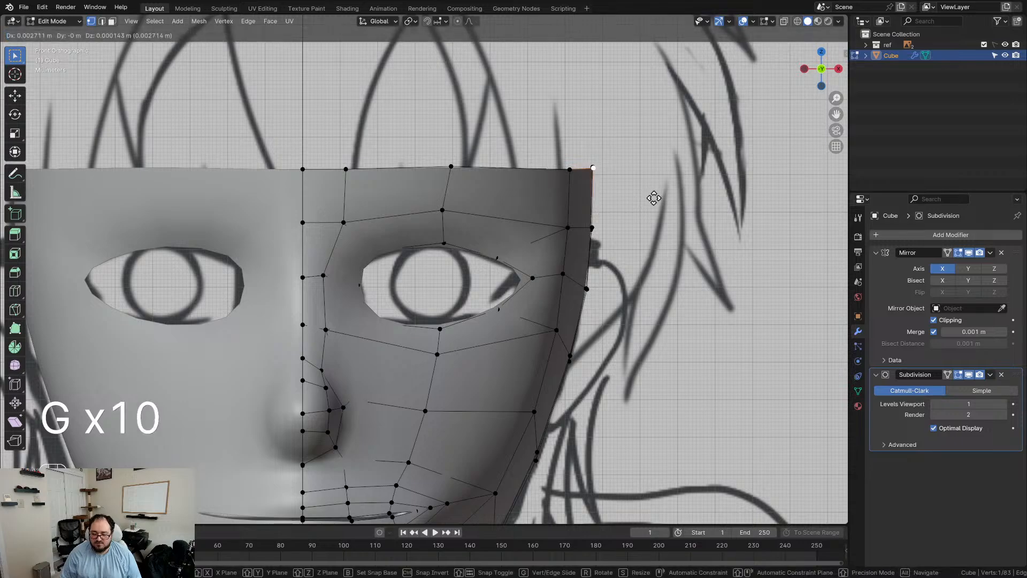
click(629, 225)
Step: In the right side view, move the two vertices below the lower lip down and back onto the reference profile
scroll(629, 226, down, 2)
mouse_move(469, 411)
shift+middle_down()
mouse_move(503, 270)
mouse_move(506, 289)
shift+middle_up()
scroll(503, 271, up, 1)
scroll(504, 289, down, 2)
middle_drag(451, 289, 401, 159)
scroll(478, 289, up, 3)
key(KP_3)
scroll(323, 282, up, 2)
scroll(242, 253, up, 2)
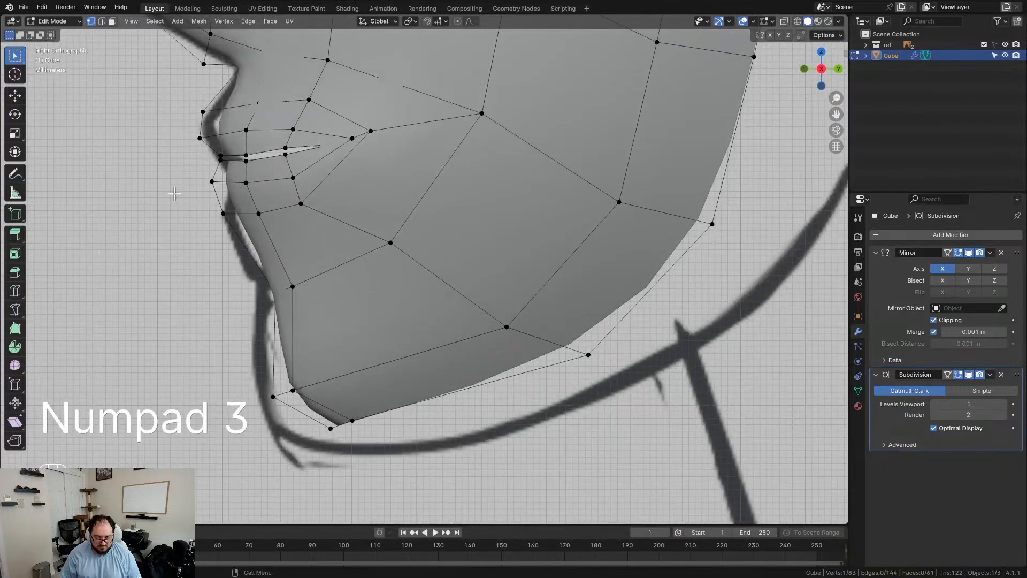
drag(248, 236, 261, 237)
key(g)
key(g)
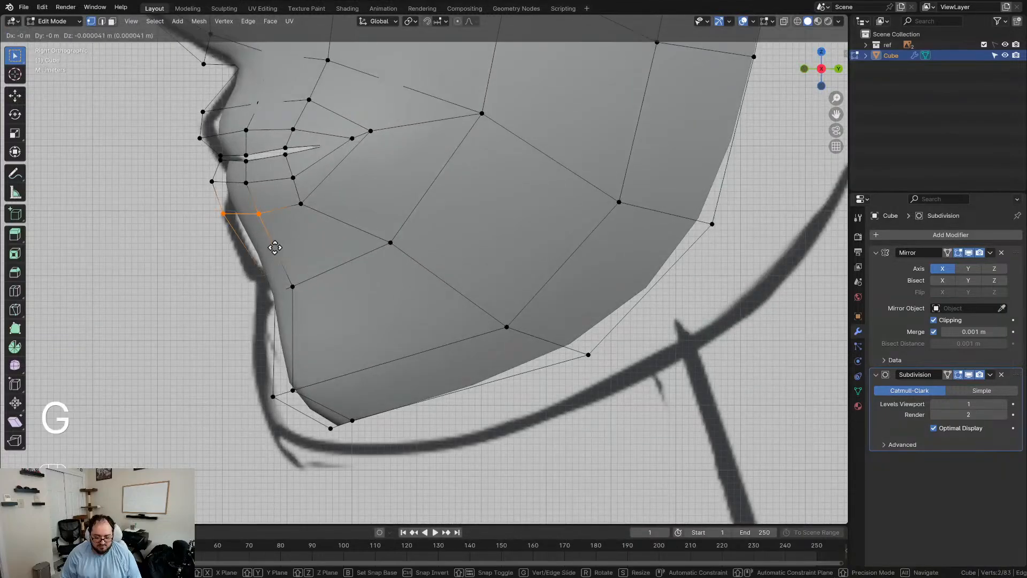
key(g)
click(231, 201)
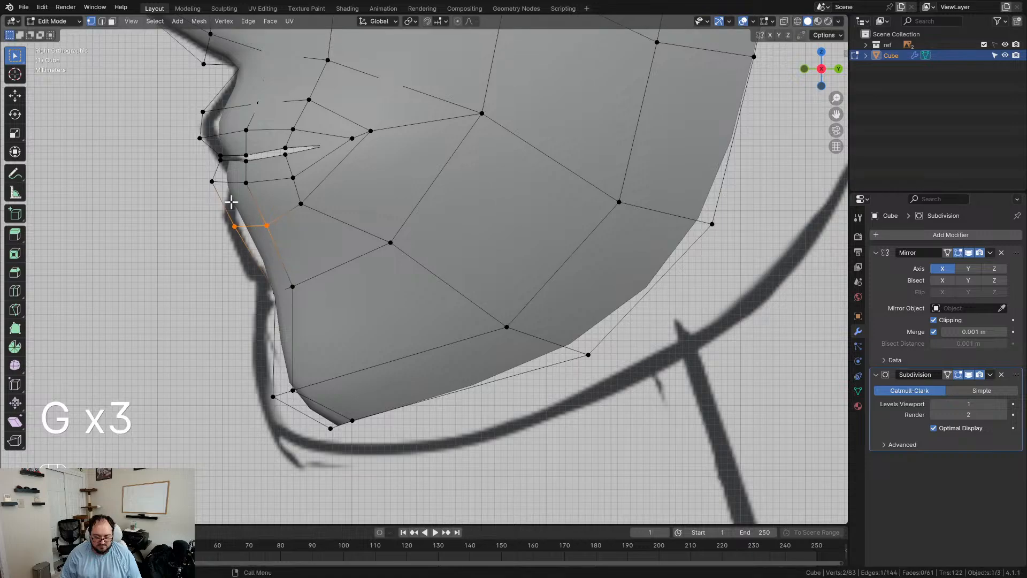
Step: Move the two lower-lip vertices slightly forward and down in the side view, and nudge the neighbouring vertex toward them
key(g)
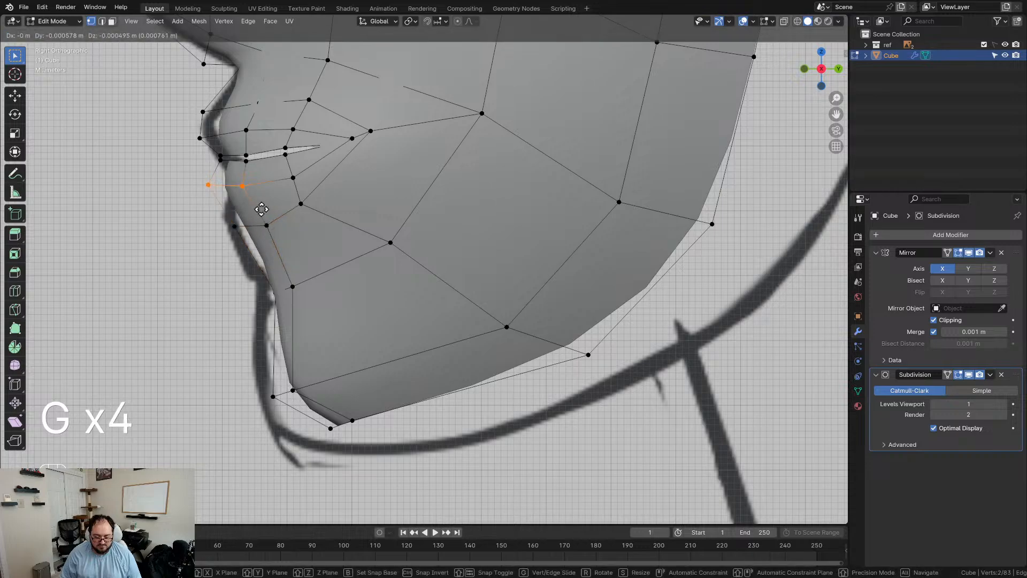
click(261, 210)
click(293, 182)
key(g)
click(290, 181)
Step: Spread the vertices around the mouth corner, moving the lower one down and back and the cheek-side one back
click(309, 204)
key(g)
click(318, 212)
key(g)
click(401, 136)
click(323, 99)
key(g)
click(338, 105)
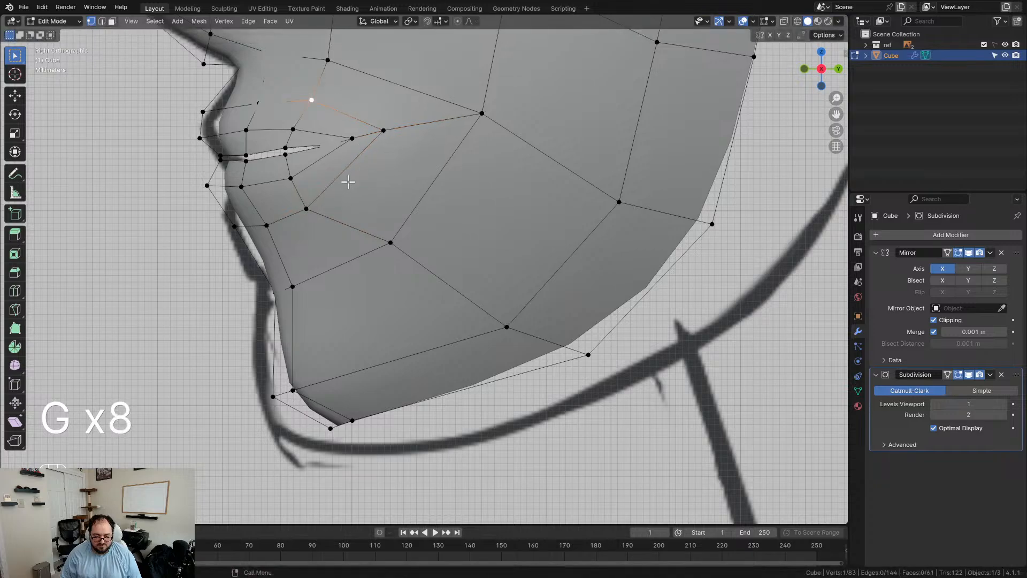
key(g)
click(323, 219)
Step: Move the jaw's lower-edge vertices and the chin's bottom vertex toward the reference jaw line in the side view
scroll(323, 220, down, 5)
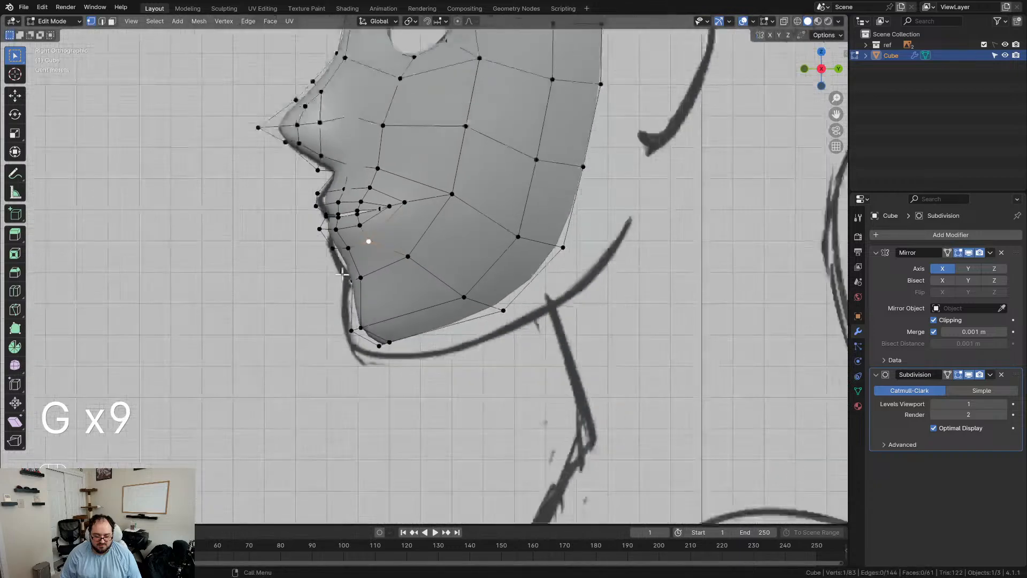
scroll(419, 287, up, 1)
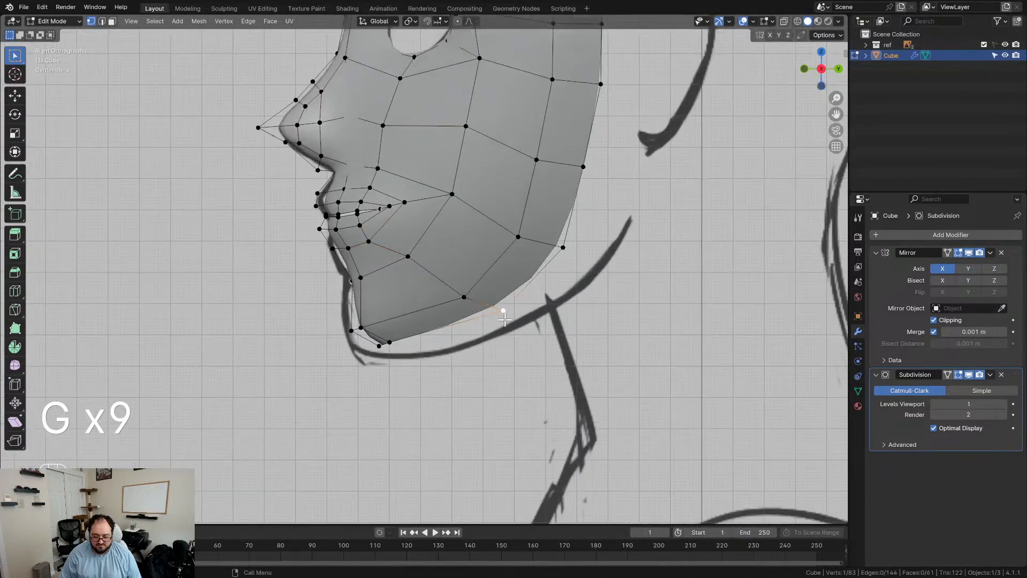
key(g)
click(495, 326)
click(462, 297)
key(g)
click(461, 295)
click(377, 348)
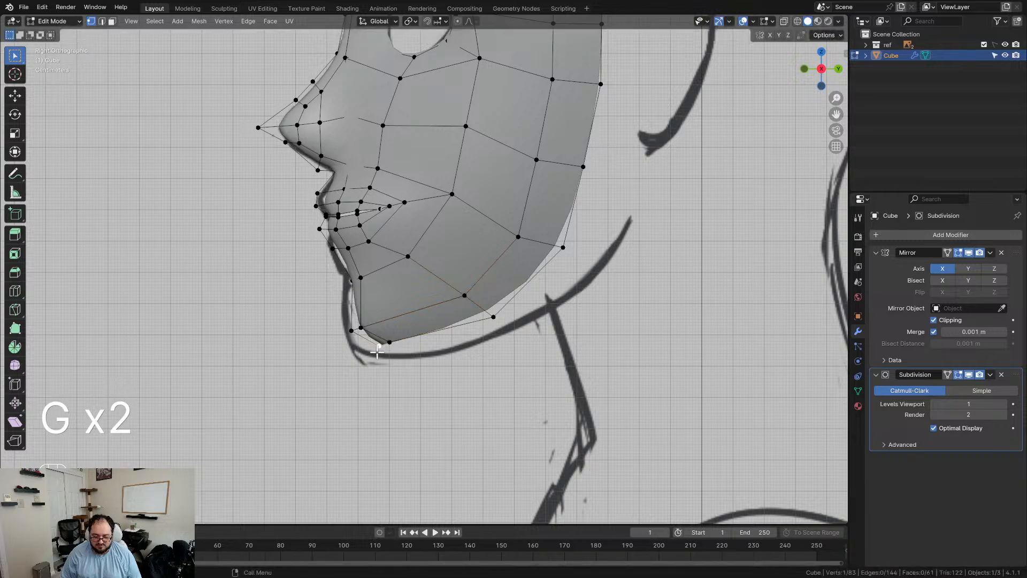
key(g)
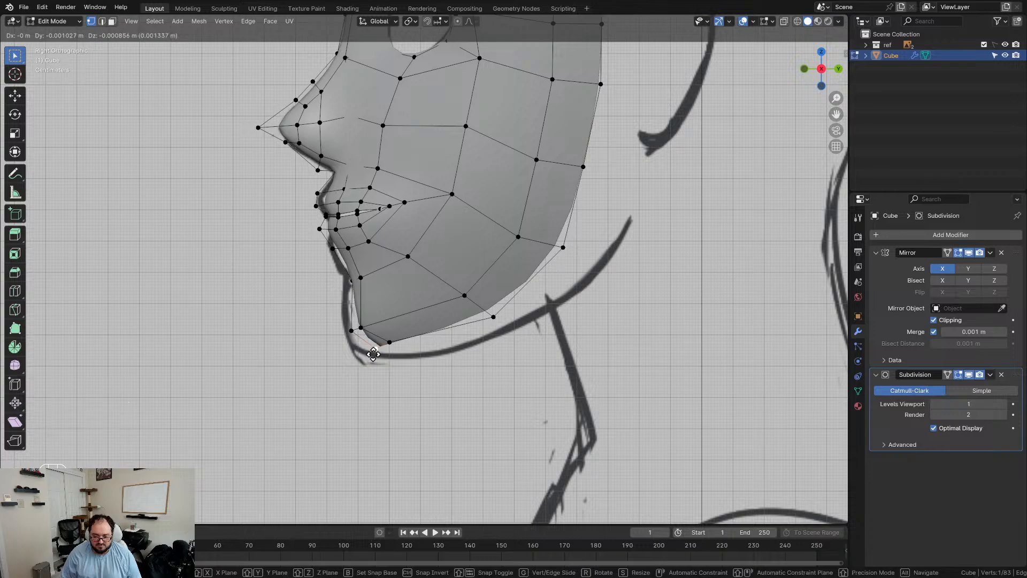
click(374, 354)
Step: In the front view, move the second-row vertices from the cheek beside the mouth to the chin centre outward and down
mouse_move(391, 352)
middle_down()
mouse_move(534, 345)
mouse_move(400, 317)
mouse_move(508, 338)
mouse_move(510, 325)
middle_up()
scroll(516, 344, down, 4)
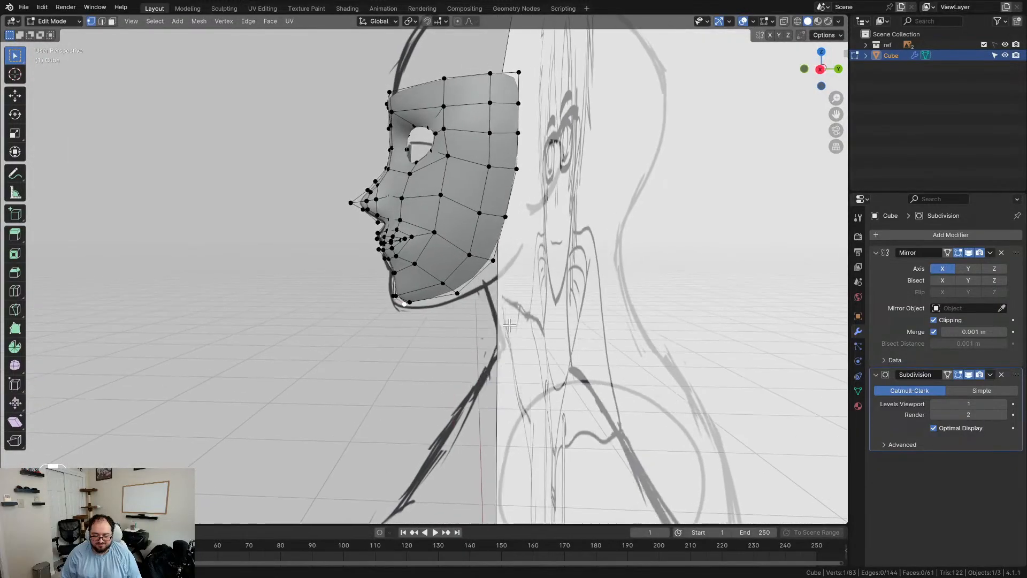
key(KP_1)
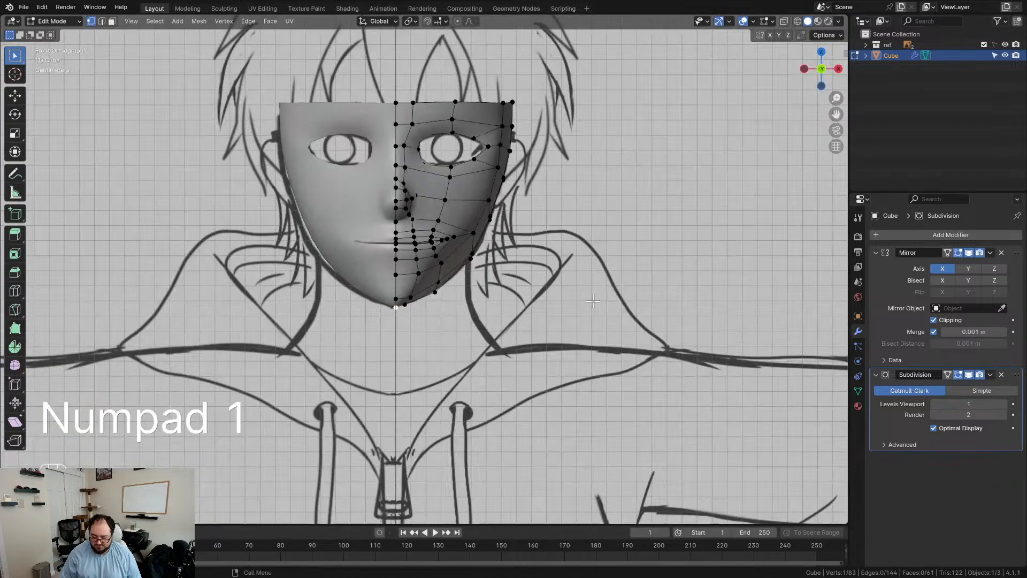
mouse_move(593, 302)
middle_down()
mouse_move(529, 223)
mouse_move(415, 291)
mouse_move(509, 330)
mouse_move(400, 260)
mouse_move(424, 239)
mouse_move(654, 219)
mouse_move(419, 220)
mouse_move(383, 210)
mouse_move(408, 222)
mouse_move(511, 211)
middle_up()
key(KP_1)
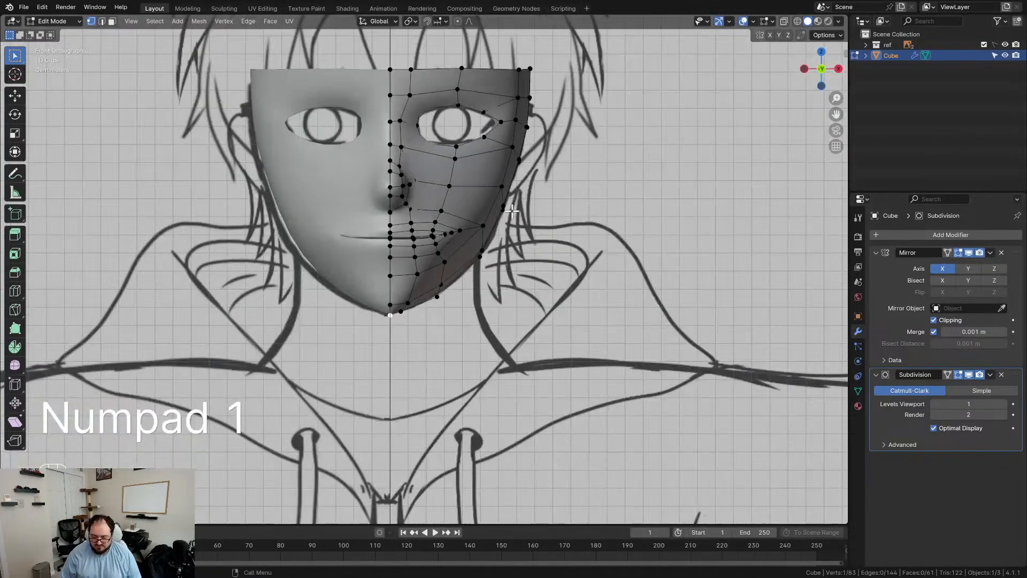
scroll(511, 213, up, 4)
shift+middle_drag(455, 264, 466, 296)
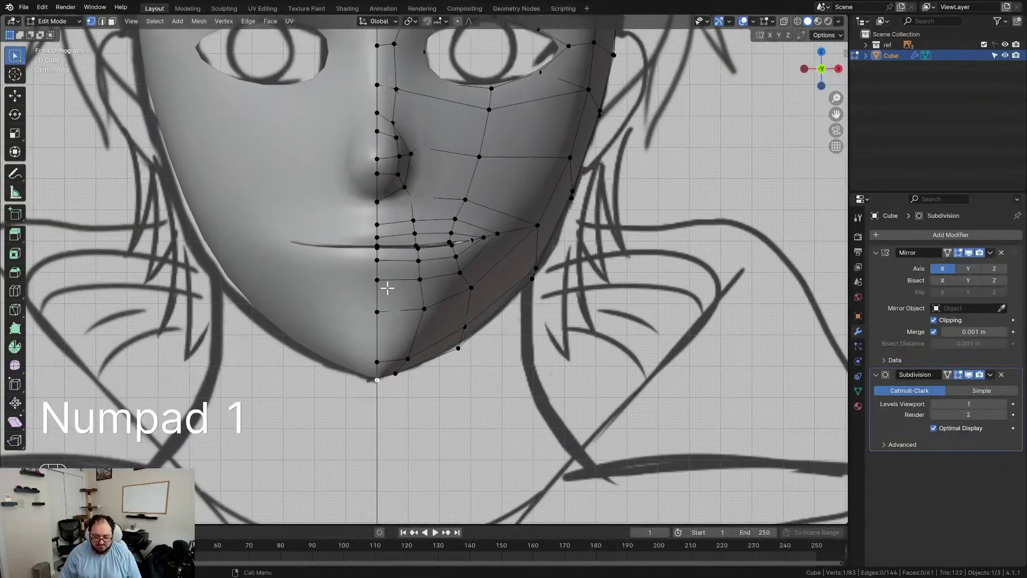
click(537, 228)
key(g)
key(g)
key(g)
click(426, 328)
click(384, 340)
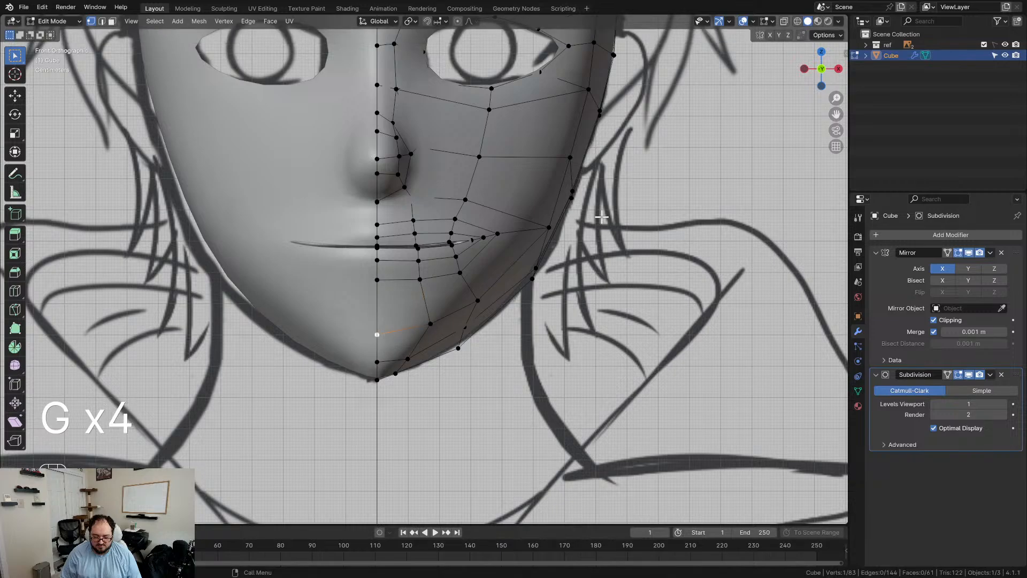
Step: Move the second-row cheek vertices between nose height and the outer eye corner outward toward the face edge
click(576, 160)
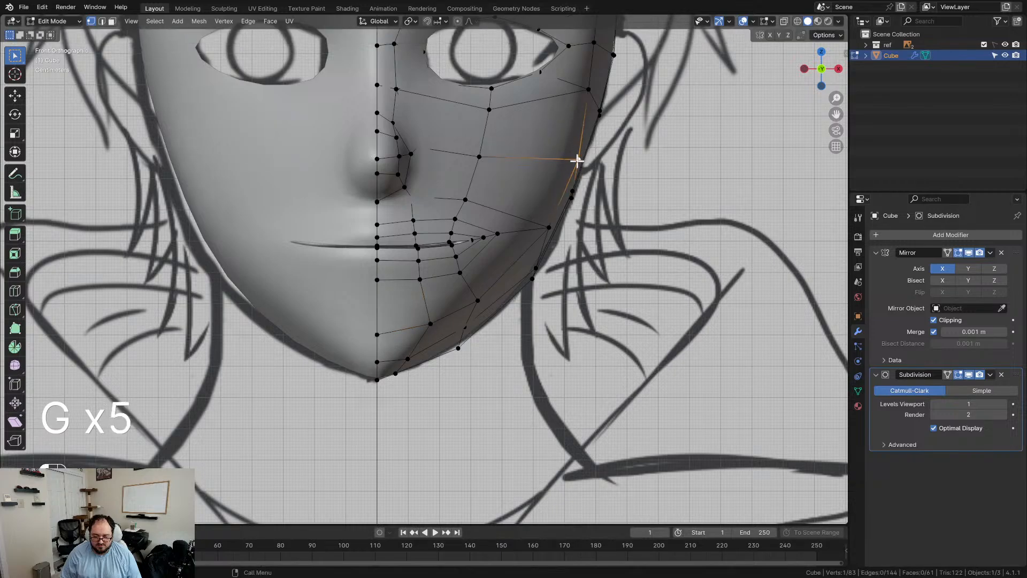
key(g)
click(590, 98)
shift+middle_drag(591, 97, 530, 232)
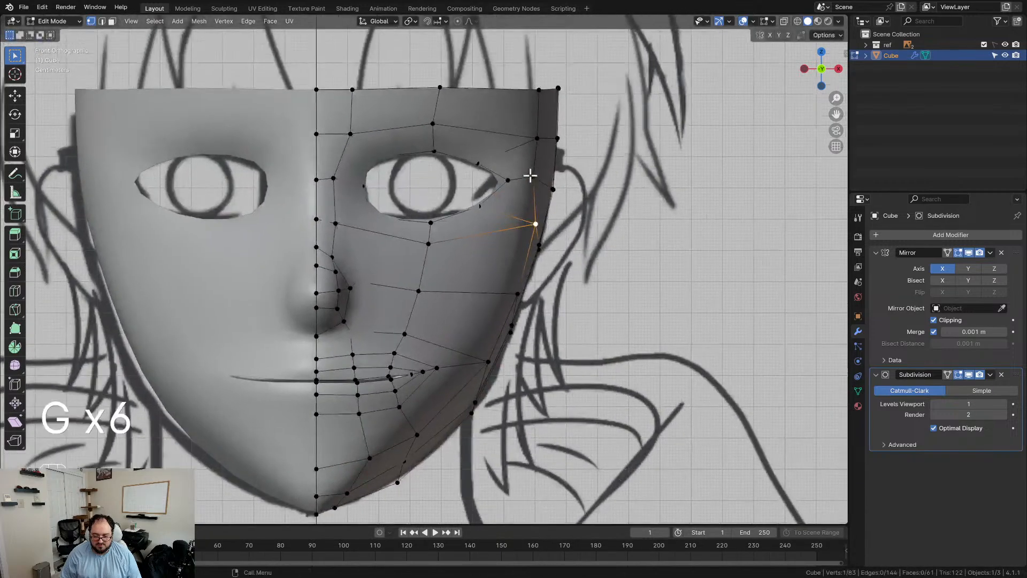
key(g)
click(546, 177)
Step: Move the second-row vertices beside the brow and on the mask's upper edge outward toward the face outline
click(538, 137)
key(g)
click(547, 132)
key(g)
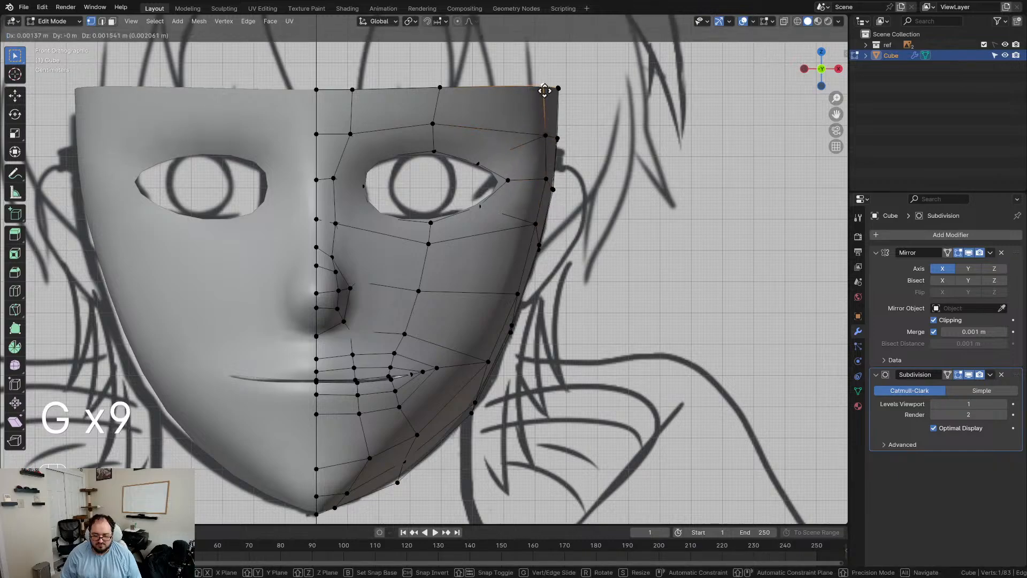
click(544, 91)
Step: Move the three jaw vertices beside the chin, and the three at mouth height, outward to the front-view face outline
scroll(544, 112, down, 4)
mouse_move(575, 226)
middle_down()
mouse_move(500, 232)
mouse_move(577, 224)
middle_up()
scroll(471, 257, up, 2)
middle_drag(471, 262, 503, 155)
mouse_move(514, 284)
middle_down()
mouse_move(390, 299)
mouse_move(515, 302)
middle_up()
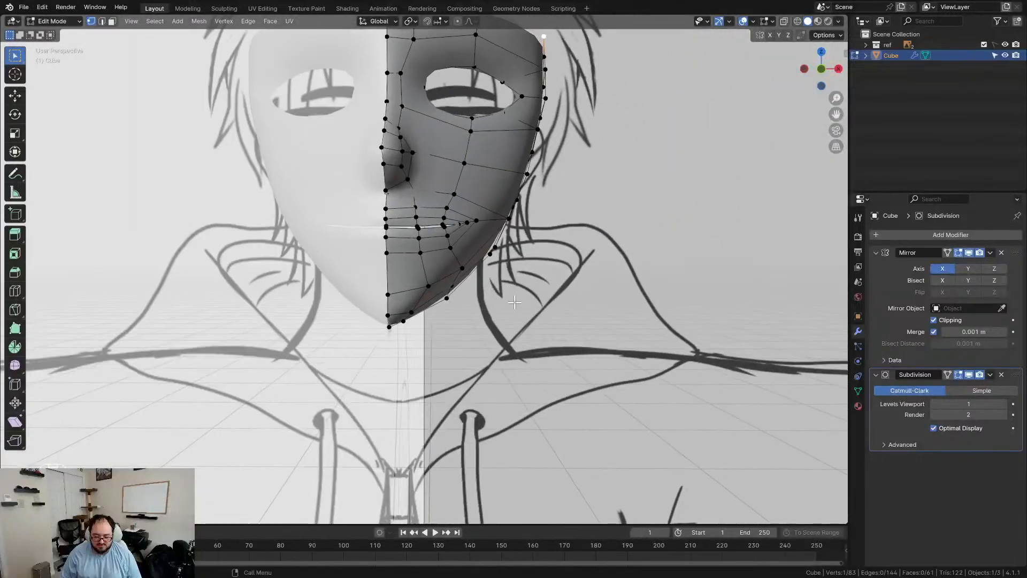
key(KP_1)
scroll(514, 304, up, 3)
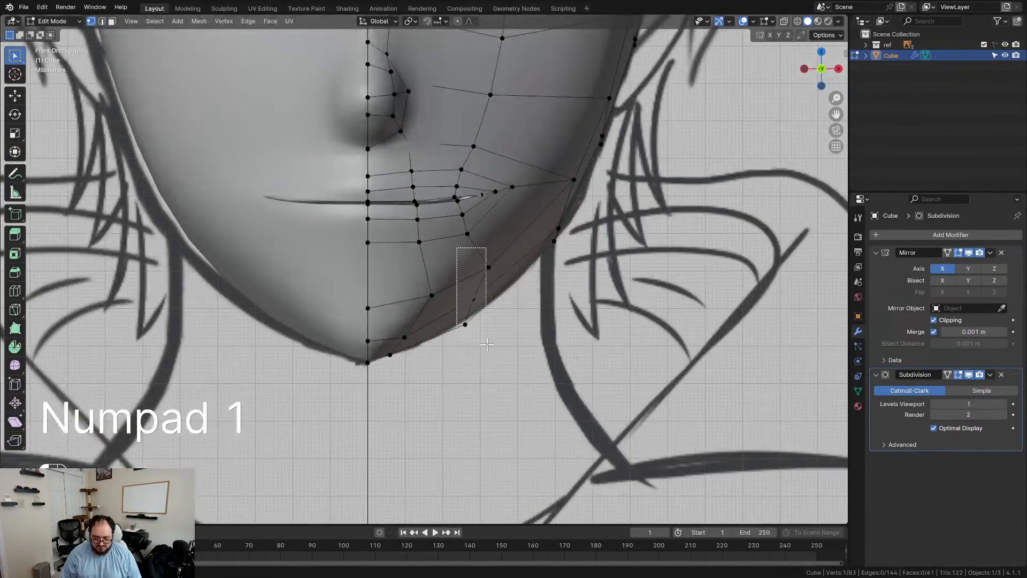
drag(487, 343, 488, 344)
key(g)
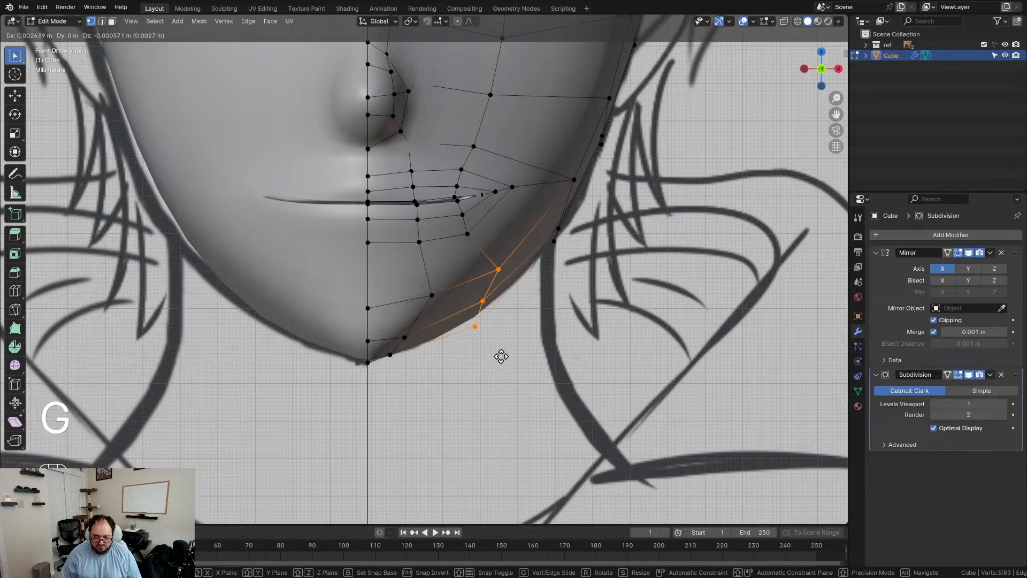
click(502, 356)
key(g)
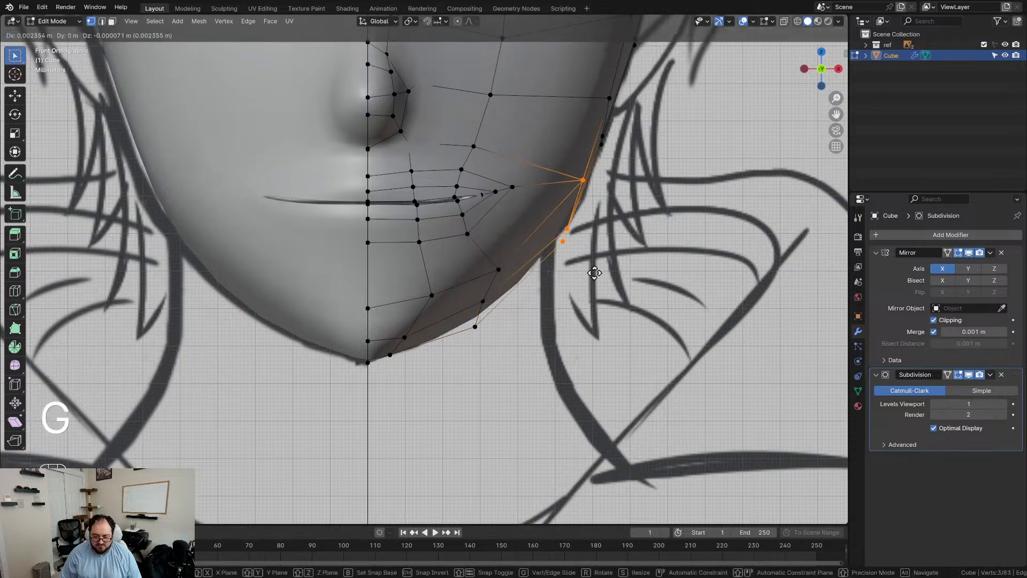
click(595, 273)
Step: Move the outer cheek vertices at nose height outward along X, and the group above them slightly outward
scroll(595, 273, down, 2)
shift+middle_drag(543, 135, 543, 218)
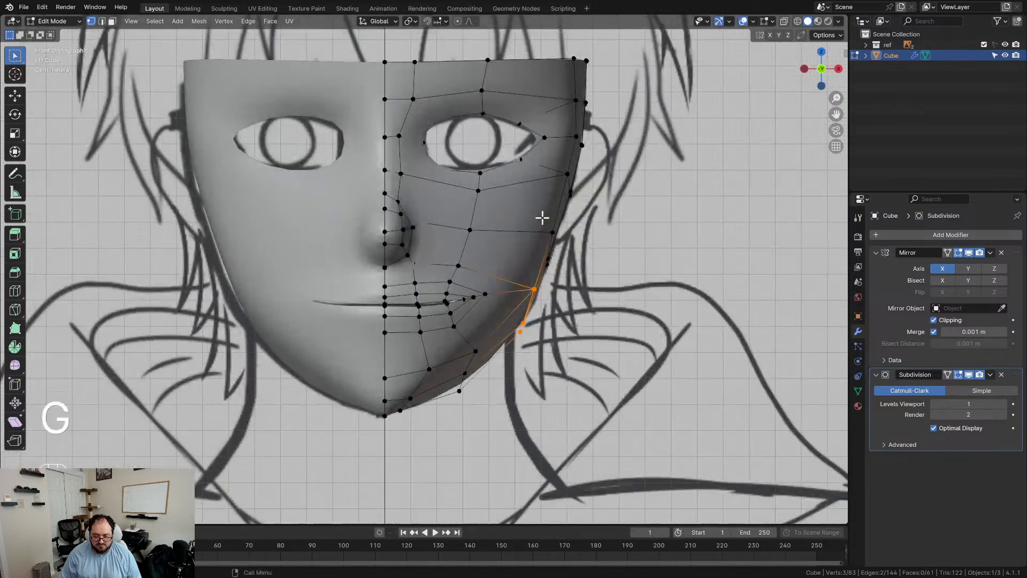
drag(583, 277, 583, 277)
key(g)
key(x)
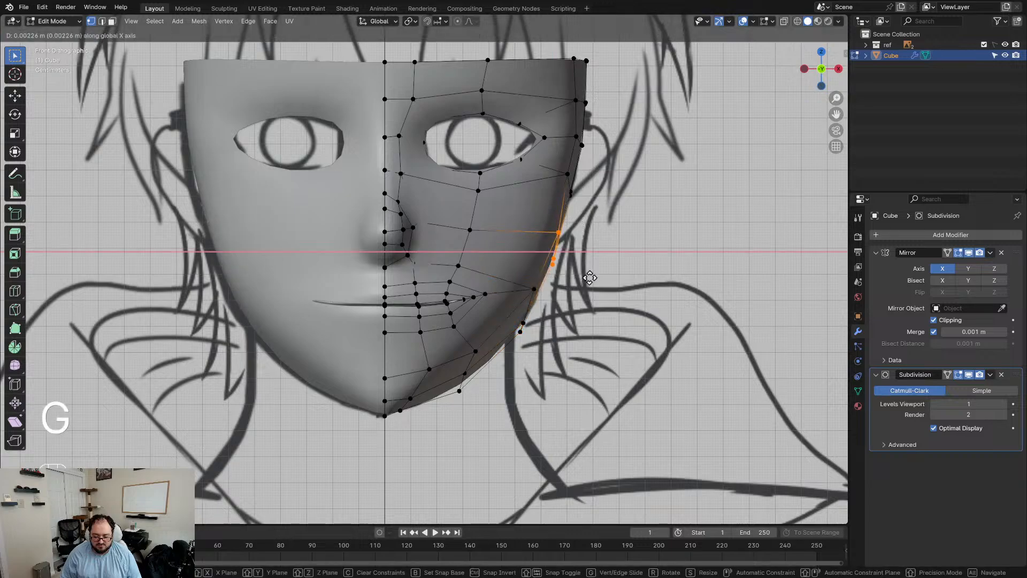
click(589, 278)
key(g)
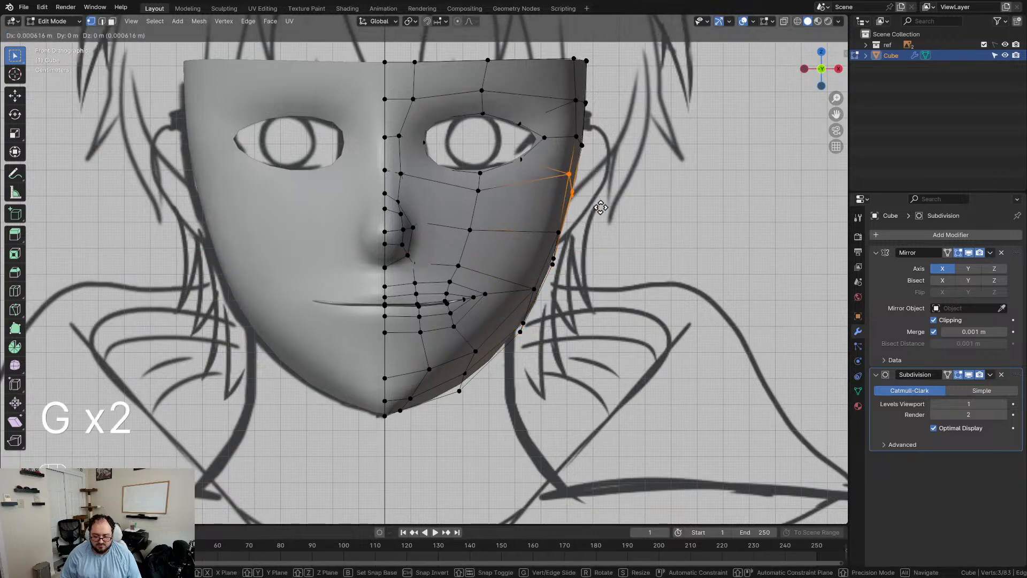
click(595, 209)
Step: Move and rotate the two jaw-edge vertices beside the chin tip to round the chin, and shift the neighbouring pair up
scroll(581, 235, down, 4)
middle_drag(562, 265, 442, 269)
scroll(535, 270, up, 2)
scroll(440, 284, up, 1)
shift+middle_drag(423, 357, 423, 297)
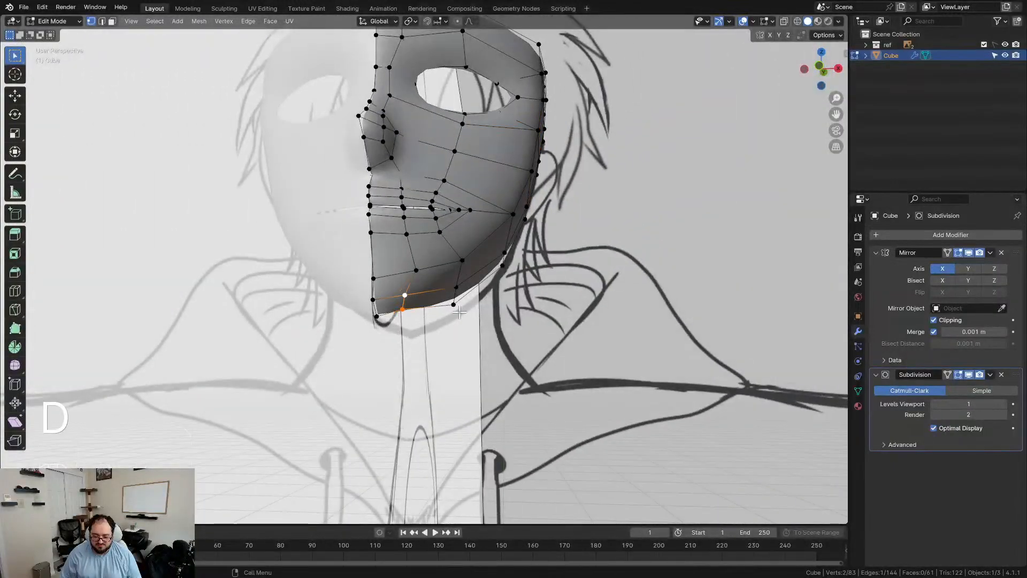
key(KP_1)
scroll(460, 316, up, 3)
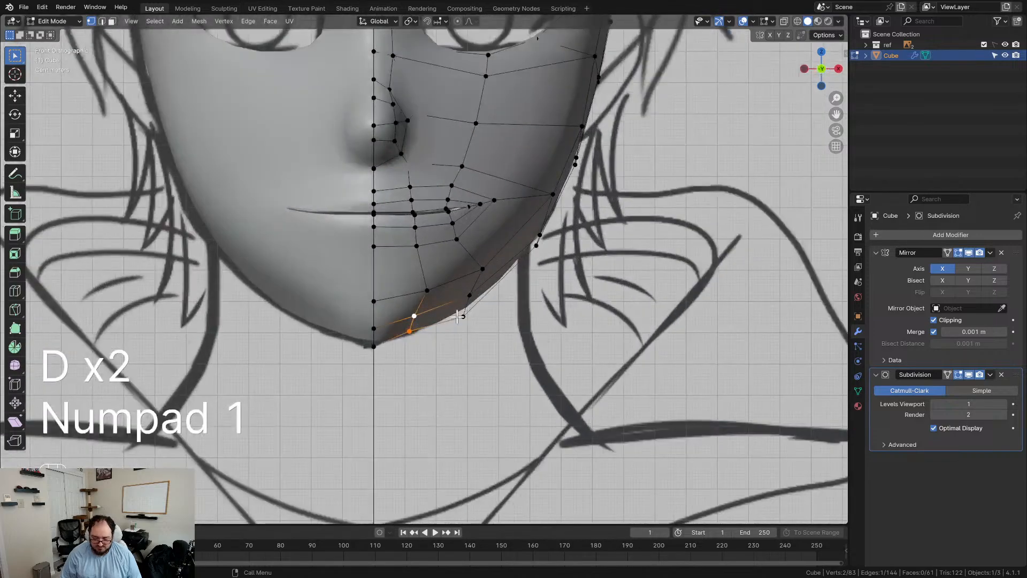
key(g)
click(471, 330)
key(r)
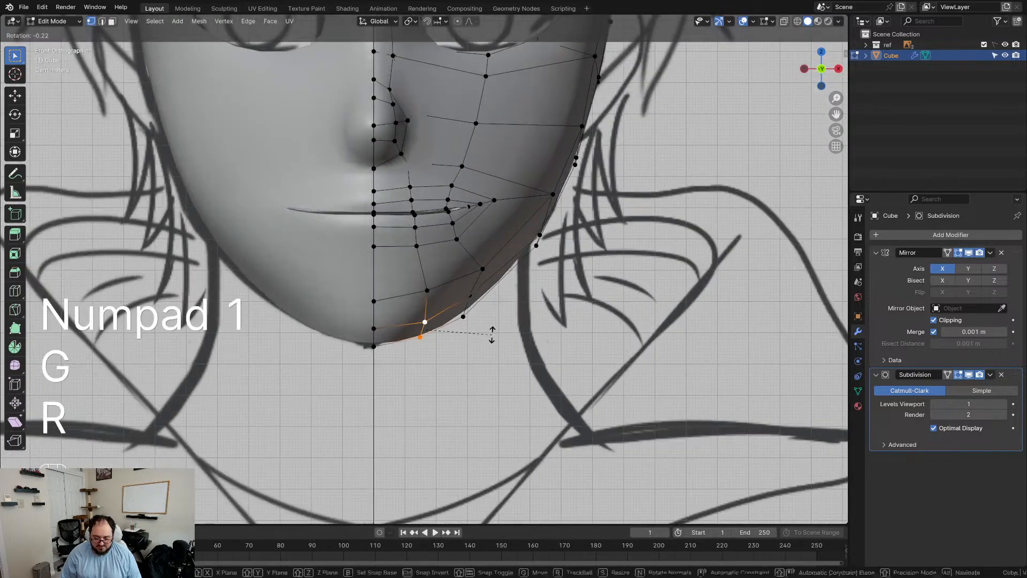
click(490, 327)
key(g)
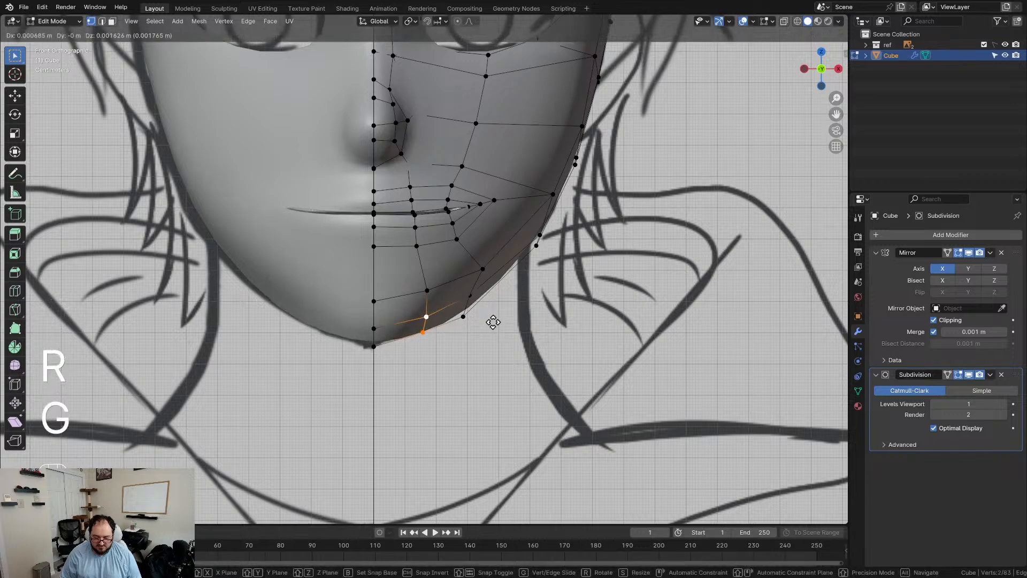
click(493, 322)
key(shift+d)
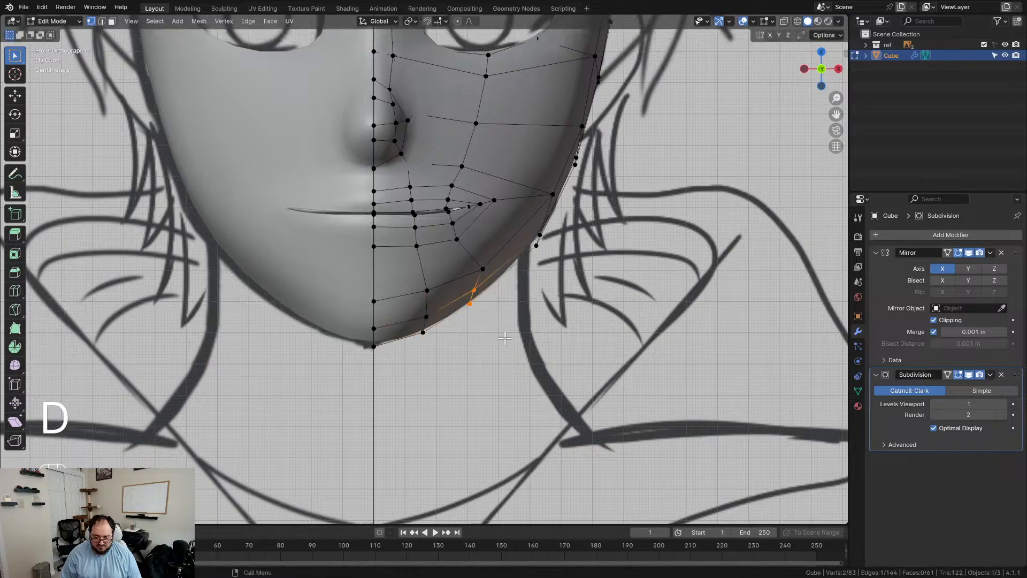
click(503, 346)
Step: In the right side view, move the bottom jaw vertex behind the chin back and down toward the reference jaw line
scroll(503, 346, down, 3)
middle_drag(503, 346, 407, 315)
click(403, 308)
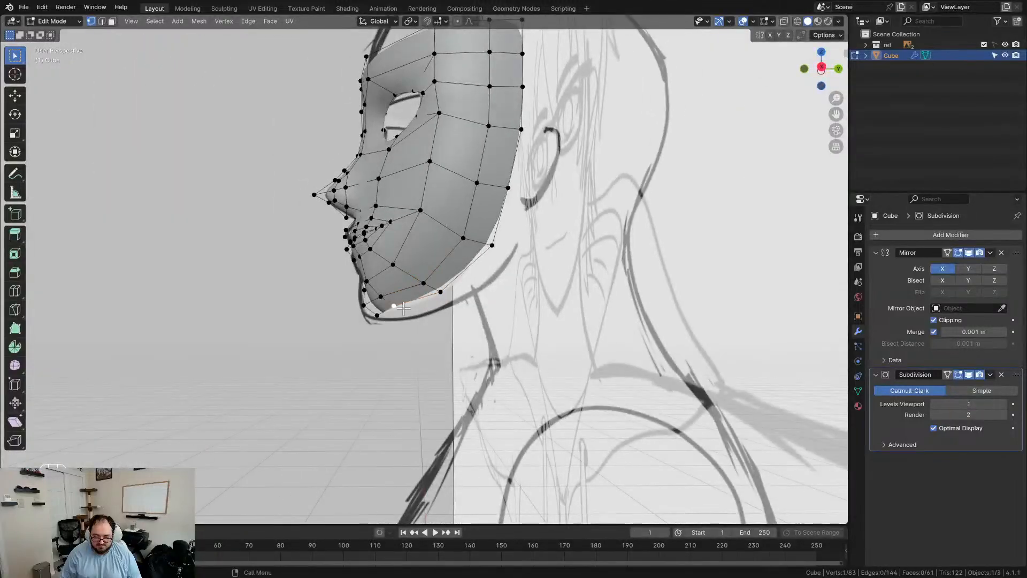
key(KP_3)
key(g)
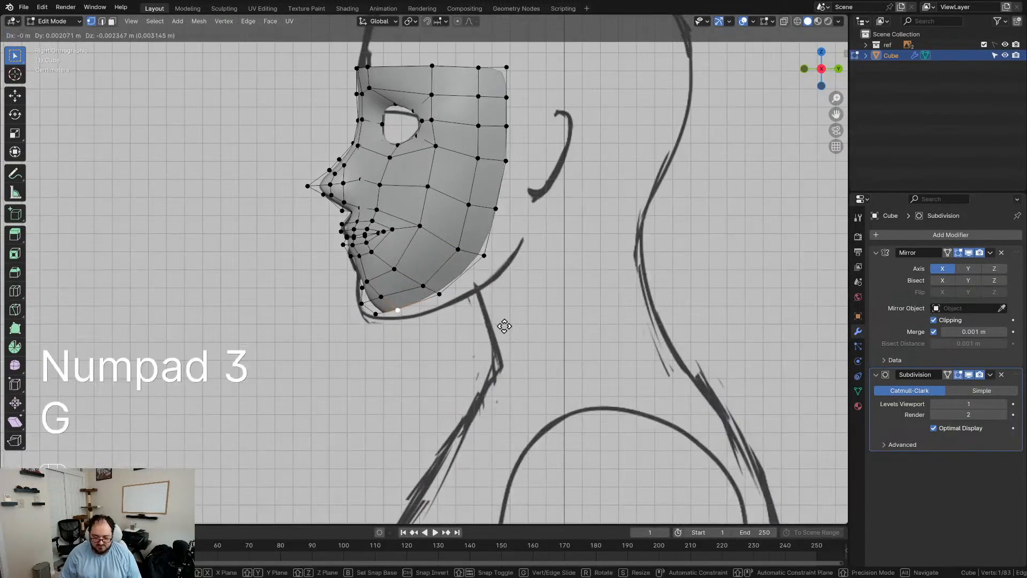
click(504, 326)
Step: Extrude the open back edge loop of the face mesh backward along Y by about 0.026 m
alt+click(532, 192)
key(e)
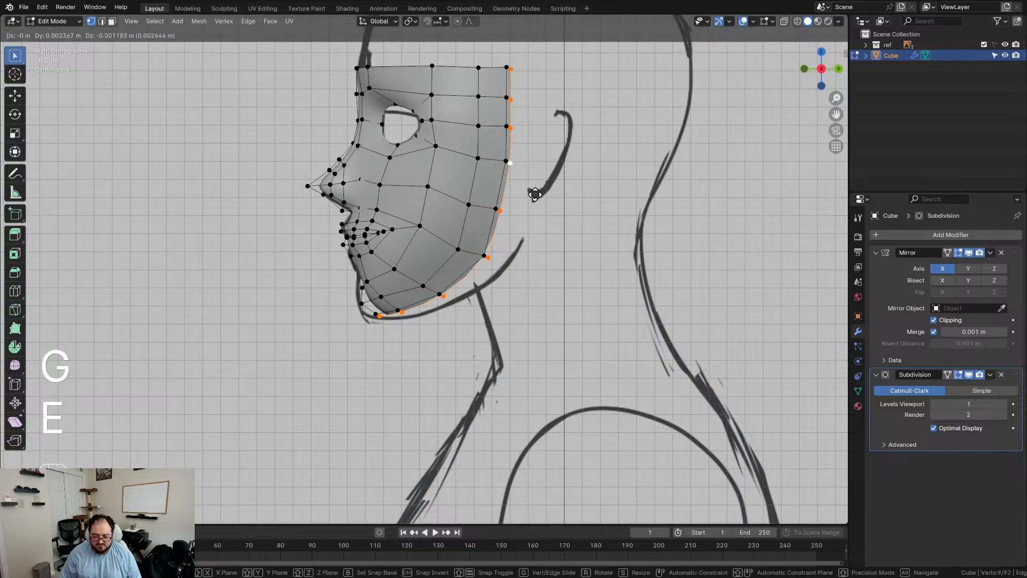
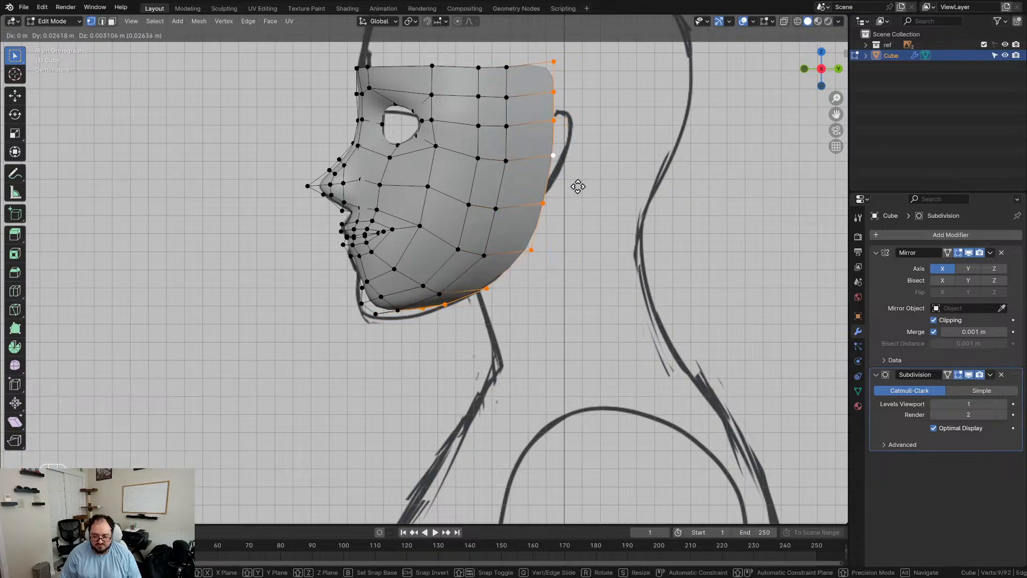
key(y)
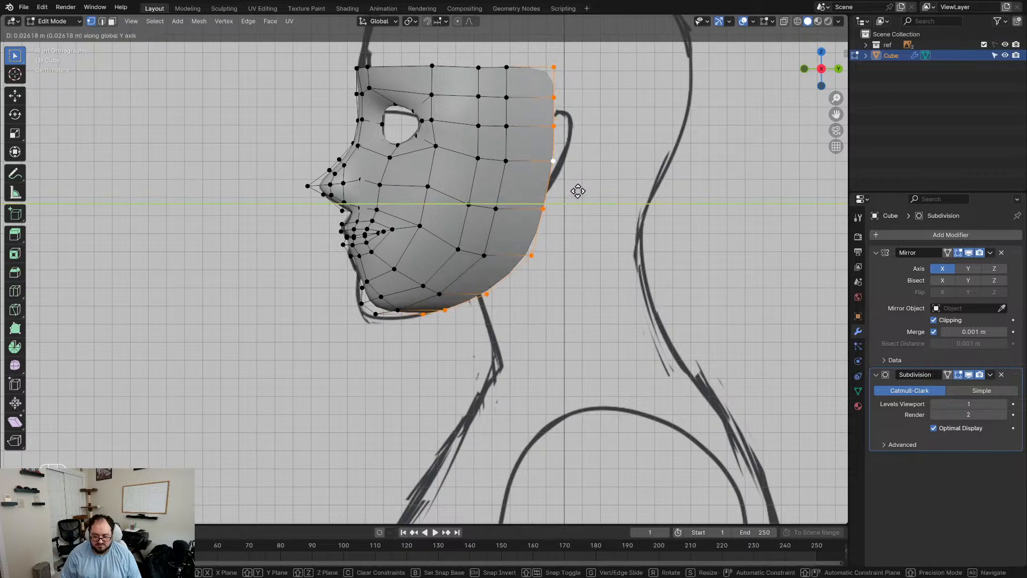
click(579, 191)
Step: From a view below the head, move the two lowest under-jaw vertices of the new edge backward, and the next one up as well
scroll(579, 191, down, 2)
middle_drag(526, 240, 524, 148)
scroll(529, 207, up, 2)
shift+middle_drag(557, 242, 474, 225)
scroll(424, 264, up, 2)
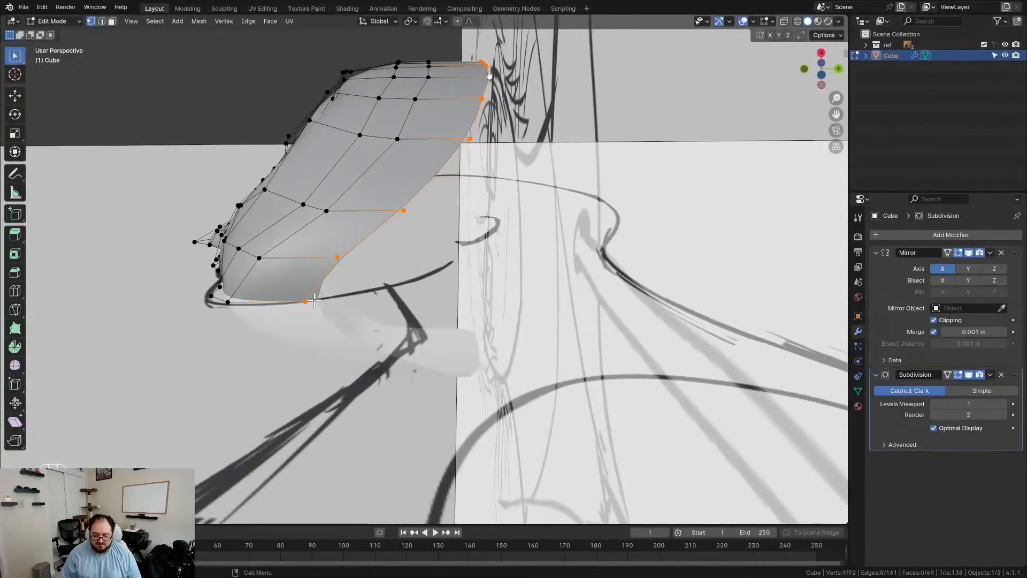
key(g)
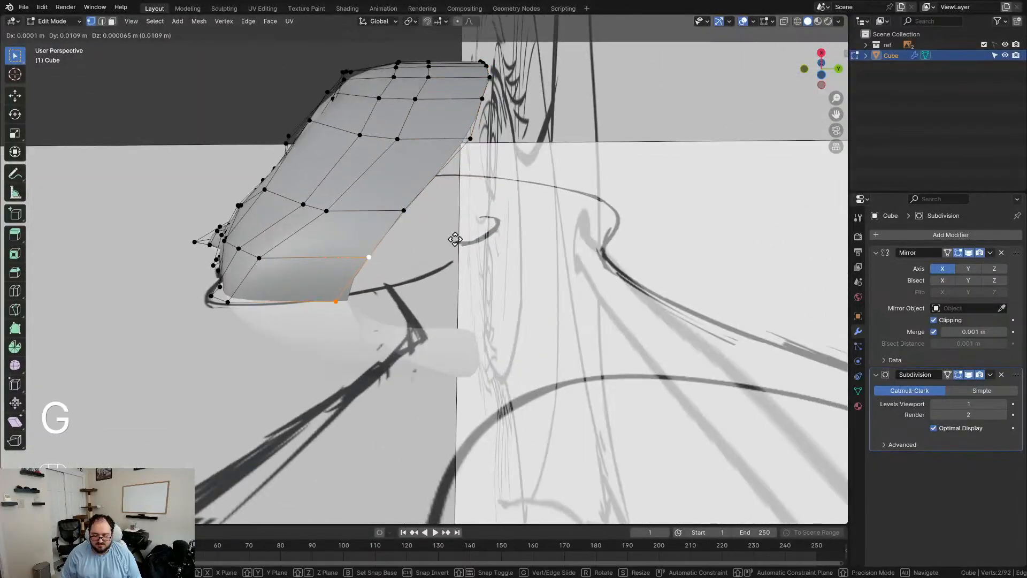
click(521, 236)
click(406, 211)
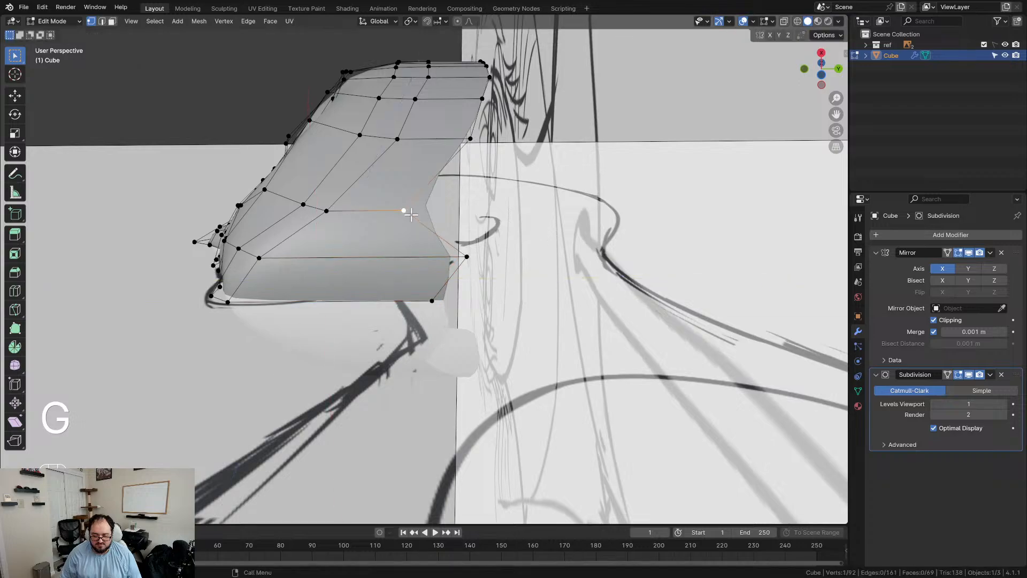
key(g)
click(475, 215)
Step: In the right side view, move the three bottom back-edge vertices forward along Y to the top of the sketched neck line and align them vertically
middle_drag(475, 215, 477, 337)
key(KP_3)
scroll(447, 327, up, 4)
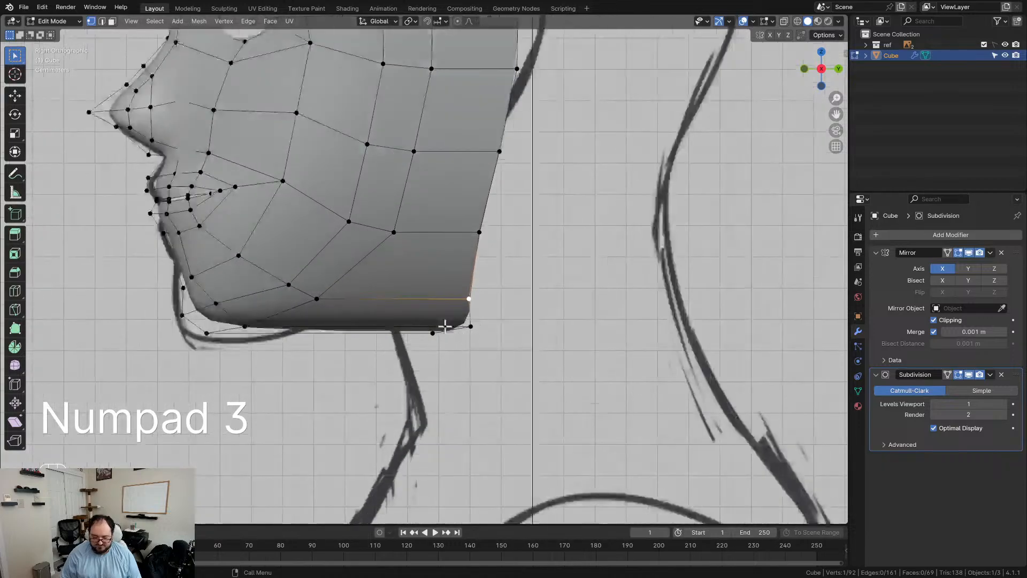
key(g)
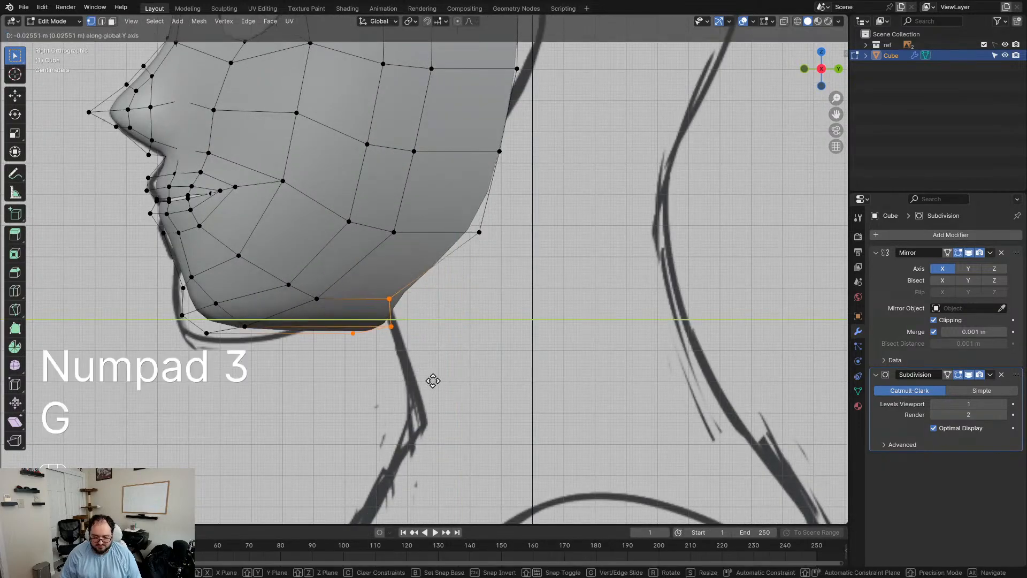
key(g)
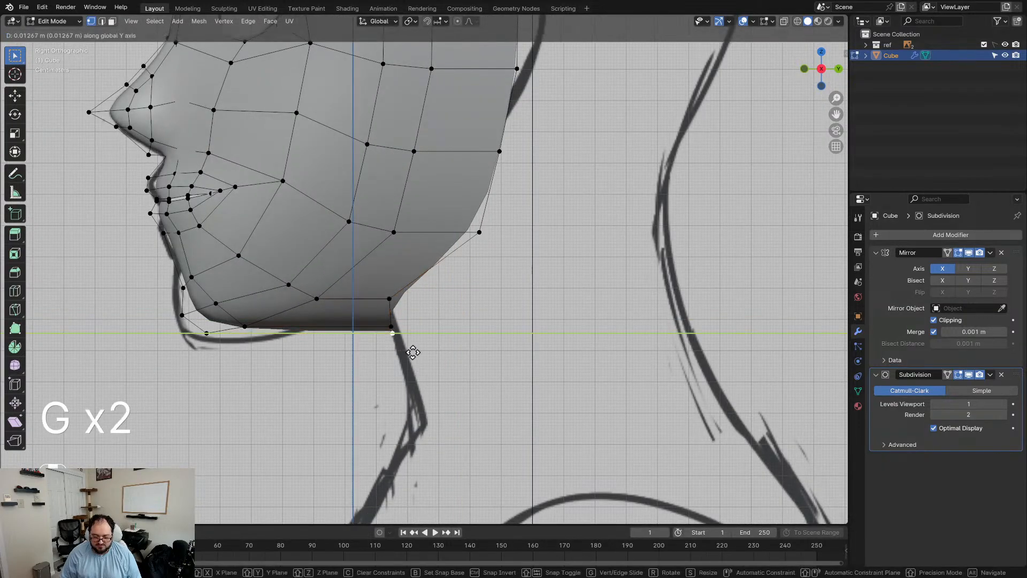
click(412, 351)
key(g)
click(419, 299)
Step: Move the back-edge vertices below mouth height and at nose-base height forward onto the reference jaw curve
click(477, 230)
key(g)
click(446, 231)
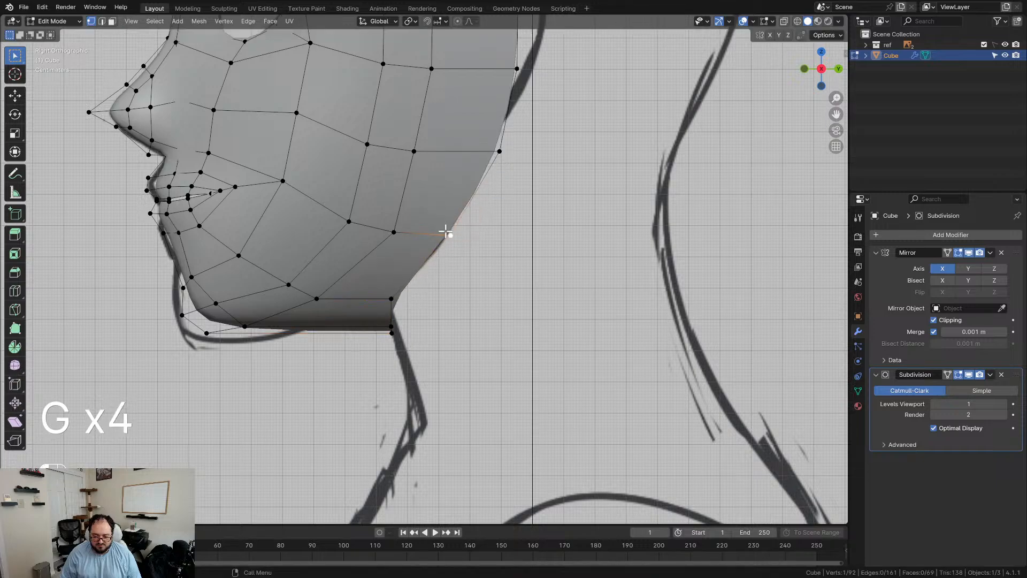
click(506, 154)
key(g)
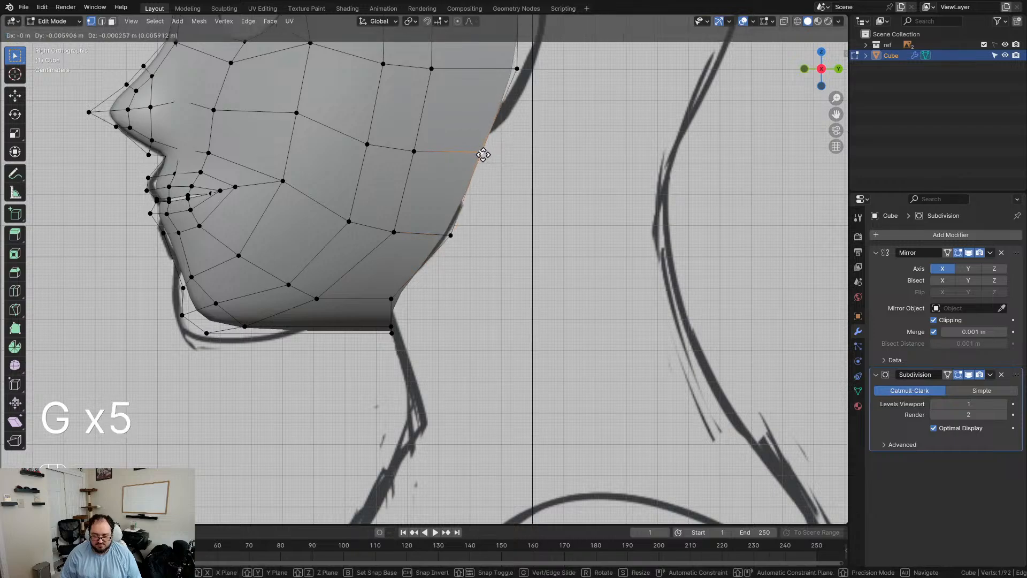
click(484, 155)
Step: Move the back-edge vertices at nose-bridge height and eye height forward, in front of the sketched ear, by about 0.008 m each
shift+middle_drag(485, 155, 472, 275)
key(g)
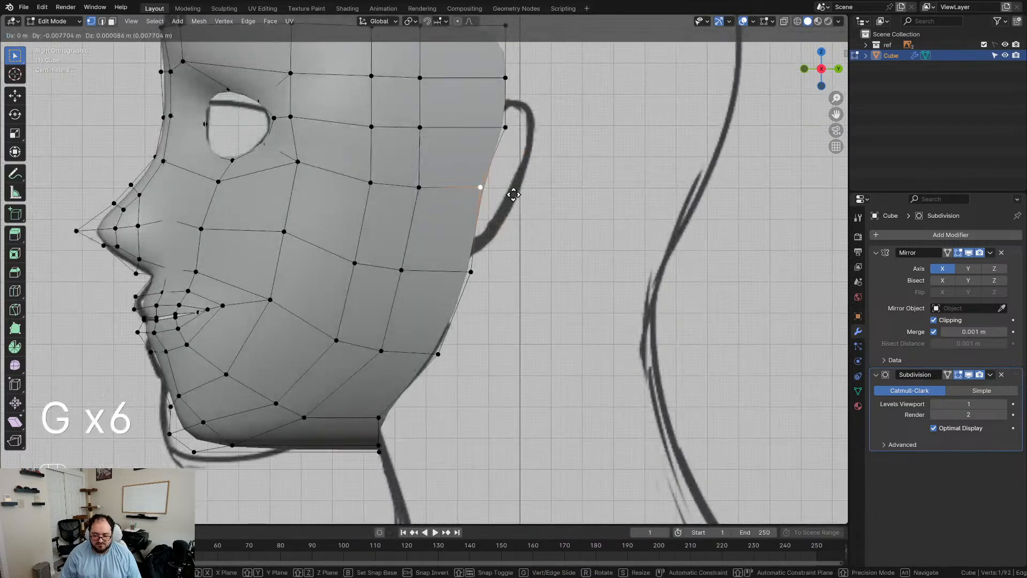
click(514, 195)
click(554, 147)
key(g)
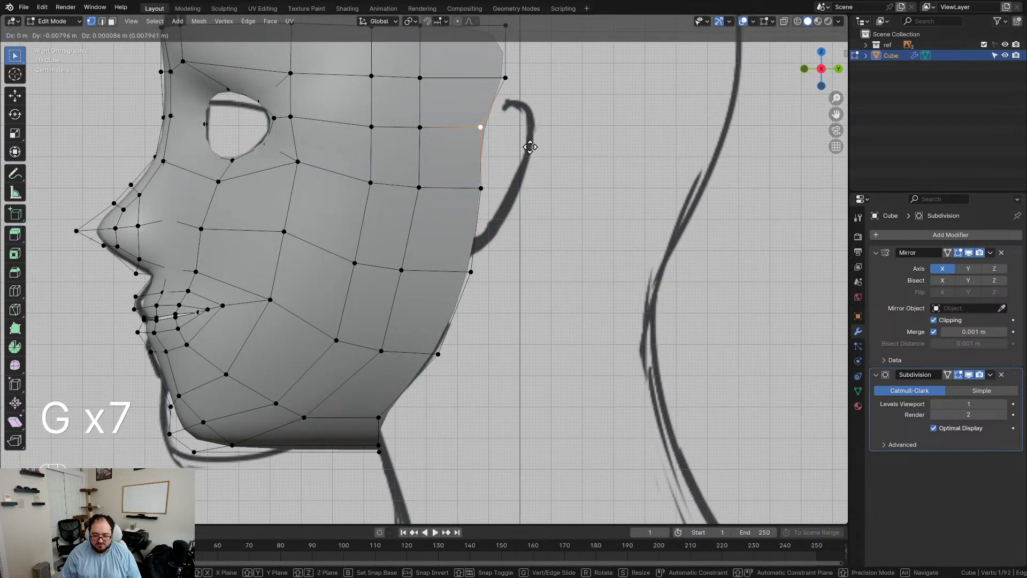
click(530, 148)
Step: Move the top two back-edge vertices forward, and shift the top three slightly back to slant the edge in front of the ear
shift+middle_drag(530, 147, 524, 278)
drag(479, 143, 540, 233)
key(g)
click(517, 230)
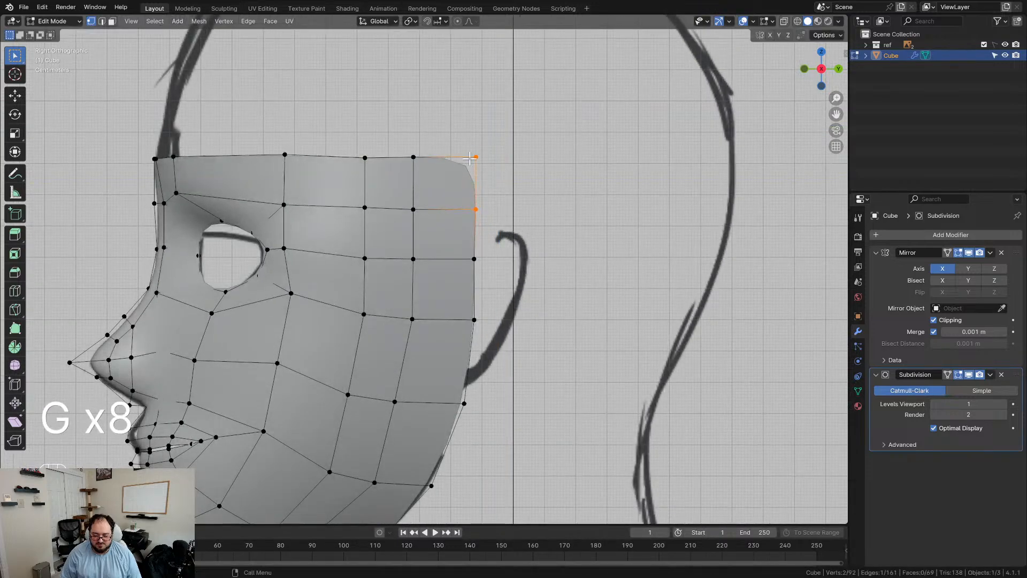
drag(503, 298, 503, 298)
key(g)
click(516, 298)
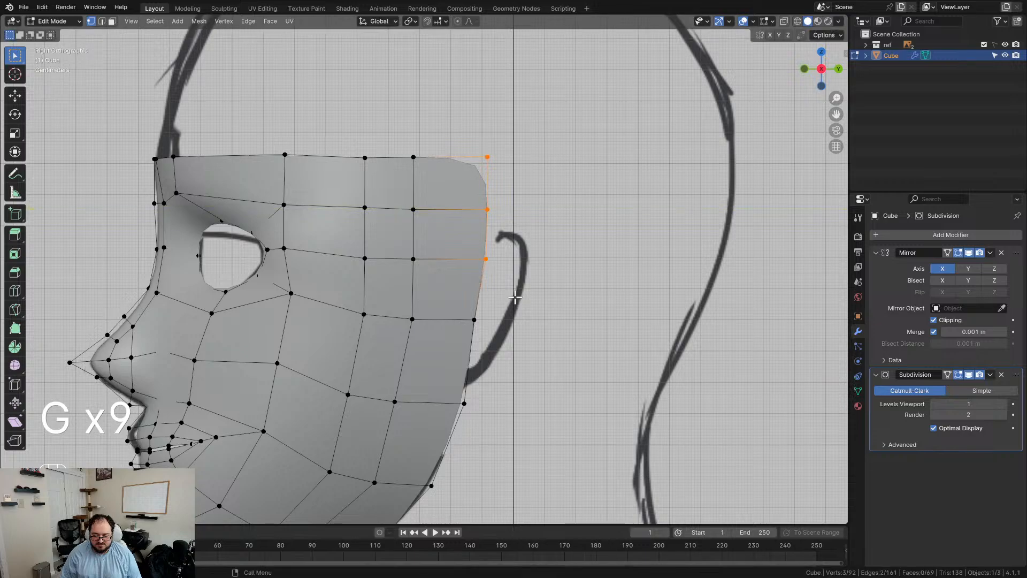
Step: Raise the bottom back-edge vertices beneath the jaw along Z by about 0.011 m to the top of the neck line
scroll(512, 307, down, 1)
shift+middle_drag(507, 393, 549, 195)
scroll(482, 329, up, 2)
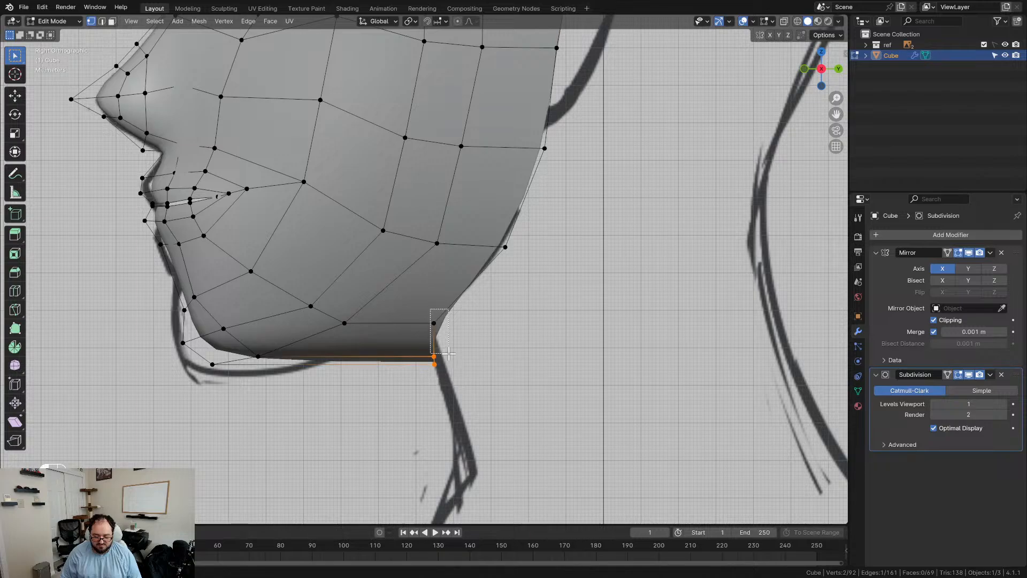
drag(448, 382, 449, 382)
scroll(448, 382, down, 4)
shift+middle_drag(483, 261, 441, 288)
scroll(441, 287, up, 3)
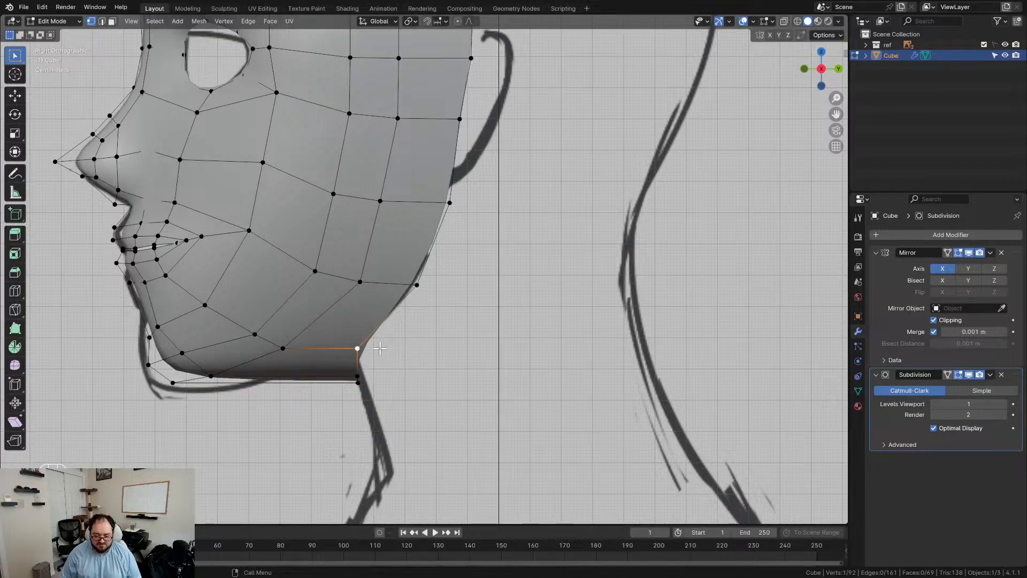
scroll(380, 348, down, 3)
shift+middle_drag(395, 336, 412, 360)
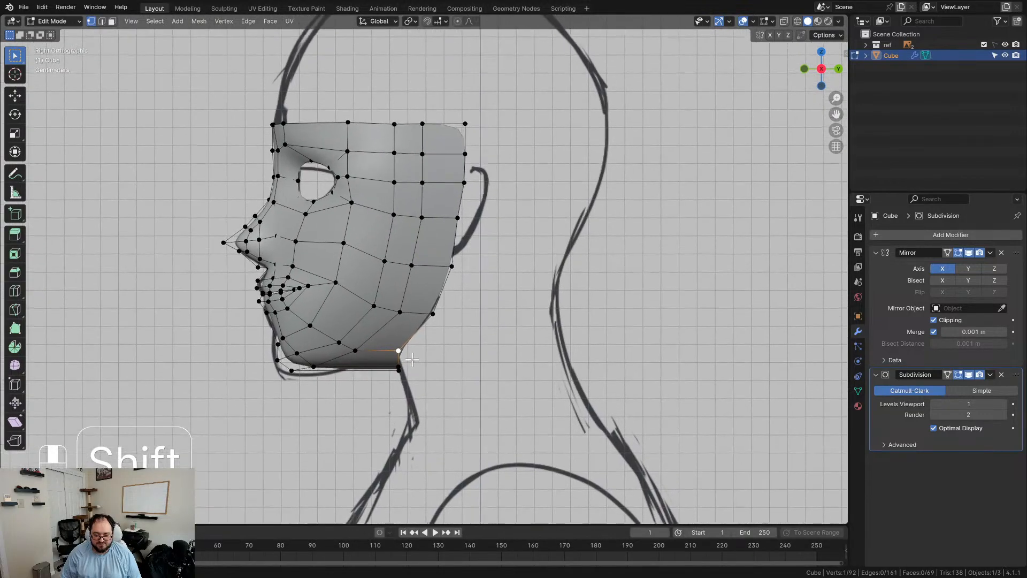
scroll(416, 355, up, 2)
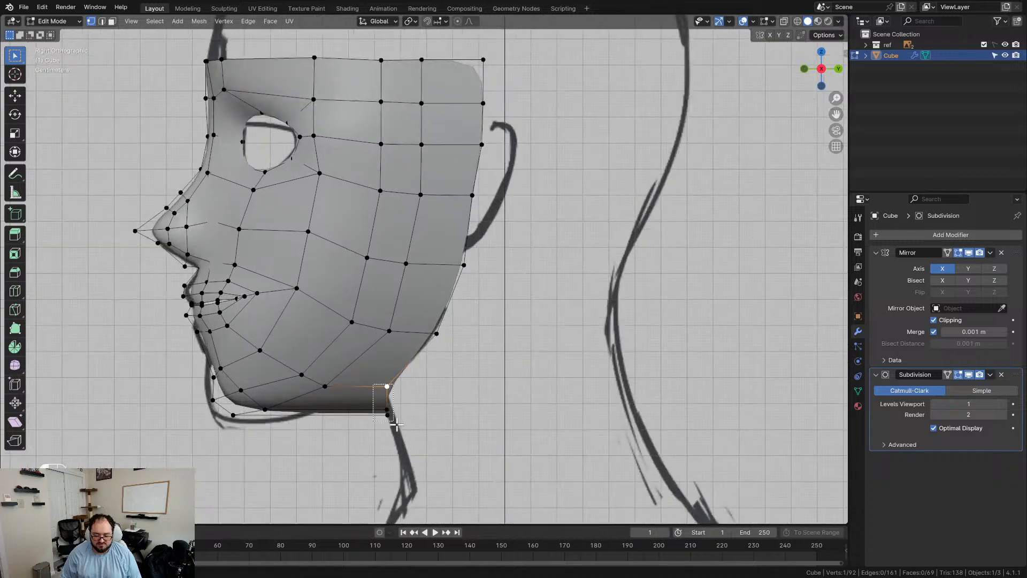
drag(397, 424, 397, 425)
key(g)
key(z)
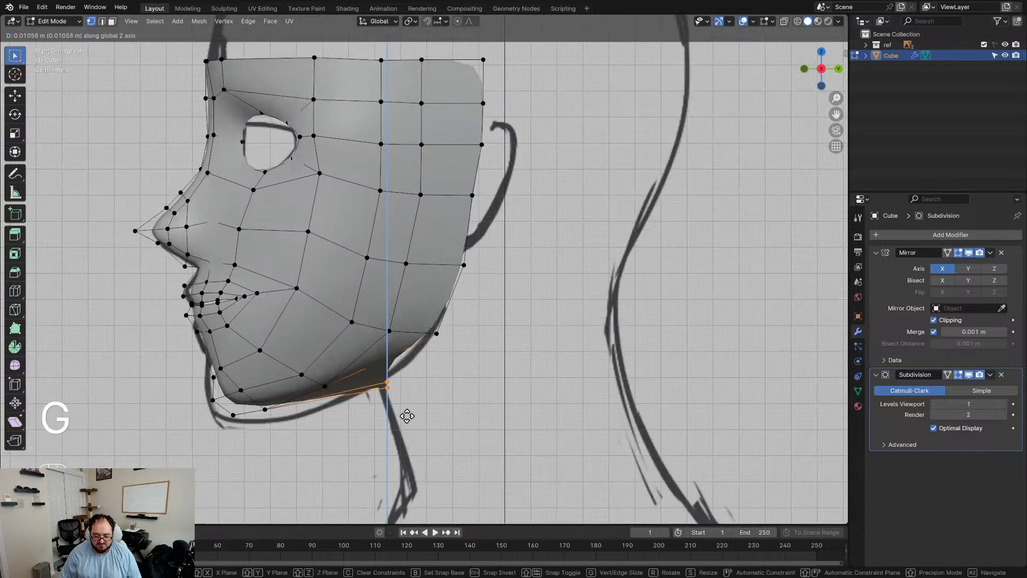
click(406, 416)
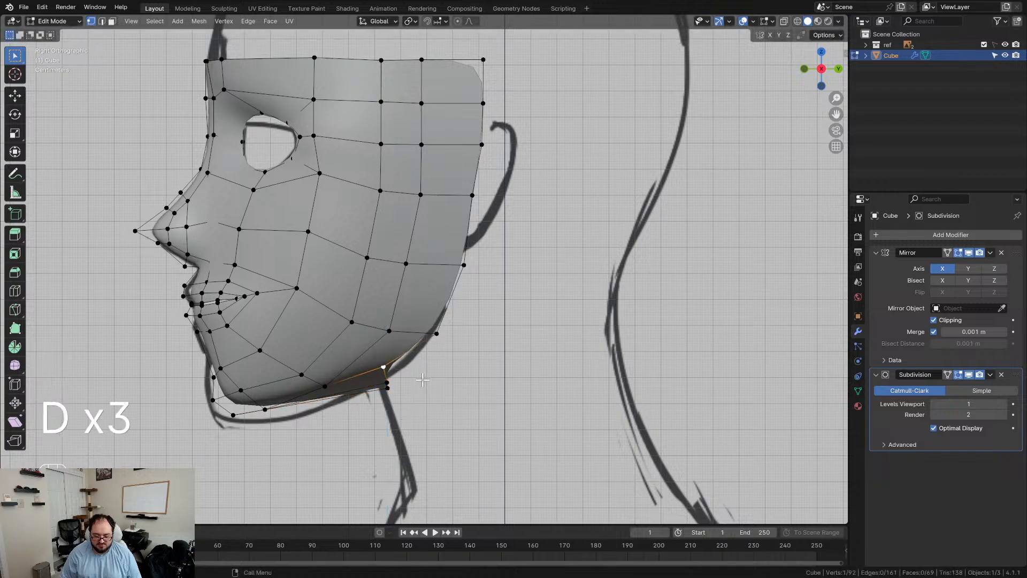
Step: Move the under-jaw back-edge vertices backward one at a time, using side and underside views, to follow the reference jaw curve
key(g)
click(450, 381)
shift+middle_drag(422, 413, 469, 268)
scroll(469, 268, up, 3)
middle_drag(458, 234, 437, 248)
key(g)
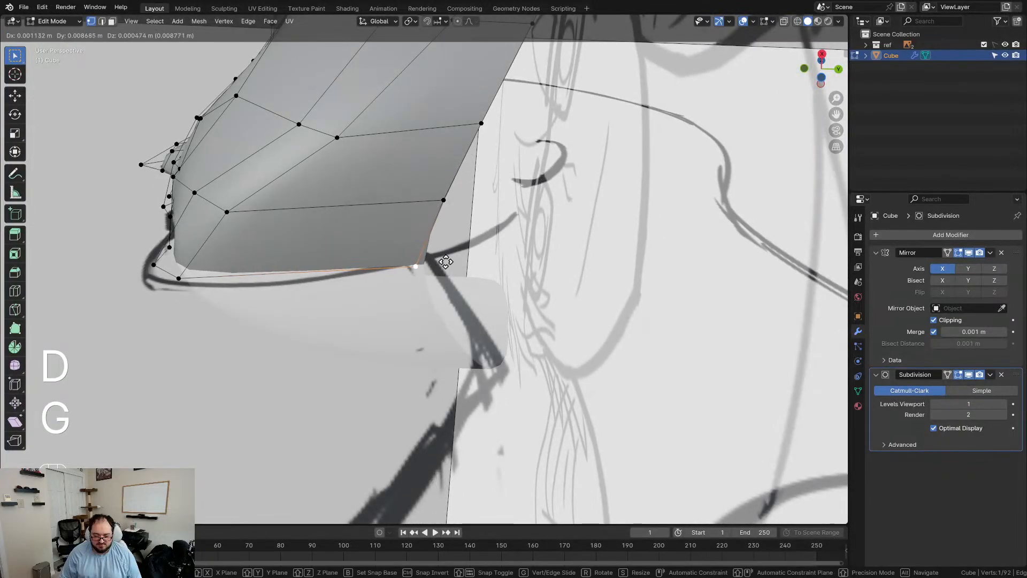
click(445, 259)
click(446, 212)
key(g)
click(442, 212)
Step: In the right side view, extrude the whole back edge loop backward along Y by about 0.08 m to the back of the head
scroll(460, 212, down, 3)
middle_drag(473, 228, 475, 311)
scroll(474, 296, down, 2)
key(KP_3)
scroll(474, 311, up, 5)
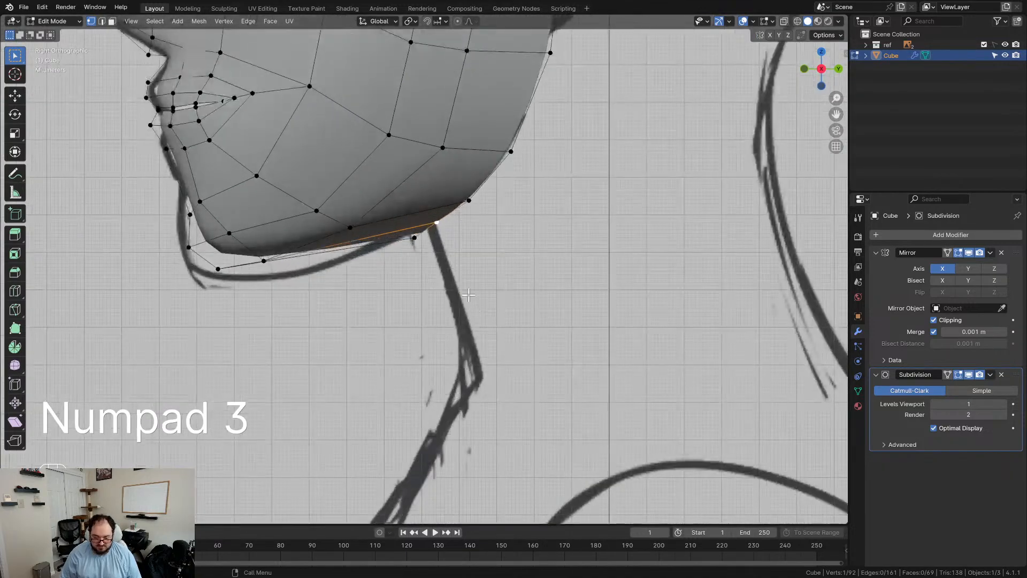
scroll(466, 283, down, 3)
shift+middle_drag(504, 107, 463, 205)
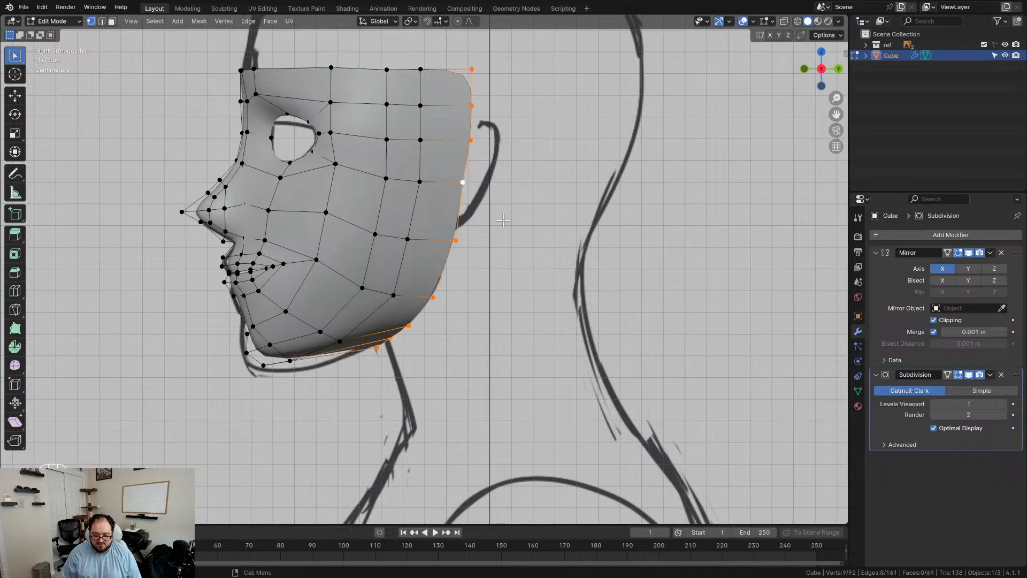
key(e)
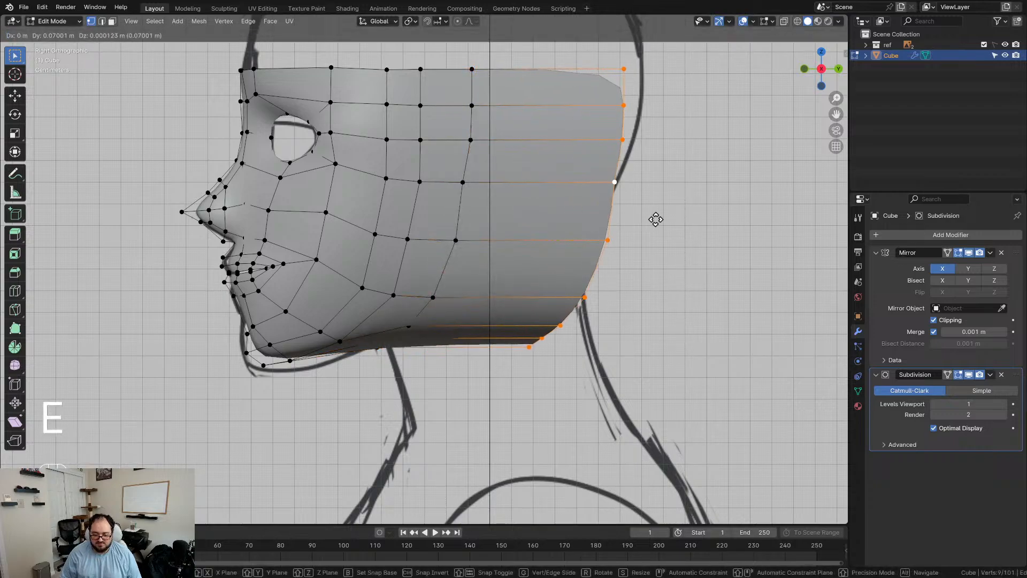
key(y)
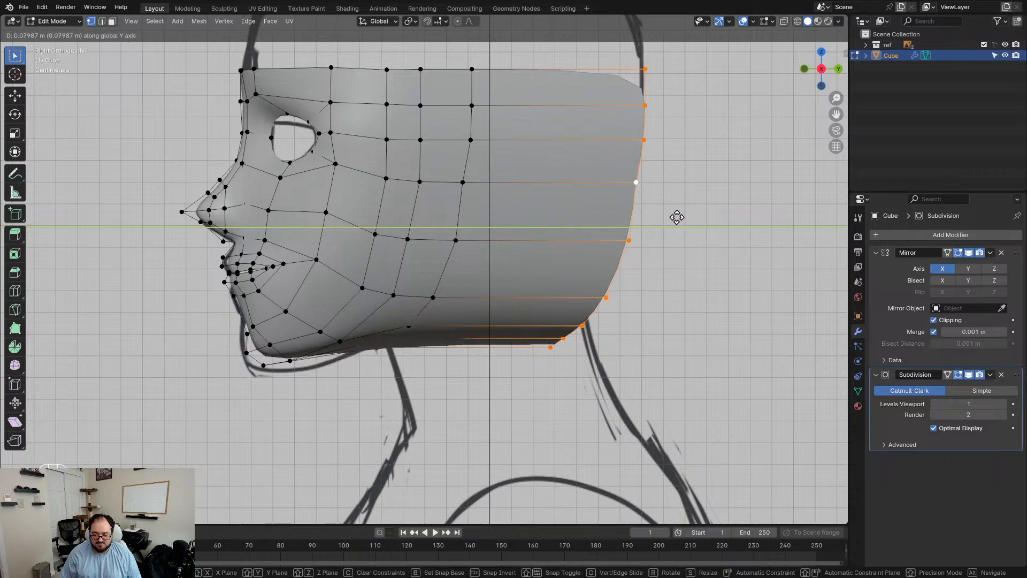
click(677, 217)
Step: Move the new back-edge vertex at nose-base height and the one above it forward onto the reference nape outline
drag(628, 283, 628, 282)
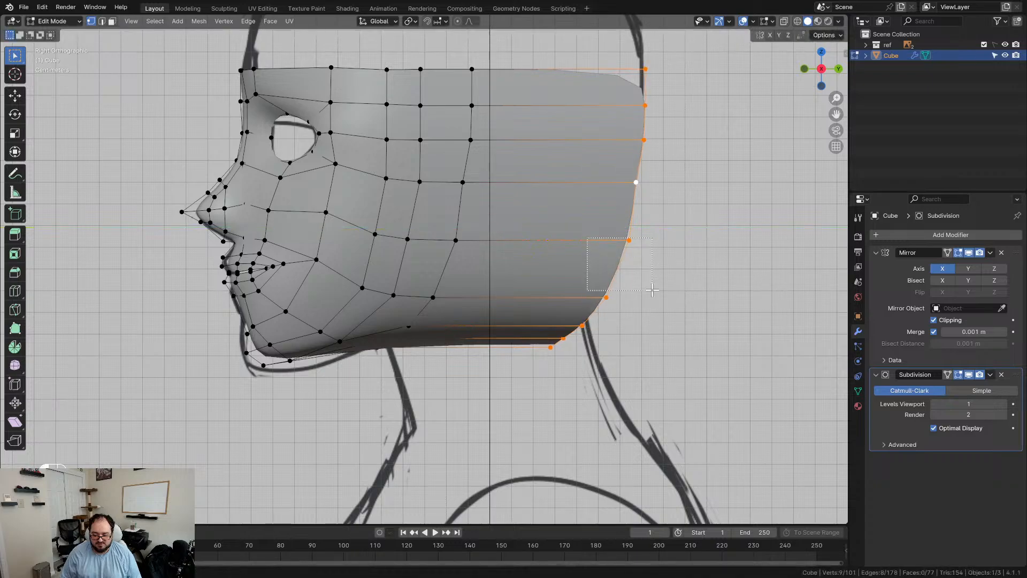
key(g)
key(y)
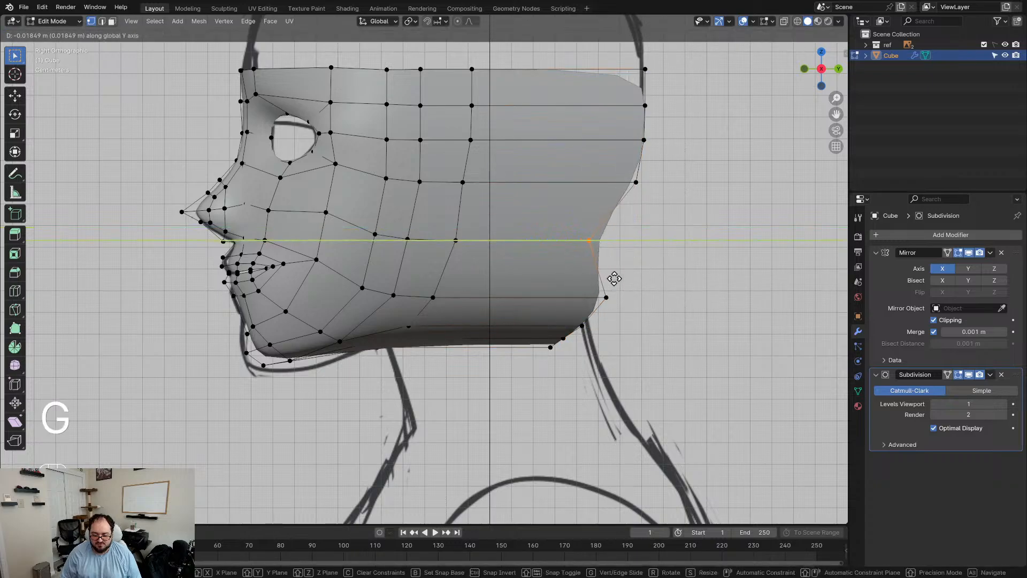
click(615, 278)
key(g)
click(640, 216)
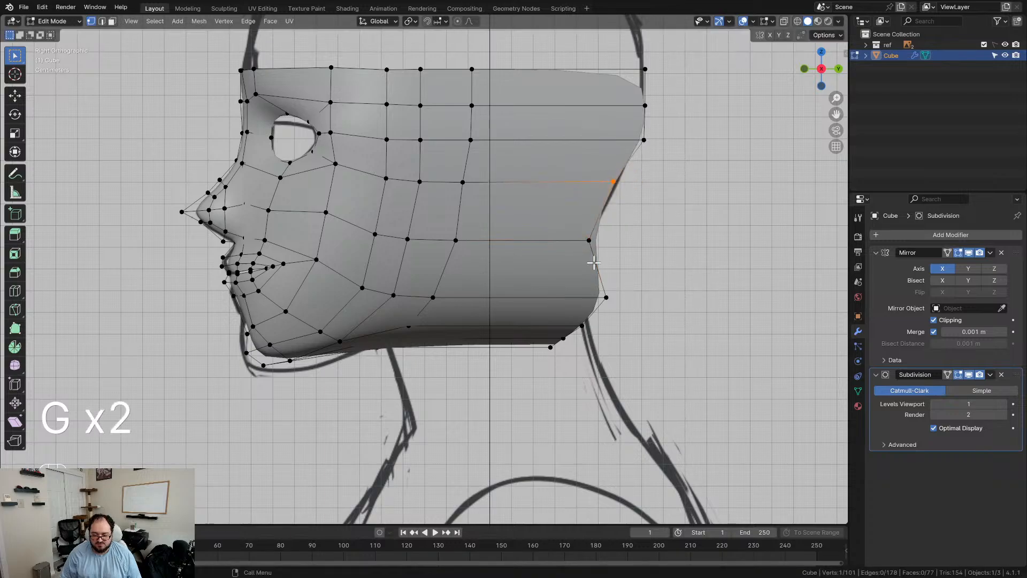
Step: Move the four lowest back-edge vertices forward along Y to the nape outline, and shift the bottom three backward to follow its curve
drag(607, 343, 610, 353)
key(g)
key(y)
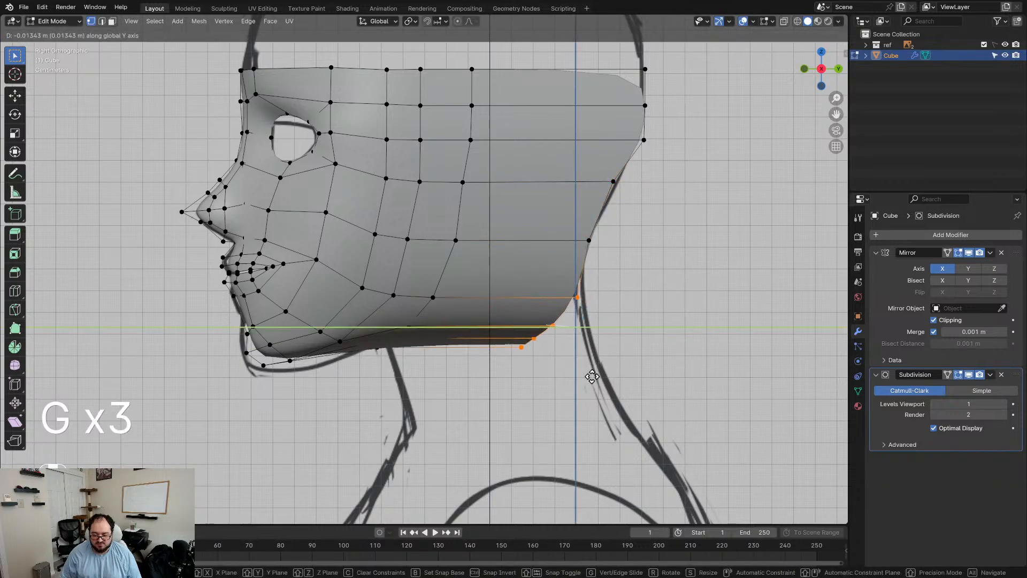
right_click(597, 376)
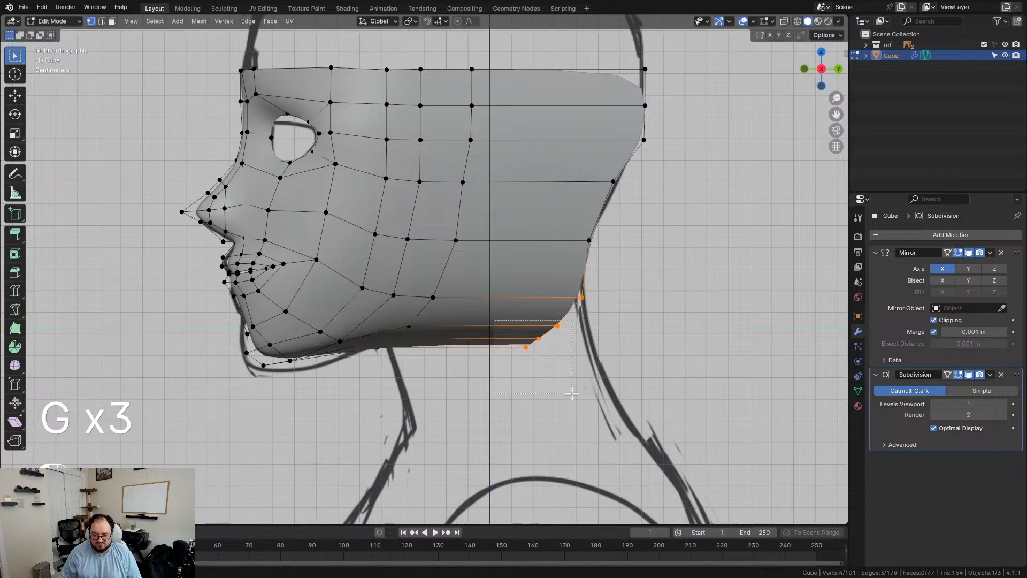
key(g)
click(602, 393)
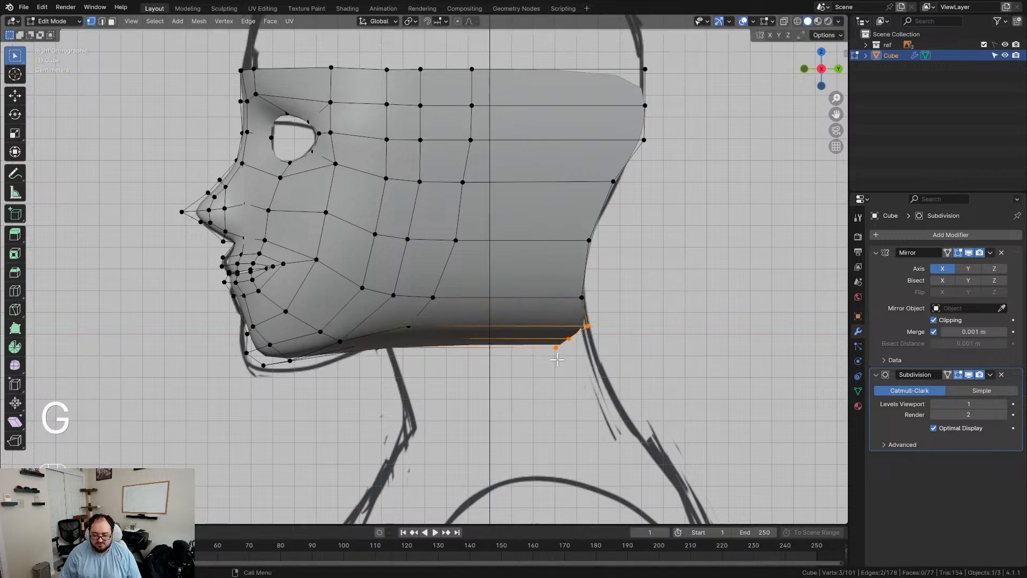
Step: Move the bottom two back-edge vertices individually onto the sketched back-of-neck line
key(g)
click(605, 375)
key(g)
click(601, 355)
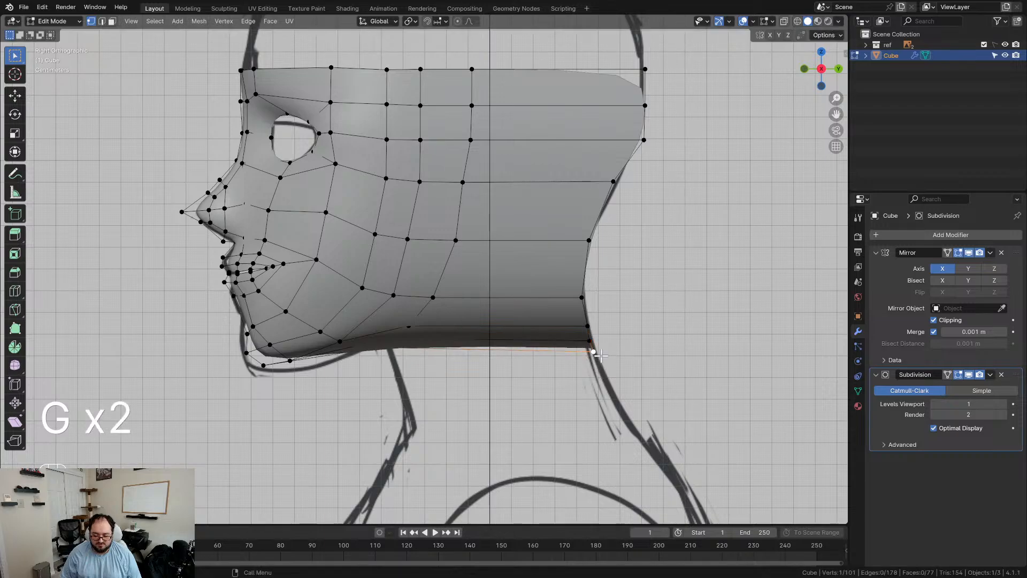
key(g)
click(593, 346)
Step: Add a vertical edge loop across the side of the head, midway between the ear column and the back edge
scroll(510, 171, down, 1)
shift+middle_drag(510, 170, 509, 206)
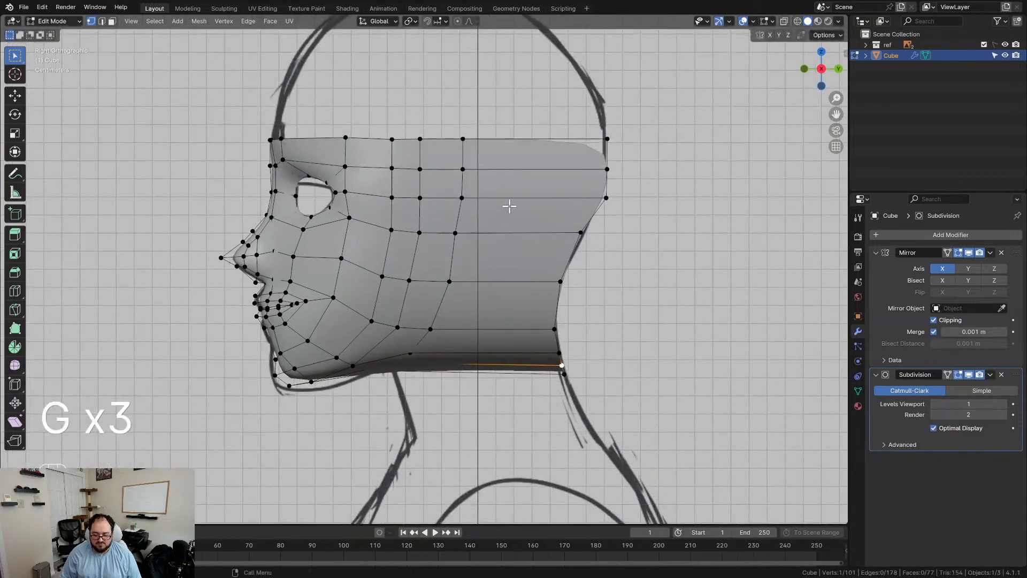
key(ctrl+r)
click(519, 151)
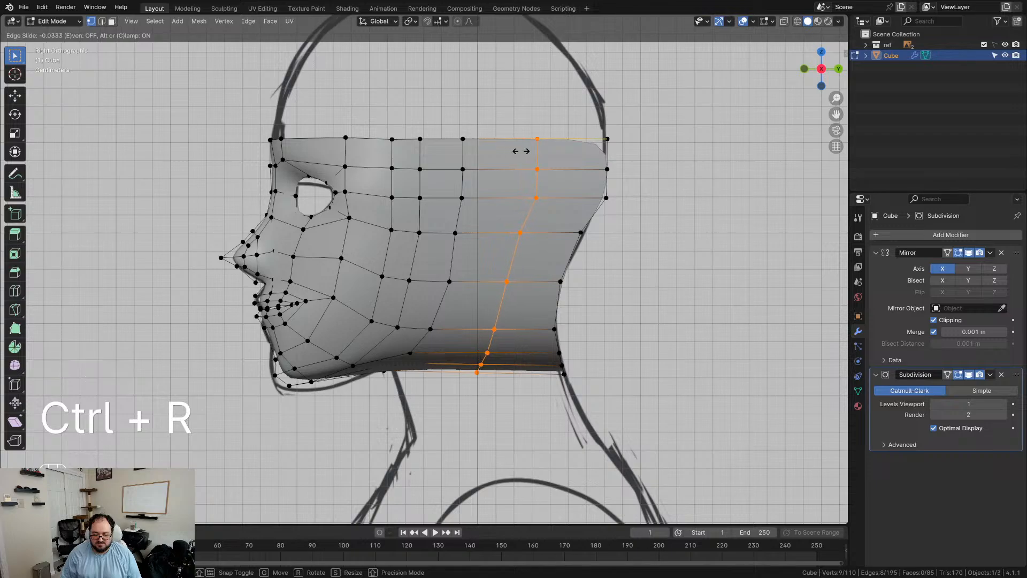
click(519, 150)
Step: Delete the three lowest vertices of the new side loop, opening the mesh between the jaw and the nape
shift+middle_drag(562, 223, 541, 263)
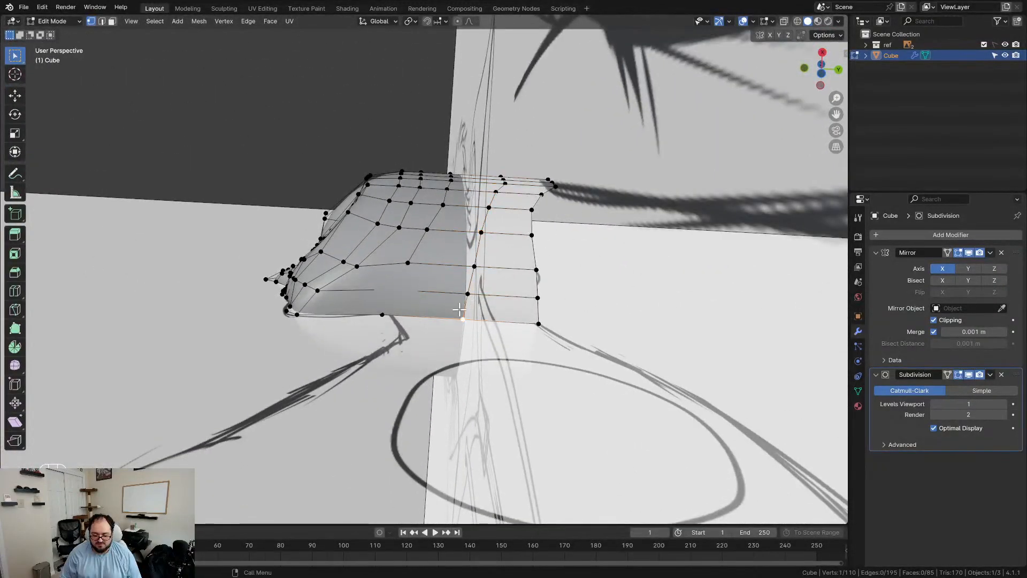
drag(483, 330, 484, 330)
key(x)
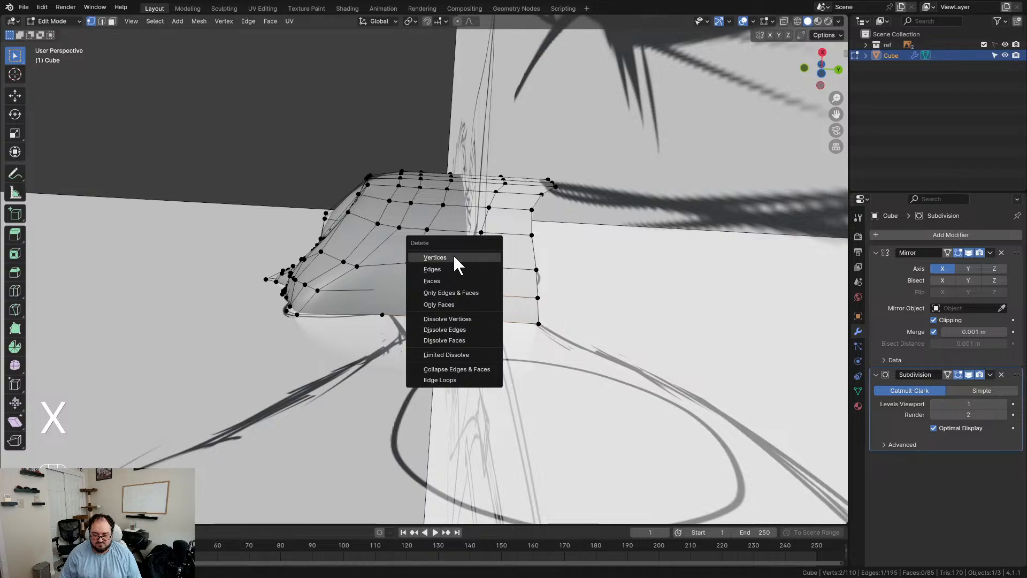
click(454, 257)
middle_drag(454, 257, 487, 372)
key(x)
click(488, 332)
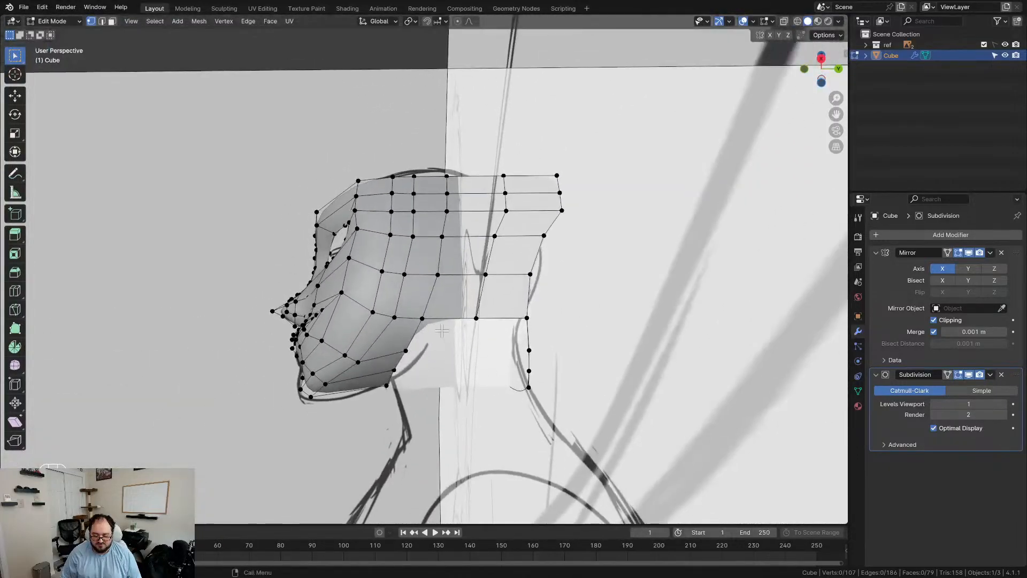
Step: Extrude the lower border from under the chin, along the jaw opening, to the nape straight down along Z
middle_drag(449, 312, 517, 385)
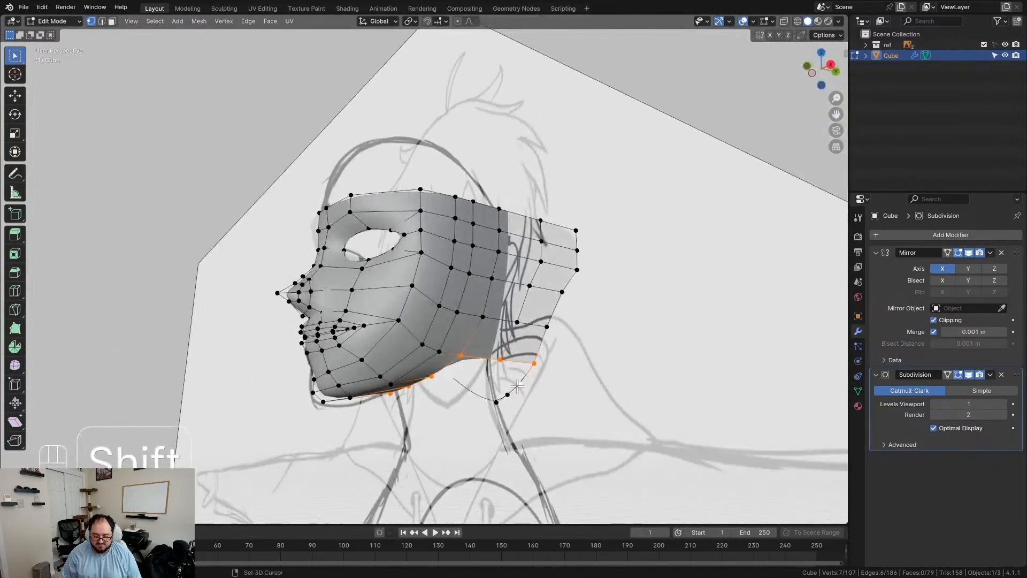
shift+click(495, 403)
key(e)
key(z)
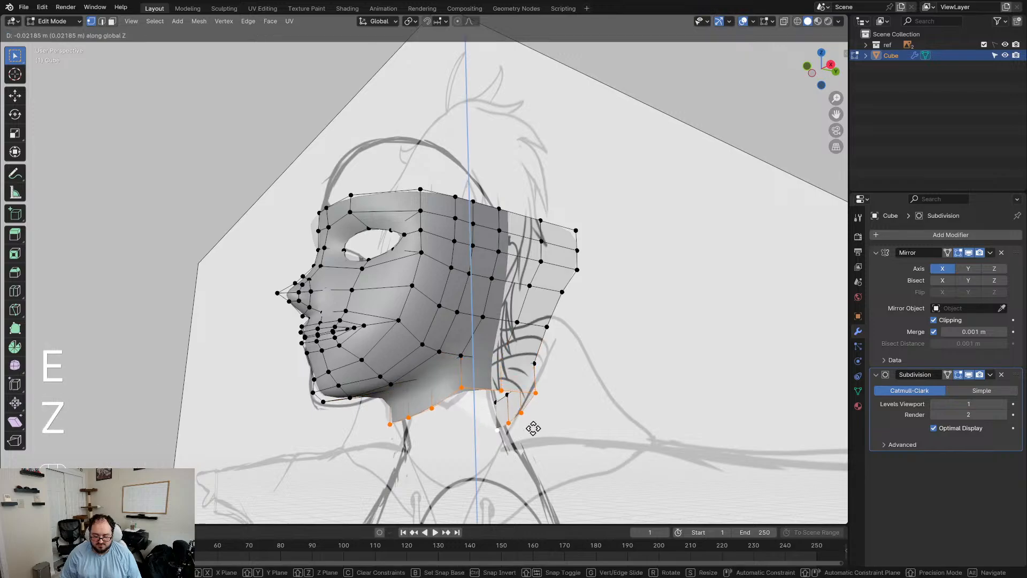
click(534, 441)
Step: In the right side view, move the extruded neck border backward onto the sketched neck outline
middle_drag(534, 441, 484, 270)
key(KP_3)
key(g)
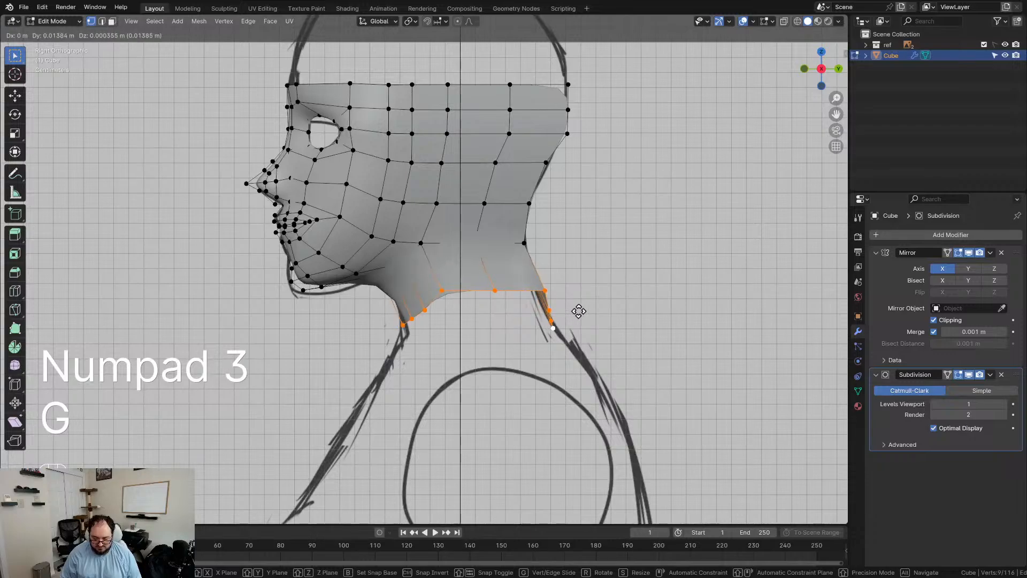
click(576, 313)
key(e)
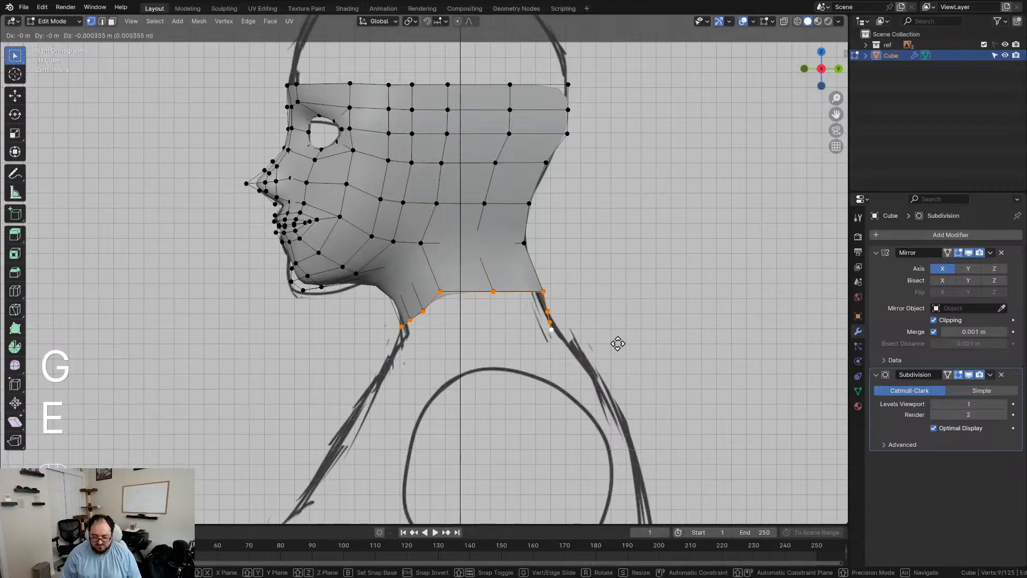
key(ctrl+z)
Step: Flatten the neck border with a Z scale of 0, tilt it slightly, and move it onto the sketched neck
key(s)
key(z)
key(KP_0)
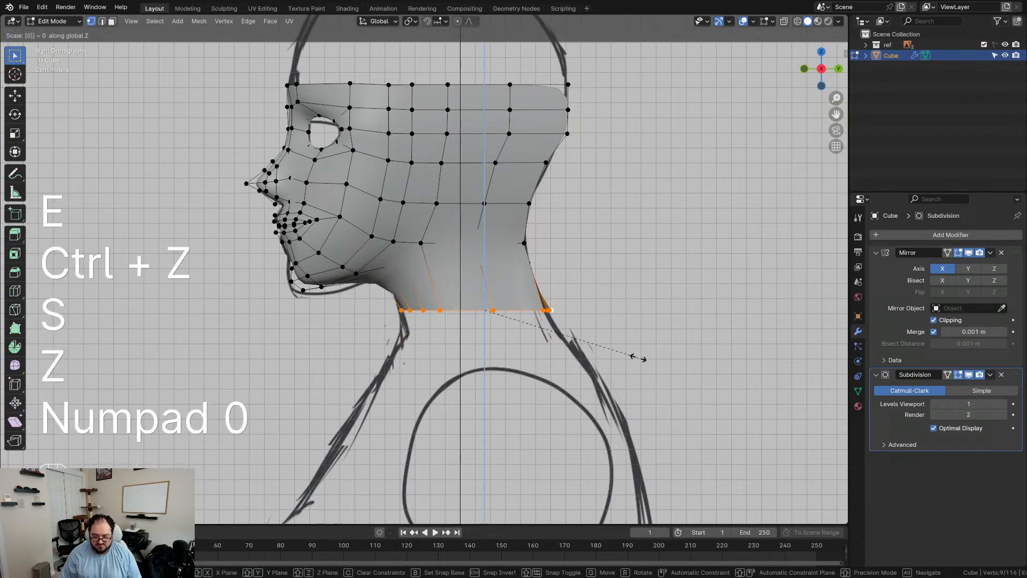
key(KP_Enter)
key(g)
key(r)
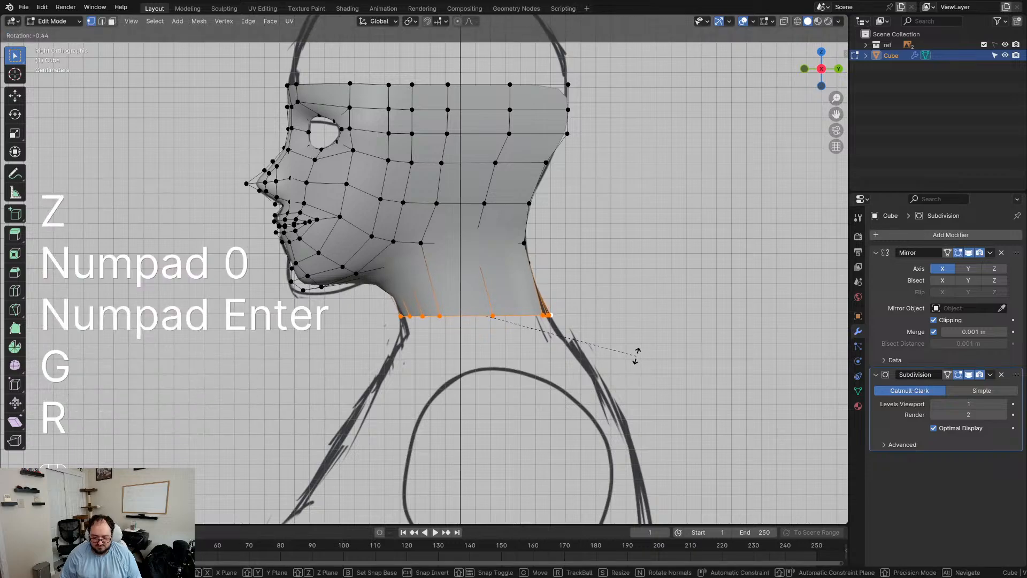
click(634, 348)
key(g)
click(631, 337)
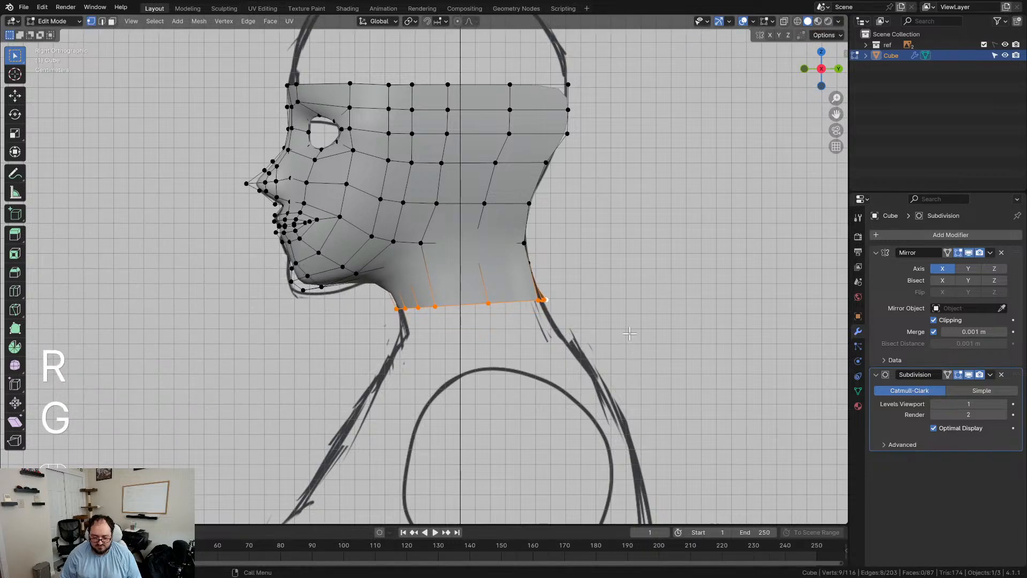
Step: Extrude the neck border down toward the shoulders, then scale and position it to match the neck sketch
key(e)
click(570, 380)
key(s)
click(675, 385)
key(g)
click(682, 387)
Step: In top view, extrude the five upper back-edge vertices of the head inward to the centre line and slightly rearward
middle_drag(682, 386, 588, 329)
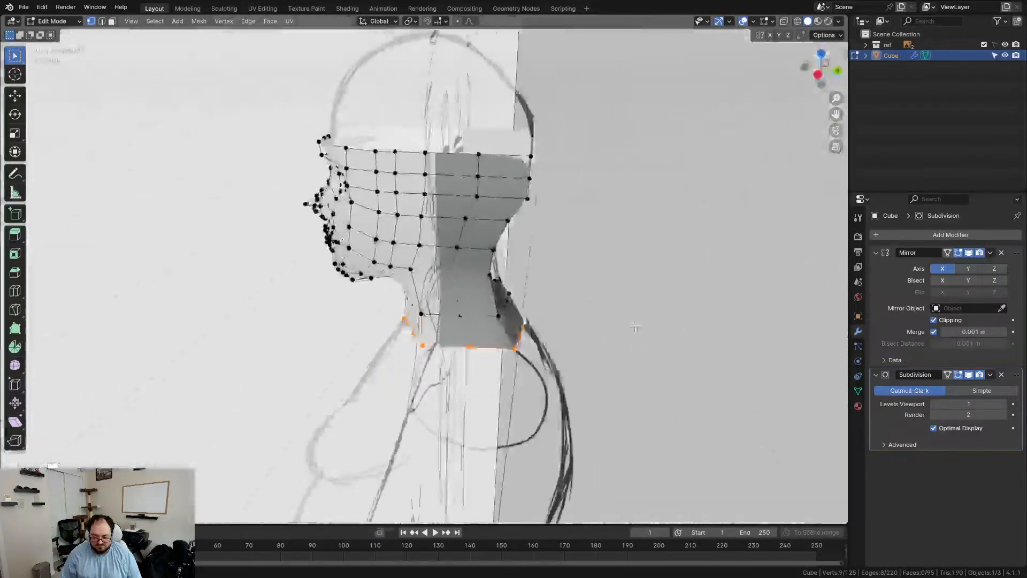
scroll(607, 323, up, 3)
scroll(594, 307, down, 3)
shift+middle_drag(586, 295, 400, 219)
click(562, 290)
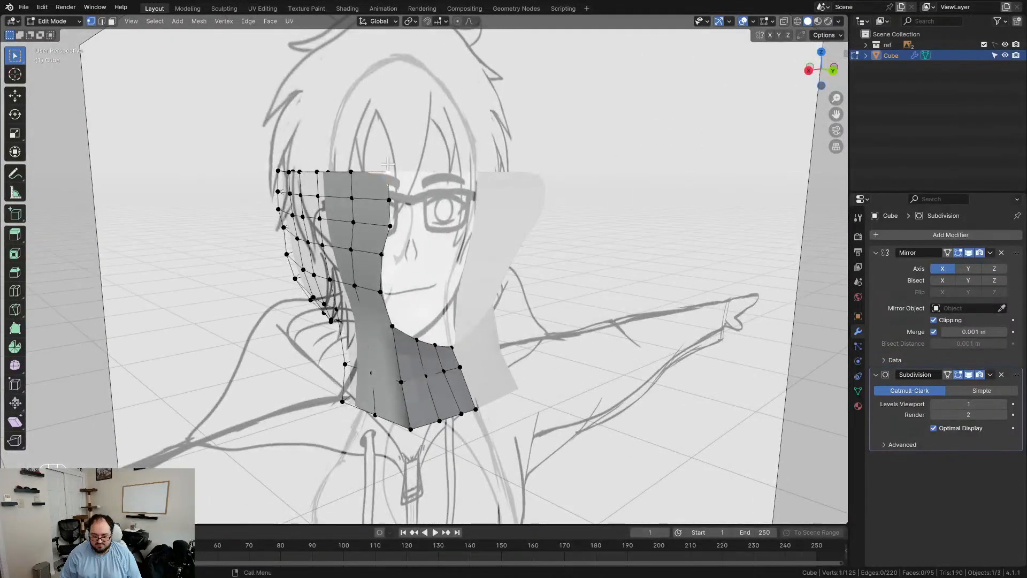
mouse_move(390, 269)
middle_down()
mouse_move(423, 268)
mouse_move(394, 263)
middle_up()
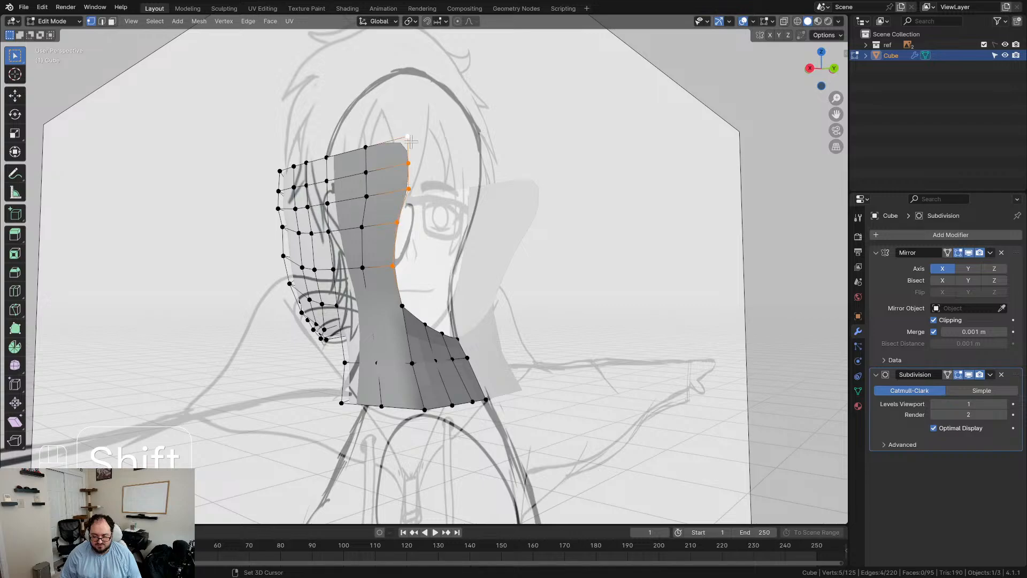
middle_drag(437, 285, 623, 425)
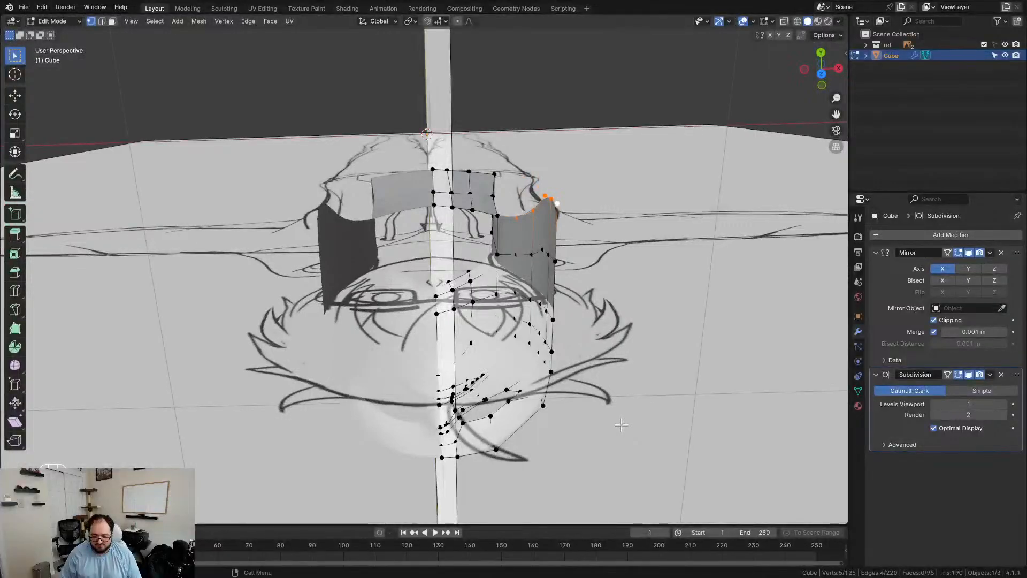
key(KP_7)
key(e)
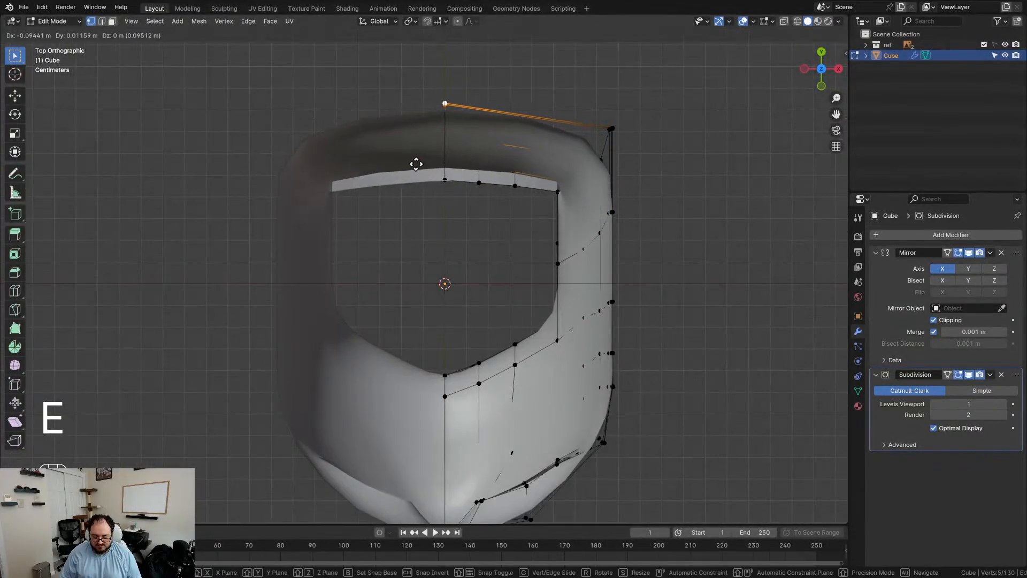
click(412, 157)
Step: Try to fill the gap between the back-of-head panel and the nape with faces, and undo the fills
middle_drag(571, 213, 397, 131)
click(339, 245)
shift+click(360, 310)
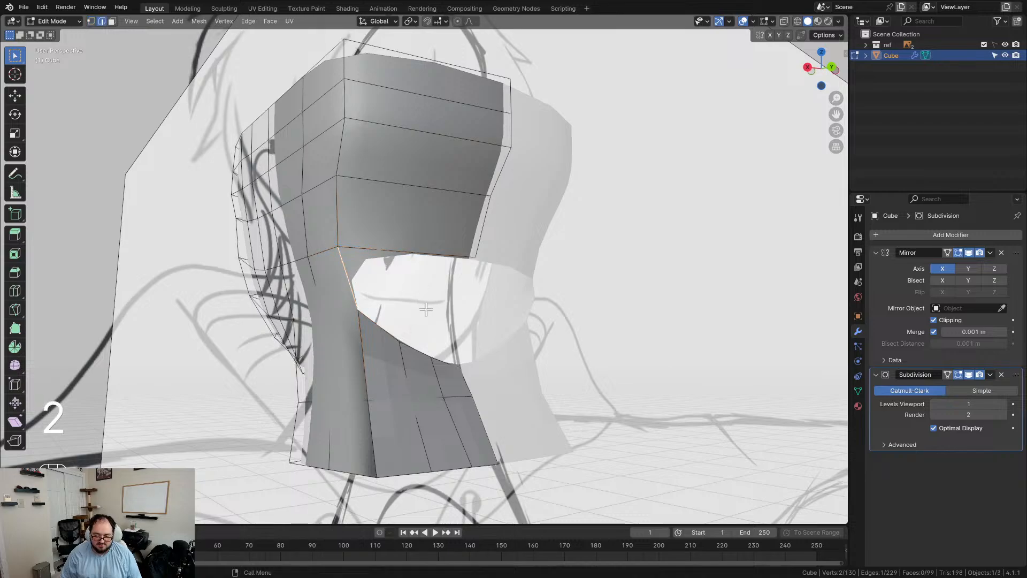
key(f)
key(f)
key(f)
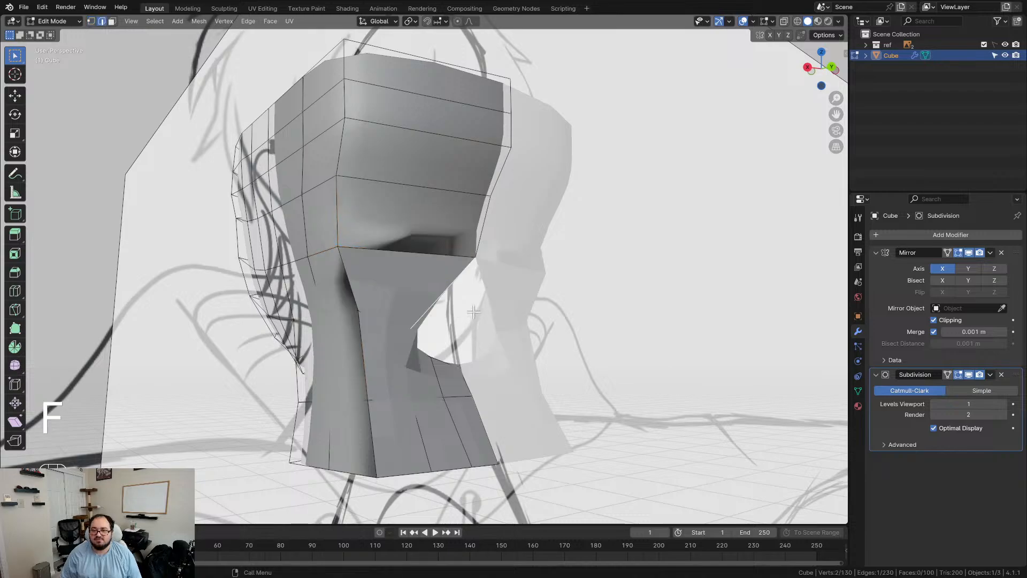
middle_drag(473, 312, 374, 340)
key(ctrl+z)
key(ctrl+z)
key(ctrl+z)
Step: Dissolve the vertical edge column next to the centre line on the back of the neck
shift+middle_drag(379, 387, 583, 257)
shift+middle_drag(527, 412, 531, 313)
middle_drag(531, 313, 518, 339)
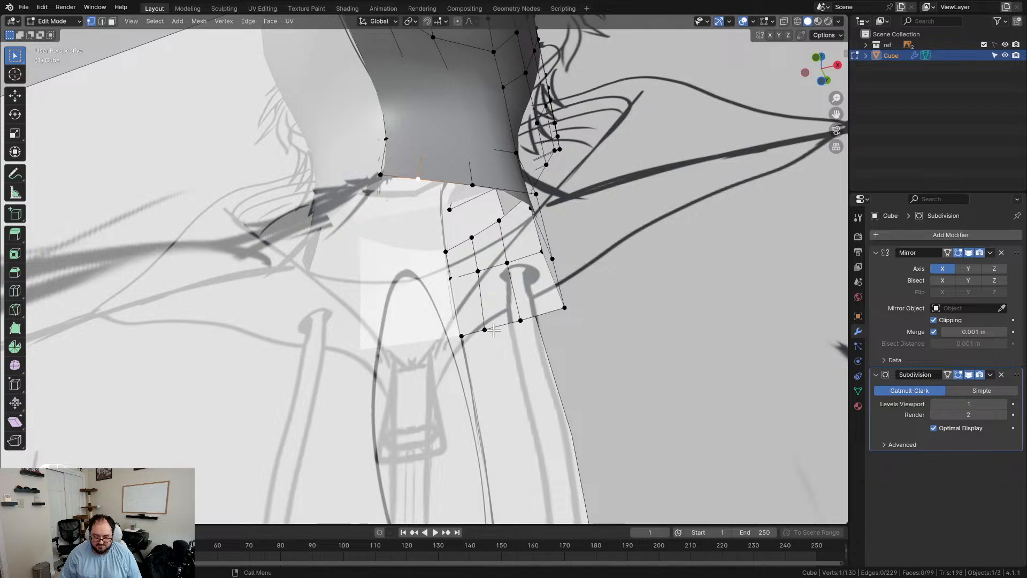
middle_drag(569, 259, 305, 169)
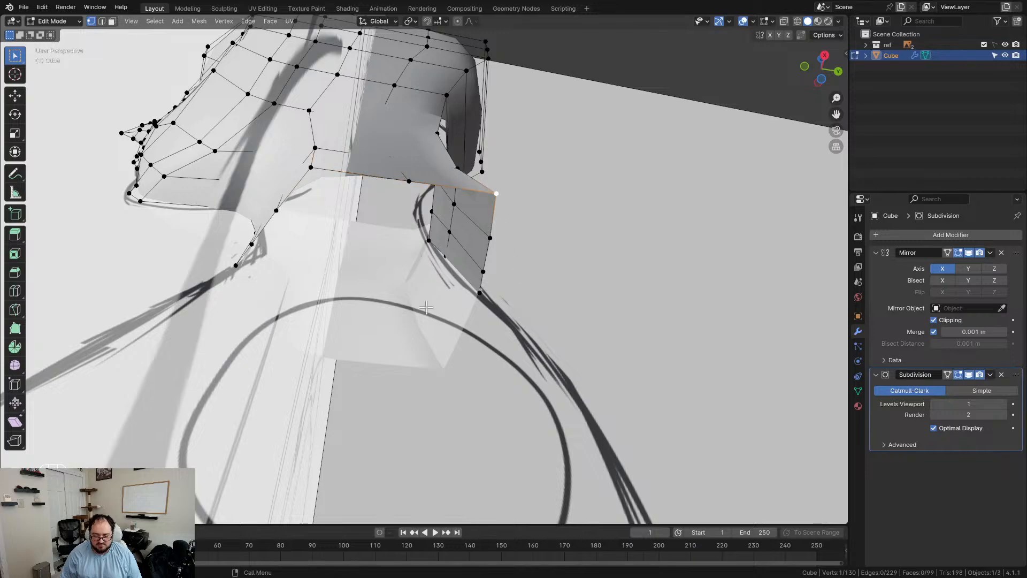
middle_drag(308, 268, 450, 211)
alt+click(350, 266)
middle_drag(547, 313, 255, 370)
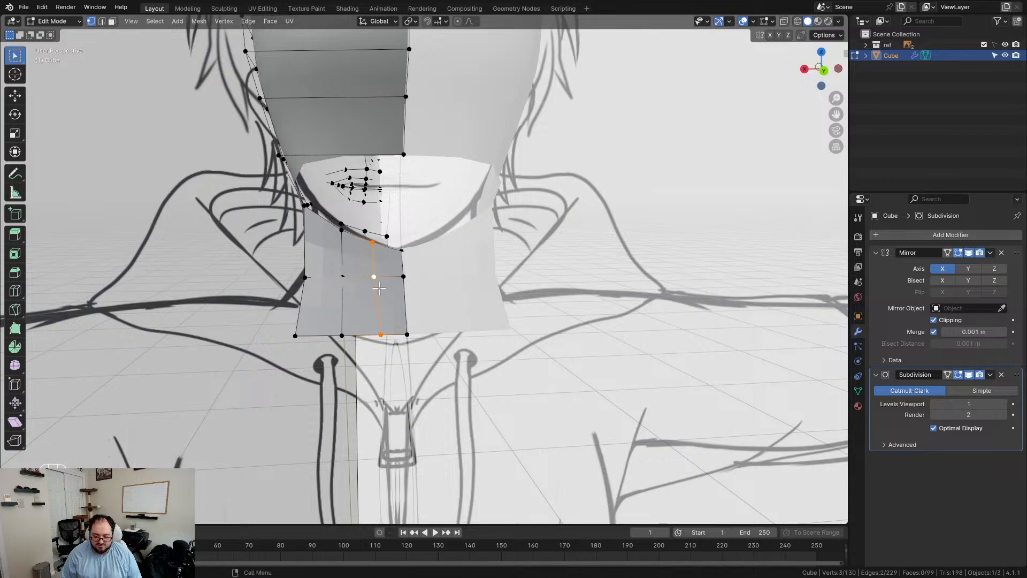
key(x)
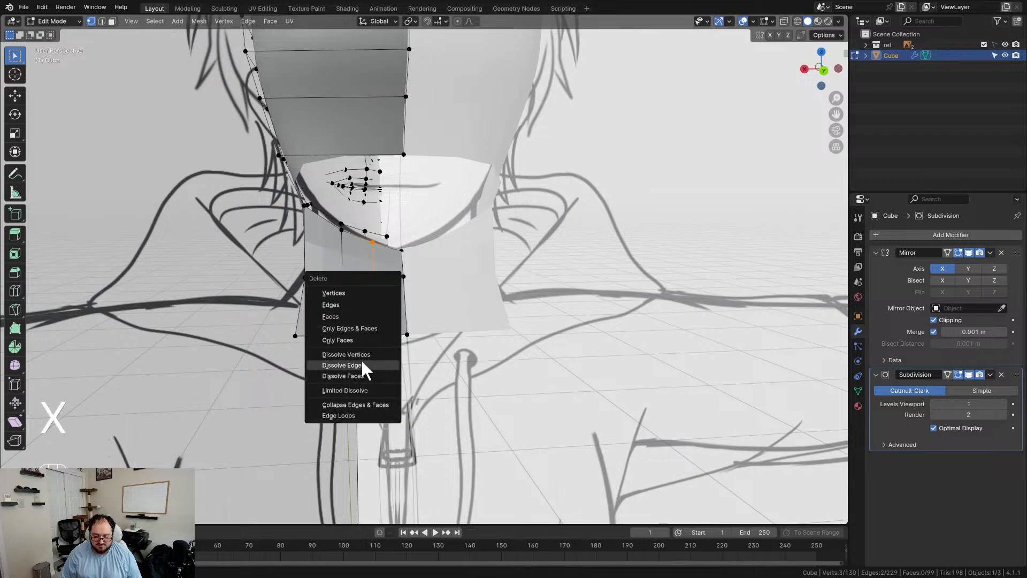
click(362, 363)
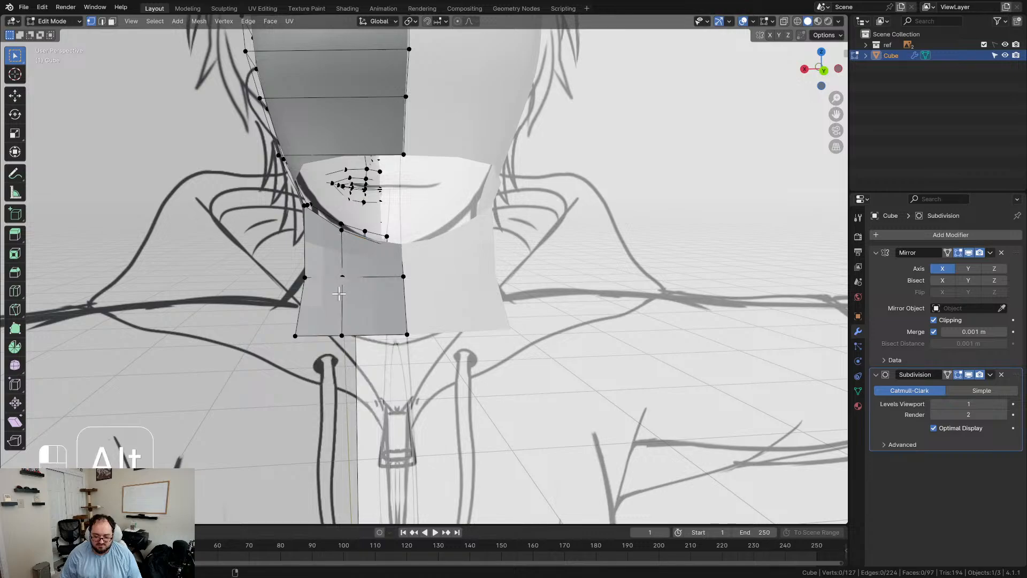
Step: Slide the remaining vertical edge column on the back of the neck toward the centre line to even the spacing
alt+click(345, 297)
key(g)
key(g)
click(393, 299)
Step: Display the Subdivision modifier's result on the edit cage and examine the topology under the chin and down the front neck
middle_drag(393, 300, 487, 244)
shift+middle_drag(476, 187, 411, 254)
alt+click(395, 305)
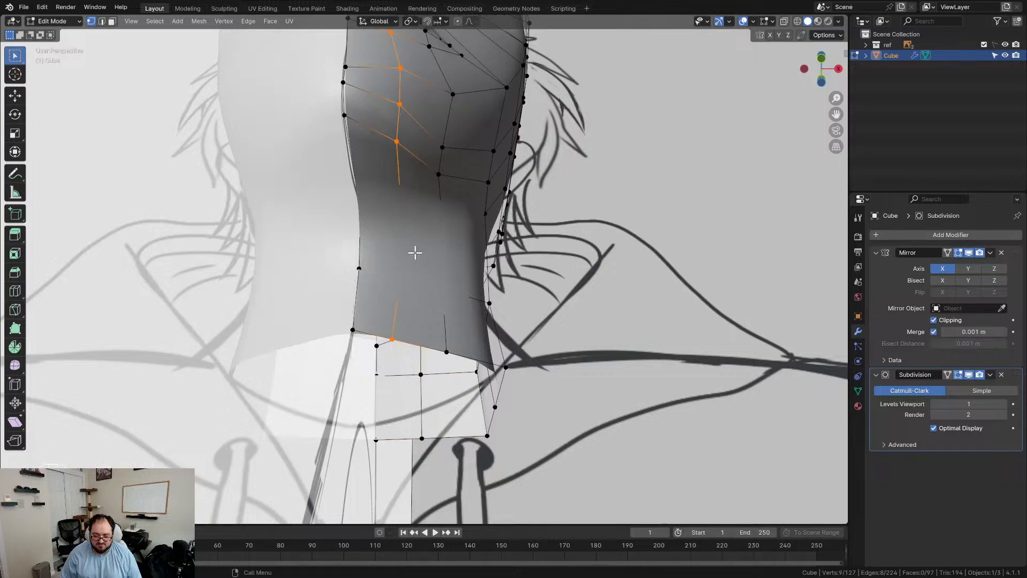
scroll(407, 197, down, 3)
scroll(405, 161, up, 3)
shift+middle_drag(402, 190, 434, 241)
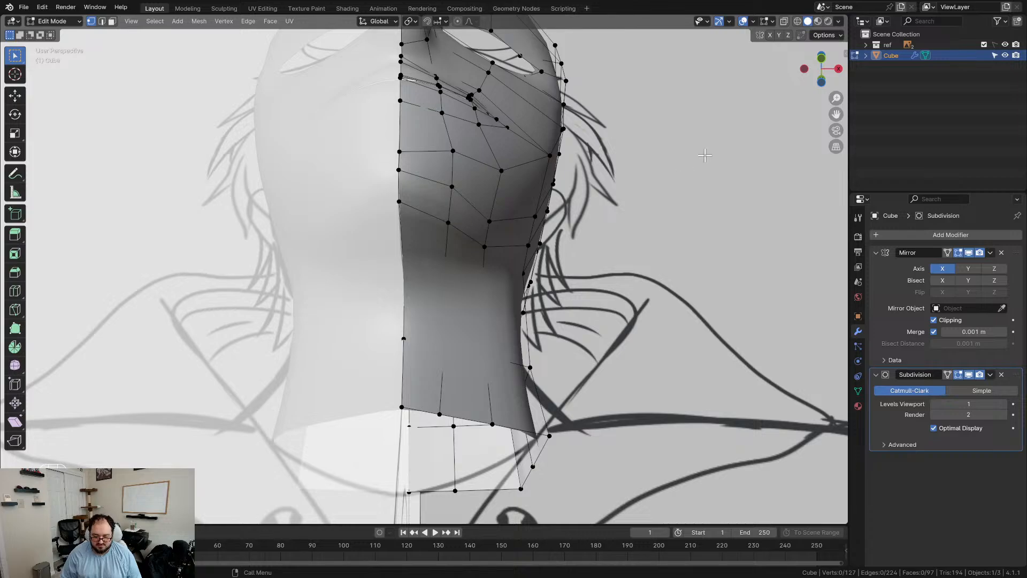
key(z)
mouse_move(466, 220)
middle_down()
mouse_move(334, 316)
mouse_move(371, 255)
mouse_move(326, 284)
mouse_move(369, 261)
middle_up()
key(z)
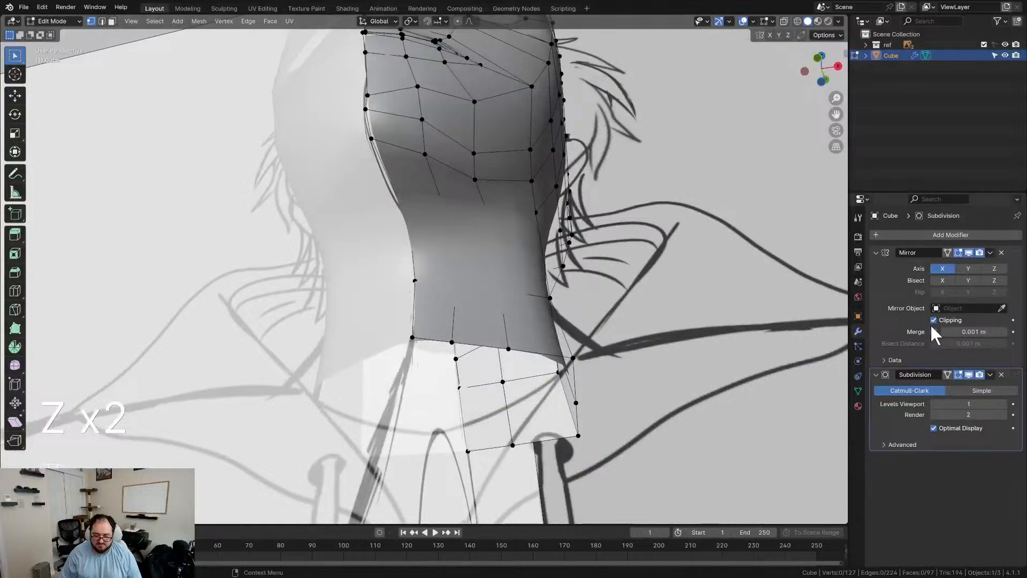
click(948, 374)
middle_drag(543, 218, 480, 222)
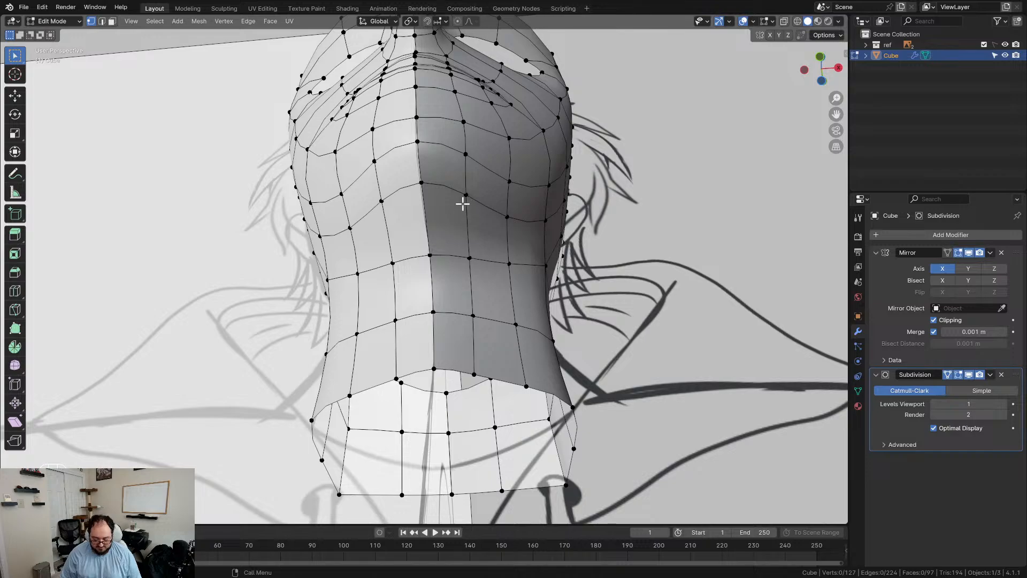
Step: Knife a diagonal edge under the chin from the adjacent column to the centre line, and dissolve the column below it
key(k)
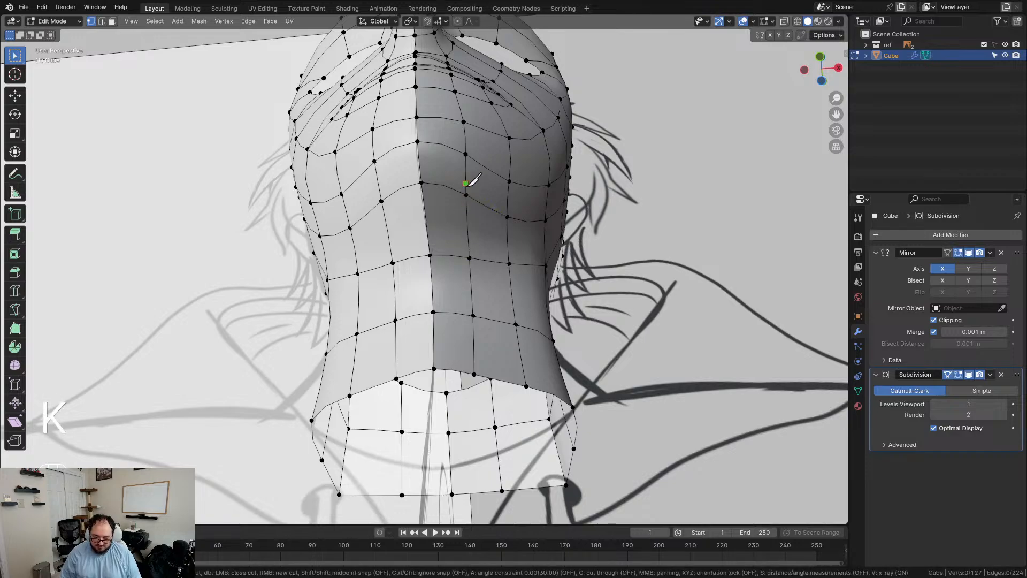
click(431, 255)
key(Return)
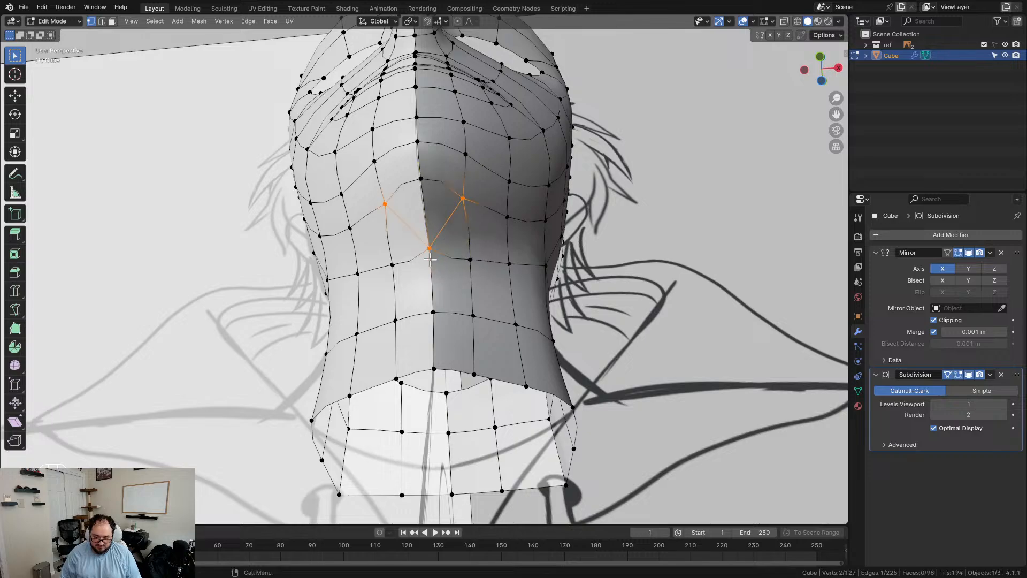
key(x)
click(471, 291)
Step: Check the jaw and neck flow from the side, and turn off the Subdivision modifier's on-cage display
middle_drag(467, 289, 407, 290)
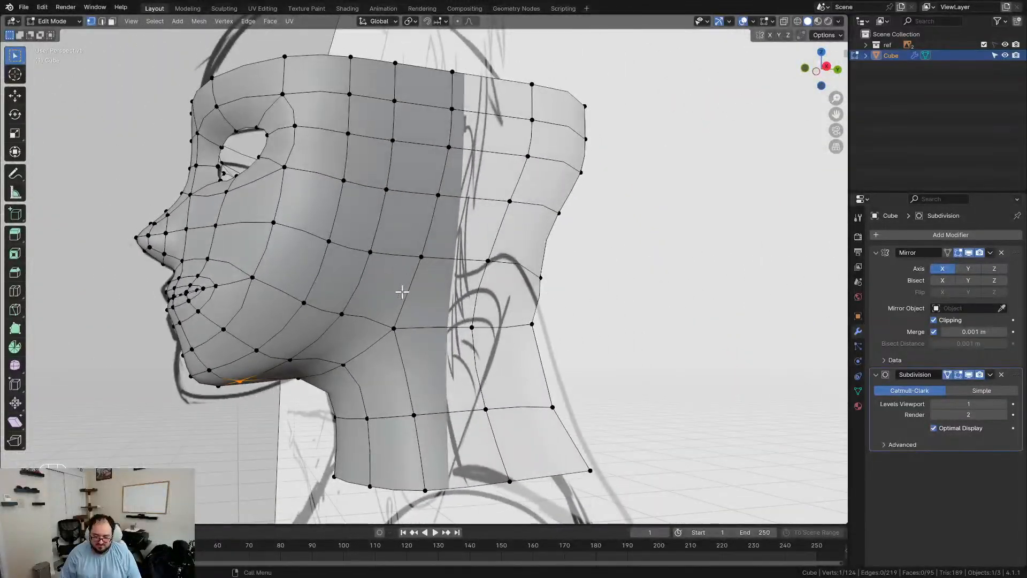
middle_drag(367, 345, 465, 313)
click(948, 375)
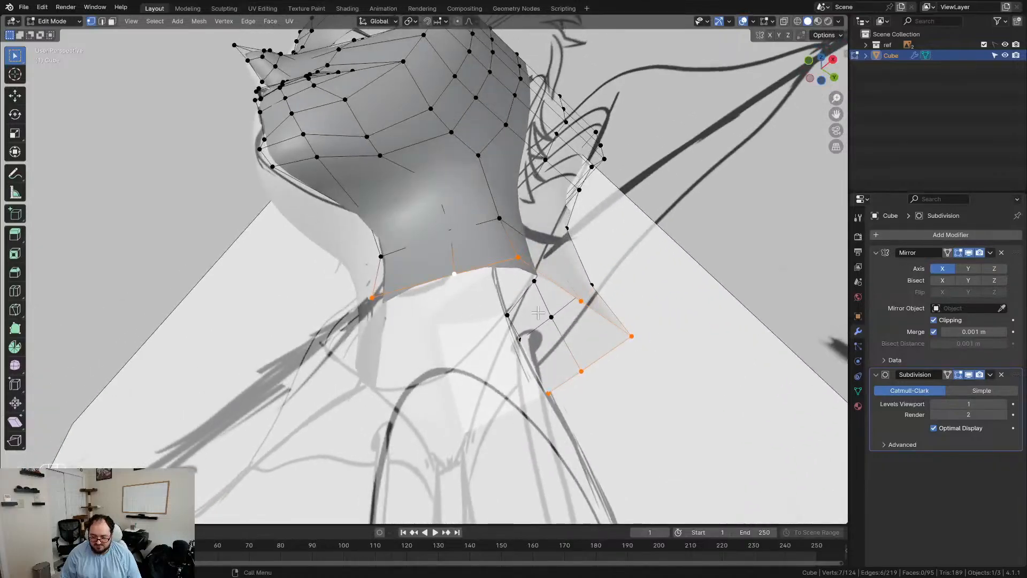
Step: Add a vertical edge loop through the middle of the back-of-head panel
middle_drag(542, 320, 485, 289)
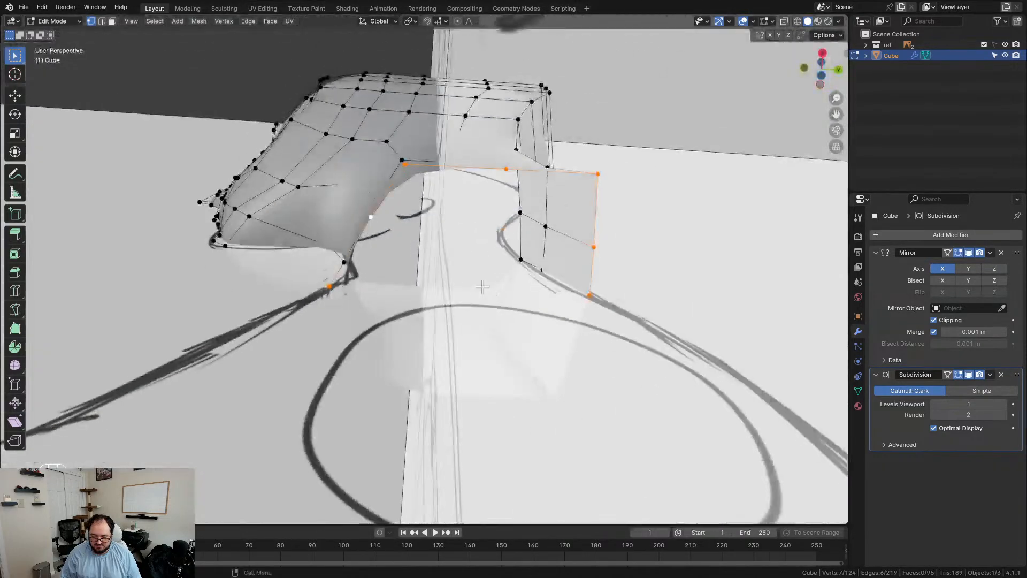
middle_drag(581, 237, 581, 290)
middle_drag(544, 258, 415, 289)
scroll(416, 289, up, 3)
scroll(416, 289, down, 3)
key(ctrl+r)
click(381, 124)
click(391, 126)
Step: Fill the gap between the back-of-head panel and the nape with two faces, and select the head's back-corner vertical loop
middle_drag(375, 224, 413, 202)
click(373, 203)
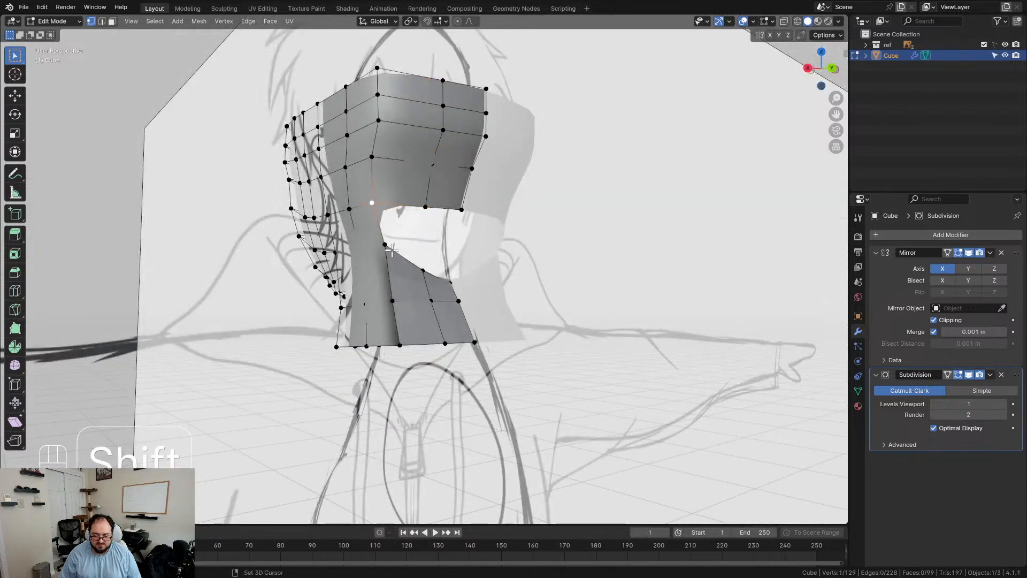
middle_drag(399, 265, 547, 283)
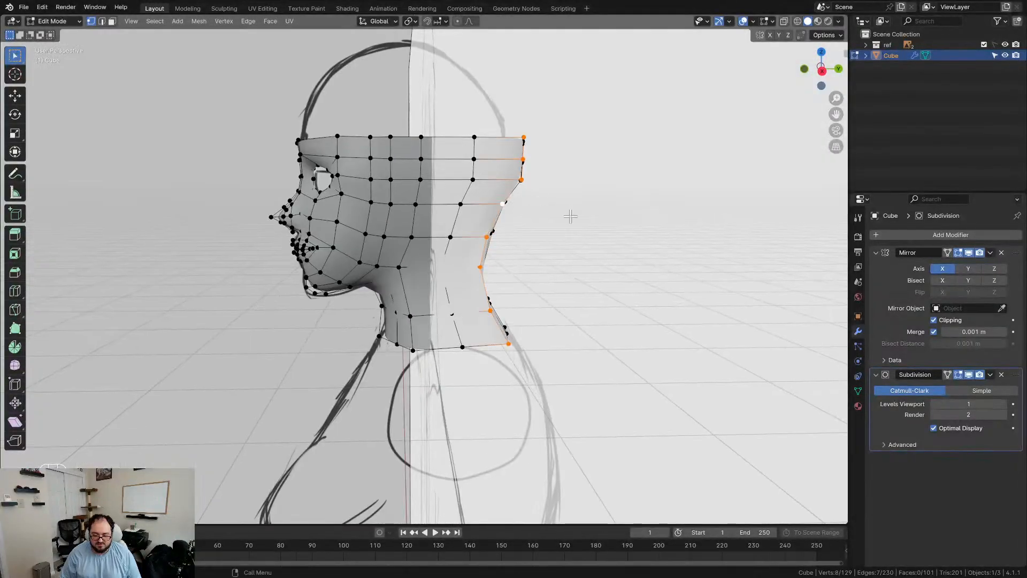
Step: Check the back-of-head and nape columns against the side and front sketches, with their vertical edge loop selected
key(KP_3)
key(d)
key(d)
key(d)
key(d)
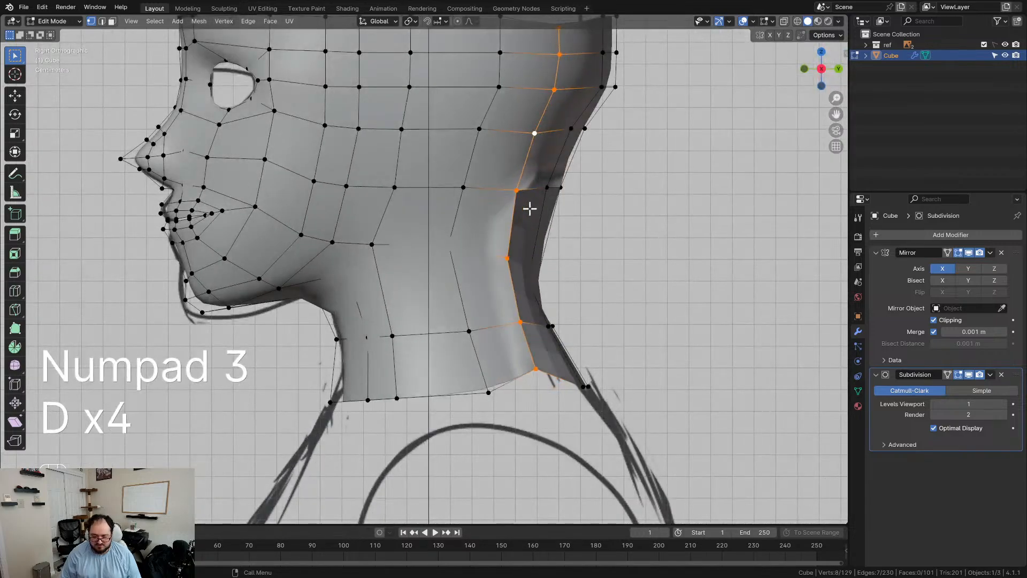
scroll(522, 231, down, 1)
middle_drag(526, 234, 493, 234)
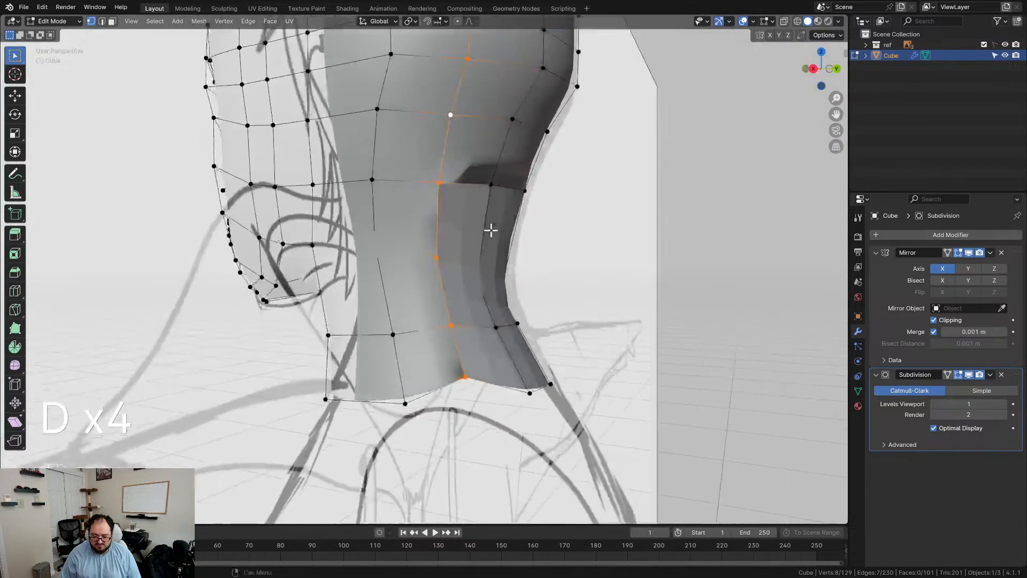
alt+click(498, 161)
alt+click(549, 167)
key(KP_1)
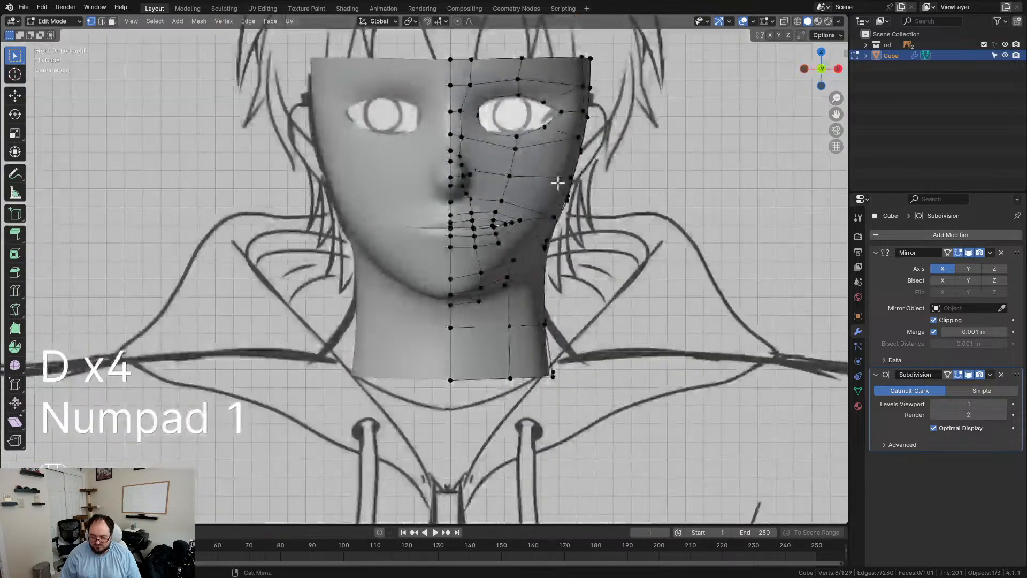
Step: In wireframe side view, move the upper back-of-head vertex rows onto the rear outline of the head sketch
key(KP_3)
key(z)
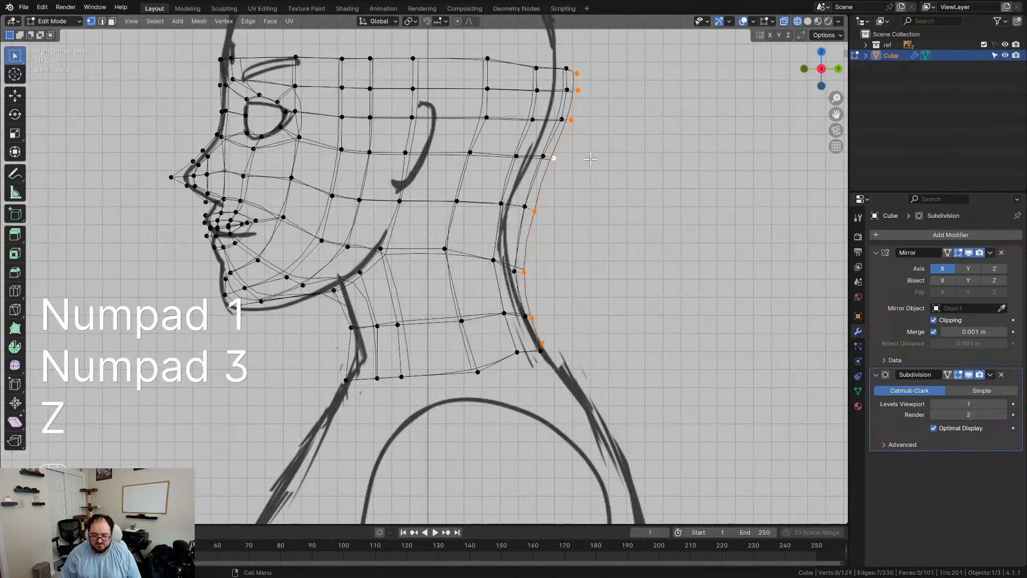
scroll(529, 59, up, 3)
drag(522, 59, 656, 174)
key(g)
click(640, 177)
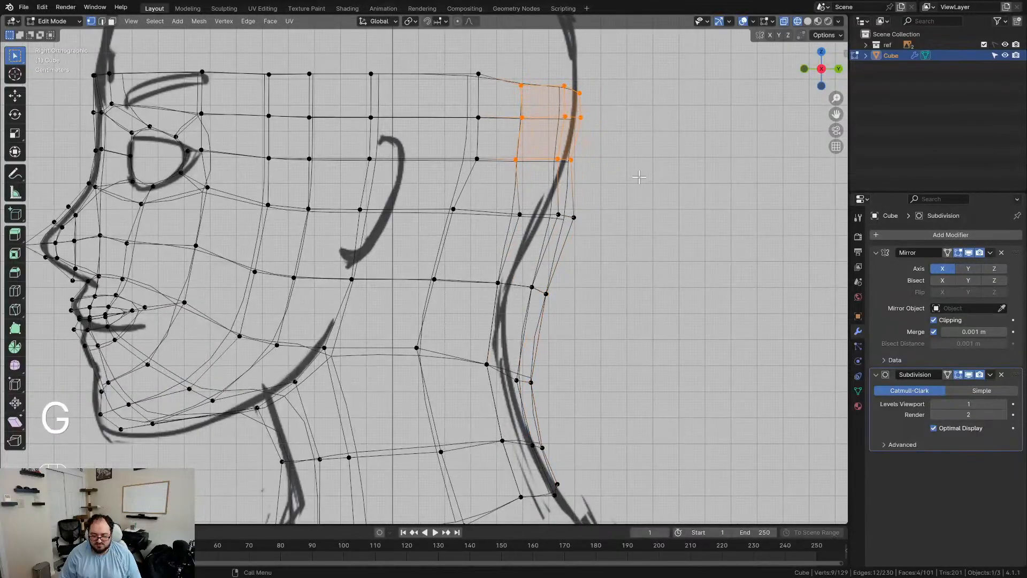
key(g)
click(536, 266)
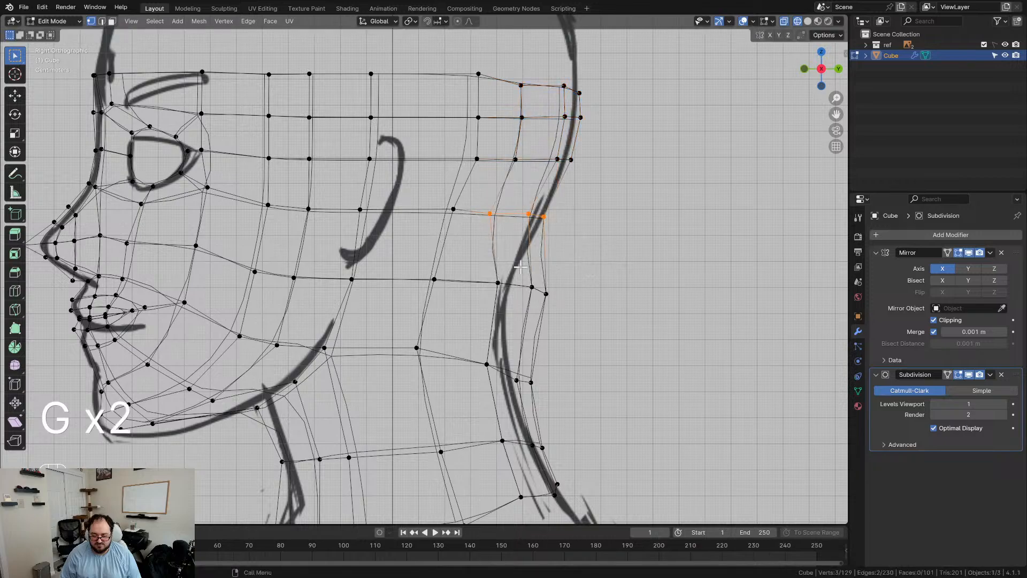
Step: Move the two vertex rows at the upper nape forward onto the sketch's neck curve
drag(607, 320, 607, 320)
key(g)
click(567, 319)
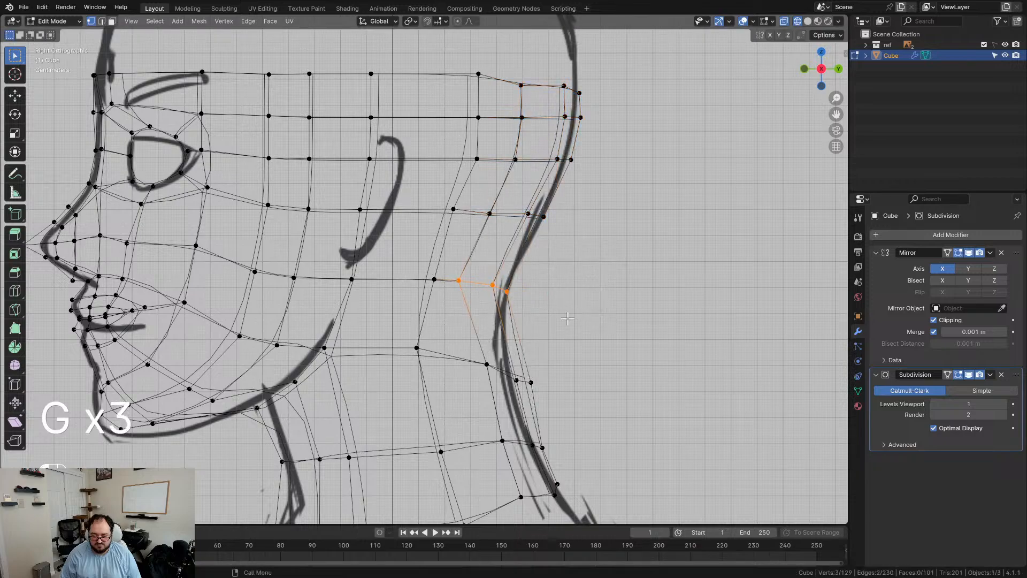
shift+middle_drag(560, 347, 561, 267)
drag(468, 272, 584, 327)
key(g)
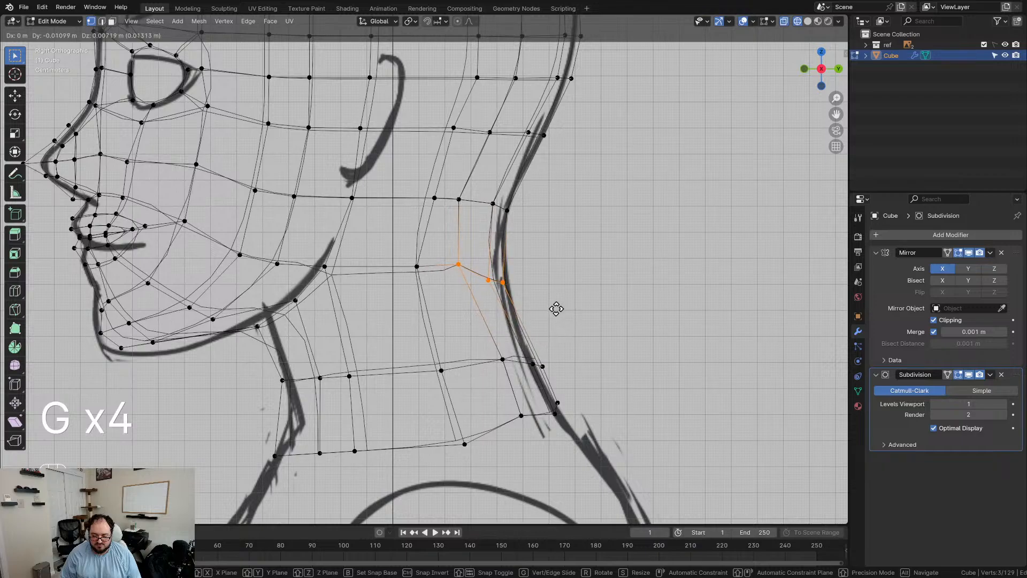
click(556, 309)
Step: Move the nape vertex row just above the neck's bottom edge onto the sketched rear neck line
drag(484, 340, 575, 377)
key(g)
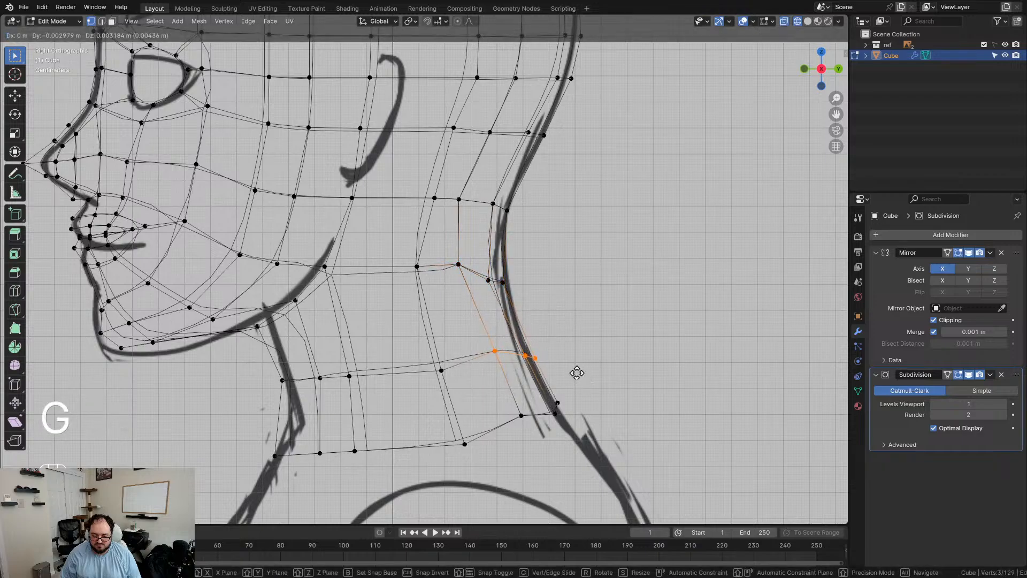
click(570, 374)
key(d)
key(g)
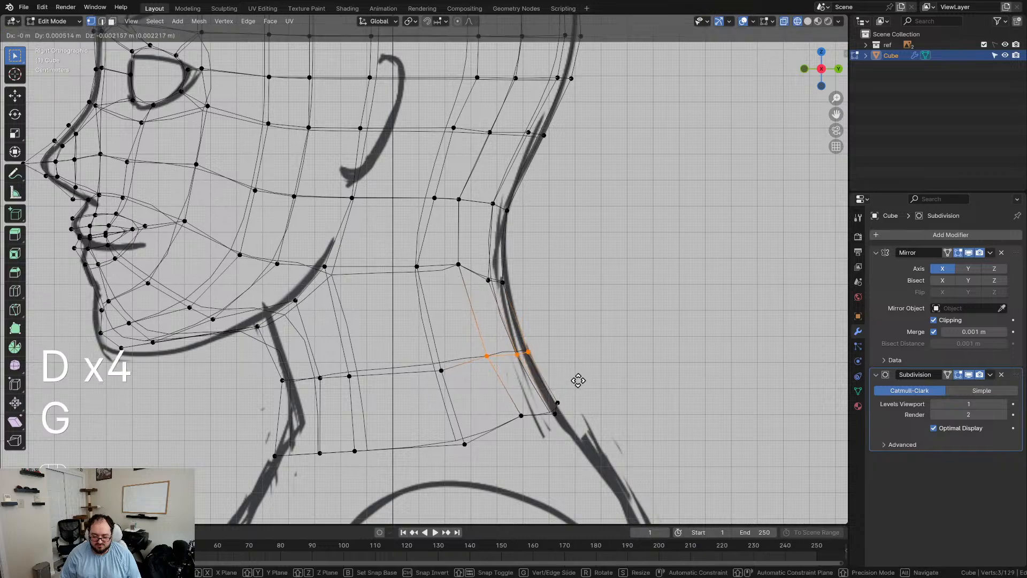
click(579, 383)
Step: Reposition three individual vertices on the side of the neck to even out the columns behind the jaw
click(448, 378)
key(g)
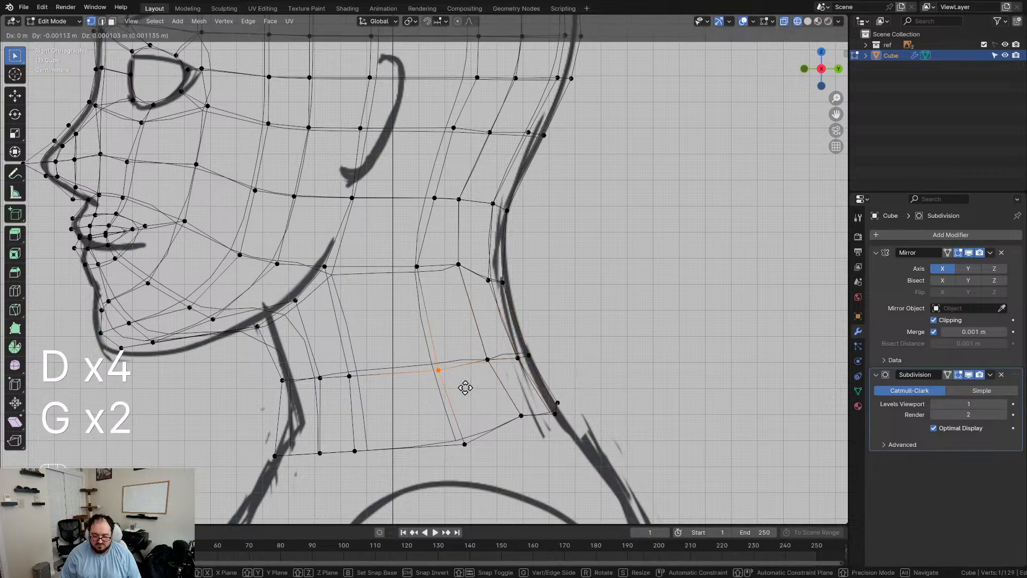
click(457, 386)
drag(477, 308, 476, 309)
key(g)
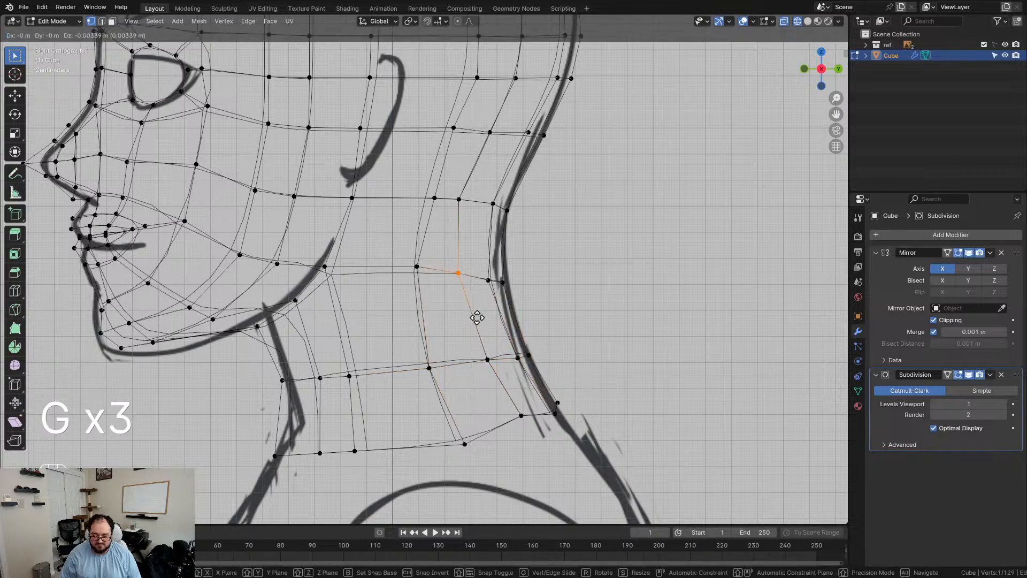
click(477, 318)
click(417, 266)
key(g)
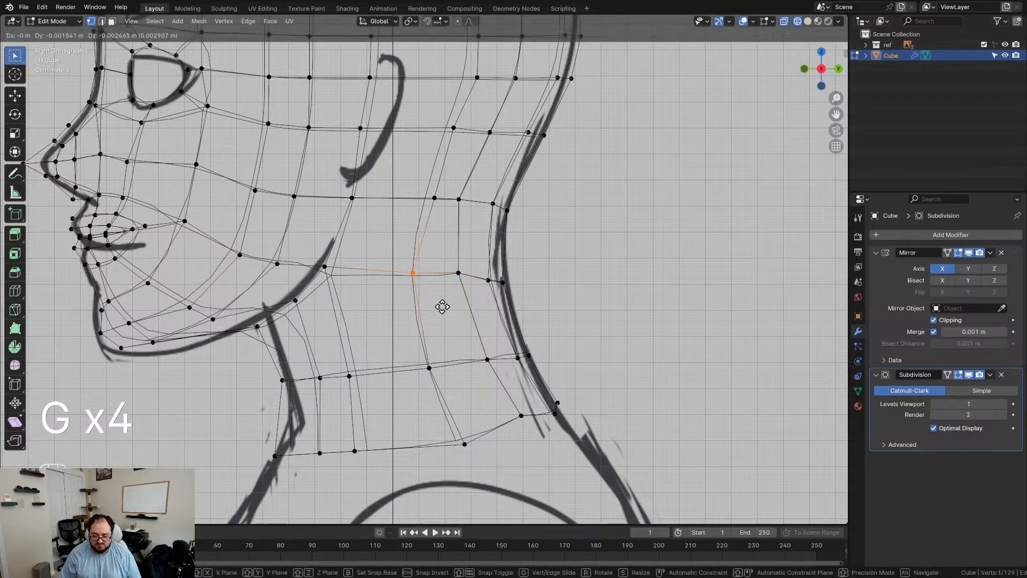
click(443, 306)
Step: Adjust the individual vertices behind the ear so the columns flow evenly from the neck into the back of the head
shift+middle_drag(495, 207, 515, 282)
click(455, 273)
key(g)
click(465, 305)
key(g)
drag(494, 224, 527, 225)
click(486, 230)
key(g)
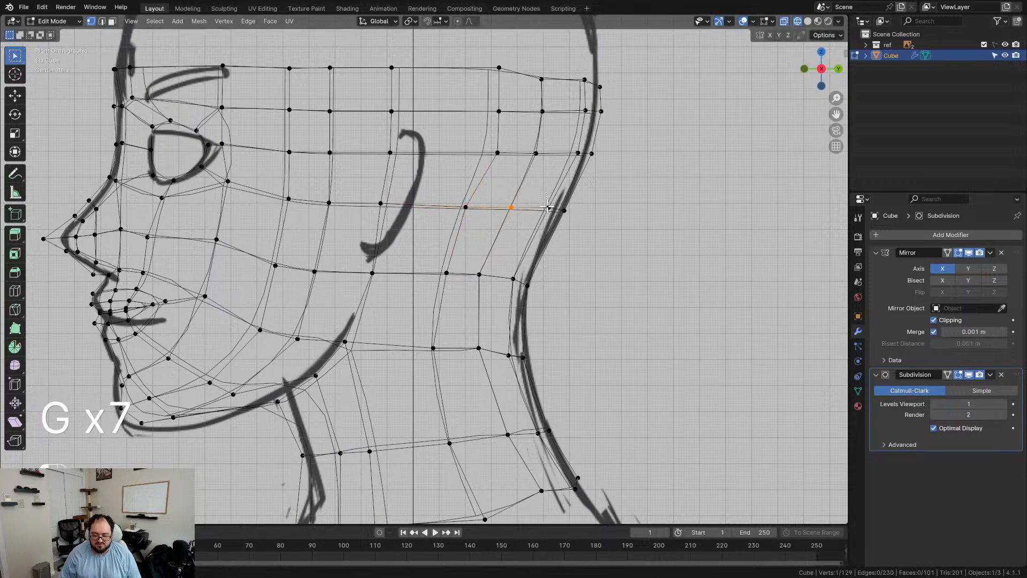
key(g)
drag(555, 225, 555, 224)
key(g)
click(555, 227)
Step: Flatten the head's open top edge loop by scaling it to 0 on Z, and raise it slightly
shift+middle_drag(521, 85, 507, 171)
alt+click(532, 171)
key(s)
key(z)
key(KP_0)
key(KP_Enter)
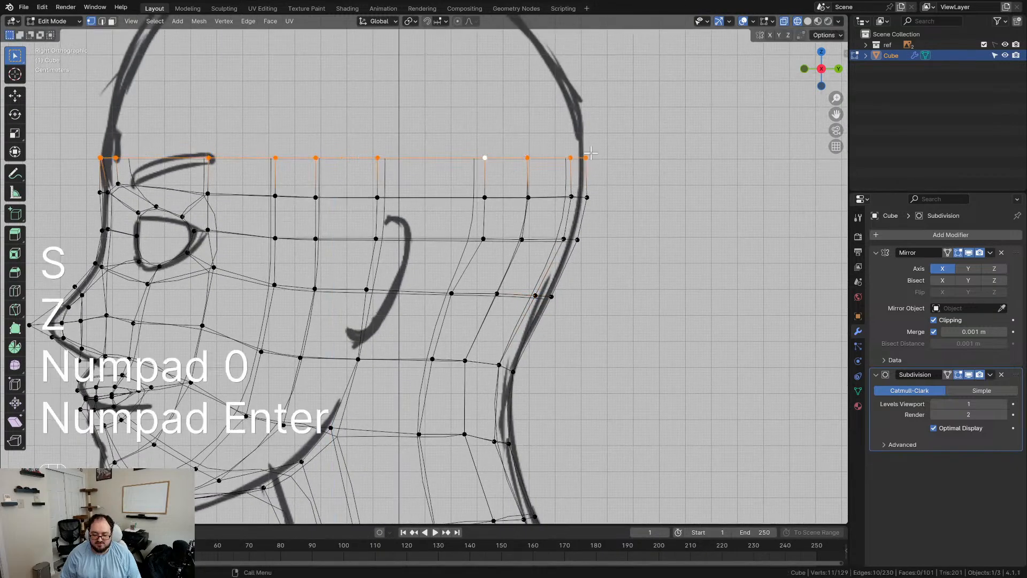
key(g)
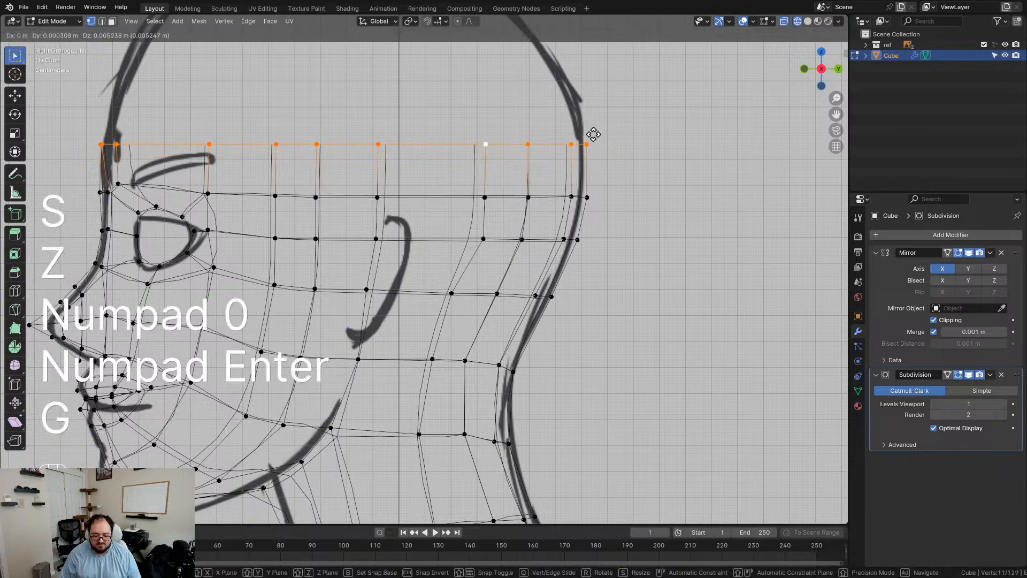
click(594, 132)
Step: Return to solid shading and flatten the neck's bottom edge loop by scaling it to 0 on Z in side view
key(z)
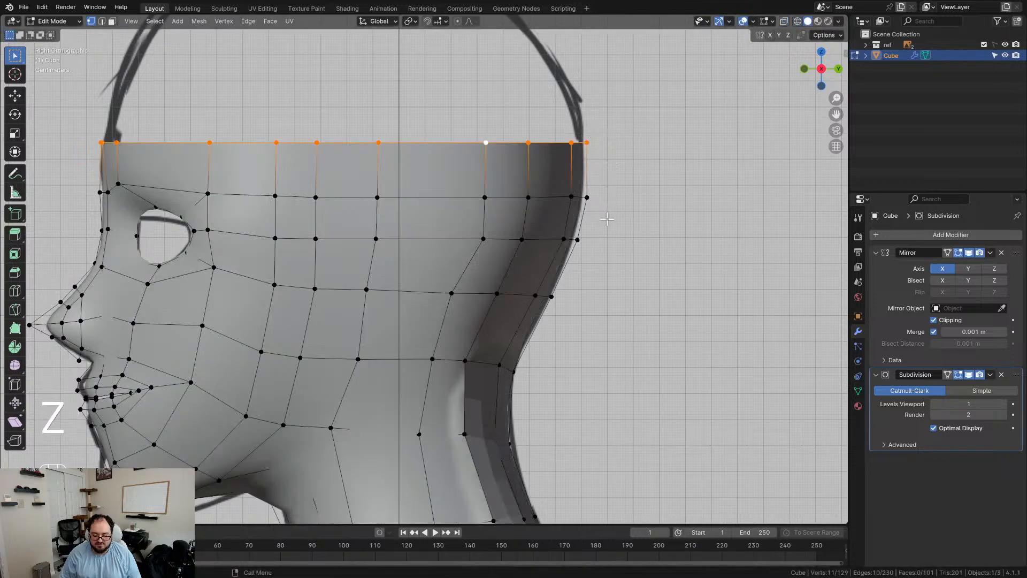
scroll(601, 233, down, 1)
middle_drag(573, 290, 555, 345)
alt+click(556, 347)
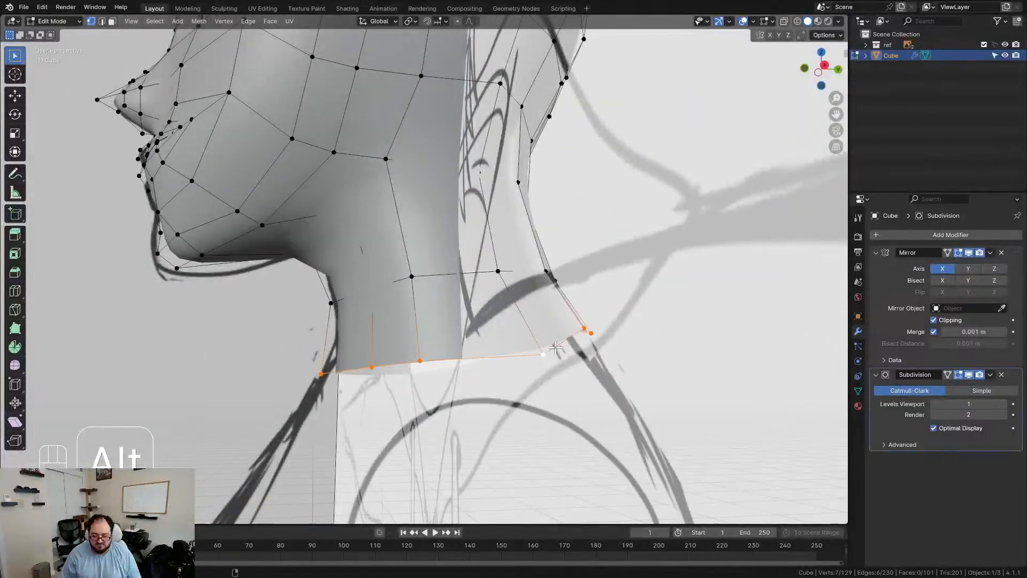
key(KP_1)
key(KP_3)
key(s)
key(z)
key(KP_0)
key(KP_Enter)
Step: Tilt the neck's bottom edge loop up toward the nape and scale it up slightly to fit the sketched neck
key(r)
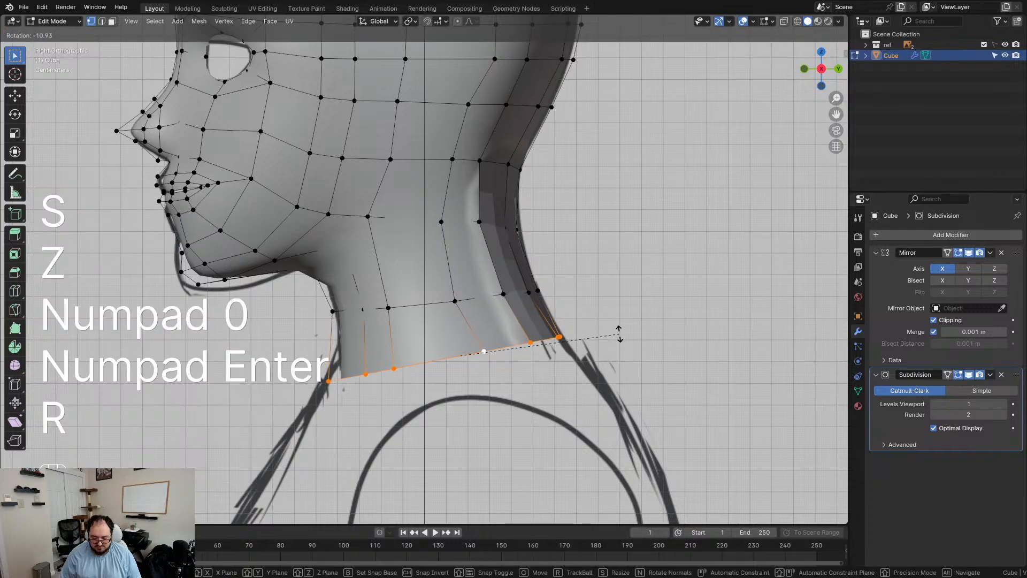
click(619, 347)
key(s)
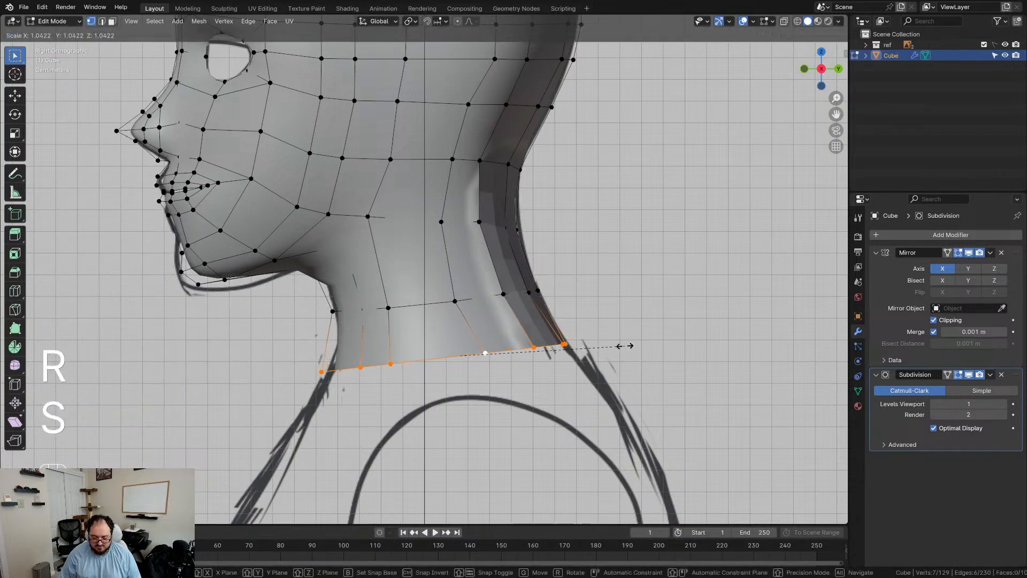
click(632, 347)
Step: Shift the vertical edge beside the throat, at the bottom of the neck, forward along the Y axis
scroll(455, 354, down, 2)
middle_drag(455, 354, 466, 308)
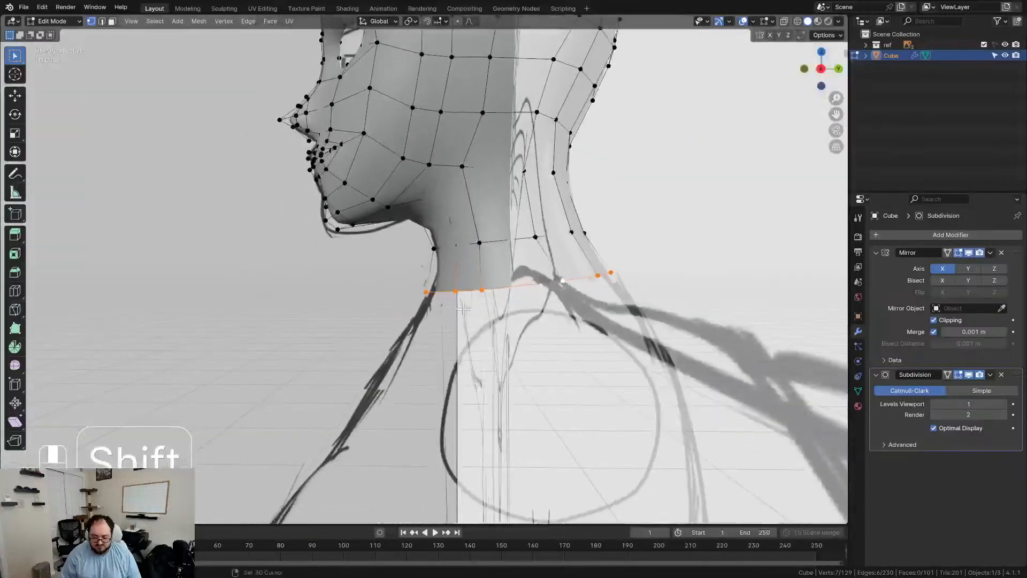
key(KP_3)
scroll(450, 312, up, 4)
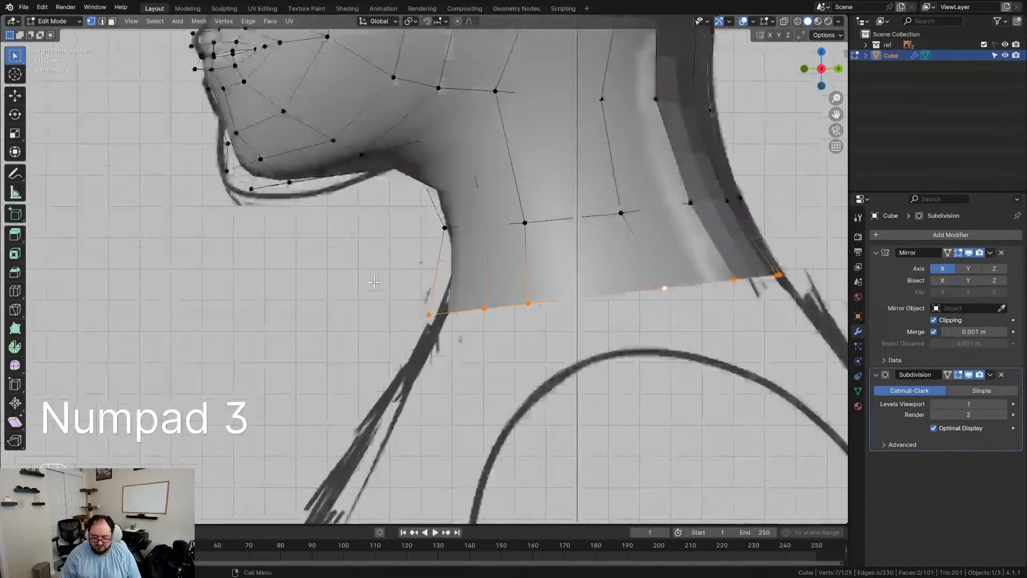
drag(500, 337, 501, 337)
key(g)
key(y)
click(490, 346)
scroll(490, 346, down, 3)
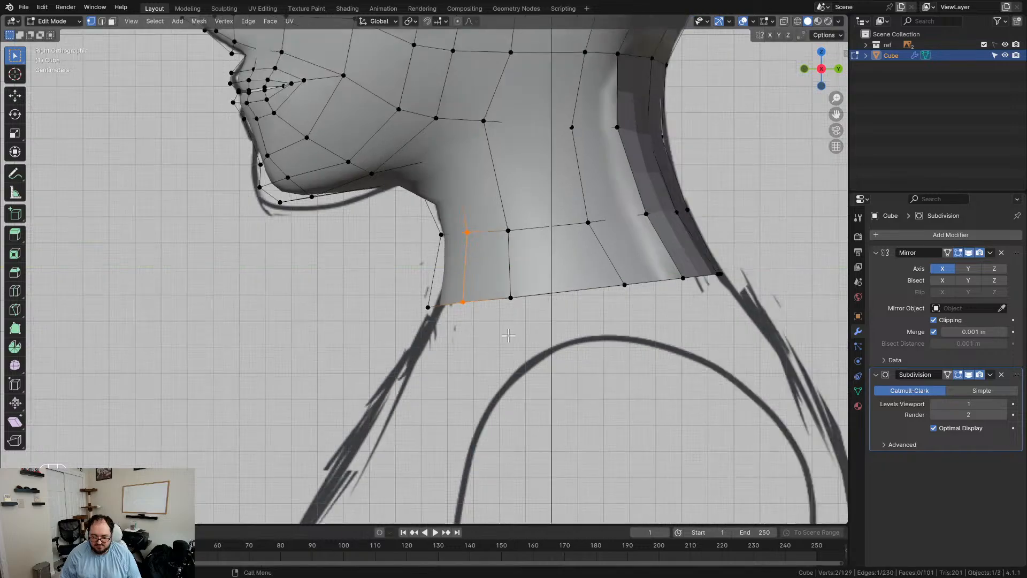
Step: Examine the uneven shading on the nape faces with the vertex normals overlay turned on
shift+middle_drag(585, 233, 470, 192)
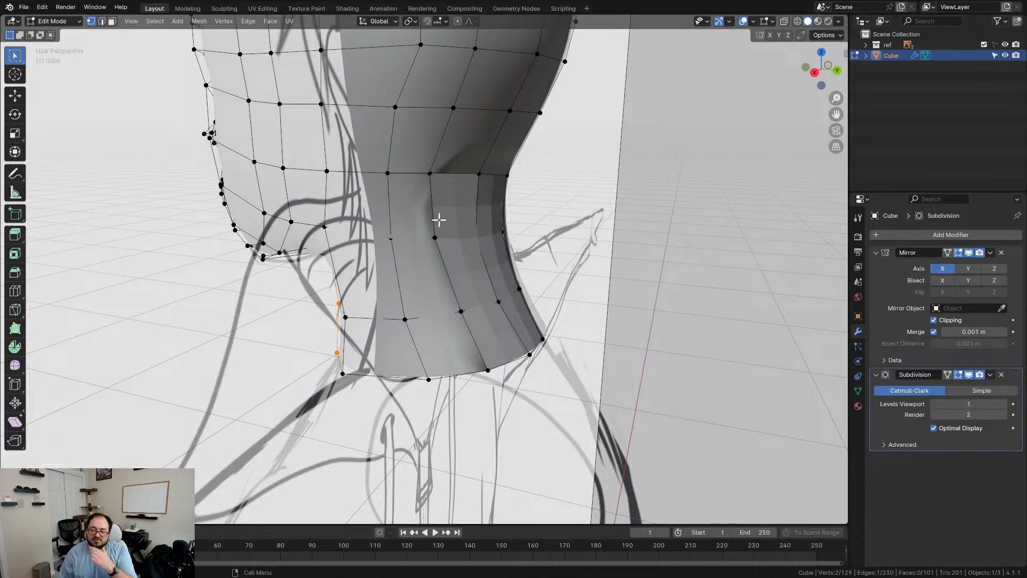
drag(546, 412, 546, 412)
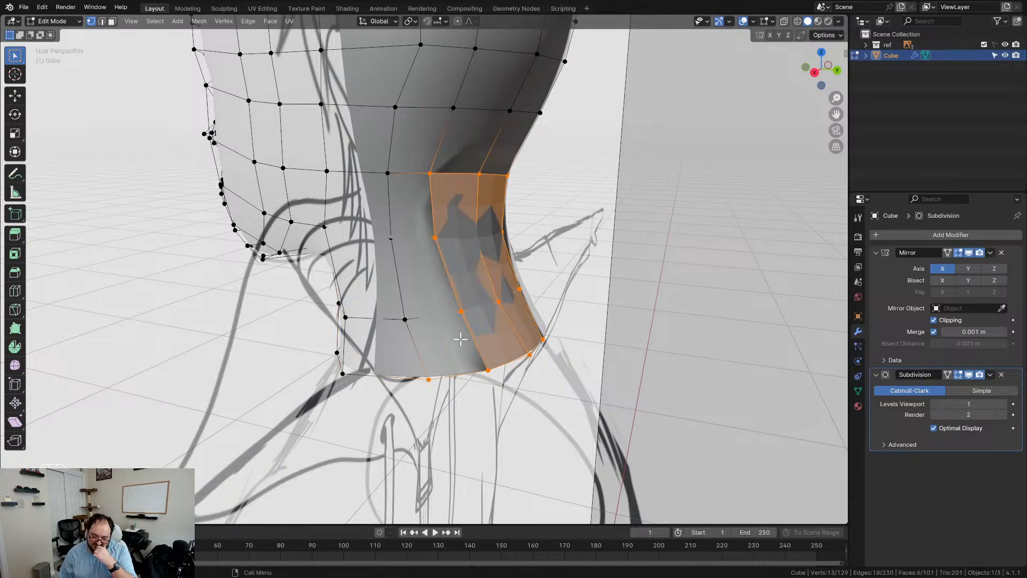
scroll(457, 211, down, 3)
key(alt+a)
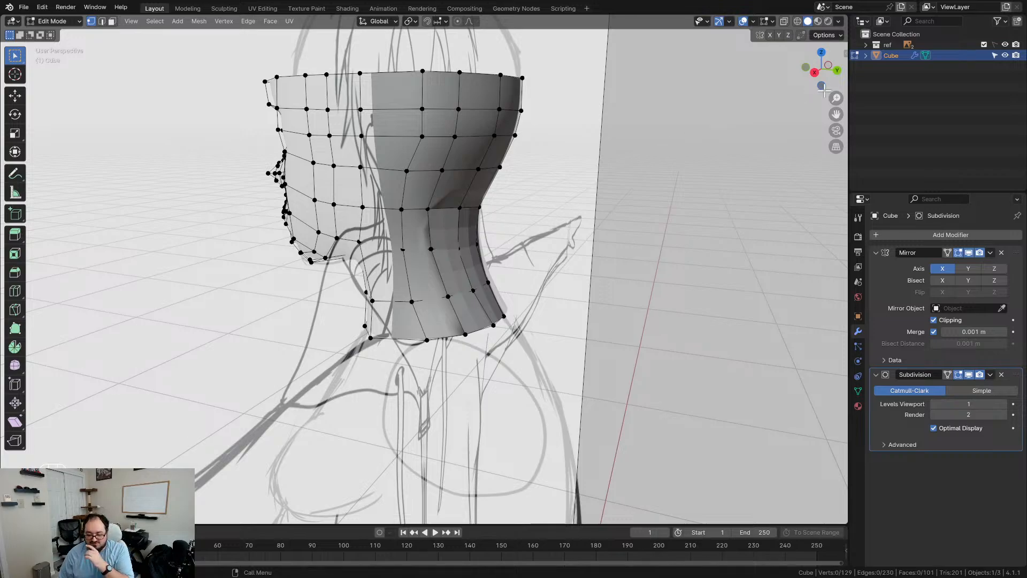
click(774, 22)
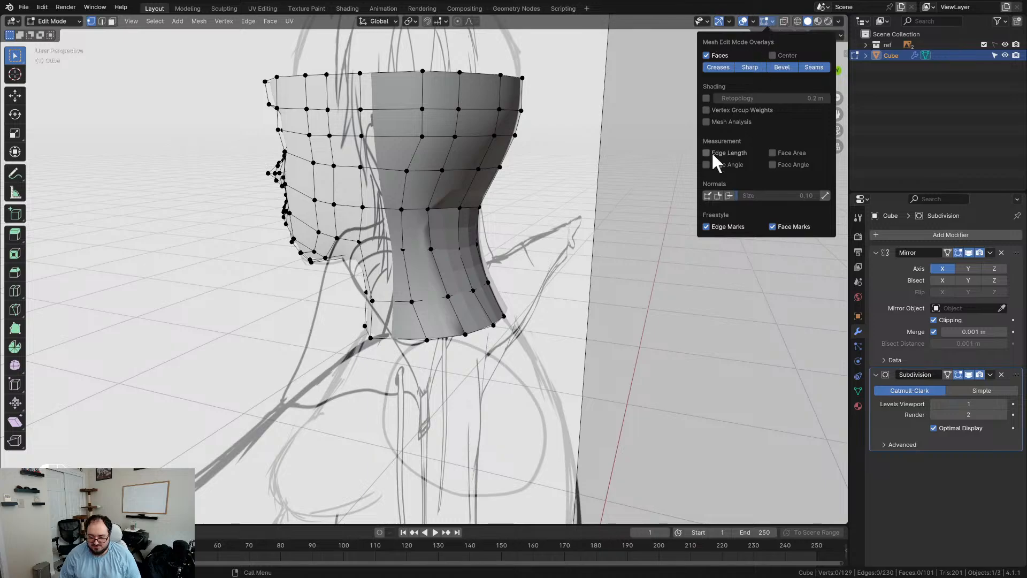
click(709, 194)
middle_drag(522, 270, 506, 228)
scroll(506, 228, up, 3)
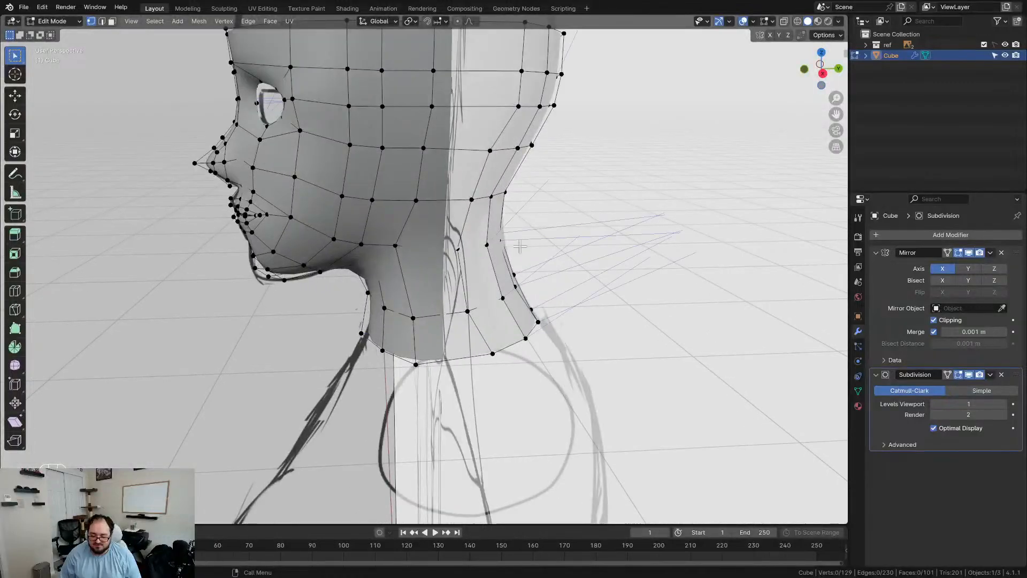
Step: Recalculate the normals of the whole mesh to face outside
key(a)
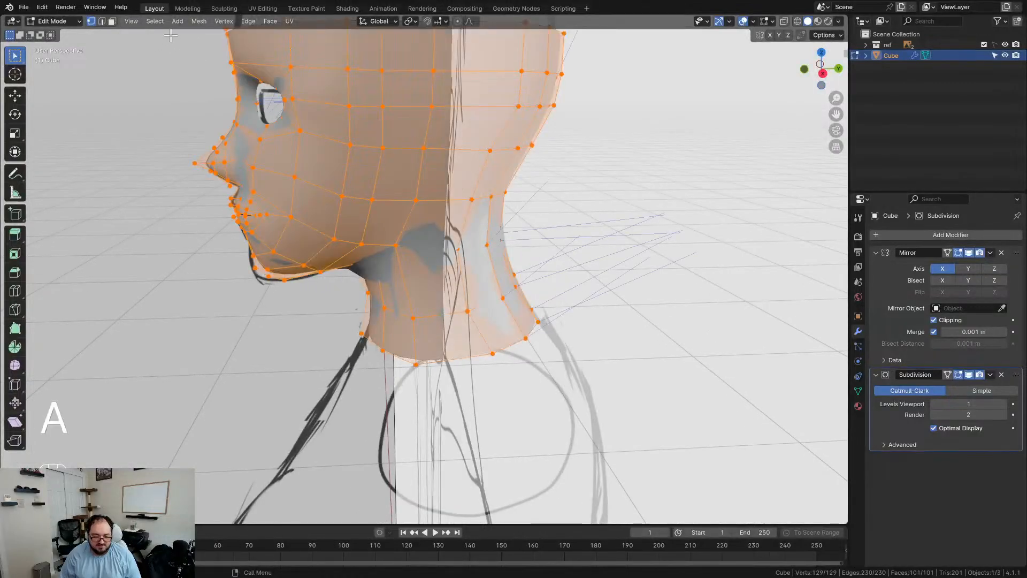
click(199, 21)
mouse_move(270, 216)
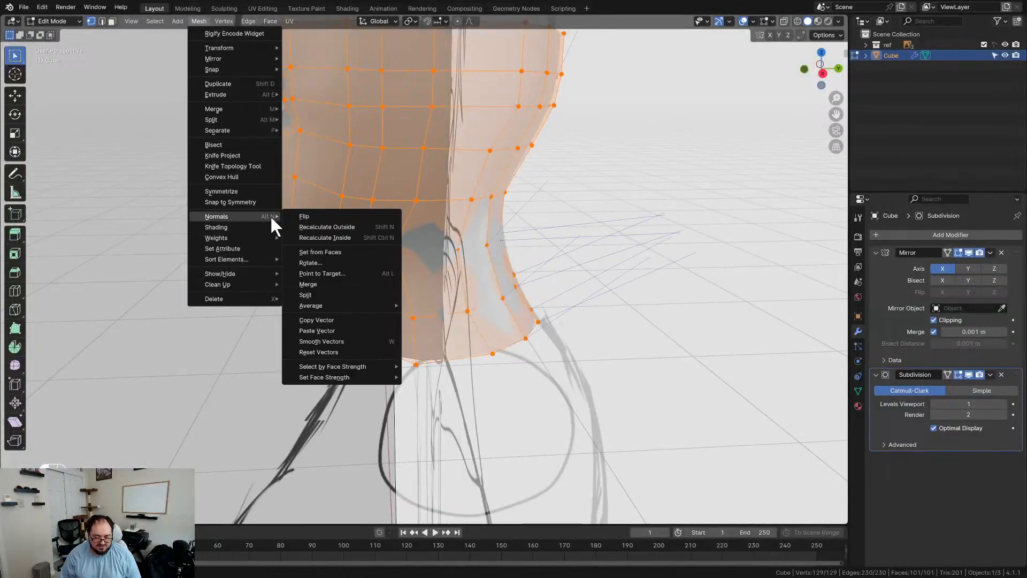
click(354, 226)
scroll(393, 229, down, 3)
middle_drag(403, 235, 504, 150)
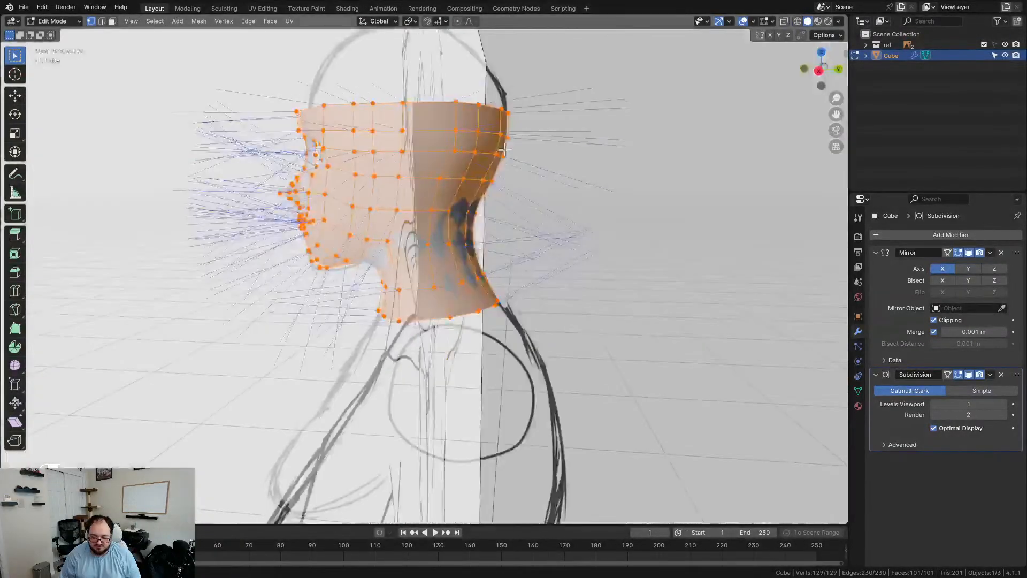
Step: Turn off the vertex normals overlay and inspect the nape shading
click(772, 21)
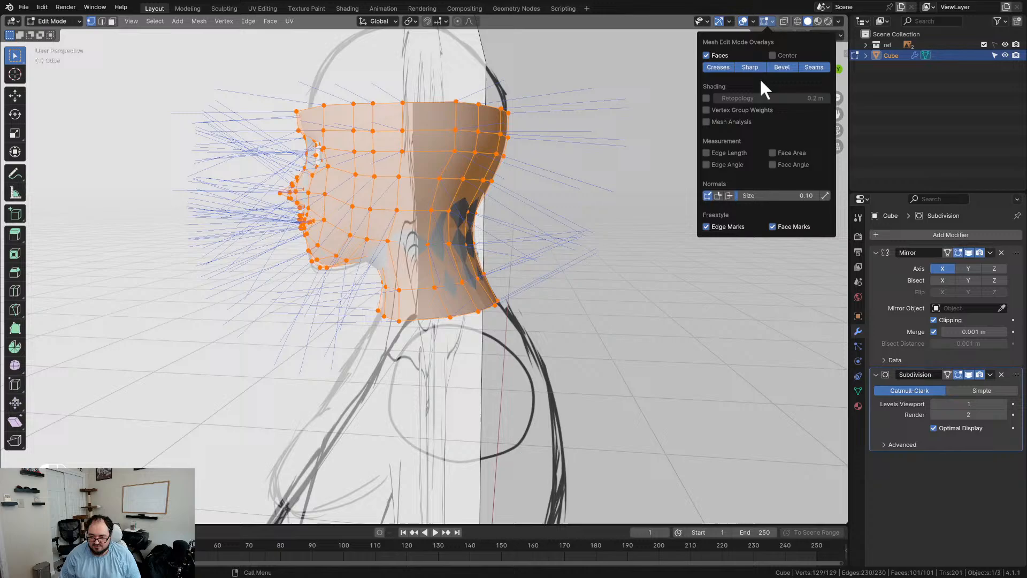
click(708, 195)
click(508, 212)
middle_drag(503, 213, 472, 230)
scroll(390, 209, up, 3)
Step: Apply smooth shading to the head in Object Mode and check it from several angles
key(Tab)
scroll(441, 200, down, 3)
right_click(423, 152)
click(423, 153)
middle_drag(408, 155, 574, 214)
scroll(574, 214, down, 5)
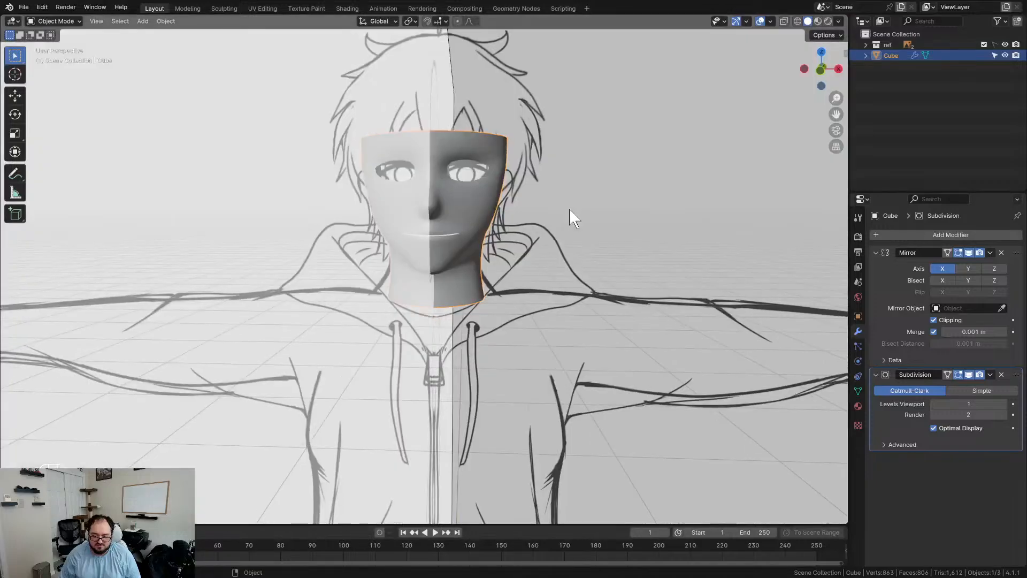
middle_drag(571, 217, 594, 236)
scroll(580, 229, up, 4)
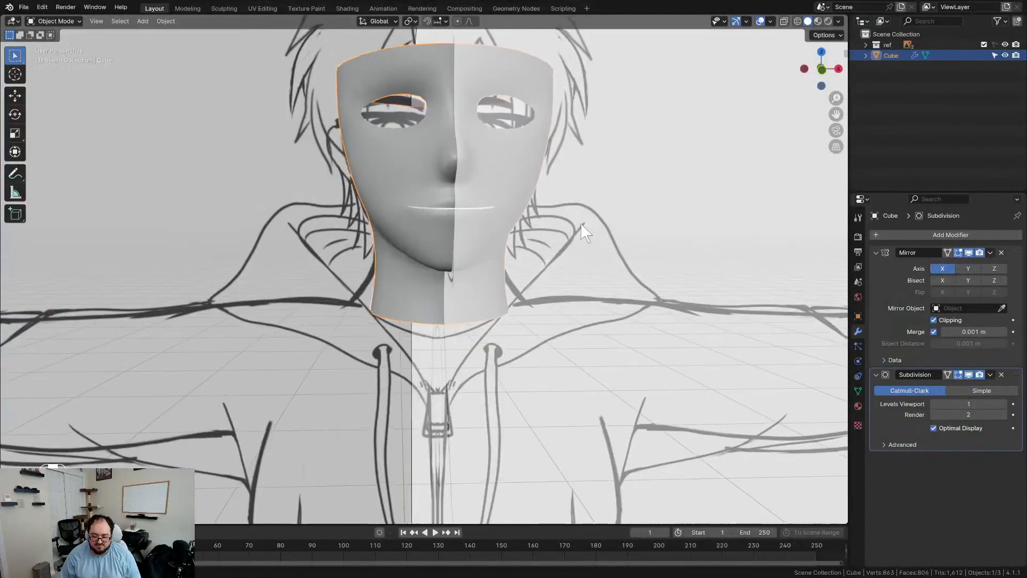
Step: Move the mouth-corner vertices inward in front wireframe view so the corner meets the end of the sketched mouth line
key(KP_1)
scroll(580, 222, up, 3)
key(Tab)
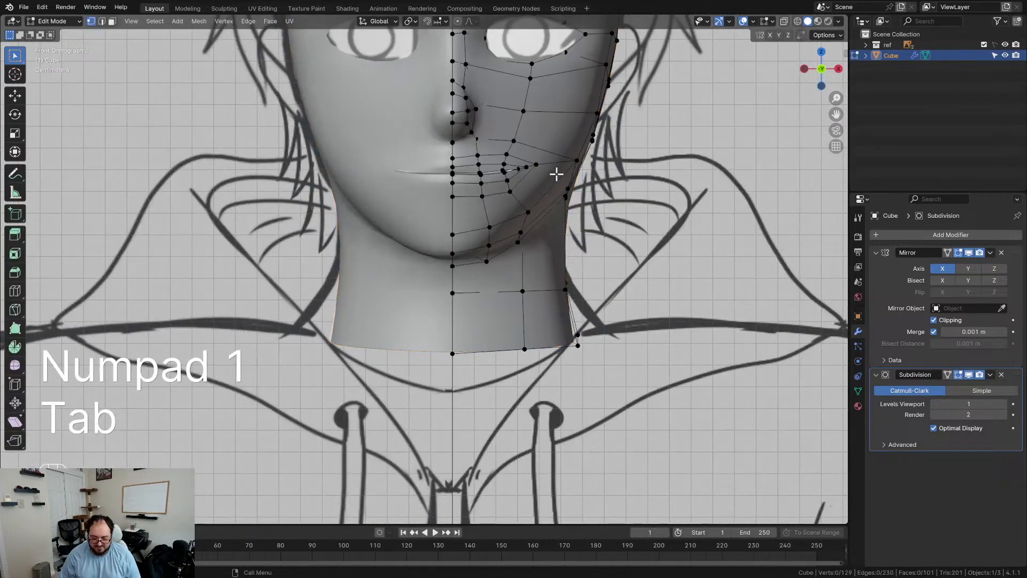
shift+middle_drag(554, 176, 508, 223)
scroll(523, 229, up, 3)
key(z)
scroll(528, 222, up, 3)
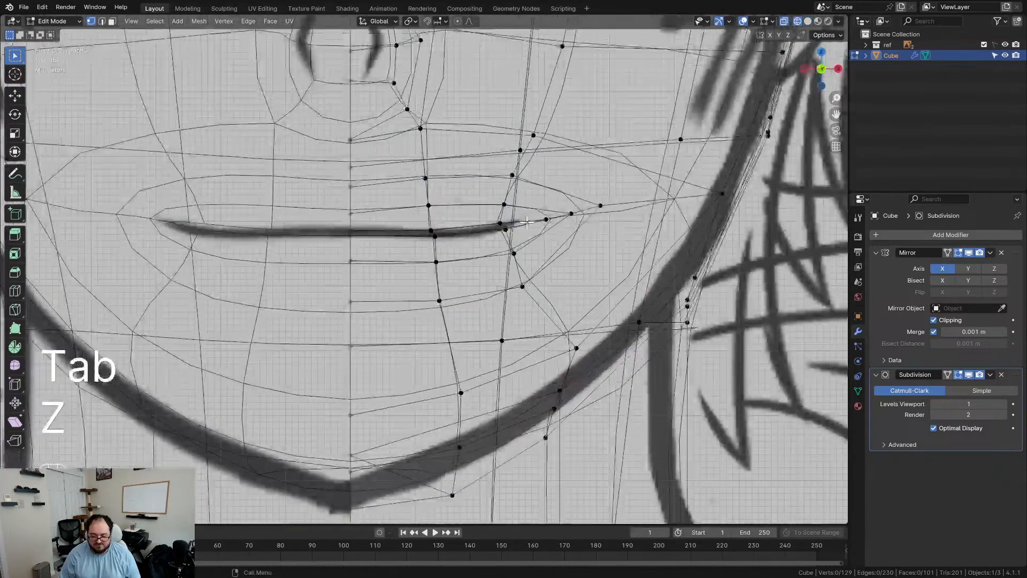
scroll(532, 223, up, 2)
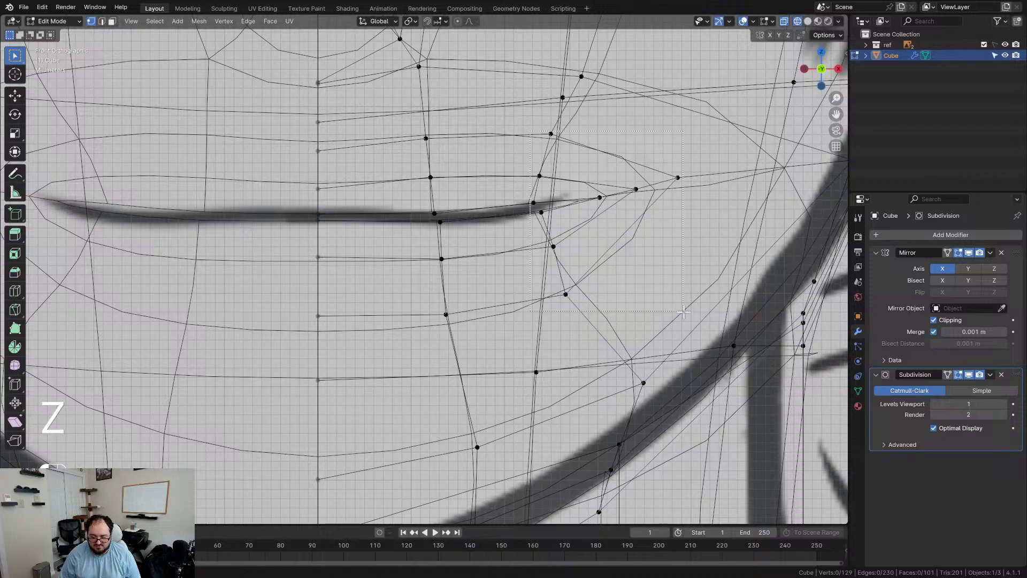
key(g)
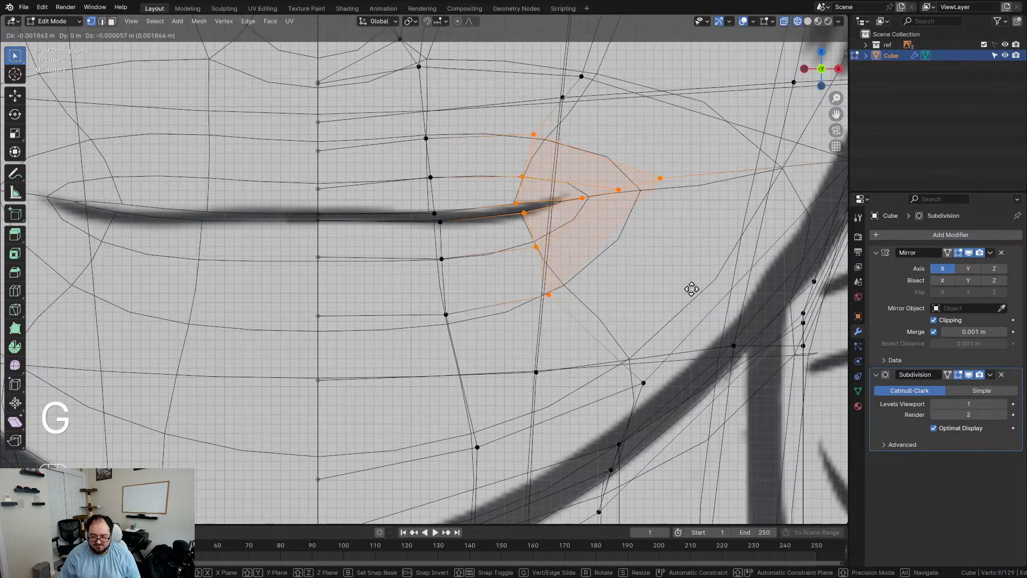
click(678, 288)
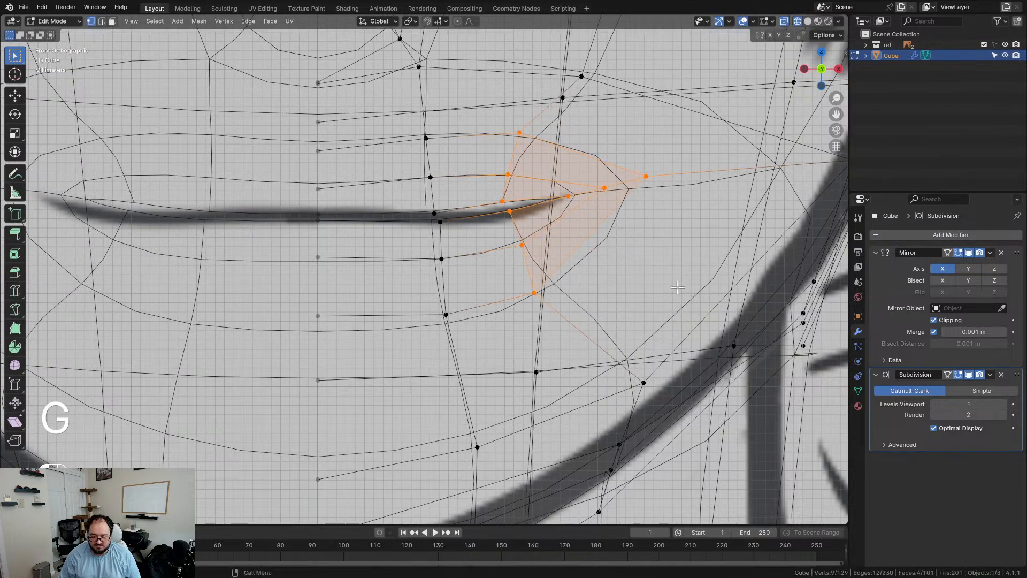
Step: Lower the two lip vertices beside the mouth corner onto the sketched line and check the mouth in solid shading
key(g)
click(537, 238)
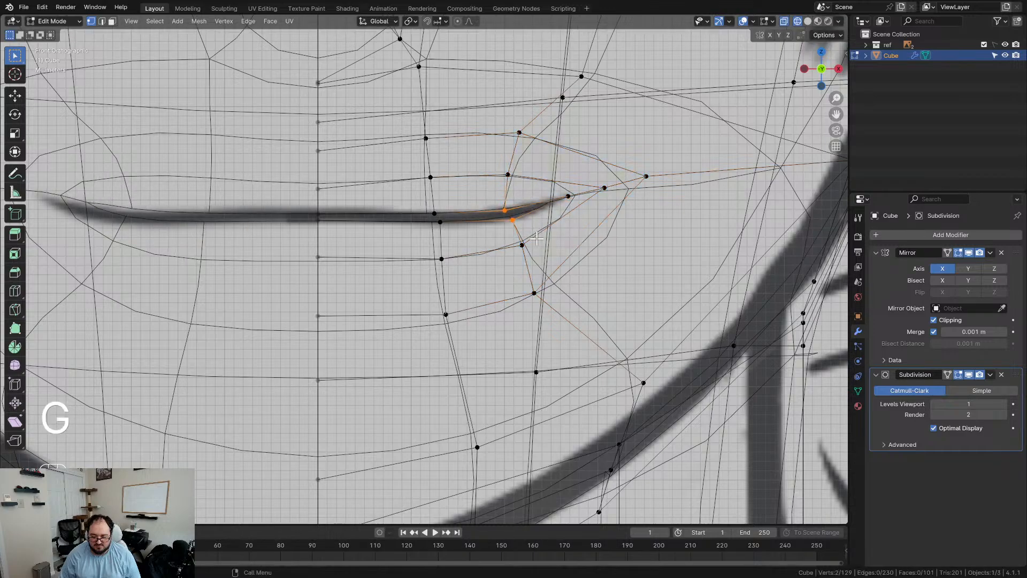
scroll(562, 256, down, 4)
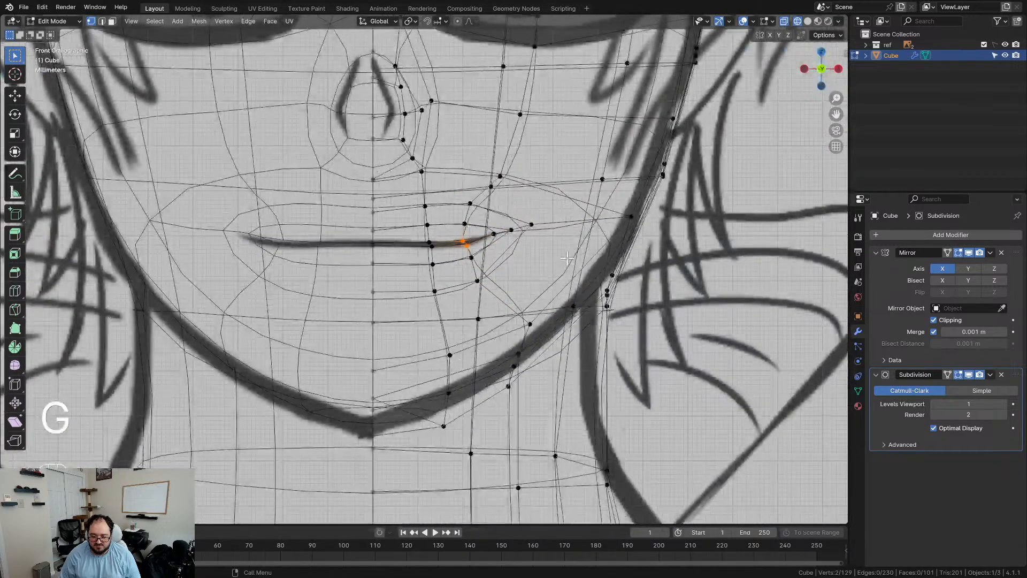
key(Tab)
scroll(566, 264, down, 4)
key(z)
scroll(538, 246, down, 3)
middle_drag(538, 246, 559, 259)
scroll(529, 249, up, 4)
Step: Shift the four centreline lip vertices slightly down along Z in front view and check the mouth in Object Mode
key(Tab)
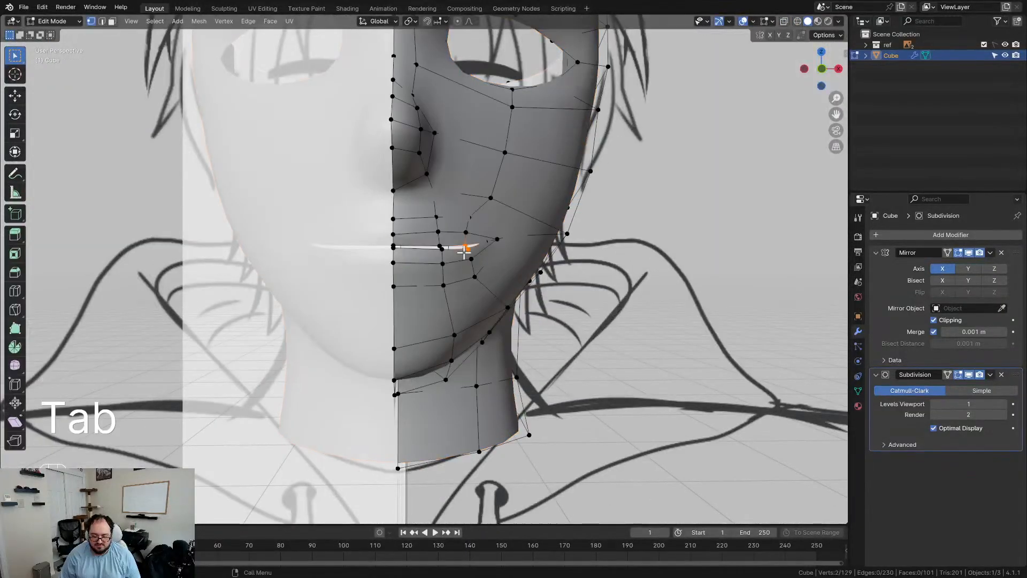
scroll(433, 255, up, 2)
key(z)
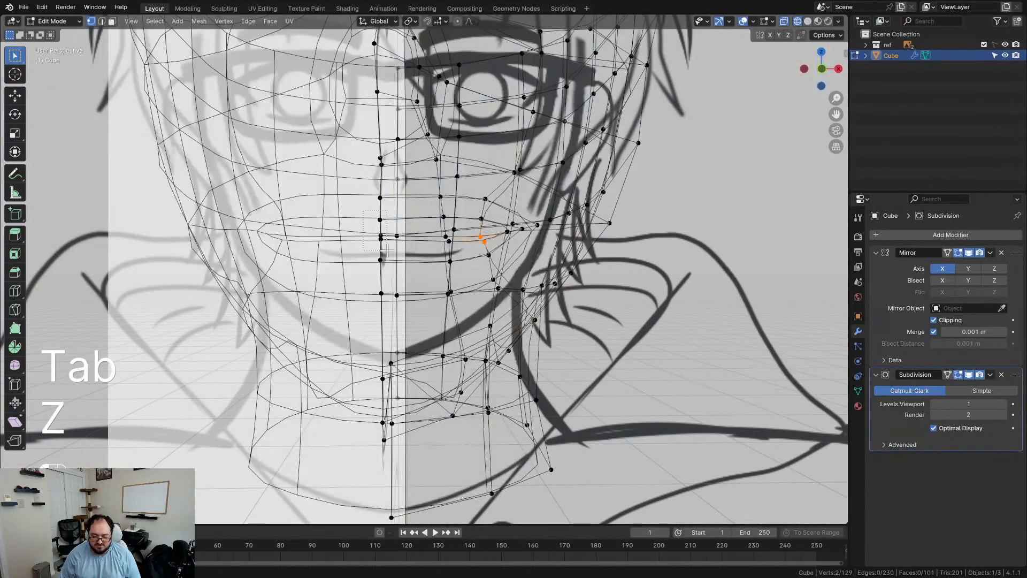
mouse_move(389, 272)
middle_down()
mouse_move(320, 270)
mouse_move(401, 273)
middle_up()
key(KP_1)
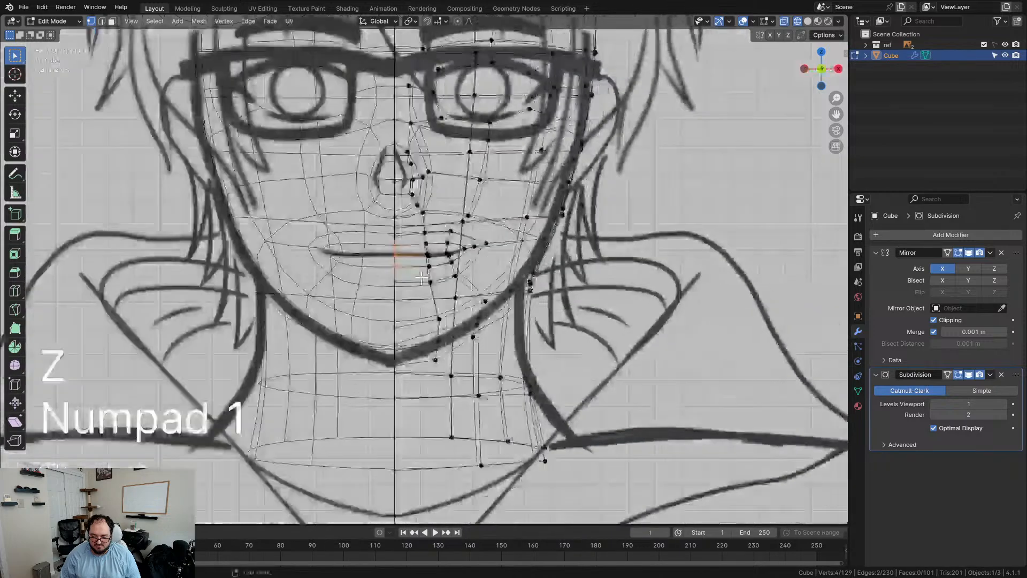
scroll(410, 274, up, 4)
key(g)
key(z)
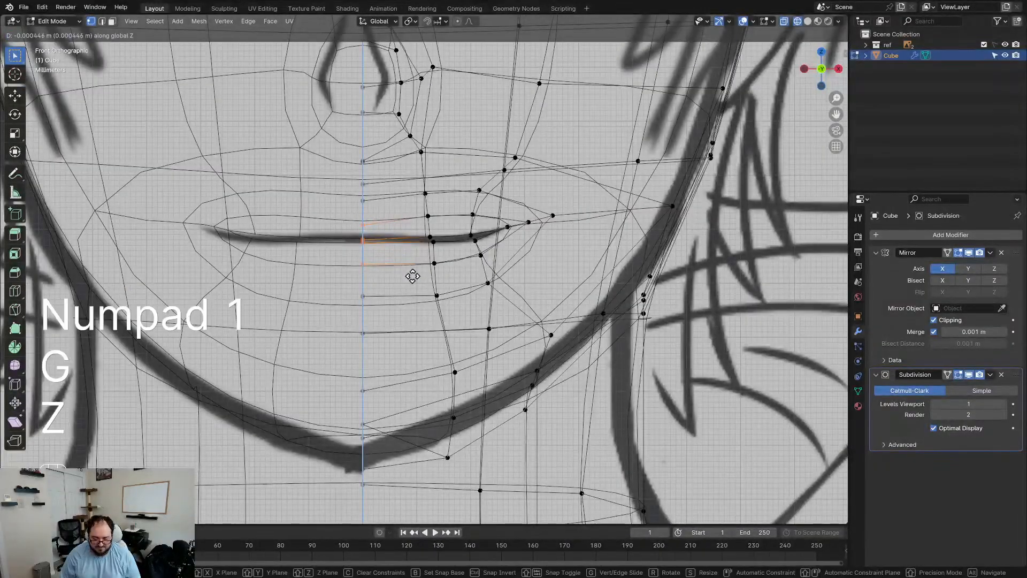
click(412, 276)
scroll(431, 268, down, 3)
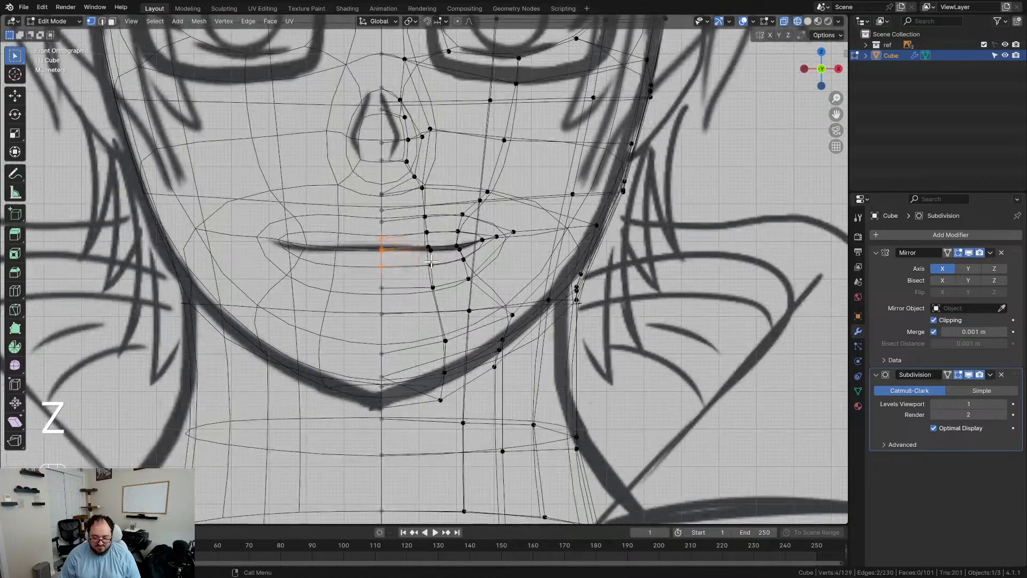
key(Tab)
key(z)
scroll(471, 275, down, 4)
scroll(474, 274, up, 4)
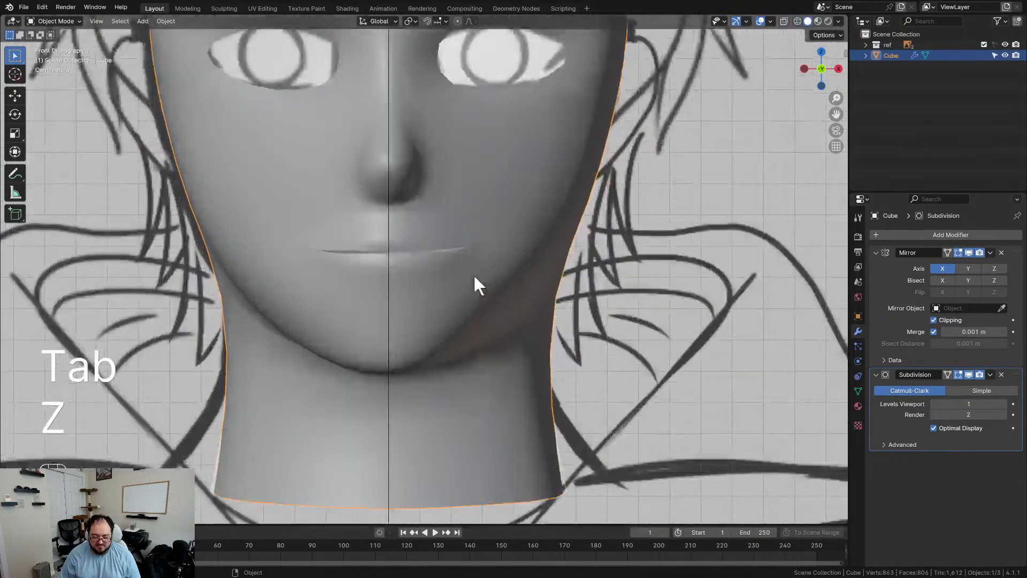
scroll(402, 273, down, 3)
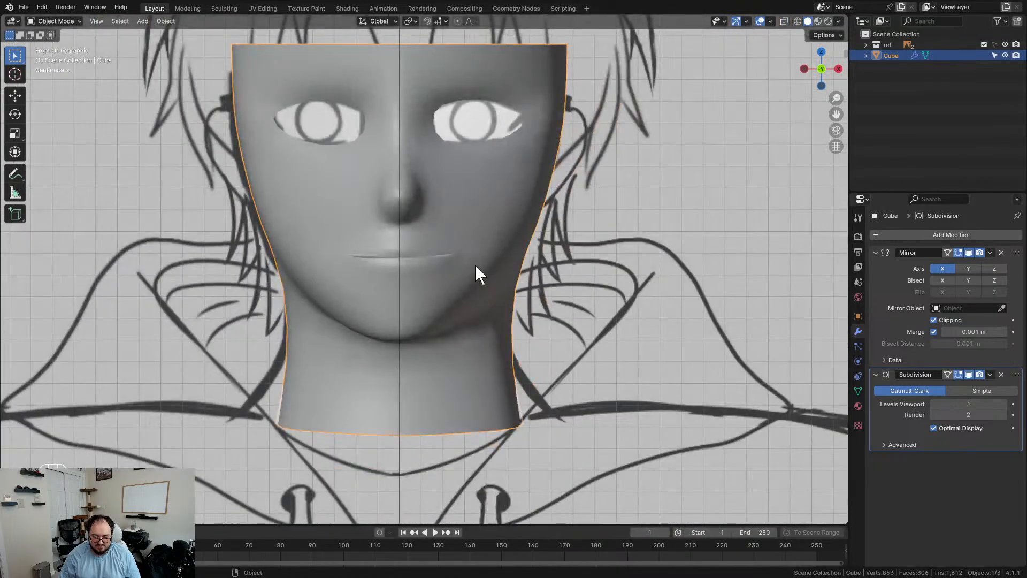
Step: Move the lower-cheek vertex and the neighbouring chin vertex slightly down in front view to reshape the jaw
key(Tab)
scroll(503, 295, up, 4)
click(522, 318)
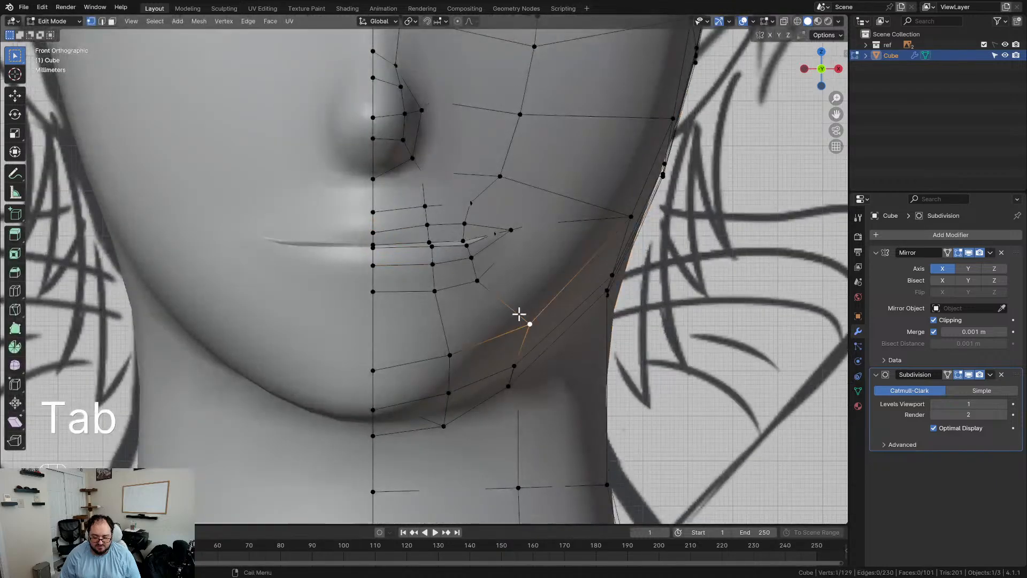
key(g)
click(523, 324)
key(g)
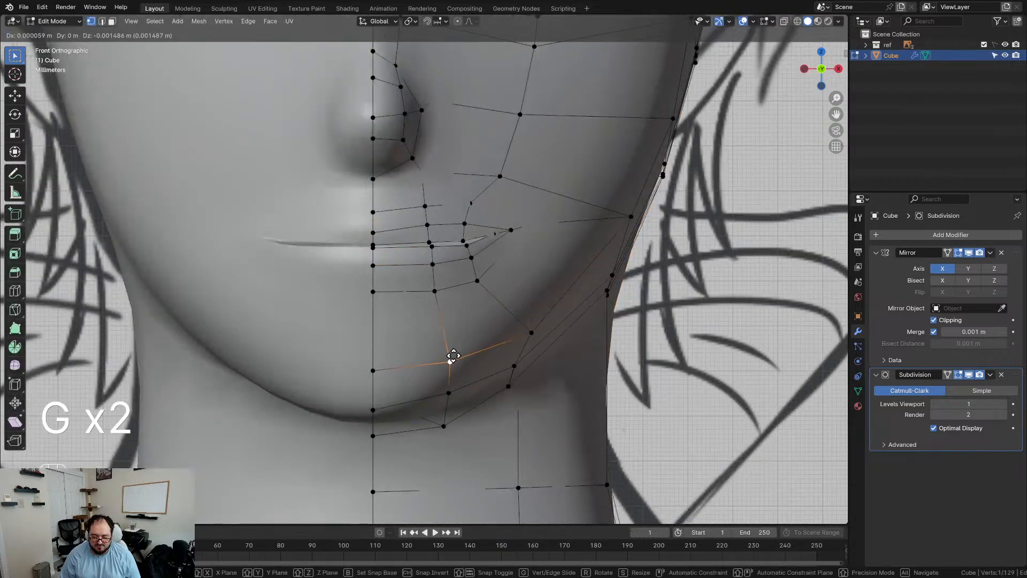
click(451, 355)
click(373, 364)
Step: Reposition individual jaw and cheek vertices from an angled view to even out the side of the face
middle_drag(509, 365, 402, 364)
shift+middle_drag(302, 363, 404, 360)
click(284, 336)
key(g)
click(293, 336)
key(g)
click(367, 249)
scroll(367, 249, down, 4)
key(g)
click(423, 185)
Step: Move the vertices below the lower lip slightly back in side view, including the one below the mouth corner
key(KP_3)
scroll(306, 220, up, 3)
shift+middle_drag(306, 220, 468, 238)
shift+middle_drag(298, 362, 349, 303)
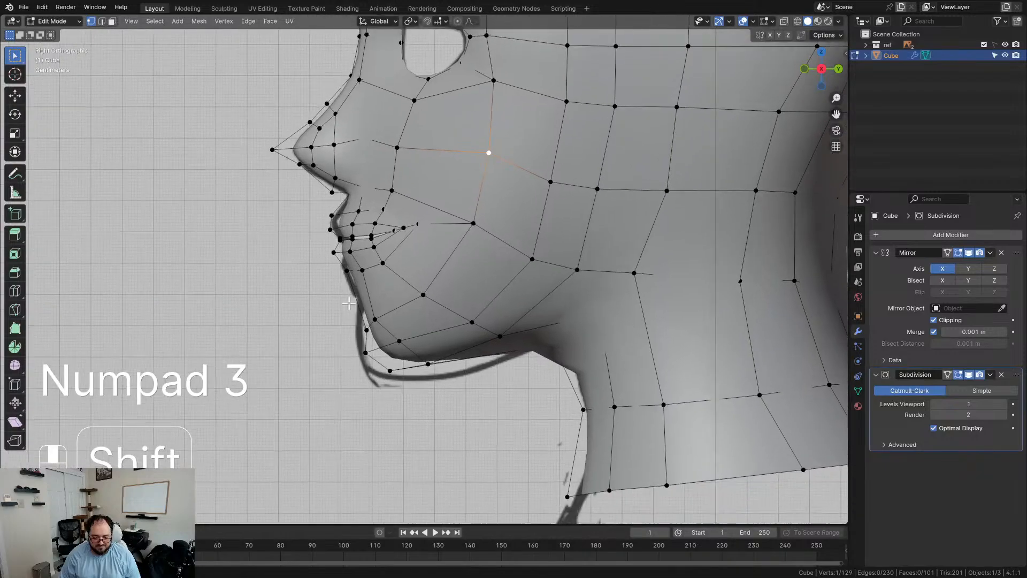
scroll(348, 303, up, 3)
drag(376, 256, 377, 255)
key(g)
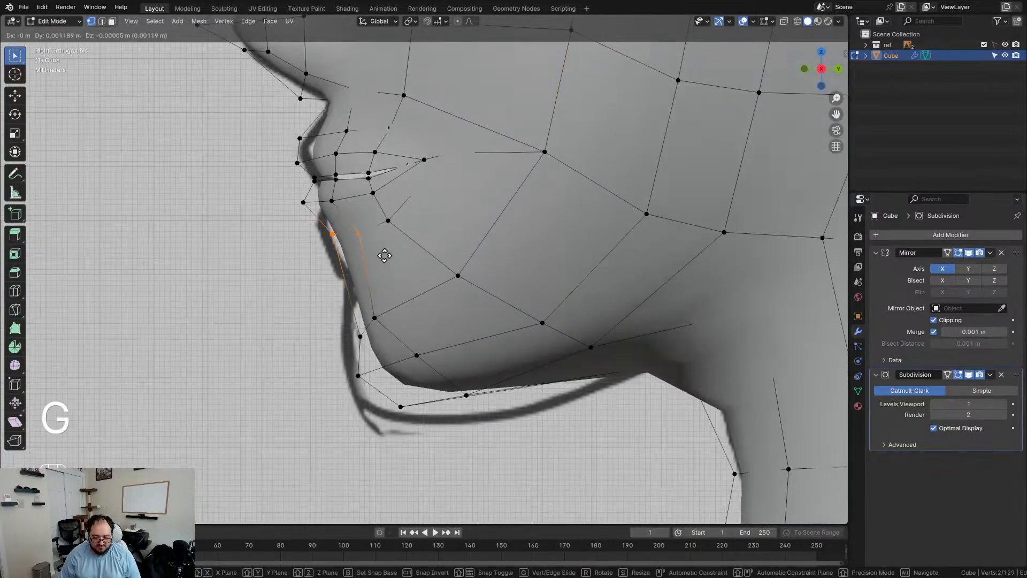
key(g)
click(398, 224)
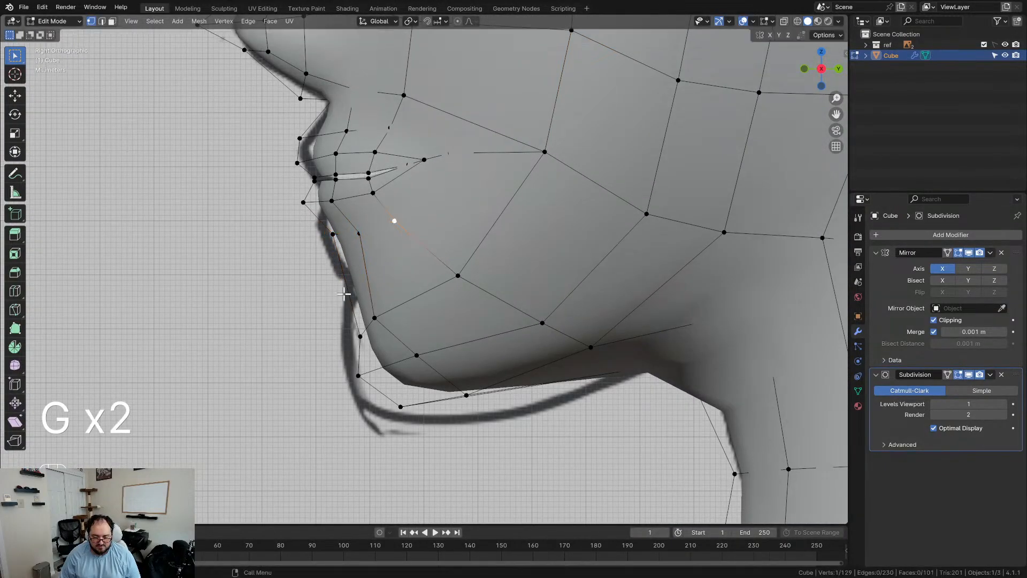
Step: Move the front chin vertices forward to the profile sketch and pull the outer one slightly back and down
drag(386, 345, 385, 345)
key(g)
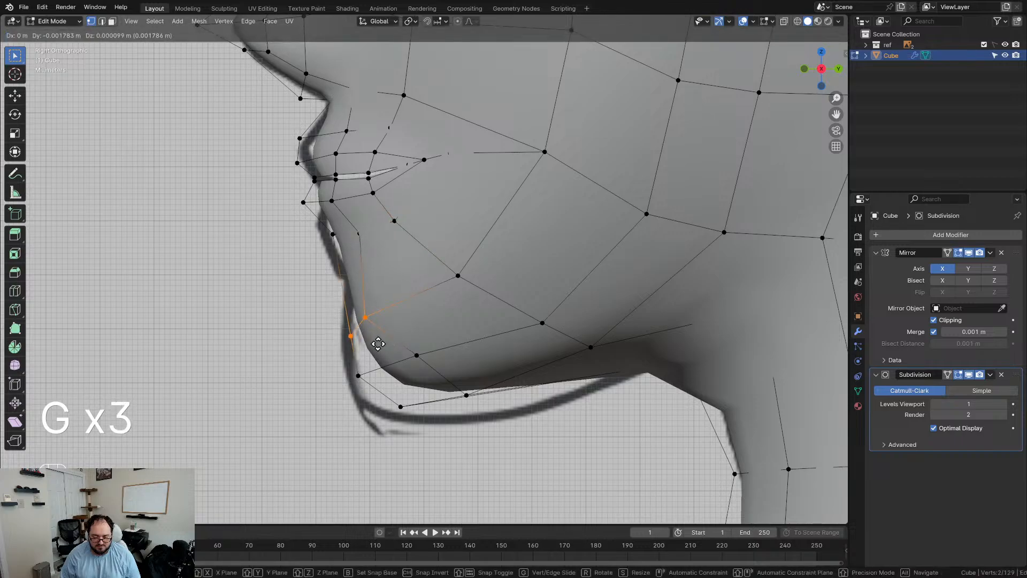
key(g)
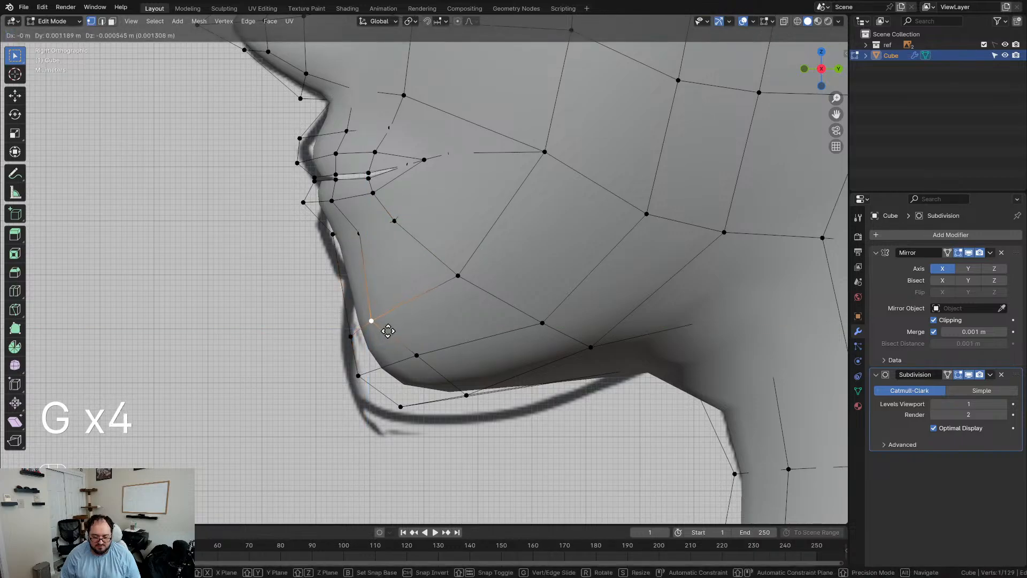
click(391, 331)
Step: Reposition the vertex beside the chin in front view to smooth the lower jaw curve
scroll(394, 349, down, 4)
mouse_move(394, 349)
middle_down()
mouse_move(513, 353)
mouse_move(537, 342)
mouse_move(518, 339)
middle_up()
scroll(536, 342, down, 2)
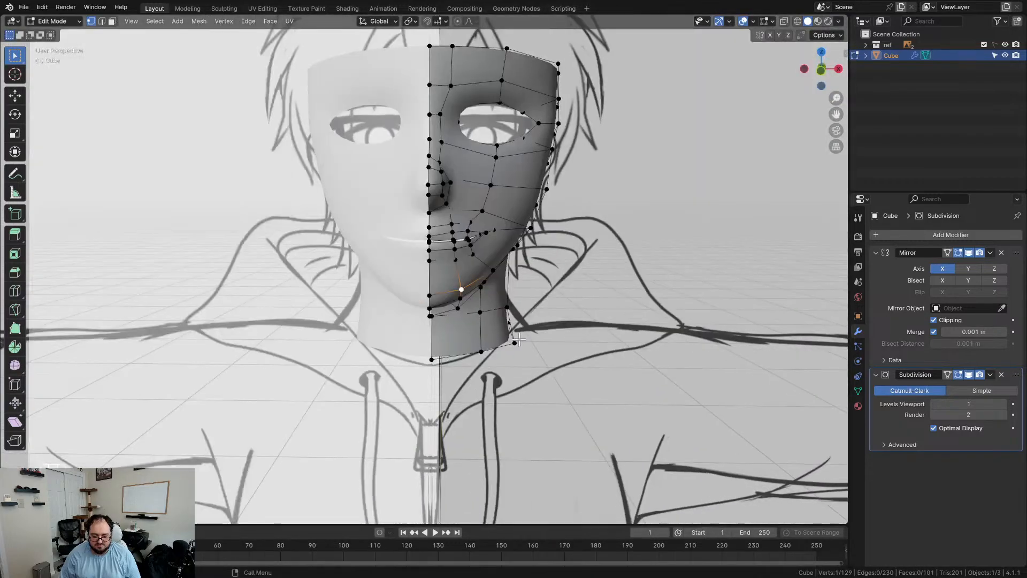
key(KP_1)
scroll(518, 339, up, 3)
key(g)
click(512, 324)
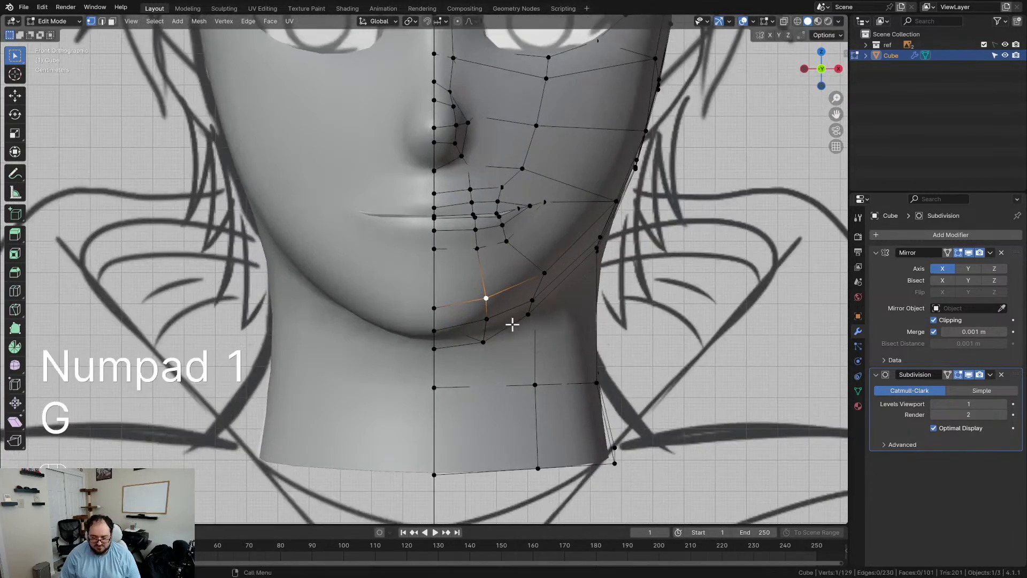
Step: Hide the ref collection in Object Mode and inspect the face from several angles
scroll(512, 325, down, 4)
key(Tab)
scroll(528, 338, down, 2)
scroll(546, 300, up, 4)
middle_drag(546, 300, 547, 326)
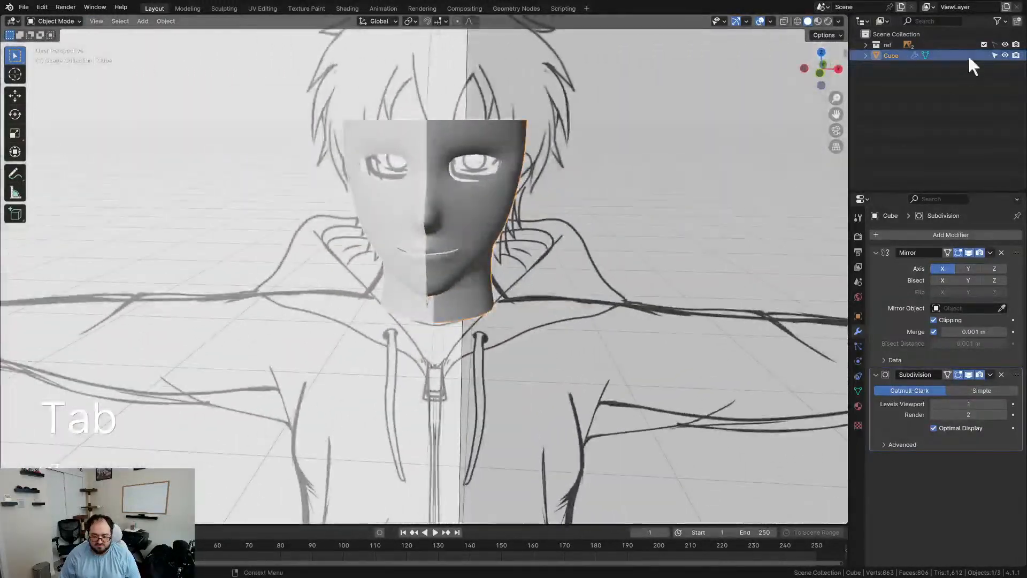
click(1005, 45)
middle_drag(502, 244, 619, 239)
middle_drag(596, 229, 538, 282)
scroll(538, 283, up, 1)
scroll(538, 284, up, 2)
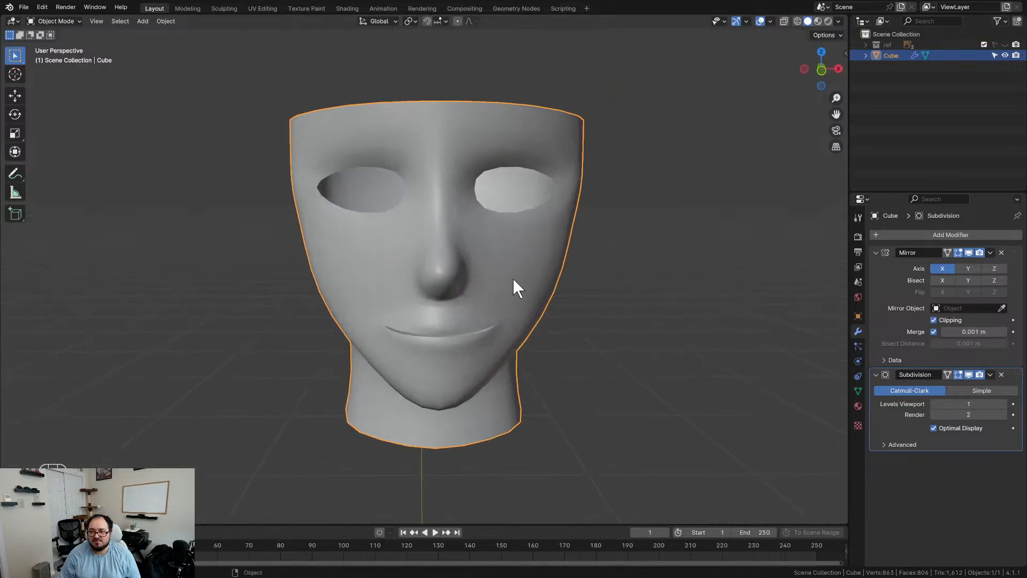
Step: Move the three jaw vertices beside the chin outward along X in front view to widen the jaw
key(KP_1)
key(Tab)
shift+middle_drag(551, 325, 530, 268)
scroll(521, 261, up, 2)
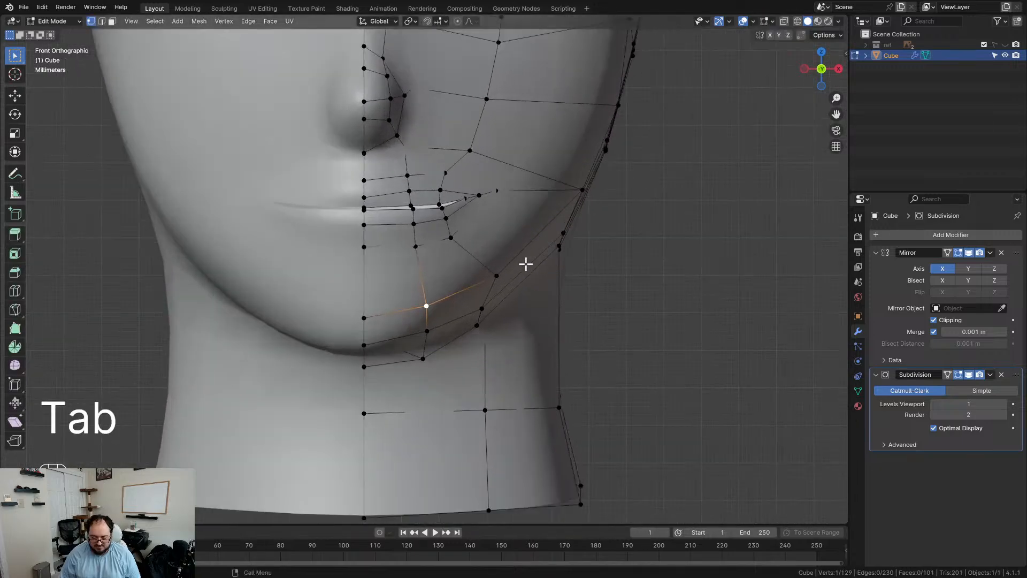
shift+click(496, 277)
key(g)
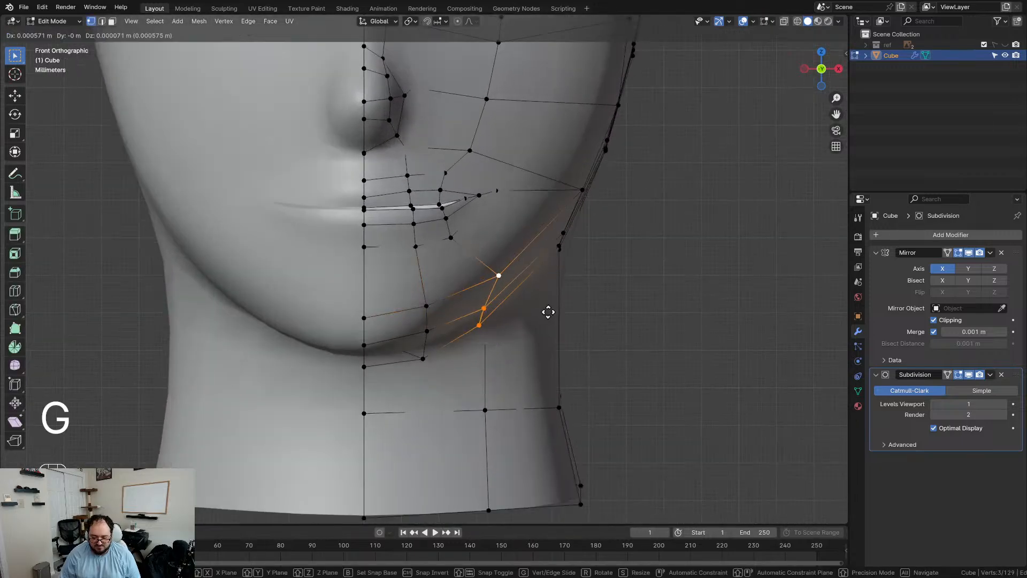
key(x)
click(567, 298)
Step: Select the vertices at the rear of the jaw, shift them along X, and check the jaw from the side
middle_drag(567, 298, 522, 200)
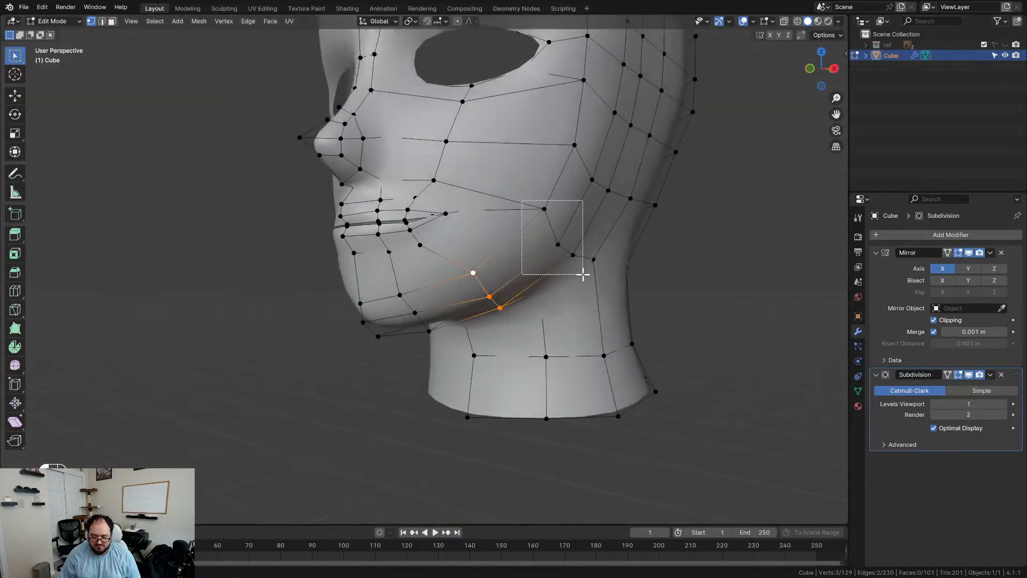
middle_drag(584, 275, 421, 275)
key(g)
key(x)
click(559, 277)
scroll(593, 293, down, 3)
click(556, 276)
scroll(555, 275, up, 2)
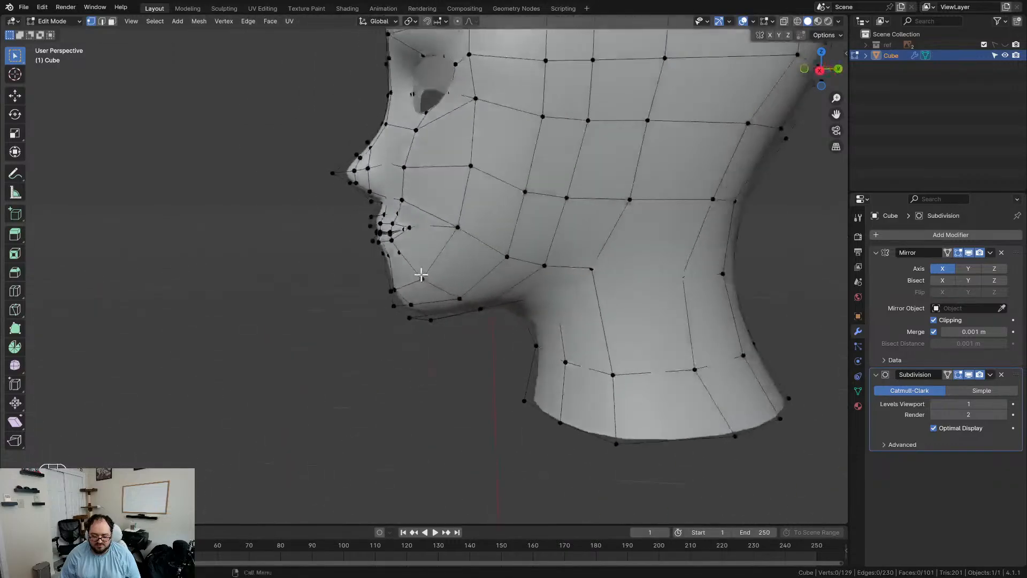
Step: Move the six chin vertices back along Y in side view to reduce the chin's protrusion
key(KP_3)
drag(329, 281, 445, 396)
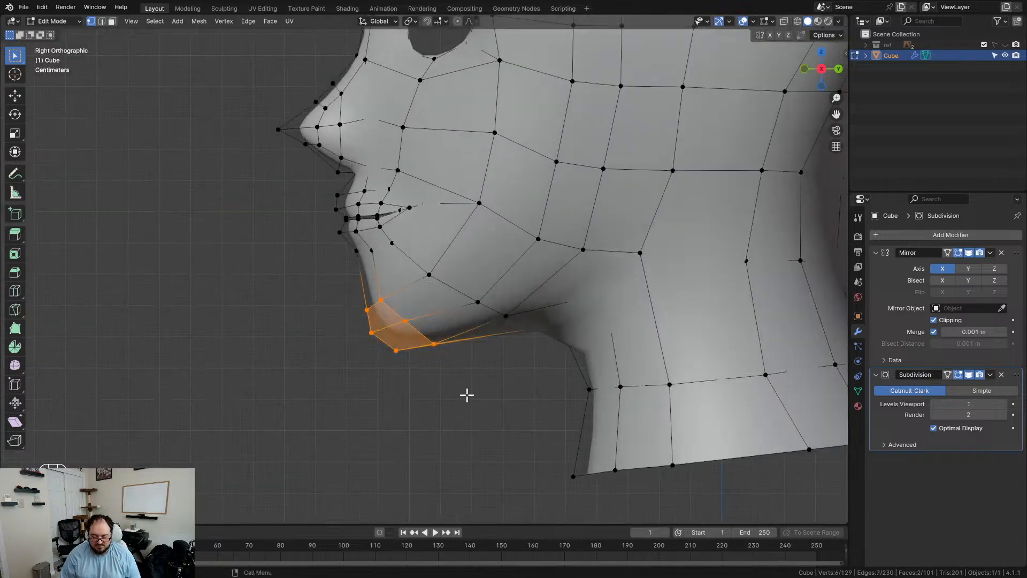
key(g)
middle_click(479, 391)
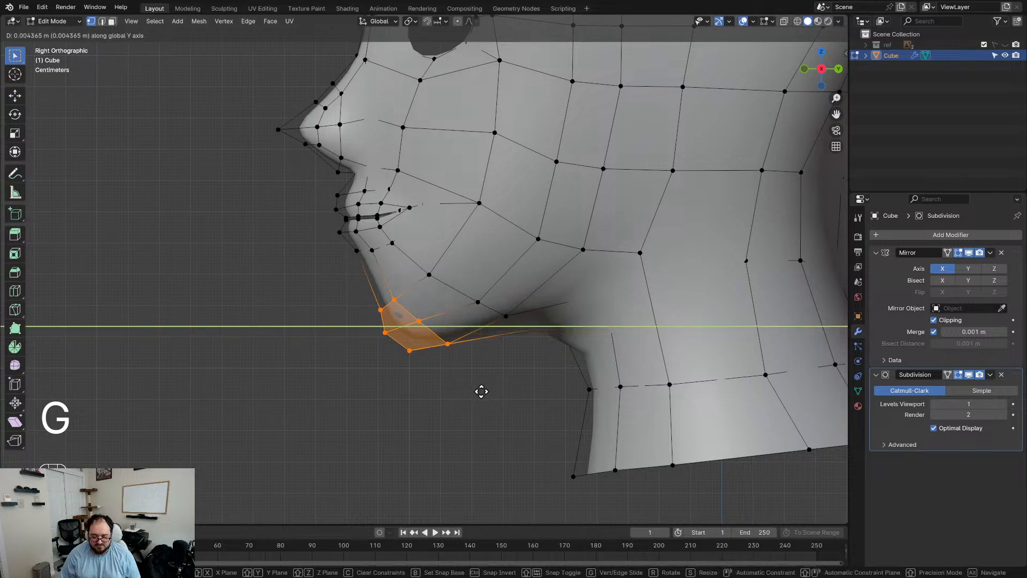
click(479, 391)
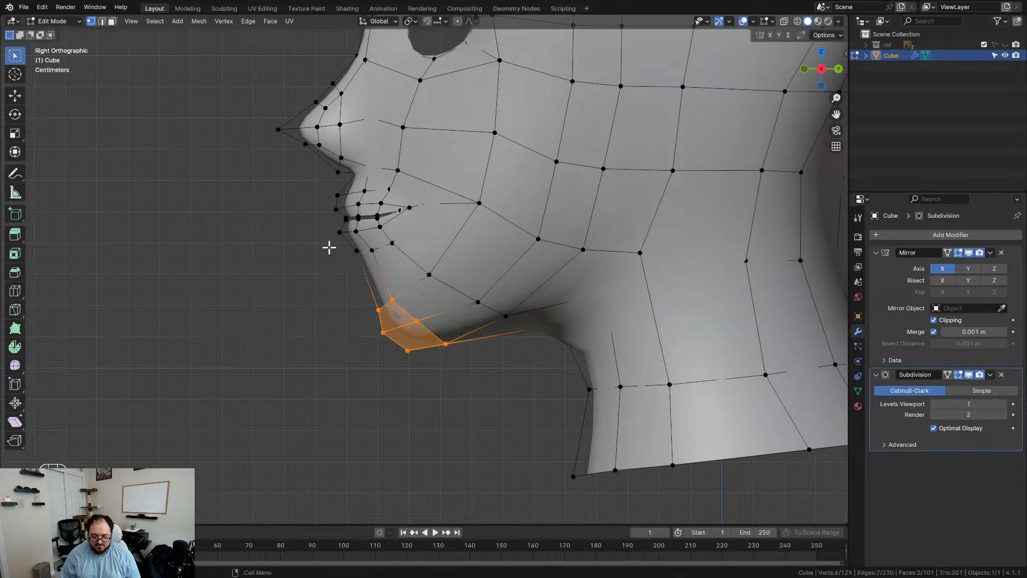
Step: Move the vertices between the lower lip and chin back along Y to blend with the chin profile
drag(412, 267, 400, 264)
shift+click(393, 244)
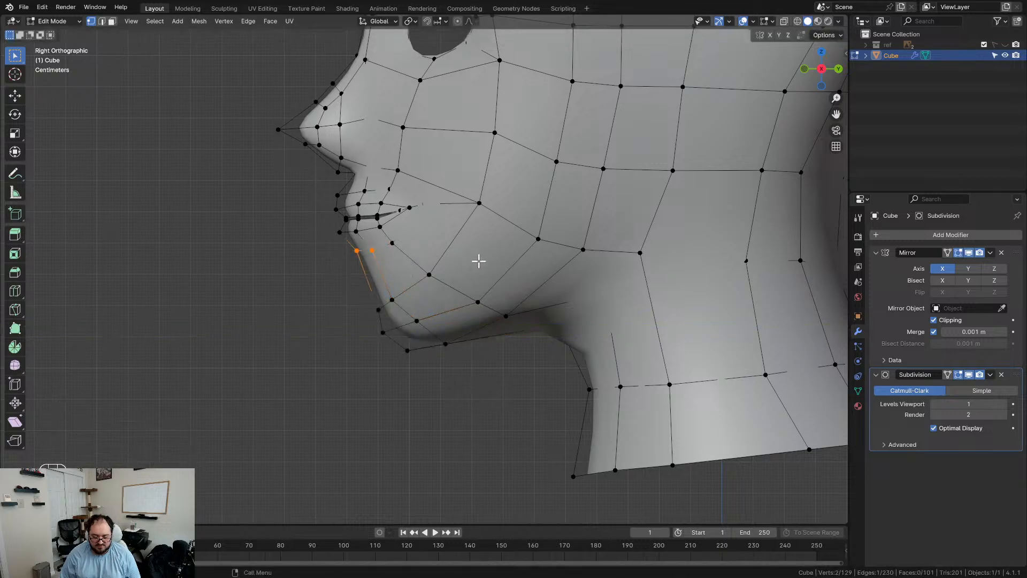
key(g)
middle_click(428, 243)
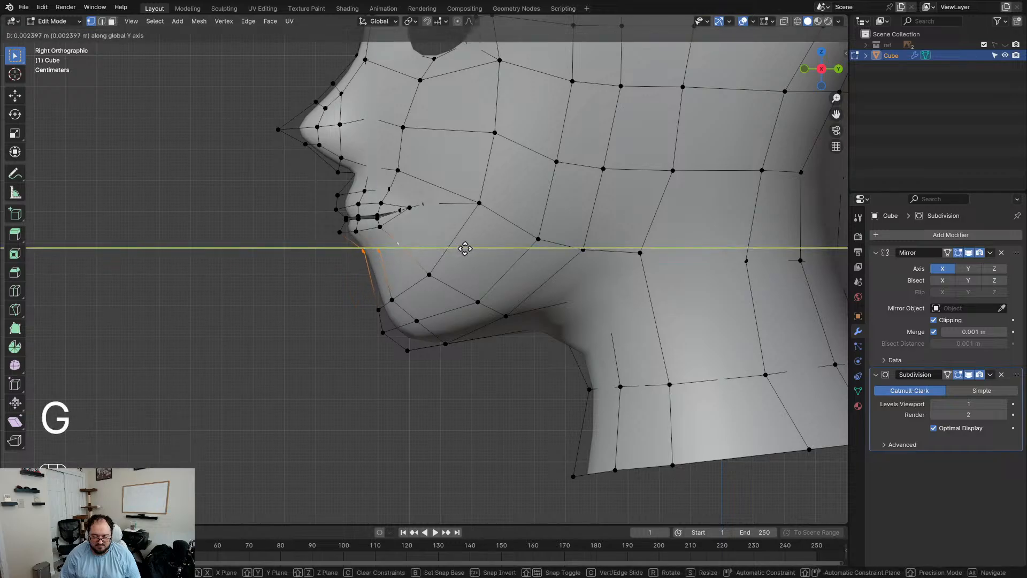
click(465, 249)
scroll(347, 227, up, 2)
shift+middle_drag(337, 223, 338, 291)
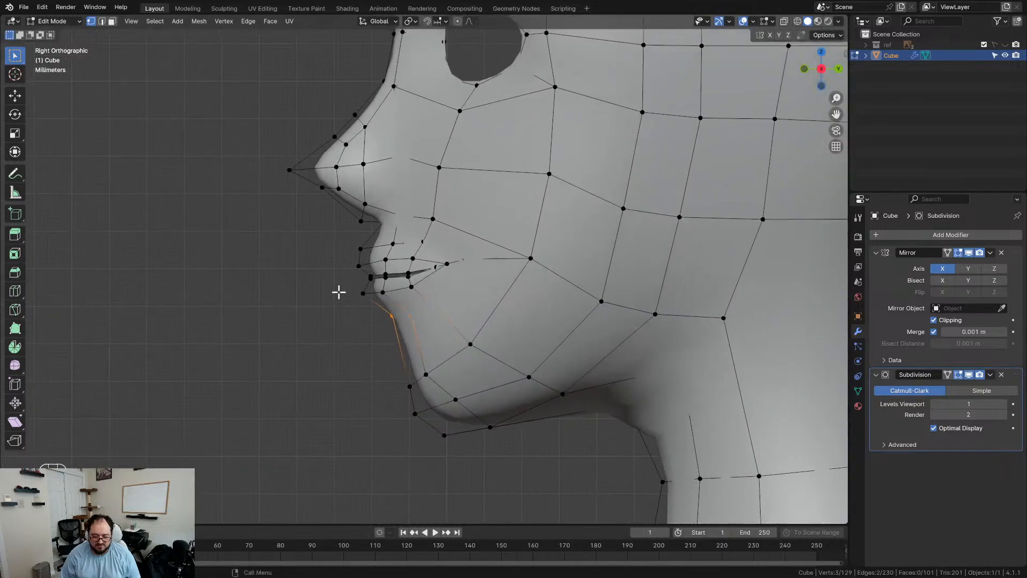
Step: Select the lower lip vertices in right side view and move them back along Y to reduce the lip's protrusion
scroll(349, 289, down, 3)
key(Tab)
scroll(350, 297, down, 2)
mouse_move(356, 313)
middle_down()
mouse_move(625, 316)
mouse_move(372, 321)
middle_up()
key(Tab)
scroll(420, 310, up, 4)
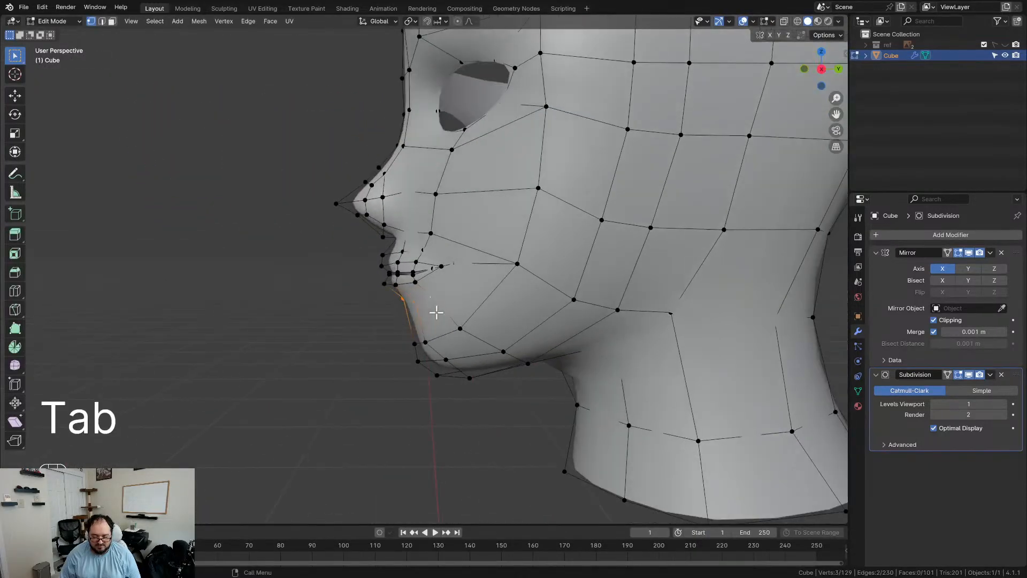
key(KP_3)
scroll(431, 311, up, 4)
shift+middle_drag(387, 315, 399, 210)
scroll(391, 216, up, 3)
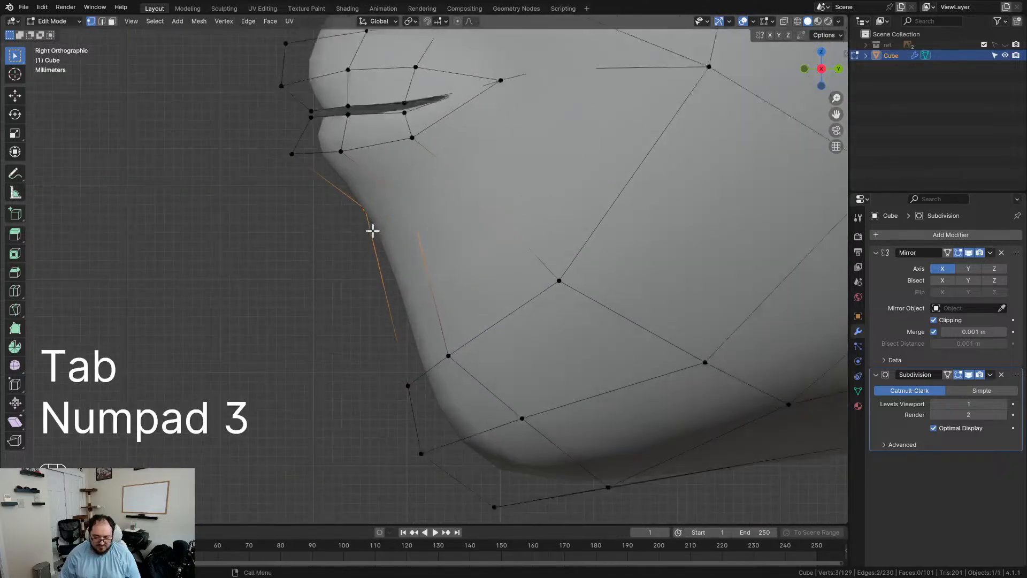
drag(360, 151, 428, 214)
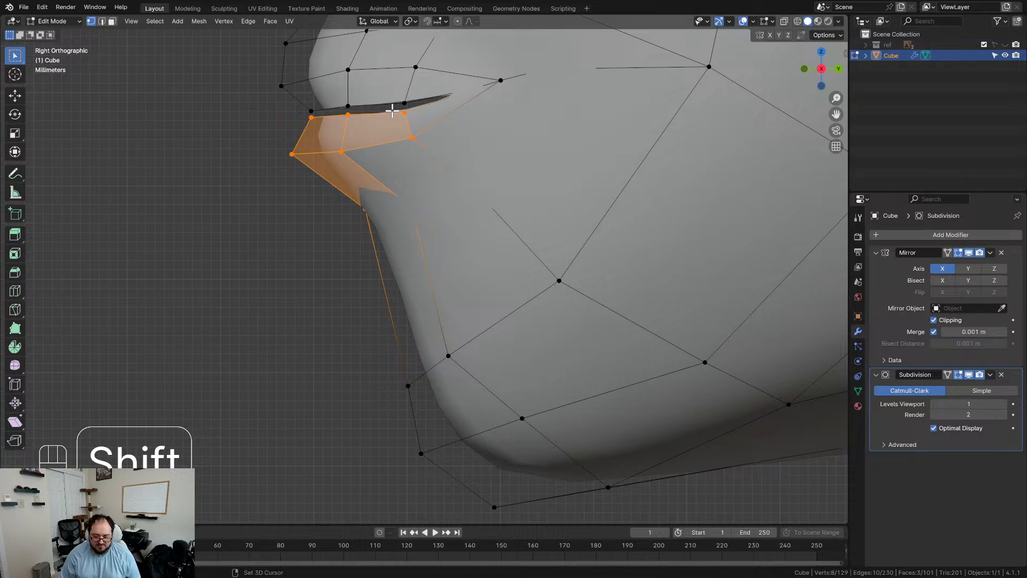
key(g)
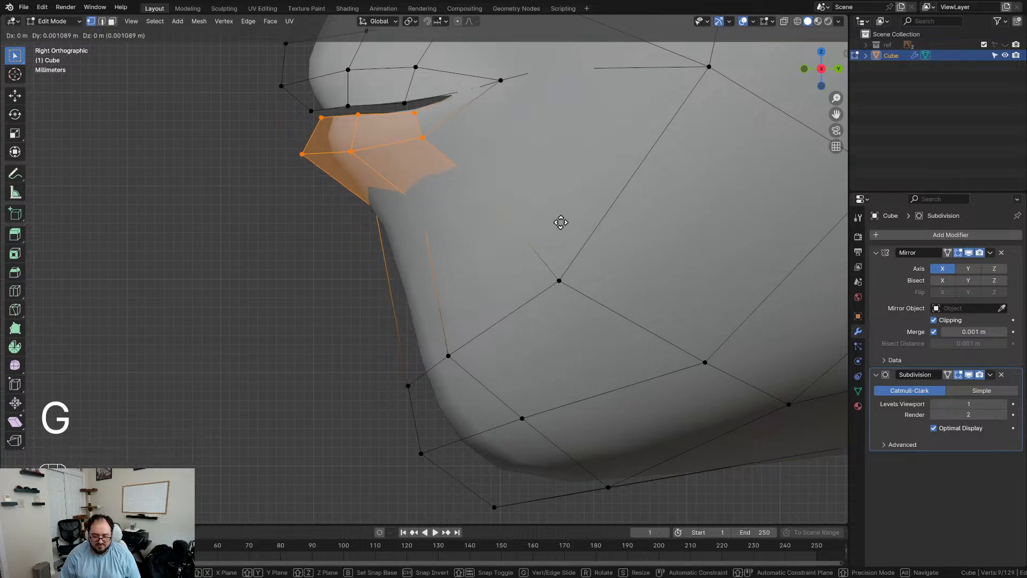
key(y)
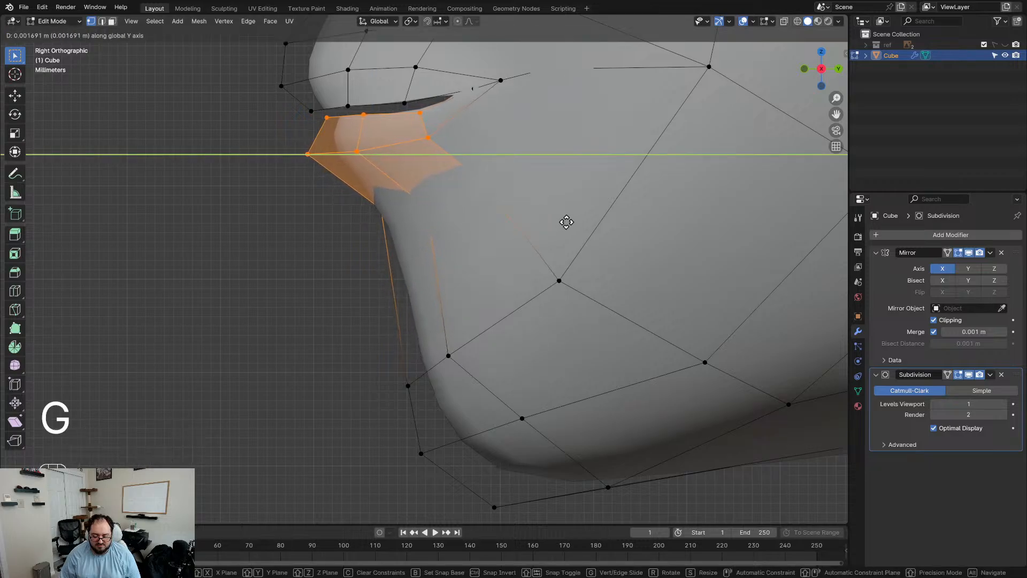
click(569, 222)
scroll(496, 250, down, 4)
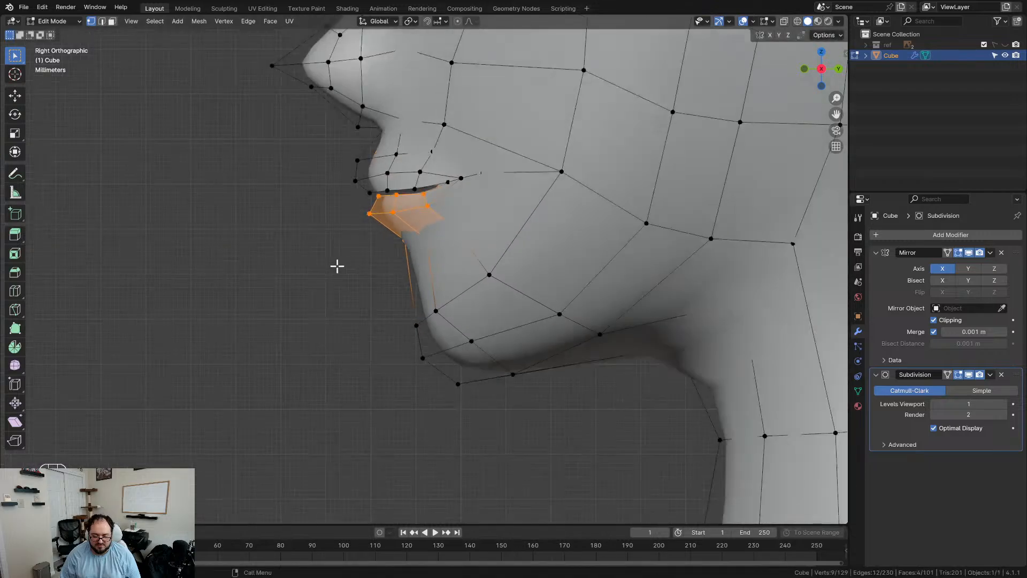
Step: Examine the smoothed nose, lip and chin profile in Object Mode and inspect the edge loop around the mouth
key(Tab)
scroll(332, 273, down, 5)
click(373, 310)
mouse_move(372, 310)
middle_down()
mouse_move(624, 325)
mouse_move(379, 326)
middle_up()
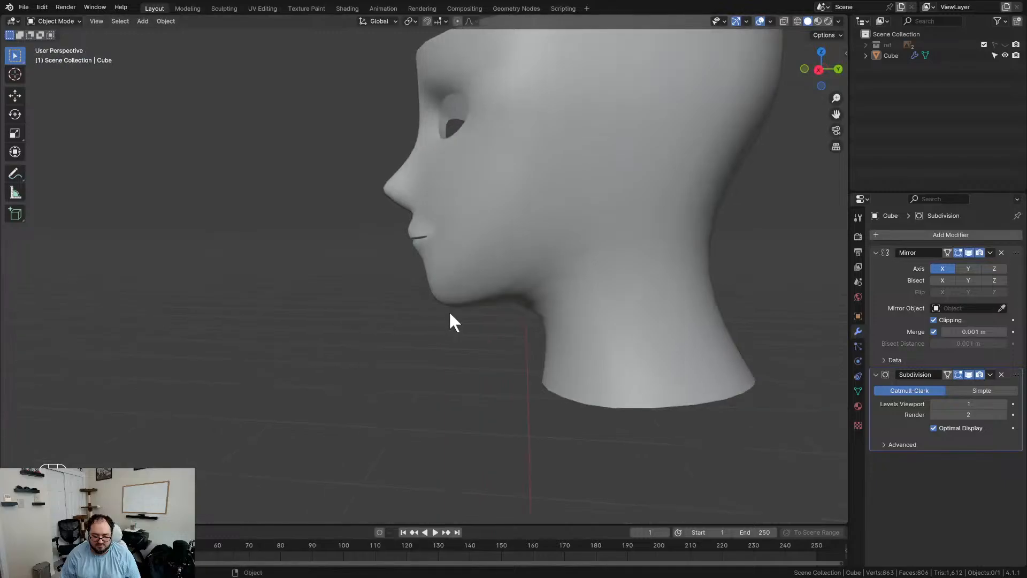
scroll(409, 275, up, 3)
key(Tab)
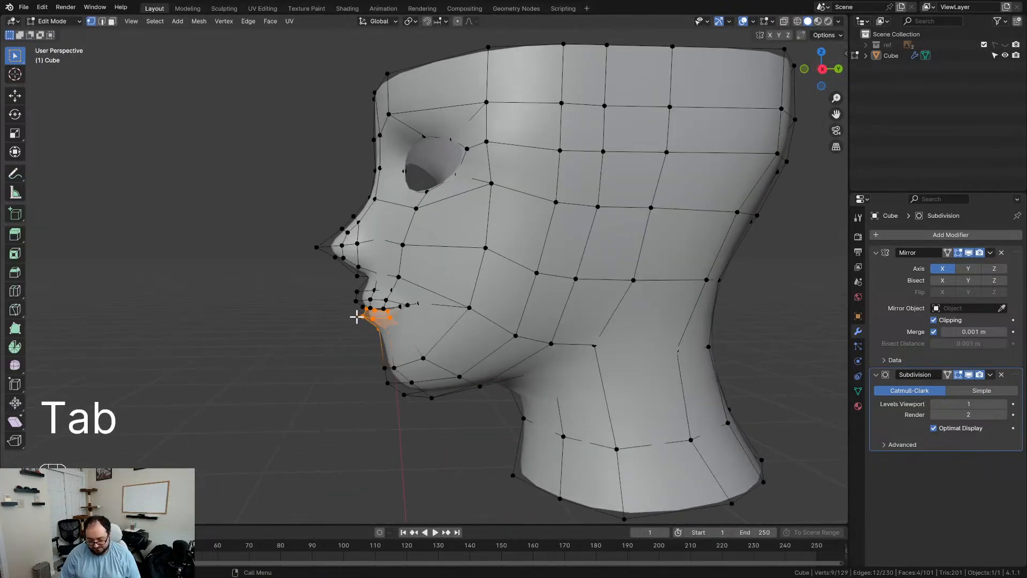
scroll(353, 313, up, 5)
alt+click(350, 303)
key(d)
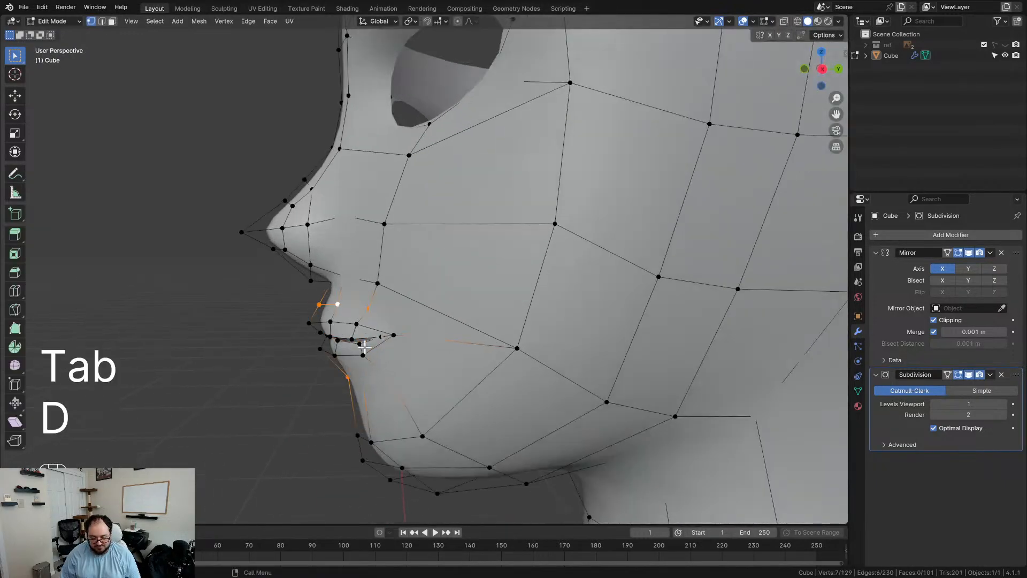
middle_drag(401, 377, 427, 239)
key(Tab)
scroll(440, 364, down, 5)
scroll(423, 375, up, 5)
scroll(495, 357, down, 3)
Step: Move the three vertices between the upper lip and the nose back toward the face in right side view
key(KP_3)
scroll(376, 364, up, 4)
scroll(393, 305, up, 2)
key(Tab)
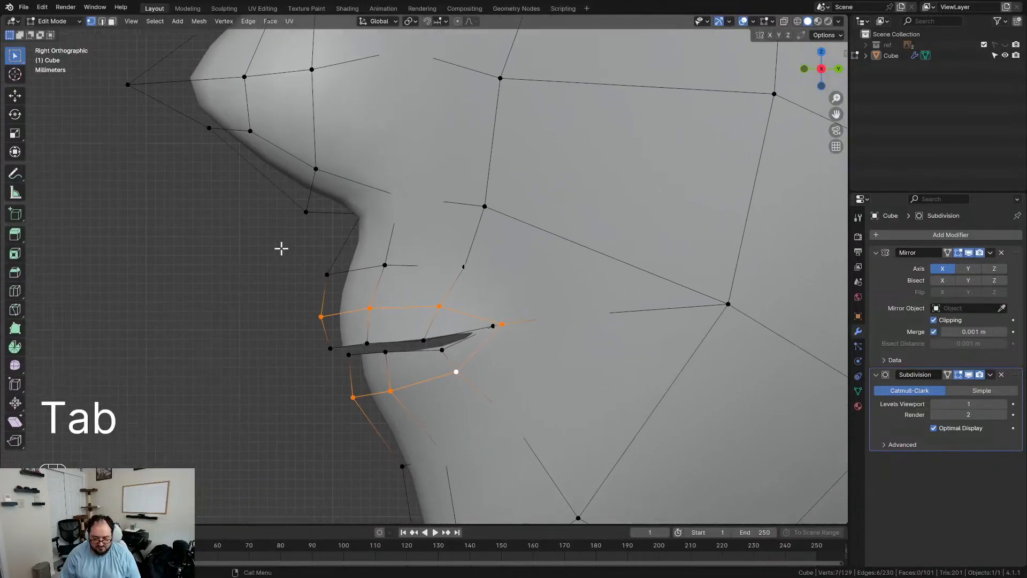
drag(474, 283, 485, 283)
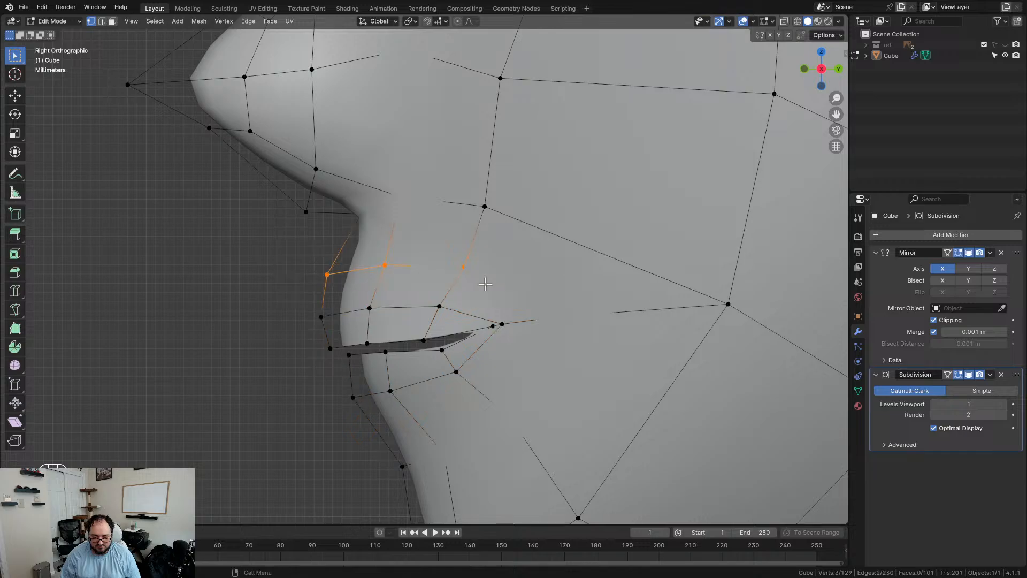
key(g)
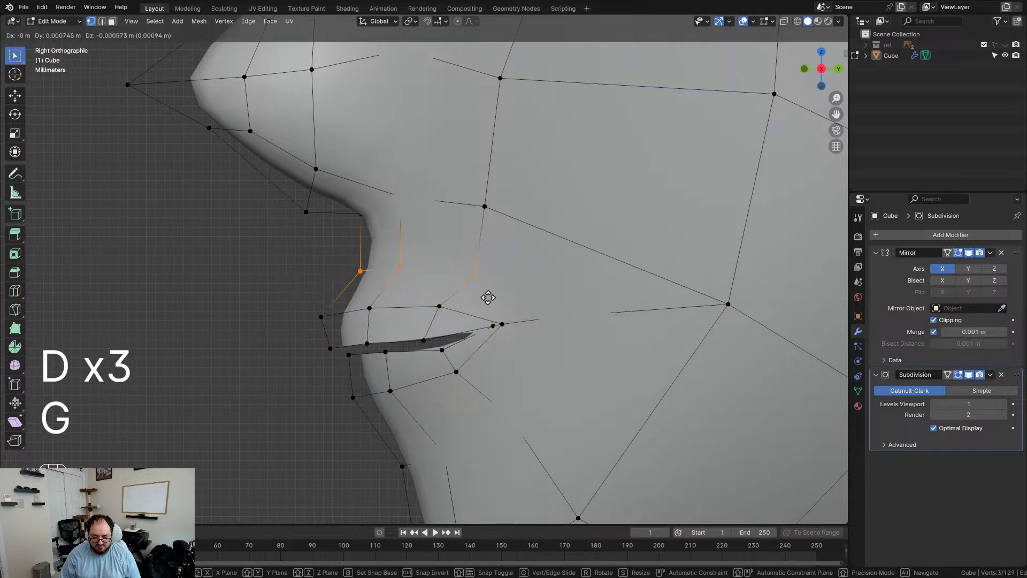
middle_click(484, 295)
click(484, 296)
scroll(482, 326, down, 5)
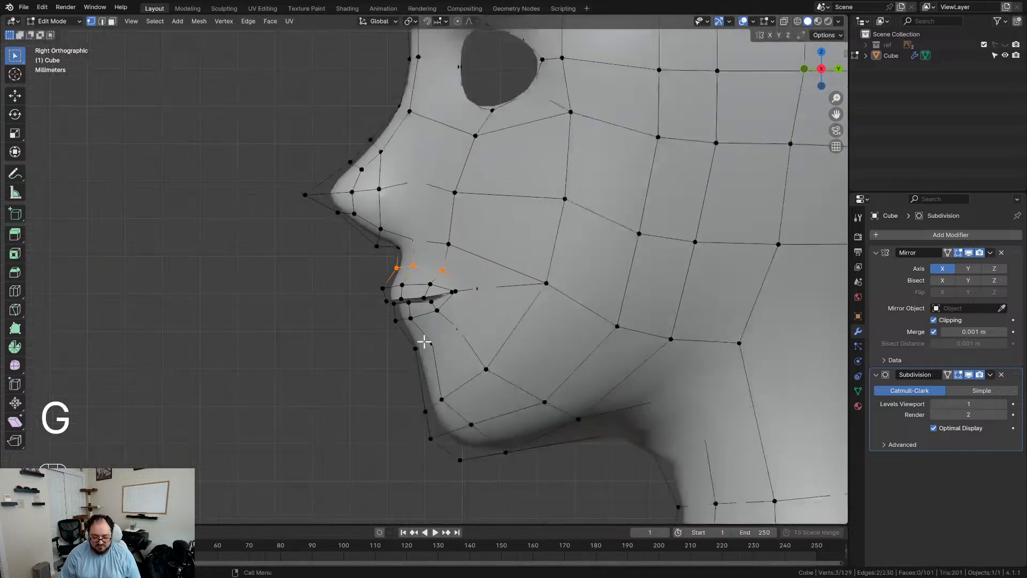
Step: In front view, move the cheek vertex below the outer eye corner slightly outward to widen the side of the face
shift+middle_drag(396, 339, 380, 301)
key(Tab)
middle_drag(449, 317, 515, 197)
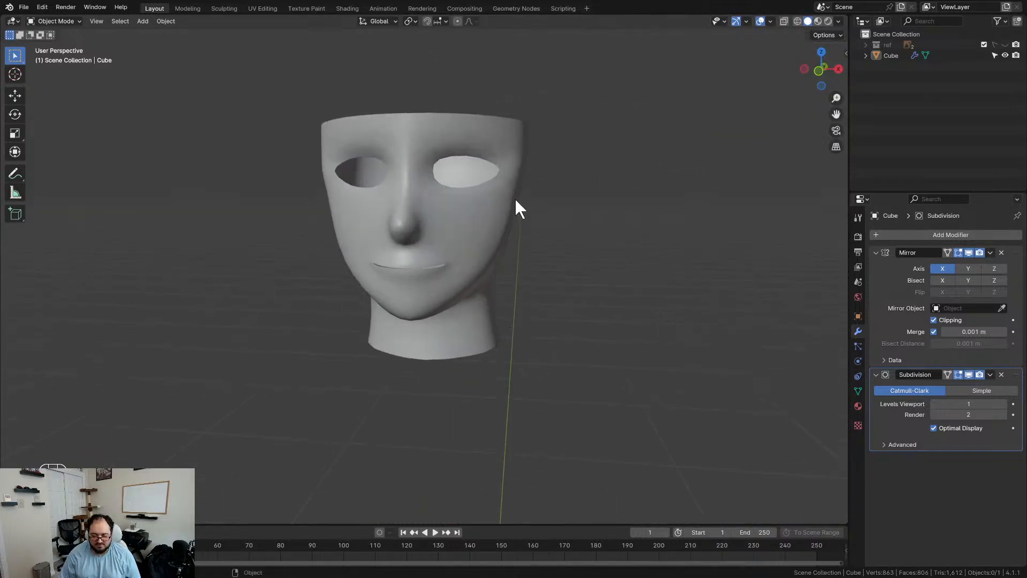
click(511, 159)
scroll(536, 198, up, 3)
key(Tab)
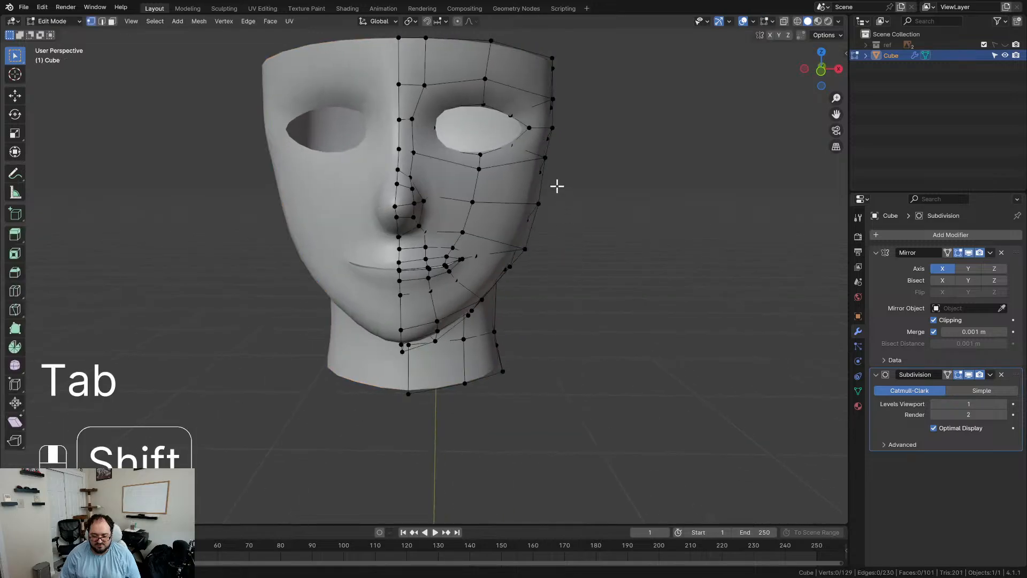
shift+middle_drag(557, 183, 541, 234)
key(KP_1)
scroll(541, 234, up, 5)
shift+middle_drag(598, 172, 471, 332)
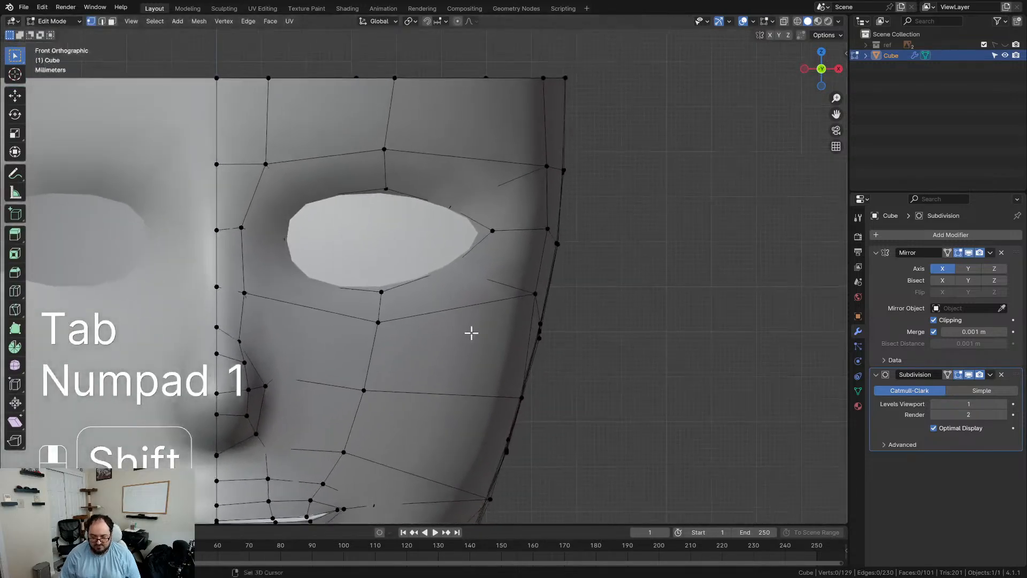
scroll(567, 235, up, 1)
key(g)
click(565, 296)
Step: Select the temple vertices beside and above the outer eye corner and move them slightly outward in front view
drag(559, 247, 562, 244)
key(g)
key(g)
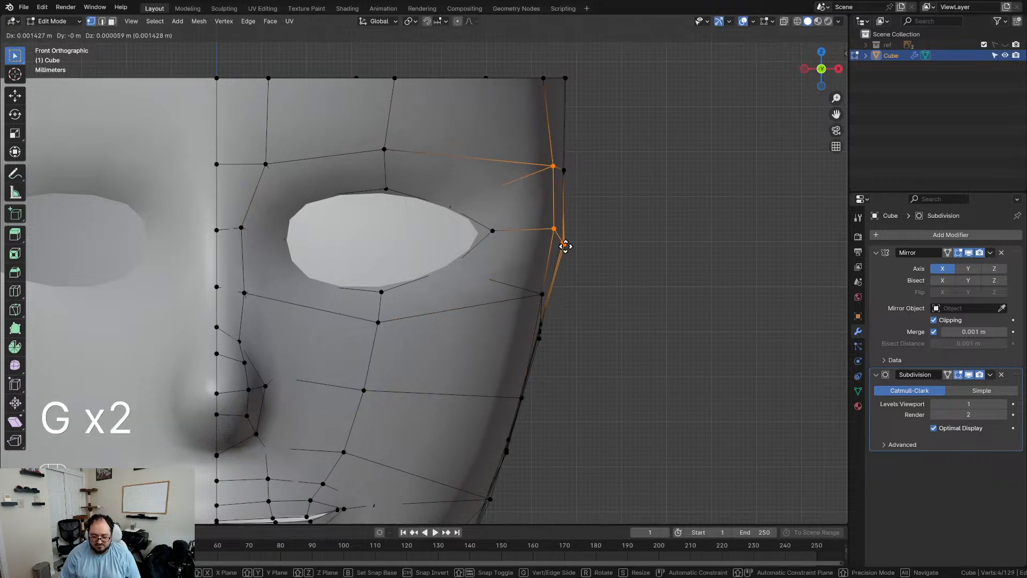
click(564, 243)
key(ctrl+x)
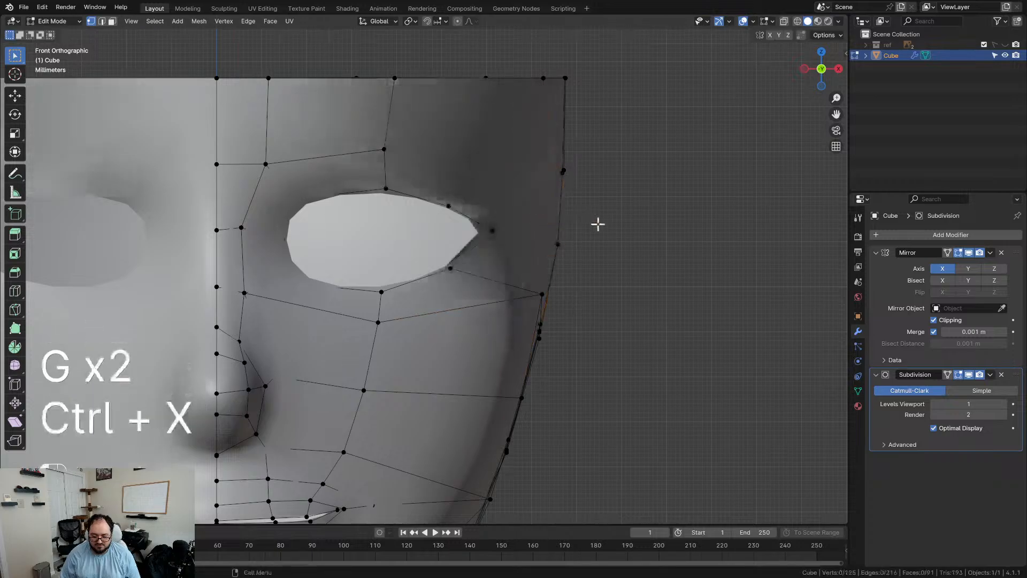
key(ctrl+z)
key(ctrl+z)
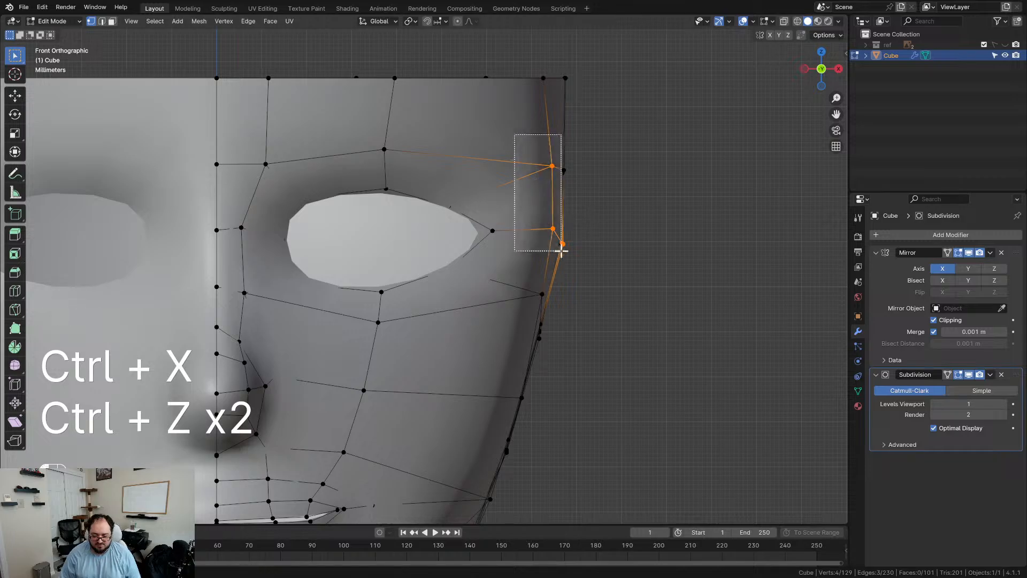
Step: Move the two front temple vertices and the vertex above them on the open top edge outward in front view
drag(562, 251, 563, 249)
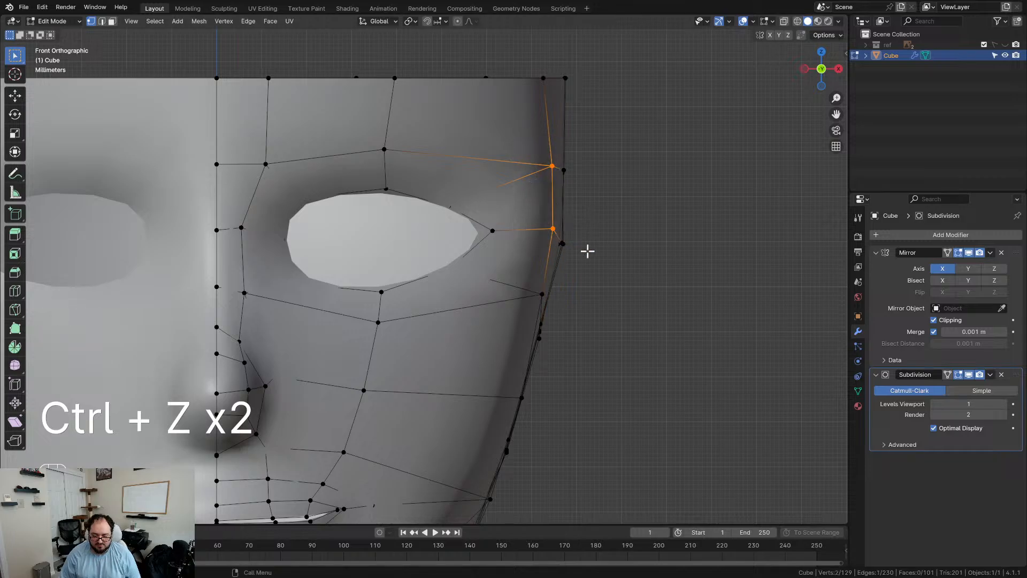
key(g)
click(596, 248)
drag(530, 69, 555, 91)
key(g)
key(g)
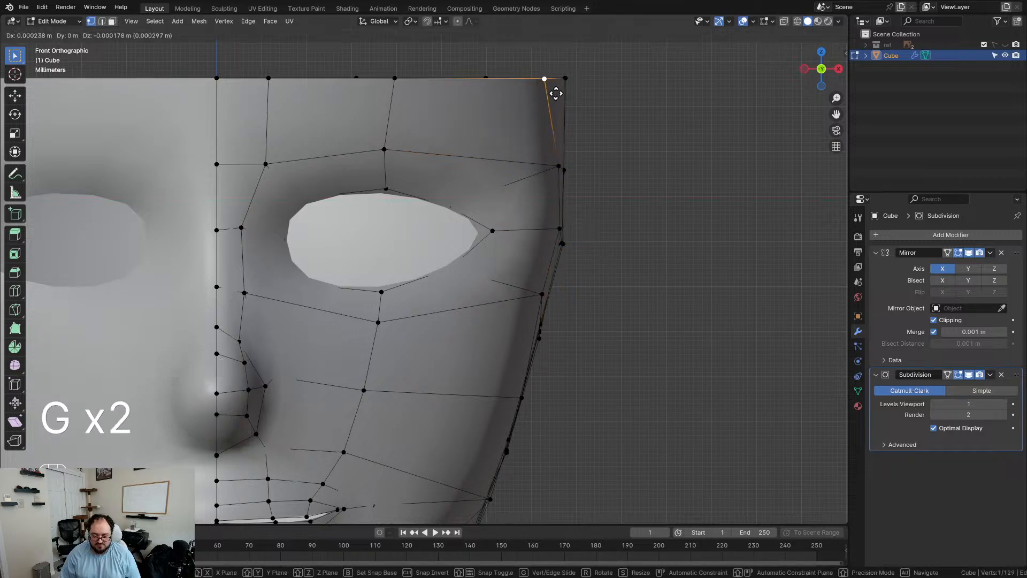
click(572, 99)
Step: Slide the top-edge vertex above the temple forward along its edge and fine-tune its position over the vertex below
middle_drag(572, 98, 393, 244)
key(g)
key(g)
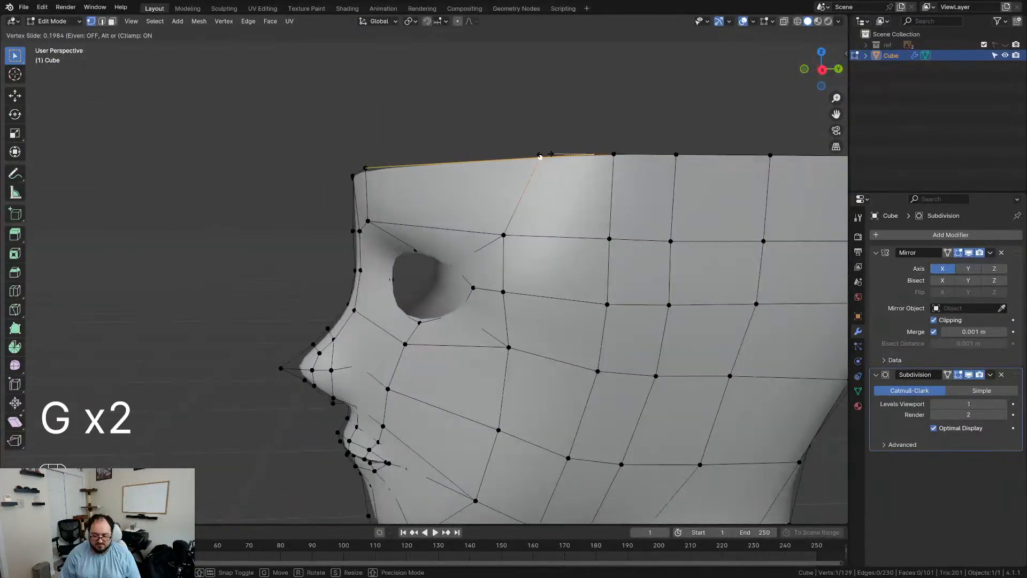
click(505, 155)
key(g)
key(g)
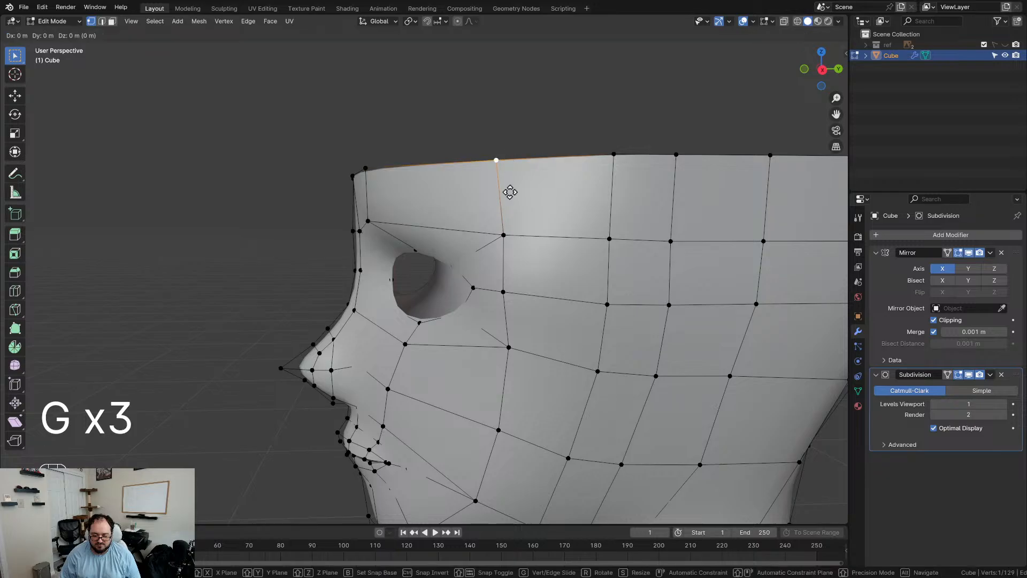
click(515, 193)
Step: In top view, move the same top-edge vertex outward and forward to round out the forehead's corner
middle_drag(516, 193, 624, 282)
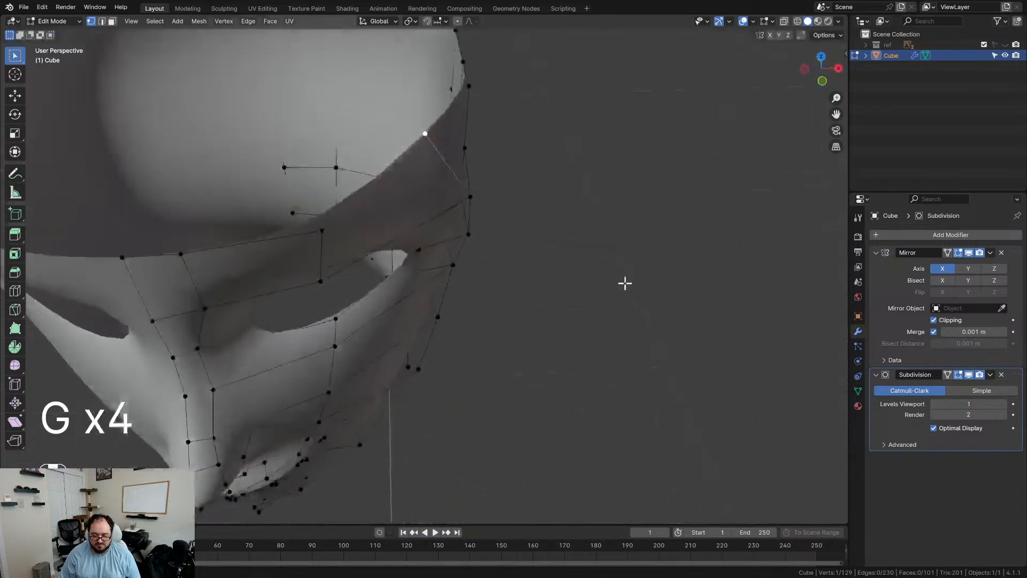
key(KP_7)
key(g)
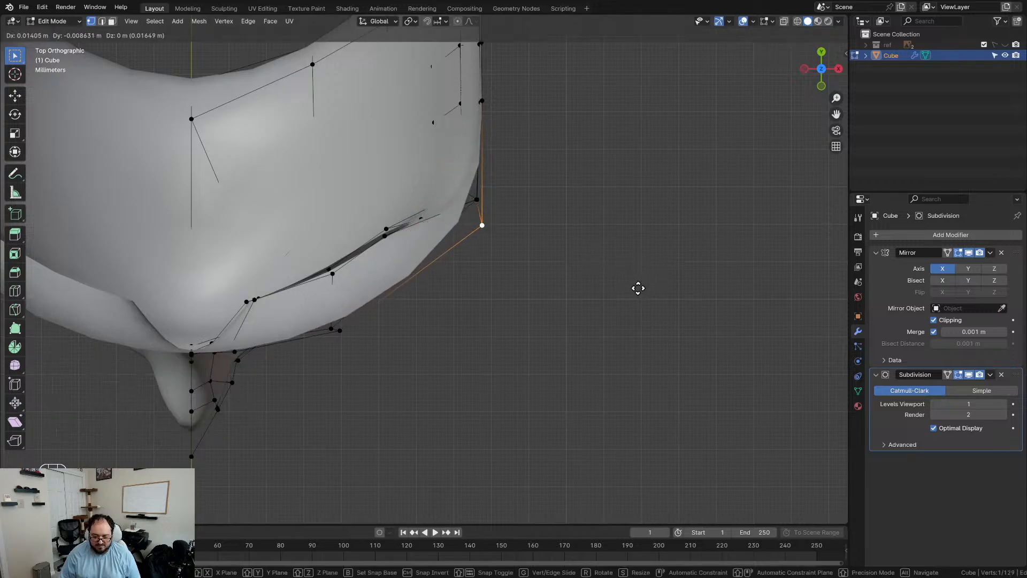
click(639, 289)
Step: In right side view, raise the top-edge vertex above the temple level with the rest of the open rim
middle_drag(619, 298, 364, 233)
middle_drag(481, 290, 457, 233)
key(KP_3)
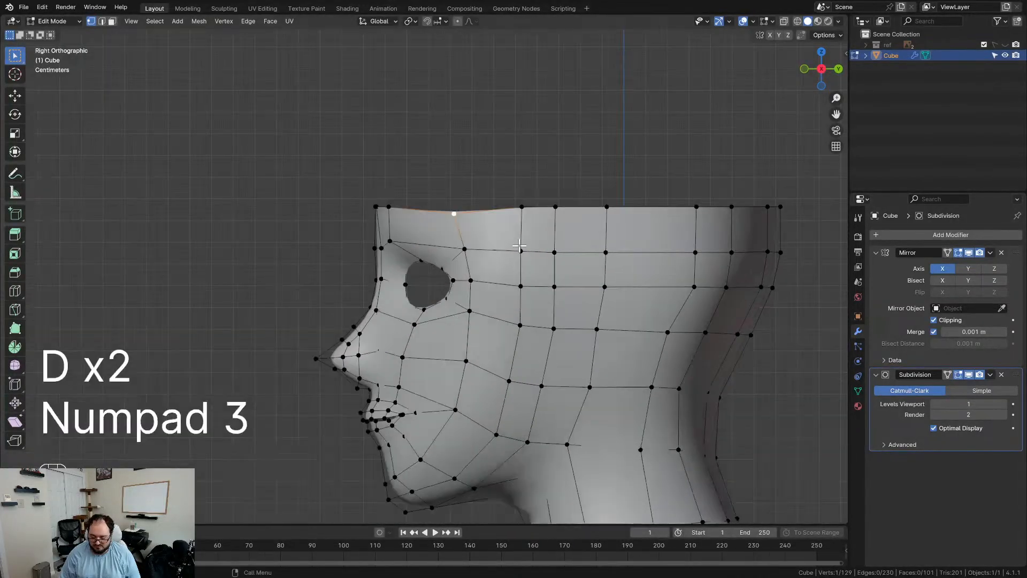
key(g)
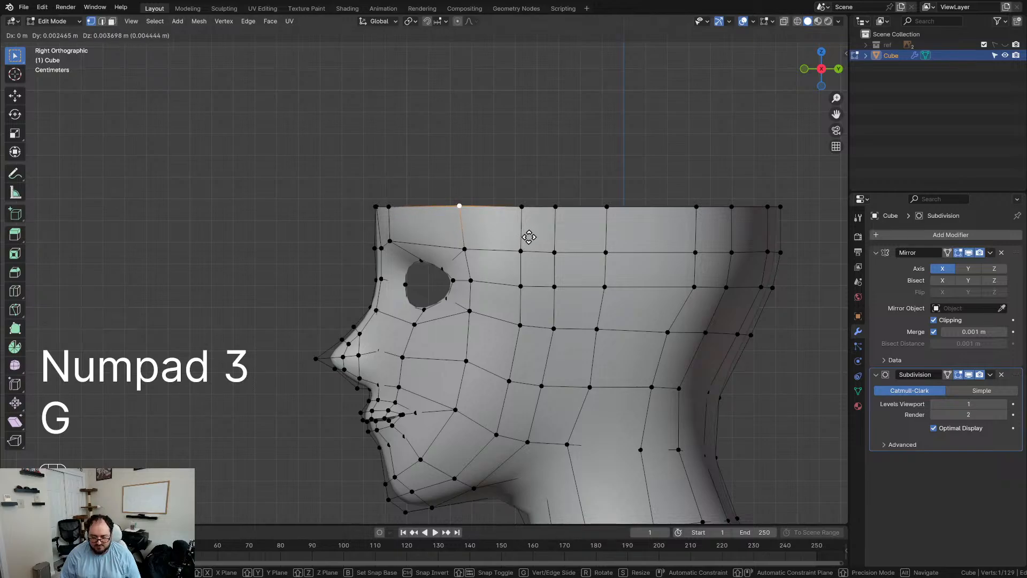
click(529, 238)
Step: In front view, move the top-edge vertex above the temple along X to line up with the side of the head
middle_drag(529, 239, 624, 268)
key(KP_1)
key(g)
key(x)
click(574, 269)
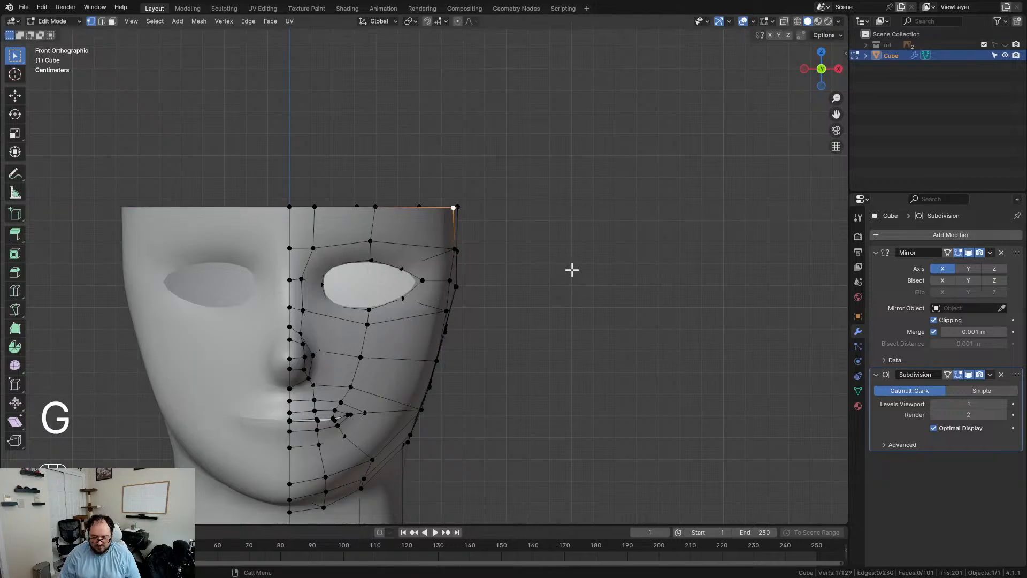
Step: Select the edge loop around the head's open top and scale it up to about 1.04
scroll(571, 284, down, 3)
shift+middle_drag(558, 309, 502, 267)
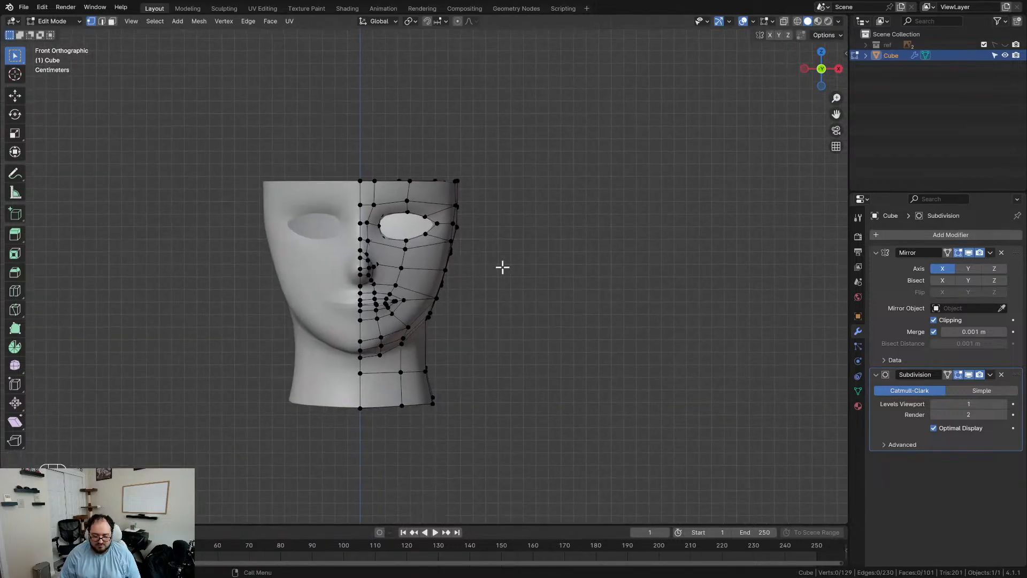
drag(323, 143, 513, 192)
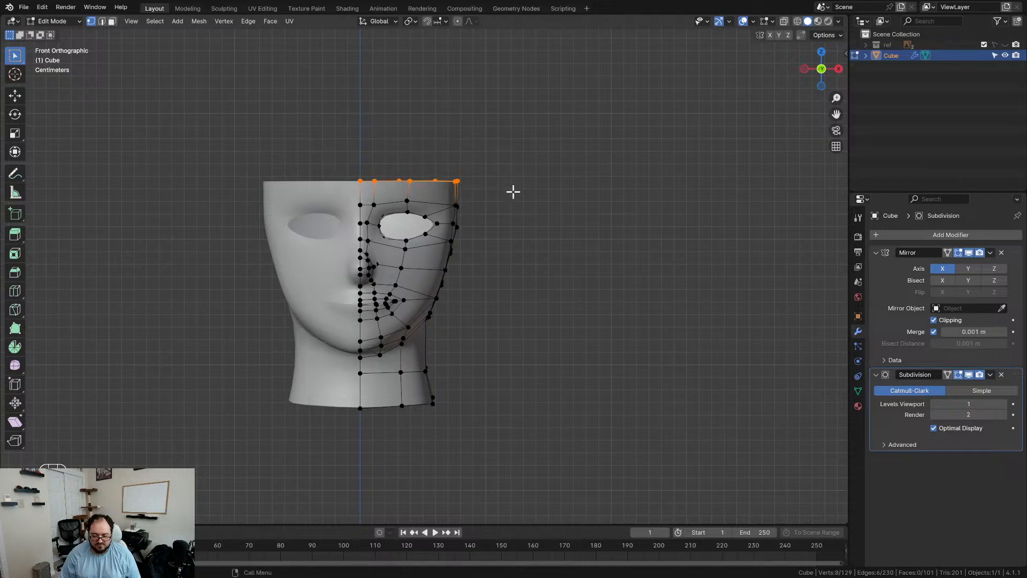
alt+click(436, 182)
scroll(535, 205, up, 2)
key(s)
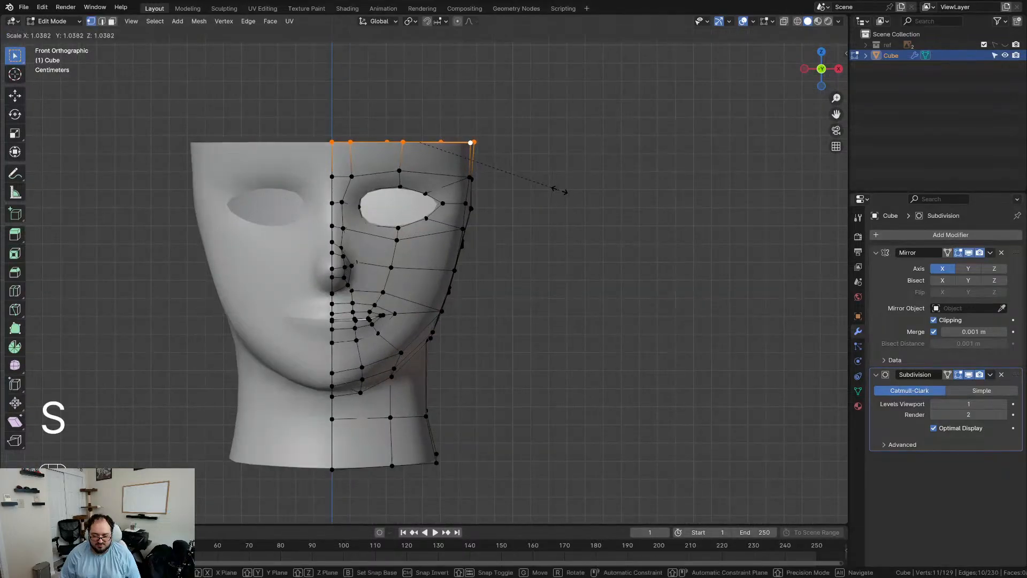
click(559, 191)
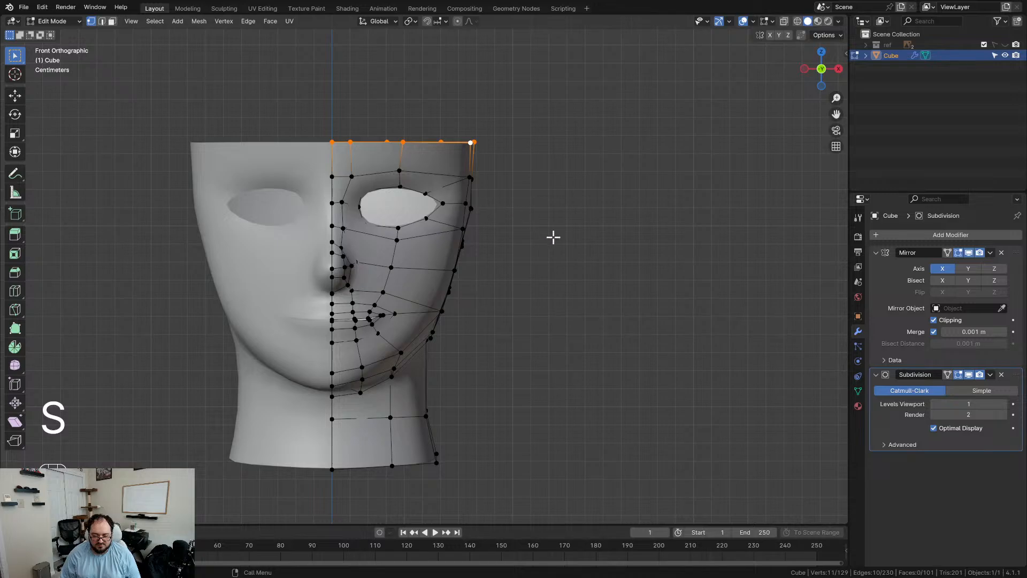
Step: In top view, move the selected vertical edge loop on the rear side of the head slightly inward to round the contour
key(Tab)
mouse_move(554, 236)
middle_down()
mouse_move(488, 266)
mouse_move(337, 270)
mouse_move(298, 290)
mouse_move(381, 319)
mouse_move(406, 246)
mouse_move(282, 195)
mouse_move(292, 180)
mouse_move(289, 197)
mouse_move(470, 353)
mouse_move(509, 337)
middle_up()
key(Tab)
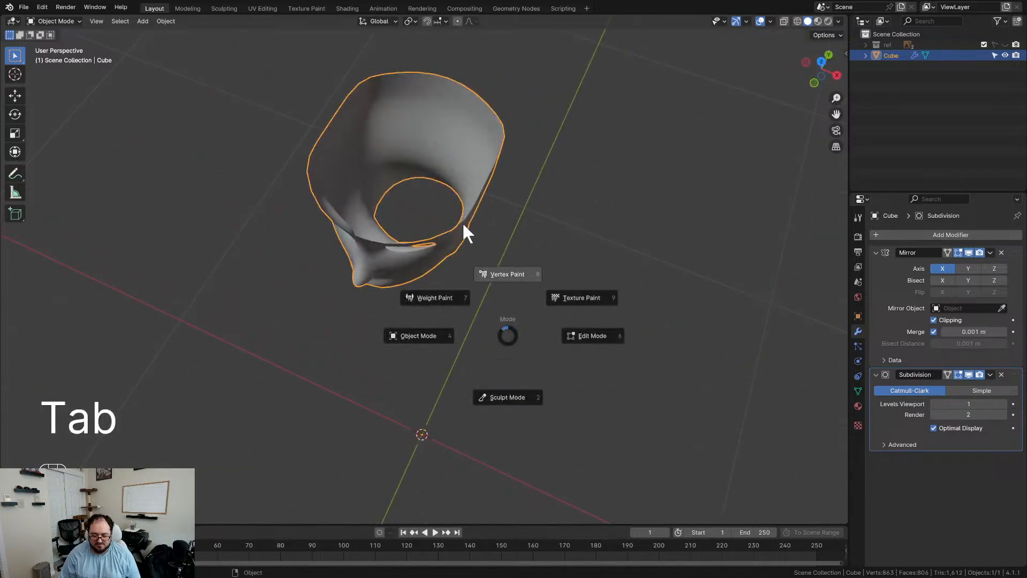
key(Tab)
middle_drag(500, 204, 565, 252)
key(KP_7)
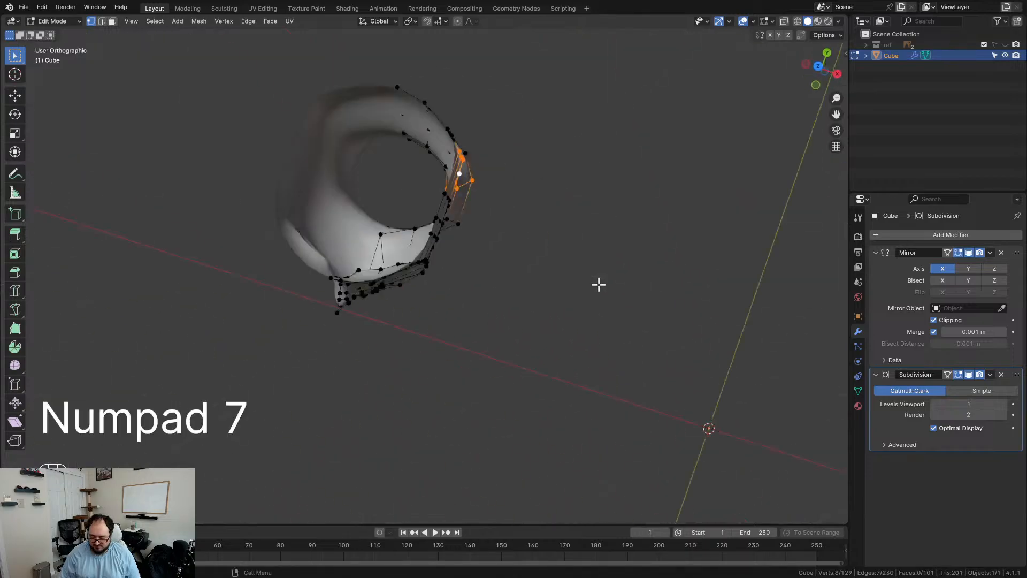
shift+middle_drag(525, 246, 561, 263)
scroll(562, 263, up, 4)
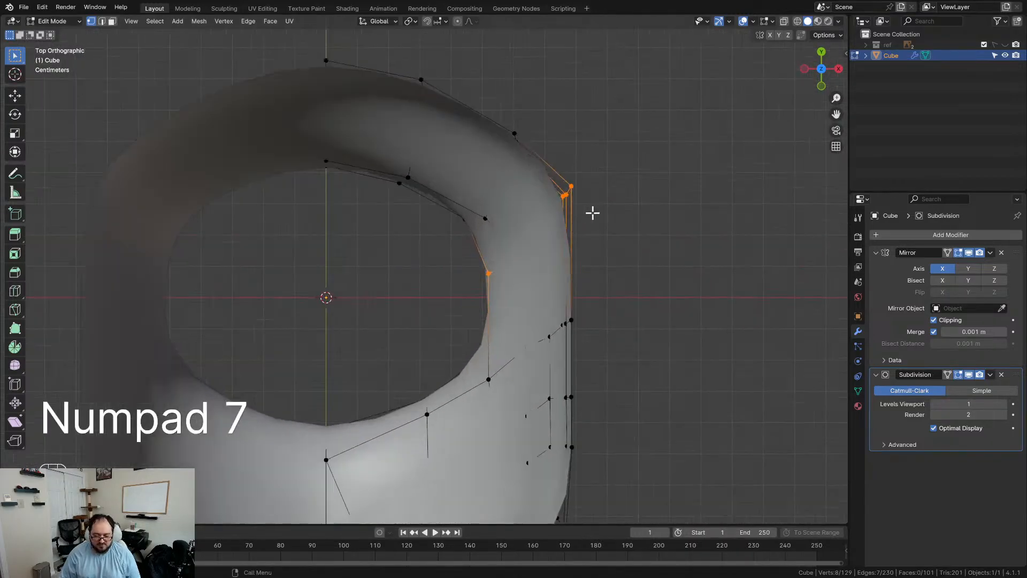
key(g)
click(581, 217)
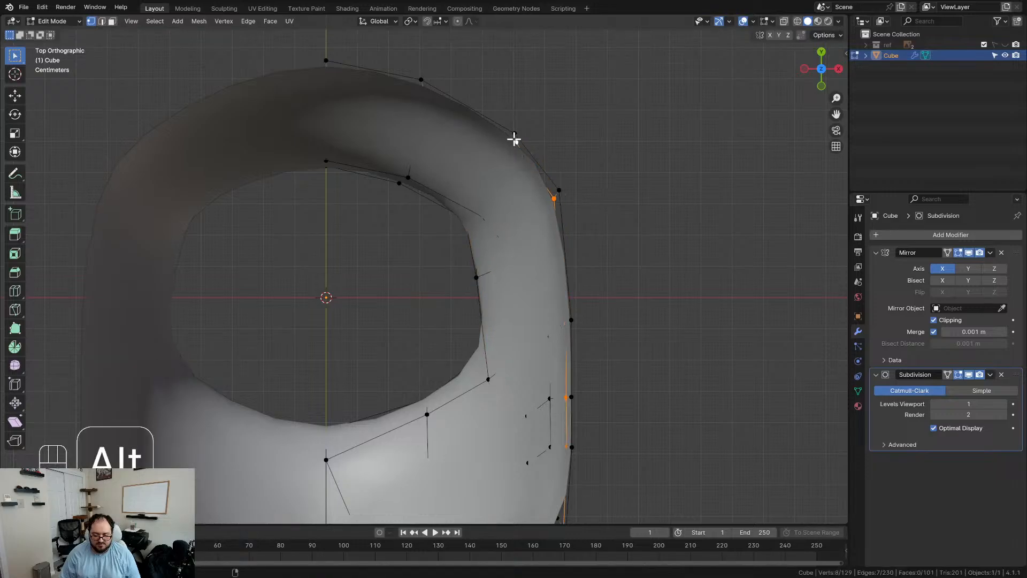
Step: Select the neighbouring vertical edge loop toward the back of the head and move it inward in top view
middle_drag(554, 180, 449, 138)
alt+click(592, 192)
key(KP_7)
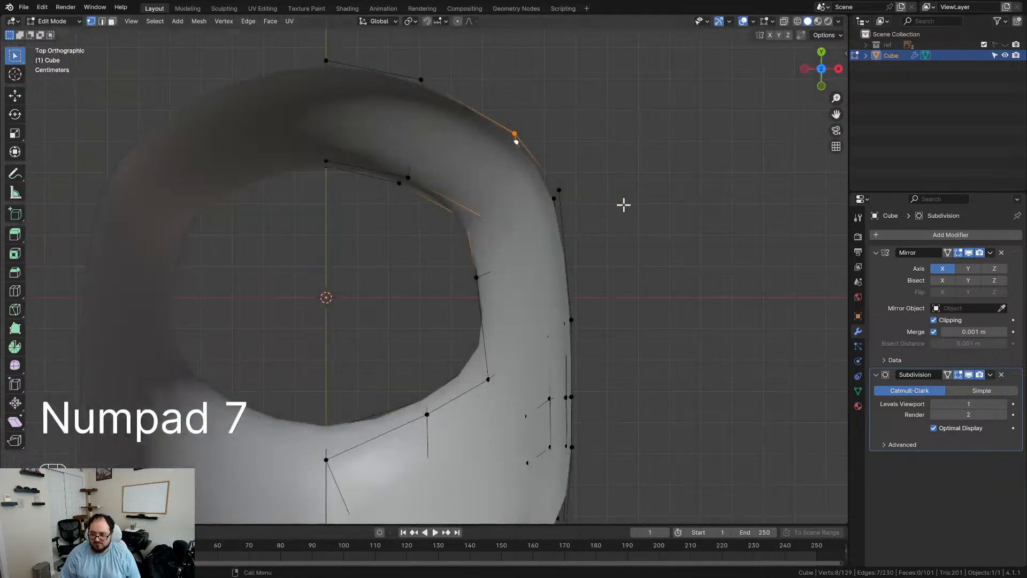
key(g)
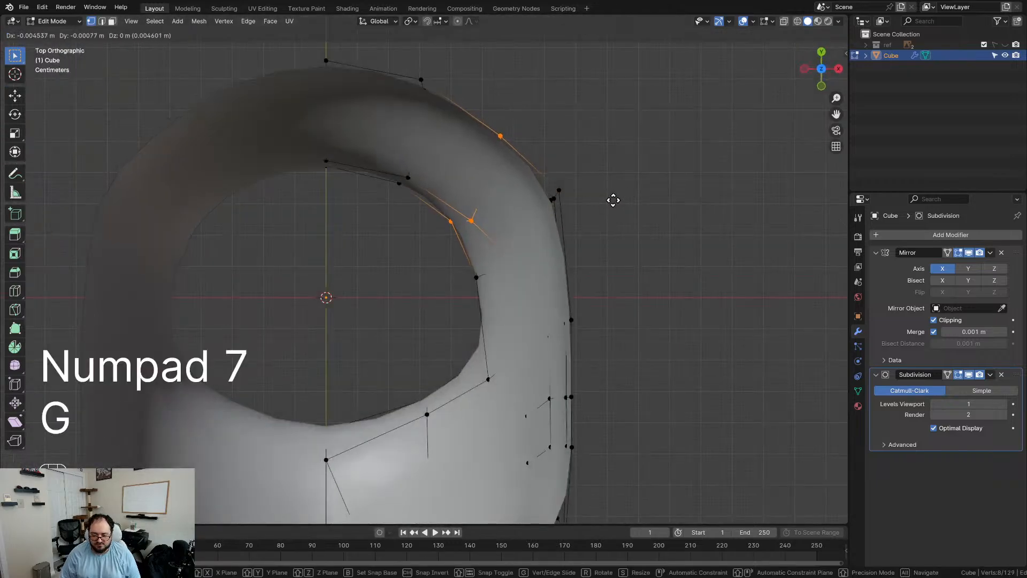
click(613, 193)
Step: Nudge both vertical edge loops at the head's rear corner further inward in top view to even out the curve
middle_drag(613, 192, 589, 310)
key(KP_7)
shift+middle_drag(535, 274, 583, 263)
scroll(582, 264, up, 2)
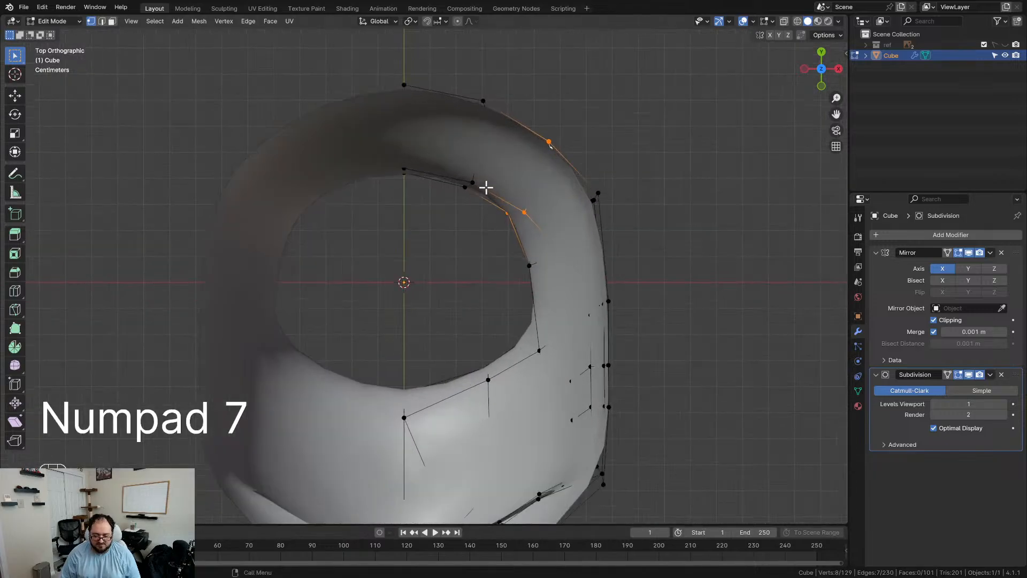
key(g)
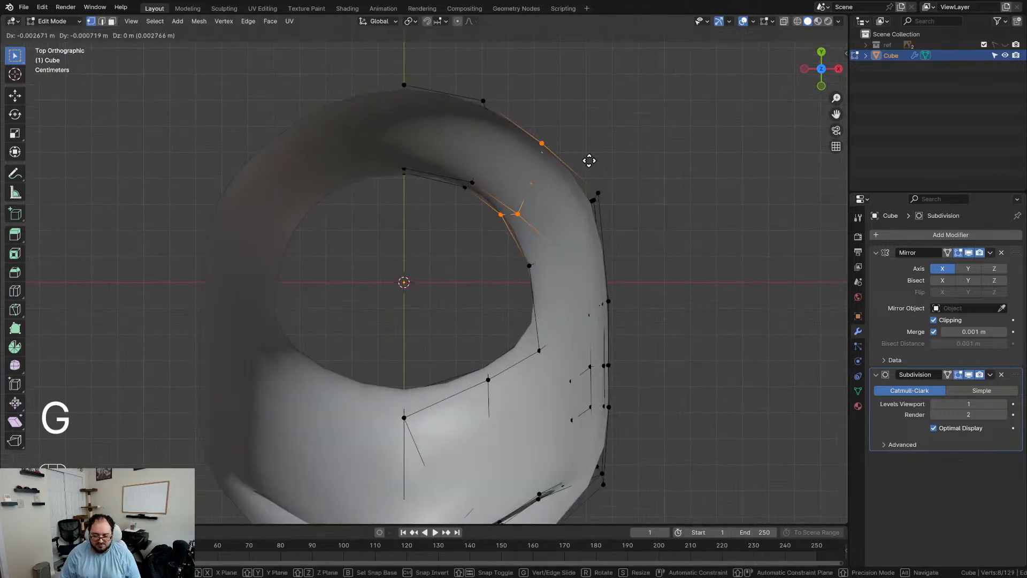
click(589, 161)
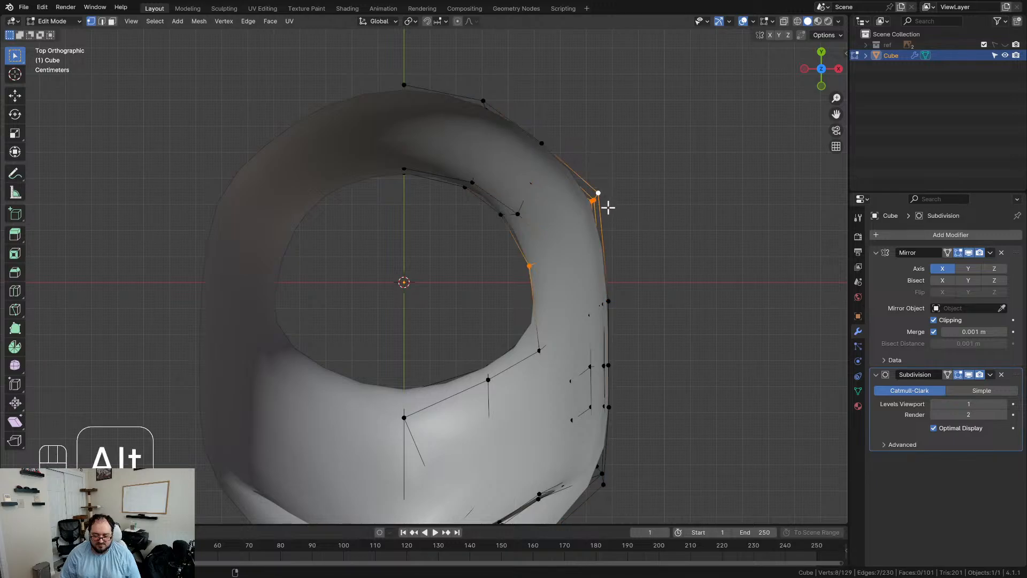
key(g)
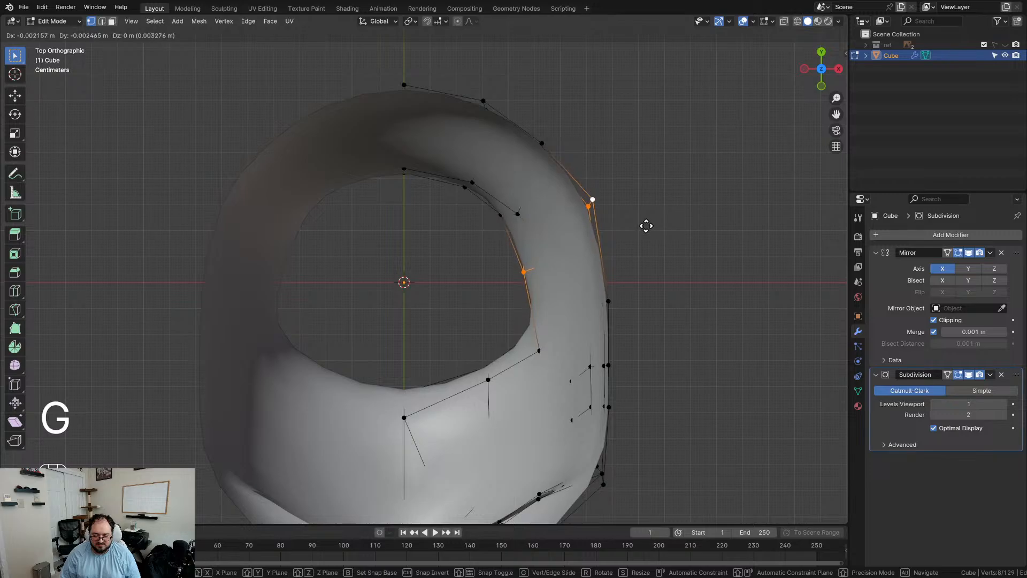
click(643, 226)
Step: In wireframe, select the edges running from beneath the chin along the jaw up toward the ear and crease them to 1
scroll(611, 276, down, 3)
middle_drag(610, 276, 492, 158)
click(578, 271)
shift+middle_drag(454, 293, 558, 173)
middle_drag(418, 250, 442, 250)
scroll(442, 250, up, 2)
middle_drag(503, 241, 457, 254)
key(z)
click(437, 260)
shift+click(503, 217)
middle_drag(554, 240, 522, 260)
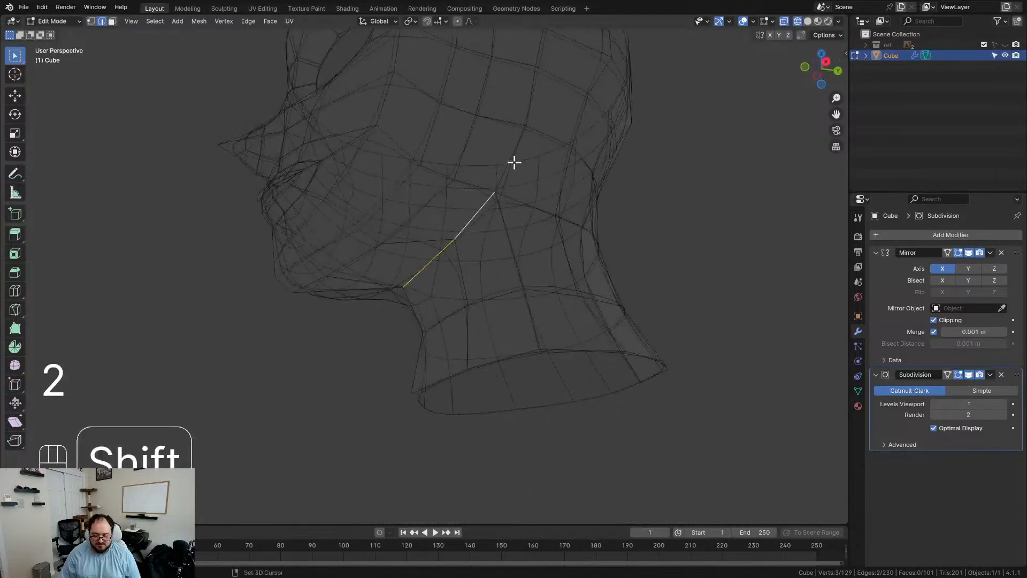
shift+click(530, 98)
key(KP_3)
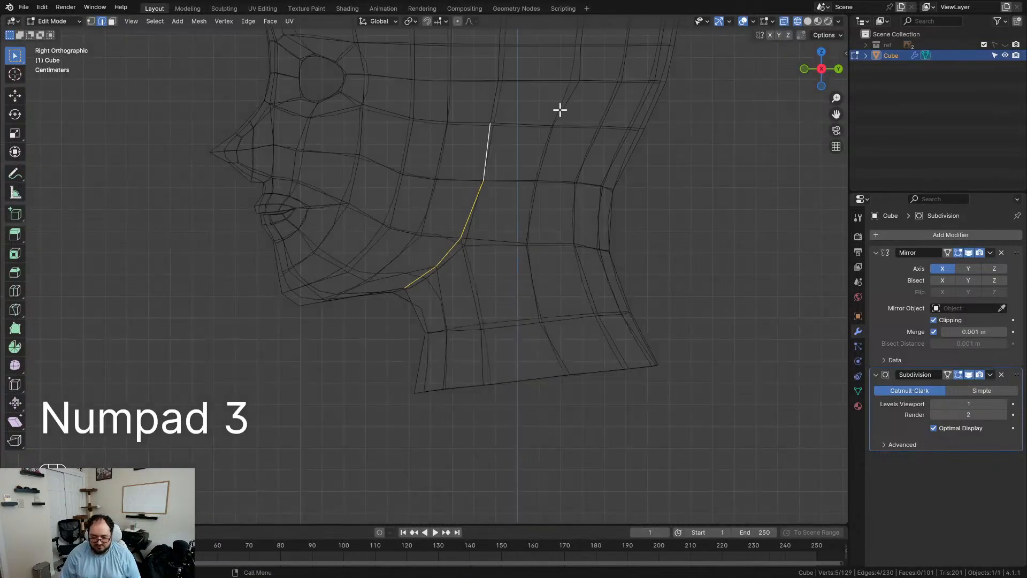
key(shift+e)
key(KP_1)
key(KP_Enter)
scroll(424, 282, down, 2)
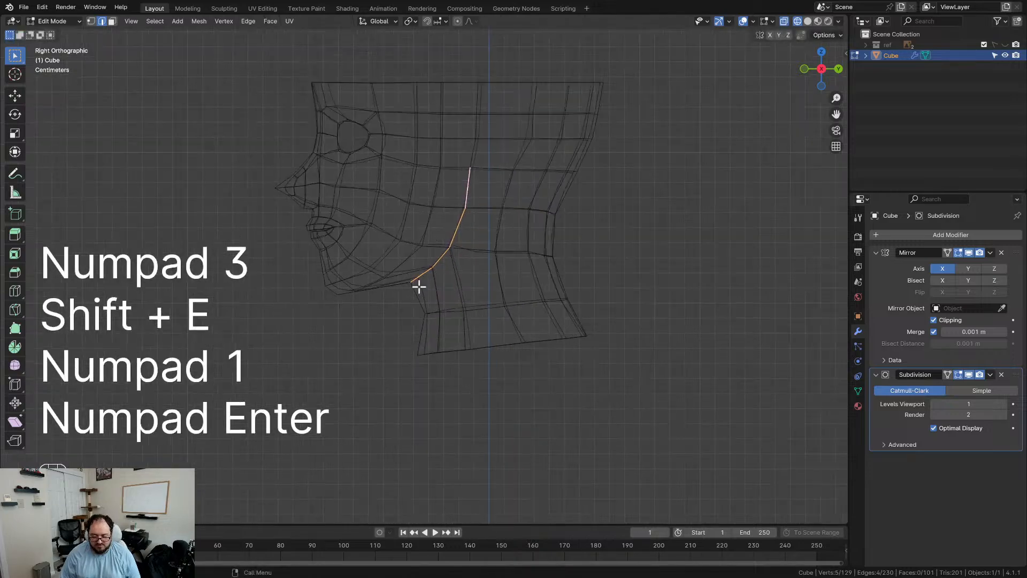
click(390, 326)
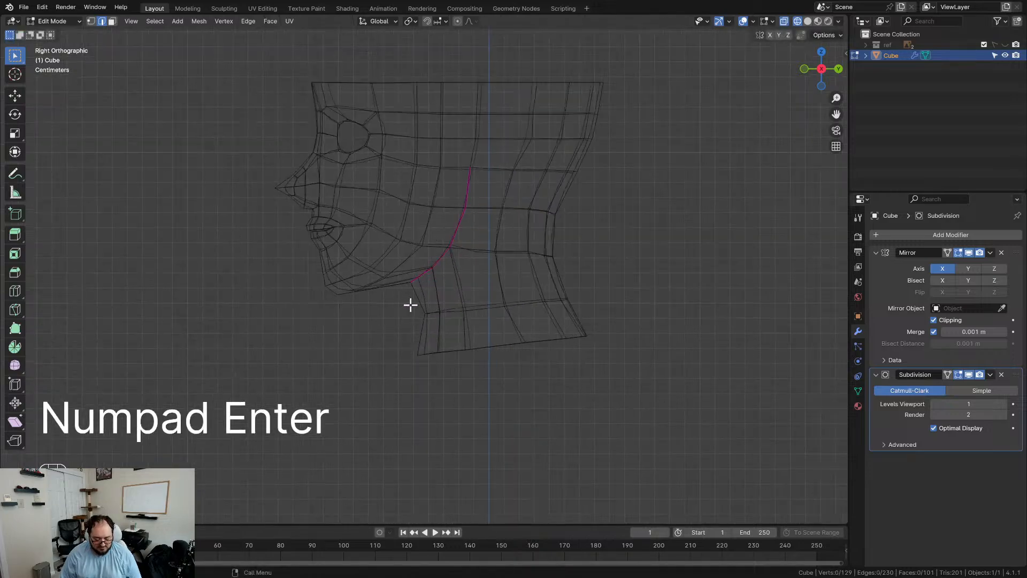
Step: Unhide the ref collection and frame the ear area in right side view with wireframe shading
key(z)
mouse_move(432, 308)
middle_down()
mouse_move(582, 273)
mouse_move(674, 294)
mouse_move(439, 311)
mouse_move(491, 257)
mouse_move(490, 351)
mouse_move(491, 342)
middle_up()
key(KP_3)
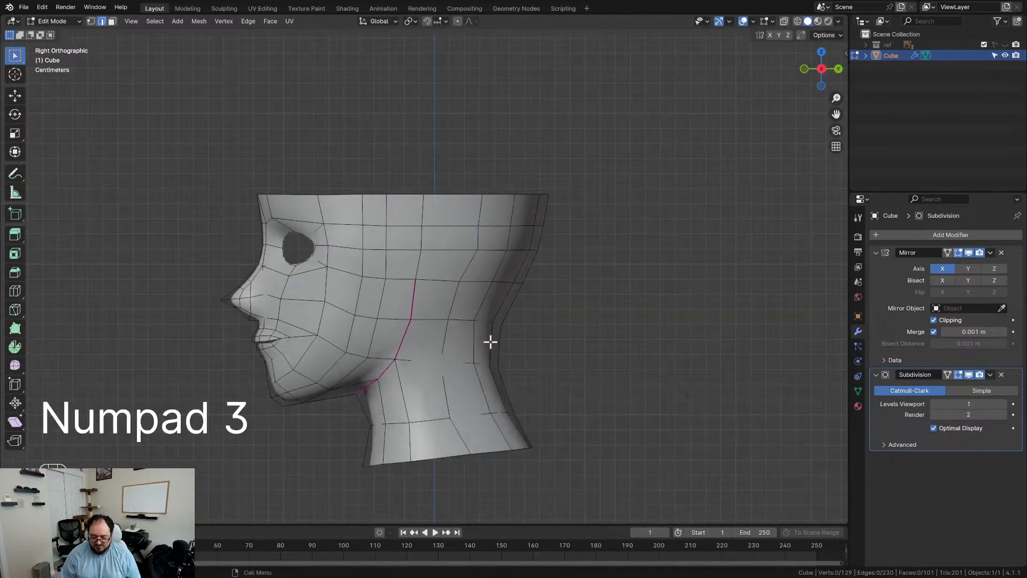
key(z)
shift+middle_drag(522, 251, 560, 221)
key(z)
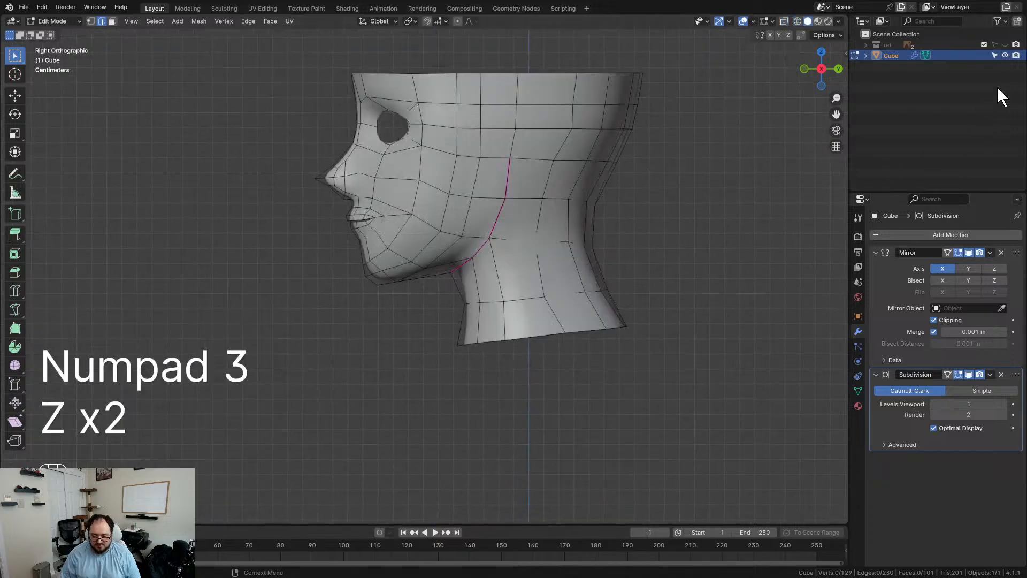
click(1006, 45)
scroll(551, 162, up, 3)
shift+middle_drag(602, 137, 457, 294)
key(z)
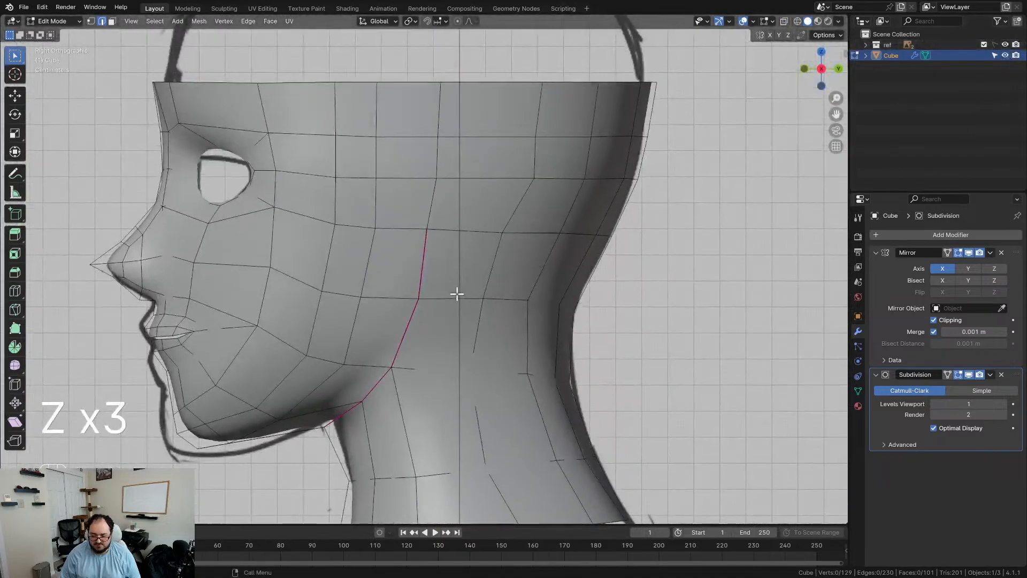
mouse_move(451, 228)
shift+middle_down()
mouse_move(423, 259)
mouse_move(460, 268)
mouse_move(477, 245)
shift+middle_up()
scroll(424, 259, up, 2)
Step: Select the six faces covering the ear sketch, extrude them in place and scale them down around the ear's base
click(390, 212)
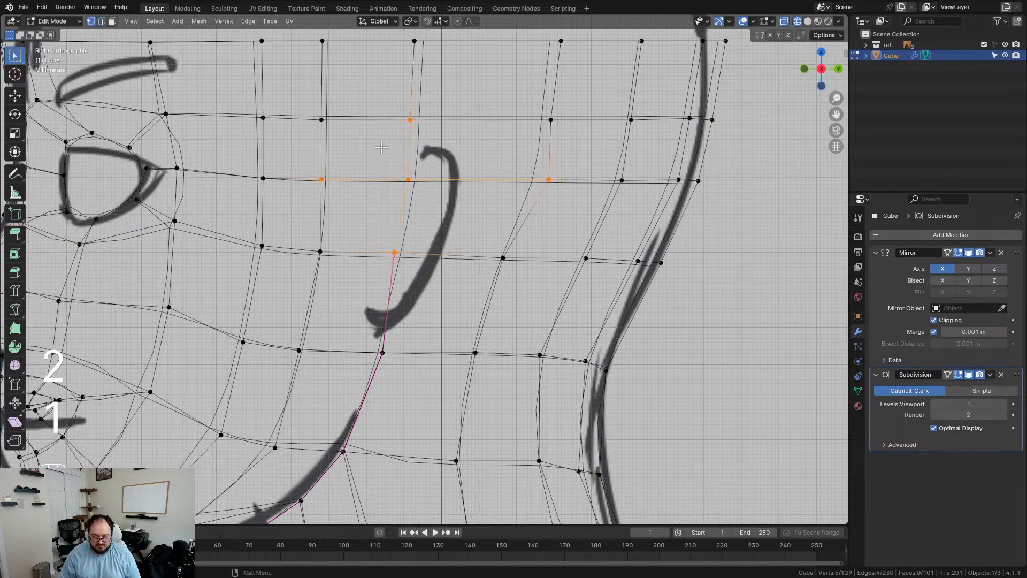
key(3)
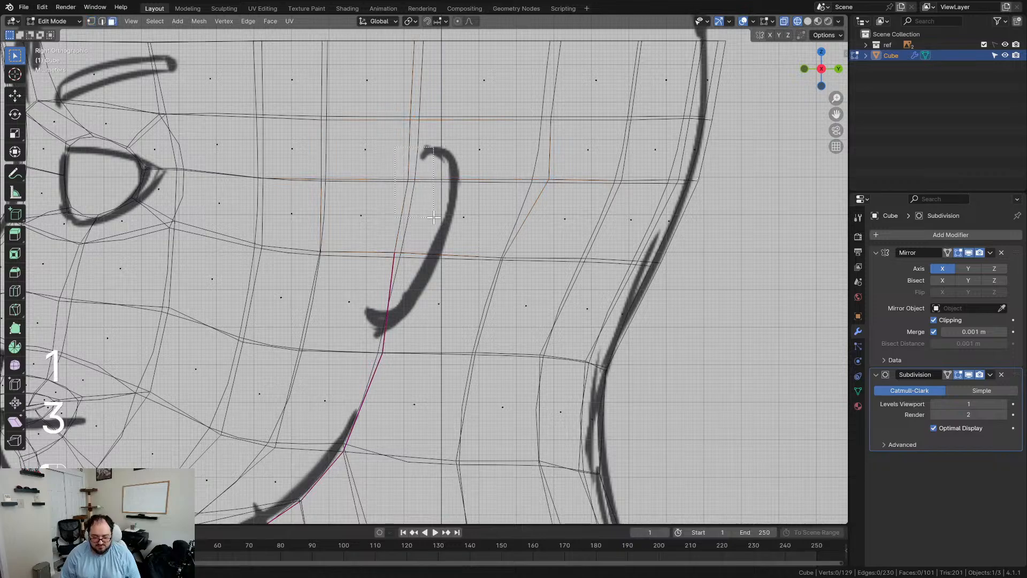
scroll(440, 254, down, 1)
shift+middle_drag(440, 254, 461, 212)
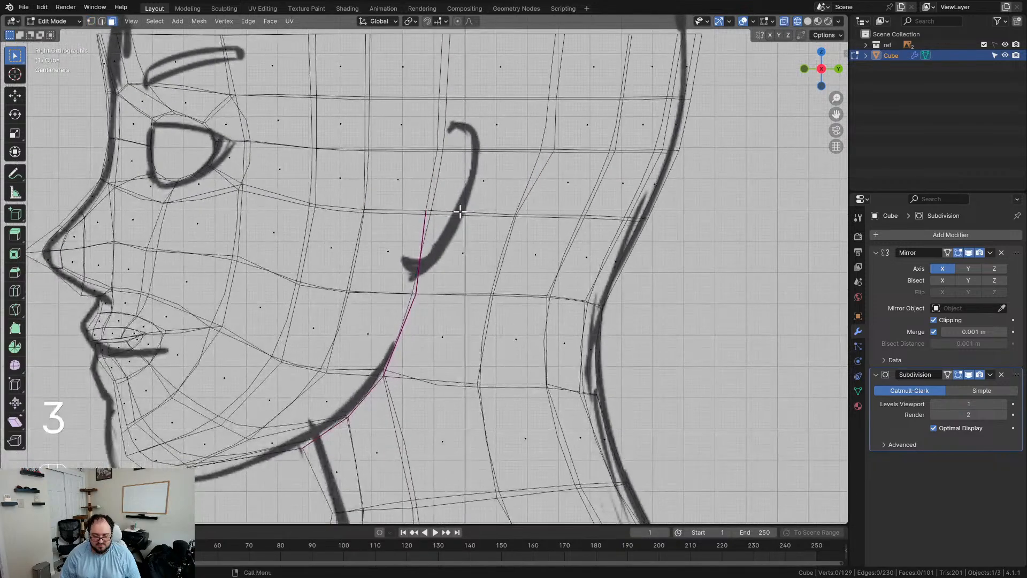
scroll(461, 212, up, 1)
drag(451, 227, 486, 270)
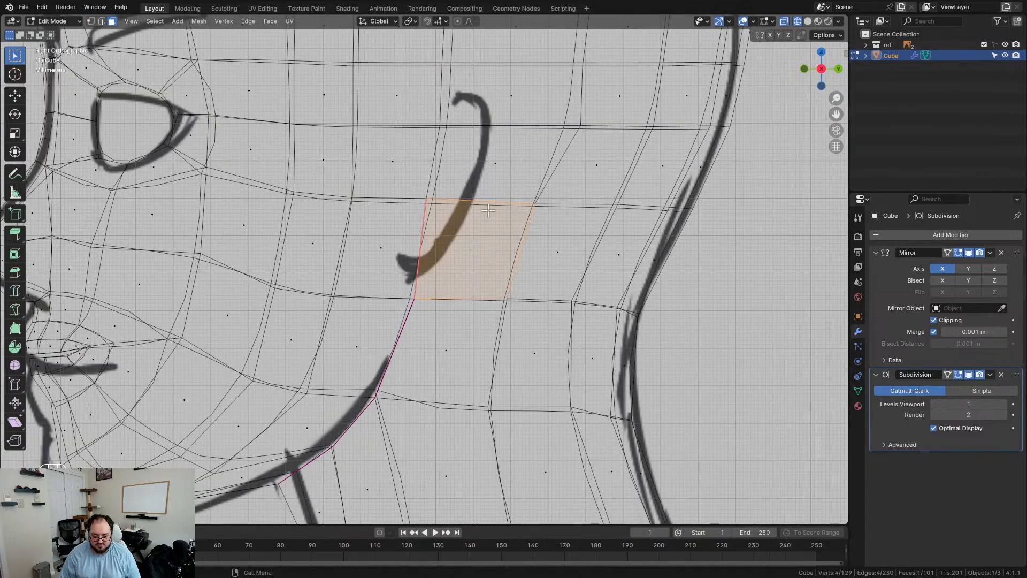
drag(505, 267, 506, 267)
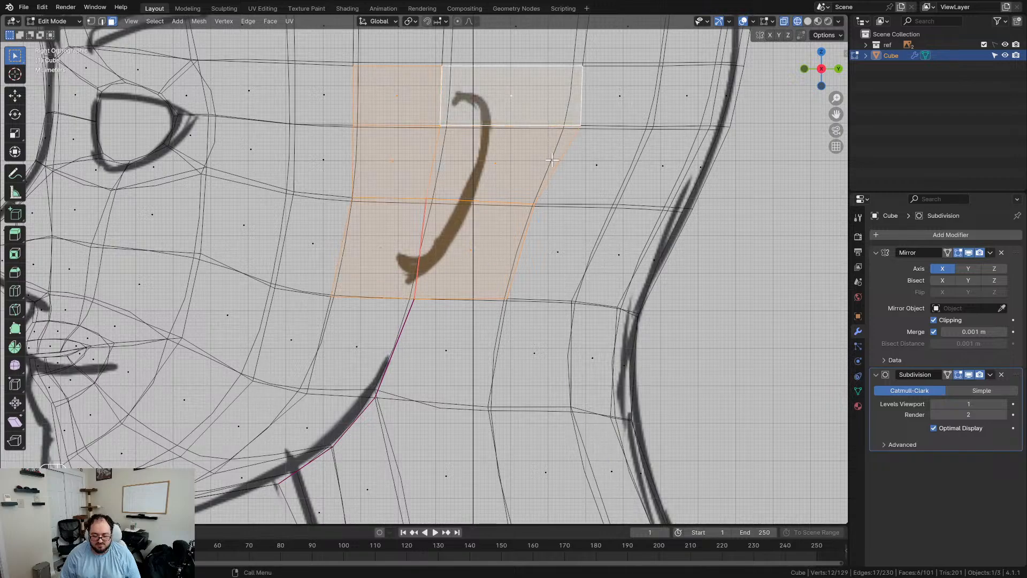
key(e)
key(s)
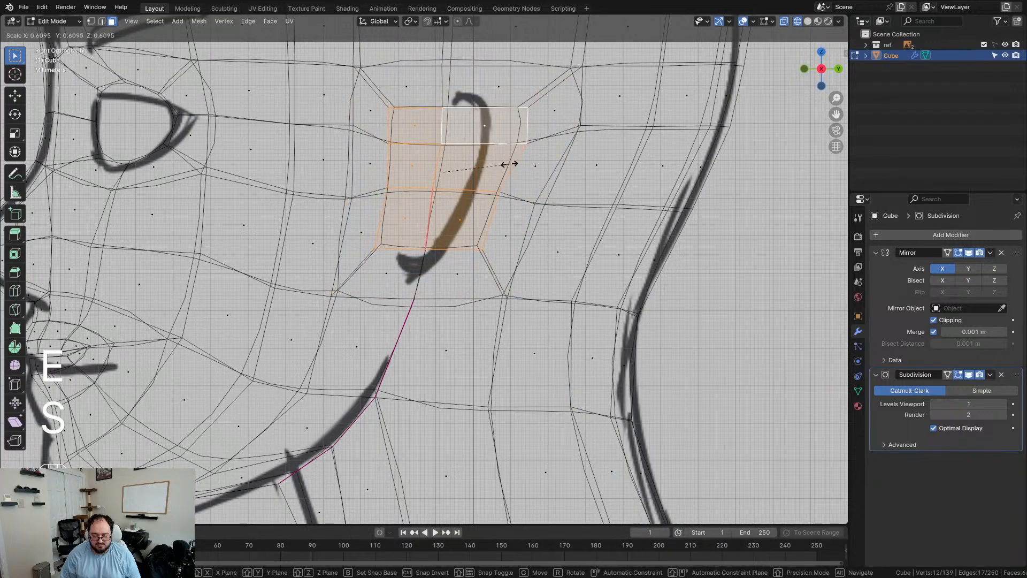
click(473, 172)
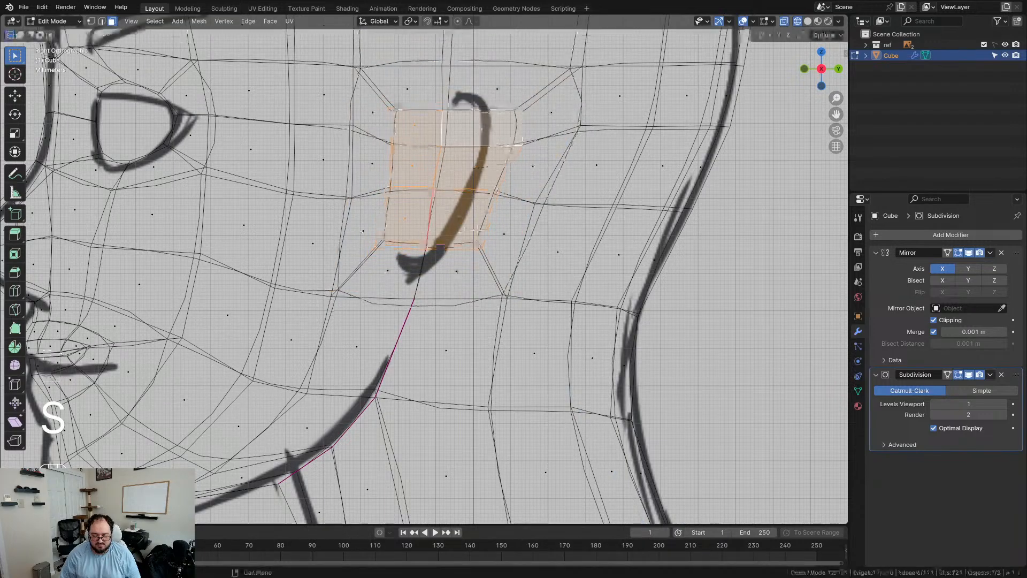
Step: Delete the six inner faces over the ear sketch to leave an ear opening in the mesh
click(465, 170)
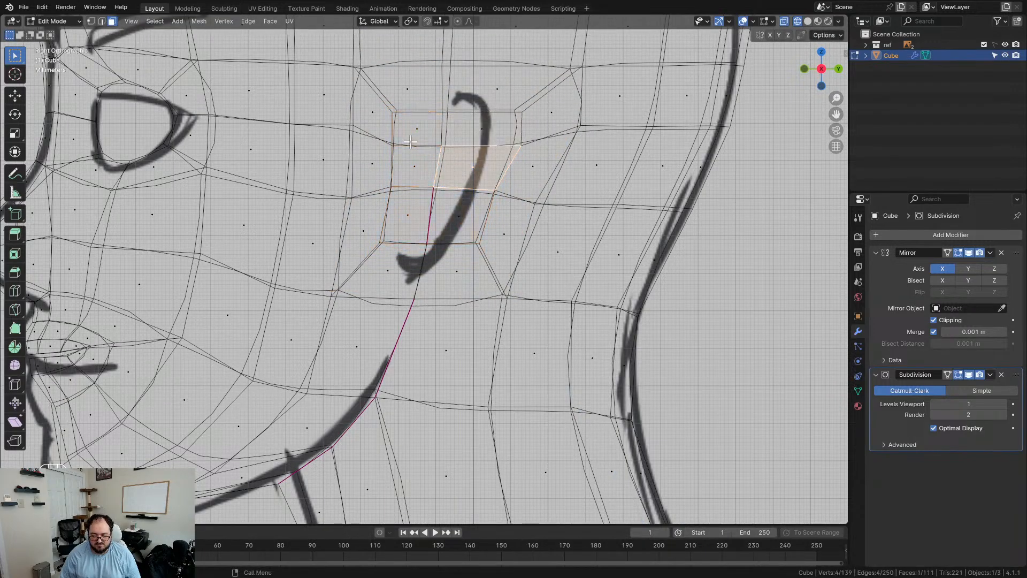
key(x)
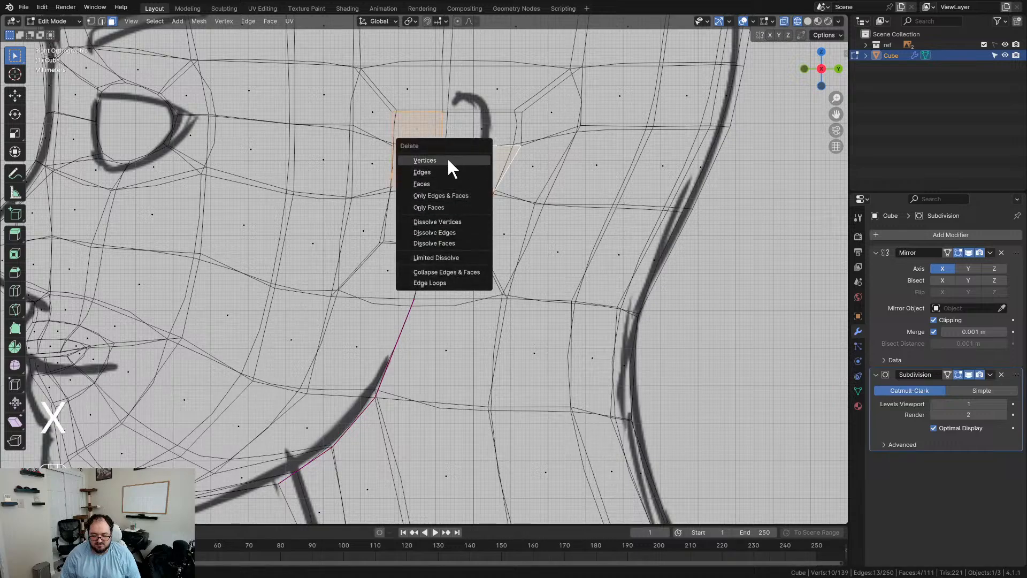
click(436, 184)
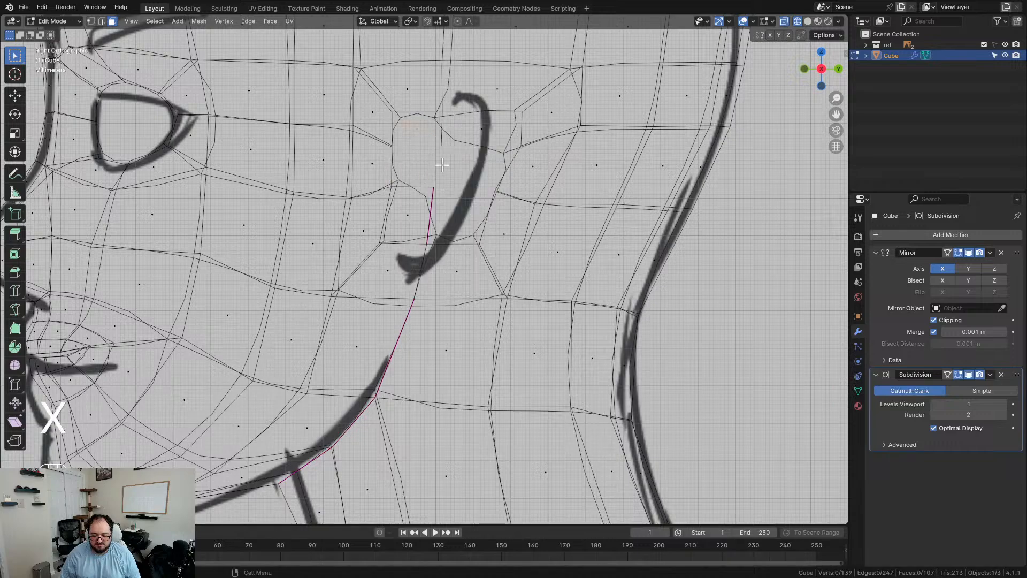
key(x)
click(484, 133)
click(415, 201)
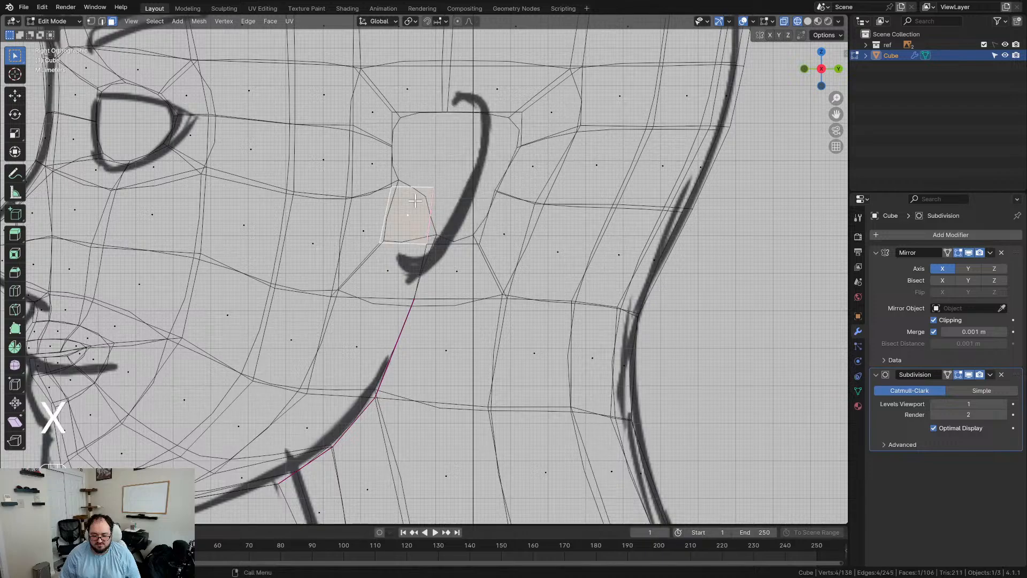
key(x)
click(416, 202)
Step: Move the ear opening's lower middle vertex to the sketched ear line's lower end and its upper middle vertex to the upper end
scroll(420, 201, down, 4)
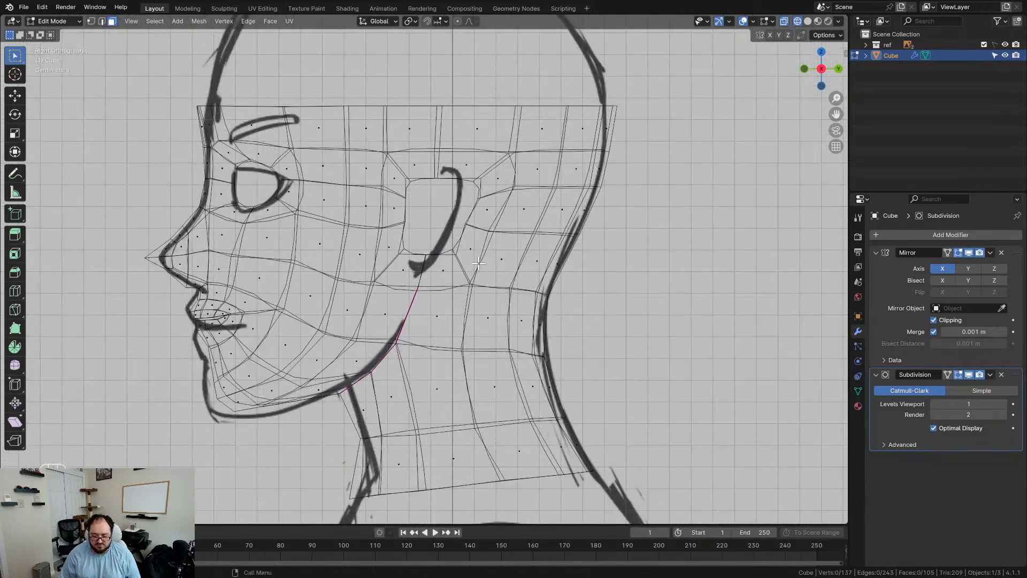
scroll(479, 263, up, 6)
click(428, 232)
key(g)
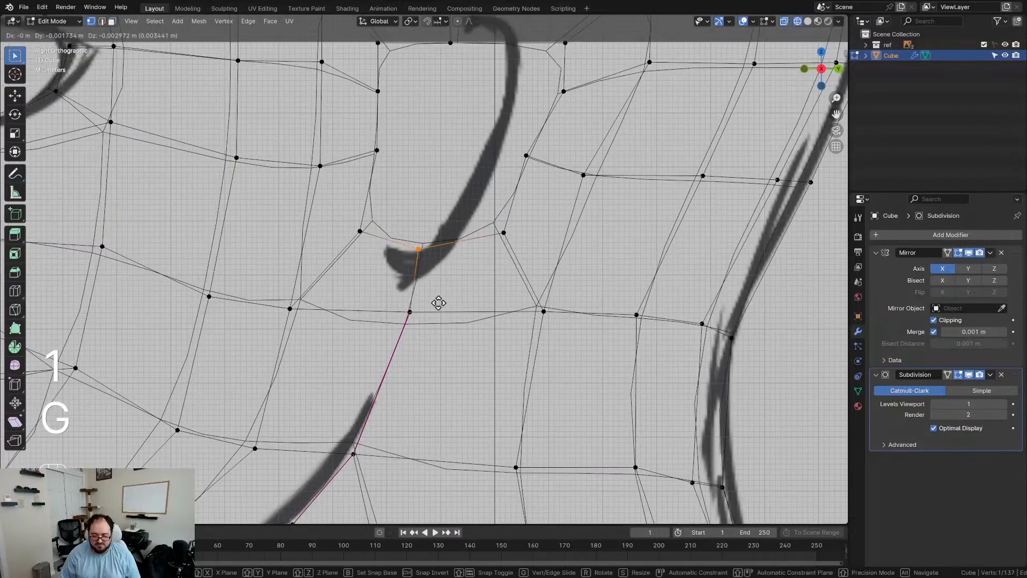
click(435, 327)
scroll(492, 182, down, 3)
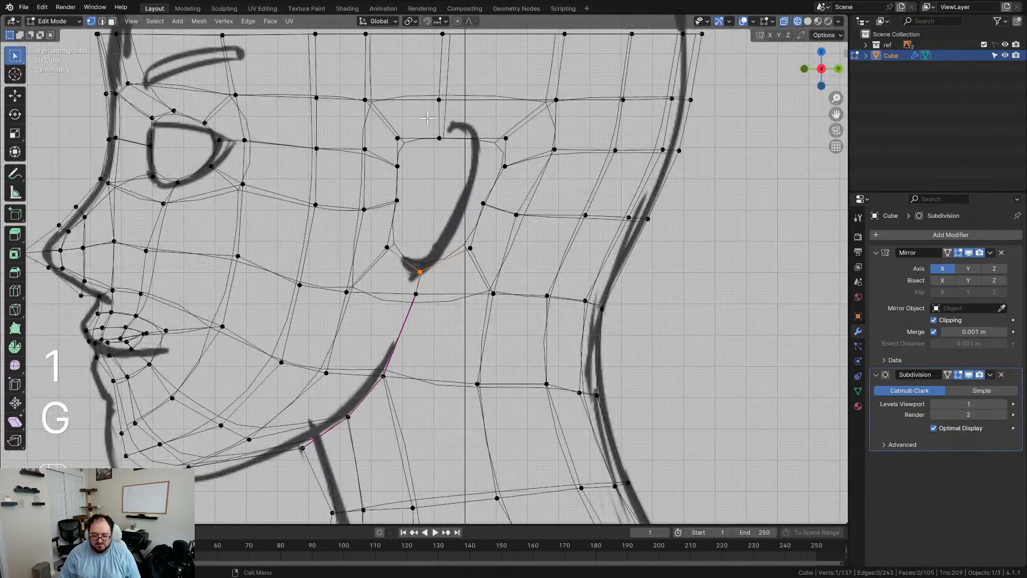
click(439, 139)
key(g)
click(471, 152)
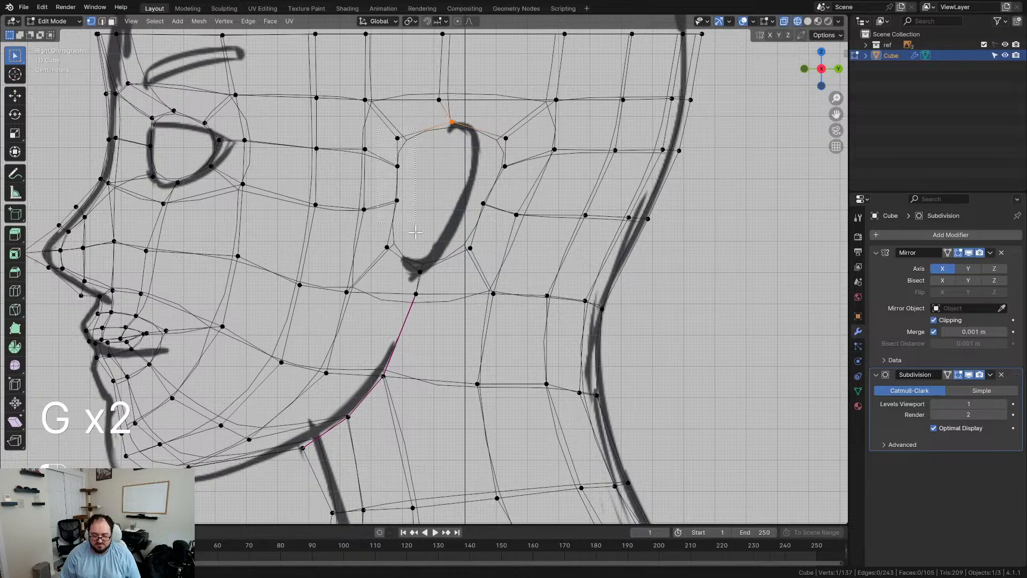
Step: Move and rotate the ear opening's front vertices to follow the ear's slant, and pull its two upper rear vertices onto the sketched line
key(g)
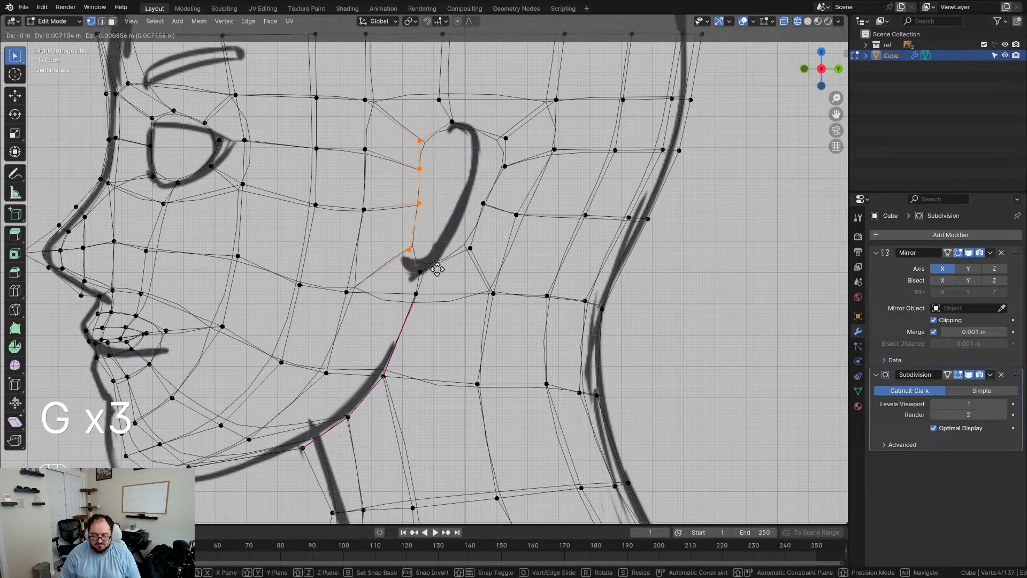
click(438, 268)
key(g)
click(452, 217)
key(r)
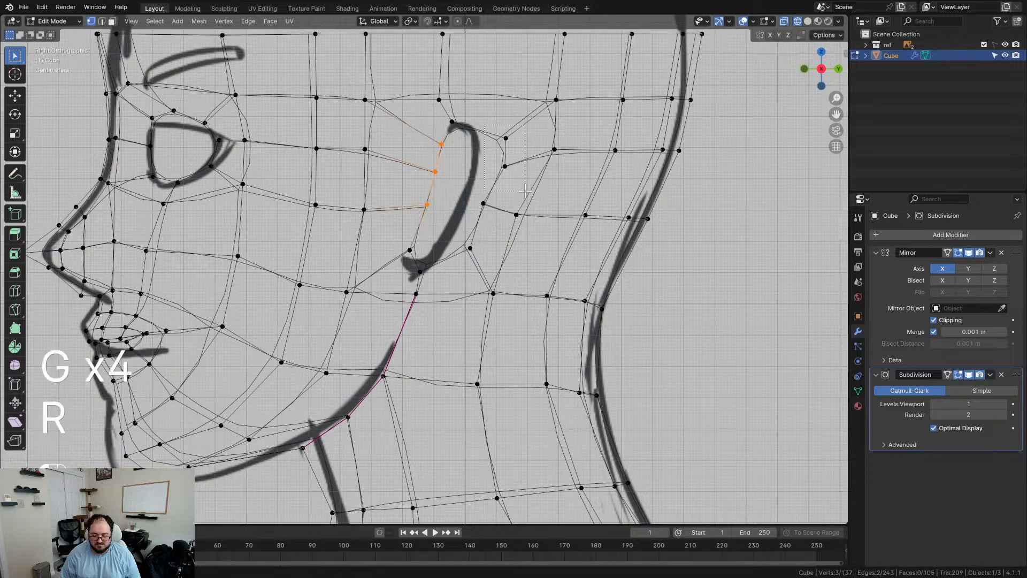
key(g)
click(479, 202)
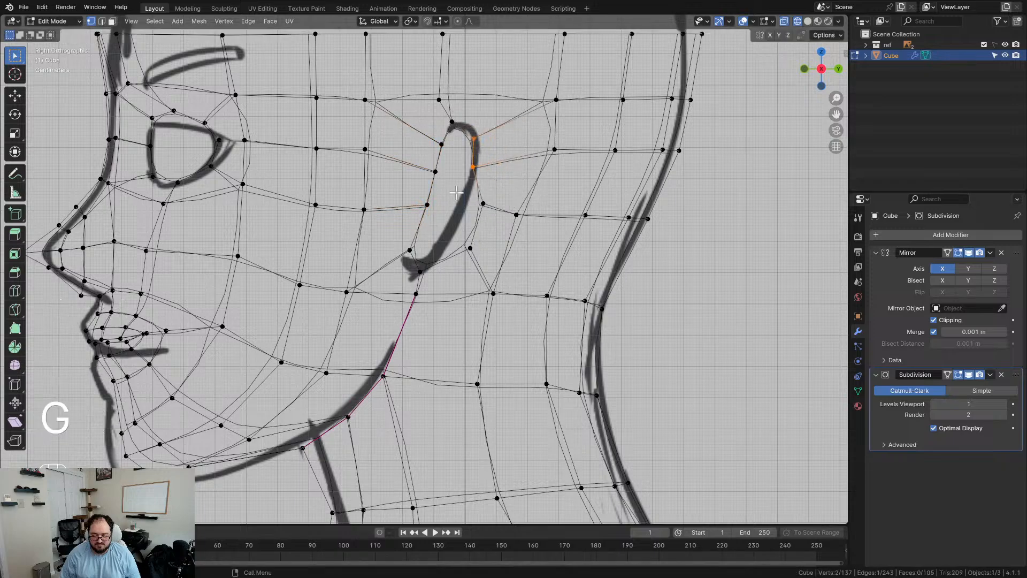
Step: Move and rotate the ear opening's two lower rear vertices onto the sketched ear line and fine-tune the rear edge
drag(494, 271, 494, 271)
key(g)
key(g)
click(475, 270)
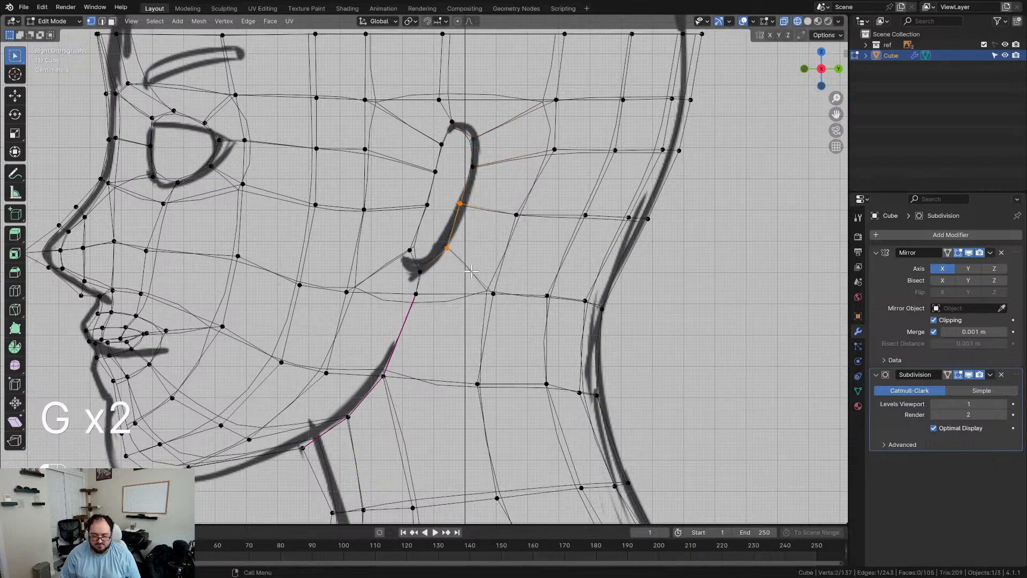
key(r)
key(g)
click(493, 262)
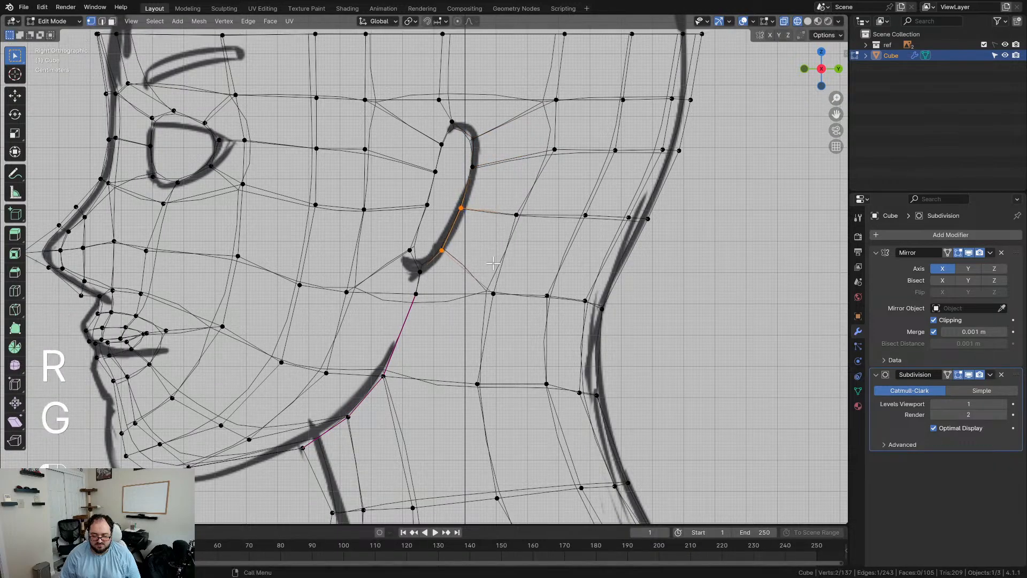
key(g)
key(g)
key(g)
click(476, 140)
Step: Extrude the ear opening's edge loop outward from the side of the head
scroll(464, 193, up, 3)
alt+click(441, 110)
scroll(441, 110, down, 3)
middle_drag(441, 110, 548, 123)
key(e)
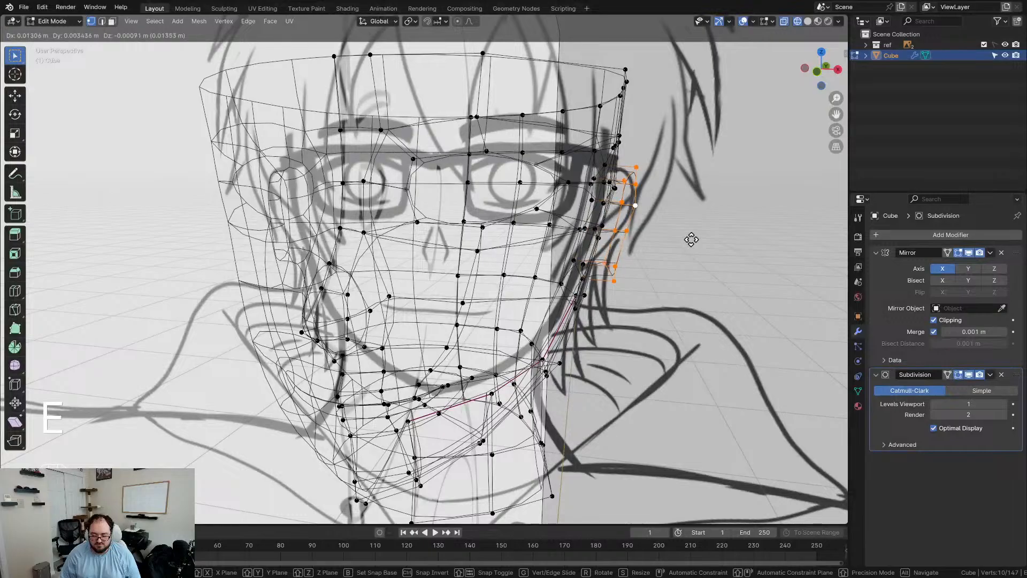
click(692, 239)
Step: Narrow the extruded ear rim along Y in the right side view, and rotate and move it along the sketched ear
middle_drag(692, 239, 559, 250)
key(KP_3)
key(g)
key(s)
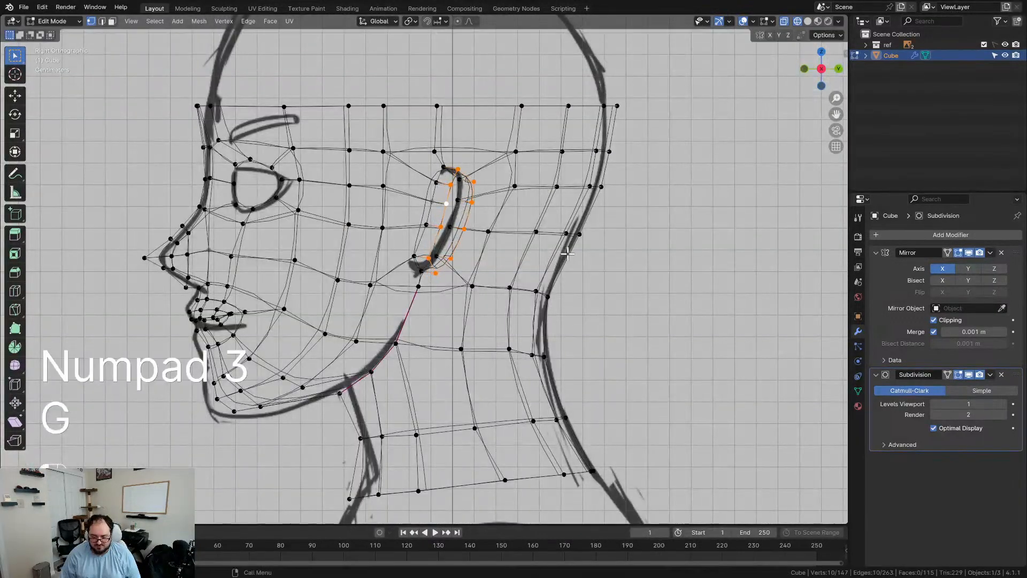
key(x)
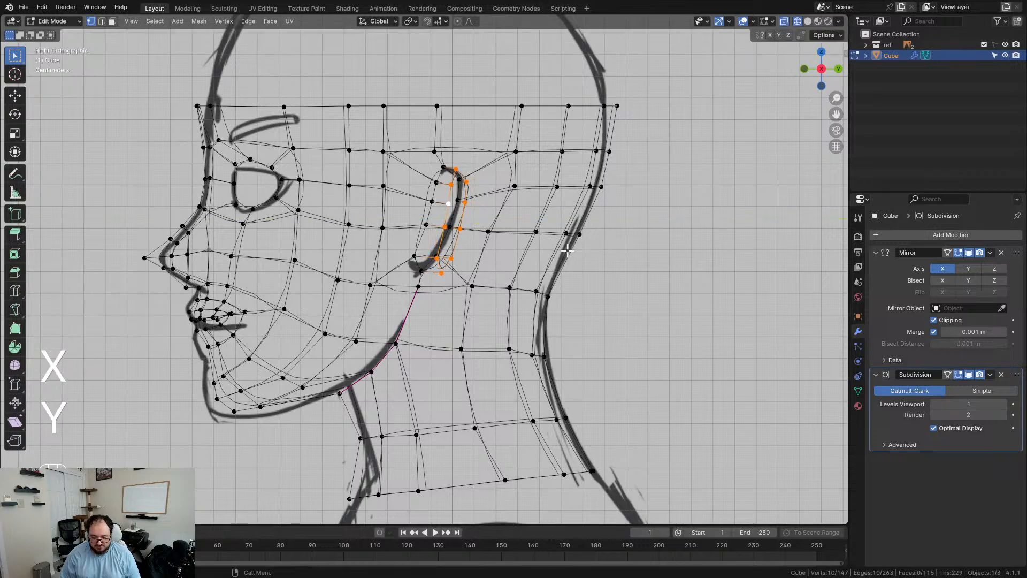
key(r)
key(g)
click(556, 277)
Step: Crease the ear's base edge loop with a value of 1 and scale it along Y to about 0.77
middle_drag(556, 276, 559, 235)
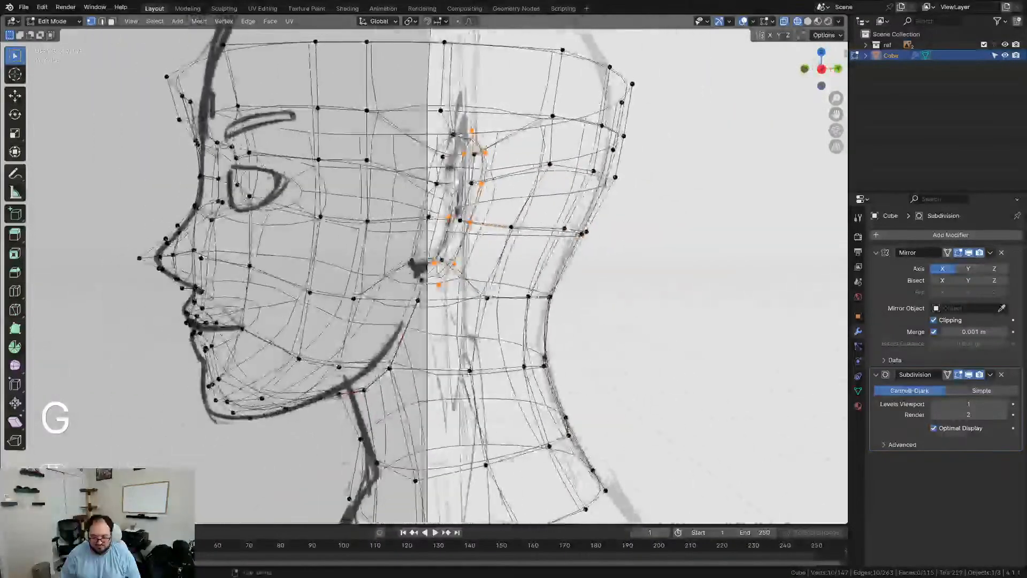
mouse_move(465, 224)
middle_down()
mouse_move(440, 227)
mouse_move(459, 235)
middle_up()
scroll(495, 239, up, 2)
scroll(495, 239, down, 1)
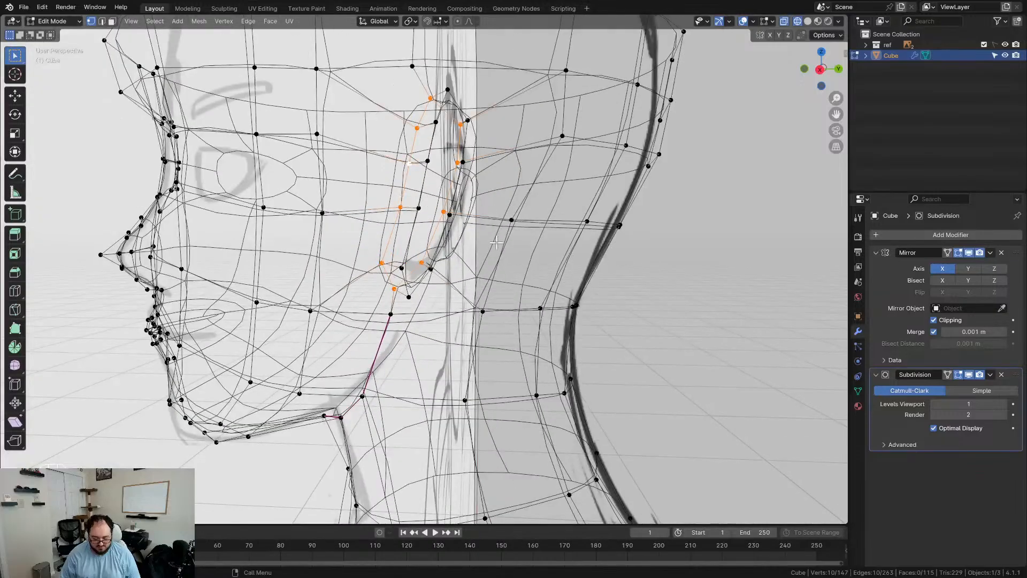
key(shift+e)
key(KP_1)
key(KP_Enter)
mouse_move(496, 243)
middle_down()
mouse_move(517, 160)
mouse_move(495, 209)
mouse_move(510, 238)
middle_up()
key(s)
key(y)
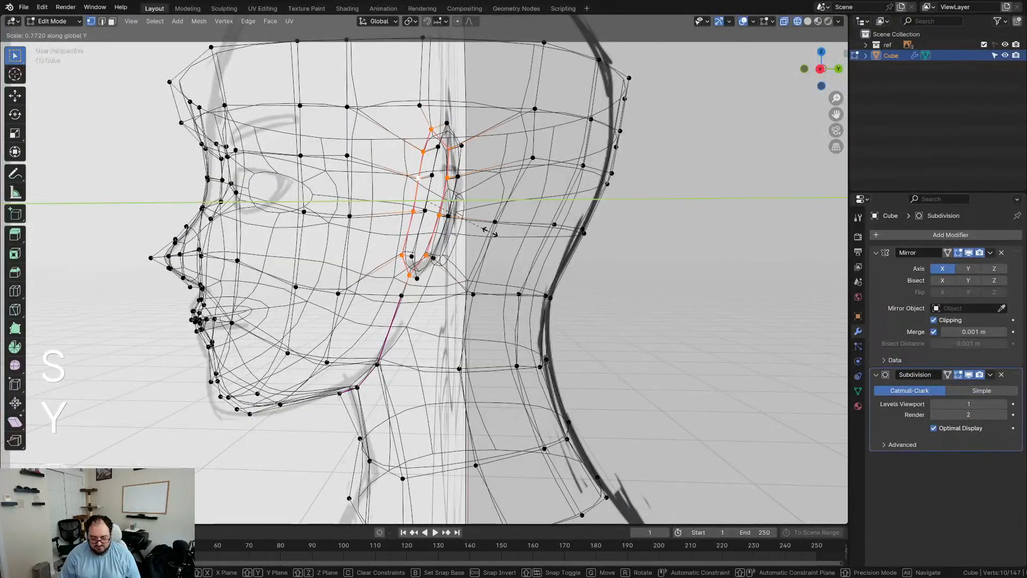
click(486, 230)
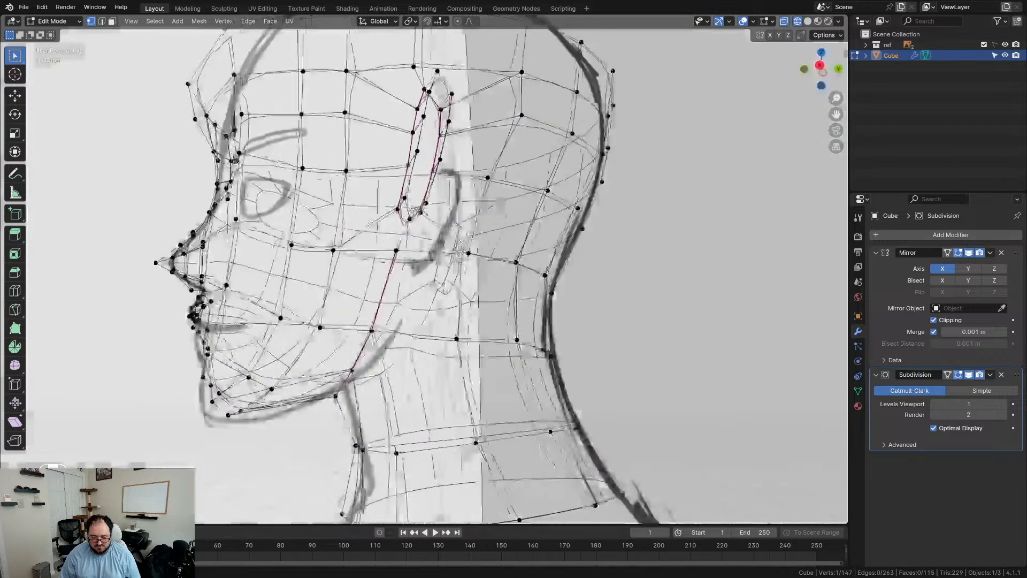
Step: Set a crease of 1 on the jawline edge directly below the ear
key(2)
click(389, 244)
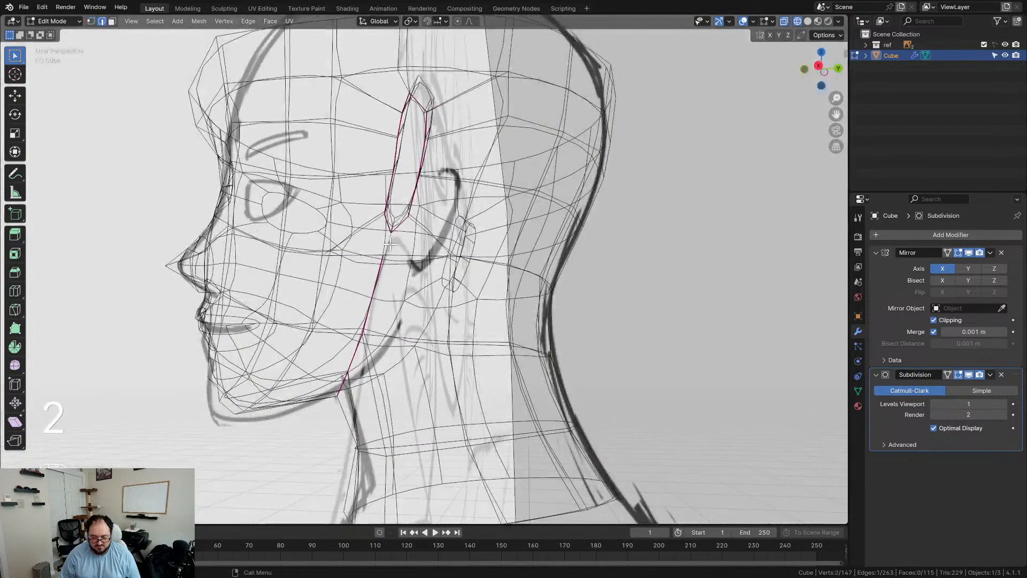
key(shift+e)
key(KP_1)
key(KP_Enter)
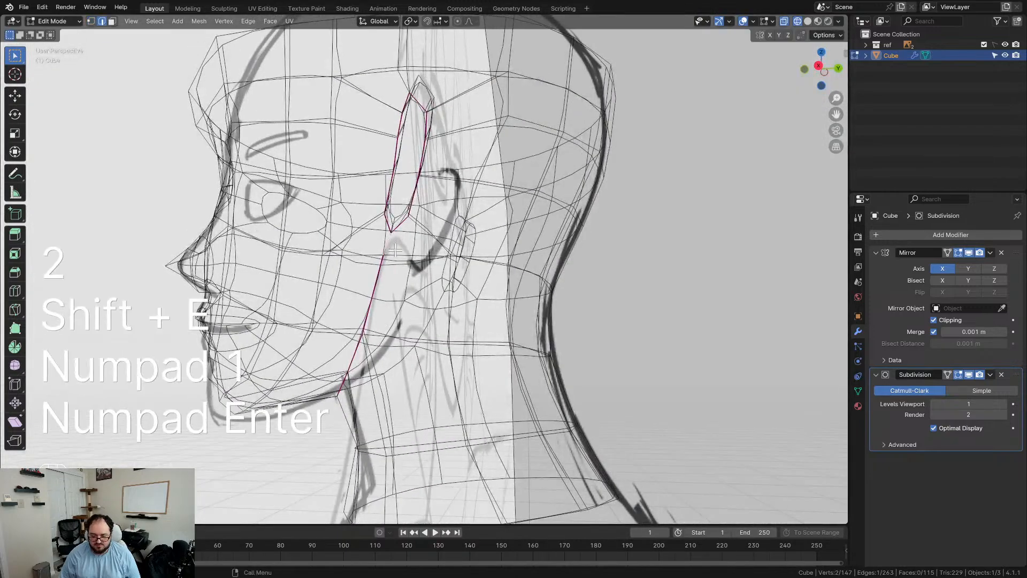
Step: Rotate the ear's outer rim in top view and move it back and closer to the head
key(1)
key(z)
middle_drag(433, 245, 525, 273)
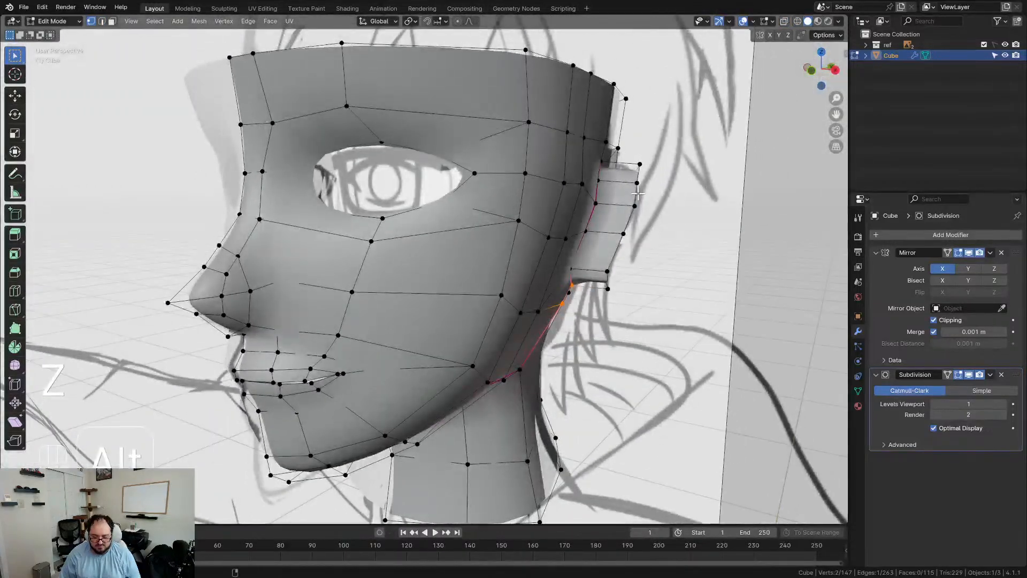
middle_drag(650, 204, 550, 231)
key(KP_7)
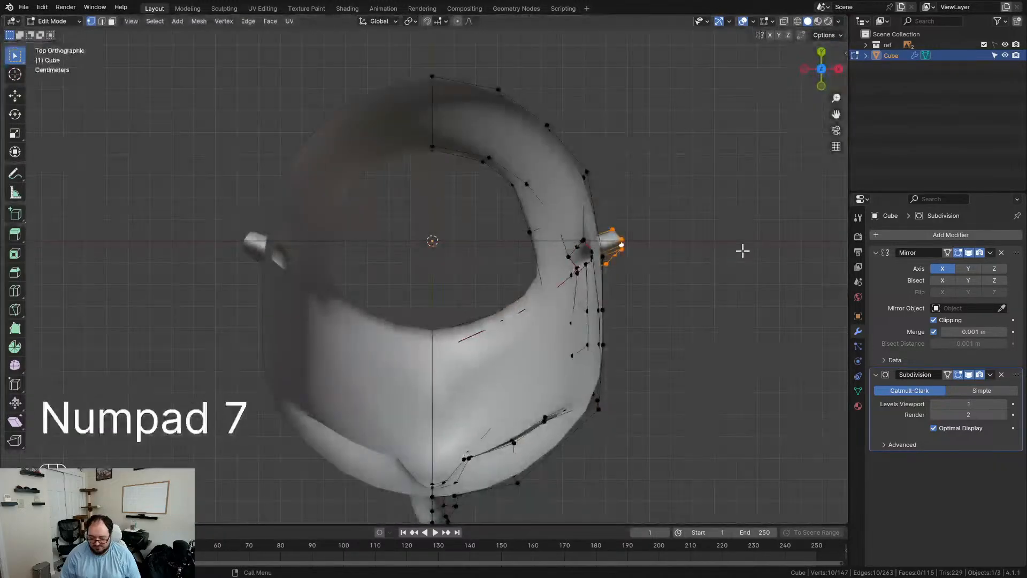
shift+middle_drag(740, 250, 669, 277)
scroll(666, 280, up, 2)
scroll(668, 281, up, 1)
key(r)
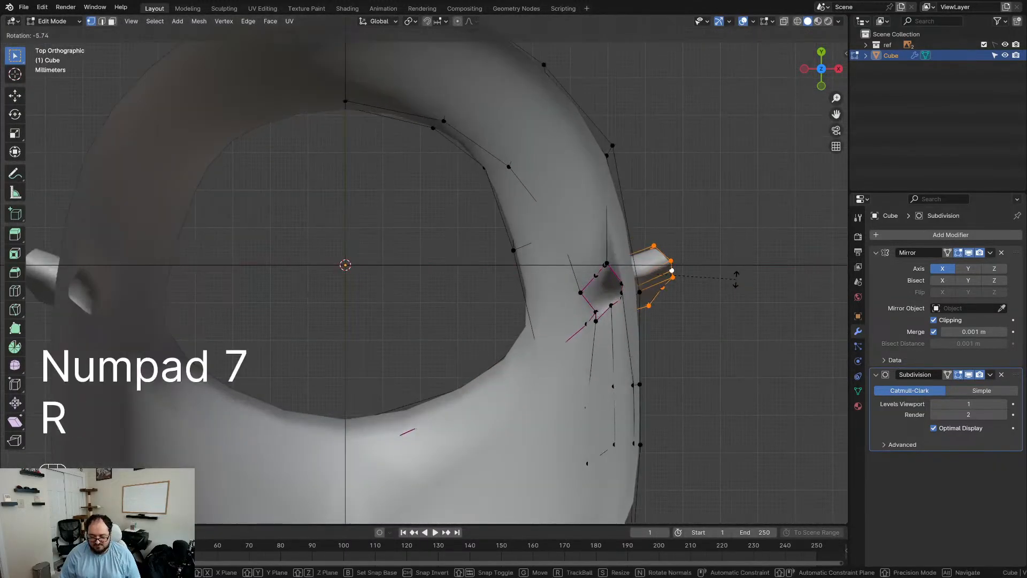
key(g)
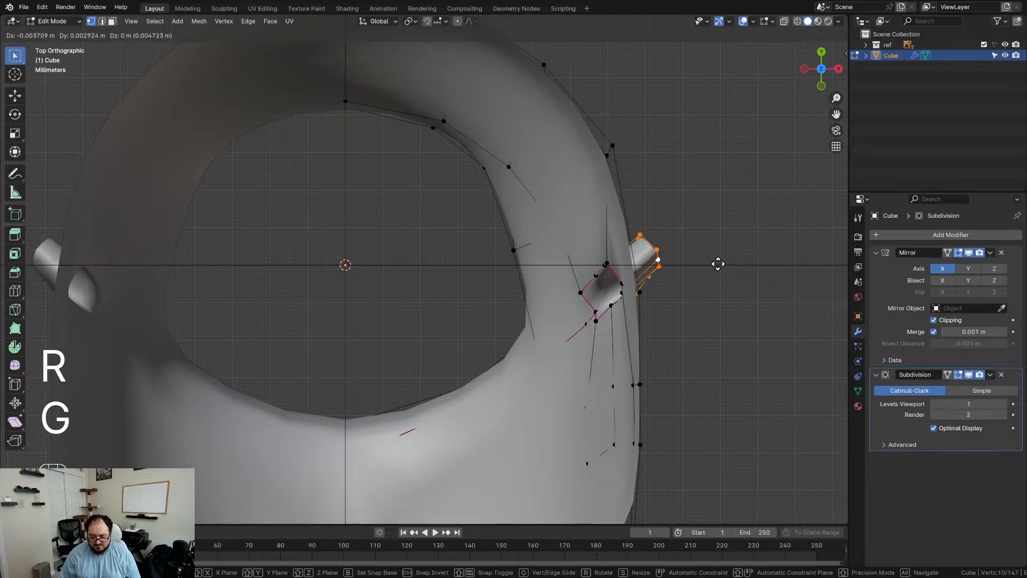
click(718, 264)
Step: Rotate and move the ear's outer rim in the right side view to follow the slant of the sketched ear
middle_drag(718, 273, 611, 225)
scroll(611, 225, down, 3)
scroll(611, 237, up, 1)
key(KP_3)
key(z)
scroll(551, 240, up, 2)
shift+middle_drag(551, 241, 616, 286)
scroll(616, 286, up, 3)
key(r)
click(636, 291)
key(g)
click(625, 291)
Step: Extrude the ear's outer rim again, scale the new loop down and move it inside the ear outline
key(e)
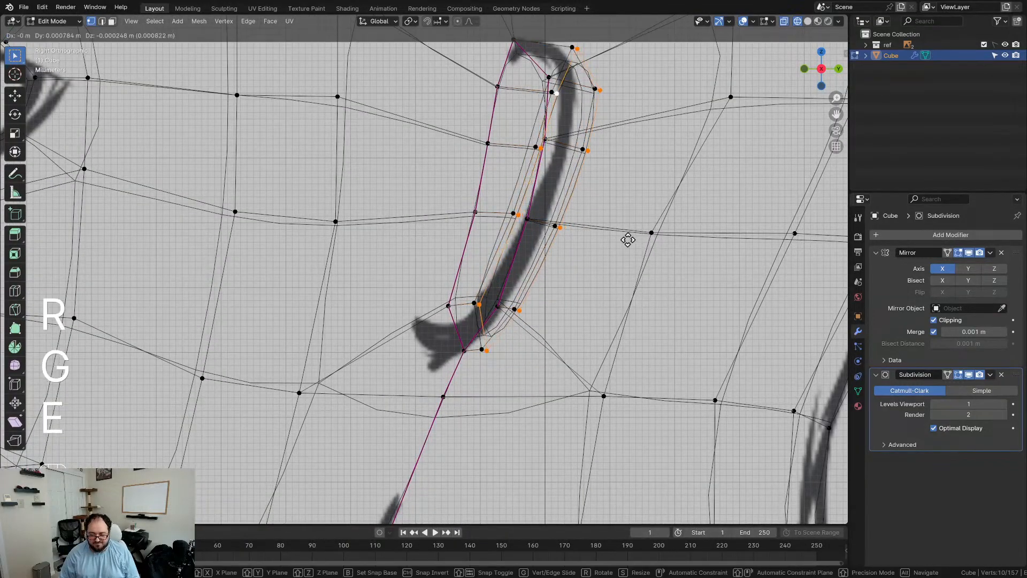
click(653, 244)
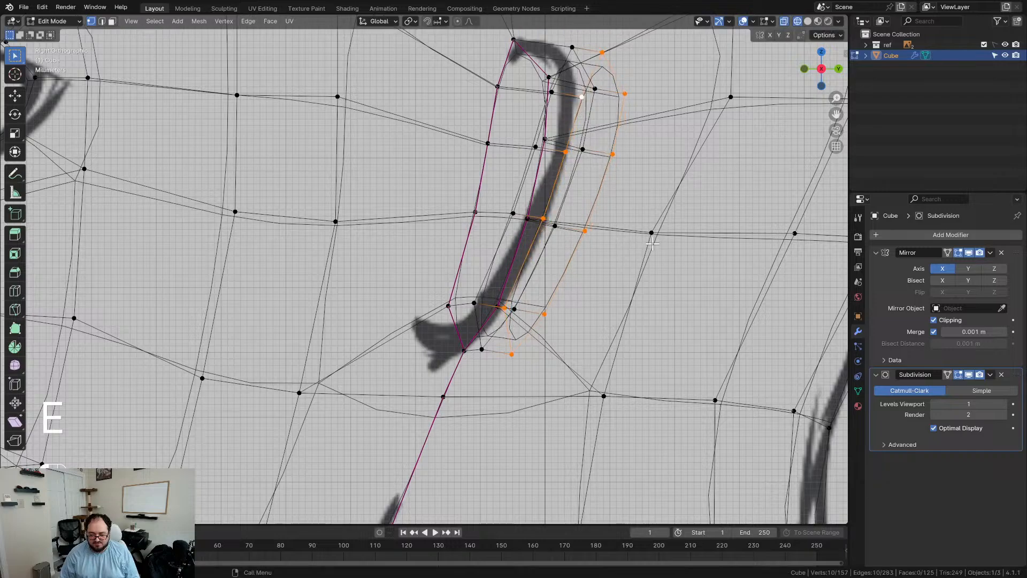
key(d)
key(d)
key(d)
key(s)
click(681, 252)
key(g)
click(679, 248)
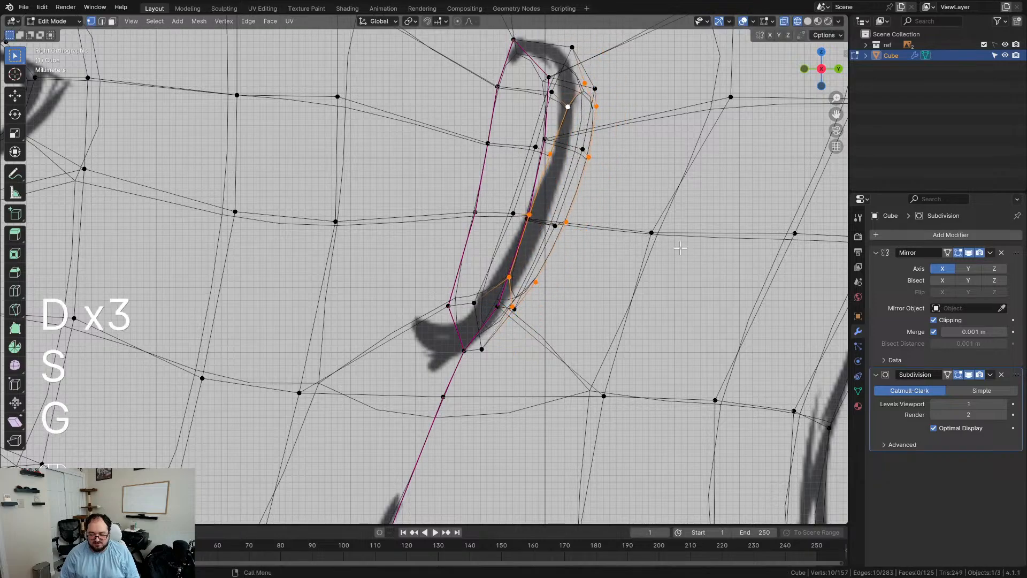
Step: Fill the ear's open inner loop with faces bridging its front and rear vertices from the earlobe to the top
scroll(541, 248, down, 3)
mouse_move(541, 247)
middle_down()
mouse_move(503, 241)
mouse_move(446, 192)
middle_up()
key(z)
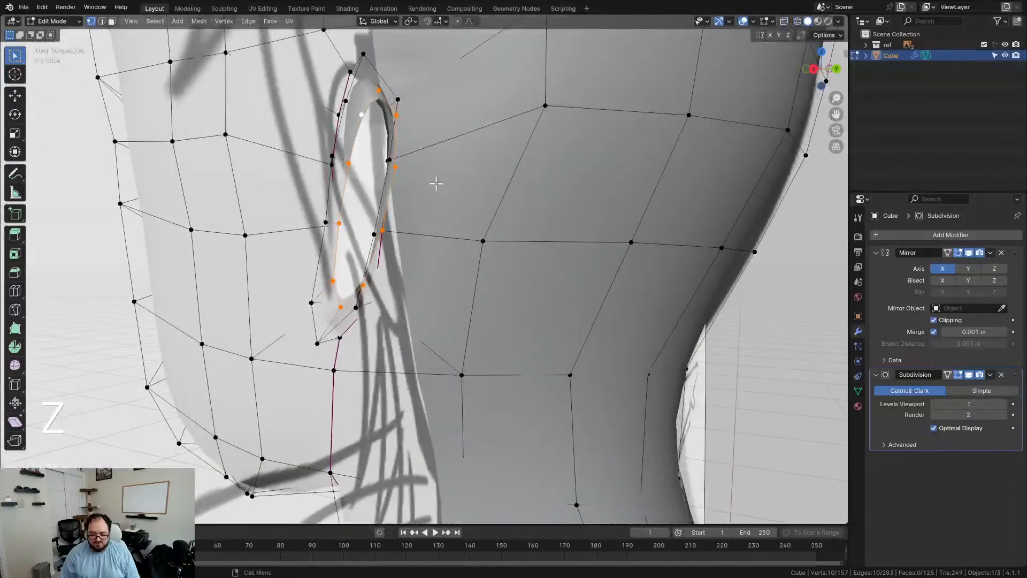
click(374, 101)
middle_drag(368, 262, 357, 245)
click(328, 258)
shift+click(349, 241)
key(f)
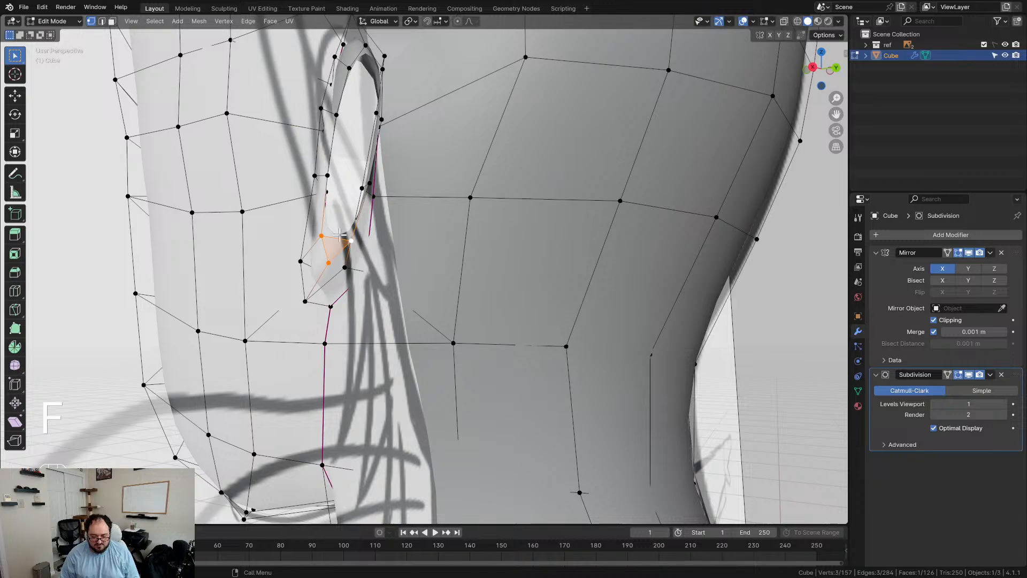
key(f)
key(f)
key(f)
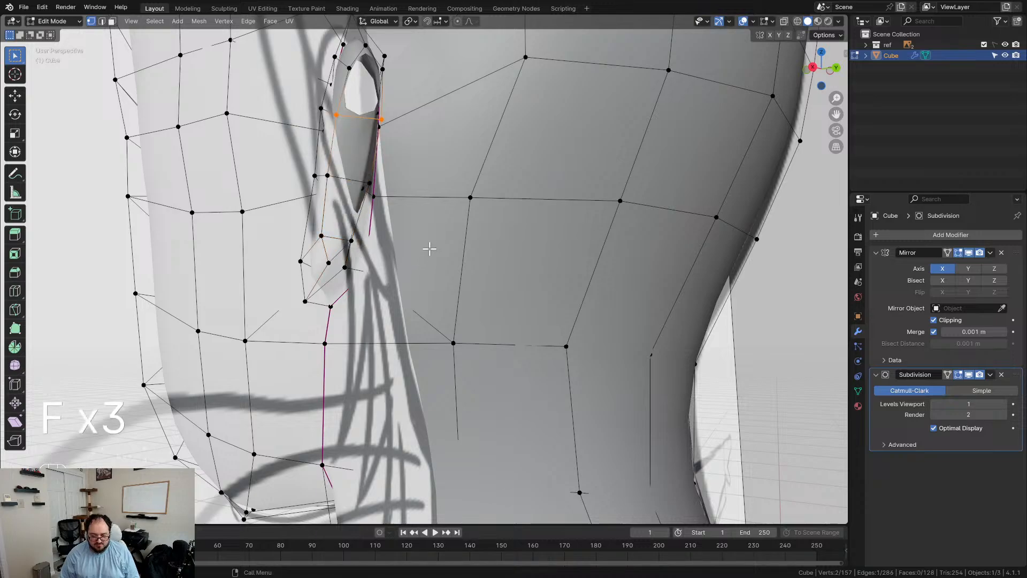
middle_drag(424, 220, 407, 236)
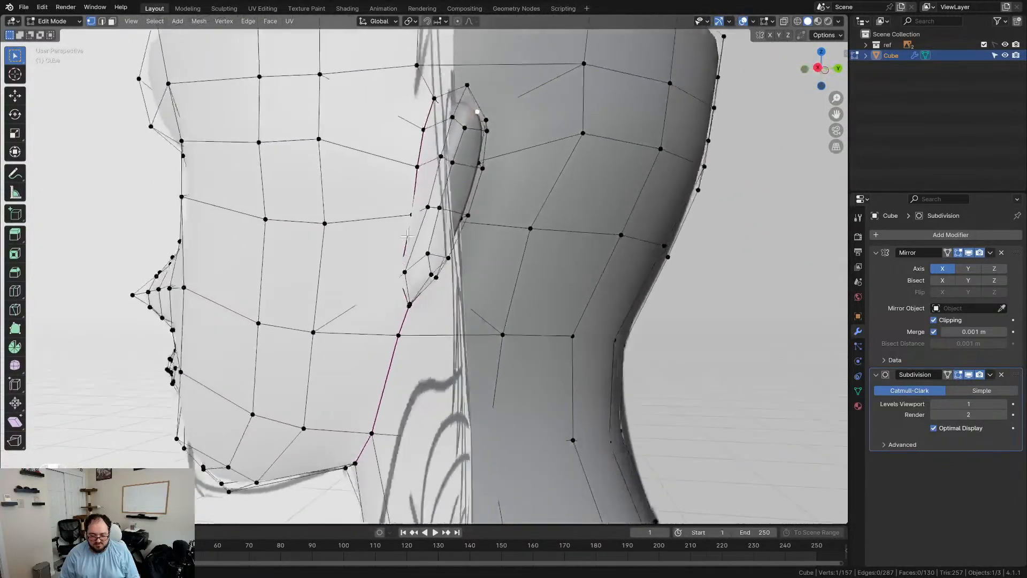
Step: Knife-cut the filled ear surface lengthwise from its top inner vertex down to its lower inner vertex
middle_drag(478, 118, 493, 165)
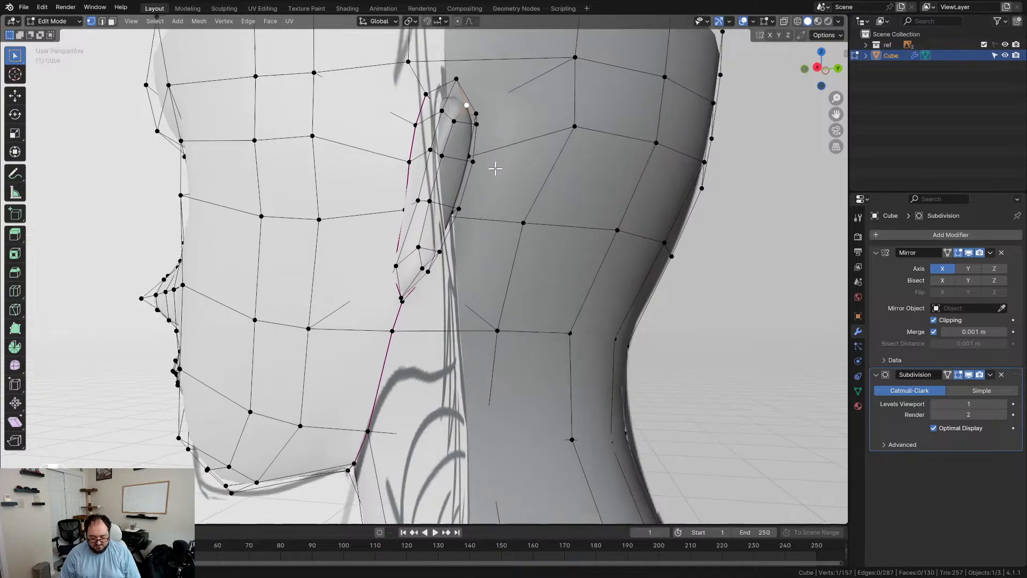
key(k)
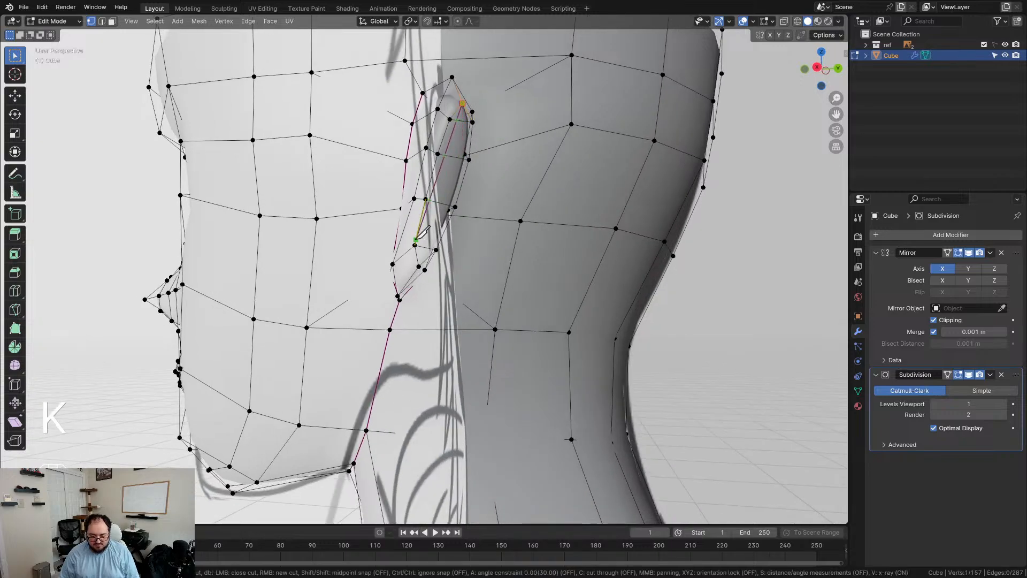
key(Return)
Step: Move the new vertices in the middle of the ear and the neighbouring upper vertices to shape its outer surface
middle_drag(446, 251, 508, 260)
key(g)
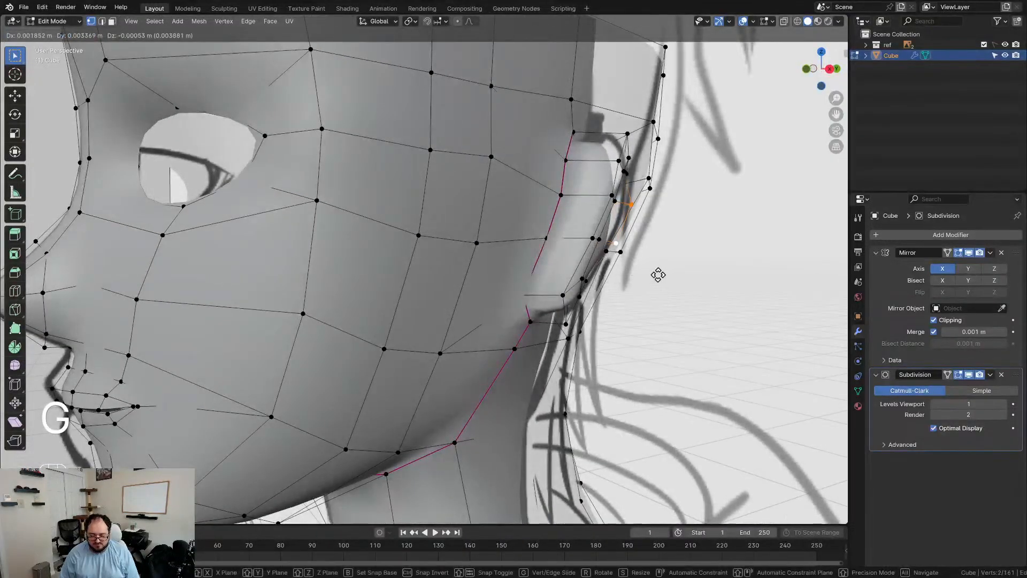
click(659, 275)
middle_drag(658, 287, 608, 282)
click(497, 144)
key(g)
click(554, 170)
middle_drag(546, 194, 639, 153)
key(g)
click(455, 222)
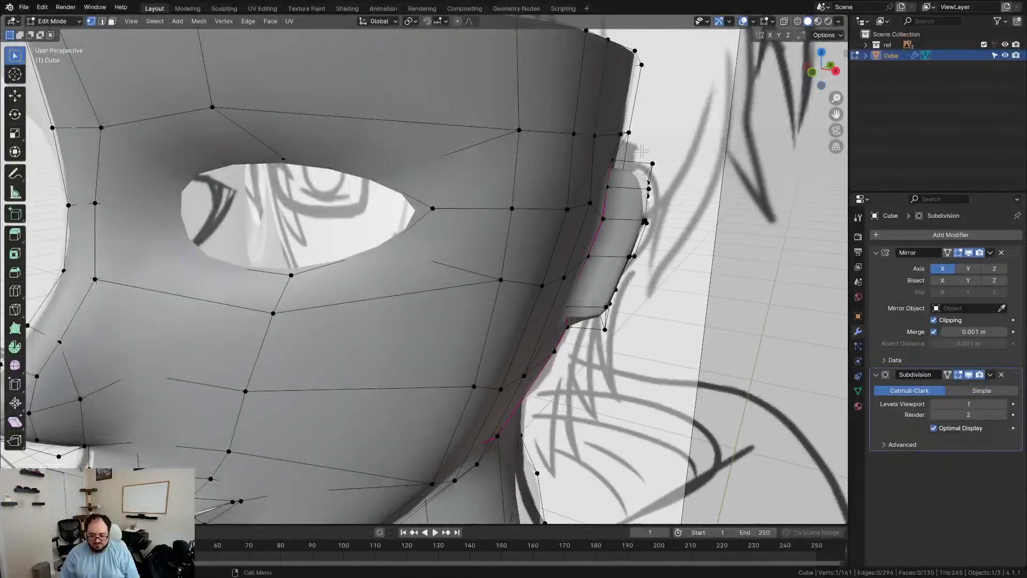
middle_drag(639, 207, 628, 138)
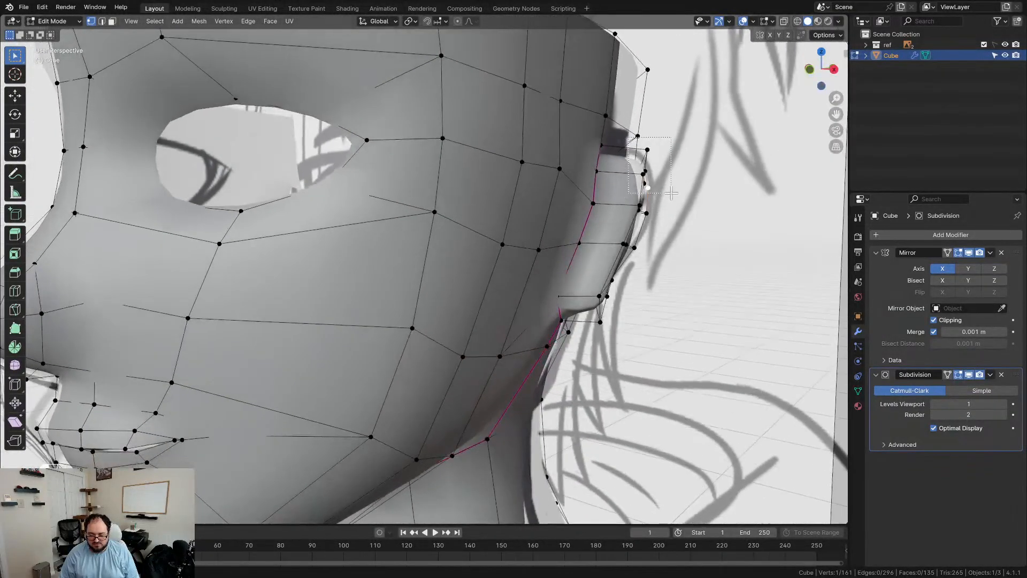
alt+click(637, 208)
middle_drag(638, 209, 627, 247)
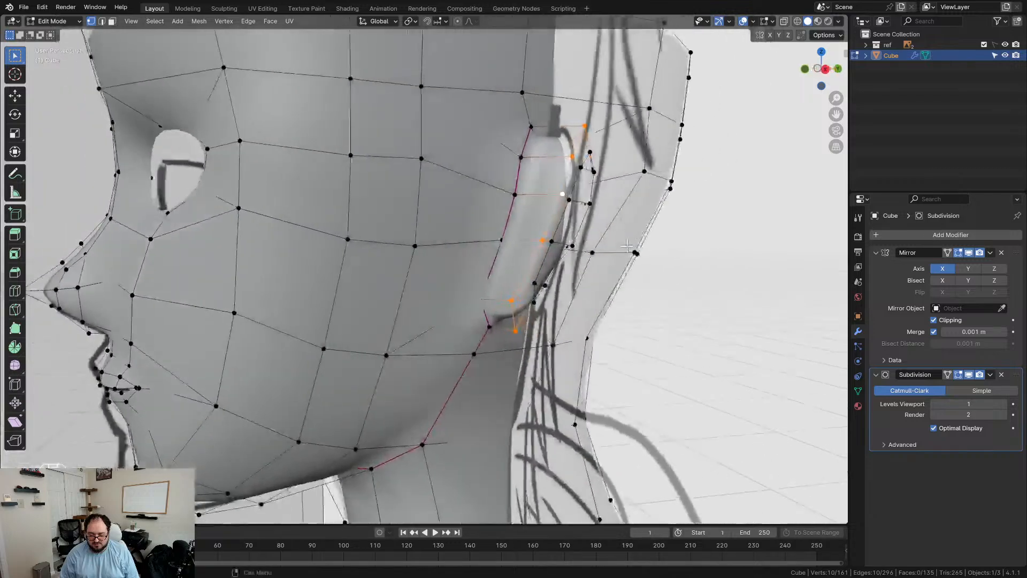
key(ctrl+KP_Add)
key(ctrl+KP_Subtract)
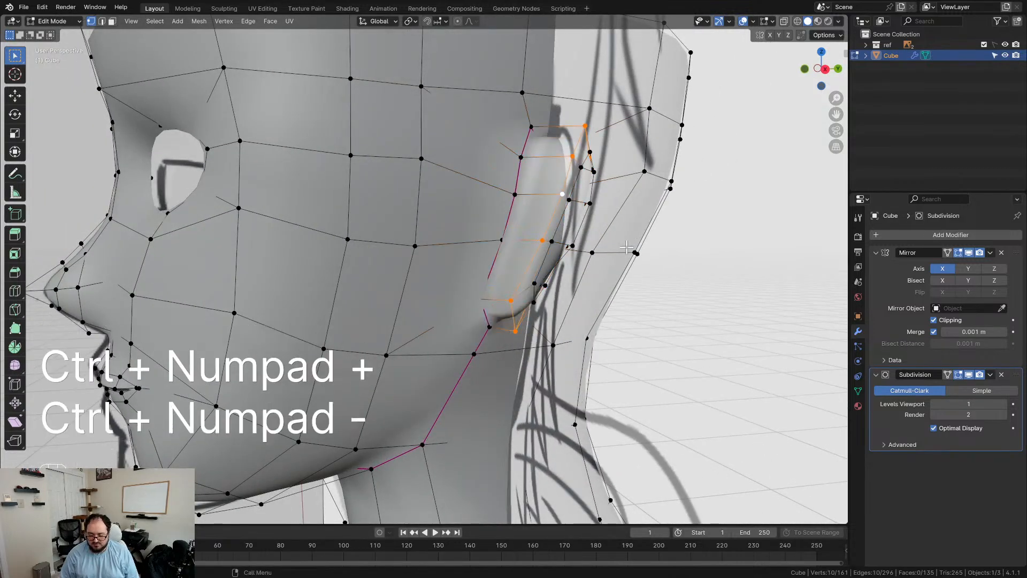
key(d)
middle_drag(627, 249, 500, 251)
key(d)
Step: Move the ear's upper vertices up and outward in front view to reach the top of the sketched ear
key(KP_1)
scroll(638, 239, up, 2)
scroll(499, 251, up, 2)
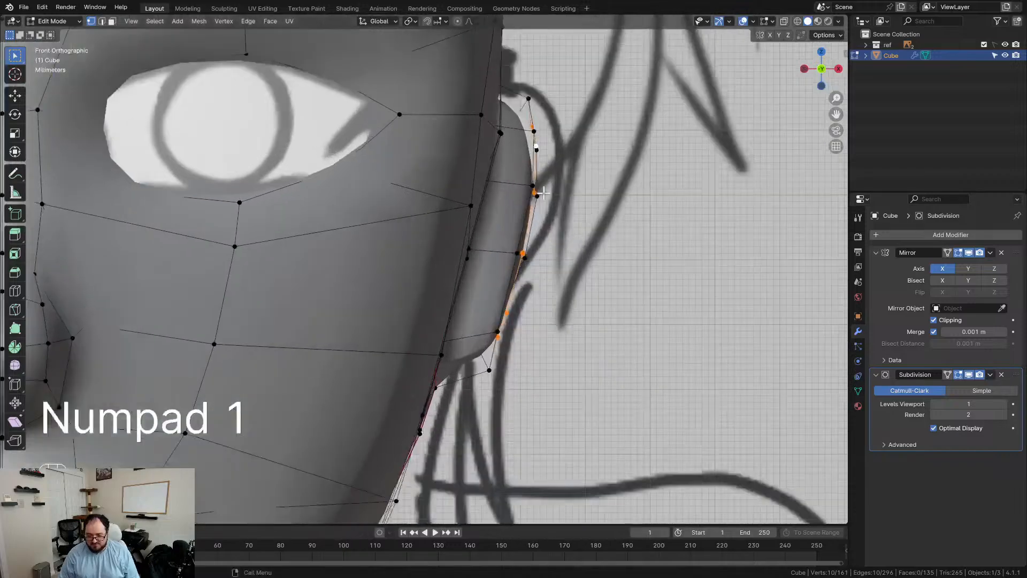
drag(581, 170, 581, 170)
key(g)
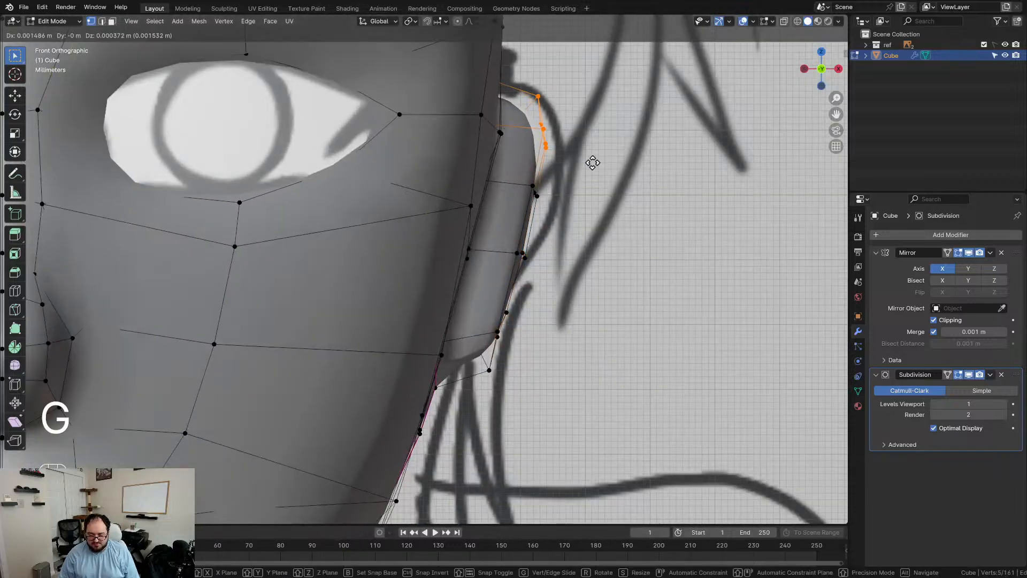
click(609, 147)
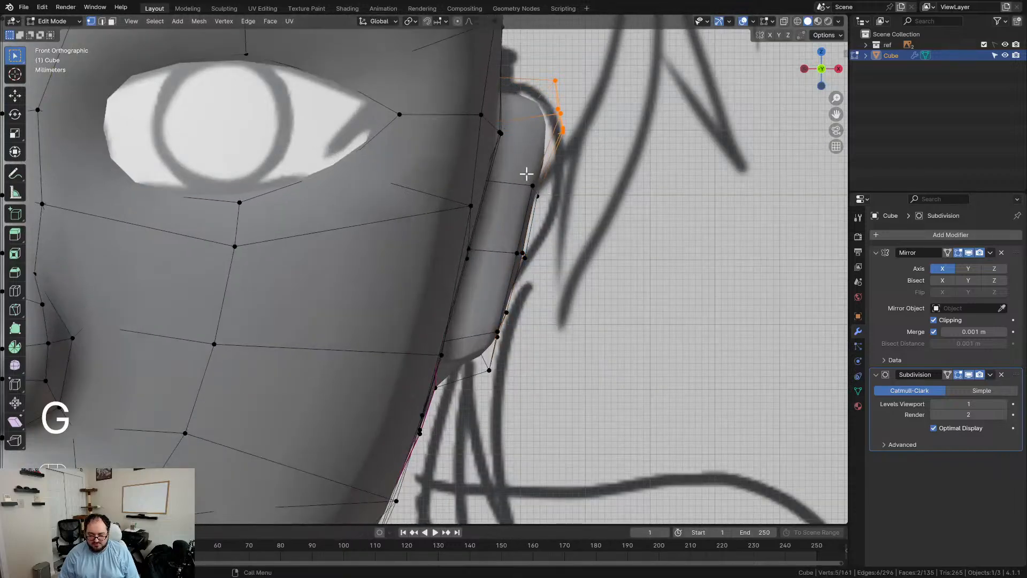
Step: Move the ear's middle and lower vertices row by row in front view to follow the sketched outline down to the earlobe
drag(577, 219, 577, 218)
key(g)
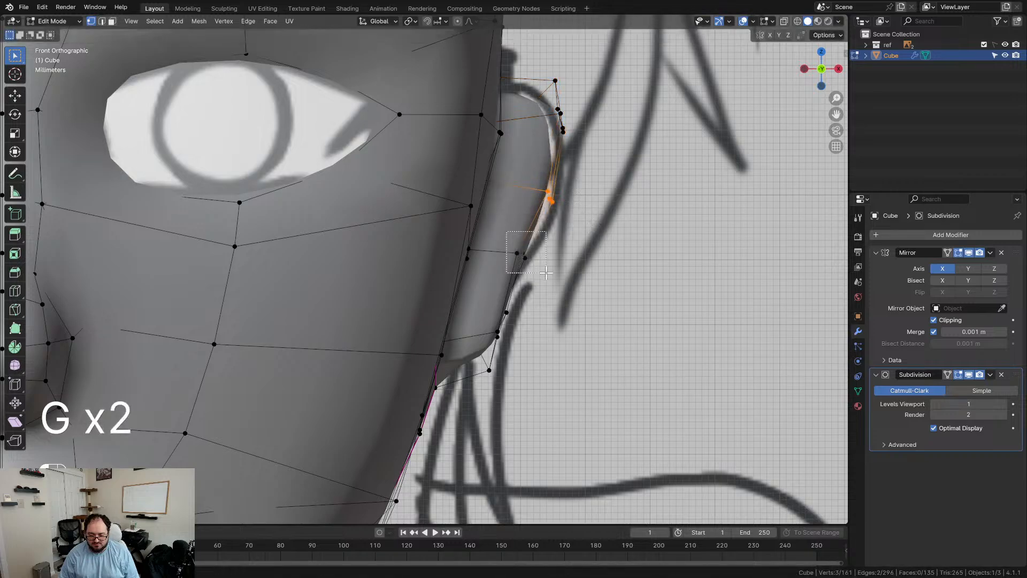
drag(546, 273, 546, 273)
key(g)
drag(480, 292, 546, 321)
key(g)
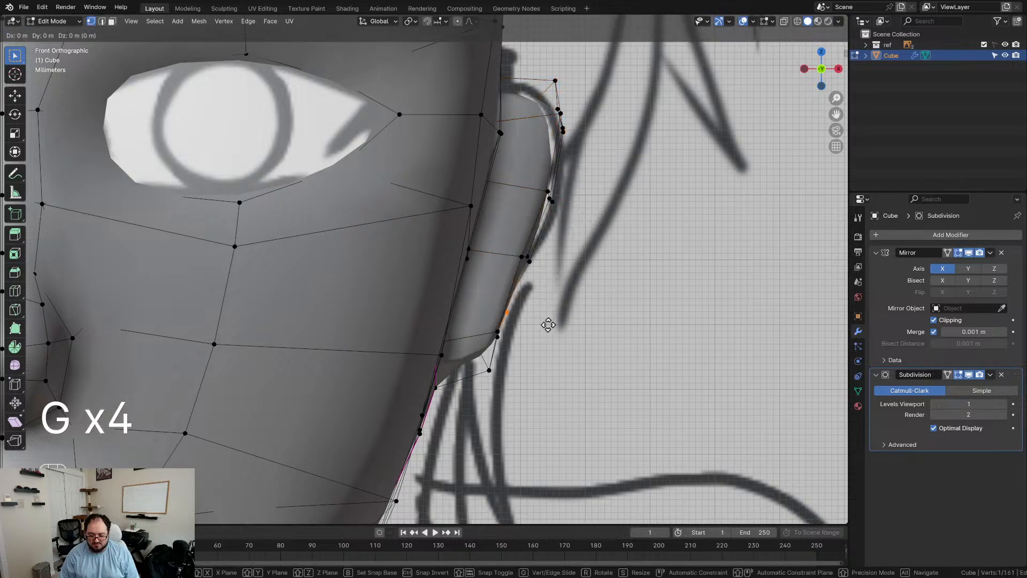
click(537, 321)
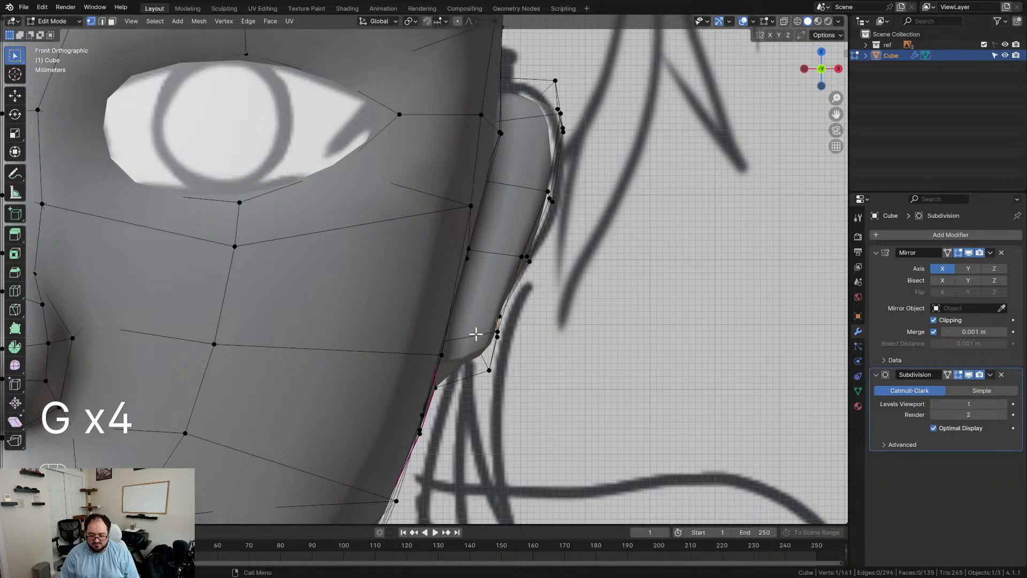
drag(503, 382, 509, 392)
key(g)
click(510, 395)
Step: Slide the bottom vertex of the ear's creased base along its edge where it meets the jawline
middle_drag(509, 395, 406, 366)
click(453, 353)
key(g)
key(g)
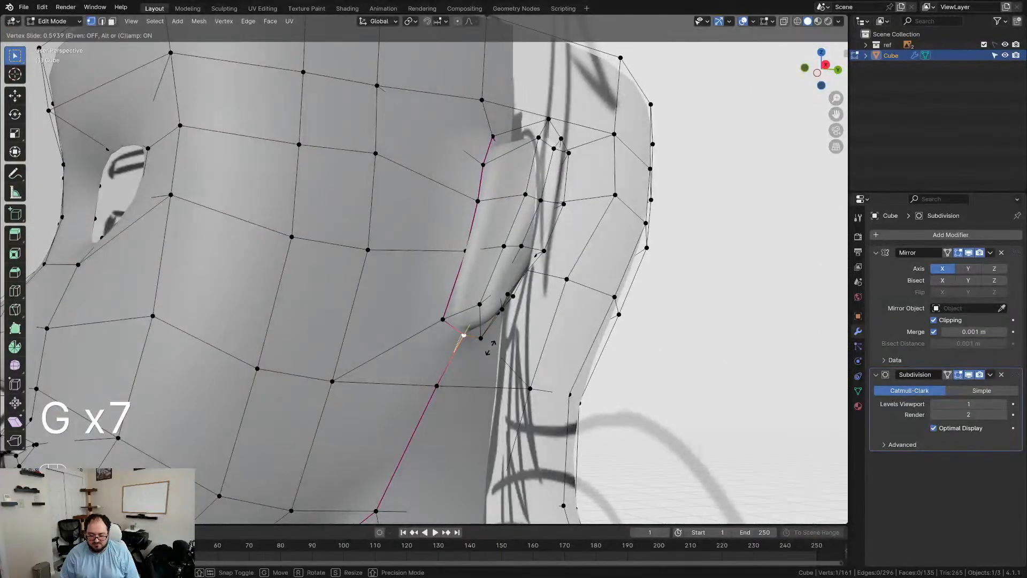
click(489, 335)
middle_drag(489, 332, 511, 392)
scroll(511, 392, down, 4)
key(KP_3)
scroll(509, 357, up, 6)
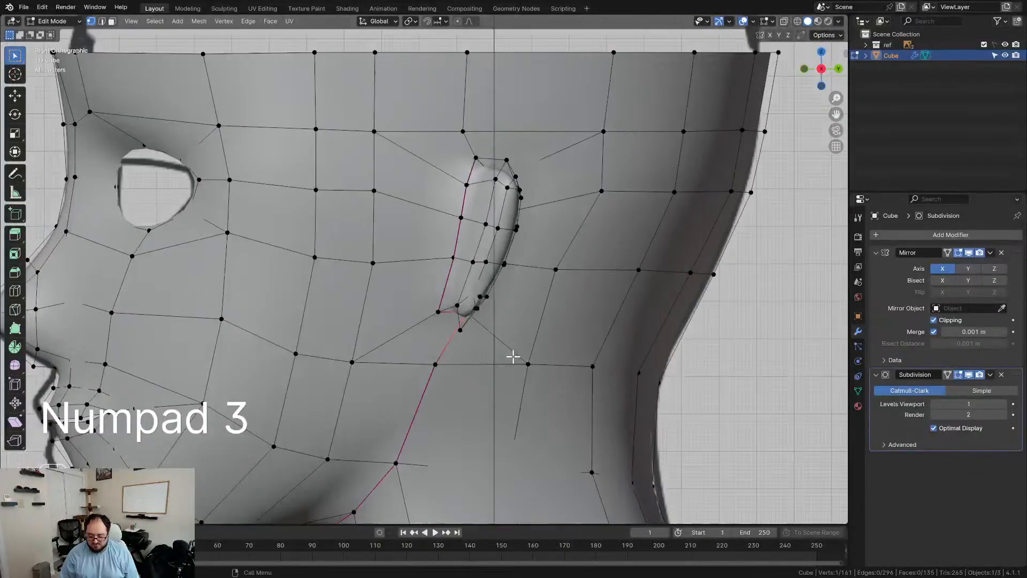
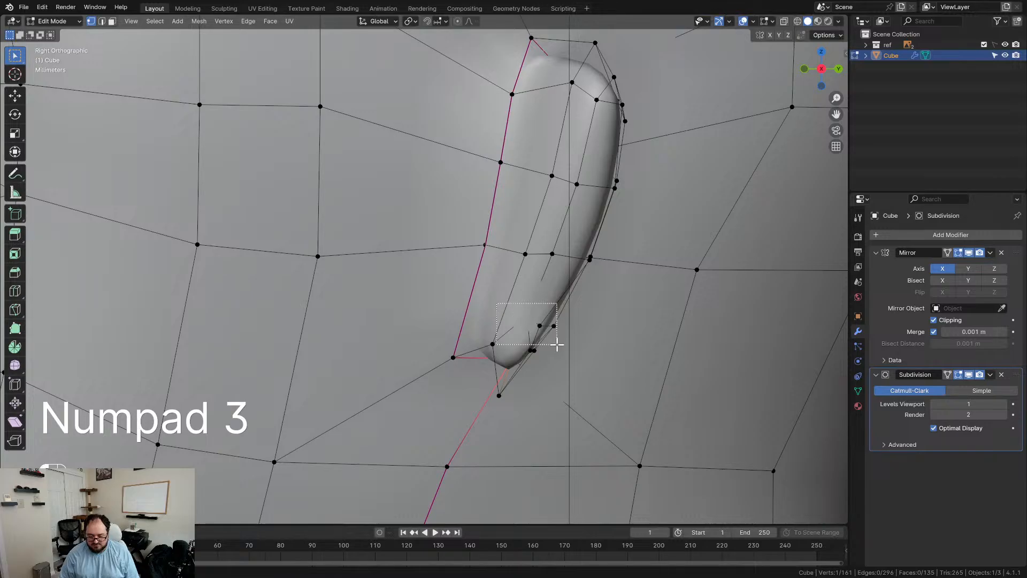
Step: Move the ear's lower tip vertices and the vertex row above them about 0.001 m toward the back of the head
drag(557, 345, 558, 346)
key(g)
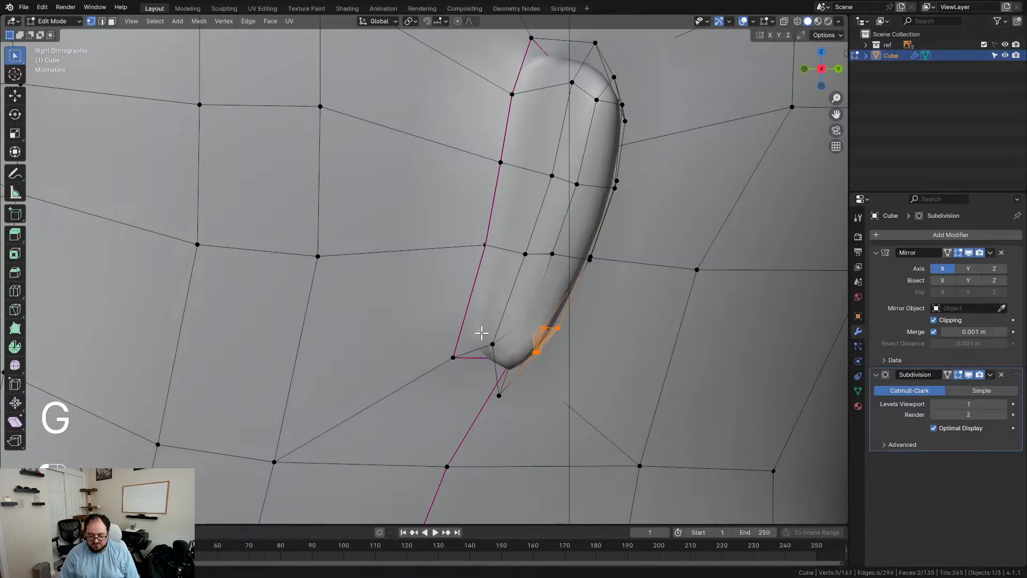
key(g)
drag(525, 400, 526, 401)
key(g)
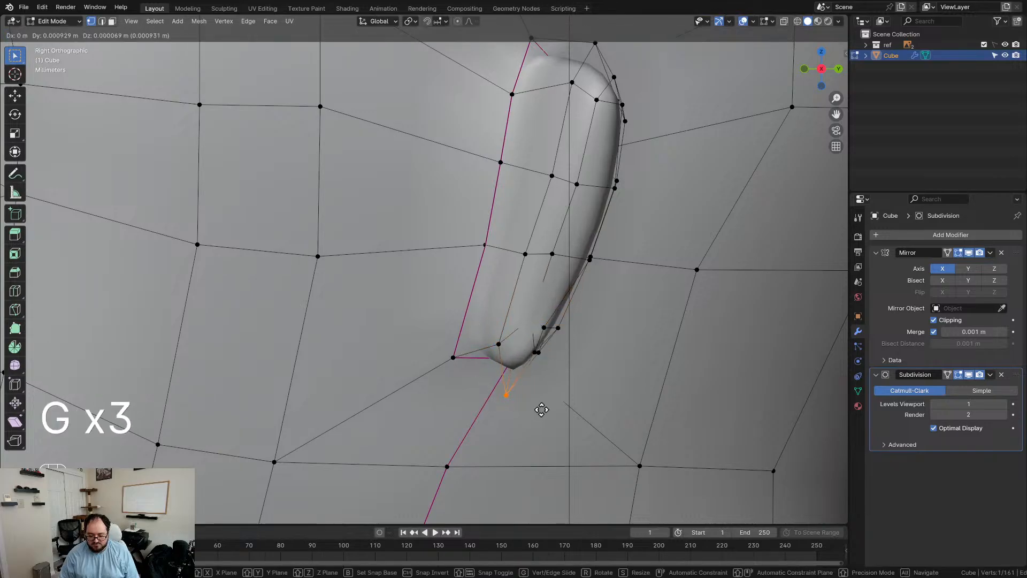
click(538, 405)
drag(607, 288, 607, 287)
key(g)
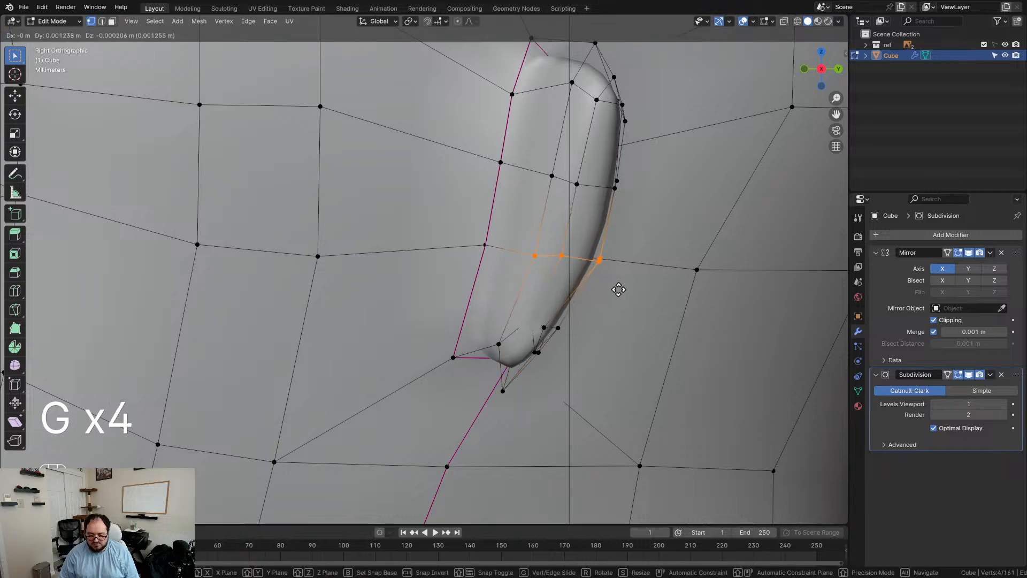
Step: Try to move the group of vertices at the top rear of the ear
drag(666, 120, 666, 120)
key(g)
click(672, 131)
key(ctrl+z)
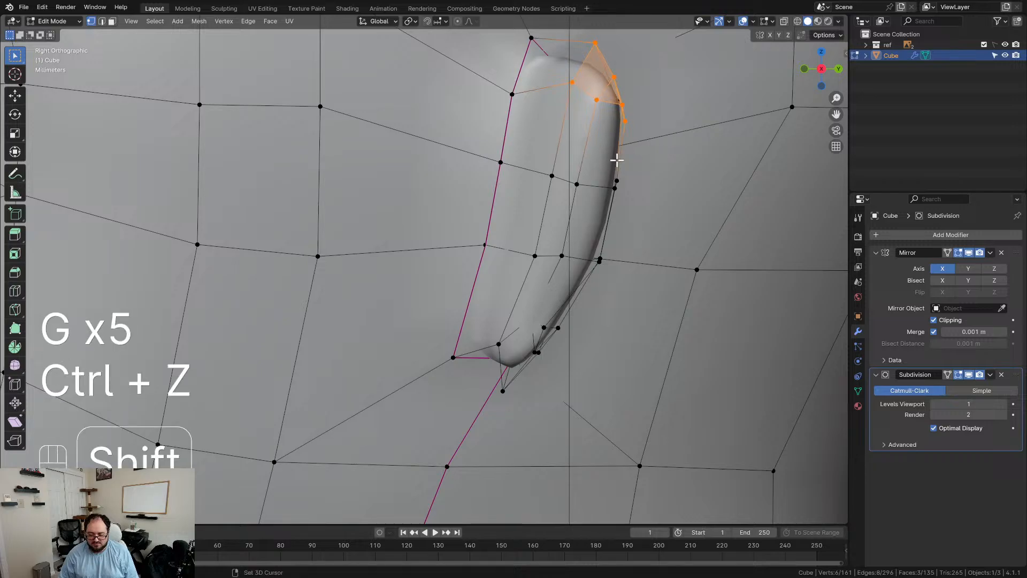
Step: Reposition the two upper front vertices of the ear base, shifting the topmost rearward and the one beneath it downward
shift+middle_drag(596, 163, 544, 265)
key(g)
key(g)
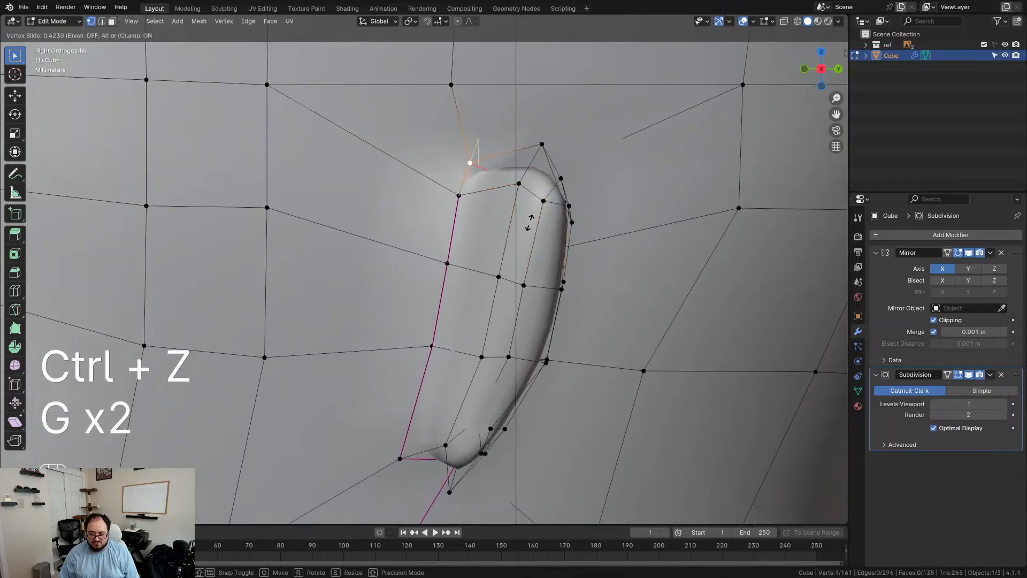
click(539, 212)
key(g)
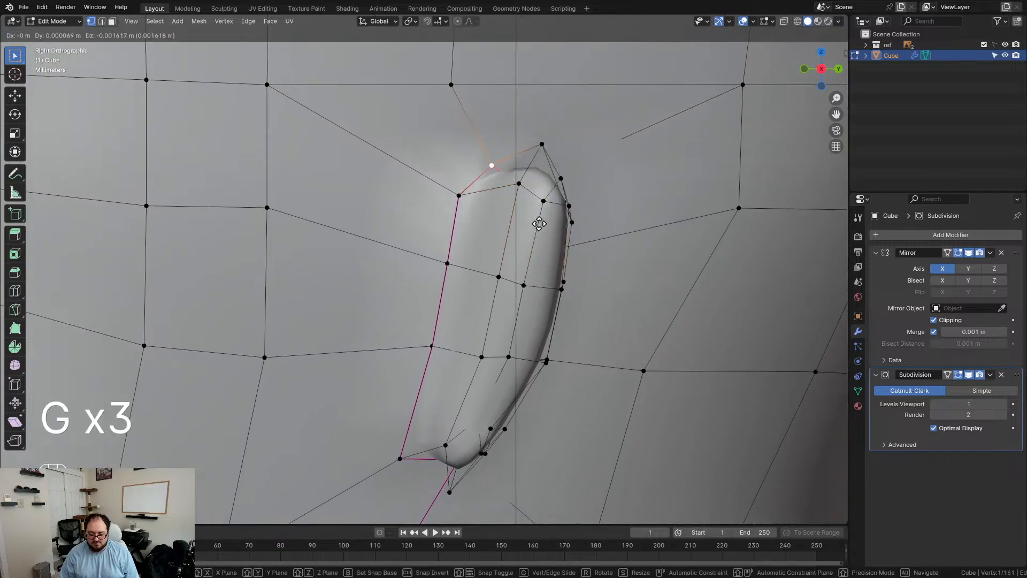
click(540, 223)
click(458, 195)
key(g)
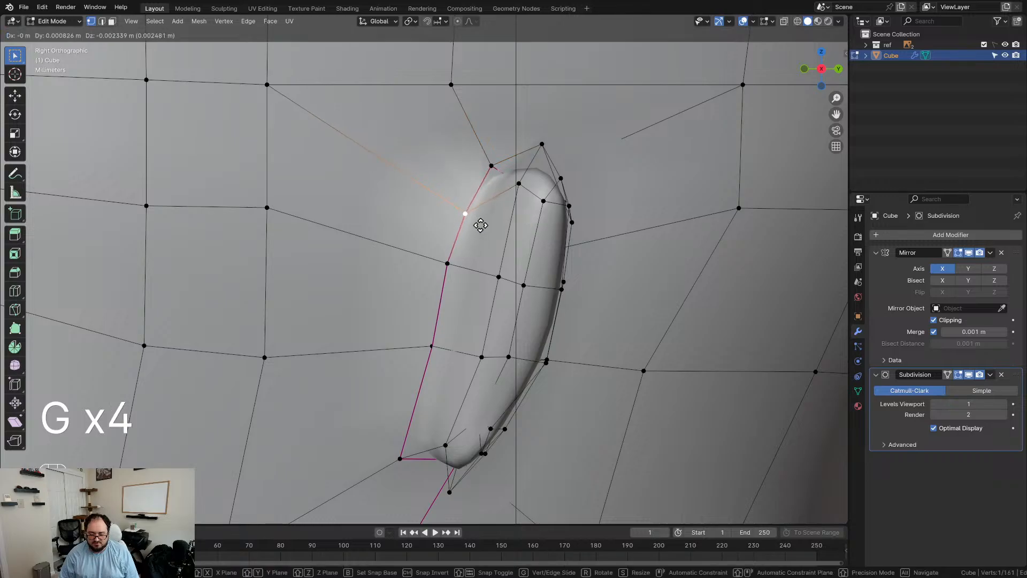
click(481, 226)
Step: Try to slide and freely move the vertex at the underside of the ear base
scroll(483, 298, down, 4)
middle_drag(484, 297, 449, 309)
key(g)
key(g)
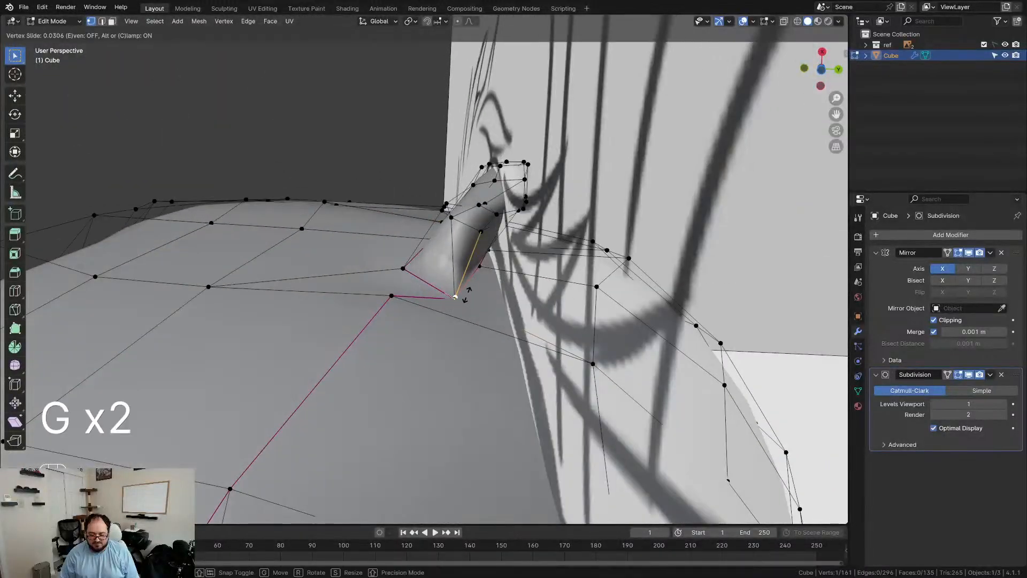
key(ctrl+z)
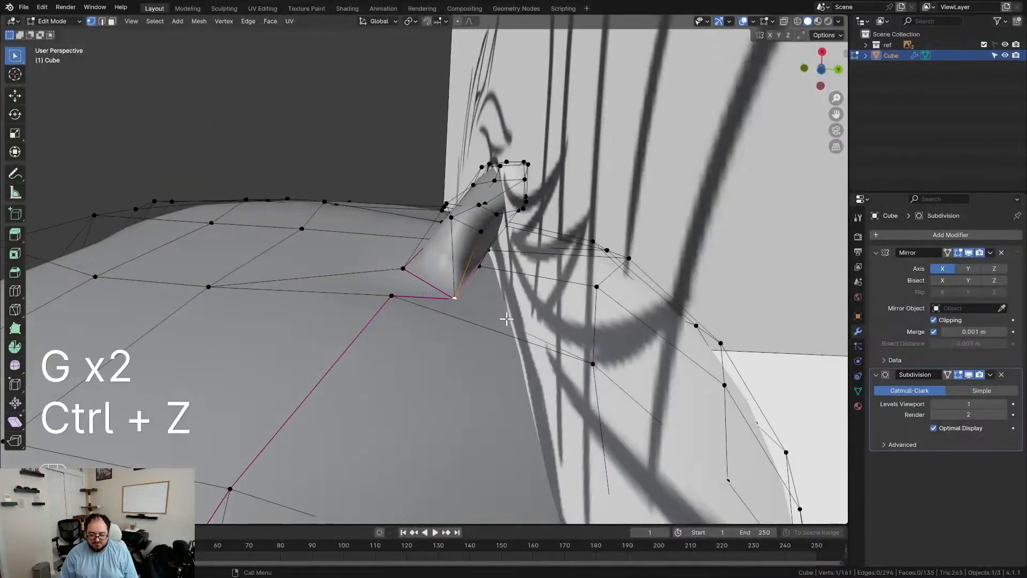
key(g)
click(489, 305)
middle_drag(489, 304, 489, 436)
key(ctrl+z)
Step: Reposition the two lowest ear-base vertices, sliding both toward the front corner where the ear meets the head
key(g)
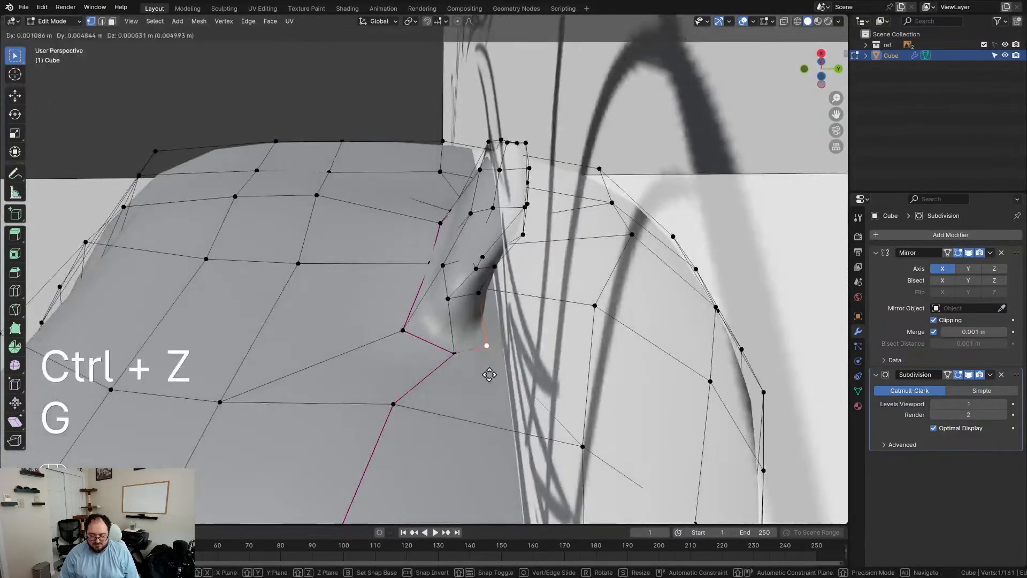
key(g)
key(g)
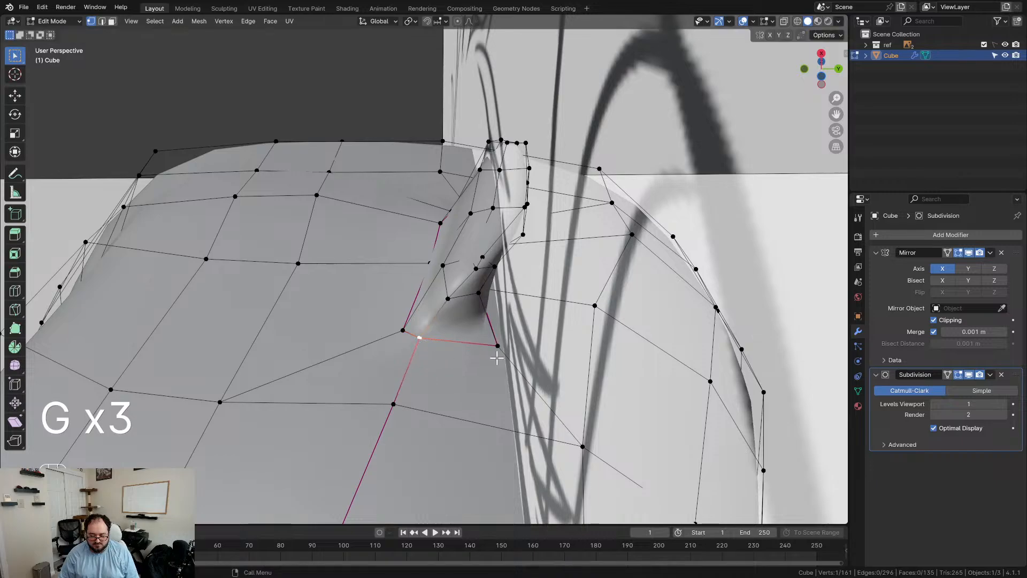
key(g)
click(490, 351)
key(ctrl+z)
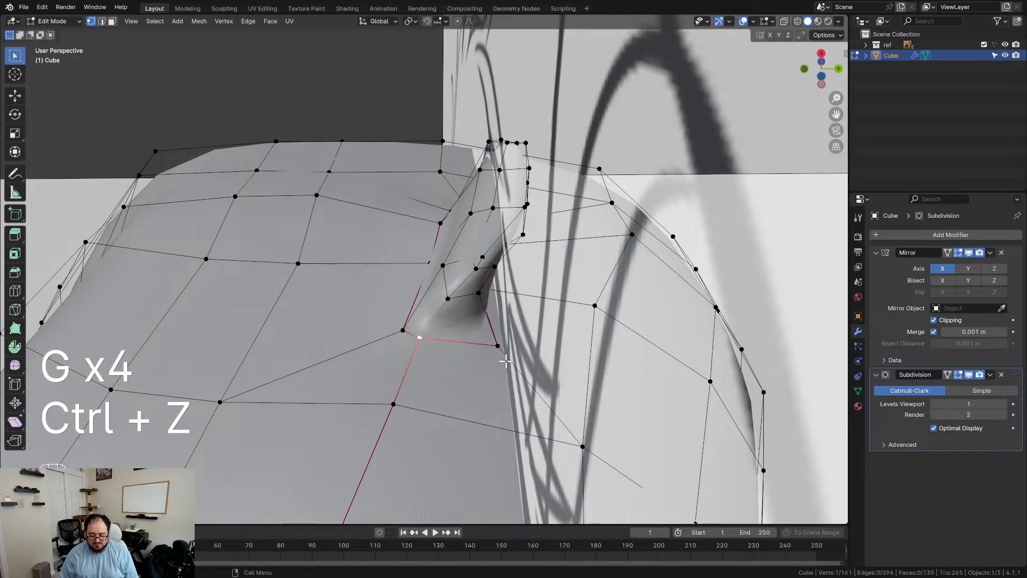
key(g)
key(g)
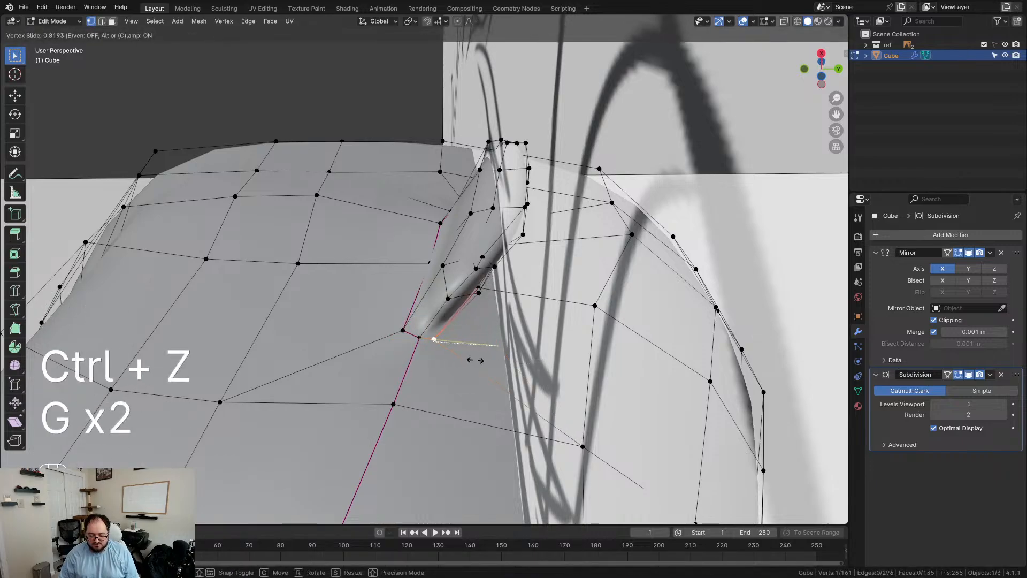
click(475, 360)
Step: Edge-slide the loop running around the ear and raise its top two vertices by about 0.0015 m
middle_drag(496, 344, 562, 314)
middle_drag(498, 315, 573, 321)
scroll(476, 334, up, 2)
key(Tab)
key(Tab)
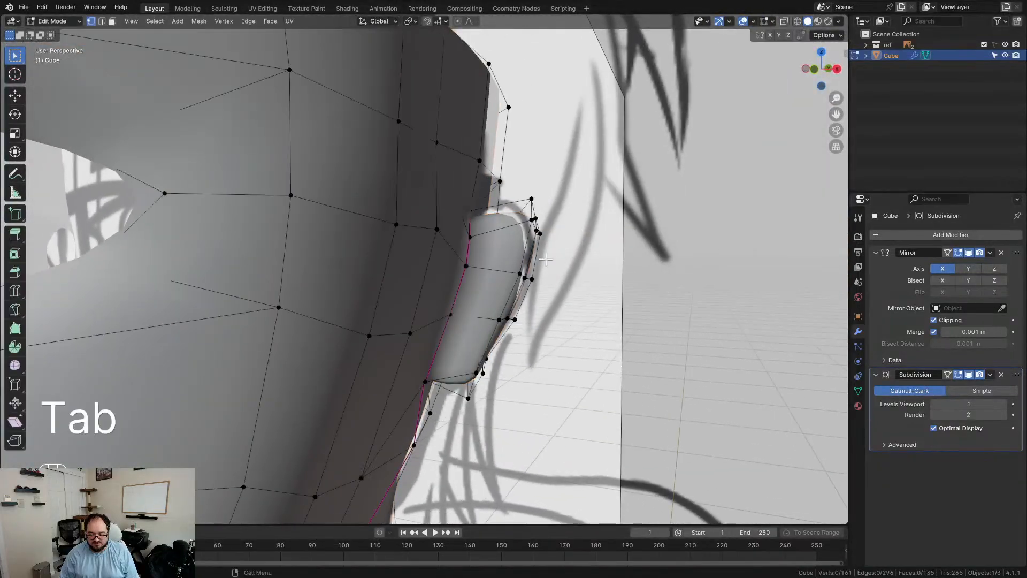
middle_drag(545, 259, 453, 250)
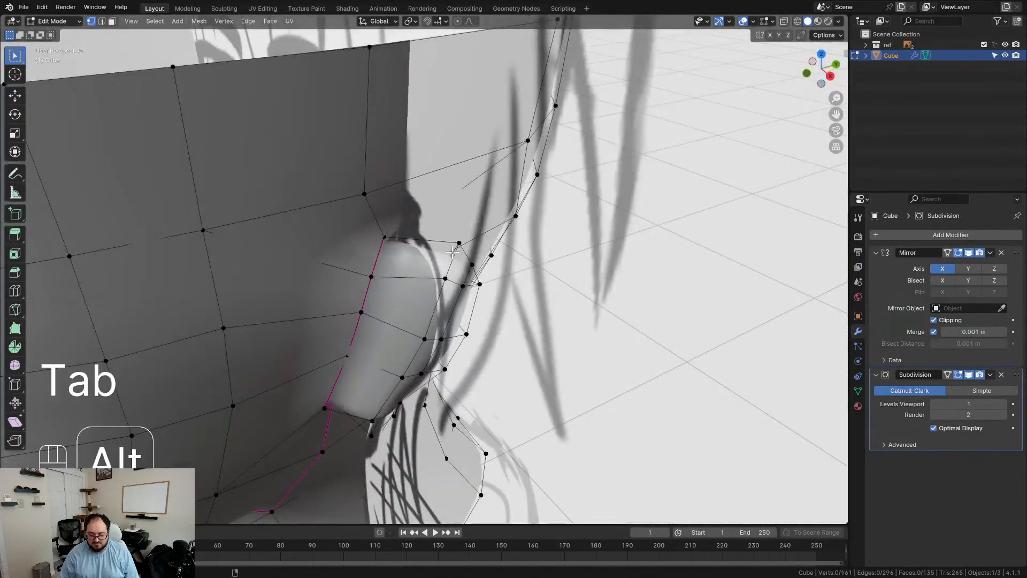
middle_drag(465, 294, 459, 274)
key(g)
key(g)
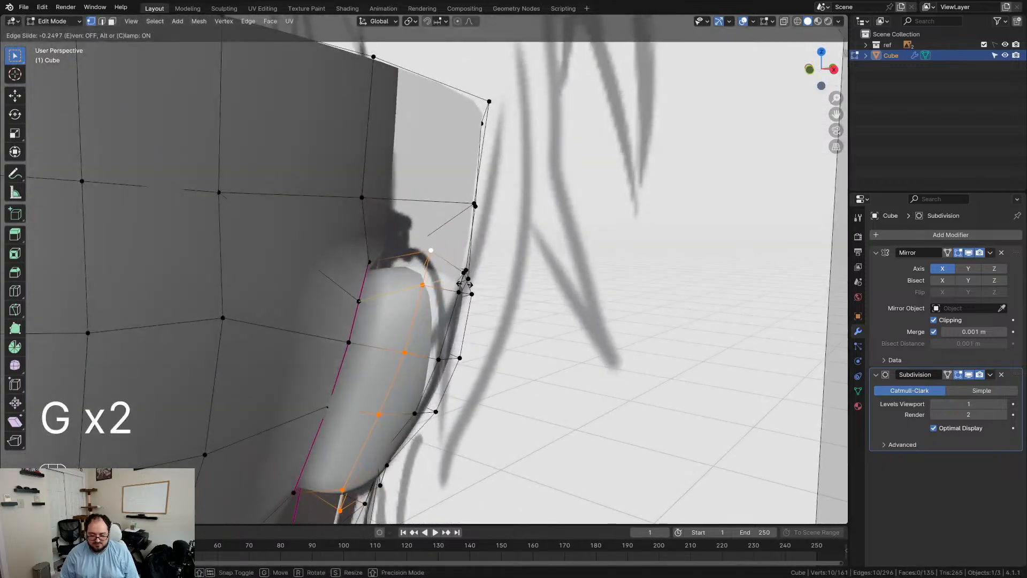
click(411, 253)
key(g)
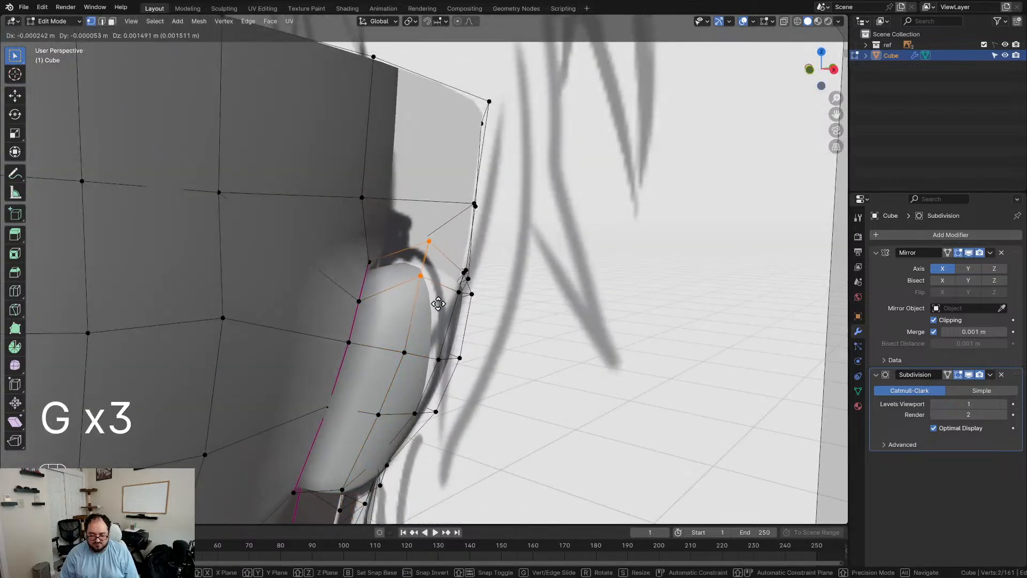
click(441, 286)
Step: Adjust individual vertices on the back face of the ear, undoing the last adjustment
middle_drag(441, 286, 457, 307)
click(475, 283)
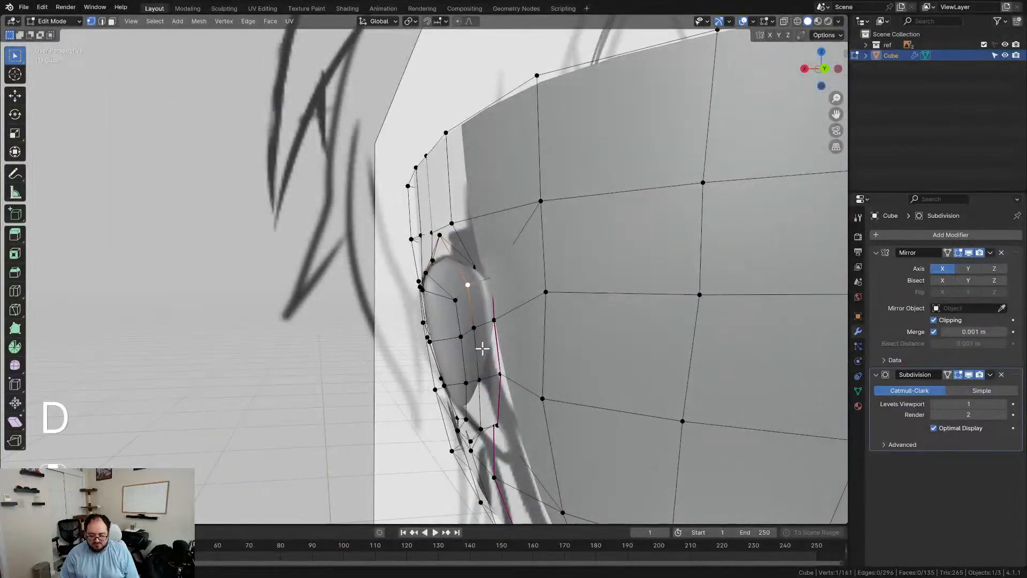
middle_drag(483, 349, 444, 305)
click(463, 385)
key(d)
click(484, 386)
key(d)
mouse_move(496, 325)
middle_down()
mouse_move(557, 278)
mouse_move(445, 353)
mouse_move(512, 327)
middle_up()
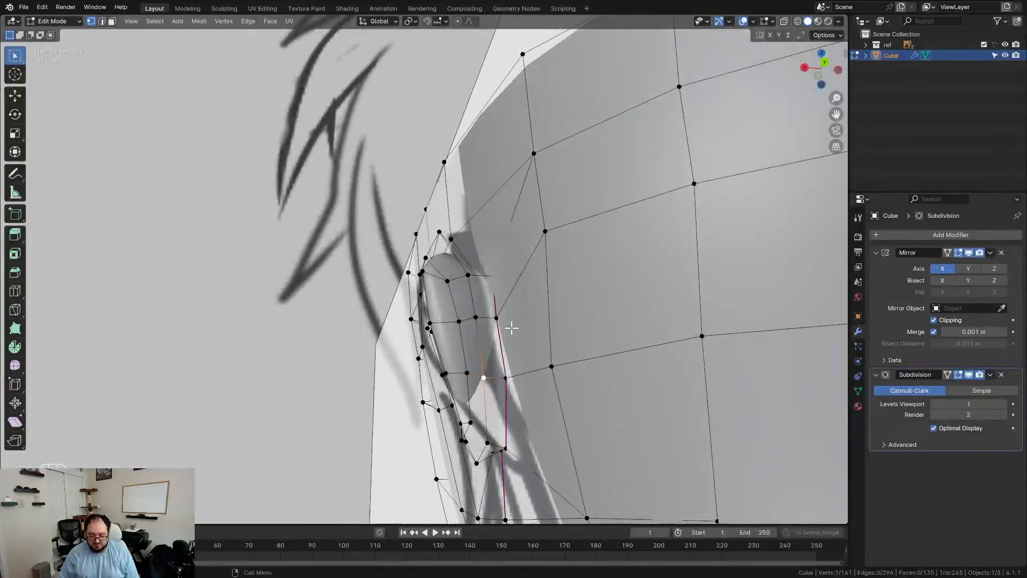
key(ctrl+z)
Step: Move the two vertices behind the ear, where it joins the head, about -0.003 m along the Y axis
mouse_move(509, 399)
middle_down()
mouse_move(546, 377)
mouse_move(543, 395)
mouse_move(528, 394)
middle_up()
shift+click(487, 390)
key(g)
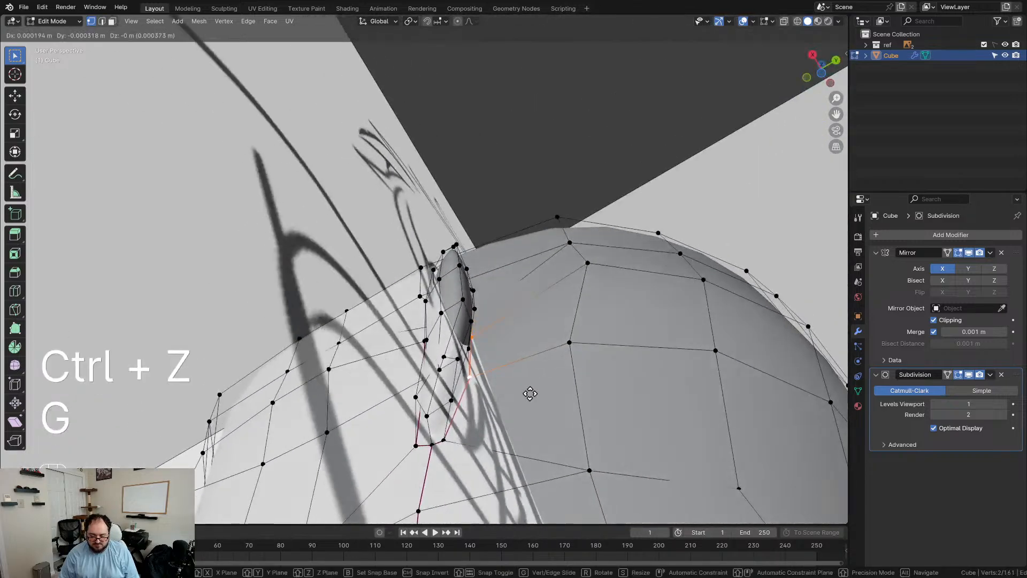
key(x)
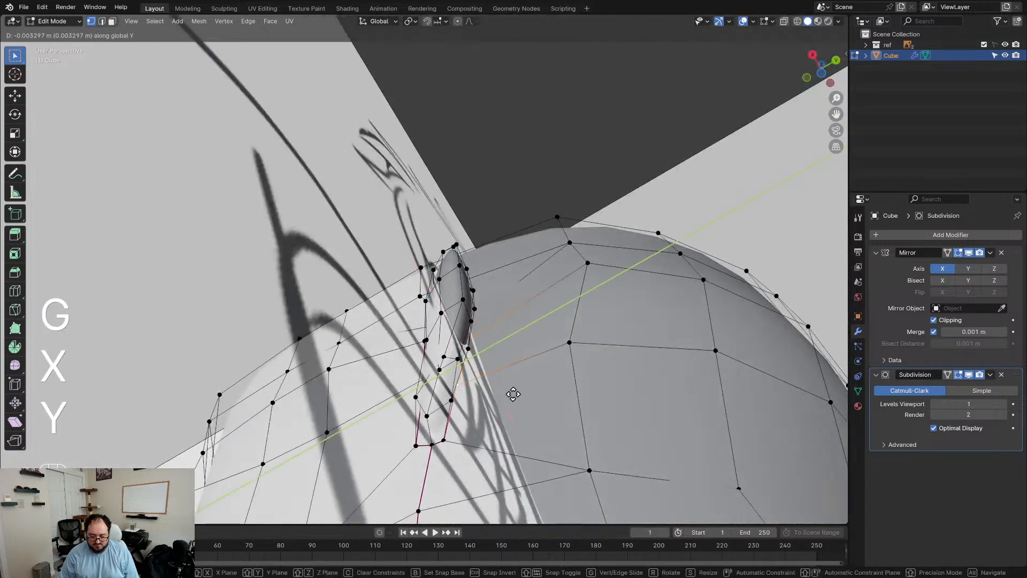
click(511, 395)
middle_drag(512, 395, 458, 13)
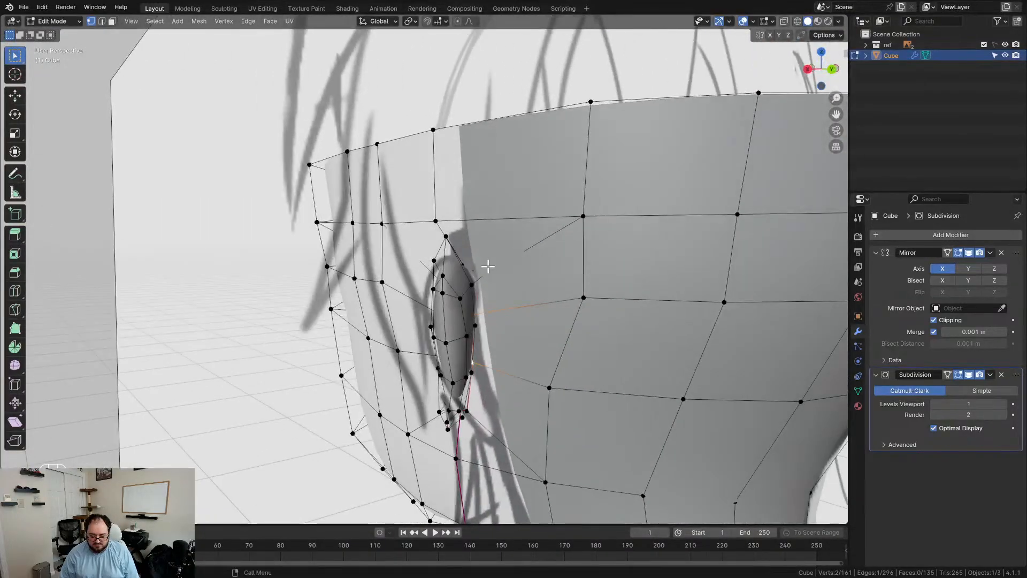
Step: Move the upper vertex behind the ear, where it joins the head, along the Y axis
key(z)
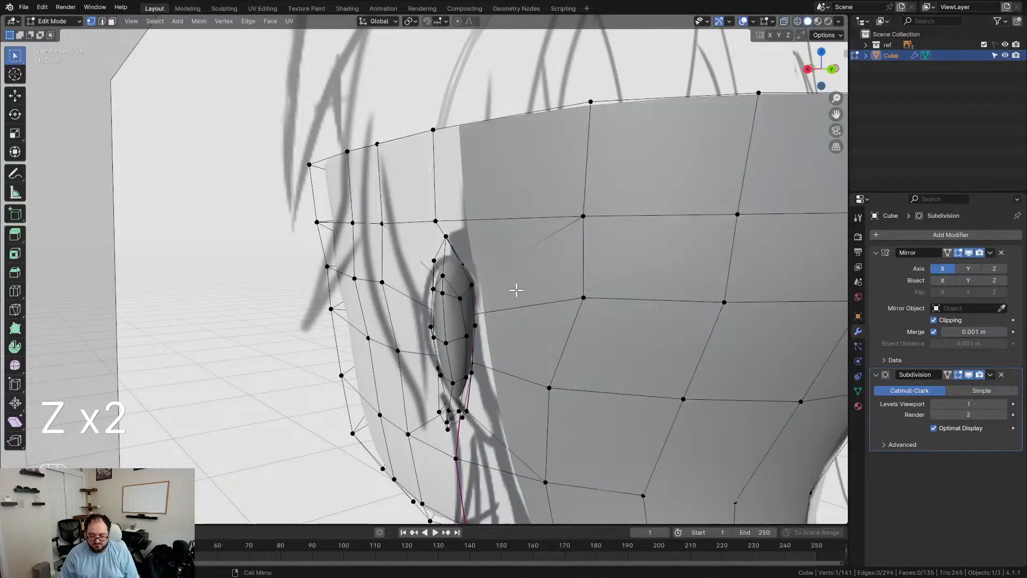
scroll(535, 292, up, 1)
key(g)
key(x)
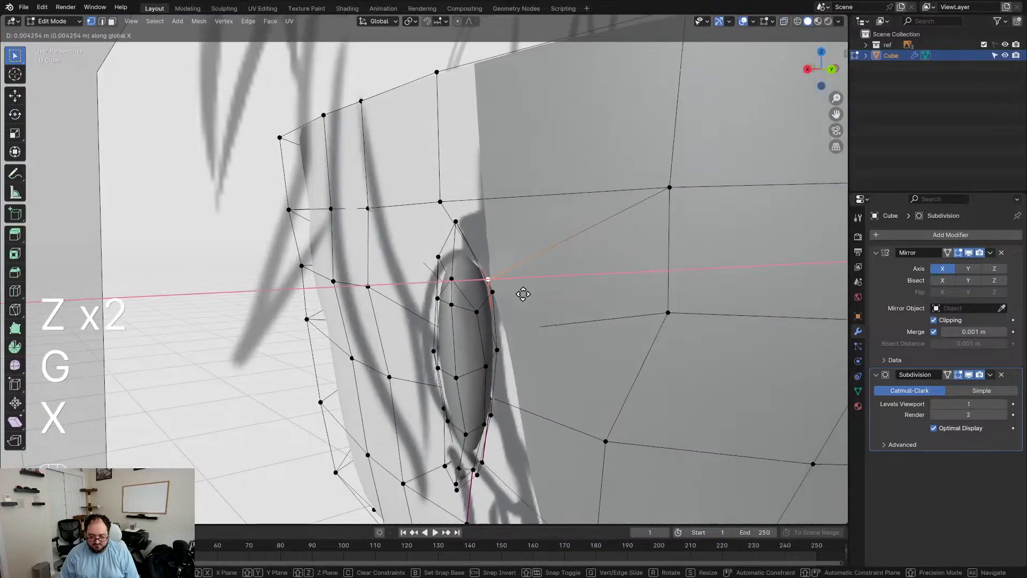
key(y)
click(523, 294)
Step: Return to Object Mode and save the file with the reshaped ear
middle_drag(523, 294, 604, 309)
key(Tab)
scroll(477, 309, down, 5)
middle_drag(477, 308, 541, 349)
scroll(490, 317, down, 3)
right_click(379, 270)
click(378, 268)
key(ctrl+s)
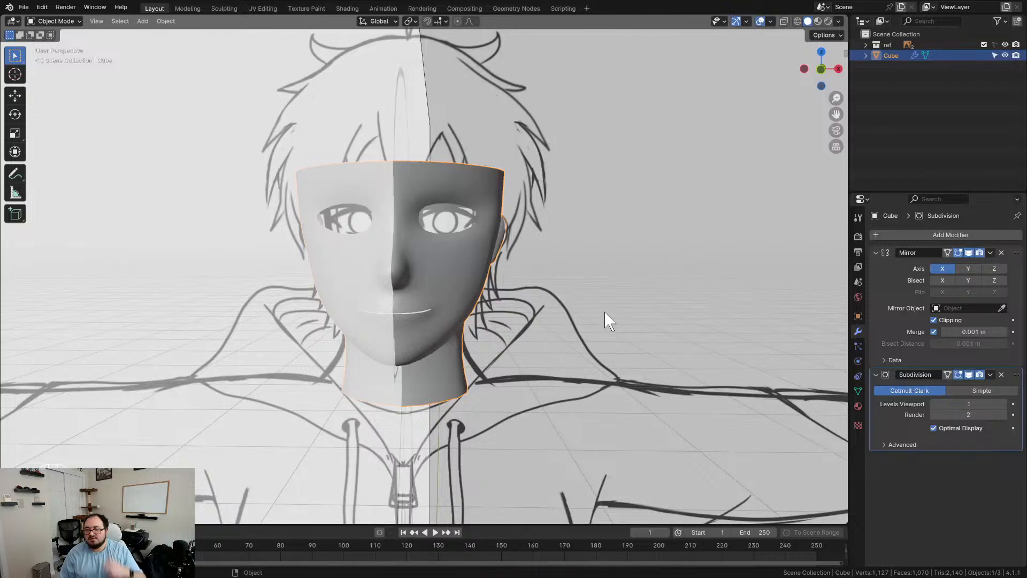
Step: Hide the ref collection and show the head in right orthographic view
middle_drag(537, 321, 528, 321)
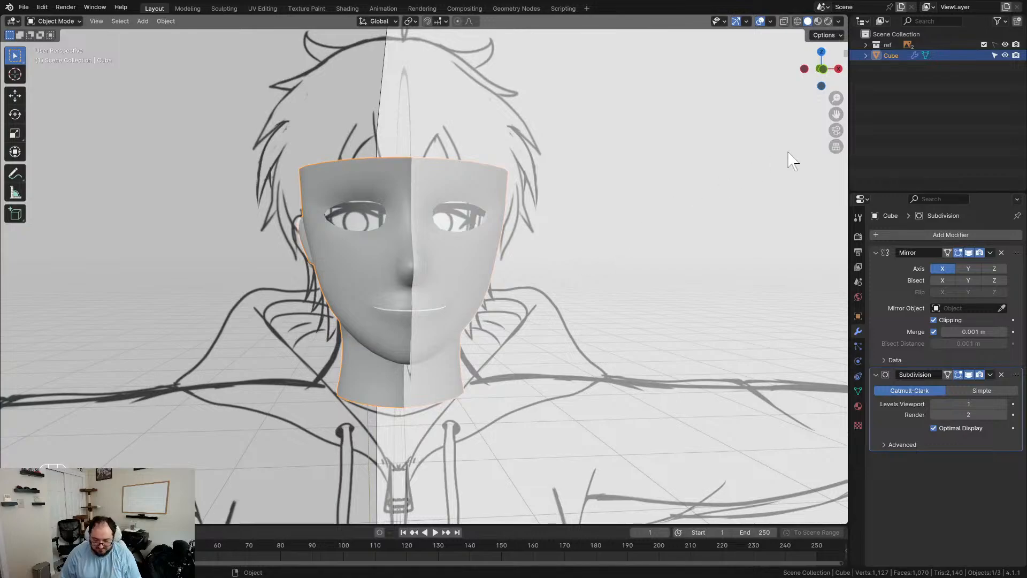
click(1006, 45)
mouse_move(460, 331)
middle_down()
mouse_move(589, 332)
mouse_move(324, 327)
middle_up()
key(KP_3)
scroll(317, 329, up, 3)
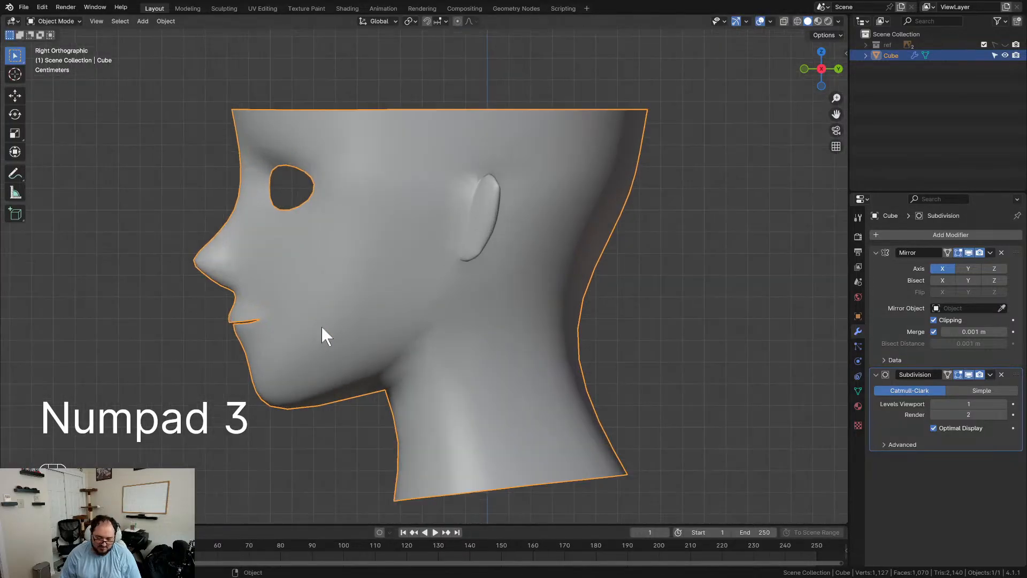
Step: Compare the head's side profile with the reference drawing by briefly showing the ref collection
scroll(407, 329, down, 4)
middle_drag(408, 327, 510, 362)
key(KP_3)
scroll(509, 361, up, 3)
scroll(431, 351, down, 4)
scroll(482, 351, up, 3)
scroll(481, 347, down, 3)
click(1005, 45)
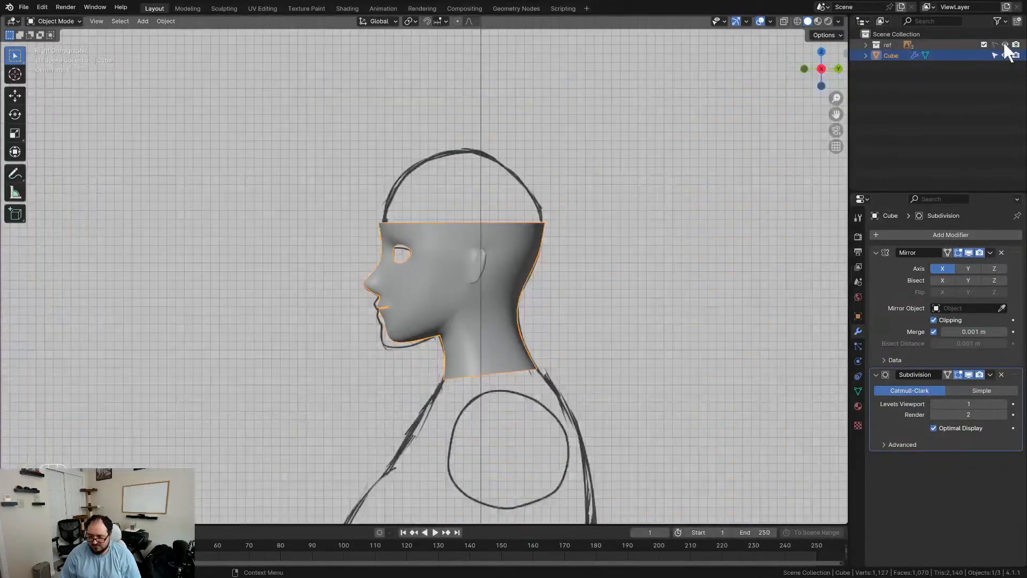
click(1006, 45)
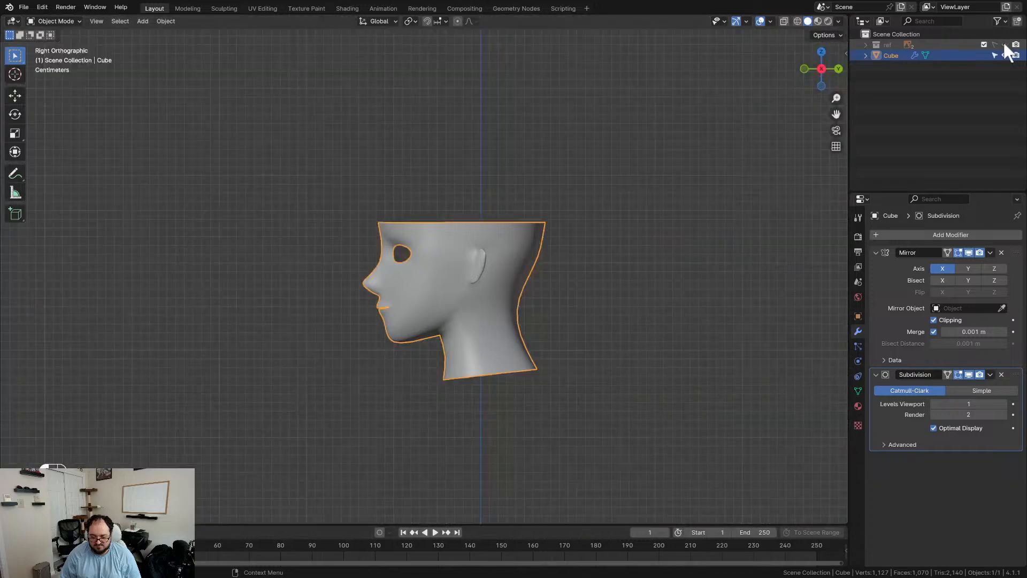
Step: Examine the head's face, jaw and ear shapes from the front and in side profile without the references
scroll(544, 217, up, 5)
scroll(484, 253, down, 2)
scroll(471, 284, down, 1)
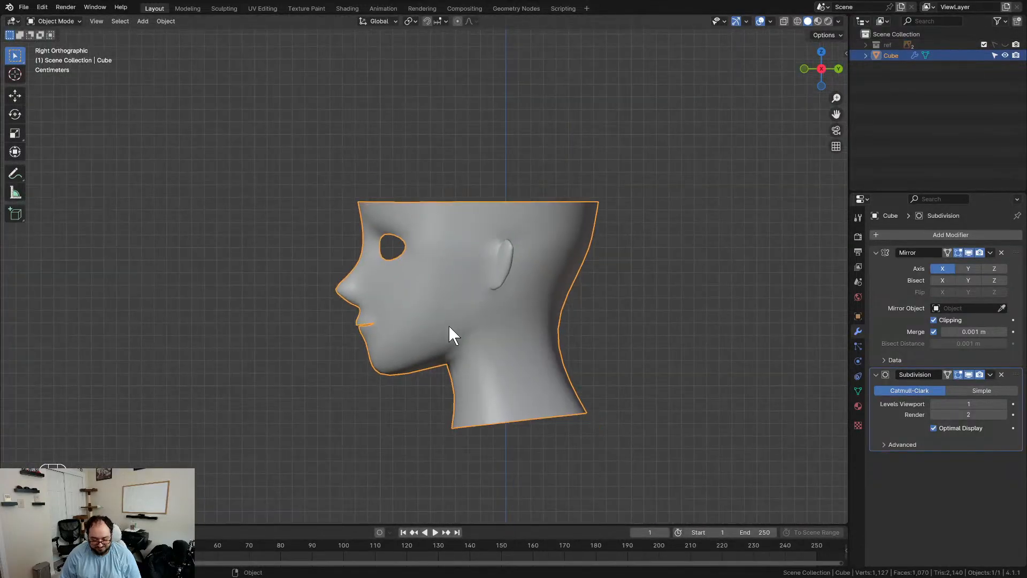
scroll(446, 343, up, 3)
middle_drag(401, 375, 523, 371)
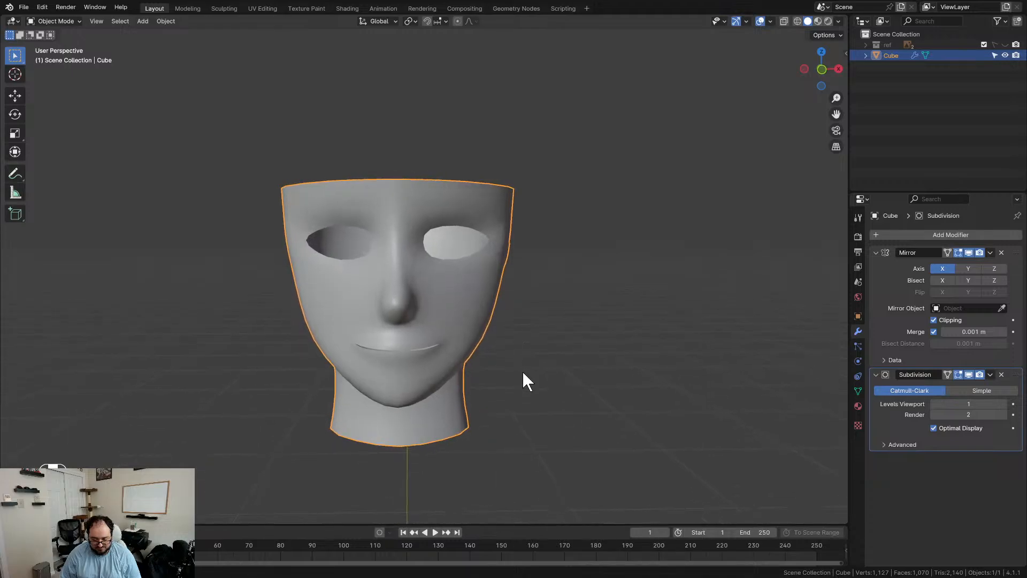
scroll(476, 369, up, 2)
middle_drag(434, 367, 311, 366)
shift+middle_drag(316, 365, 414, 309)
scroll(412, 332, up, 3)
scroll(401, 339, down, 3)
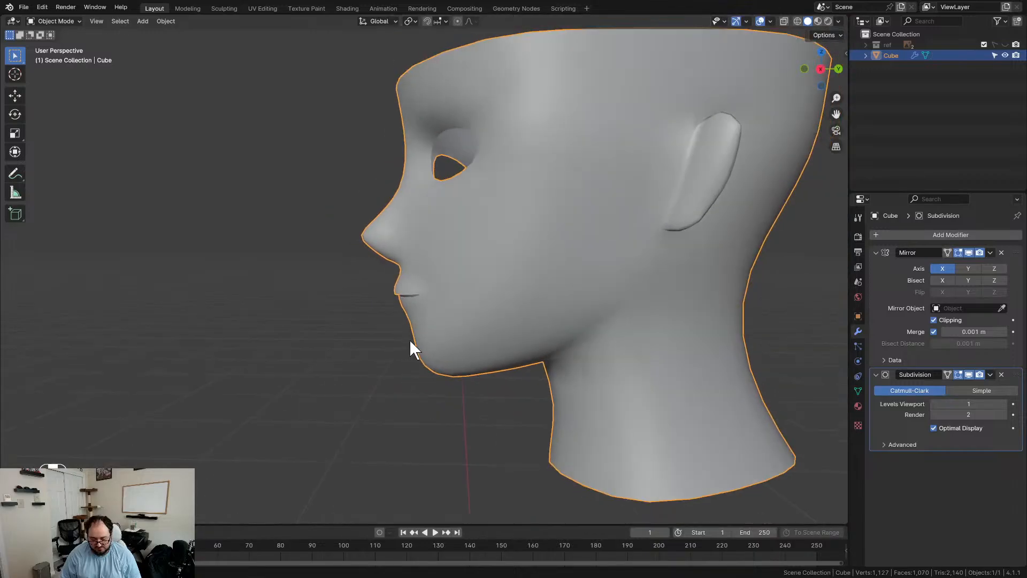
scroll(404, 340, up, 2)
middle_drag(405, 342, 409, 343)
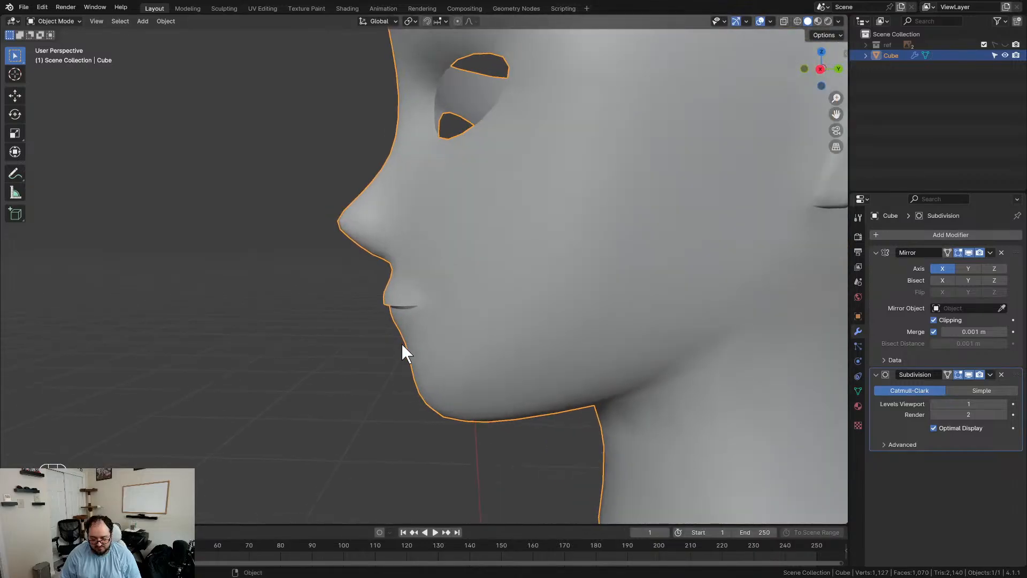
key(KP_3)
scroll(471, 358, down, 4)
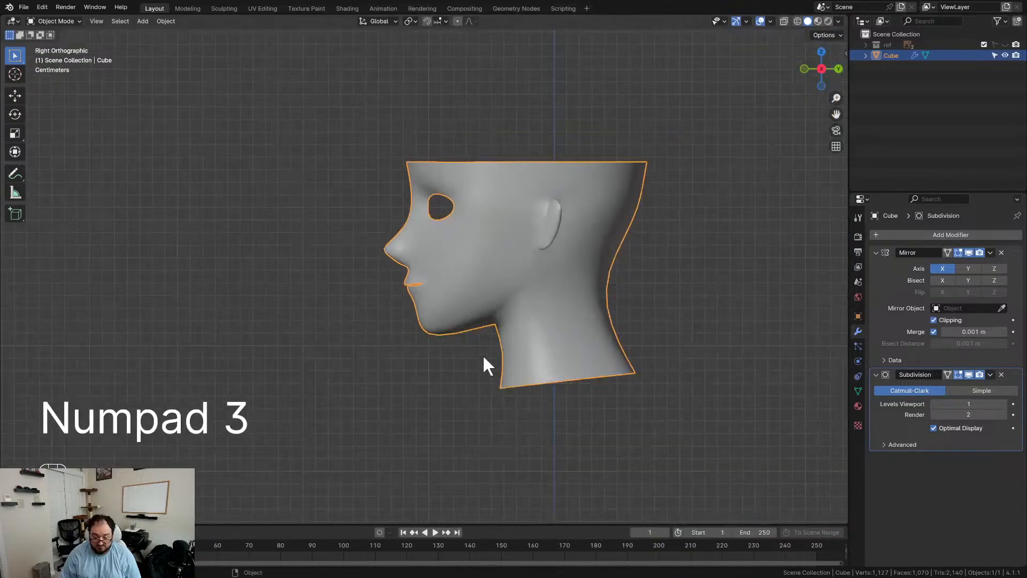
Step: Move the lower-lip vertices back about 1 mm along the Y axis, working in wireframe from the side
key(Tab)
scroll(459, 361, up, 5)
scroll(460, 360, up, 1)
shift+middle_drag(431, 385, 406, 229)
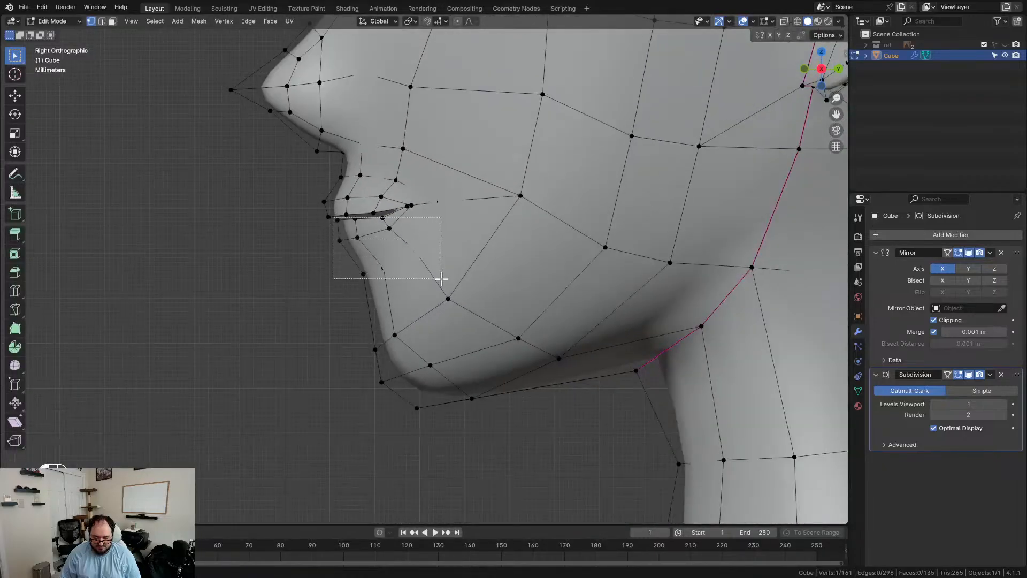
key(z)
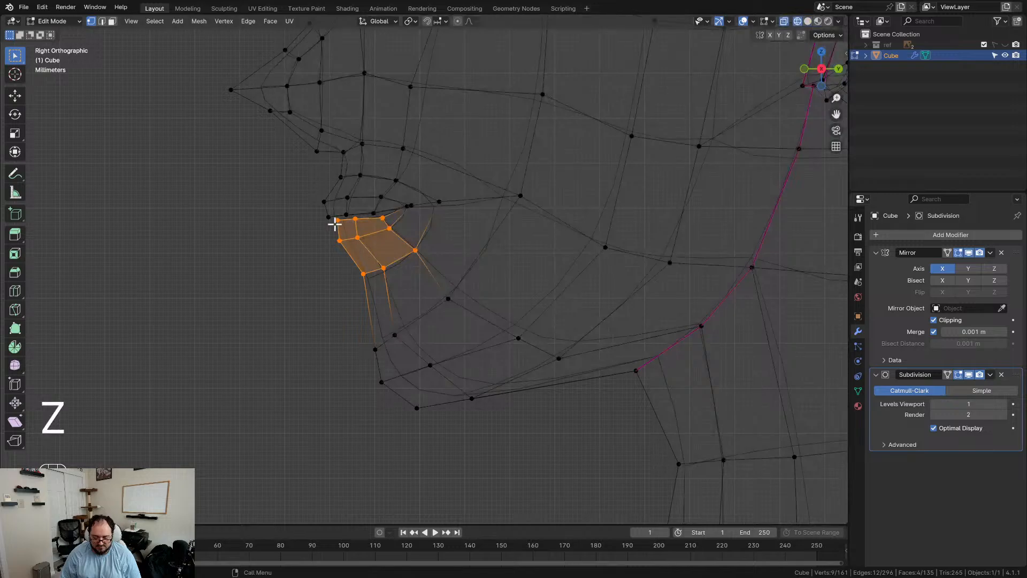
key(g)
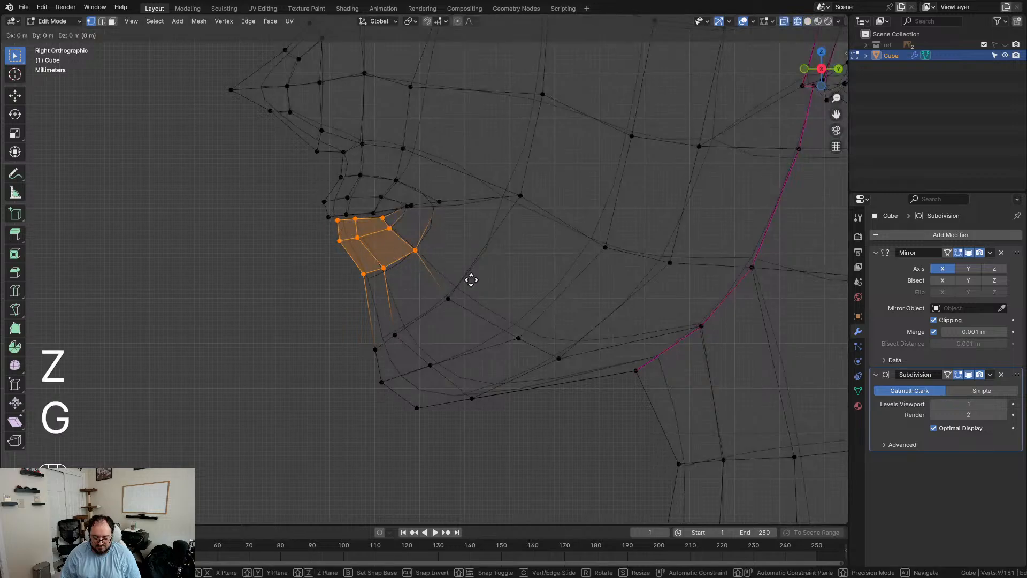
key(y)
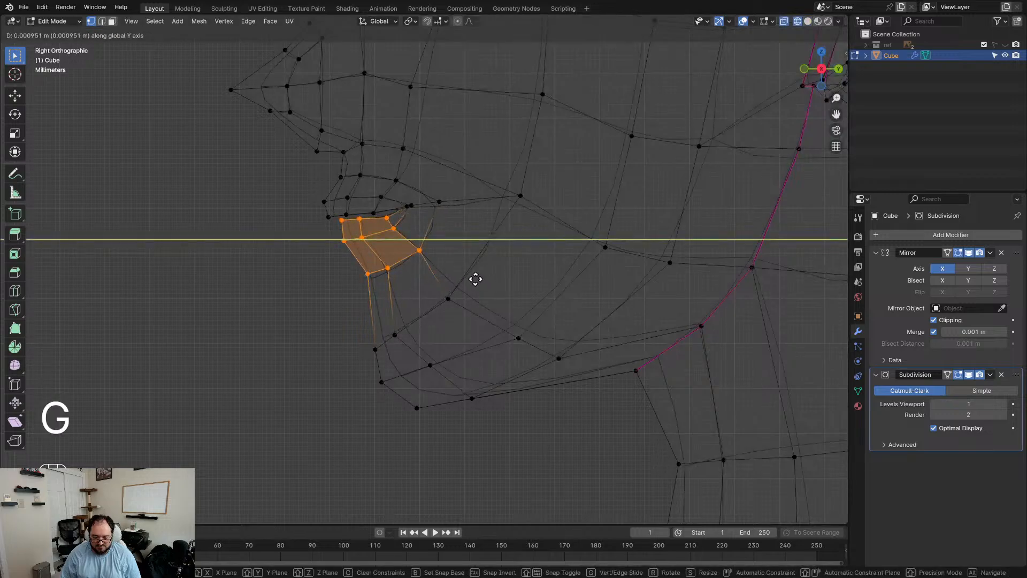
click(475, 280)
Step: Rotate the chin and front jaw vertices slightly and move them back toward the neck in side view
drag(348, 266, 592, 453)
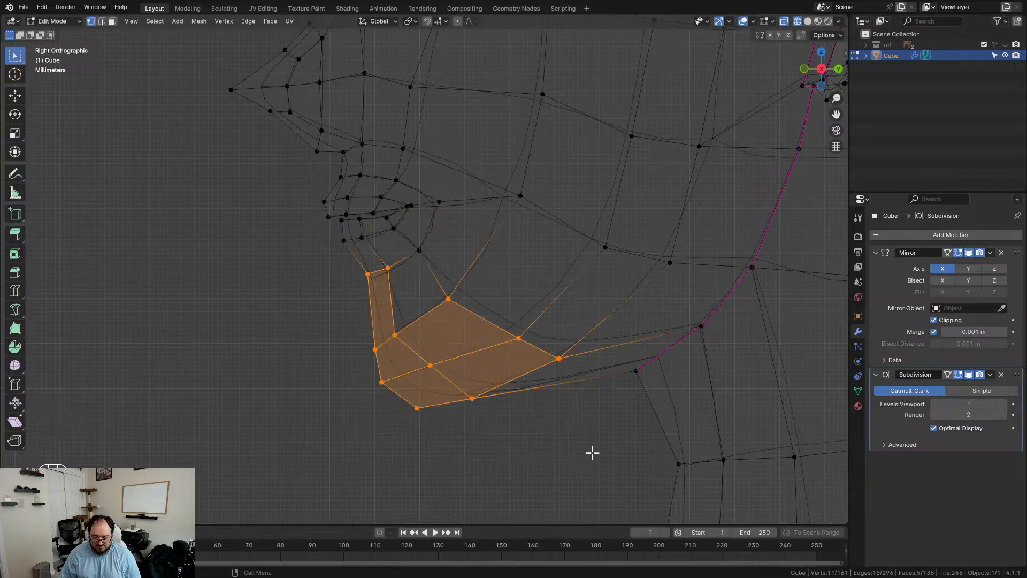
shift+click(402, 241)
key(r)
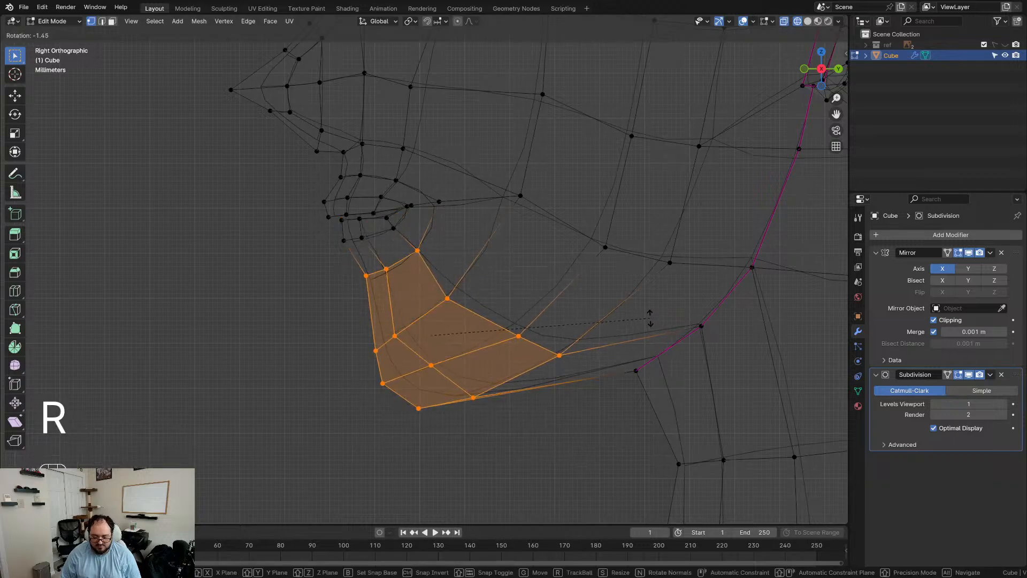
key(g)
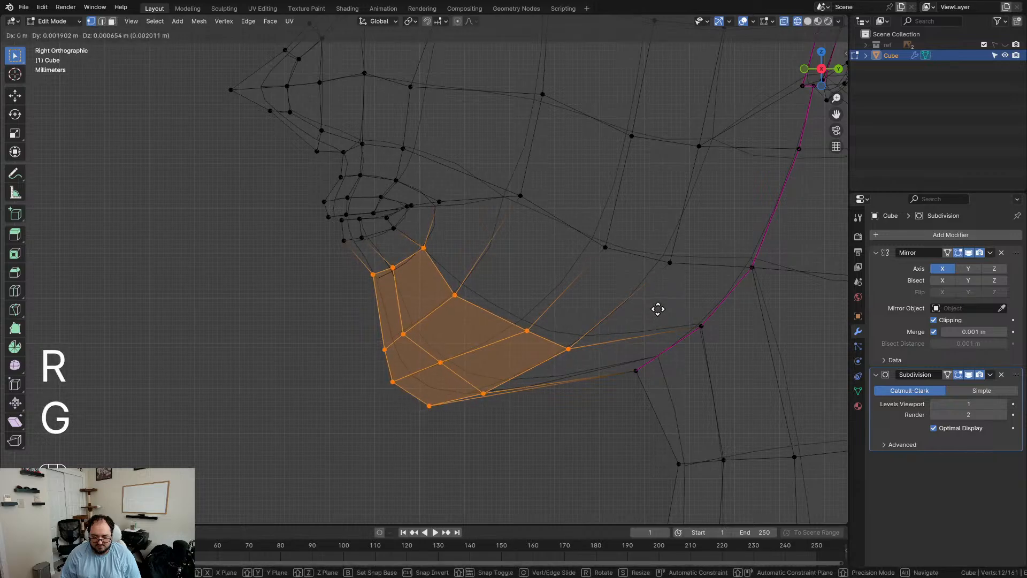
click(662, 308)
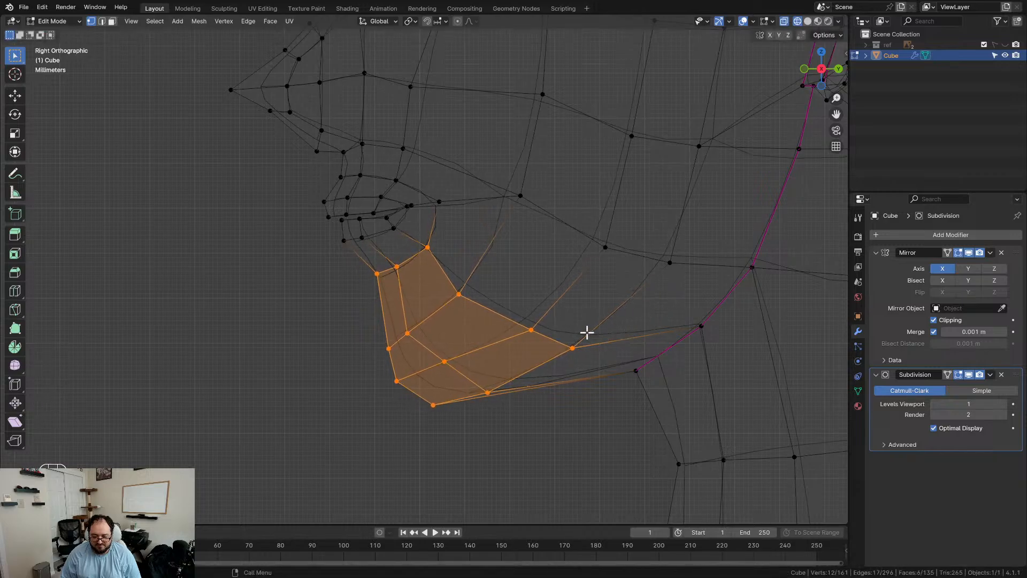
click(324, 312)
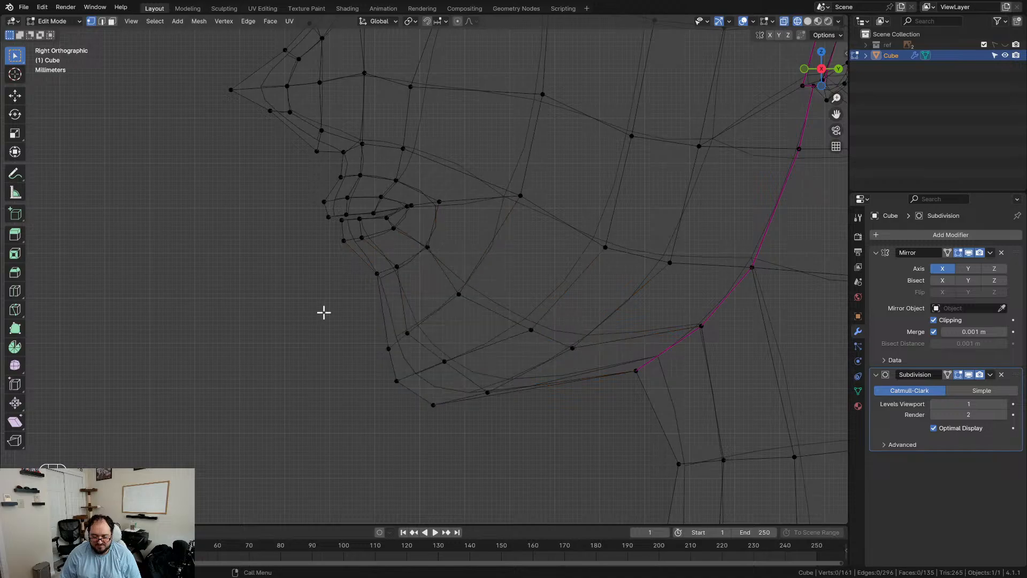
Step: Move the two profile vertices between the nose base and the upper lip slightly back
key(Tab)
scroll(389, 292, down, 3)
scroll(391, 291, up, 5)
scroll(420, 353, up, 5)
key(Tab)
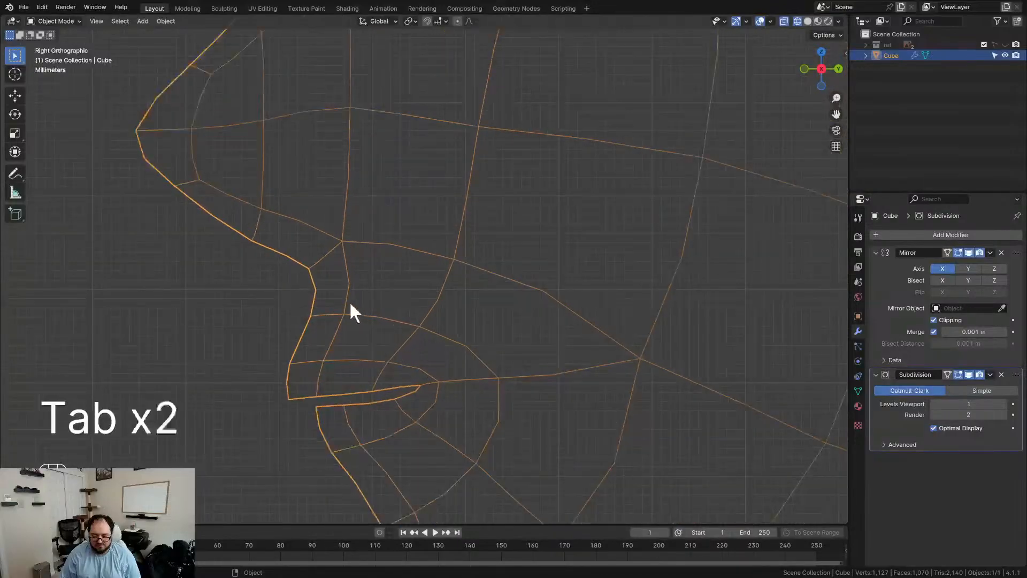
key(d)
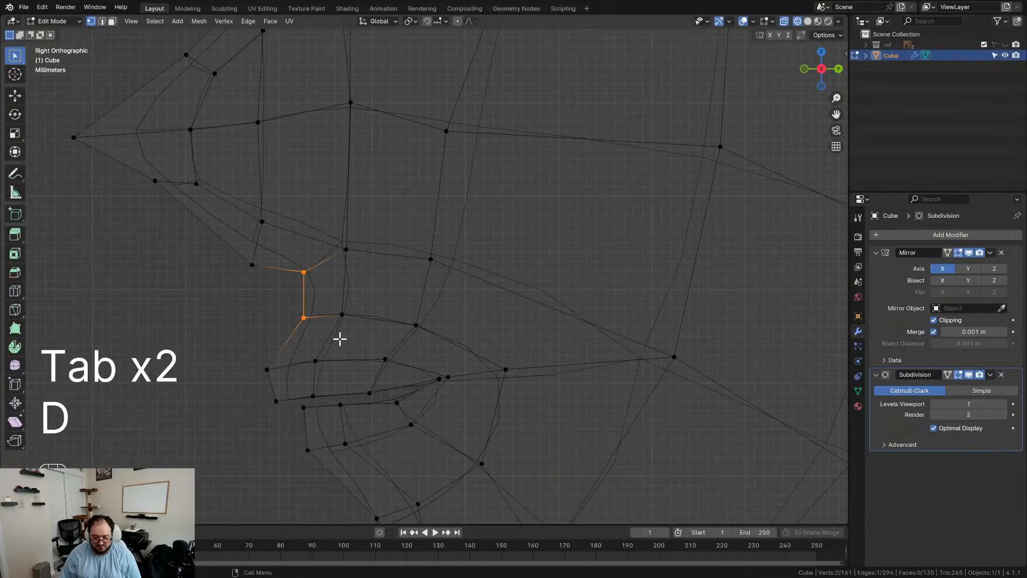
key(g)
click(370, 335)
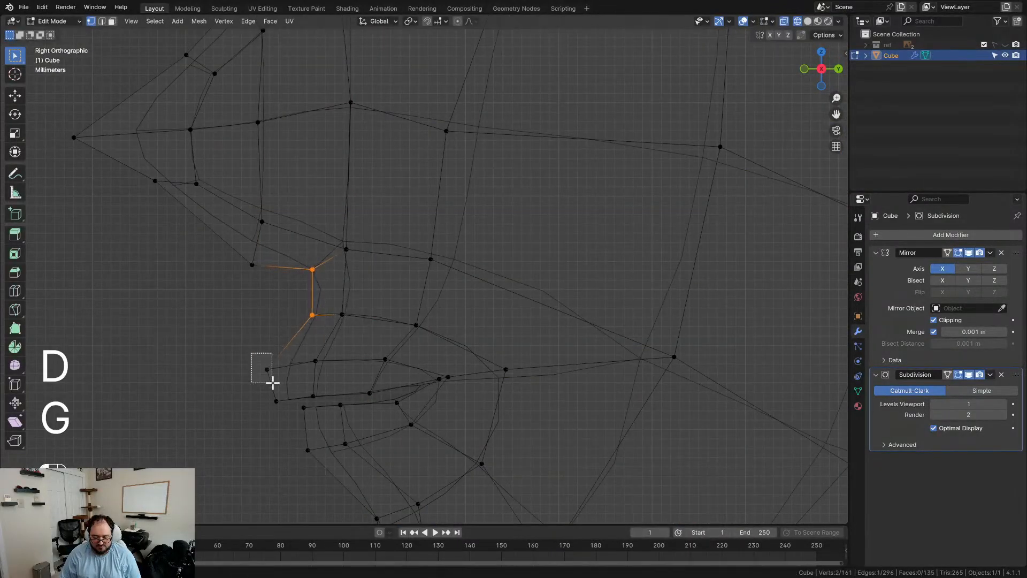
key(ctrl+z)
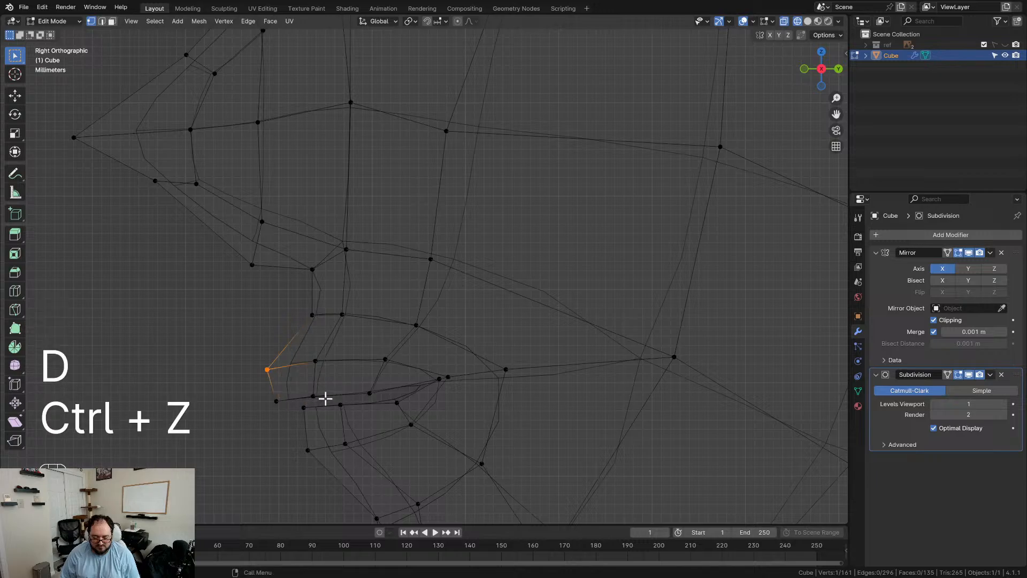
Step: Pull the upper lip's protruding front vertices back toward the face, moving its bottom edge vertex along Y
key(g)
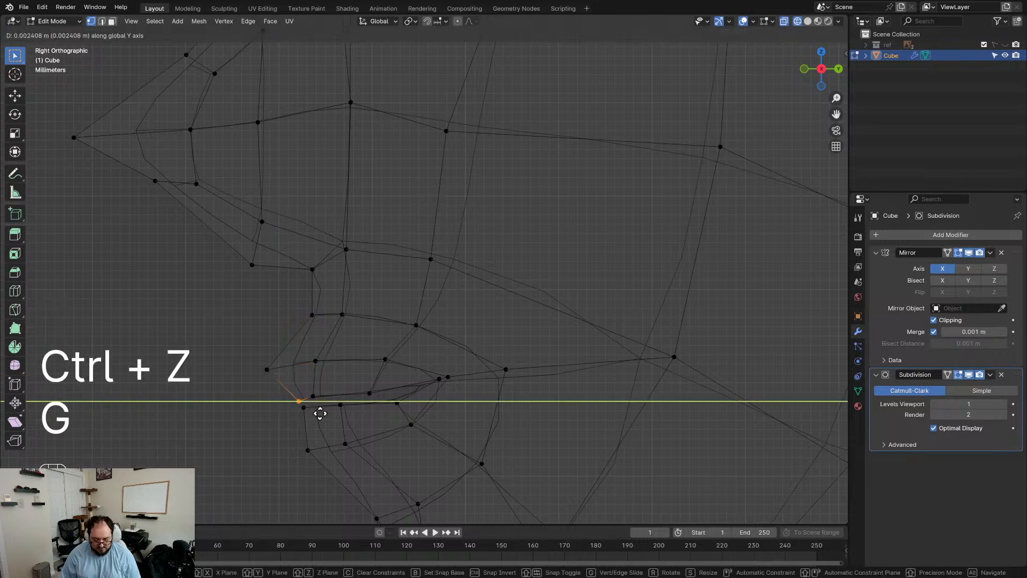
click(318, 412)
key(g)
click(333, 383)
click(261, 365)
key(g)
click(283, 358)
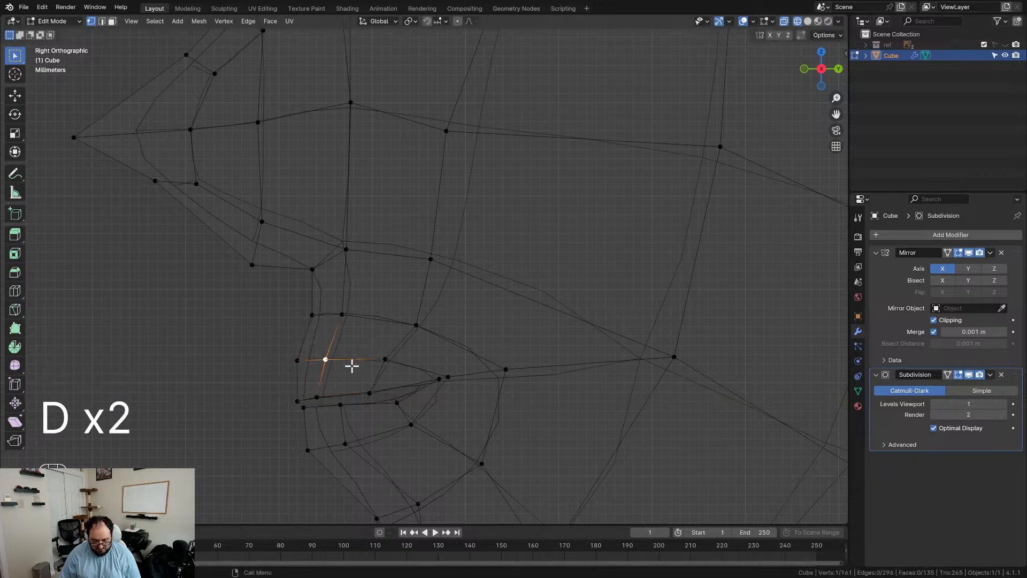
Step: Refine the upper lip's curve by nudging its foremost vertex, the vertex above it and the lip's bottom edge vertex
key(g)
click(289, 364)
click(310, 319)
key(g)
click(301, 321)
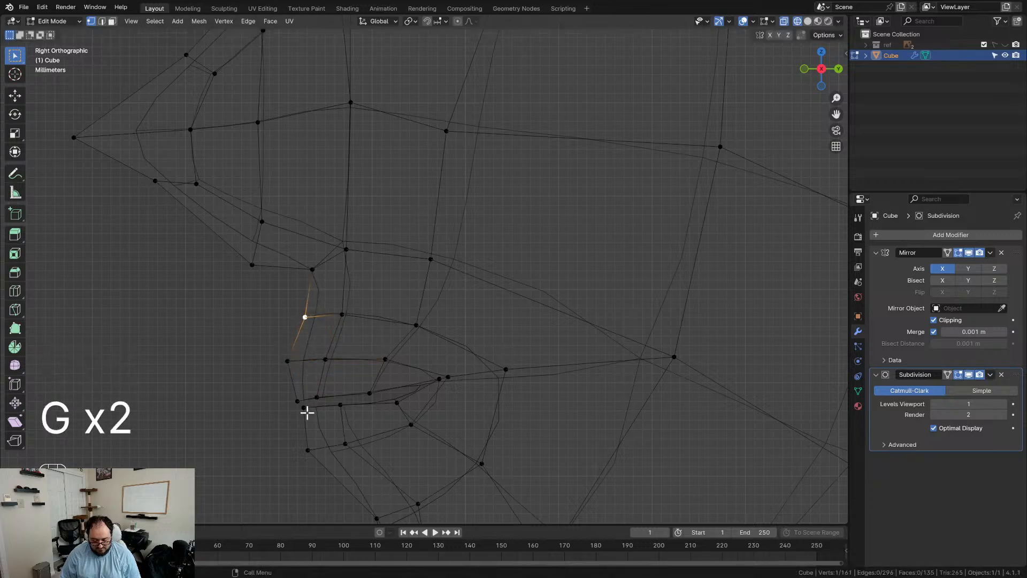
key(g)
click(301, 396)
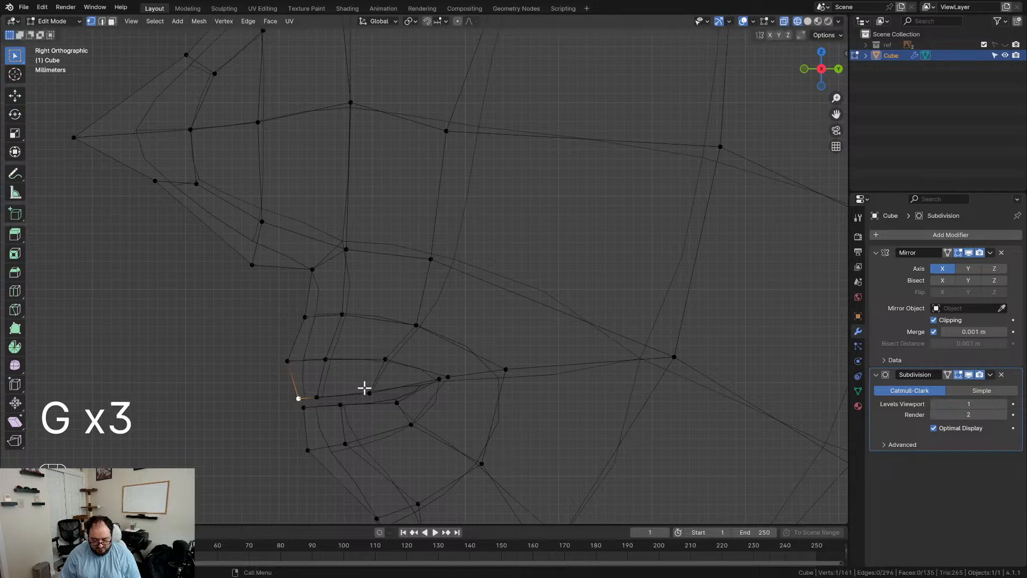
Step: Return to solid shading and examine the reshaped lips and chin from several angles
scroll(355, 429, down, 5)
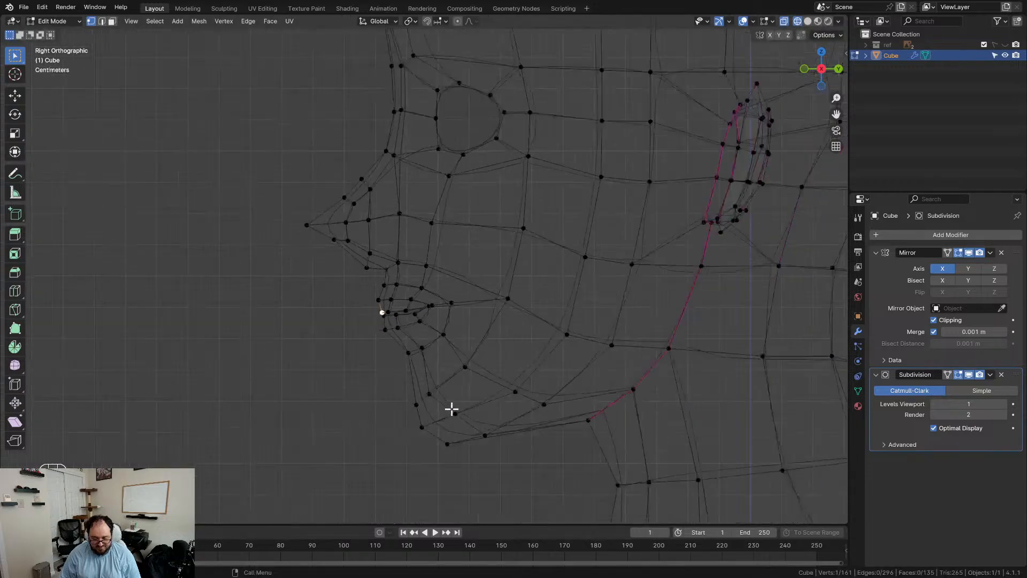
key(Tab)
scroll(453, 397, down, 5)
mouse_move(475, 348)
middle_down()
mouse_move(573, 390)
mouse_move(621, 367)
middle_up()
key(z)
scroll(486, 371, down, 2)
scroll(460, 345, up, 3)
middle_drag(460, 345, 380, 320)
scroll(374, 330, up, 4)
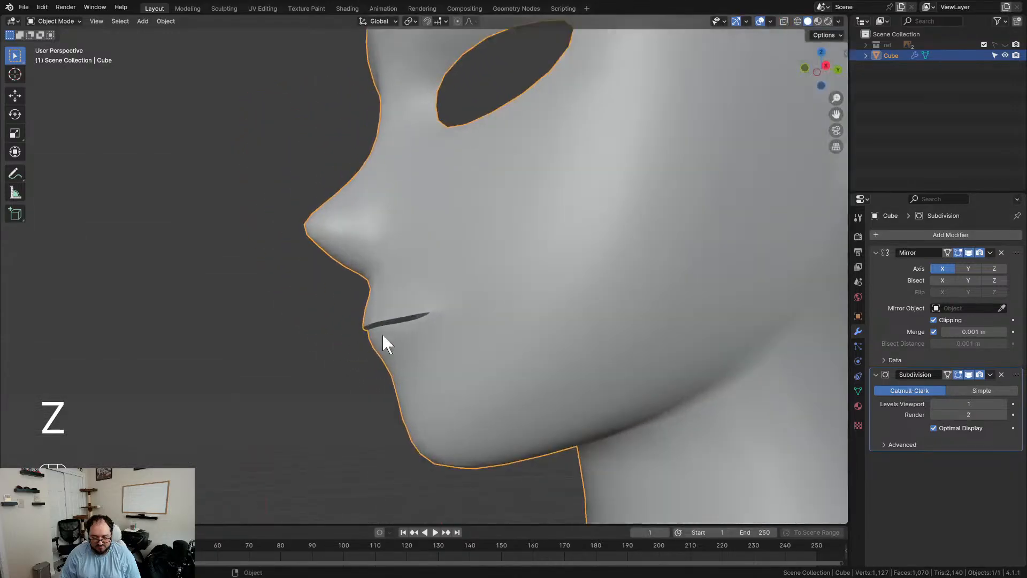
scroll(407, 357, down, 3)
middle_drag(381, 361, 395, 370)
key(Tab)
scroll(401, 335, up, 4)
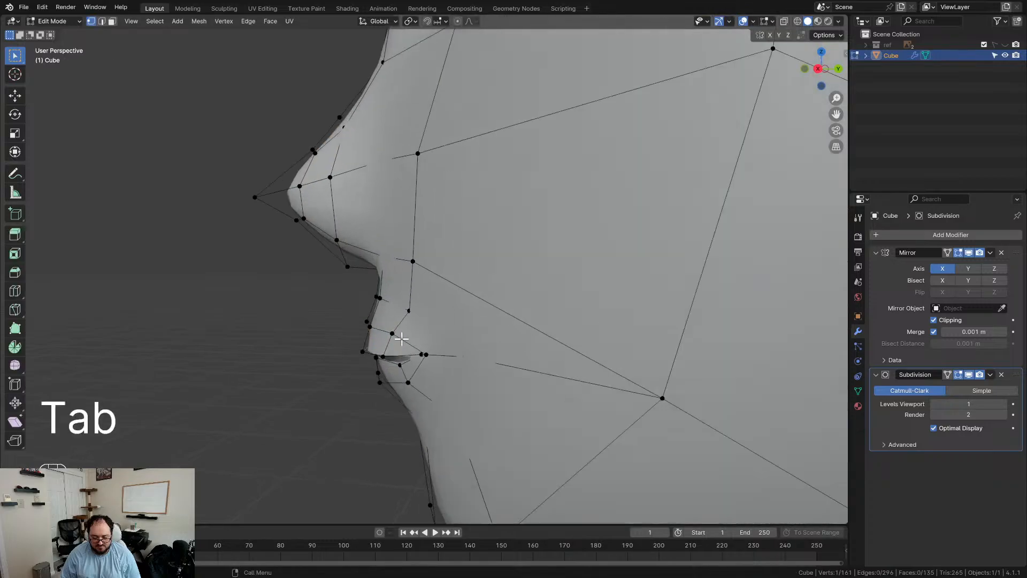
middle_drag(437, 321, 415, 337)
scroll(401, 331, down, 2)
scroll(420, 339, down, 3)
Step: Slide two chin vertices along their edges in right orthographic view to refine the chin's contour
key(KP_3)
shift+middle_drag(416, 338, 397, 287)
key(g)
key(g)
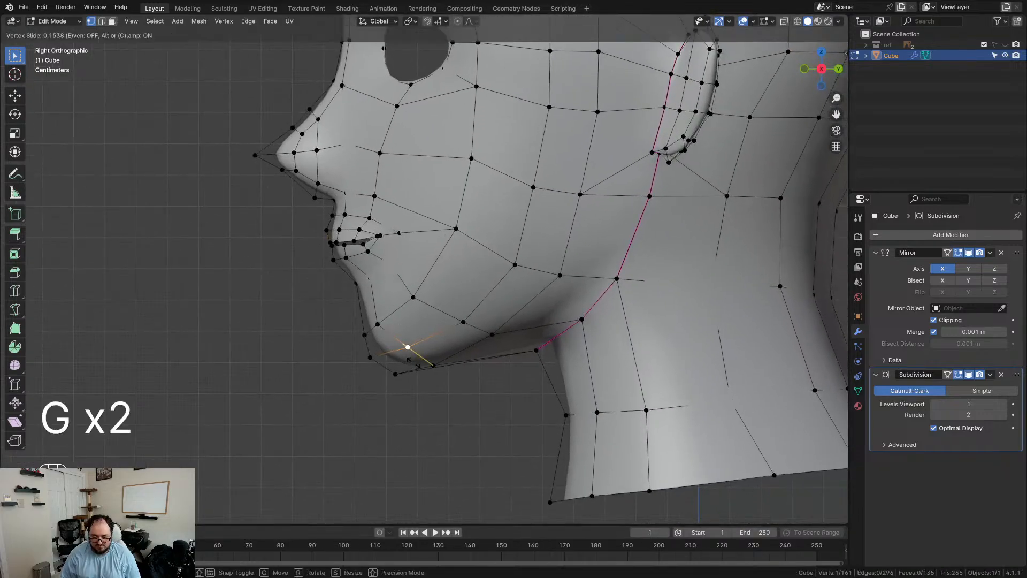
key(g)
key(g)
click(375, 361)
scroll(450, 305, down, 5)
shift+middle_drag(483, 284, 472, 298)
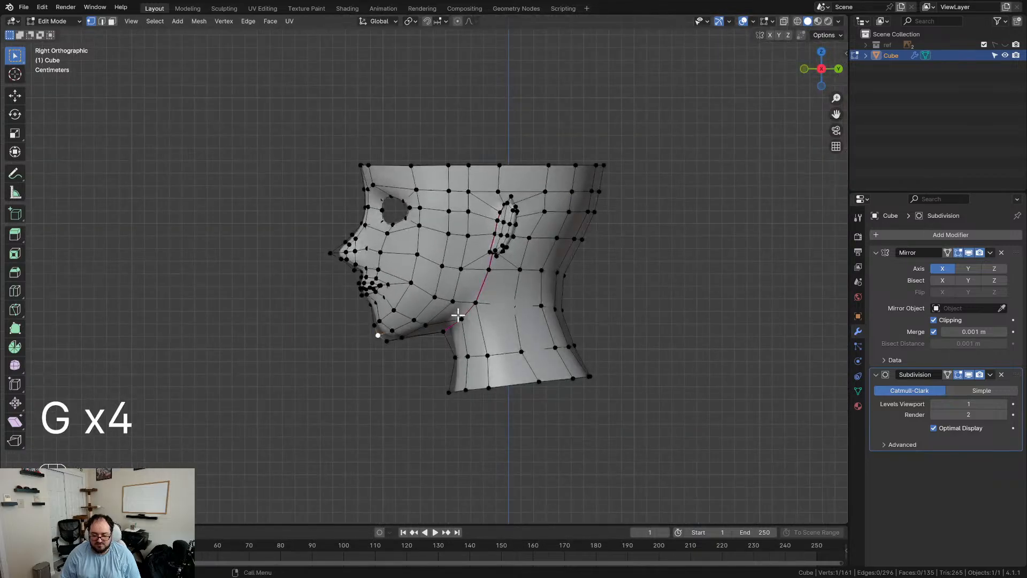
scroll(456, 317, up, 2)
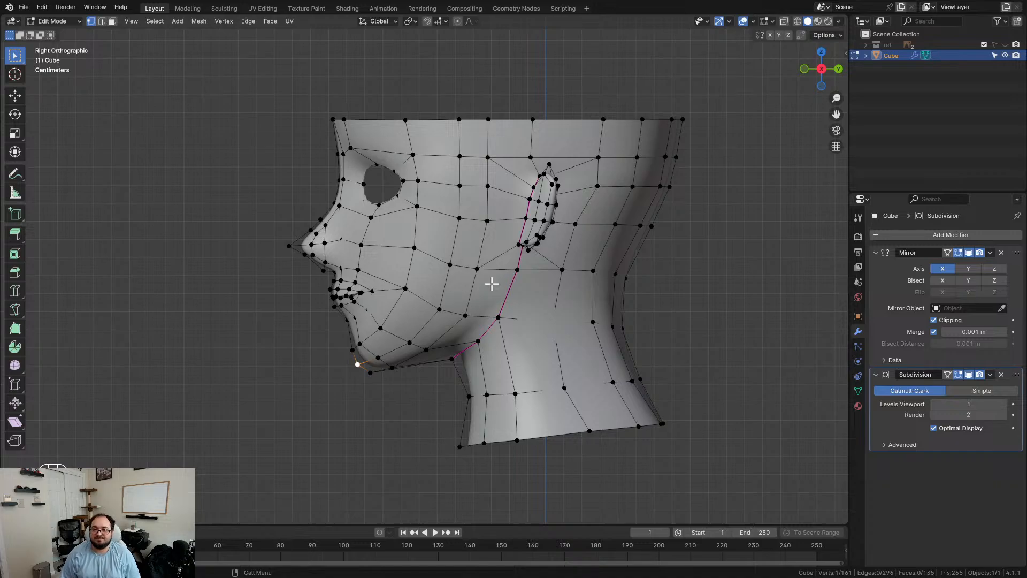
Step: Extrude the eye opening's edge loop in place and scale the new loop up slightly
scroll(491, 284, down, 2)
middle_drag(414, 273, 522, 281)
scroll(618, 308, up, 3)
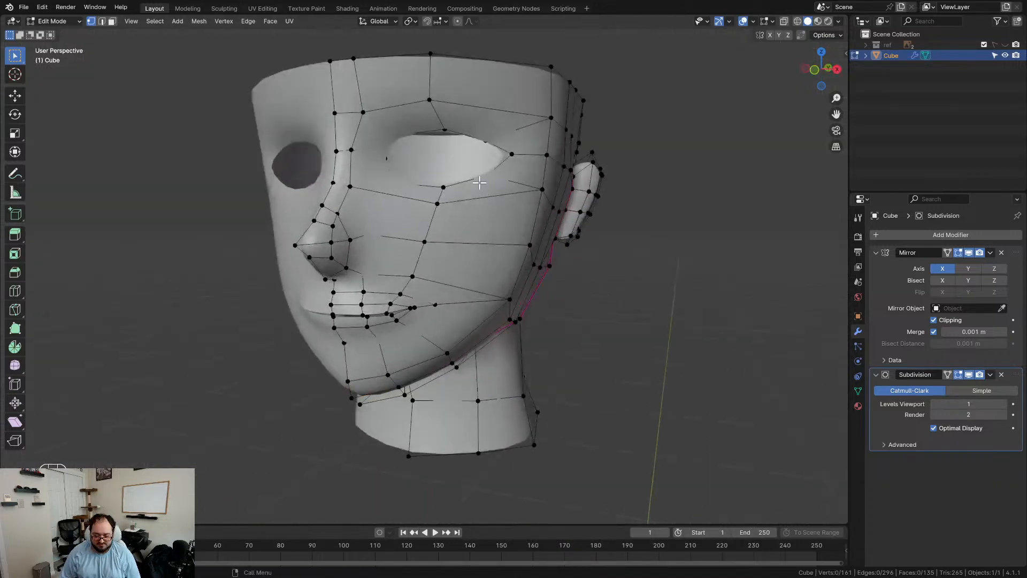
middle_drag(442, 130, 393, 179)
key(KP_3)
scroll(390, 176, up, 5)
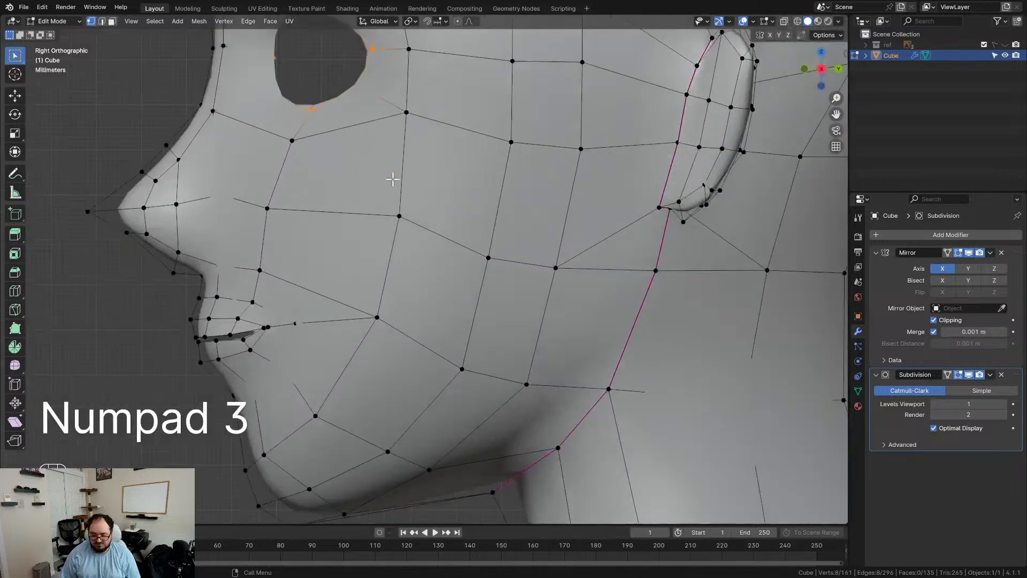
shift+middle_drag(404, 145, 421, 300)
key(z)
scroll(412, 268, up, 2)
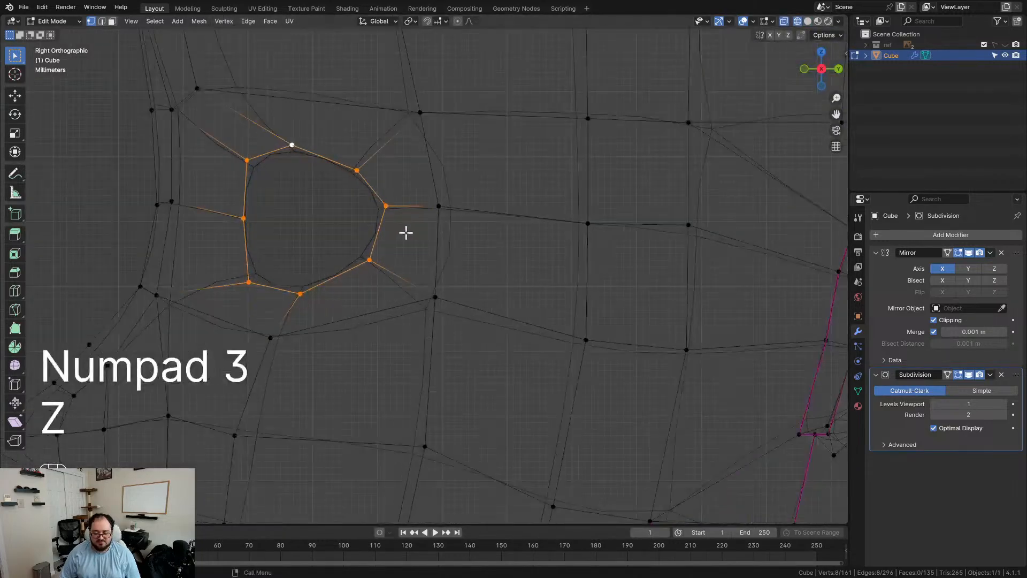
key(e)
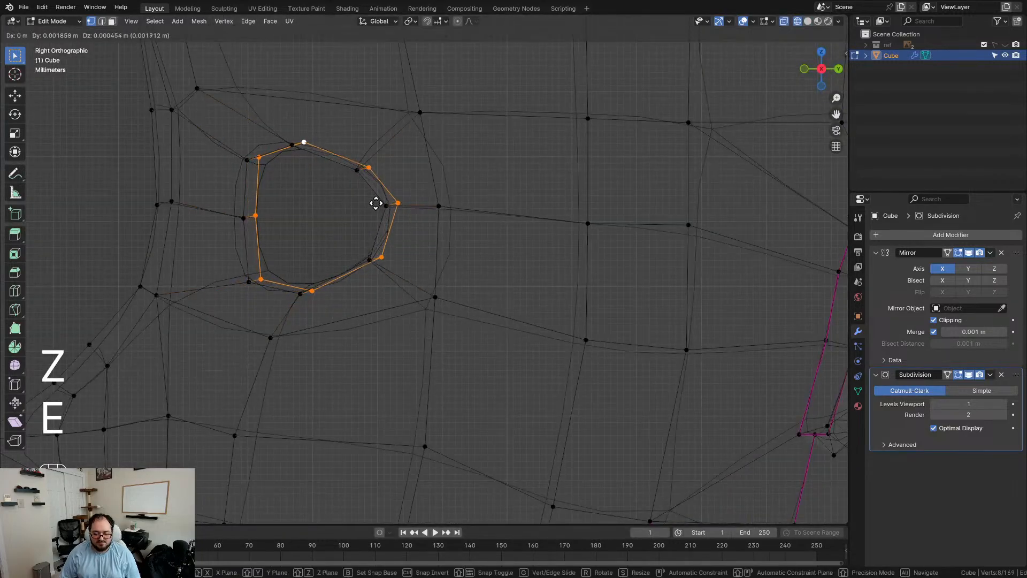
right_click(378, 206)
key(s)
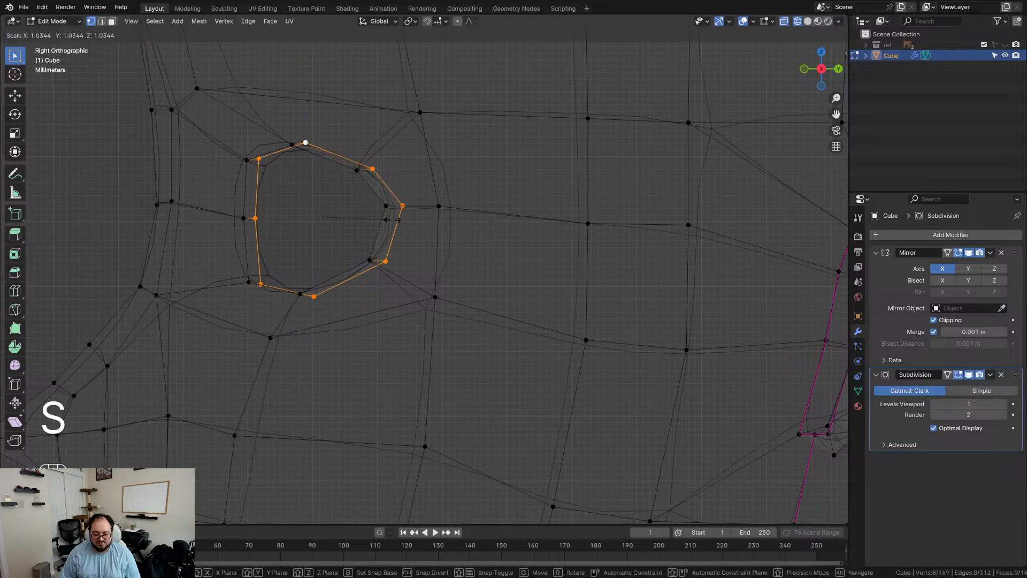
click(400, 229)
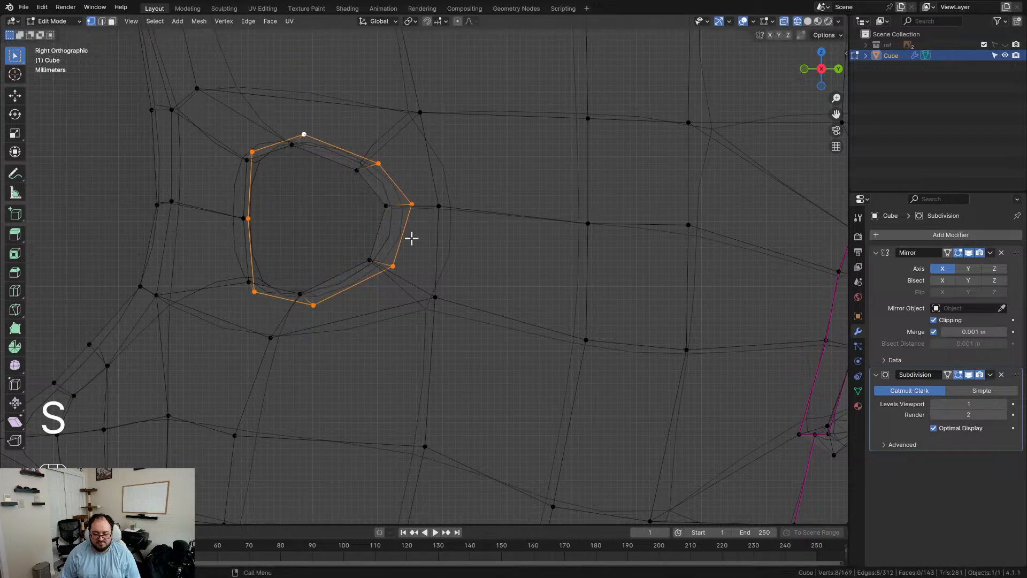
Step: Extrude the eye loop back into the head along Y, and scale up the middle loop of the socket
key(e)
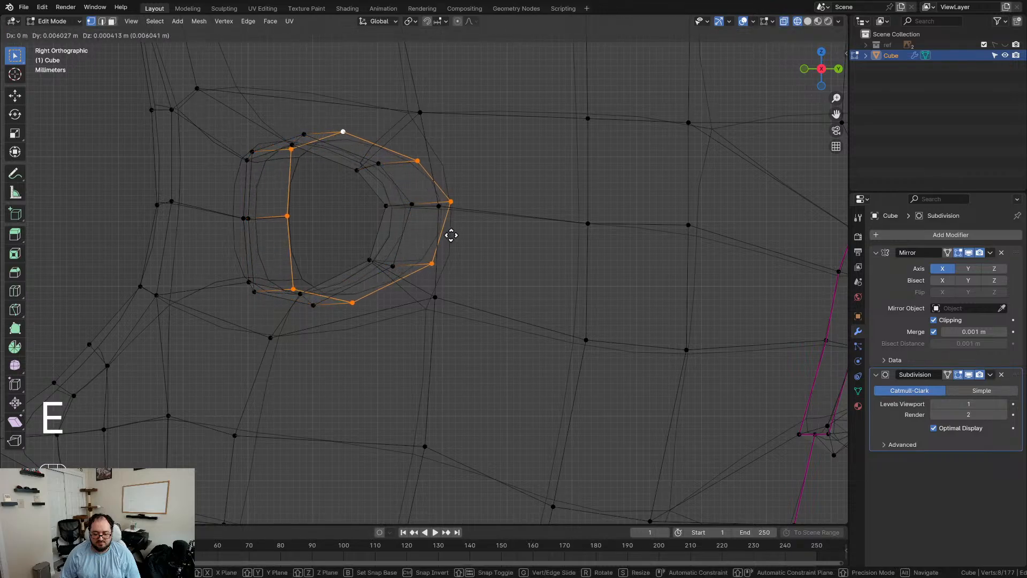
key(y)
click(483, 246)
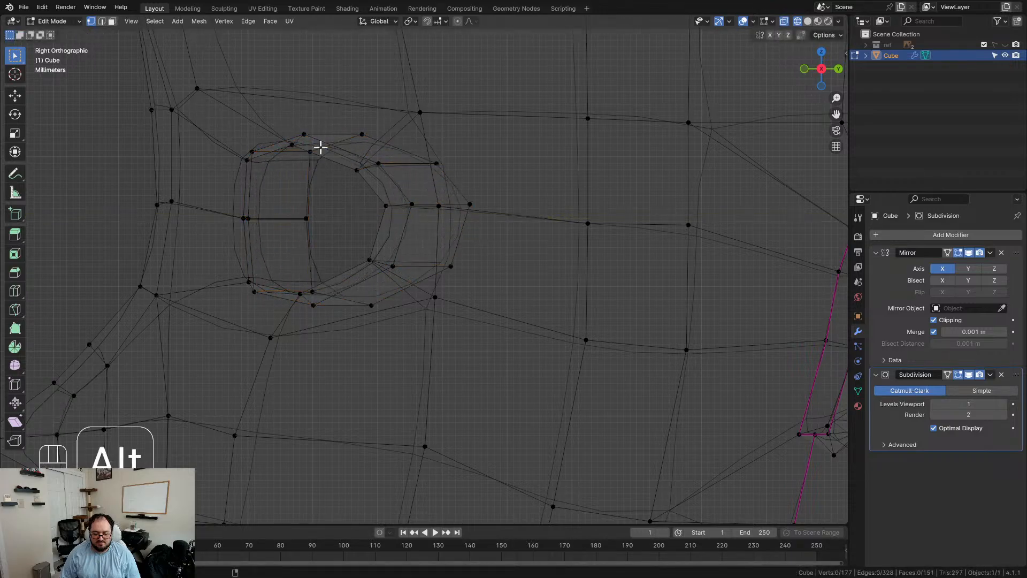
key(s)
click(439, 232)
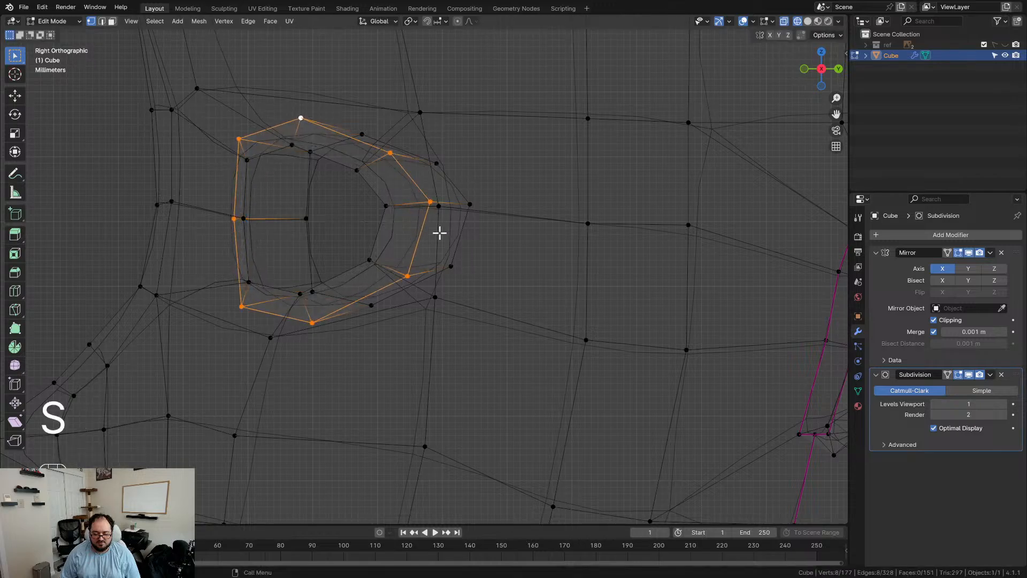
Step: Fill the rear edge loop of the eye socket with a face from inside the head in solid shading
key(z)
mouse_move(421, 234)
middle_down()
mouse_move(431, 268)
mouse_move(350, 302)
mouse_move(250, 298)
mouse_move(211, 245)
mouse_move(321, 245)
mouse_move(392, 261)
mouse_move(157, 289)
mouse_move(152, 309)
mouse_move(298, 275)
mouse_move(430, 179)
middle_up()
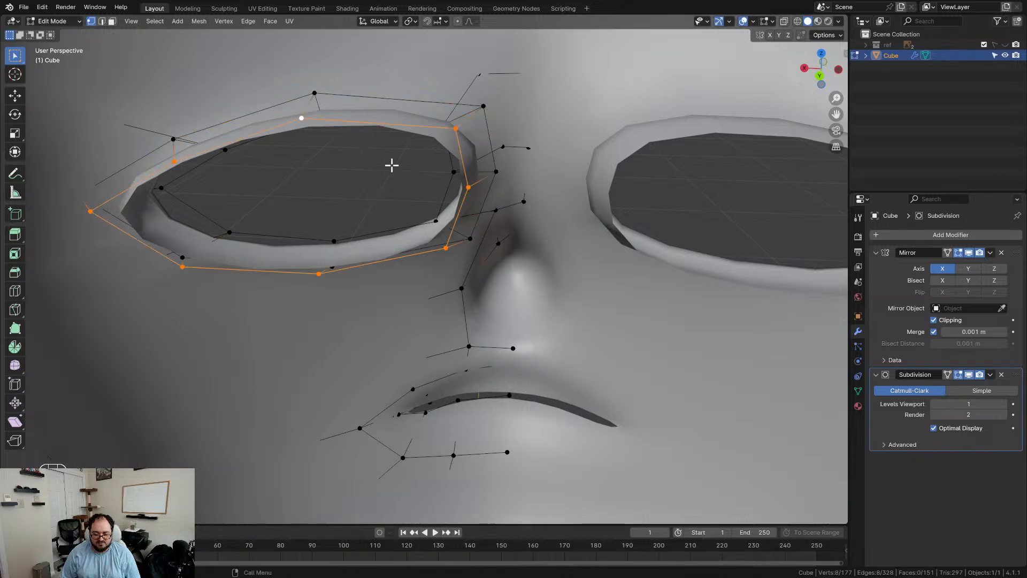
key(f)
middle_drag(393, 165, 411, 196)
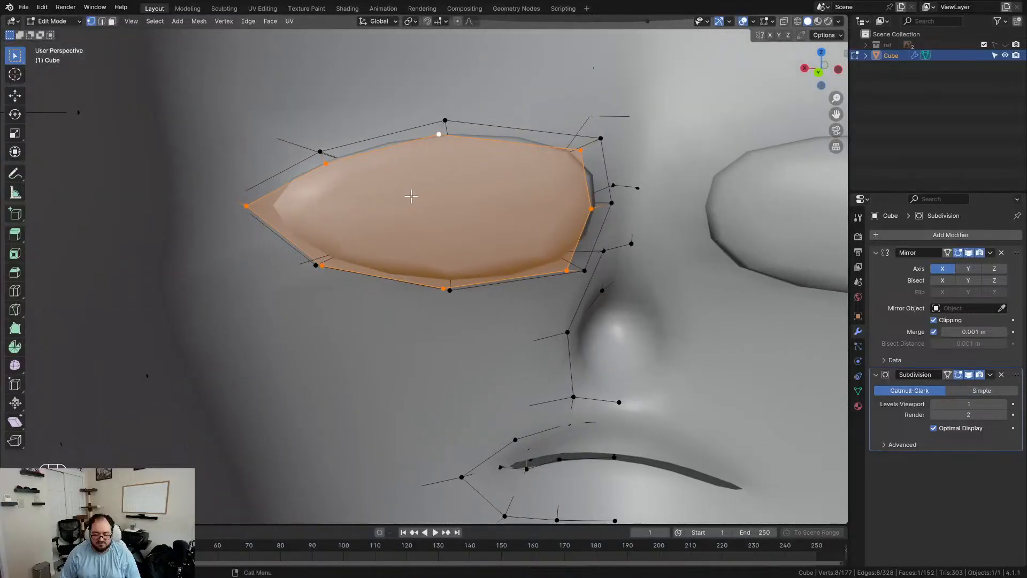
scroll(447, 197, up, 2)
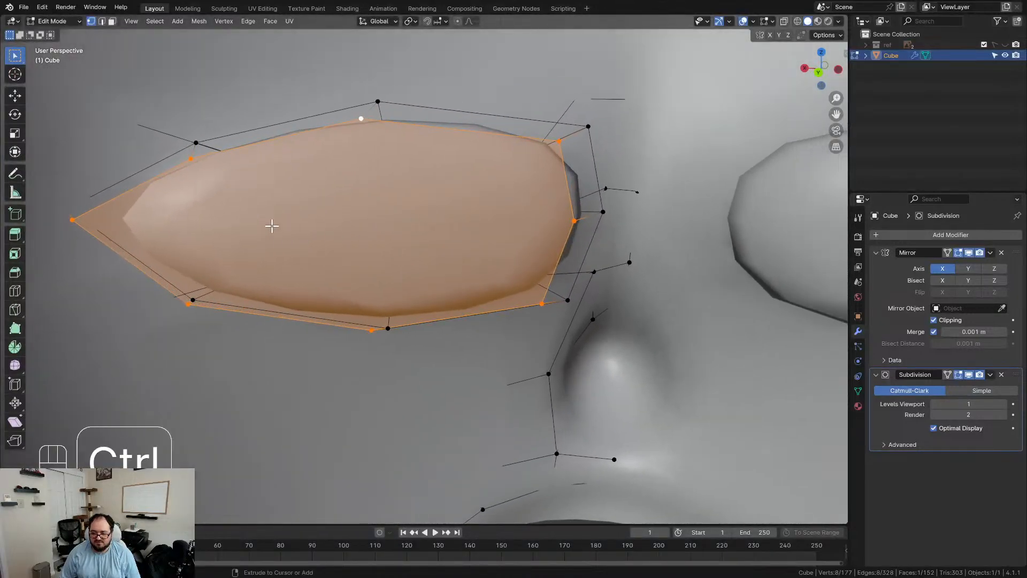
Step: Undo the single-face fill and close the rear of the eye socket with several smaller faces starting from its outer corner
key(ctrl+z)
middle_drag(133, 249, 266, 216)
key(g)
right_click(196, 288)
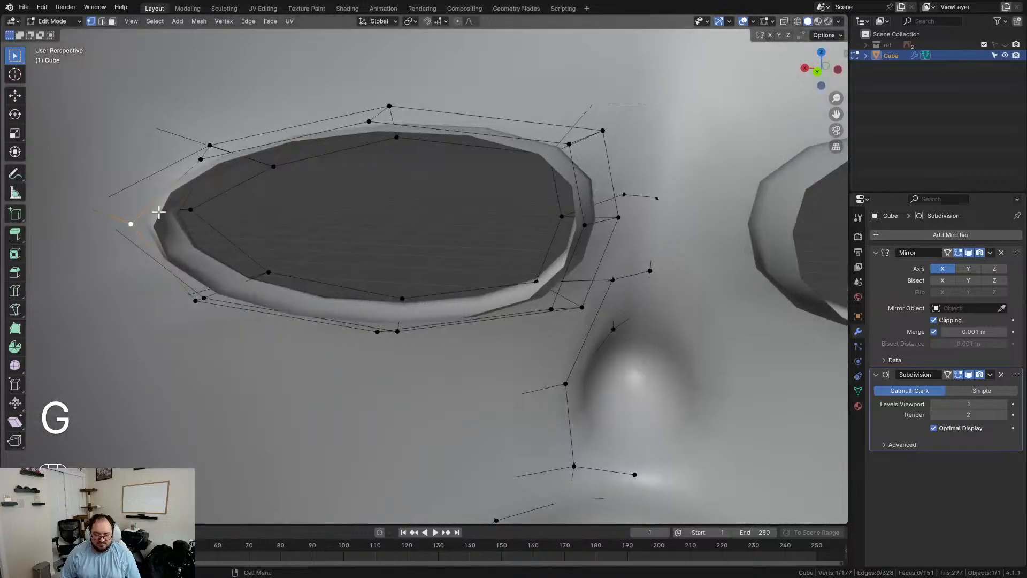
key(f)
key(f)
key(f)
middle_drag(240, 239, 400, 236)
middle_drag(270, 242, 394, 217)
scroll(472, 256, down, 5)
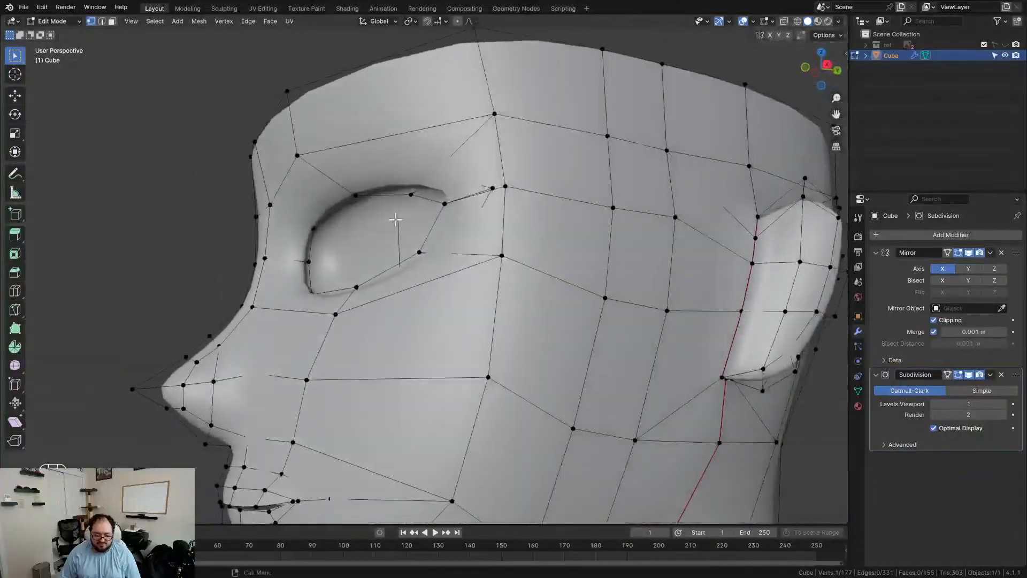
Step: Set the edge crease of the eye opening's loop to 1
scroll(367, 247, up, 5)
middle_drag(340, 167, 408, 208)
shift+middle_drag(315, 271, 399, 207)
key(shift+e)
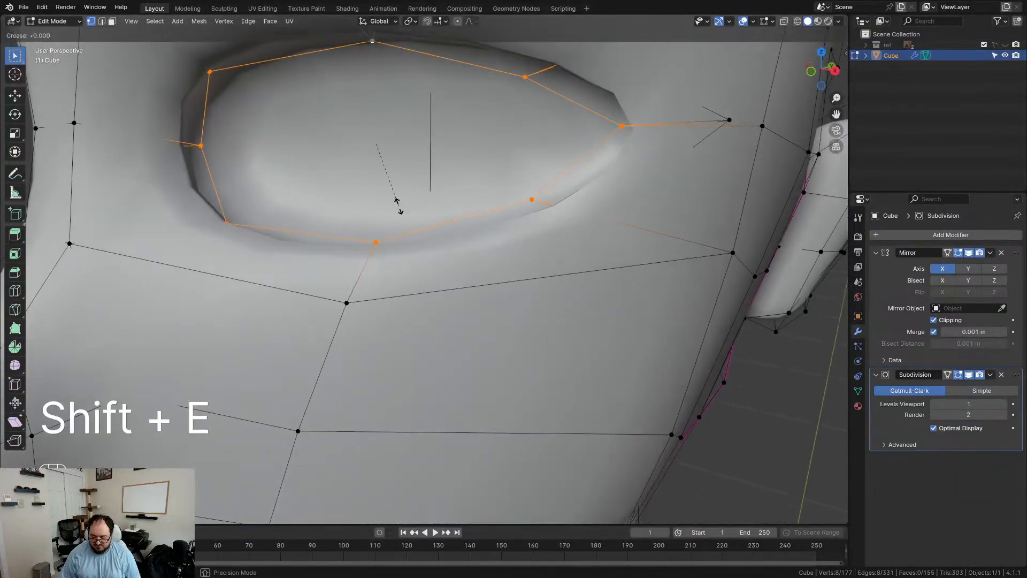
key(KP_1)
key(KP_Enter)
Step: Mark the creased eye loop as a UV seam
scroll(410, 221, down, 3)
mouse_move(409, 221)
middle_down()
mouse_move(257, 257)
mouse_move(230, 284)
mouse_move(283, 291)
mouse_move(415, 214)
middle_up()
middle_drag(445, 161, 430, 170)
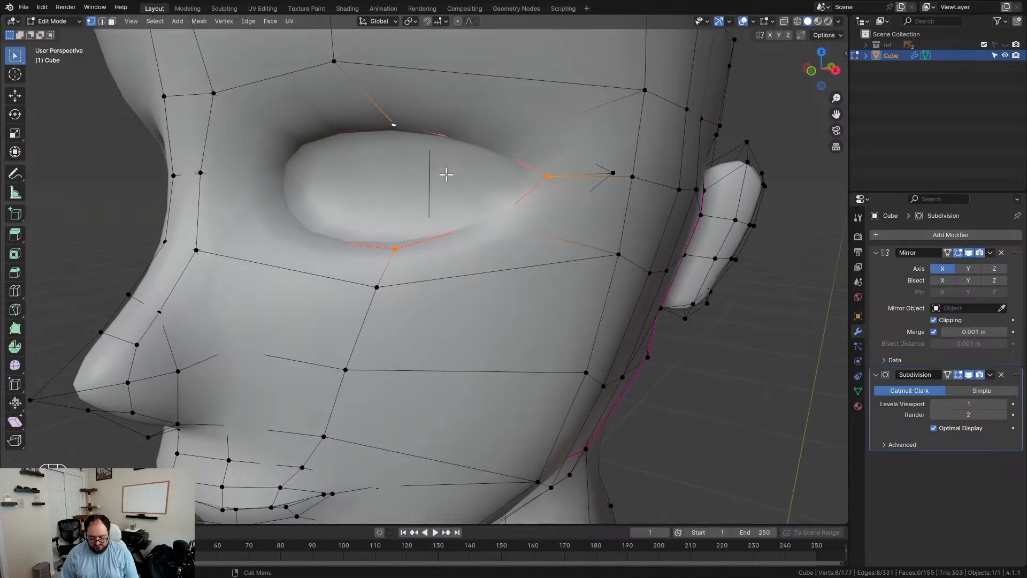
key(u)
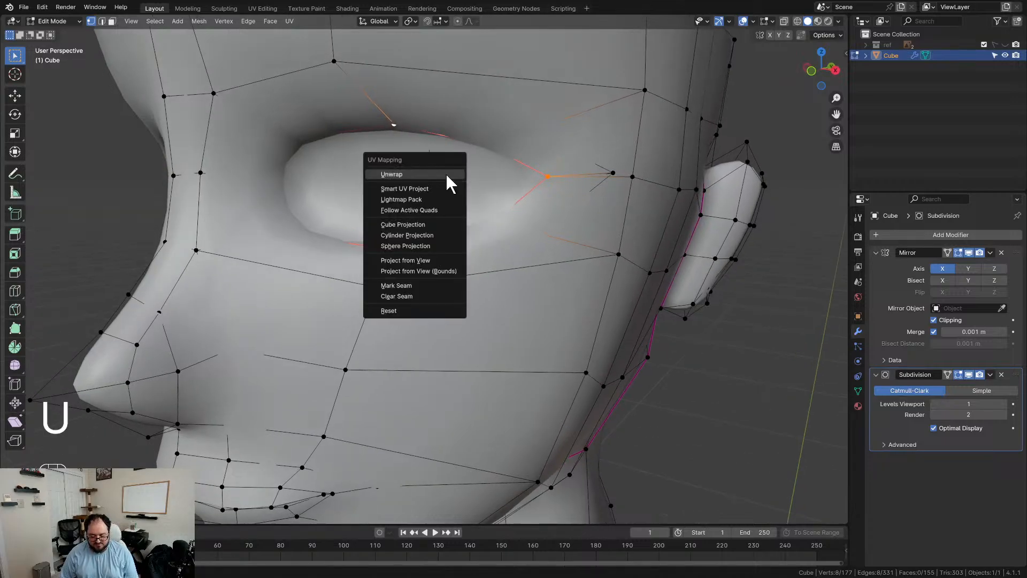
click(422, 286)
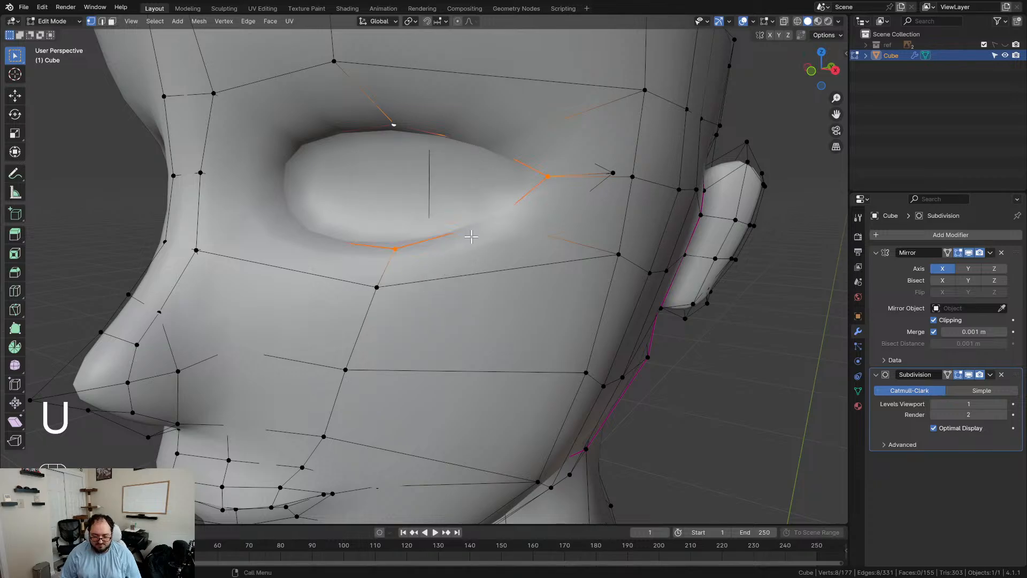
middle_drag(422, 287, 424, 175)
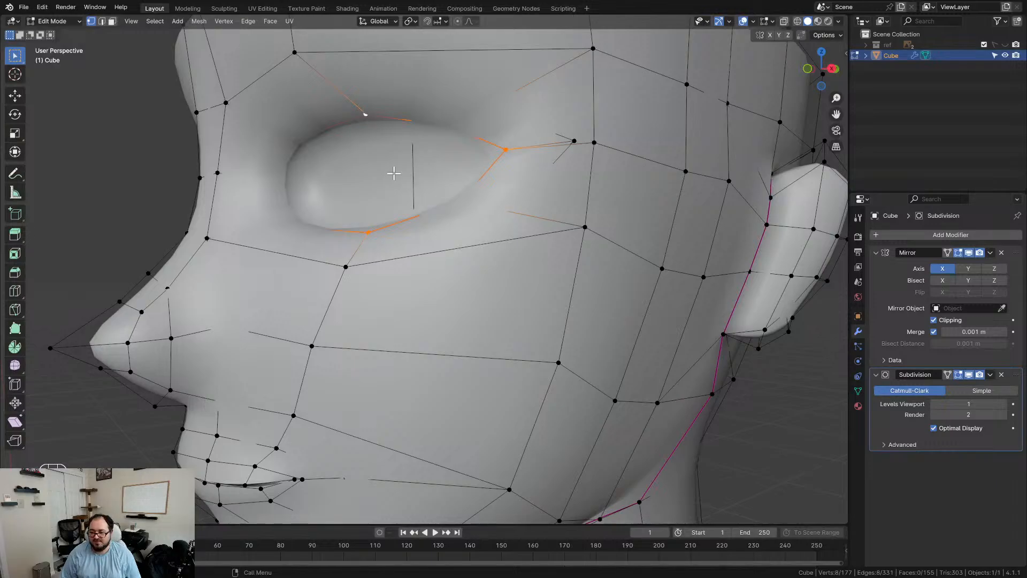
middle_drag(413, 115, 425, 182)
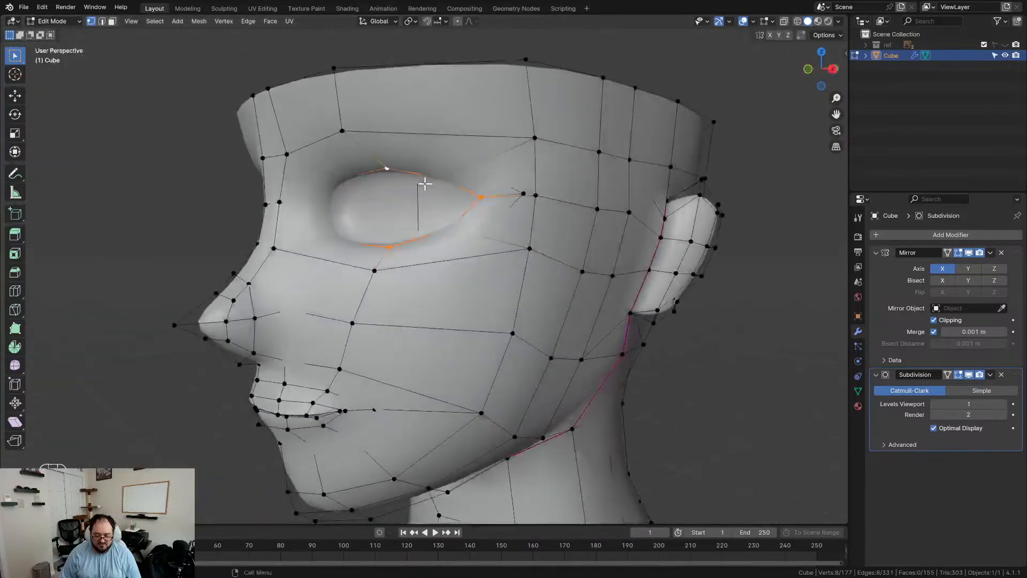
Step: Extrude the mouth opening's edge loop back into the head along Y in right orthographic view
shift+middle_drag(294, 436, 364, 242)
scroll(364, 242, up, 4)
middle_drag(386, 177, 314, 199)
key(KP_3)
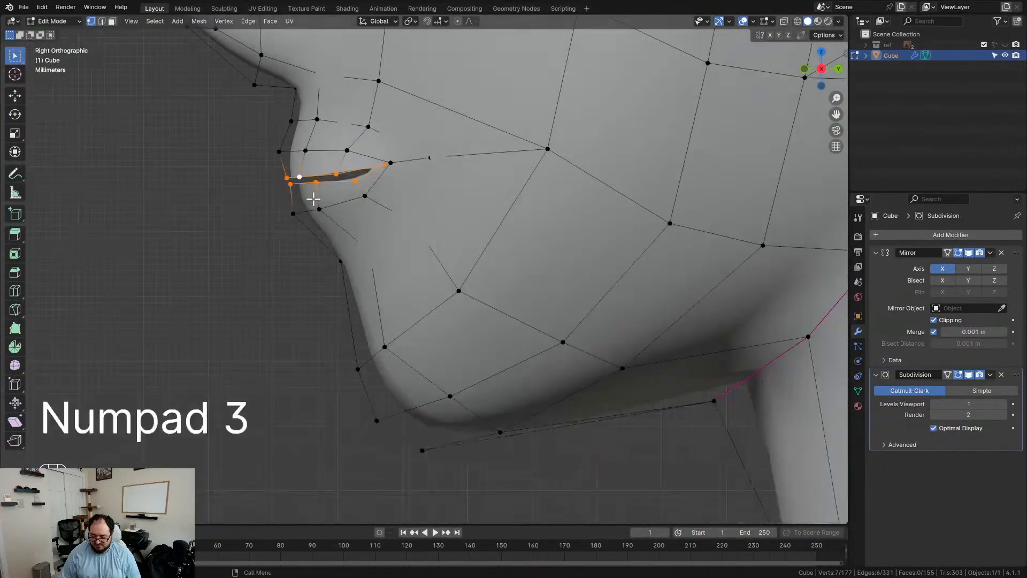
scroll(313, 199, up, 2)
key(e)
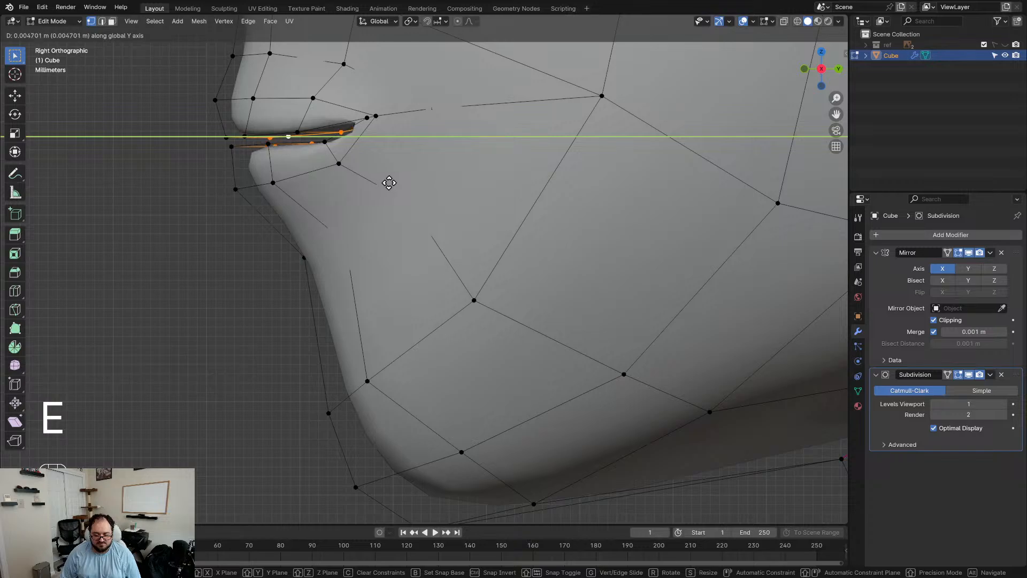
click(399, 183)
Step: Move the extruded mouth loop farther back inside the head and flatten it along Y with a scale of 0
middle_drag(394, 179, 355, 259)
key(g)
click(567, 257)
scroll(543, 248, down, 1)
scroll(541, 249, up, 1)
shift+middle_drag(534, 251, 485, 310)
key(s)
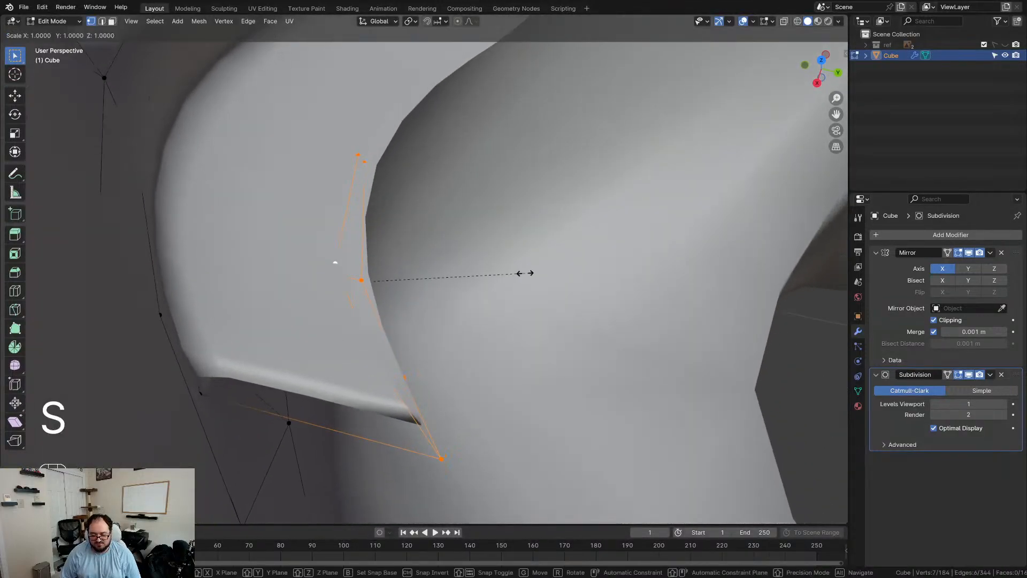
key(y)
key(KP_0)
key(KP_Enter)
middle_drag(523, 271, 309, 266)
scroll(321, 270, up, 4)
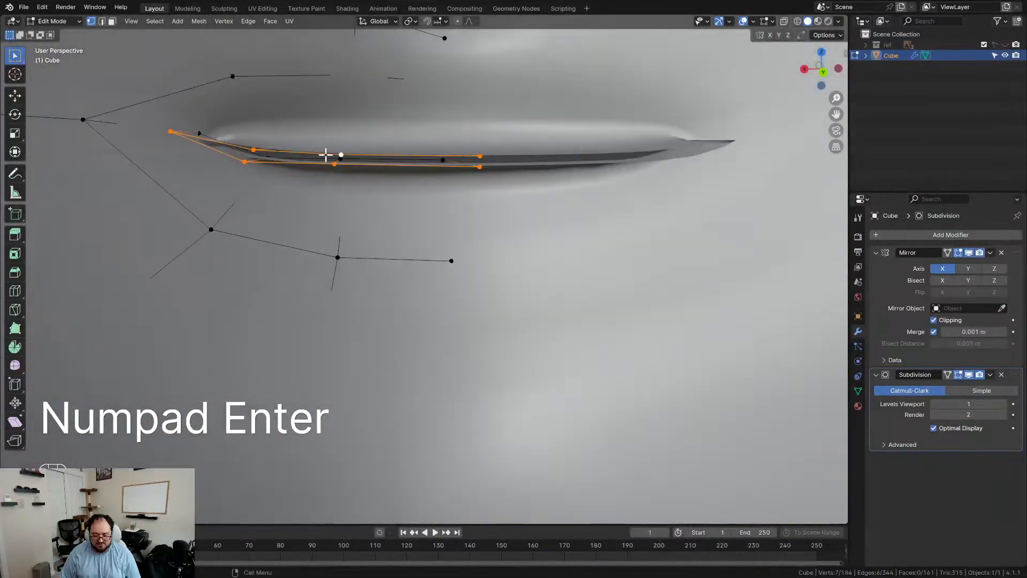
key(g)
click(403, 105)
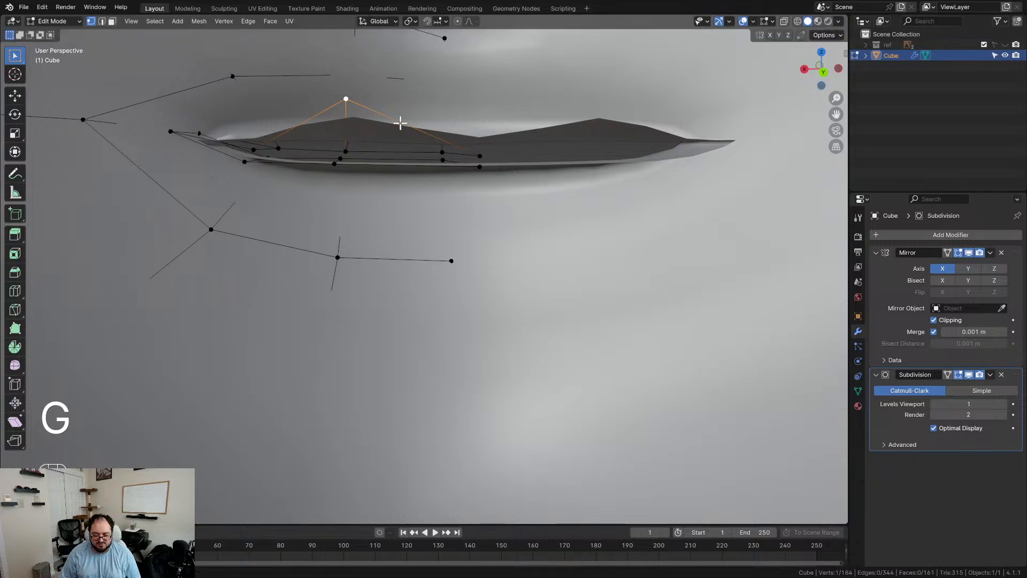
key(ctrl+z)
Step: Raise the upper middle and upper centre vertices of the rear mouth loop to open the cavity
key(g)
click(474, 132)
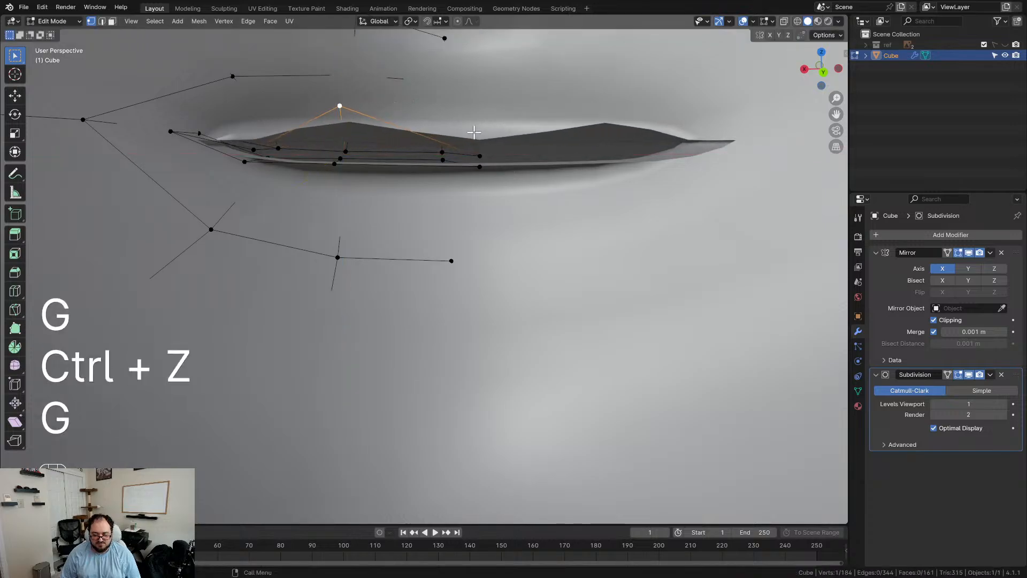
key(g)
middle_click(507, 107)
click(508, 101)
Step: Lower the lower middle vertex of the rear mouth loop, and move the lower centre vertex down along Z
shift+middle_drag(394, 124, 406, 265)
scroll(366, 350, up, 1)
scroll(366, 350, up, 1)
click(338, 324)
key(g)
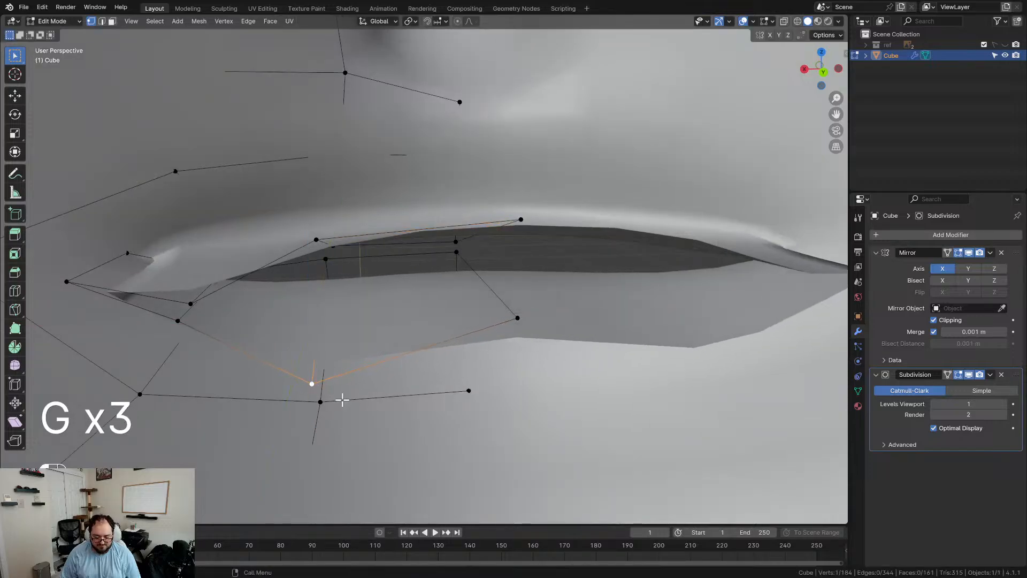
click(542, 320)
key(g)
middle_click(551, 378)
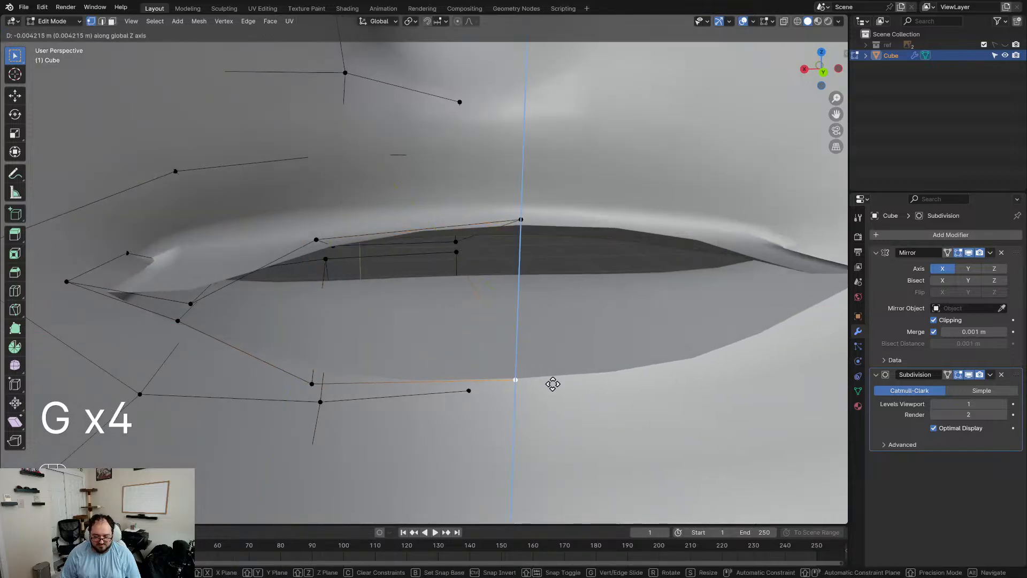
click(551, 379)
Step: Raise the upper outer and upper middle vertices of the rear mouth loop along Z, and lower its lower outer vertex
key(g)
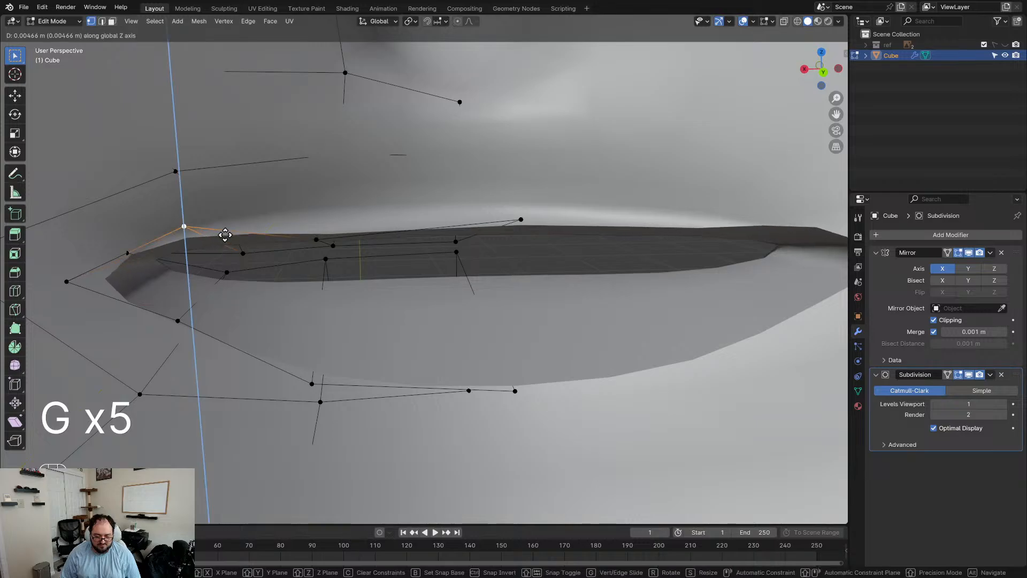
click(224, 242)
click(324, 230)
key(g)
key(z)
click(321, 209)
click(172, 320)
key(g)
click(179, 357)
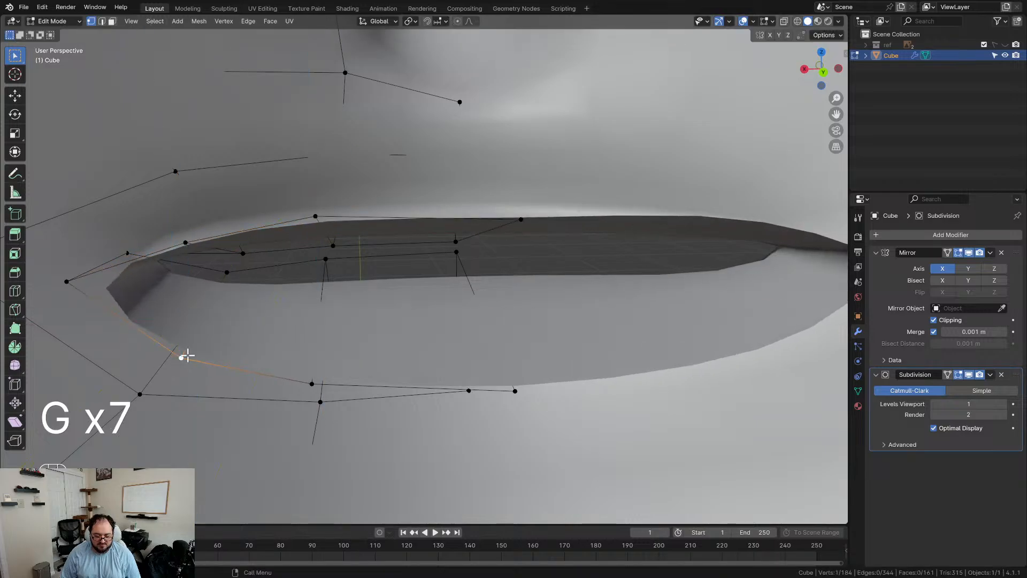
Step: Scale the entire rear mouth loop up to about 1.31
middle_drag(183, 356, 248, 395)
alt+click(255, 247)
key(s)
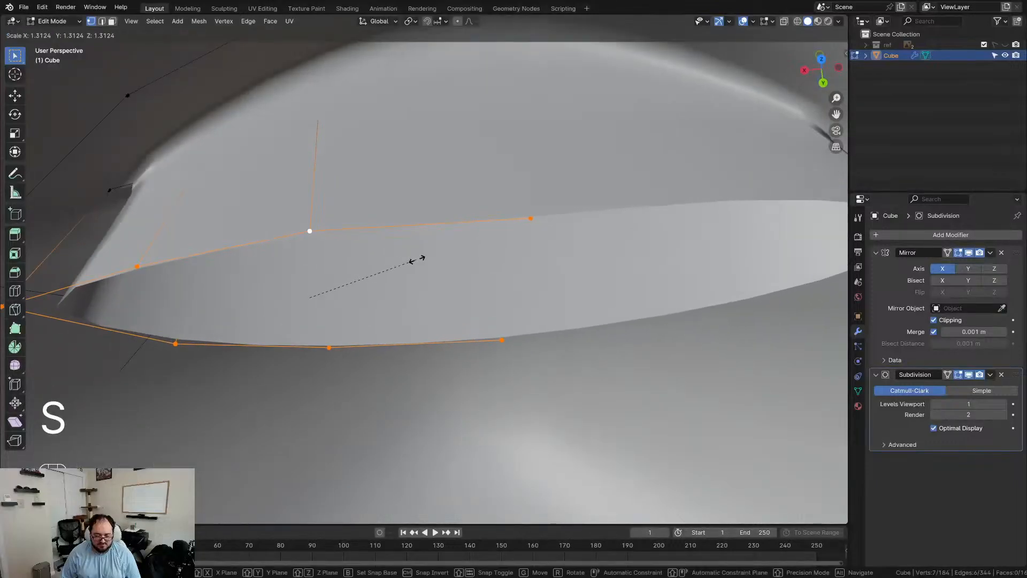
click(418, 260)
Step: Add a loop cut around the mouth cavity and slide it about 0.78 toward the lips
middle_drag(418, 259, 373, 213)
click(378, 187)
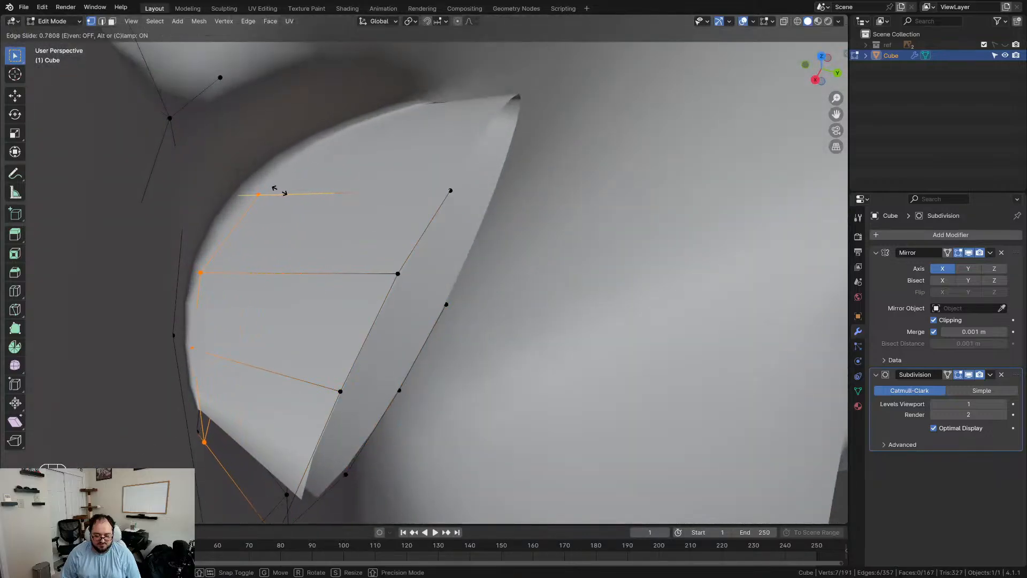
click(280, 191)
Step: Set the new inner mouth loop's crease to 1 and mark it as a UV seam
mouse_move(294, 268)
middle_down()
mouse_move(291, 239)
mouse_move(261, 238)
mouse_move(279, 264)
mouse_move(294, 262)
middle_up()
key(shift+e)
key(KP_1)
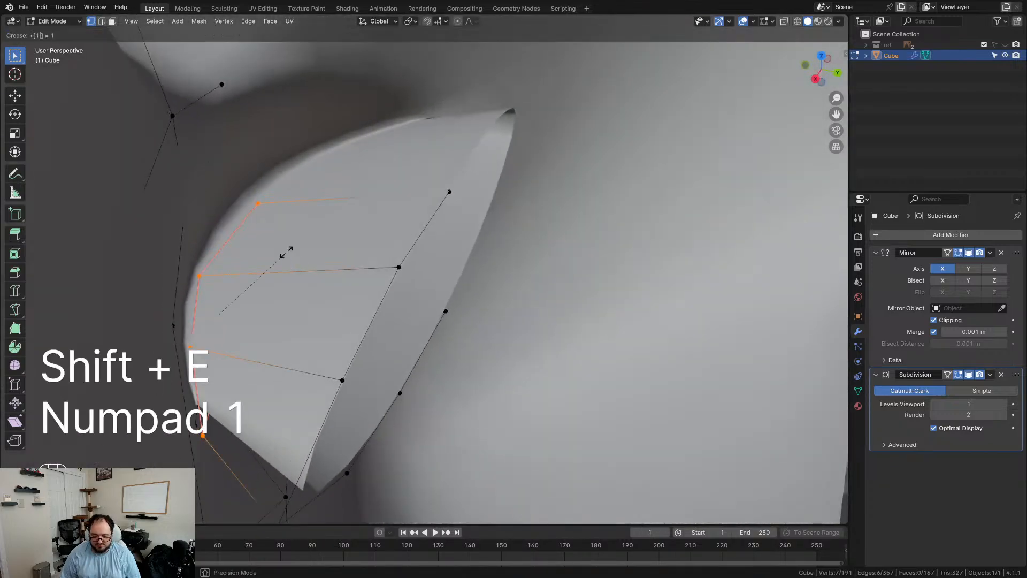
key(KP_Enter)
middle_drag(282, 248, 418, 231)
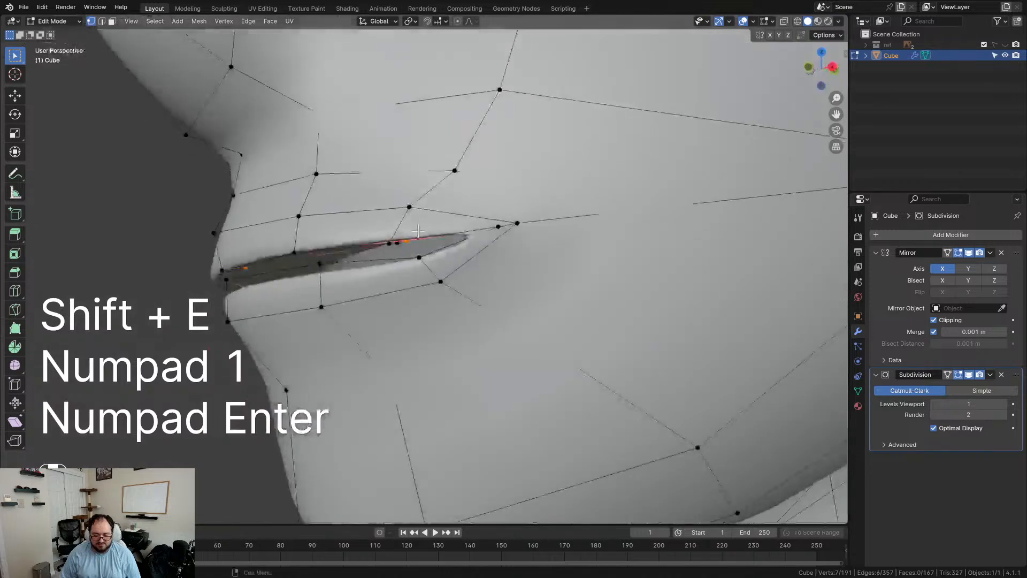
key(u)
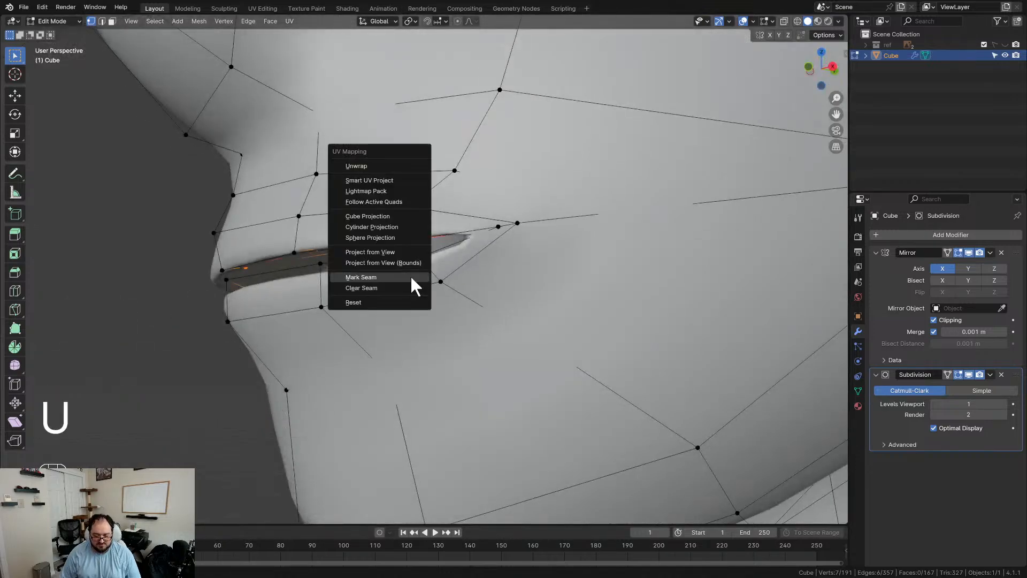
click(410, 275)
scroll(409, 275, up, 3)
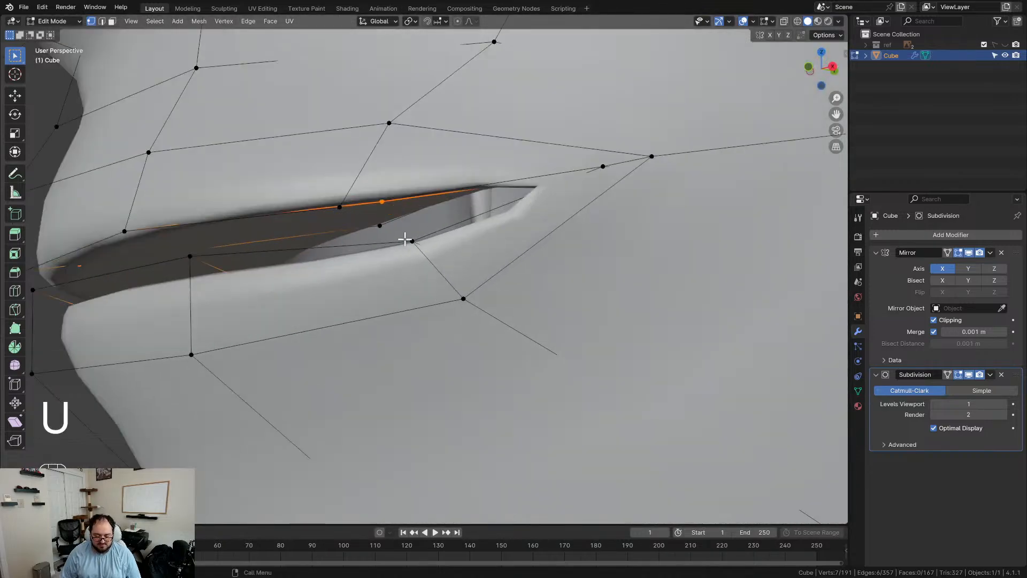
Step: Try to flatten the whole creased mouth loop along Z with a scale of 0
middle_drag(409, 237, 445, 255)
key(s)
key(z)
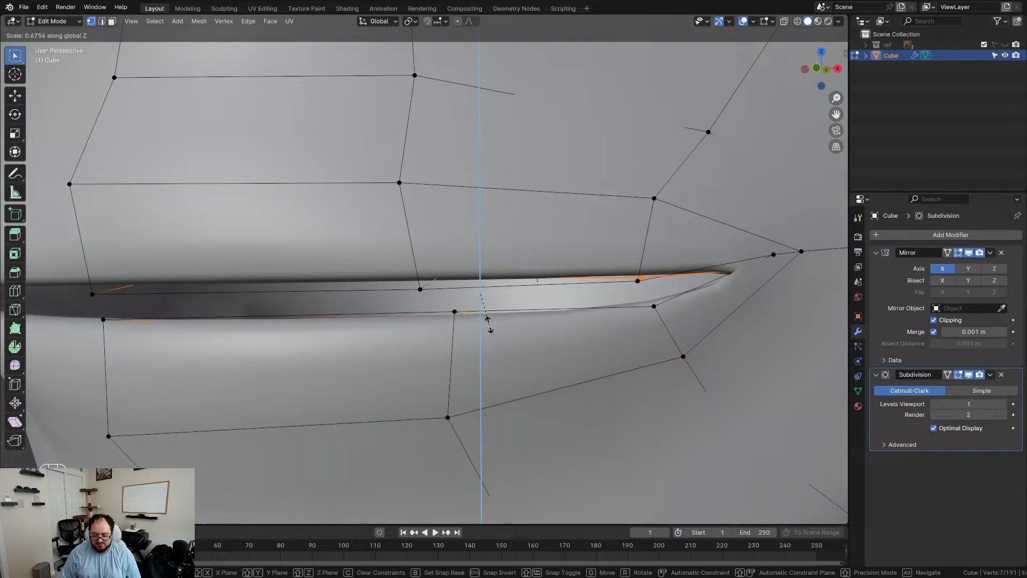
key(KP_0)
key(KP_Enter)
middle_drag(489, 324, 422, 300)
key(d)
scroll(464, 309, up, 4)
scroll(474, 310, down, 3)
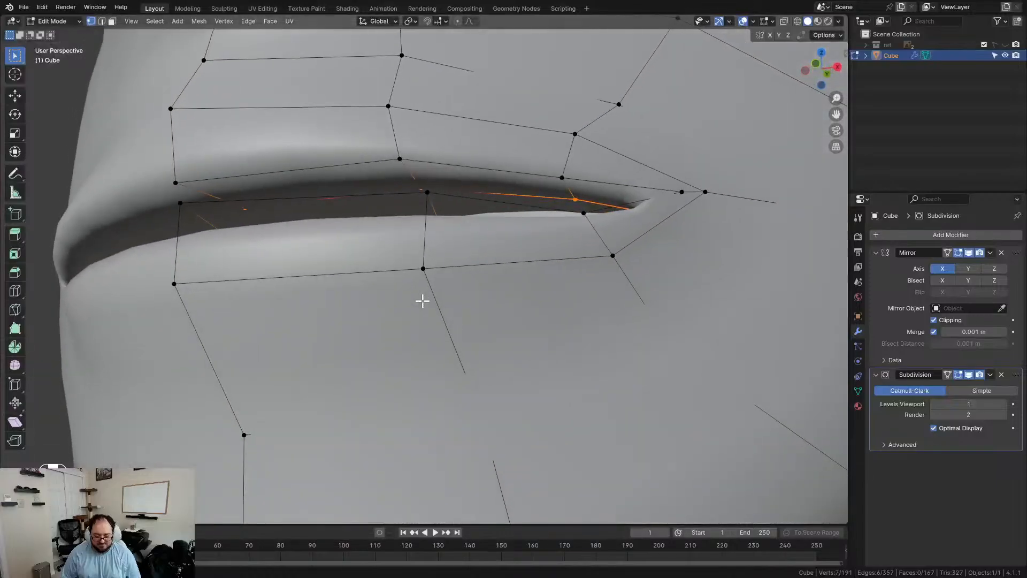
Step: Level the creased mouth loop's upper and lower centre vertices along Z with a scale of 0 in wireframe
key(alt+z)
middle_drag(298, 253, 217, 258)
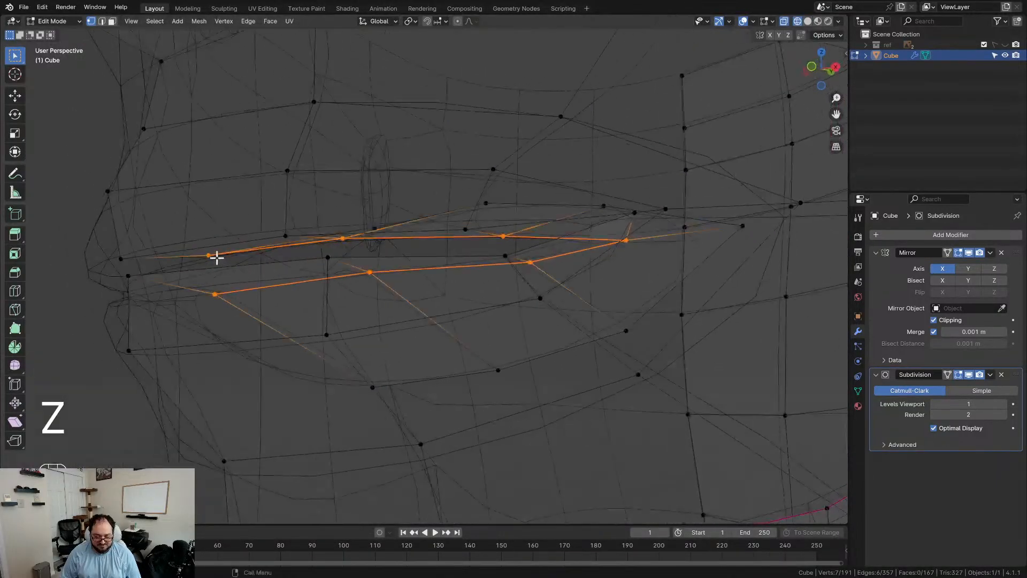
key(z)
key(KP_0)
key(KP_Enter)
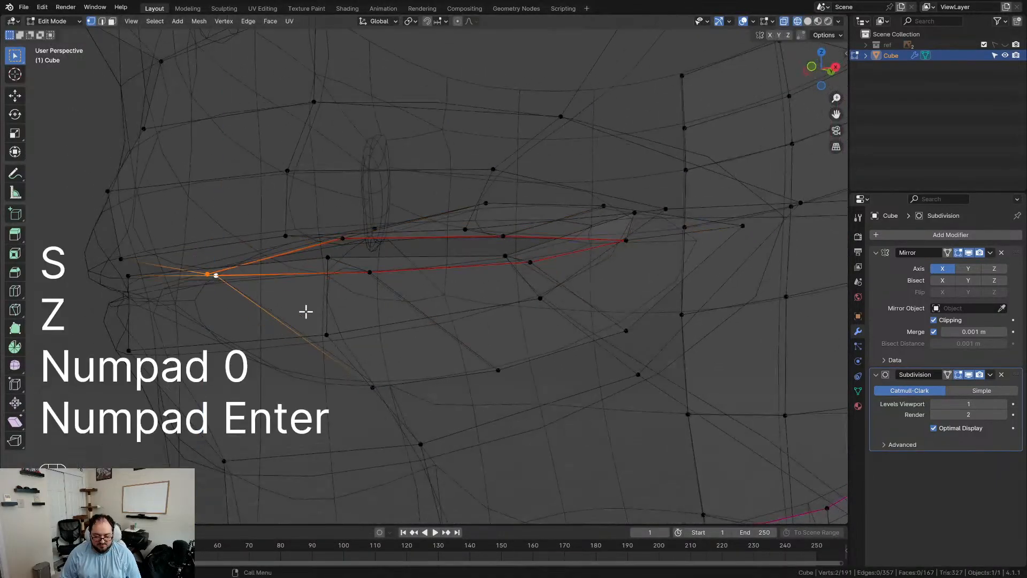
Step: Level the loop's middle pair of upper and lower vertices by scaling them to 0 along Z
middle_drag(366, 296, 338, 308)
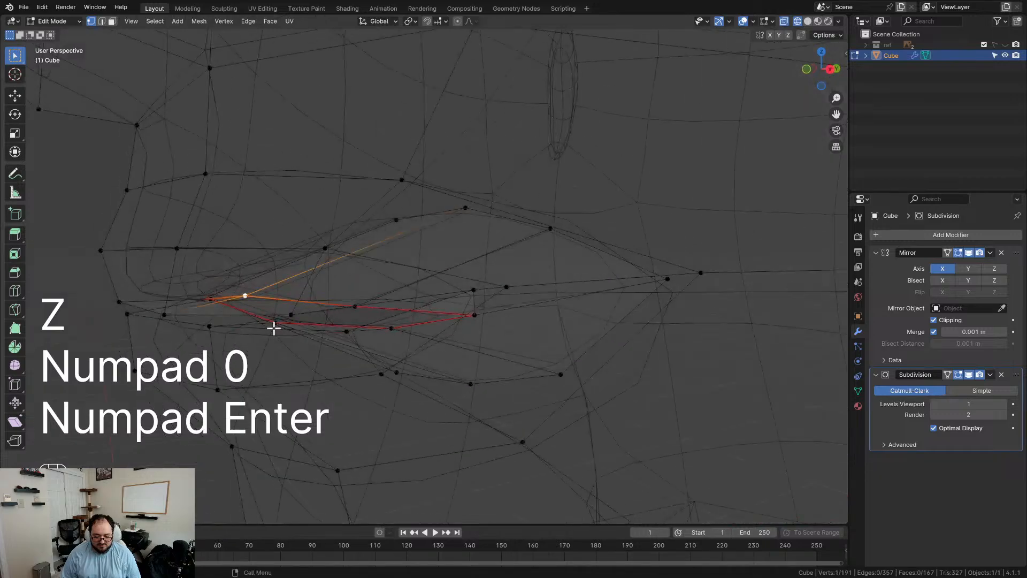
shift+click(274, 328)
middle_drag(321, 351, 408, 345)
key(s)
key(z)
key(KP_0)
key(KP_Enter)
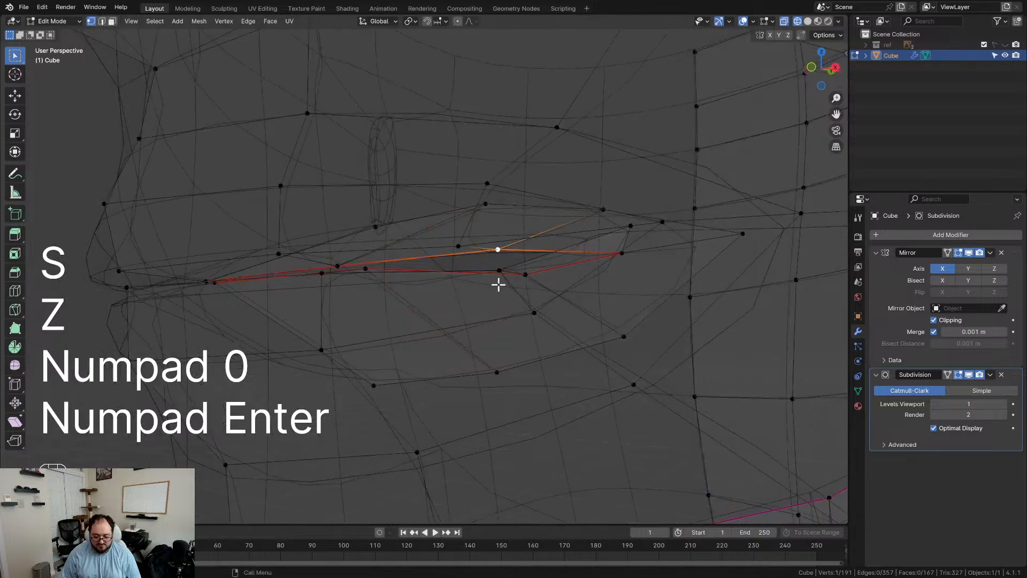
Step: Level the outer vertex pair near the mouth corner by scaling it to 0 along Z
middle_drag(498, 285, 466, 304)
key(s)
key(z)
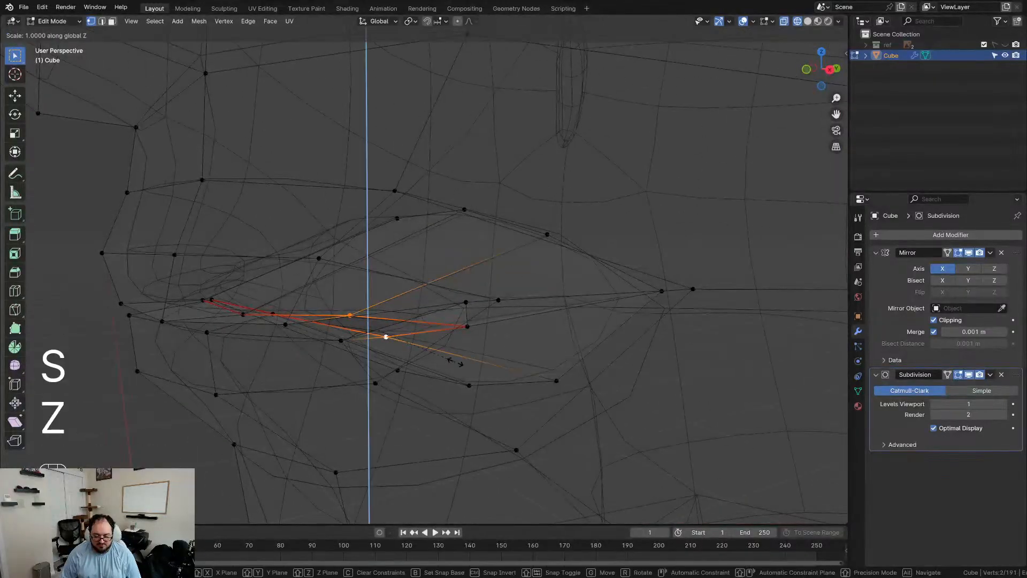
key(KP_0)
key(KP_Enter)
Step: Nudge one vertex of the creased mouth loop from inside the head in solid shading
mouse_move(454, 360)
middle_down()
mouse_move(353, 344)
mouse_move(394, 334)
mouse_move(427, 337)
mouse_move(367, 337)
mouse_move(506, 342)
mouse_move(339, 344)
mouse_move(447, 292)
mouse_move(425, 333)
mouse_move(395, 356)
mouse_move(330, 383)
middle_up()
key(z)
key(g)
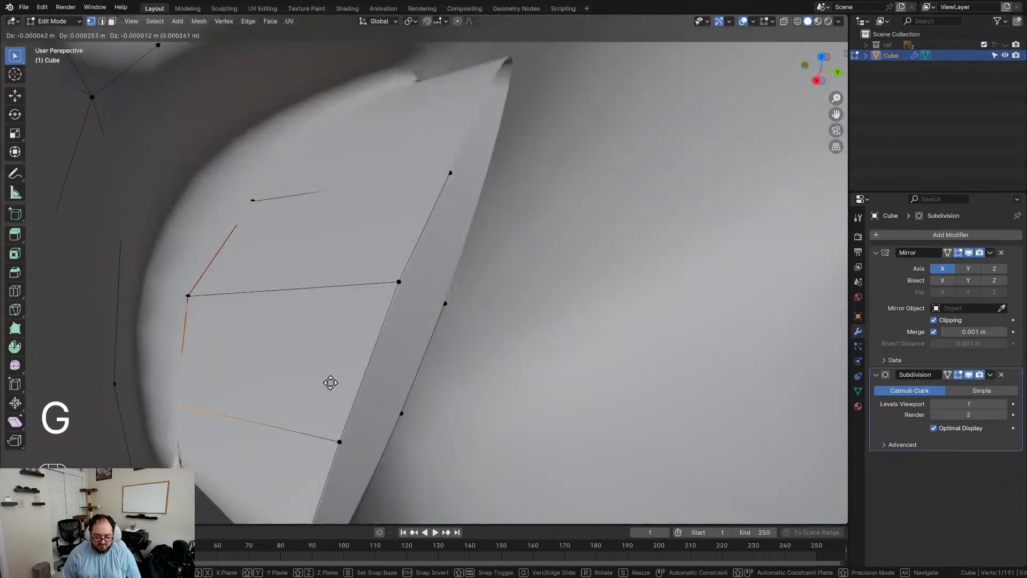
click(339, 380)
Step: Align the outer and middle vertices of the creased mouth loop with their paired vertices in top orthographic wireframe view
key(z)
mouse_move(342, 378)
middle_down()
mouse_move(334, 378)
mouse_move(353, 376)
middle_up()
mouse_move(353, 377)
shift+middle_down()
mouse_move(372, 340)
mouse_move(428, 319)
shift+middle_up()
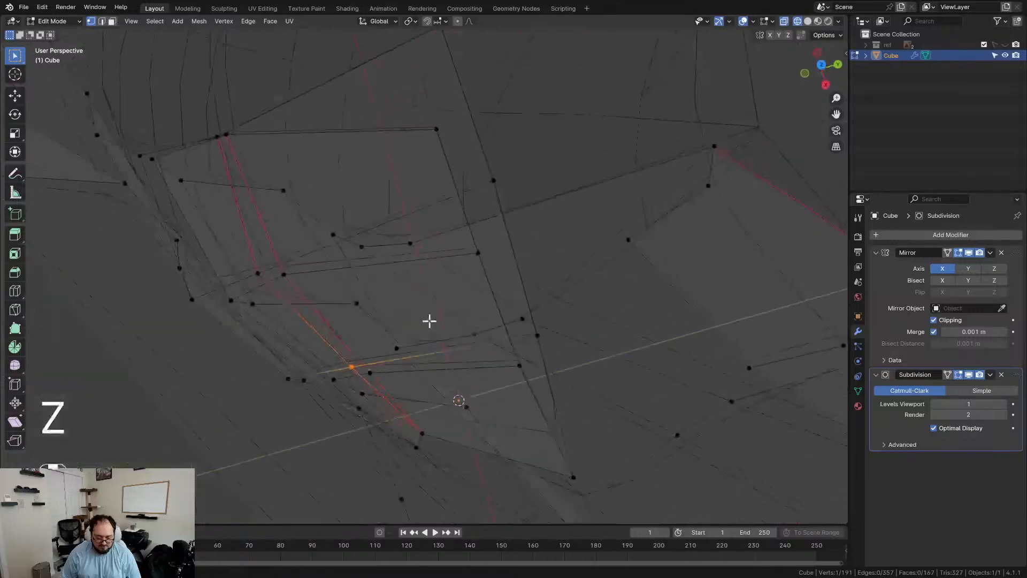
key(KP_7)
shift+middle_drag(536, 341, 511, 233)
scroll(502, 241, up, 3)
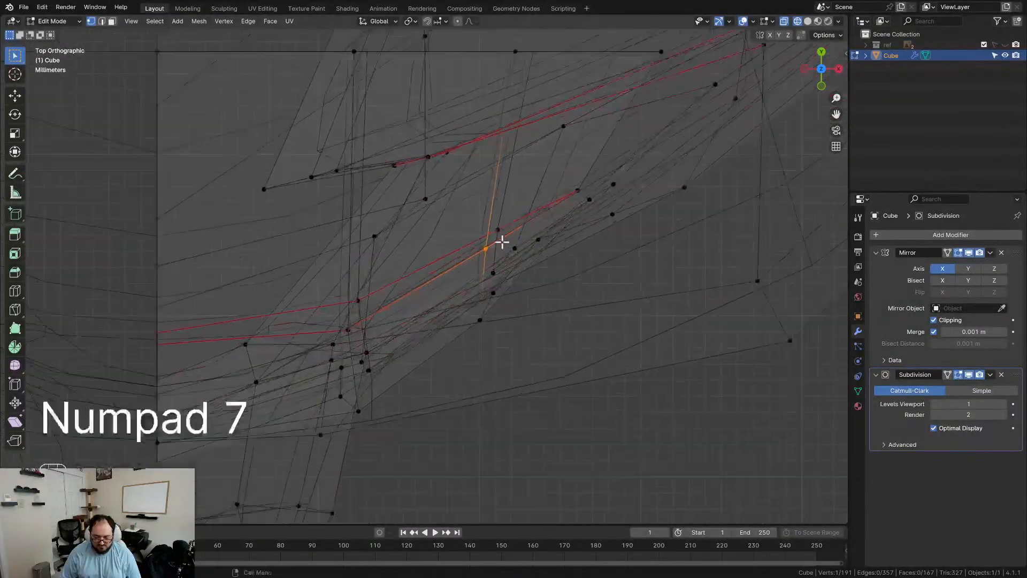
key(g)
click(529, 250)
shift+middle_drag(388, 303, 490, 243)
click(415, 296)
key(g)
click(488, 265)
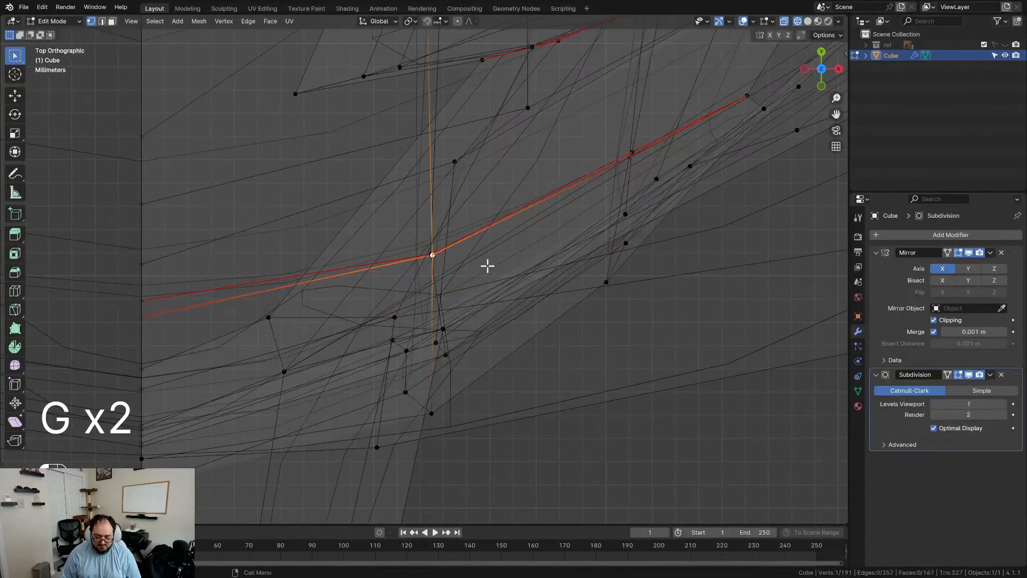
Step: Align the centre-line vertex of the creased mouth loop with its paired vertex in top orthographic wireframe view
click(164, 316)
key(g)
click(196, 298)
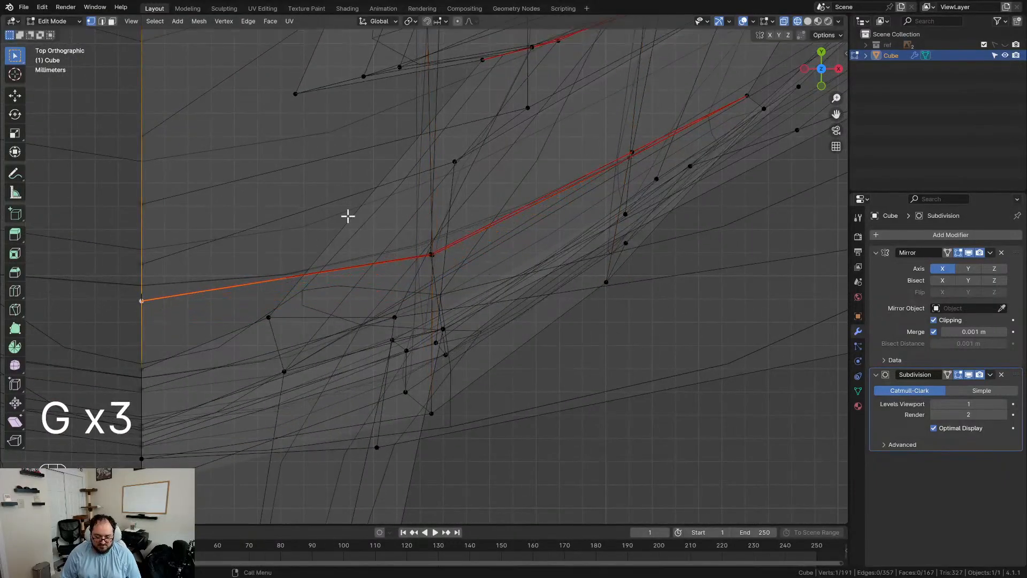
Step: Fill the gap between the upper and lower back edges of the inner mouth with three faces
scroll(471, 235, down, 4)
mouse_move(598, 237)
middle_down()
mouse_move(600, 250)
mouse_move(507, 234)
mouse_move(396, 169)
mouse_move(311, 164)
mouse_move(365, 152)
mouse_move(396, 204)
mouse_move(421, 220)
mouse_move(347, 261)
middle_up()
key(z)
middle_drag(428, 301, 397, 321)
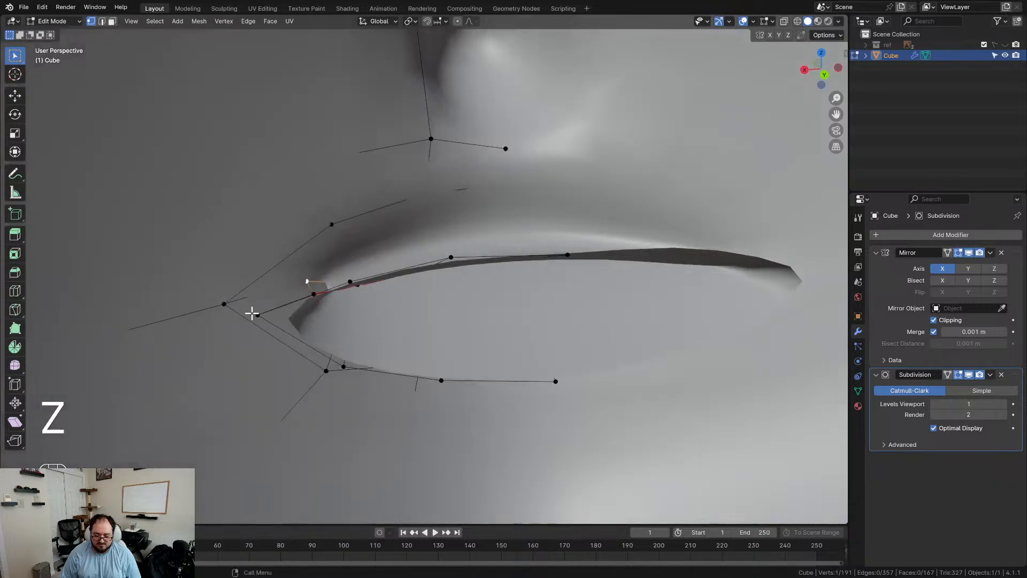
key(f)
key(f)
key(f)
middle_drag(463, 349, 502, 316)
scroll(364, 292, up, 2)
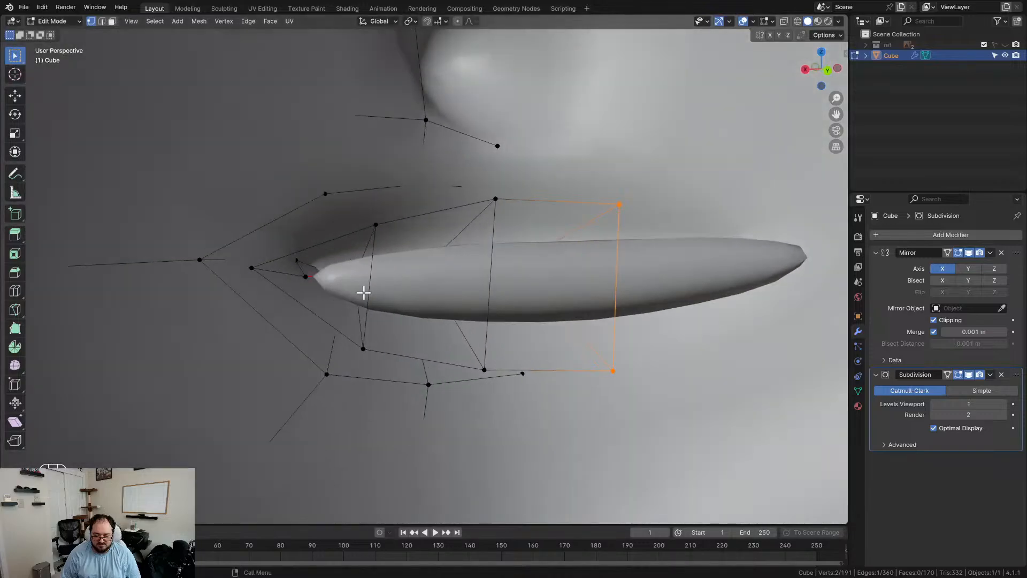
Step: Scale the upper and lower edge loops of the mouth cavity's back wall along Z
click(254, 269)
middle_drag(403, 296, 437, 329)
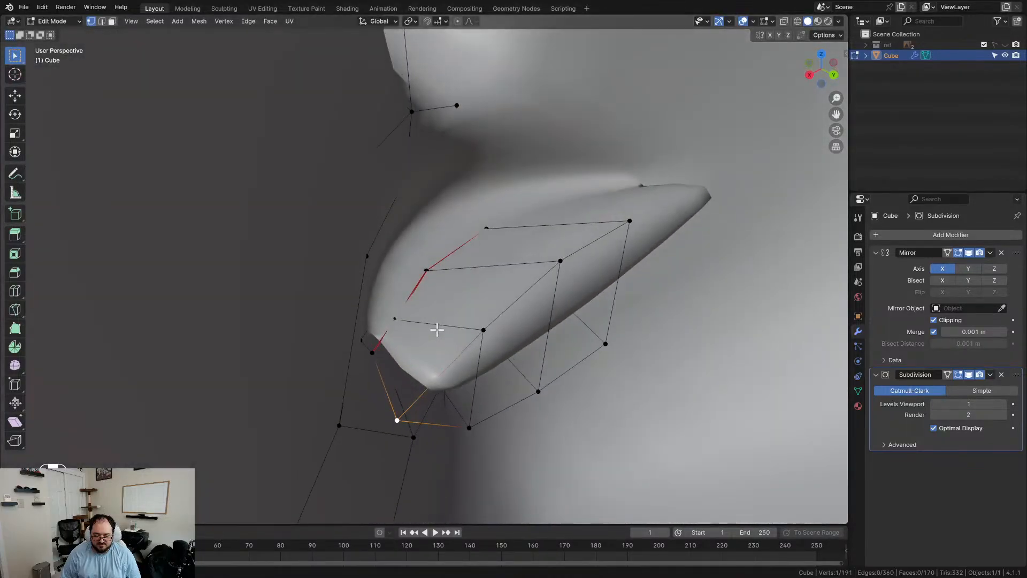
alt+click(521, 303)
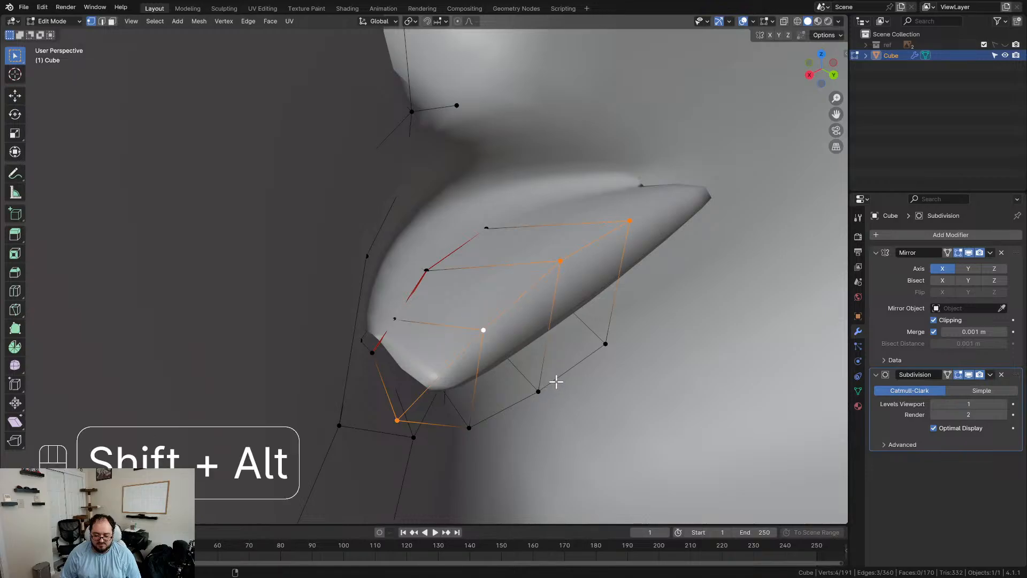
alt+shift+click(556, 381)
key(s)
key(z)
click(639, 404)
Step: Move the mouth cavity's back wall about 0.0046 m along the global Y axis and scale it uniformly
middle_drag(638, 404, 459, 284)
key(g)
middle_click(561, 320)
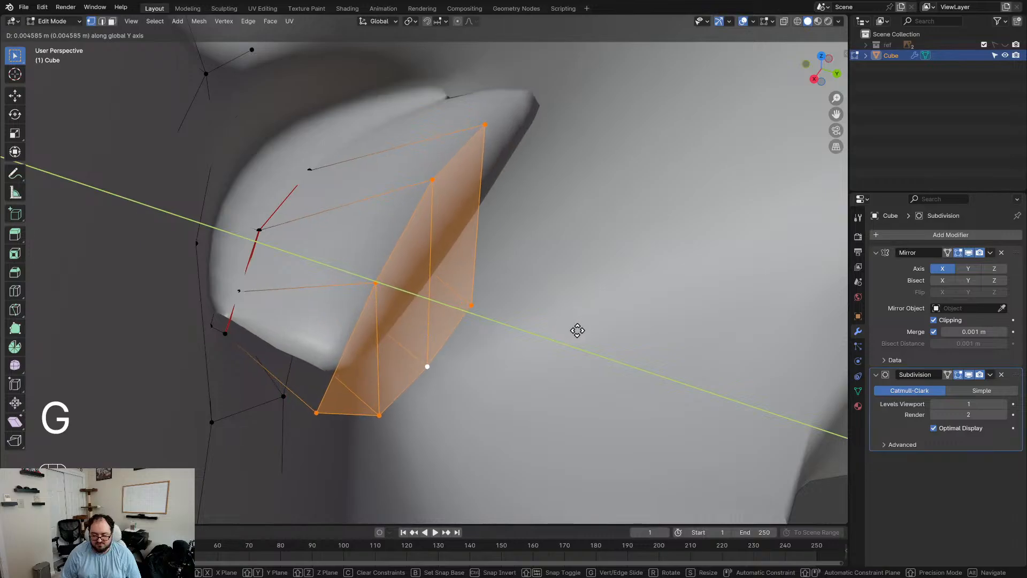
click(577, 330)
middle_drag(557, 321, 573, 303)
key(s)
click(583, 340)
Step: Deselect the mouth geometry, return the head to Object Mode and save the file
mouse_move(559, 367)
middle_down()
mouse_move(488, 379)
mouse_move(392, 339)
mouse_move(349, 416)
mouse_move(550, 385)
middle_up()
scroll(551, 385, down, 5)
middle_drag(460, 324, 522, 326)
click(187, 352)
scroll(201, 349, down, 2)
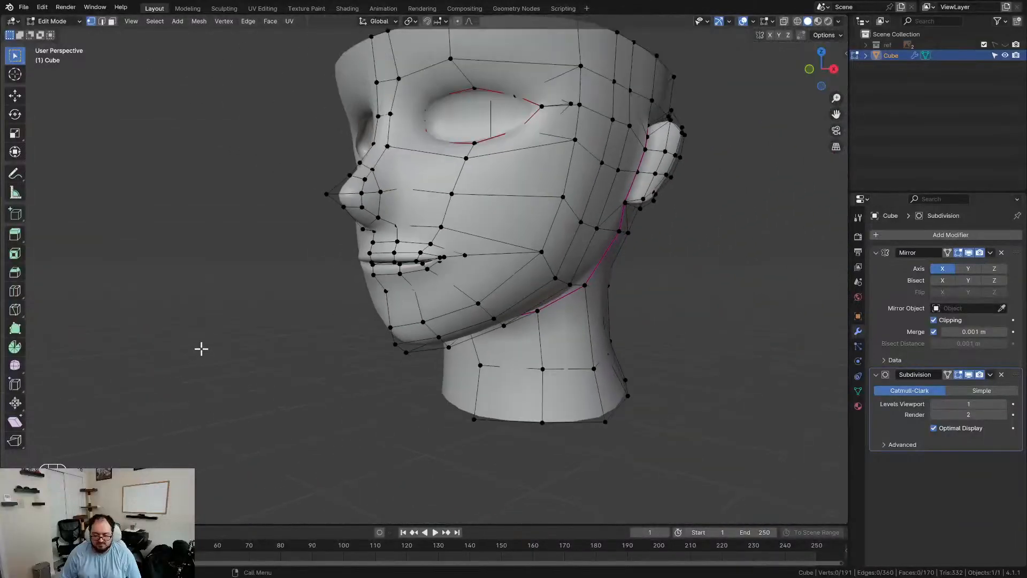
key(Tab)
middle_drag(284, 351, 451, 314)
scroll(449, 351, up, 3)
scroll(424, 326, down, 3)
scroll(471, 321, down, 2)
scroll(443, 223, up, 3)
shift+middle_drag(442, 223, 483, 219)
key(ctrl+s)
Step: Show the ref collection in front orthographic view and compare the head with the drawing in wireframe and solid shading
key(KP_1)
scroll(457, 285, down, 3)
scroll(532, 282, up, 4)
scroll(495, 188, down, 2)
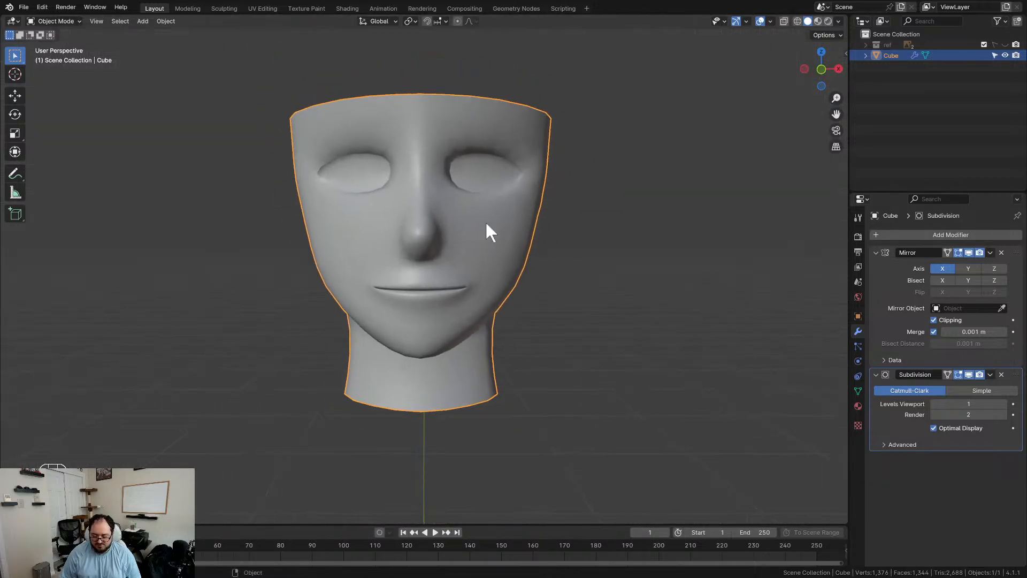
key(KP_1)
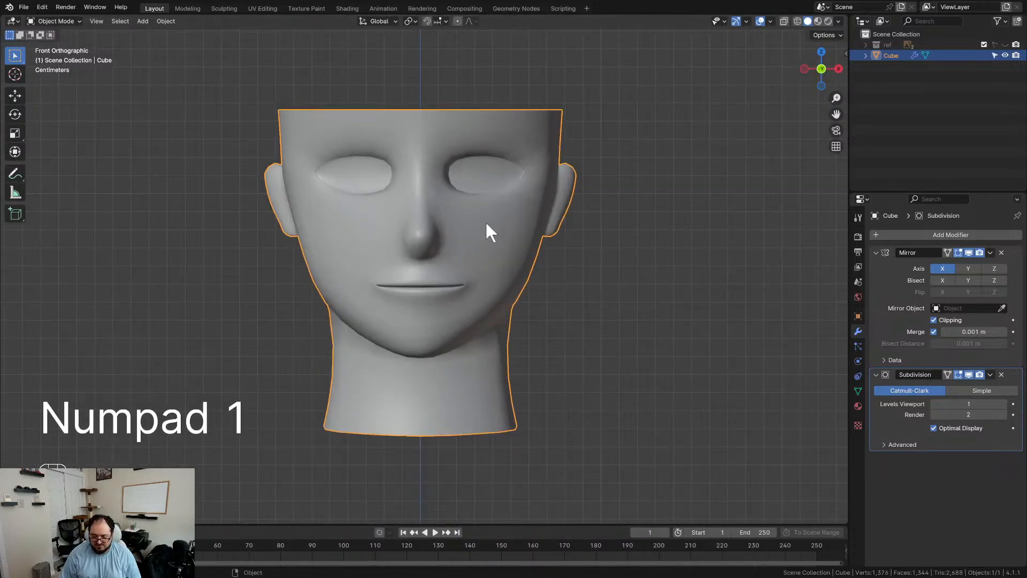
click(1005, 44)
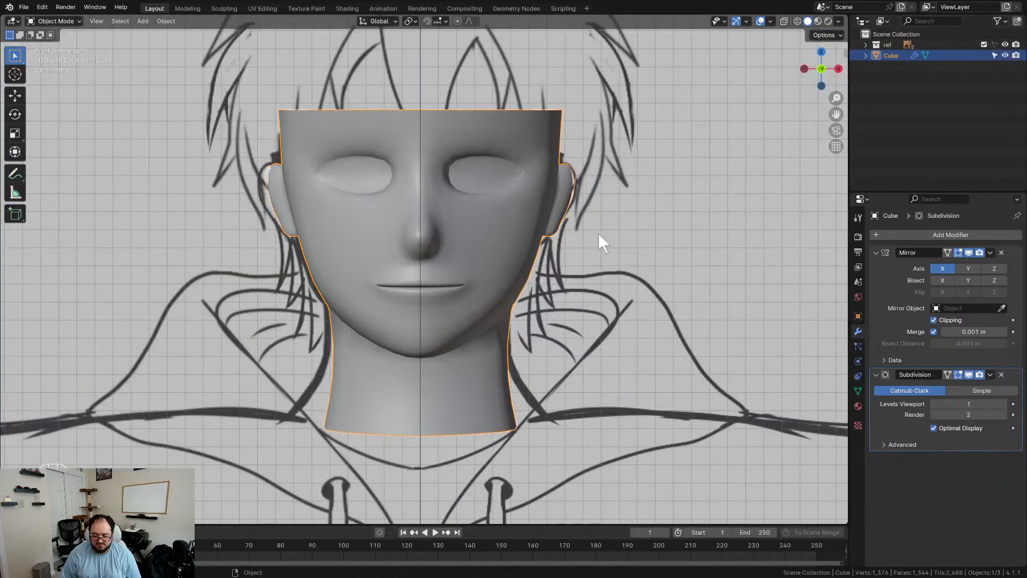
click(798, 21)
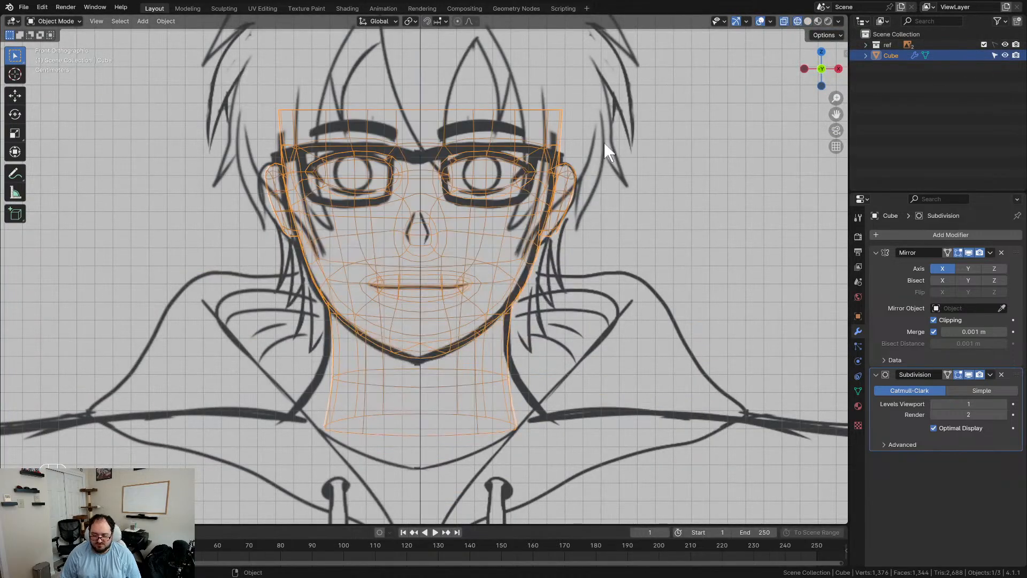
scroll(538, 191, up, 4)
scroll(533, 188, down, 3)
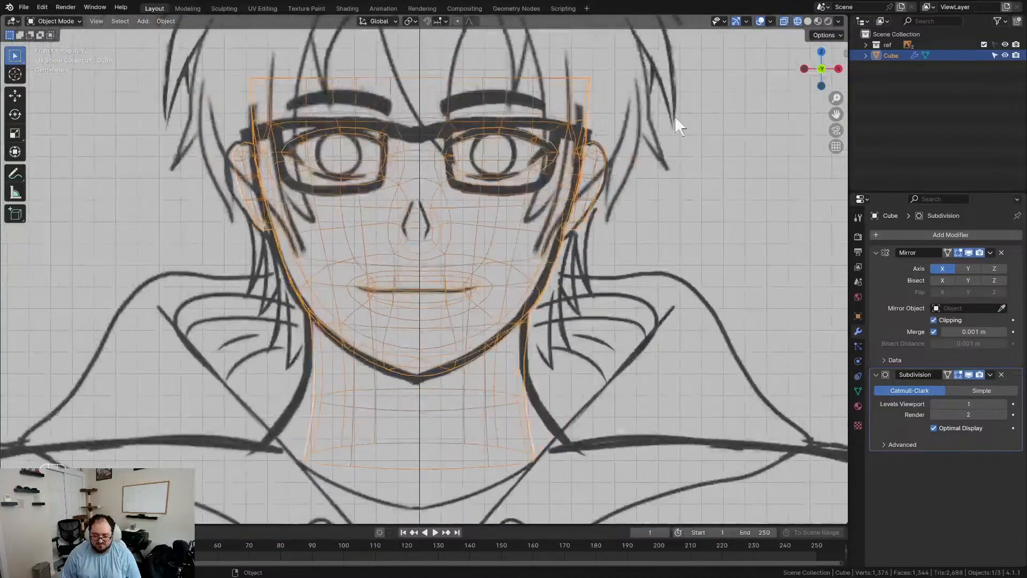
click(808, 22)
scroll(471, 212, down, 3)
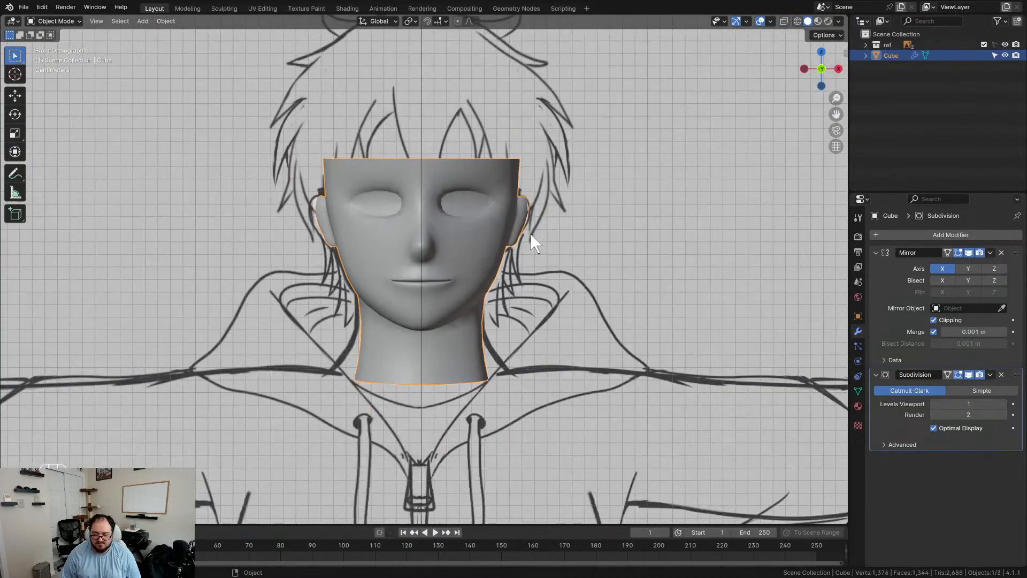
key(z)
scroll(541, 230, up, 4)
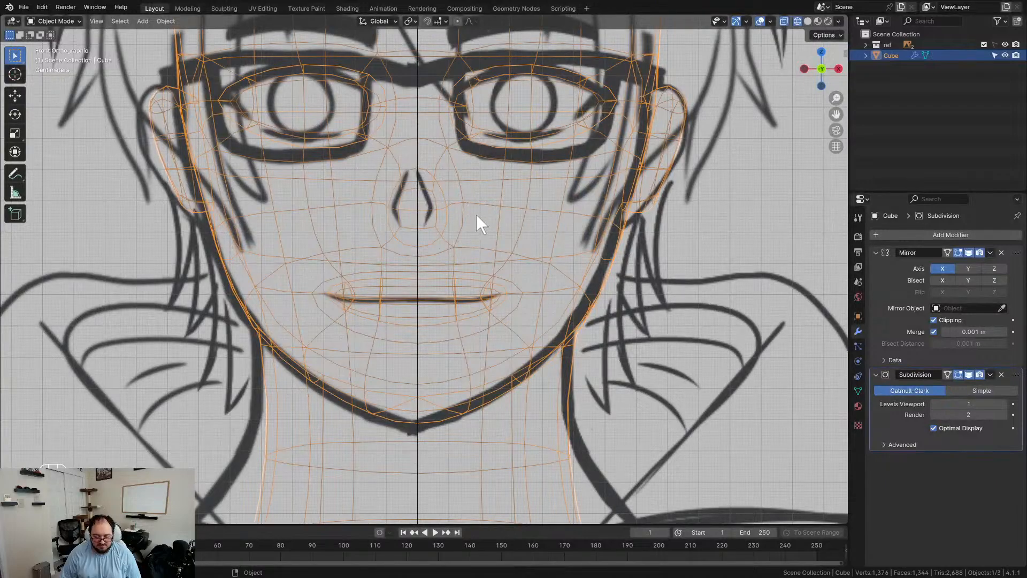
key(z)
scroll(468, 201, down, 4)
scroll(490, 249, up, 4)
shift+middle_drag(482, 299, 467, 207)
Step: Switch the head to Sculpt Mode and set the Grab brush radius to 183 px
key(Tab)
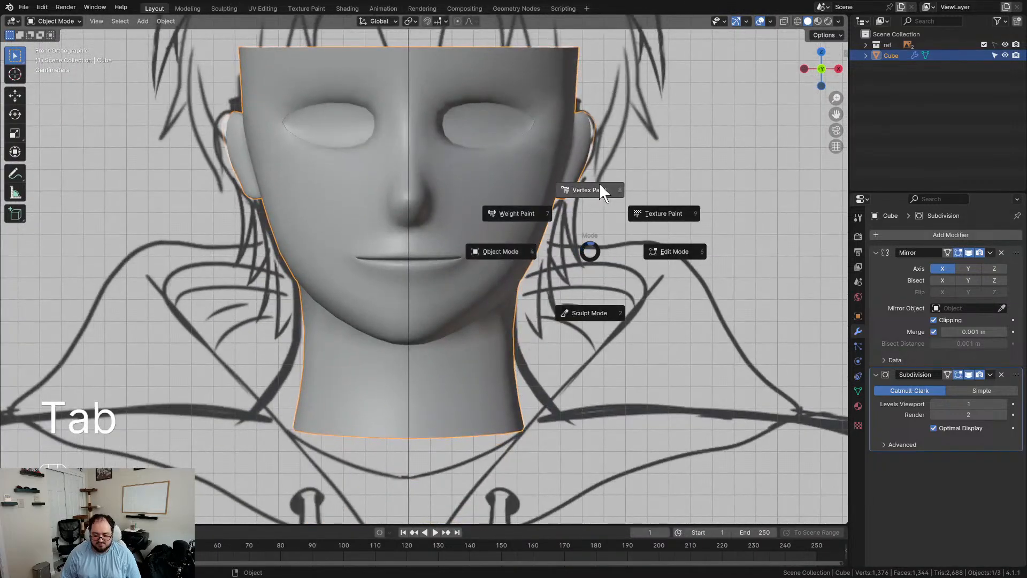
click(605, 314)
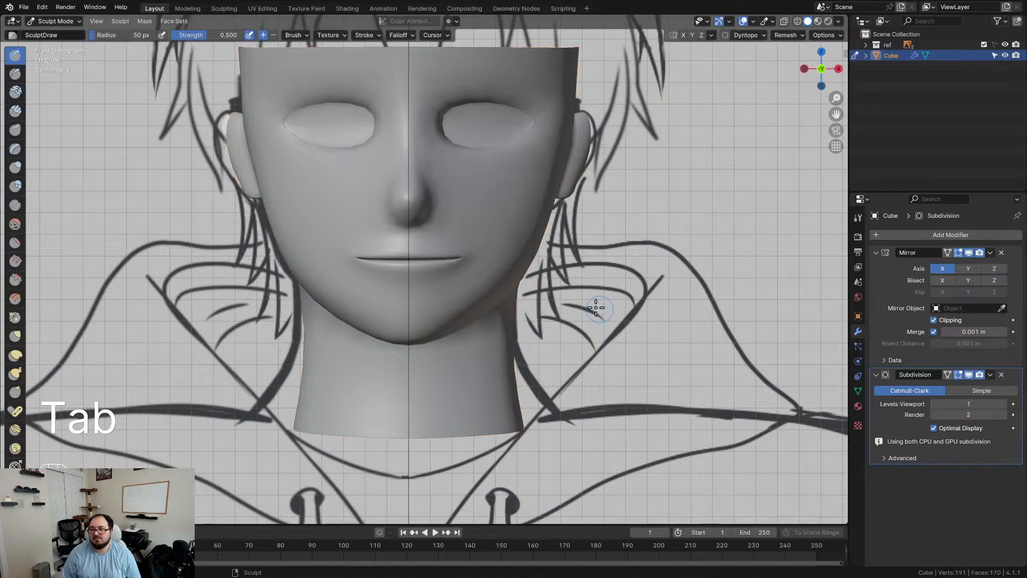
key(g)
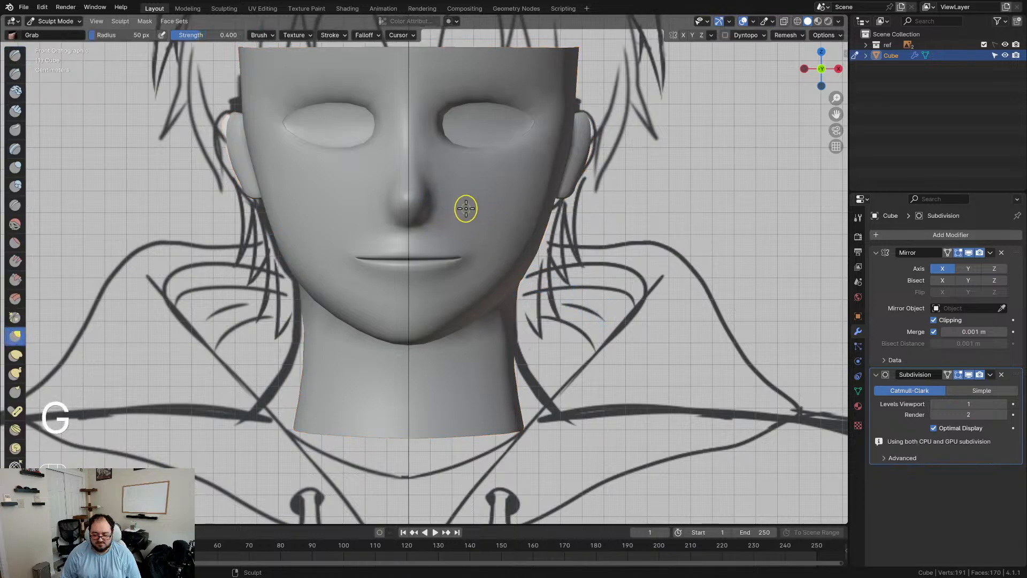
key(f)
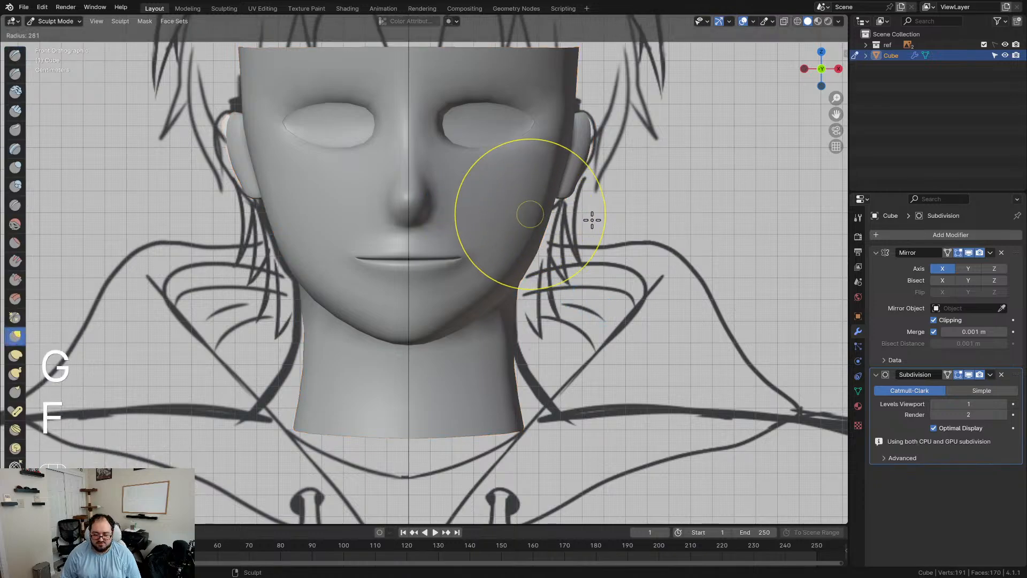
click(578, 222)
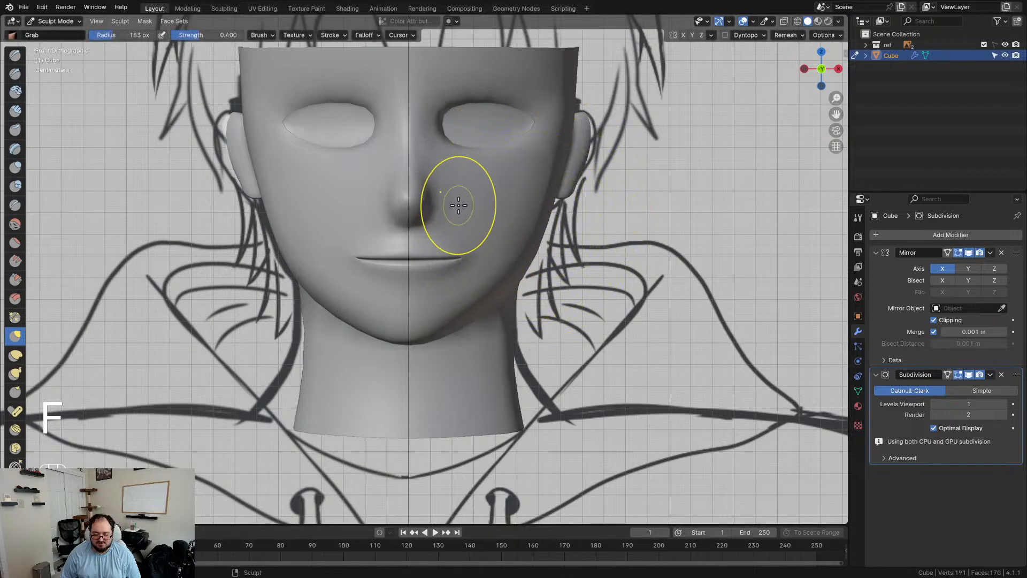
Step: Reshape the side and underside of the nose with the Grab brush, widening it near the nostril
mouse_move(431, 203)
mouse_down()
mouse_move(439, 203)
mouse_move(420, 172)
mouse_up()
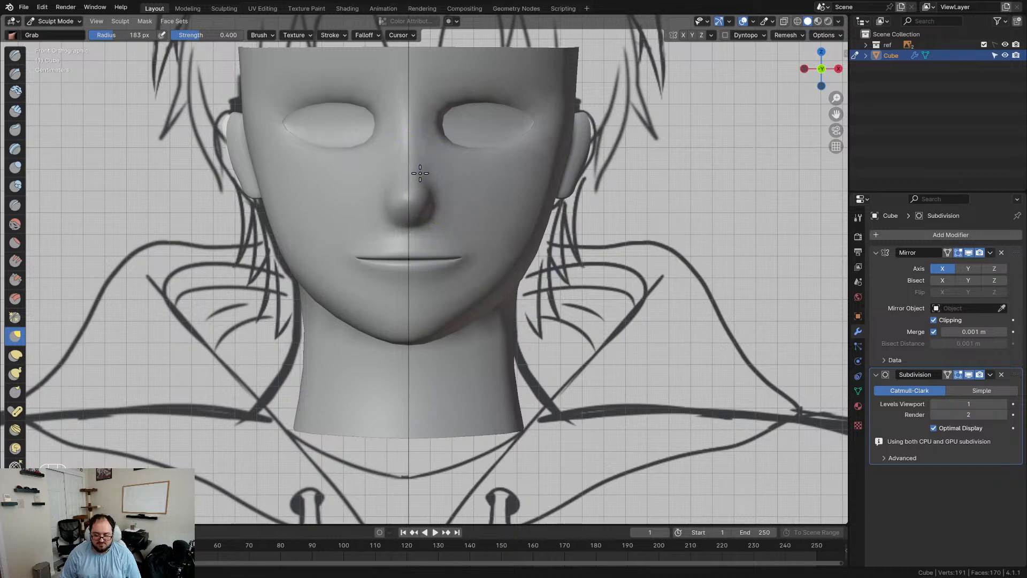
drag(425, 179, 423, 190)
mouse_move(413, 224)
mouse_down()
mouse_move(412, 200)
mouse_move(441, 207)
mouse_up()
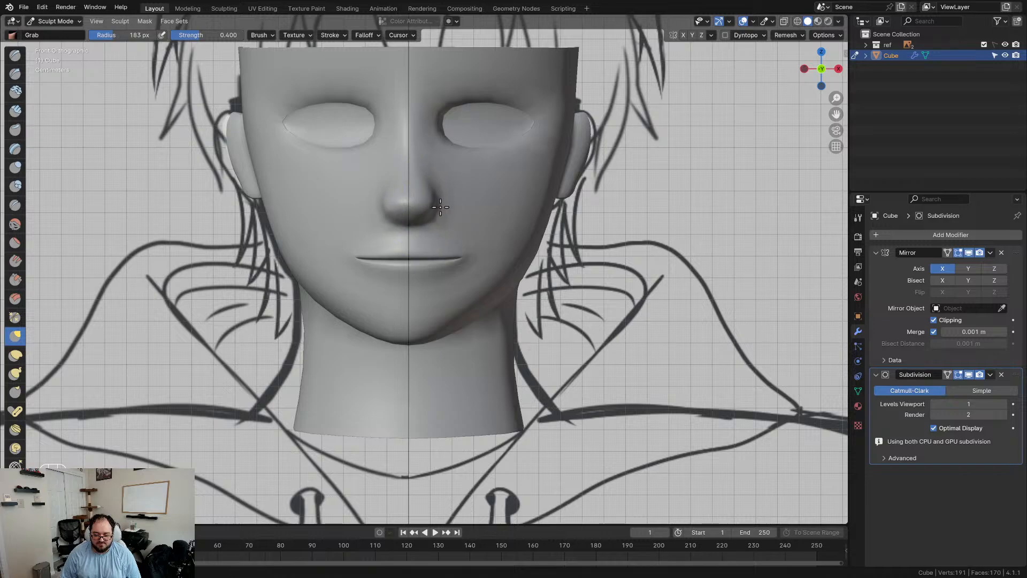
middle_drag(428, 206, 470, 319)
drag(451, 340, 460, 342)
Step: Set the Grab brush radius to 345 px and pull the nose tip out to the reference profile in side view
middle_drag(441, 330, 321, 223)
middle_drag(298, 155, 379, 114)
key(KP_3)
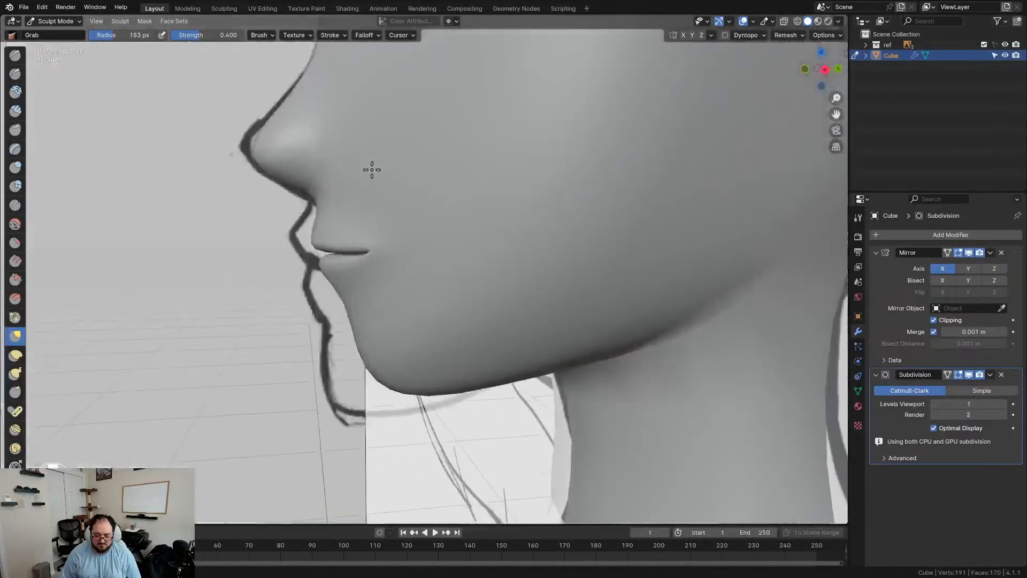
shift+middle_drag(372, 170, 442, 268)
scroll(282, 278, up, 2)
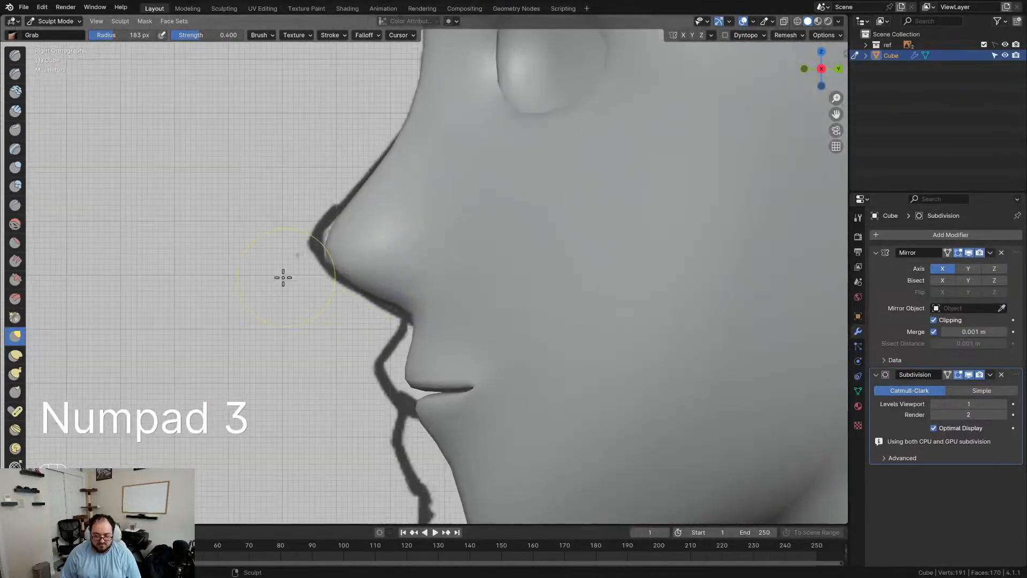
key(f)
click(339, 249)
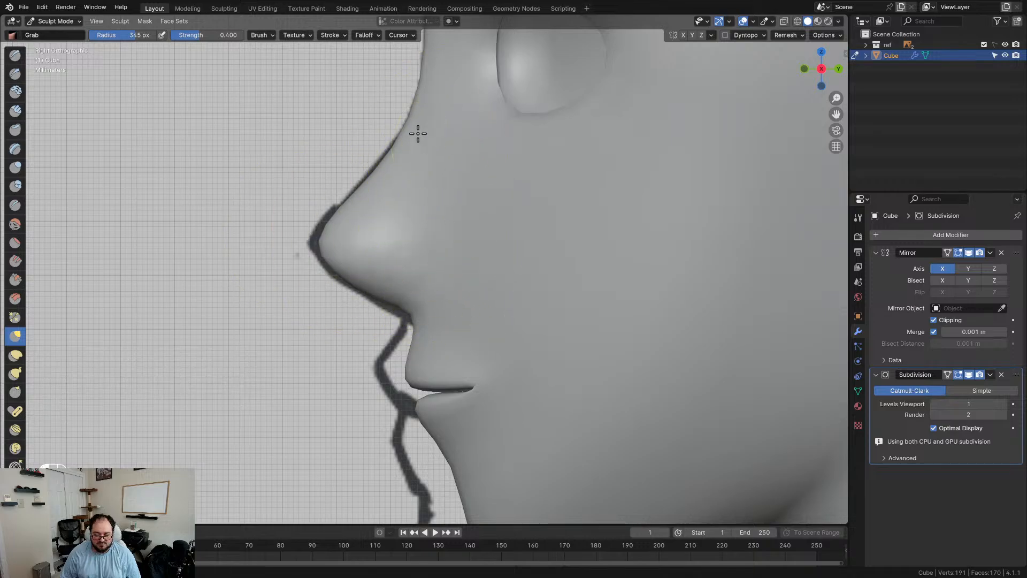
Step: Push the forehead's front edge back to the side reference profile with the Grab brush
scroll(450, 103, down, 2)
shift+middle_drag(453, 169, 428, 298)
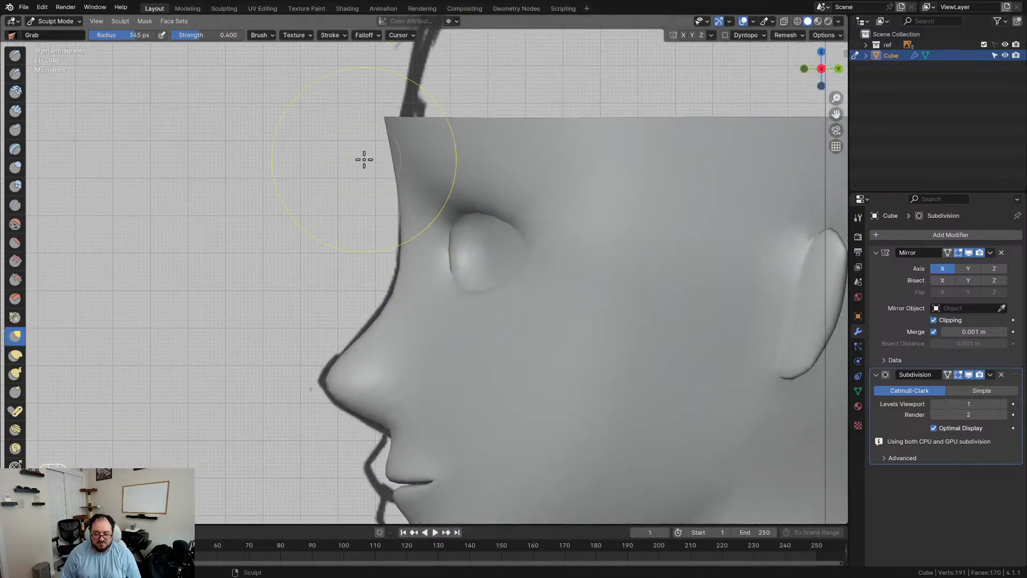
drag(394, 137, 455, 135)
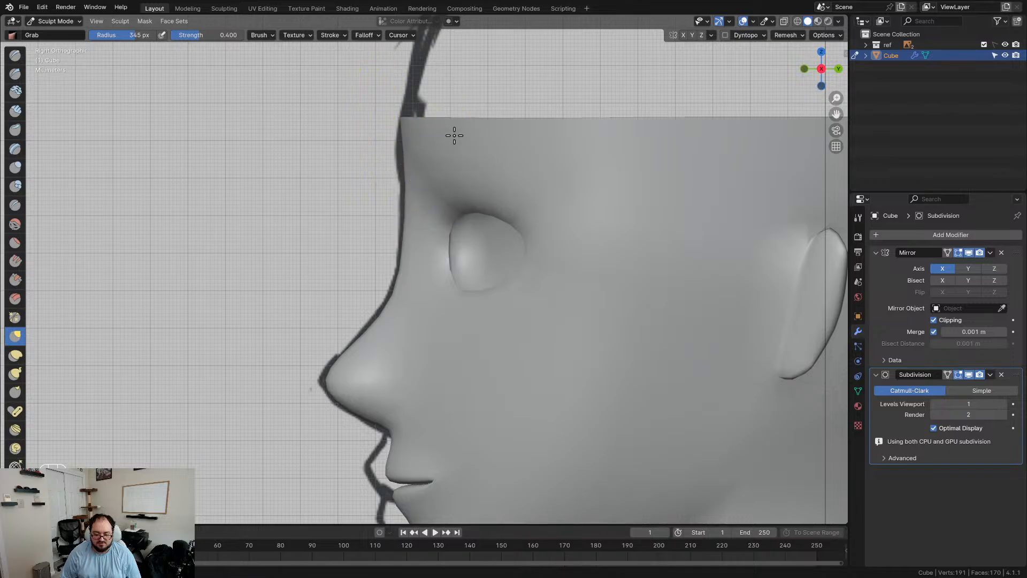
Step: Reshape the outer corner, inner corner and upper and lower rims of the eye opening with the Grab brush in front view
middle_drag(405, 211, 608, 279)
mouse_move(473, 282)
shift+middle_down()
mouse_move(430, 187)
mouse_move(472, 217)
mouse_move(465, 348)
mouse_move(466, 298)
shift+middle_up()
key(KP_1)
scroll(477, 219, up, 3)
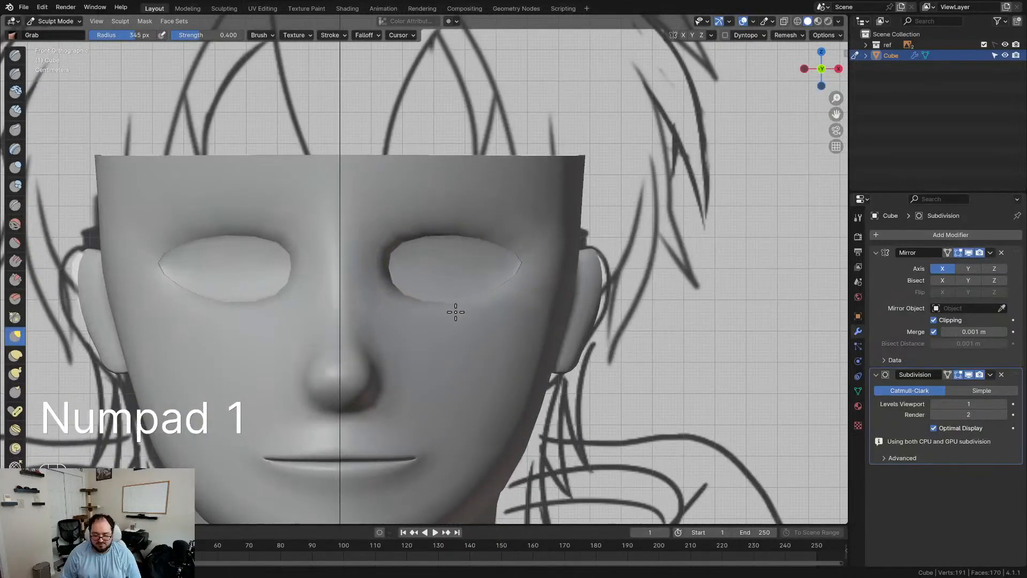
drag(503, 291, 502, 296)
drag(527, 261, 521, 266)
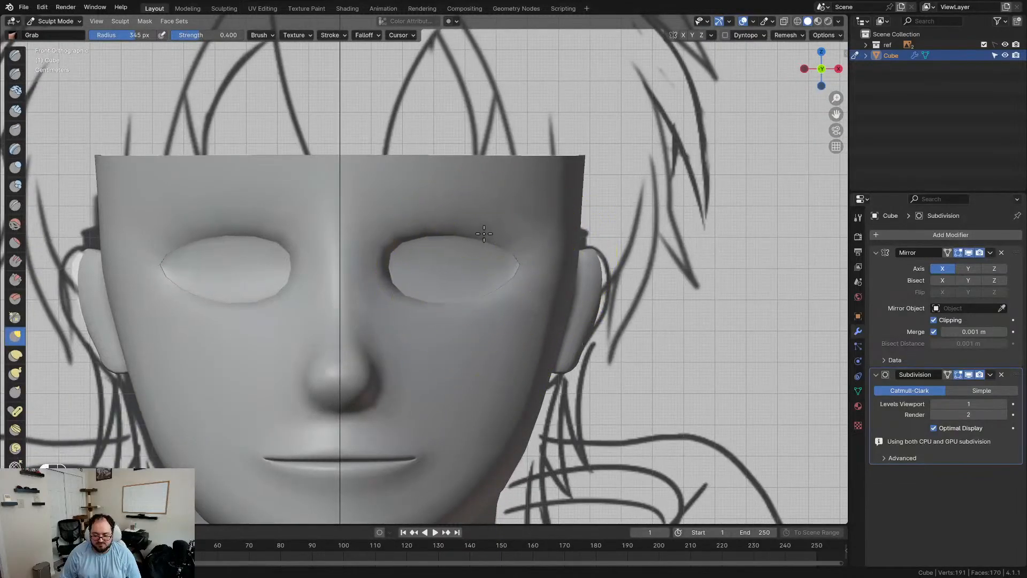
drag(396, 243, 425, 234)
drag(394, 296, 397, 298)
drag(388, 249, 395, 252)
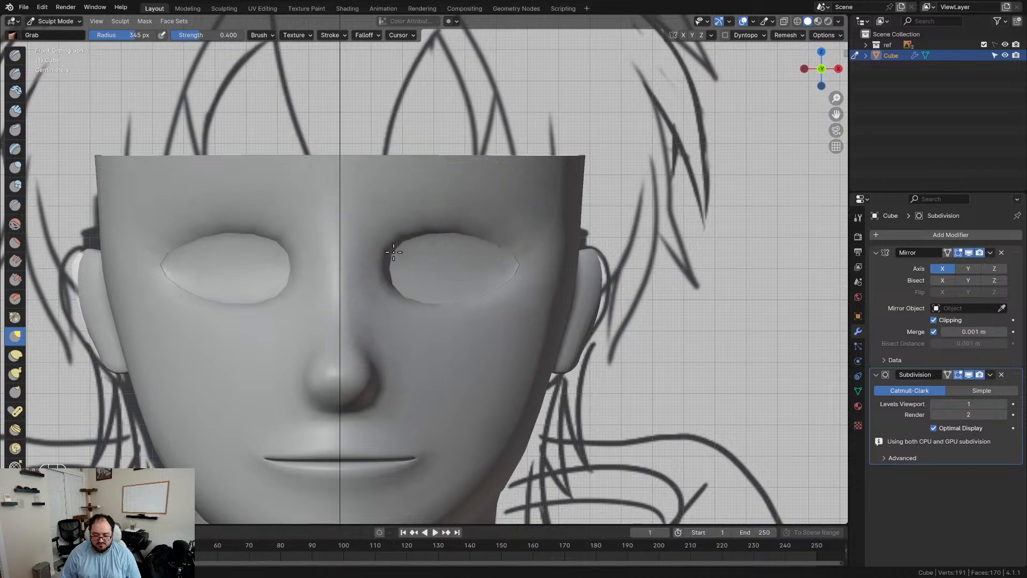
drag(483, 247, 488, 244)
drag(497, 285, 499, 297)
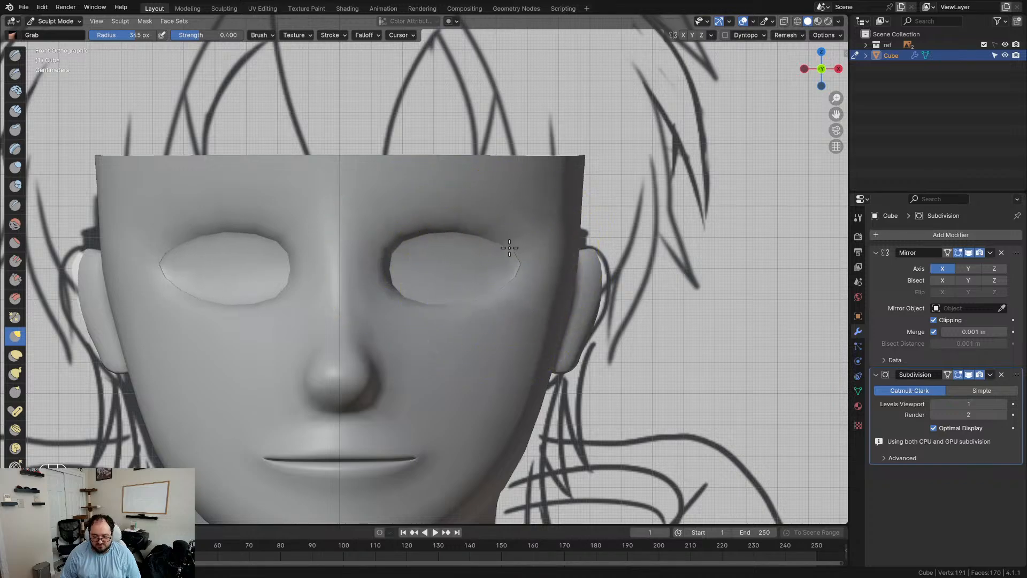
Step: Adjust the middle of the lips vertically and pull the mouth corner outward with the Grab brush in front view
scroll(551, 321, down, 5)
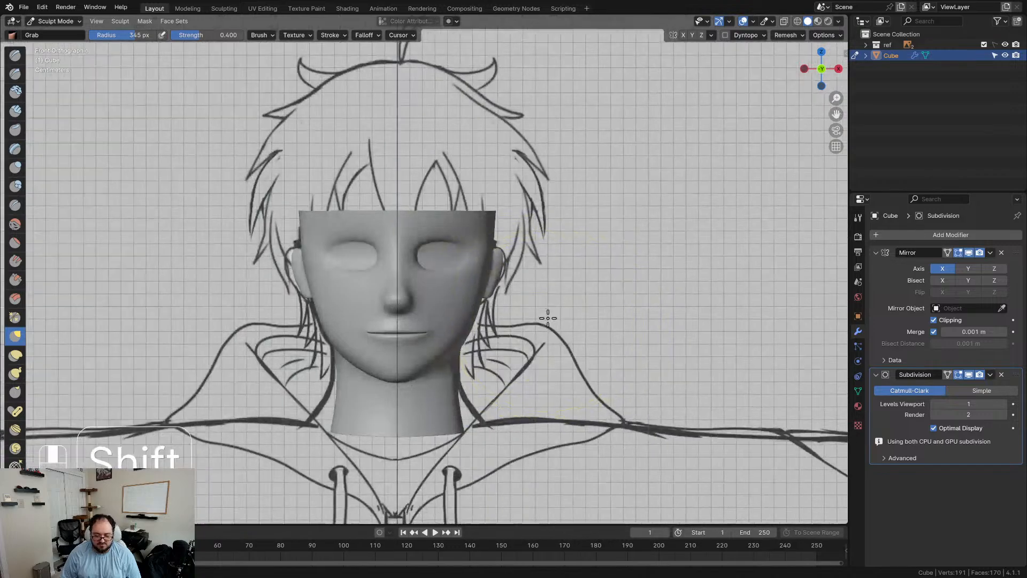
shift+middle_drag(549, 318, 564, 284)
scroll(412, 321, up, 4)
shift+middle_drag(412, 321, 396, 206)
scroll(386, 213, up, 4)
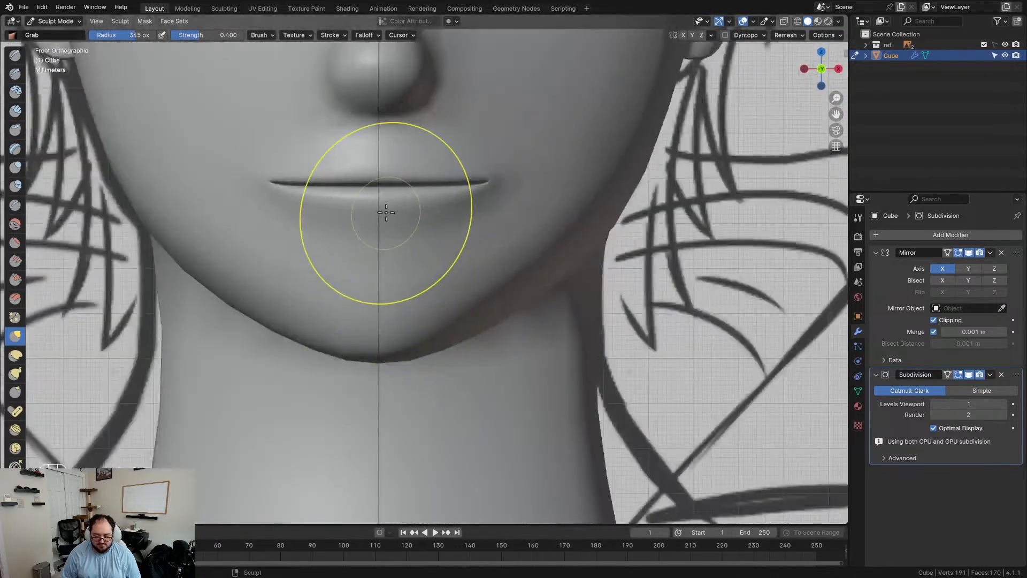
drag(381, 174, 381, 203)
drag(381, 203, 379, 190)
drag(487, 177, 511, 176)
Step: Check the sculpted head in wireframe and solid shading, return to Object Mode, deselect the head and save the file
scroll(589, 222, down, 5)
mouse_move(601, 227)
shift+middle_down()
mouse_move(562, 233)
mouse_move(567, 282)
mouse_move(446, 284)
mouse_move(519, 280)
mouse_move(503, 286)
mouse_move(593, 319)
mouse_move(645, 376)
mouse_move(653, 402)
mouse_move(650, 374)
mouse_move(522, 254)
shift+middle_up()
scroll(537, 209, down, 4)
key(z)
middle_drag(456, 250, 499, 279)
key(z)
key(Tab)
mouse_move(418, 266)
middle_down()
mouse_move(563, 280)
mouse_move(580, 257)
mouse_move(603, 280)
mouse_move(442, 276)
mouse_move(466, 274)
middle_up()
click(579, 262)
key(ctrl+s)
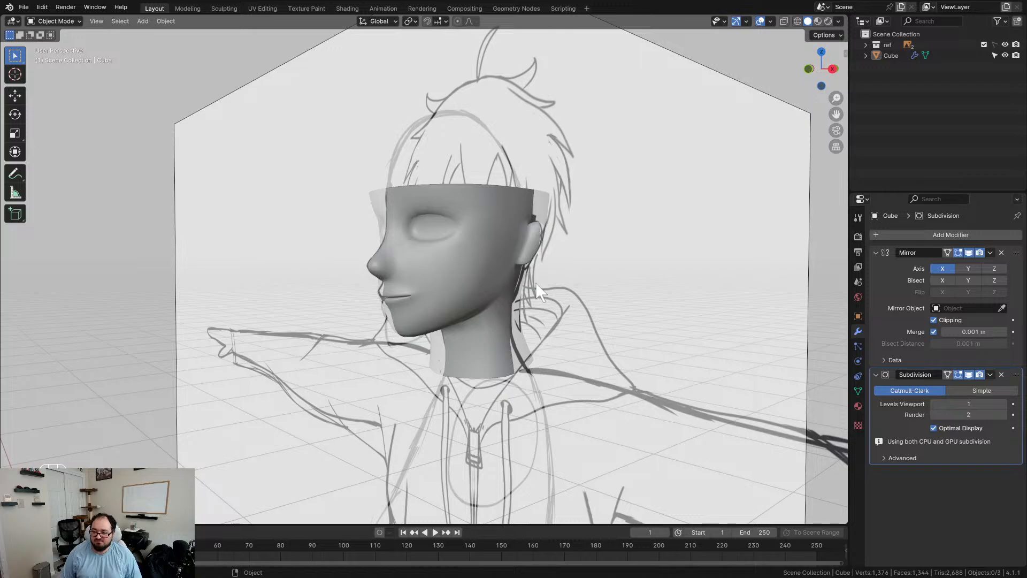
Step: Examine the front reference drawing of the body from the neck and shoulders down to the hem and legs, with the head mesh in Edit Mode
middle_drag(535, 282, 436, 279)
click(473, 255)
key(KP_1)
scroll(520, 284, up, 3)
key(Tab)
scroll(436, 279, down, 2)
scroll(435, 279, up, 6)
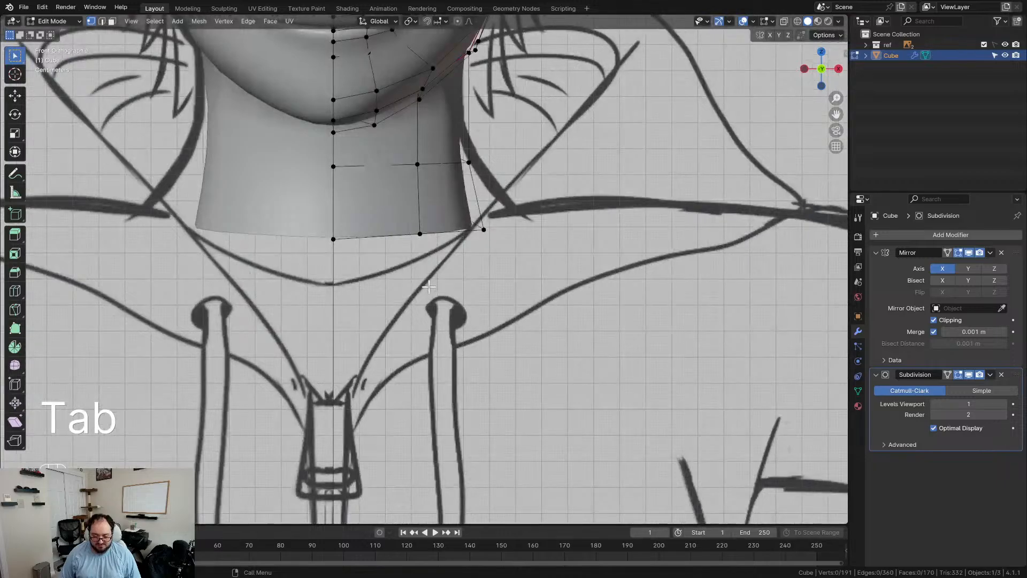
scroll(429, 287, down, 4)
scroll(428, 286, down, 5)
shift+middle_drag(439, 345, 509, 117)
scroll(471, 250, up, 5)
shift+middle_drag(507, 322, 448, 166)
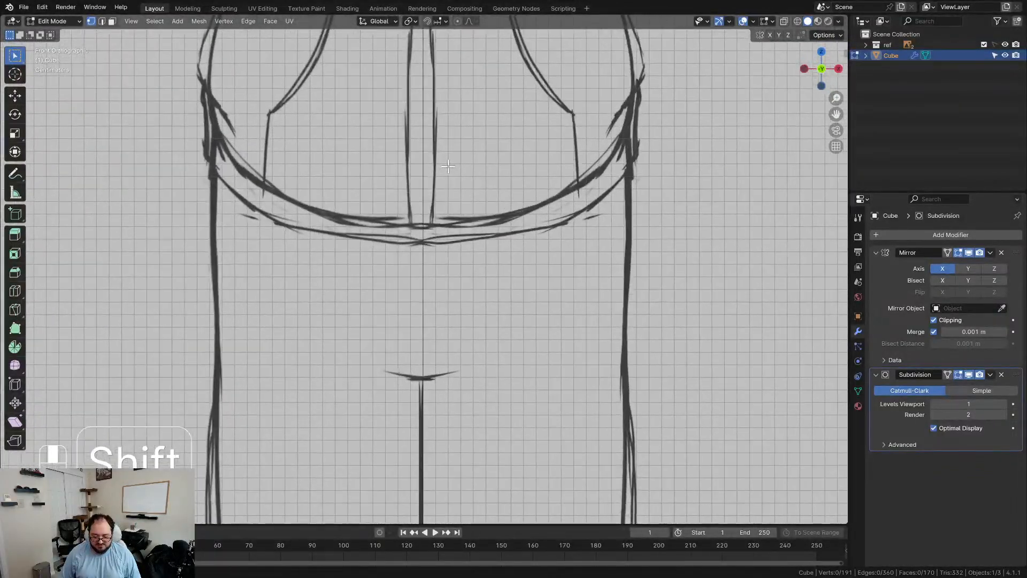
scroll(448, 178, down, 5)
scroll(450, 193, up, 4)
scroll(451, 214, down, 7)
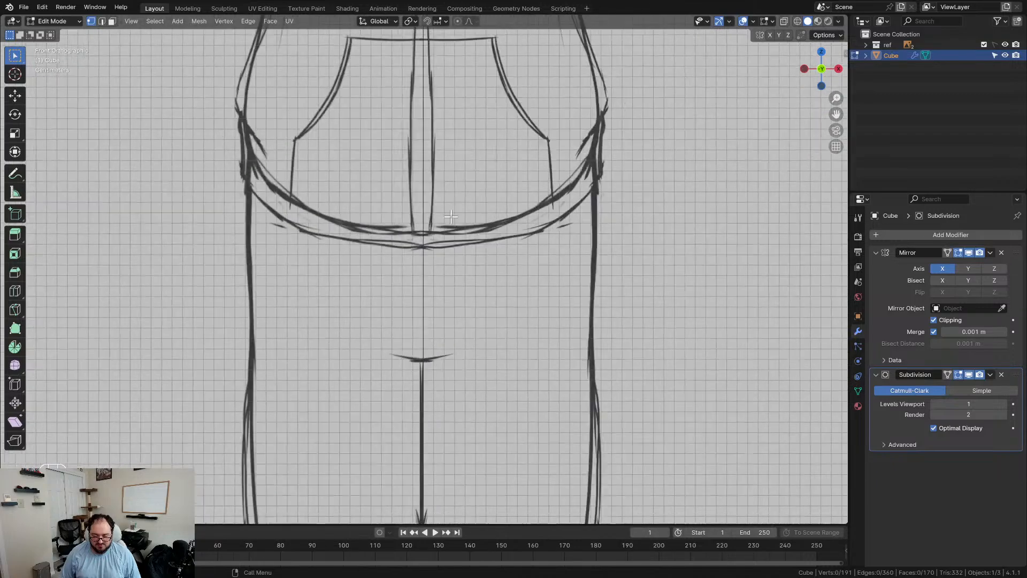
shift+middle_drag(451, 218, 460, 254)
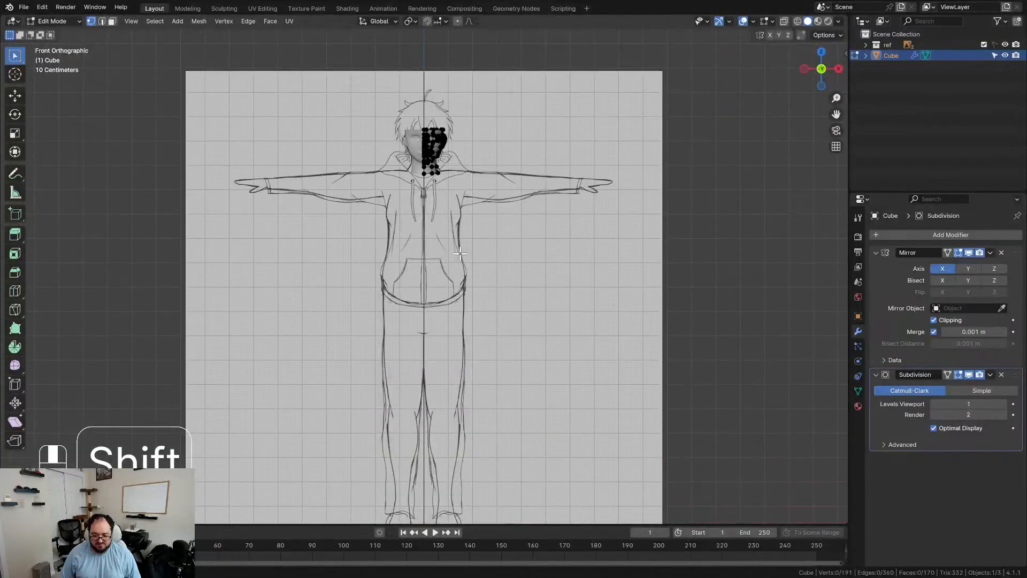
scroll(460, 253, up, 6)
shift+middle_drag(464, 107, 476, 302)
scroll(481, 214, up, 3)
scroll(480, 215, up, 1)
shift+middle_drag(480, 161, 466, 319)
scroll(451, 289, up, 2)
shift+middle_drag(474, 250, 433, 369)
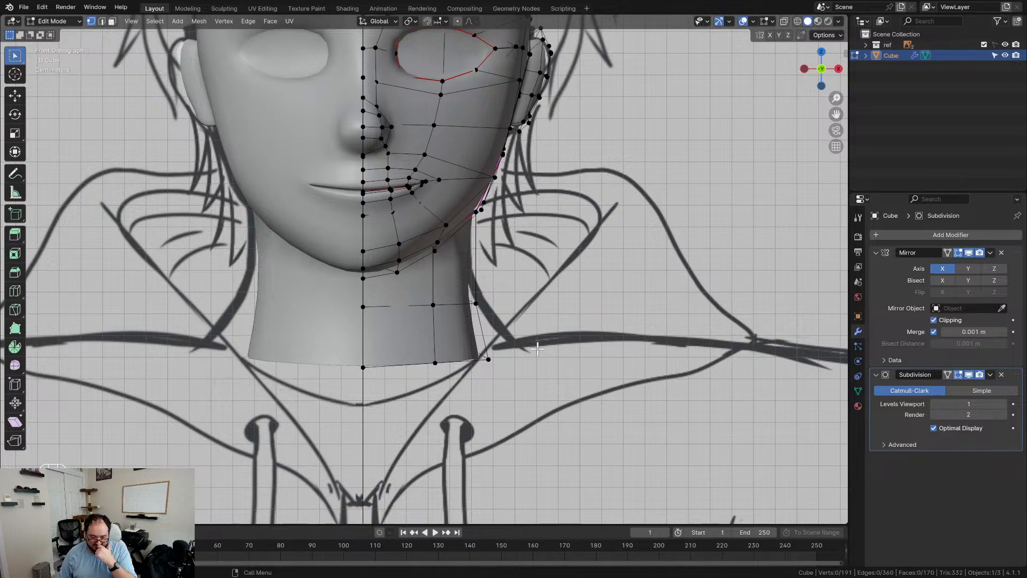
Step: In Object Mode, make the reference images selectable and shift the front drawing about 0.0018 m along X to centre it on the head
scroll(516, 293, down, 4)
key(Tab)
click(574, 249)
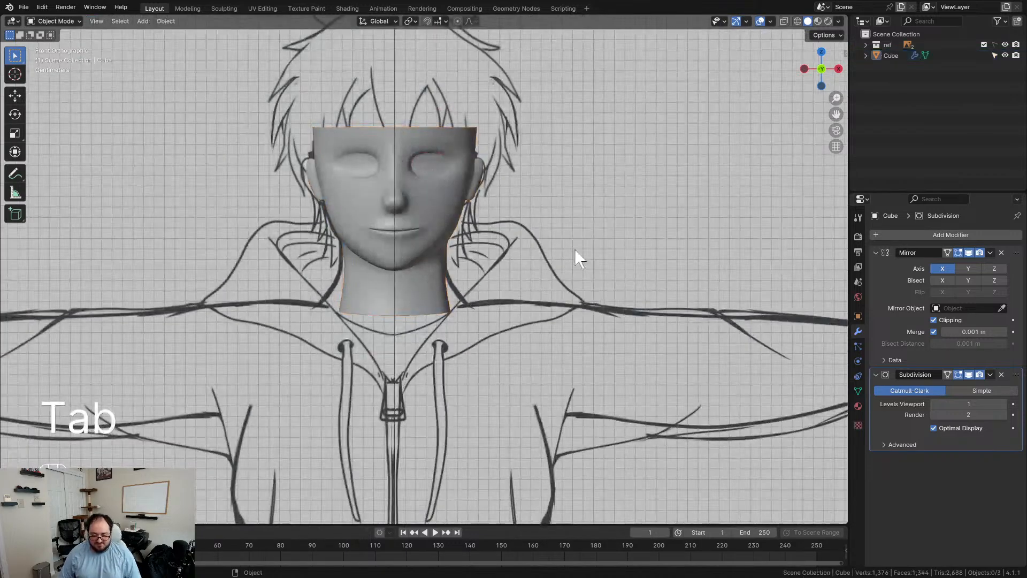
click(866, 45)
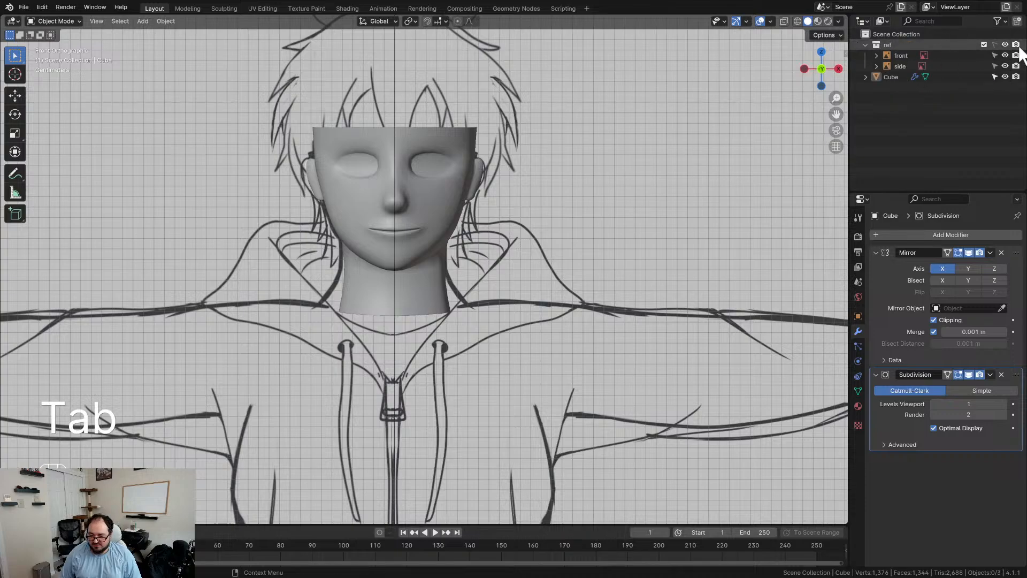
click(580, 291)
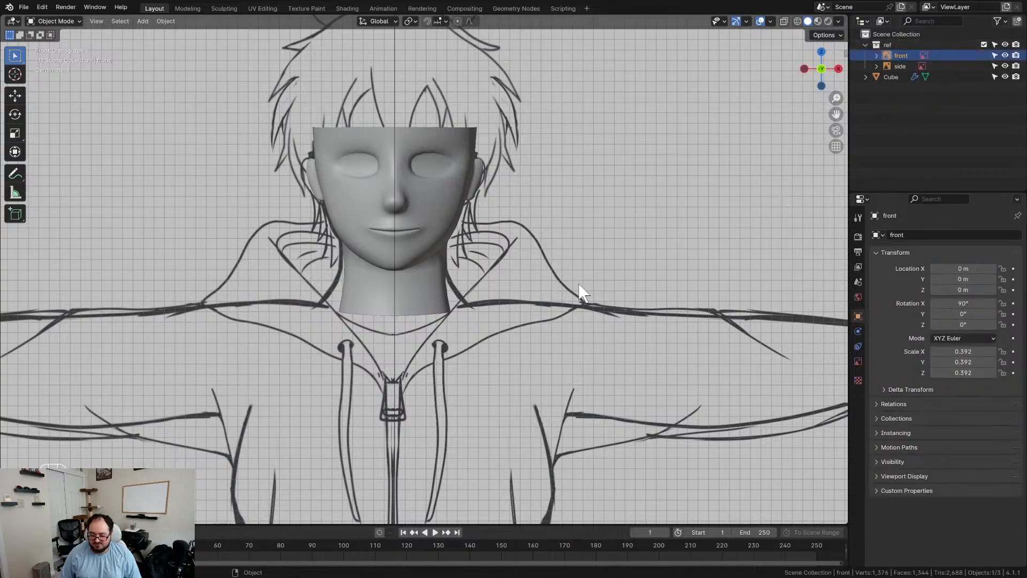
scroll(580, 291, down, 4)
scroll(567, 295, up, 6)
scroll(568, 295, up, 2)
key(g)
key(x)
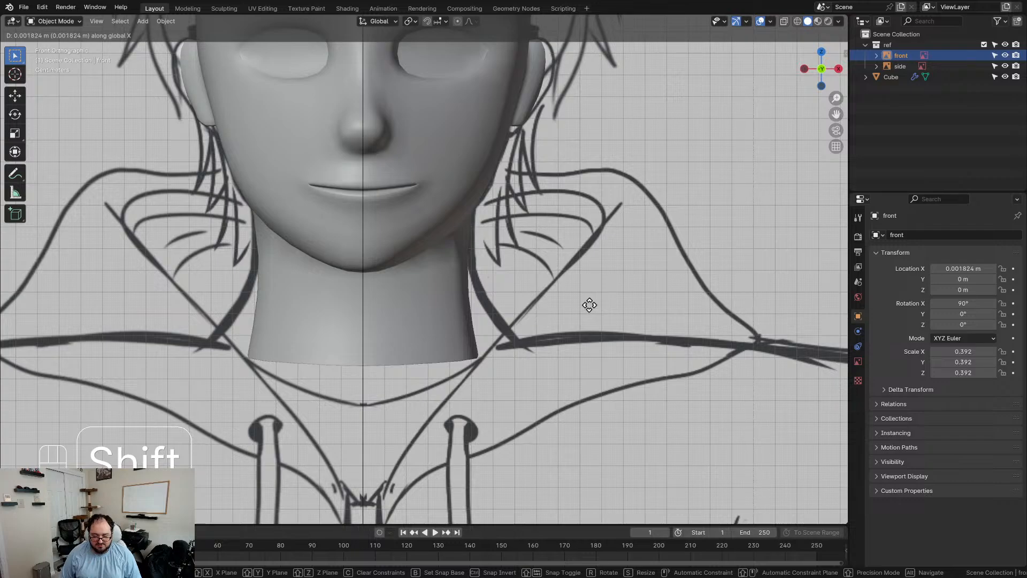
click(590, 305)
scroll(504, 296, down, 4)
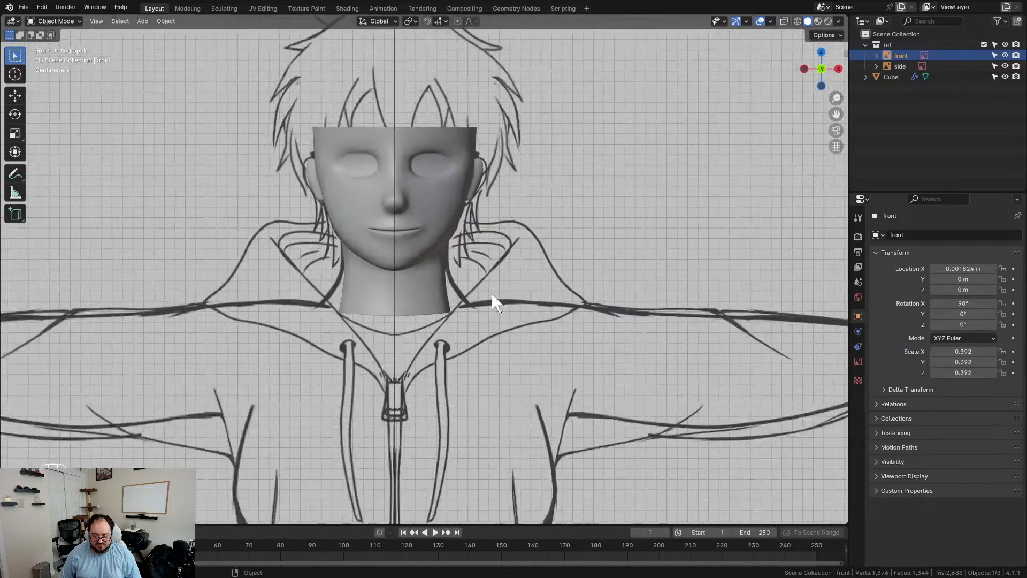
scroll(445, 287, up, 4)
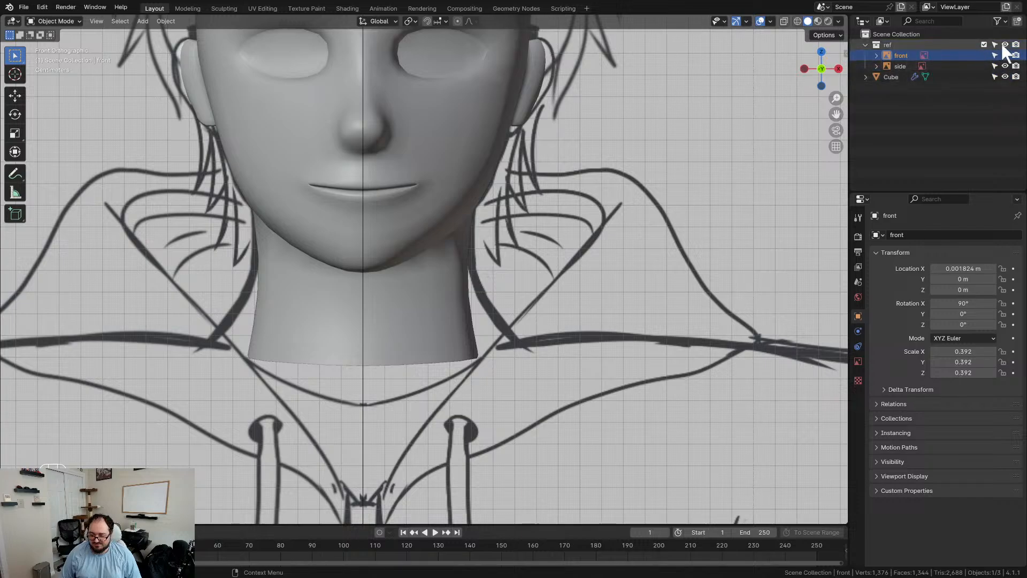
Step: In the head mesh's Edit Mode, widen the bottom edge loop of the neck along X toward the reference shoulder line
click(399, 316)
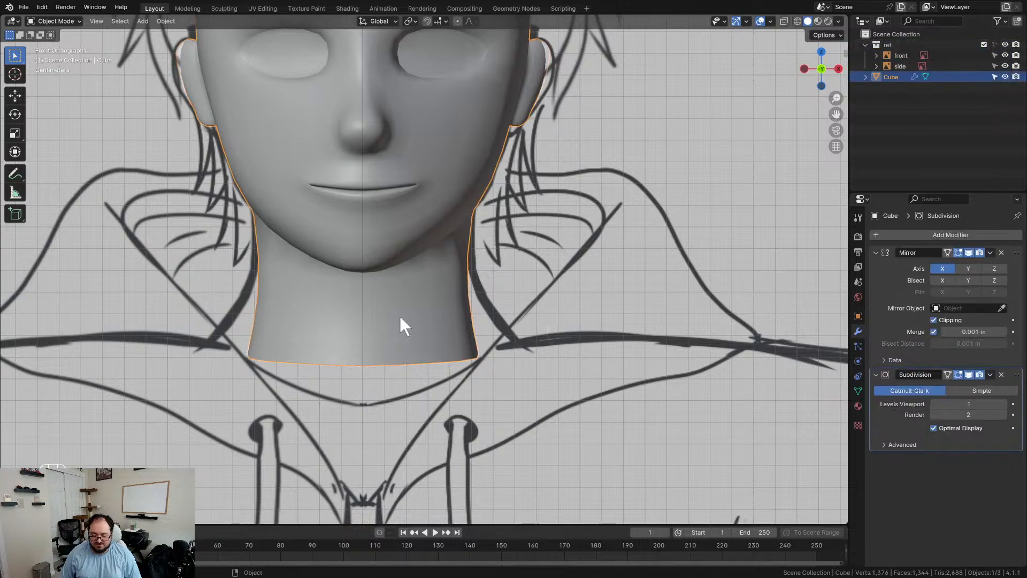
scroll(464, 339, down, 5)
scroll(465, 336, up, 4)
scroll(464, 336, up, 1)
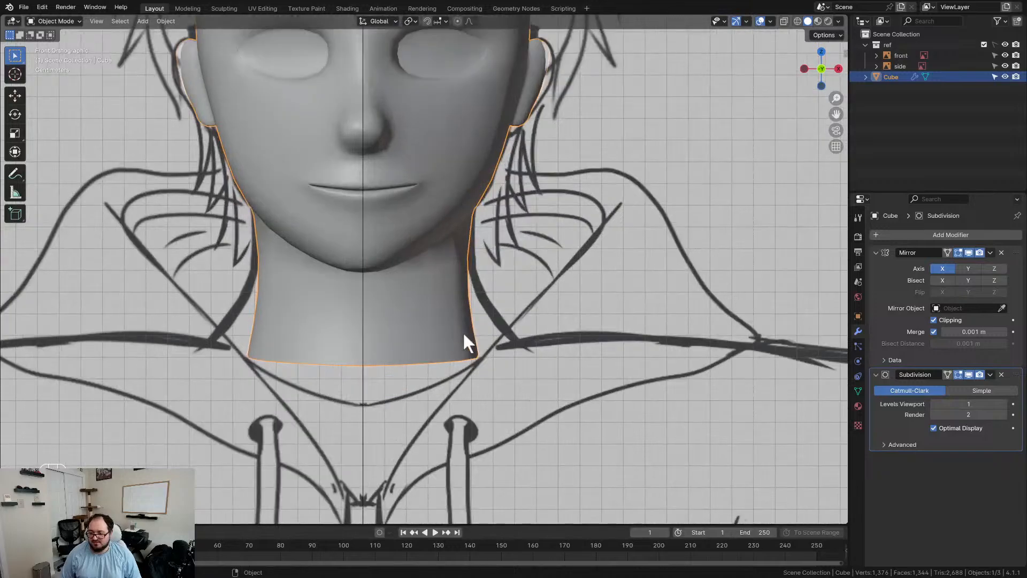
key(Tab)
scroll(464, 345, up, 3)
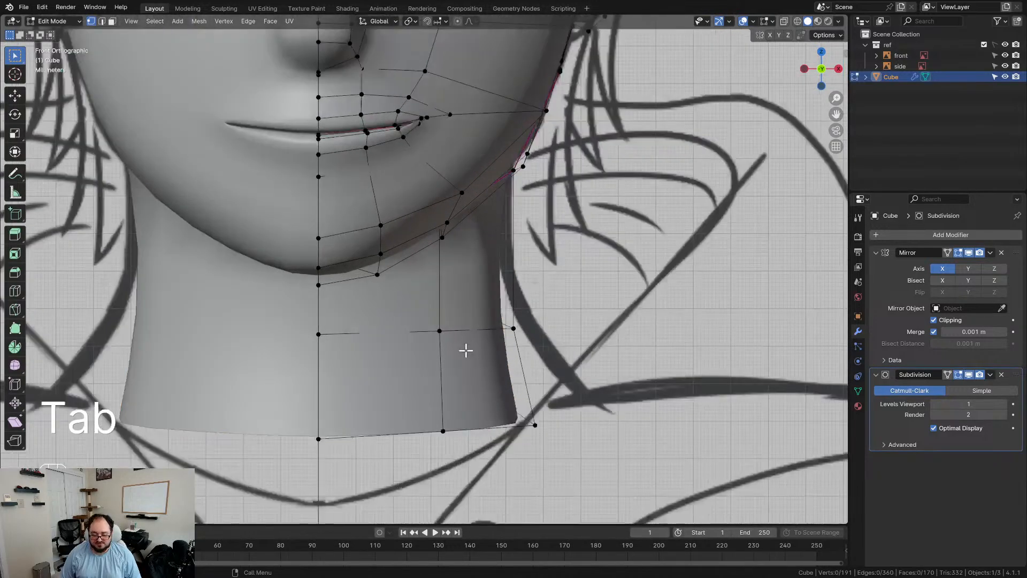
alt+click(476, 428)
scroll(476, 428, down, 2)
key(s)
key(x)
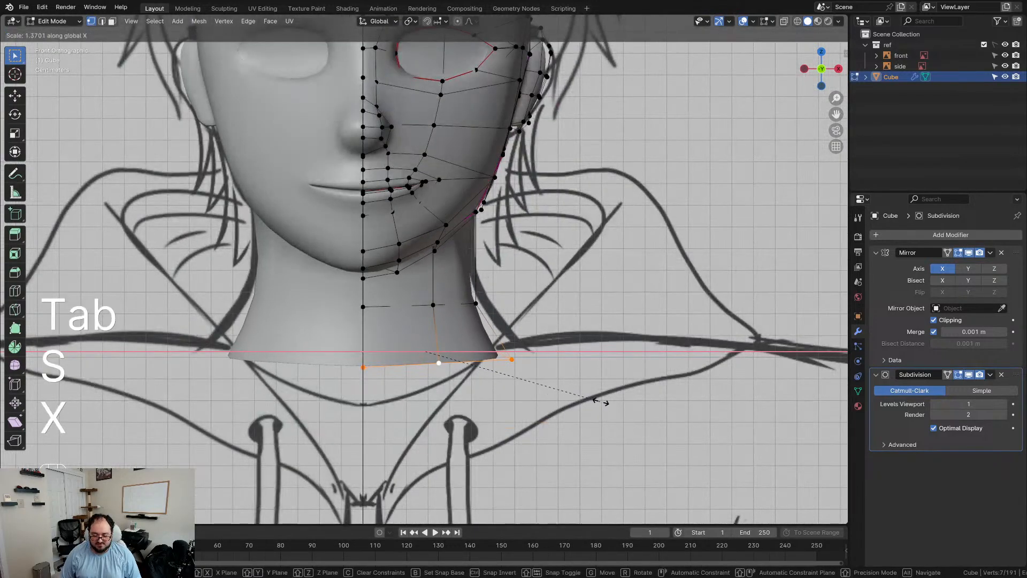
click(636, 382)
Step: Scale the middle neck edge loop by about 1.2 along X to smooth the flare into the shoulders
alt+click(431, 304)
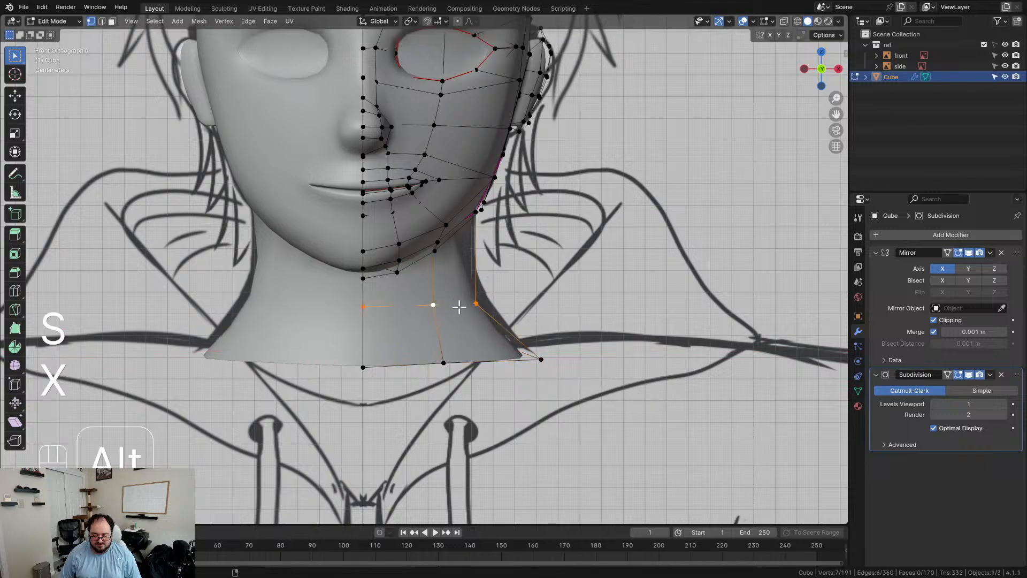
key(s)
key(x)
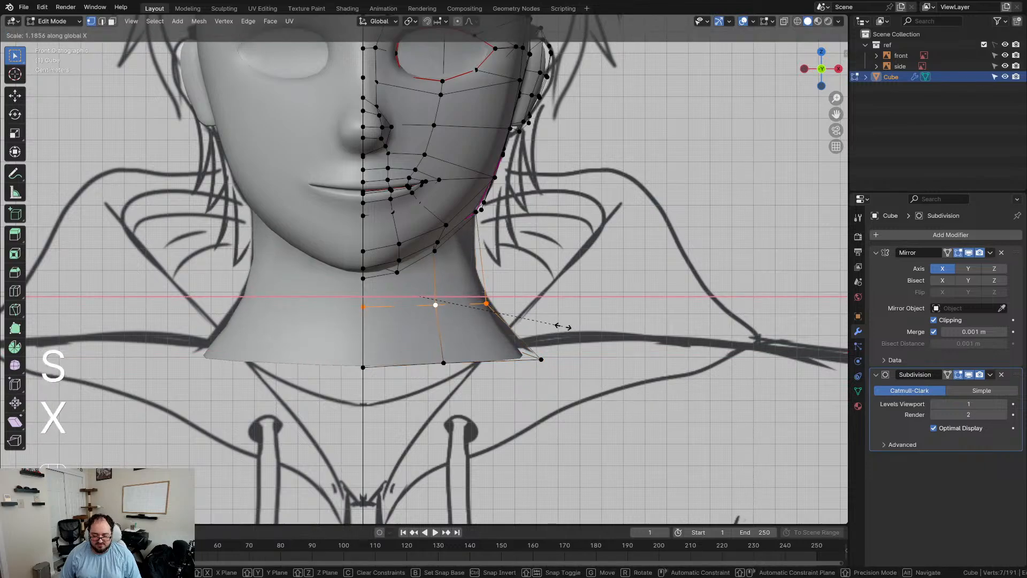
click(557, 326)
Step: Extrude the neck's bottom edge loop straight down along Z to the hoodie's hem in the front reference
scroll(552, 329, down, 6)
shift+middle_drag(517, 350, 503, 277)
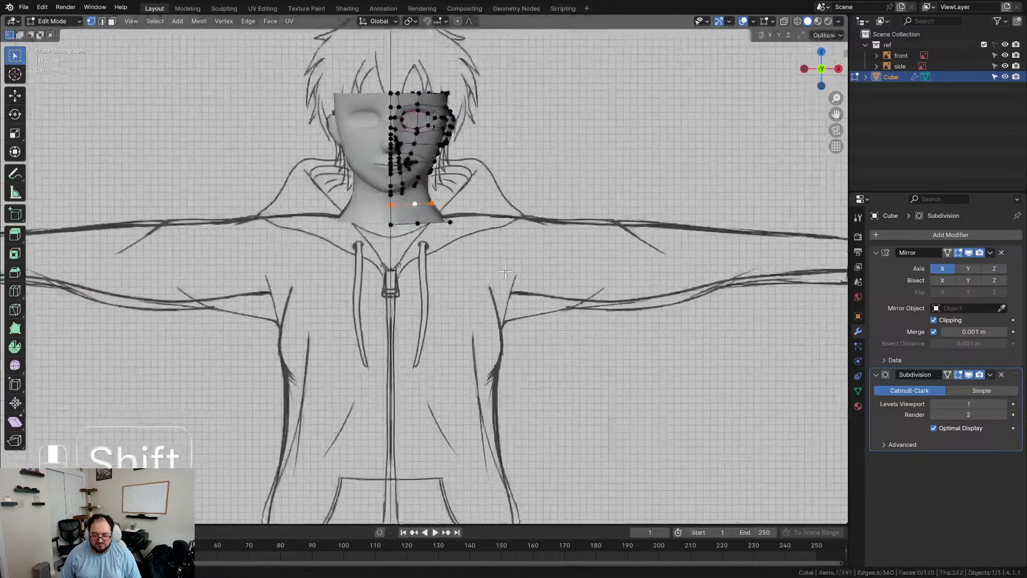
scroll(503, 277, up, 2)
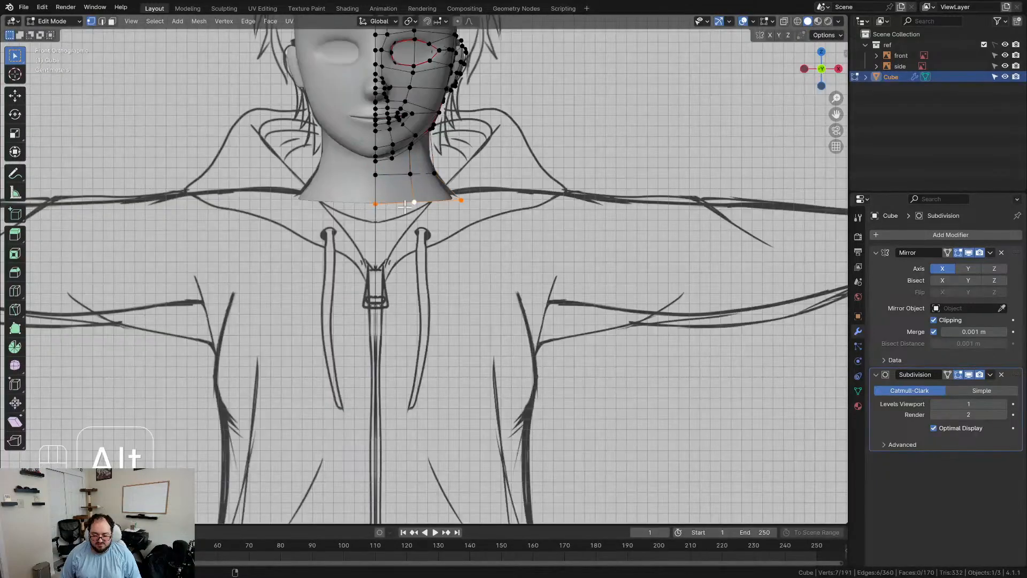
scroll(402, 204, down, 5)
shift+middle_drag(402, 204, 476, 184)
scroll(476, 182, up, 3)
key(e)
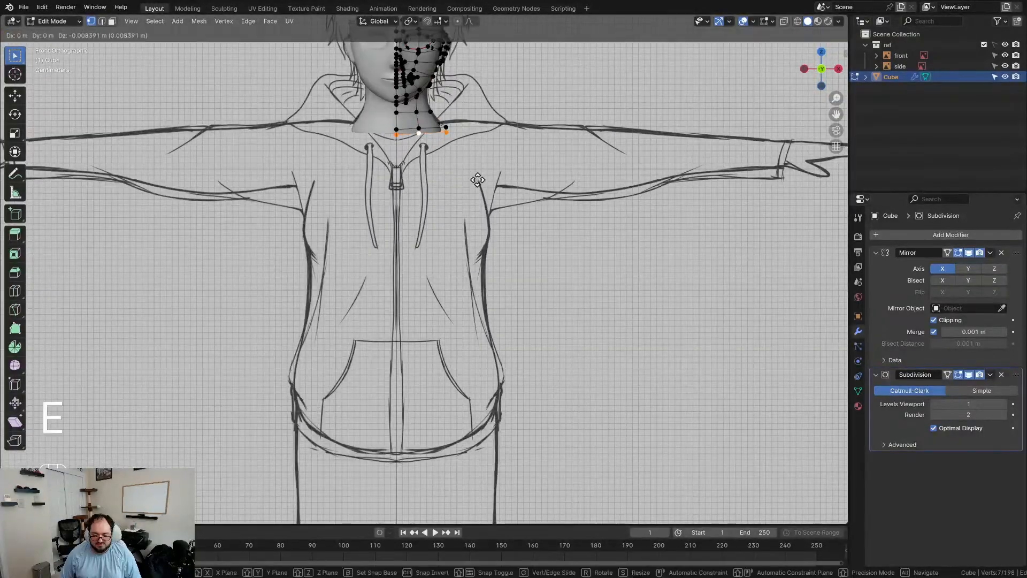
key(z)
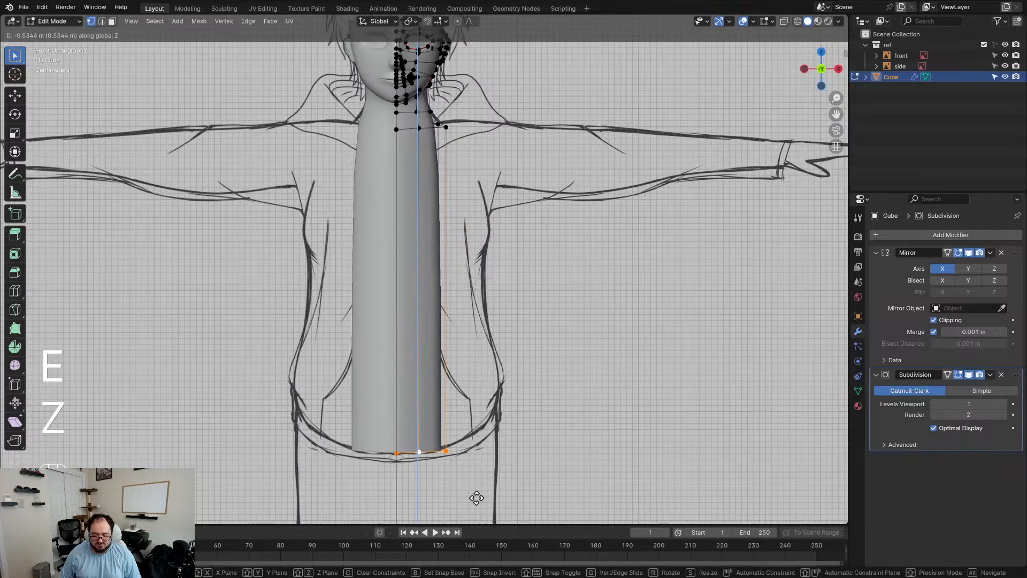
click(475, 507)
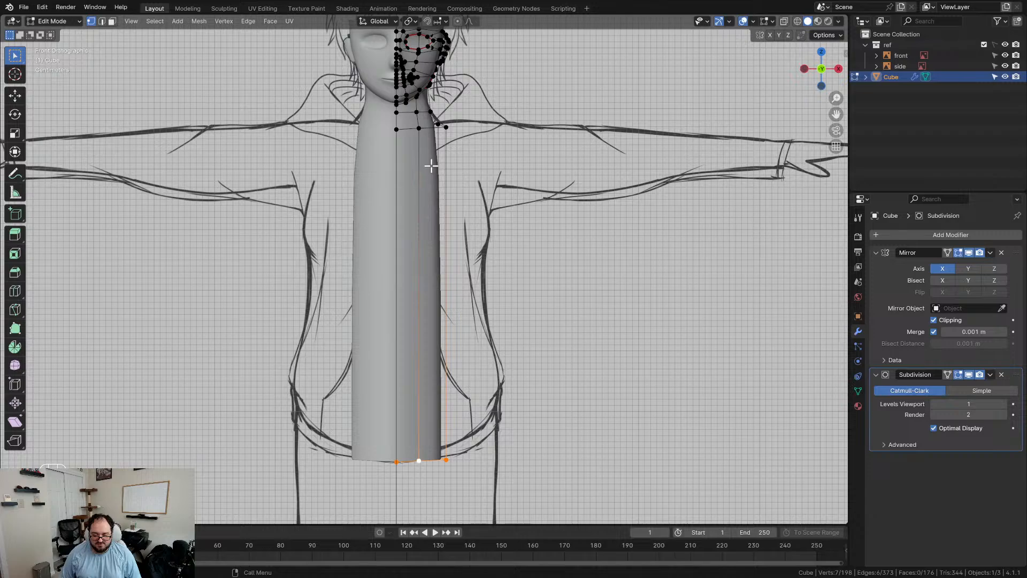
Step: Add a horizontal loop cut around the torso column and slide it up to the upper chest
shift+middle_drag(432, 166, 414, 231)
key(ctrl+r)
click(414, 231)
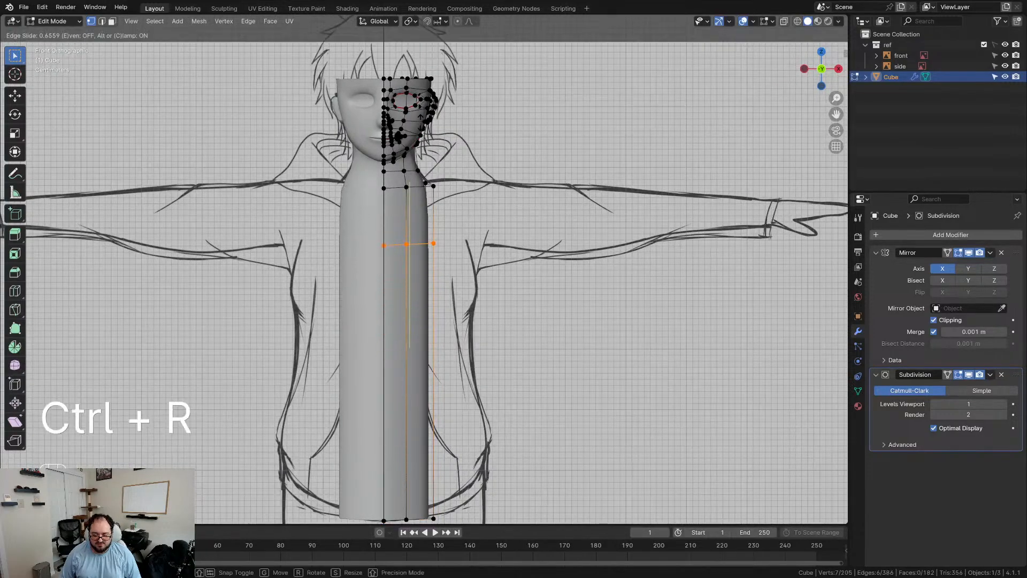
click(430, 242)
Step: In side view, move the front vertices of the chest loop forward to the reference chest outline
scroll(452, 237, up, 4)
scroll(452, 251, down, 5)
mouse_move(450, 273)
middle_down()
mouse_move(343, 298)
mouse_move(431, 303)
middle_up()
scroll(428, 298, up, 4)
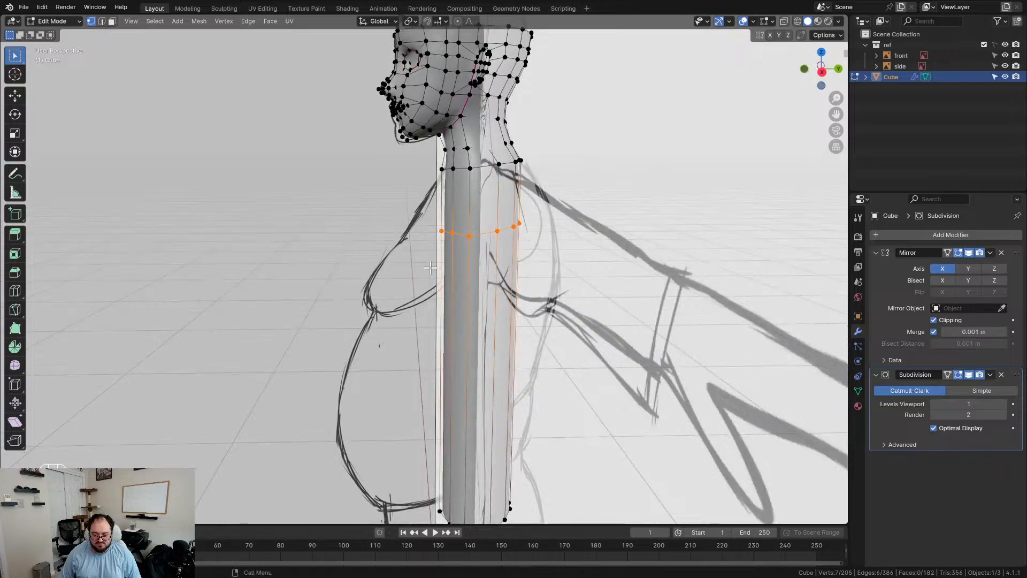
key(KP_3)
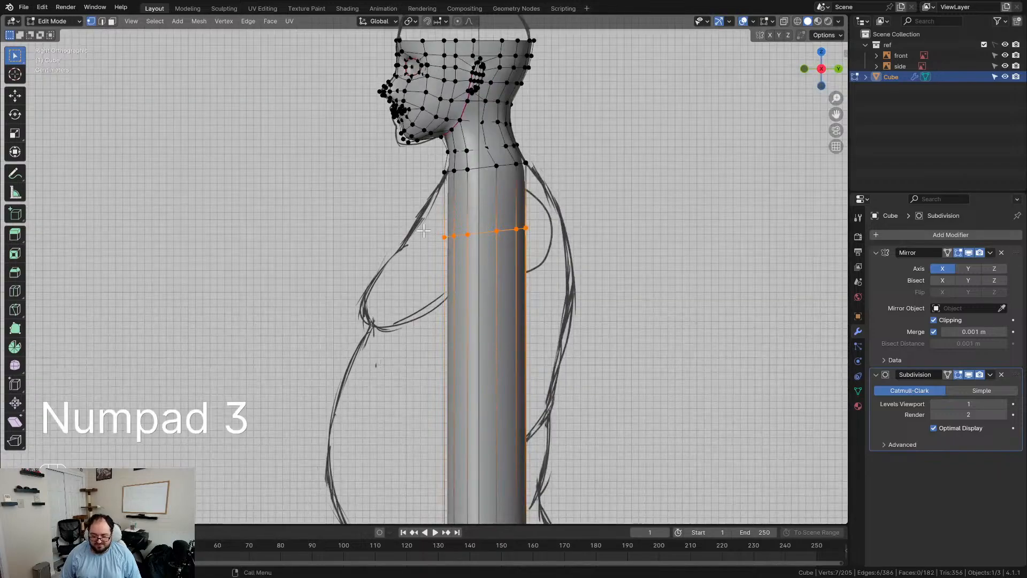
key(g)
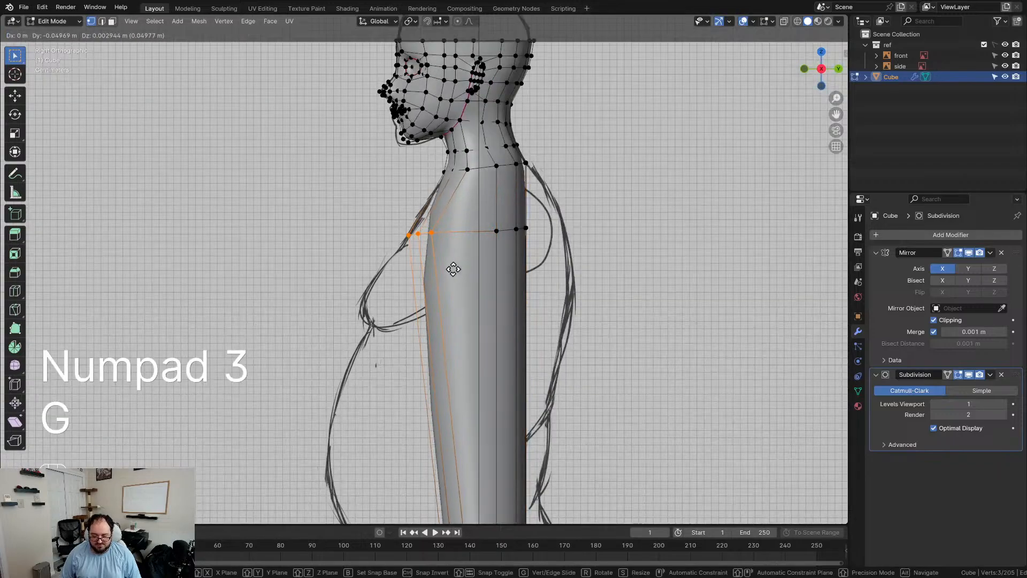
click(425, 272)
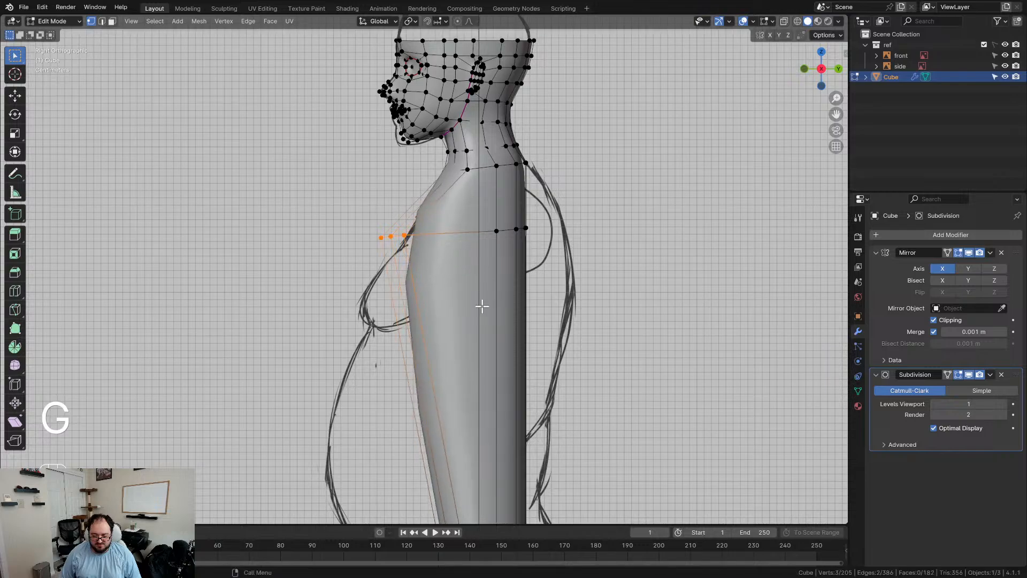
Step: Move the front vertices of the torso's bottom edge about 0.092 m forward along Y to the reference hem
shift+middle_drag(481, 303, 460, 165)
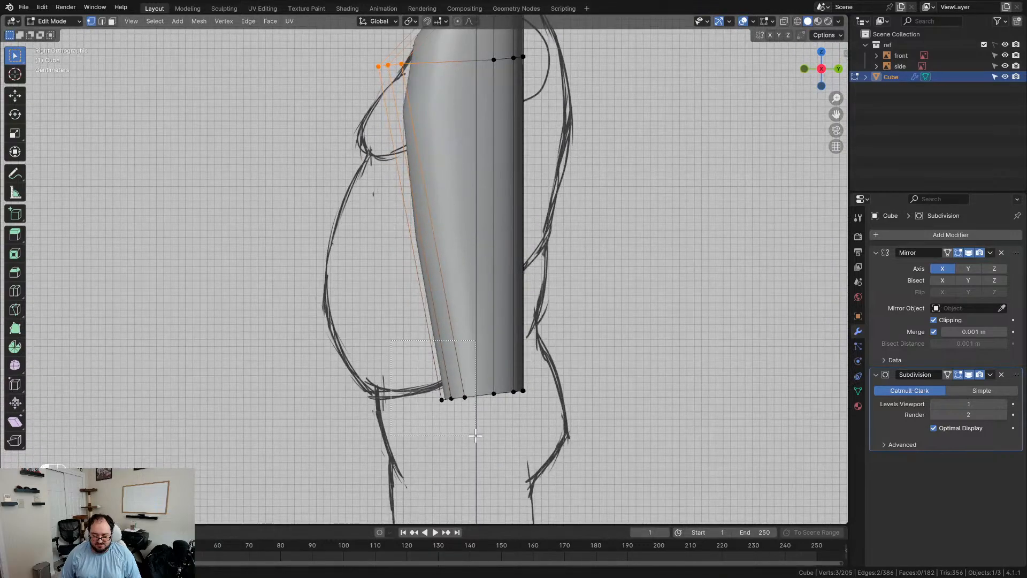
drag(475, 435, 476, 436)
key(g)
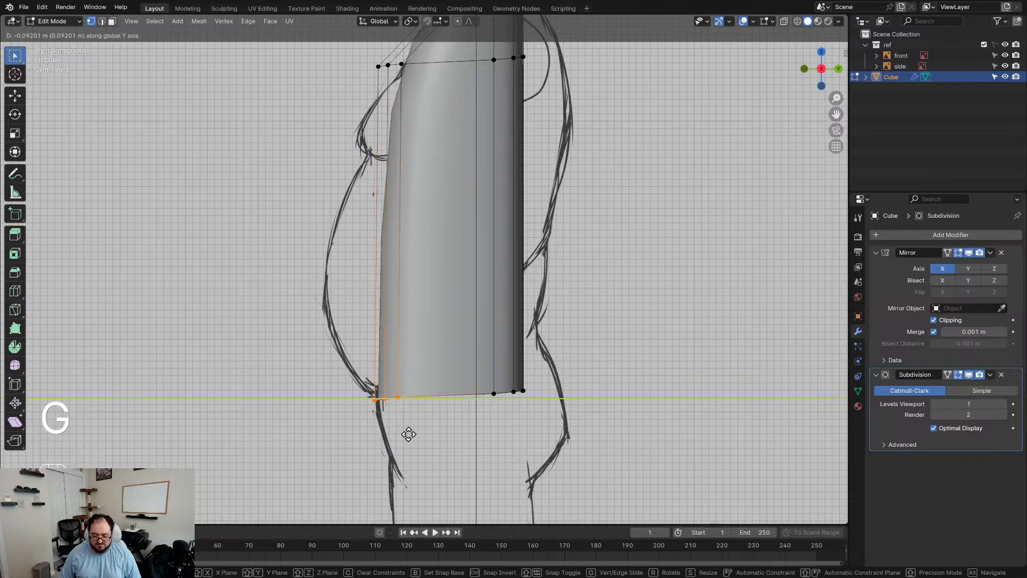
click(409, 434)
Step: Move the back vertices of the chest loop backward along Y to match the upper back of the side reference
scroll(469, 351, down, 3)
shift+middle_drag(456, 142, 400, 235)
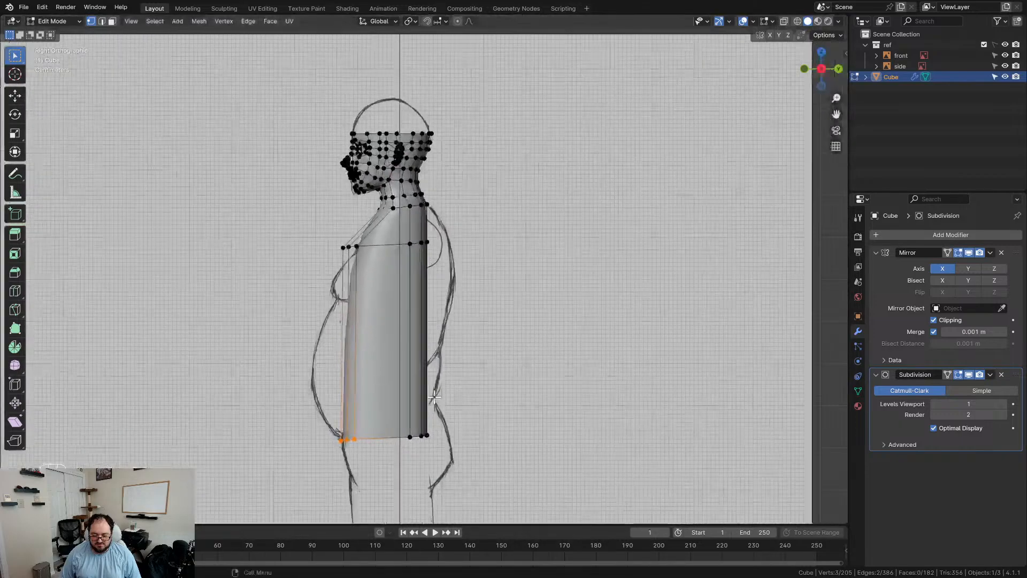
scroll(401, 235, up, 3)
drag(441, 242, 441, 242)
key(g)
key(y)
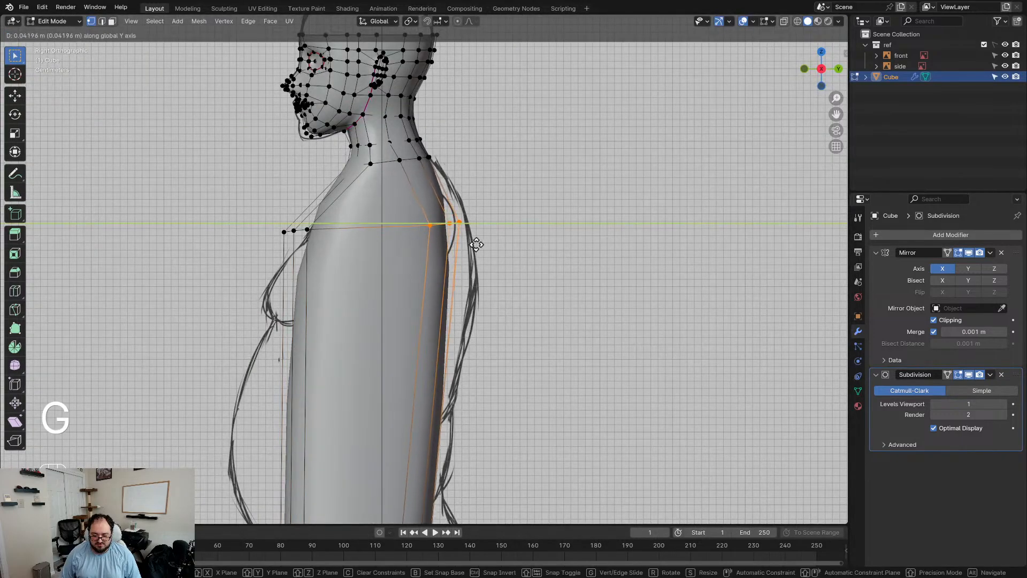
click(513, 245)
Step: Move the back vertices of the torso's bottom edge along Y to fit the lower back of the side reference
scroll(512, 244, down, 1)
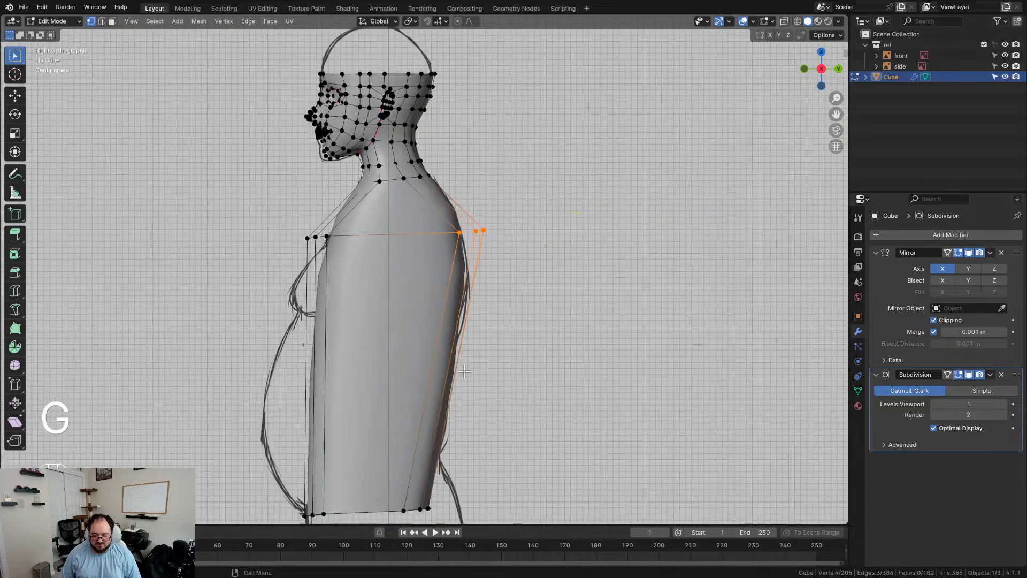
shift+middle_drag(445, 402, 447, 297)
key(g)
key(y)
click(485, 421)
Step: Delete the two stacked faces on the side of the torso between the neck base and the hem
shift+middle_drag(415, 317, 424, 406)
scroll(425, 407, down, 1)
middle_drag(411, 363, 402, 231)
key(3)
drag(403, 310, 408, 431)
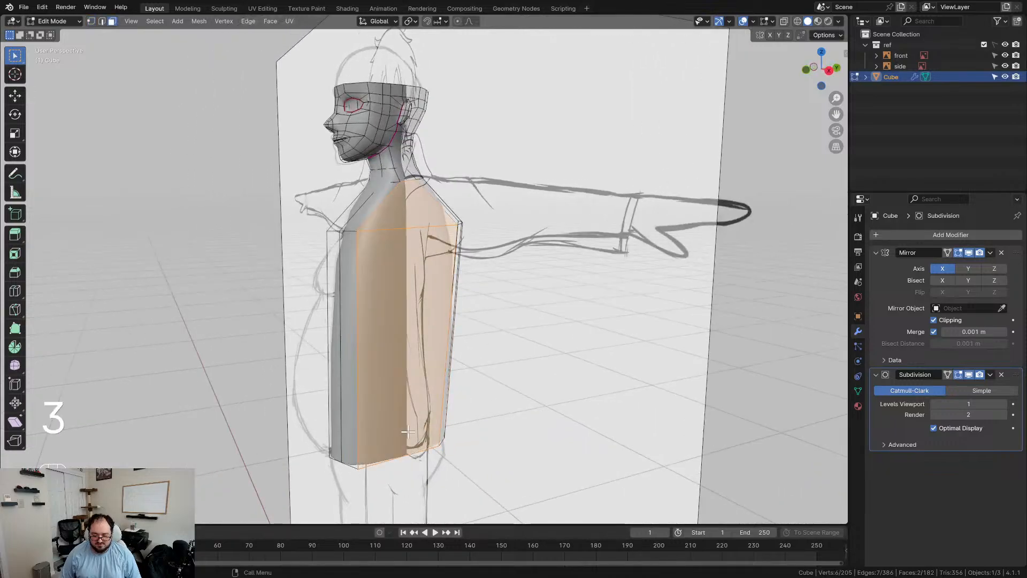
key(x)
click(356, 432)
Step: Select the open edges along the torso's side and shoulder and extrude them outward along X to the shoulder width of the front reference
middle_drag(407, 429, 463, 336)
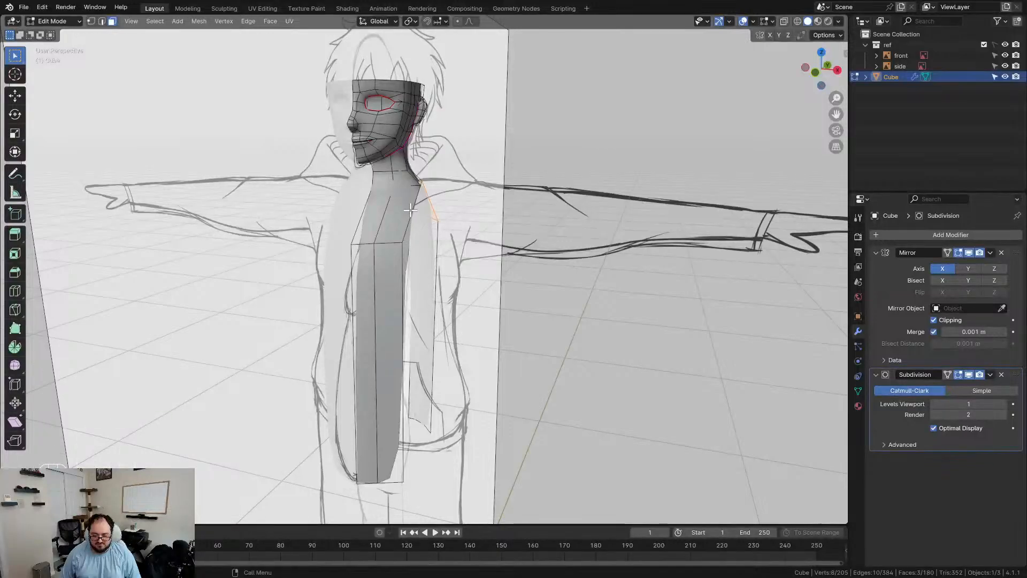
key(2)
alt+click(431, 202)
middle_drag(462, 300, 487, 288)
key(KP_1)
scroll(488, 288, up, 5)
key(e)
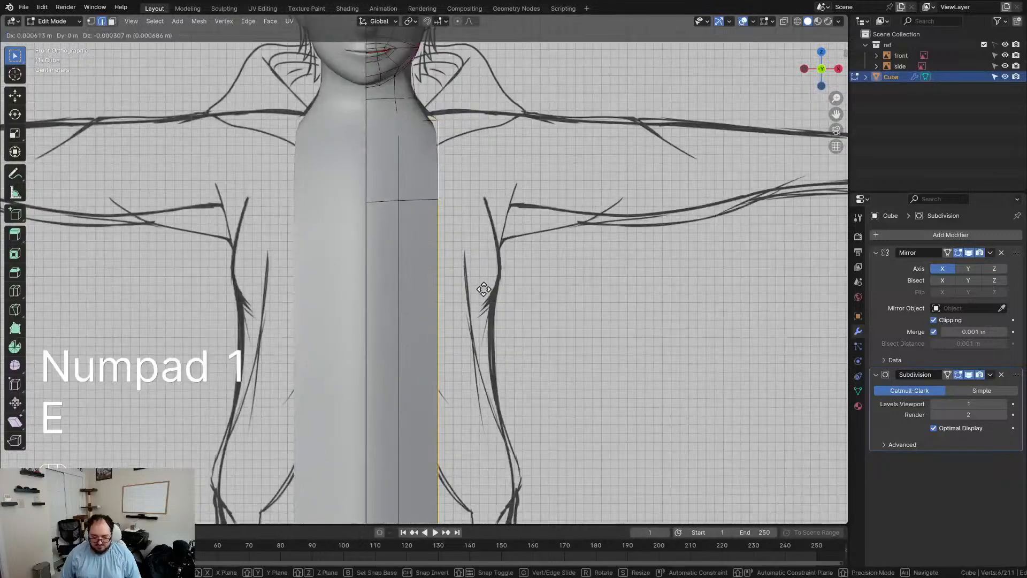
key(x)
click(560, 287)
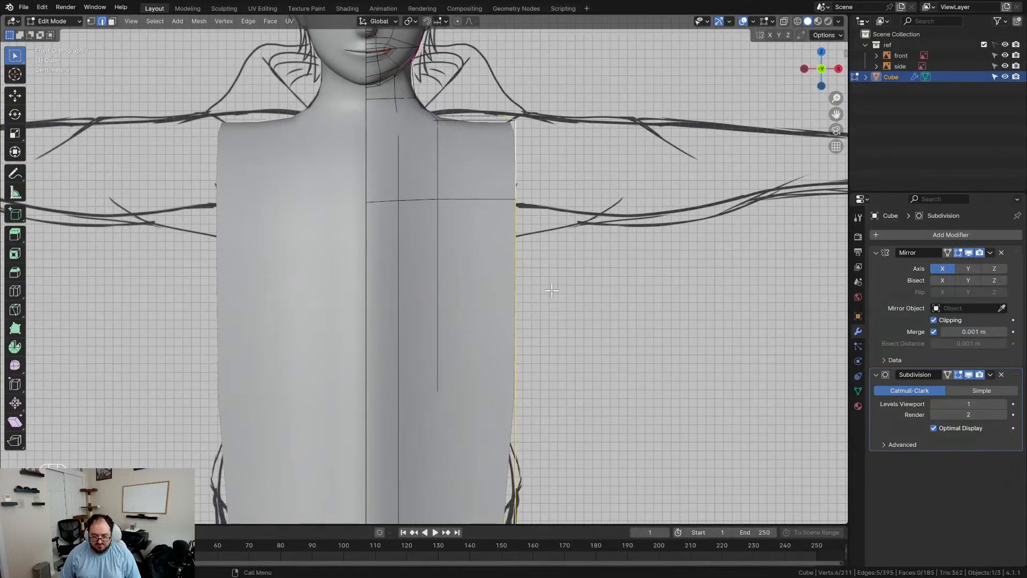
Step: Add a centred vertical loop cut through the newly extruded outer strip of the torso
scroll(495, 279, down, 2)
shift+middle_drag(495, 278, 494, 240)
scroll(485, 225, up, 1)
key(ctrl+r)
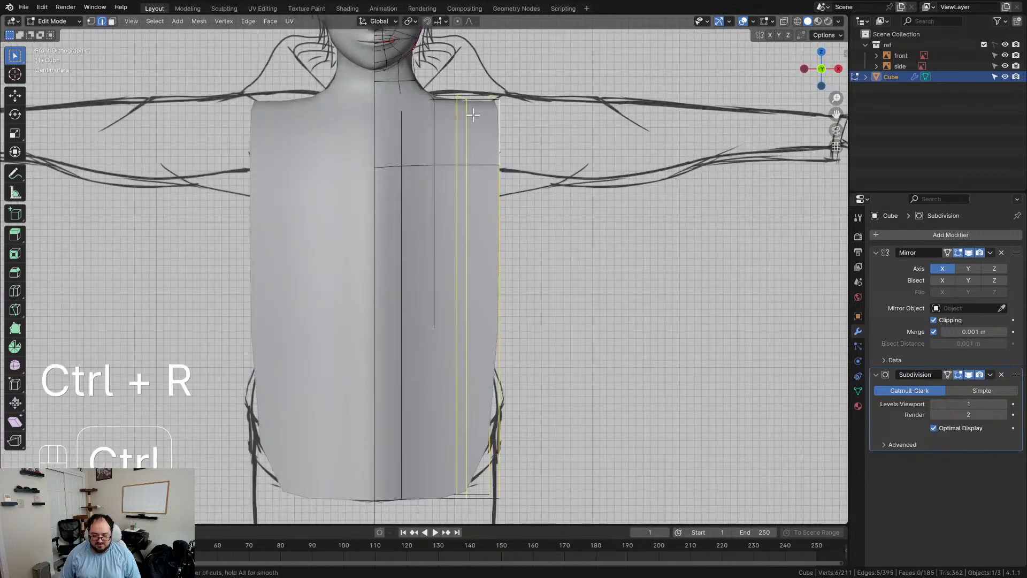
click(470, 115)
right_click(473, 114)
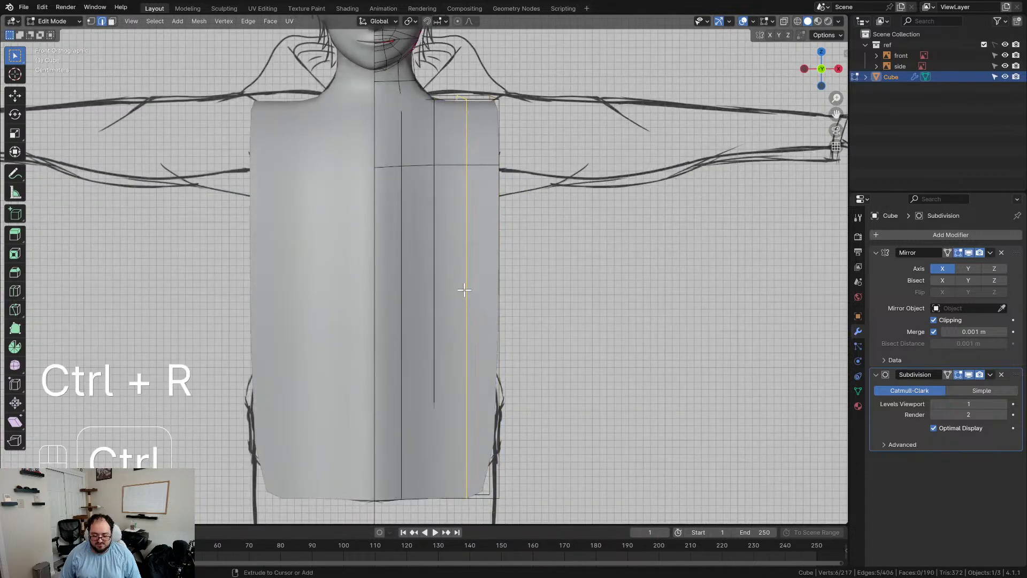
Step: Add a horizontal loop cut across the torso's front panel between chest and hem and slide it to the mid-torso height of the front reference
key(ctrl+r)
click(465, 290)
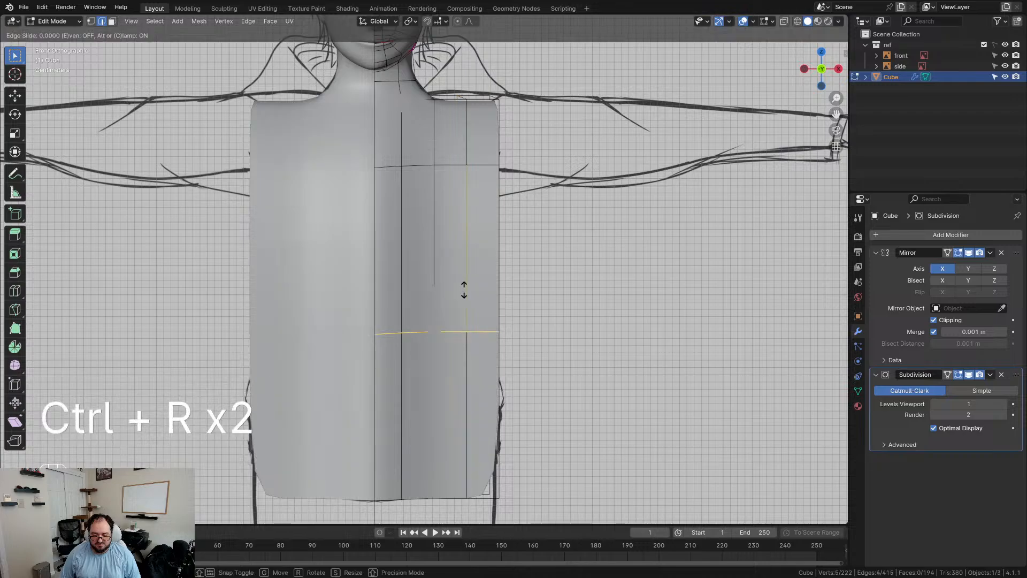
click(465, 226)
key(z)
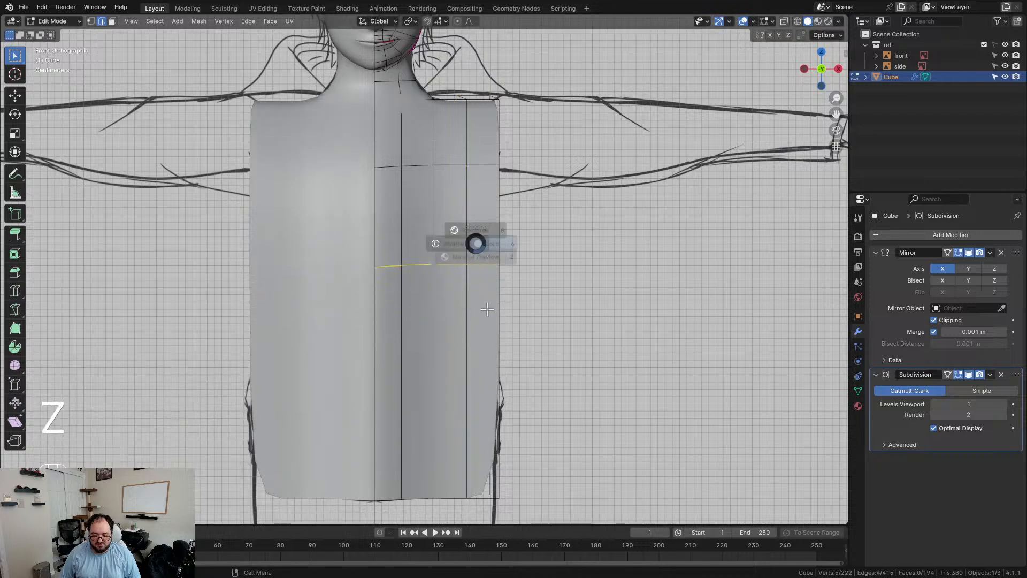
click(493, 312)
key(z)
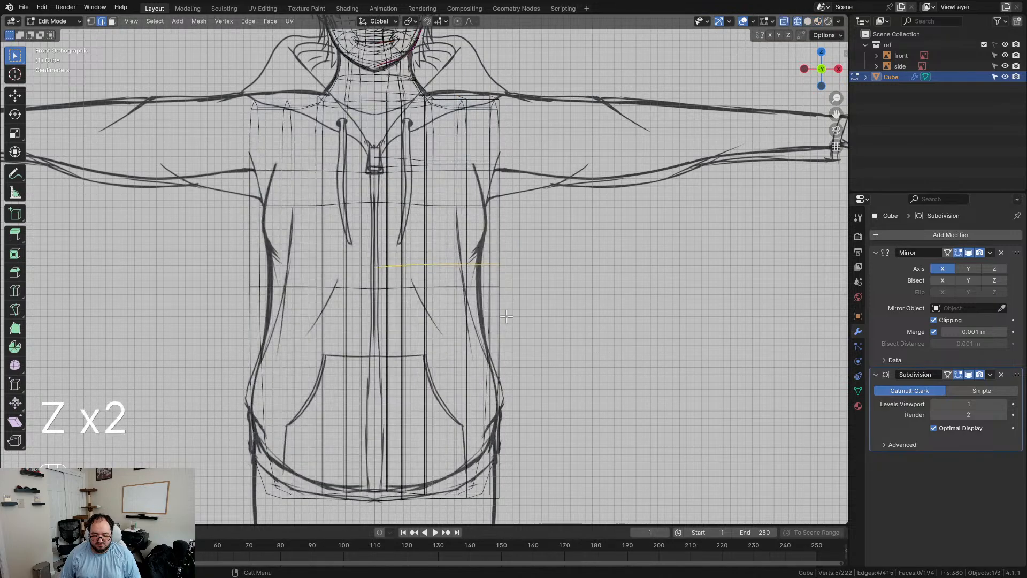
scroll(504, 331, up, 2)
key(g)
key(g)
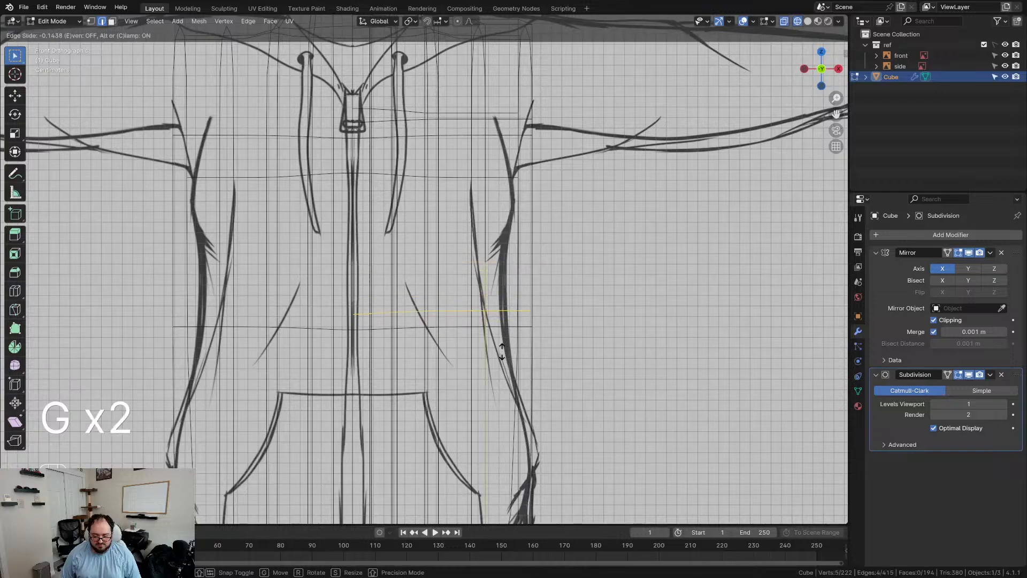
click(501, 352)
Step: Add a horizontal loop cut across the torso's back panel and slide it up to line up with the front mid-torso loop
scroll(501, 352, down, 3)
mouse_move(482, 342)
shift+middle_down()
mouse_move(477, 285)
mouse_move(364, 289)
mouse_move(385, 318)
mouse_move(451, 313)
shift+middle_up()
scroll(478, 284, down, 3)
key(z)
scroll(383, 302, up, 1)
key(z)
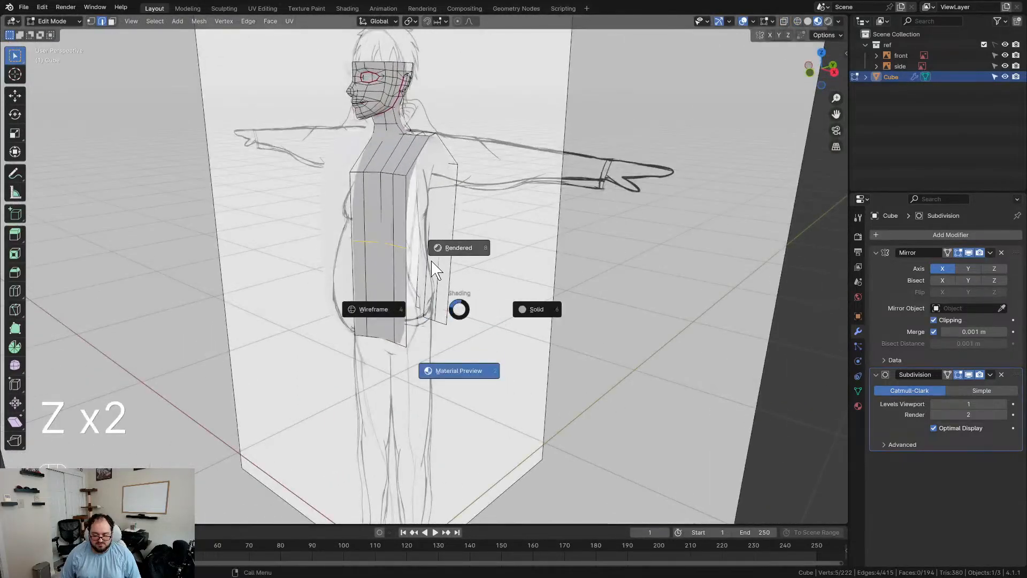
click(536, 316)
middle_drag(537, 316, 455, 290)
key(KP_3)
scroll(470, 236, up, 5)
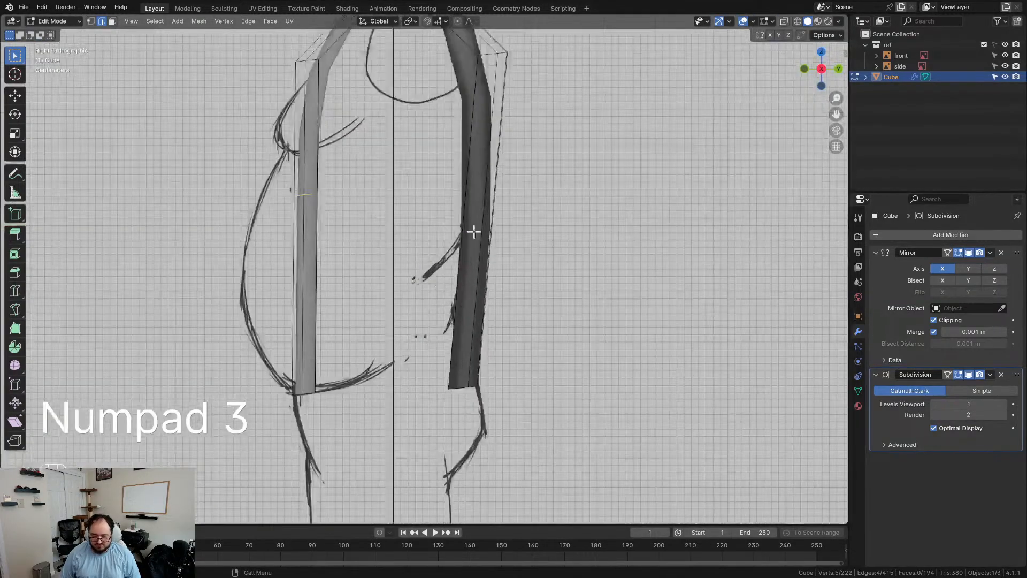
key(ctrl+r)
click(488, 206)
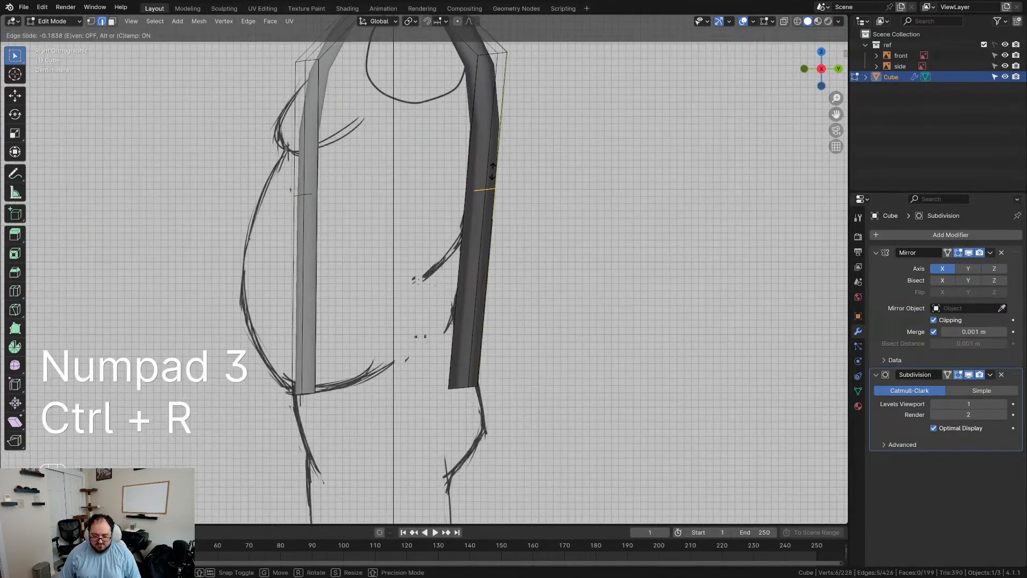
click(493, 171)
shift+middle_drag(493, 172, 583, 224)
drag(369, 228, 478, 278)
key(g)
click(441, 280)
key(ctrl+z)
Step: Select all front vertices of the mid-torso loop through the mesh and move them forward to the belly outline of the side reference
key(z)
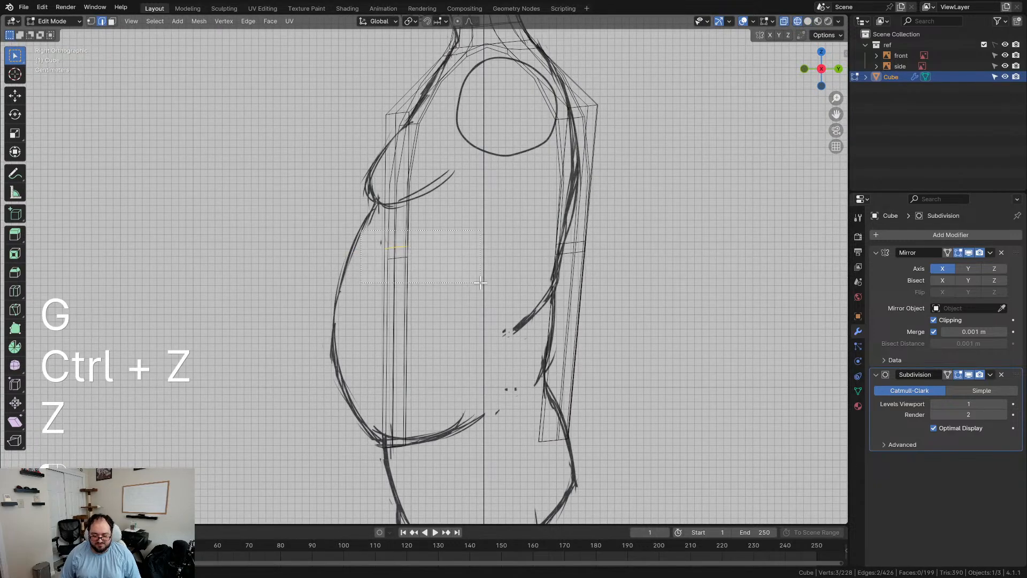
drag(480, 282, 480, 282)
key(g)
click(429, 284)
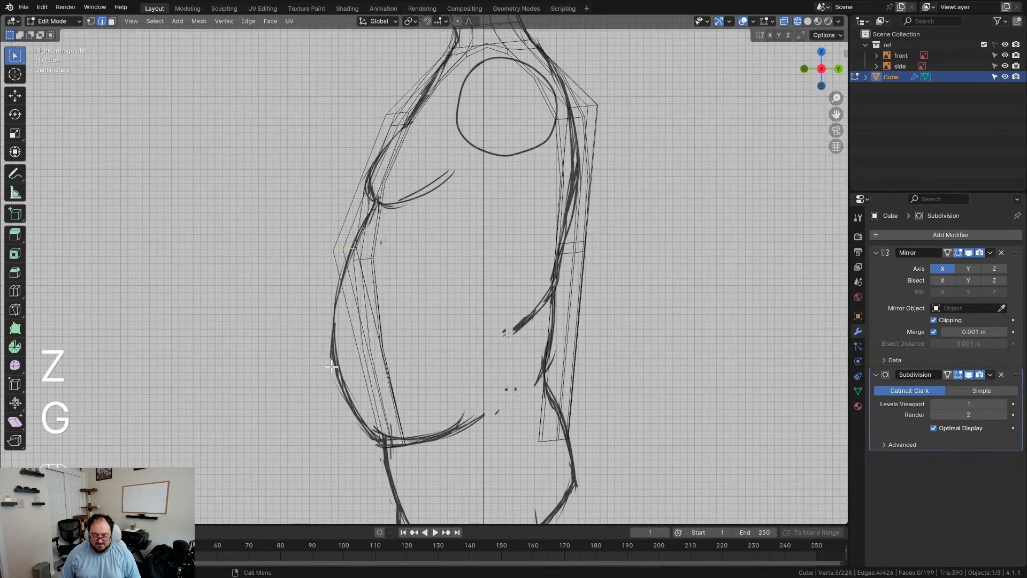
Step: Move the back vertices of the mid-torso loop forward to follow the back outline of the side reference
drag(636, 294, 636, 293)
key(g)
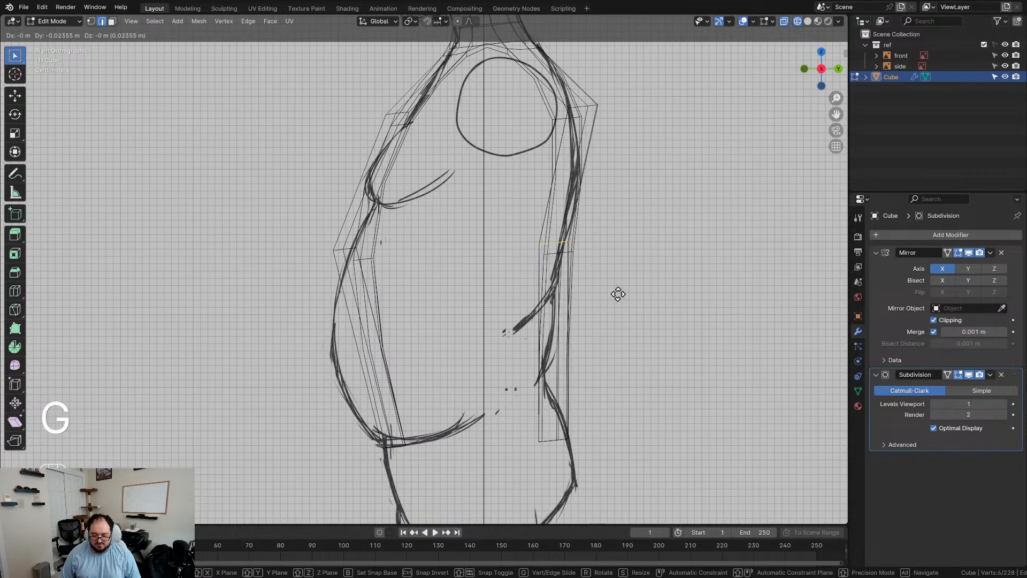
click(610, 294)
key(g)
click(616, 269)
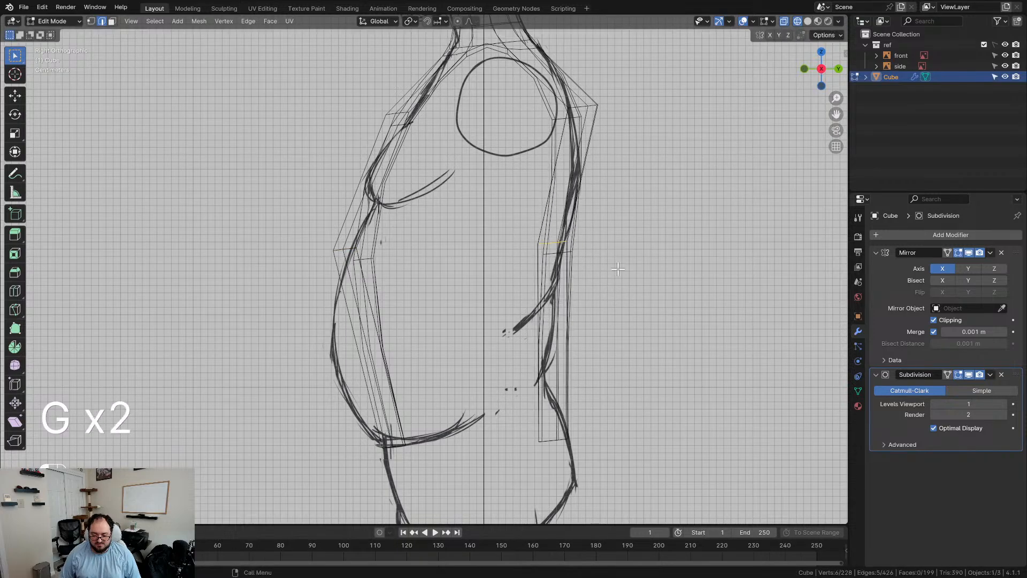
Step: Fill the torso's open side with two stacked faces joining the front and back panels from the chest loop down to the hem
shift+middle_drag(592, 307, 566, 244)
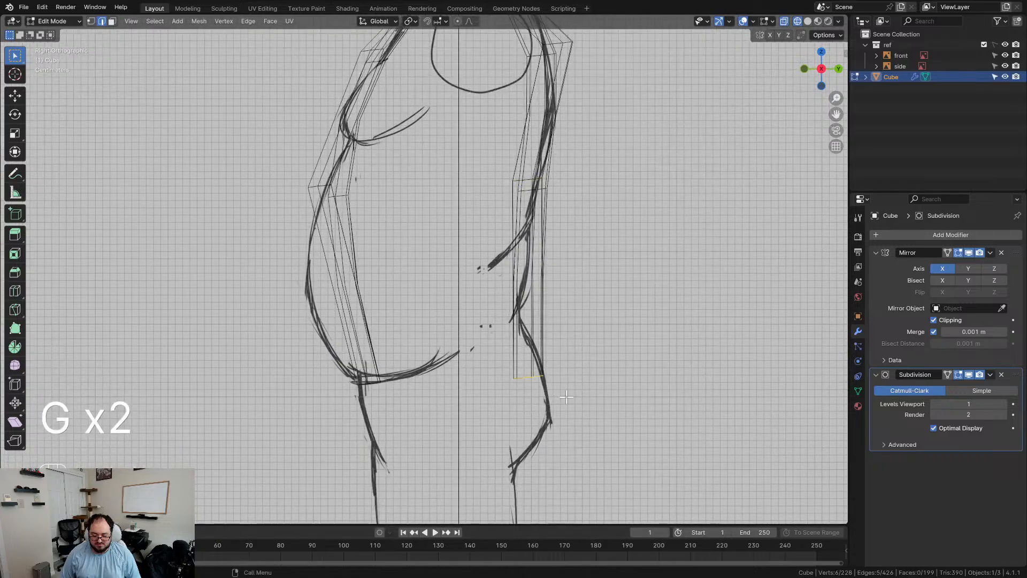
mouse_move(459, 354)
middle_down()
mouse_move(553, 360)
mouse_move(406, 339)
mouse_move(433, 306)
middle_up()
scroll(543, 363, down, 3)
scroll(406, 339, up, 3)
key(z)
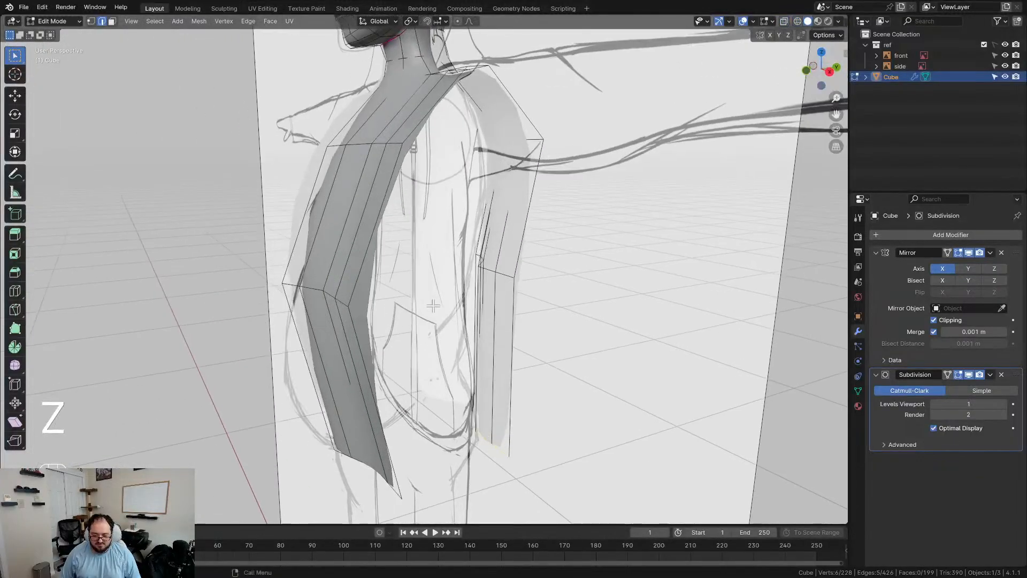
click(384, 197)
shift+click(532, 200)
key(f)
key(f)
middle_drag(418, 301, 462, 289)
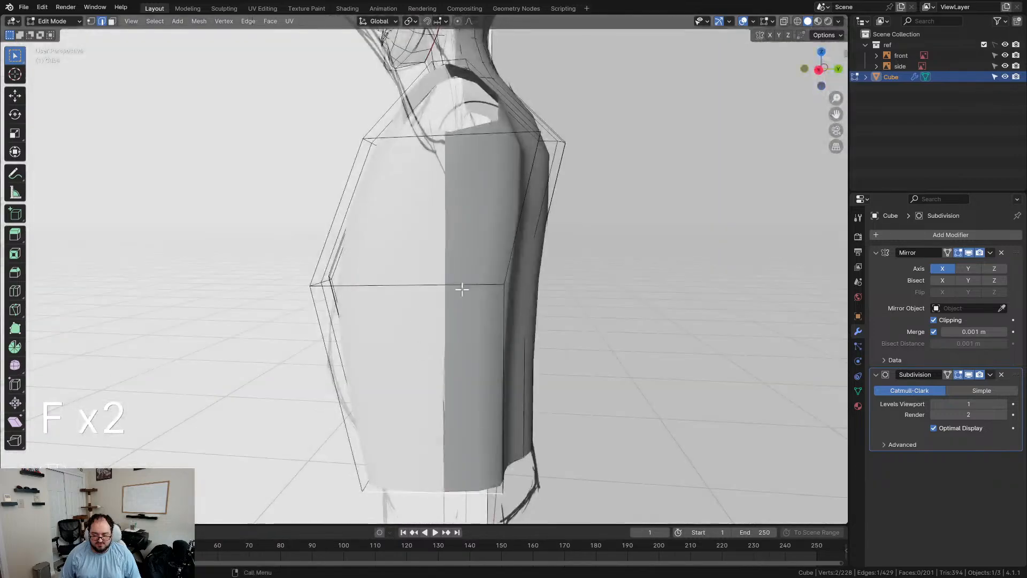
middle_drag(364, 240, 409, 256)
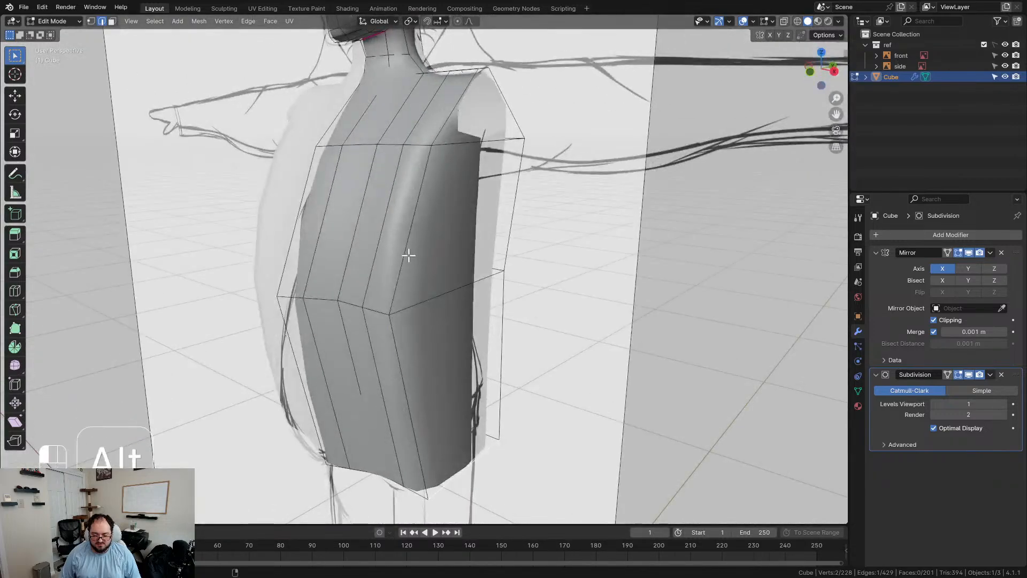
Step: Lower the side edge of the hem in side view to line up with the front and back bottom edges
key(d)
middle_drag(464, 292, 410, 291)
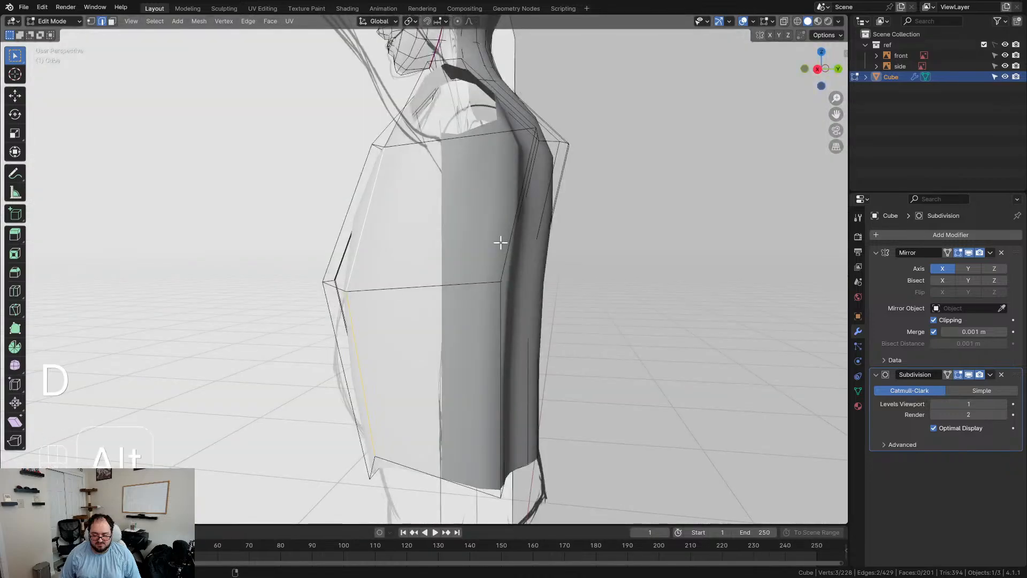
mouse_move(479, 291)
middle_down()
mouse_move(498, 287)
mouse_move(461, 298)
middle_up()
key(d)
key(d)
middle_drag(365, 296, 464, 301)
key(KP_3)
shift+middle_drag(434, 400, 431, 224)
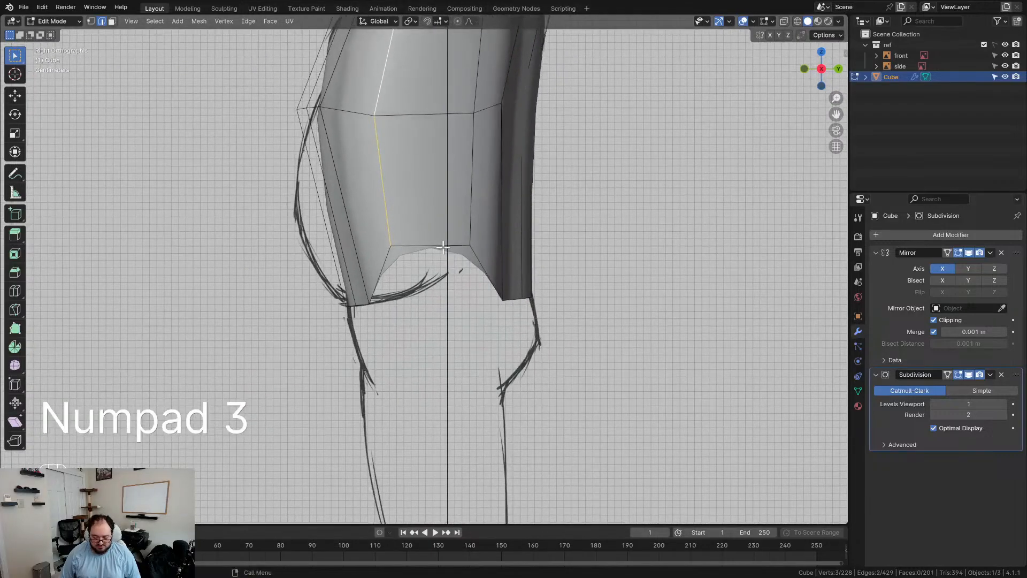
click(443, 247)
key(g)
click(448, 295)
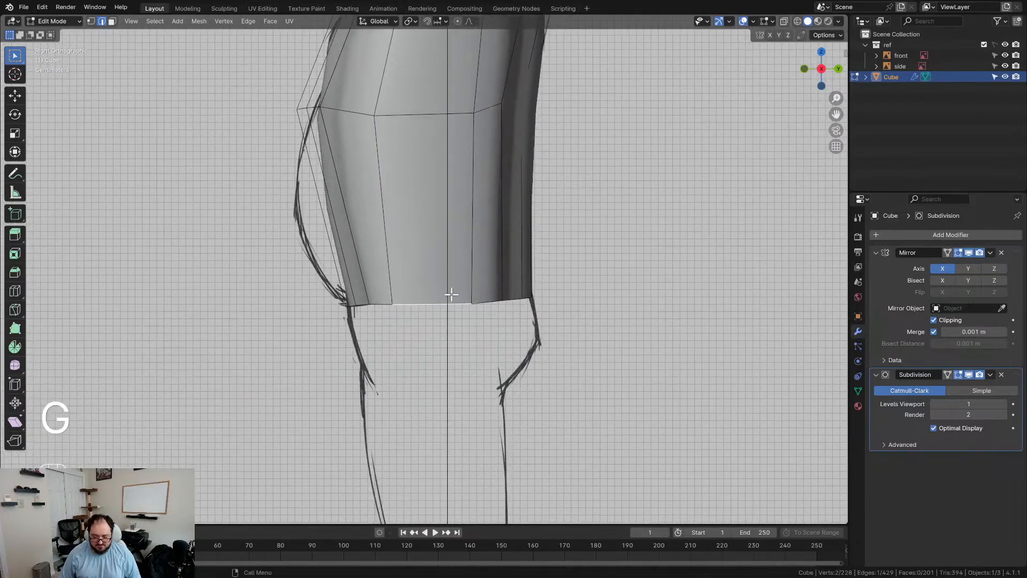
Step: Add a horizontal loop cut around the torso between the mid-torso loop and the hem, and move its front vertices forward to the belly outline
shift+middle_drag(452, 190, 459, 294)
click(480, 299)
right_click(480, 299)
key(alt+z)
drag(274, 280, 371, 349)
key(g)
click(325, 364)
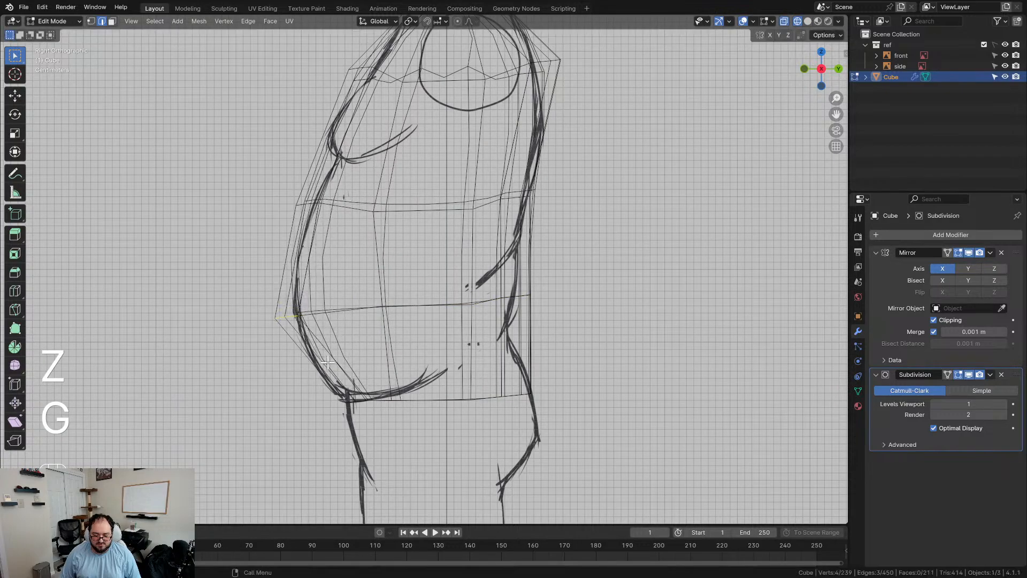
Step: Move the back vertices of the new belly loop forward to the lower back curve of the side reference
shift+middle_drag(325, 364, 291, 428)
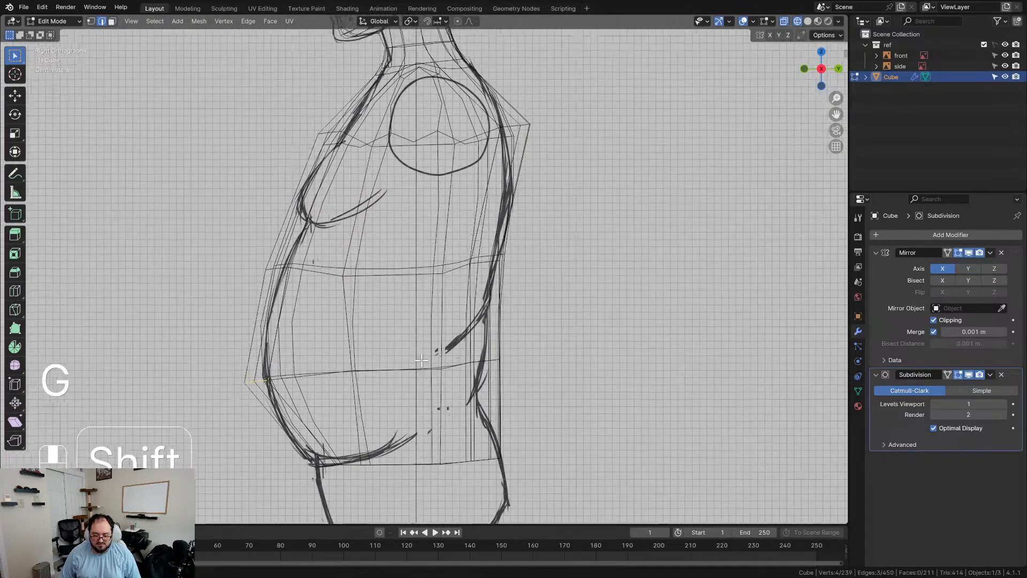
drag(520, 397, 519, 397)
key(g)
click(503, 396)
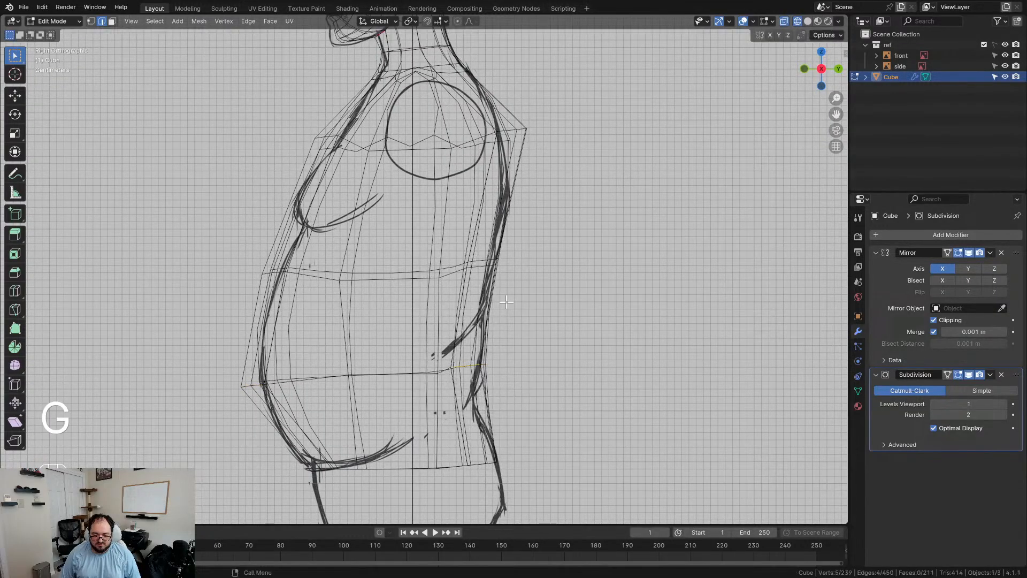
Step: Nudge the front vertices of the chest loop to fit the upper chest of the side reference
key(z)
mouse_move(462, 294)
shift+middle_down()
mouse_move(470, 335)
mouse_move(500, 364)
shift+middle_up()
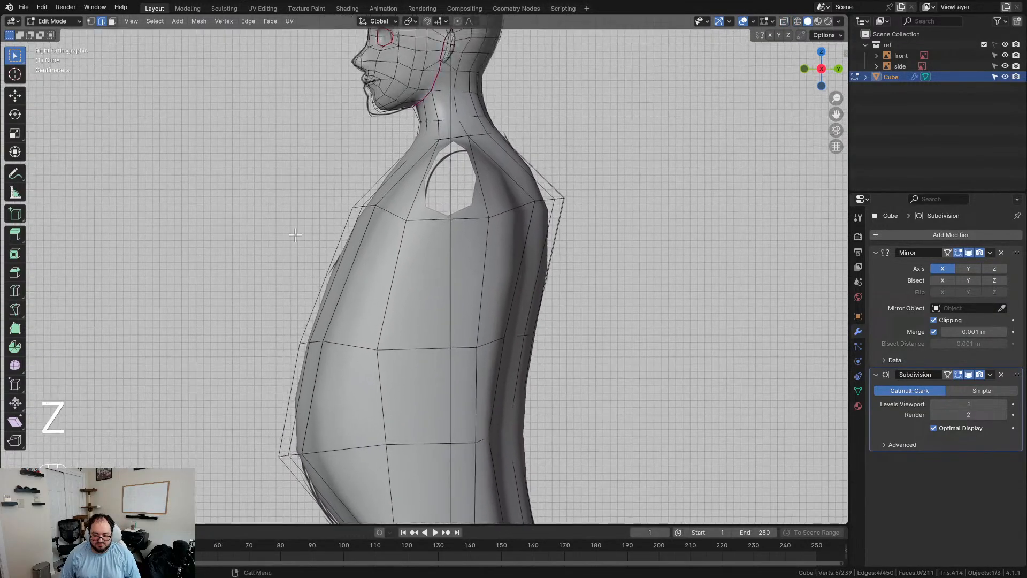
drag(373, 242, 373, 241)
key(g)
click(387, 245)
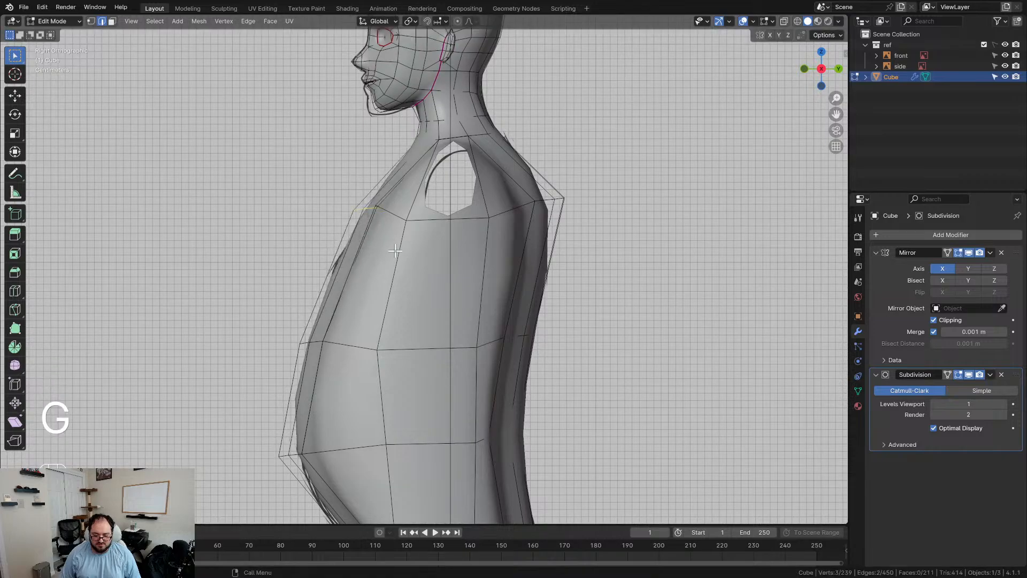
middle_drag(387, 245, 460, 267)
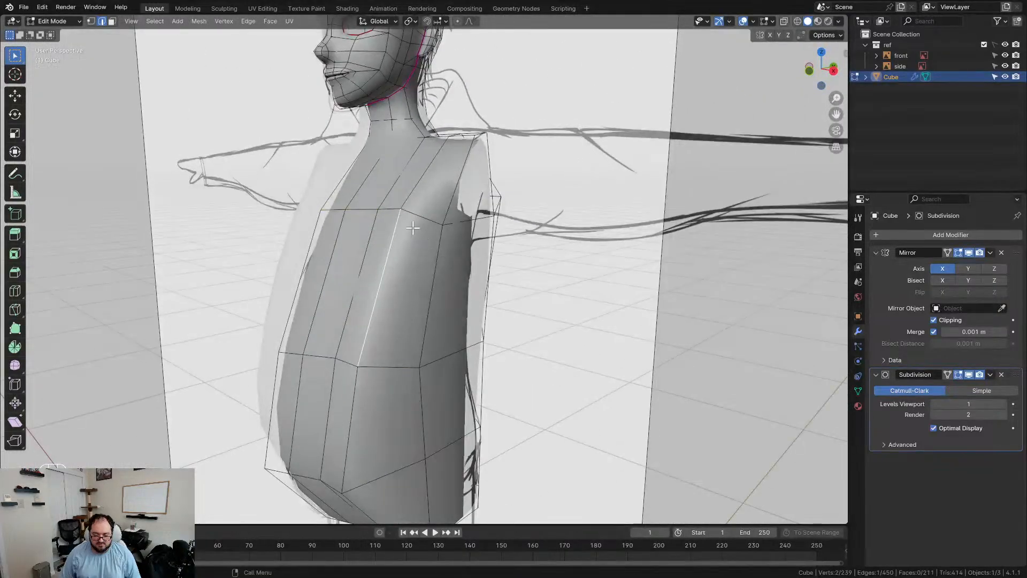
Step: Move the back corner vertex of the mid-torso loop and its neighbour backward to even out the back's surface
key(1)
middle_drag(424, 305, 379, 332)
shift+middle_drag(378, 369, 555, 257)
click(329, 360)
middle_drag(626, 277, 576, 280)
key(KP_3)
scroll(640, 286, up, 3)
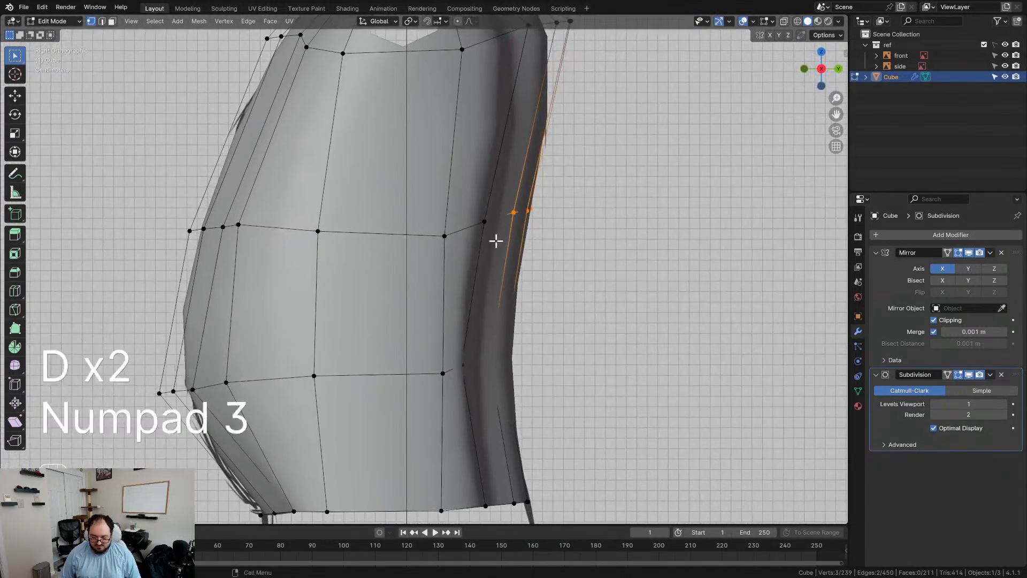
click(487, 224)
key(g)
key(g)
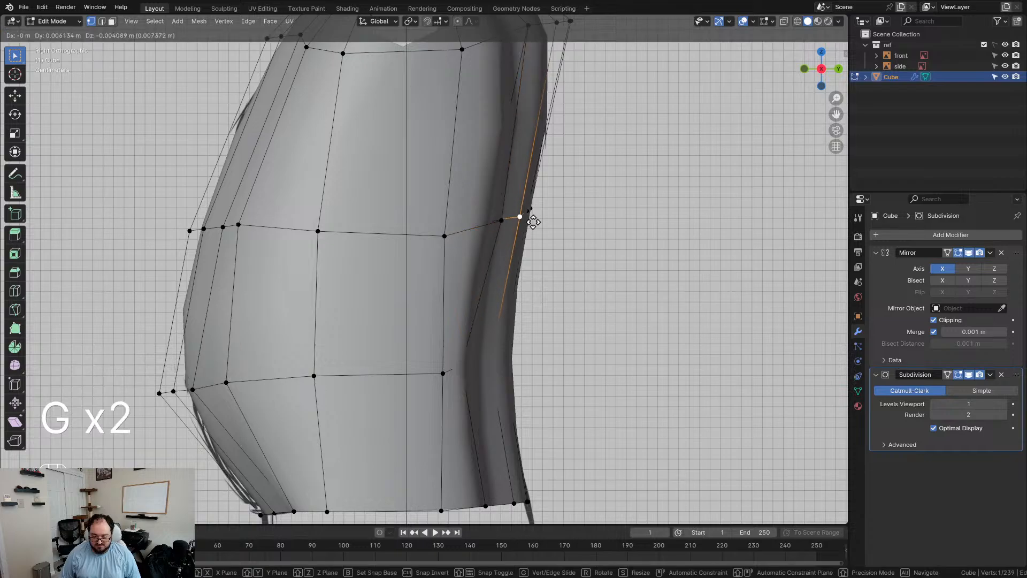
key(g)
click(519, 224)
click(501, 223)
key(g)
click(518, 229)
Step: Move the back vertices of the belly loop slightly backward to smooth the lower back's profile
middle_drag(548, 252, 484, 235)
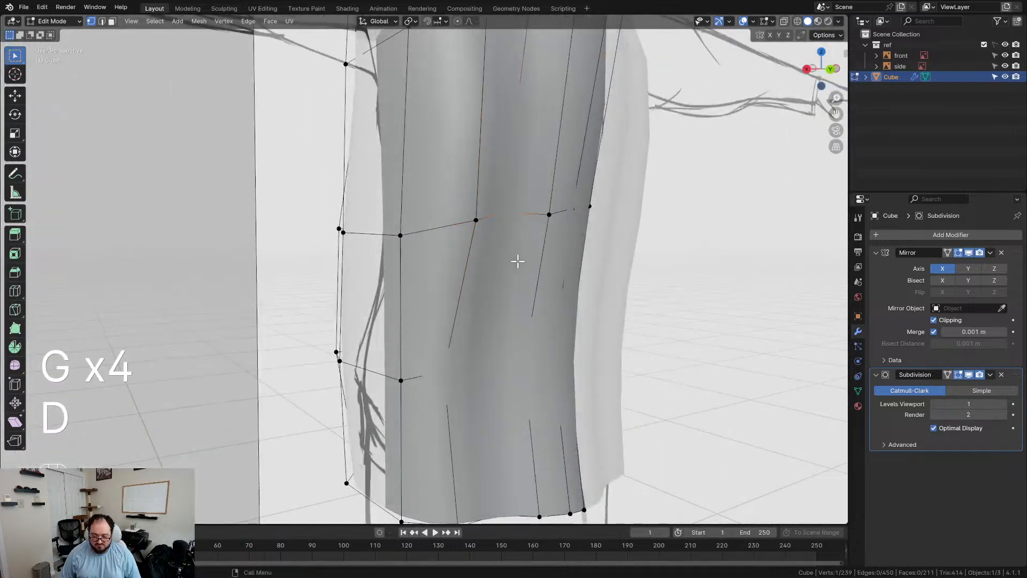
middle_drag(522, 277, 416, 308)
key(g)
click(603, 303)
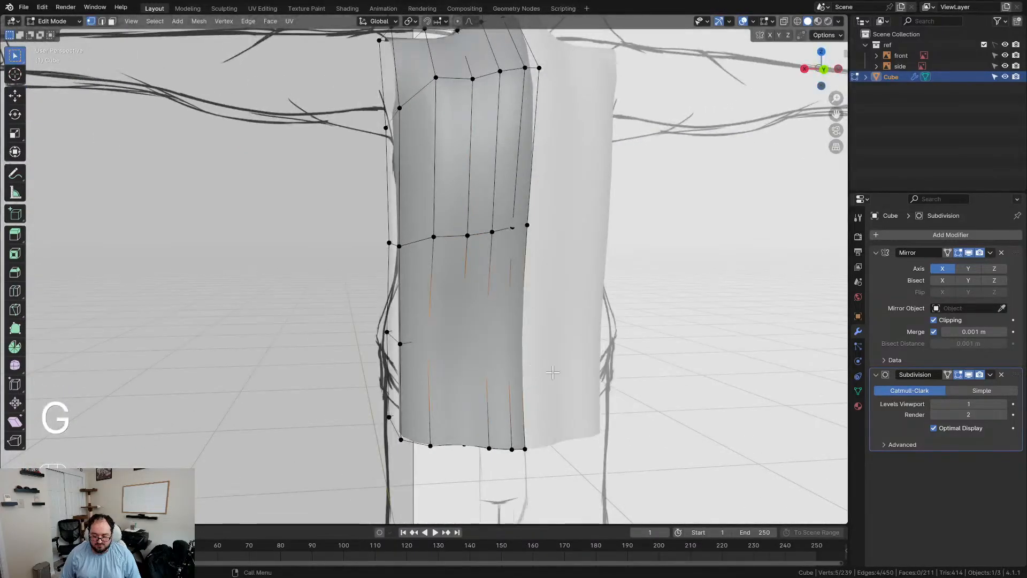
middle_drag(553, 372, 634, 367)
key(KP_3)
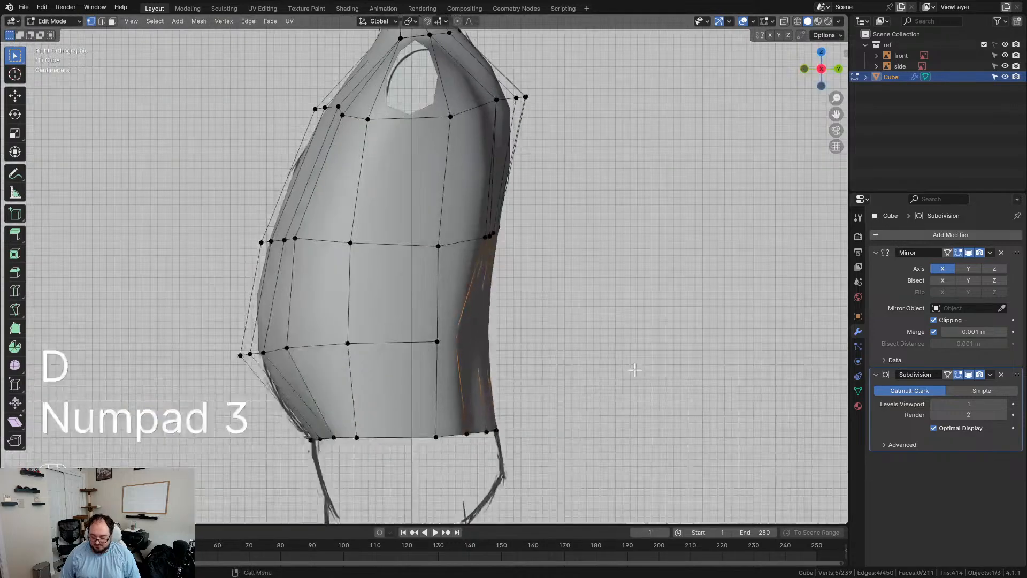
scroll(569, 367, up, 2)
key(g)
click(490, 367)
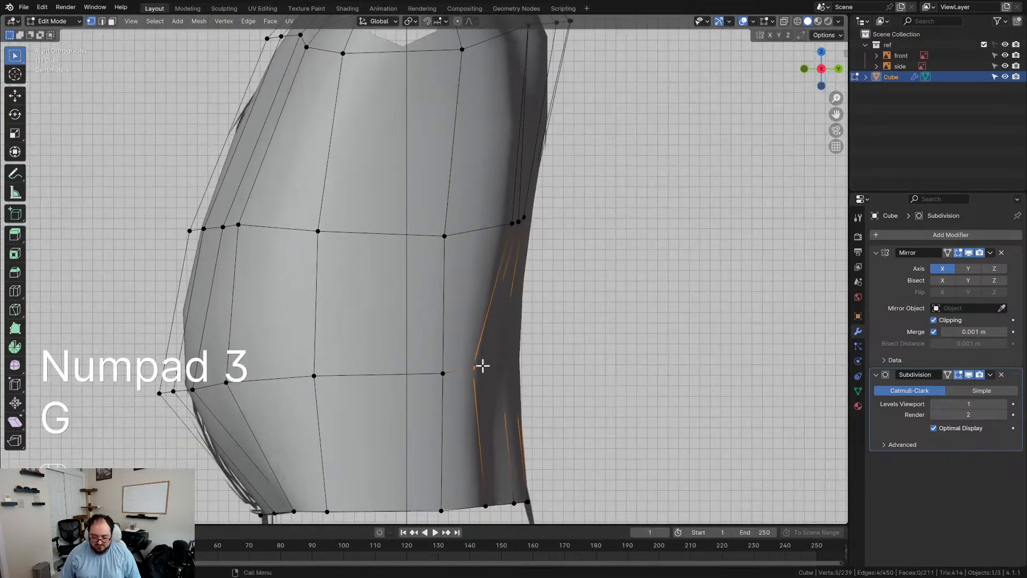
Step: Shift the back vertices of the belly loop backward in stages in the side view, finishing with only those nearest the spine
drag(507, 398, 508, 400)
key(g)
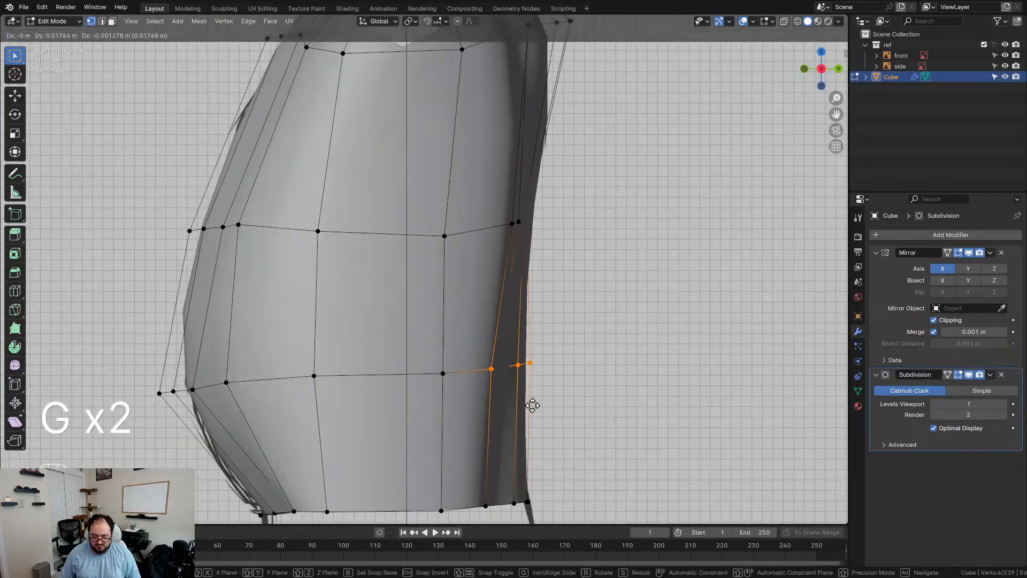
click(509, 369)
key(g)
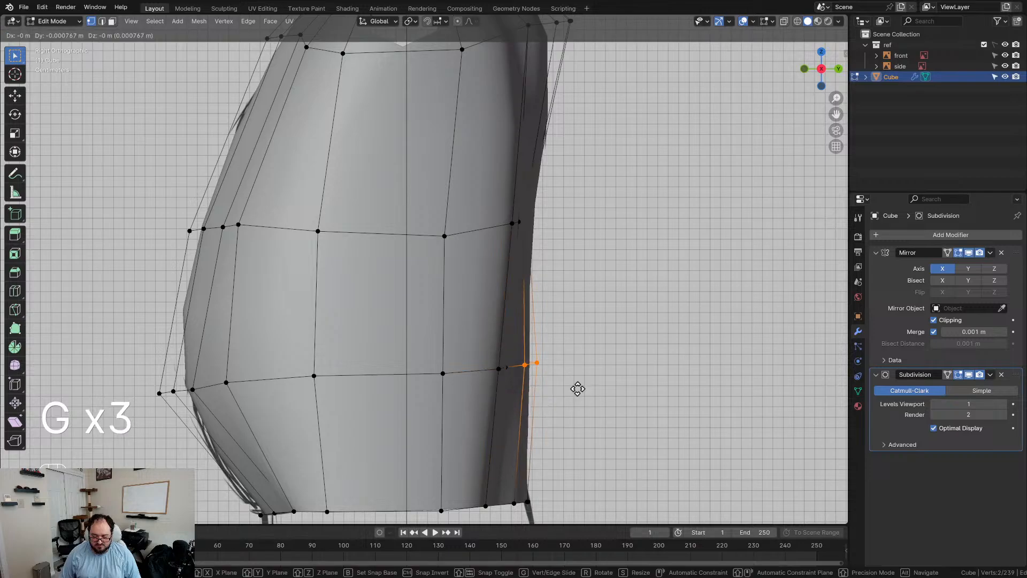
click(566, 388)
Step: Nudge individual back vertices of the belly loop to even out the surface of the lower back
drag(474, 326, 529, 401)
key(d)
middle_drag(529, 401, 494, 343)
key(d)
key(ctrl+z)
middle_drag(481, 416, 519, 377)
key(g)
click(510, 401)
Step: Flatten the torso's bottom edge loop by scaling it to 0 along Z
alt+click(516, 375)
key(s)
key(z)
key(KP_0)
key(KP_Enter)
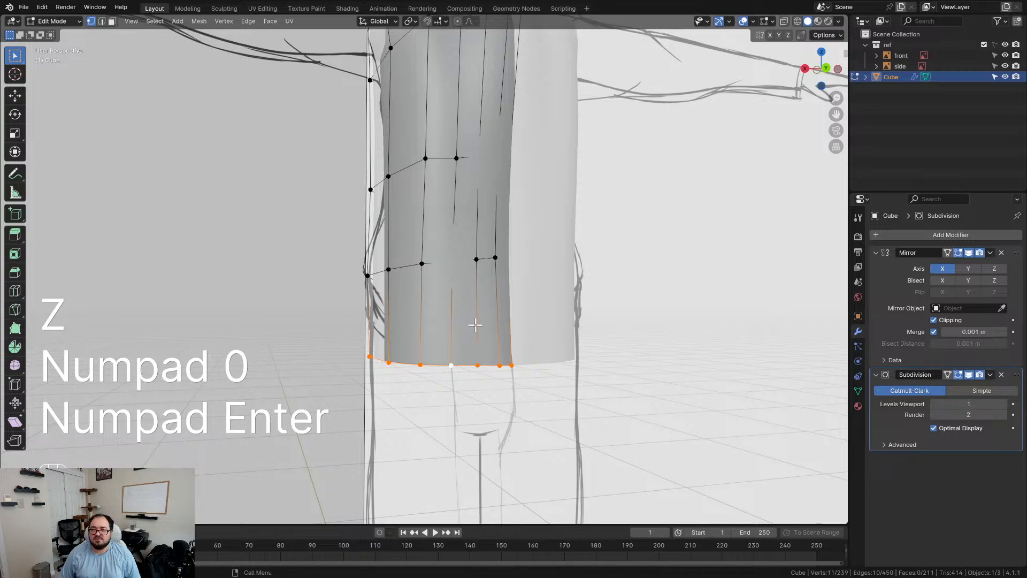
Step: Move the five back vertices of the chest loop backward and slightly upward toward the upper back of the side reference
scroll(480, 324, down, 5)
middle_drag(480, 325, 429, 76)
drag(547, 148, 547, 148)
key(d)
middle_drag(538, 152, 431, 369)
key(d)
key(KP_3)
scroll(428, 368, down, 1)
scroll(425, 364, up, 5)
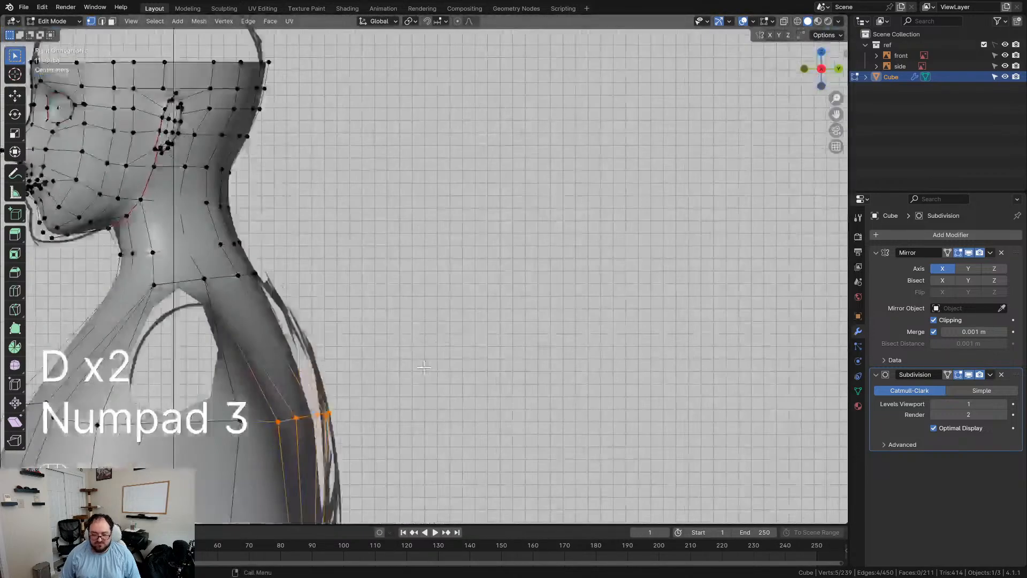
key(g)
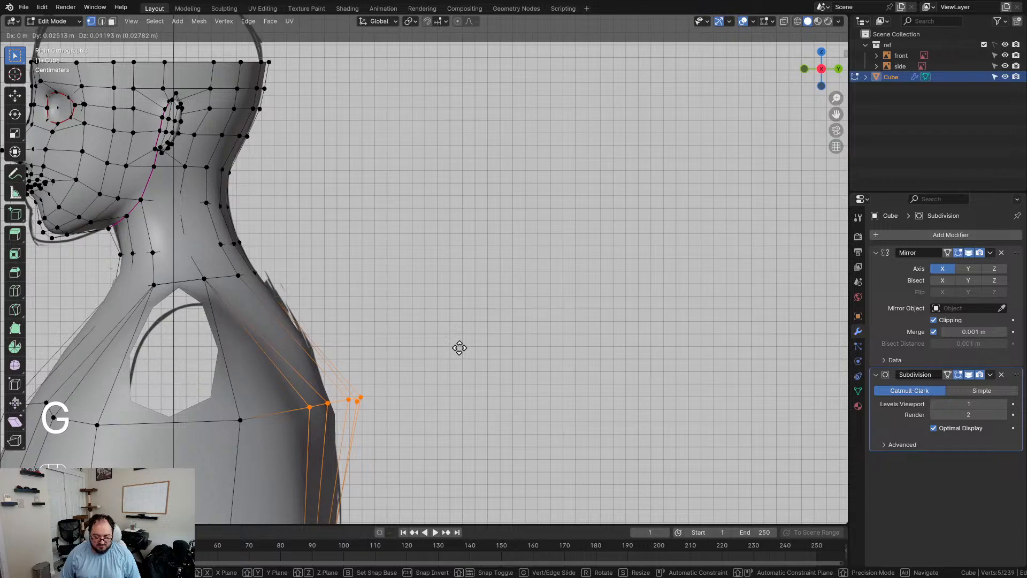
click(459, 348)
shift+middle_drag(354, 348, 453, 228)
key(g)
click(413, 248)
Step: Reposition the back vertices of the chest loop individually and in small groups to even out the curve across the upper back
shift+middle_drag(412, 289, 419, 220)
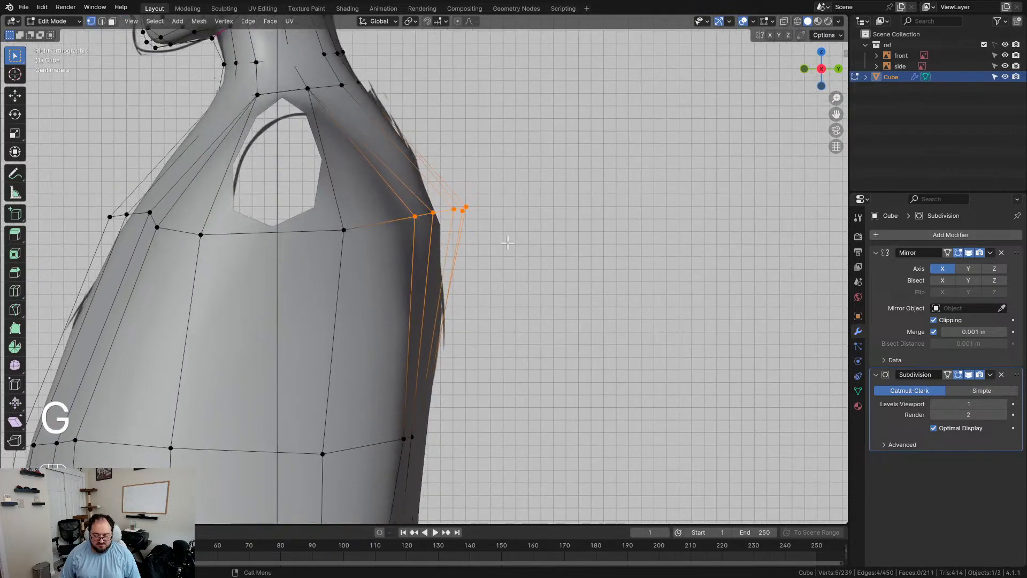
key(d)
key(ctrl+z)
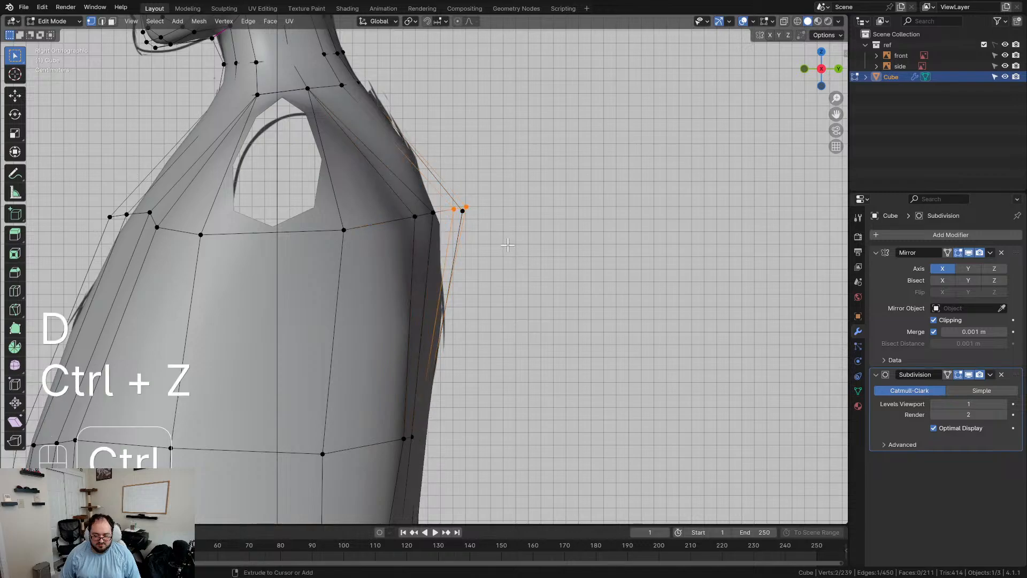
middle_drag(468, 213, 513, 207)
shift+click(507, 207)
shift+click(525, 208)
key(d)
key(d)
click(538, 294)
middle_drag(498, 296, 449, 219)
shift+click(465, 214)
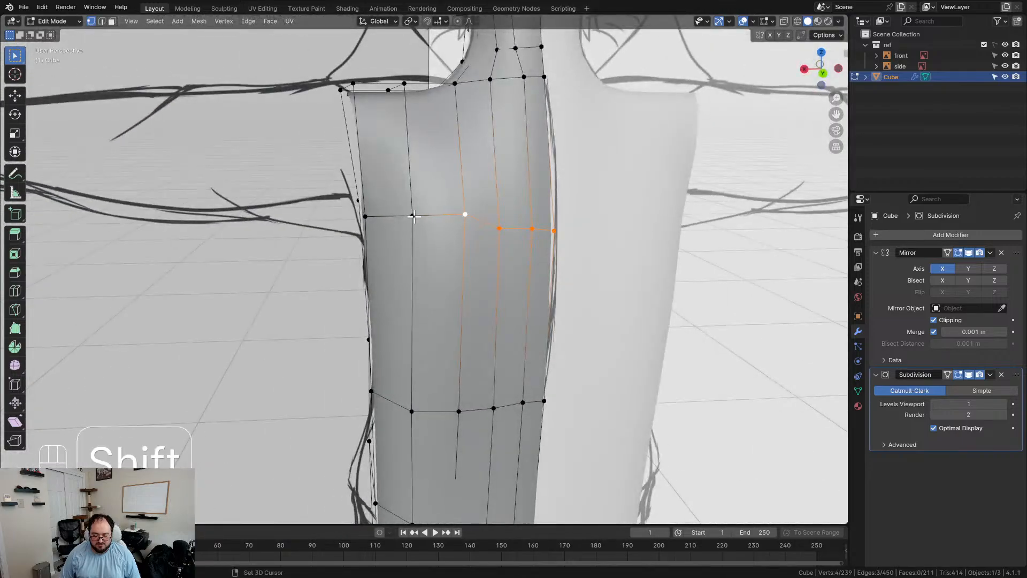
key(d)
key(d)
click(529, 278)
Step: Move the back vertices of the chest loop together onto the upper back outline in the side view
middle_drag(528, 306, 631, 287)
key(KP_3)
key(g)
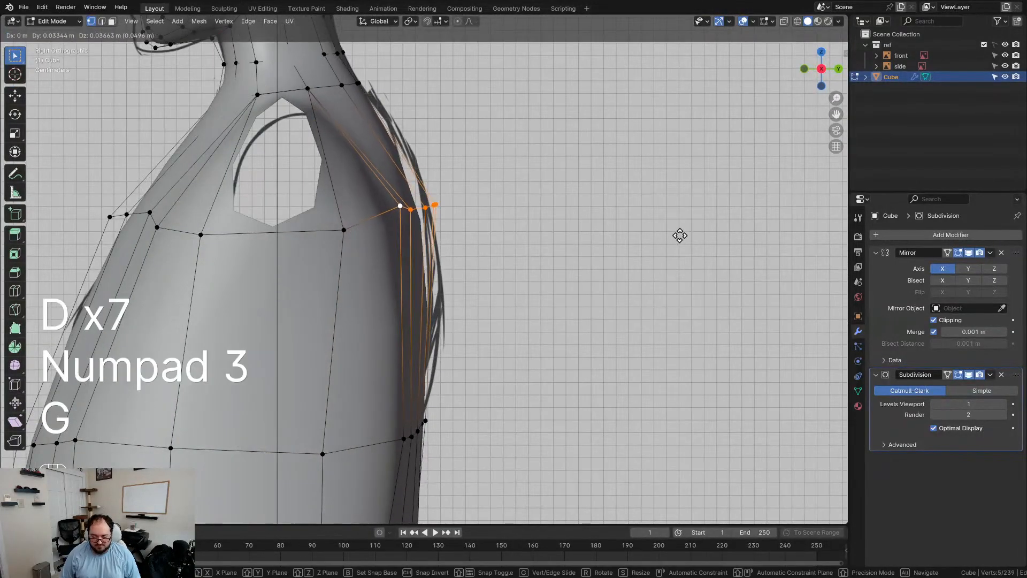
click(710, 233)
scroll(642, 262, down, 4)
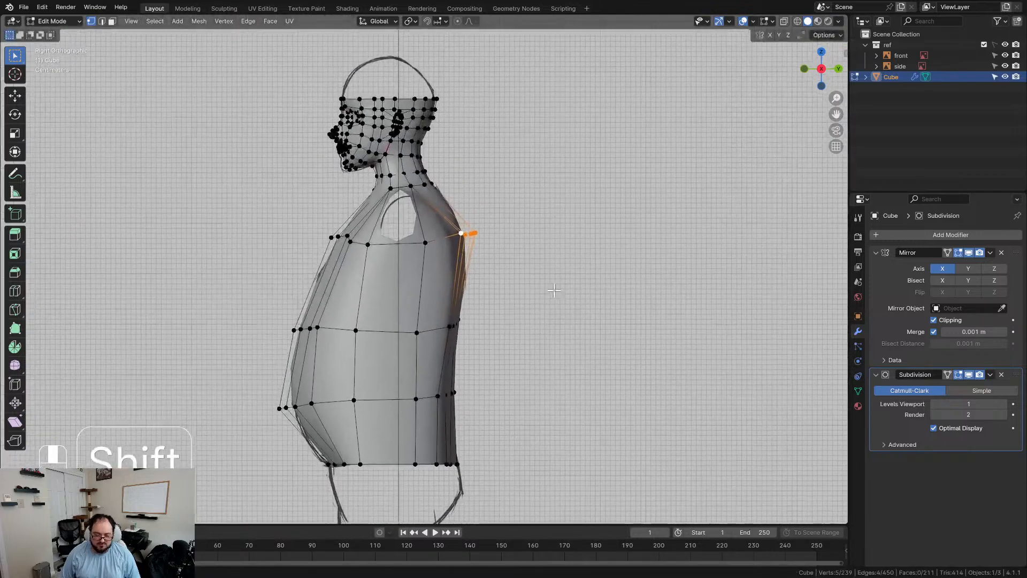
scroll(552, 291, up, 2)
key(g)
click(566, 250)
Step: Adjust the outer back vertex of the chest loop from behind so it flows evenly into the neighbouring vertices
shift+middle_drag(532, 298, 478, 292)
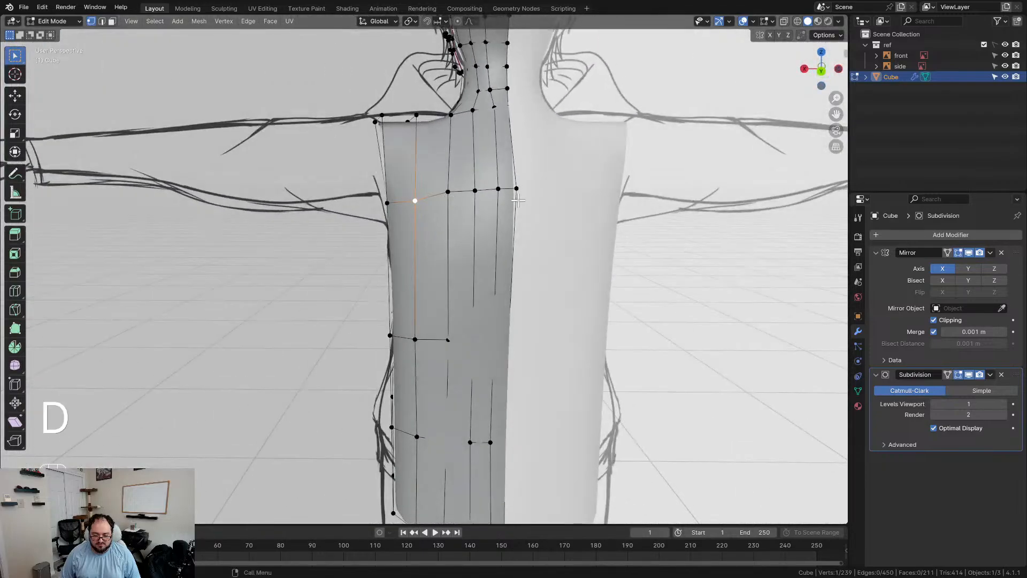
key(d)
key(ctrl+z)
key(d)
key(d)
key(d)
middle_drag(528, 207, 528, 295)
scroll(527, 295, up, 2)
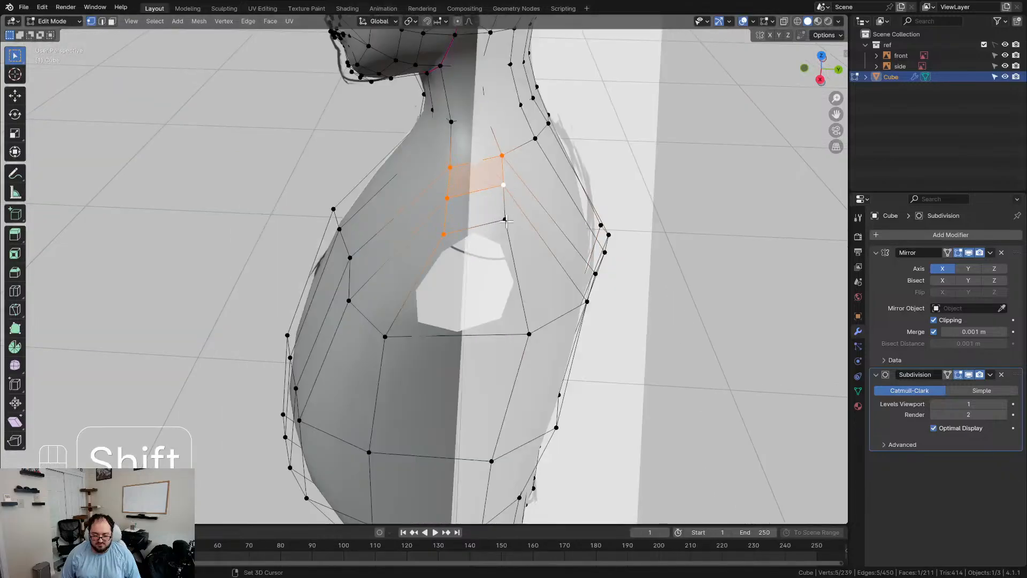
Step: Scale up the six shoulder vertices above the armhole in the side view and move them slightly to widen the opening's top
key(KP_3)
key(s)
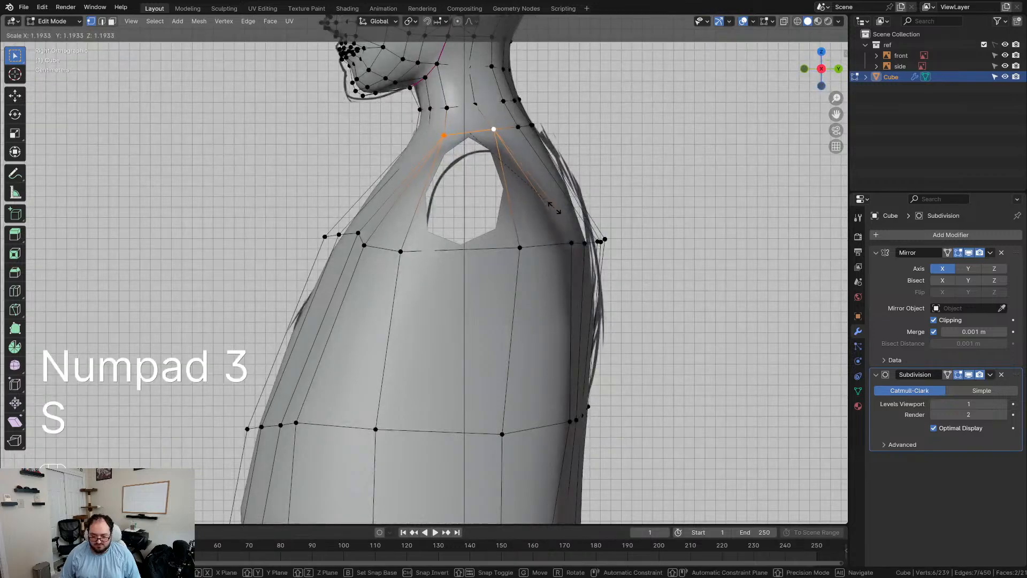
click(601, 235)
key(g)
click(598, 245)
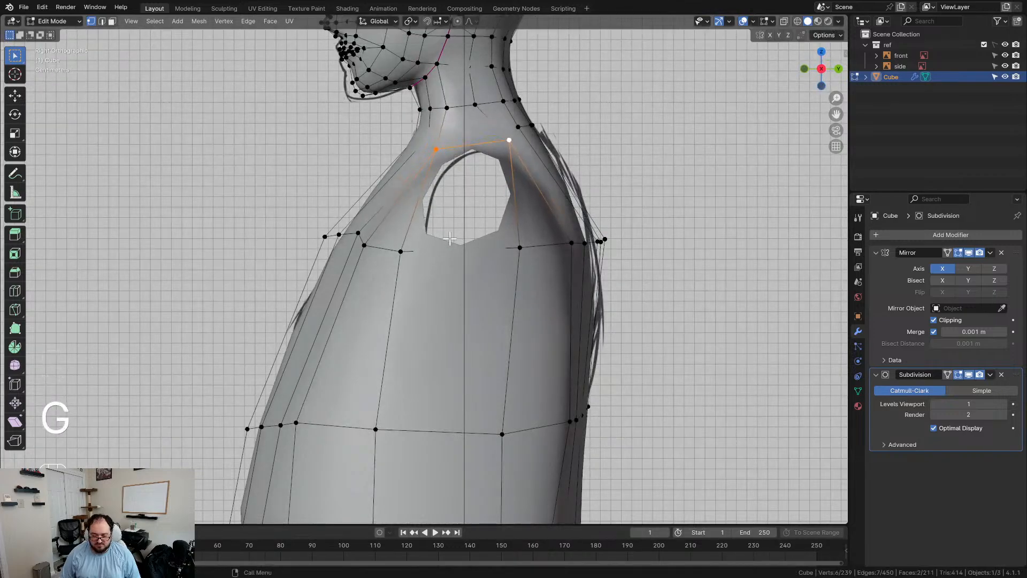
key(ctrl+r)
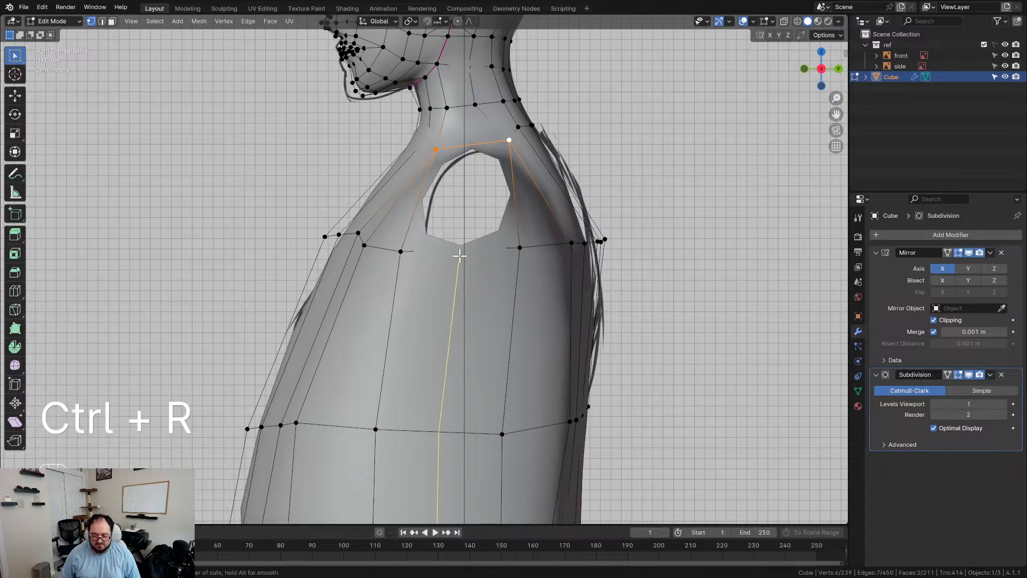
click(459, 256)
right_click(459, 256)
key(ctrl+z)
Step: Raise the middle pair of shoulder vertices in the front view to round the top of the shoulder toward the reference line
middle_drag(487, 268, 605, 300)
key(KP_1)
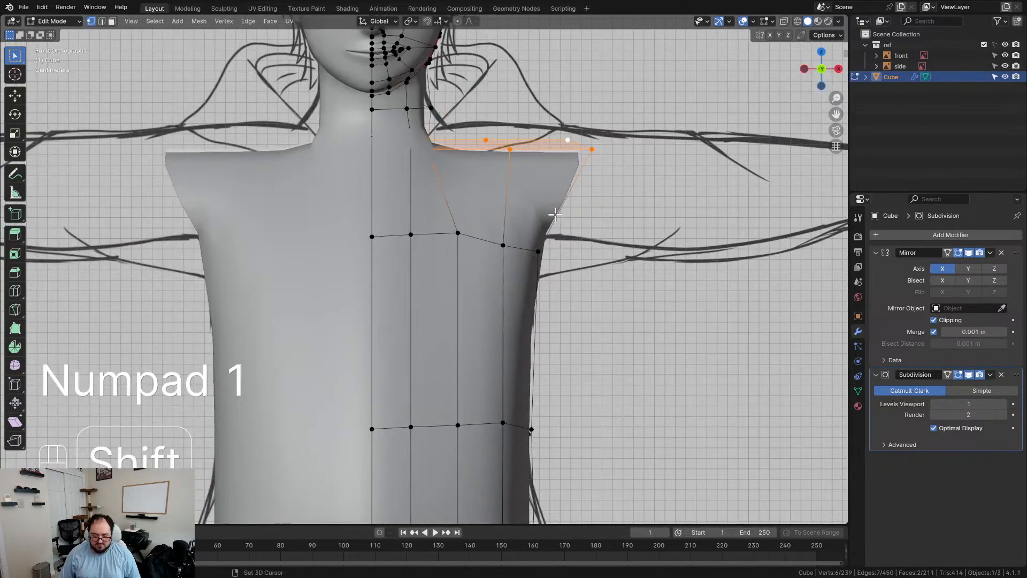
key(g)
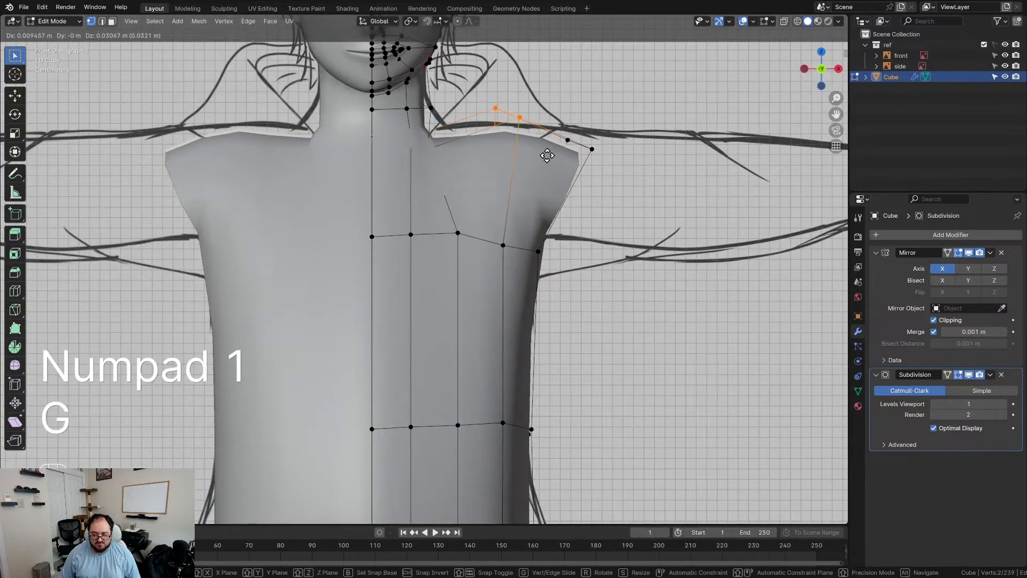
click(546, 144)
click(592, 148)
key(g)
click(609, 179)
key(ctrl+z)
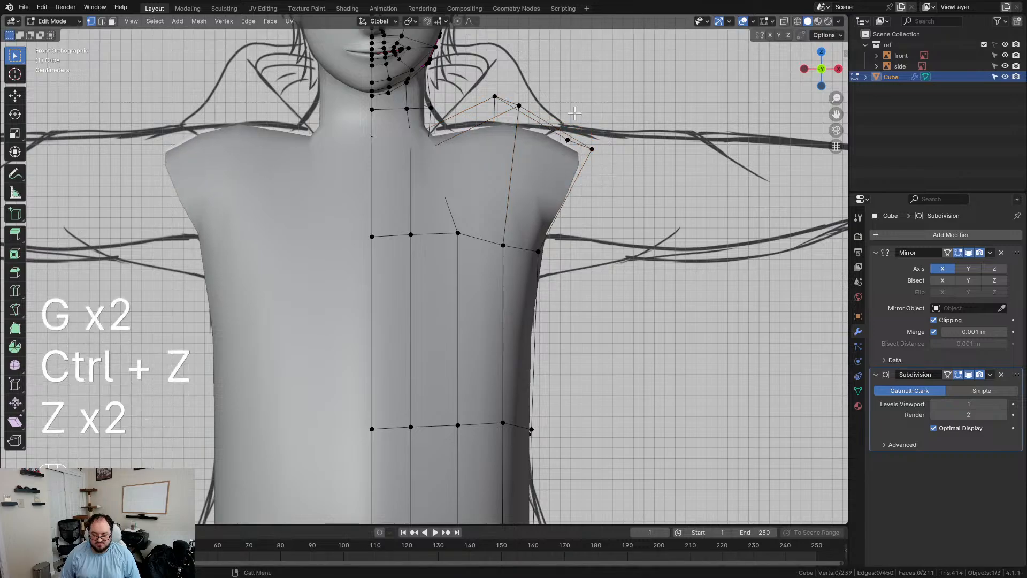
Step: Select both outer shoulder vertices through the mesh and raise them to the shoulder line of the front reference
key(z)
drag(553, 113, 584, 151)
key(g)
click(617, 166)
Step: Move the two inner shoulder vertices beside the neck up and outward to the neck-shoulder corner of the front reference
shift+middle_drag(477, 159, 373, 293)
click(401, 226)
middle_drag(431, 263, 475, 253)
shift+click(570, 275)
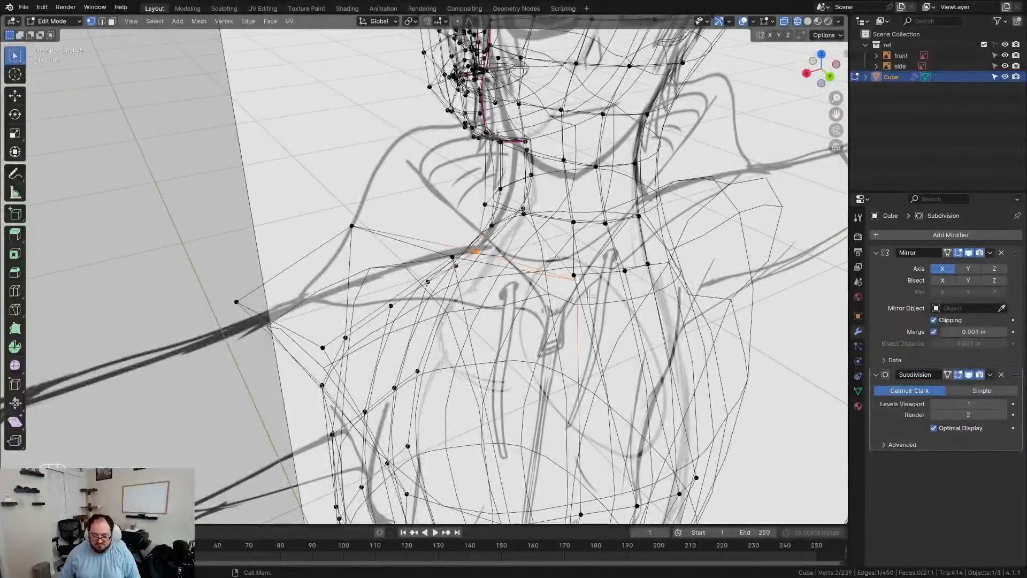
key(d)
middle_drag(570, 275, 754, 257)
key(KP_1)
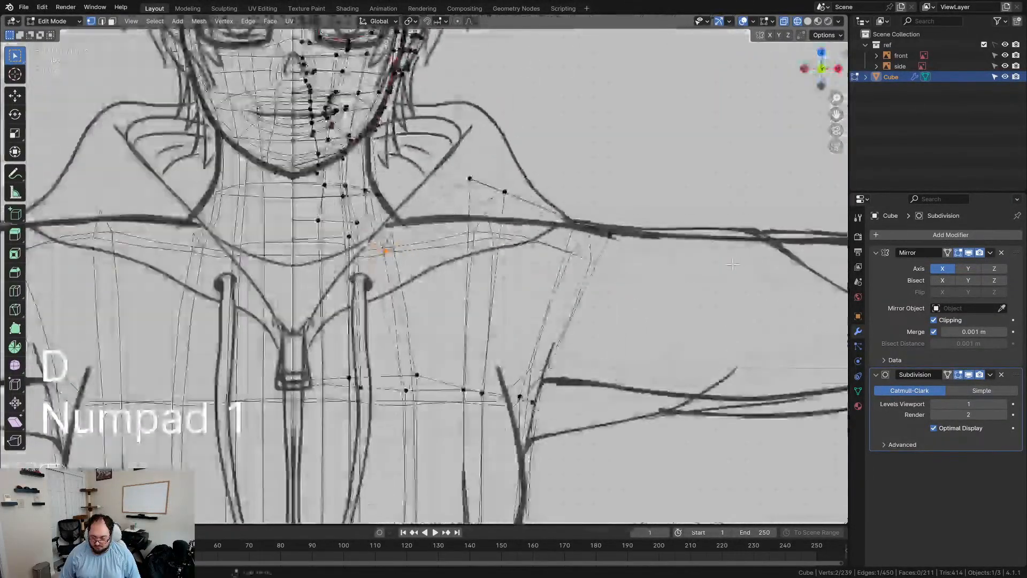
key(g)
click(756, 237)
Step: Fine-tune the inner pair of shoulder vertices so the base of the neck blends into the shoulder line
key(d)
key(d)
key(d)
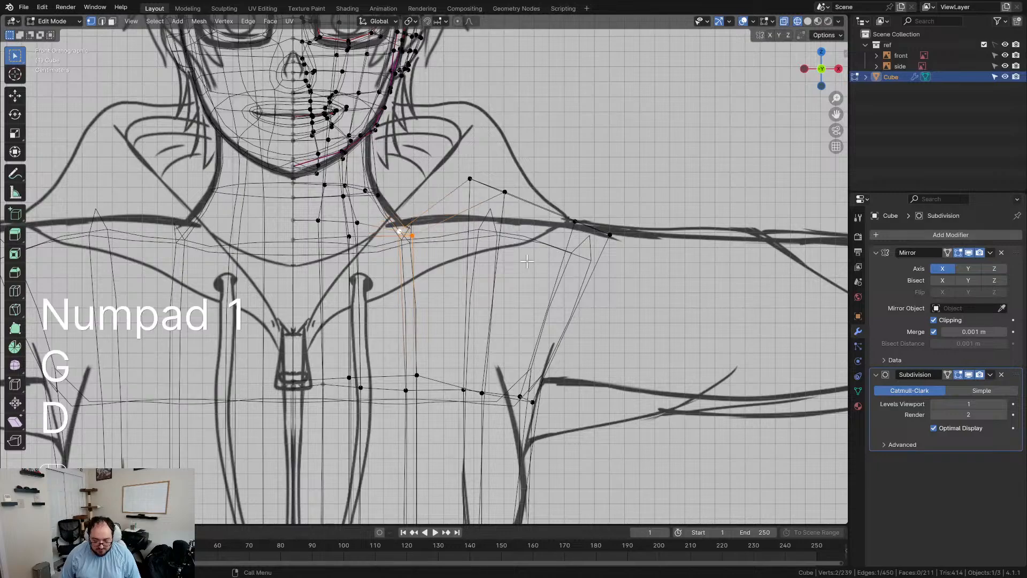
key(g)
click(498, 237)
key(z)
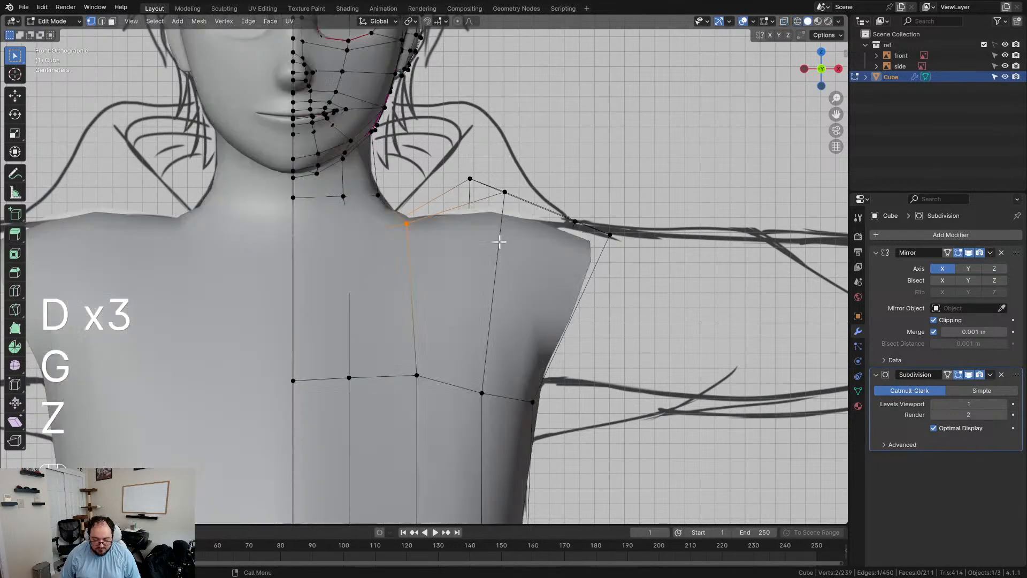
key(g)
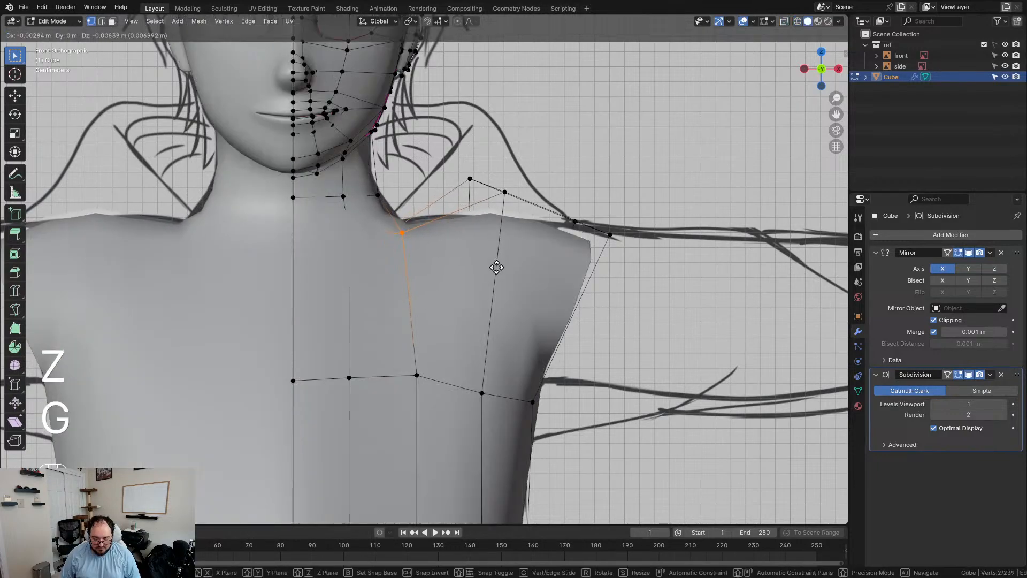
click(502, 260)
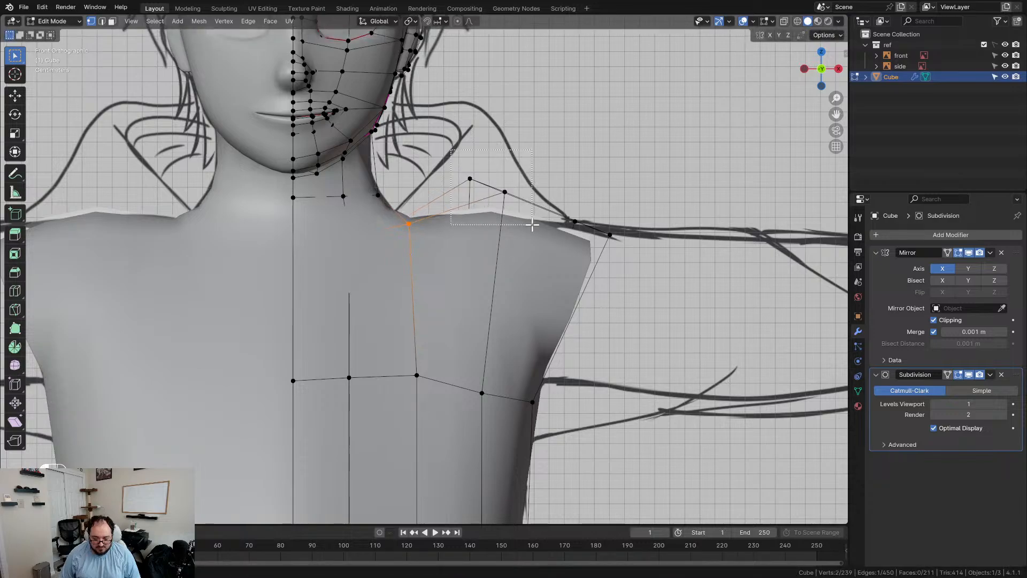
Step: Nudge the middle and outer pairs of shoulder vertices to follow the shoulder line in the front view
drag(533, 225, 532, 224)
key(d)
key(g)
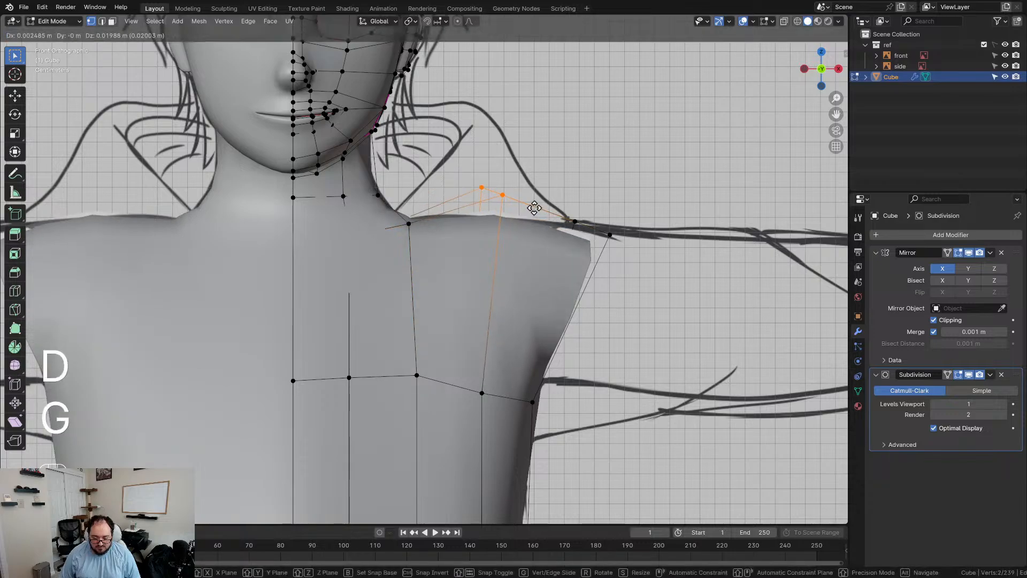
click(535, 205)
key(g)
click(654, 265)
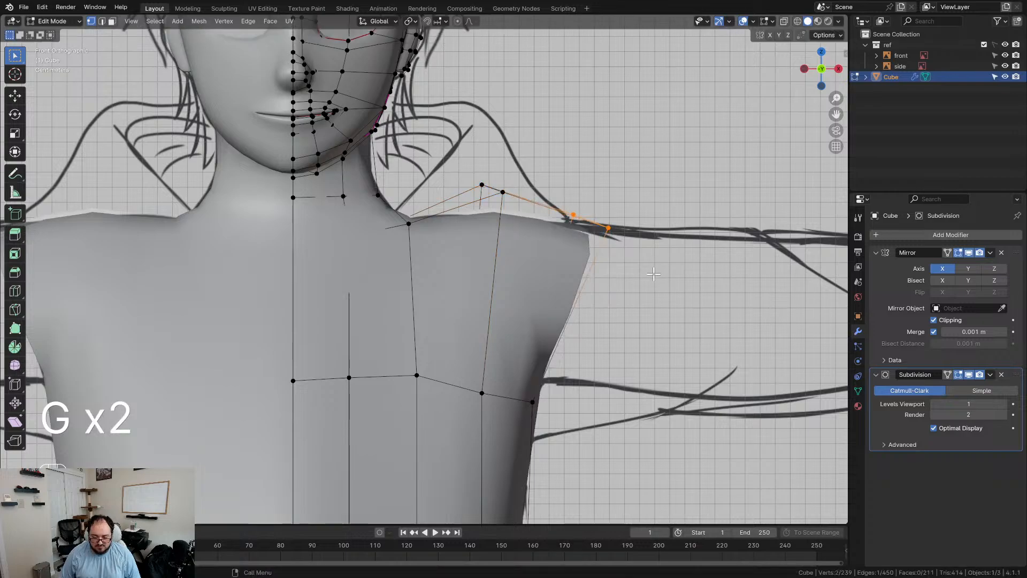
Step: Align the outer pair and the middle pair of shoulder vertices sideways by scaling each pair to 0 along X
scroll(653, 275, down, 1)
key(s)
key(x)
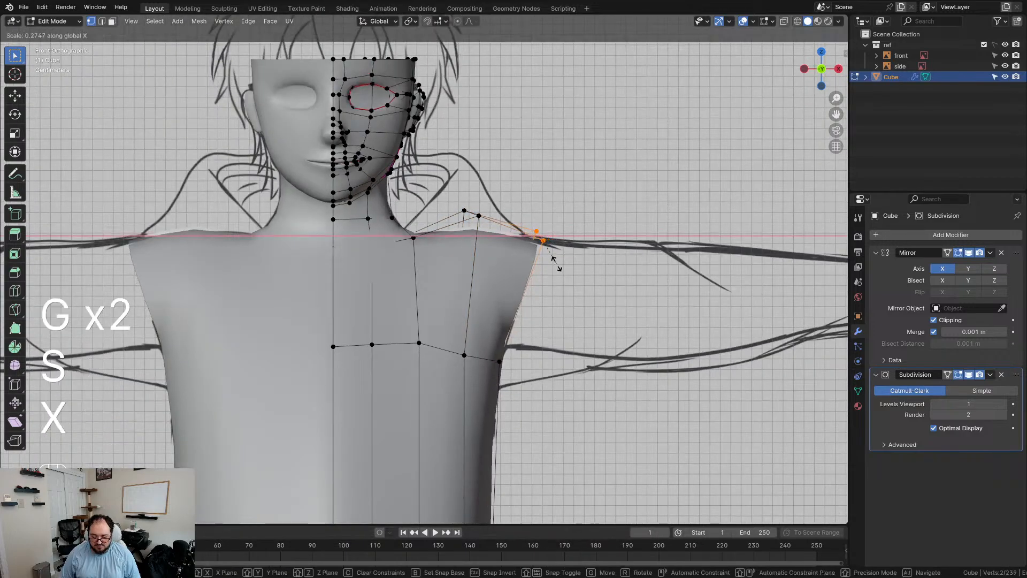
key(KP_0)
key(KP_Enter)
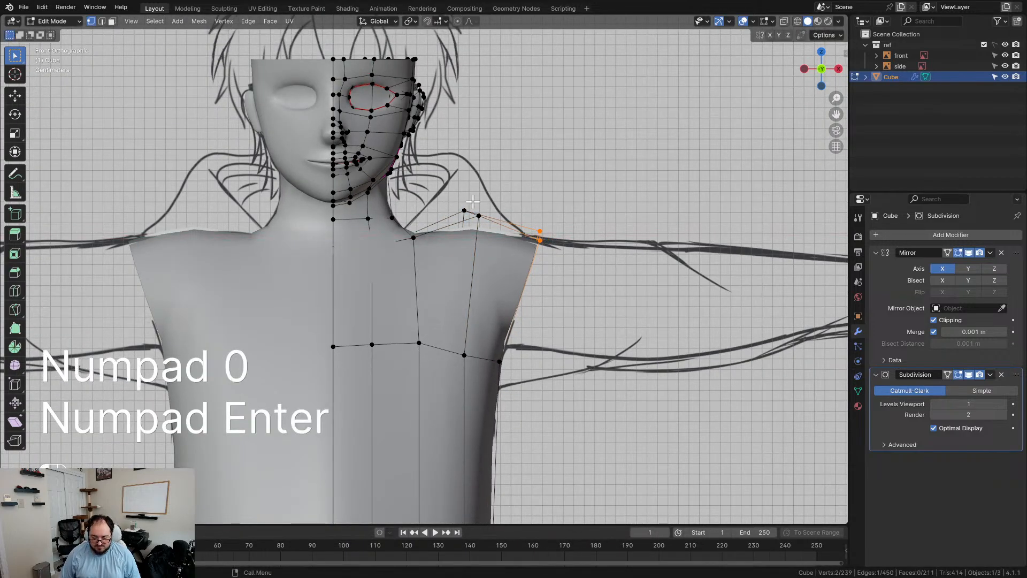
key(s)
key(x)
key(KP_0)
key(KP_Enter)
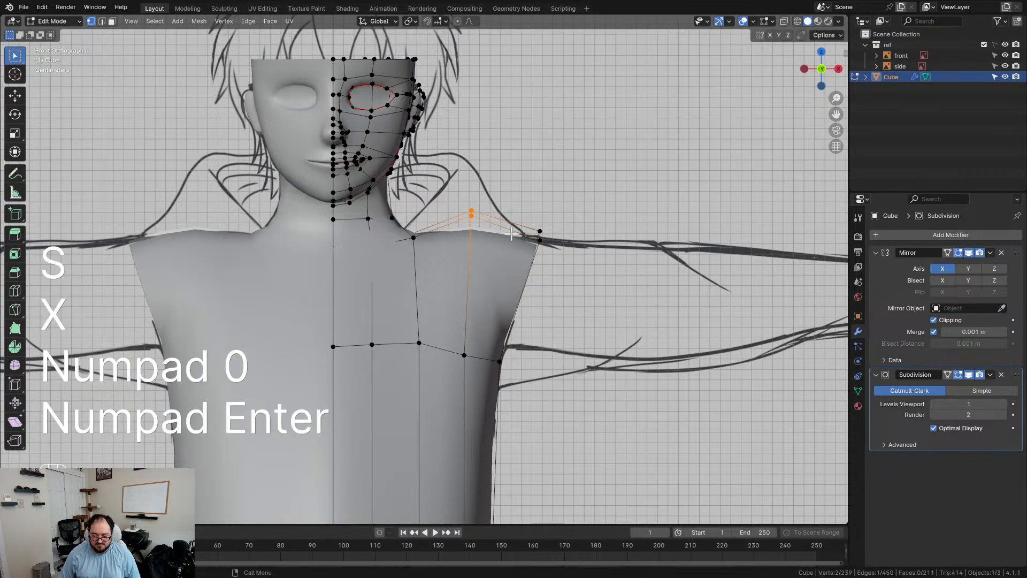
Step: Align the inner pair of shoulder vertices beside the neck by scaling it to 0 along X
scroll(421, 248, up, 3)
click(407, 216)
key(z)
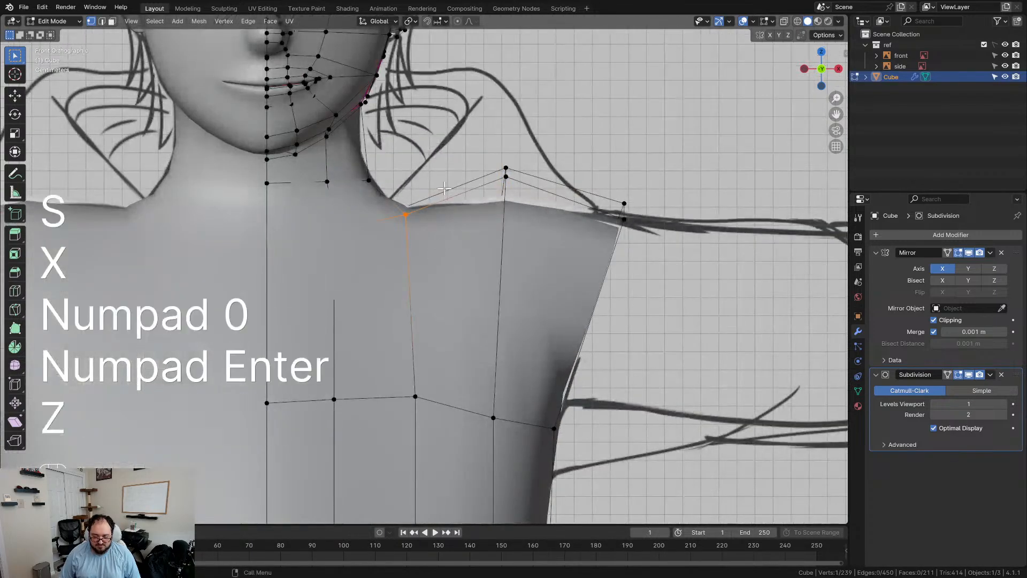
shift+click(395, 212)
key(s)
key(x)
key(KP_0)
key(KP_Enter)
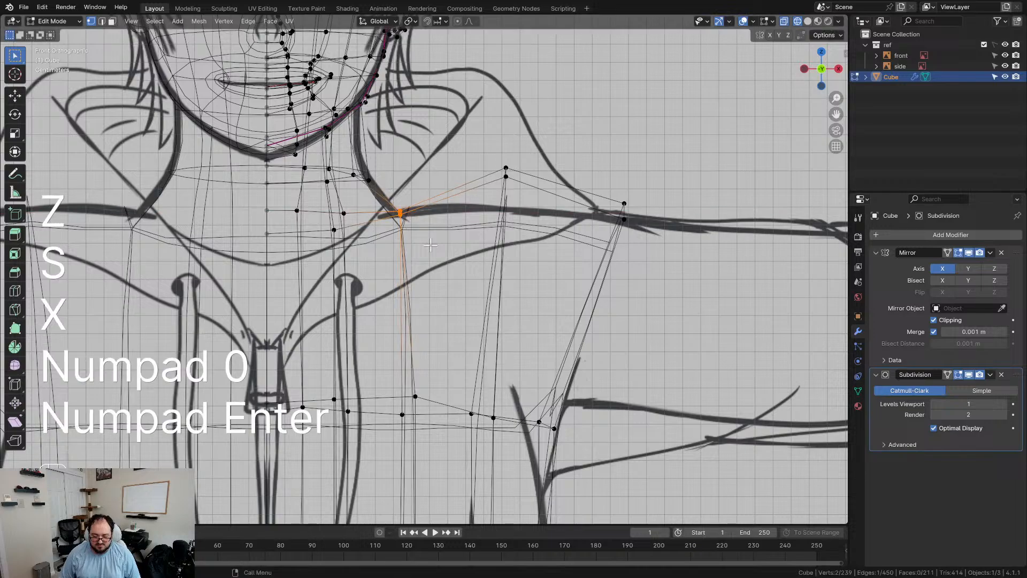
scroll(430, 245, down, 5)
key(z)
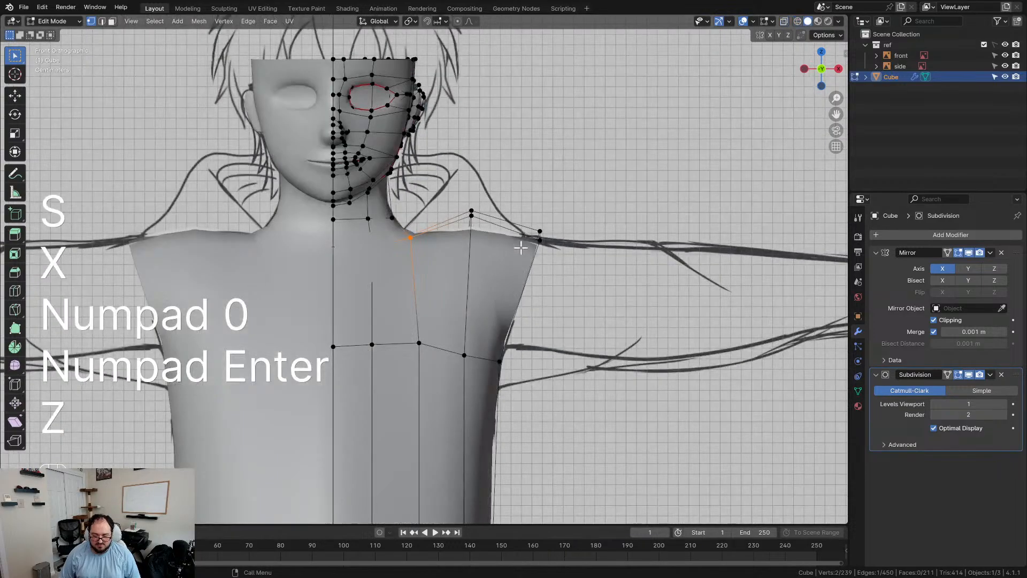
Step: Widen the hip-level edge loop about 1.34 times along X and move it outward to the sketched hip outline in the front view
scroll(522, 252, down, 3)
shift+middle_drag(497, 458, 523, 276)
scroll(523, 275, up, 3)
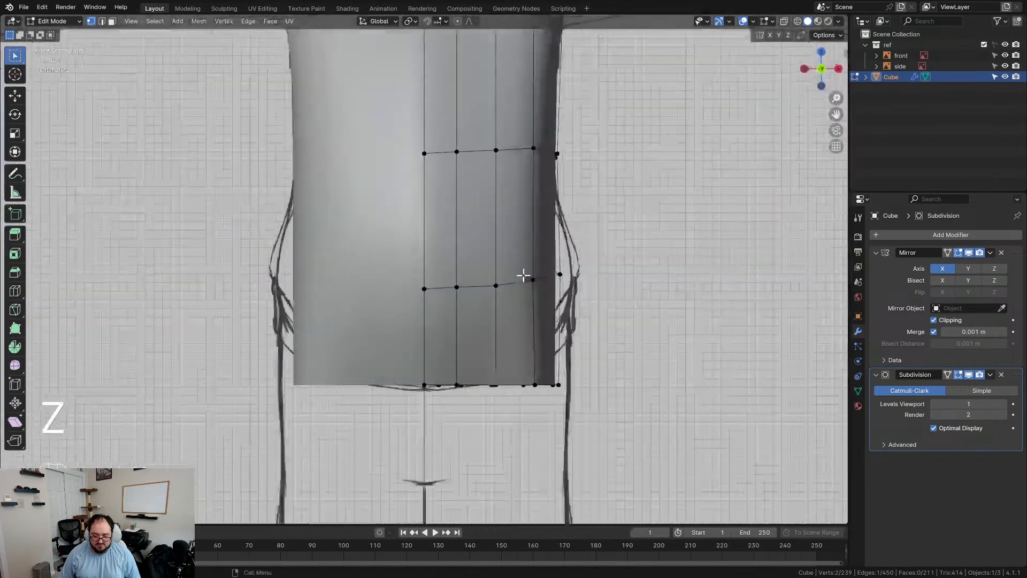
shift+middle_drag(576, 301, 526, 273)
alt+click(498, 253)
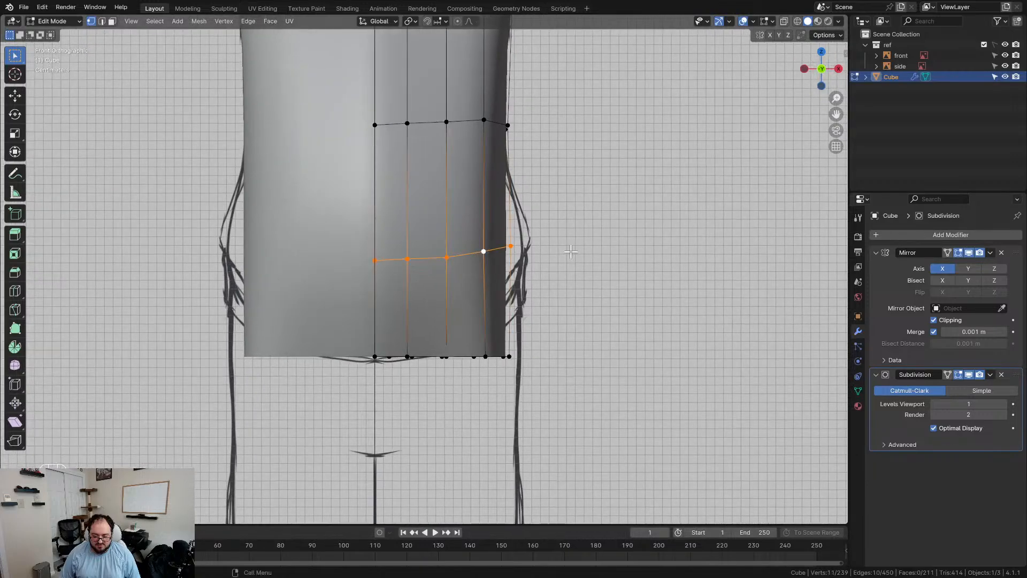
key(s)
key(x)
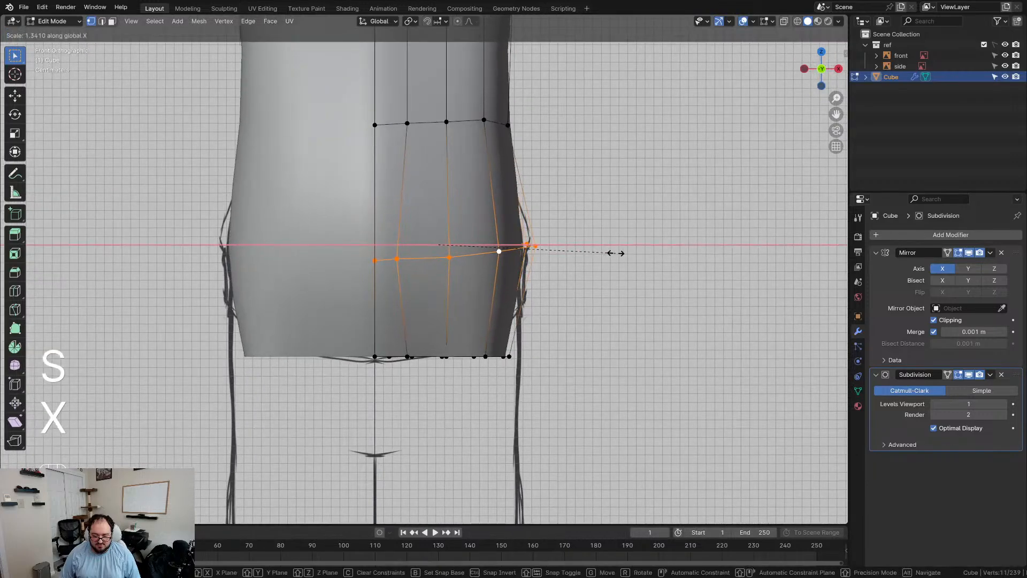
click(617, 253)
key(g)
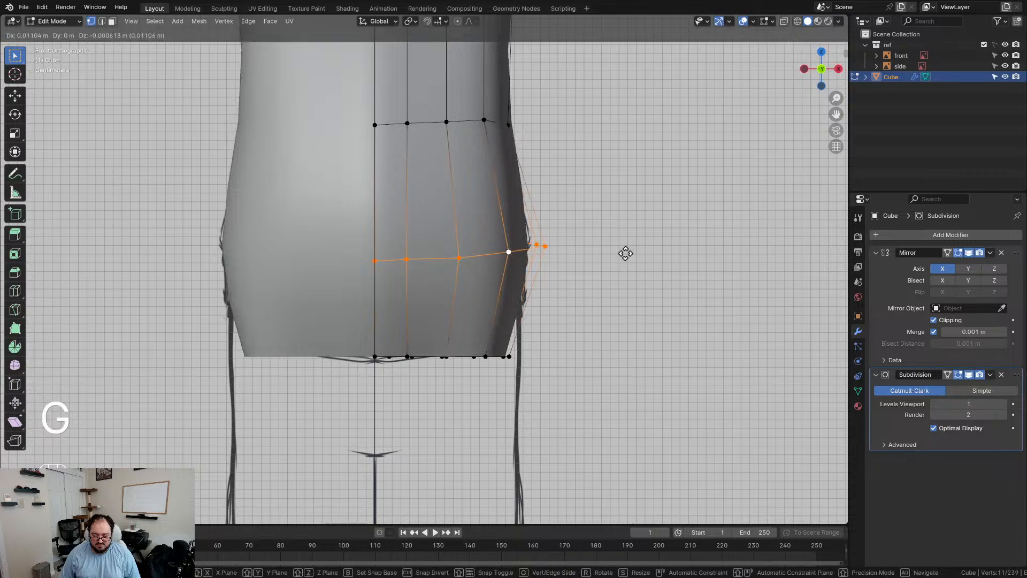
click(626, 253)
Step: Nudge the waist-level row of vertices above the hips to follow the reference outline, working in wireframe
shift+middle_drag(476, 144, 456, 243)
key(shift+z)
scroll(441, 252, up, 1)
scroll(441, 252, up, 1)
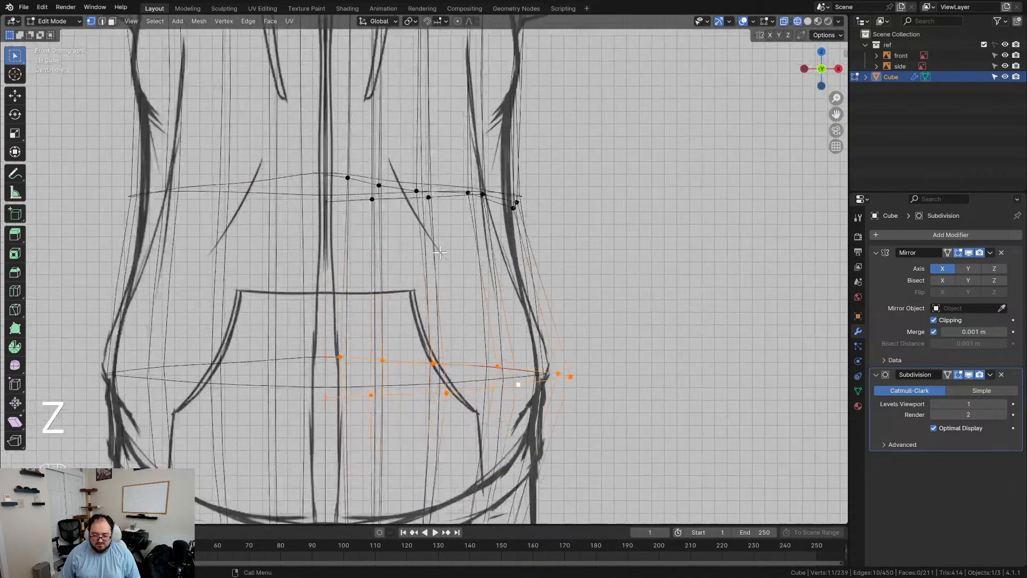
drag(550, 238, 567, 238)
key(g)
click(557, 234)
Step: Move the outer pair of shoulder vertices and the armpit-level side vertices inward to narrow the upper torso
shift+middle_drag(557, 233, 542, 404)
shift+middle_drag(534, 276, 529, 389)
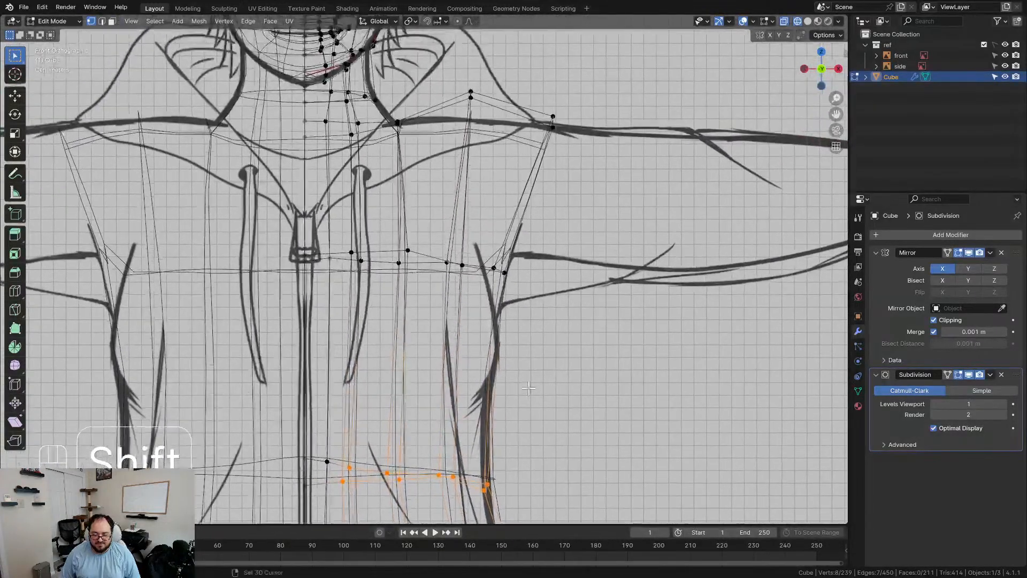
drag(523, 90, 562, 150)
key(g)
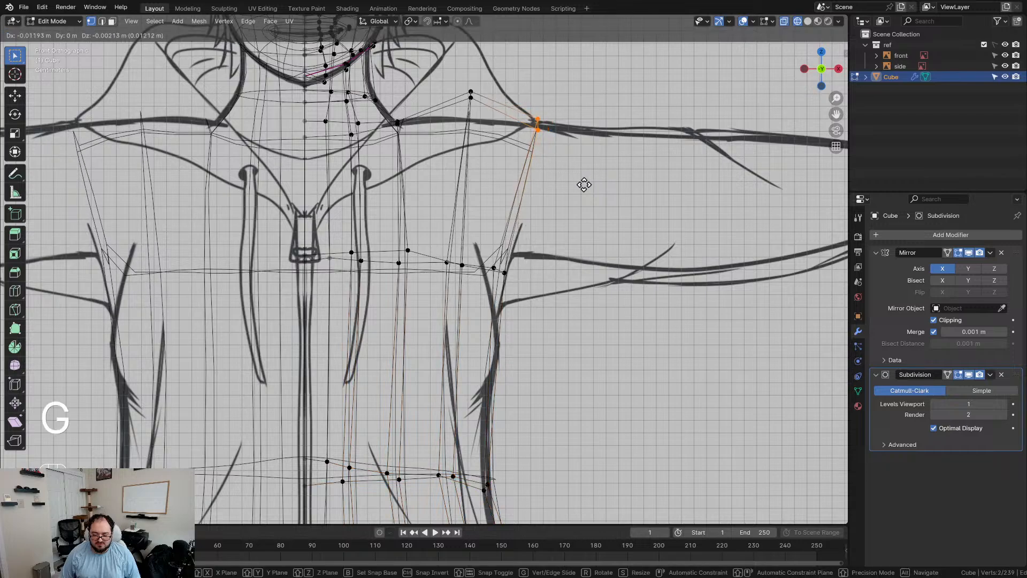
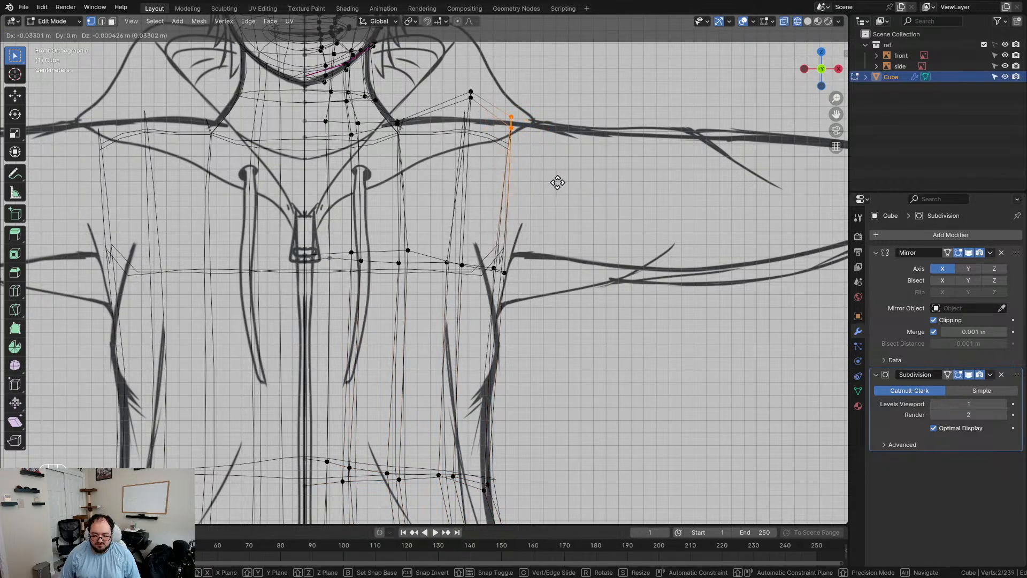
click(561, 183)
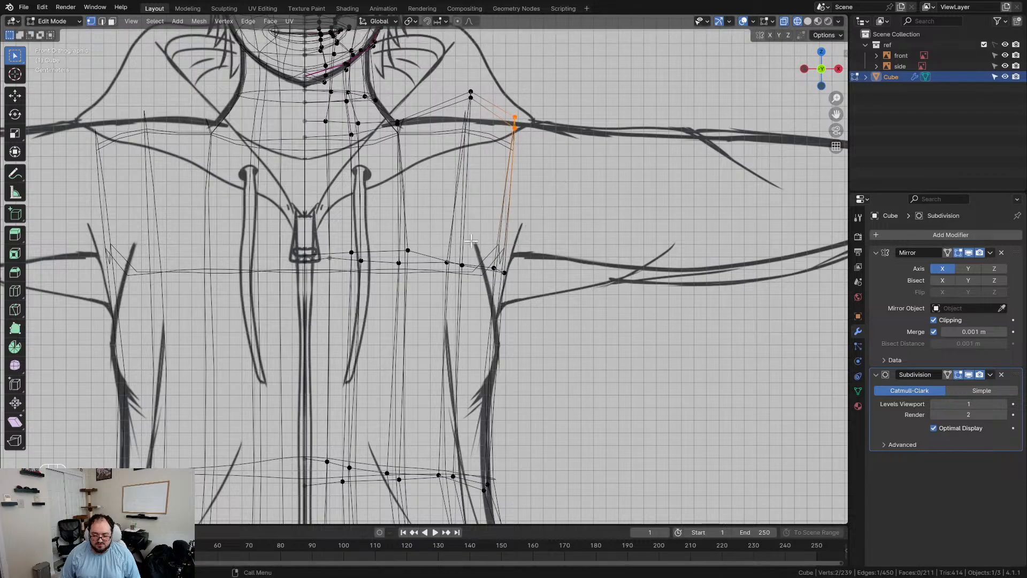
drag(540, 299, 540, 298)
key(g)
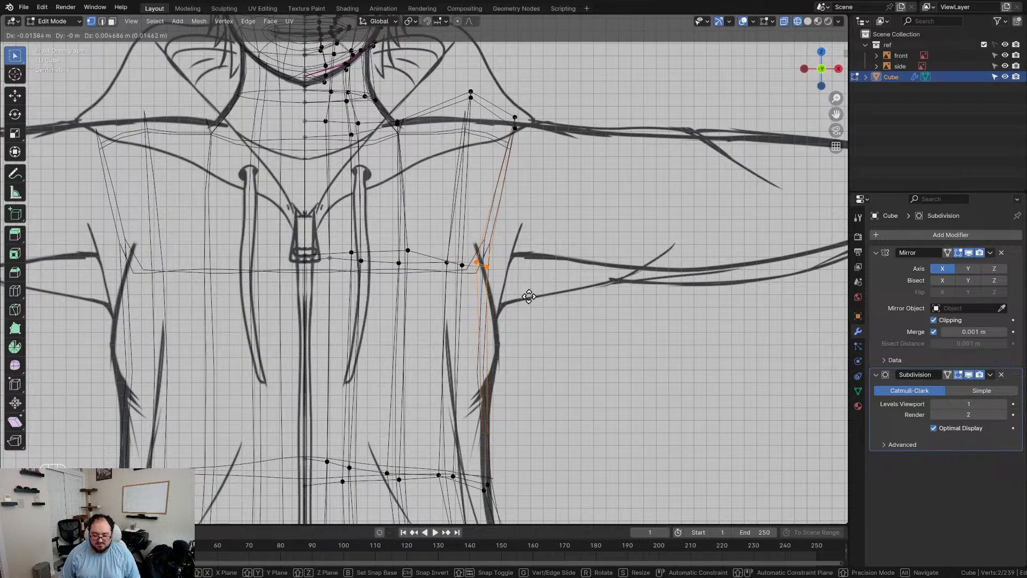
click(529, 297)
Step: Move the middle and outer shoulder pairs inward, and align the outer pair with the armpit vertices by scaling to 0 along X
drag(437, 75, 567, 134)
key(g)
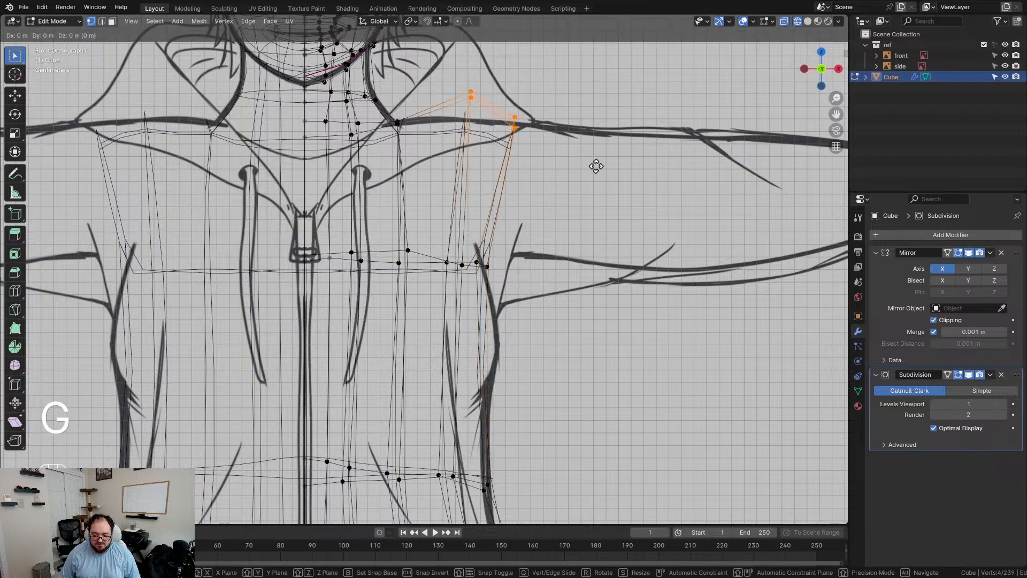
click(566, 165)
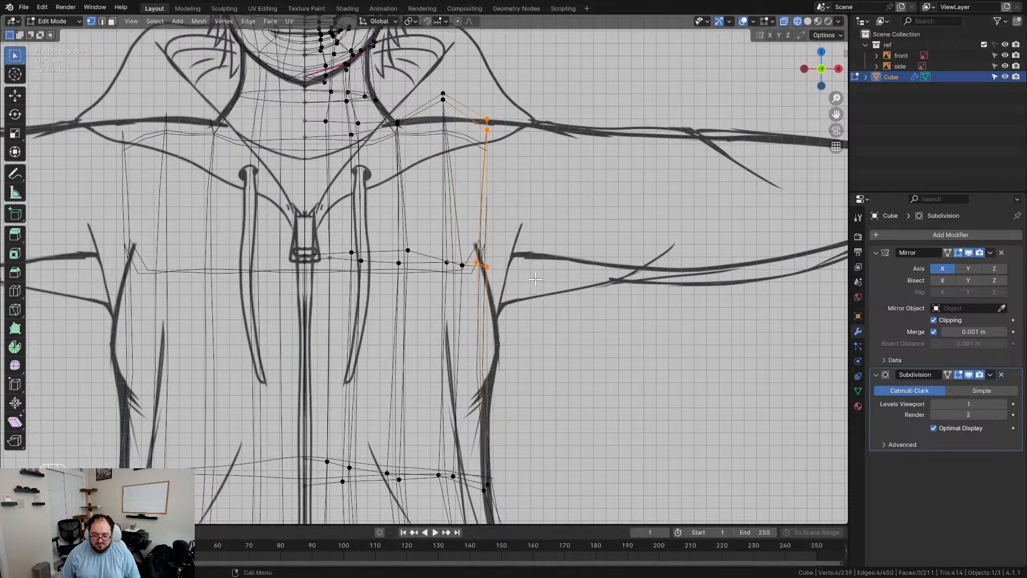
key(s)
key(x)
key(KP_0)
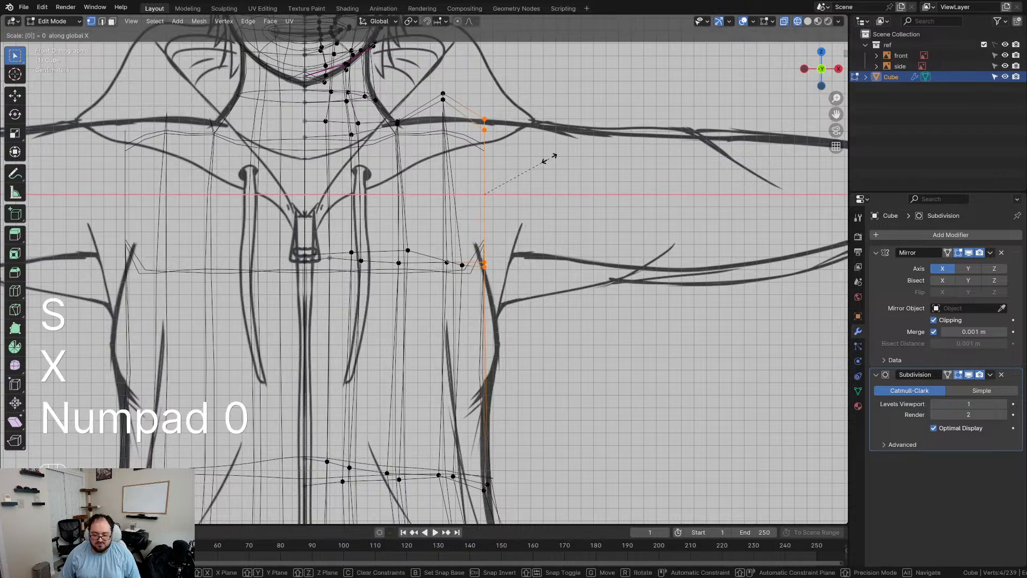
key(KP_Enter)
key(z)
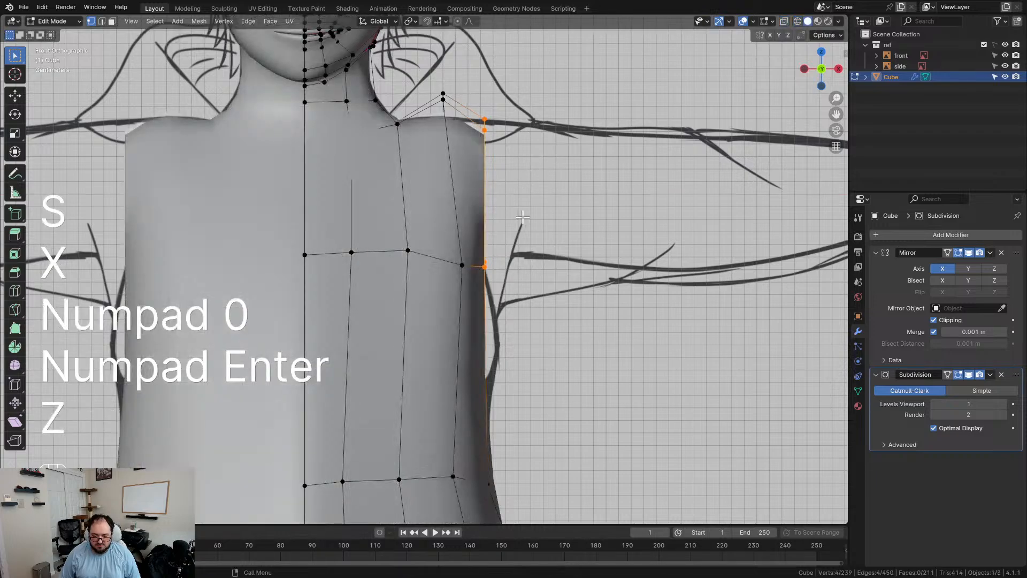
scroll(523, 216, down, 1)
drag(442, 143, 442, 144)
key(g)
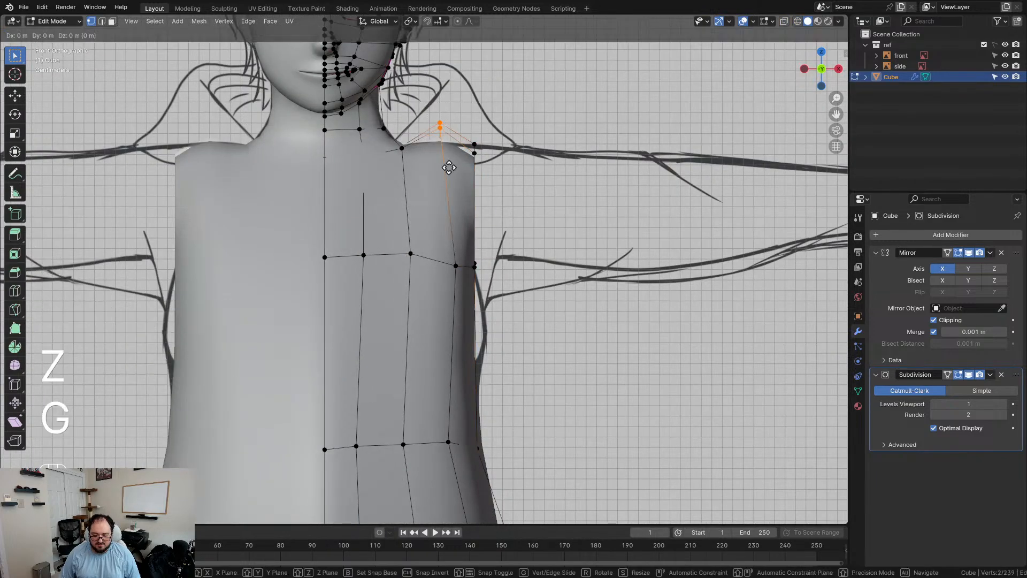
click(447, 174)
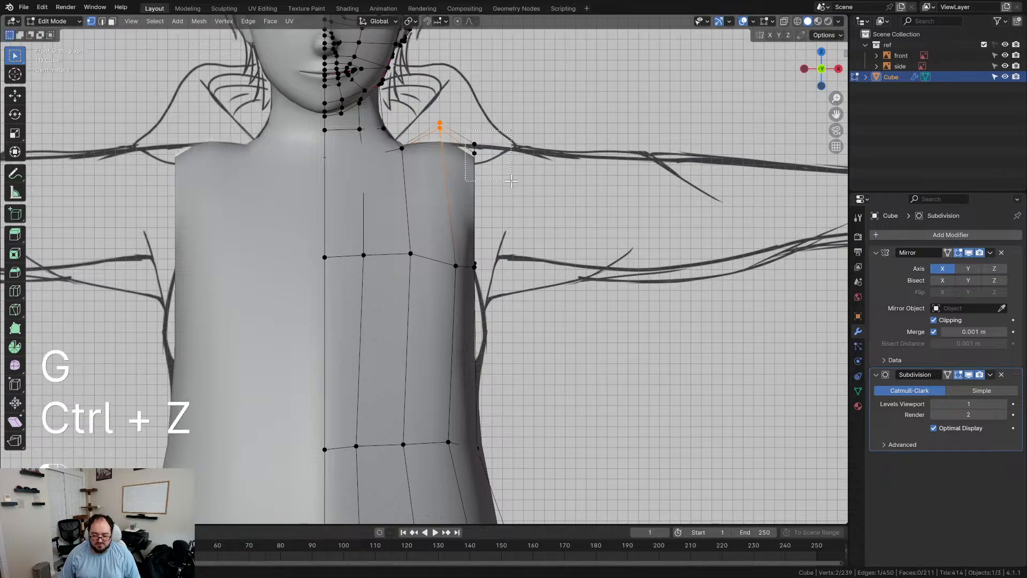
Step: Raise the outer pair of shoulder vertices along Z to bring the shoulder corner up to the sketched shoulder line
drag(511, 180, 511, 174)
key(g)
key(z)
click(471, 135)
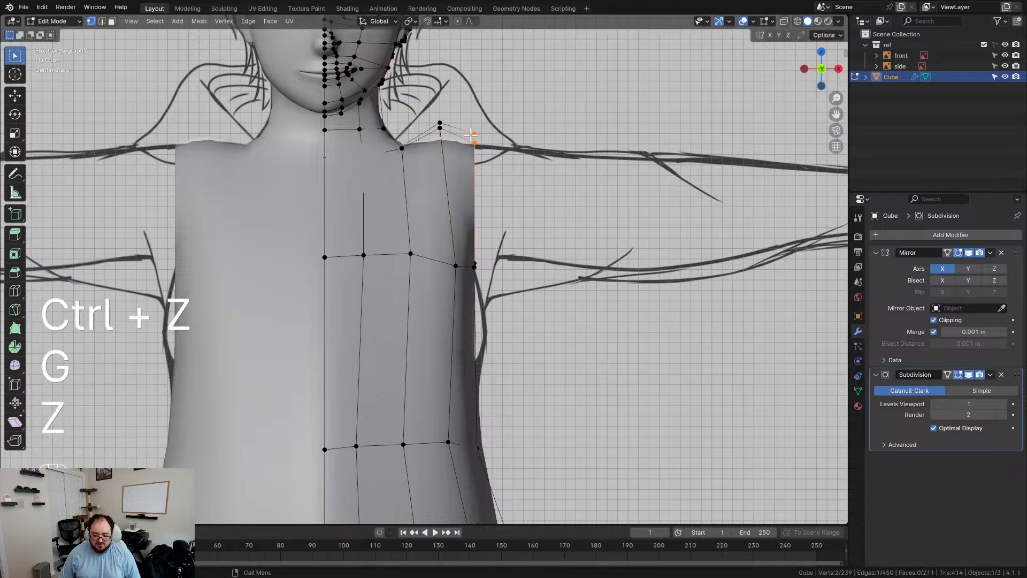
Step: Adjust the height of the middle shoulder pair and nudge the inner pair beside the neck to smooth the shoulder line
drag(446, 140, 447, 142)
key(g)
click(452, 163)
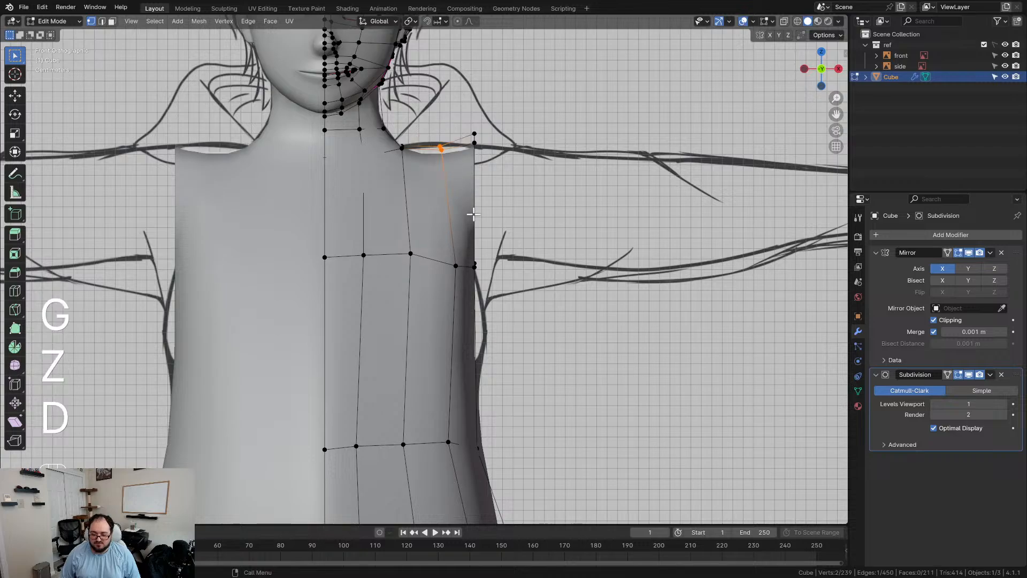
key(g)
click(465, 178)
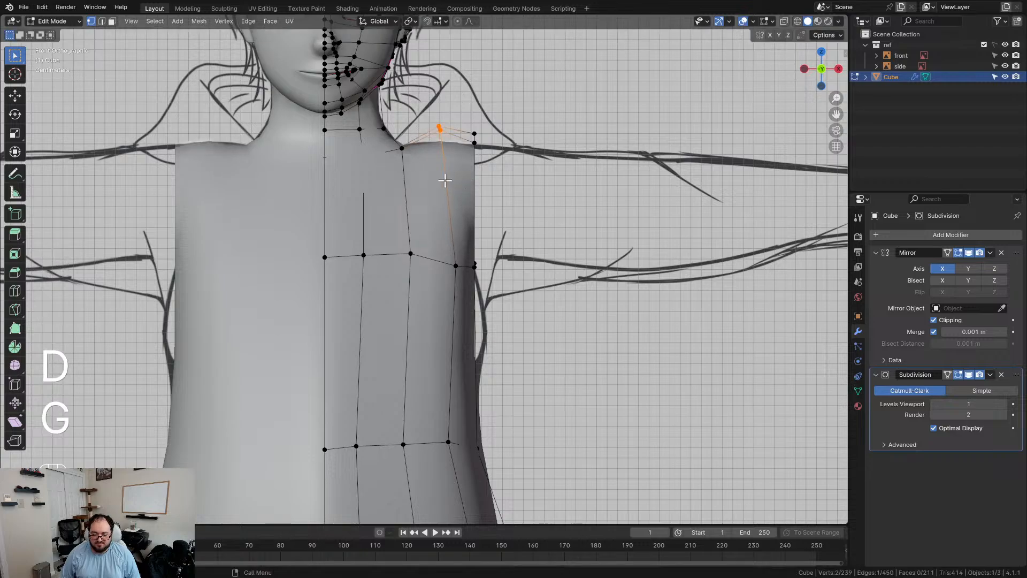
key(g)
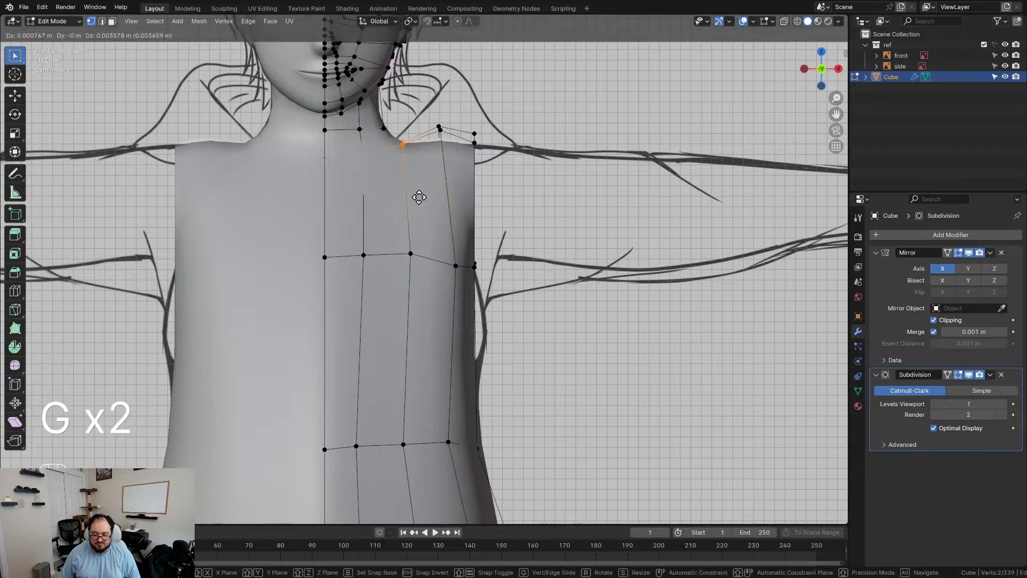
click(419, 198)
Step: Examine the torso's hips, chest and side from several angles
scroll(433, 227, down, 4)
shift+middle_drag(577, 415, 596, 309)
scroll(526, 201, up, 3)
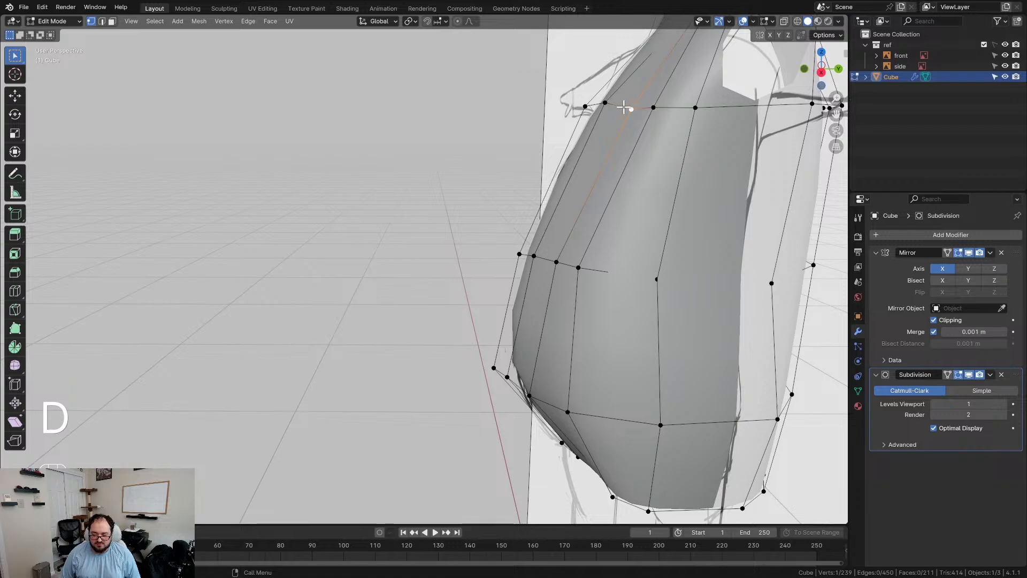
key(d)
middle_drag(632, 188, 490, 198)
middle_drag(490, 198, 511, 260)
mouse_move(511, 259)
middle_down()
mouse_move(547, 263)
mouse_move(482, 257)
mouse_move(510, 259)
middle_up()
scroll(510, 259, down, 2)
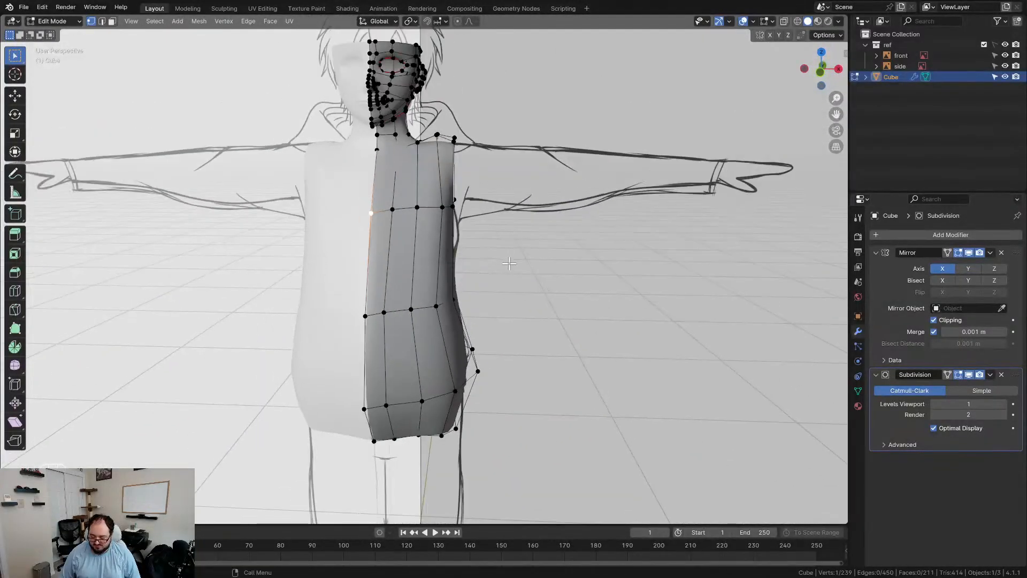
Step: In the side view, add a horizontal edge loop around the torso below the arm opening, with an edge slide of about 0.035
key(KP_3)
shift+middle_drag(500, 264, 422, 260)
scroll(422, 260, up, 3)
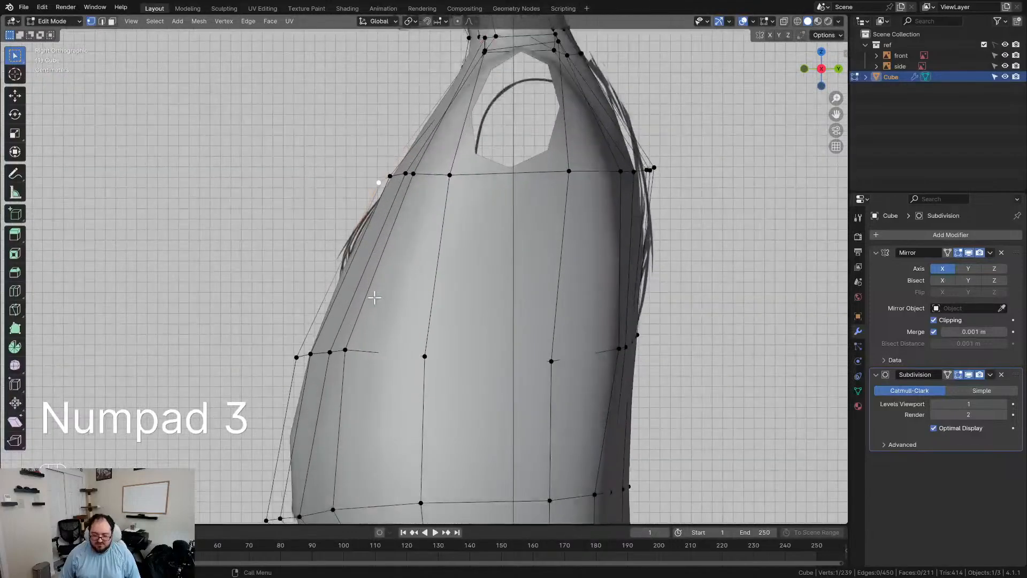
key(z)
key(ctrl+r)
click(427, 300)
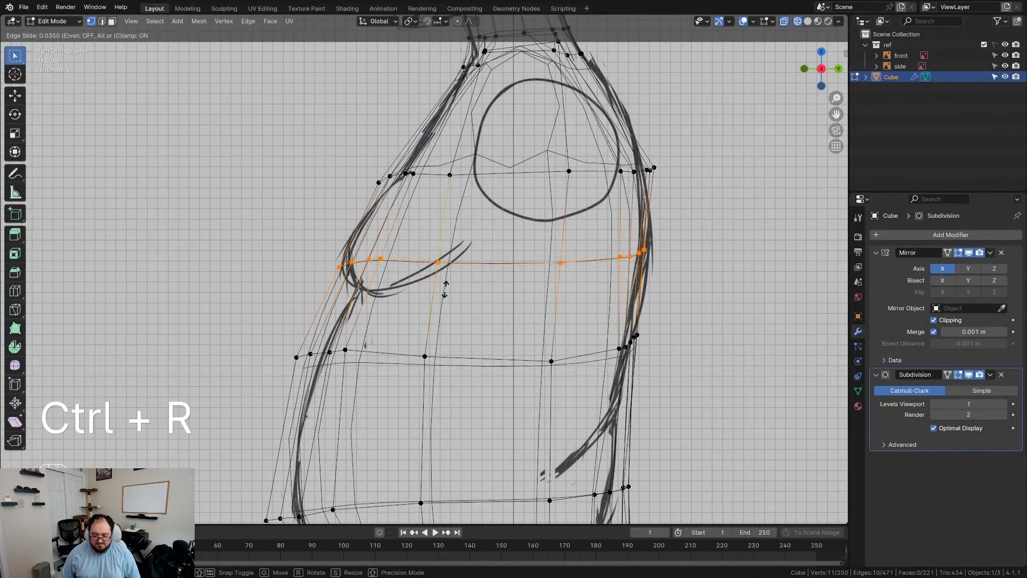
click(445, 289)
Step: Inspect the arm opening in solid shading from the side, above and front, and select its four-vertex boundary loop
scroll(446, 289, down, 3)
key(z)
mouse_move(434, 308)
middle_down()
mouse_move(425, 309)
mouse_move(657, 316)
mouse_move(535, 326)
mouse_move(615, 337)
mouse_move(464, 366)
middle_up()
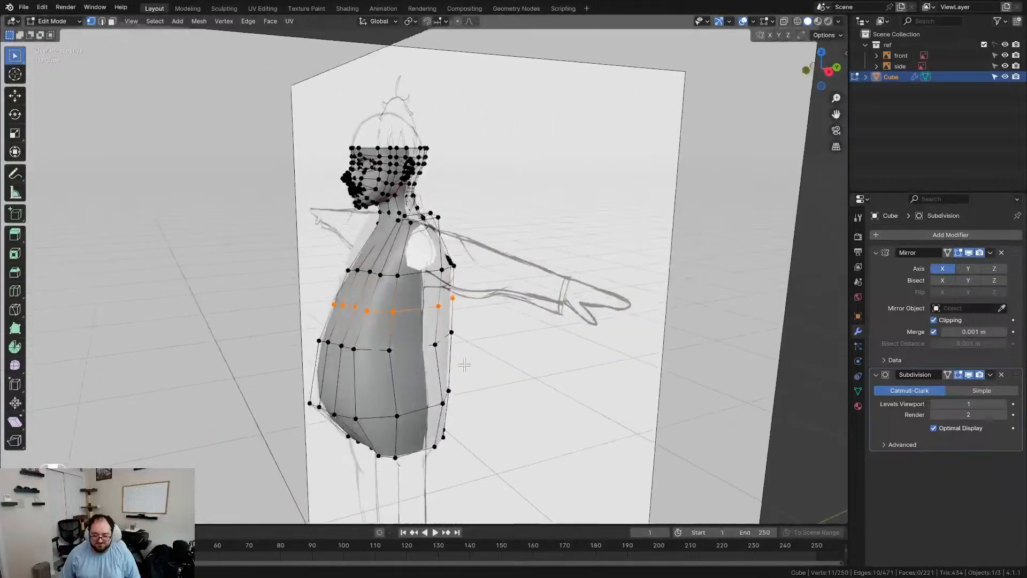
scroll(465, 365, up, 4)
middle_drag(444, 318, 423, 335)
middle_drag(412, 174, 445, 209)
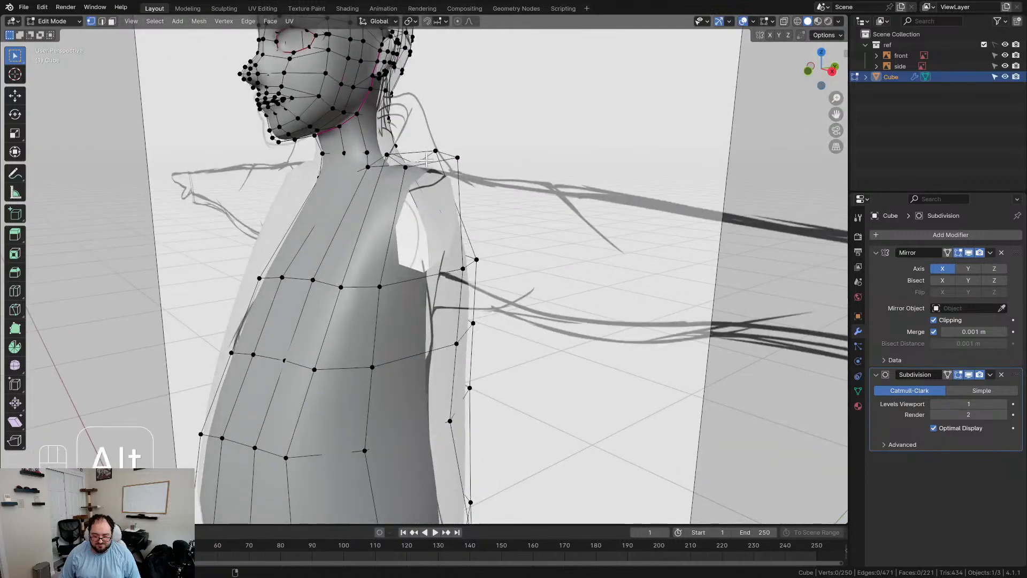
middle_drag(428, 166, 388, 203)
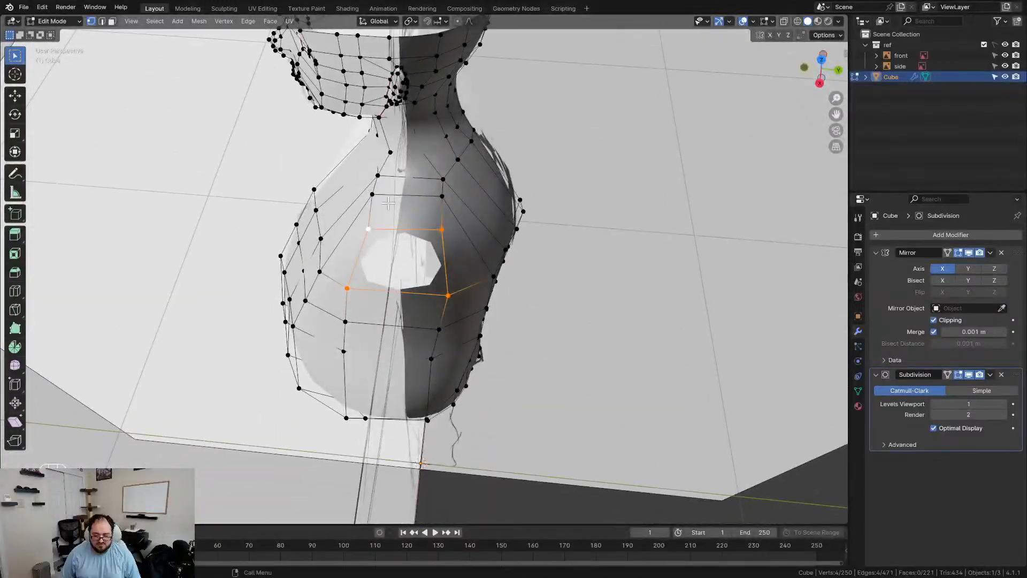
key(ctrl+z)
mouse_move(442, 221)
middle_down()
mouse_move(422, 160)
mouse_move(375, 172)
mouse_move(468, 219)
mouse_move(346, 225)
mouse_move(465, 232)
mouse_move(426, 219)
mouse_move(444, 216)
middle_up()
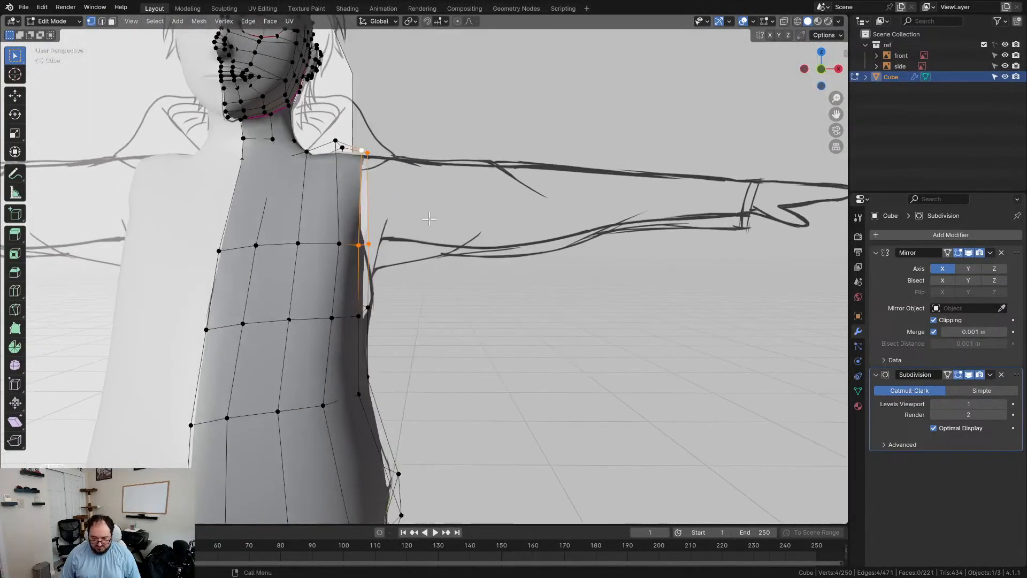
Step: Extrude the arm opening's boundary about 0.18 m along X and lower its end to follow the upper-arm sketch
key(KP_1)
scroll(449, 213, up, 3)
key(e)
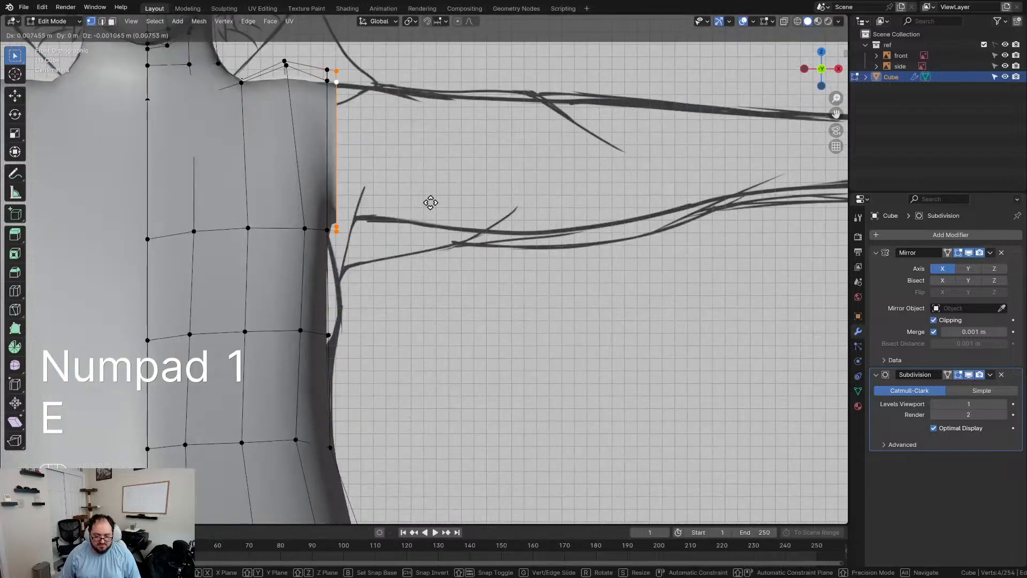
key(x)
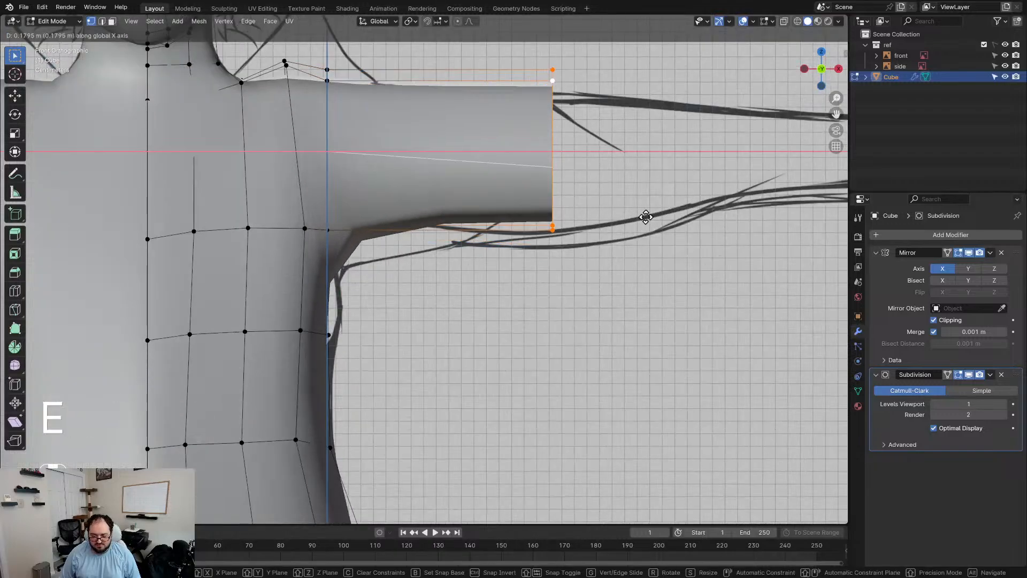
click(648, 221)
key(g)
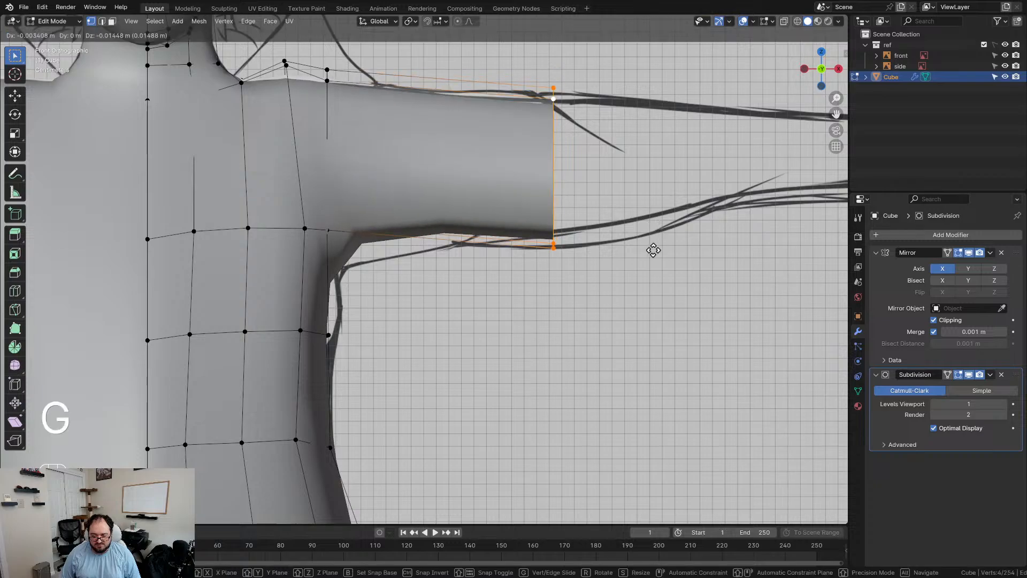
click(655, 240)
Step: Extrude the arm's end loop outward to the sketched sleeve cuff at the wrist
scroll(655, 241, down, 3)
shift+middle_drag(655, 241, 540, 243)
scroll(538, 244, up, 2)
key(e)
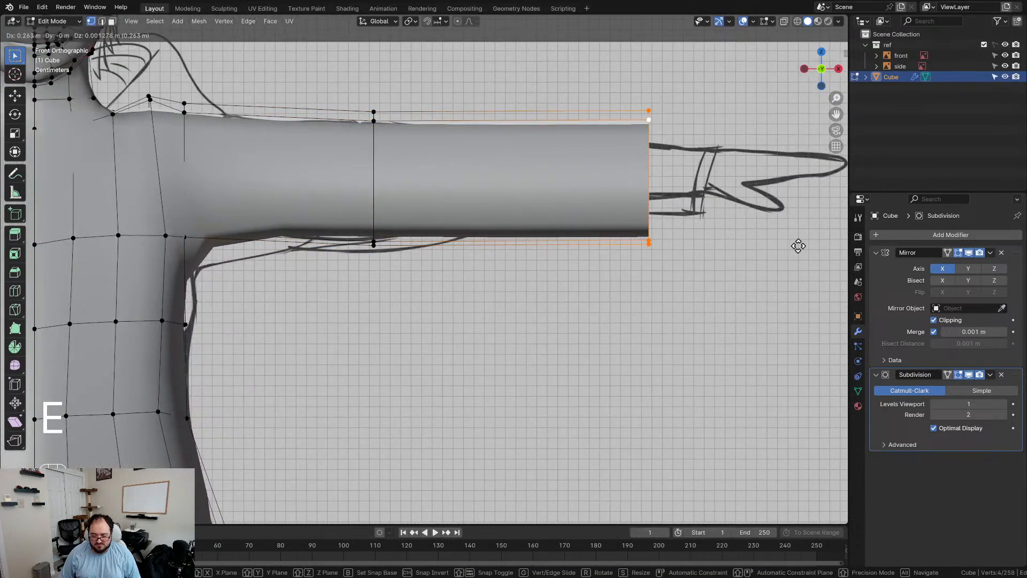
click(17, 252)
shift+middle_drag(744, 273, 608, 295)
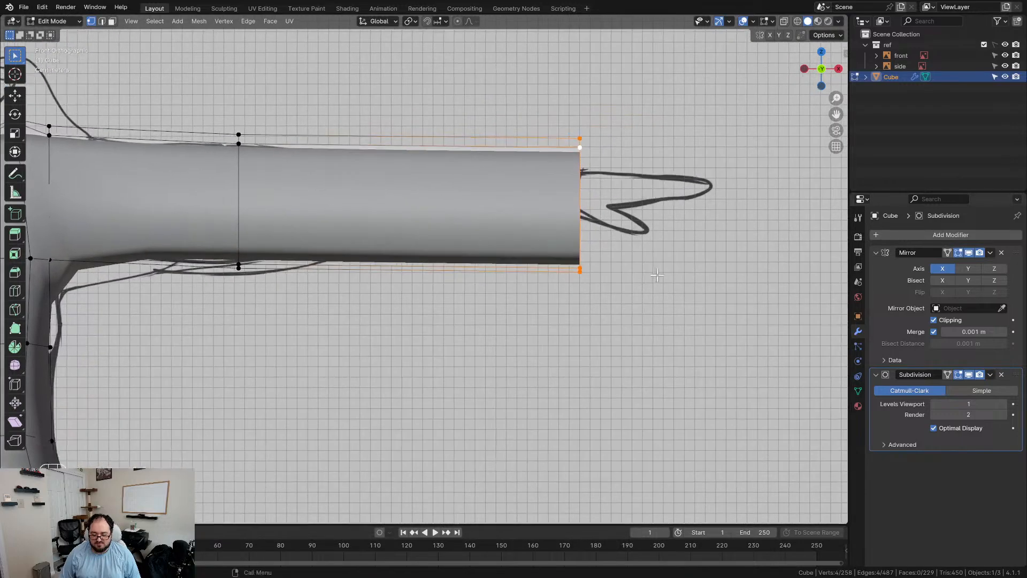
Step: Narrow the wrist-end loop along Z and position it at the start of the sketched hand so the arm tapers
key(s)
key(z)
key(g)
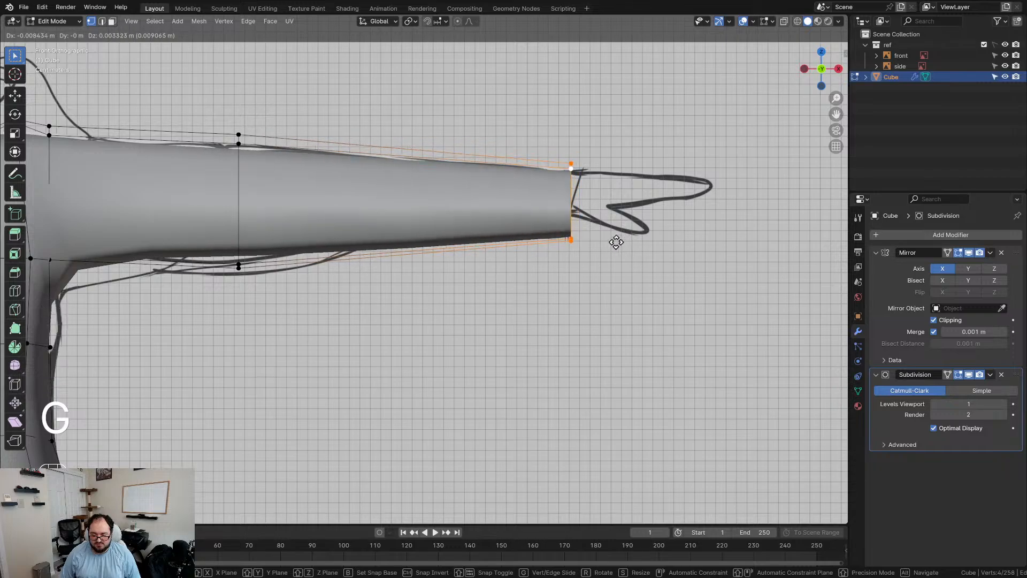
click(616, 243)
key(s)
key(z)
click(621, 244)
key(g)
click(622, 236)
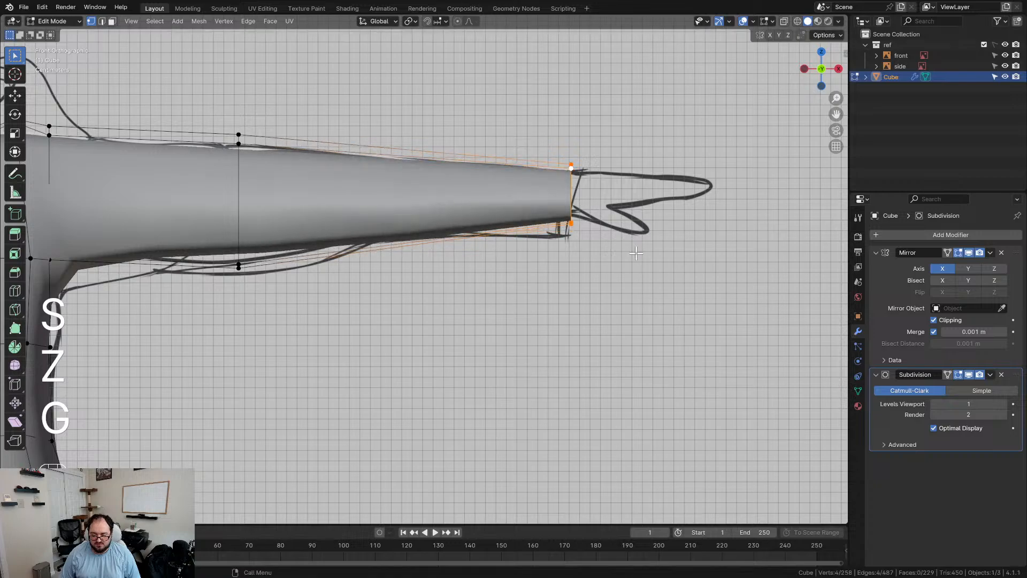
Step: Refine the wrist loop's height along Z and shift the upper-arm loop slightly along Z to match the front sketch
key(s)
key(z)
click(632, 253)
shift+middle_drag(207, 115, 317, 144)
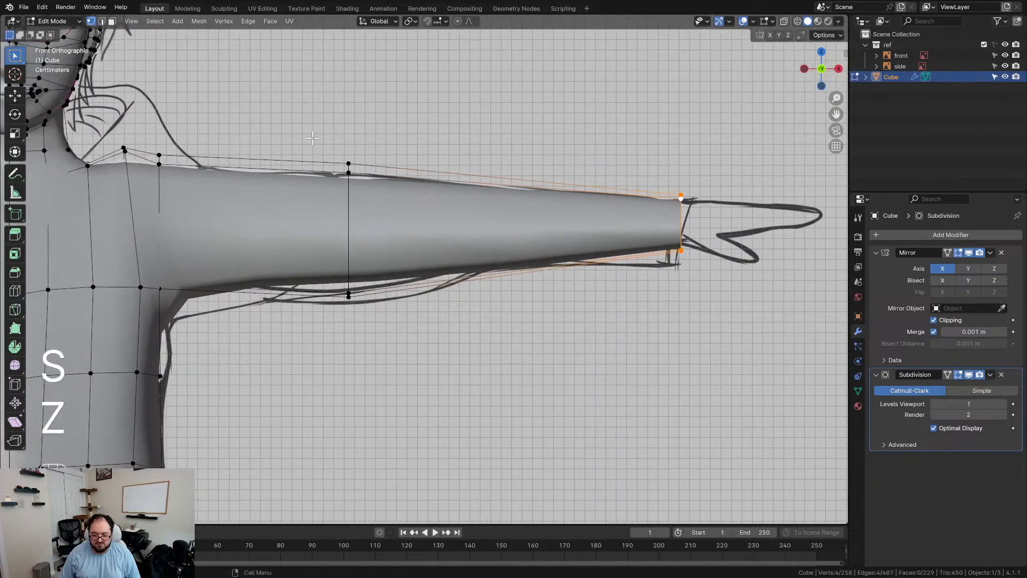
drag(434, 375, 434, 369)
key(g)
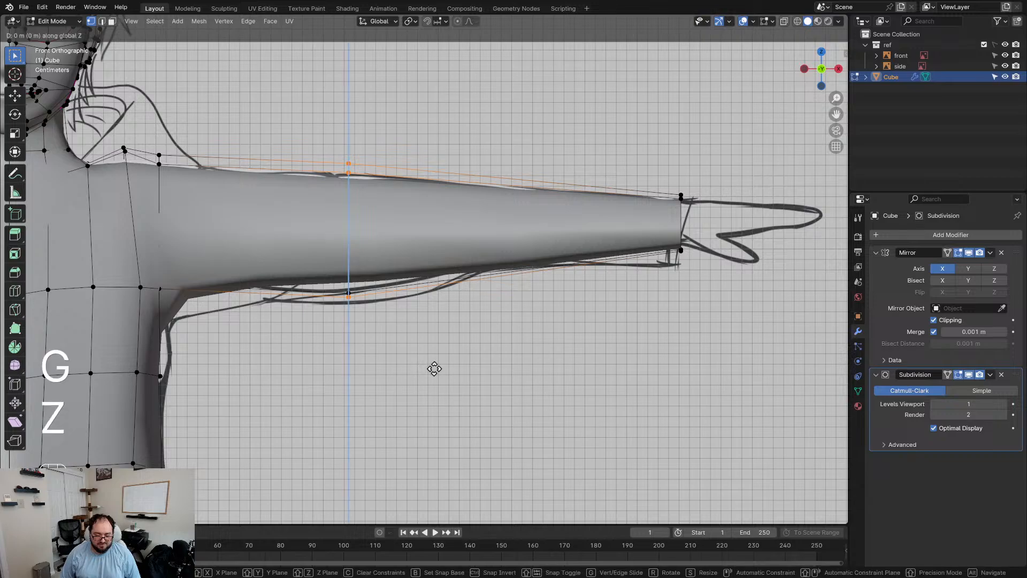
click(434, 366)
Step: Taper the arm from above by scaling the wrist loop along Y and the upper-arm loop more slightly along Y
middle_drag(434, 366, 553, 367)
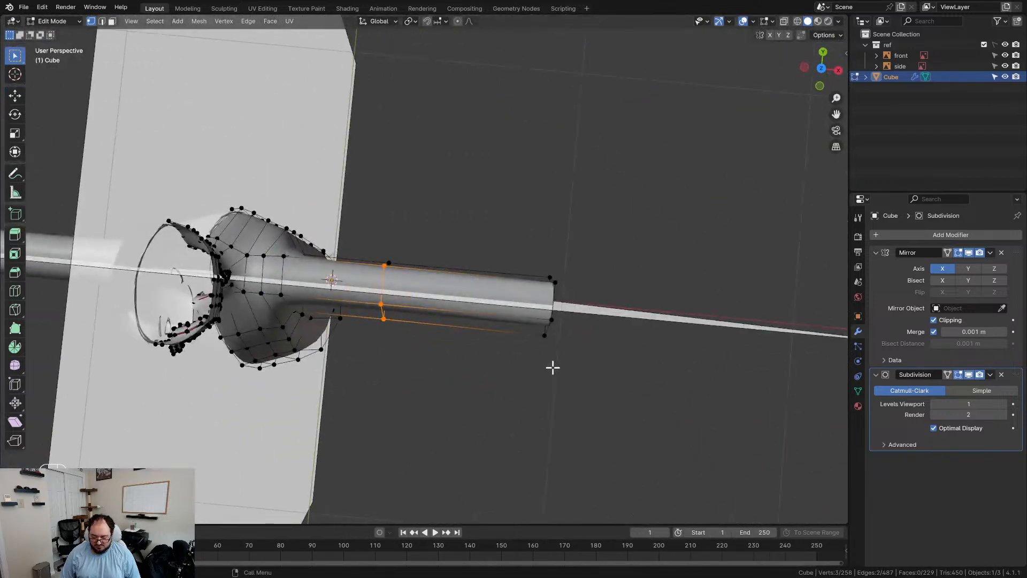
key(KP_7)
scroll(562, 310, up, 3)
drag(566, 212, 738, 385)
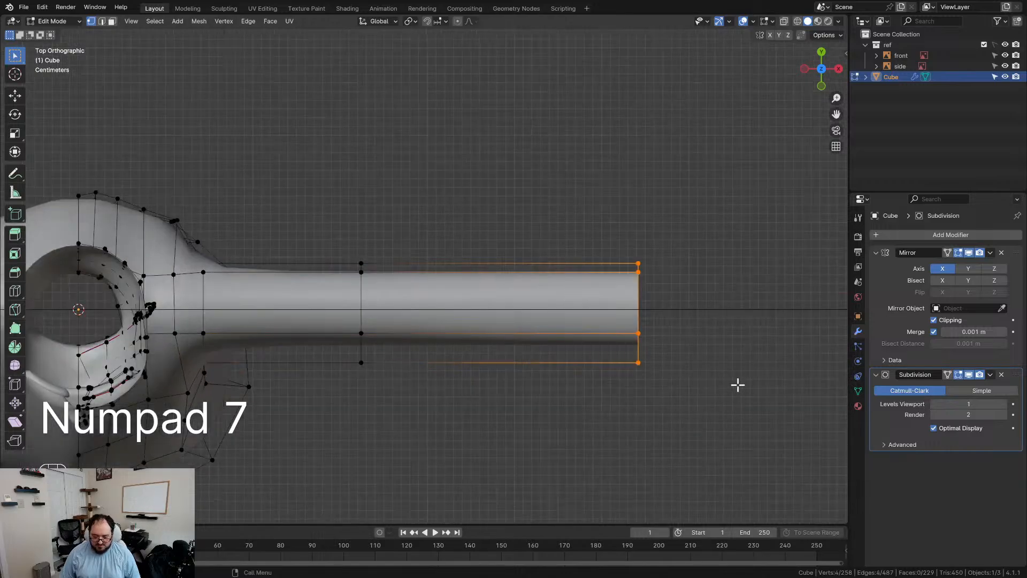
key(s)
key(y)
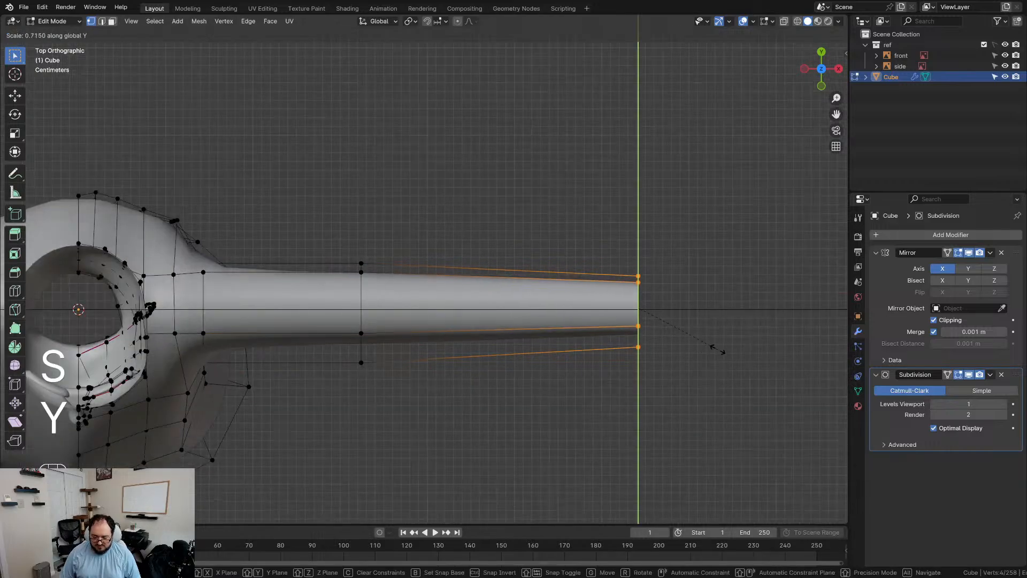
click(711, 339)
drag(292, 225, 444, 407)
key(s)
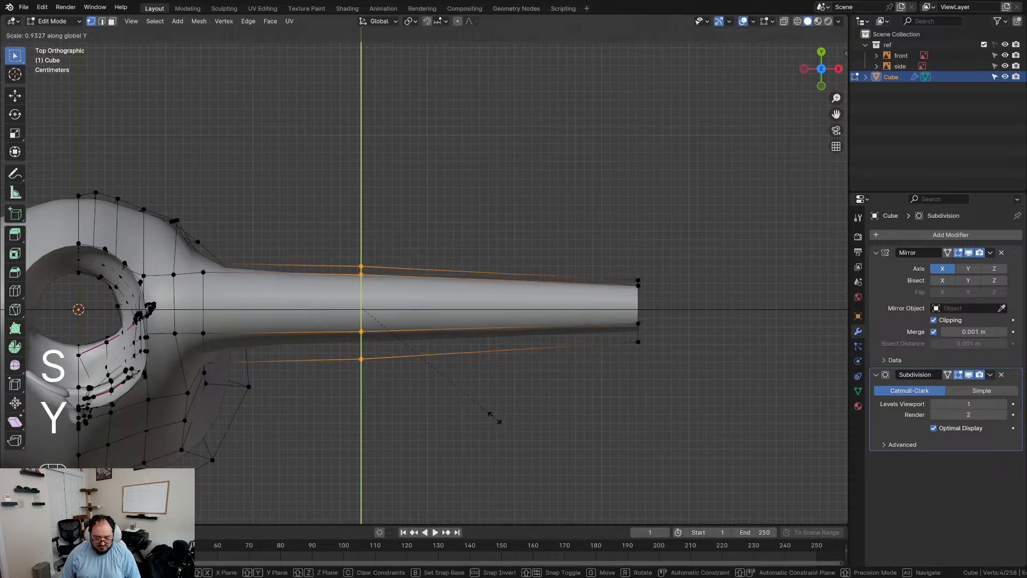
click(484, 400)
Step: Slide the wrist loop's lower front vertex a little along its edge
scroll(532, 402, down, 3)
middle_drag(532, 402, 414, 262)
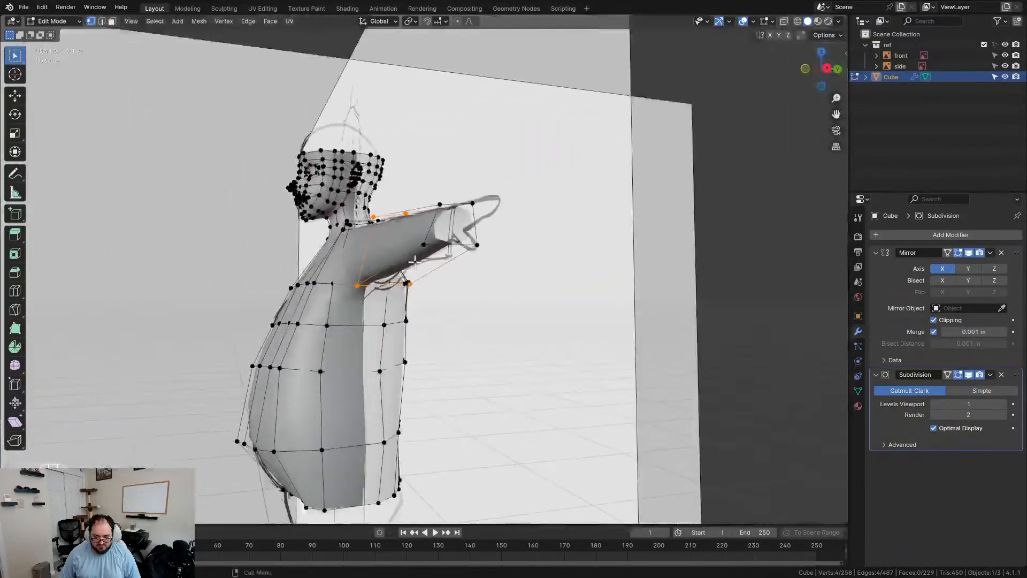
click(422, 241)
middle_drag(485, 293, 465, 296)
key(g)
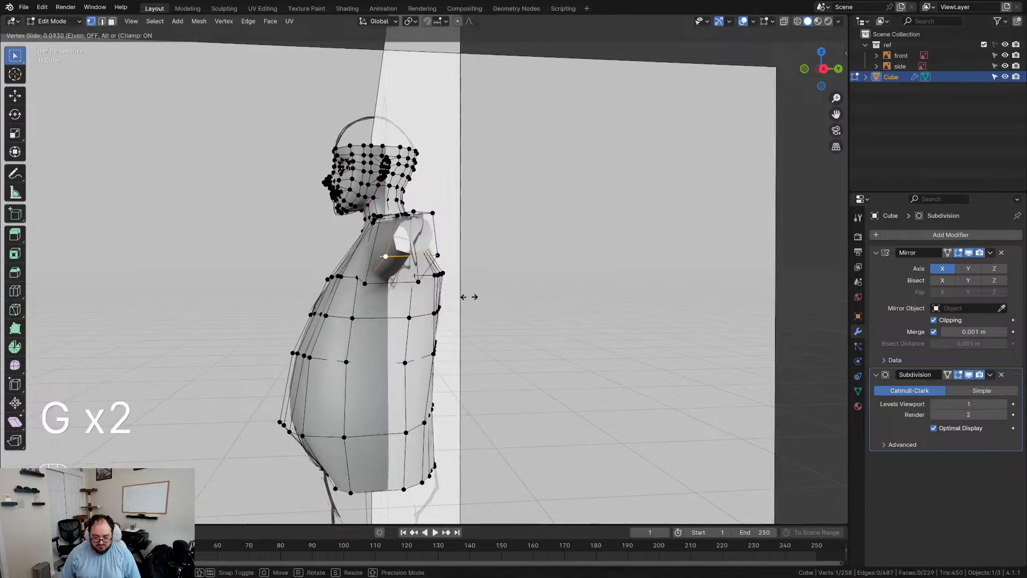
Step: Inspect the neck, shoulder and torso edge flow from several angles, previewing a loop cut running over the shoulder
middle_drag(440, 294, 382, 304)
scroll(419, 357, up, 1)
shift+middle_drag(463, 400, 437, 442)
scroll(436, 300, up, 4)
middle_drag(435, 300, 508, 287)
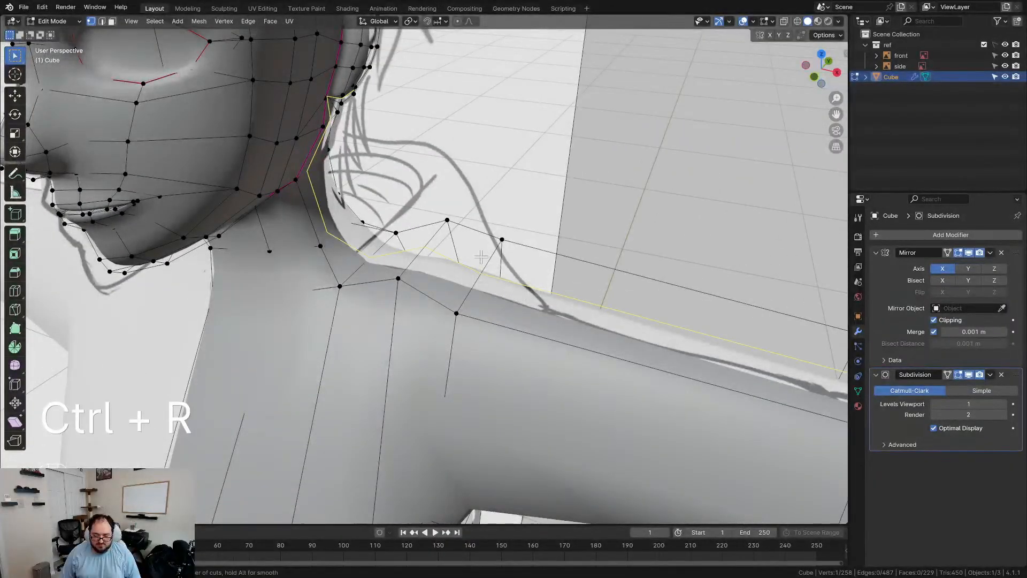
middle_drag(481, 258, 388, 251)
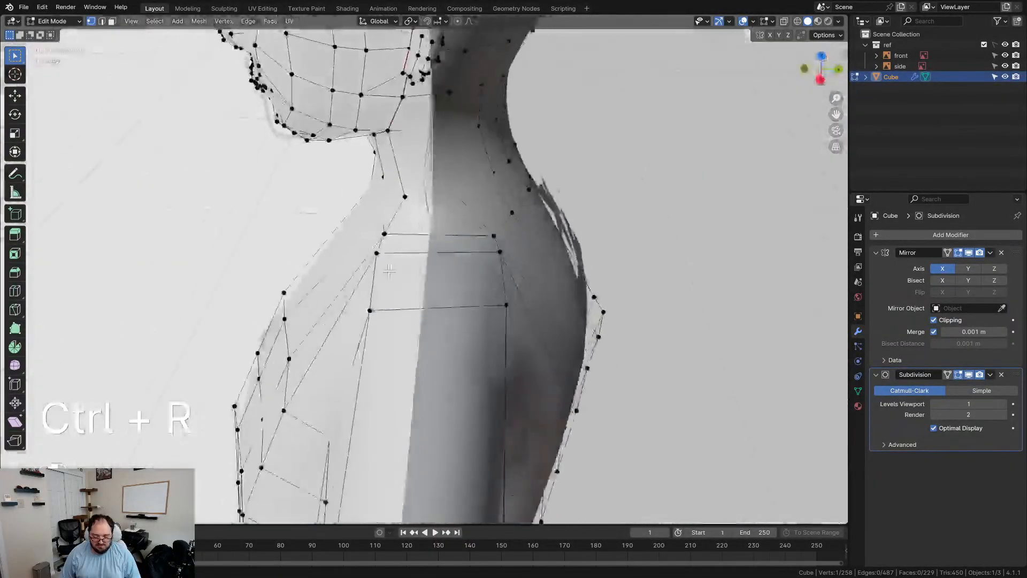
scroll(392, 283, up, 2)
middle_drag(413, 267, 471, 284)
scroll(475, 351, down, 4)
middle_drag(475, 351, 423, 224)
scroll(423, 224, down, 4)
shift+middle_drag(461, 435, 501, 295)
Step: Move the three vertices at the centre front of the torso's bottom loop about 0.03 m forward along Y
middle_drag(502, 295, 346, 320)
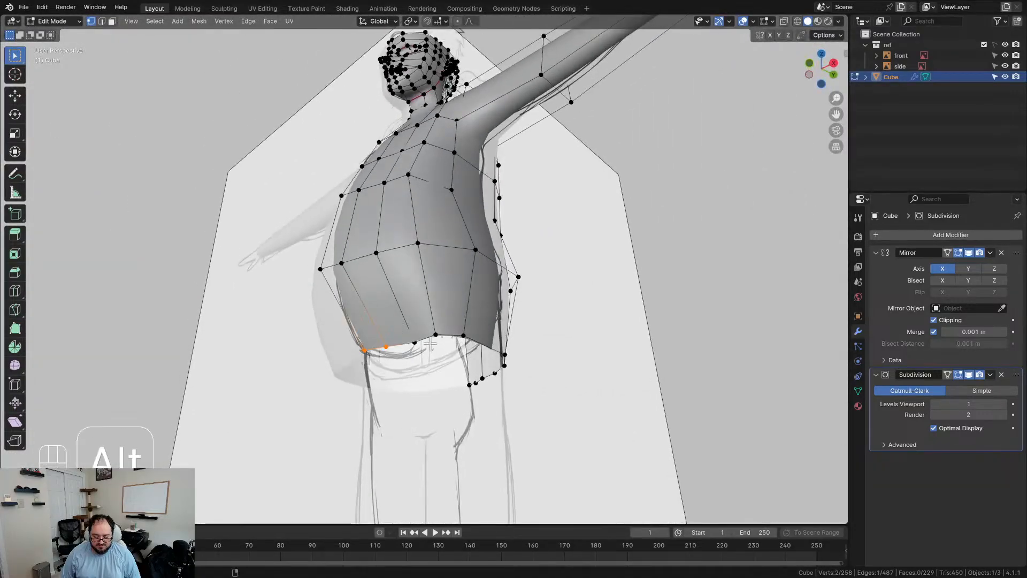
middle_drag(454, 367, 465, 369)
middle_drag(428, 408, 473, 273)
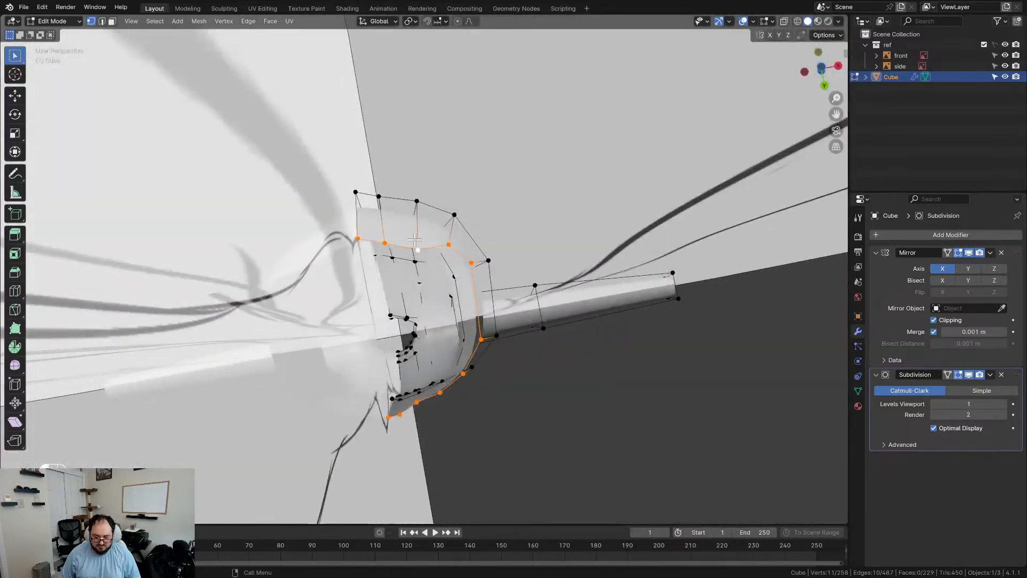
key(g)
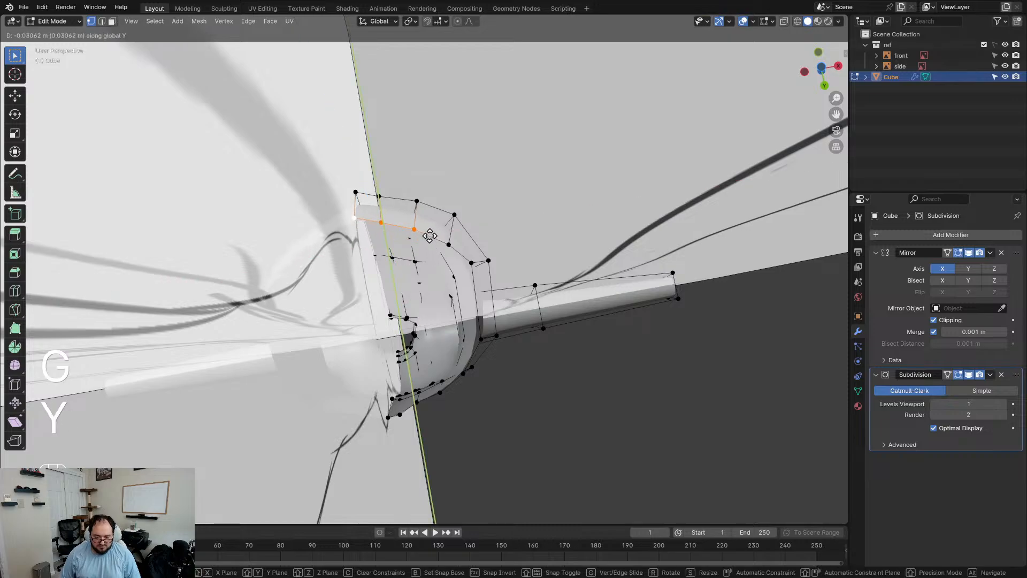
click(430, 235)
Step: Nudge the bottom loop's centre-front vertex about 0.01 m backward to round the front edge
middle_drag(429, 236, 344, 328)
middle_drag(421, 338, 448, 377)
key(g)
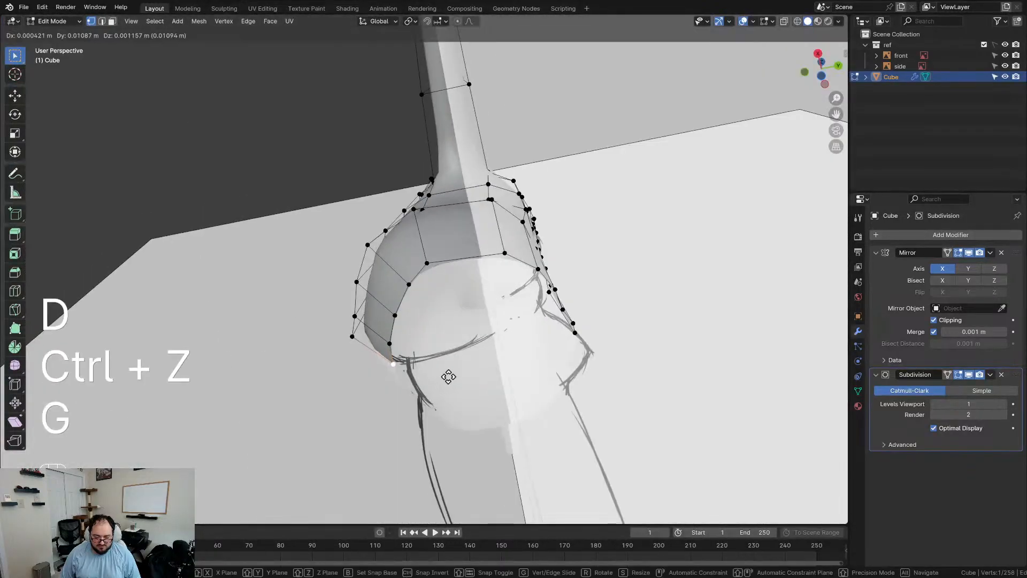
click(448, 377)
Step: Shift the front vertices of the torso's bottom loop about 0.01 m backward along Y to meet the side sketch
middle_drag(408, 313, 403, 341)
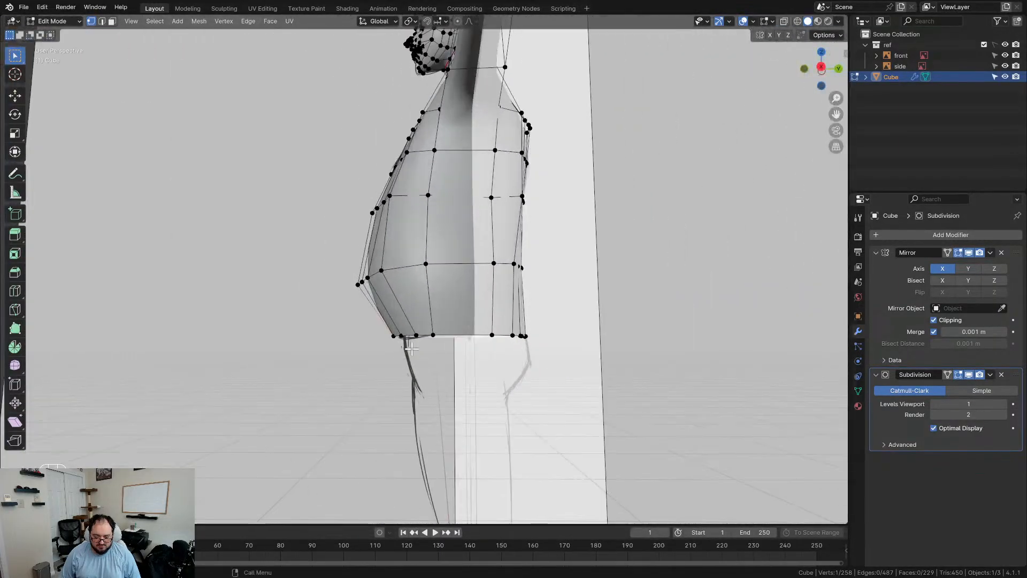
key(KP_3)
scroll(410, 349, up, 3)
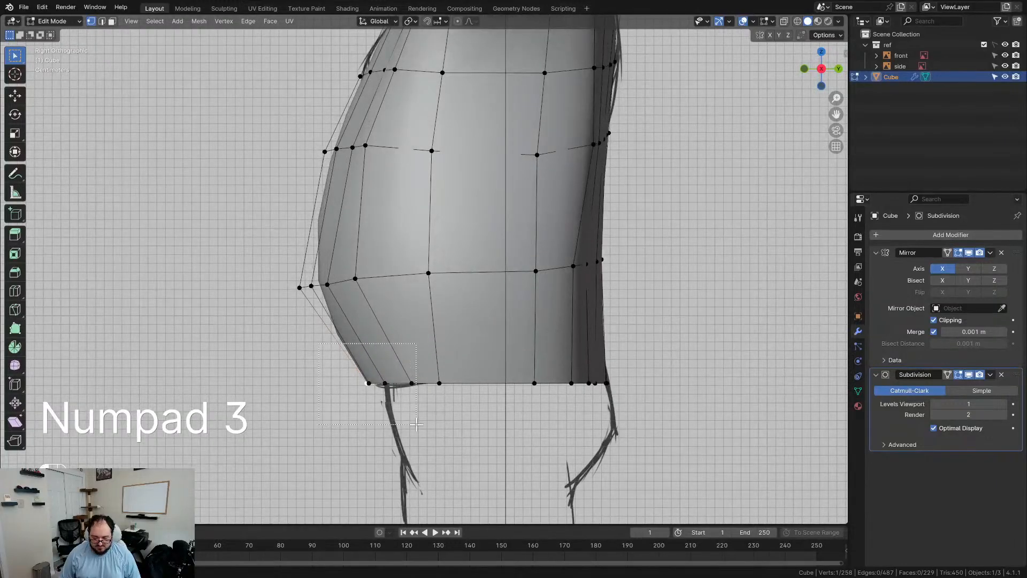
key(g)
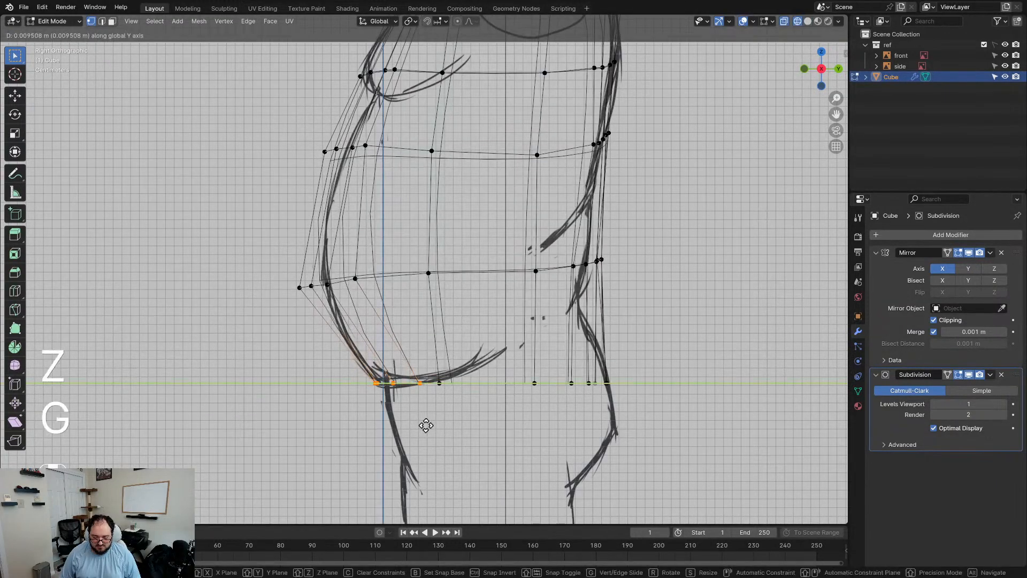
click(426, 425)
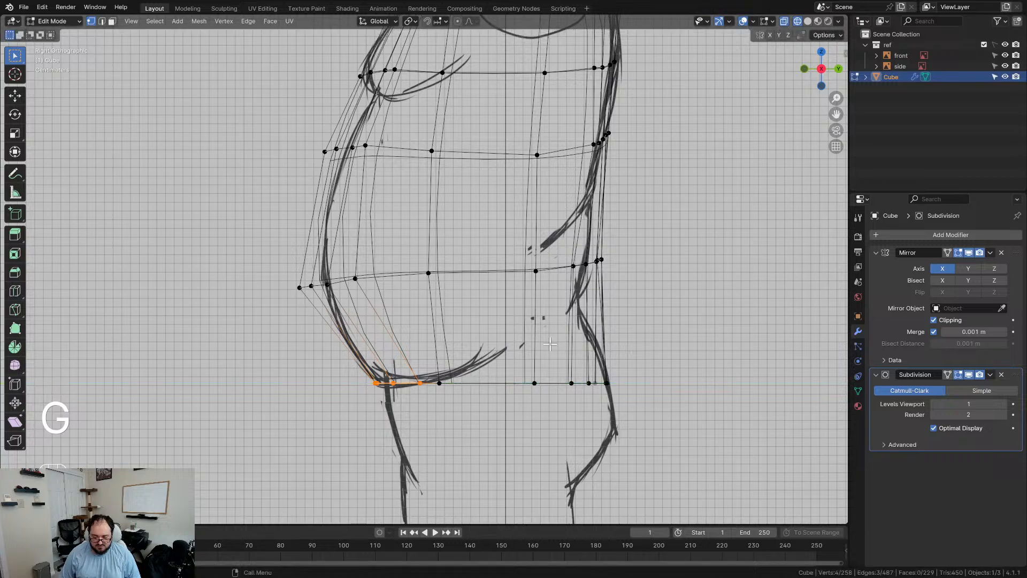
Step: Raise the rear vertices of the torso's bottom loop, with the rearmost group highest, to follow the sketched hem curve in side view
drag(515, 331, 639, 454)
key(g)
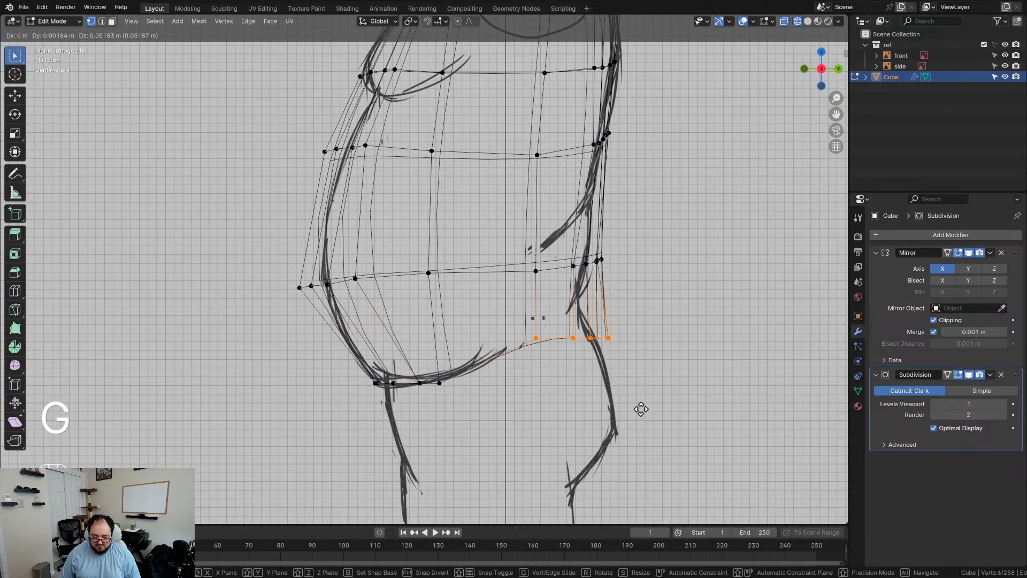
right_click(641, 409)
key(g)
click(645, 345)
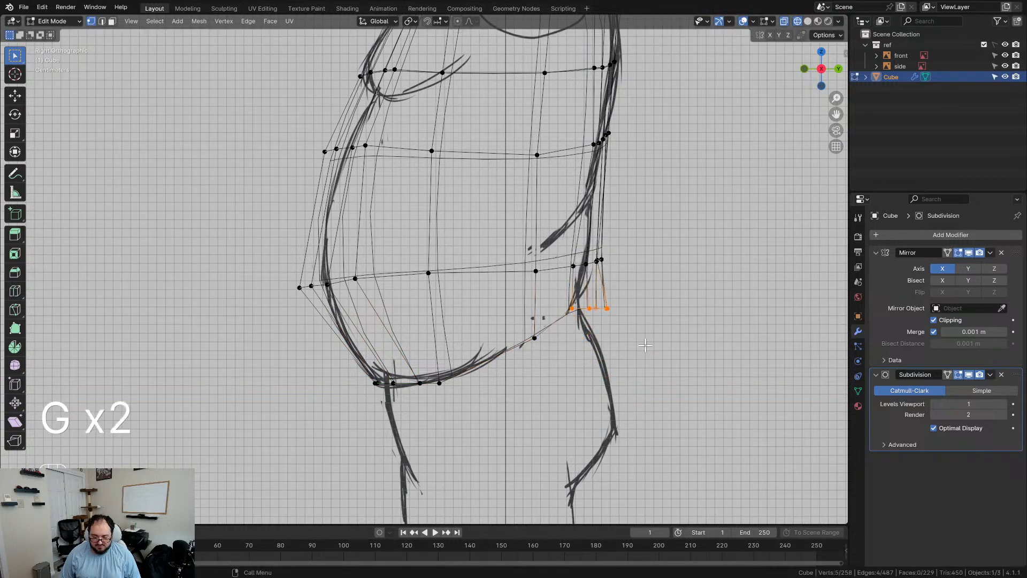
Step: Move and rotate the rearmost bottom-loop vertices so they line up with the sketched hem at the lower back
key(g)
click(608, 330)
key(g)
key(r)
click(608, 290)
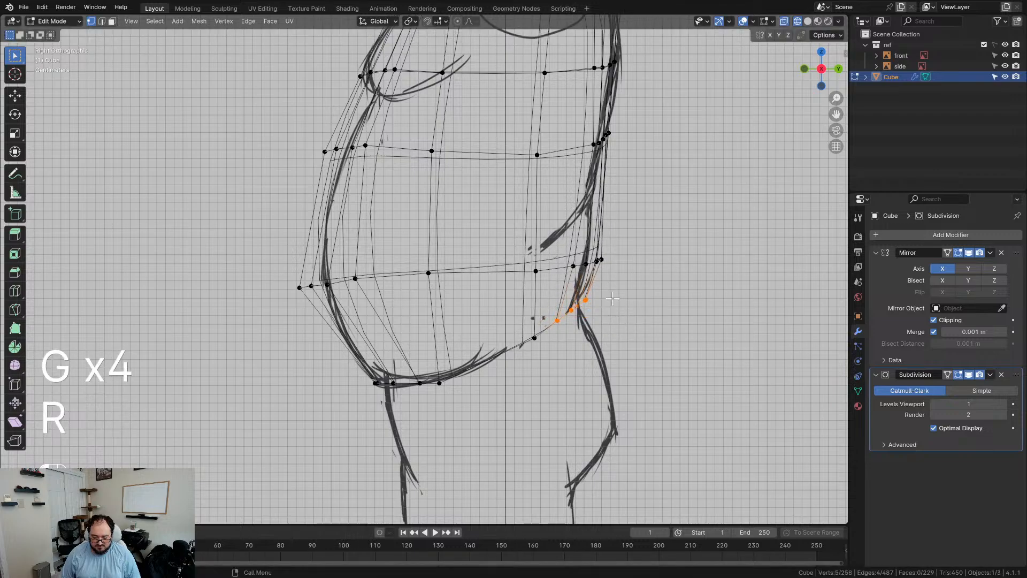
key(g)
click(610, 300)
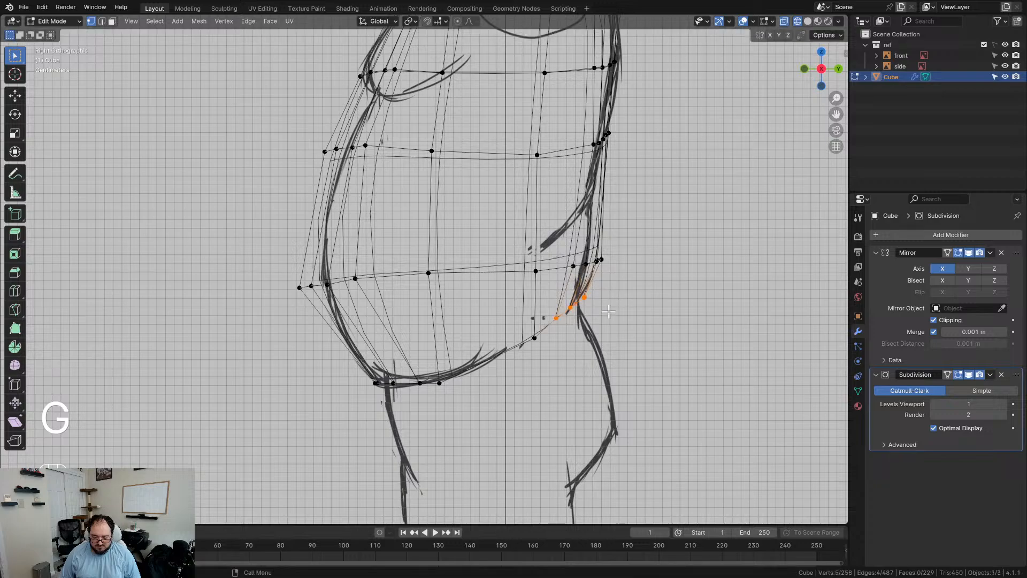
Step: Nudge the side hem vertices forward and down along the sketched curve and fine-position the rearmost hem vertices
click(534, 338)
key(g)
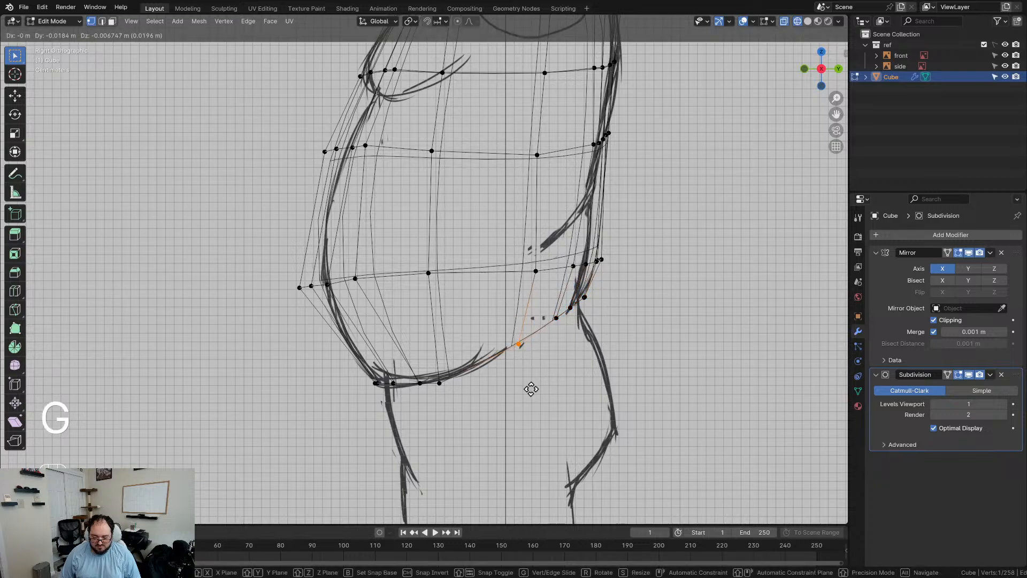
click(531, 389)
key(g)
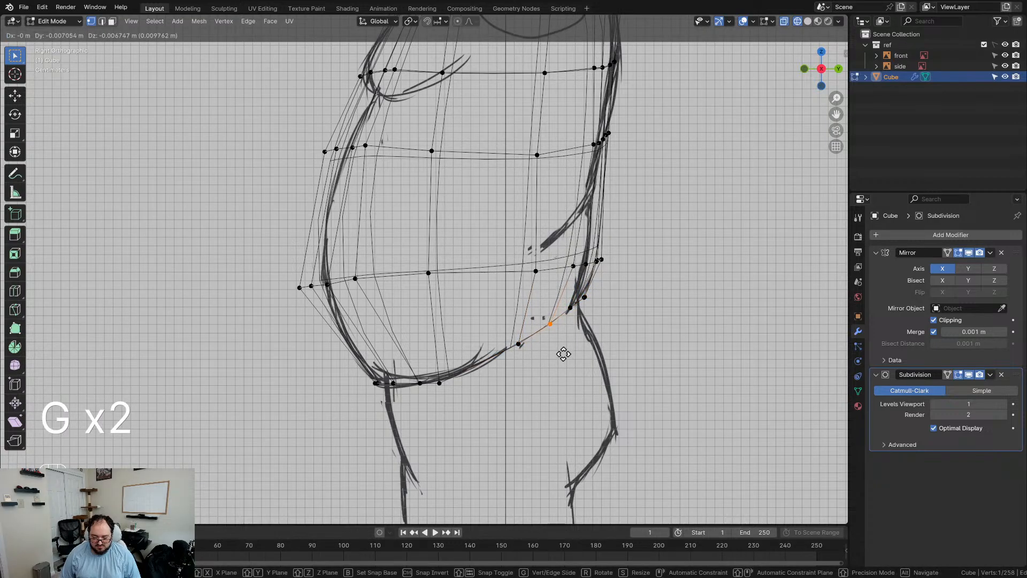
click(563, 354)
key(g)
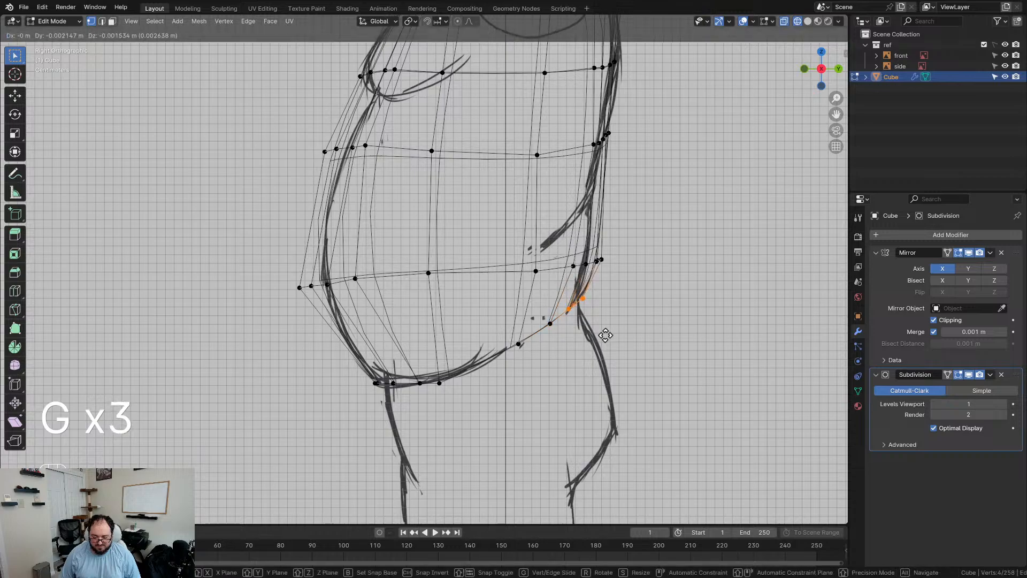
click(605, 336)
Step: Reposition the outer side vertex of the torso's bottom loop in perspective view to smooth the hem
scroll(605, 335, down, 3)
middle_drag(481, 353, 675, 373)
click(451, 342)
middle_drag(475, 351, 626, 304)
key(g)
click(465, 371)
Step: Nudge the rear hem vertex beside the centre line and the vertex above it to even out the back
scroll(498, 338, up, 3)
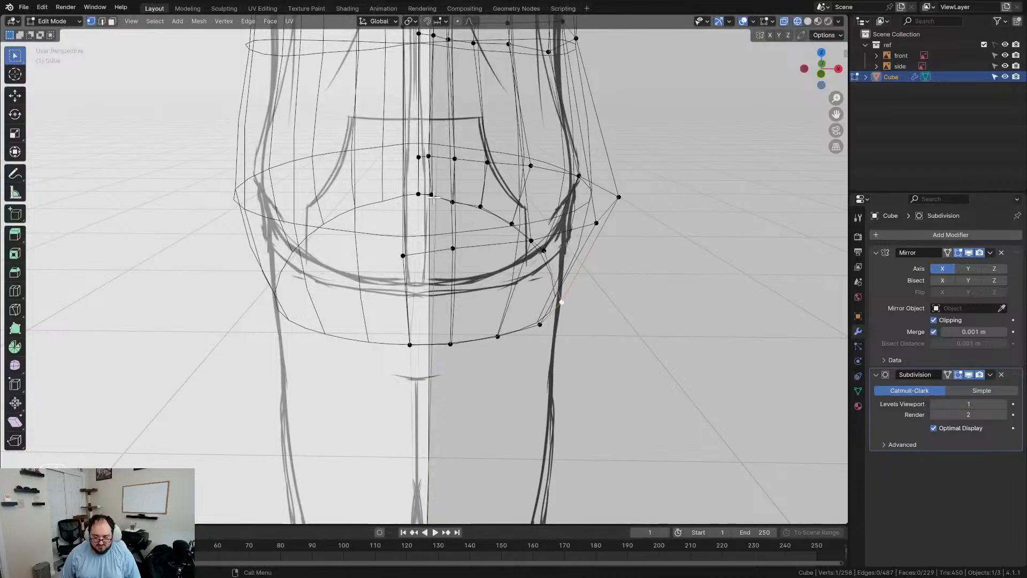
key(g)
click(459, 212)
click(433, 160)
key(g)
click(438, 160)
Step: Raise the three outer side hem vertices about 0.02 m in front view to follow the sketched hem curve
key(KP_1)
scroll(582, 338, down, 2)
scroll(582, 339, up, 2)
key(z)
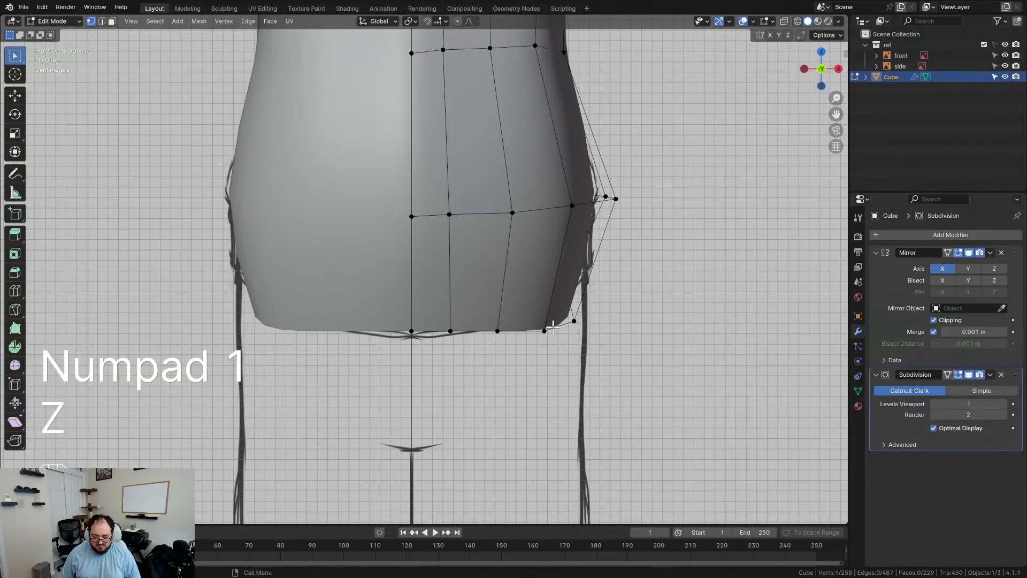
key(z)
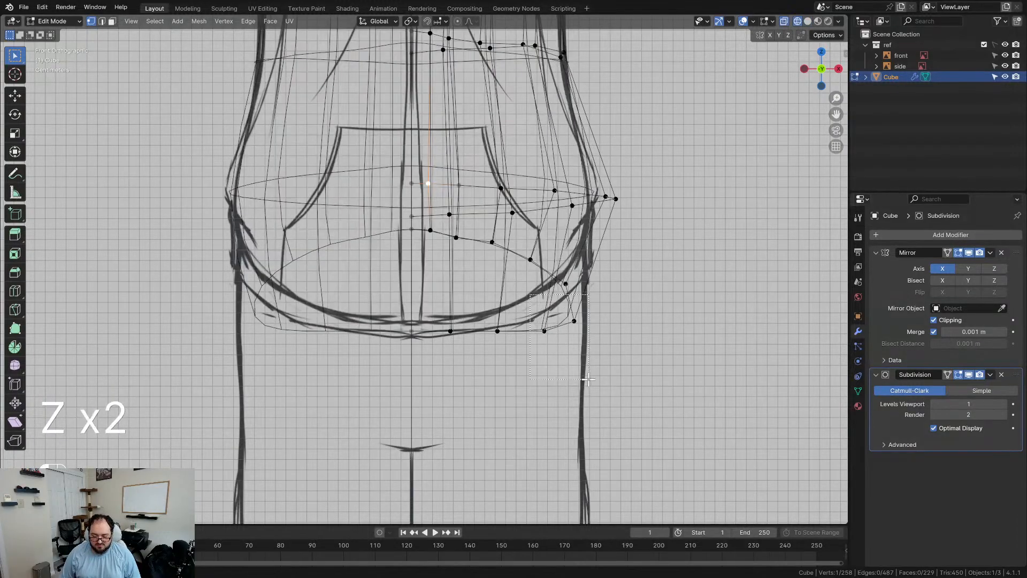
key(g)
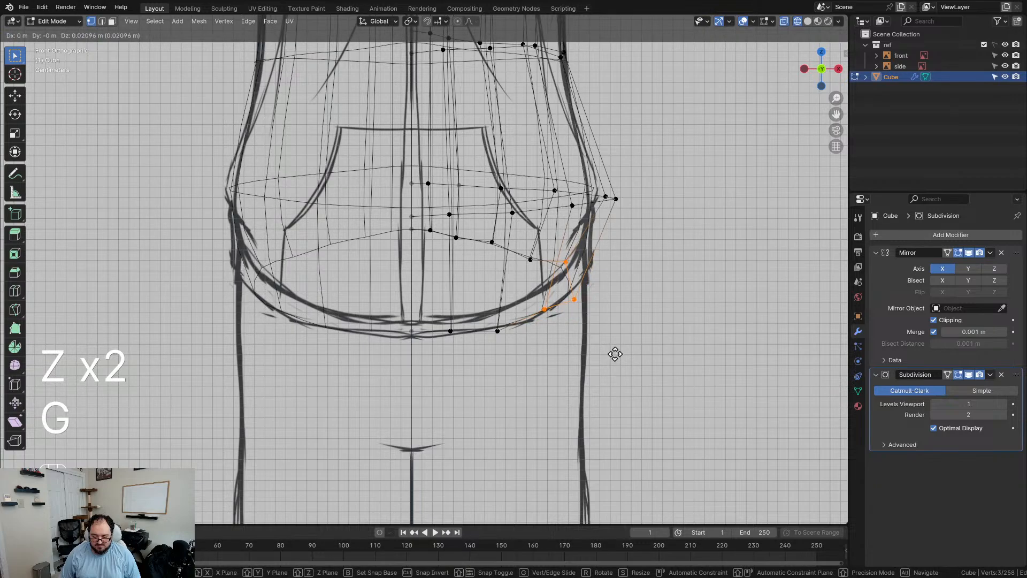
Step: Nudge the rear hem vertices upward one by one in front view to form a smooth arc across the back
click(530, 259)
key(g)
click(533, 246)
click(458, 238)
key(g)
click(464, 239)
click(489, 240)
key(g)
click(489, 234)
click(464, 235)
key(g)
click(465, 232)
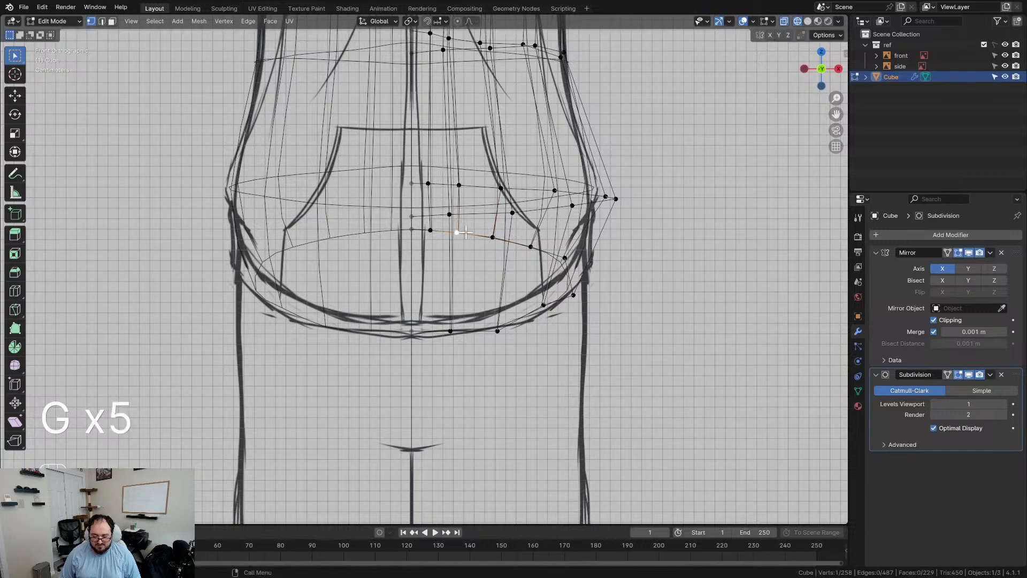
Step: Extrude the torso's bottom boundary loop about 0.11 m down along Z to the sketched crotch line
key(z)
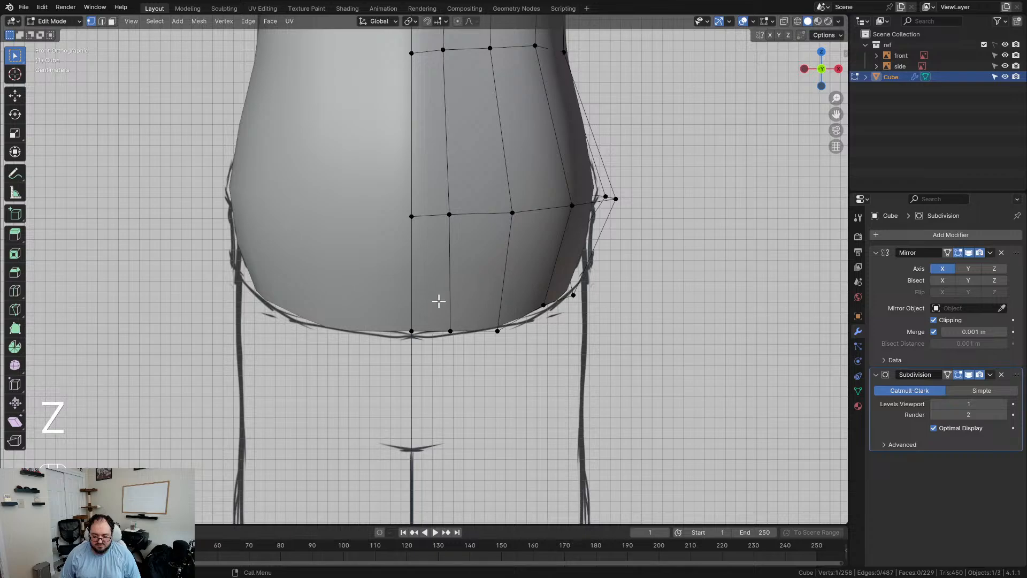
scroll(572, 279, down, 2)
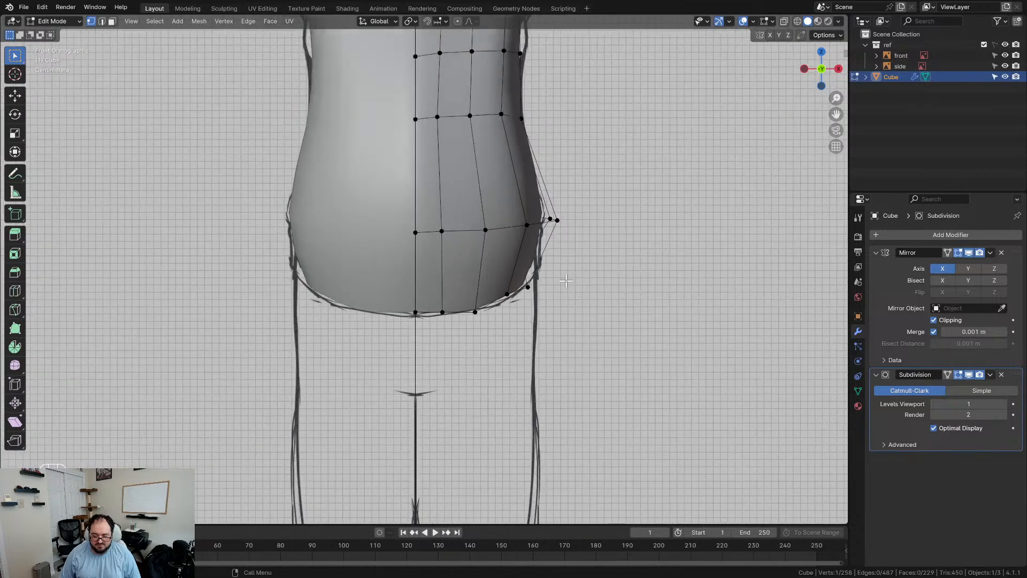
scroll(544, 282, up, 2)
middle_drag(555, 291, 599, 286)
scroll(594, 298, down, 2)
alt+click(455, 298)
key(KP_1)
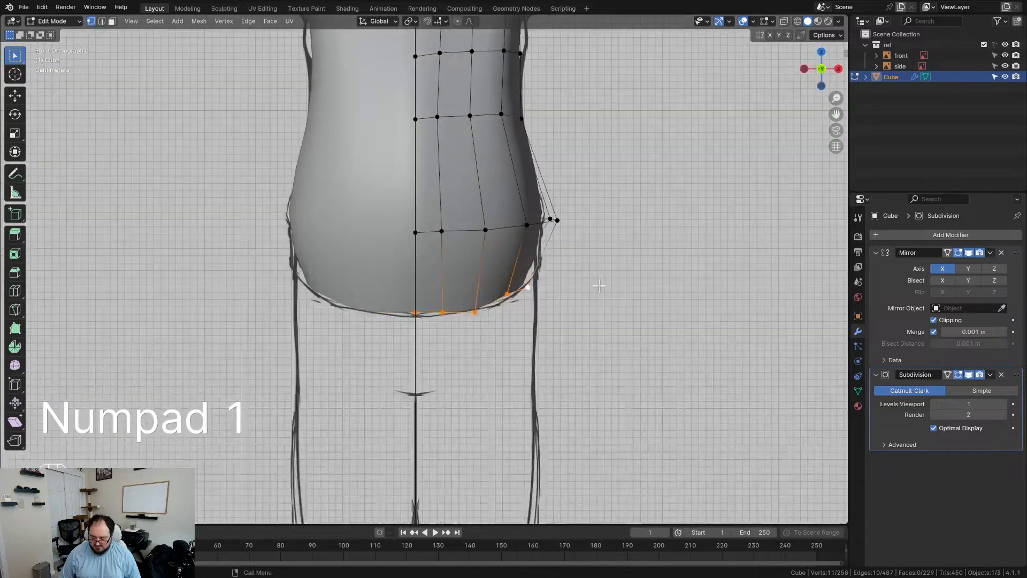
key(e)
key(z)
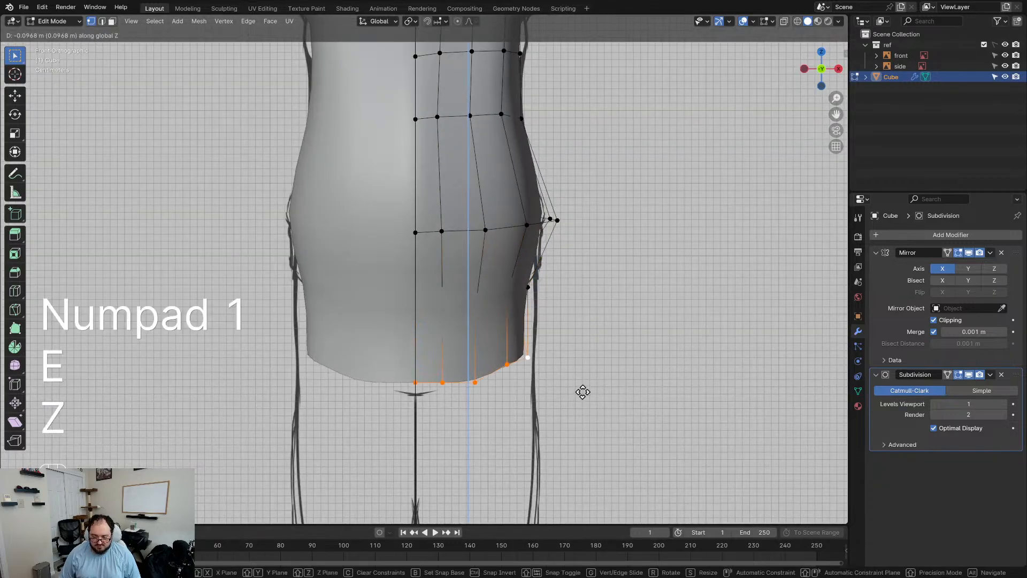
click(581, 402)
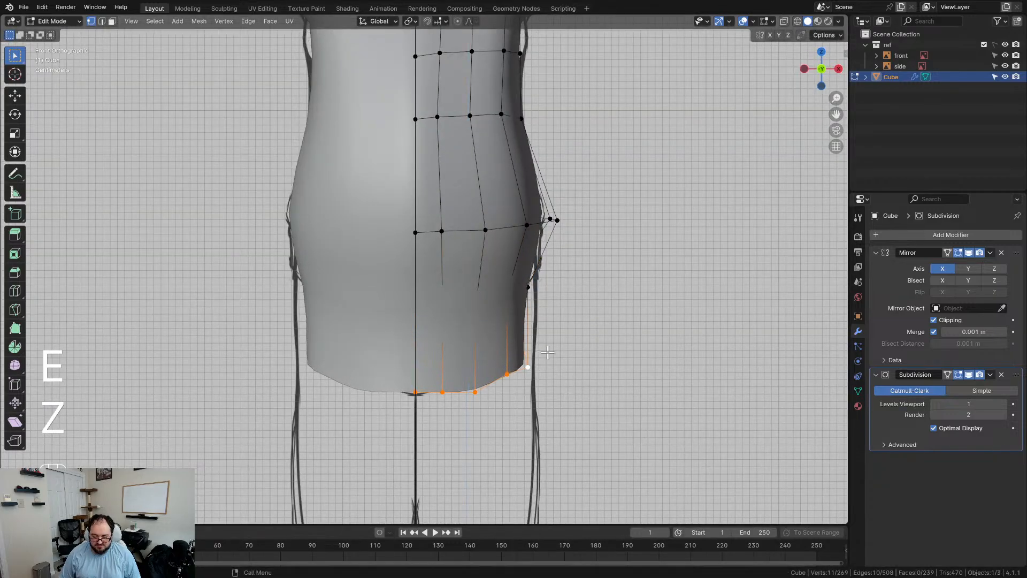
Step: Scale the torso's bottom loop about 1.18 times along X to reach the sketched hip outline
key(s)
key(x)
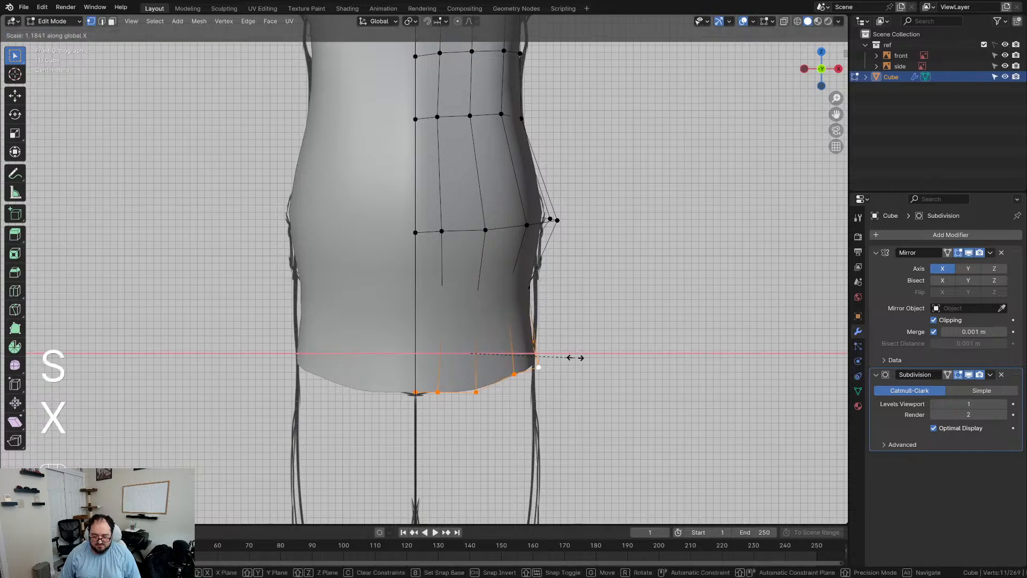
middle_drag(548, 332, 444, 321)
Step: Select the hem loop above the bottom edge and move it outward in front view to follow the sketch
alt+click(493, 275)
middle_drag(493, 275, 556, 298)
key(KP_1)
scroll(606, 299, up, 3)
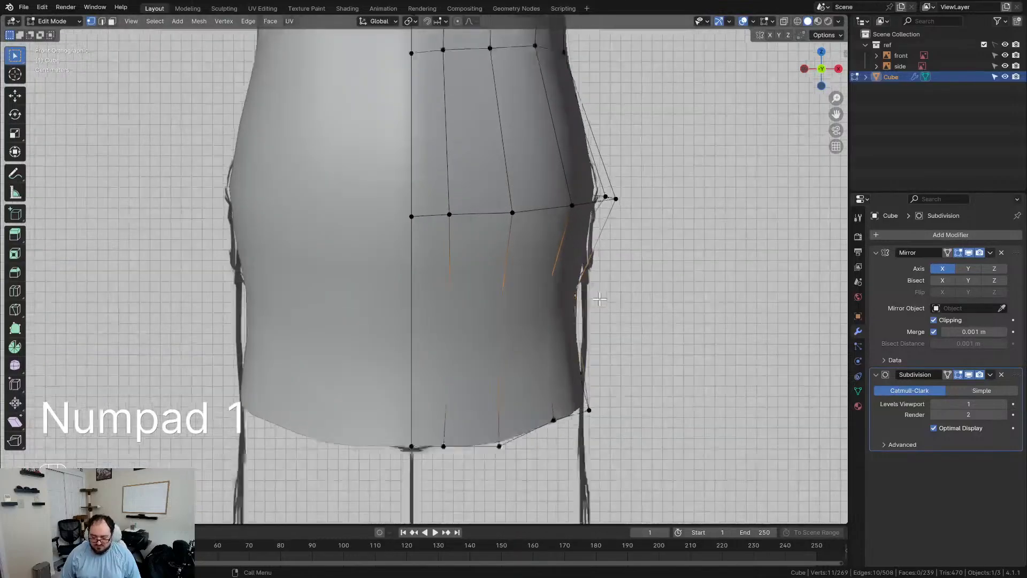
key(g)
click(620, 299)
middle_drag(615, 299, 481, 304)
Step: Flatten the torso's bottom boundary loop by scaling it to 0 along Z in side view
key(KP_3)
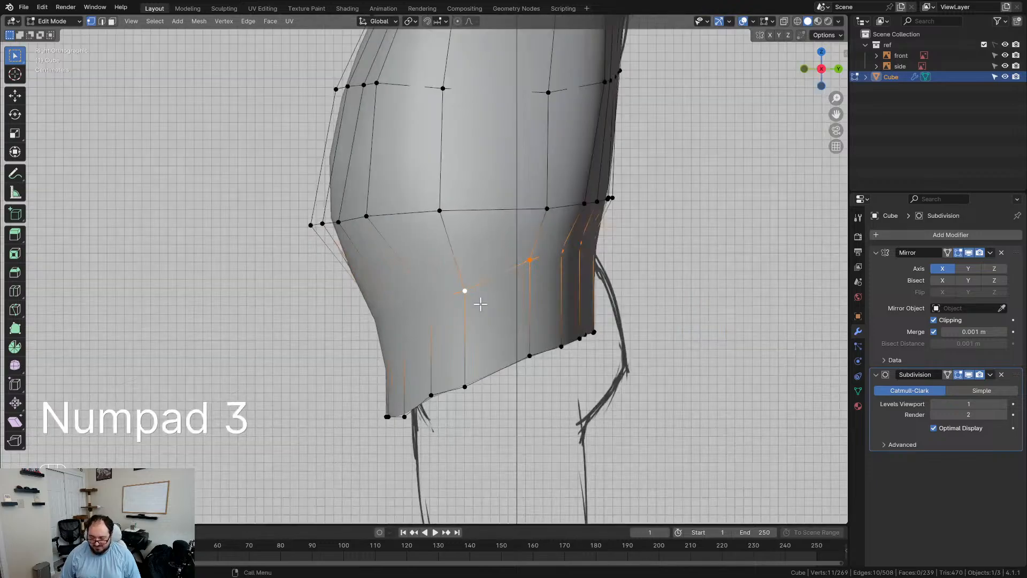
shift+middle_drag(479, 353, 529, 290)
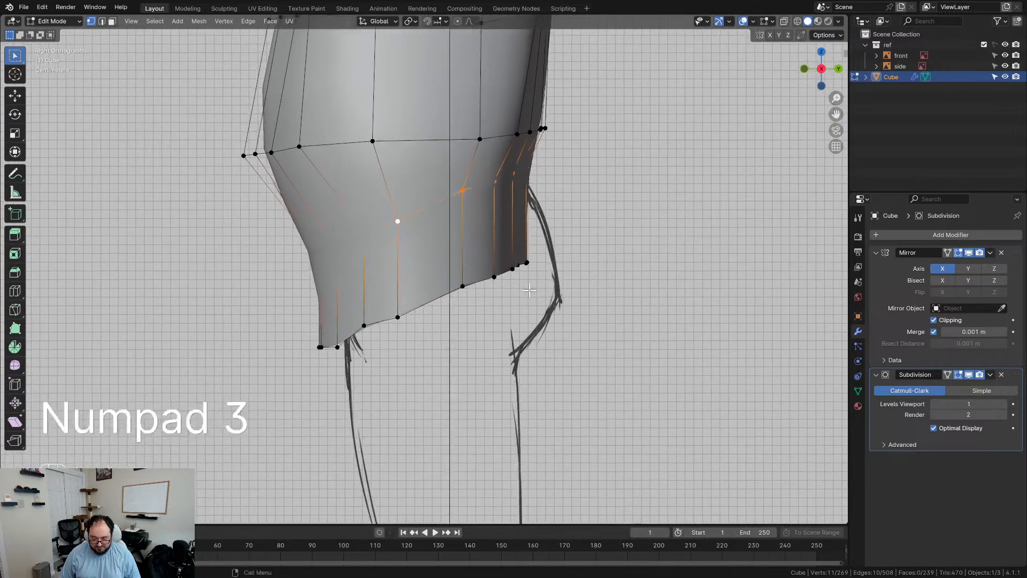
alt+click(448, 292)
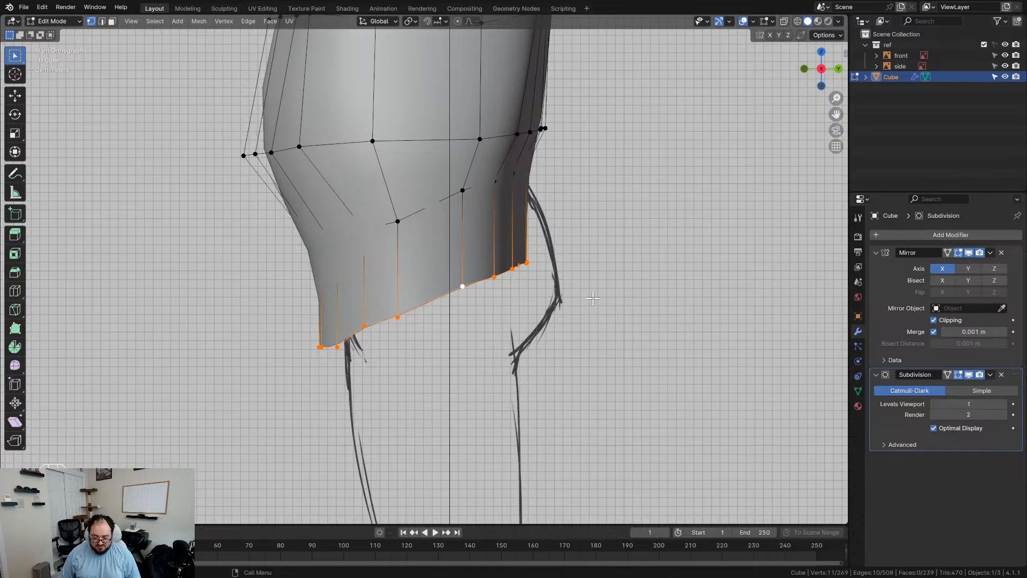
key(s)
key(z)
key(KP_0)
key(KP_Enter)
Step: Move the flattened bottom loop backward and down in side view to line up with the sketched top of the leg
key(g)
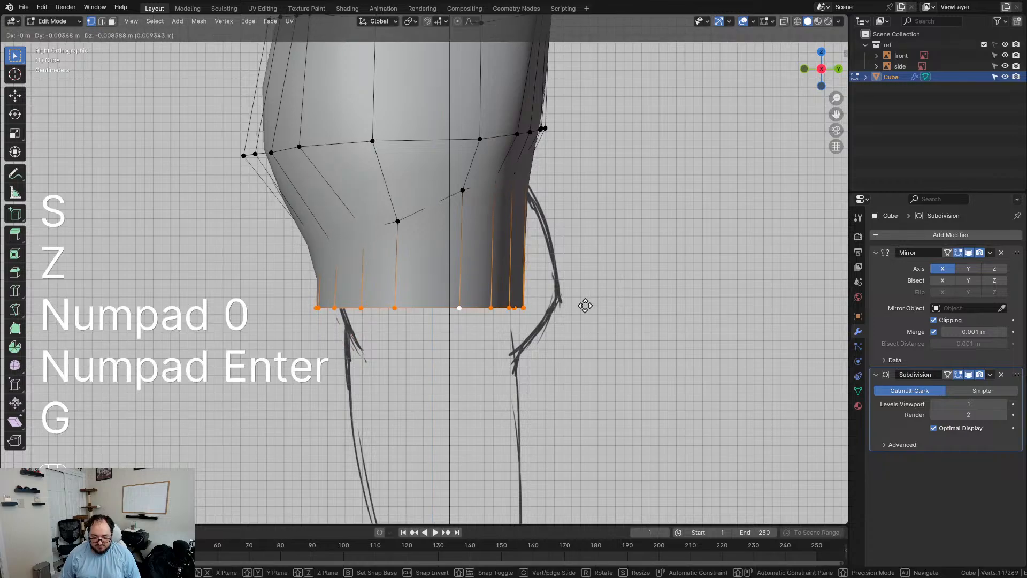
click(613, 330)
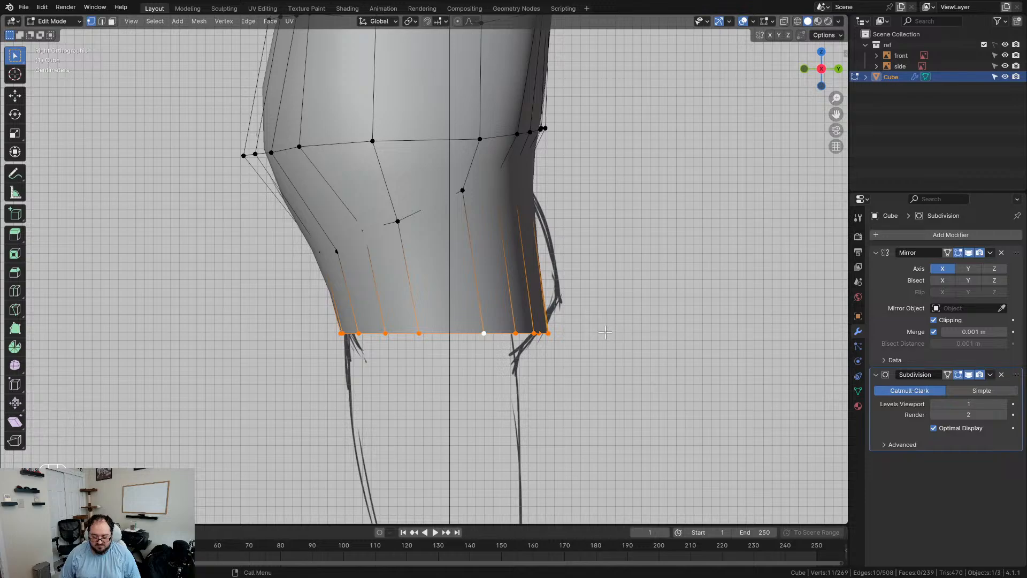
key(g)
click(606, 327)
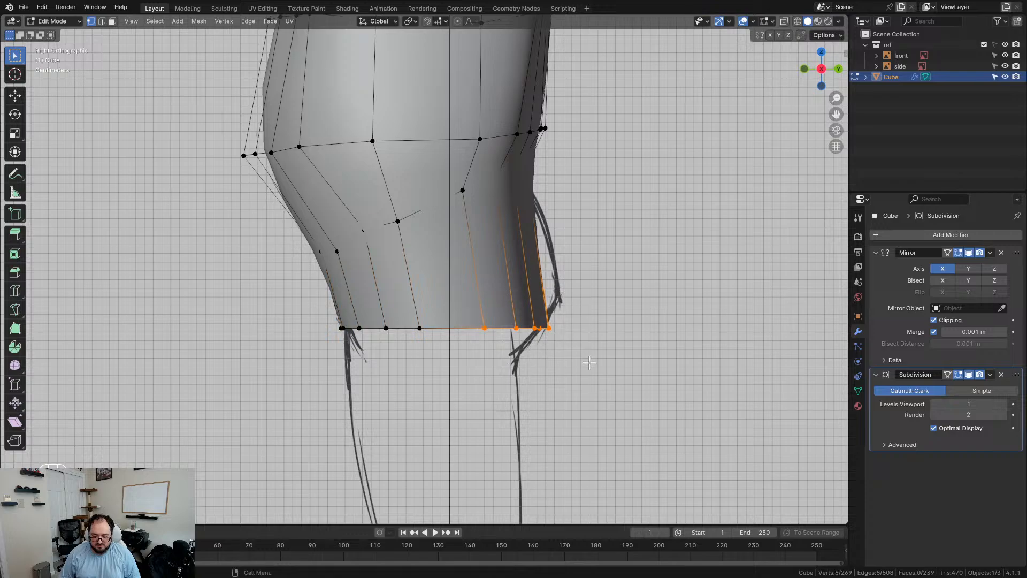
Step: Shift the bottom loop's rear vertices about 0.01 m forward in wireframe side view to match the sketched buttock line
key(z)
key(g)
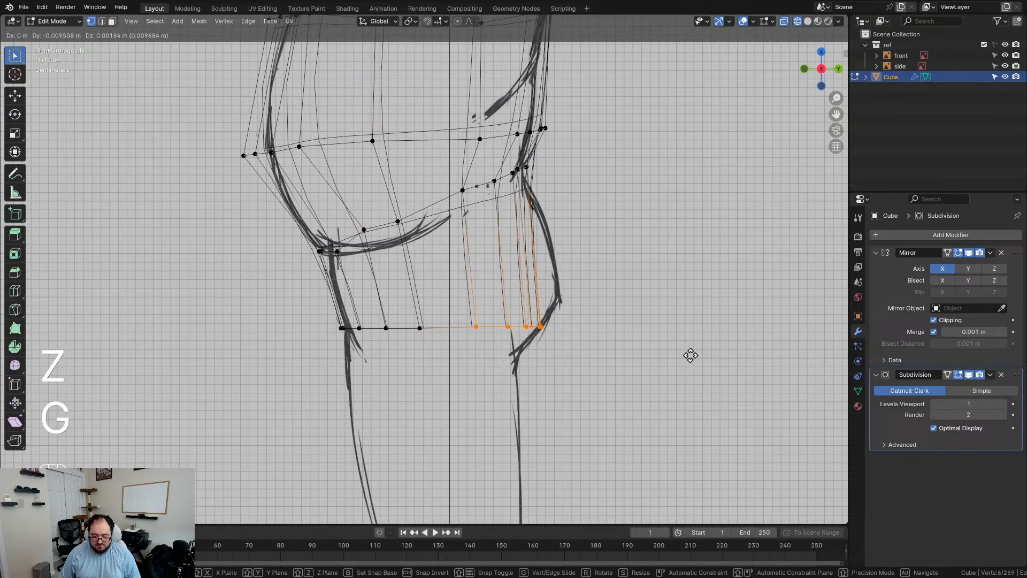
click(684, 355)
Step: Move the bottom loop's rear vertex beside the centre line about 0.01 m outward along X in front view
middle_drag(440, 293, 470, 348)
scroll(449, 369, up, 5)
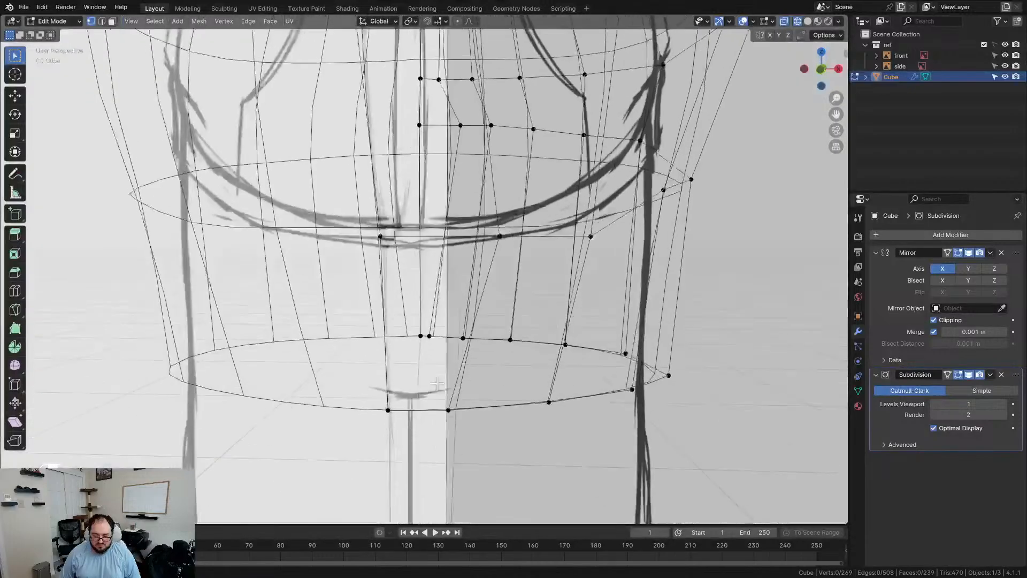
alt+click(442, 335)
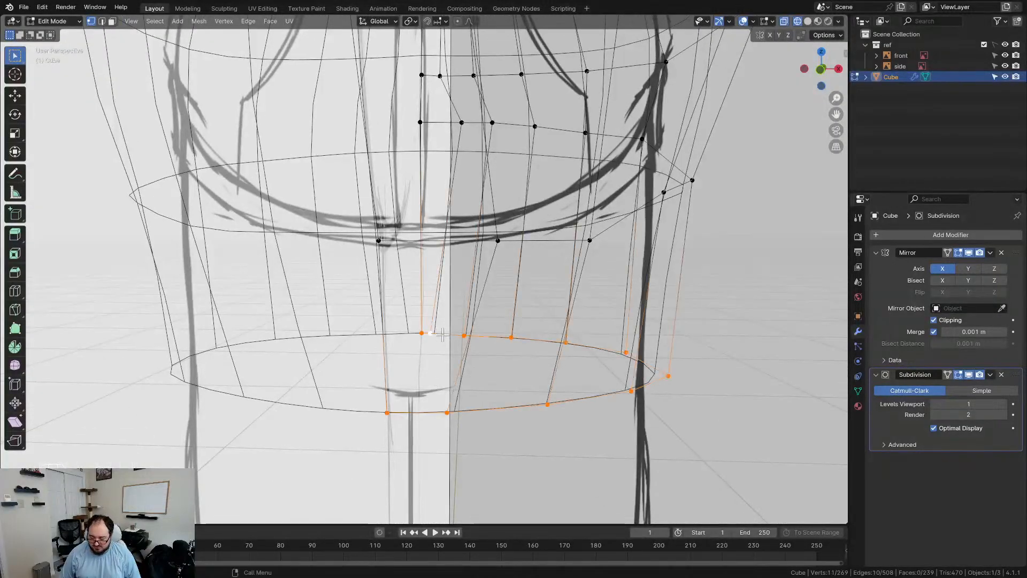
click(443, 335)
middle_drag(443, 335, 457, 327)
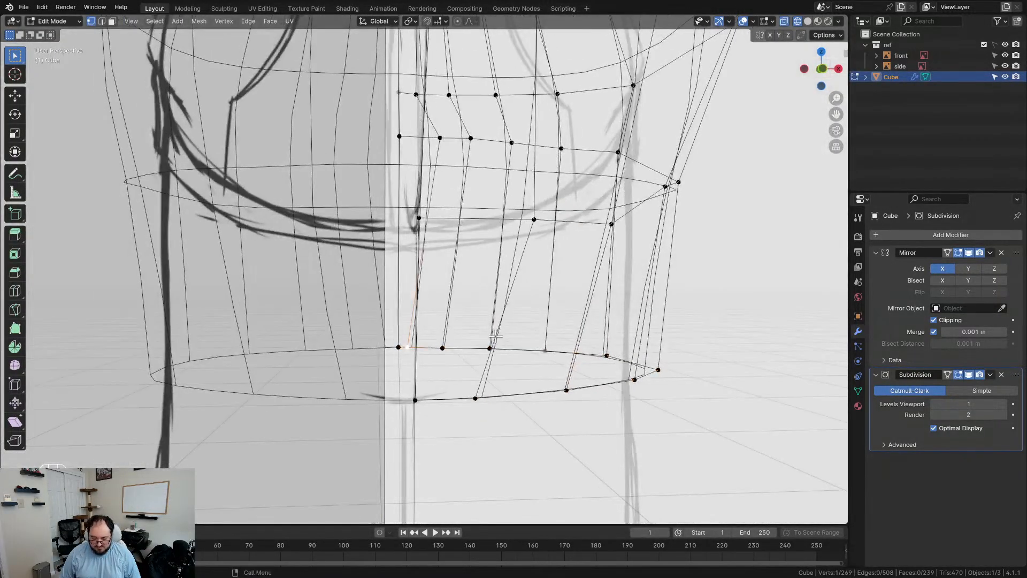
key(KP_1)
scroll(444, 384, up, 2)
key(g)
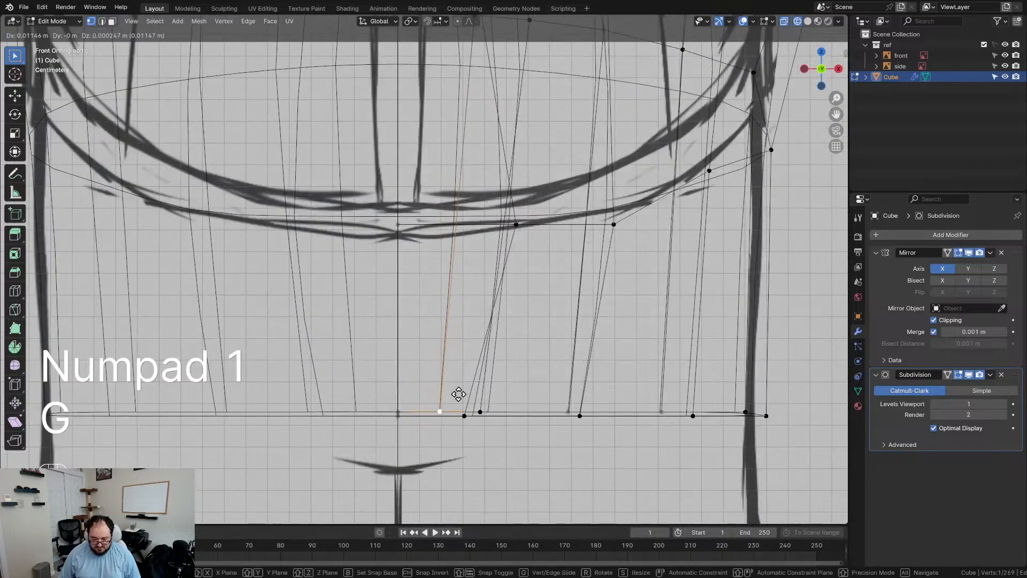
click(459, 395)
Step: Fill a face between the front and rear centre edges of the bottom loop to bridge the crotch
middle_drag(459, 394, 453, 303)
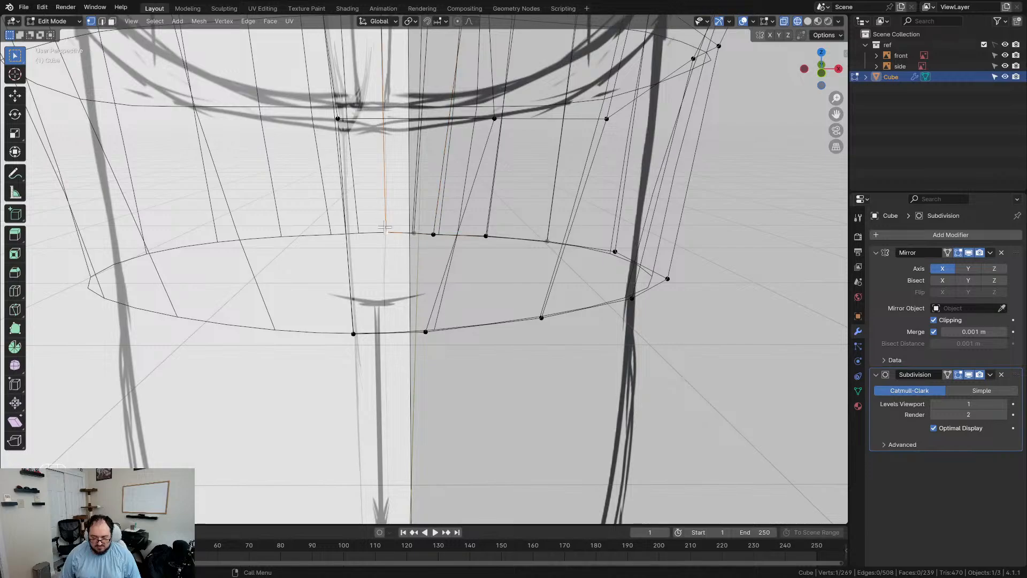
key(f)
middle_drag(423, 332, 448, 323)
scroll(500, 317, down, 2)
Step: Slide the rear vertices of the leg opening along their edges to even out their spacing
key(g)
key(g)
key(g)
key(g)
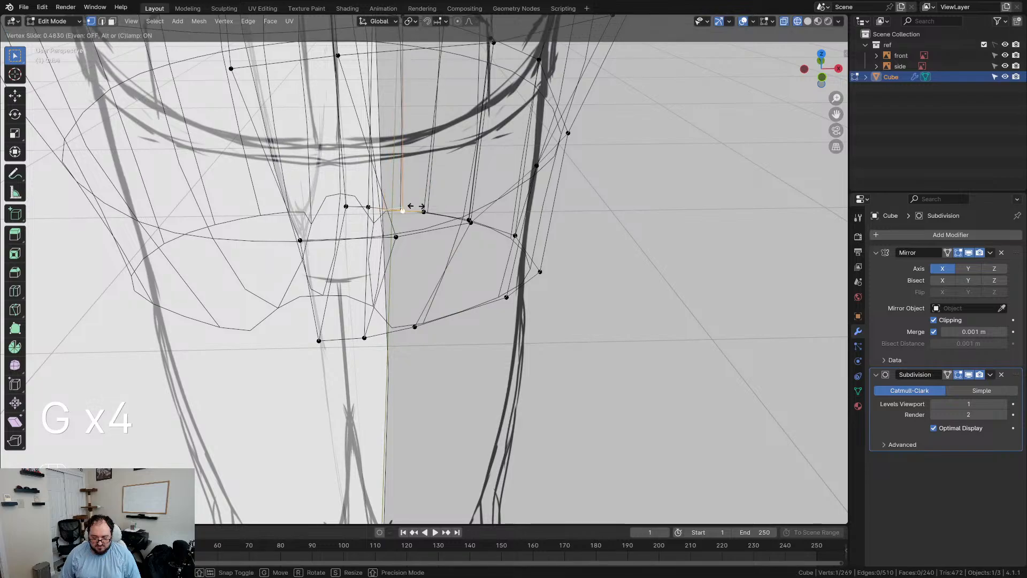
key(g)
key(g)
click(443, 207)
middle_drag(444, 209, 435, 183)
Step: Slide three outer vertices of the leg opening along their edges toward the front to even out the spacing
click(500, 290)
key(g)
key(g)
click(461, 285)
click(544, 280)
key(g)
key(g)
click(495, 285)
middle_drag(529, 303, 412, 300)
click(512, 338)
key(g)
key(g)
click(467, 338)
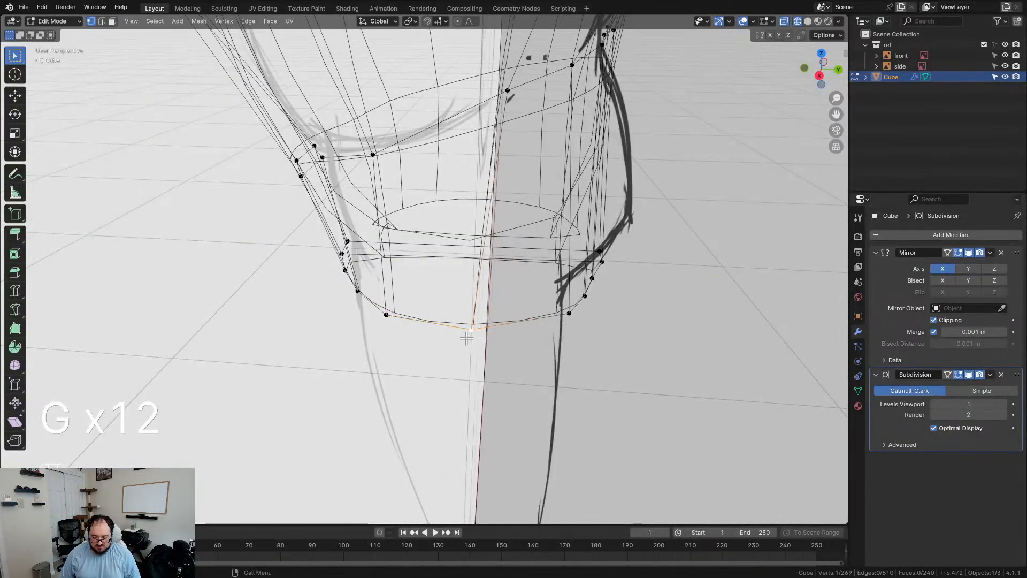
Step: Add three loop cuts across the crotch bridge face, one at its middle and one in each half
middle_drag(574, 314, 534, 287)
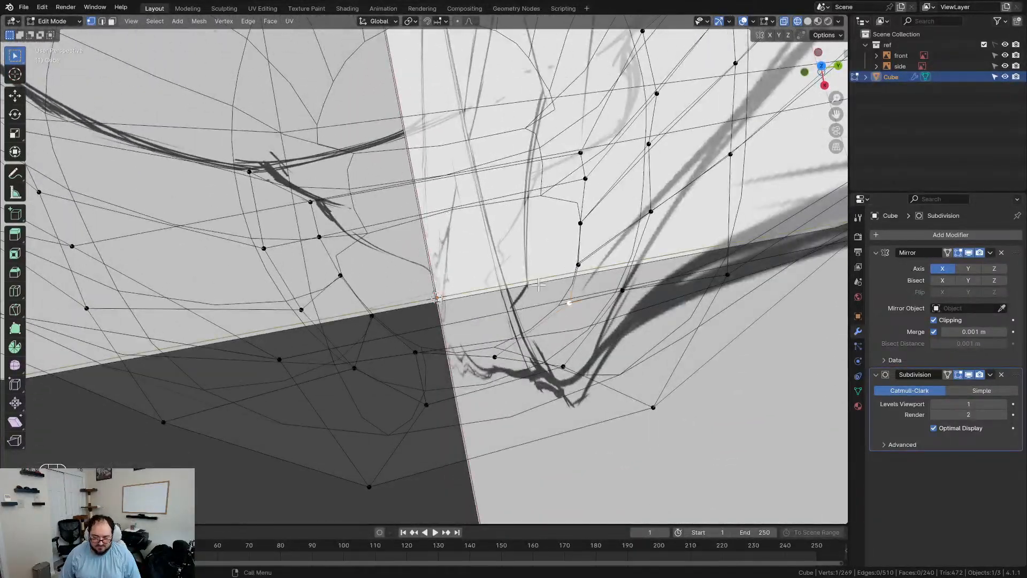
middle_drag(570, 243, 573, 286)
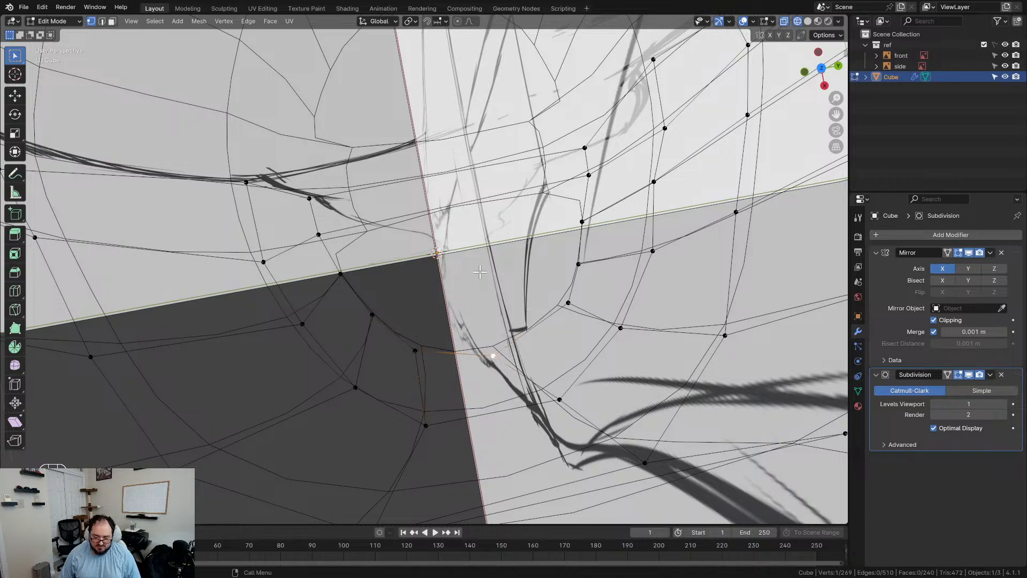
key(ctrl+r)
click(449, 183)
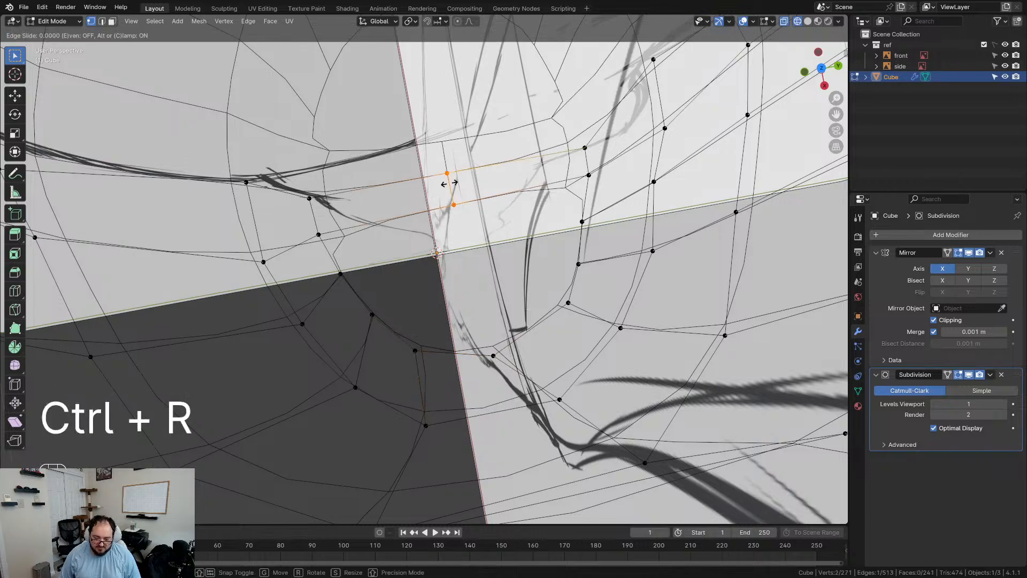
click(449, 183)
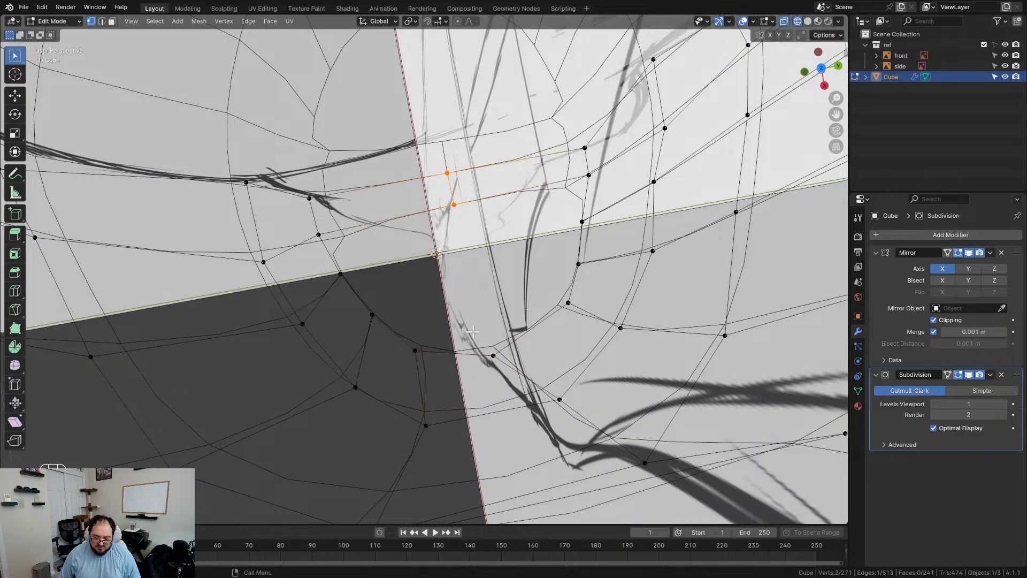
key(ctrl+r)
click(382, 202)
click(382, 202)
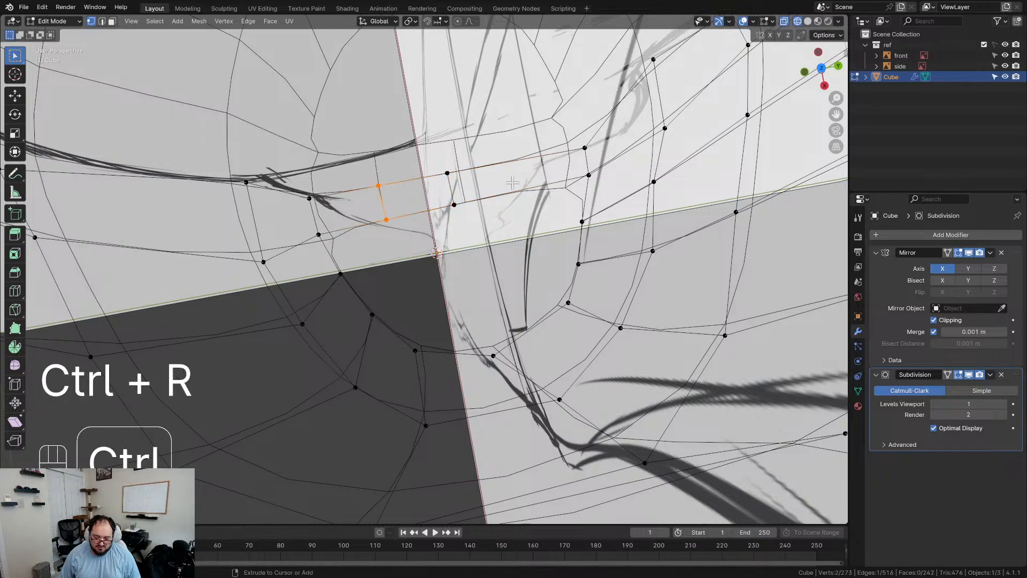
key(ctrl+r)
click(518, 177)
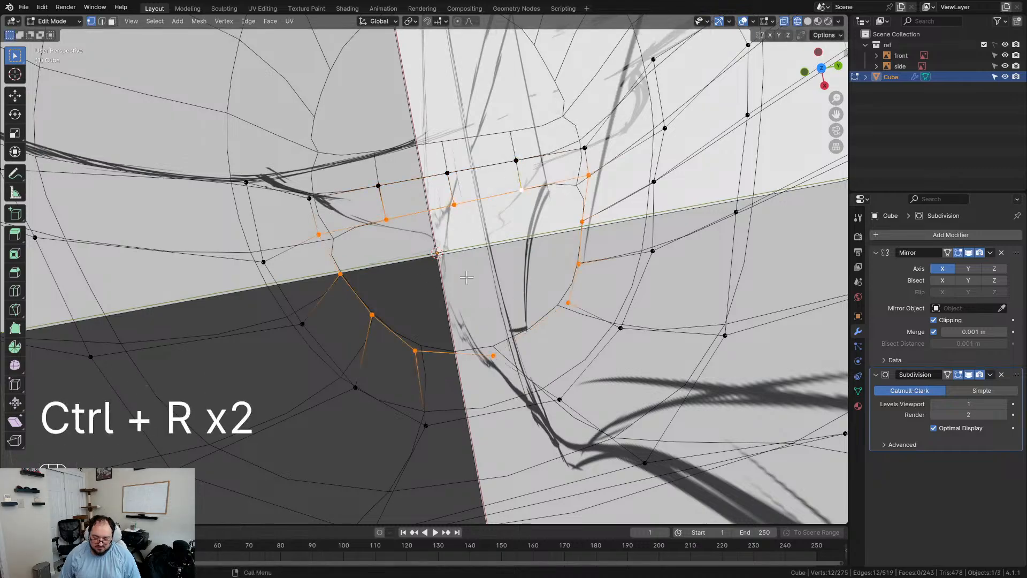
Step: Move the outer rear vertex of the leg opening and its rear neighbour outward to round that corner, viewed from above
mouse_move(471, 241)
middle_down()
mouse_move(459, 177)
mouse_move(455, 244)
middle_up()
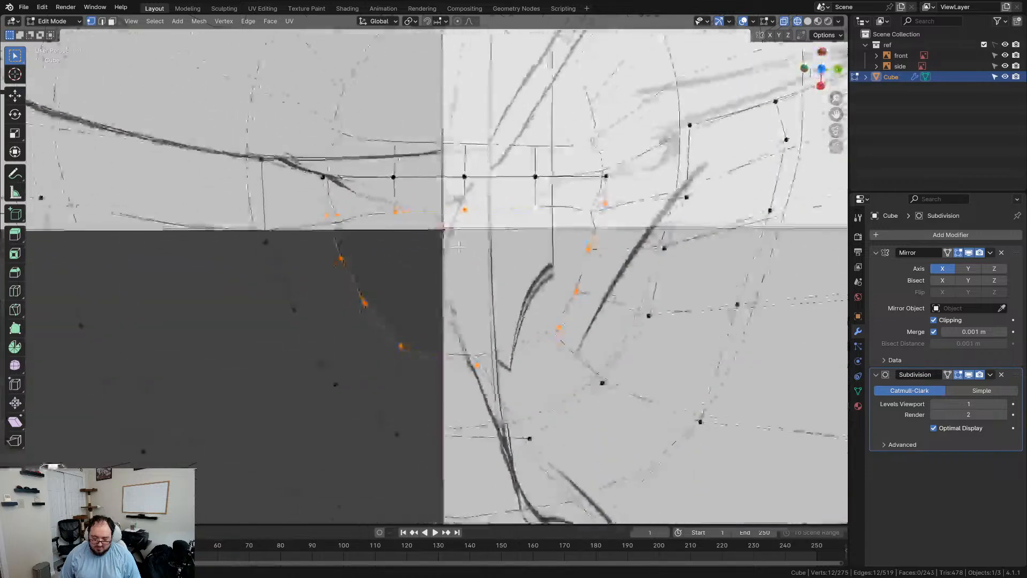
click(470, 363)
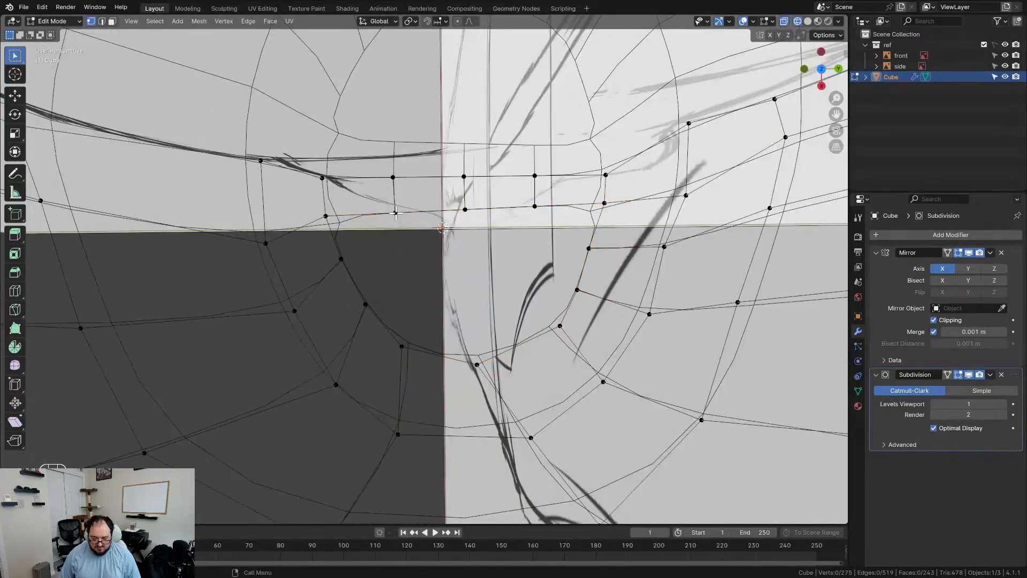
alt+click(364, 214)
middle_drag(365, 213, 301, 252)
middle_drag(390, 255, 509, 261)
click(540, 133)
key(g)
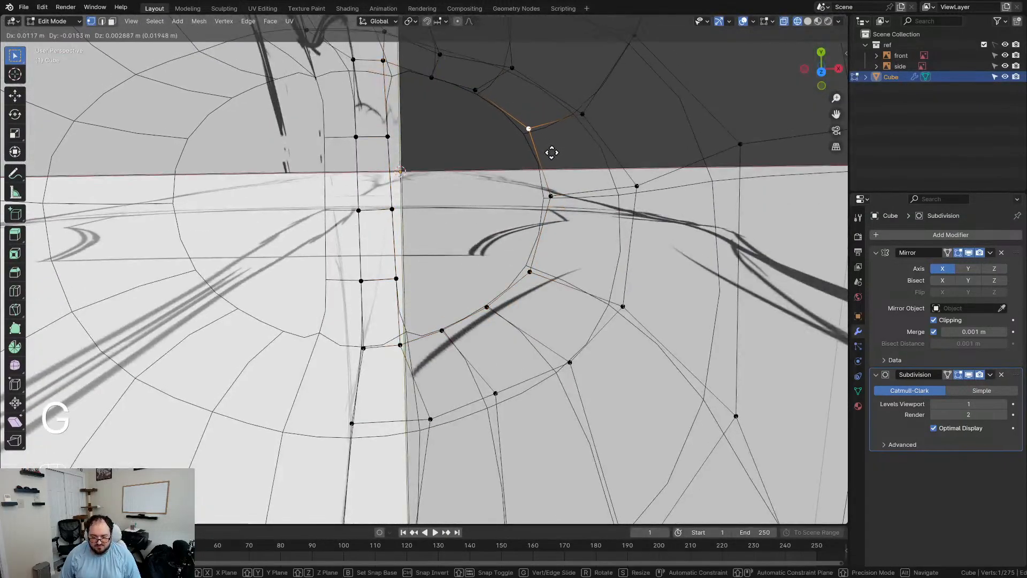
click(550, 161)
key(g)
click(492, 100)
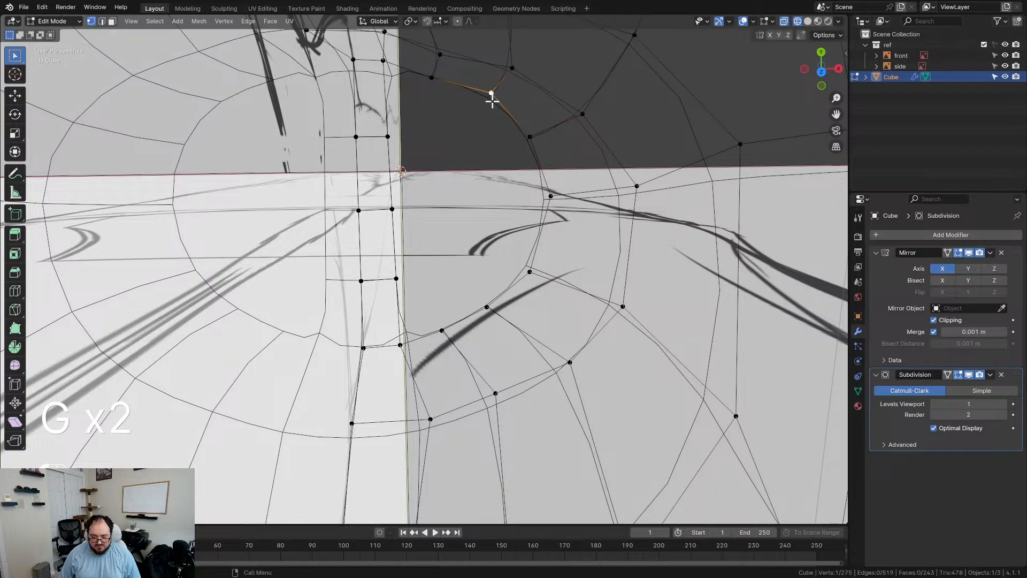
Step: Reposition the rear vertices of the leg opening, including the one at the crotch strip, into a rounder arc
key(g)
click(403, 97)
click(436, 82)
key(g)
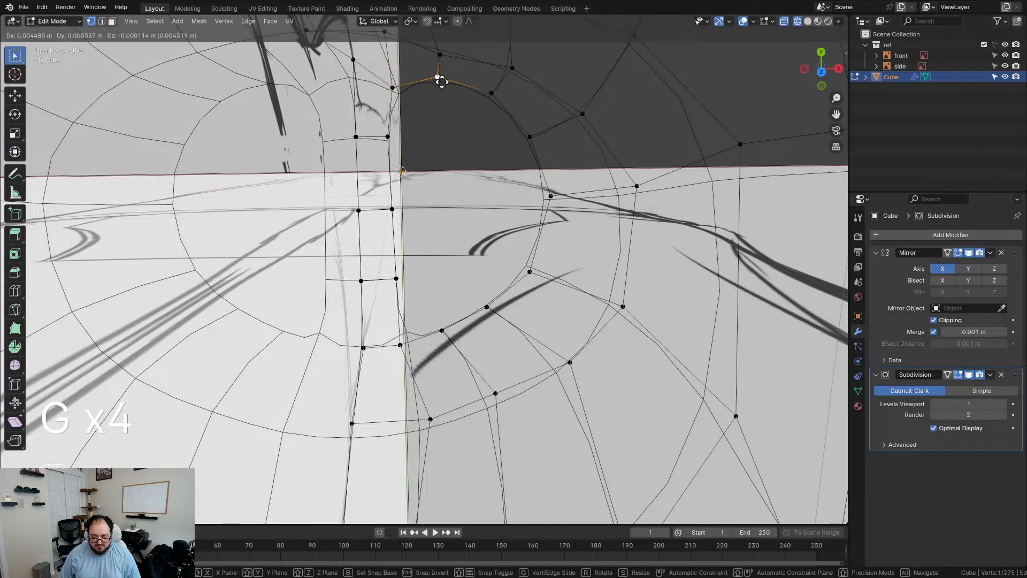
click(455, 83)
click(492, 94)
key(g)
click(507, 97)
click(393, 87)
key(g)
click(403, 101)
Step: Reposition the three front vertices of the leg opening, from the crotch strip outward, into a rounded arc
click(406, 343)
key(g)
click(417, 324)
click(442, 330)
key(g)
click(483, 323)
click(486, 307)
key(g)
click(516, 321)
click(407, 323)
key(g)
click(400, 310)
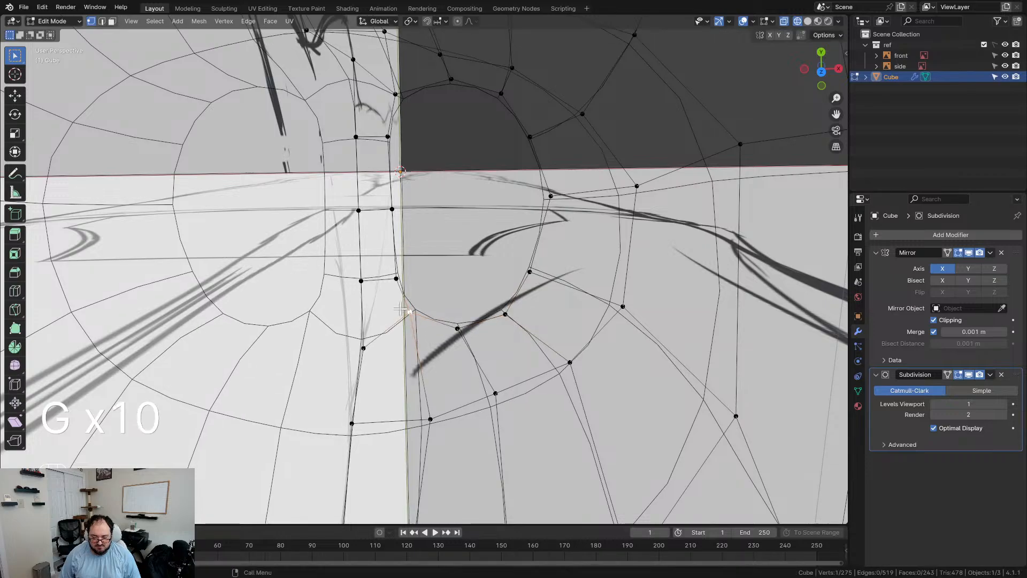
Step: Nudge the three outer side vertices of the leg opening outward to smooth its curve
key(g)
click(545, 274)
click(551, 195)
key(g)
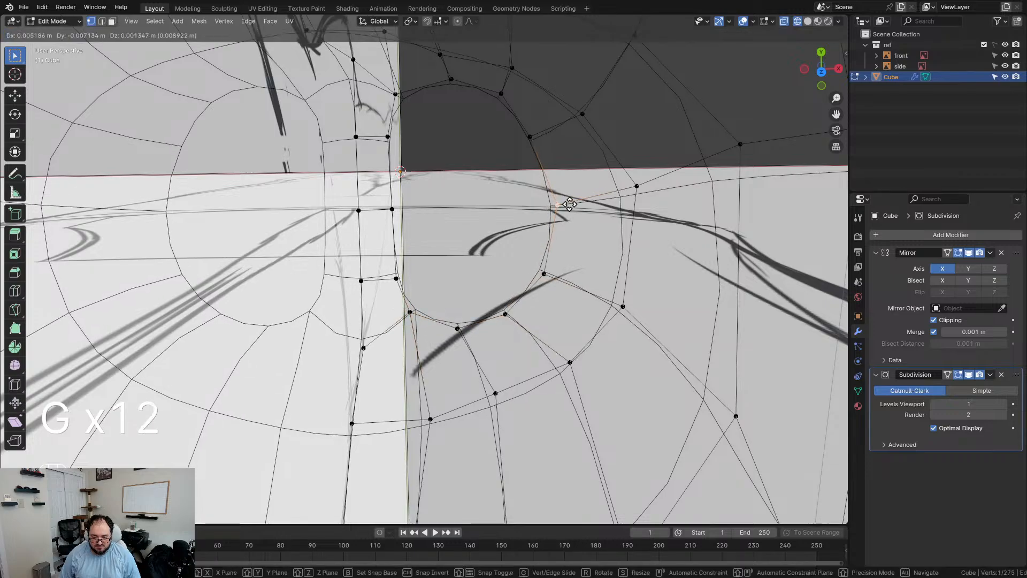
click(530, 137)
key(g)
click(534, 138)
Step: Fine-tune the two front vertices of the leg opening so the front curve flows evenly into the outer side
click(505, 315)
key(g)
click(515, 313)
click(457, 329)
key(g)
click(465, 325)
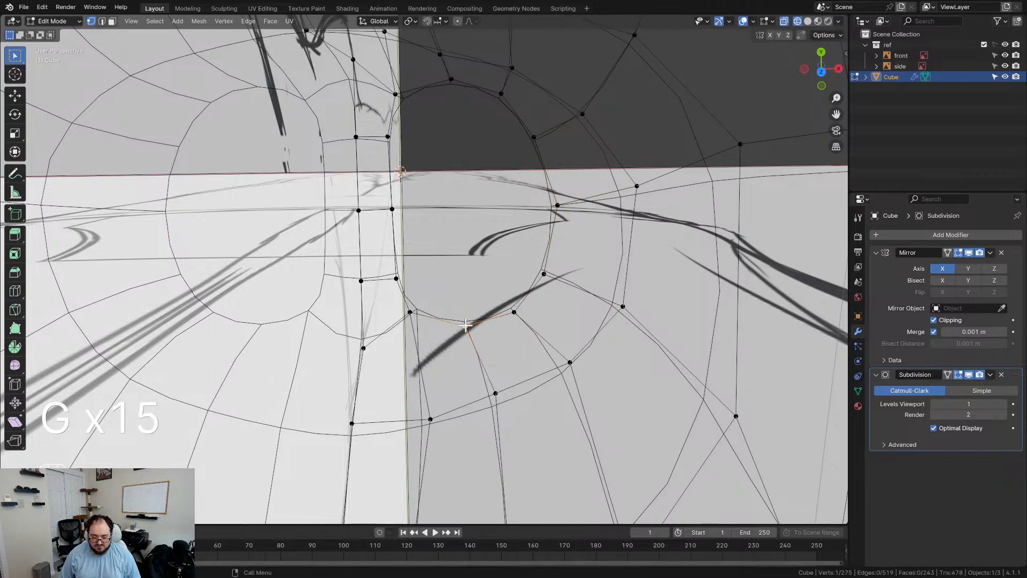
key(g)
key(g)
click(530, 321)
click(521, 315)
key(g)
click(525, 312)
Step: Select the whole leg opening loop and move it outward along X, away from the centre line
scroll(522, 312, down, 4)
middle_drag(519, 310, 501, 166)
scroll(475, 335, up, 4)
middle_drag(474, 335, 476, 233)
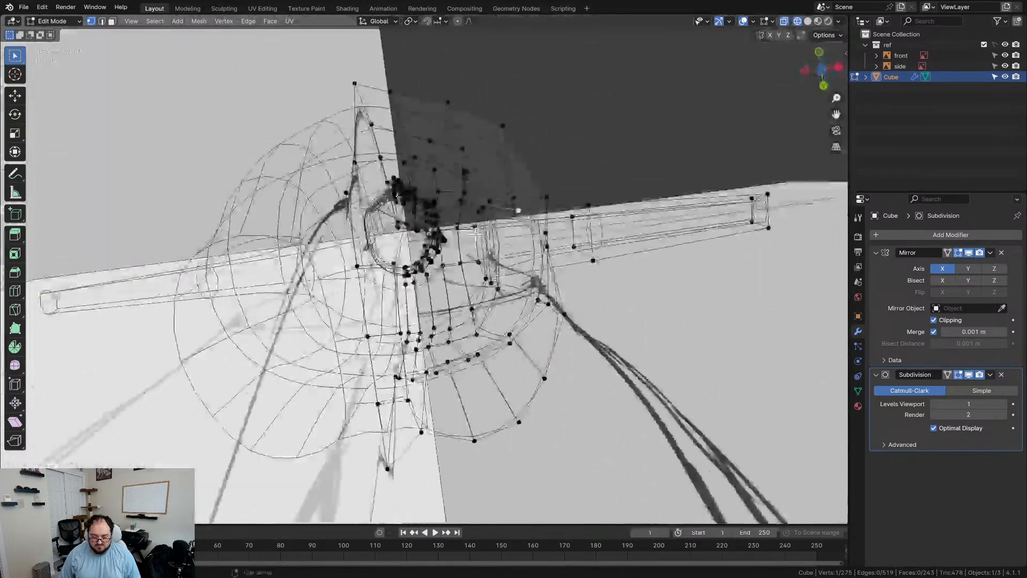
alt+click(463, 205)
middle_drag(499, 270, 565, 319)
scroll(507, 268, down, 2)
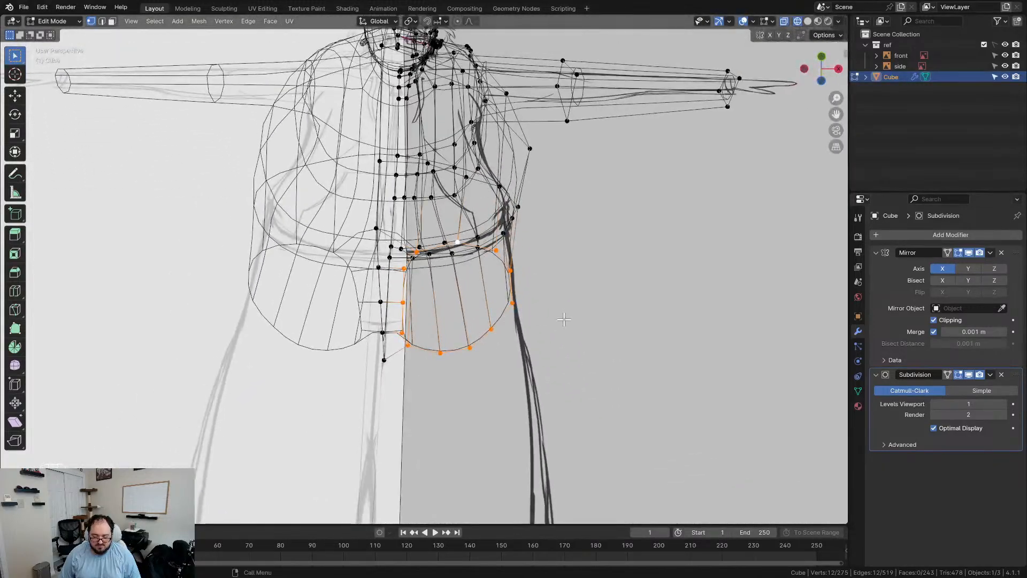
key(g)
key(x)
click(551, 296)
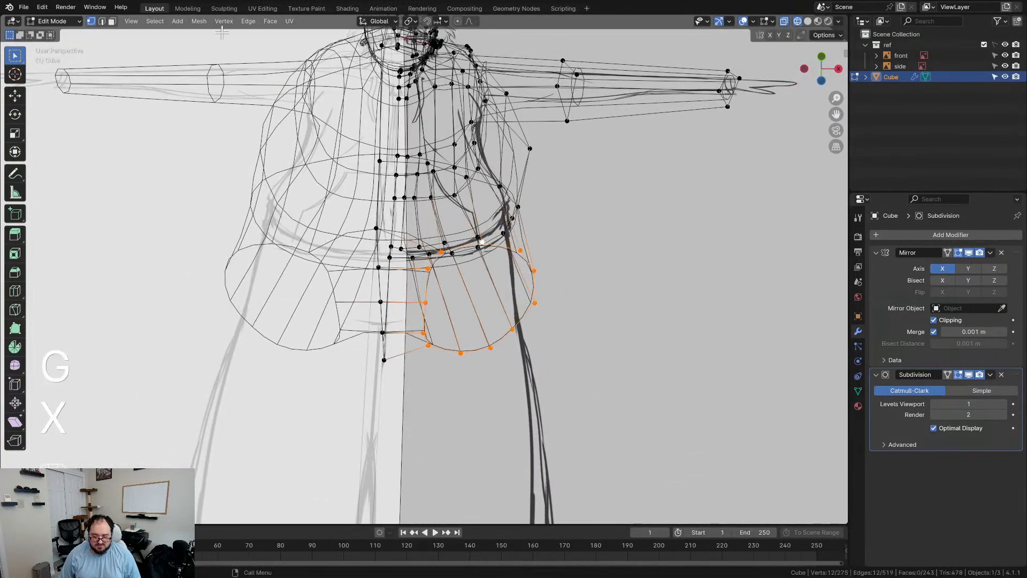
Step: Round the selected leg opening loop by applying To Sphere at about 0.5
click(199, 23)
mouse_move(248, 48)
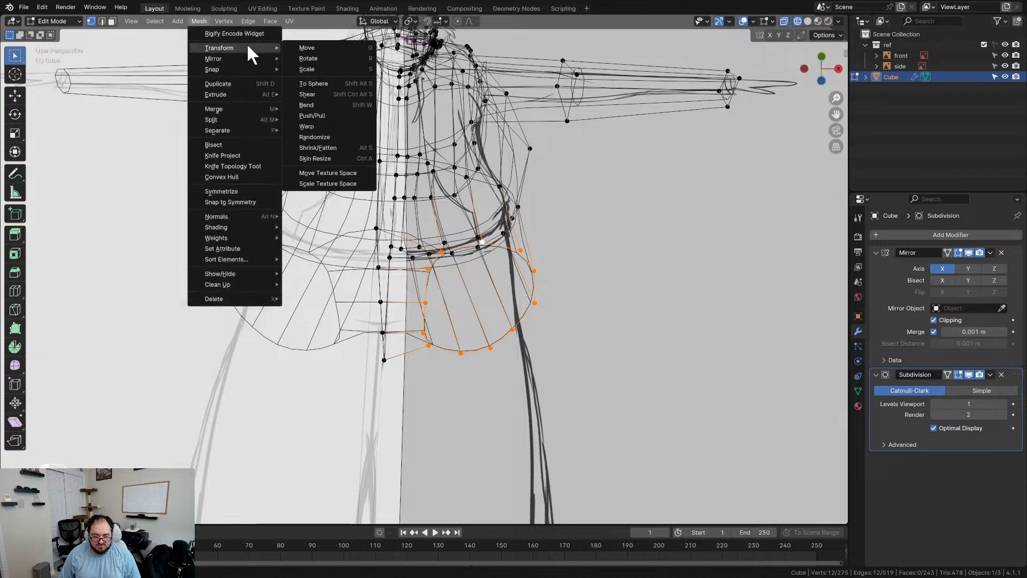
click(329, 85)
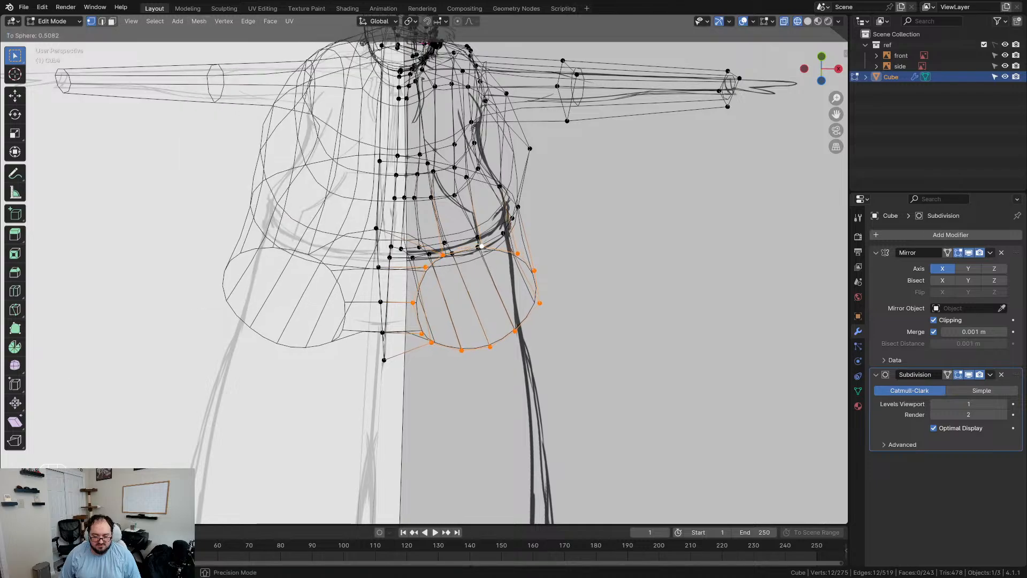
click(344, 356)
scroll(492, 330, down, 2)
middle_drag(491, 330, 366, 396)
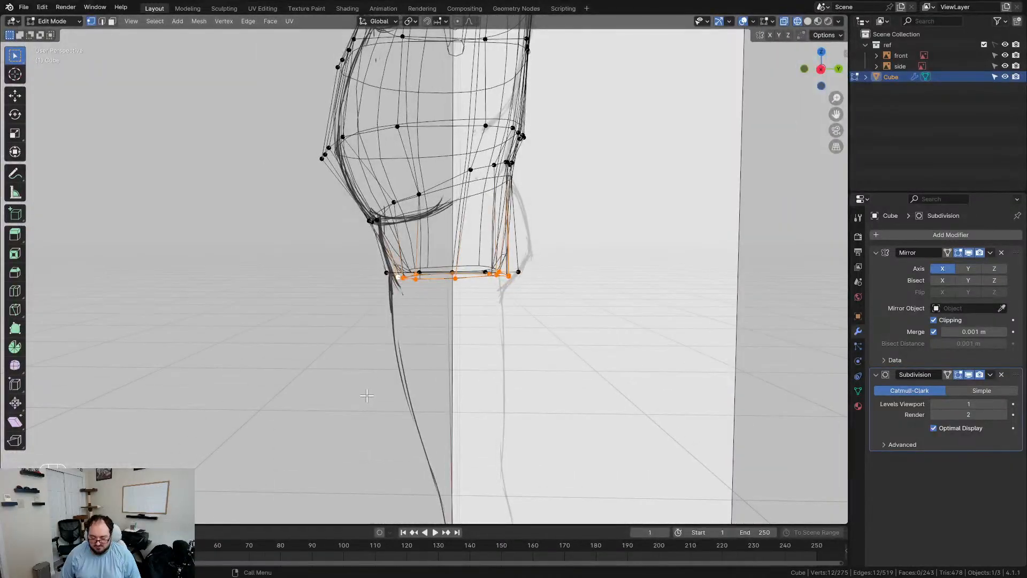
Step: Scale and move the leg opening loop in the side view to fit the leg reference outline
key(KP_3)
scroll(367, 396, up, 3)
key(g)
click(603, 372)
key(s)
click(616, 369)
key(g)
click(629, 373)
Step: Try to shift the leg opening loop toward the centre line in the front view
key(KP_1)
key(g)
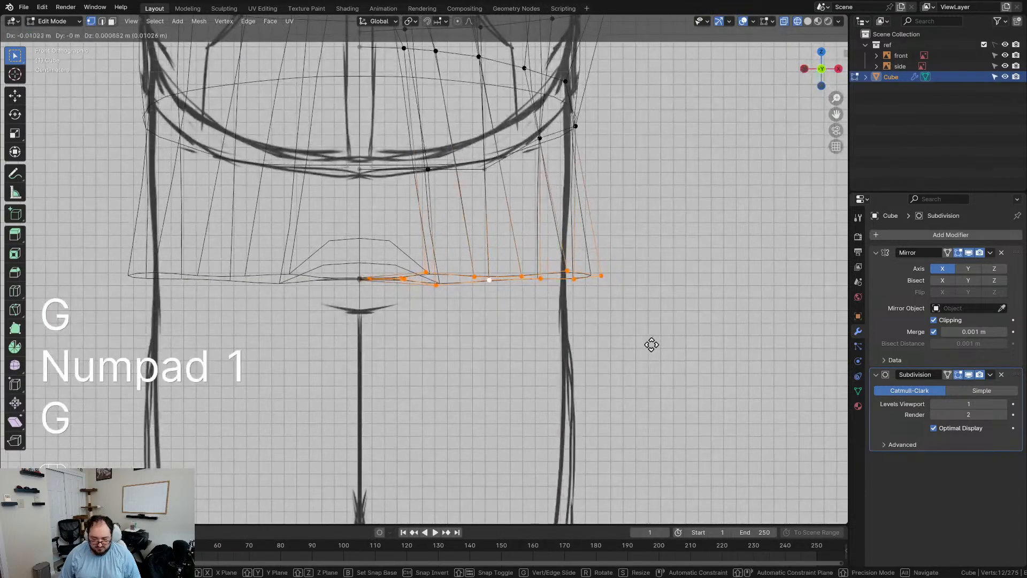
click(623, 344)
middle_drag(447, 319, 442, 367)
scroll(389, 304, up, 3)
key(ctrl+z)
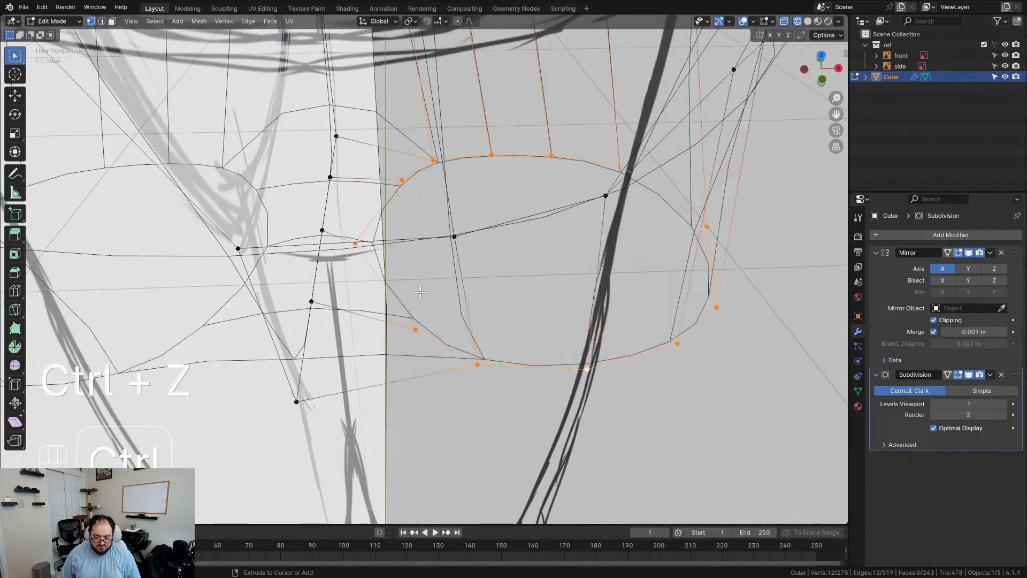
Step: Move the leg opening loop along X by about -0.018 m, toward the centre line
key(g)
key(x)
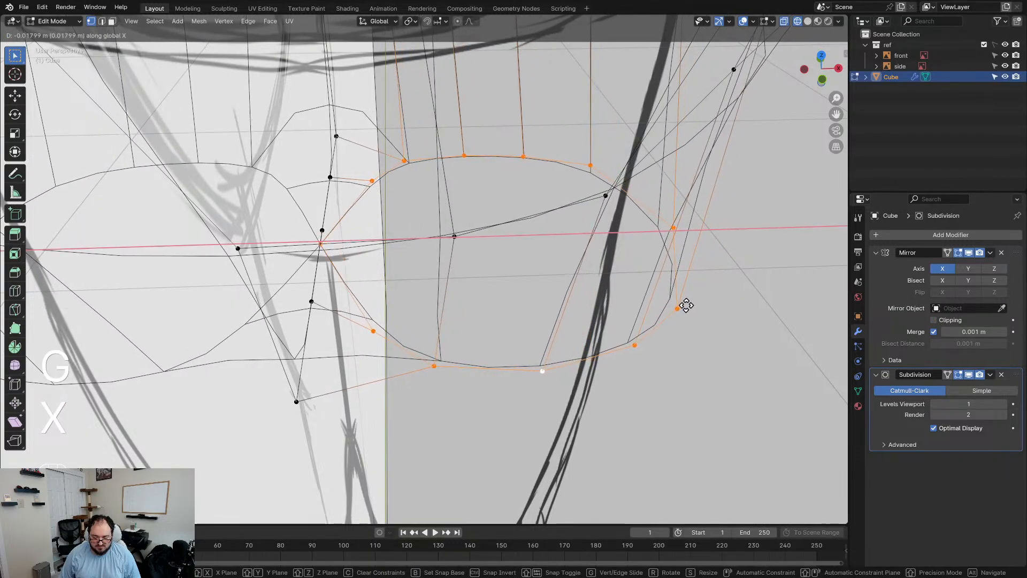
click(684, 305)
Step: Move the innermost vertex of the leg opening off the centre line to keep the inner curve round
click(319, 247)
key(g)
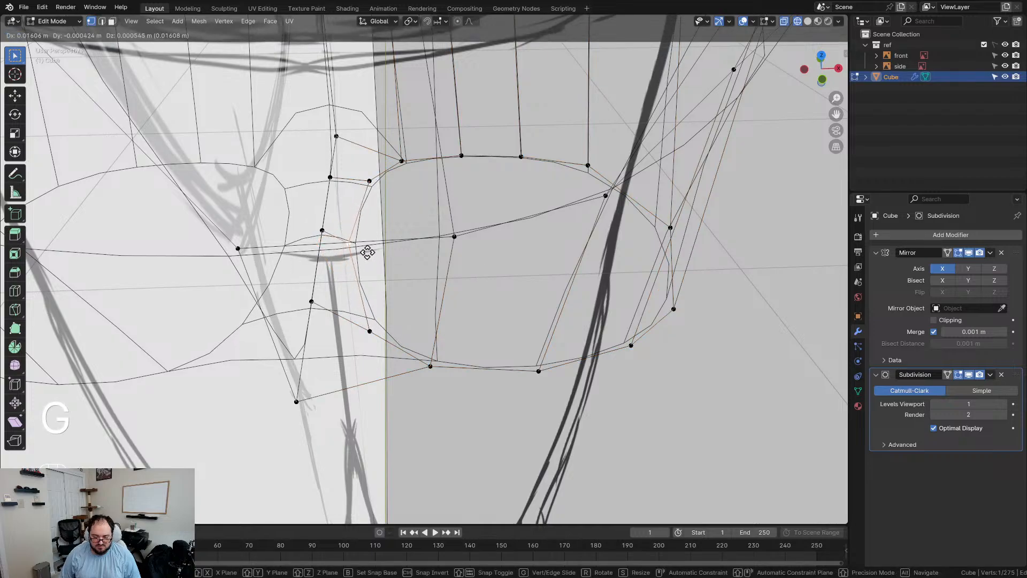
click(367, 252)
middle_drag(427, 284, 357, 283)
key(ctrl+z)
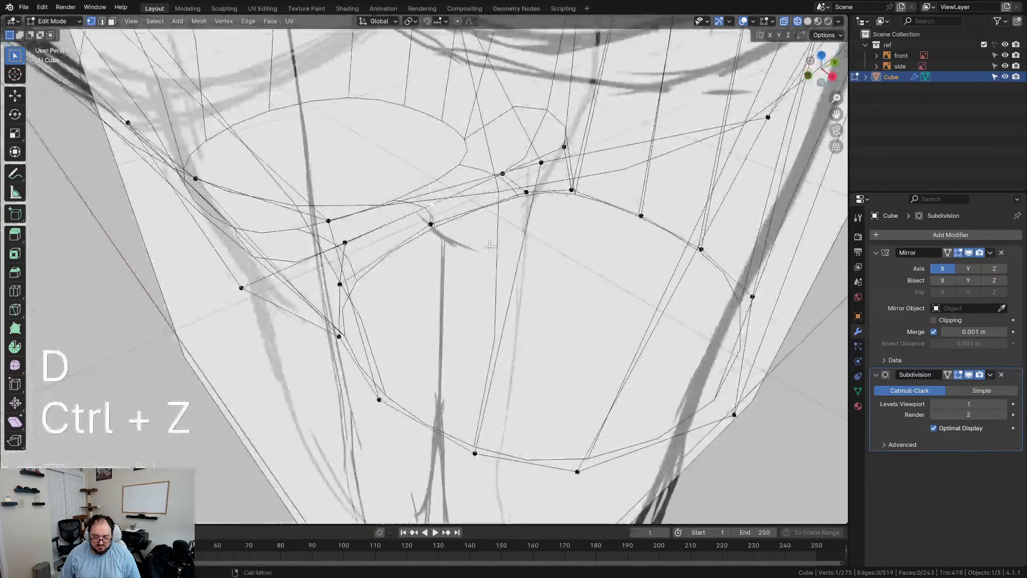
key(g)
click(383, 230)
Step: Select the five crotch vertices on the centre line and lower them below the crotch mark in the front view
alt+middle_drag(383, 230, 512, 235)
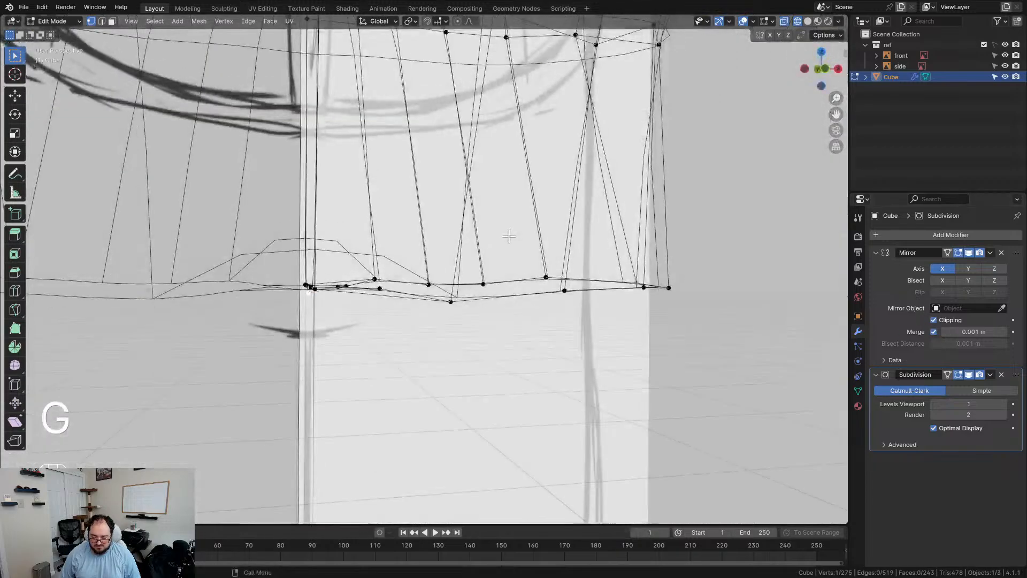
key(KP_1)
drag(365, 259, 365, 261)
key(g)
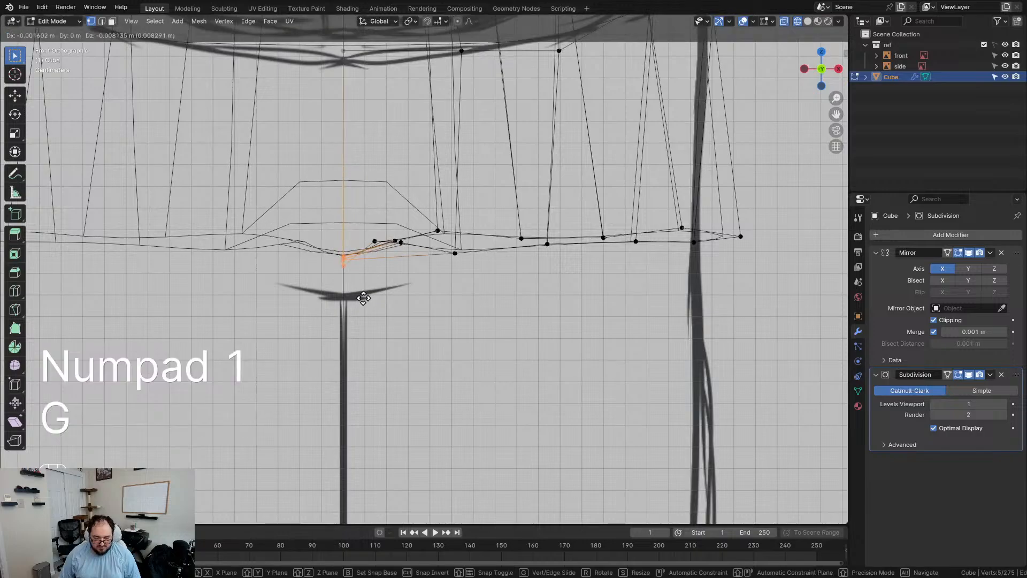
click(357, 371)
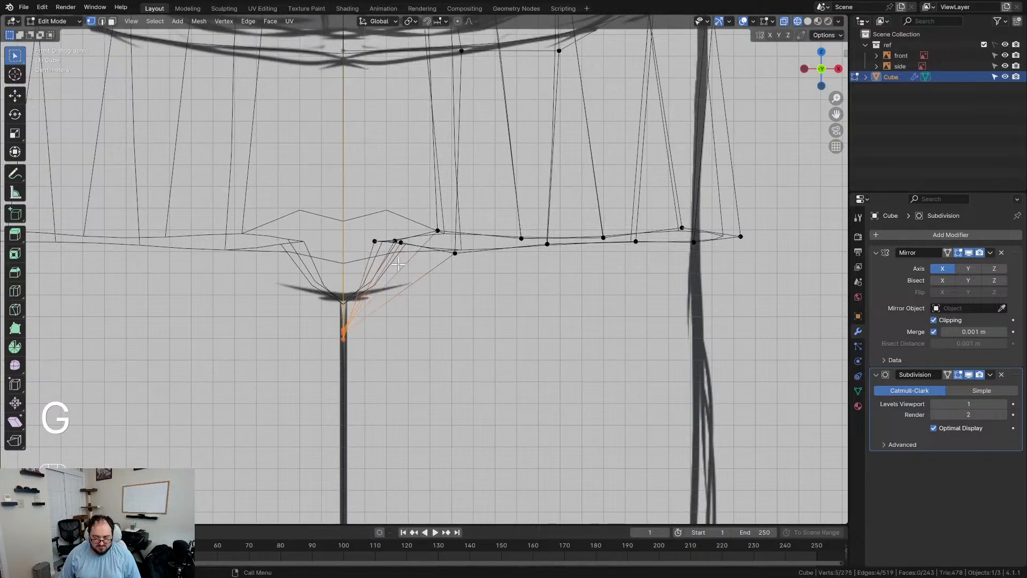
Step: Lower the three inner vertices of the leg opening by about 0.02 m, without the centre vertices, to follow the crotch
middle_drag(398, 264, 378, 215)
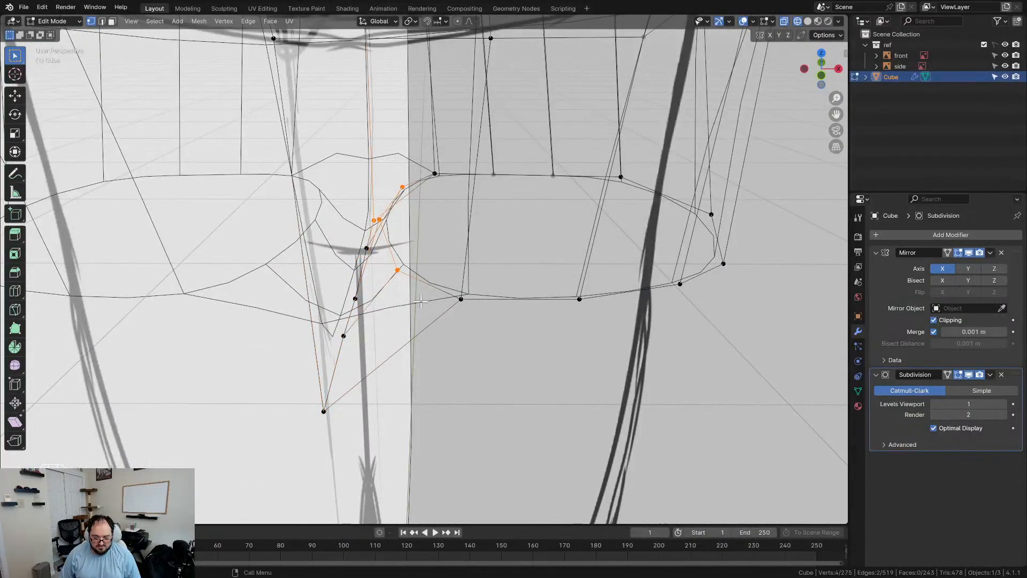
key(KP_1)
key(g)
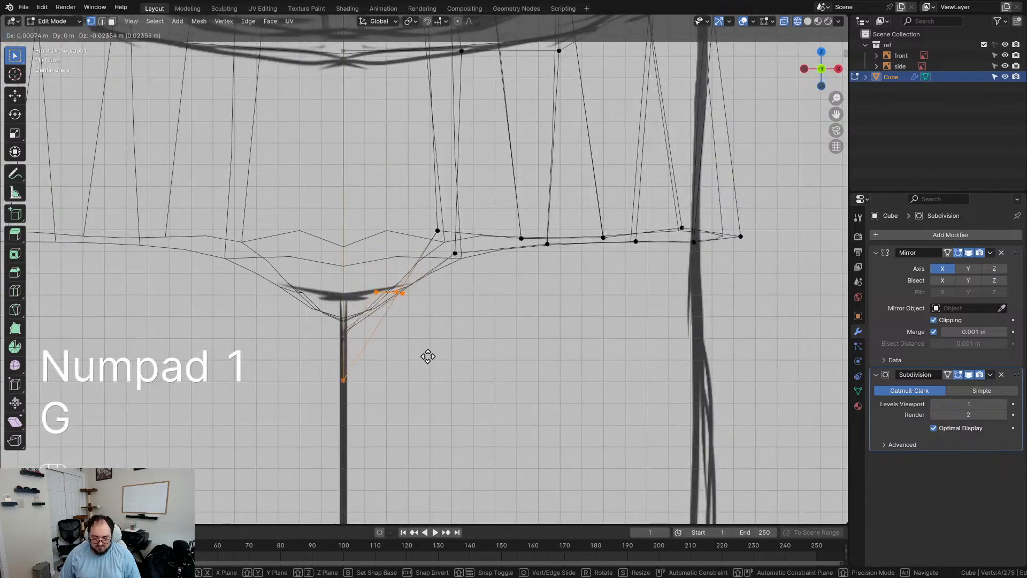
click(428, 352)
key(ctrl+z)
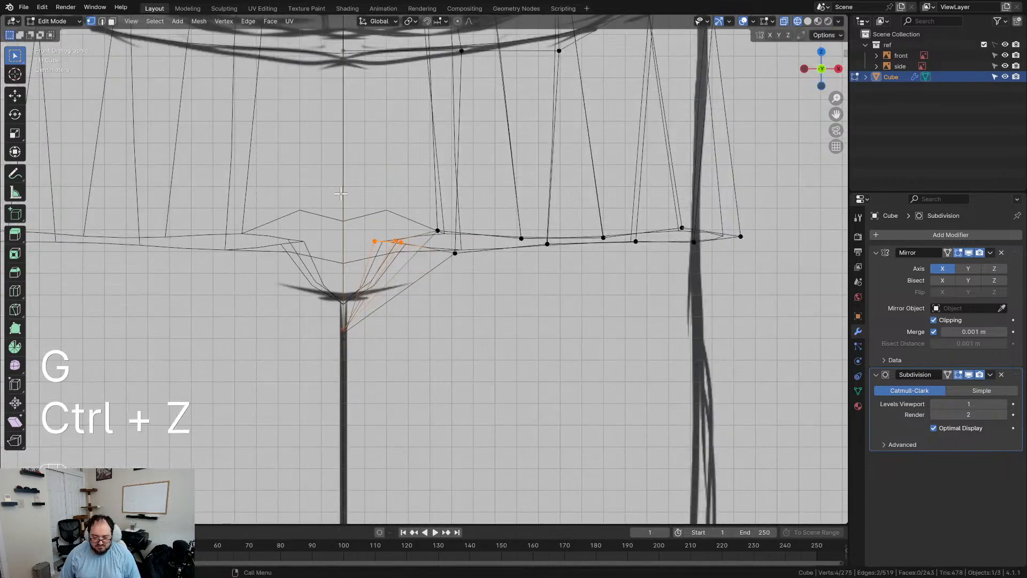
key(g)
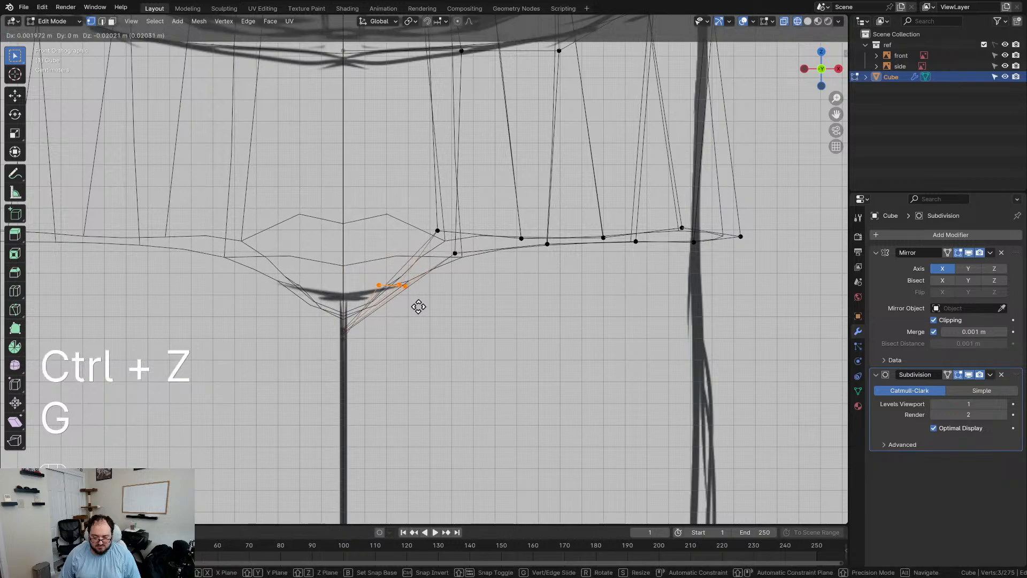
click(421, 305)
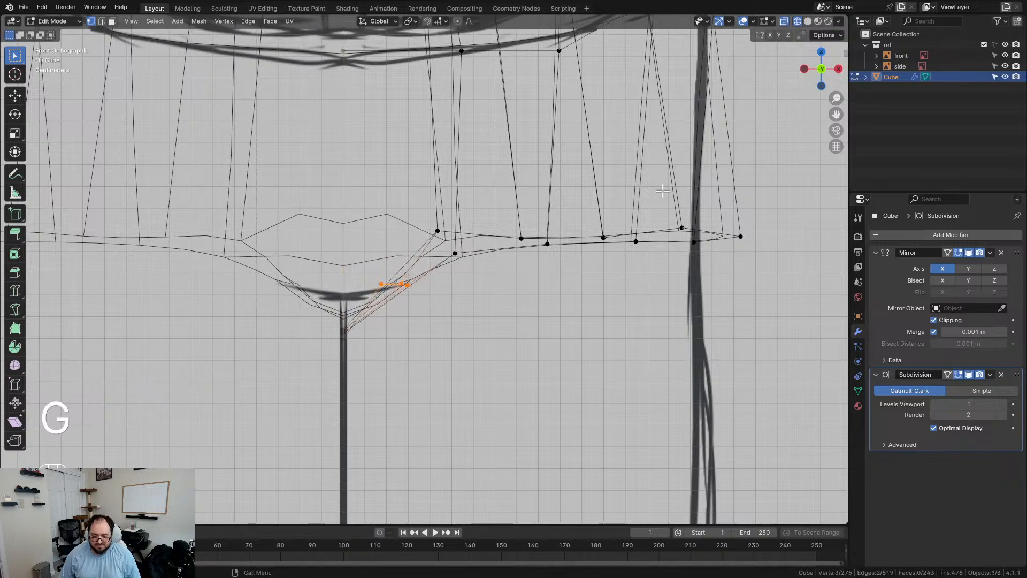
Step: Move the three outer side vertices of the leg opening inward toward the reference leg outline
drag(784, 289, 783, 289)
key(g)
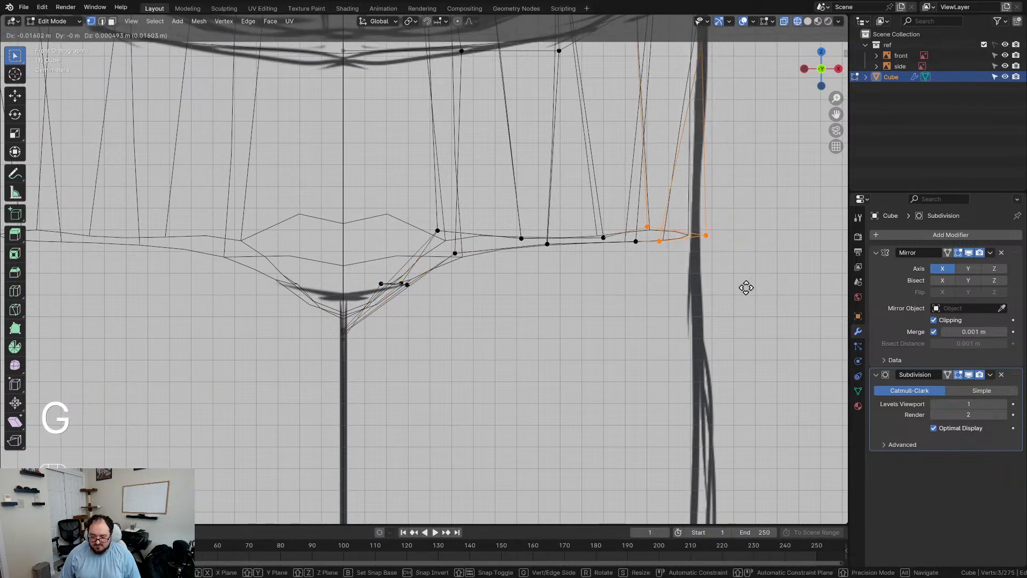
click(745, 292)
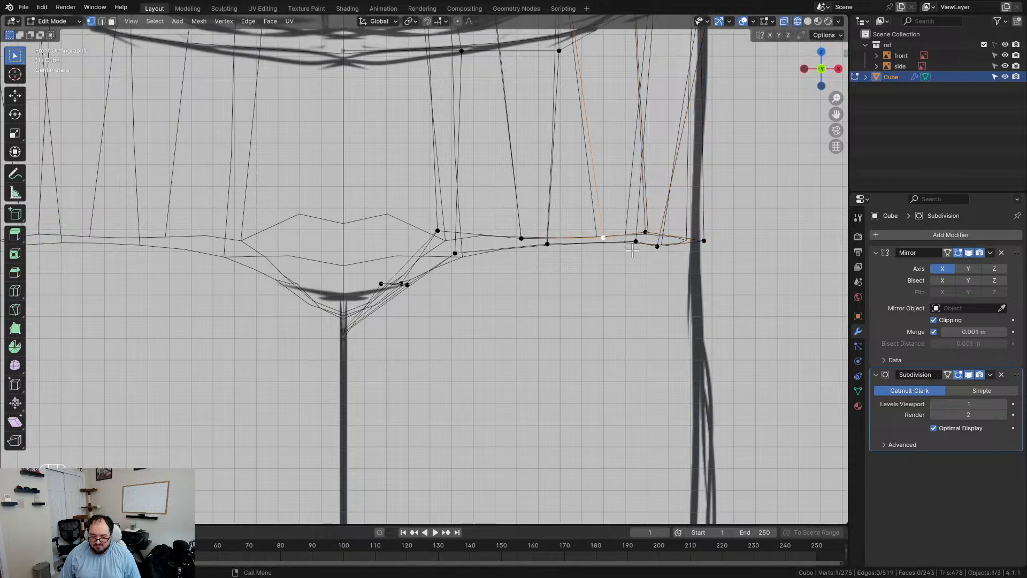
Step: Line up two outer vertices of the leg opening with their counterparts, and level the inner of these pairs with Z scale 0
key(g)
key(x)
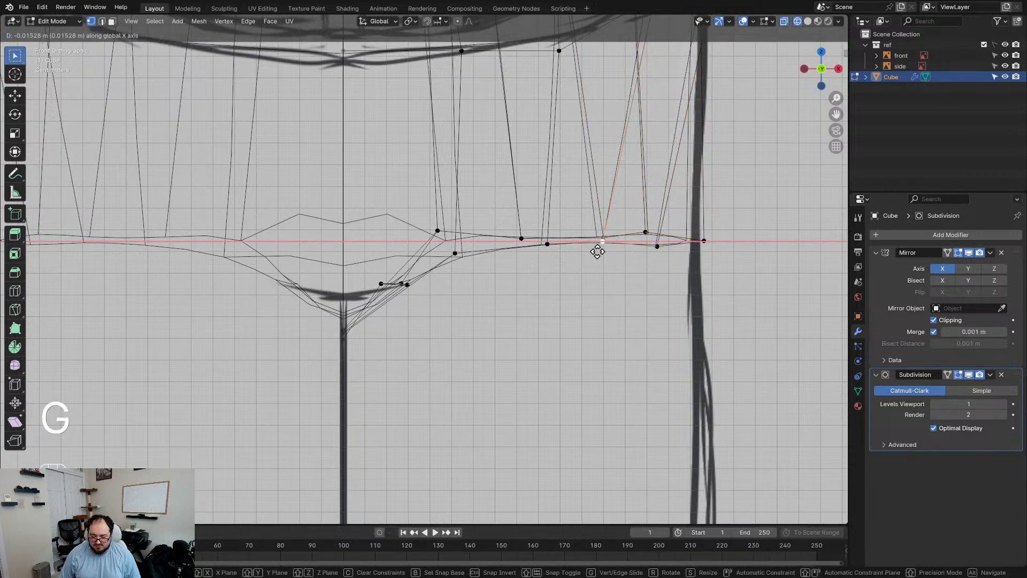
click(598, 252)
key(g)
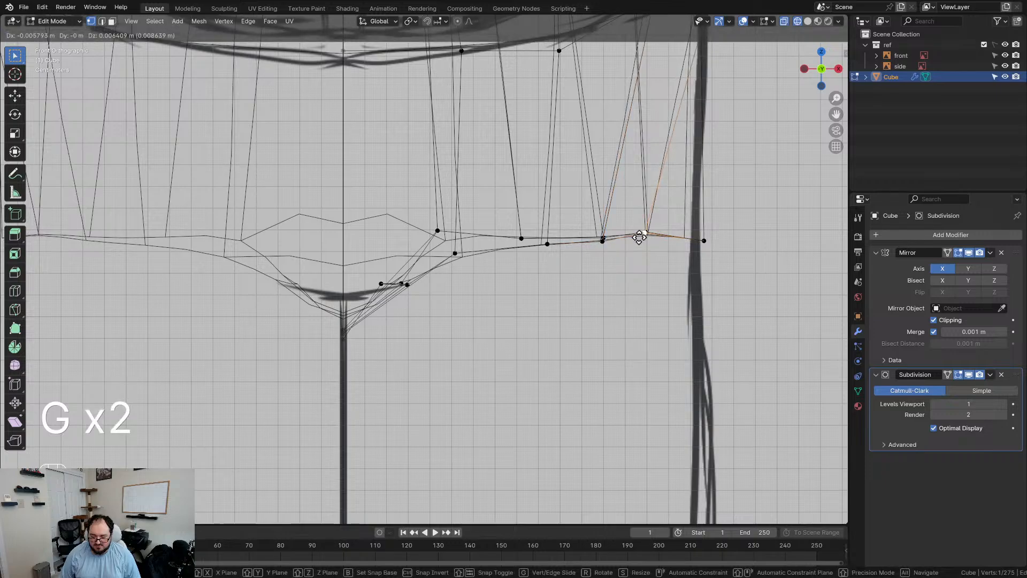
click(642, 237)
drag(608, 258, 613, 262)
key(s)
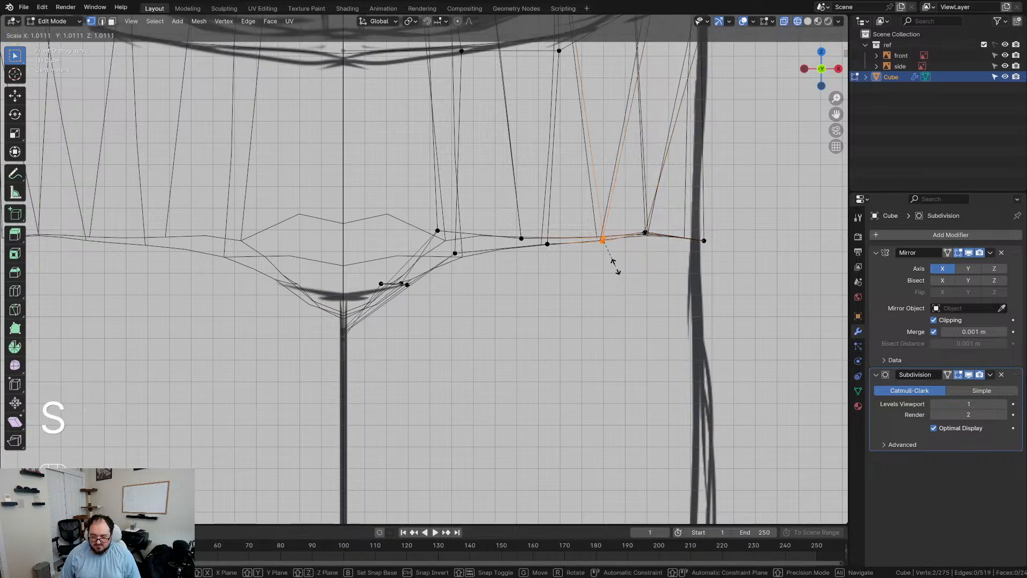
key(z)
key(KP_0)
key(KP_Enter)
Step: Move the next vertex inward onto its front-back counterpart and level the middle pair with Z scale 0
click(537, 252)
key(g)
click(500, 246)
drag(502, 240, 538, 278)
key(s)
key(z)
key(KP_0)
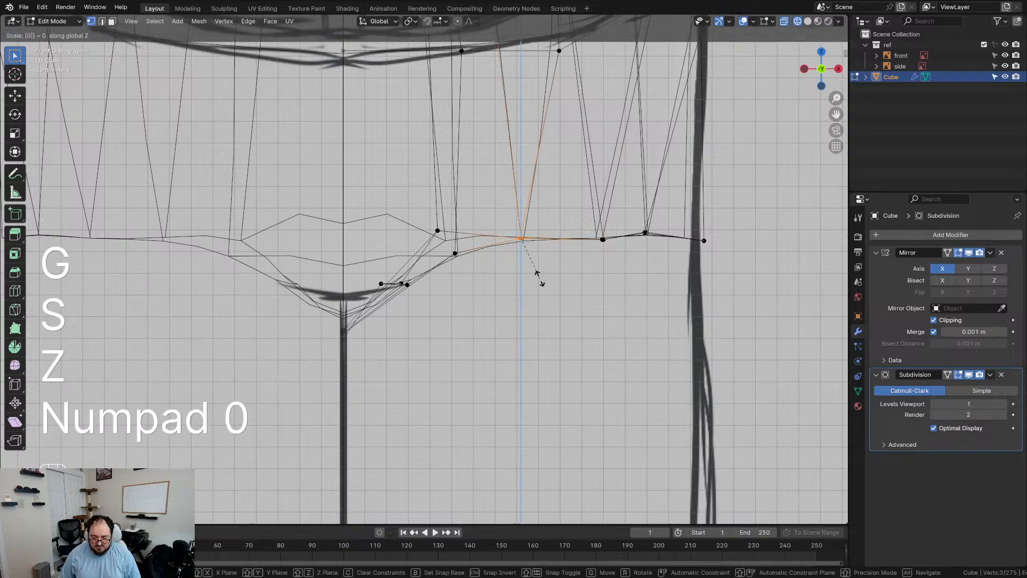
key(KP_Enter)
Step: Raise the vertex nearest the crotch toward its counterpart and level that pair with Z scale 0
click(455, 253)
key(g)
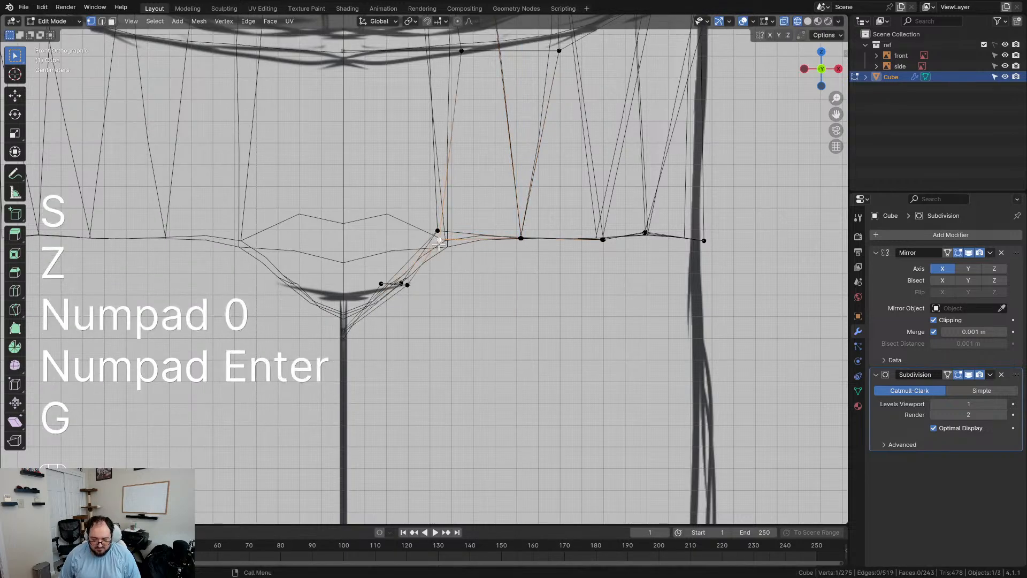
drag(465, 262, 465, 263)
key(s)
key(z)
key(KP_0)
key(KP_Enter)
Step: Lower the two inner vertex pairs of the leg opening so the edge slopes smoothly down to the crotch
key(g)
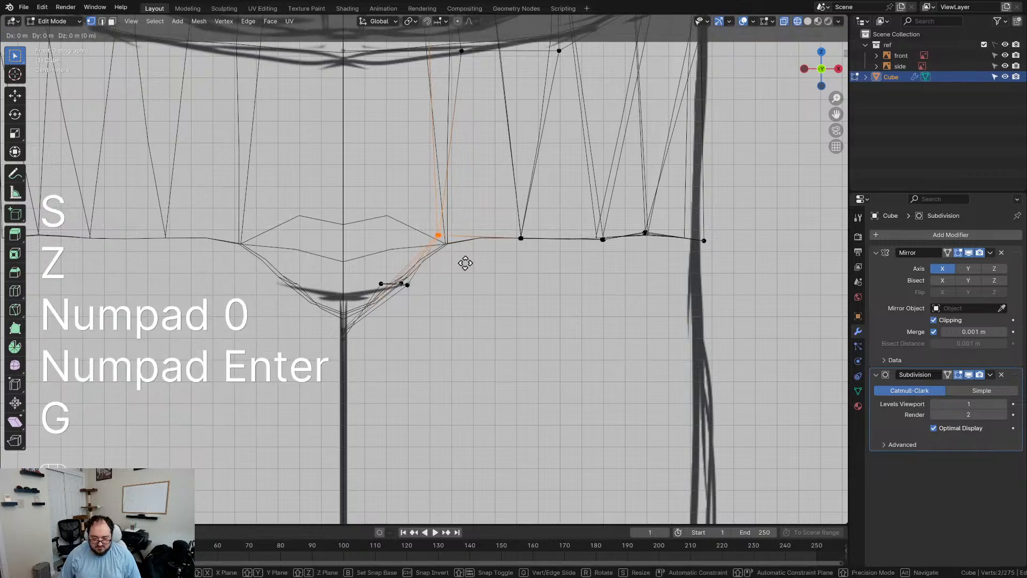
click(466, 268)
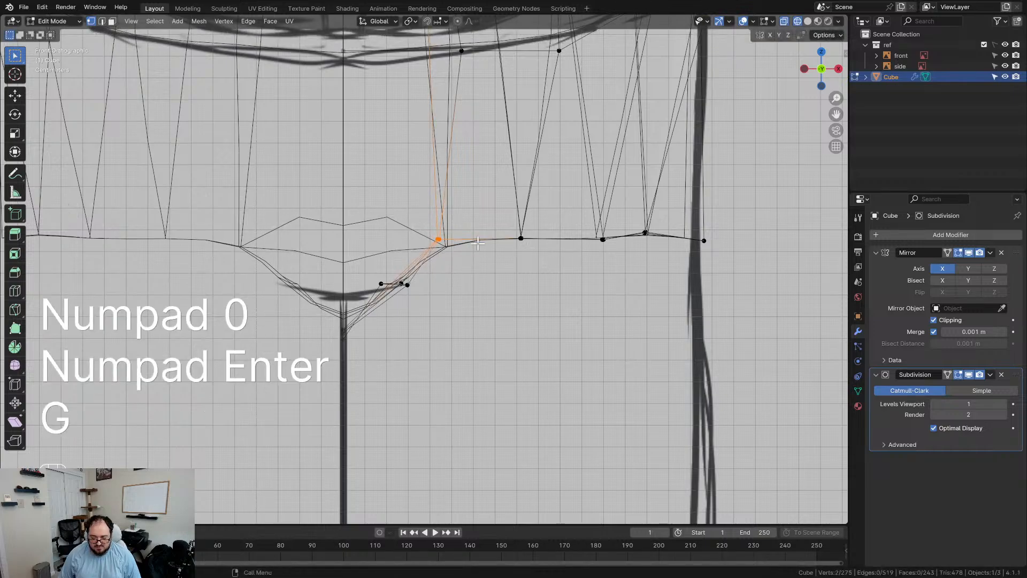
key(g)
key(g)
click(508, 215)
drag(509, 214, 559, 278)
key(g)
click(560, 281)
Step: Adjust the two outer vertex pairs of the leg opening to continue its gentle arc toward the hip
drag(640, 222, 667, 263)
key(g)
click(666, 267)
click(611, 263)
key(g)
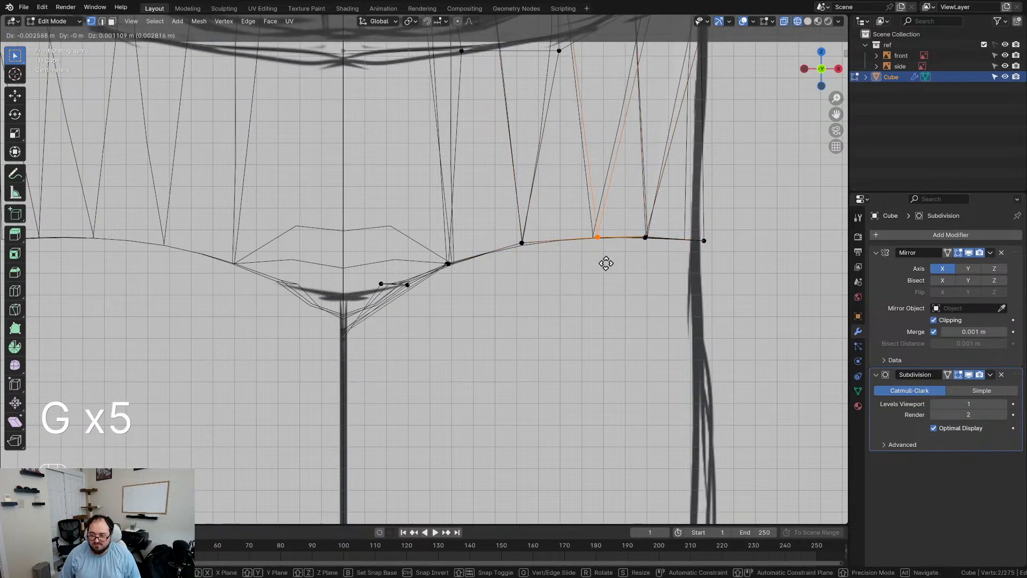
click(606, 263)
Step: Move the upper and lower vertices of the second front pair backward in the side view, above the crotch strip vertex
scroll(623, 271, down, 5)
key(KP_3)
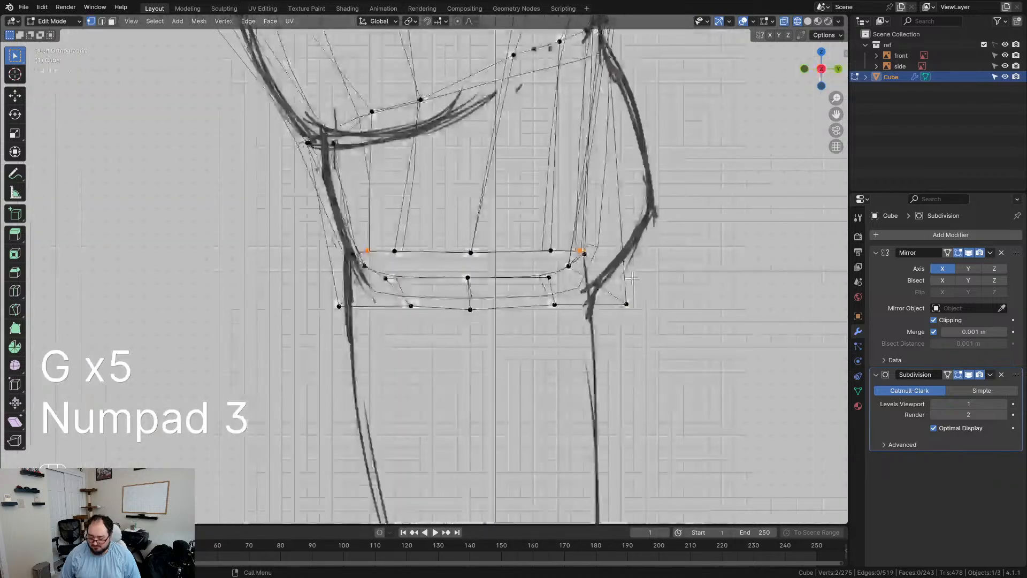
scroll(530, 273, up, 3)
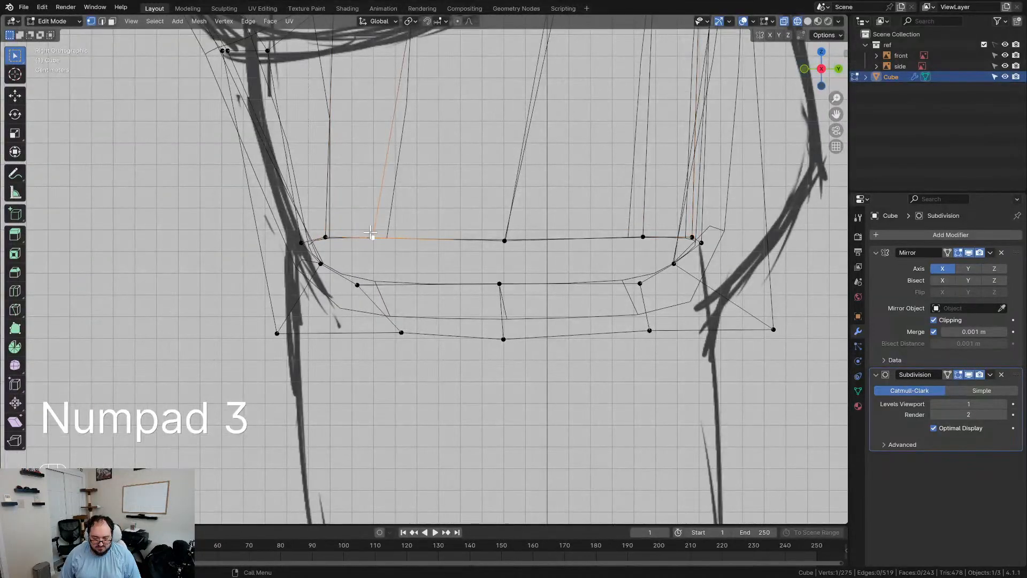
mouse_move(398, 289)
middle_down()
mouse_move(416, 293)
mouse_move(407, 294)
middle_up()
key(KP_3)
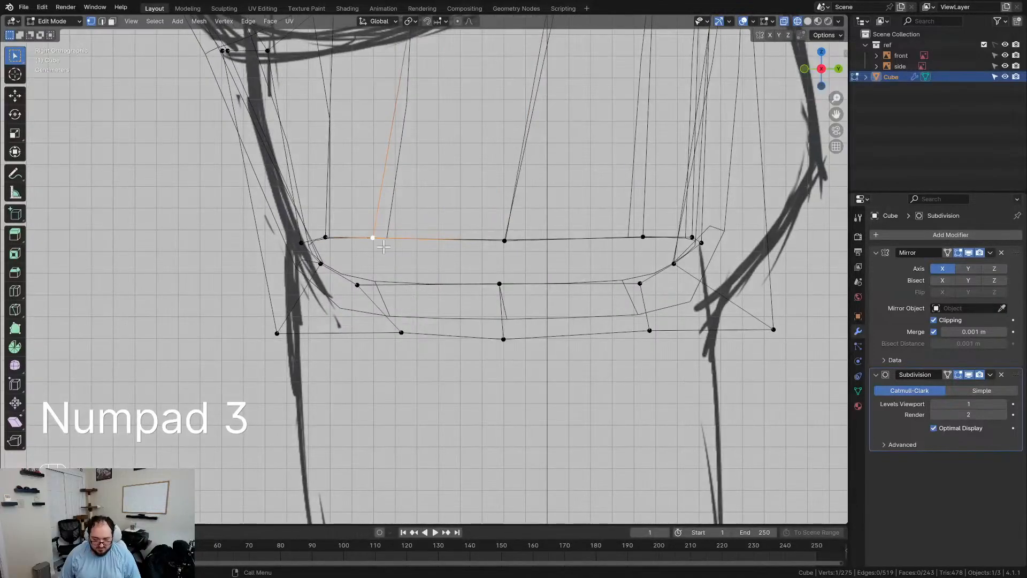
key(g)
click(420, 249)
click(357, 295)
key(g)
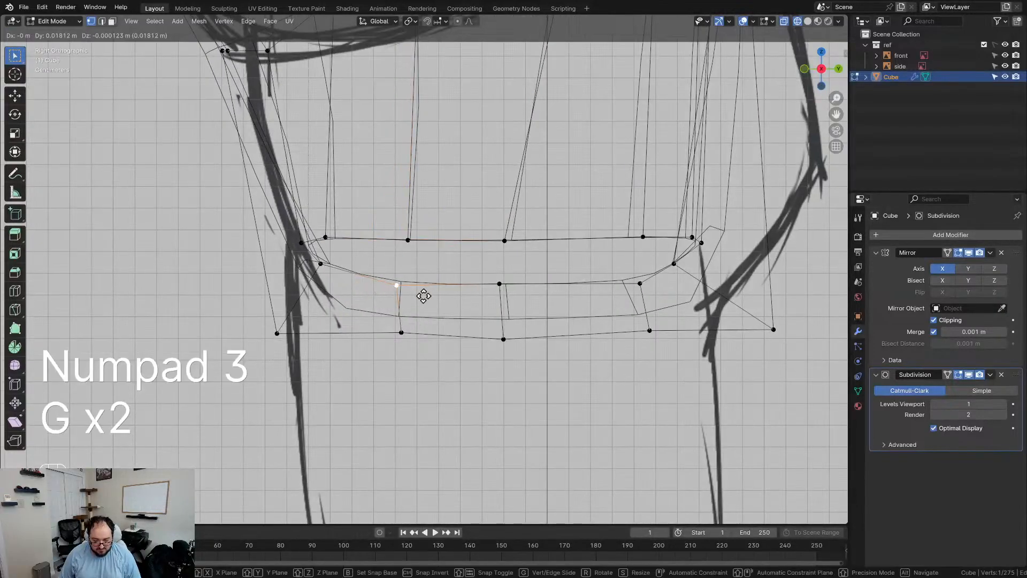
click(431, 297)
Step: Nudge the lower front corner vertex backward and align the front corner pair with Y scale 0
click(328, 276)
key(g)
click(337, 280)
key(s)
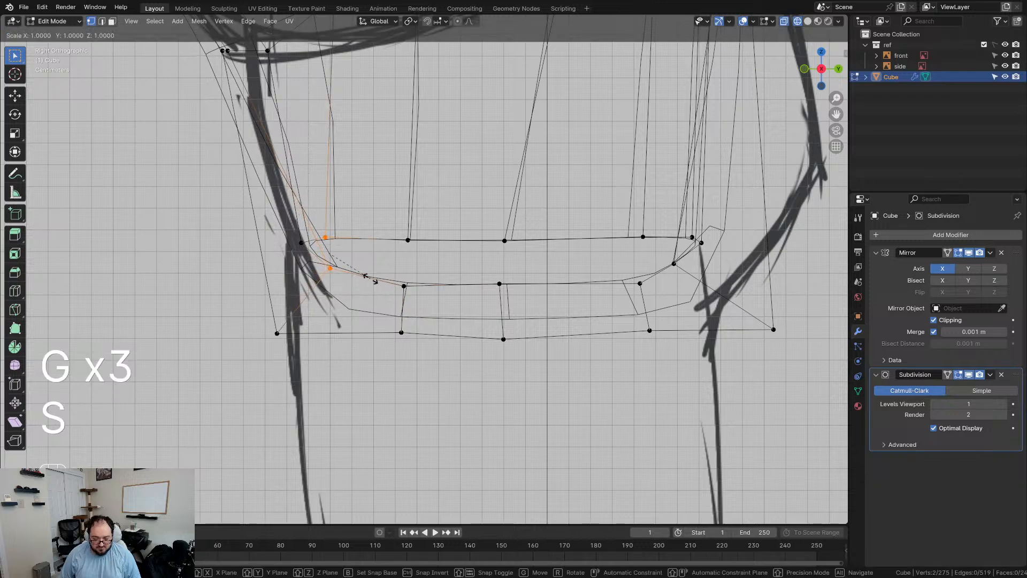
key(x)
key(KP_0)
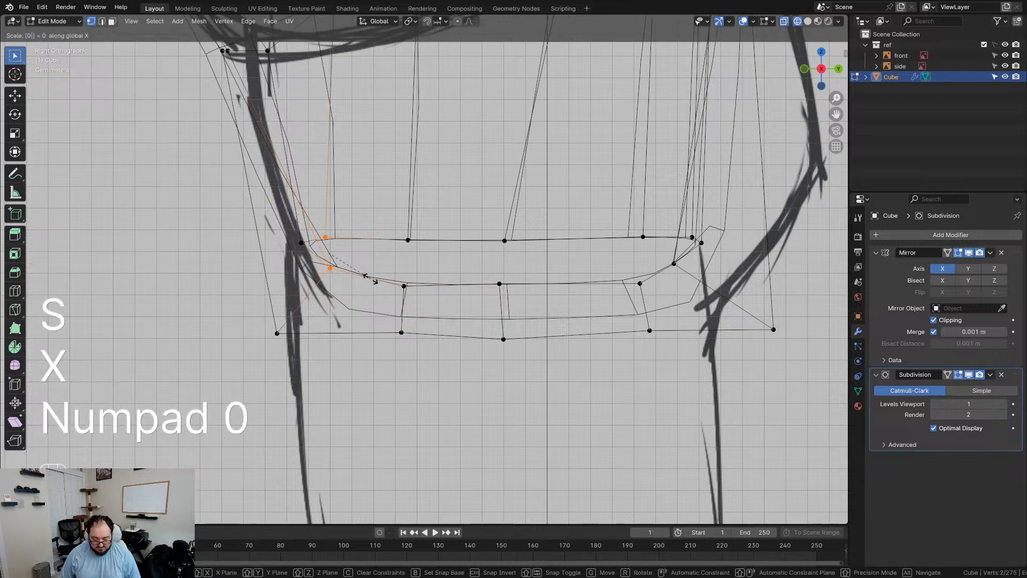
key(y)
key(KP_0)
key(KP_Enter)
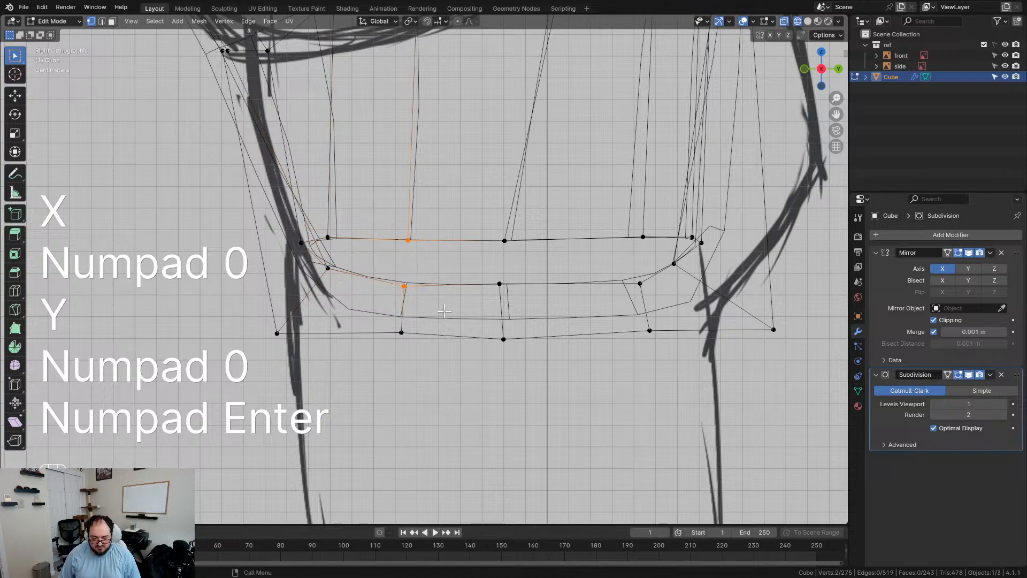
Step: Align the second front pair and the middle pair of the leg opening, each with Y scale 0
key(s)
key(y)
key(KP_0)
key(KP_Enter)
drag(482, 219, 527, 301)
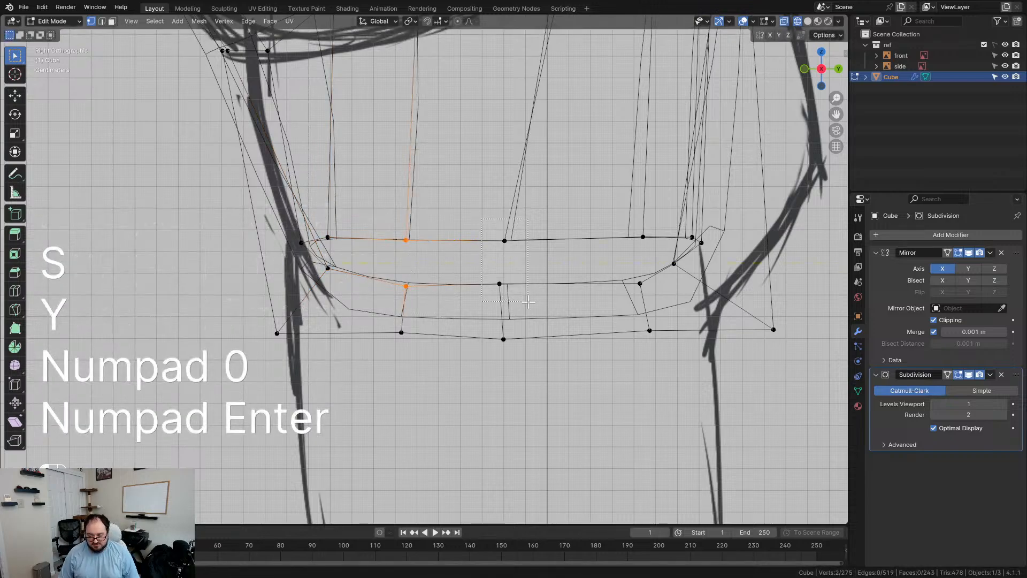
key(s)
key(y)
key(KP_0)
key(KP_Enter)
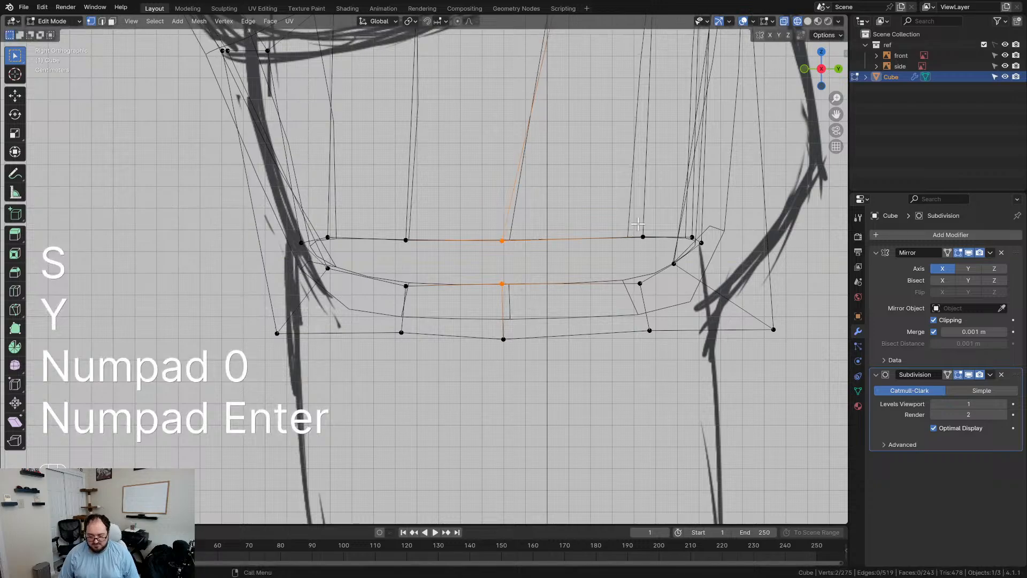
Step: Align the two rear vertex pairs of the leg opening, each with Y scale 0
drag(662, 309, 655, 299)
key(s)
key(y)
key(KP_0)
key(KP_Enter)
shift+click(675, 263)
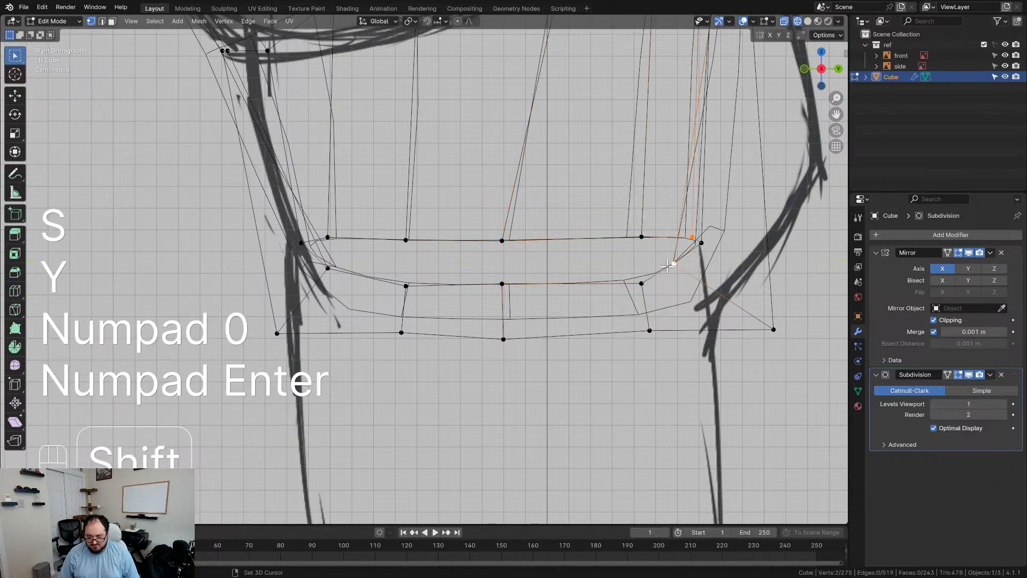
key(s)
key(y)
key(KP_0)
key(KP_Enter)
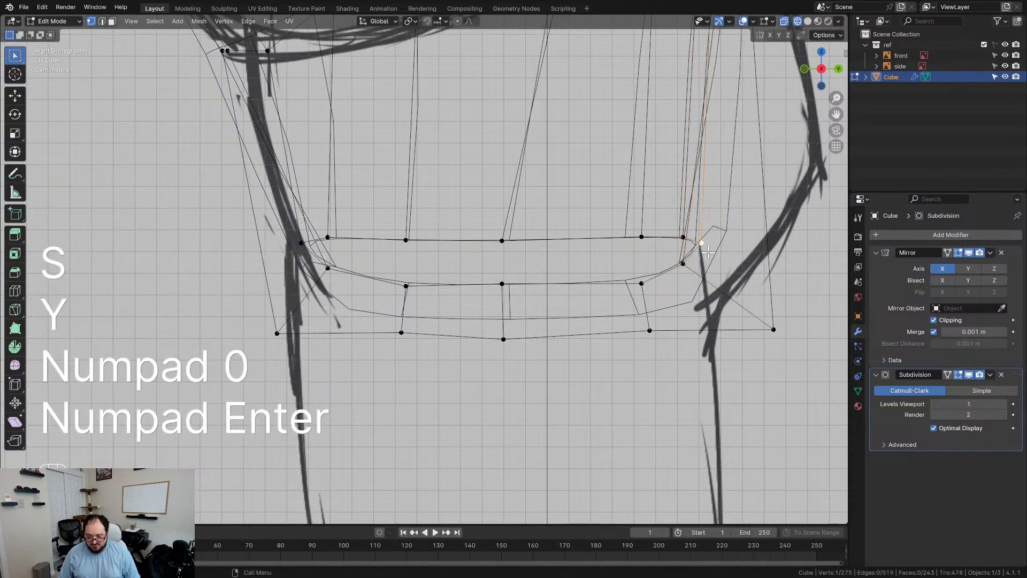
Step: Reposition the rearmost vertex of the leg opening in the side view
key(g)
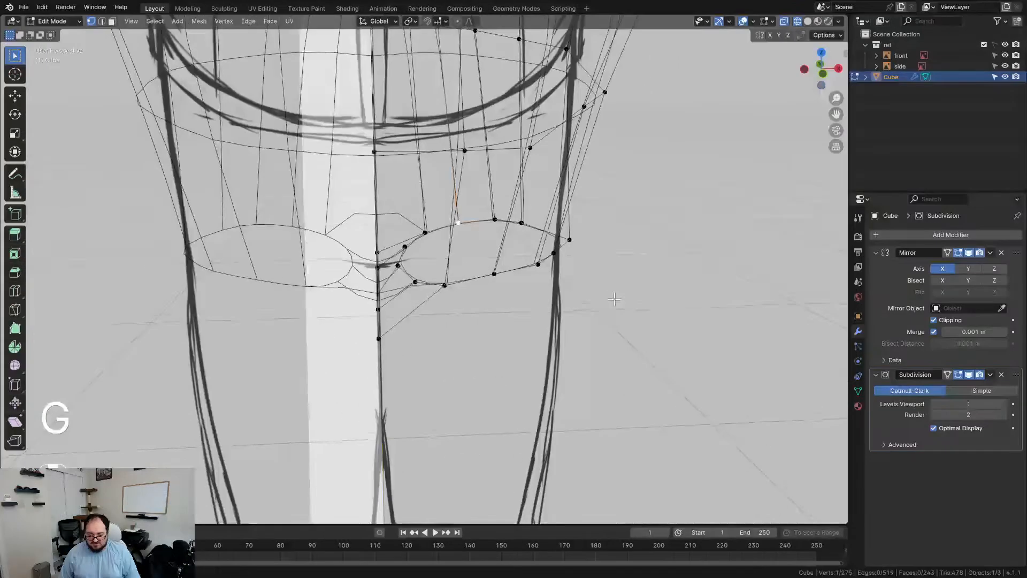
Step: Extrude the edge loop around the leg opening a short distance down the thigh in front view
middle_drag(610, 305, 527, 297)
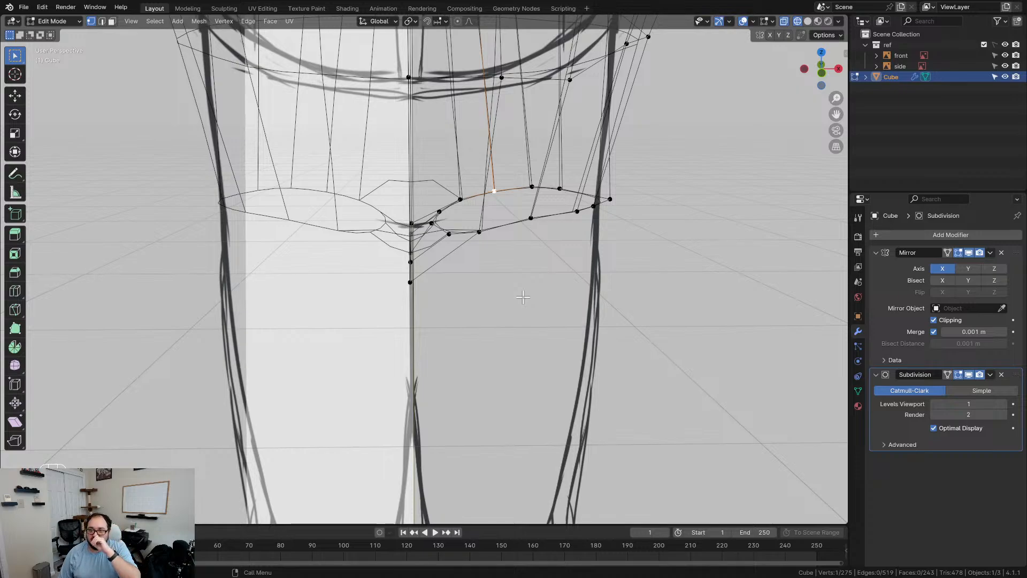
alt+click(510, 220)
scroll(510, 220, down, 3)
middle_drag(525, 276, 528, 258)
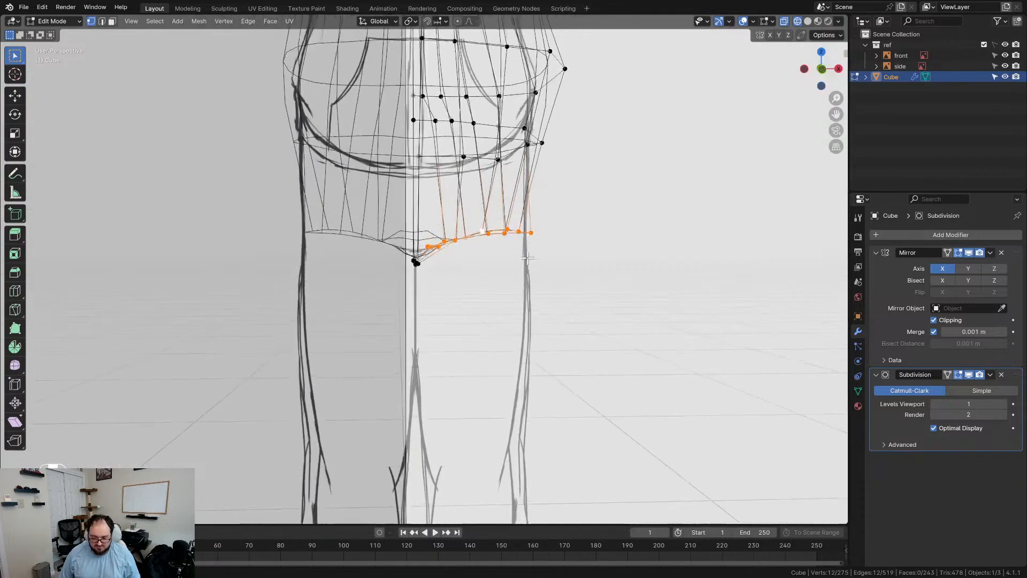
key(KP_1)
scroll(556, 315, up, 3)
key(e)
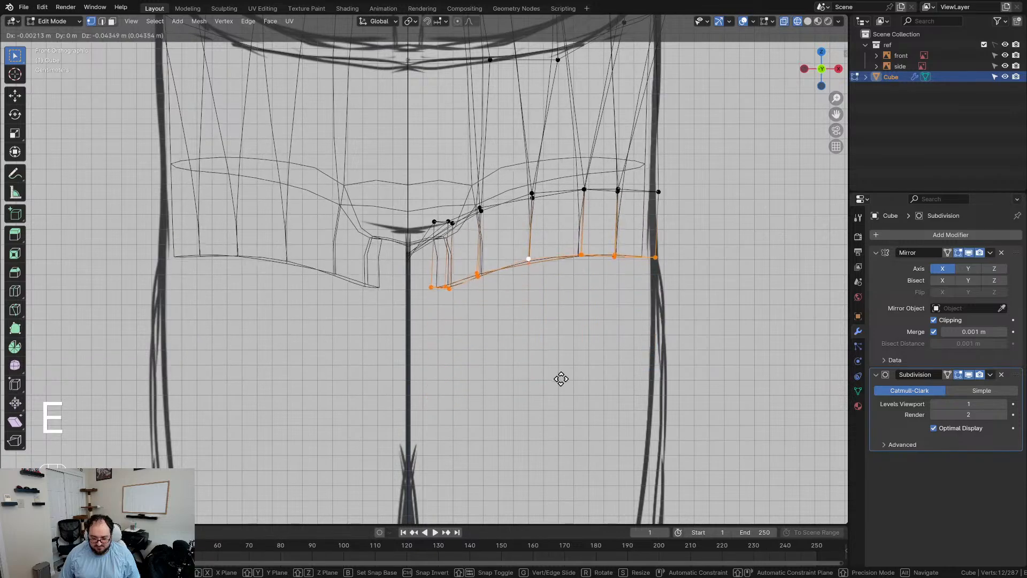
click(560, 372)
Step: Flatten the extruded leg ring by scaling it to 0 along Z
key(s)
key(z)
key(KP_0)
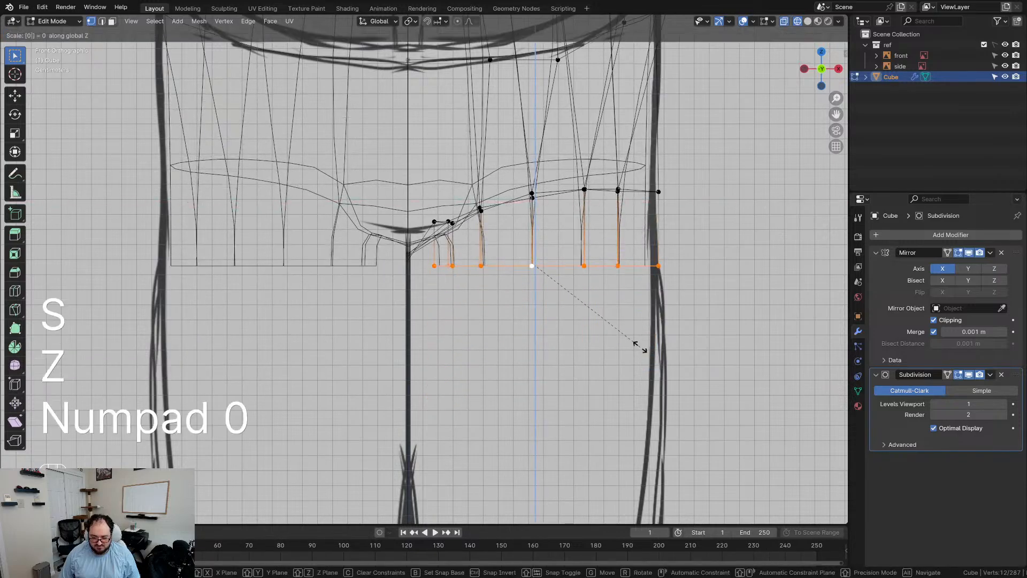
key(KP_Enter)
Step: Move the inner-thigh vertices of the top two leg rings closer to the body's centre line
scroll(640, 347, up, 4)
drag(432, 156, 460, 295)
key(g)
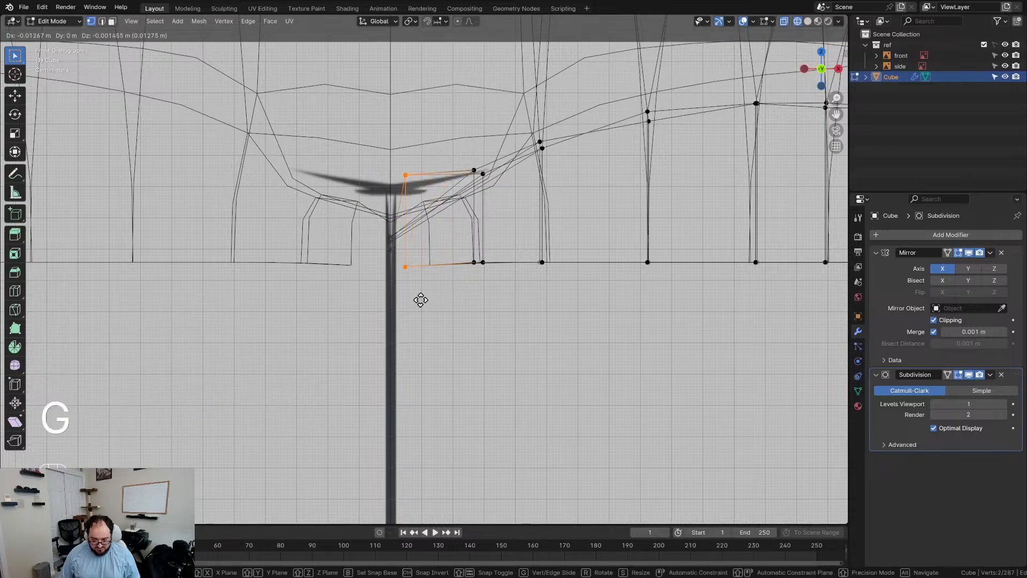
click(423, 299)
drag(507, 301, 505, 301)
key(g)
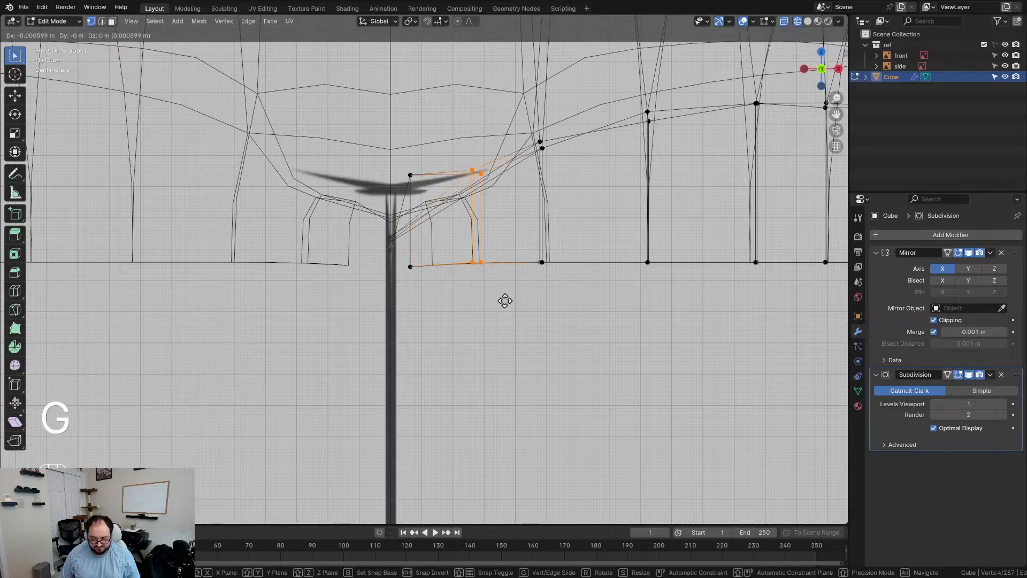
key(x)
click(476, 305)
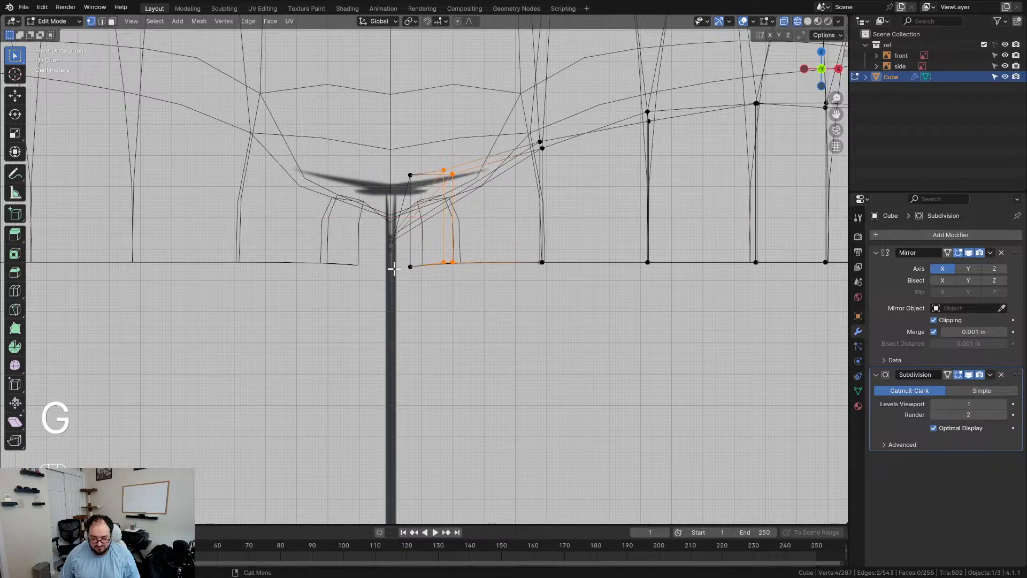
Step: Nudge the innermost vertex of the lower leg ring level with the rest of that ring
drag(439, 302, 438, 303)
key(g)
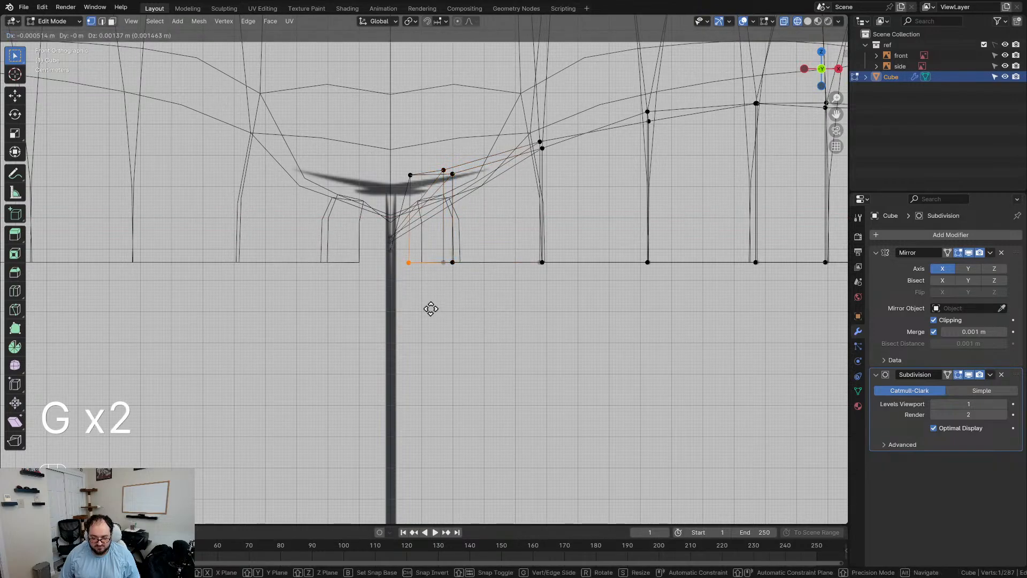
click(431, 306)
Step: Extrude the lower leg ring straight down along Z to the top of the shoe in the front reference
scroll(478, 259, down, 5)
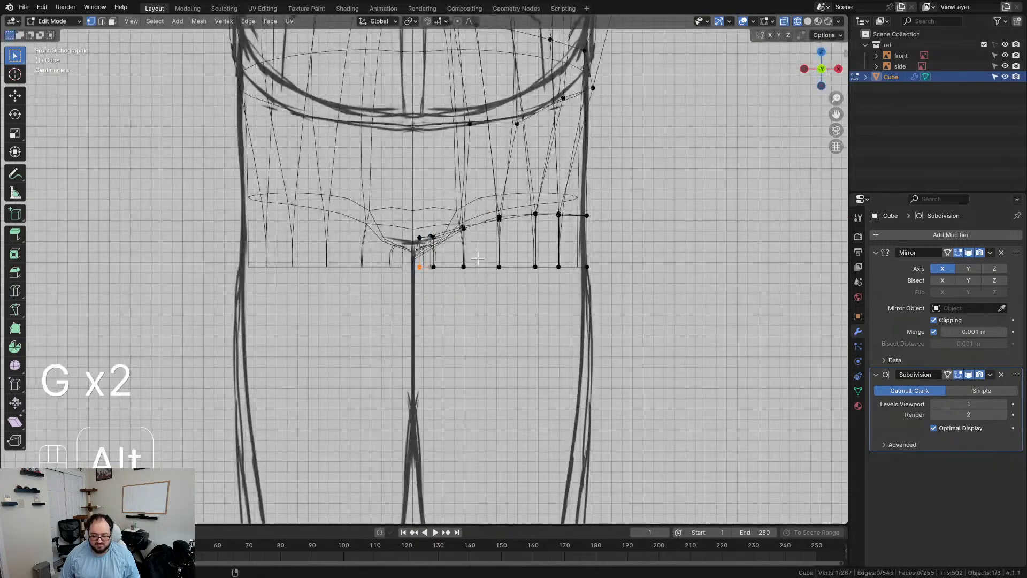
alt+click(472, 265)
scroll(472, 266, down, 4)
shift+middle_drag(492, 362, 496, 176)
key(e)
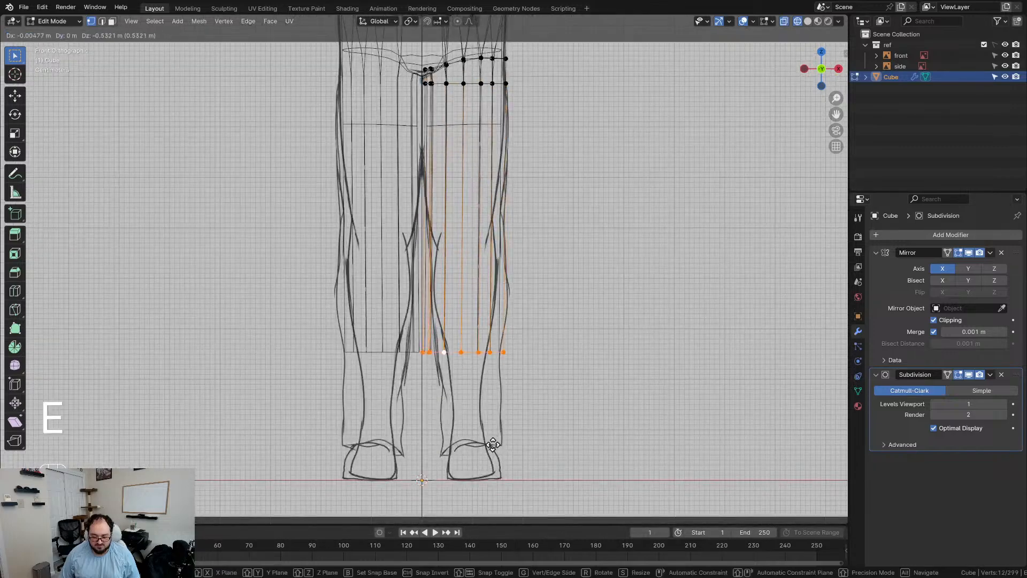
key(z)
click(490, 27)
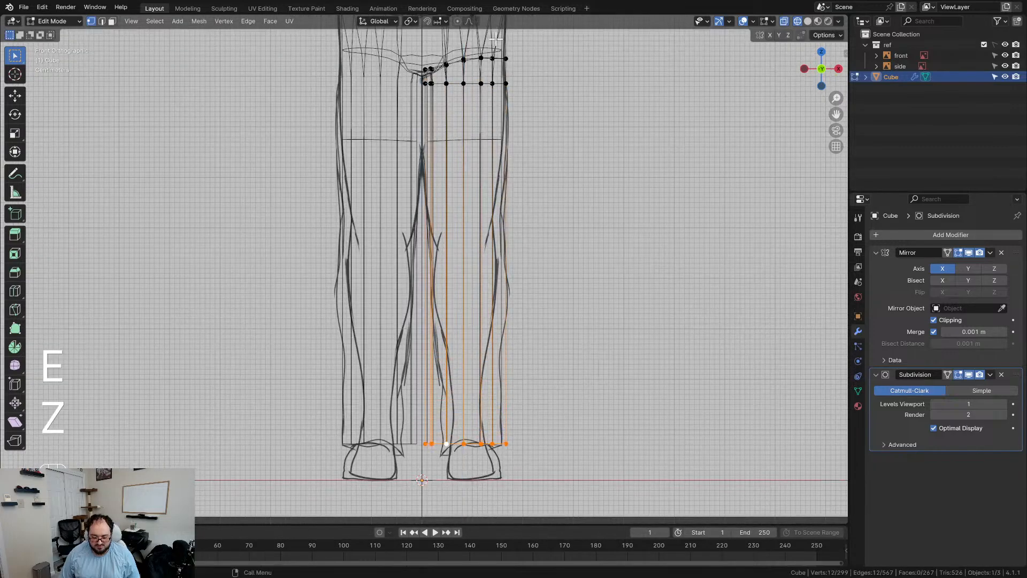
Step: Scale down the bottom leg ring and shift it to fit the ankle outline in the front reference
shift+middle_drag(555, 237, 551, 85)
scroll(628, 279, up, 7)
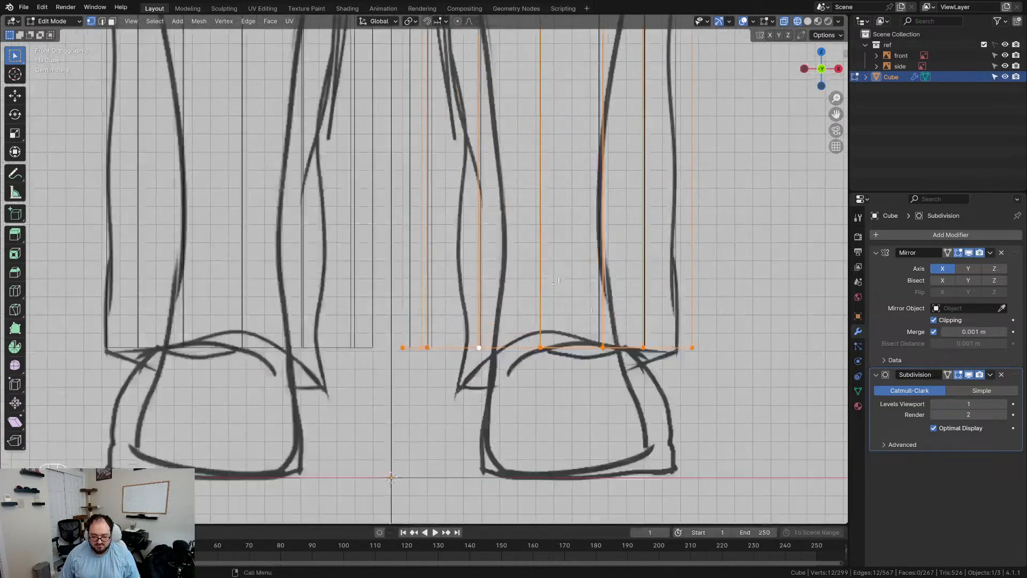
key(s)
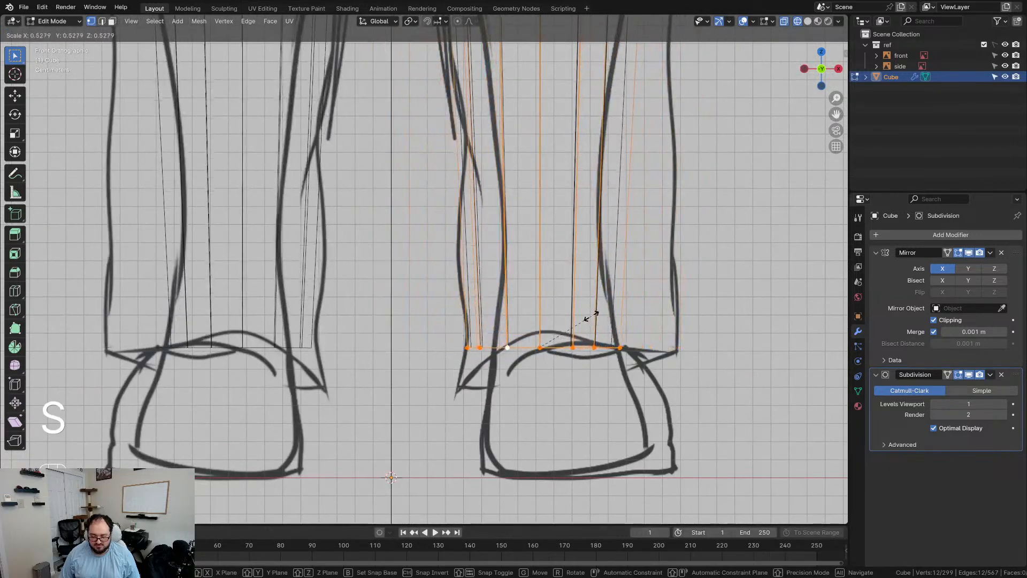
key(g)
click(604, 313)
key(s)
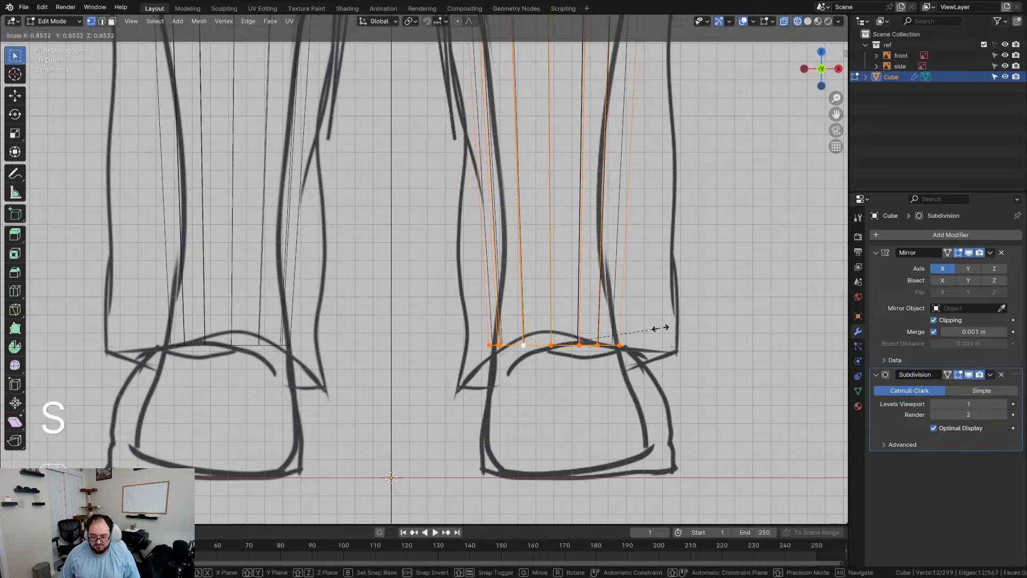
click(662, 328)
Step: Raise the bottom leg ring above the shoe and narrow it to the leg outline in the front reference
key(g)
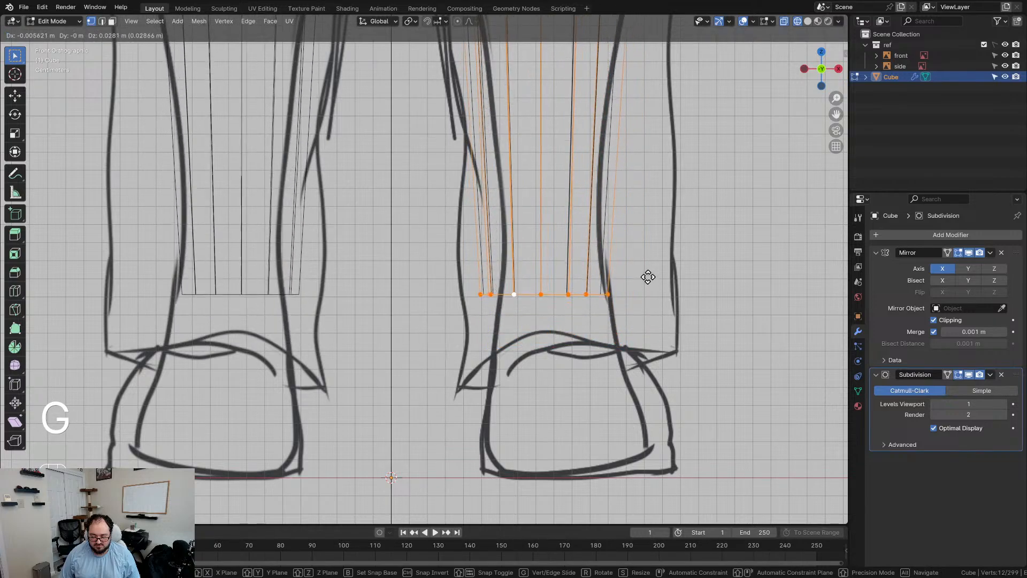
click(658, 247)
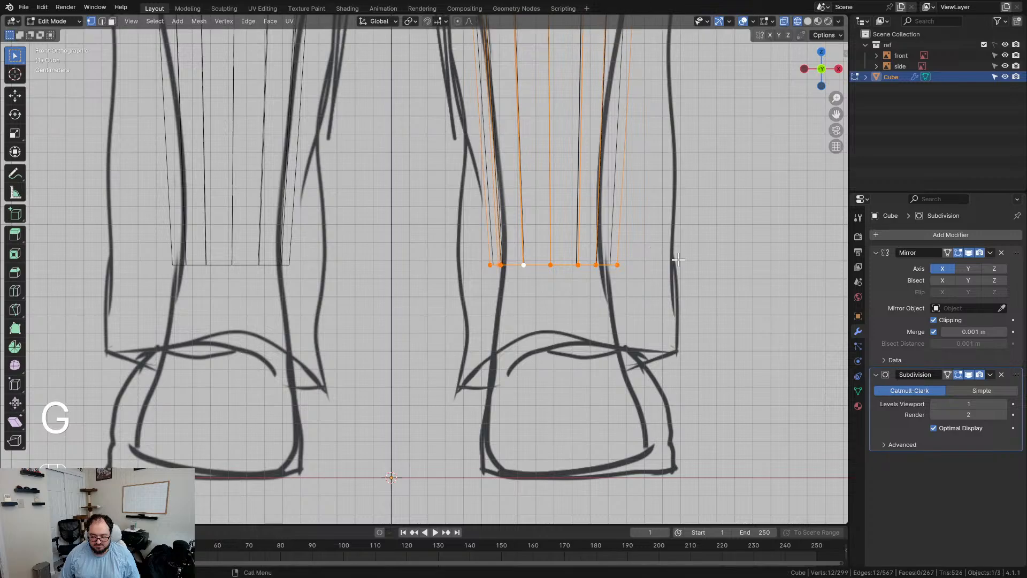
key(s)
click(662, 262)
key(g)
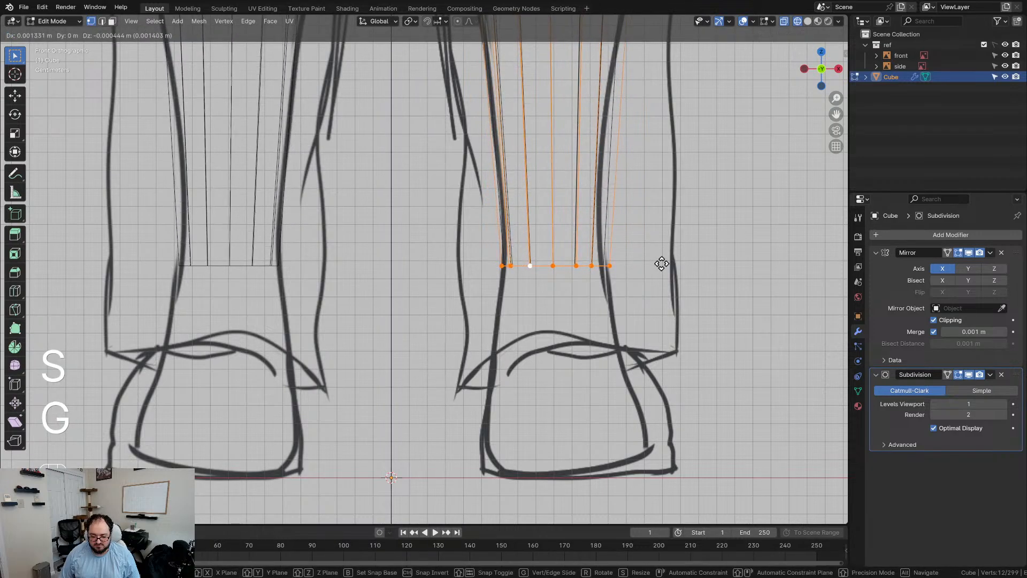
click(661, 264)
Step: Add an edge loop around the leg at knee height with Loop Cut
scroll(600, 259, down, 7)
shift+middle_drag(550, 192, 548, 261)
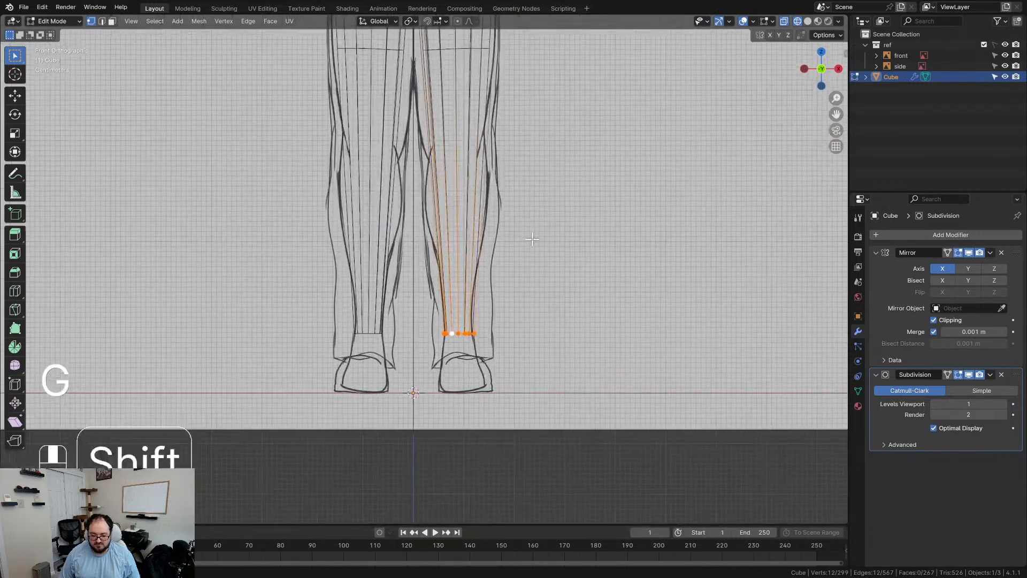
key(ctrl+r)
click(463, 168)
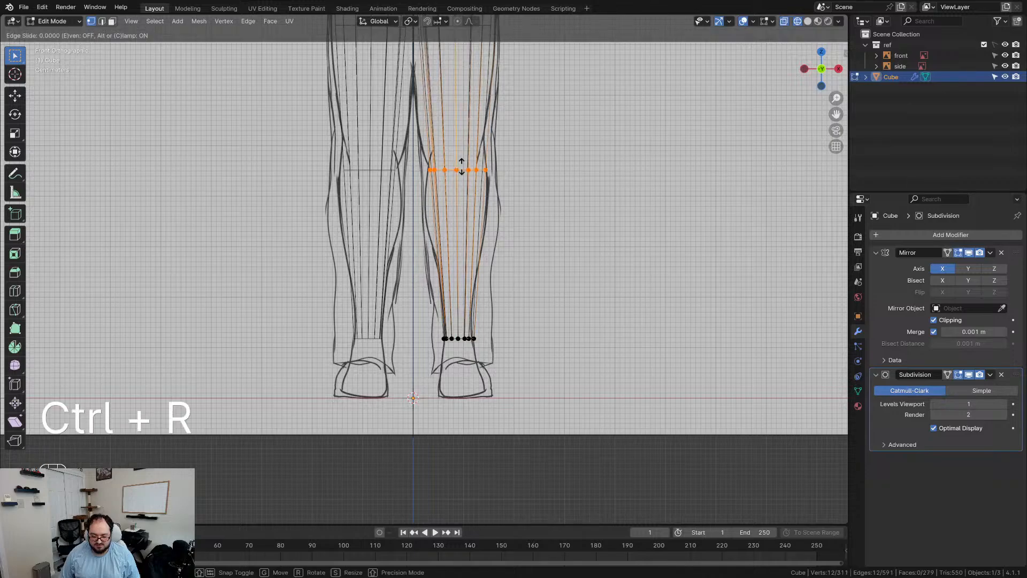
click(460, 160)
Step: Shift the knee loop along Y and tilt it slightly to match the knee in the side reference
key(KP_3)
scroll(460, 176, up, 3)
shift+middle_drag(491, 175, 354, 300)
key(g)
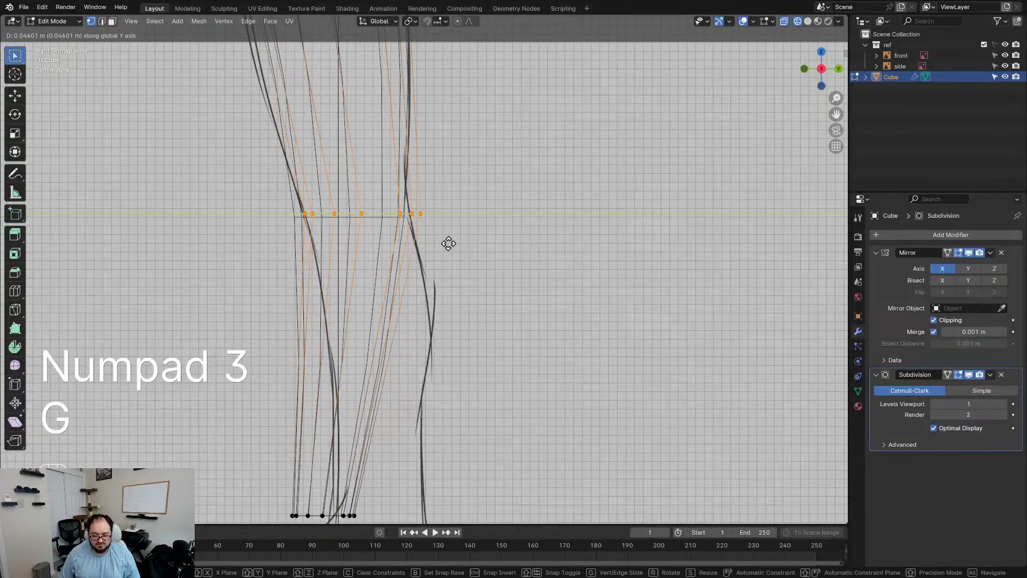
key(r)
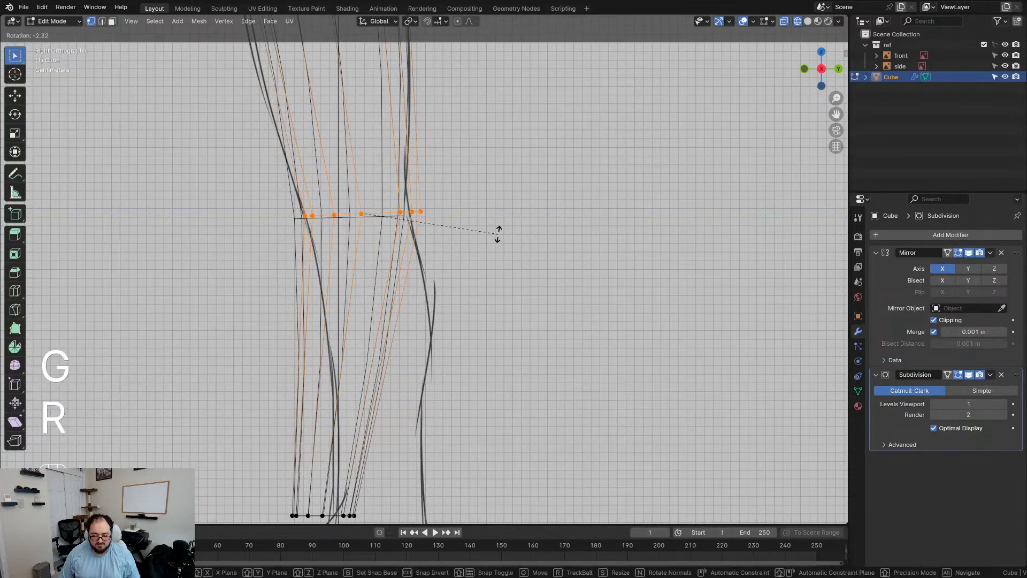
key(g)
click(493, 231)
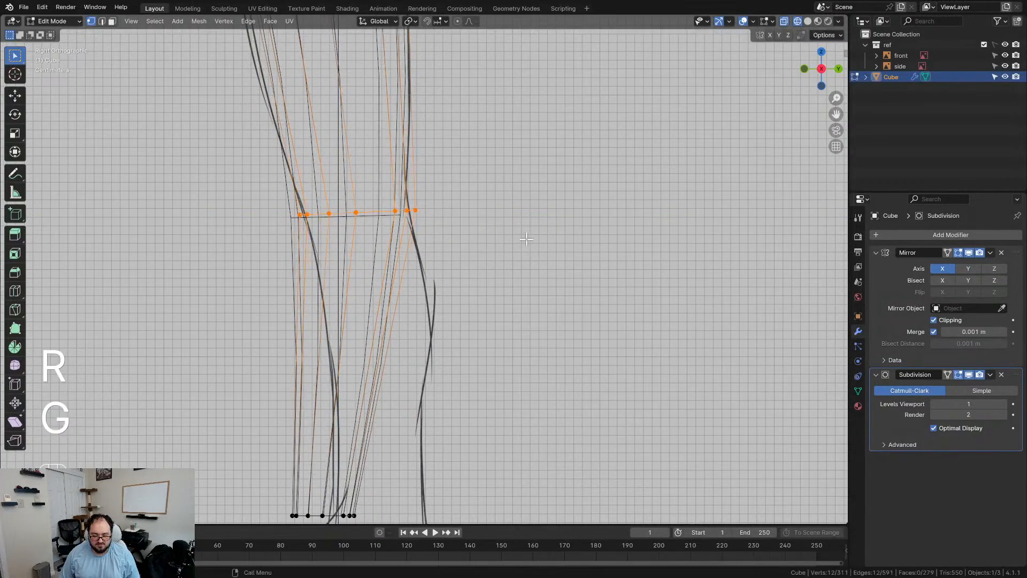
Step: Scale the knee loop down along Y to fit the knee's depth in the side reference
key(s)
key(y)
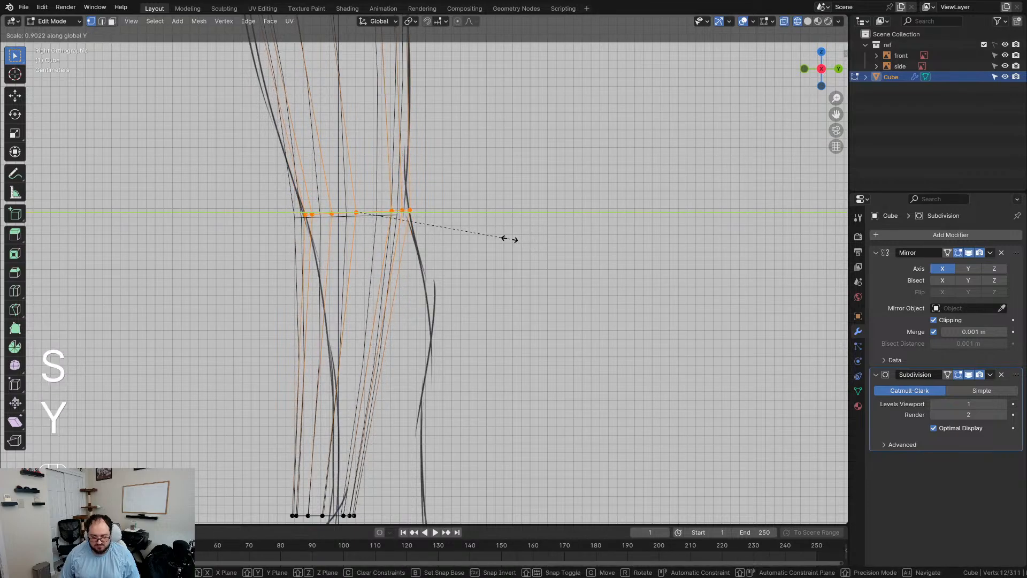
click(510, 239)
Step: Move the ankle ring back inside the side reference outline and scale it up along Y to fill the ankle's depth
shift+middle_drag(510, 239, 556, 65)
drag(321, 315, 482, 364)
key(g)
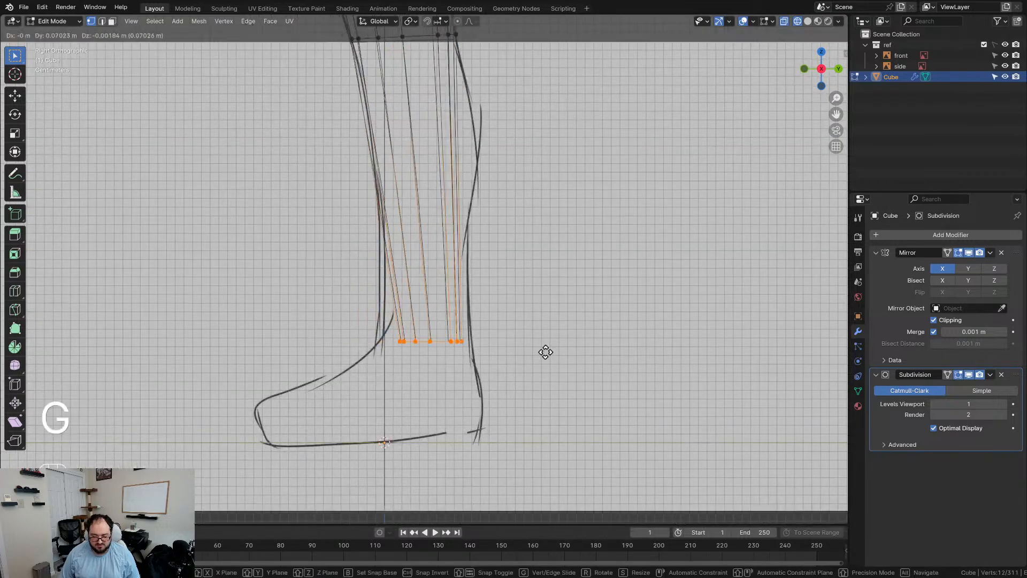
click(541, 341)
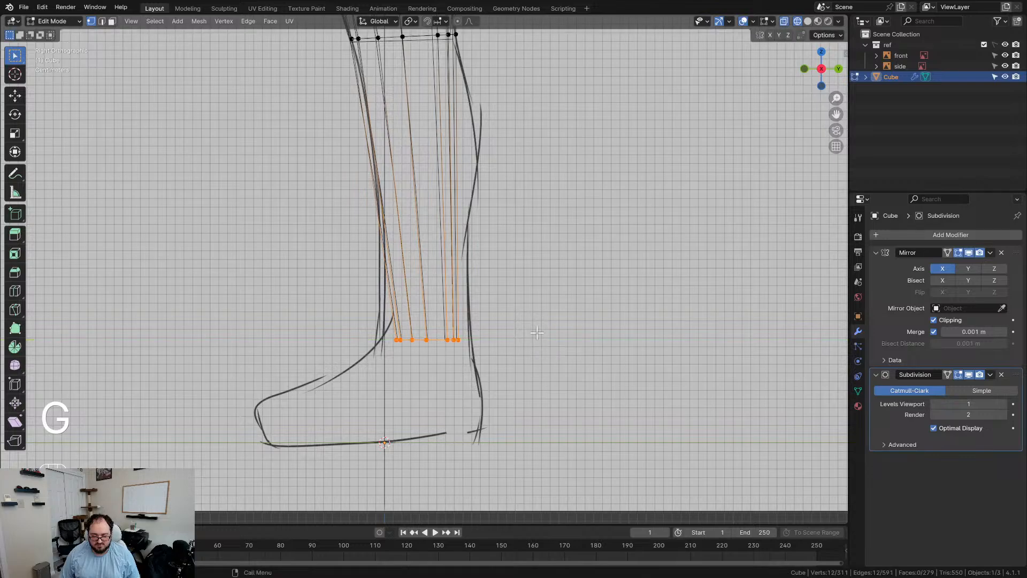
shift+middle_drag(501, 304, 495, 369)
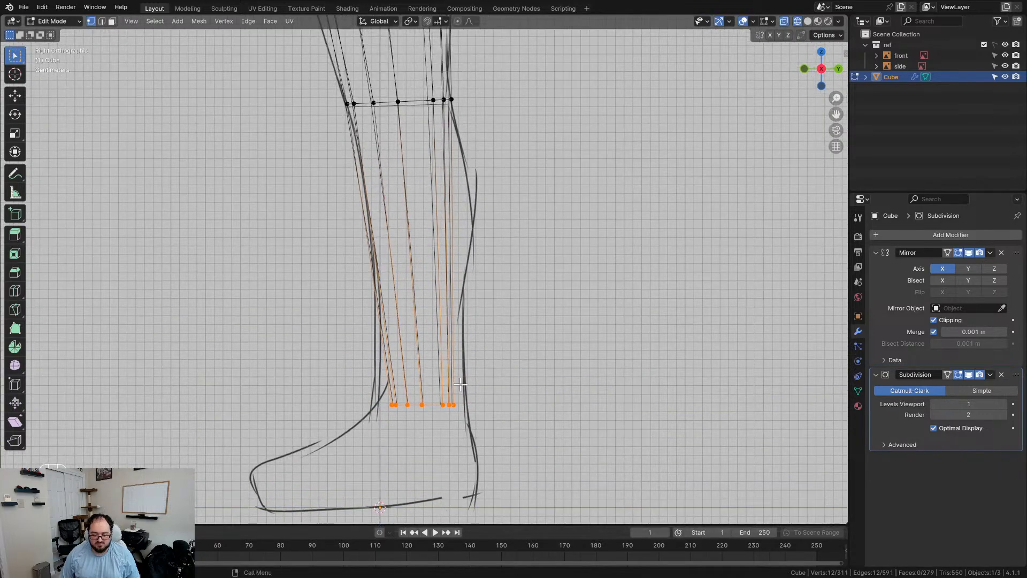
key(s)
key(y)
click(473, 384)
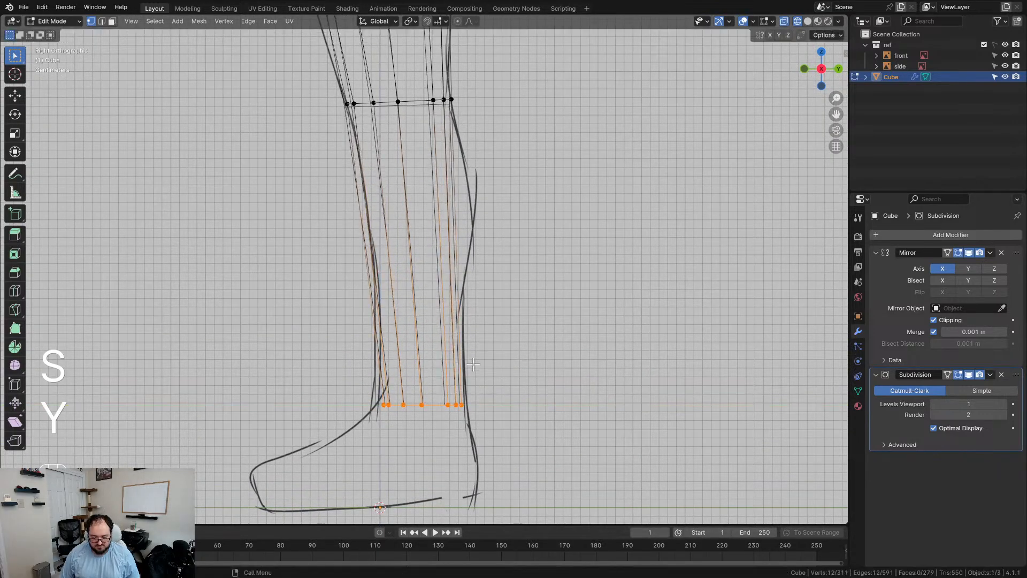
Step: Add an edge loop between knee and ankle and pull its rear vertices back along Y to the calf outline
shift+middle_drag(413, 236, 413, 289)
click(411, 288)
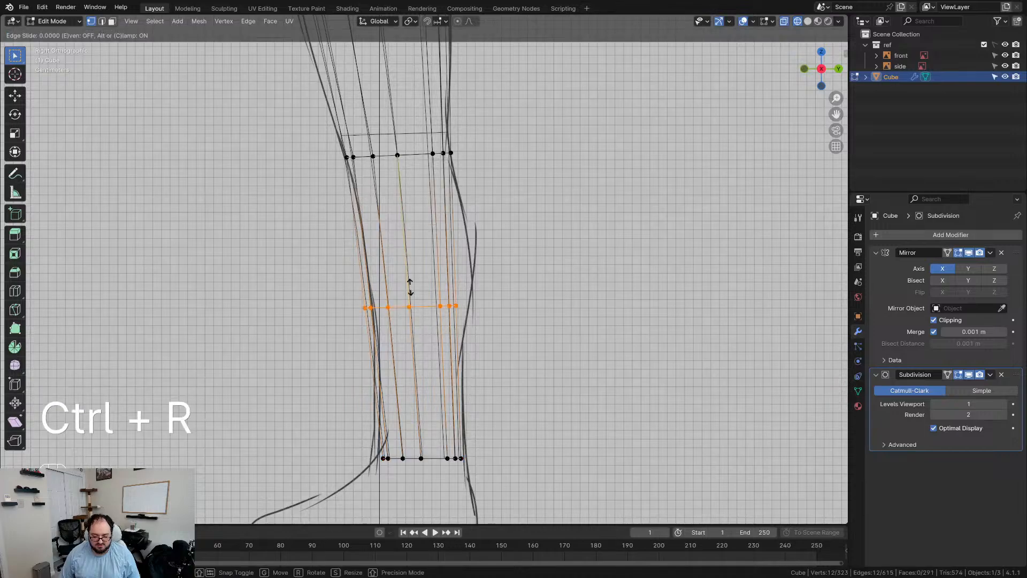
click(414, 260)
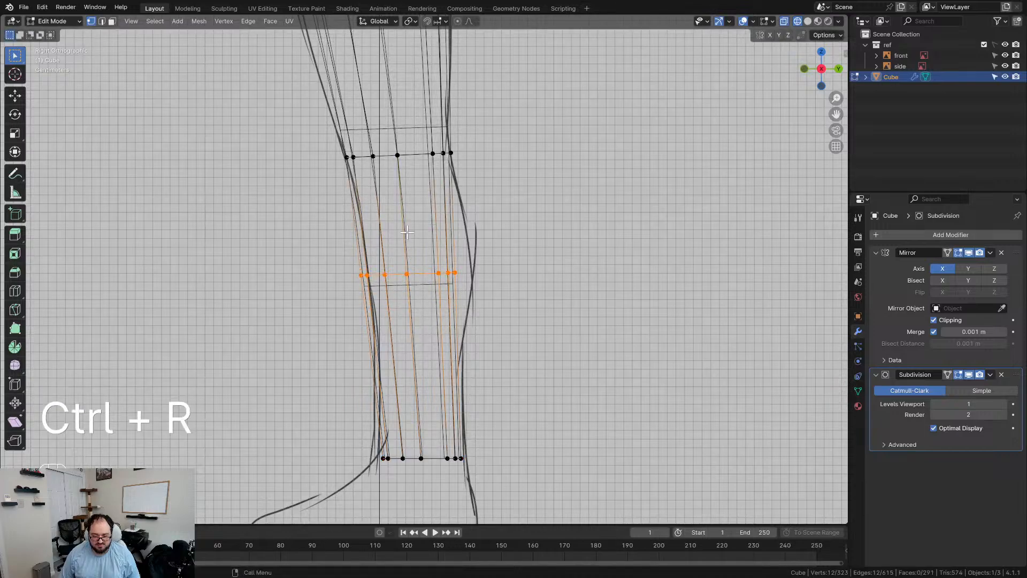
drag(463, 294, 465, 295)
key(g)
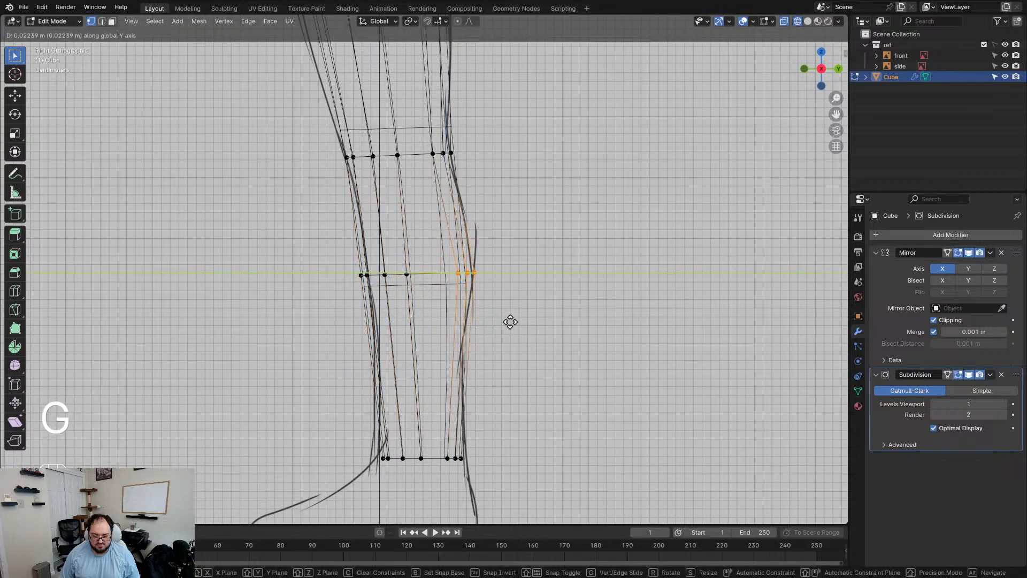
click(509, 321)
Step: Add an edge loop at mid-thigh and pull its front vertices forward to the thigh outline in the side reference
shift+middle_drag(428, 195, 461, 420)
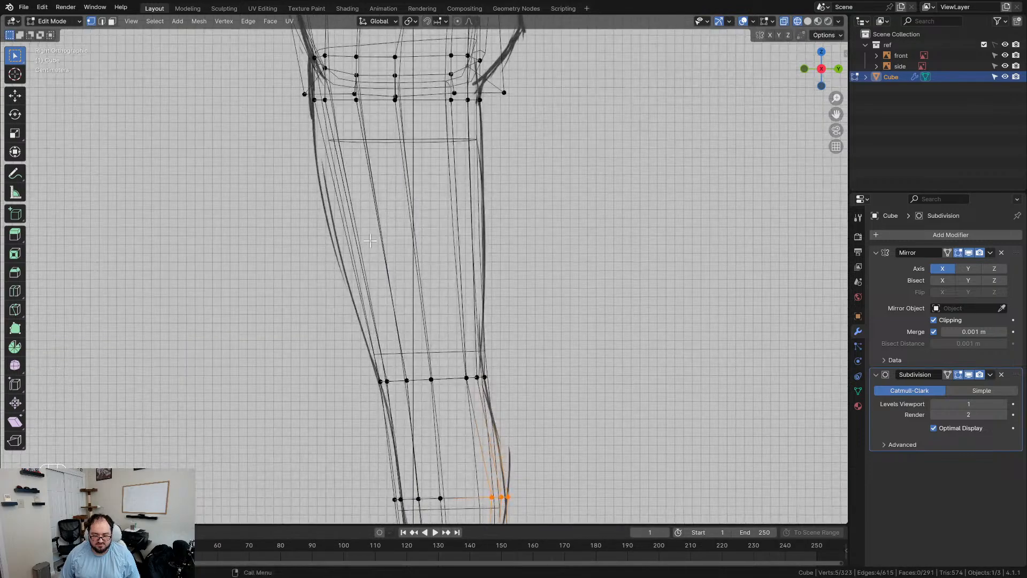
shift+middle_drag(403, 229, 386, 310)
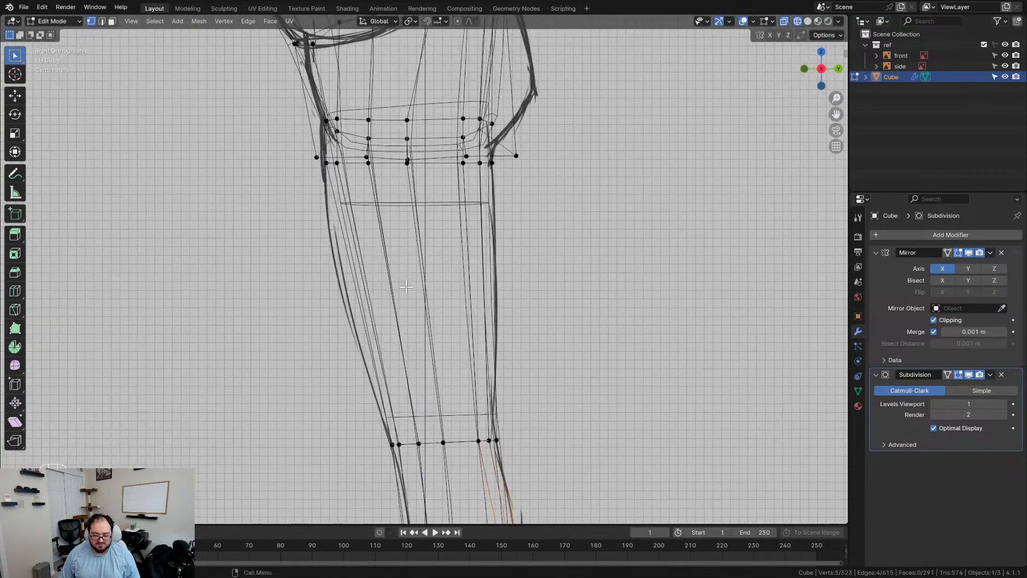
key(ctrl+r)
click(394, 247)
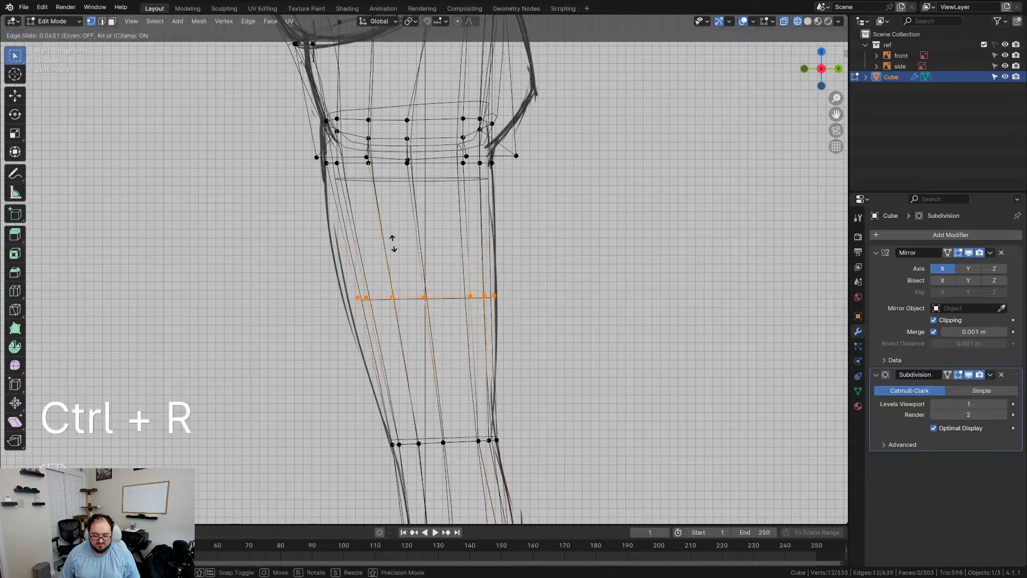
click(385, 216)
drag(392, 313, 393, 314)
key(g)
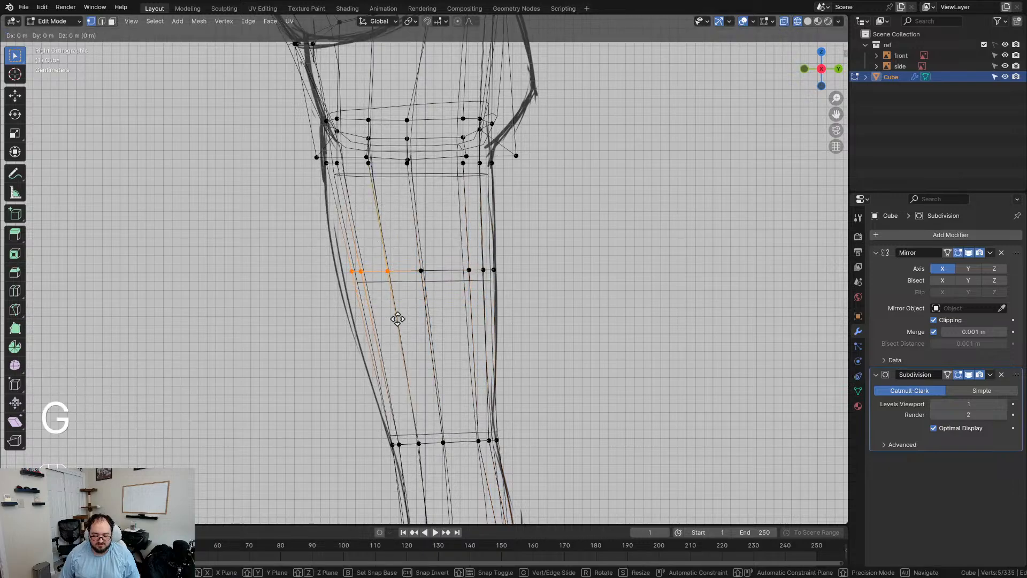
click(383, 321)
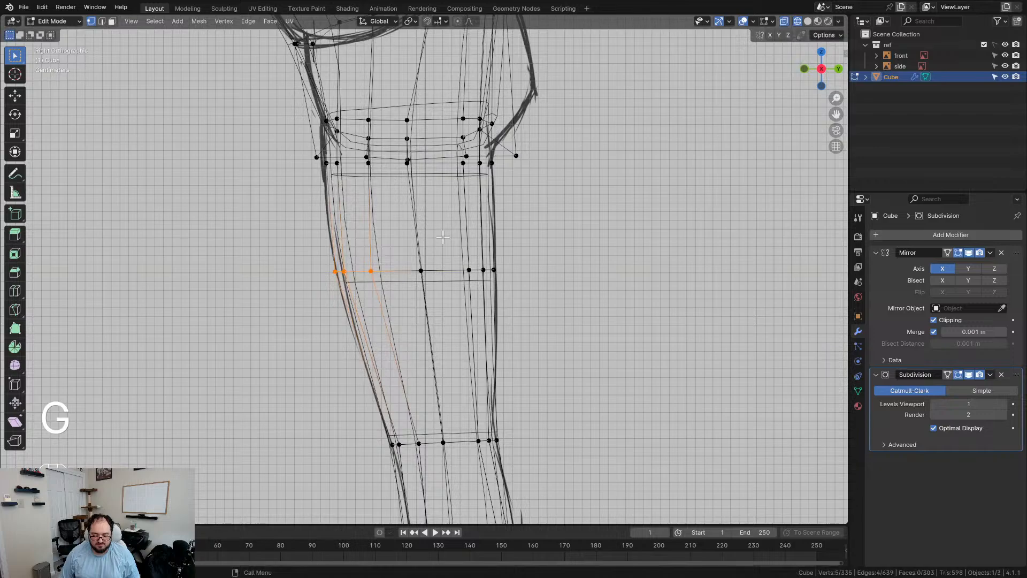
Step: Shift the rear vertices of the mid-thigh loop back slightly to meet the rear thigh outline in the side reference
drag(499, 309, 500, 309)
key(g)
click(506, 307)
mouse_move(525, 169)
shift+middle_down()
mouse_move(493, 321)
mouse_move(329, 280)
mouse_move(377, 321)
mouse_move(388, 314)
mouse_move(396, 265)
mouse_move(488, 294)
mouse_move(608, 291)
mouse_move(419, 298)
mouse_move(459, 298)
shift+middle_up()
key(z)
scroll(490, 313, down, 2)
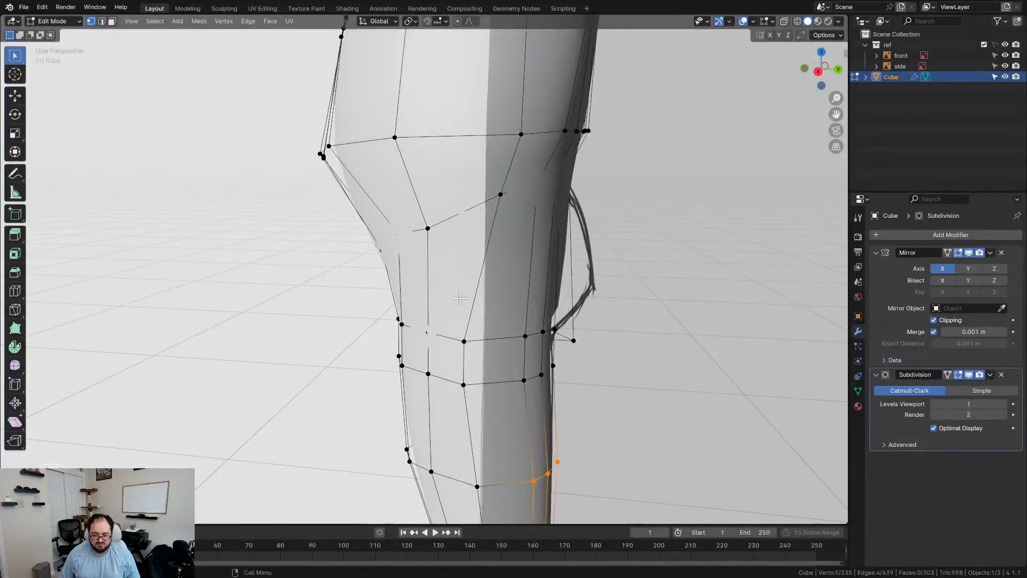
Step: Move the front and side vertices of the loop under the belly down onto the belly fold line in the side reference
key(KP_3)
key(z)
shift+middle_drag(582, 209, 540, 285)
scroll(541, 285, up, 3)
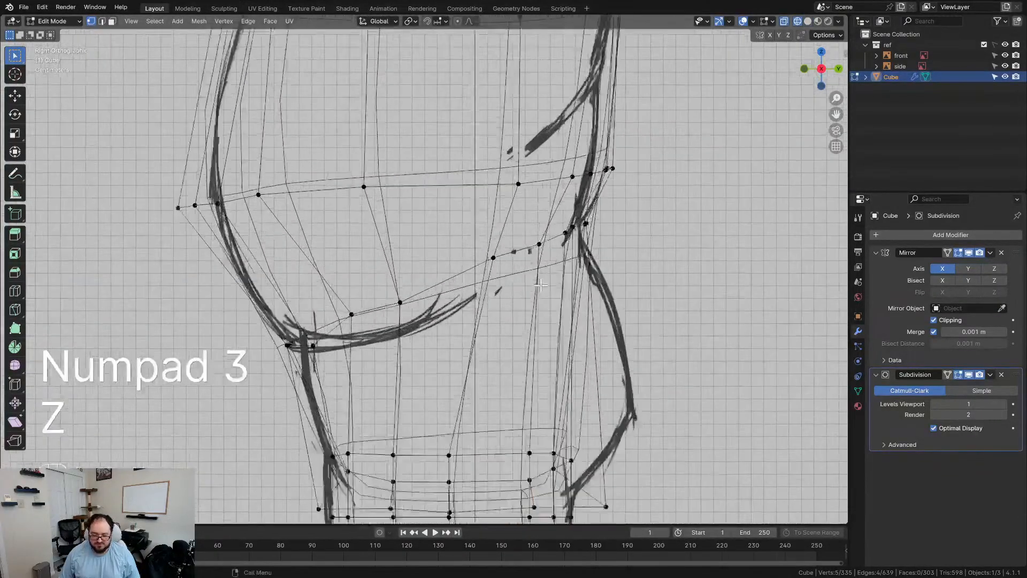
shift+middle_drag(290, 316, 311, 288)
key(g)
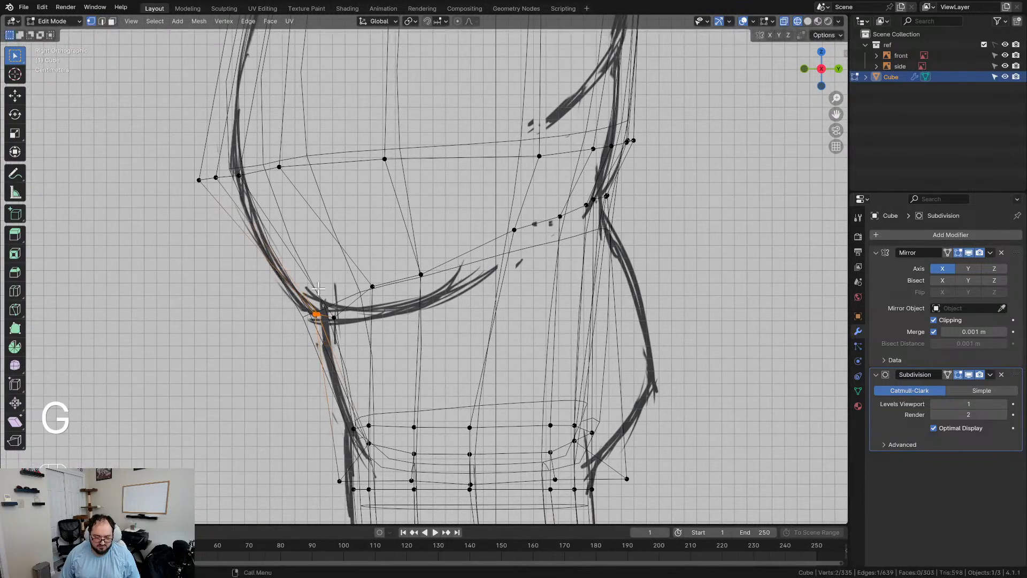
key(g)
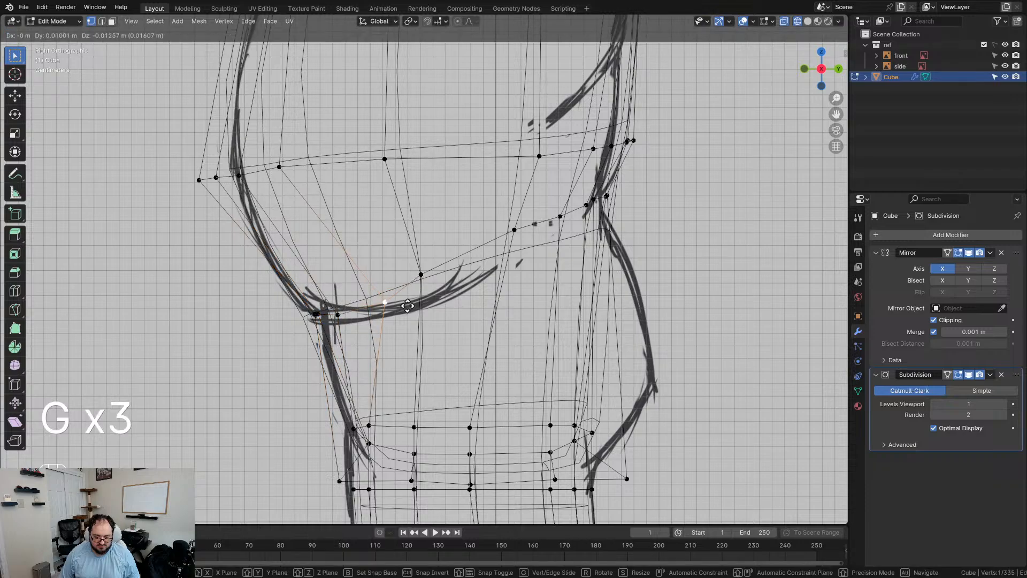
key(g)
key(g)
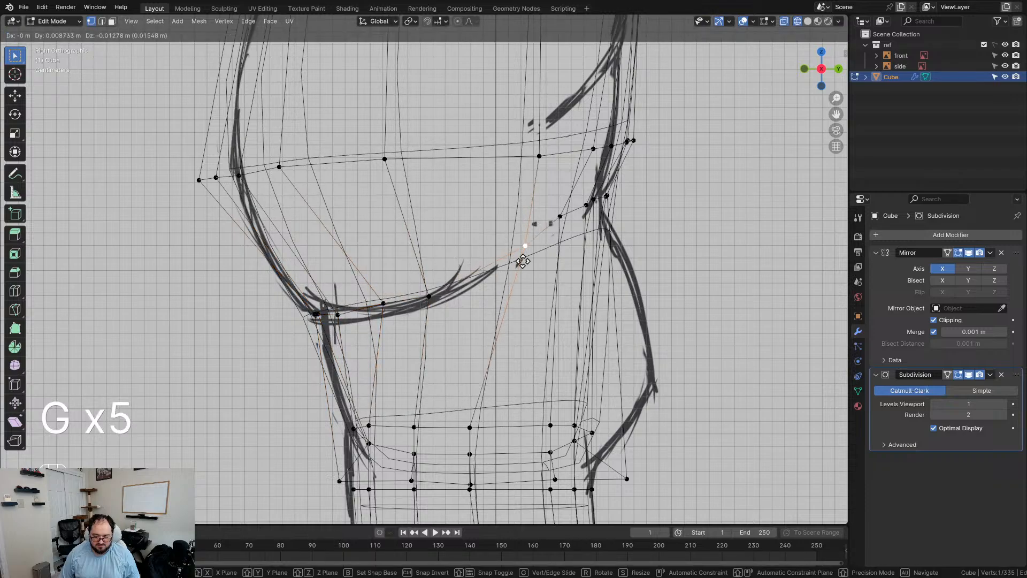
key(g)
Step: Rotate and reposition the rear vertices of the belly fold loop to fit the lower-back notch in the side reference
drag(583, 179, 642, 238)
key(g)
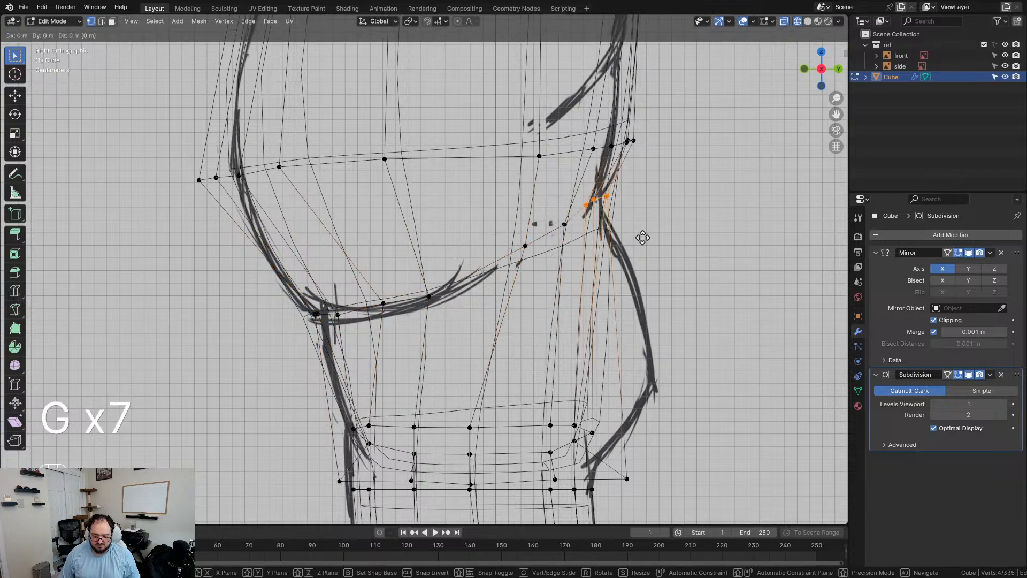
click(644, 239)
key(r)
click(648, 213)
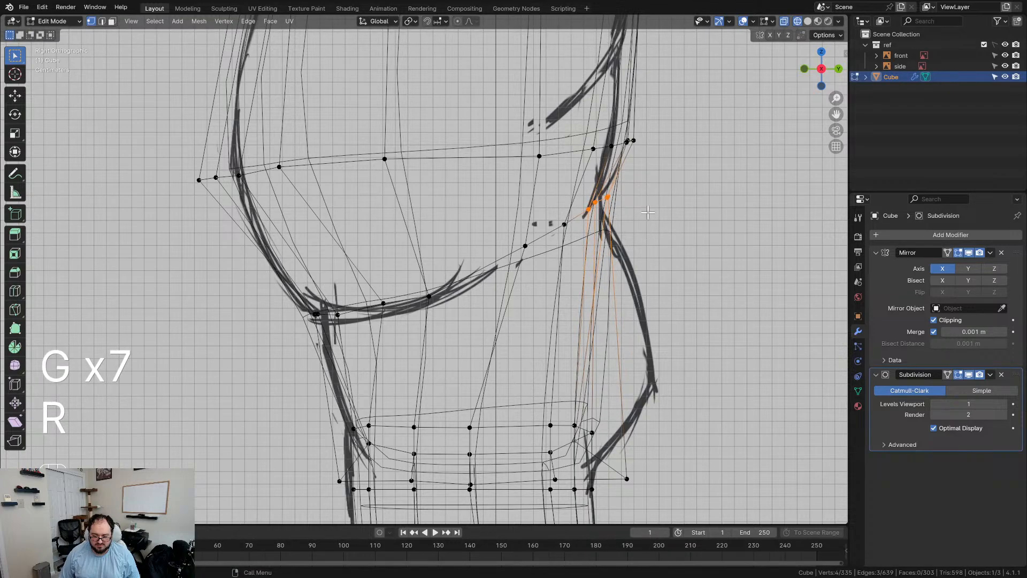
key(g)
click(646, 211)
Step: Raise the rear hip vertices above the leg opening, placing them along the base of the buttock
shift+middle_drag(647, 463, 511, 343)
click(593, 315)
key(g)
click(611, 297)
middle_drag(576, 325, 522, 266)
key(g)
click(620, 272)
key(d)
scroll(519, 270, up, 3)
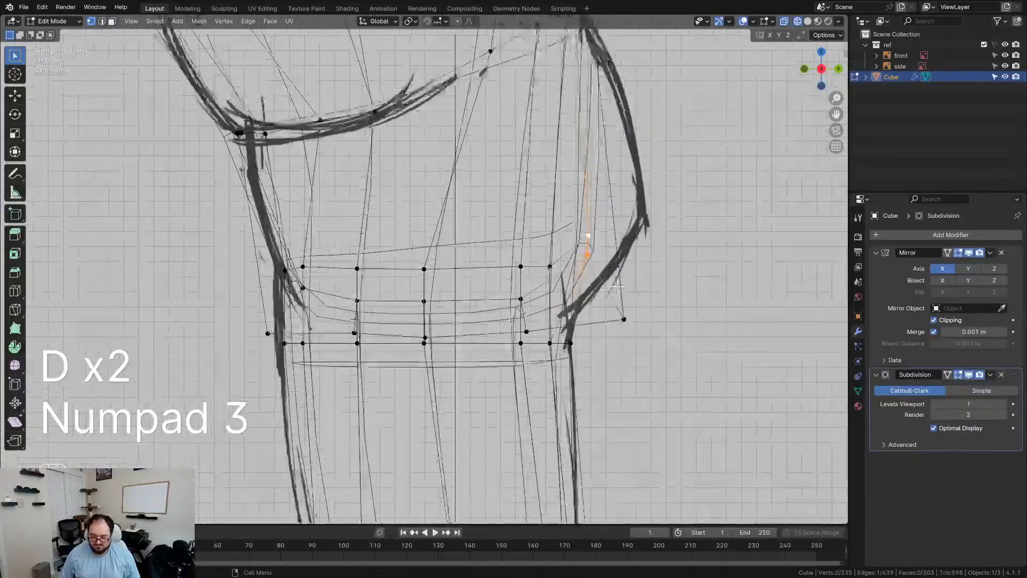
key(g)
key(z)
Step: Slide the hip vertex above the leg opening along its edge to even out the rear of the hip
mouse_move(622, 284)
middle_down()
mouse_move(488, 278)
mouse_move(478, 261)
middle_up()
middle_drag(480, 299, 461, 231)
key(d)
key(g)
key(g)
click(507, 309)
Step: Set an edge crease of 1 on the whole loop that follows the belly fold
alt+click(515, 208)
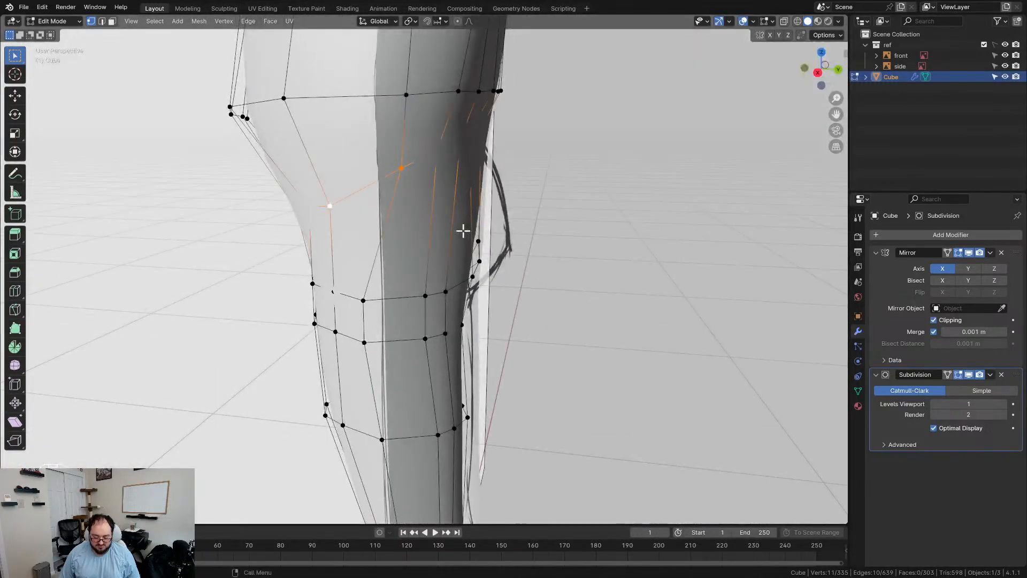
key(shift+e)
key(KP_1)
key(KP_Enter)
Step: Lower the front vertices of the belly loop above the crease by about 0.034 m along Z
middle_drag(461, 230, 518, 199)
shift+middle_drag(470, 176, 458, 275)
drag(227, 130, 452, 224)
middle_drag(453, 224, 407, 230)
key(KP_3)
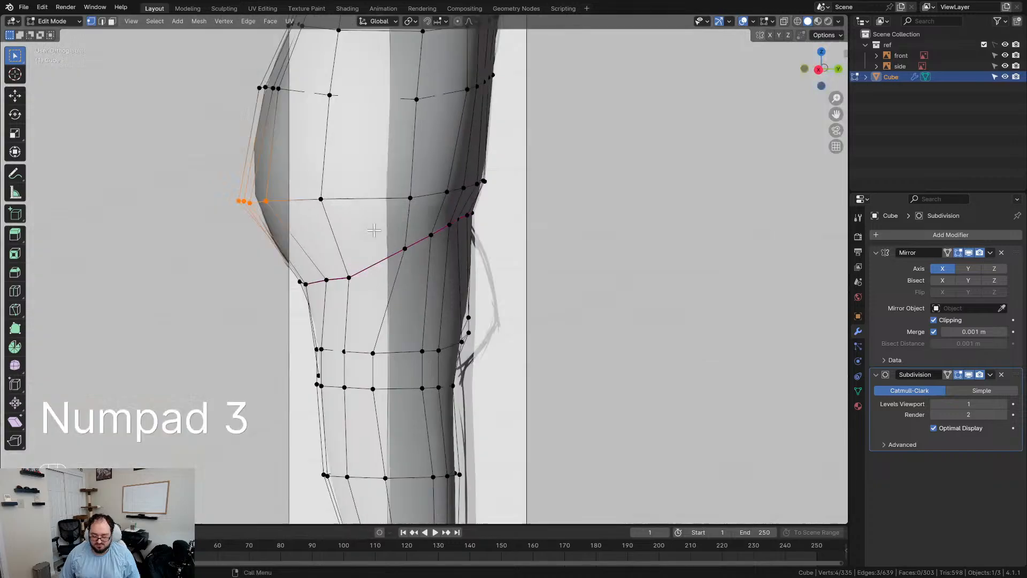
key(g)
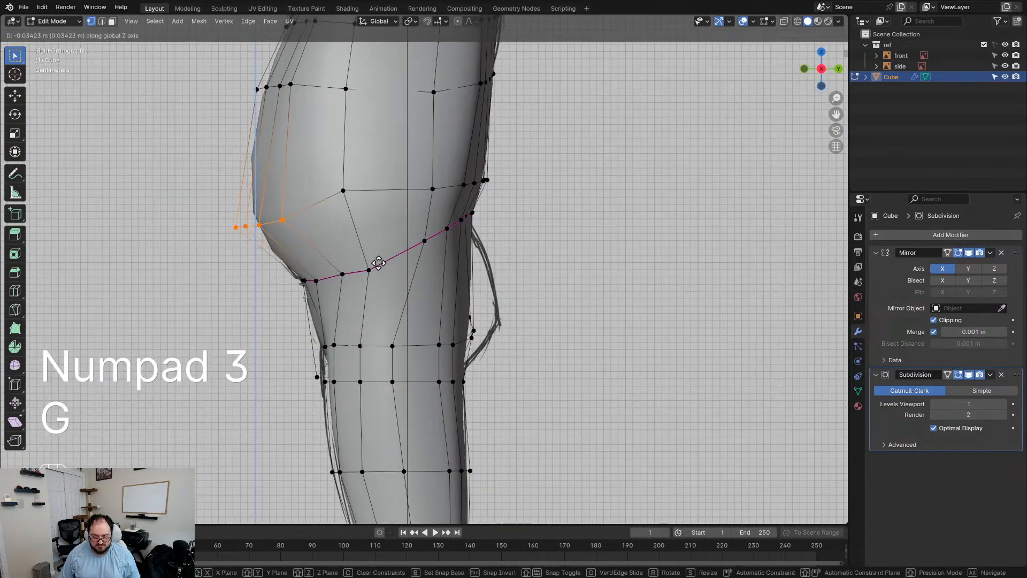
click(379, 264)
Step: Pull the front vertices of the upper and lower belly loops back along Y to the belly outline
shift+middle_drag(274, 133, 287, 258)
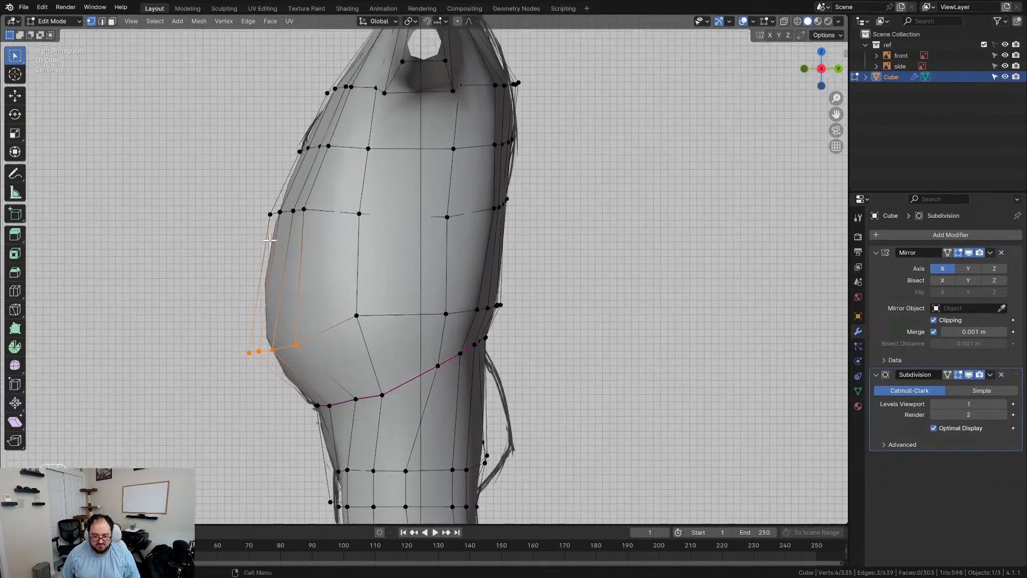
key(g)
key(y)
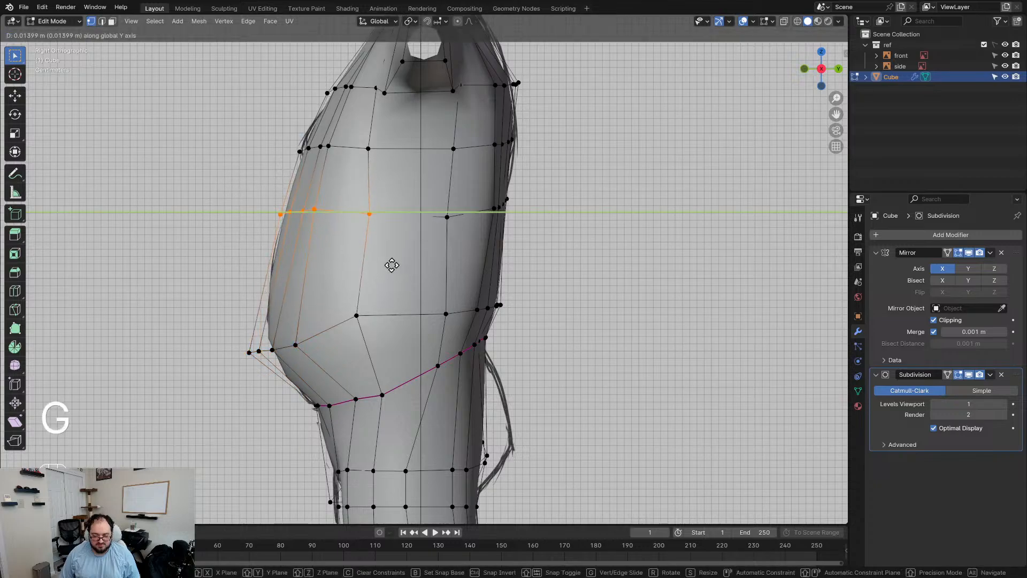
click(395, 265)
drag(202, 277, 389, 384)
key(g)
key(y)
click(395, 378)
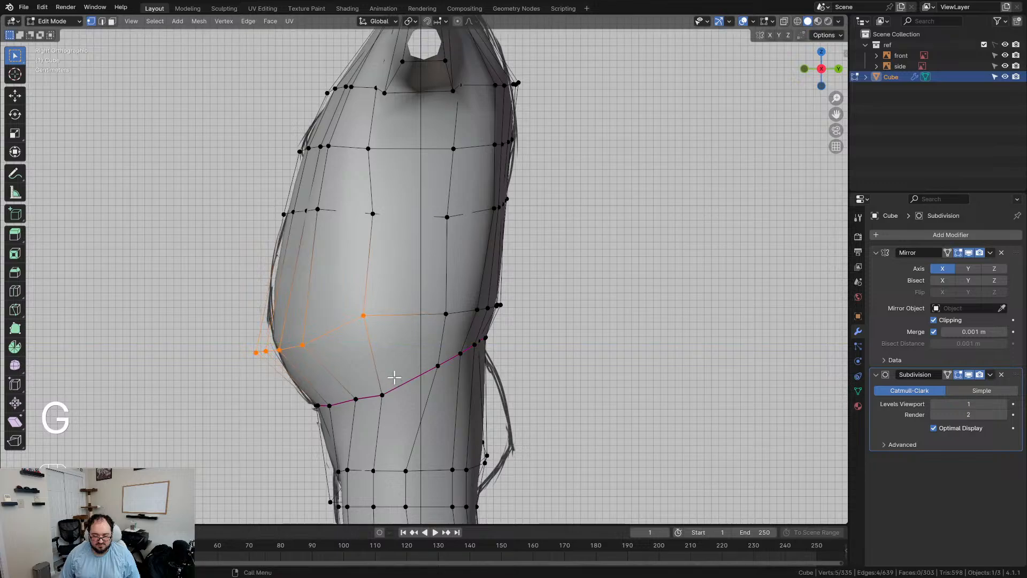
Step: Reposition the side vertices of the upper and lower belly loops forward so the rows of edges flow evenly
key(d)
key(ctrl+z)
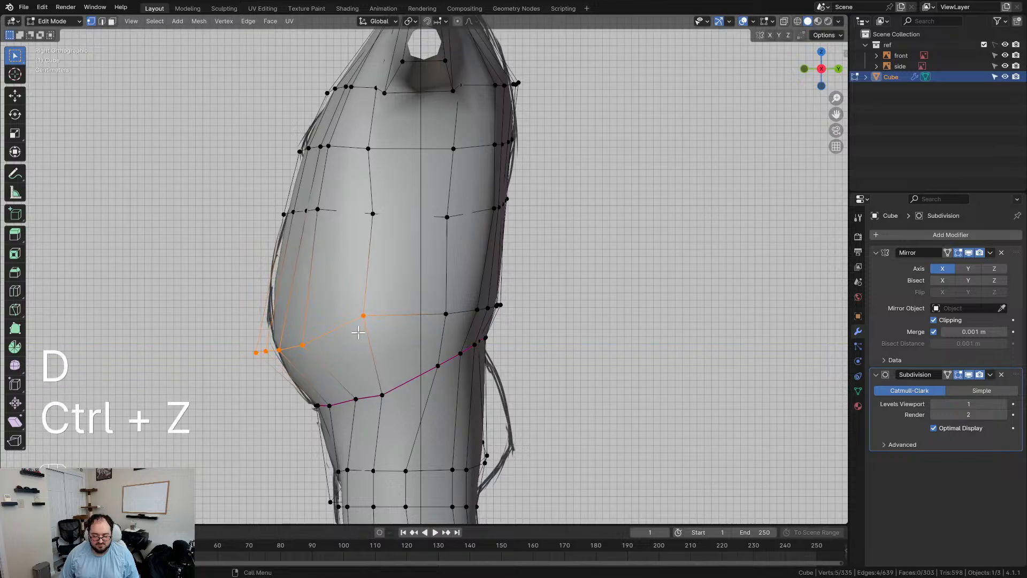
key(d)
key(g)
click(392, 356)
click(384, 230)
key(g)
click(375, 232)
click(363, 329)
key(g)
click(375, 332)
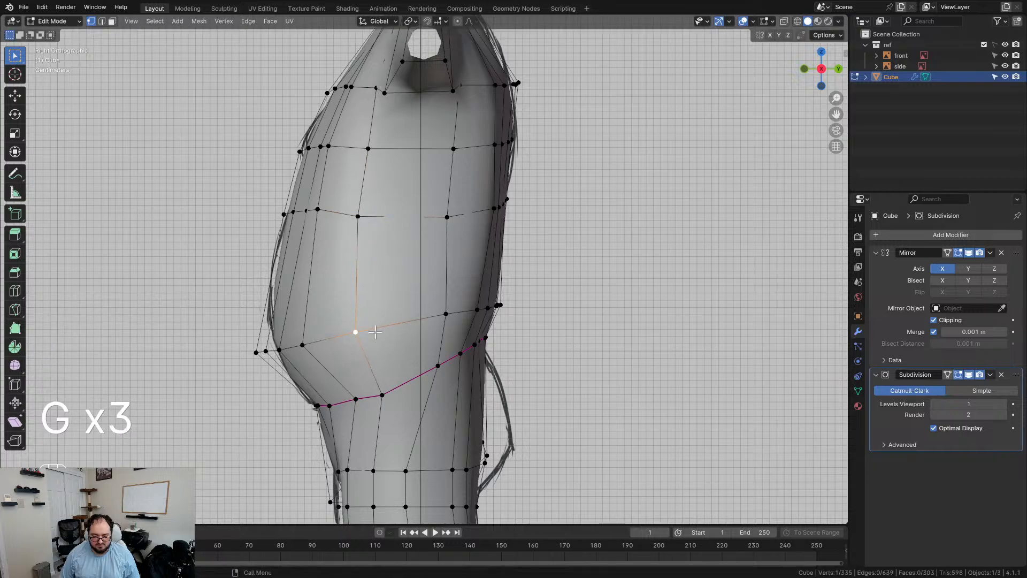
Step: Add an edge loop between the upper and lower belly loops and push its front vertices forward about 0.011 m
key(ctrl+r)
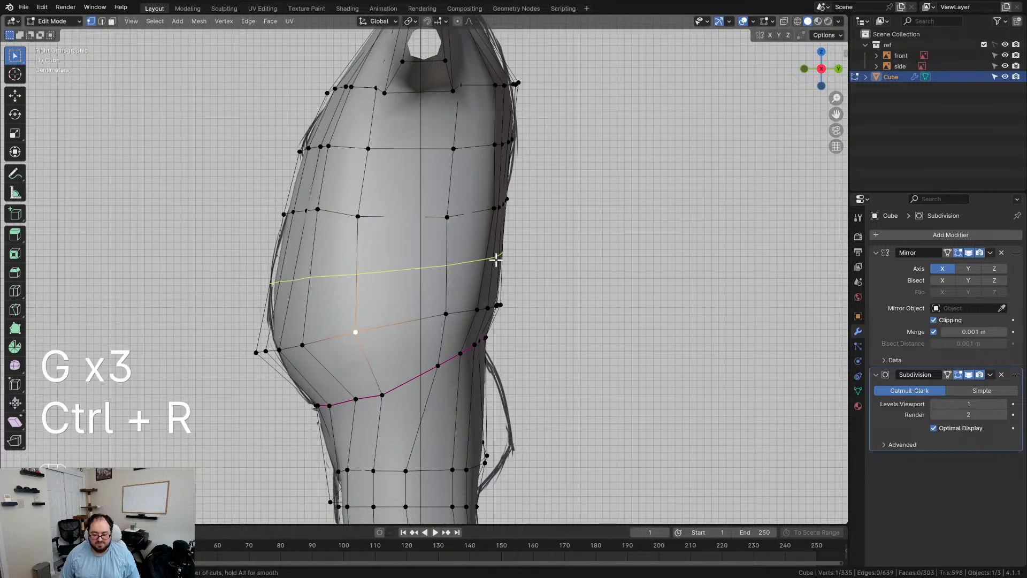
click(494, 259)
drag(259, 264, 328, 319)
key(g)
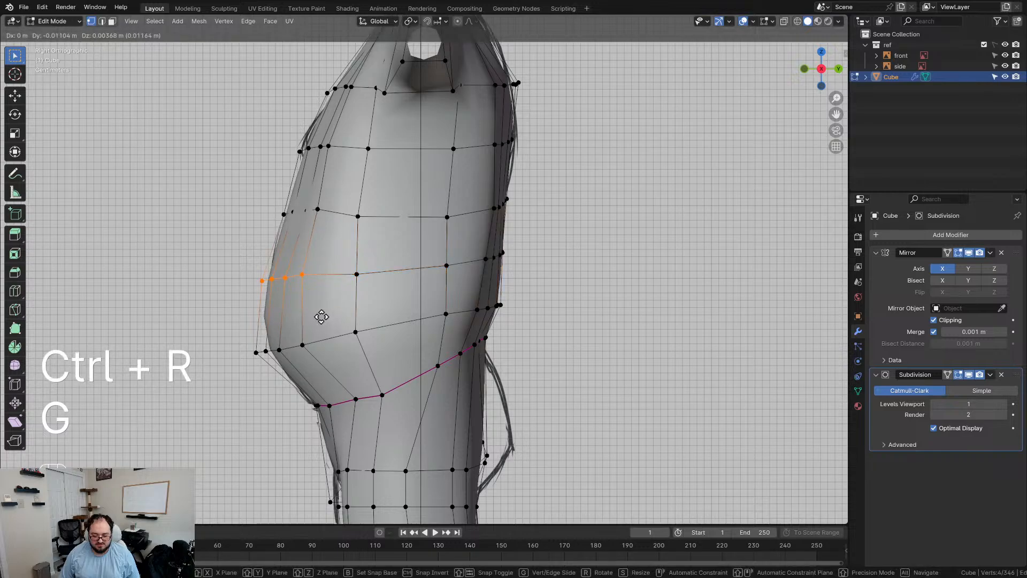
click(321, 316)
click(356, 270)
key(g)
click(396, 298)
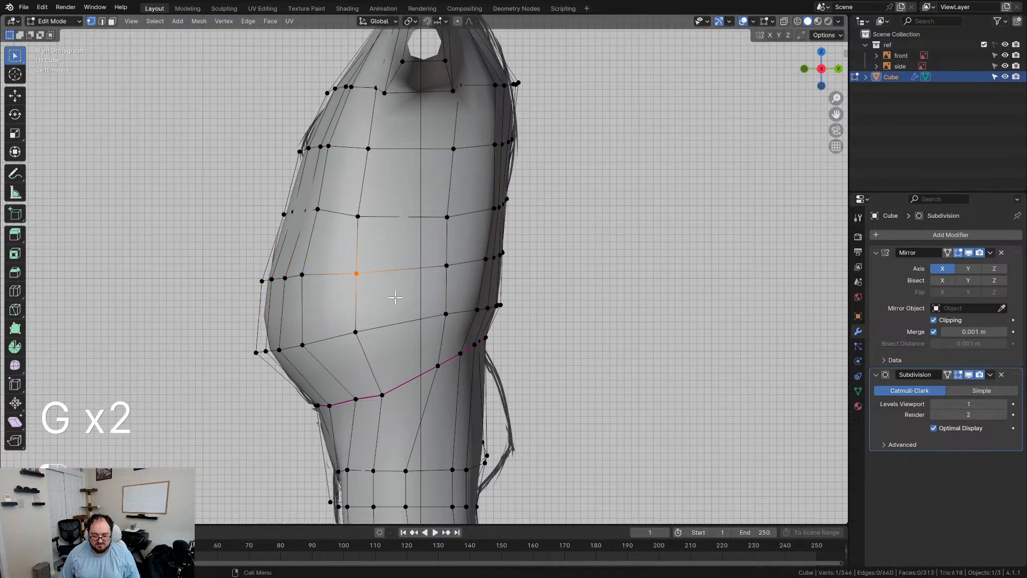
Step: Add a centred edge loop around the hips between the creased belly fold and the top of the leg
shift+middle_drag(445, 288, 431, 233)
scroll(456, 316, up, 2)
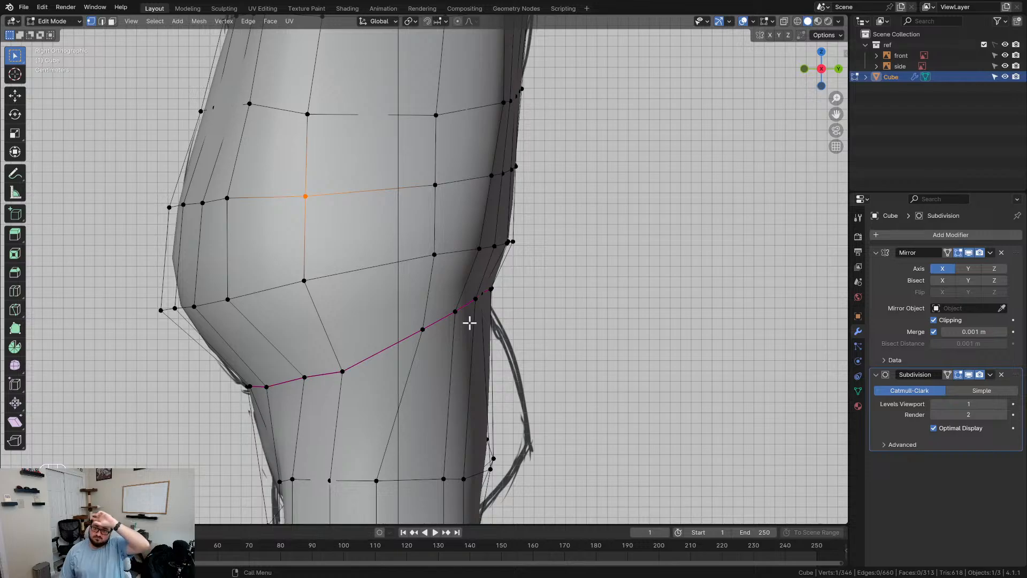
scroll(463, 313, down, 4)
shift+middle_drag(463, 314, 444, 323)
scroll(452, 269, up, 4)
middle_drag(280, 248, 503, 278)
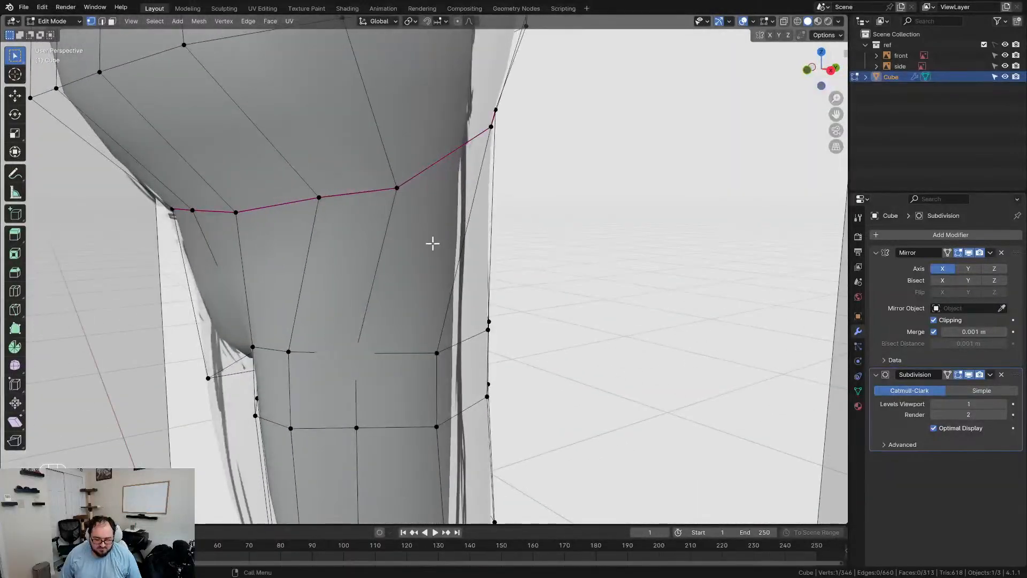
key(ctrl+r)
click(398, 244)
right_click(398, 246)
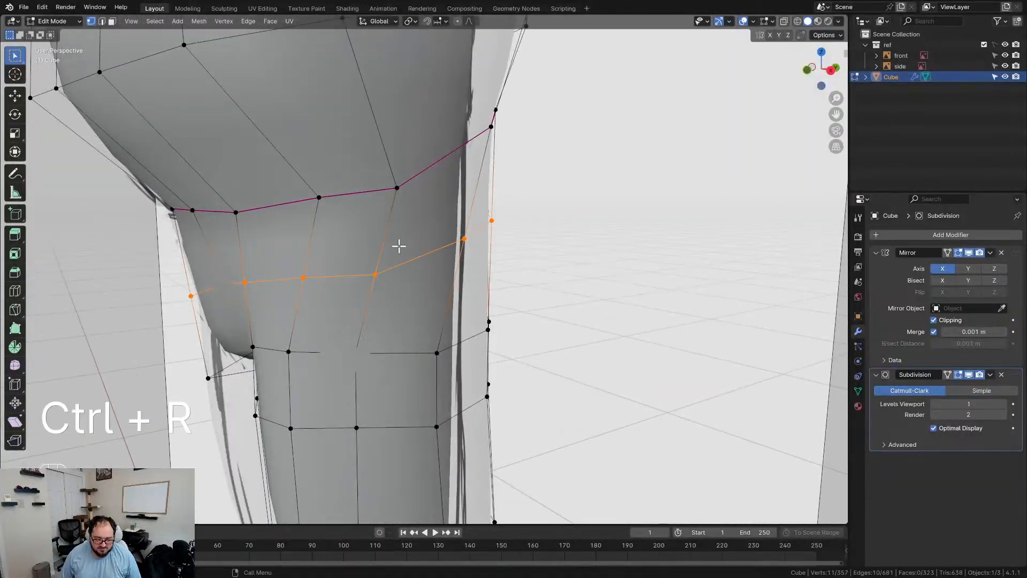
Step: Pull the rear vertices of the new hip loop back to the buttock outline in the side reference
key(KP_3)
shift+middle_drag(467, 240, 496, 266)
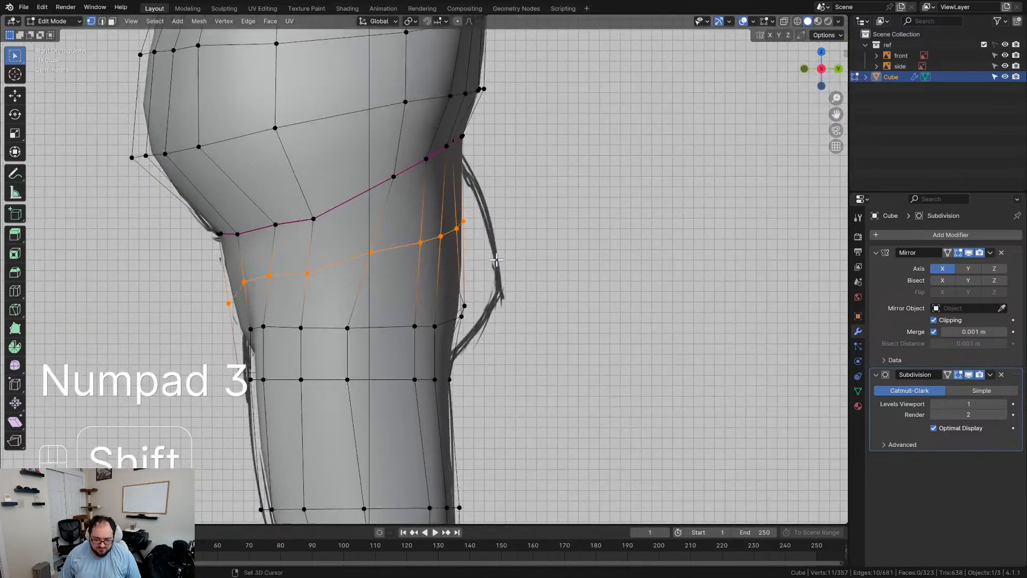
drag(551, 291, 470, 298)
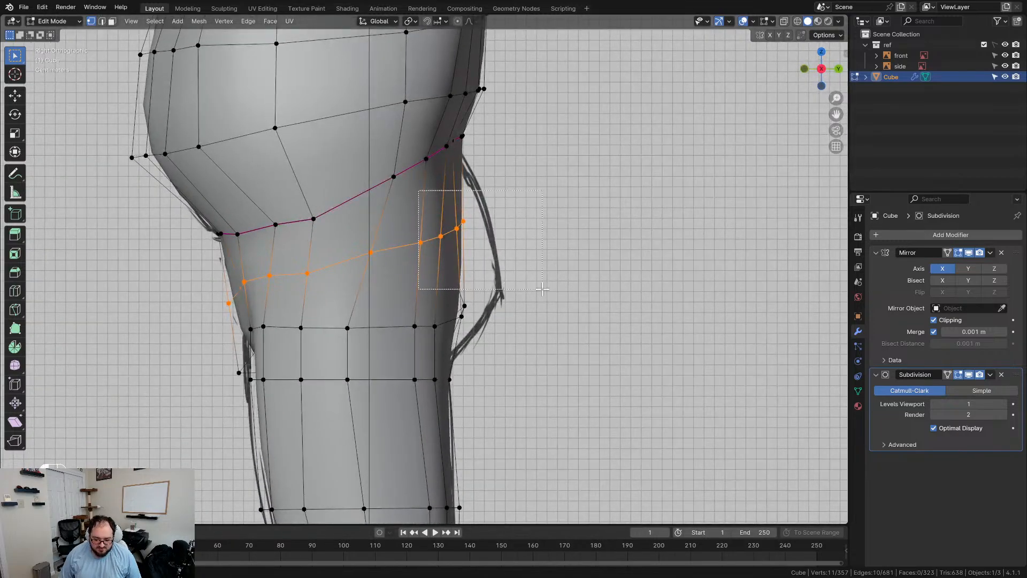
key(z)
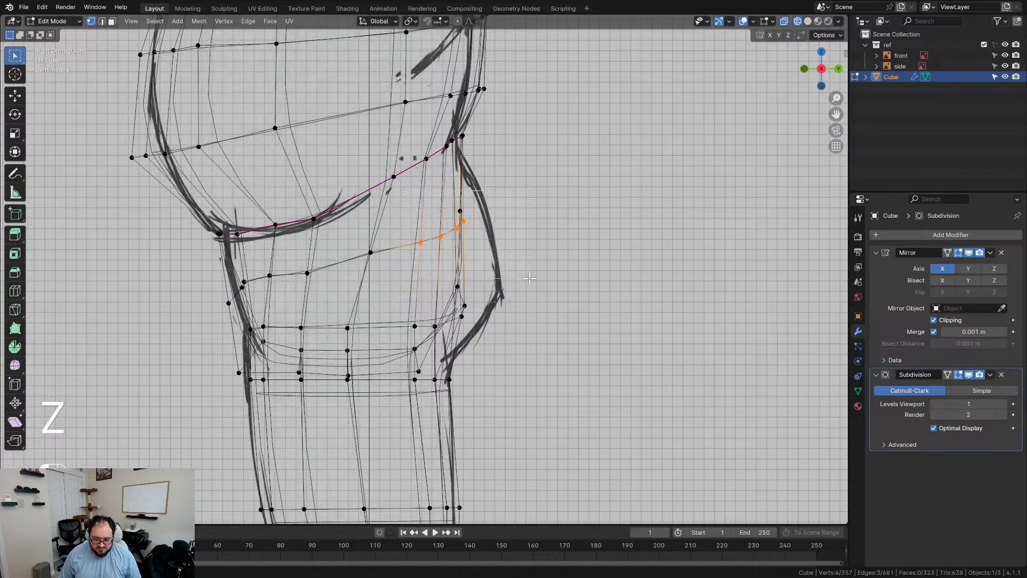
drag(529, 278, 530, 279)
key(g)
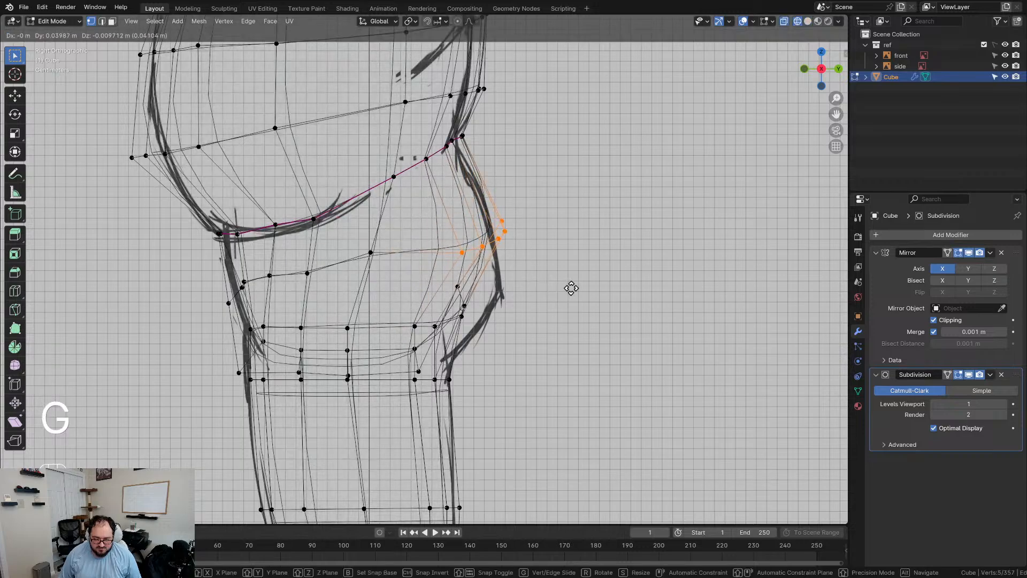
click(566, 289)
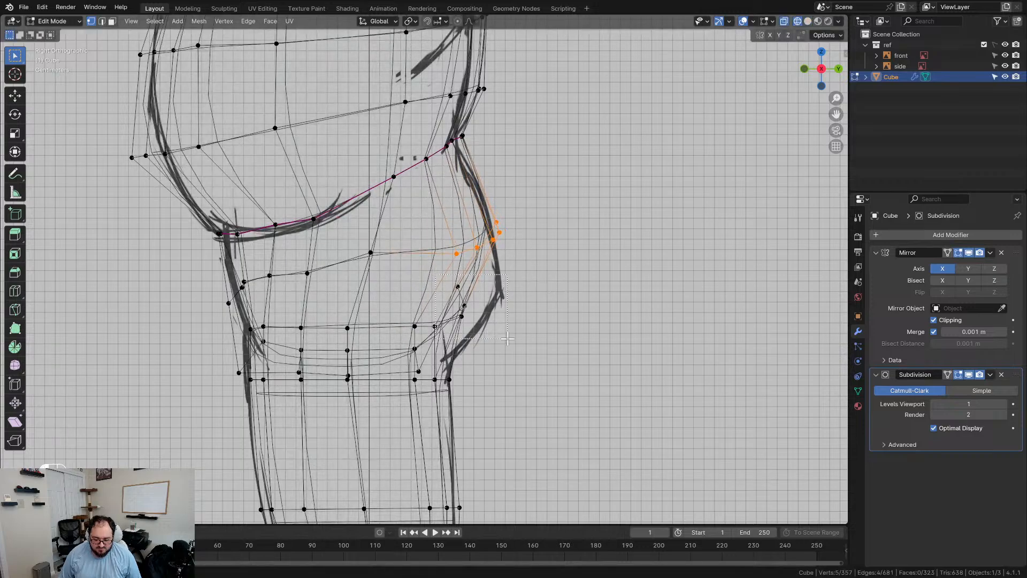
Step: Move the rear vertices below the hip loop down and back onto the lower buttock outline
drag(507, 338, 508, 340)
key(g)
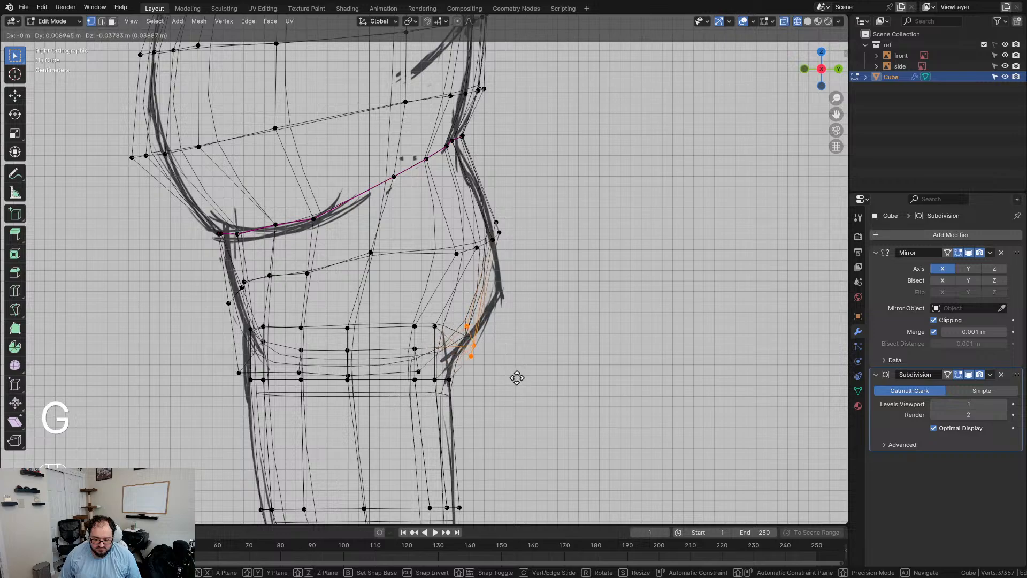
click(517, 378)
Step: Flatten the rear vertices of the hip loop along Z and lower them to the fullest part of the buttock
drag(419, 200, 550, 299)
key(g)
click(553, 314)
key(r)
key(s)
key(z)
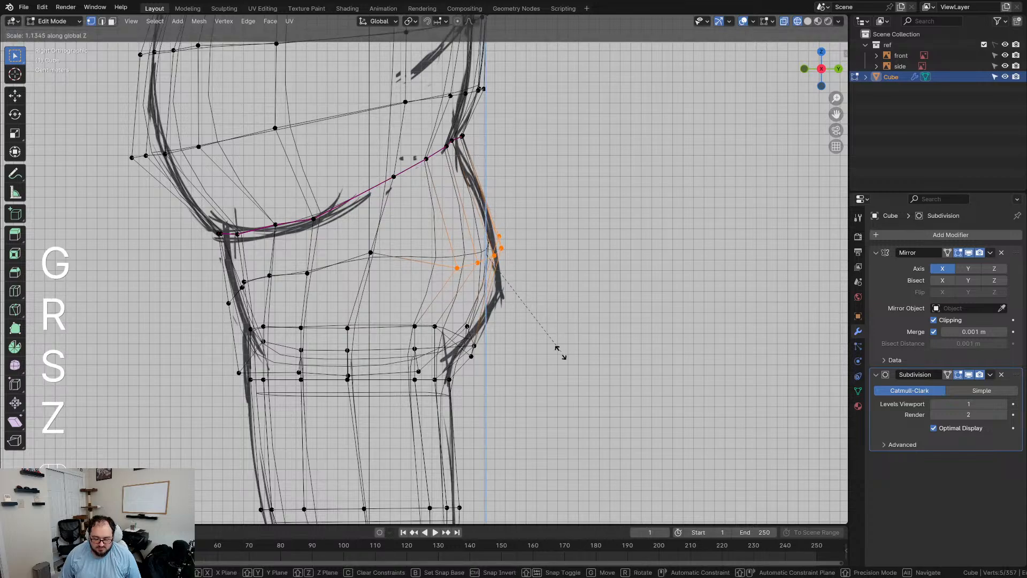
click(537, 255)
key(g)
click(557, 290)
Step: Move the rear vertices of the creased loop slightly forward onto the lower-back notch
shift+middle_drag(490, 244, 503, 274)
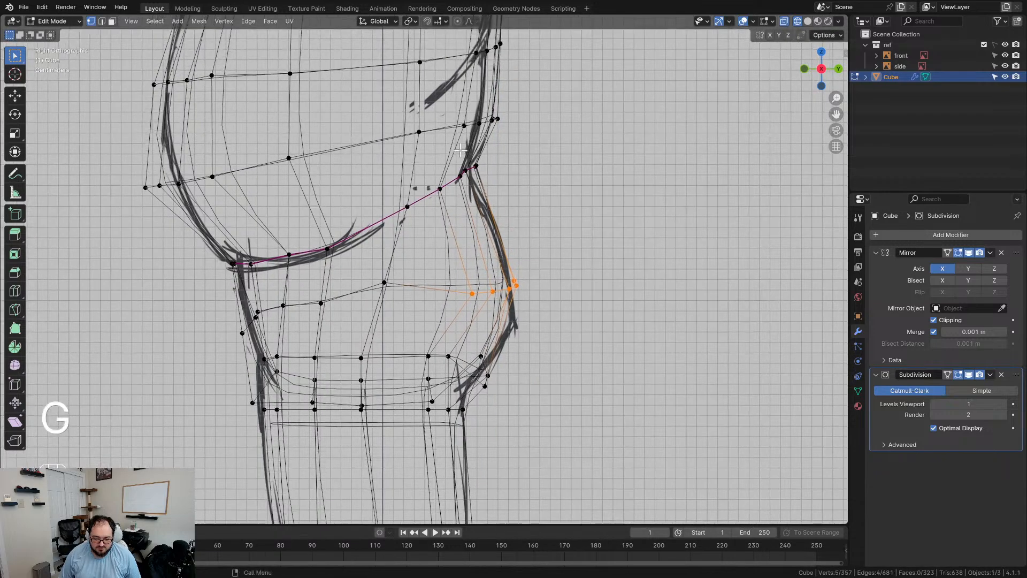
key(g)
click(509, 201)
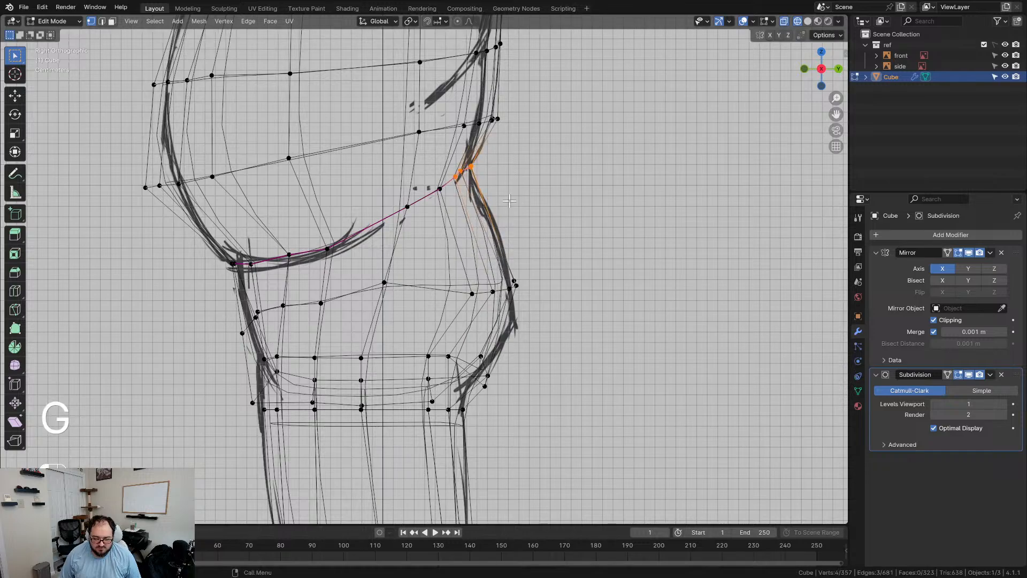
Step: Lower the middle side vertex of the hip loop to line up with its neighbouring vertices
shift+middle_drag(434, 320, 495, 302)
click(445, 266)
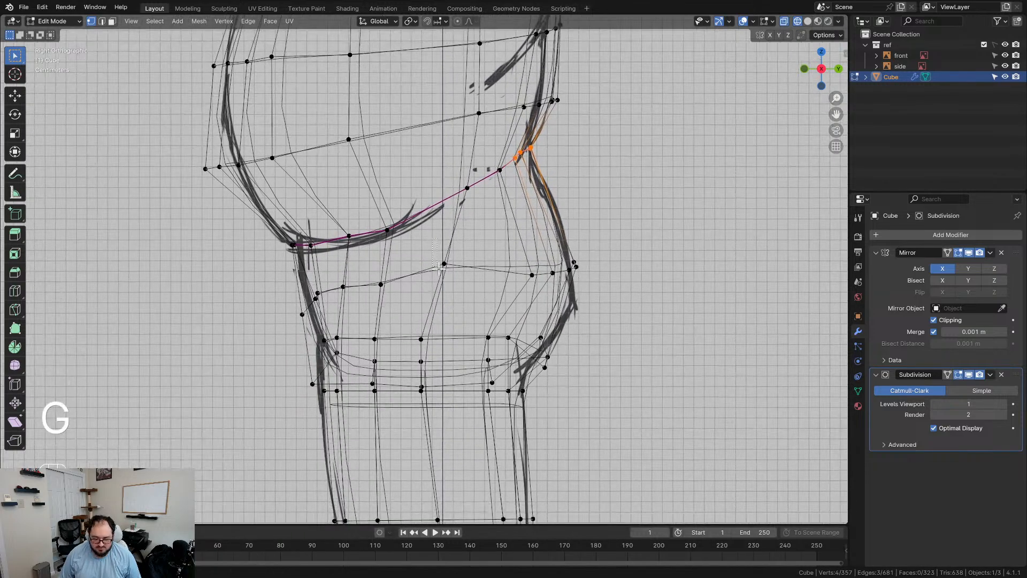
key(g)
click(468, 308)
Step: Move the front vertices of the hip loop back onto the front hip outline in the side reference
scroll(468, 308, up, 2)
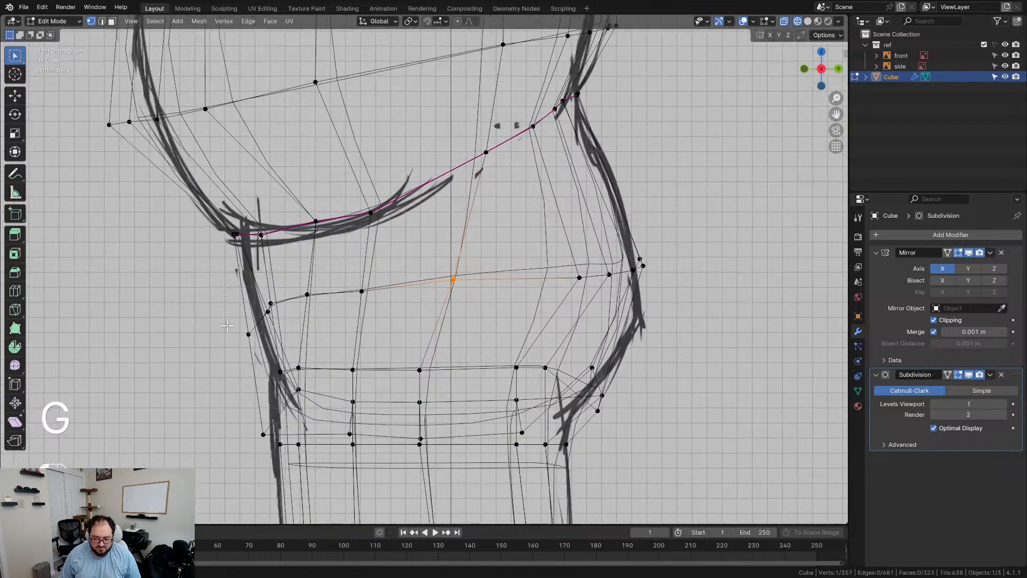
key(g)
key(g)
click(261, 309)
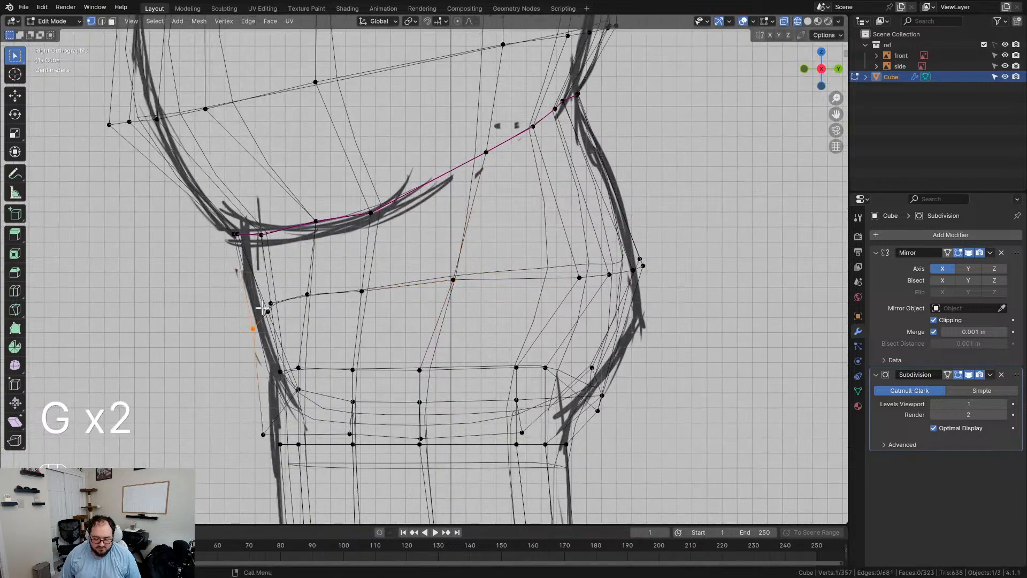
drag(287, 327, 290, 330)
key(g)
click(293, 329)
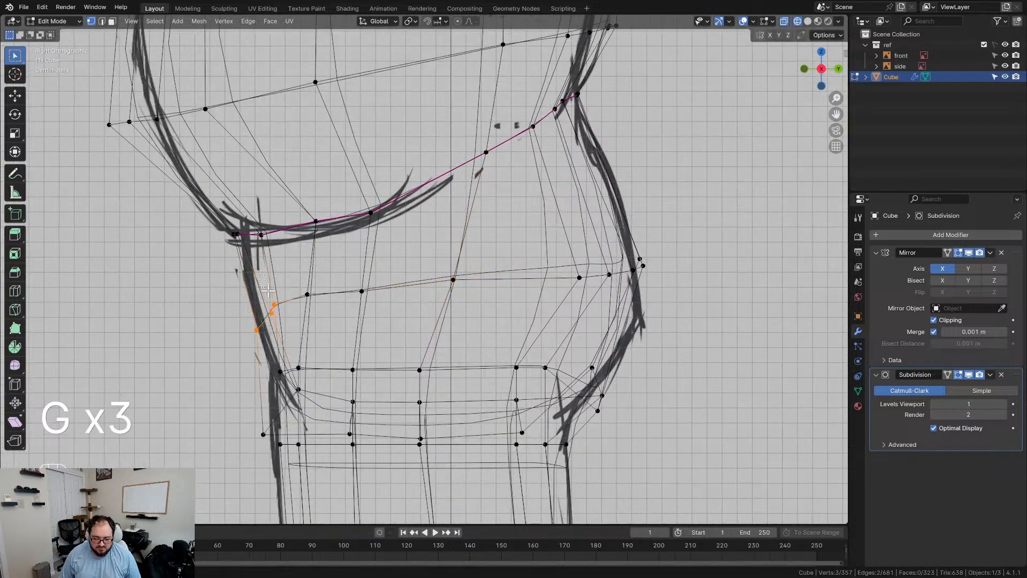
Step: Readjust the front vertices of the hip loop against the side reference and reposition the vertex next to them
key(g)
click(294, 326)
click(307, 294)
key(g)
click(336, 328)
Step: Slide two neighbouring side vertices of the hip loop along their edges to even out the spacing
key(z)
mouse_move(362, 340)
middle_down()
mouse_move(483, 331)
mouse_move(405, 290)
middle_up()
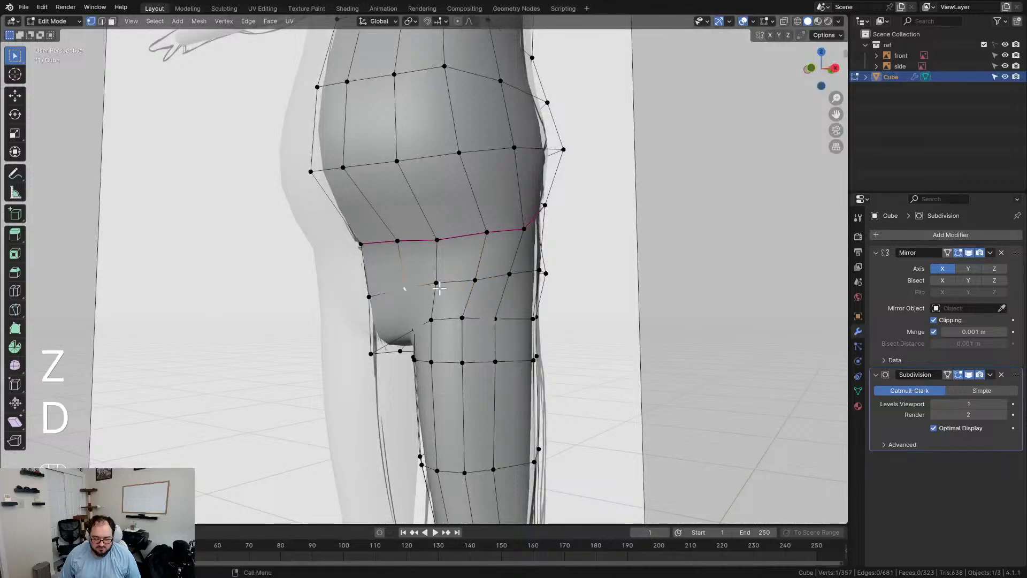
mouse_move(373, 246)
middle_down()
mouse_move(523, 273)
mouse_move(473, 261)
mouse_move(455, 277)
mouse_move(447, 248)
mouse_move(519, 247)
mouse_move(334, 234)
mouse_move(369, 263)
middle_up()
key(ctrl+z)
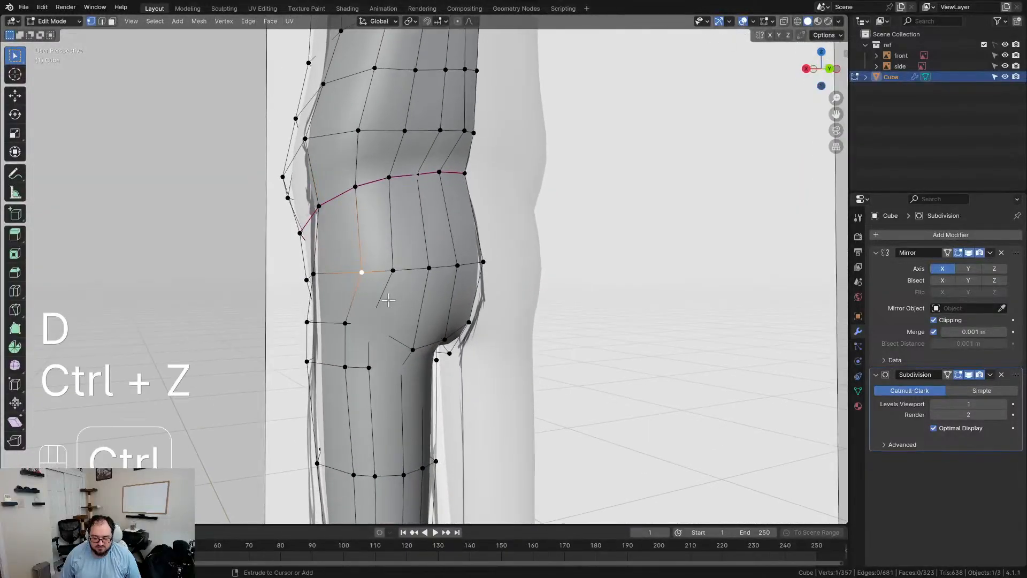
key(g)
key(g)
click(370, 298)
click(393, 271)
key(g)
key(g)
click(383, 278)
Step: Slide the outer vertices of the loop at the top of the thigh along their edges to smooth the flow below the buttock
middle_drag(445, 301, 417, 280)
click(358, 302)
key(d)
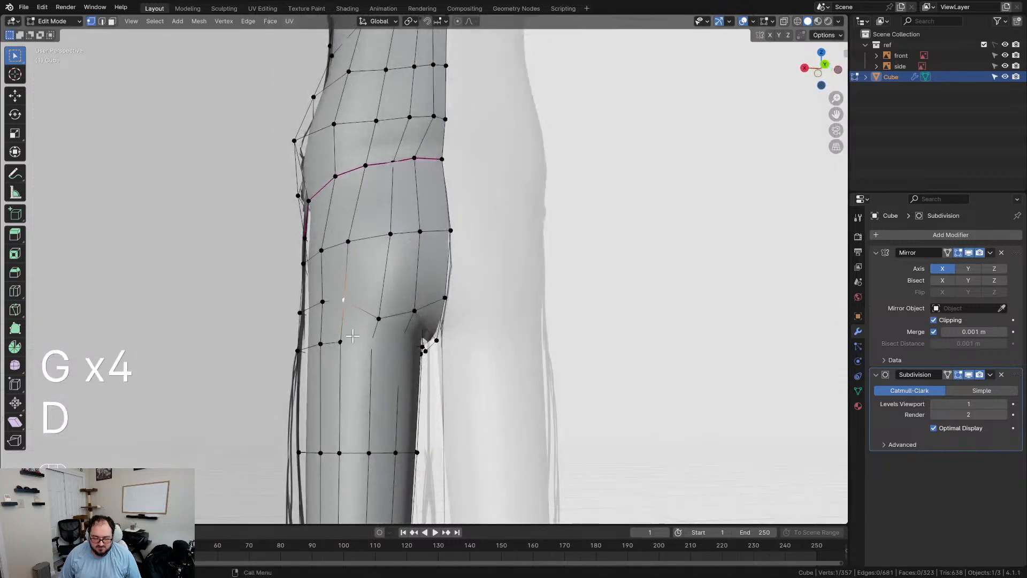
middle_drag(352, 336, 459, 362)
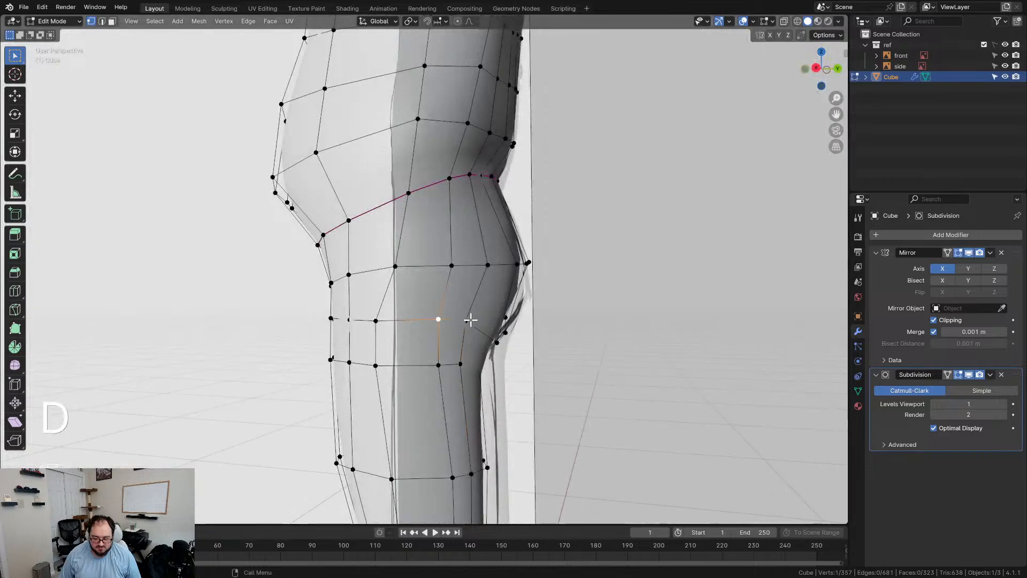
key(g)
key(g)
click(469, 333)
click(430, 319)
key(g)
key(g)
click(428, 321)
Step: Inset the eight buttock faces between the creased waist loop and the fold above the thigh
middle_drag(429, 321, 417, 341)
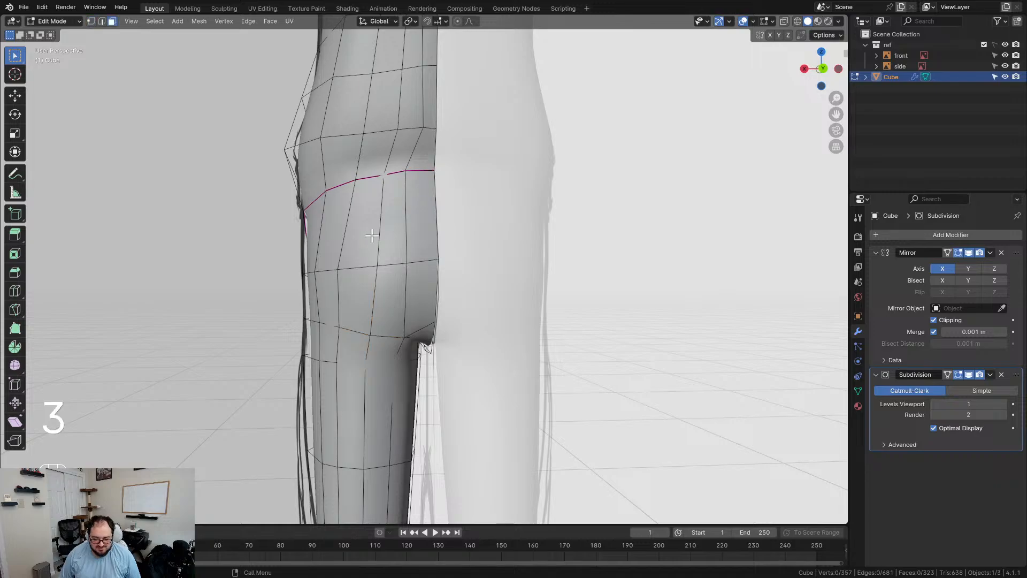
drag(433, 306, 432, 307)
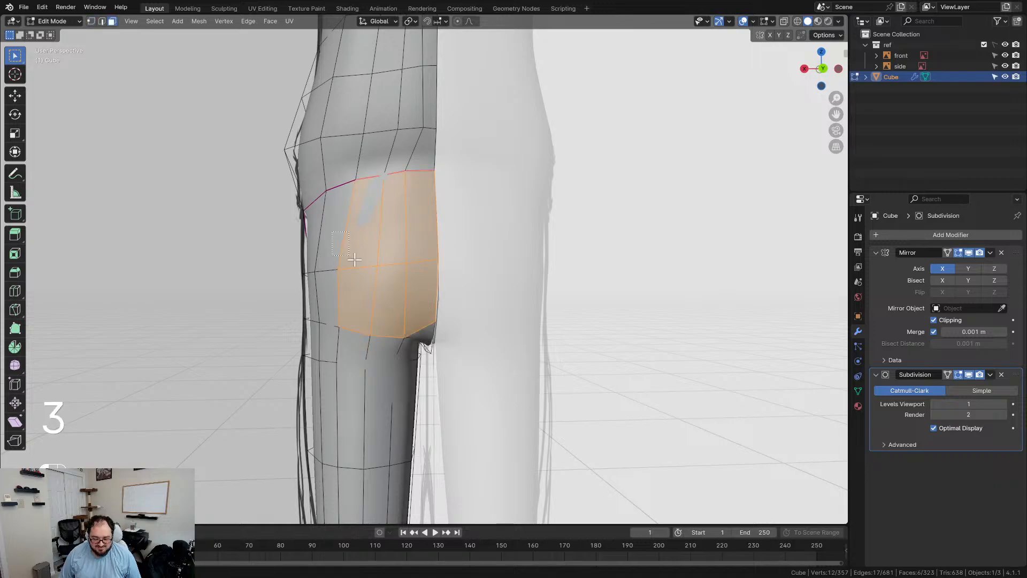
key(i)
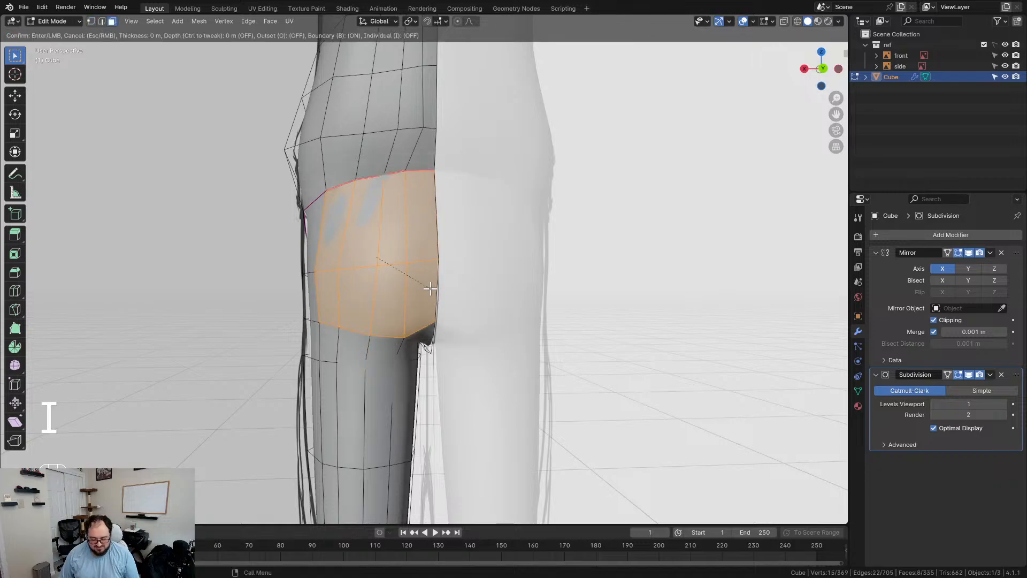
click(435, 301)
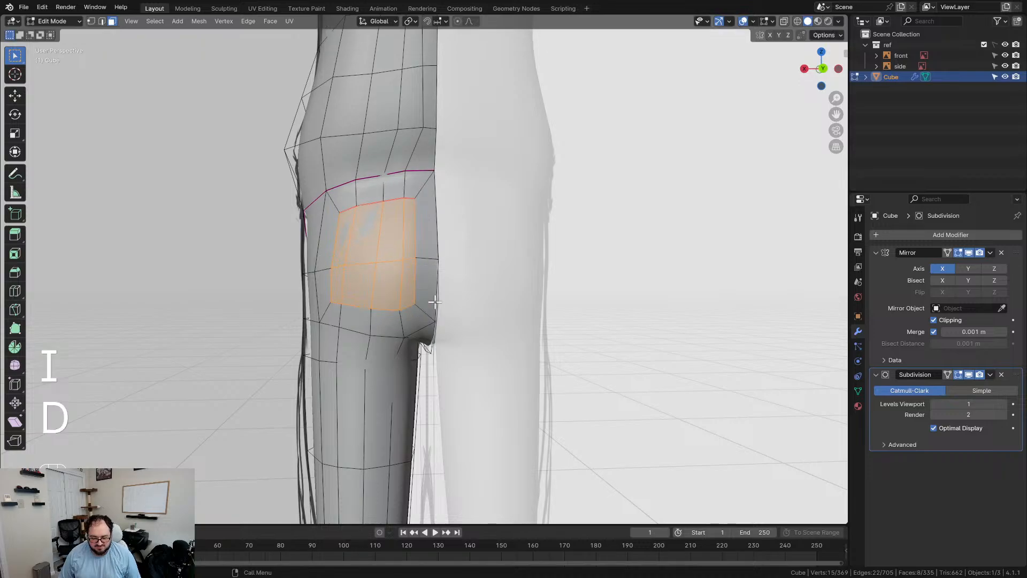
Step: Move the inset buttock faces backward and slightly down in the side view to round out the buttock
key(d)
middle_drag(434, 303, 543, 318)
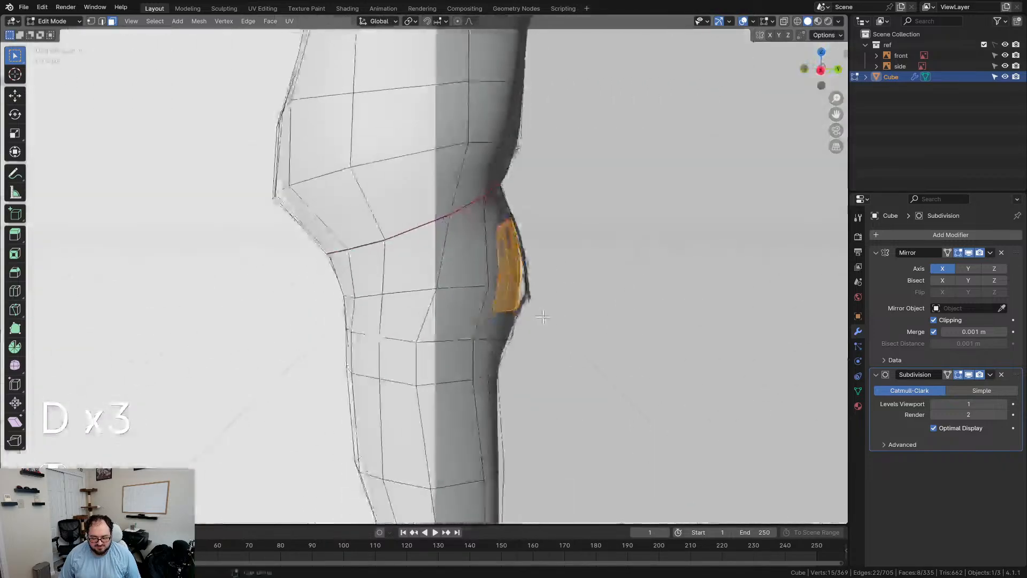
key(KP_3)
key(g)
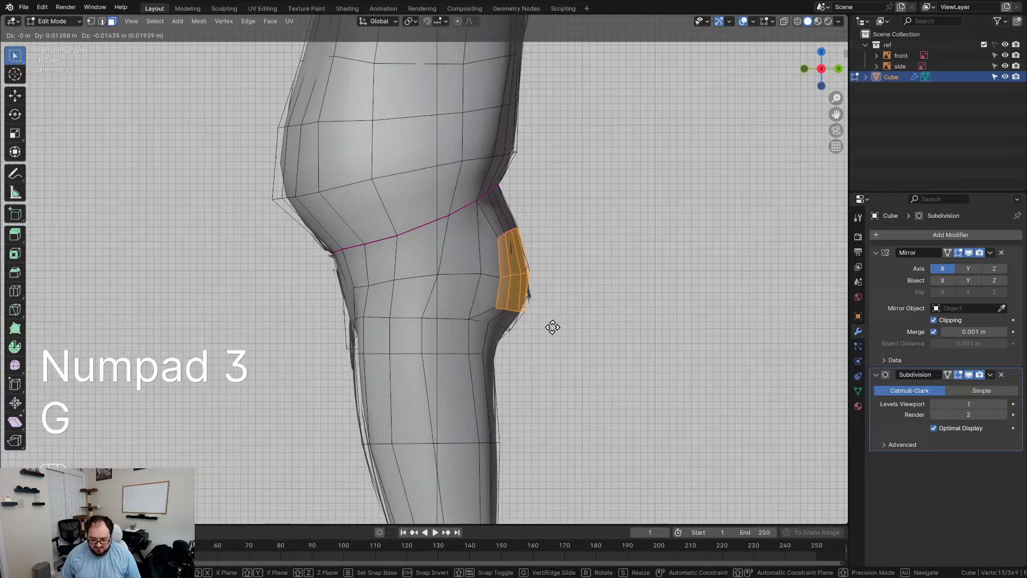
key(d)
click(555, 327)
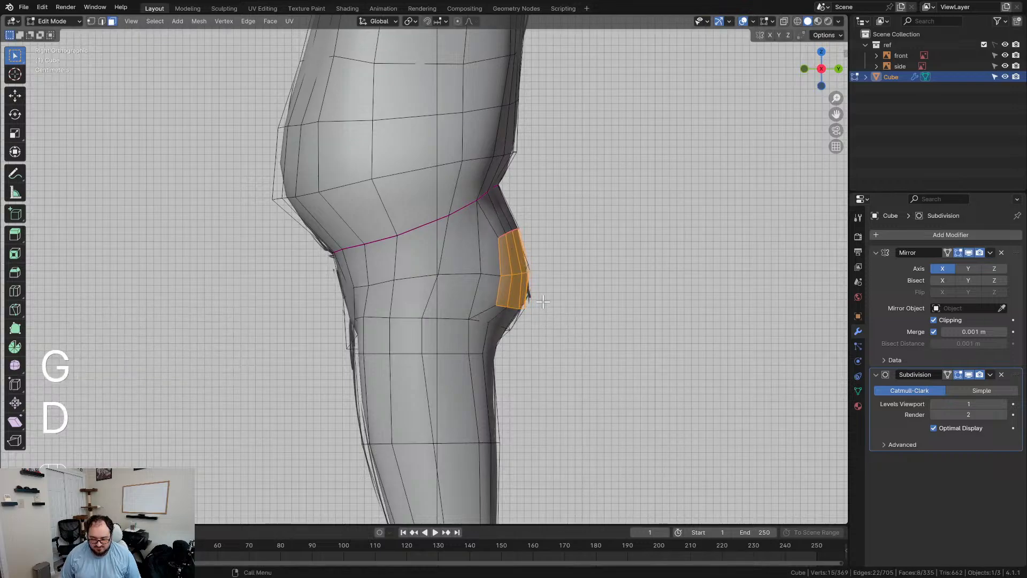
drag(512, 290, 507, 298)
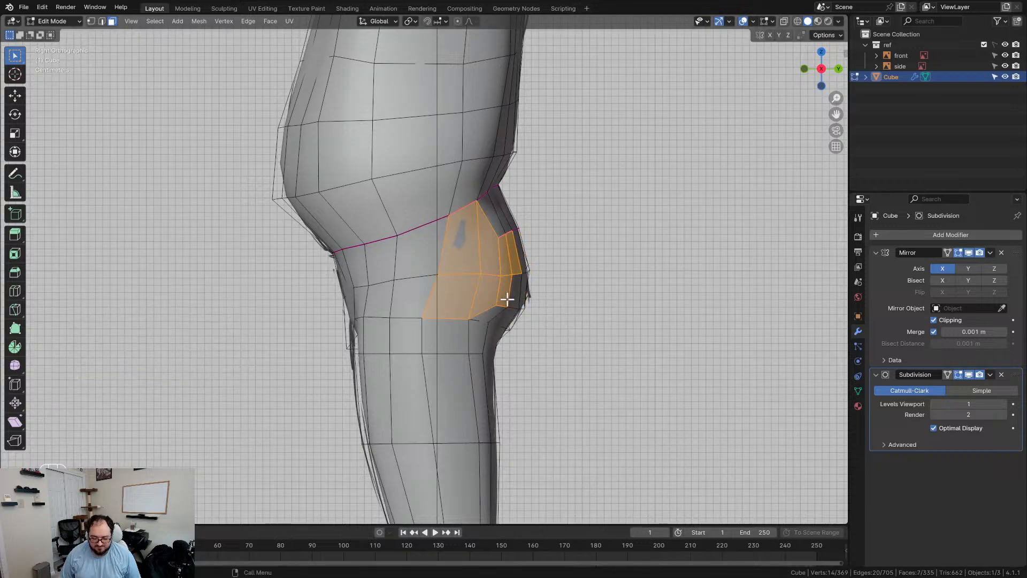
key(ctrl+z)
Step: Select the rear centre-line edges between the buttocks, mark them as a seam and set their crease to 1
middle_drag(472, 263, 410, 263)
click(427, 227)
key(2)
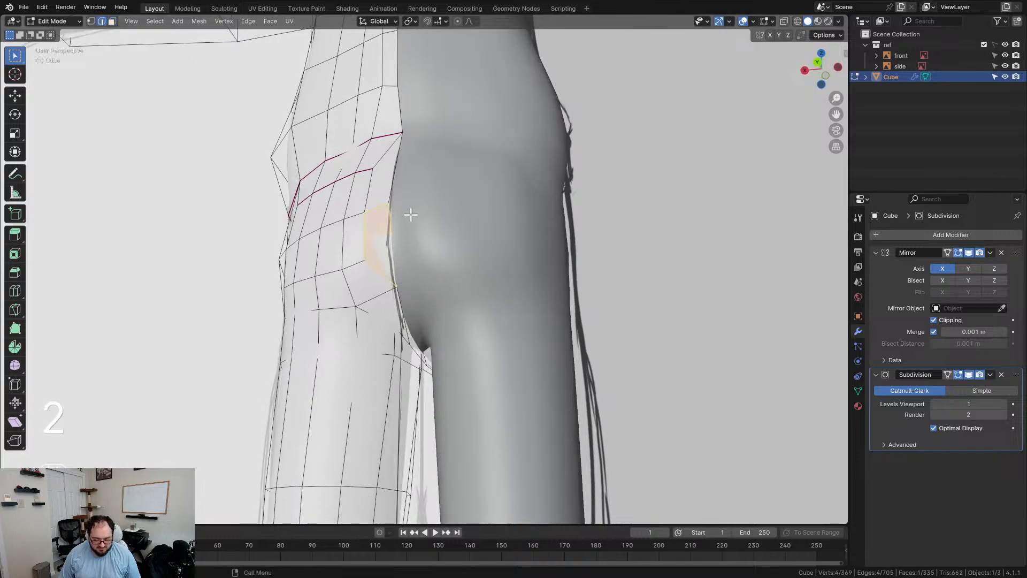
shift+click(396, 194)
mouse_move(396, 193)
middle_down()
mouse_move(438, 294)
mouse_move(495, 274)
mouse_move(451, 227)
mouse_move(398, 292)
mouse_move(441, 304)
mouse_move(466, 279)
middle_up()
key(z)
click(615, 294)
scroll(373, 268, up, 1)
click(511, 209)
middle_drag(511, 209, 540, 199)
shift+click(528, 231)
middle_drag(508, 277, 484, 318)
shift+click(493, 238)
key(u)
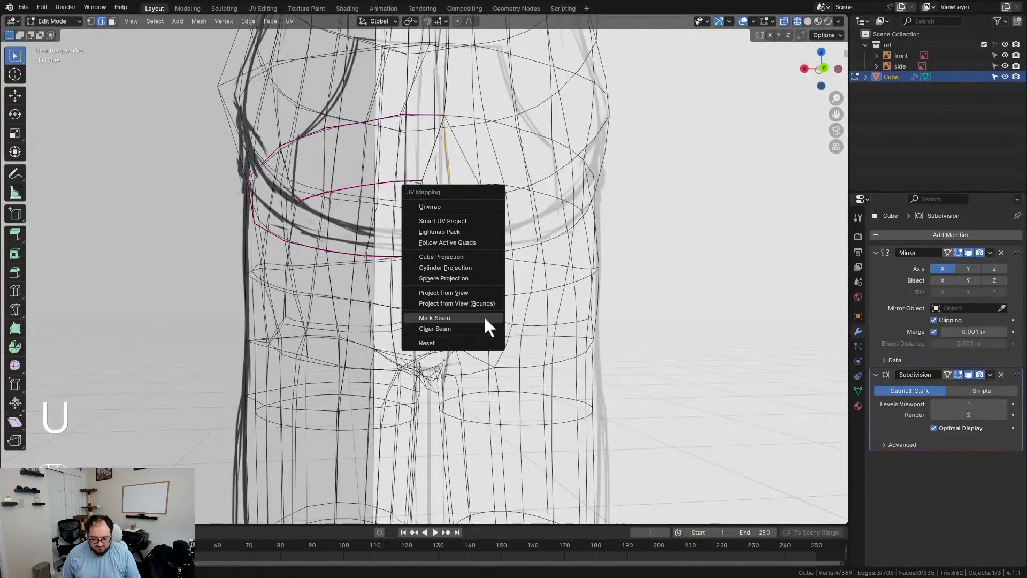
click(483, 316)
key(shift+e)
key(KP_1)
key(KP_Enter)
Step: Remove the crease from the upper edges of the inset buttock faces by applying a crease of -1
middle_drag(502, 300, 404, 238)
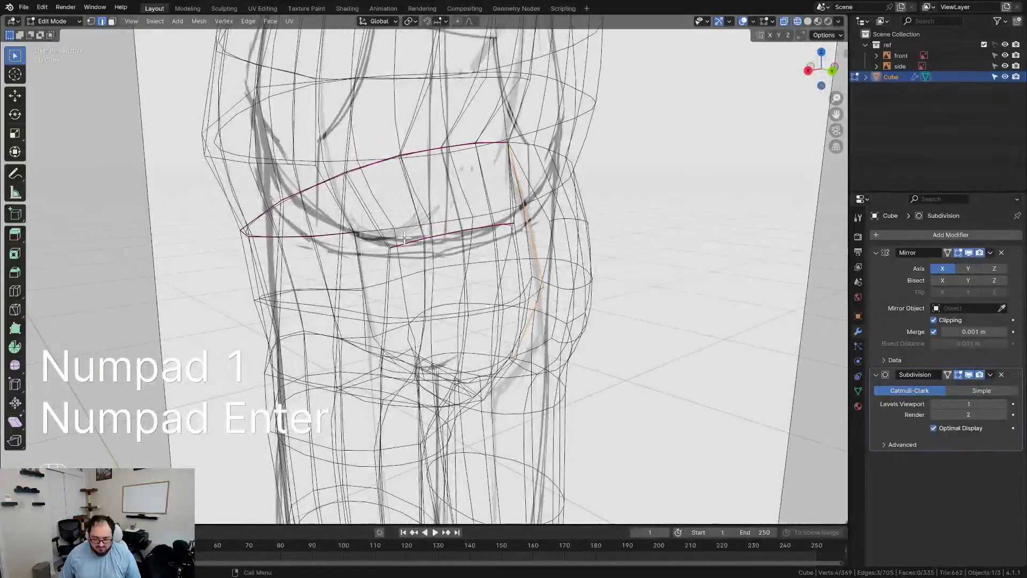
click(459, 237)
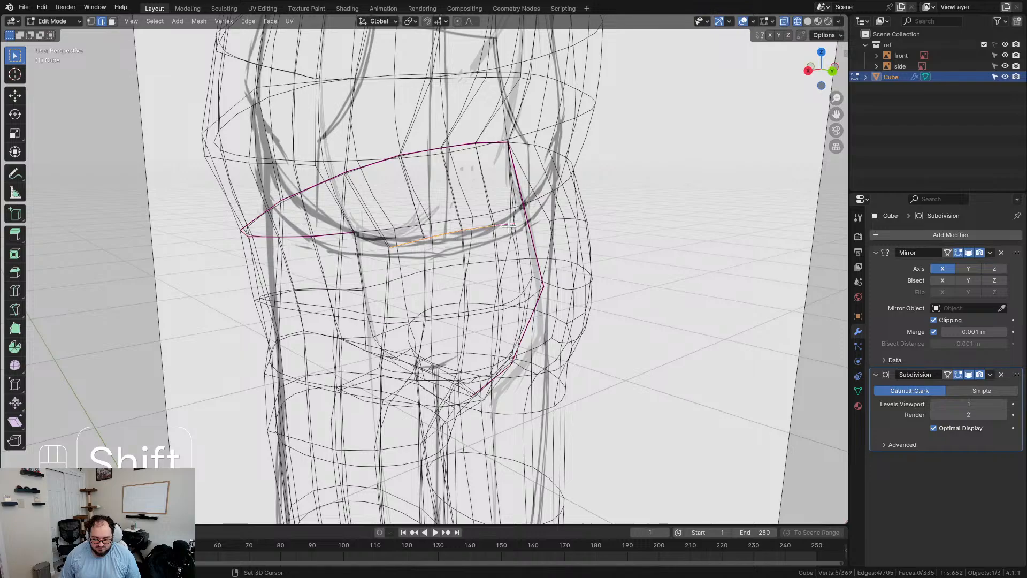
key(shift+e)
key(KP_Subtract)
key(KP_1)
key(KP_Enter)
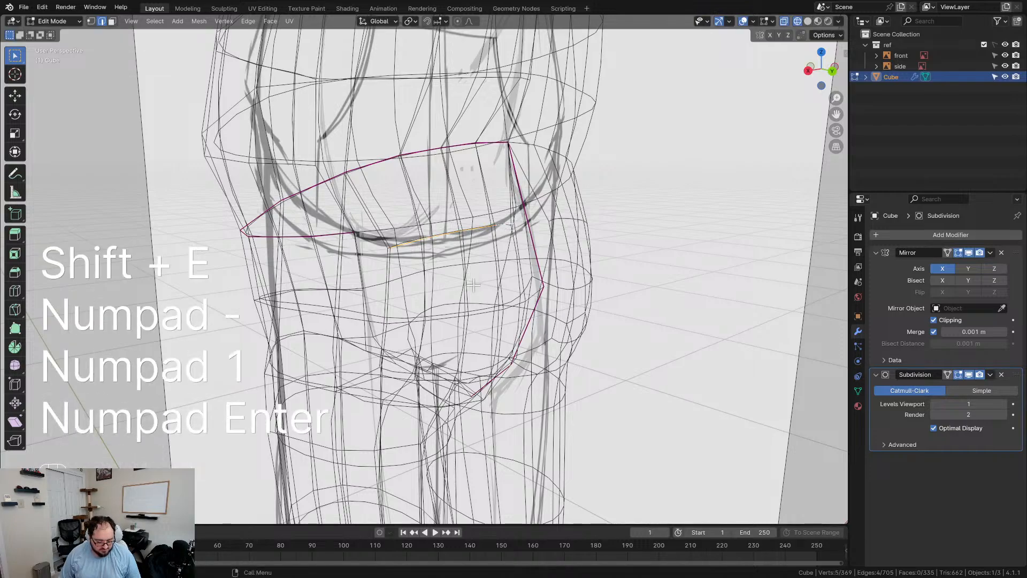
Step: Crease the edges of the fold beneath the buttock with a value of 1
key(z)
mouse_move(519, 319)
middle_down()
mouse_move(471, 294)
mouse_move(481, 246)
mouse_move(475, 287)
mouse_move(471, 268)
mouse_move(428, 289)
middle_up()
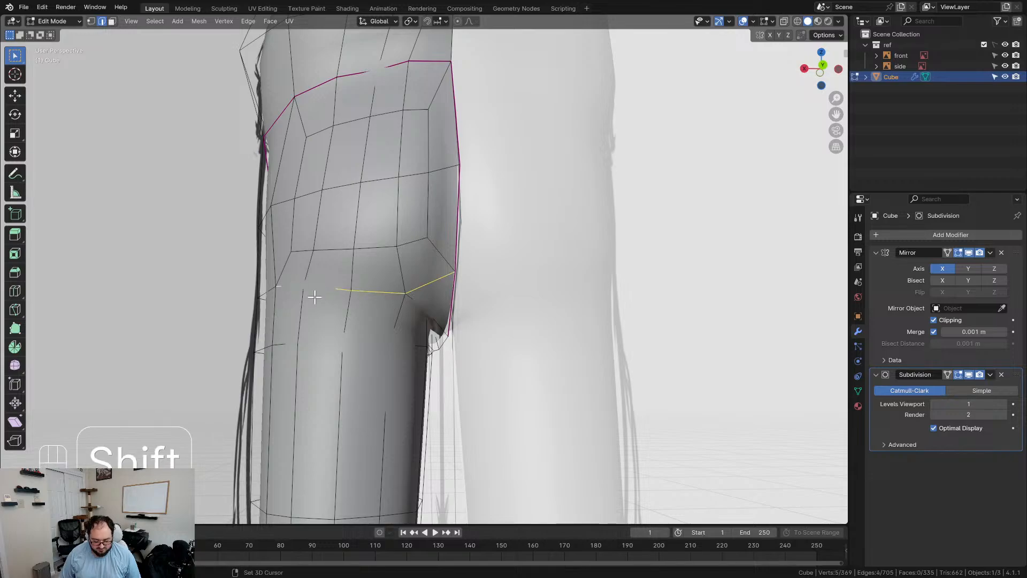
key(shift+e)
key(KP_1)
key(KP_Enter)
Step: Slide the creased buttock-fold edges along the mesh and reposition the fold's inner edge near the crotch
middle_drag(314, 293, 404, 320)
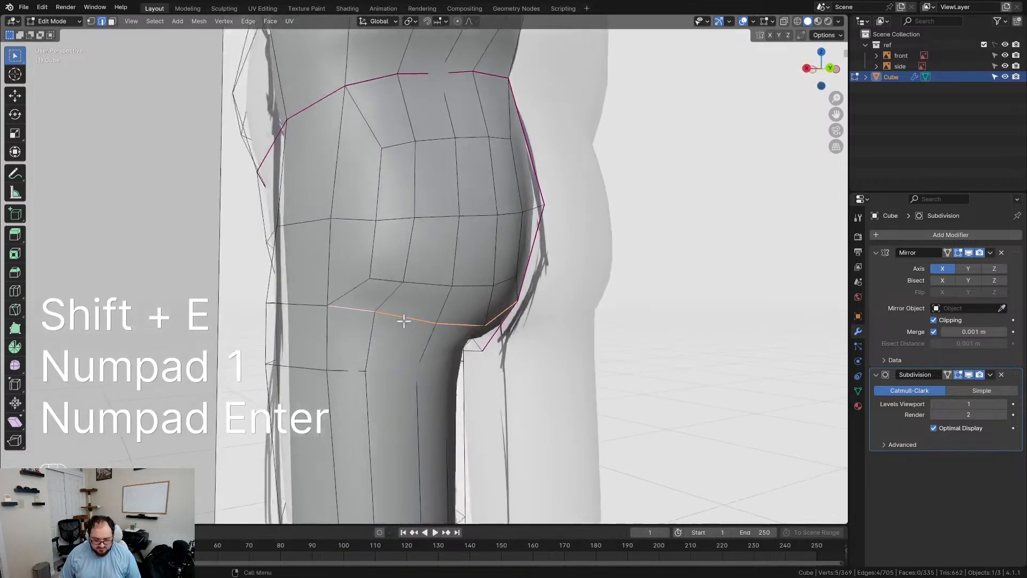
key(g)
key(g)
click(429, 351)
click(473, 335)
key(g)
click(473, 335)
key(ctrl+z)
key(g)
click(464, 336)
Step: Move the outer edges of the hip loop outward onto the hip outline in the front reference
middle_drag(464, 336, 566, 373)
key(KP_1)
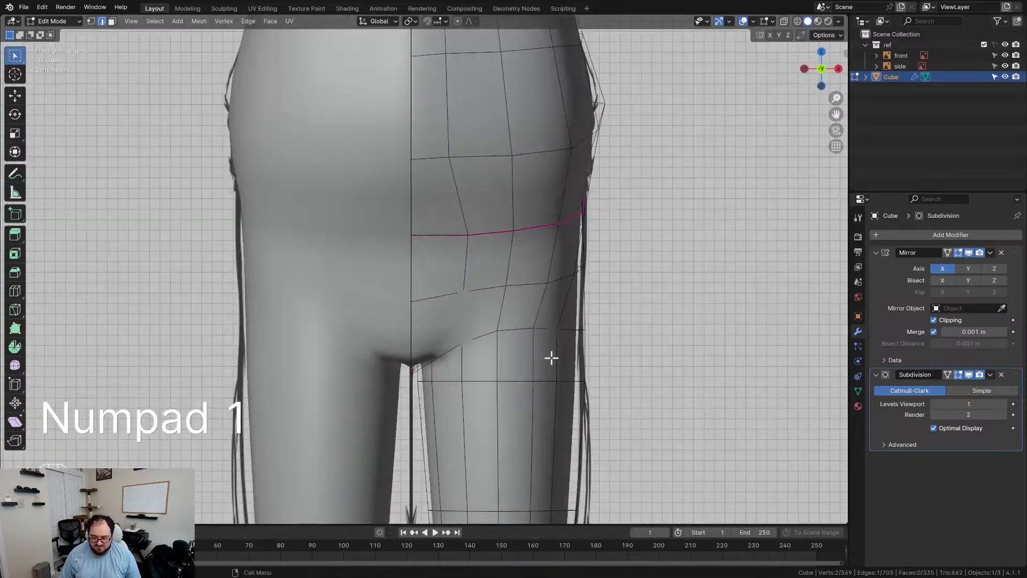
scroll(552, 358, up, 2)
key(z)
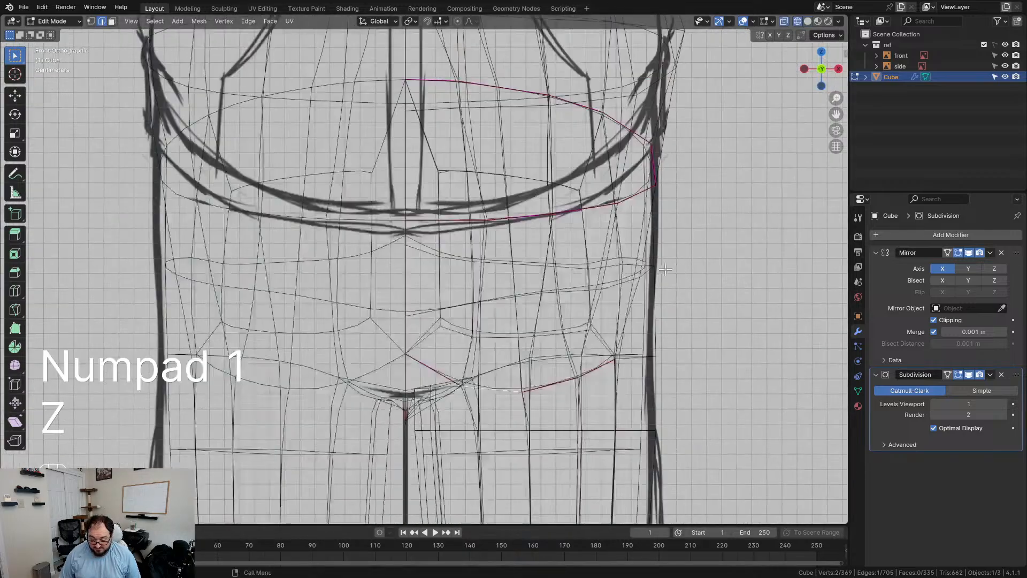
key(g)
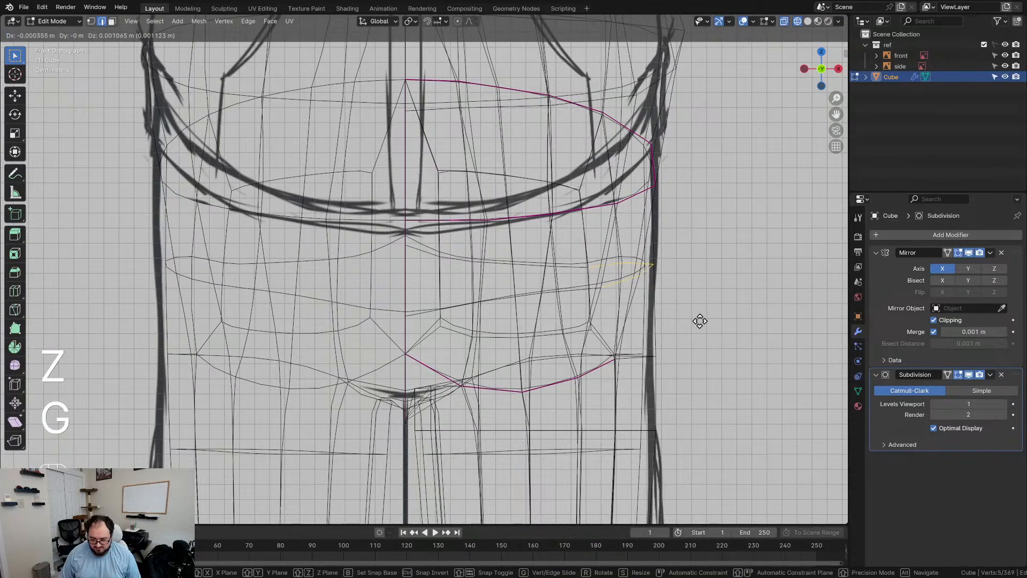
click(701, 320)
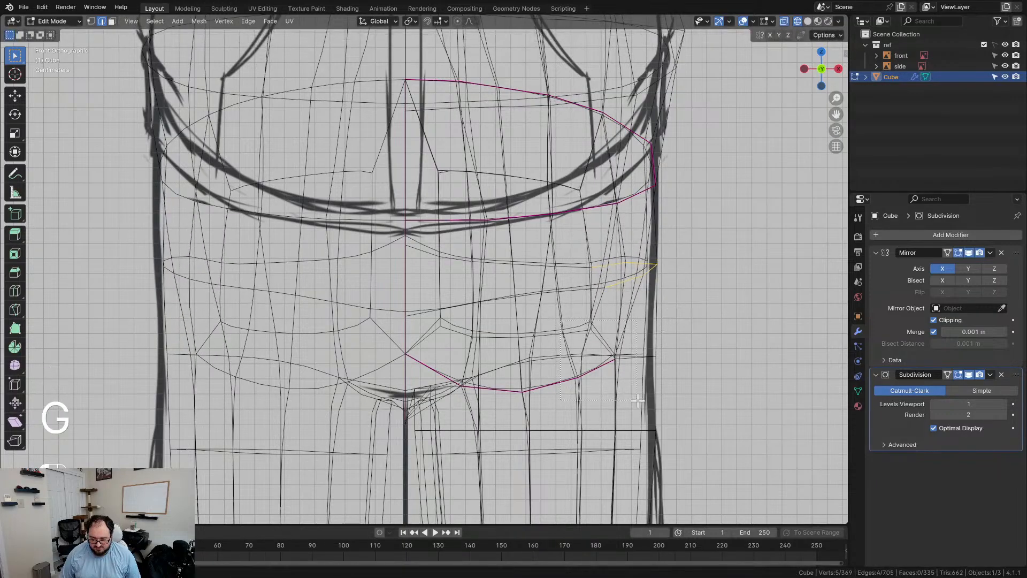
Step: Move the outer edges of the loop at the top of the thigh onto the front outline
drag(636, 400, 640, 400)
key(g)
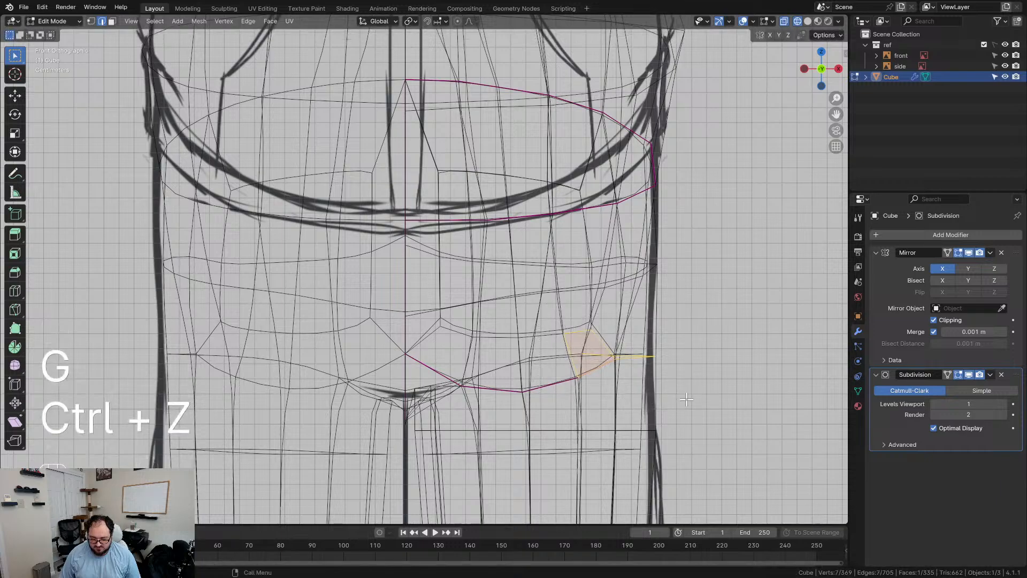
key(g)
click(691, 399)
Step: Move the inner edges of the mid-thigh loop toward the centre line along X to meet the inner-leg outline
key(z)
scroll(681, 386, down, 5)
shift+middle_drag(540, 438, 511, 299)
scroll(496, 303, up, 3)
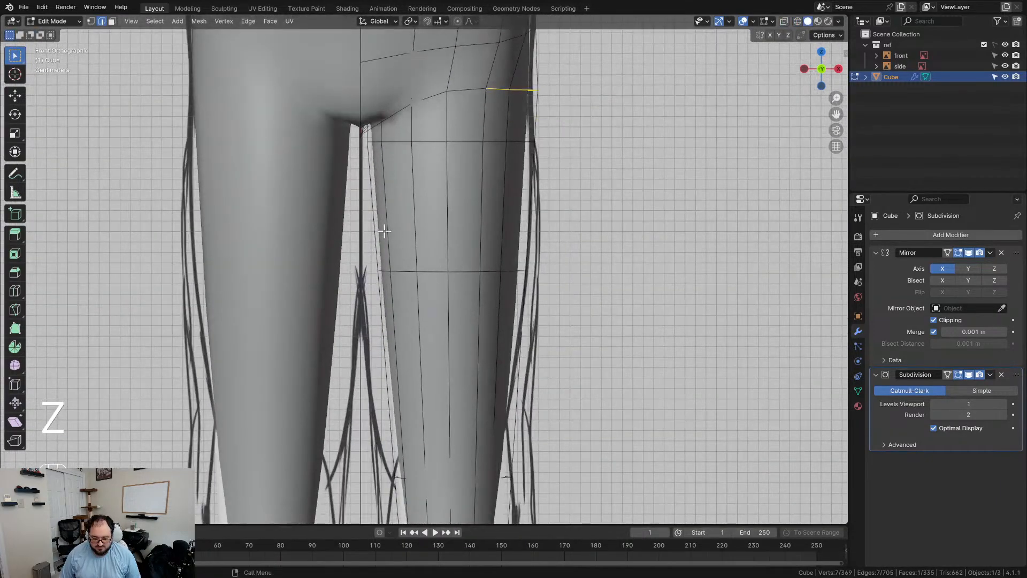
drag(439, 336, 439, 336)
key(z)
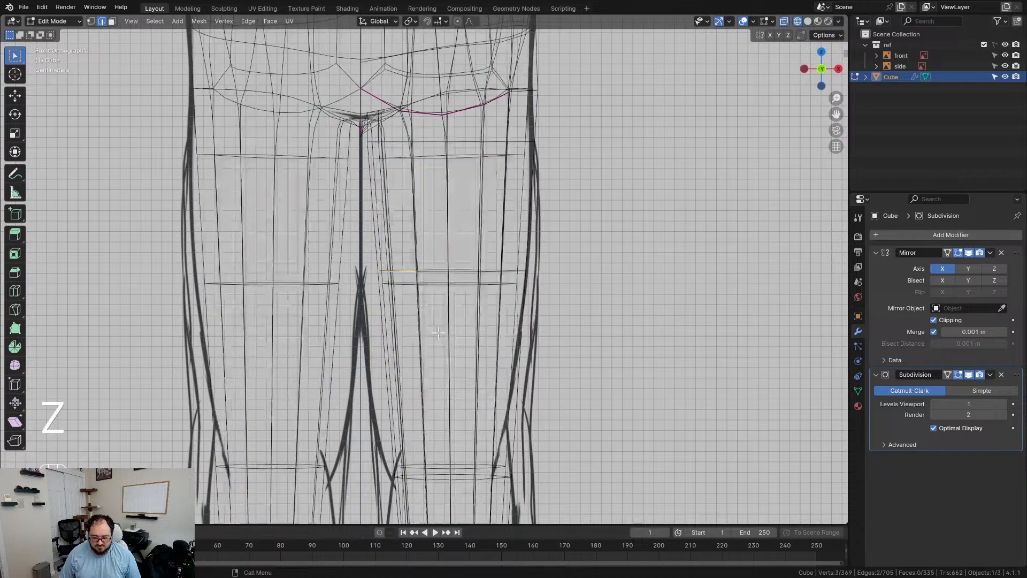
key(g)
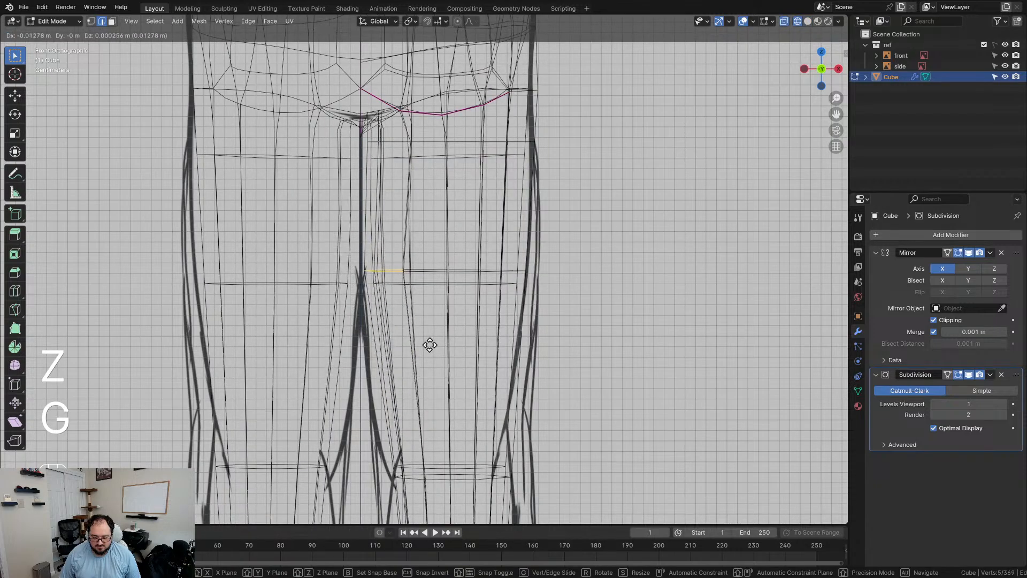
click(433, 345)
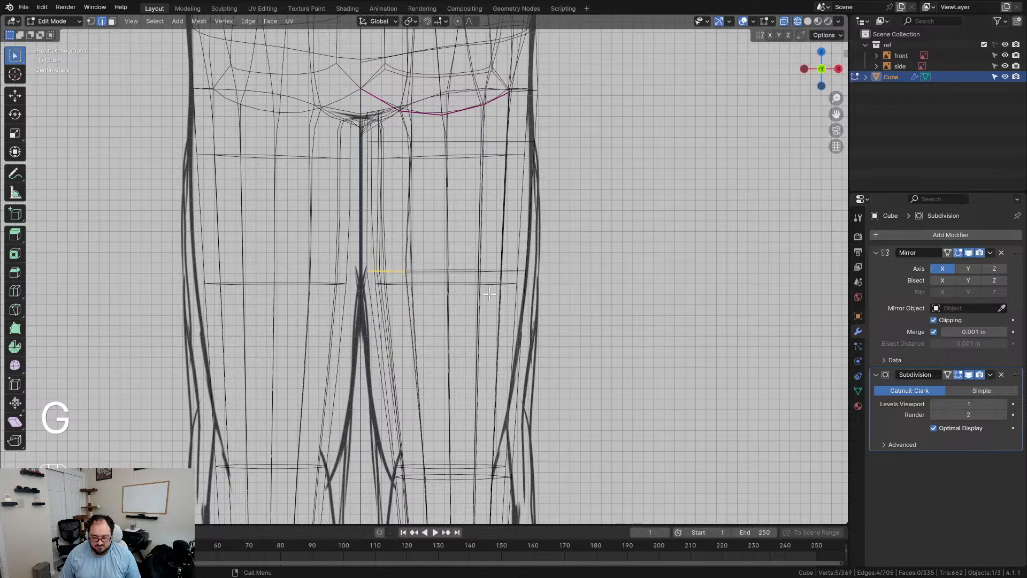
key(ctrl+z)
key(g)
key(x)
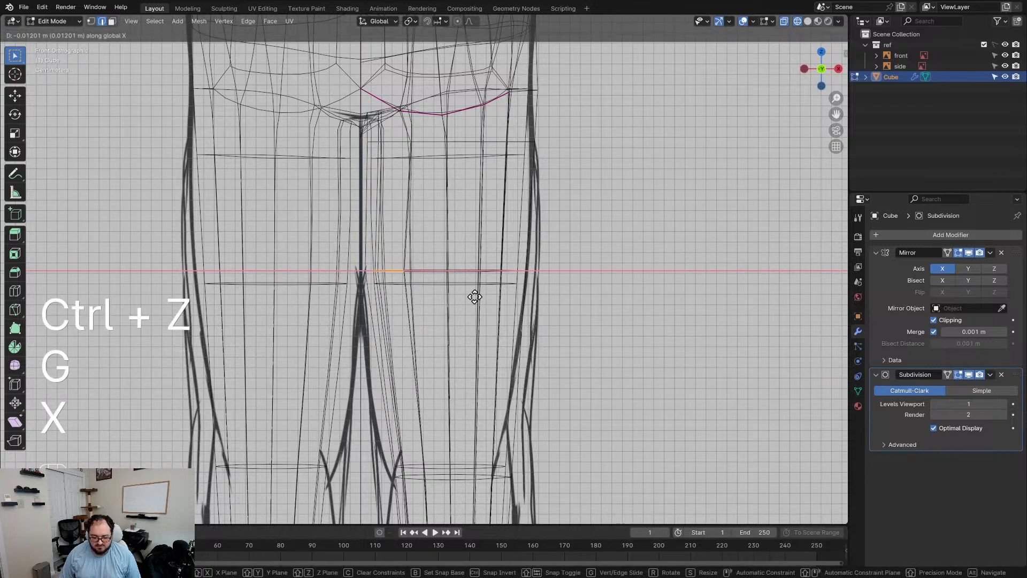
click(475, 297)
Step: Move the outer edges of the mid-thigh loop outward along X onto the outer leg outline
drag(592, 335, 591, 335)
key(g)
key(x)
click(592, 335)
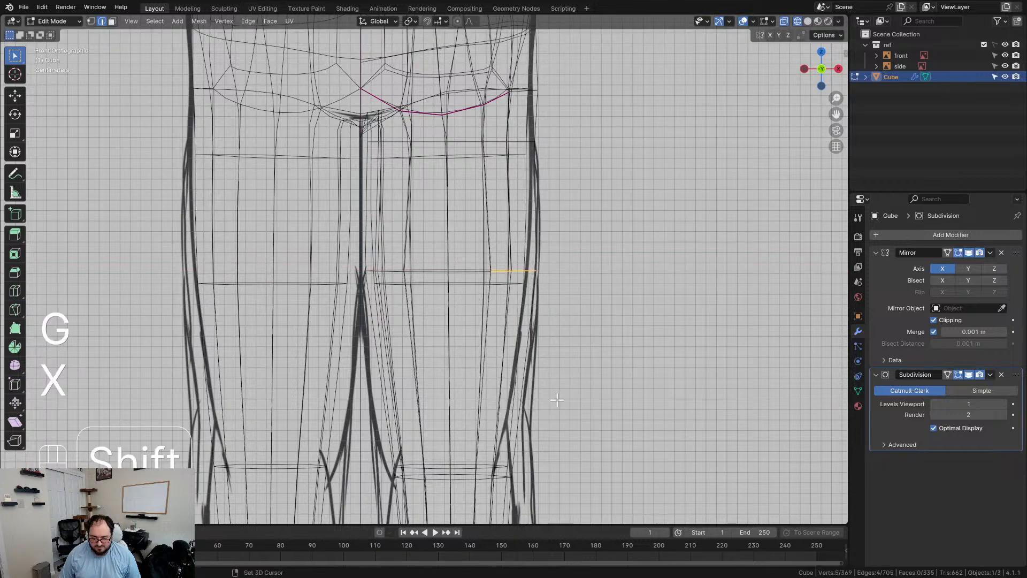
Step: Move the inner and outer edges of the knee loop along X to fit the front leg outline
shift+middle_drag(412, 481, 410, 269)
scroll(409, 269, up, 3)
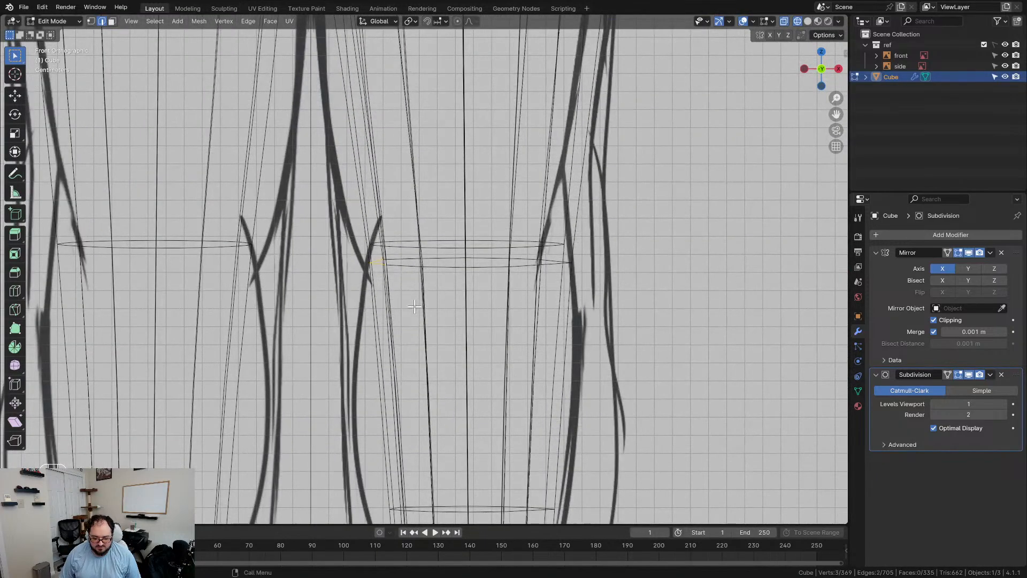
key(g)
key(x)
click(461, 334)
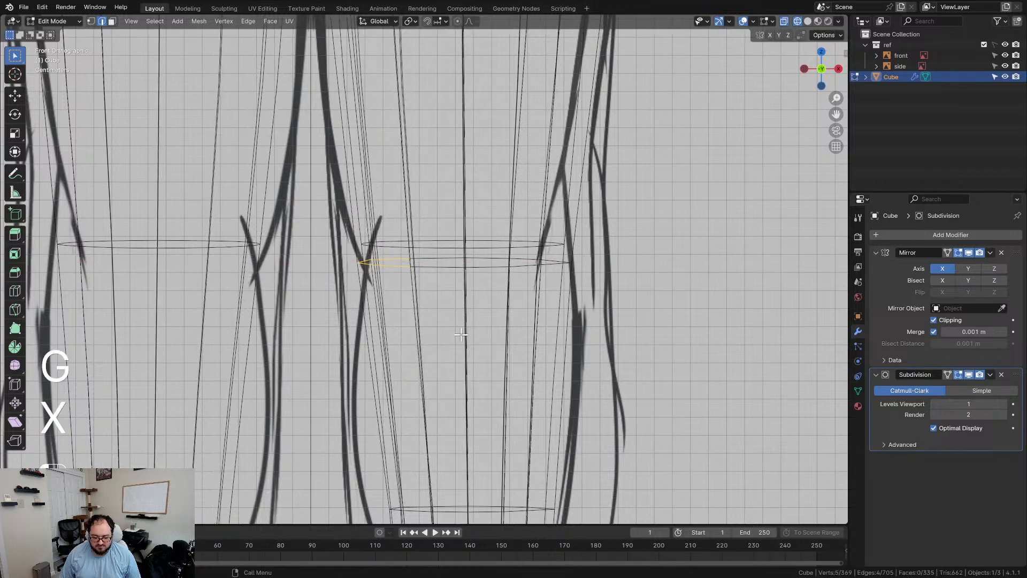
key(g)
key(x)
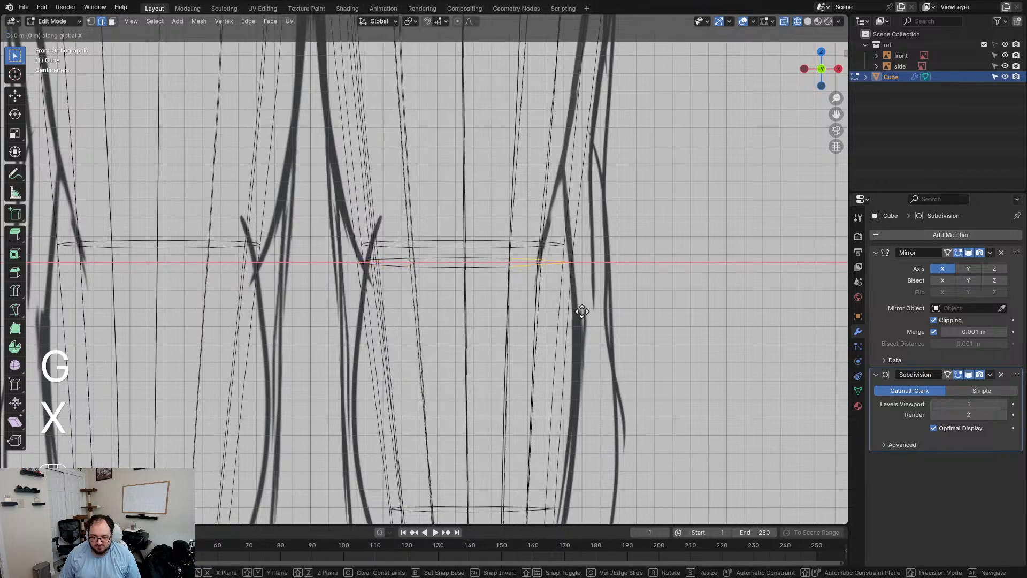
click(582, 312)
Step: Move the inner and outer edges of the calf loop along X to fit the front leg outline
scroll(583, 312, down, 5)
shift+middle_drag(496, 399, 494, 296)
scroll(494, 296, up, 4)
drag(458, 295, 458, 294)
key(g)
key(x)
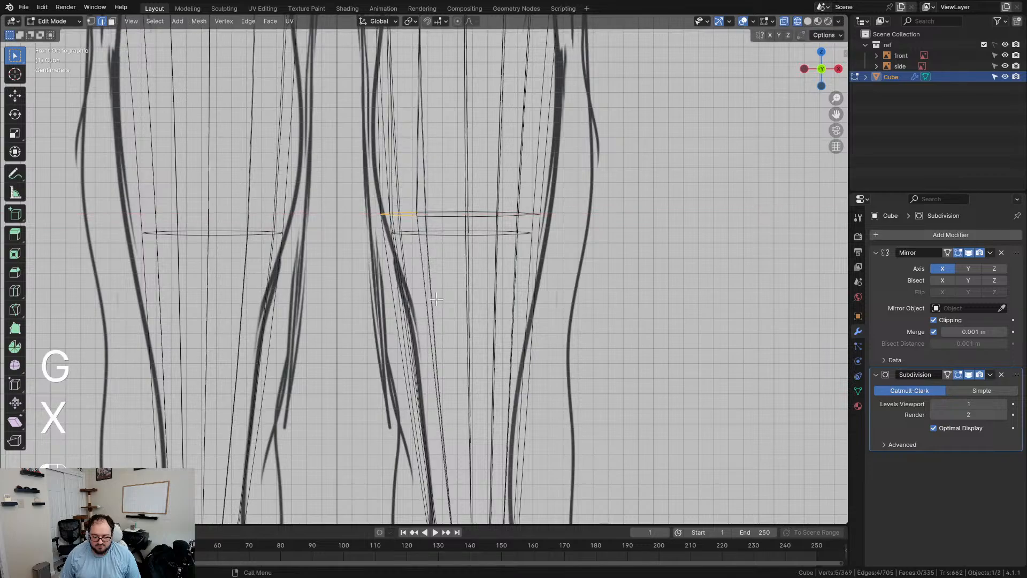
key(g)
key(x)
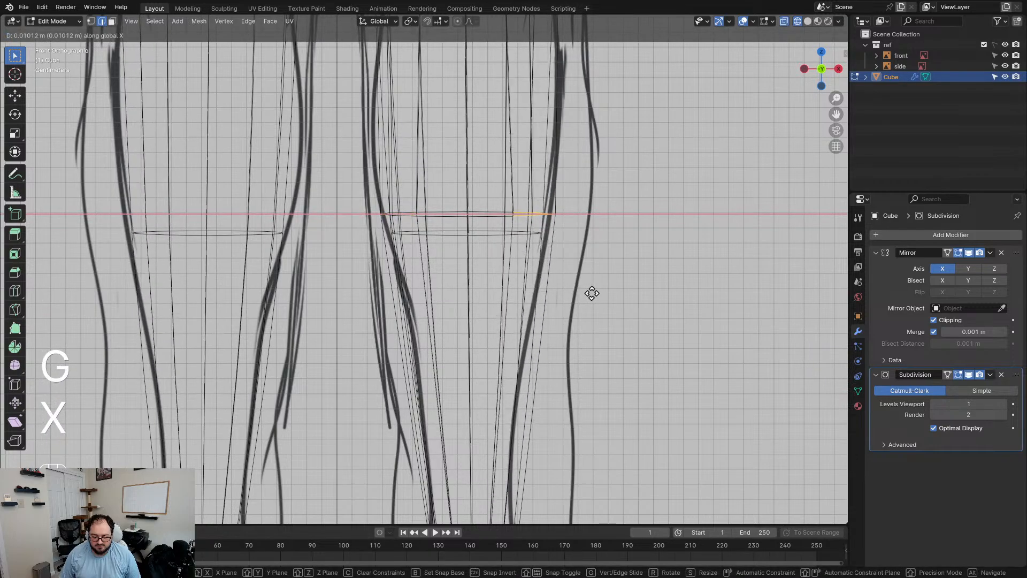
Step: Examine the shaded body in object mode from the front and from the side against the reference sketches
scroll(588, 294, down, 5)
shift+middle_drag(557, 251, 556, 400)
key(Tab)
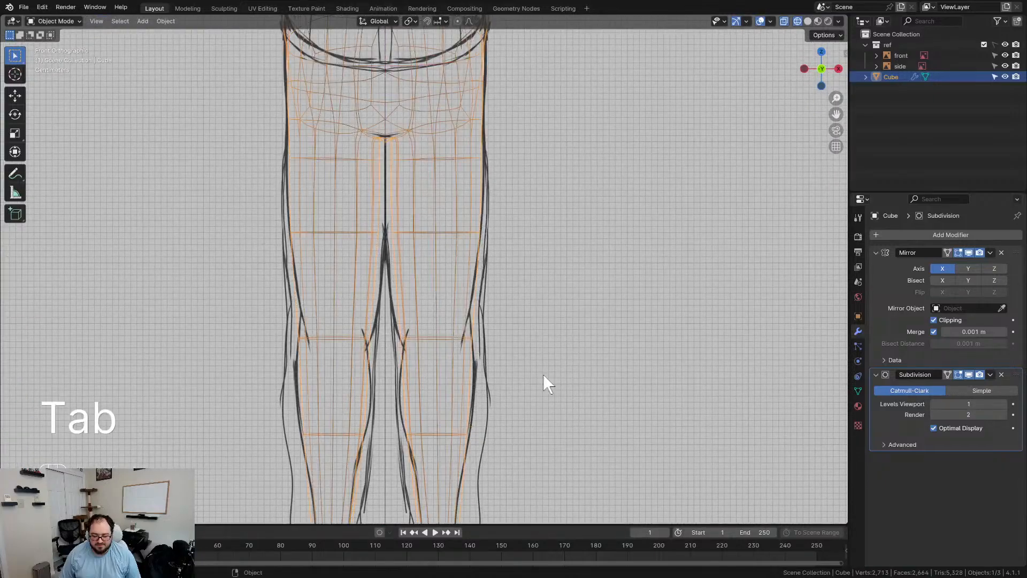
scroll(525, 300, down, 4)
key(z)
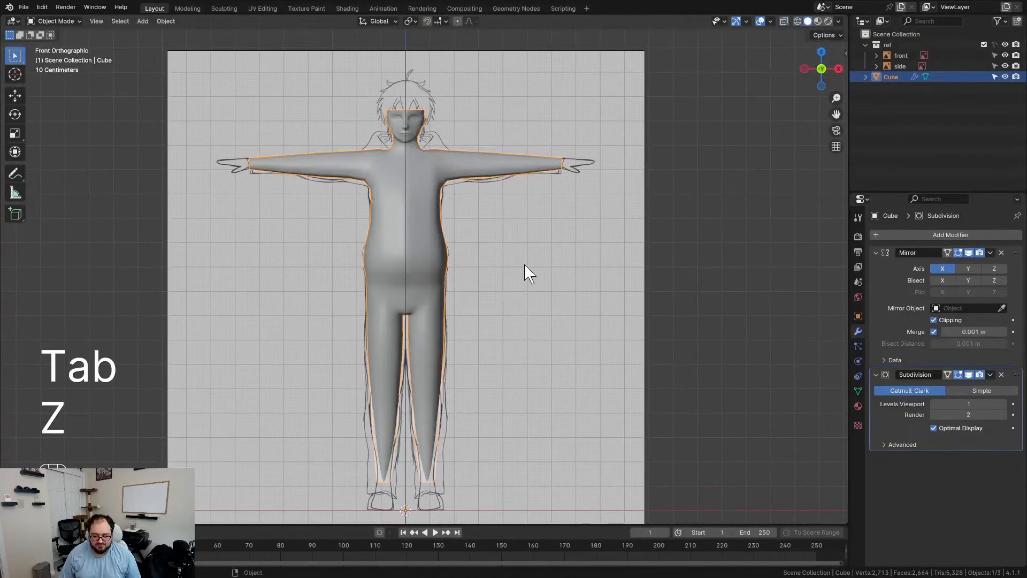
scroll(524, 267, up, 2)
middle_drag(525, 271, 395, 290)
key(KP_3)
scroll(394, 293, up, 4)
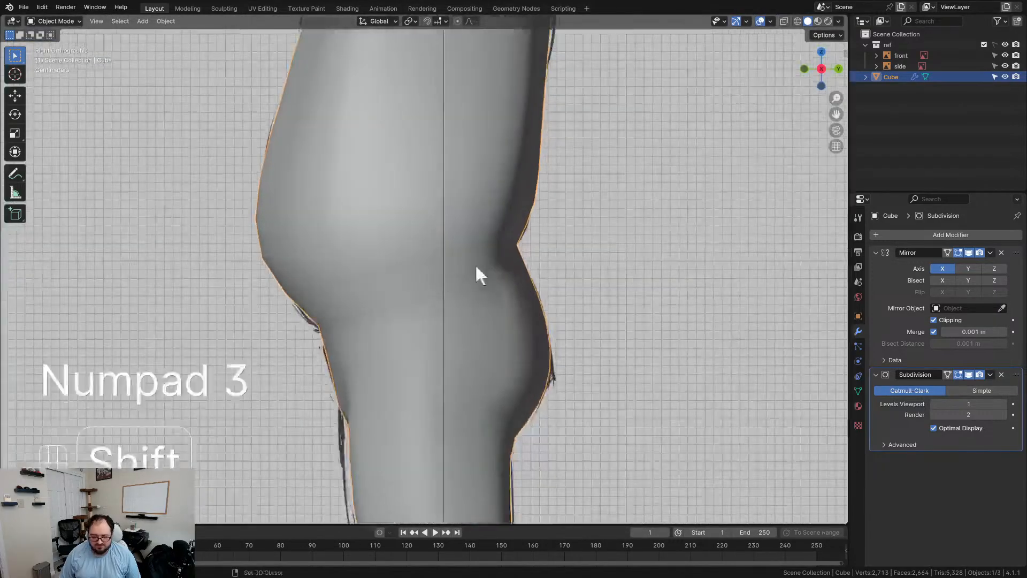
Step: Move the rear edges of the two lower-back loops forward onto the back outline of the side reference
shift+middle_drag(480, 271, 603, 312)
key(Tab)
key(z)
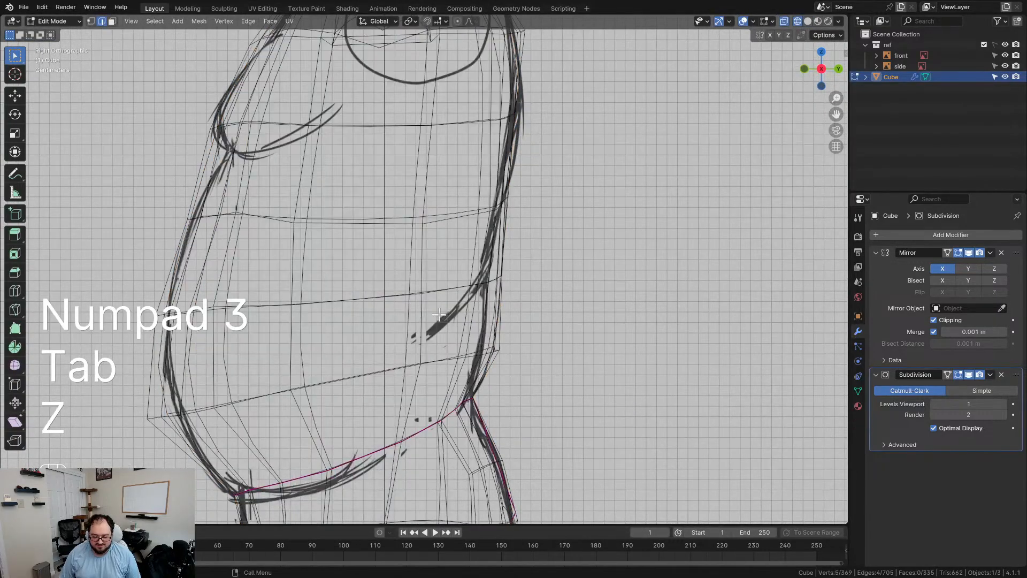
drag(427, 315, 501, 379)
key(g)
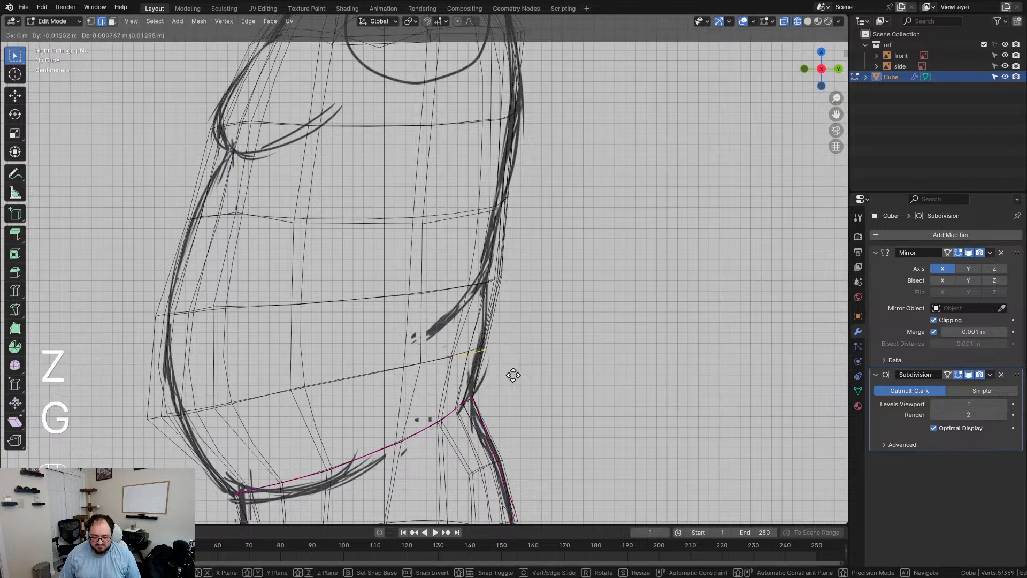
click(513, 374)
drag(444, 246, 530, 312)
key(g)
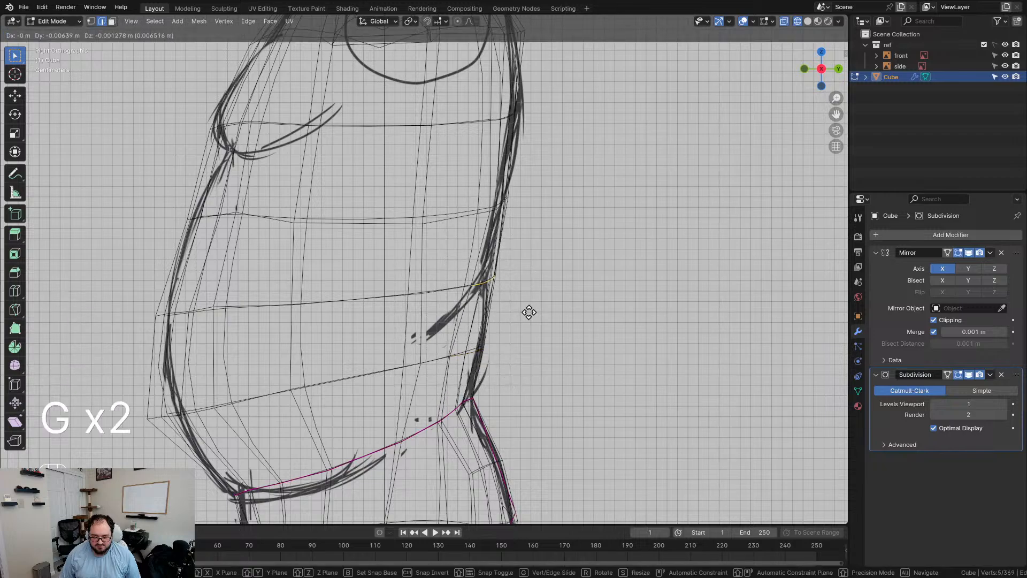
Step: Smooth two neighbouring vertices on the torso's side near the edge of the back, viewed in solid shading
key(z)
scroll(517, 236, down, 2)
shift+middle_drag(513, 245, 503, 314)
scroll(503, 314, up, 3)
click(470, 339)
key(d)
key(ctrl+z)
key(1)
key(d)
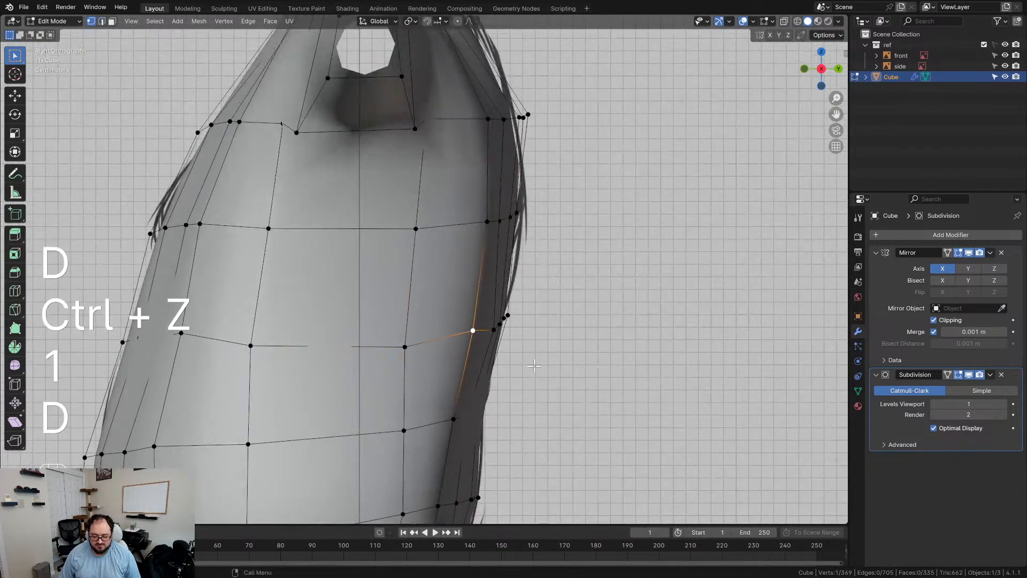
key(d)
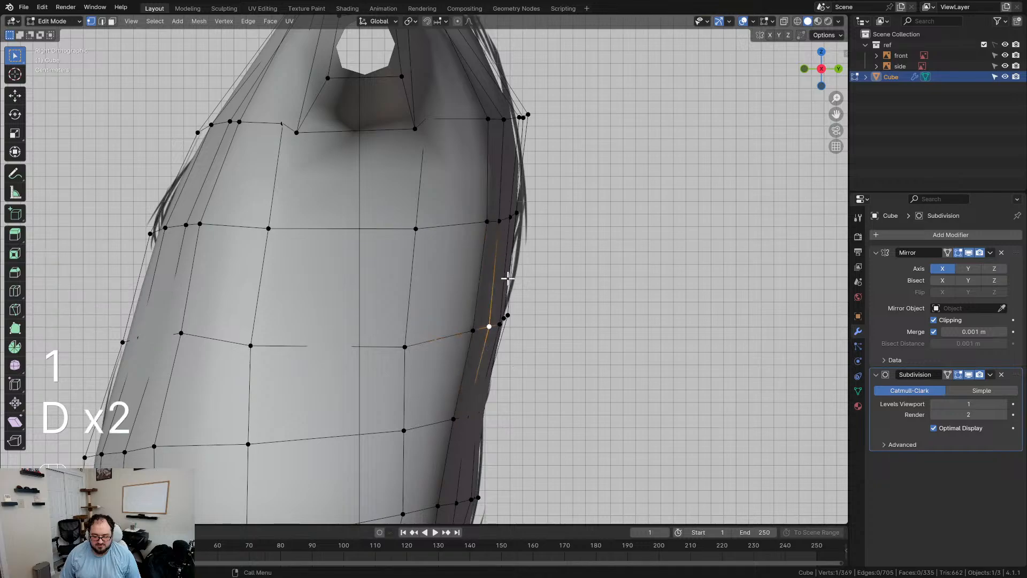
Step: Smooth further individual vertices along the rear side of the torso to even out the back's surface
scroll(489, 326, down, 4)
shift+middle_drag(490, 325, 482, 198)
click(440, 288)
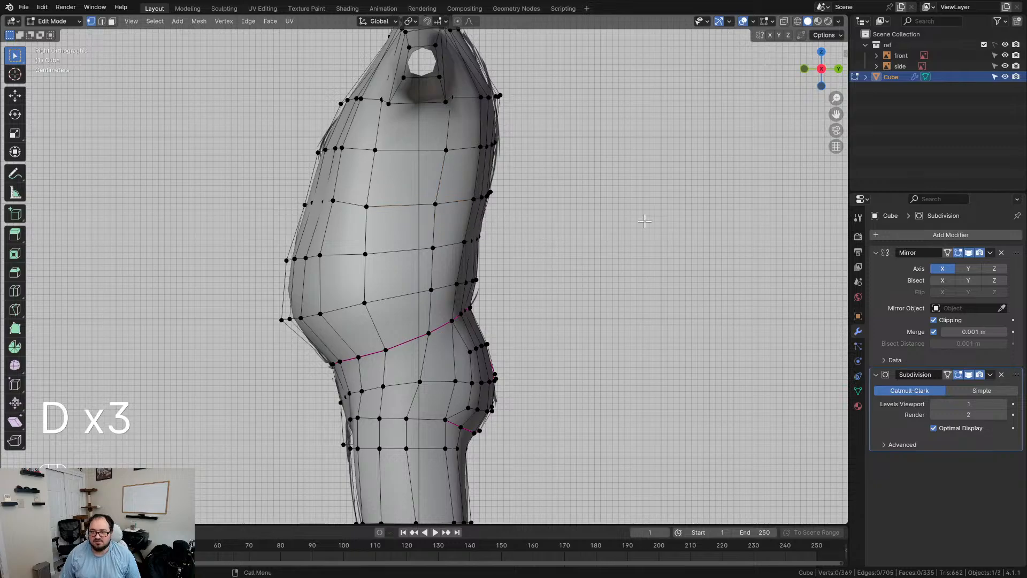
scroll(652, 223, down, 2)
scroll(459, 149, up, 3)
click(450, 127)
key(d)
Step: Add an edge loop around the upper arm and slide it close to the shoulder
scroll(489, 215, down, 2)
shift+middle_drag(460, 184, 464, 207)
key(ctrl+r)
click(485, 126)
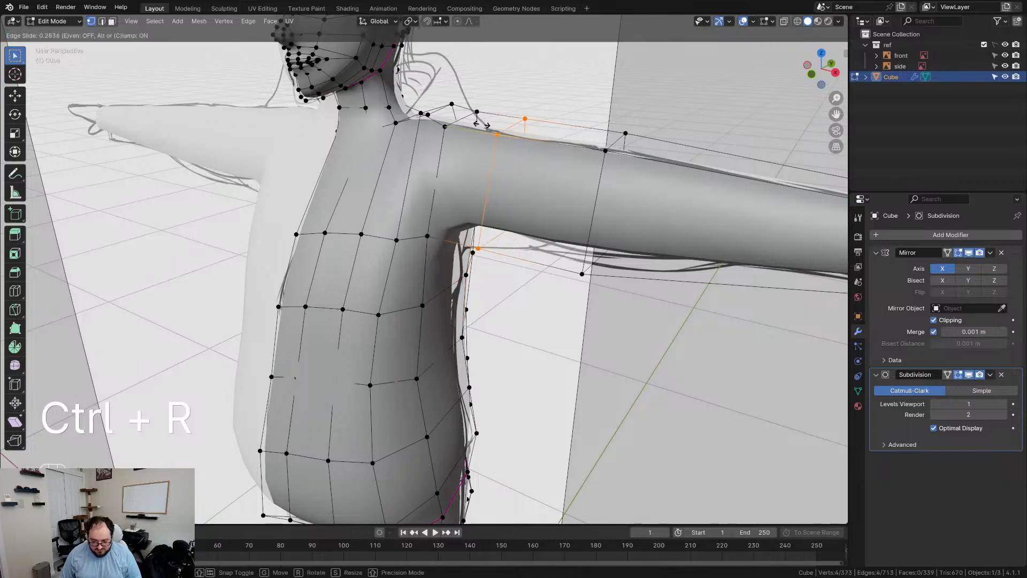
click(445, 123)
Step: Undo the inset of the two faces on top of the shoulder
middle_drag(470, 159, 421, 286)
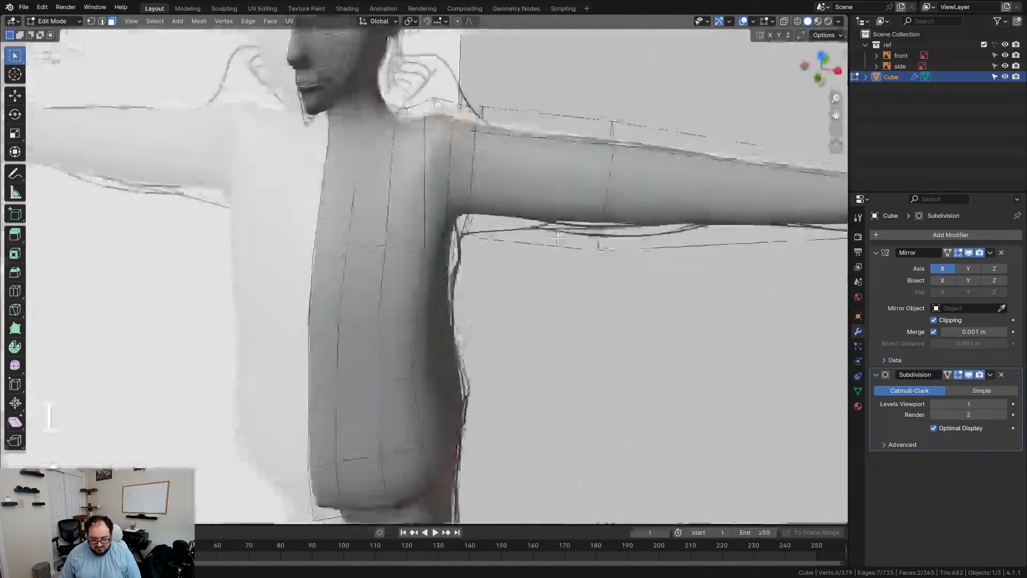
middle_drag(558, 237, 481, 264)
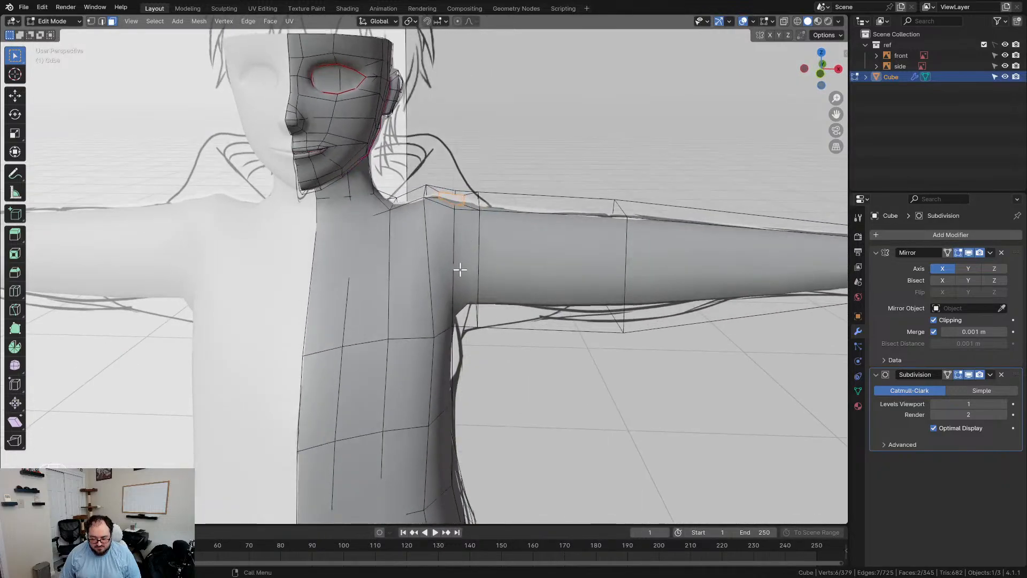
mouse_move(469, 277)
middle_down()
mouse_move(475, 268)
mouse_move(439, 260)
mouse_move(426, 322)
mouse_move(491, 301)
mouse_move(484, 224)
mouse_move(473, 273)
middle_up()
key(ctrl+z)
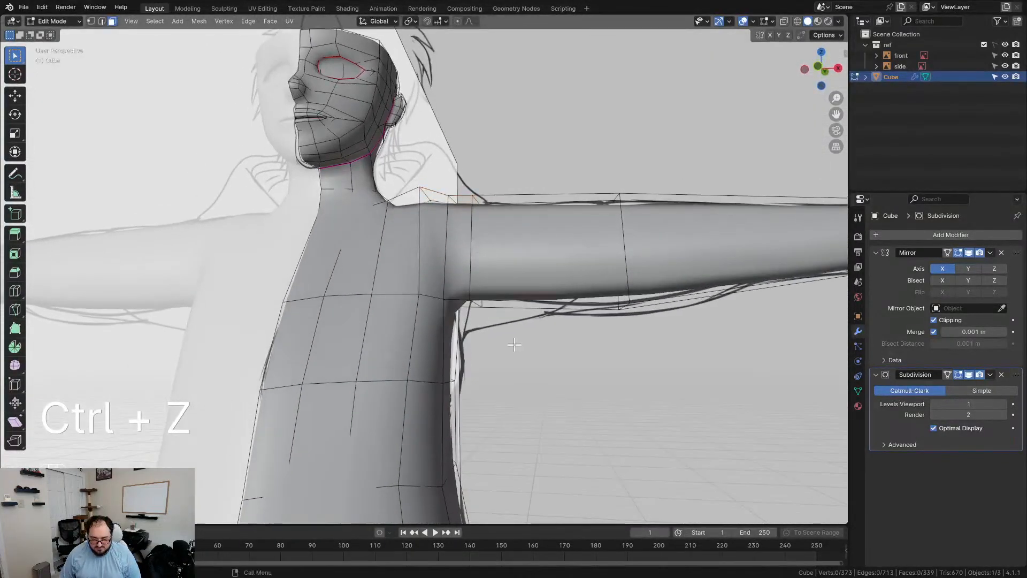
Step: Bevel the knee edge loop in front wireframe view to split it into two loops above and below the knee
middle_drag(515, 345, 551, 222)
click(399, 273)
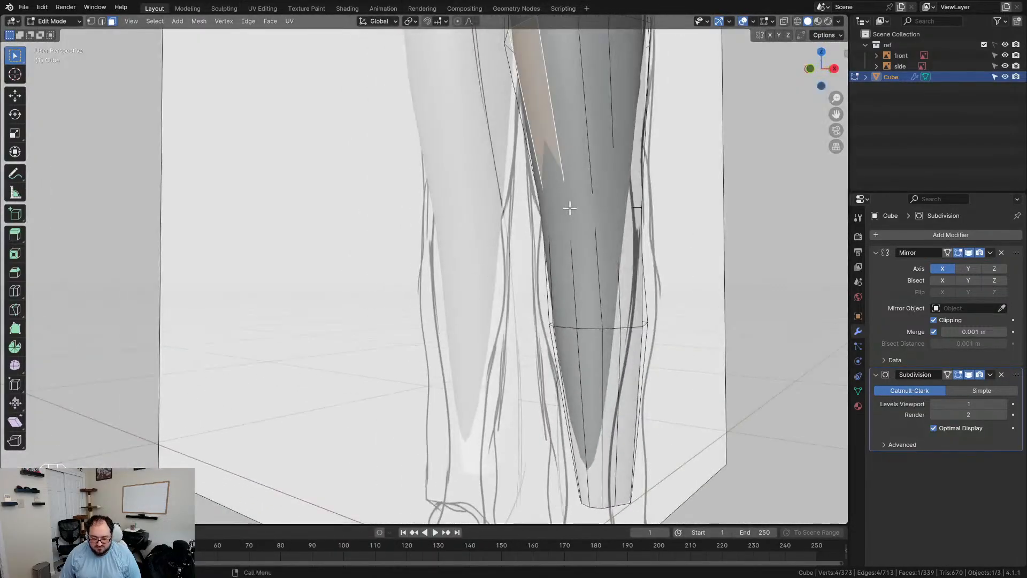
key(KP_1)
key(z)
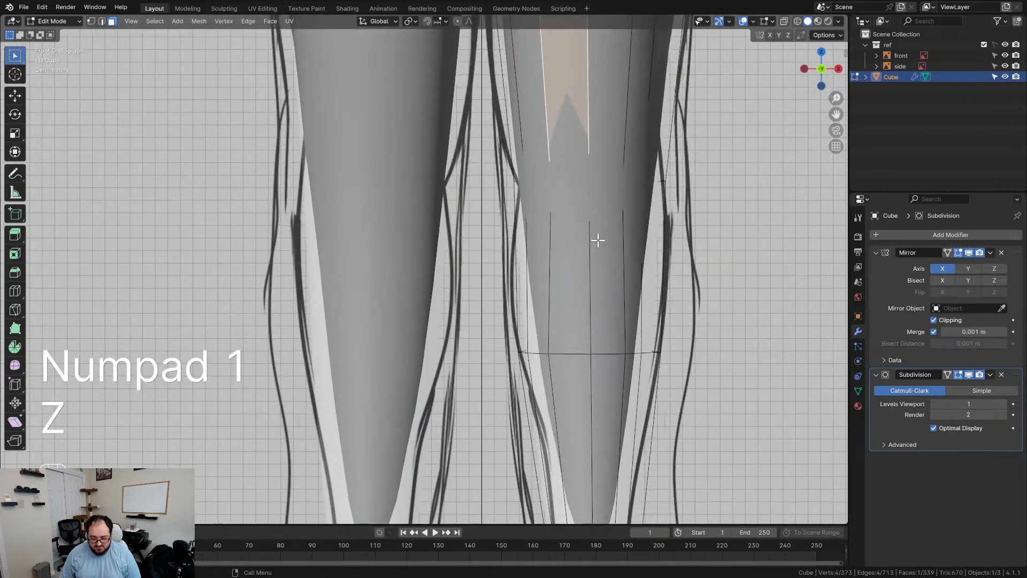
shift+middle_drag(624, 256, 507, 336)
click(528, 214)
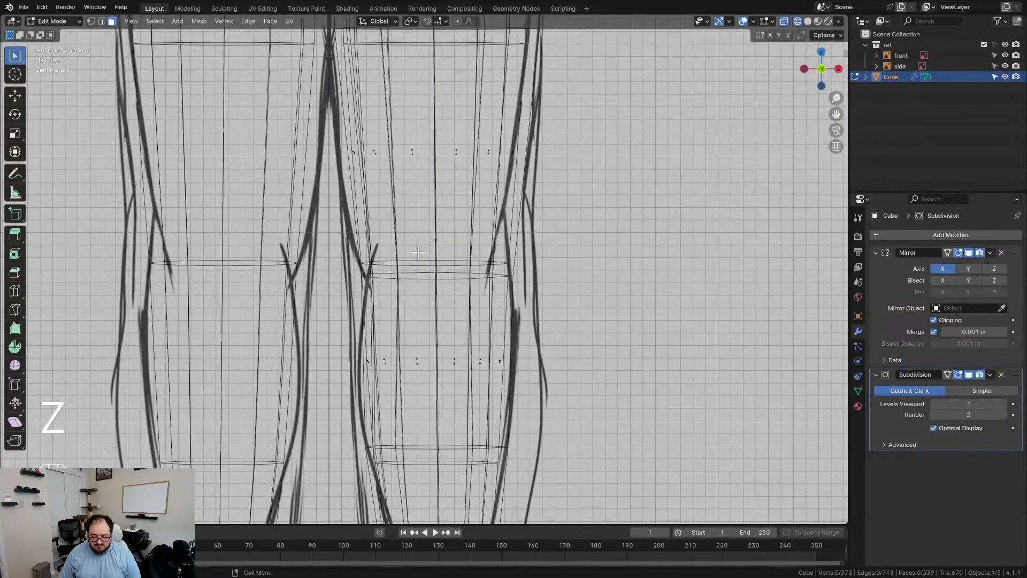
alt+click(428, 267)
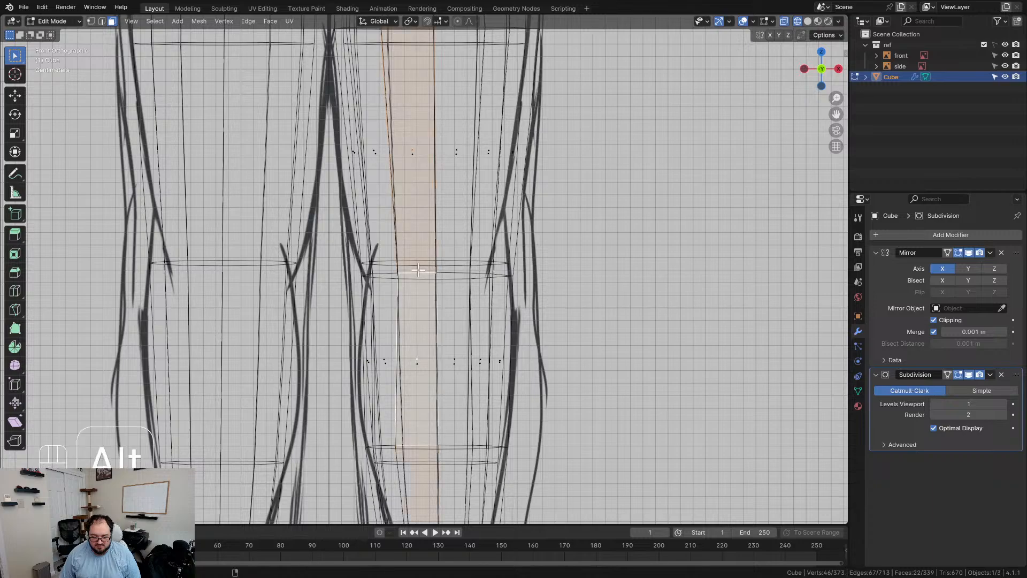
alt+click(436, 268)
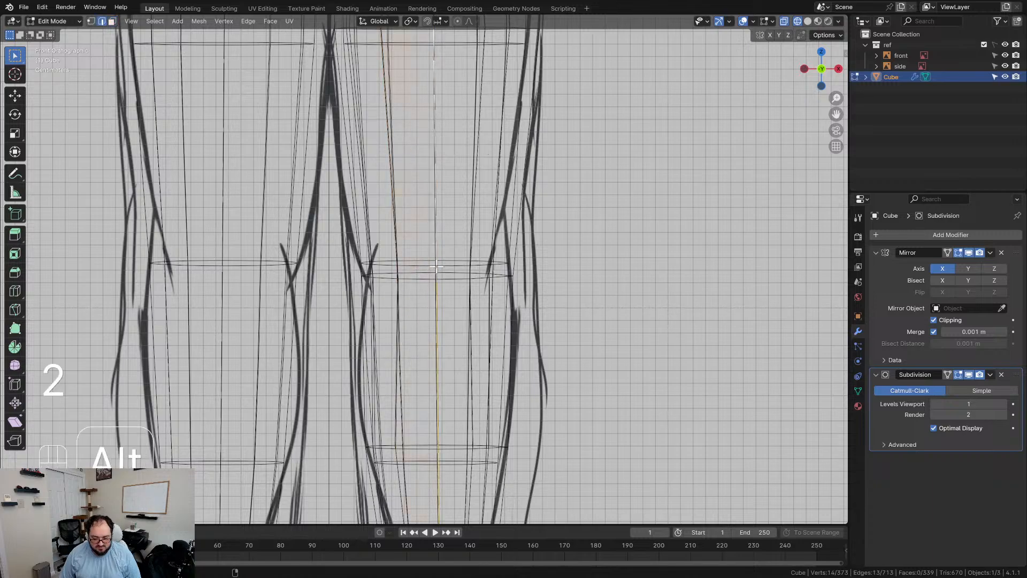
alt+click(468, 280)
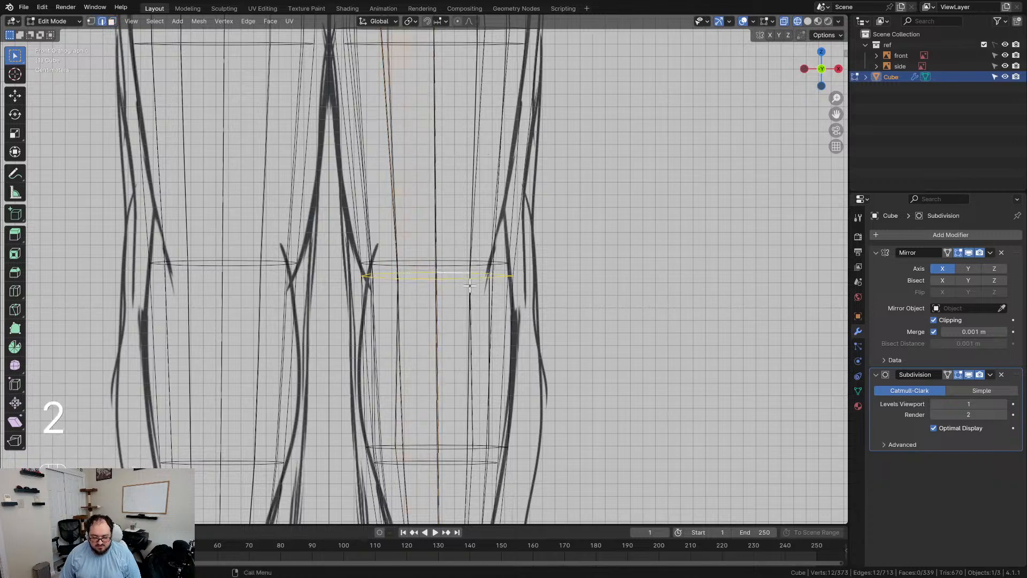
key(b)
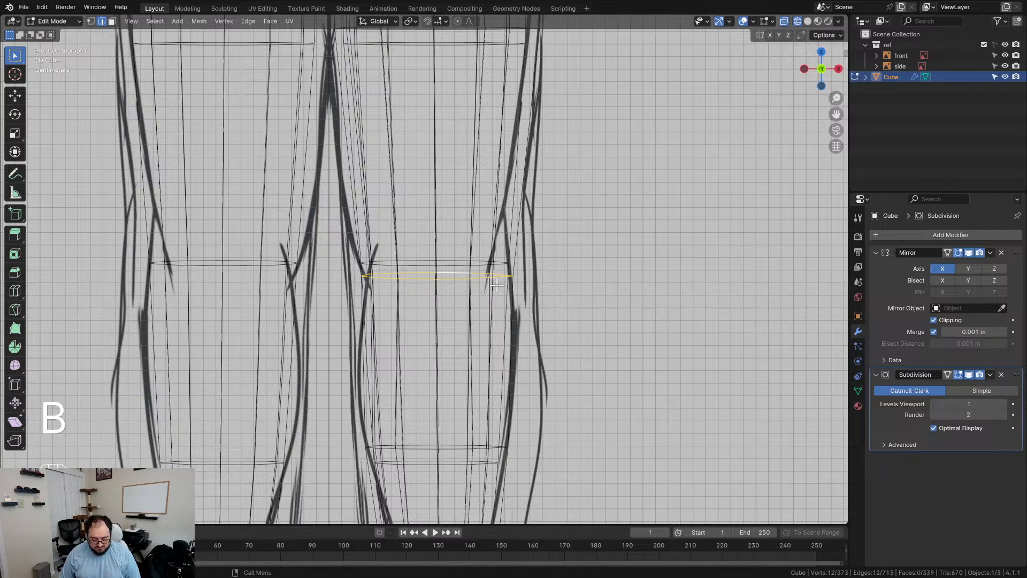
key(ctrl+b)
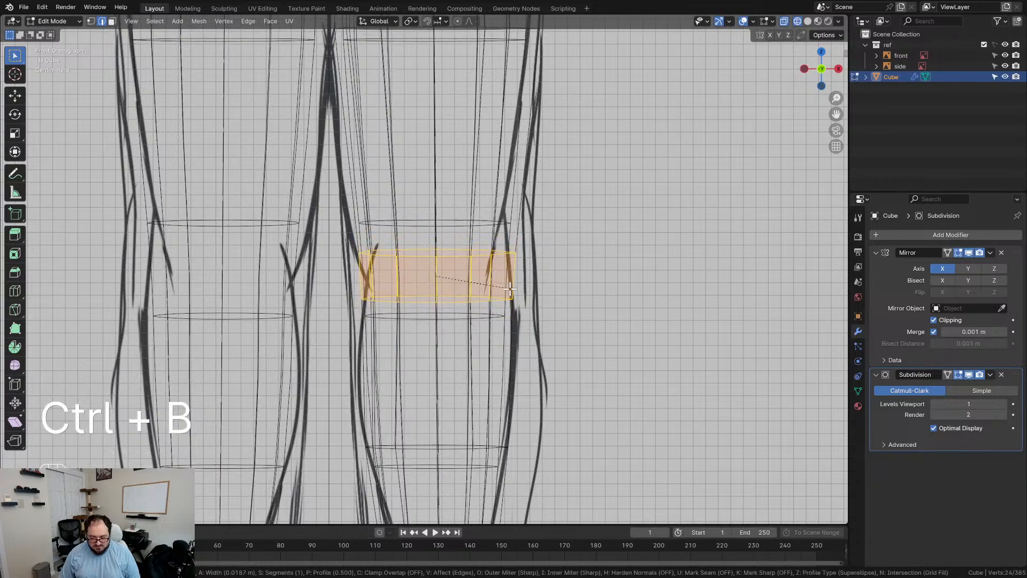
click(483, 276)
Step: Add a centred edge loop between the two bevelled knee loops
key(ctrl+r)
click(479, 277)
right_click(474, 277)
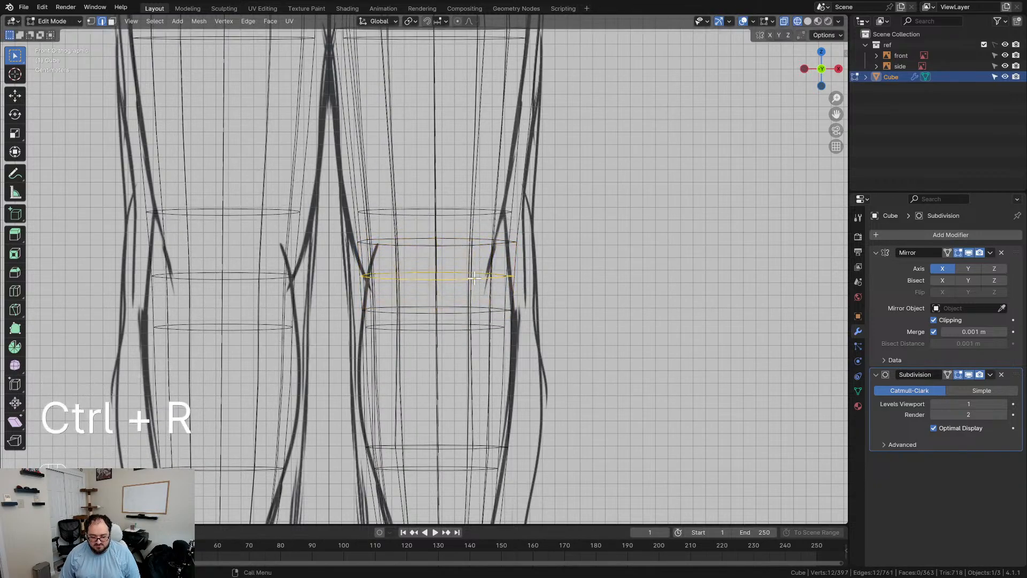
Step: Inset the four front faces of the knee to form an inner kneecap patch
key(z)
mouse_move(408, 257)
mouse_down()
mouse_move(448, 303)
mouse_move(485, 306)
mouse_up()
key(3)
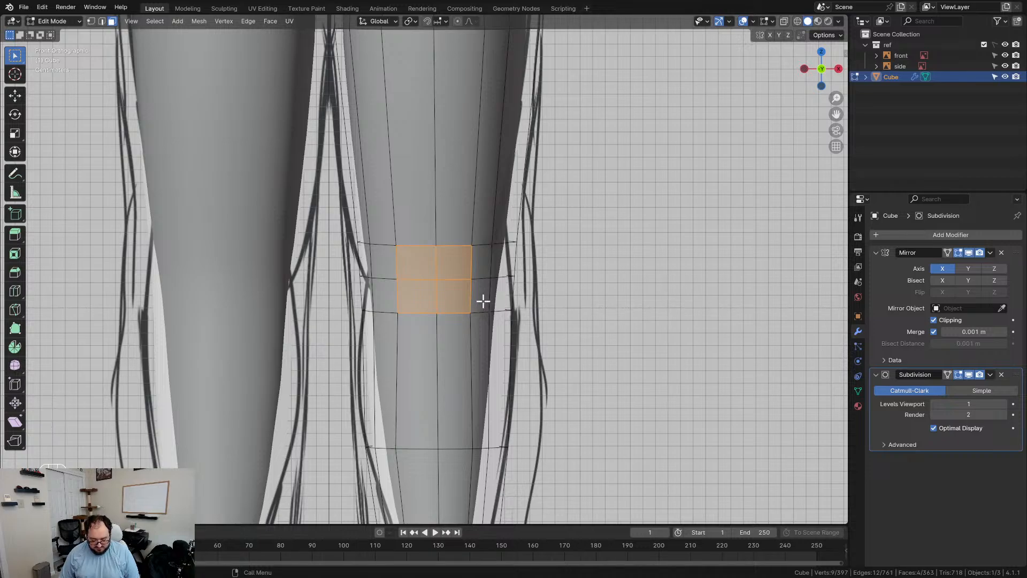
key(i)
click(484, 305)
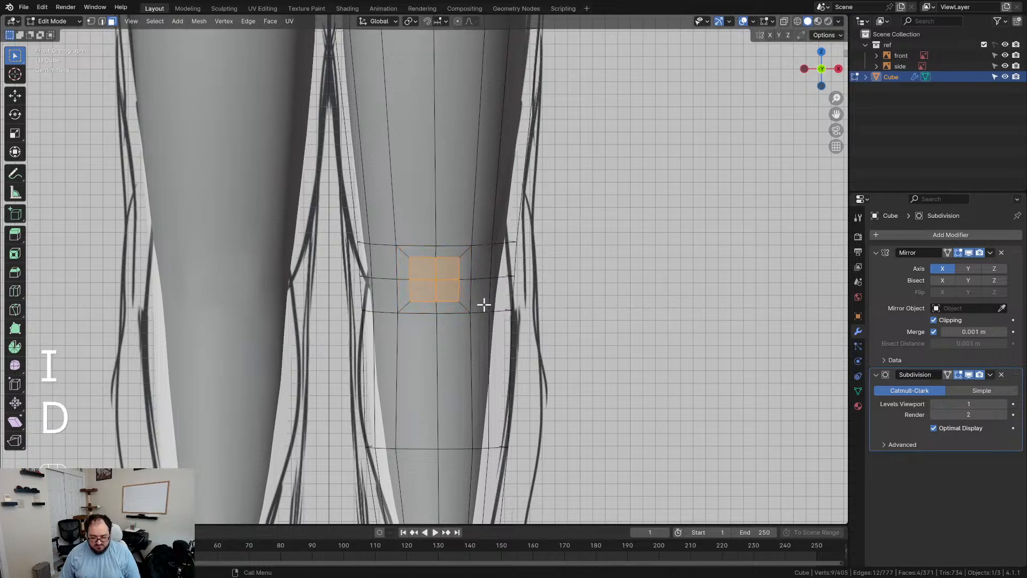
Step: Select all twelve kneecap faces, including the inset ring, and smooth their vertices twice to round the patch
alt+click(418, 245)
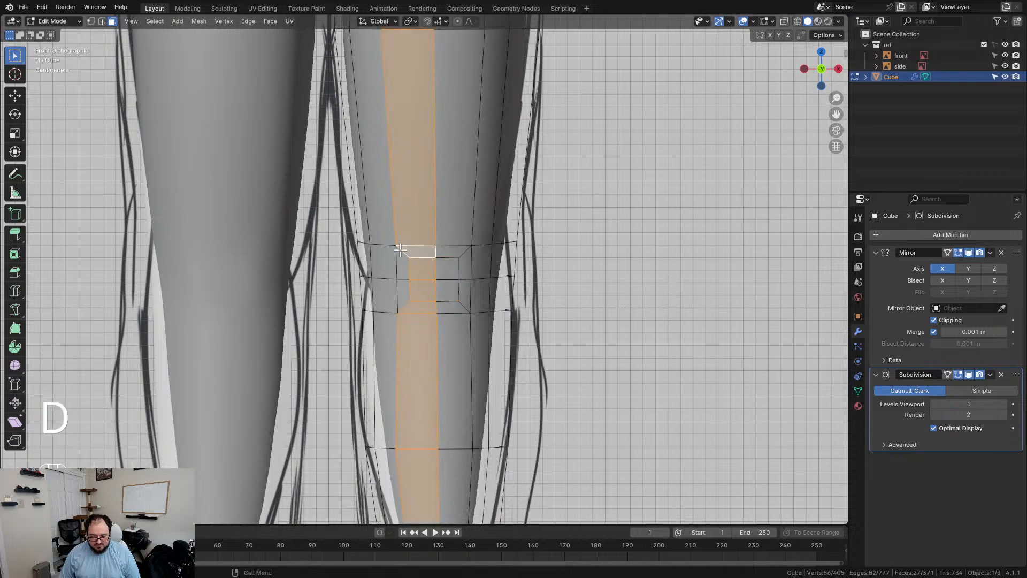
drag(459, 297, 463, 305)
key(d)
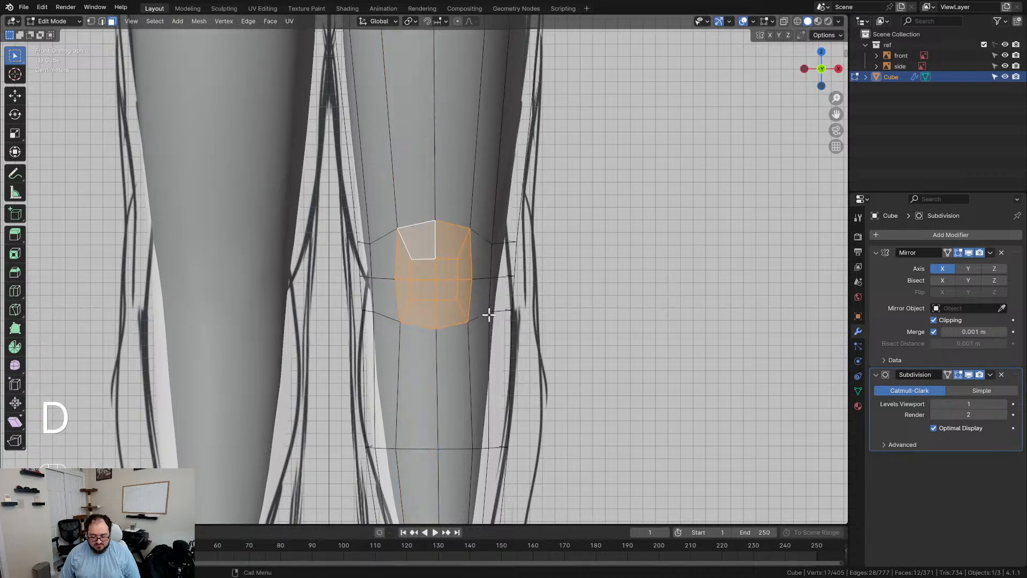
key(d)
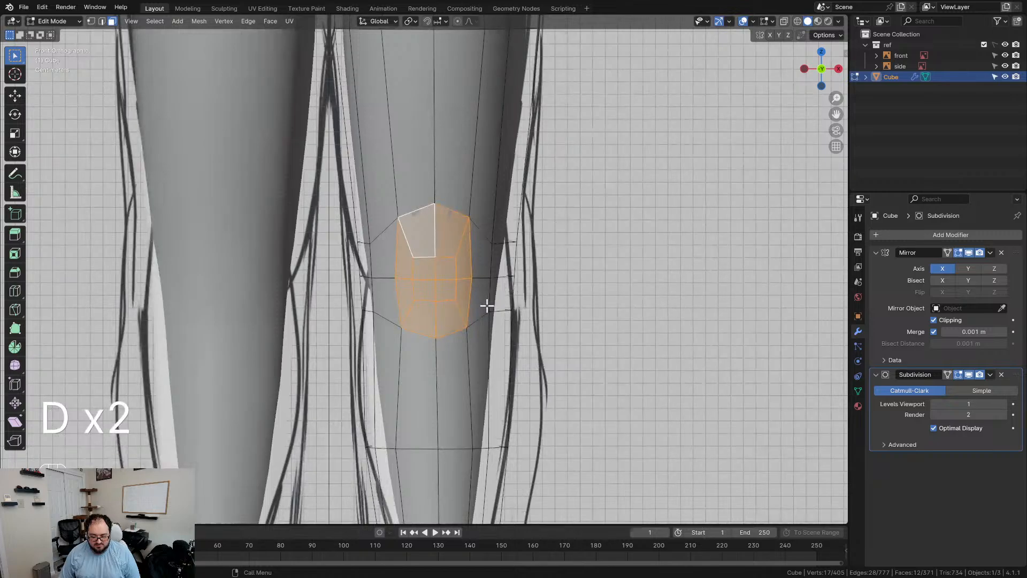
Step: Scale the rounded kneecap faces along Z to about 0.76 and deselect them
key(s)
key(z)
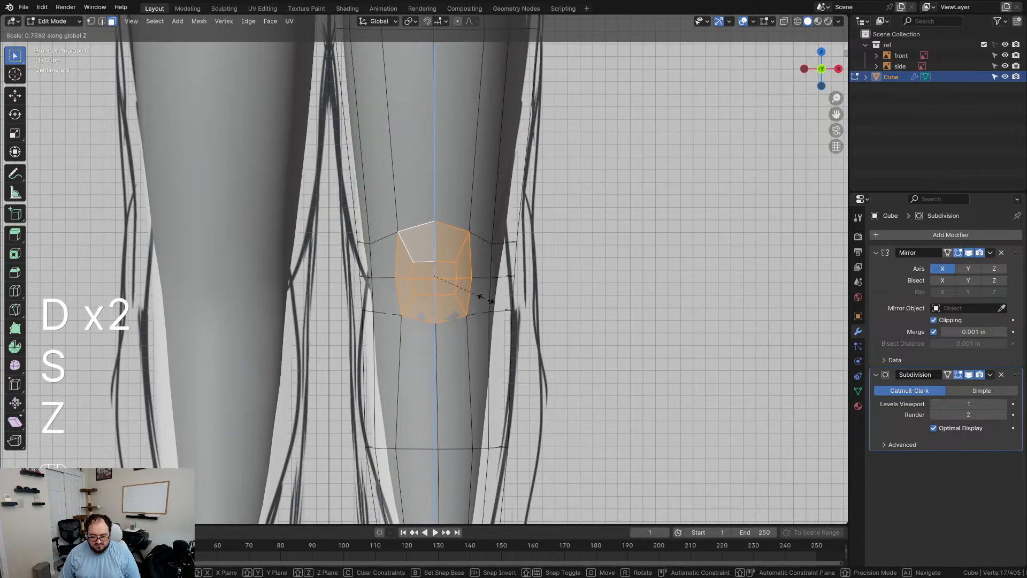
click(510, 300)
click(515, 298)
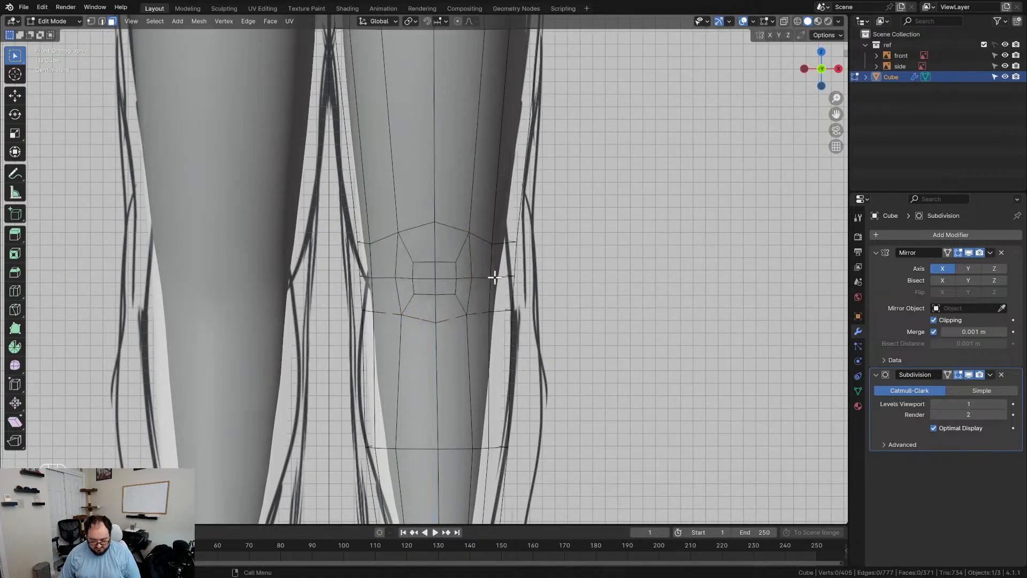
Step: Knife-cut diagonals on both sides of the kneecap, joining its side vertices to the neighbouring vertices on the upper and lower knee loops
key(k)
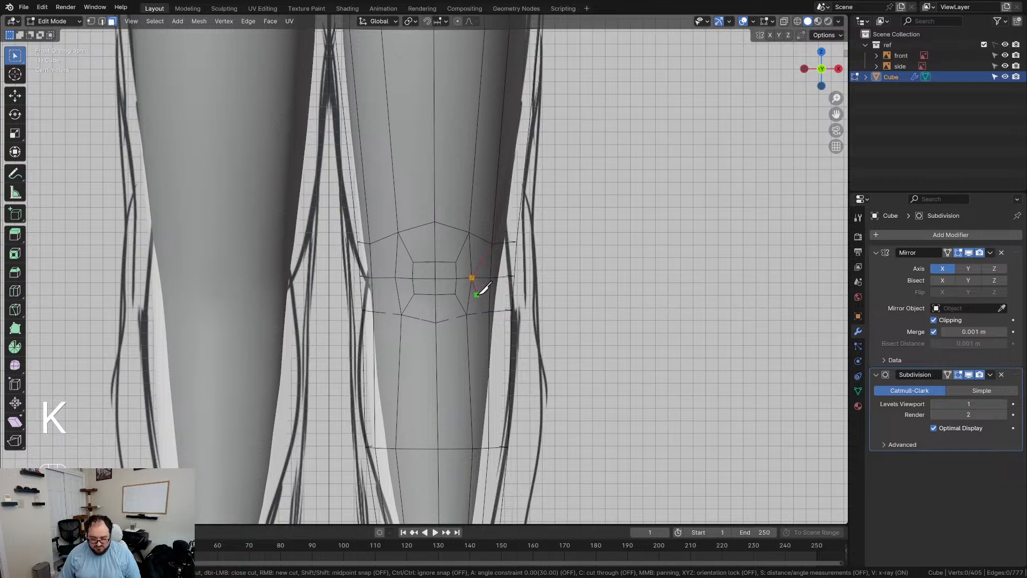
key(Return)
key(k)
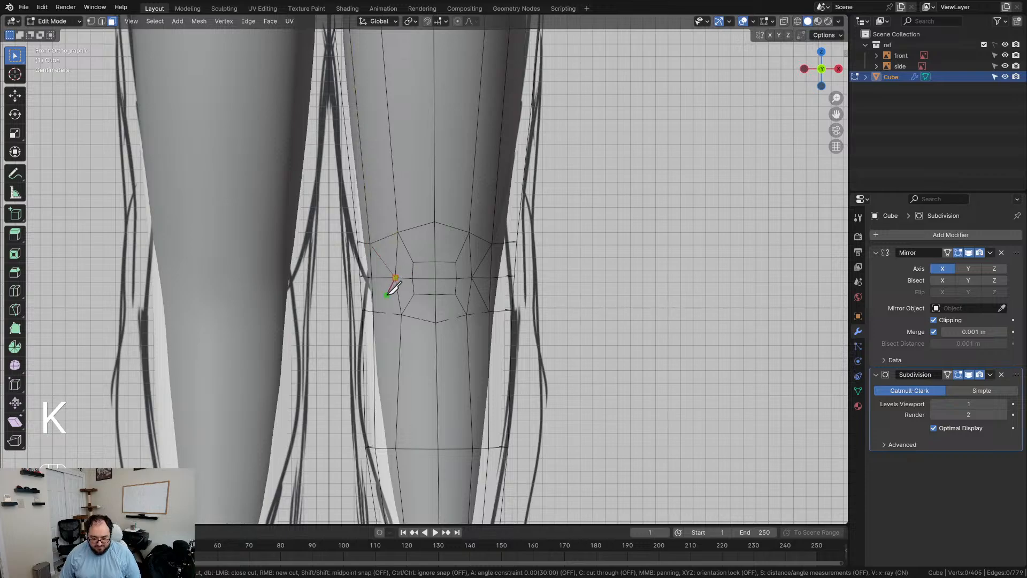
key(Return)
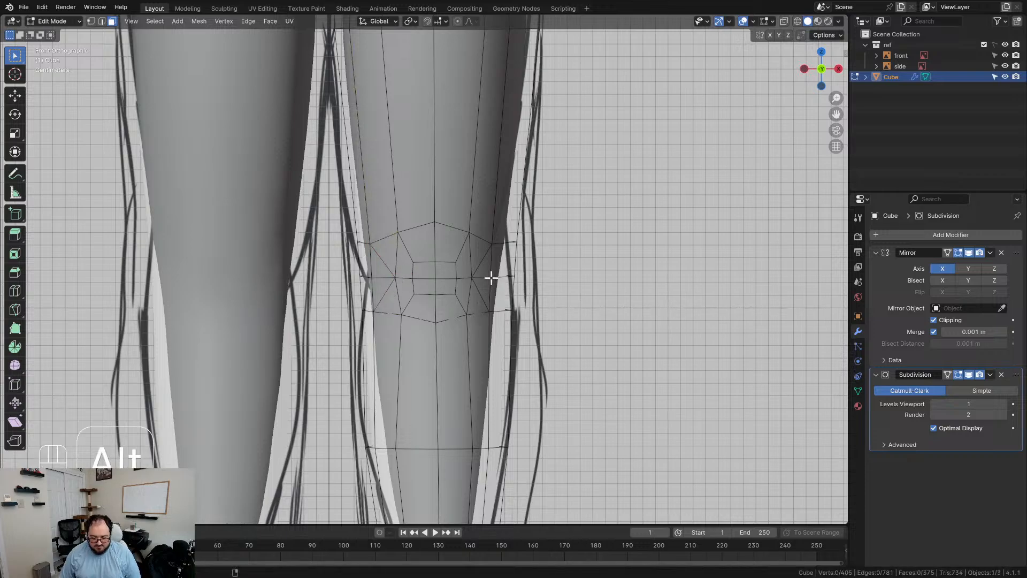
Step: Dissolve the vertices of the horizontal edge loop wrapping around the back of the knee between the kneecap's side vertices
alt+click(489, 277)
key(2)
alt+click(488, 278)
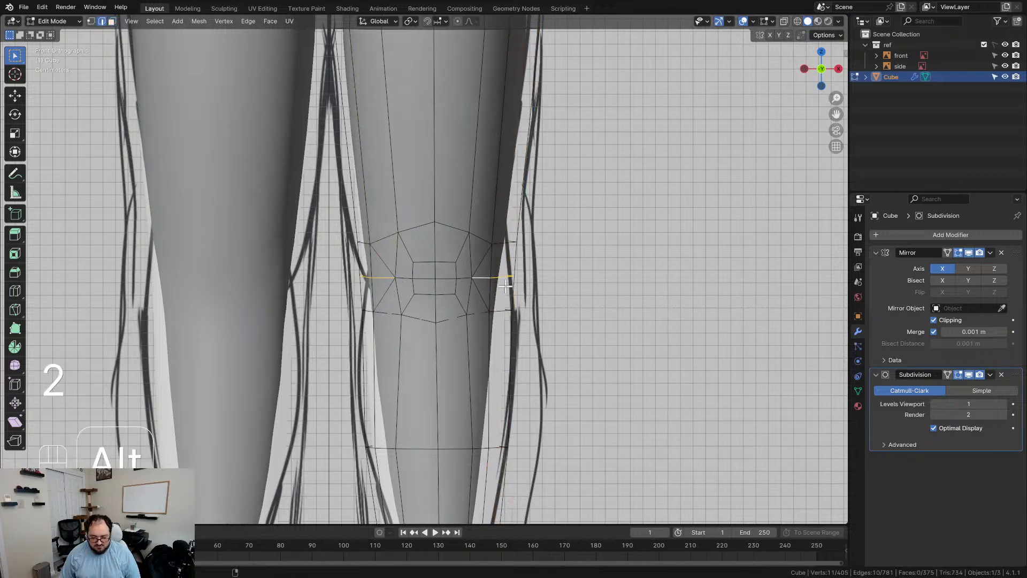
key(x)
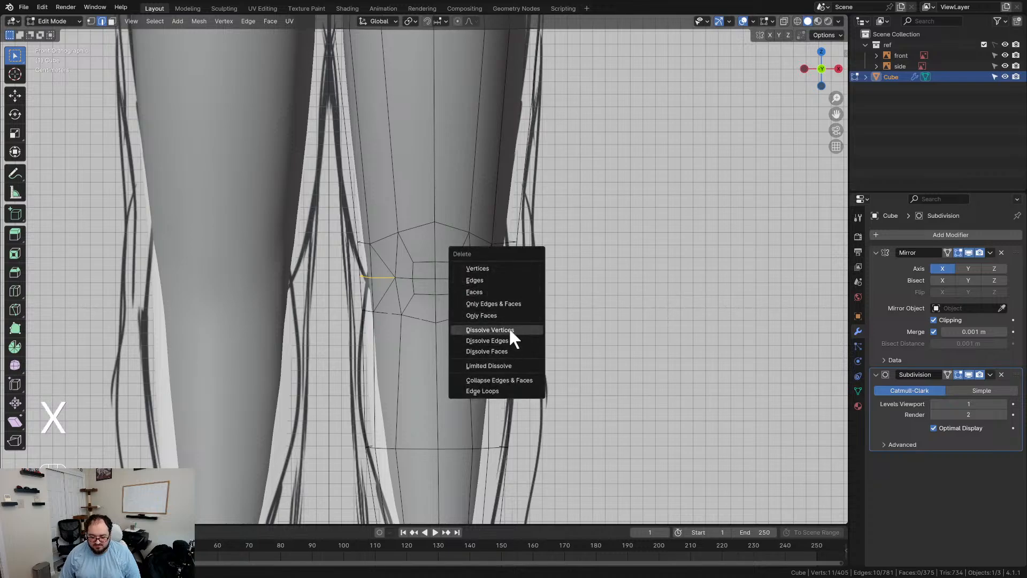
click(508, 329)
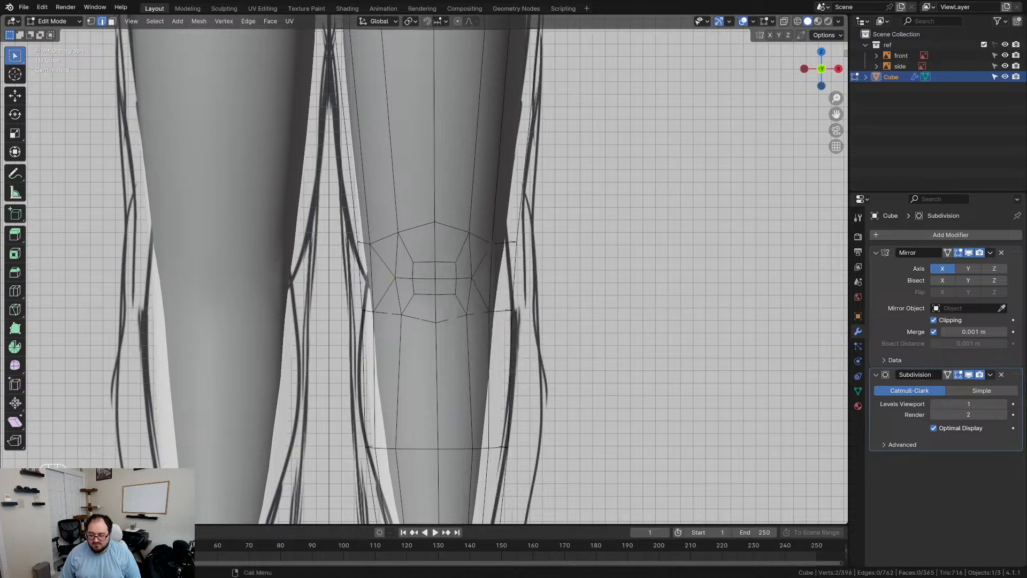
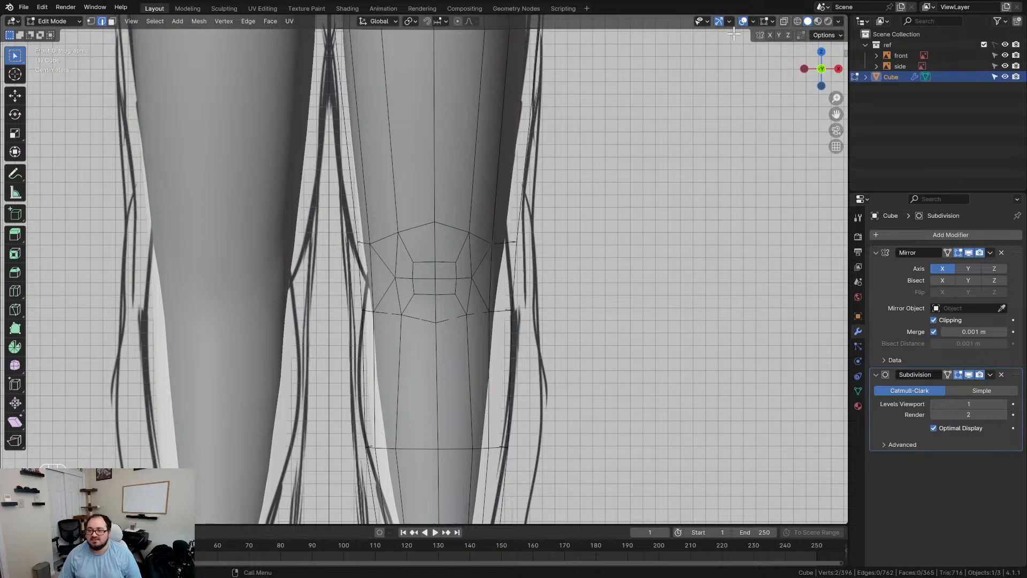
Step: Undo the last change and reposition the selected front centre edge at the crease beneath the belly
scroll(467, 238, down, 4)
shift+middle_drag(480, 335, 503, 241)
mouse_move(503, 241)
middle_down()
mouse_move(384, 243)
mouse_move(539, 236)
mouse_move(517, 245)
middle_up()
middle_drag(522, 215, 413, 256)
shift+middle_drag(474, 171, 500, 232)
scroll(406, 202, up, 4)
middle_drag(415, 187, 425, 155)
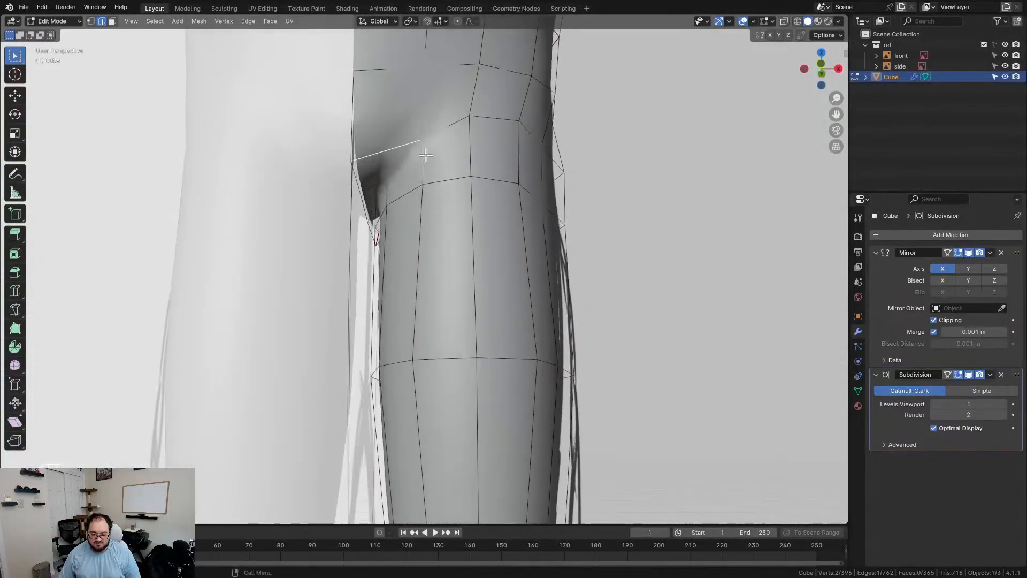
key(ctrl+z)
middle_drag(448, 225, 383, 302)
key(g)
click(450, 196)
scroll(389, 257, up, 1)
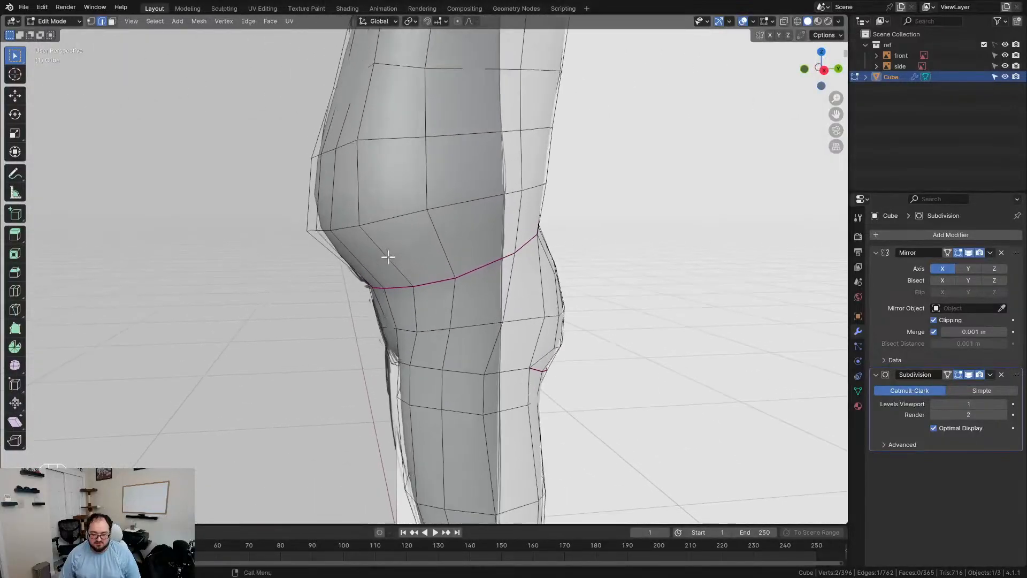
Step: Add a horizontal edge loop around the waist just above the crease under the belly
middle_drag(388, 257, 416, 223)
key(ctrl+r)
click(419, 224)
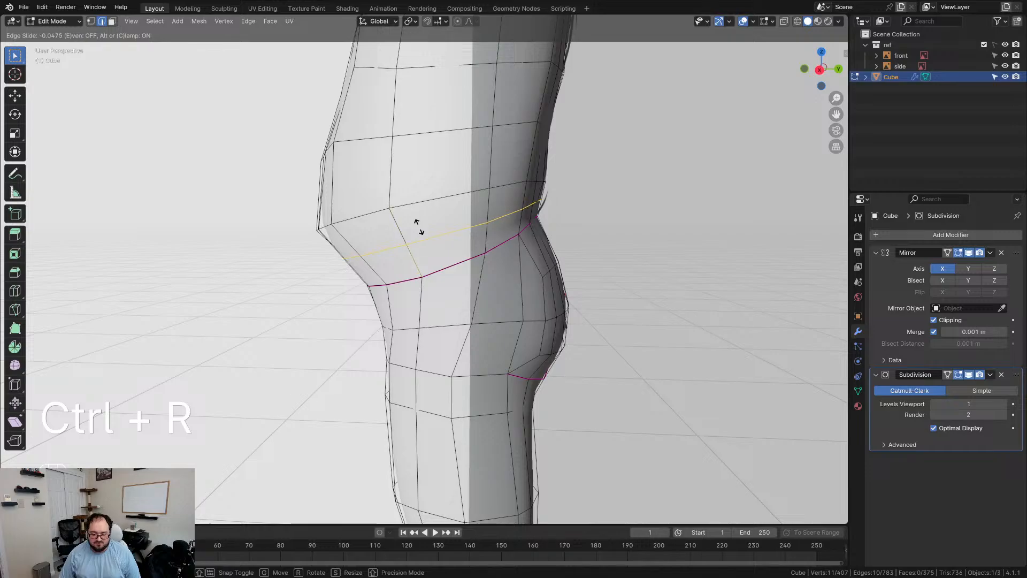
click(419, 226)
Step: In side view, move the front vertices of the new loop to match the belly's lower outline in the sketch
key(KP_3)
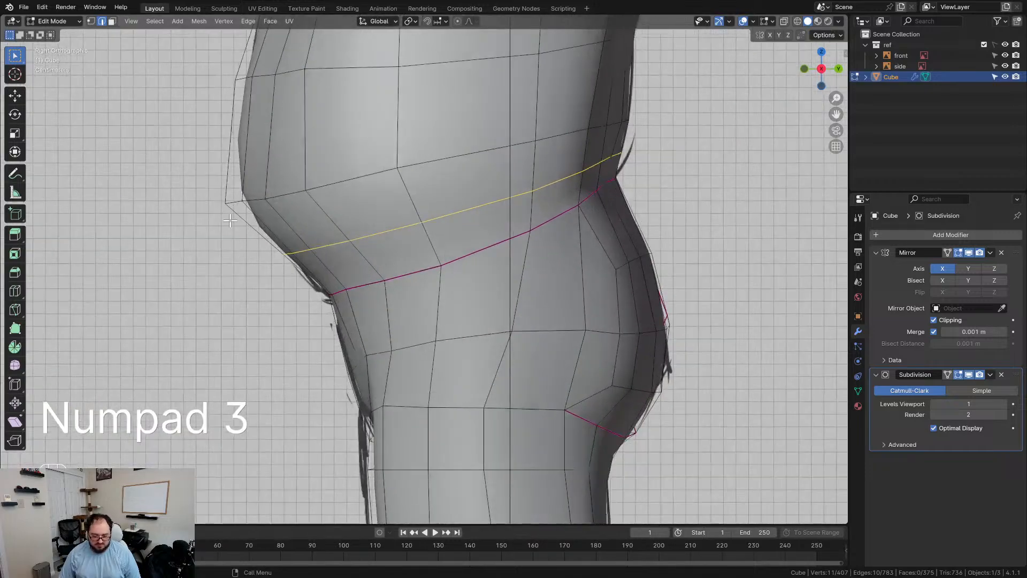
drag(354, 273, 354, 274)
key(g)
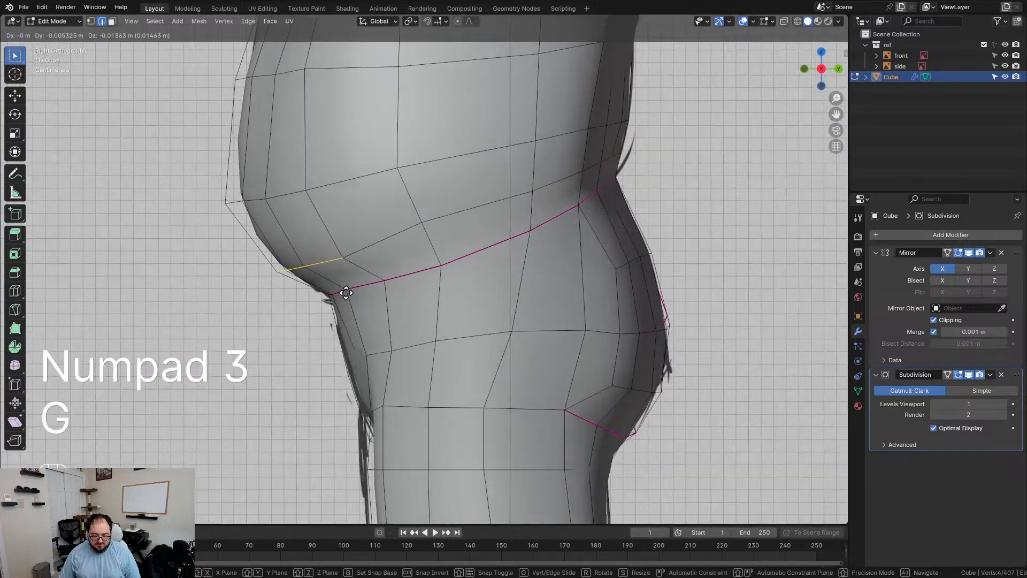
click(345, 293)
key(g)
key(ctrl+z)
Step: Nudge single vertices on the side of the hip, on the new loop and the loop above it, to even their spacing
key(1)
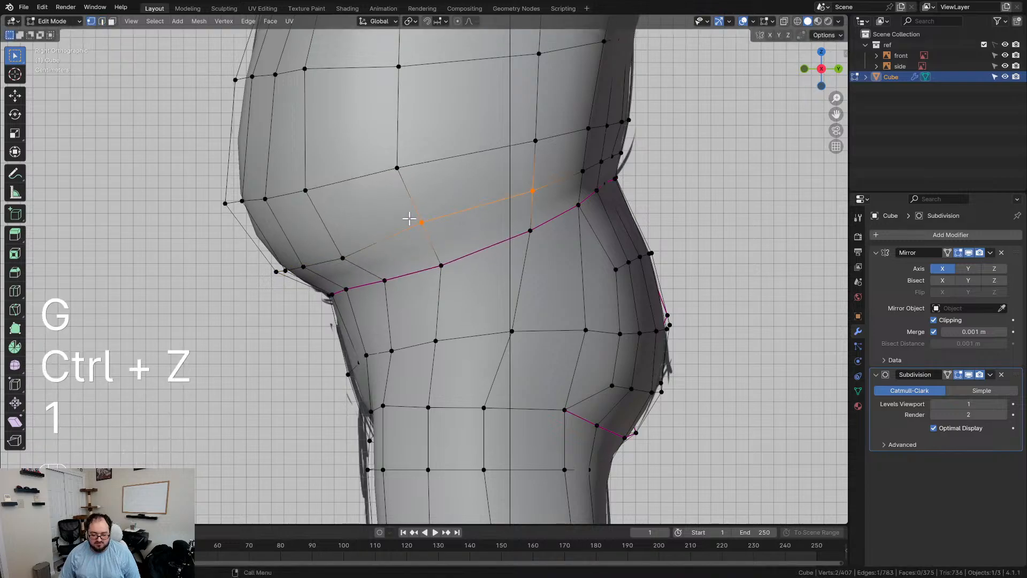
drag(396, 206, 430, 248)
key(g)
click(432, 253)
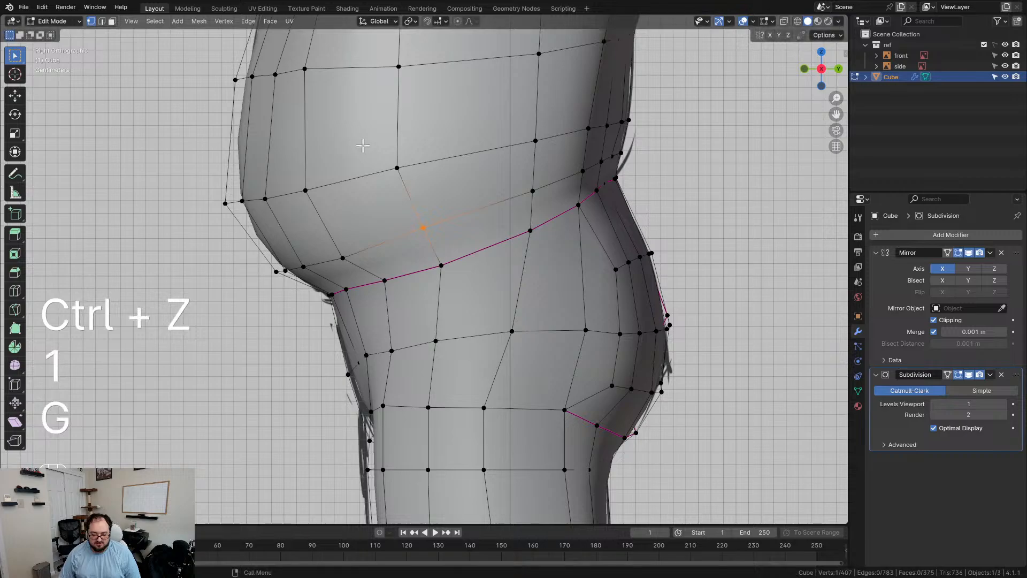
drag(418, 197, 419, 199)
key(g)
click(419, 201)
scroll(418, 201, down, 5)
shift+middle_drag(471, 212, 469, 291)
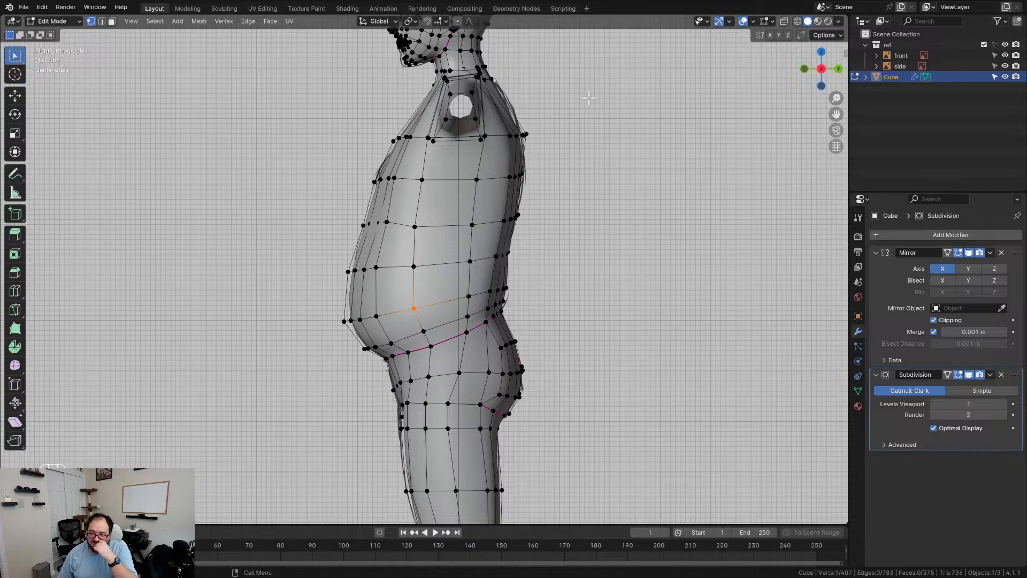
Step: Deselect everything and examine the body against the references from several angles, then the smoothed hip and buttock in Object Mode
key(alt+a)
scroll(425, 269, down, 4)
middle_drag(444, 289, 593, 412)
scroll(518, 296, up, 2)
key(KP_1)
scroll(537, 298, up, 3)
shift+middle_drag(586, 272, 428, 315)
scroll(567, 339, down, 5)
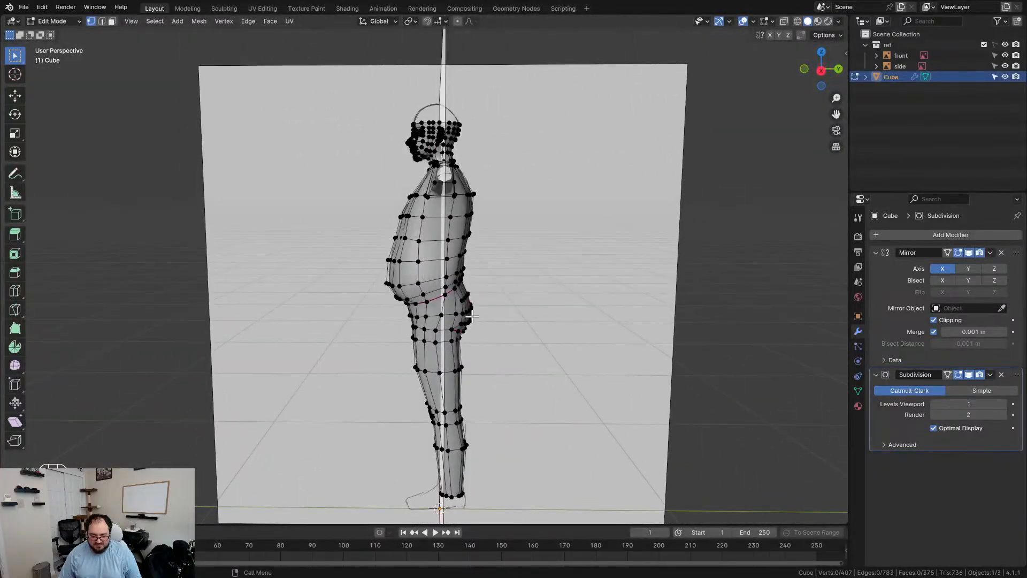
key(KP_3)
scroll(511, 226, up, 4)
shift+middle_drag(511, 225, 461, 348)
scroll(466, 326, up, 4)
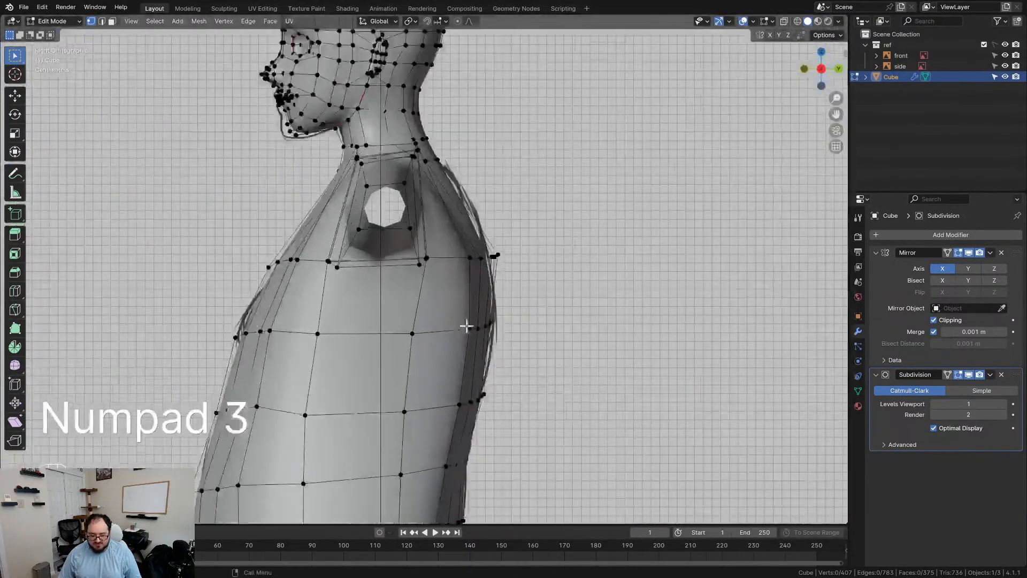
scroll(465, 279, down, 2)
scroll(460, 274, up, 2)
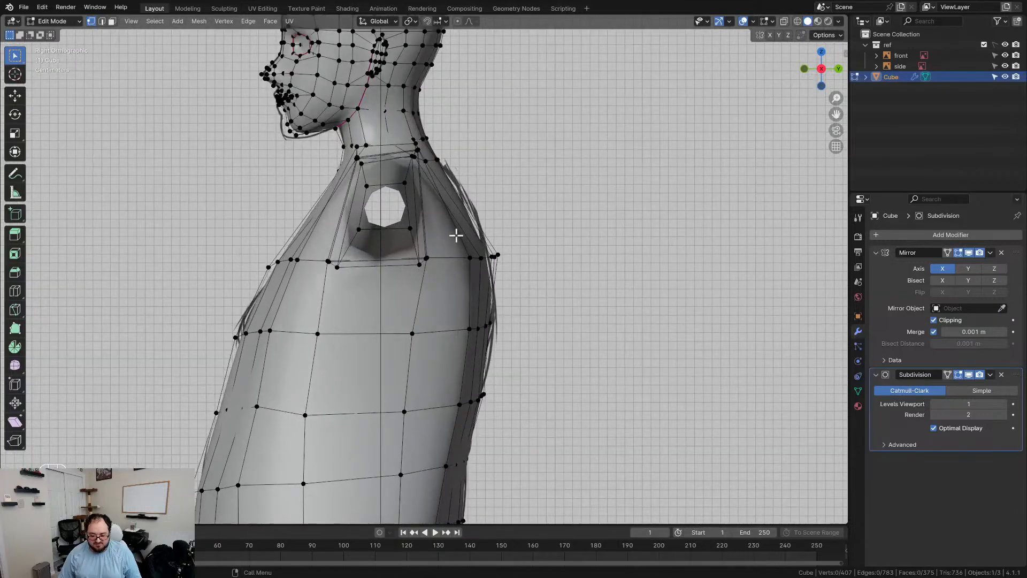
key(Tab)
scroll(528, 291, down, 5)
middle_drag(493, 367, 486, 303)
scroll(428, 275, up, 5)
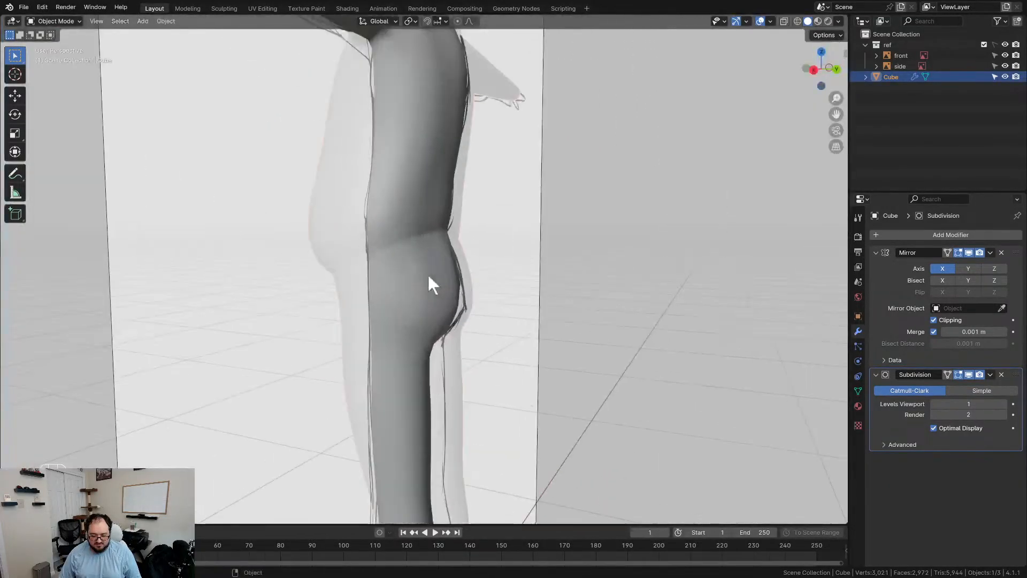
Step: Apply a crease of -1 to the four edges along the top of the buttock to remove their sharpness
key(Tab)
scroll(431, 238, up, 1)
middle_drag(431, 238, 359, 244)
scroll(353, 209, up, 2)
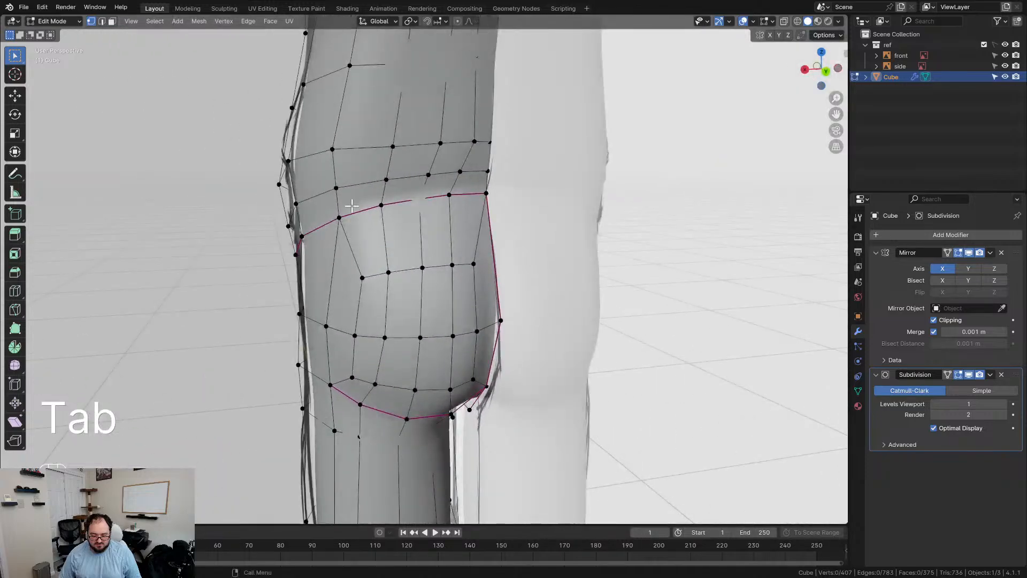
key(2)
shift+click(386, 204)
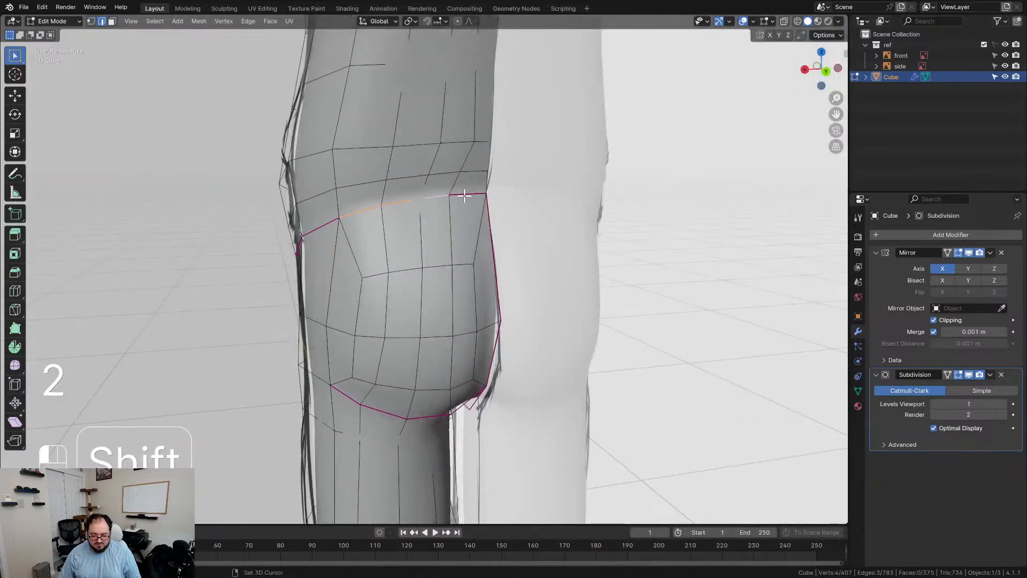
shift+click(465, 195)
key(x)
key(shift+e)
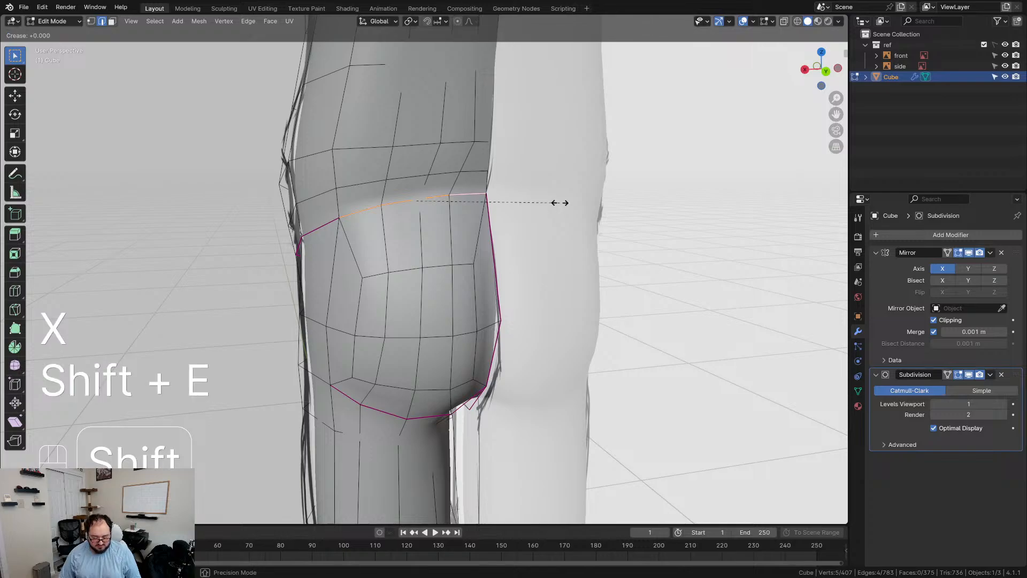
key(KP_Subtract)
key(KP_1)
key(KP_Enter)
Step: Apply a crease of -1 to the adjoining creased edge at the rear side of the hip
key(KP_3)
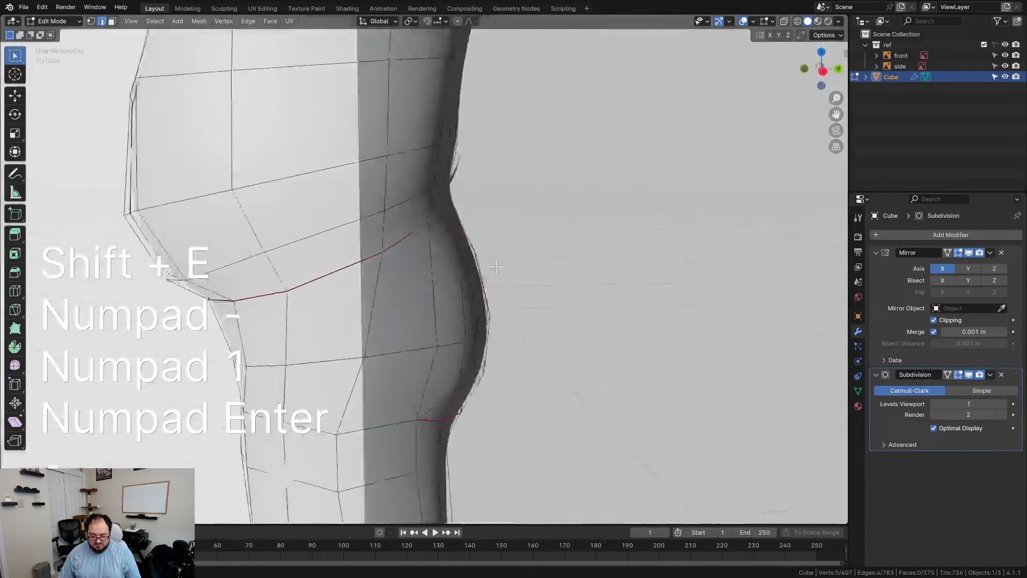
click(377, 251)
key(shift+e)
key(KP_Subtract)
key(KP_1)
key(KP_Enter)
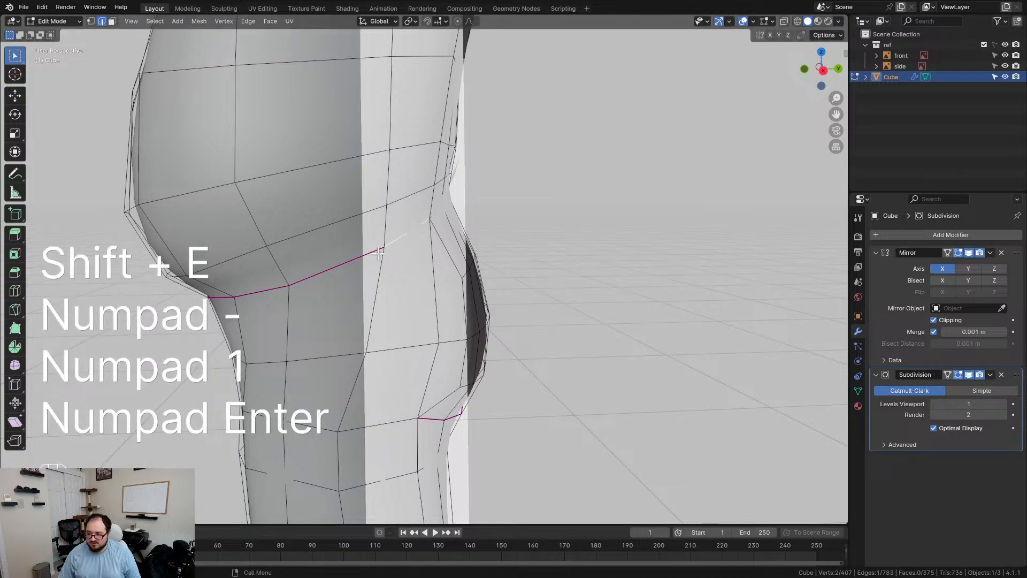
Step: Compare the torso, shoulder and back profile with the side reference, both smoothed in Object Mode and with the mesh edges shown
scroll(432, 259, down, 4)
click(503, 291)
middle_drag(407, 316, 508, 219)
scroll(490, 302, down, 3)
scroll(496, 296, down, 4)
scroll(483, 305, up, 5)
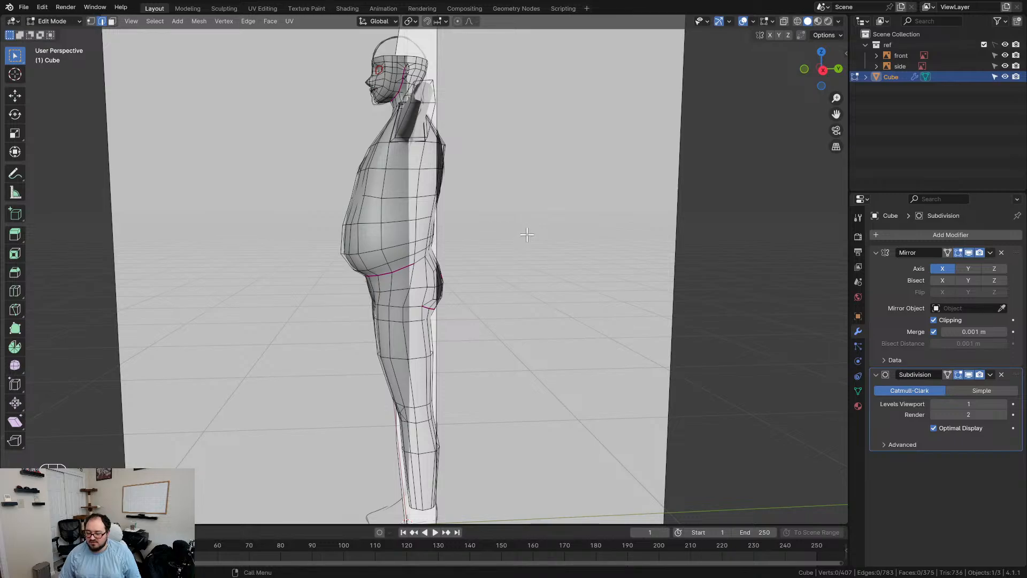
middle_drag(562, 203, 492, 348)
key(KP_3)
scroll(490, 262, up, 6)
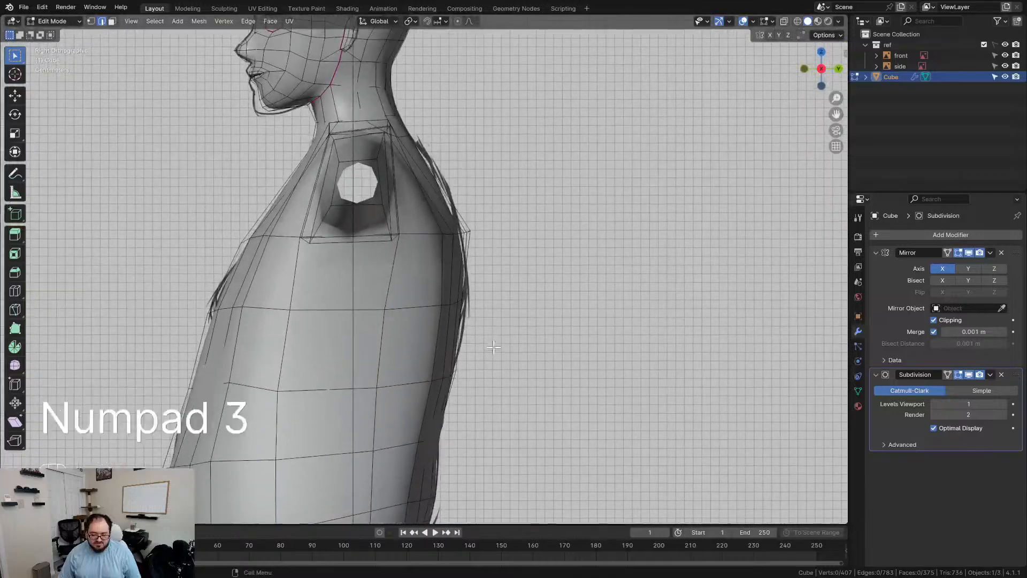
shift+middle_drag(514, 280, 515, 350)
scroll(522, 324, up, 1)
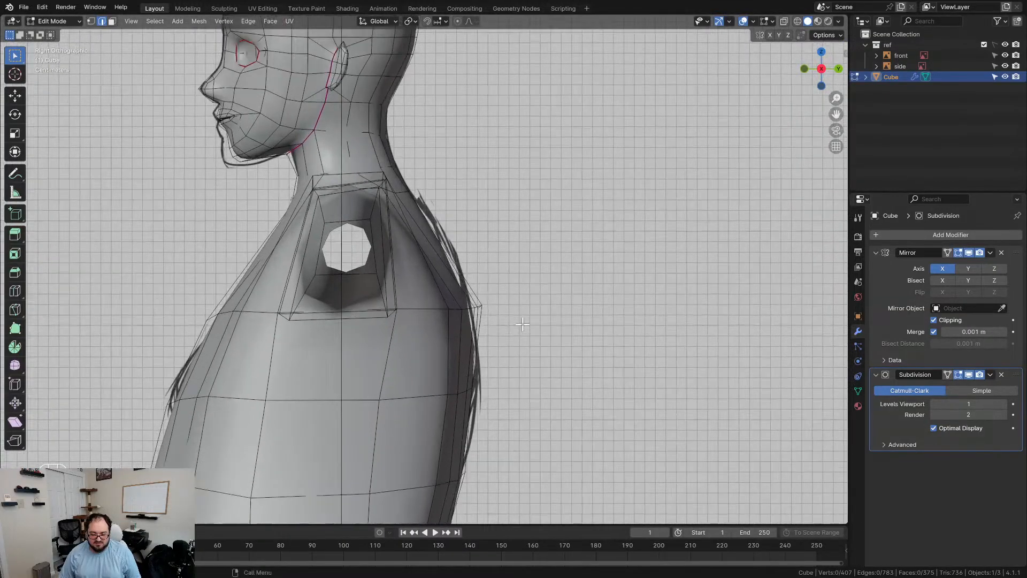
key(Tab)
shift+middle_drag(509, 355, 536, 245)
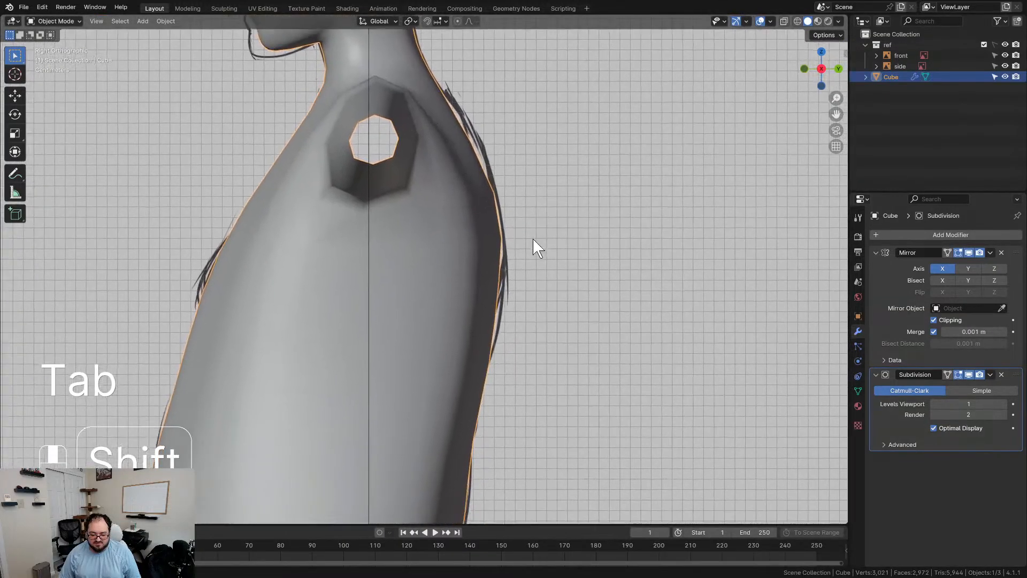
scroll(466, 274, down, 3)
key(Tab)
scroll(486, 284, up, 4)
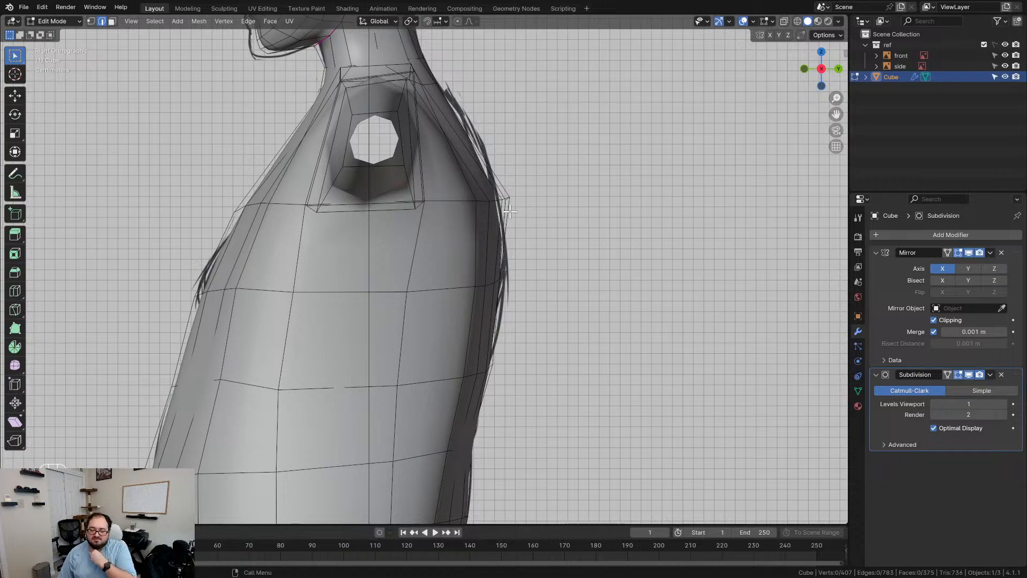
scroll(510, 212, up, 2)
scroll(511, 216, down, 6)
shift+middle_drag(526, 313, 548, 282)
scroll(548, 282, up, 1)
scroll(548, 282, up, 2)
shift+middle_drag(567, 214, 576, 278)
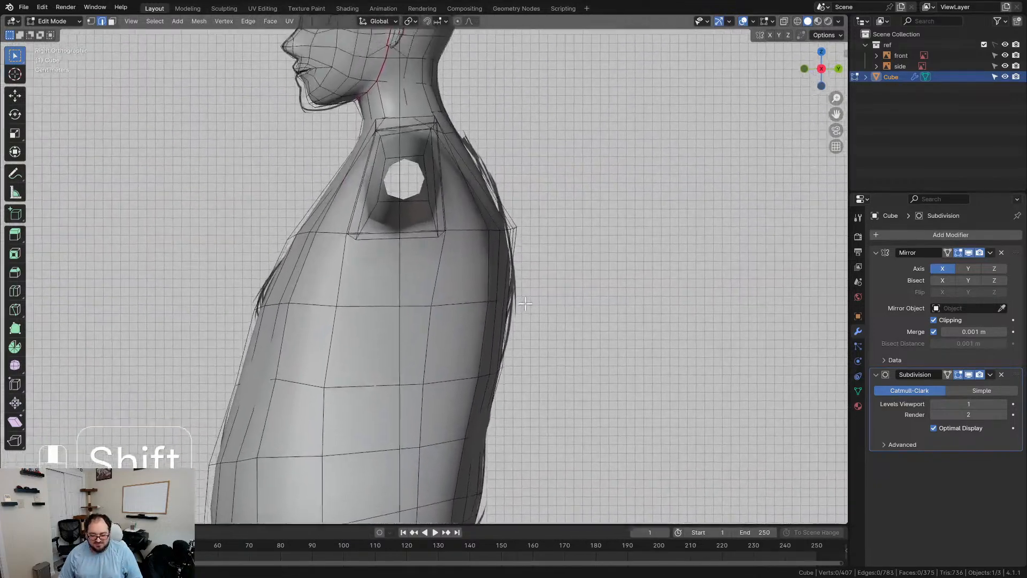
scroll(576, 277, up, 1)
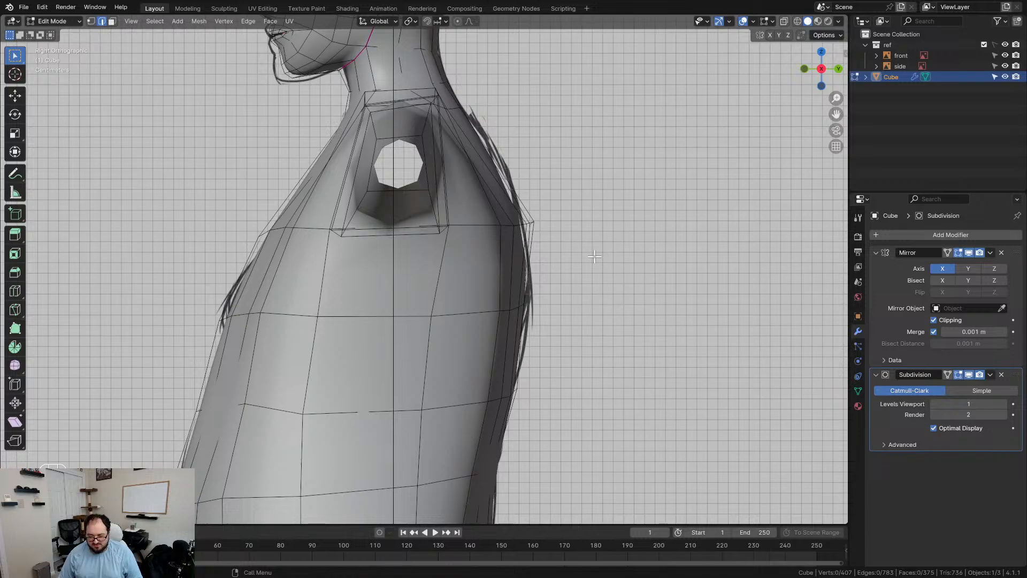
Step: Try to move the upper-back vertices in side view, and undo the change
drag(492, 186, 533, 350)
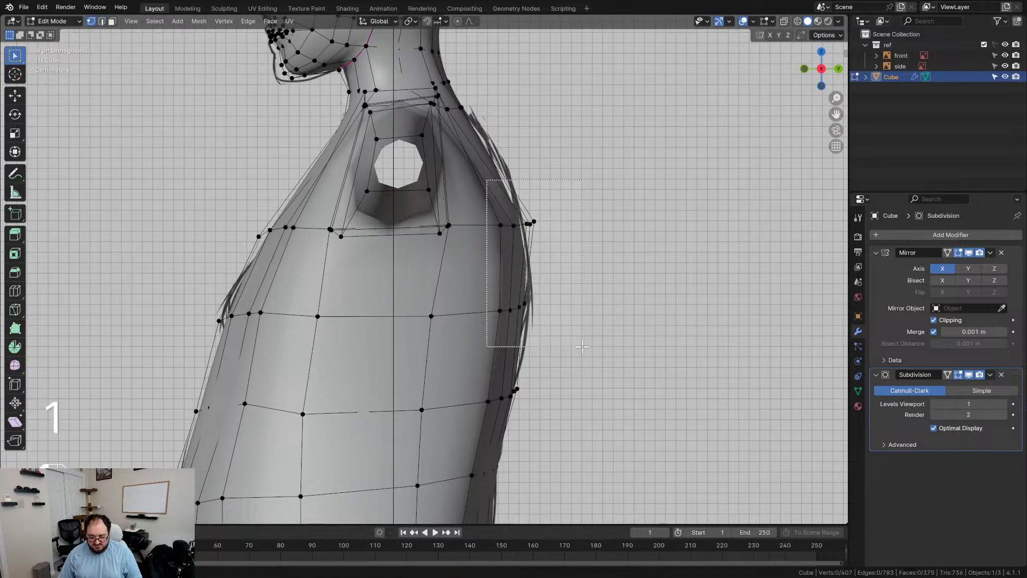
key(g)
key(ctrl+z)
Step: Switch to Sculpt Mode and use the Grab brush to pull the upper and lower back inward in side view
key(Tab)
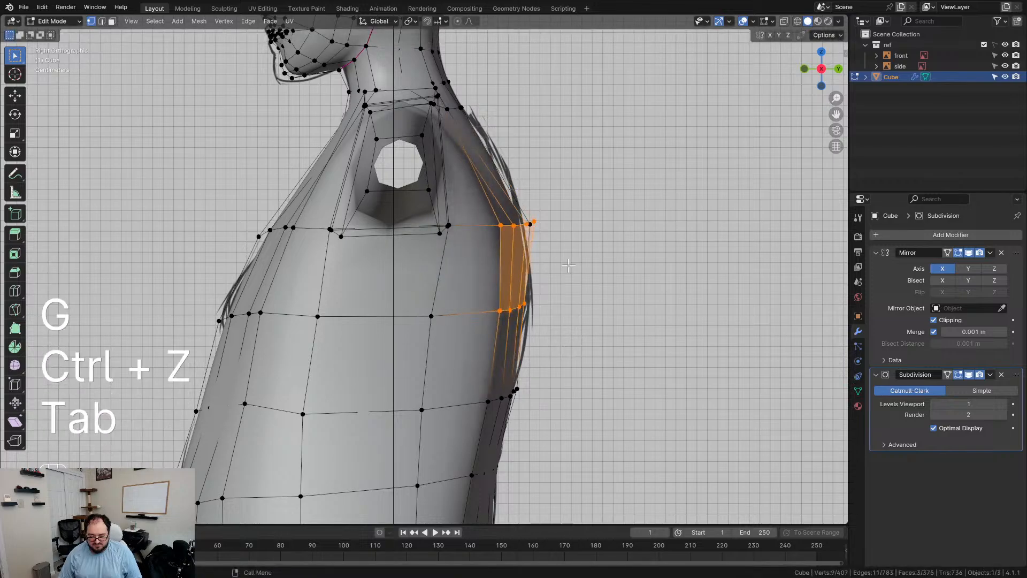
scroll(512, 289, down, 8)
key(Tab)
click(488, 328)
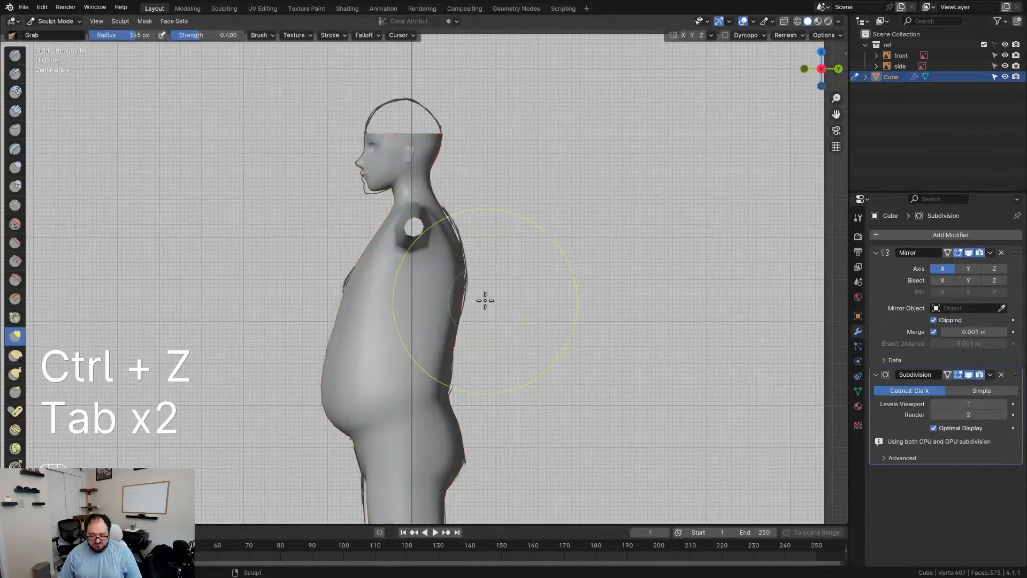
scroll(485, 300, up, 2)
drag(469, 282, 465, 284)
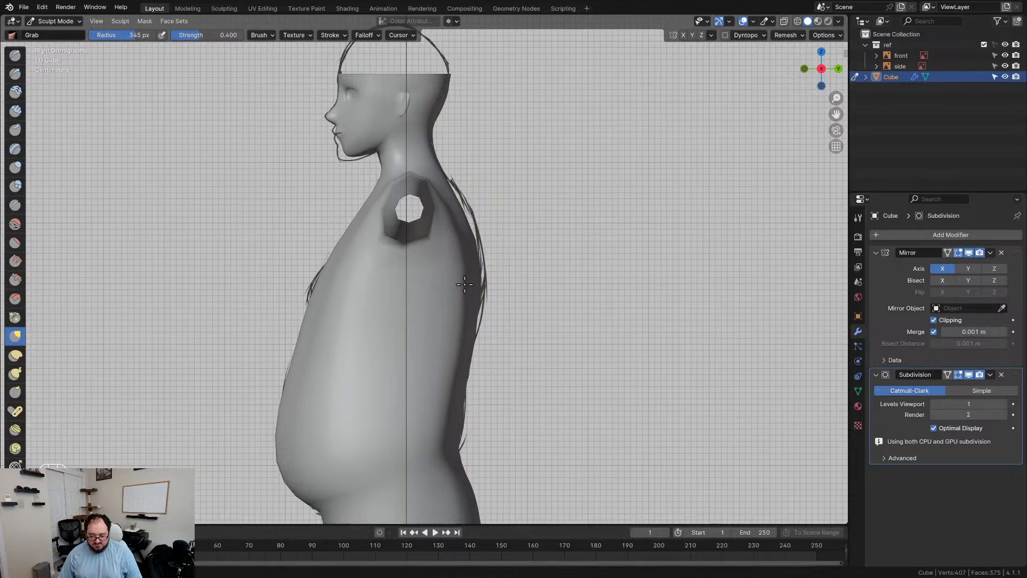
drag(461, 365, 459, 367)
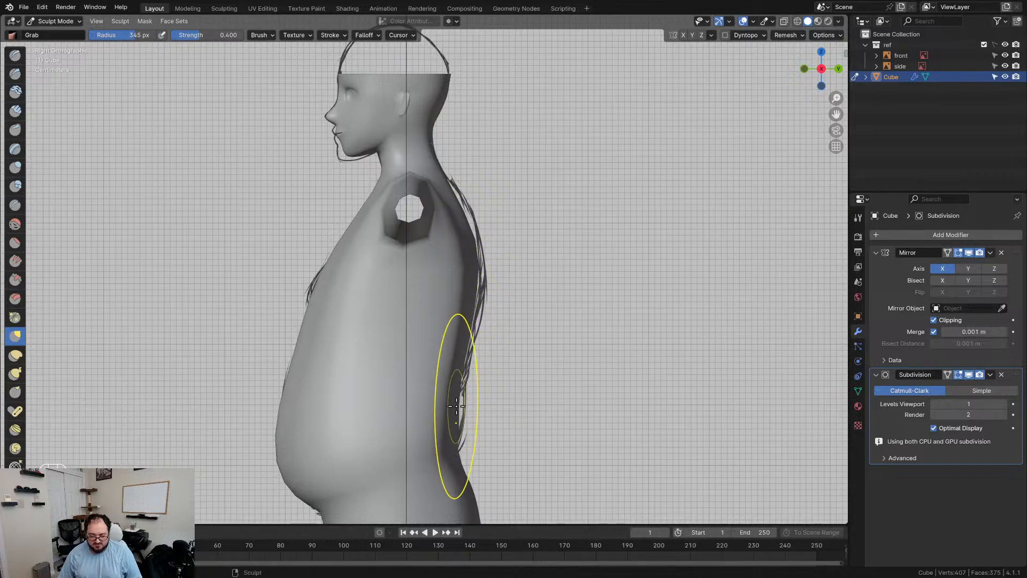
drag(471, 269, 461, 277)
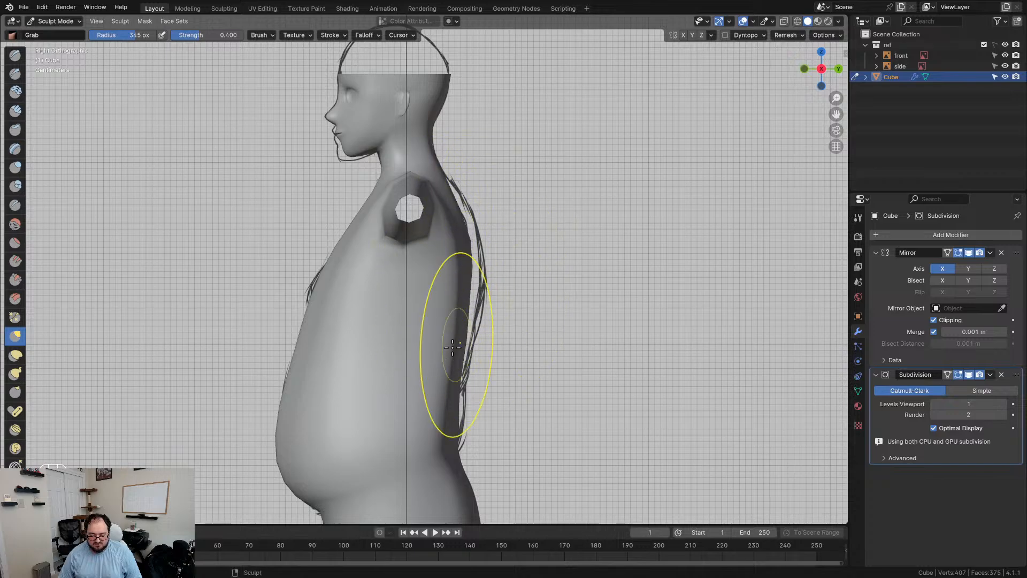
drag(449, 346, 452, 406)
Step: Enlarge the Grab brush to a 498 px radius and push the belly and chest front inward
scroll(467, 415, down, 1)
mouse_move(472, 416)
shift+middle_down()
mouse_move(562, 257)
mouse_move(541, 305)
shift+middle_up()
scroll(374, 319, up, 2)
key(f)
click(374, 337)
scroll(402, 304, down, 2)
drag(401, 304, 412, 294)
drag(410, 197, 418, 193)
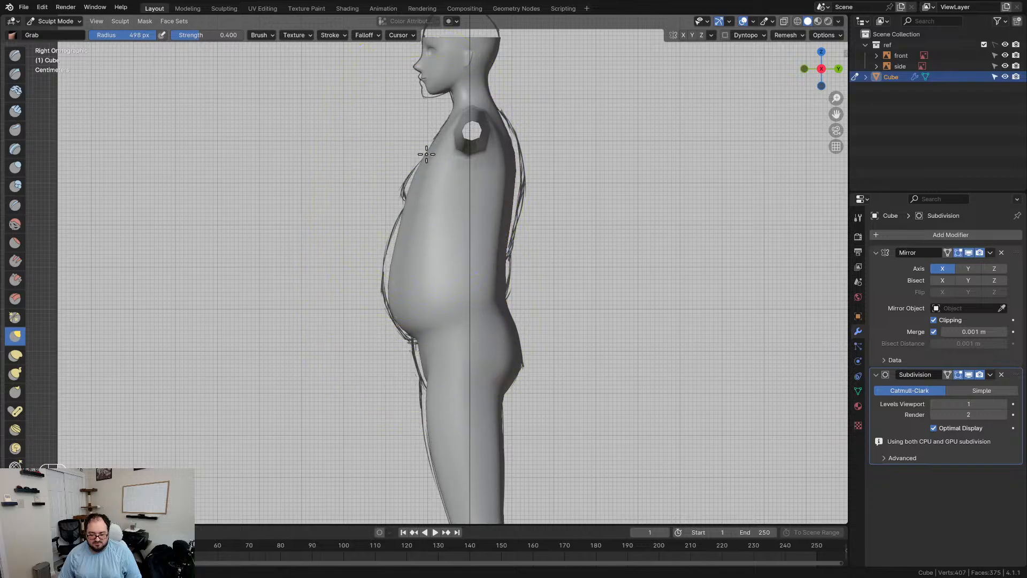
Step: Undo the last grab stroke and reshape the belly's front and underside with the Grab brush to follow the side sketch
key(ctrl+z)
drag(417, 263, 406, 261)
scroll(419, 246, up, 5)
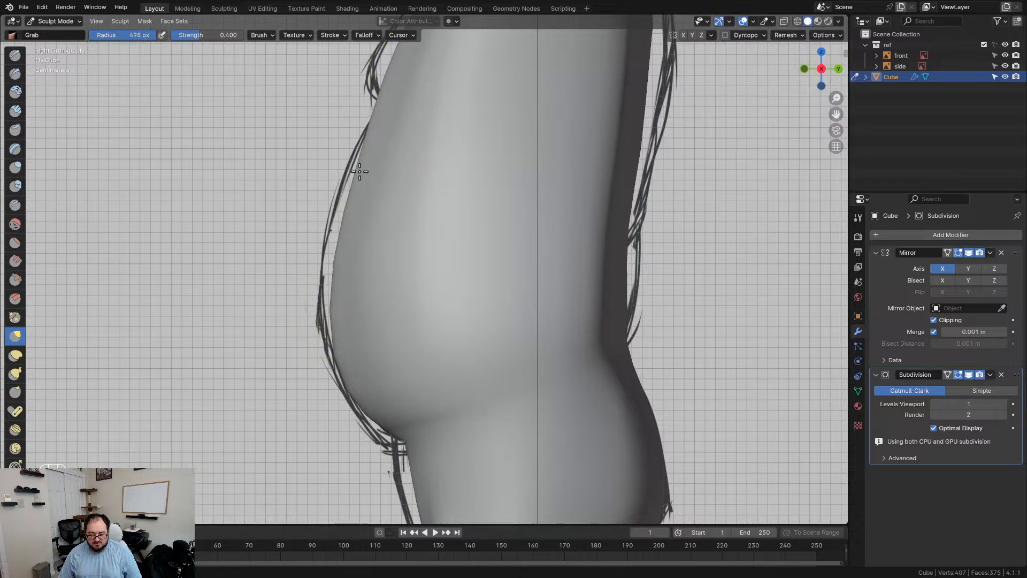
drag(406, 263, 431, 259)
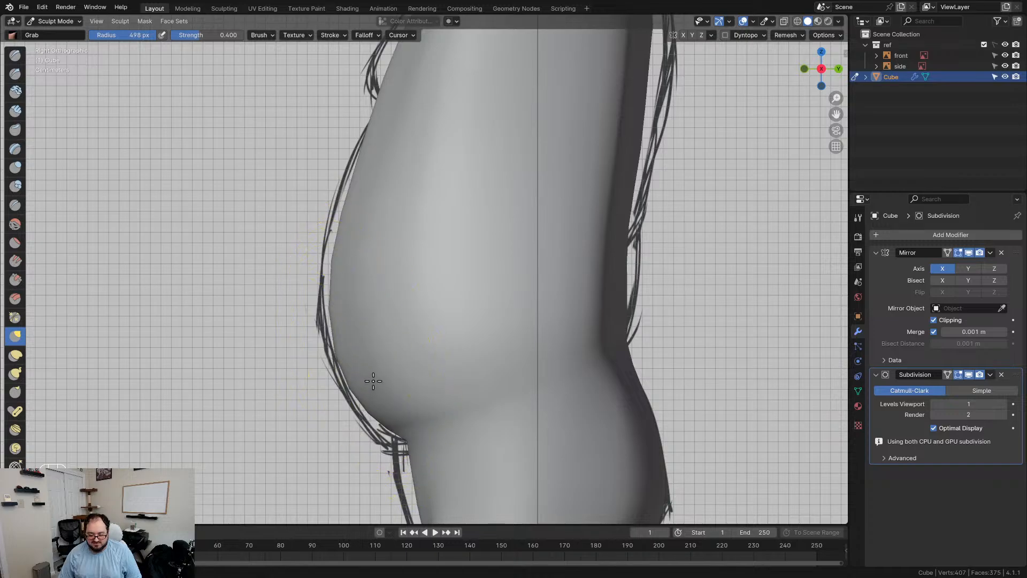
drag(370, 354, 351, 353)
Step: Examine the sculpted body from behind and from the front, checking the buttocks, hips, torso and arms against the sketches
scroll(464, 330, down, 4)
mouse_move(436, 322)
middle_down()
mouse_move(560, 294)
mouse_move(559, 433)
mouse_move(688, 328)
mouse_move(683, 312)
mouse_move(428, 324)
mouse_move(522, 322)
middle_up()
scroll(488, 355, up, 1)
shift+middle_drag(488, 369, 377, 280)
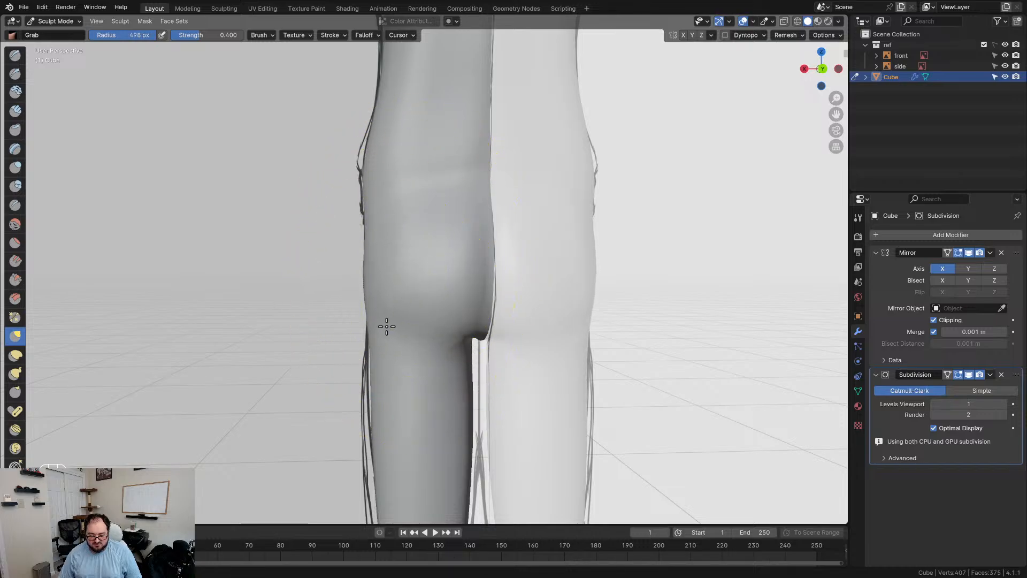
mouse_move(394, 219)
ctrl+middle_down()
mouse_move(417, 316)
mouse_move(410, 324)
mouse_move(576, 328)
mouse_move(565, 330)
ctrl+middle_up()
scroll(408, 317, down, 1)
shift+middle_drag(514, 273, 430, 341)
scroll(529, 314, up, 2)
scroll(399, 345, up, 3)
shift+middle_drag(484, 282, 426, 348)
middle_drag(426, 348, 534, 316)
mouse_move(538, 284)
shift+middle_down()
mouse_move(522, 296)
mouse_move(470, 249)
mouse_move(523, 269)
mouse_move(507, 290)
shift+middle_up()
Step: In Edit Mode, delete the elbow and wrist vertex loops so the arm is removed up to the shoulder opening
key(Tab)
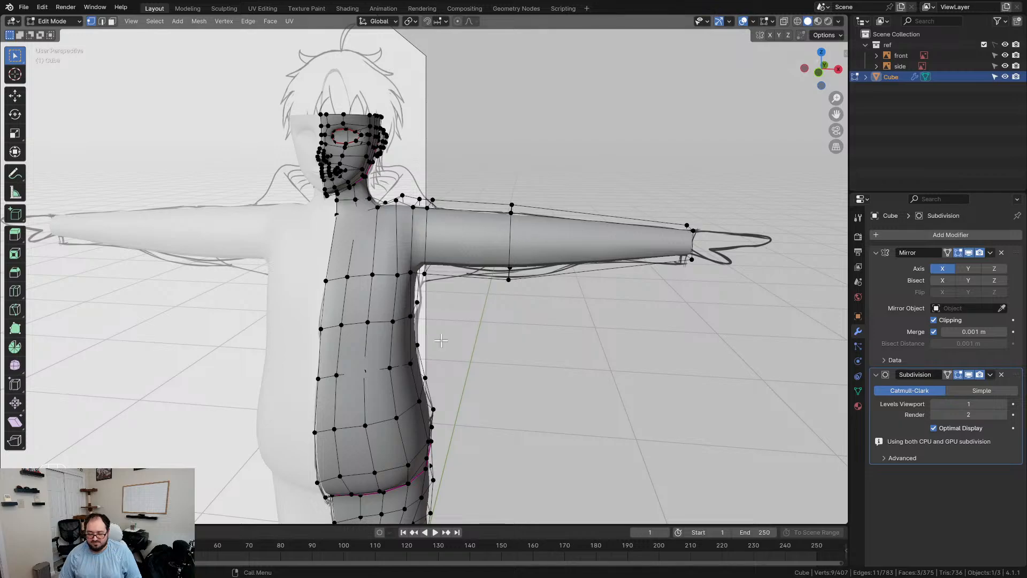
click(499, 376)
middle_drag(503, 273, 450, 324)
scroll(450, 324, up, 4)
scroll(530, 323, down, 2)
middle_drag(538, 309, 530, 323)
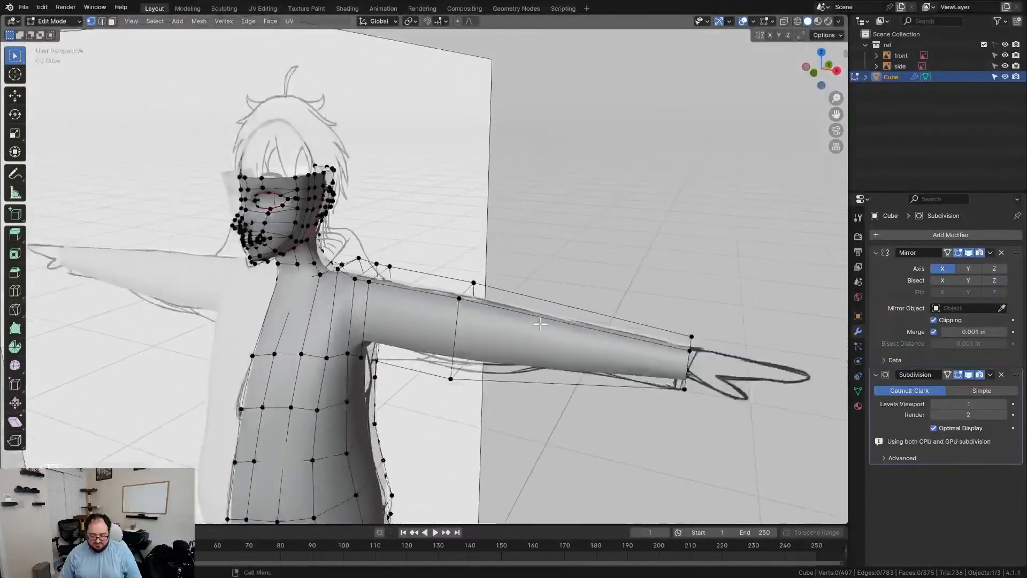
alt+click(455, 315)
key(x)
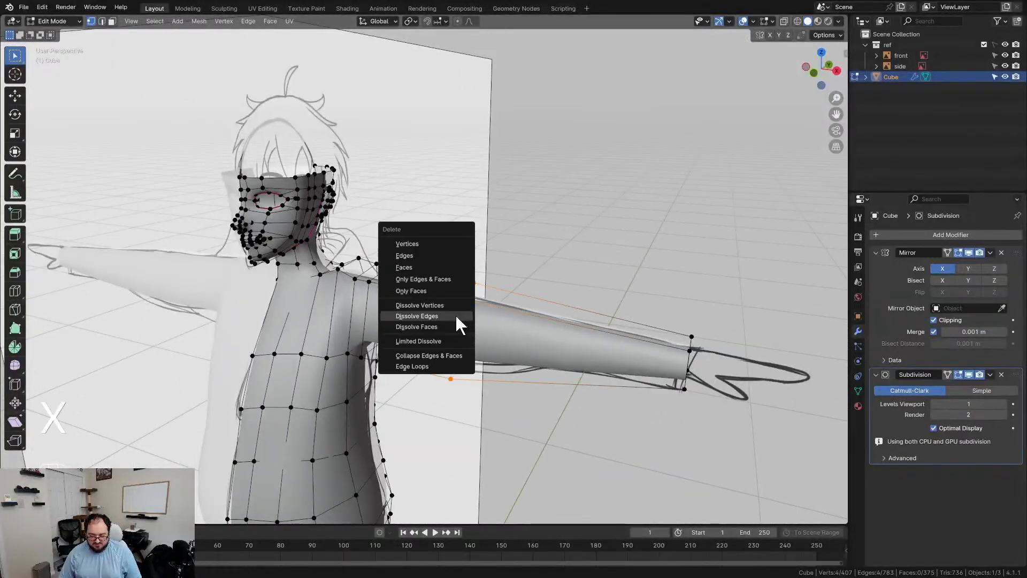
drag(711, 420, 710, 420)
key(x)
click(712, 421)
Step: Add one centred edge loop across the upper chest and another across the upper back, both meeting the arm opening
middle_drag(712, 421, 397, 263)
scroll(397, 264, up, 4)
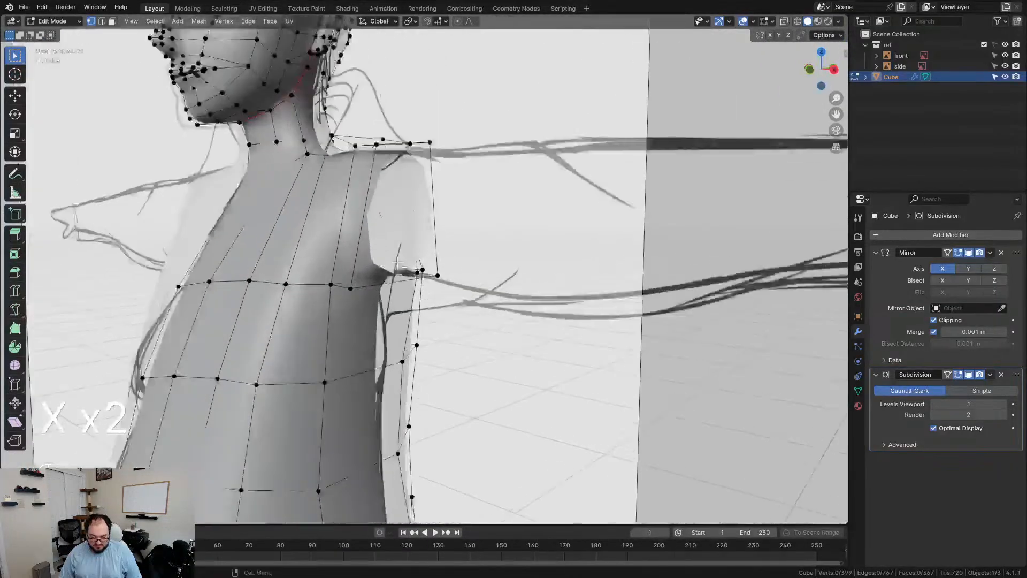
click(366, 222)
middle_drag(366, 222, 413, 199)
middle_drag(454, 231, 486, 235)
middle_drag(413, 235, 348, 238)
shift+middle_drag(426, 209, 379, 245)
scroll(434, 266, up, 2)
key(ctrl+r)
click(379, 245)
right_click(378, 245)
key(ctrl+r)
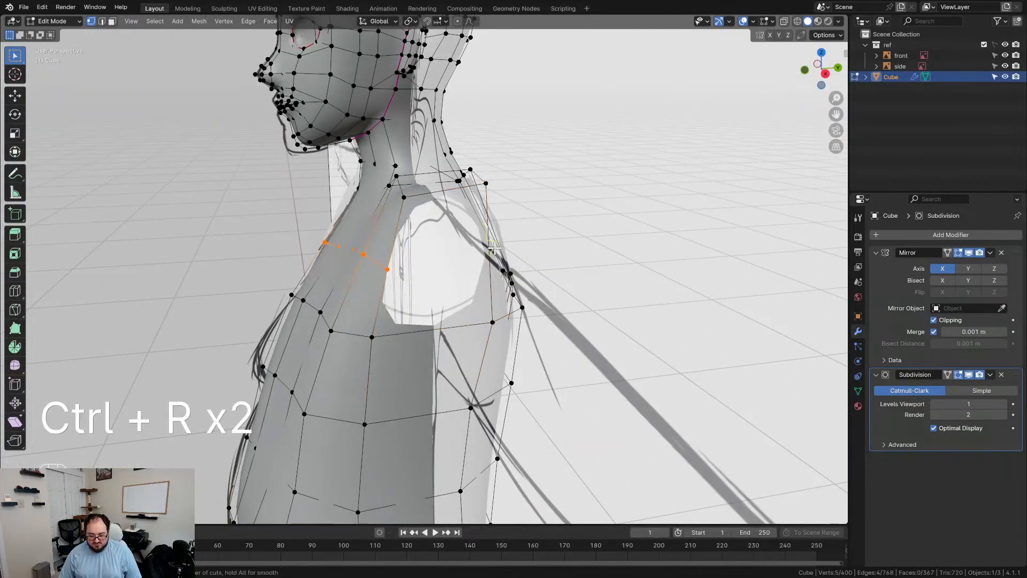
click(500, 247)
right_click(501, 247)
middle_drag(501, 247, 466, 224)
shift+middle_drag(452, 189, 425, 172)
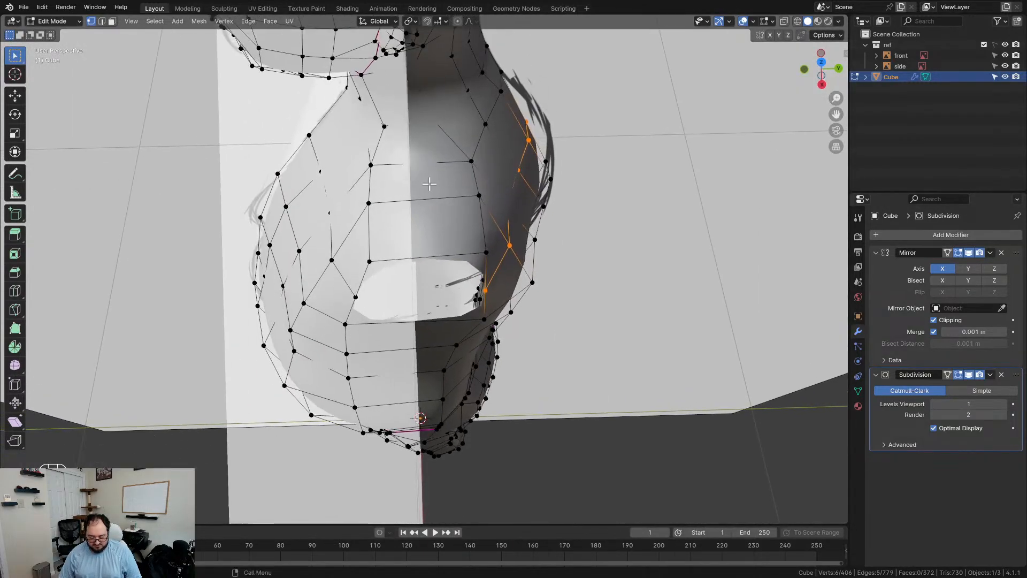
Step: Knife-cut an edge across the middle of the shoulder top to the arm opening, and show the Subdivision modifier's result on the edit cage
key(k)
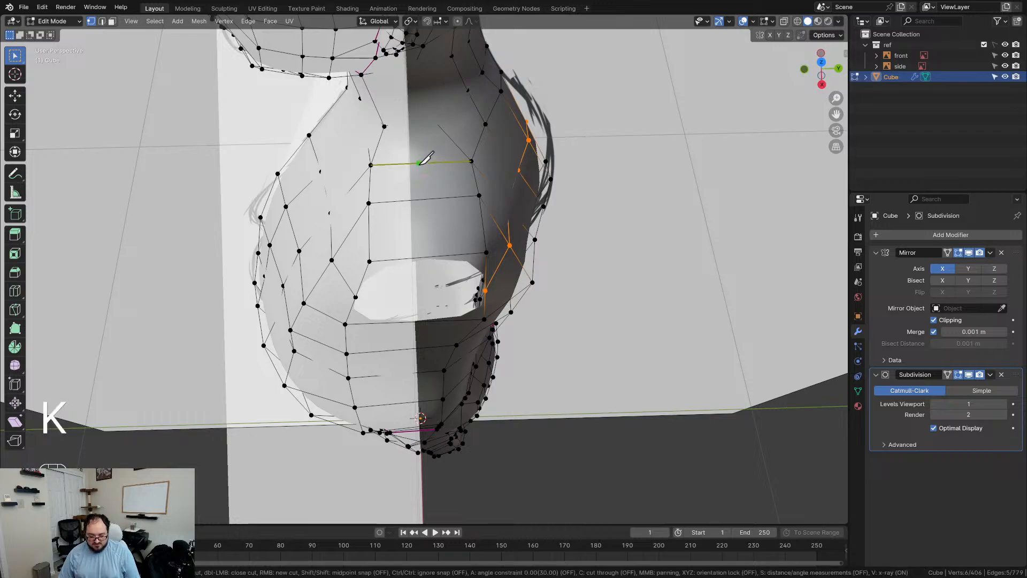
click(424, 257)
key(Return)
middle_drag(472, 248, 484, 200)
click(947, 375)
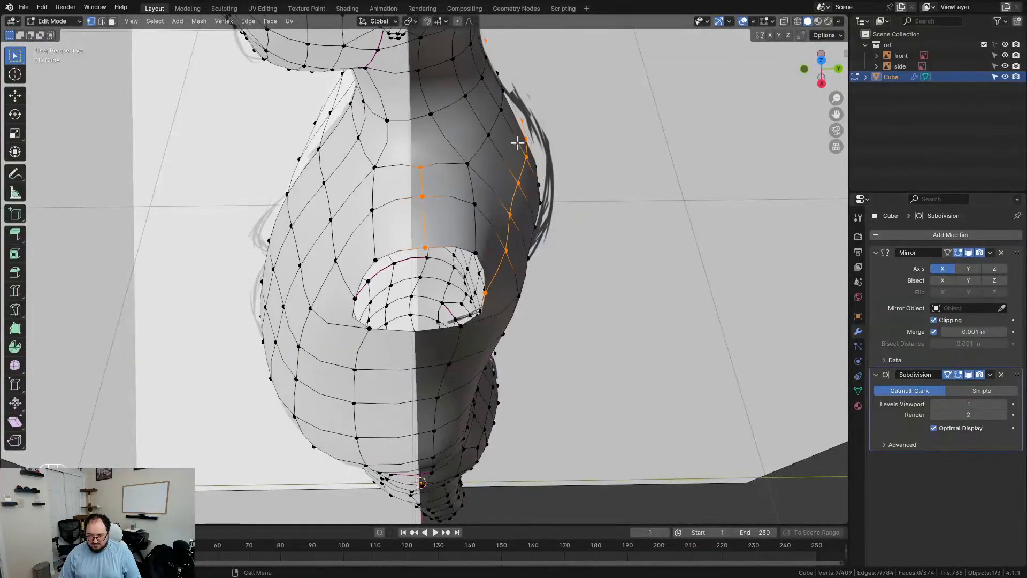
Step: Extend the shoulder-top cut with the Knife to the vertex at the base of the neck
shift+middle_drag(517, 142, 541, 214)
scroll(479, 217, up, 1)
middle_drag(479, 217, 461, 199)
key(k)
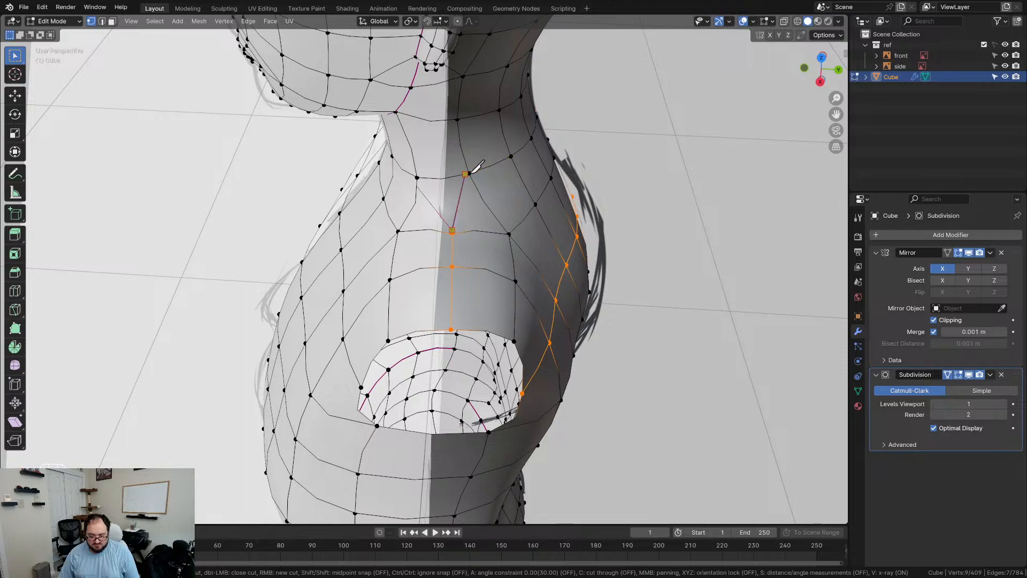
click(466, 174)
key(Return)
middle_drag(468, 223, 501, 205)
Step: Slide the outer upper-thigh and hip vertices backward along their edges to straighten the side edge line
scroll(504, 345, down, 2)
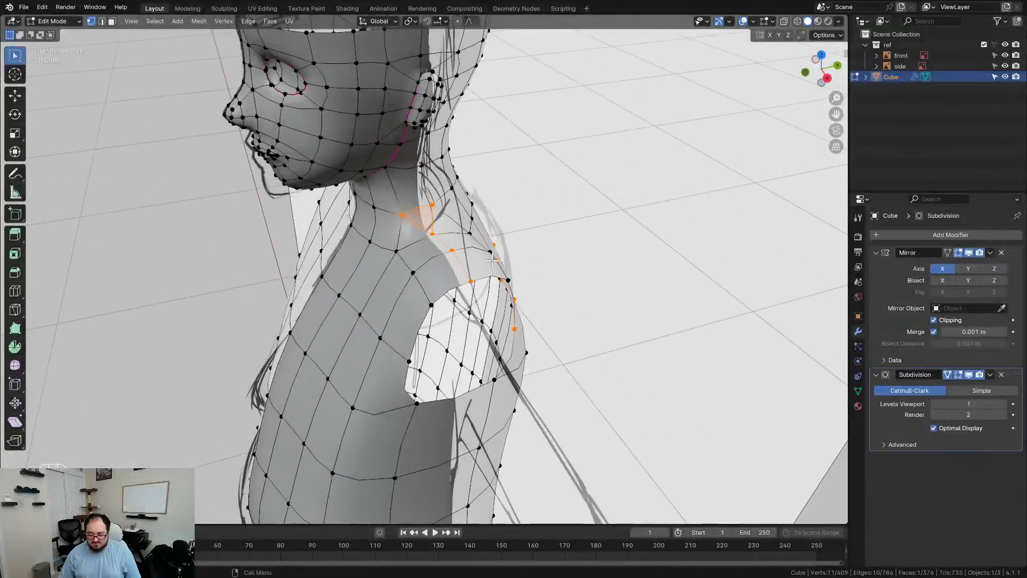
middle_drag(503, 346, 480, 312)
shift+middle_drag(469, 447, 460, 249)
scroll(456, 299, down, 4)
shift+middle_drag(454, 431, 417, 289)
scroll(446, 274, down, 3)
scroll(418, 288, down, 4)
shift+middle_drag(422, 342, 429, 249)
scroll(430, 249, up, 5)
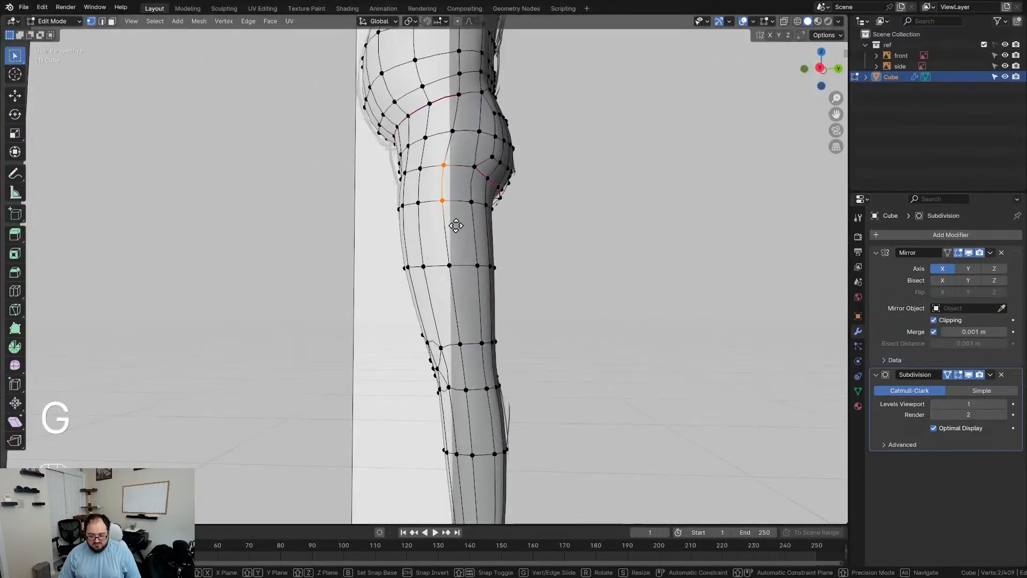
key(g)
key(g)
click(478, 230)
click(458, 131)
key(g)
key(g)
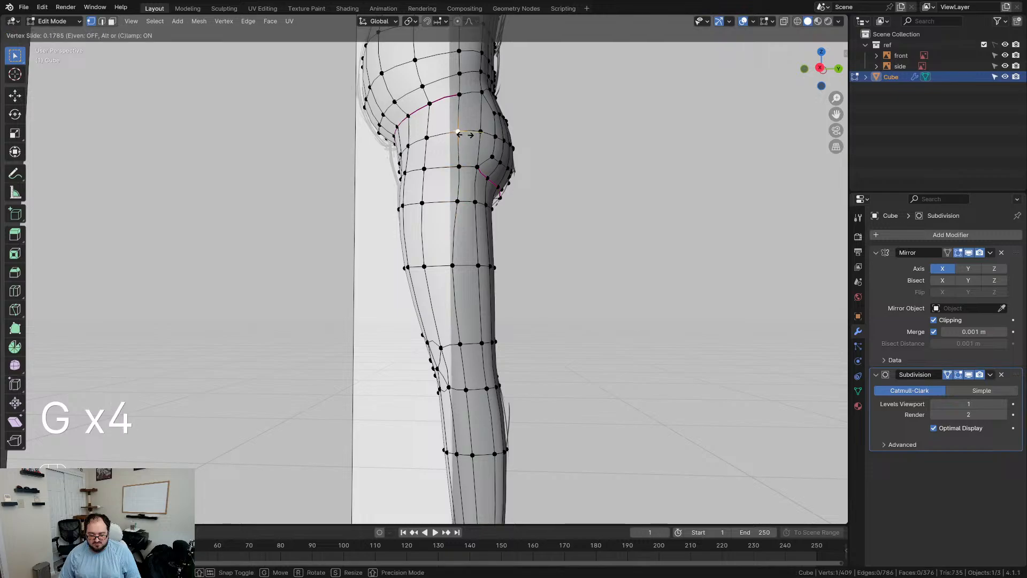
click(471, 135)
Step: Slide the outer mid-thigh vertex and the vertex just above the knee backward to continue the straightened side line
click(455, 266)
key(g)
key(g)
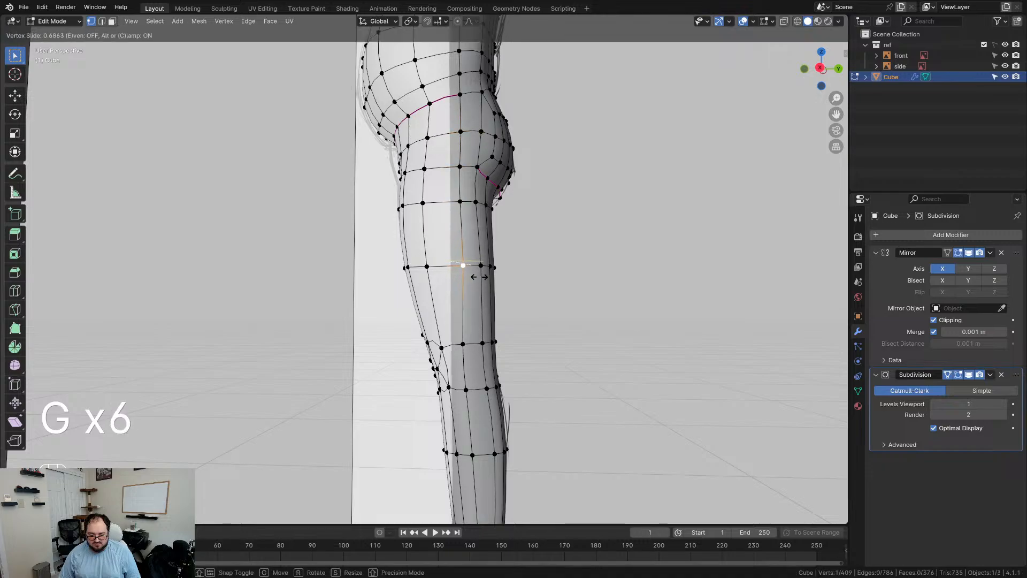
click(480, 276)
click(463, 345)
key(g)
key(g)
click(463, 344)
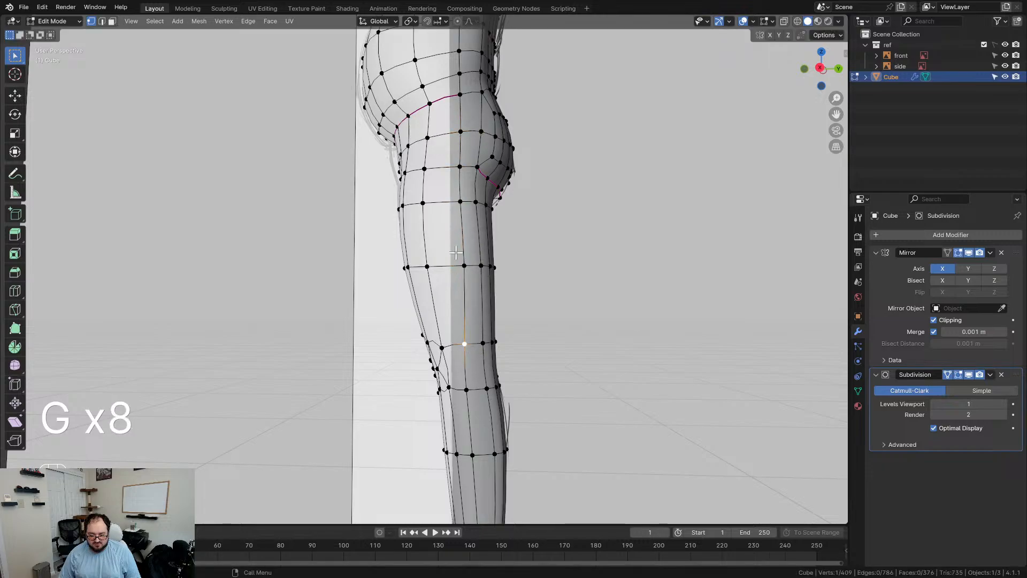
Step: Select the four-vertex column toward the front of the outer thigh and slide it backward for even spacing
drag(444, 291, 446, 291)
key(g)
key(g)
click(454, 290)
Step: Knife-cut two diverging edges from the bottom middle of the arm opening down to the two side vertices in the row below
scroll(430, 261, down, 6)
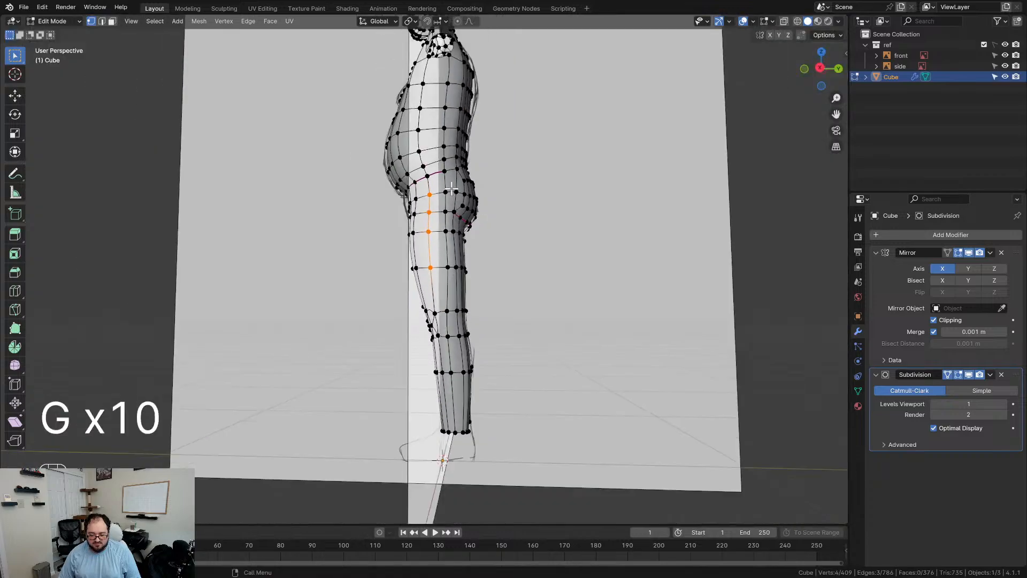
scroll(430, 260, up, 3)
middle_drag(431, 260, 432, 260)
shift+middle_drag(428, 152, 427, 189)
scroll(424, 253, up, 3)
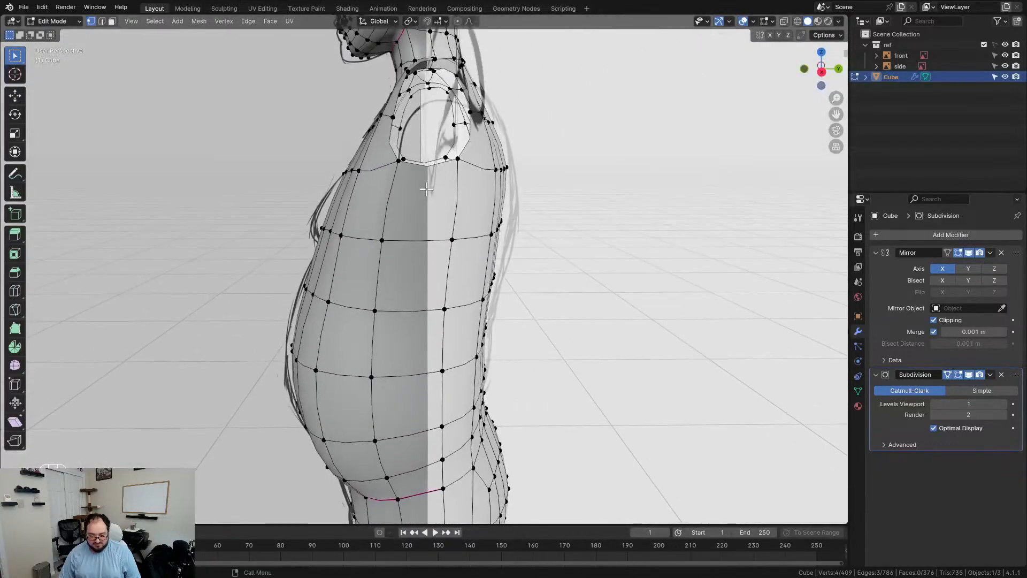
key(k)
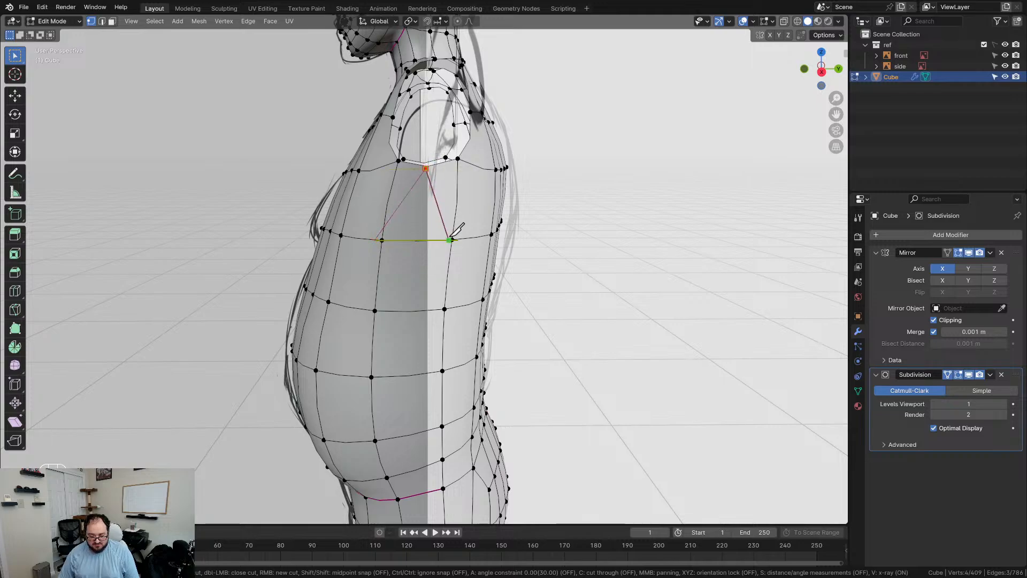
key(Return)
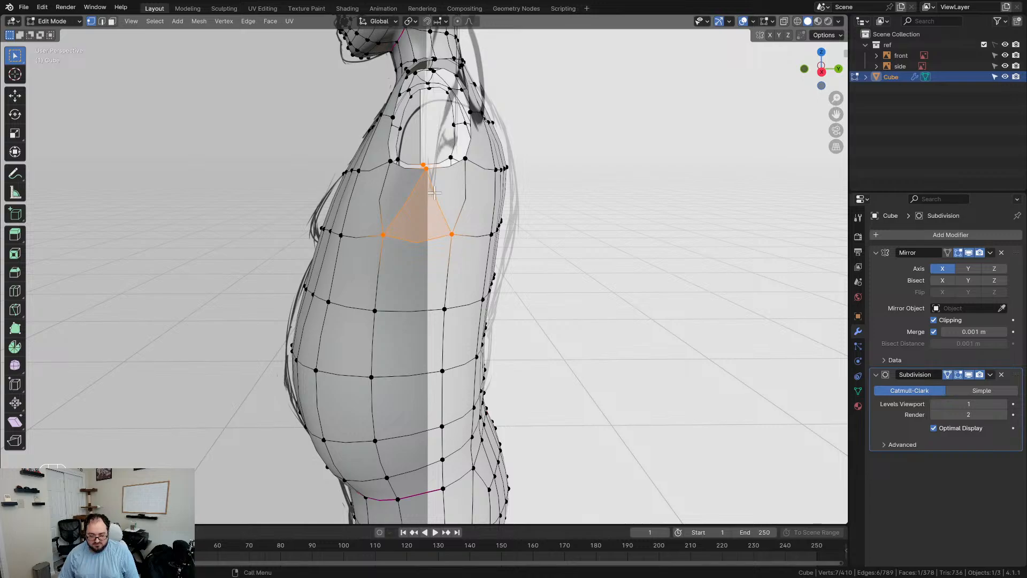
Step: Select the arm opening's edge loop and move it backward about 0.01 m along the Y axis in side view
middle_drag(465, 244, 461, 268)
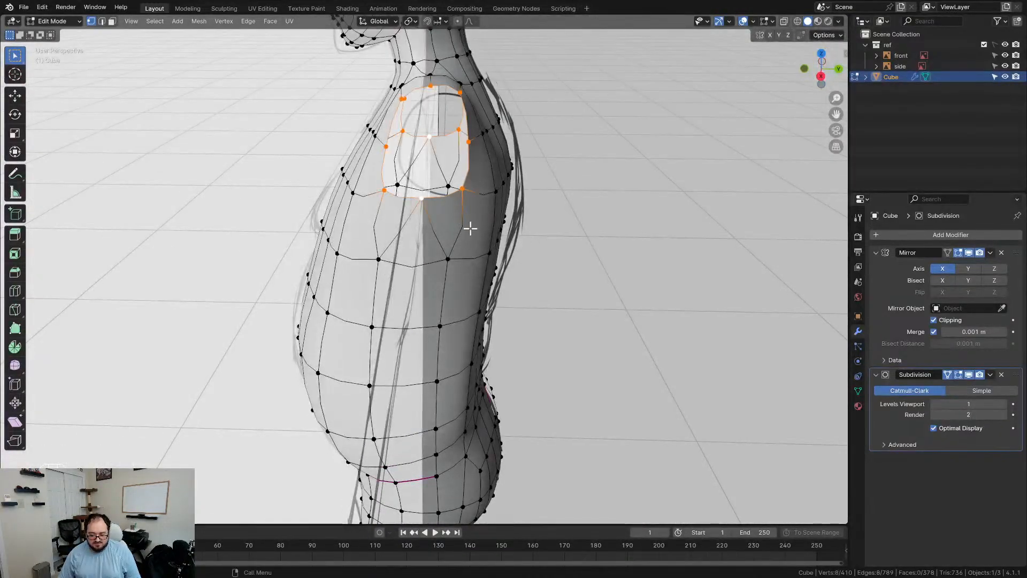
scroll(470, 228, down, 5)
key(KP_3)
scroll(507, 154, up, 5)
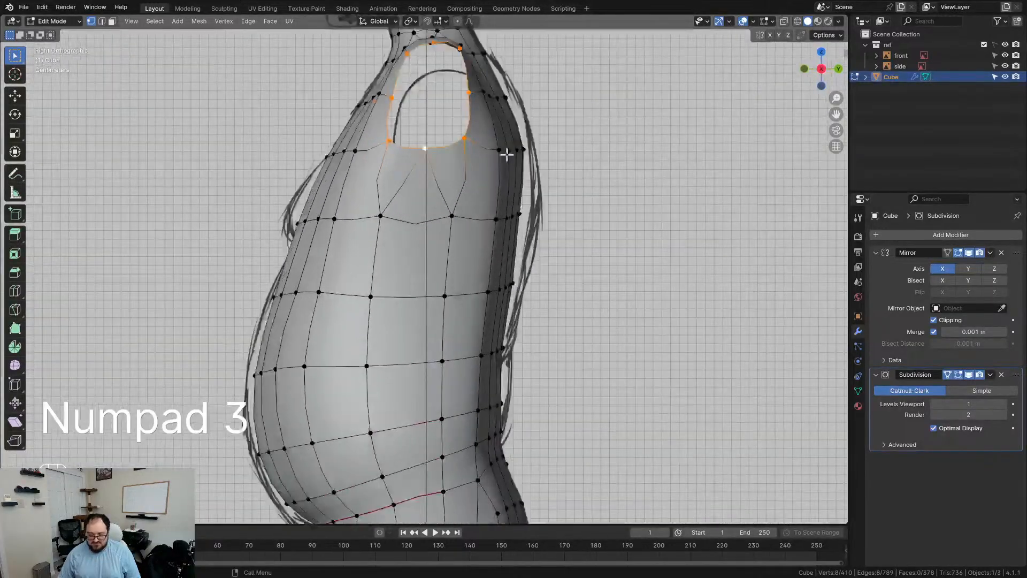
scroll(507, 154, down, 3)
key(g)
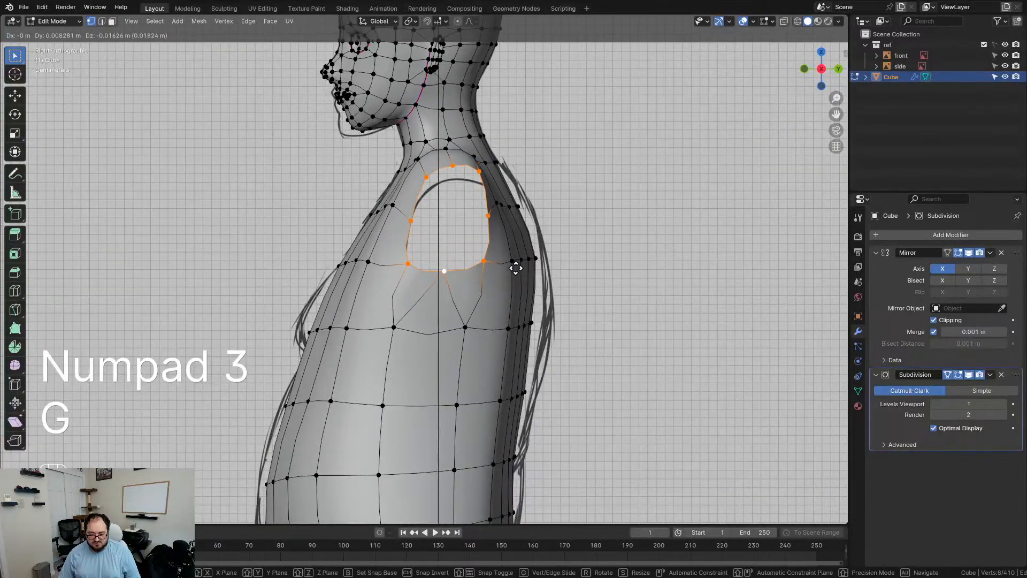
click(515, 265)
key(ctrl+z)
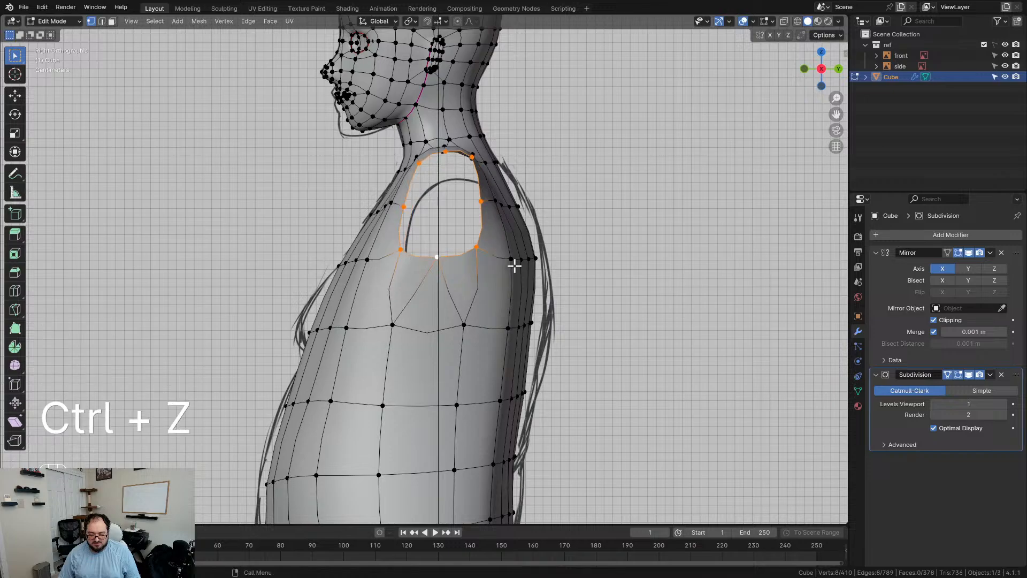
key(g)
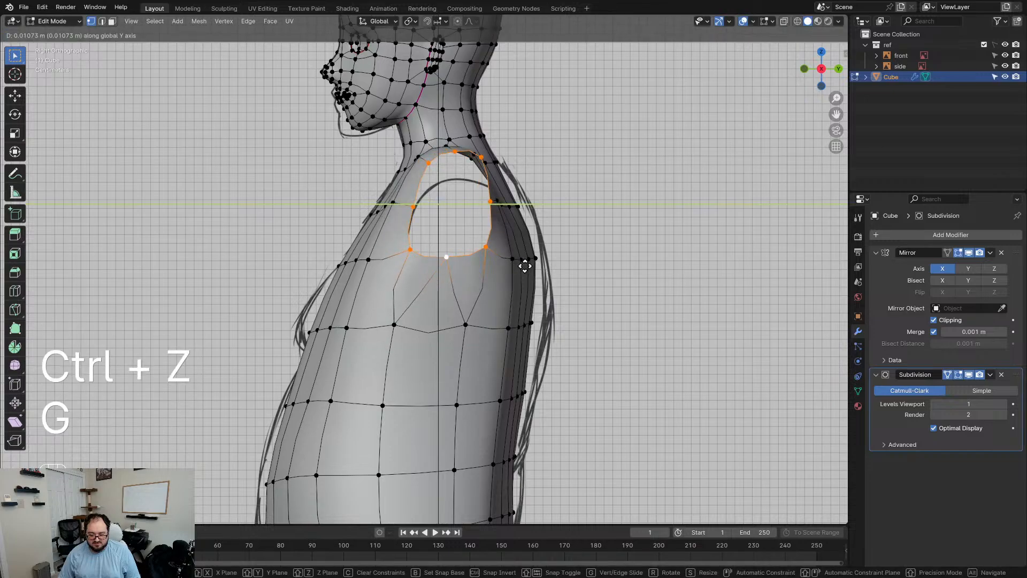
click(526, 267)
Step: Select the vertices running over the shoulder behind the arm opening and move them to smooth the shoulder shape
middle_drag(526, 266, 477, 242)
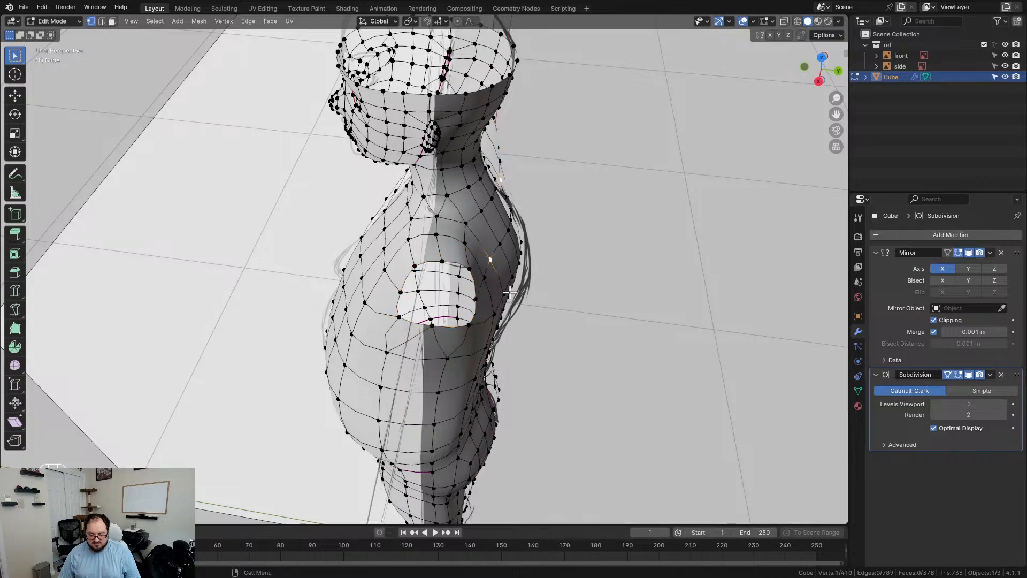
middle_drag(509, 292, 473, 262)
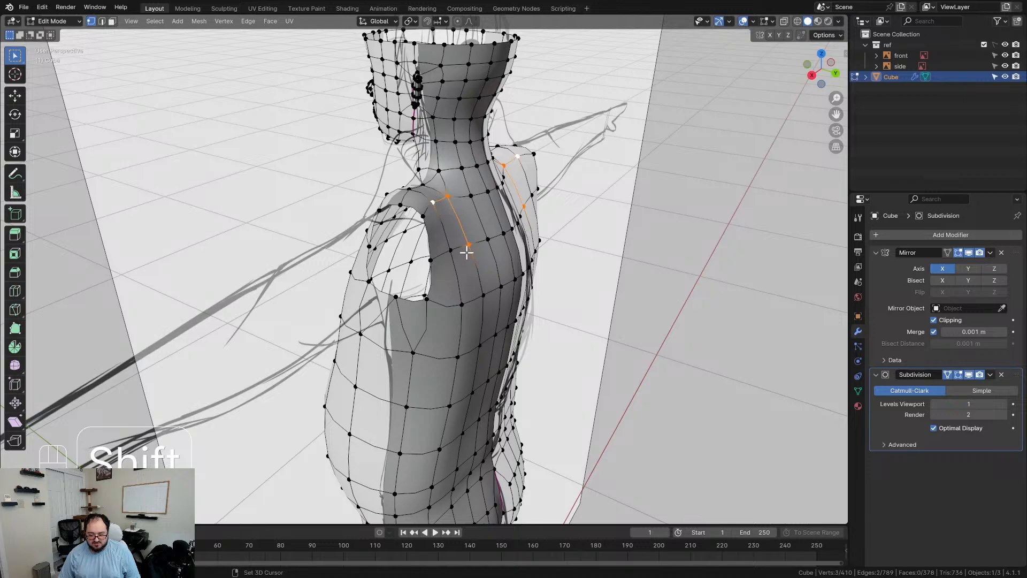
middle_drag(440, 204, 470, 223)
key(g)
click(575, 237)
Step: Select the arm opening's edge loop and round it with To Sphere in side view
key(alt+x)
alt+click(471, 216)
alt+middle_drag(507, 252, 506, 229)
key(KP_1)
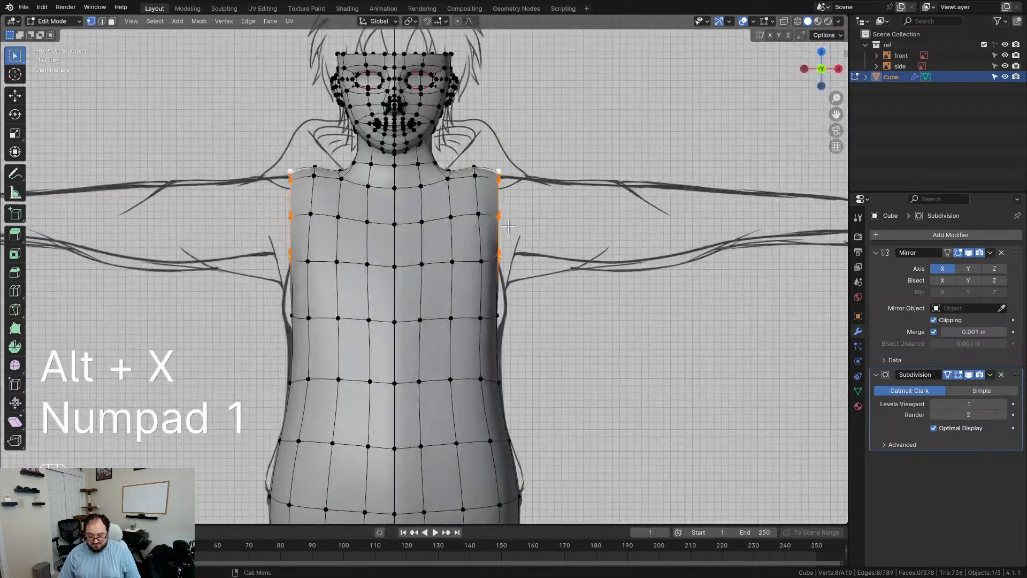
key(KP_3)
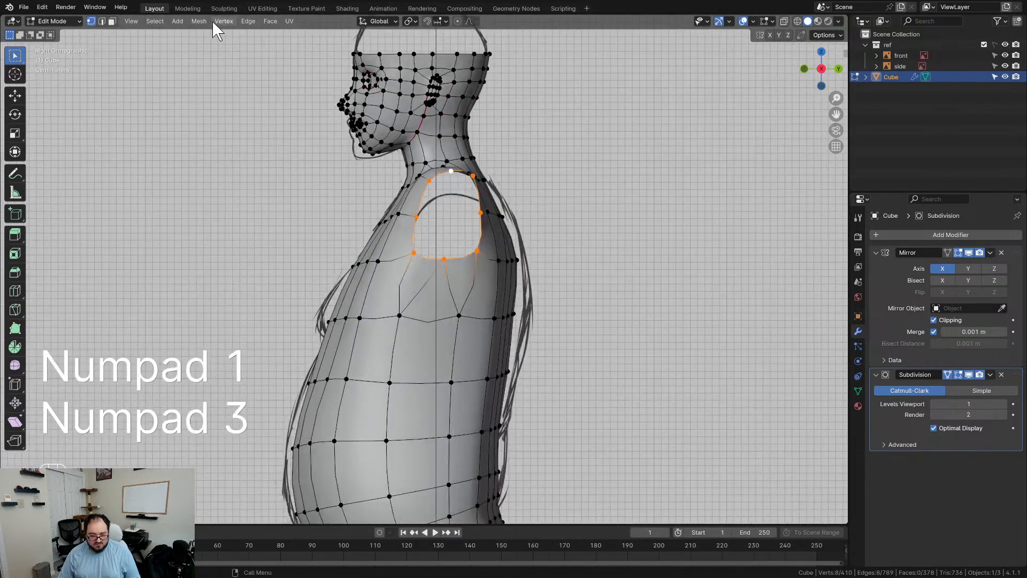
click(198, 21)
mouse_move(215, 47)
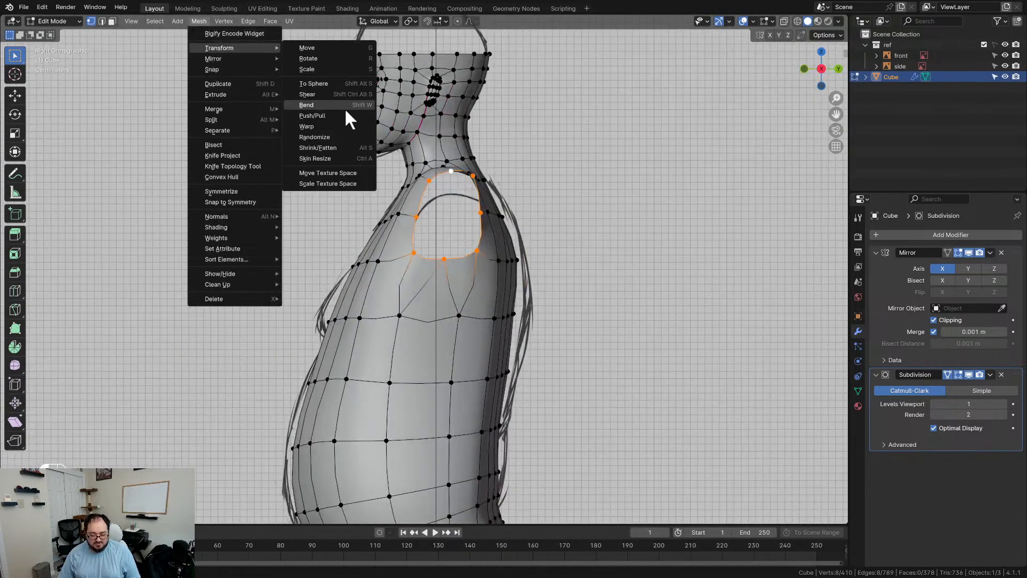
click(316, 84)
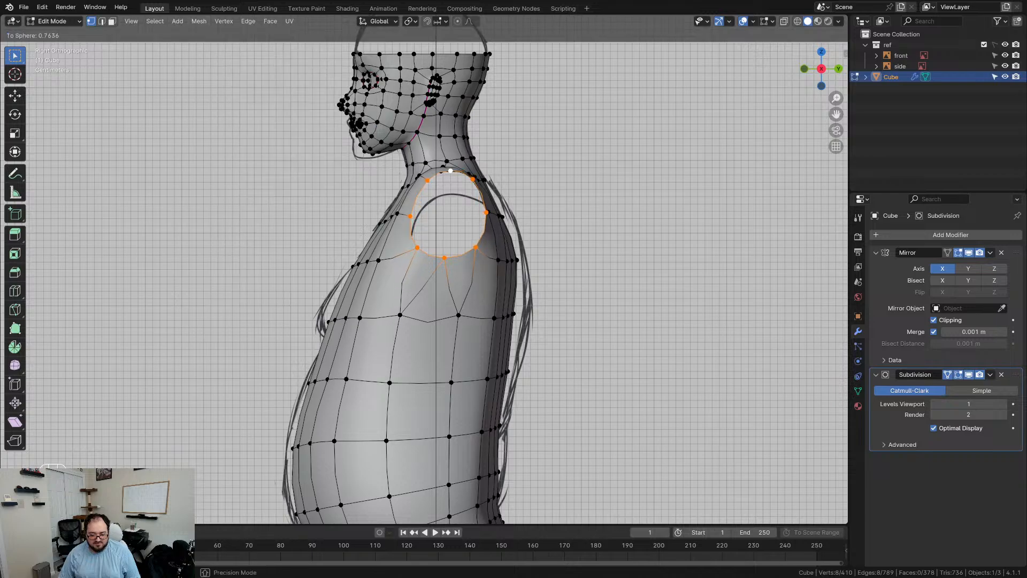
click(845, 220)
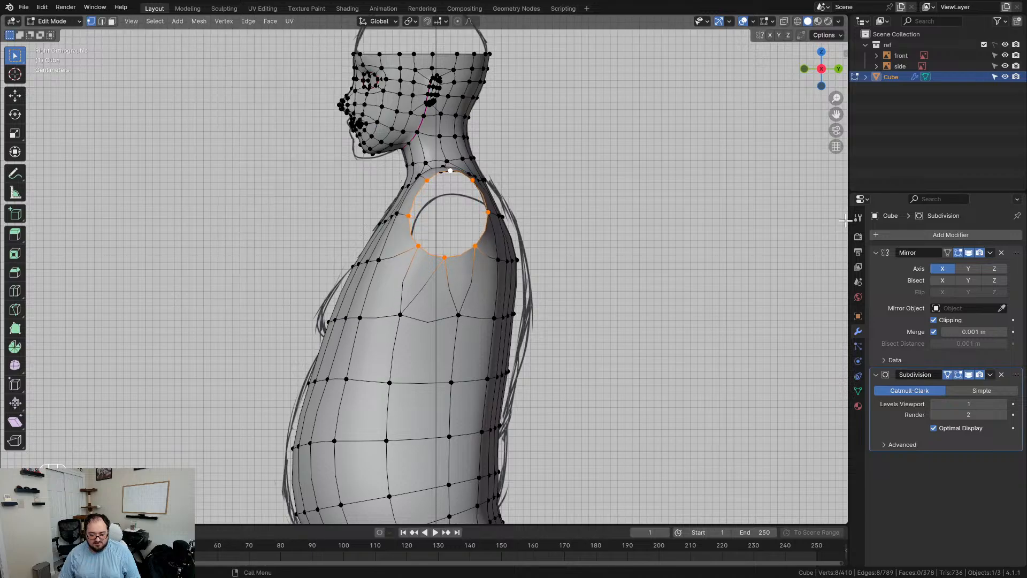
Step: Move the rounded arm opening slightly forward and down to sit nearer the sketched shoulder, checking it from behind
key(g)
click(625, 255)
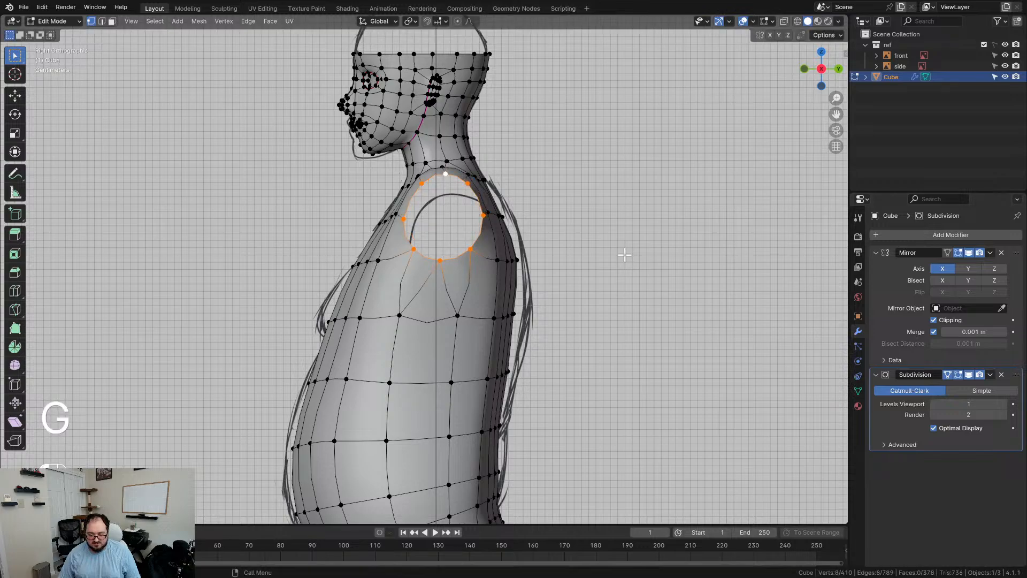
scroll(561, 258, up, 2)
shift+middle_drag(556, 249, 492, 318)
key(ctrl+KP_6)
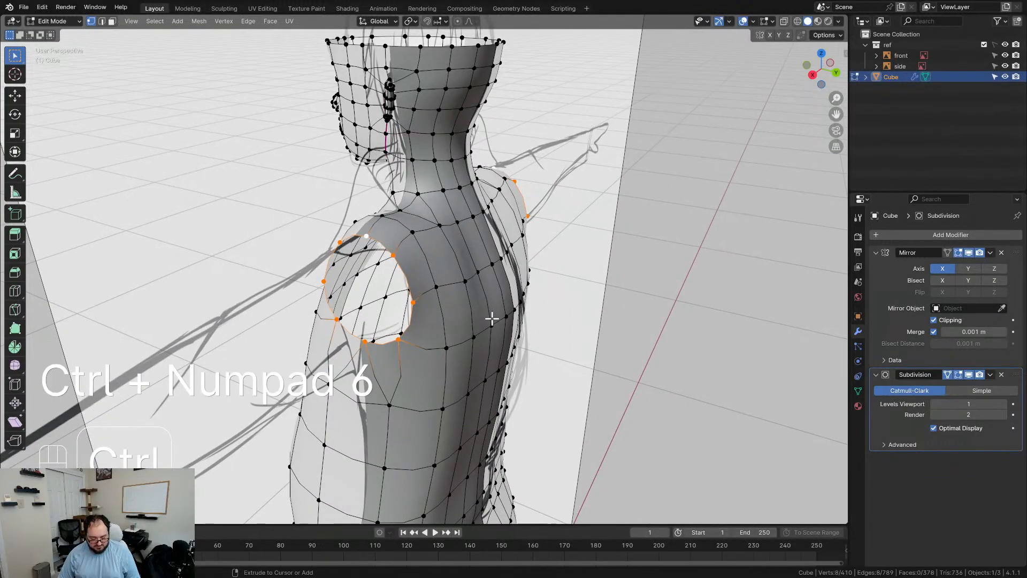
Step: Expand the arm opening selection, move the whole area slightly backward in side view, and reselect only the opening's edge loop
key(ctrl+KP_Add)
middle_drag(470, 323, 518, 307)
key(KP_3)
key(g)
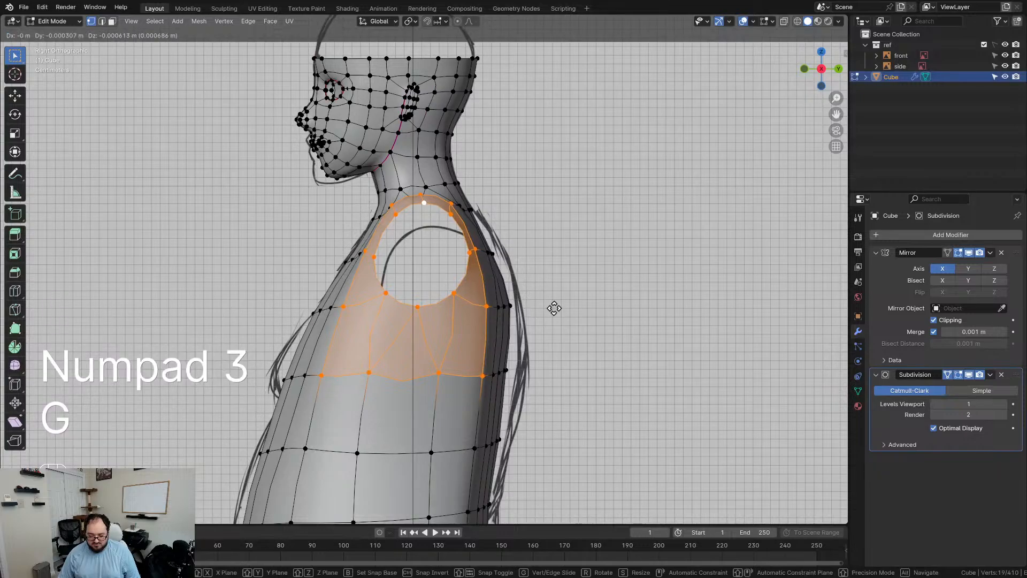
click(562, 308)
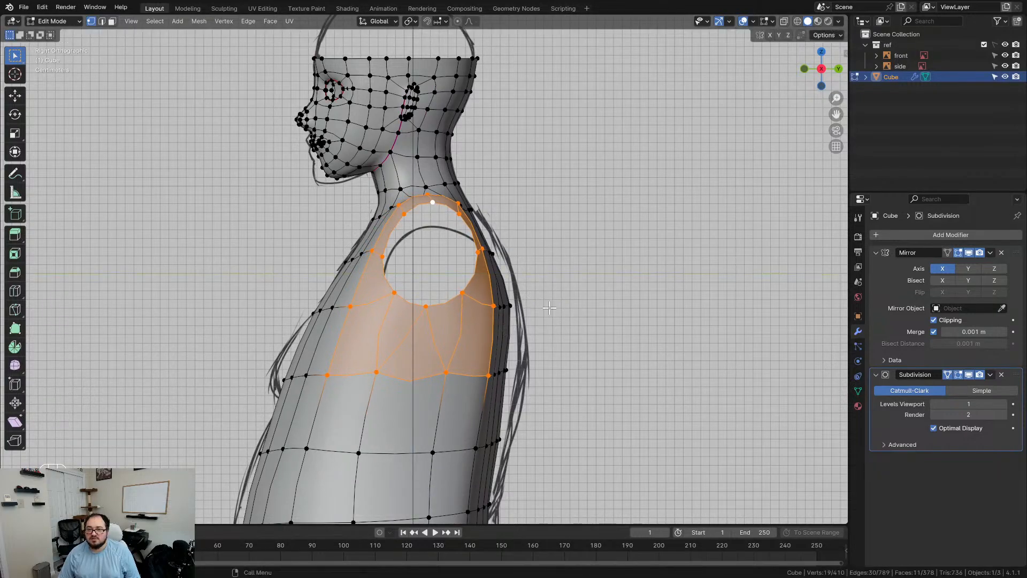
scroll(549, 307, down, 2)
middle_drag(631, 289, 442, 271)
key(alt+a)
Step: Try to extrude the arm opening out to the sketched wrist in front view and scale its end down to the outline
key(KP_1)
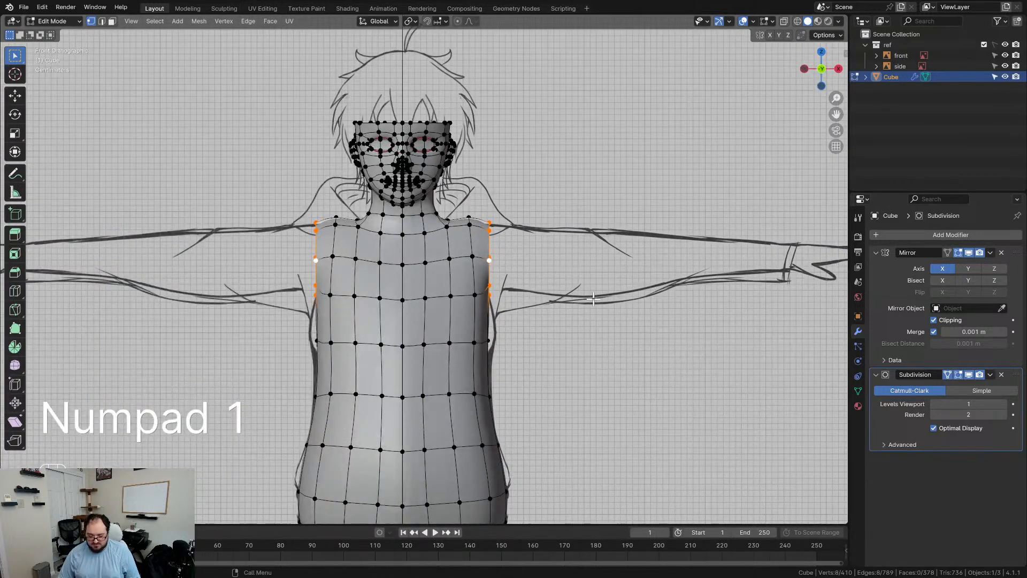
scroll(593, 298, up, 2)
shift+middle_drag(593, 299, 524, 265)
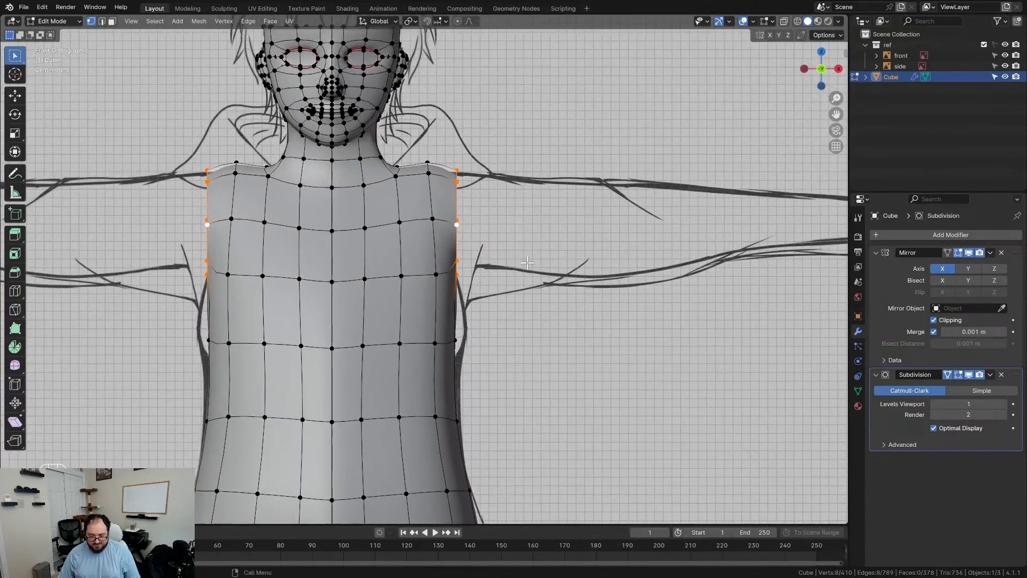
key(e)
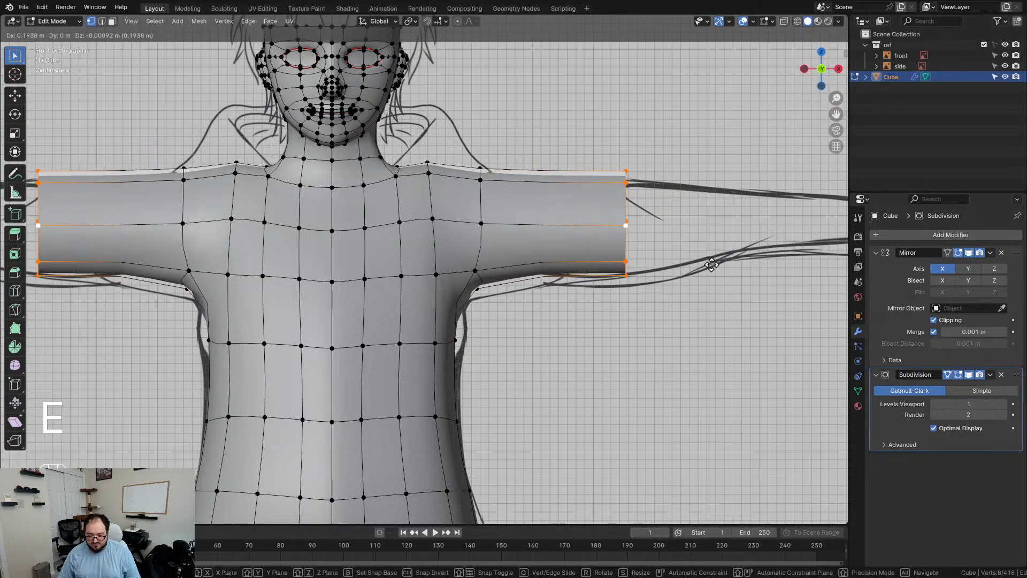
click(817, 266)
shift+middle_drag(717, 294, 527, 264)
key(g)
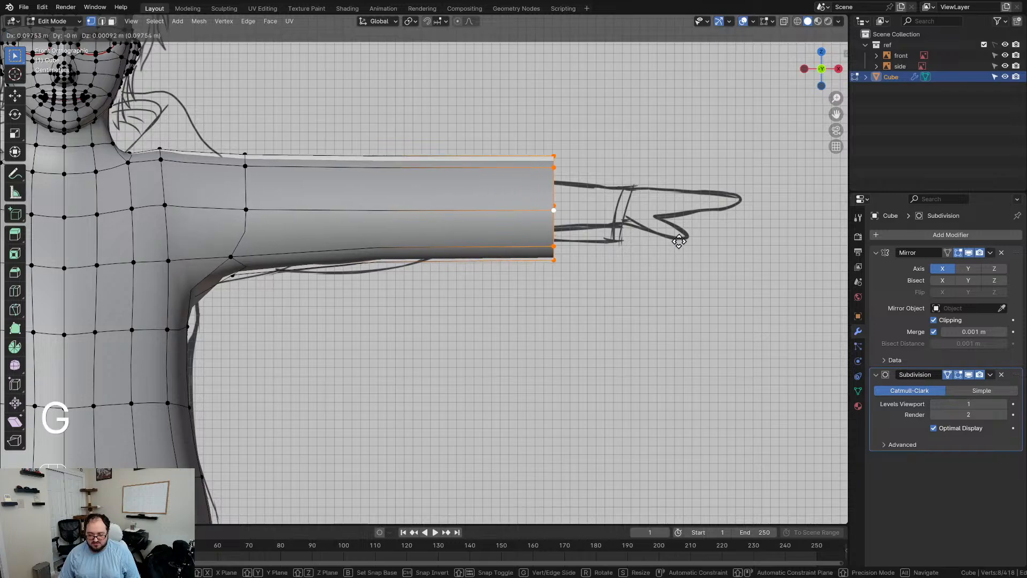
key(x)
click(755, 243)
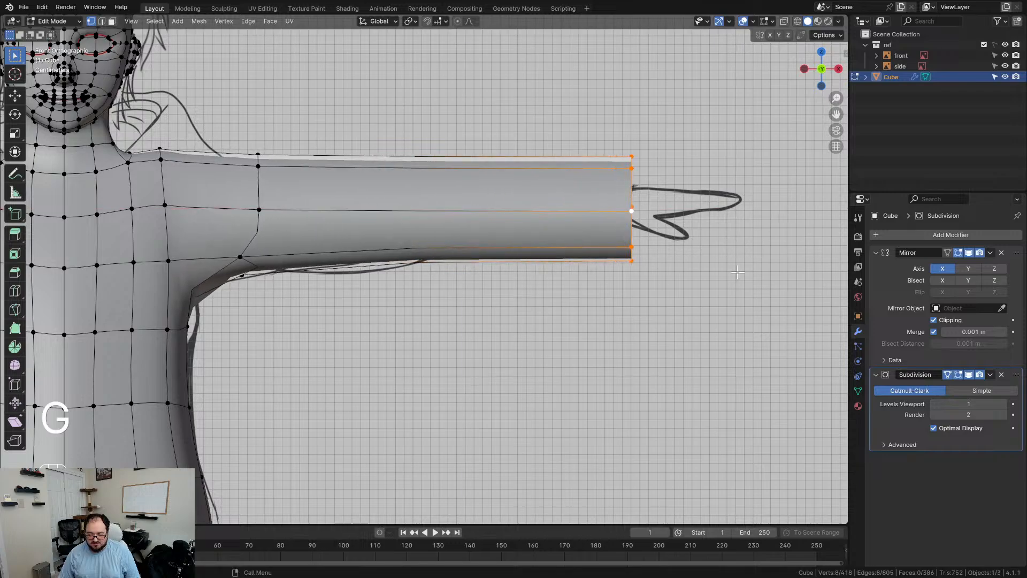
key(s)
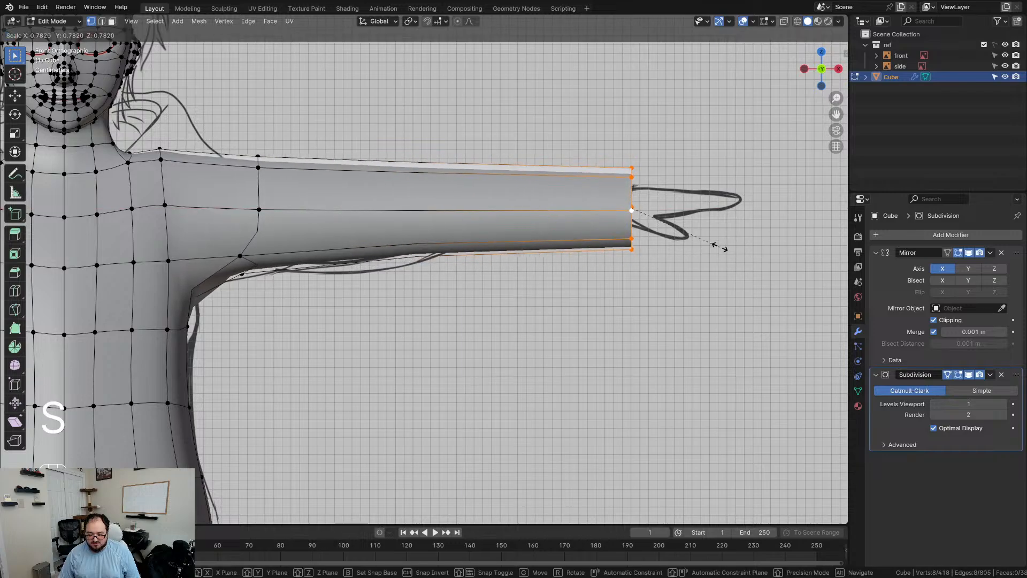
click(699, 218)
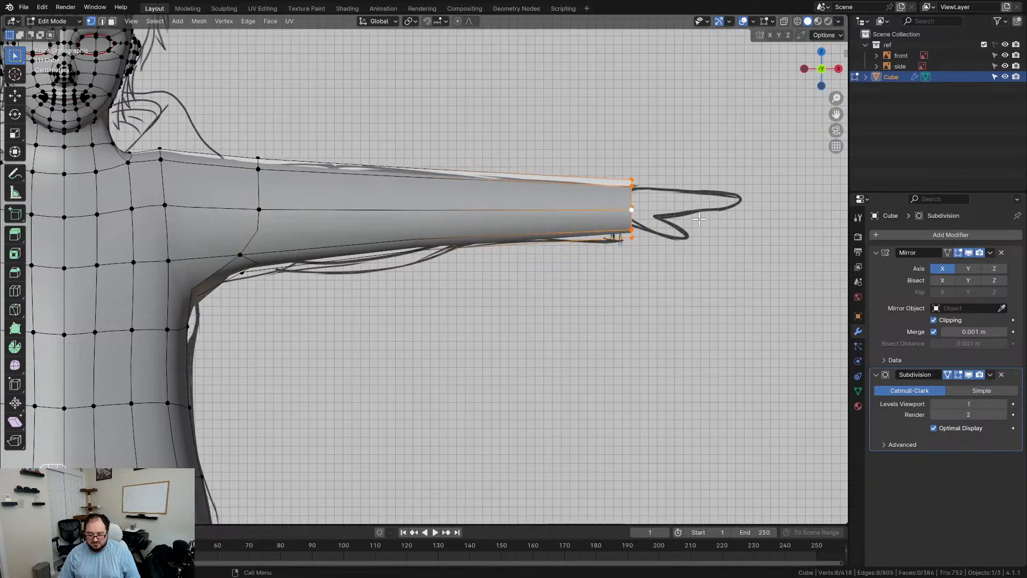
Step: Undo the arm extrusion together with its lengthening and tapering
key(KP_7)
shift+middle_drag(546, 301, 657, 303)
middle_drag(491, 275, 379, 177)
key(ctrl+z)
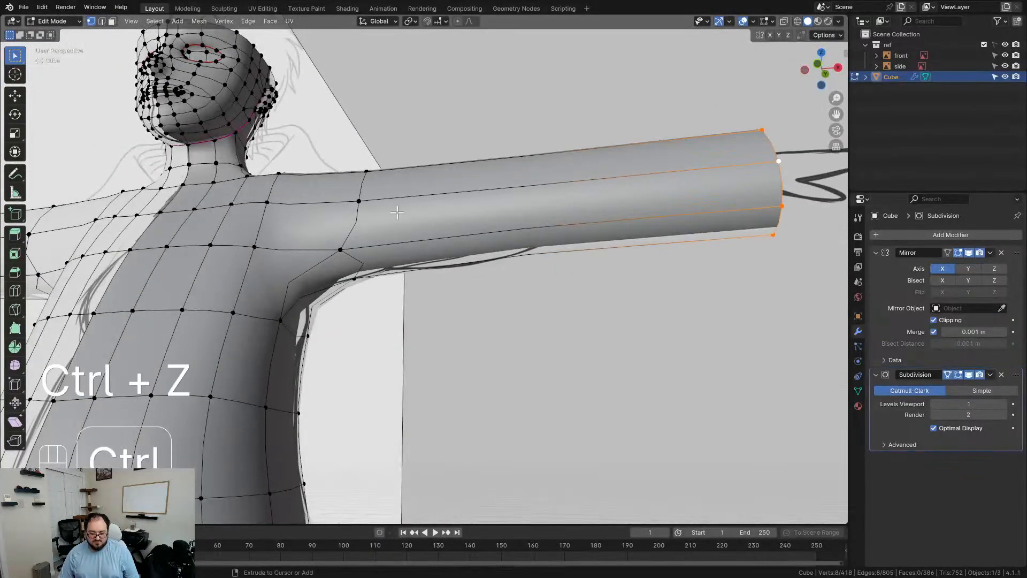
key(ctrl+z)
key(ctrl+z)
Step: Extrude the arm opening's edge loop outward about 0.026 m along the X axis and inspect the shoulder from several angles
scroll(386, 304, up, 2)
key(e)
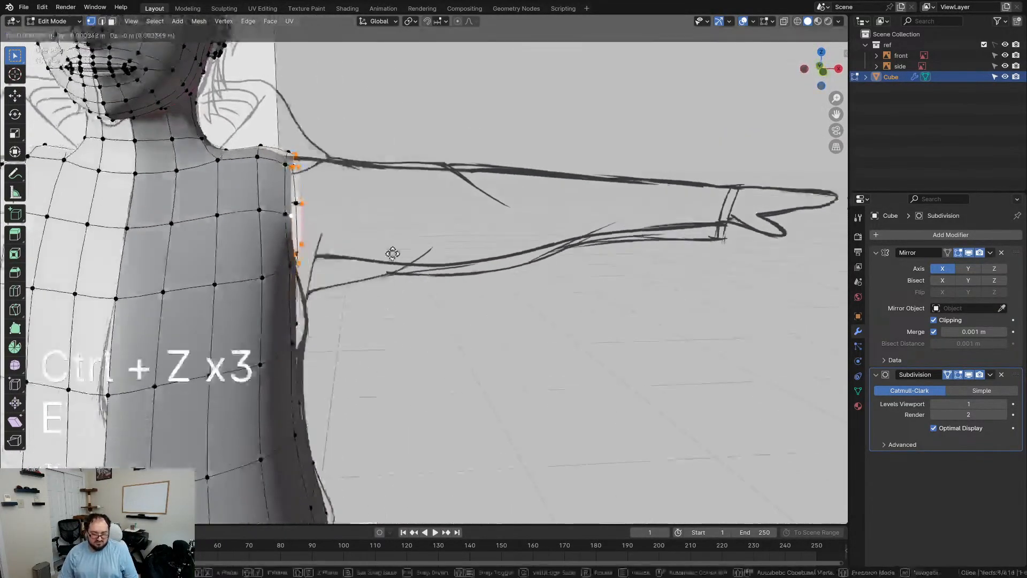
key(x)
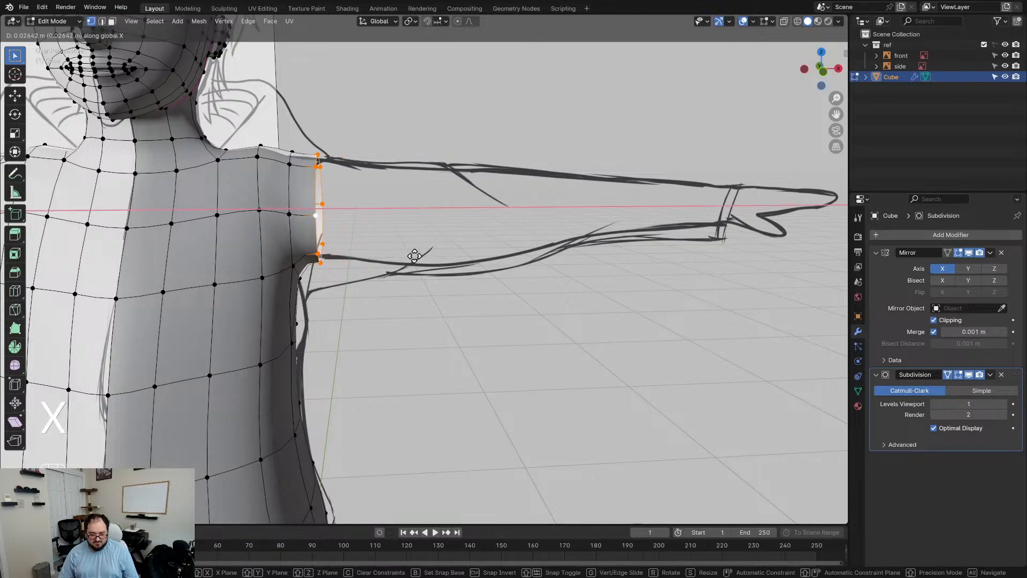
click(416, 257)
shift+middle_drag(416, 257, 447, 279)
scroll(482, 312, up, 2)
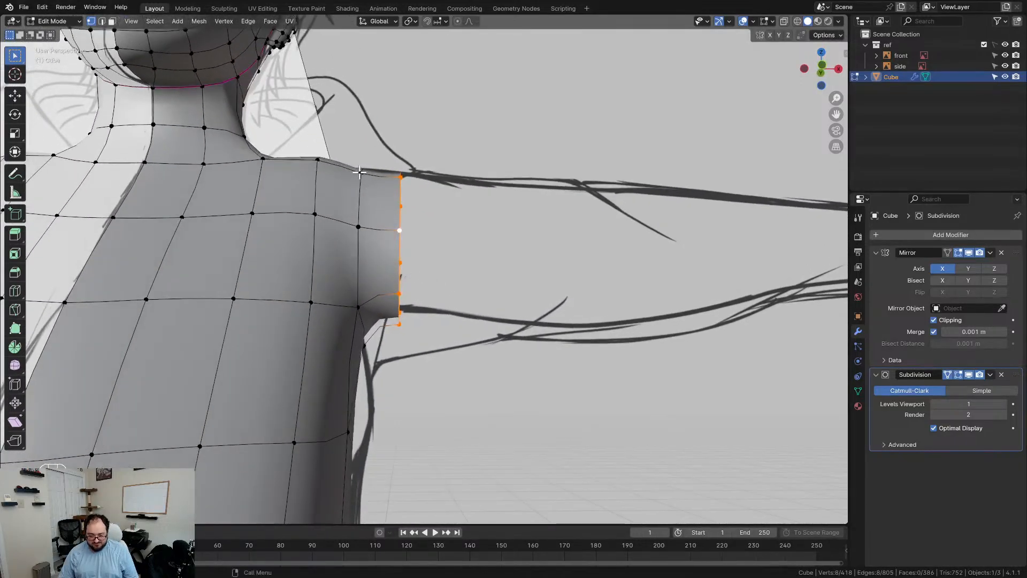
middle_drag(337, 188, 323, 328)
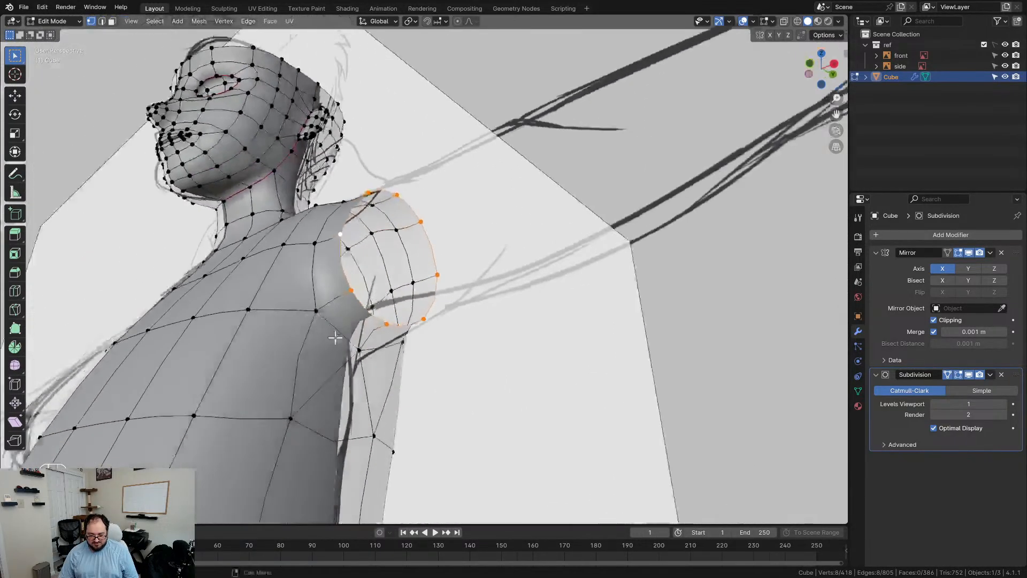
middle_drag(294, 281, 418, 289)
middle_drag(387, 177, 250, 253)
middle_drag(400, 171, 333, 195)
Step: Extrude the arm about 0.47 m along X to the sketched wrist in front view and scale its end to about half size
key(KP_1)
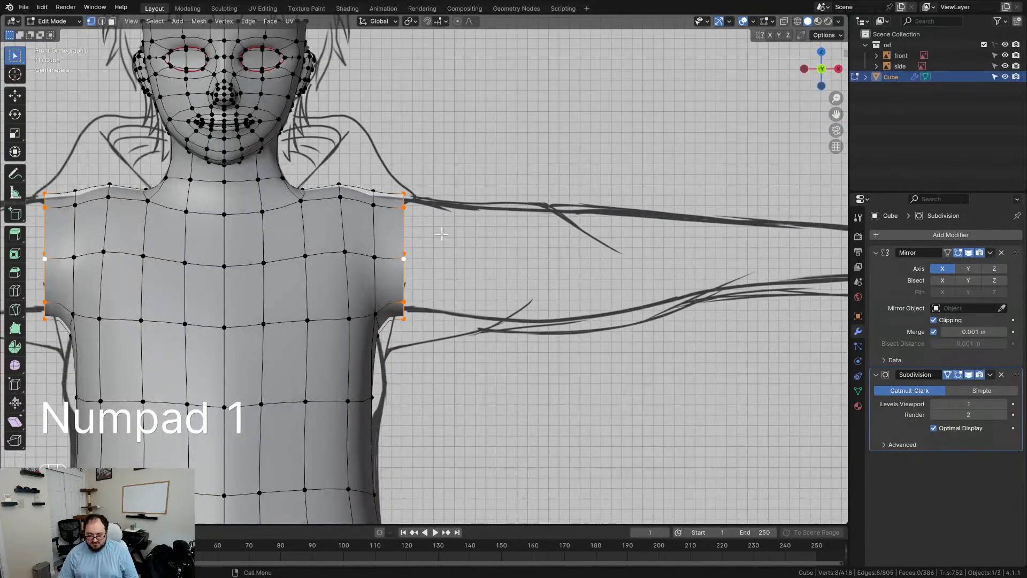
scroll(442, 234, down, 3)
shift+middle_drag(564, 295, 521, 238)
key(e)
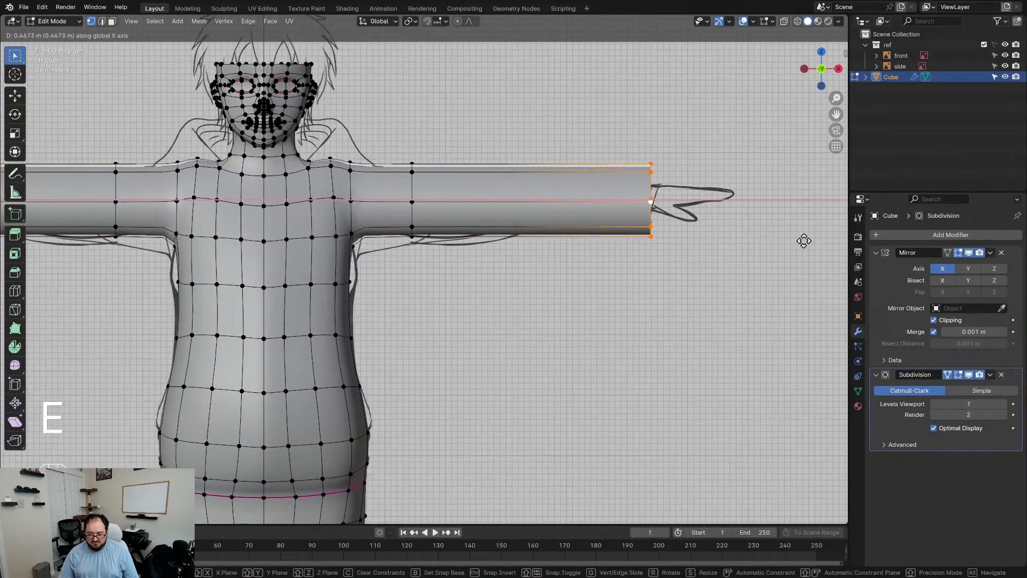
click(808, 240)
key(s)
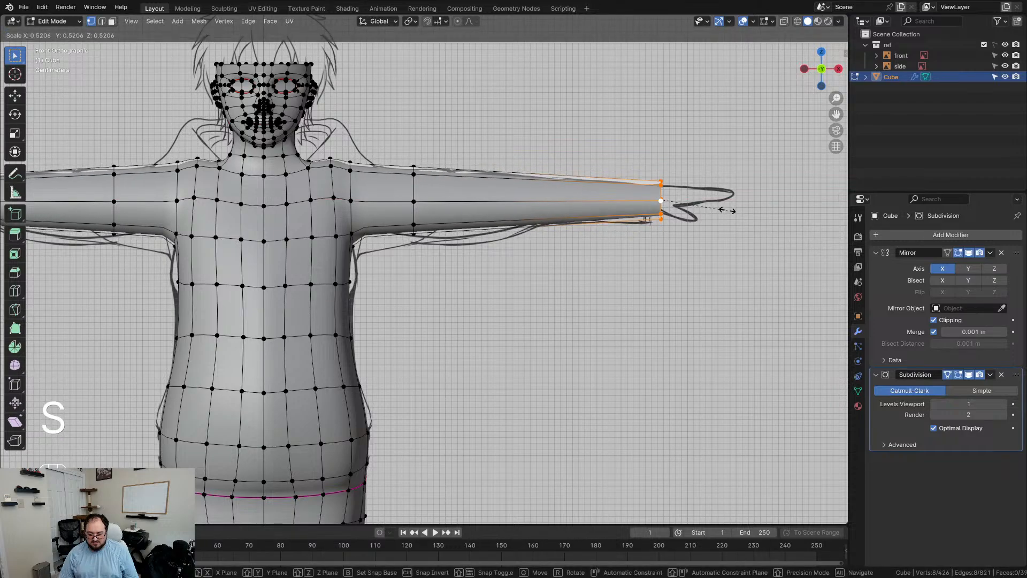
click(731, 209)
Step: Select the two armpit vertices where the arm meets the torso and move them slightly upward and outward in front view
shift+middle_drag(669, 209, 728, 246)
scroll(463, 333, up, 5)
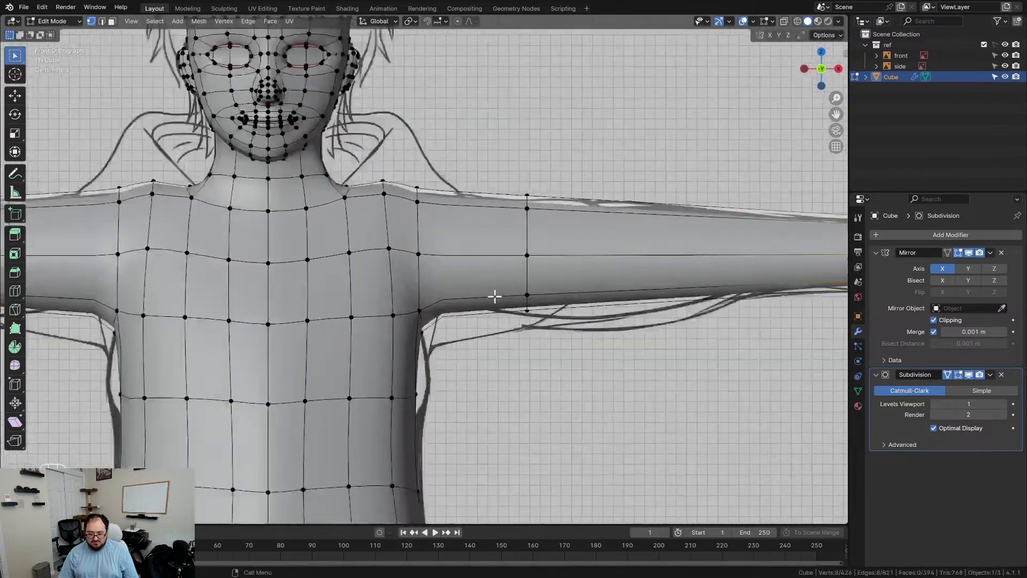
key(g)
click(470, 342)
key(ctrl+z)
key(g)
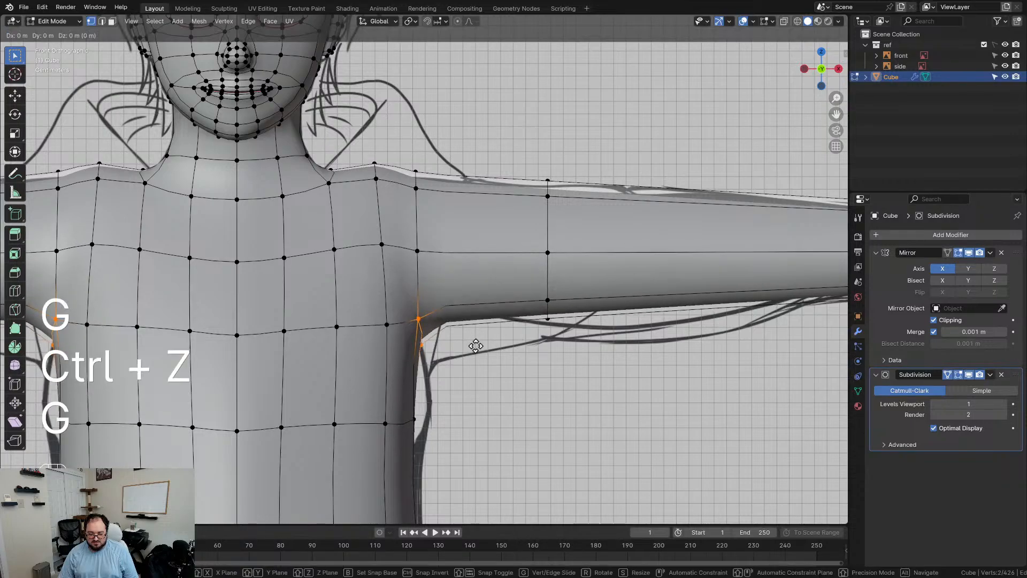
click(480, 335)
Step: Switch to wireframe display and lower the upper arm loop's underside vertices about 0.008 m along Z toward the sketched outline
scroll(566, 343, down, 3)
shift+middle_drag(566, 343, 424, 342)
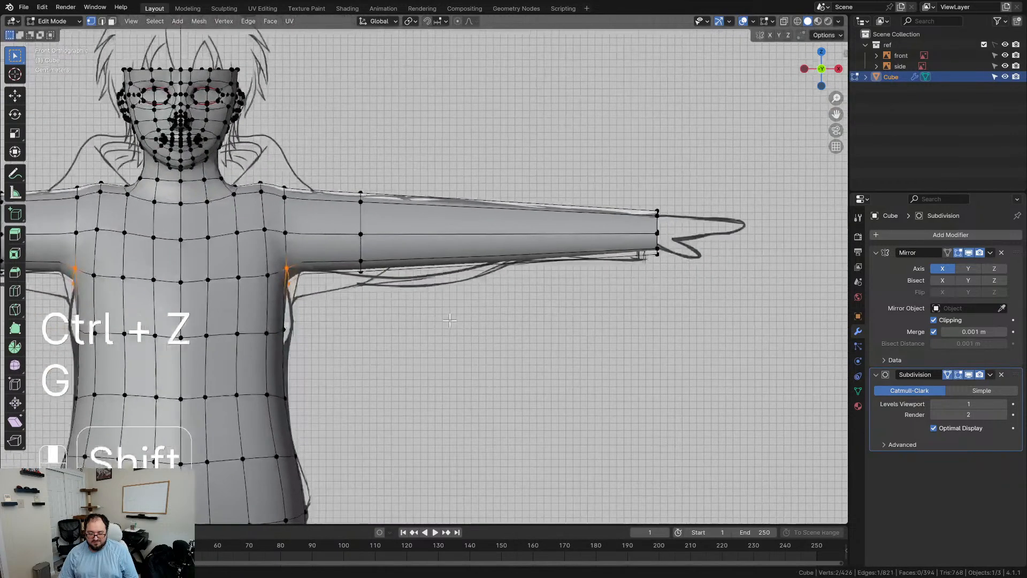
scroll(328, 283, up, 6)
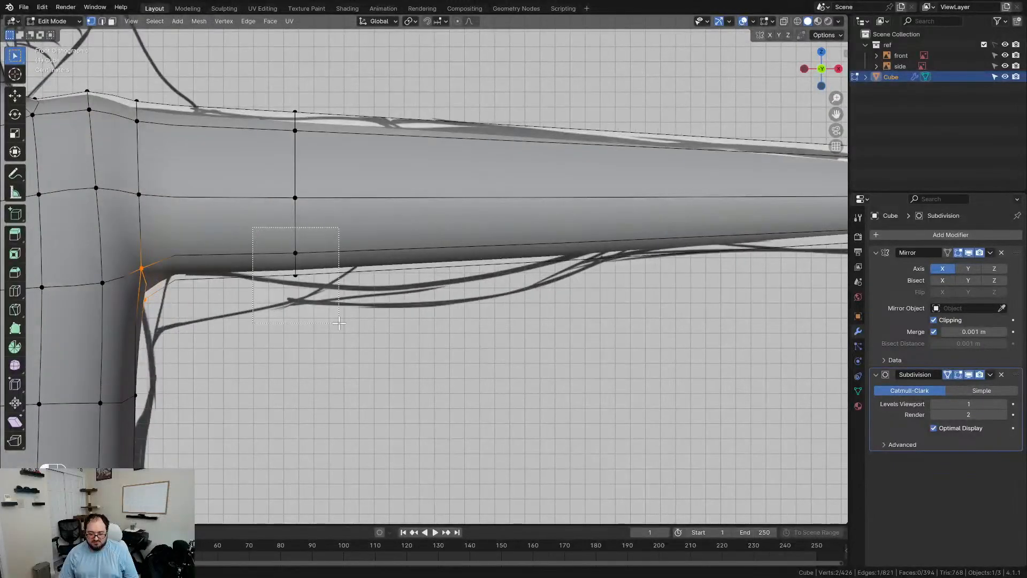
key(z)
click(229, 236)
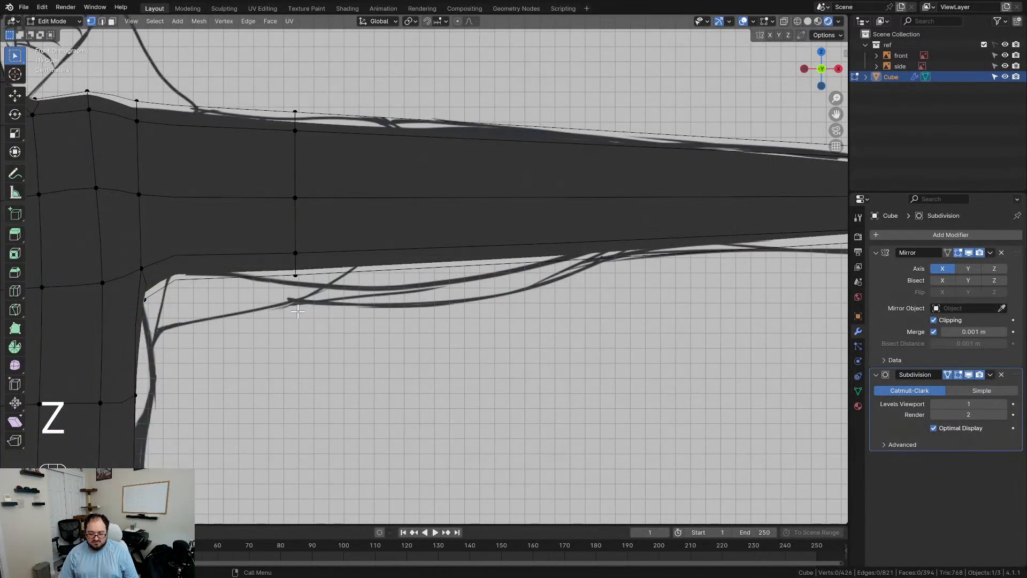
key(z)
click(337, 299)
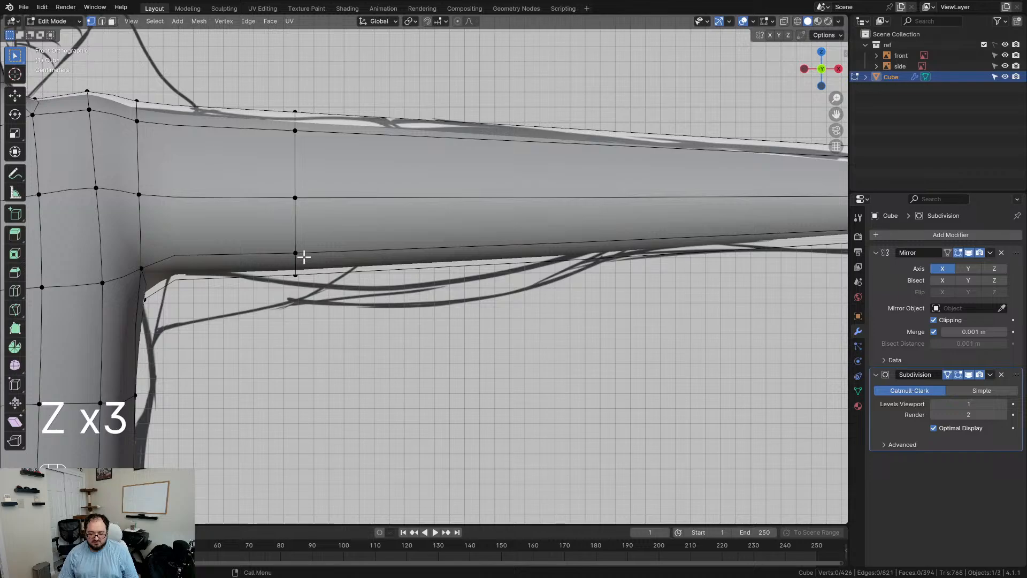
click(257, 228)
drag(257, 231, 332, 321)
key(g)
middle_click(332, 331)
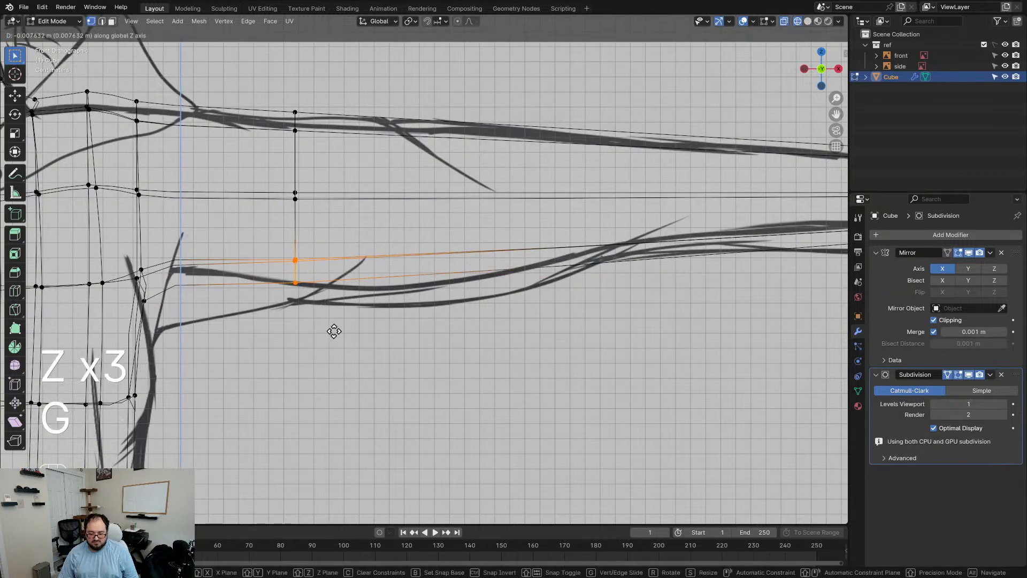
click(334, 331)
Step: Select the upper arm loop's top vertices and lower them along Z onto the sketched upper outline
shift+middle_drag(334, 331, 313, 353)
drag(246, 90, 307, 177)
key(g)
middle_click(310, 187)
click(310, 190)
Step: Add an edge loop around the arm between shoulder and wrist and slide it toward the shoulder
shift+middle_drag(591, 283, 359, 281)
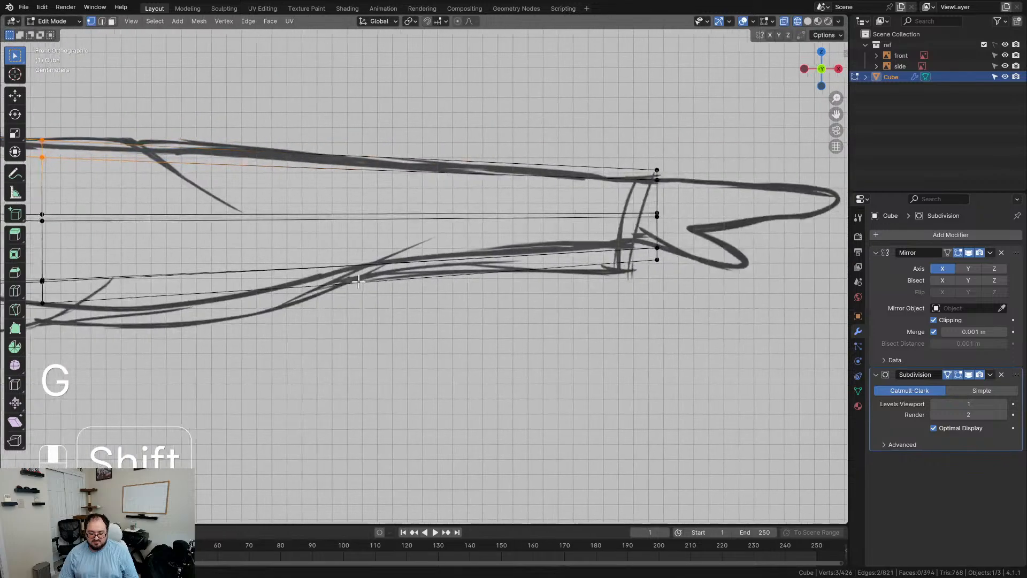
shift+middle_drag(282, 236, 438, 243)
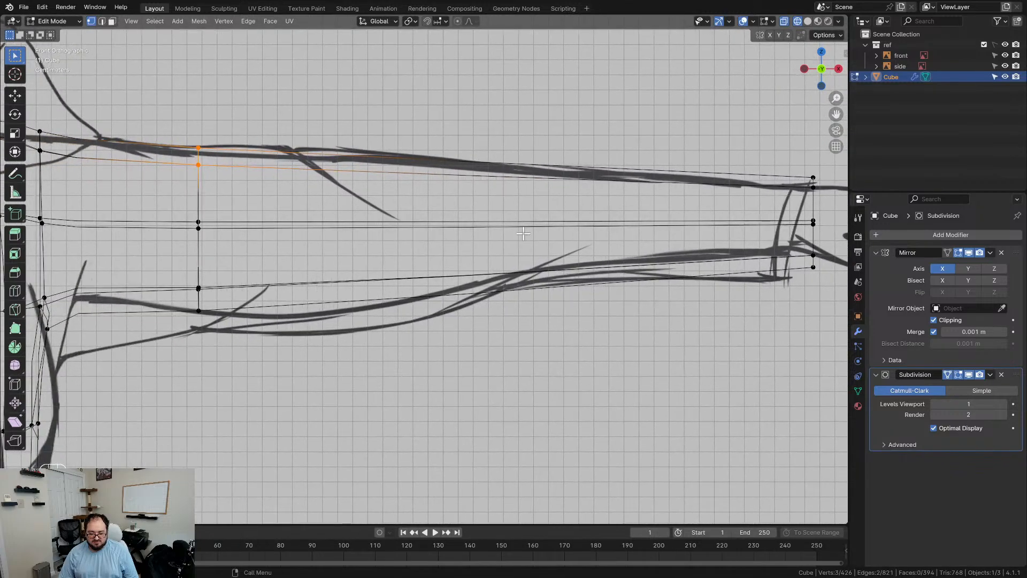
key(ctrl+r)
click(353, 174)
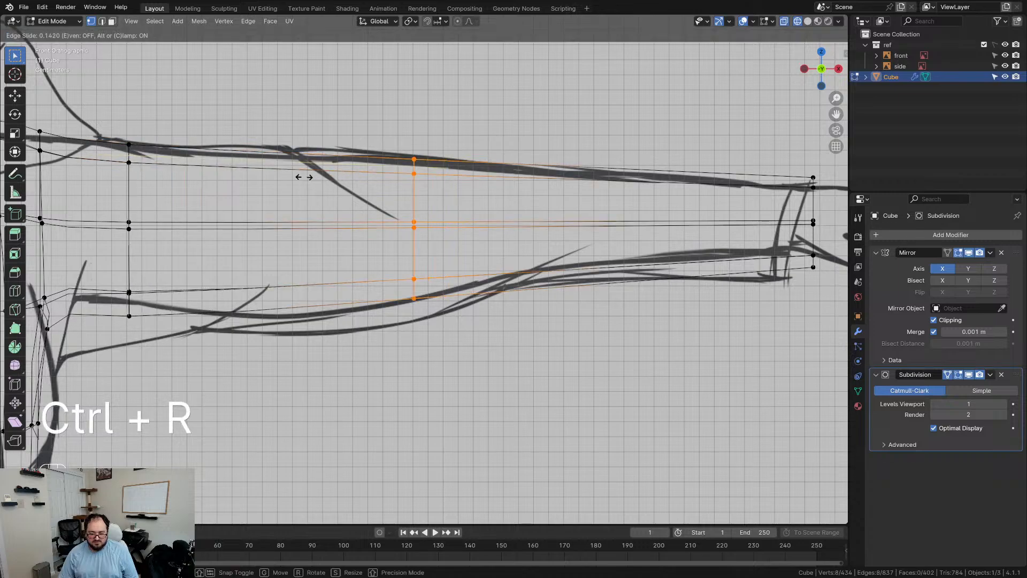
click(240, 178)
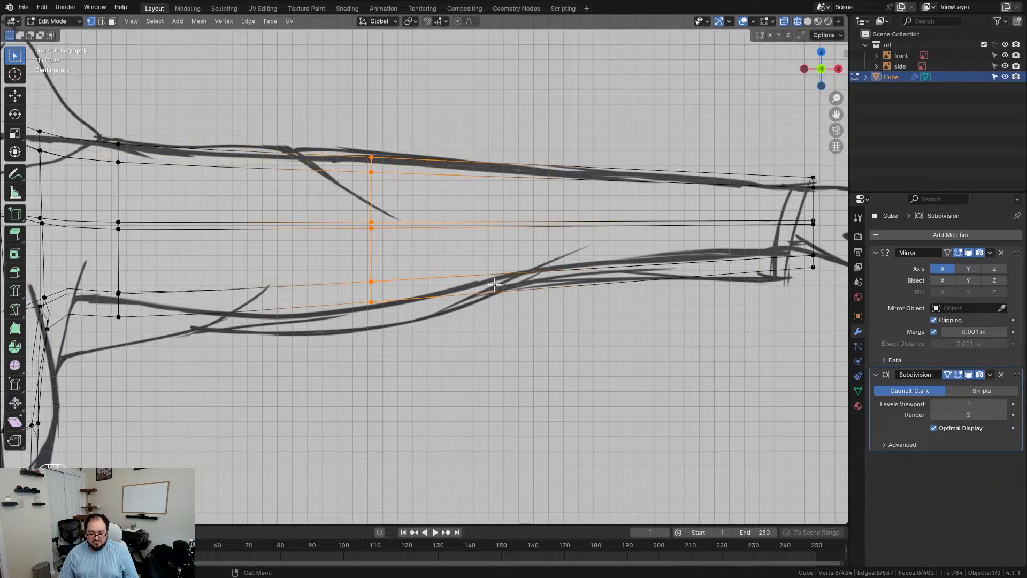
Step: Add a second edge loop farther down the arm, slide it inward, scale it down and move it up to match the sketched forearm
key(ctrl+r)
click(570, 174)
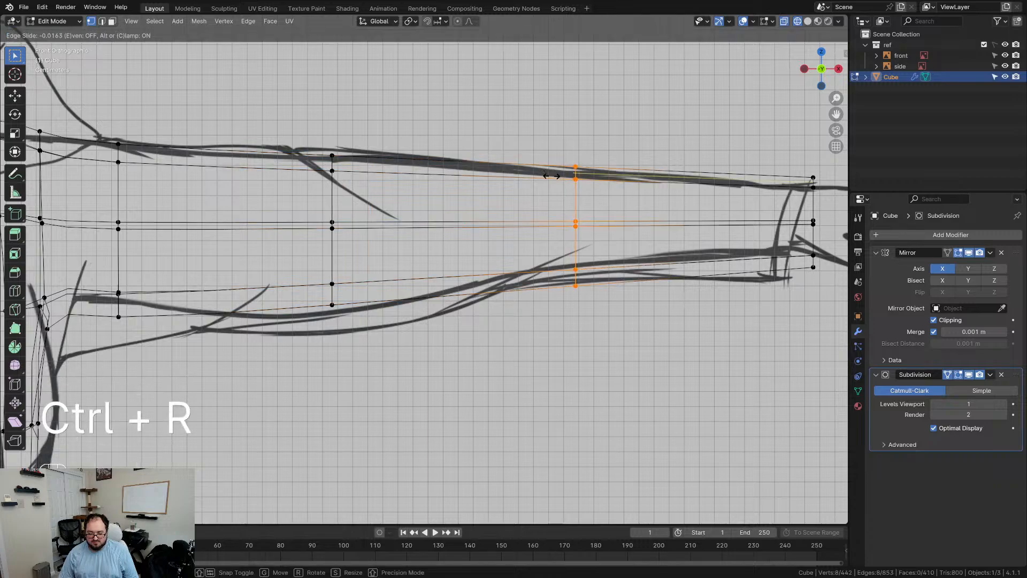
click(518, 174)
key(s)
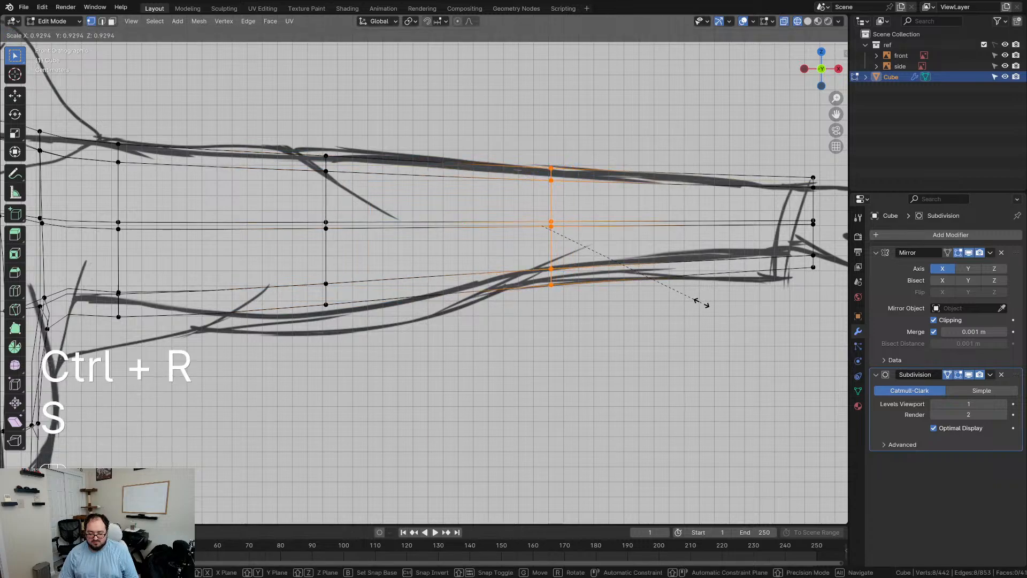
click(685, 279)
key(g)
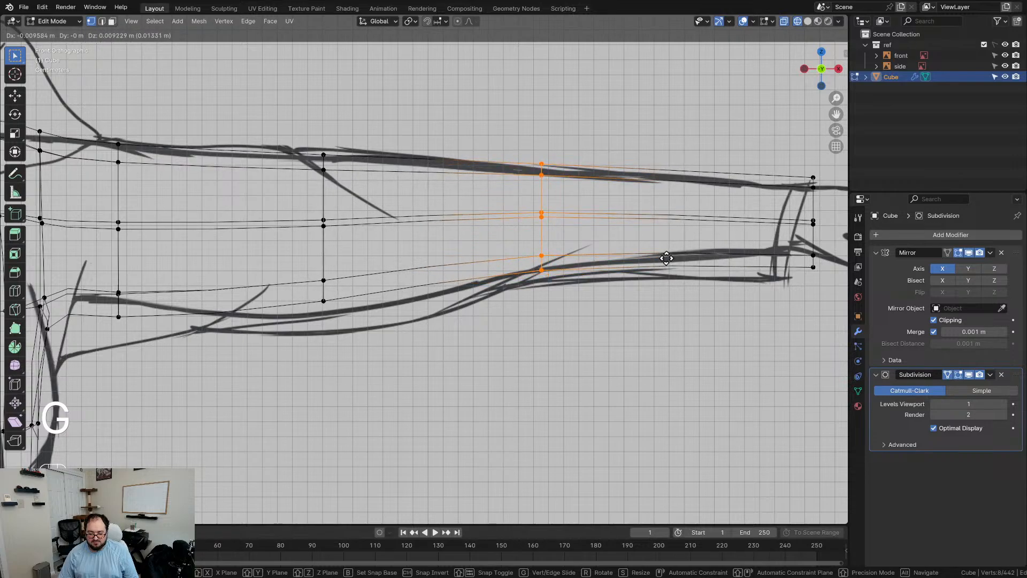
click(667, 261)
Step: Select the wrist end loop and move it slightly inward along the X axis toward the sketched wrist
shift+middle_drag(667, 262, 555, 274)
drag(613, 167, 737, 343)
key(s)
key(g)
key(x)
click(728, 322)
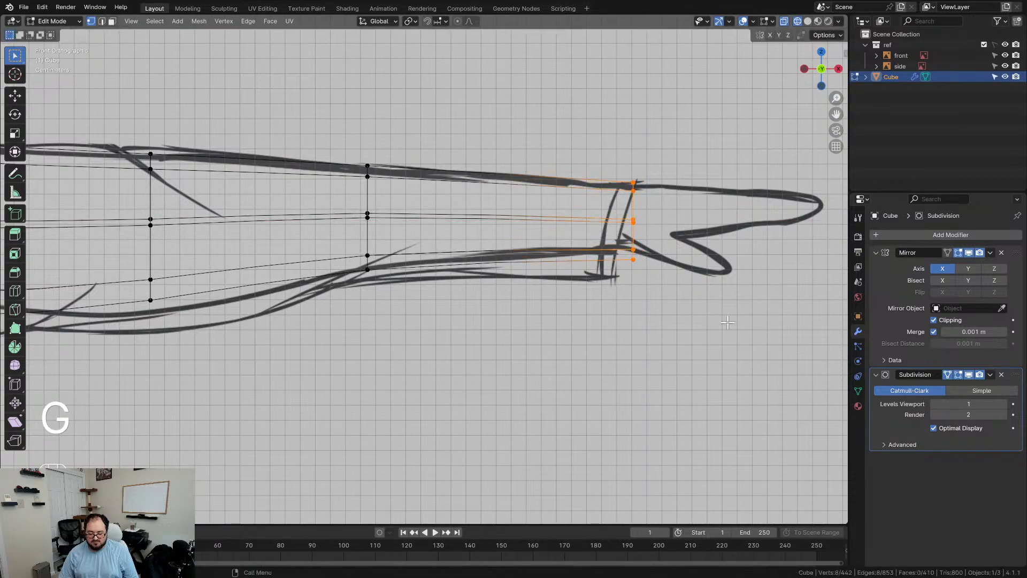
Step: Scale the wrist end loop to about 0.87 along Z and move it up to fit the sketched wrist
key(s)
key(z)
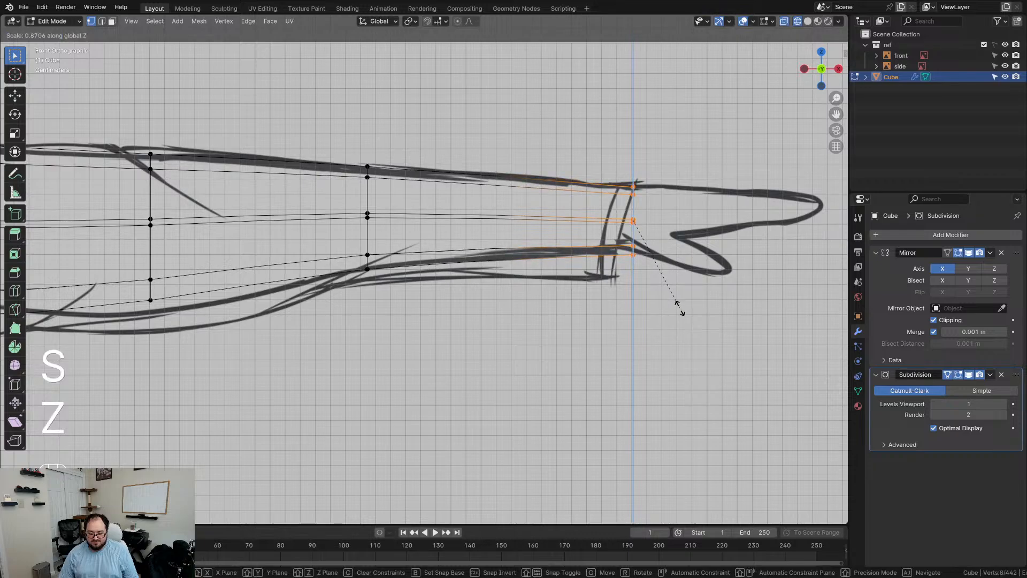
click(678, 302)
key(g)
click(679, 304)
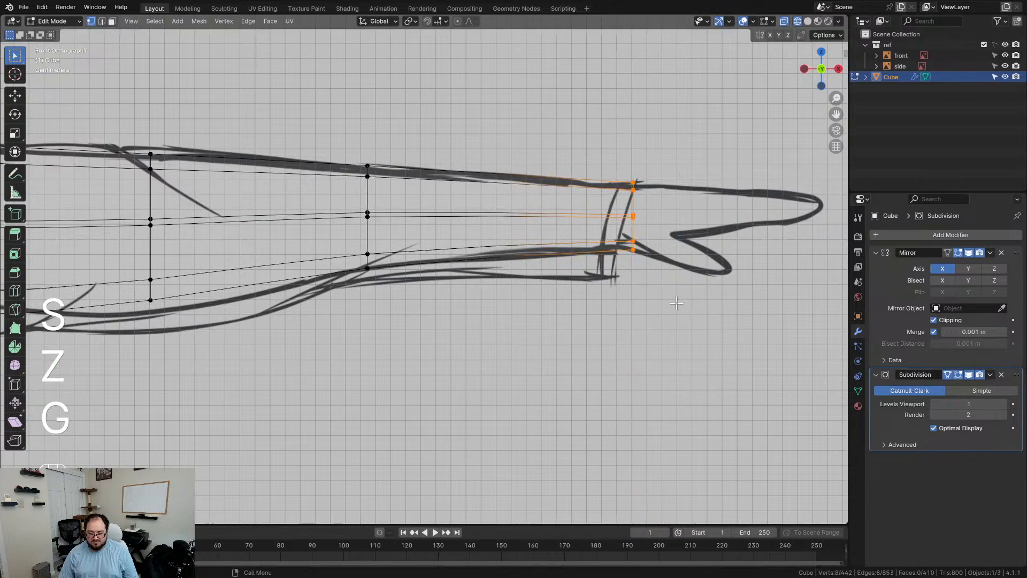
Step: In the top view, widen the wrist end loop slightly along the Y axis
scroll(631, 301, down, 3)
key(KP_7)
shift+middle_drag(388, 313, 563, 321)
key(s)
key(y)
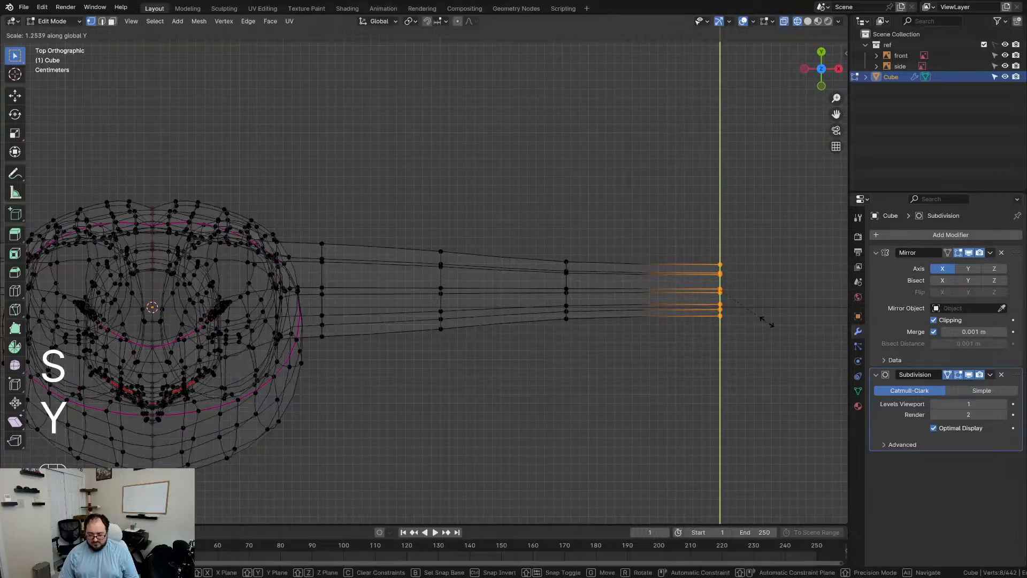
click(757, 318)
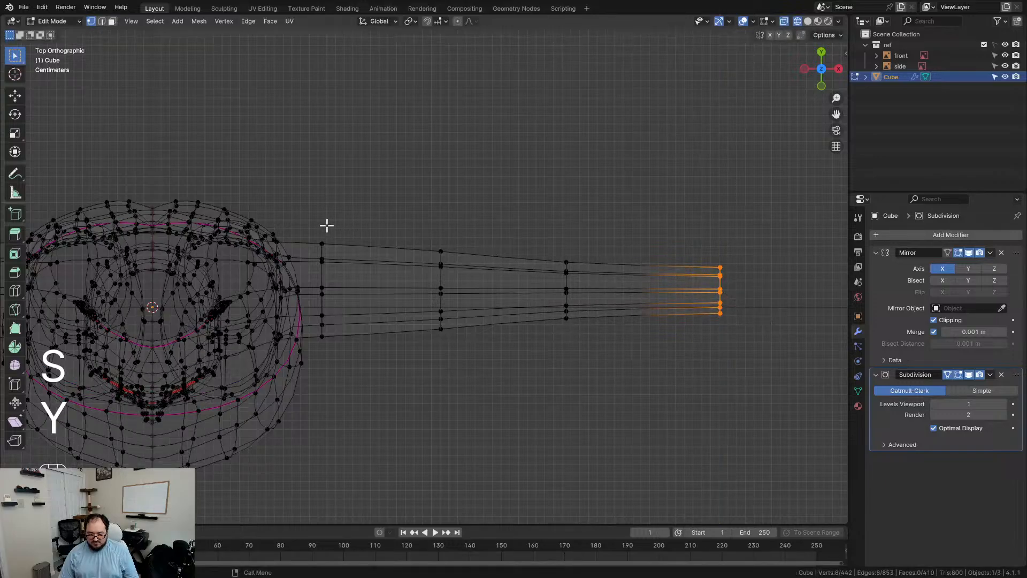
Step: Select the two arm loops nearest the shoulder and scale them along the Y axis in the top view
drag(316, 221, 496, 389)
key(s)
key(y)
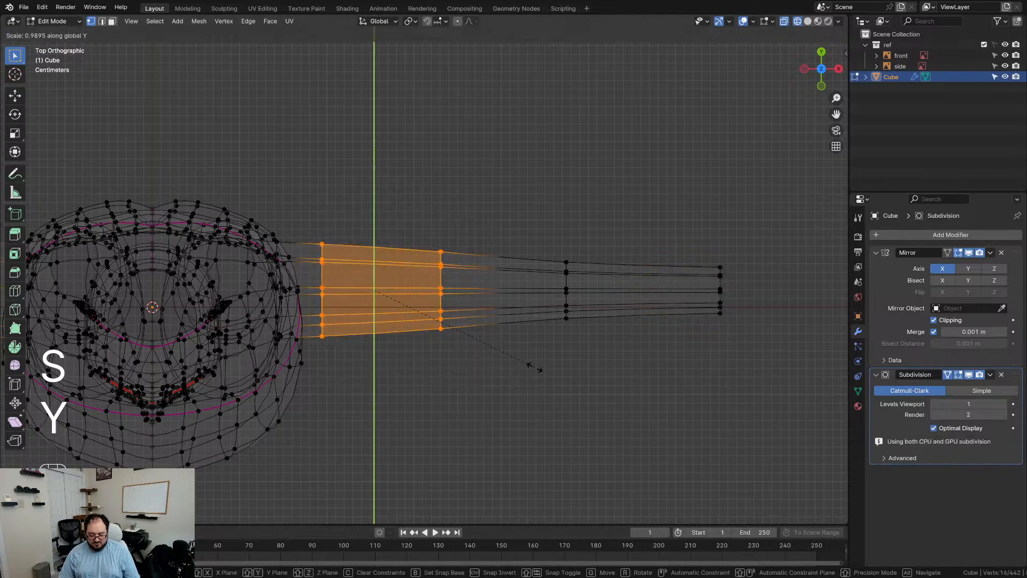
click(502, 338)
Step: Check the arm's fit against the front and side sketches from several angles, in both edit and object mode
middle_drag(502, 348, 375, 321)
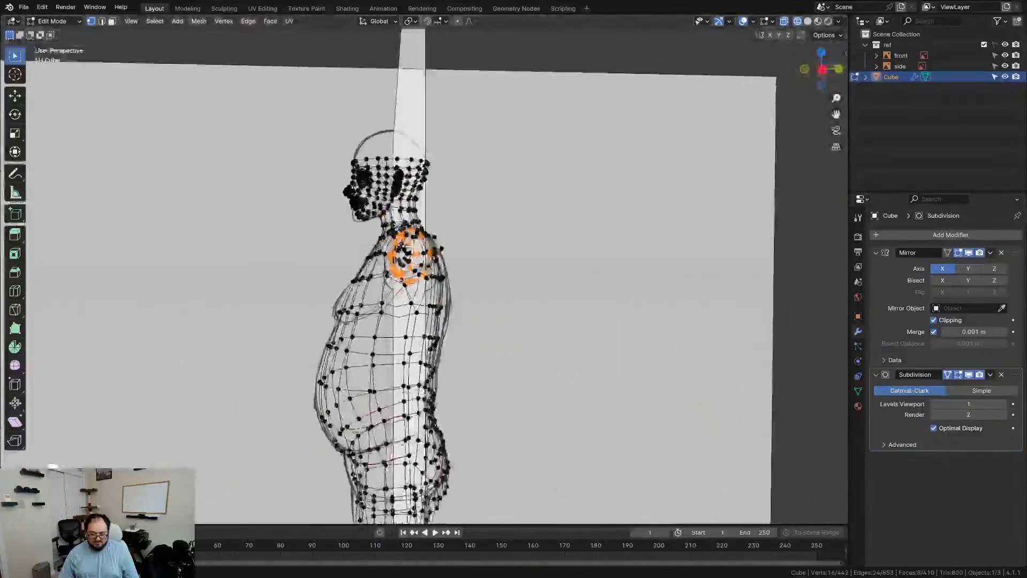
scroll(375, 322, up, 2)
middle_drag(289, 300, 402, 244)
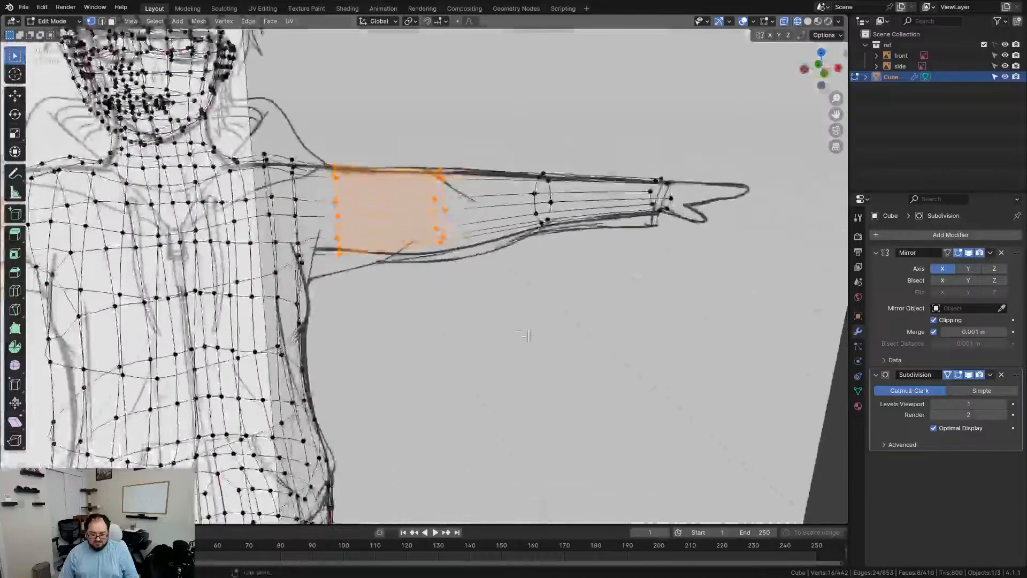
key(alt+a)
scroll(545, 340, down, 2)
middle_drag(546, 339, 568, 305)
scroll(510, 302, down, 2)
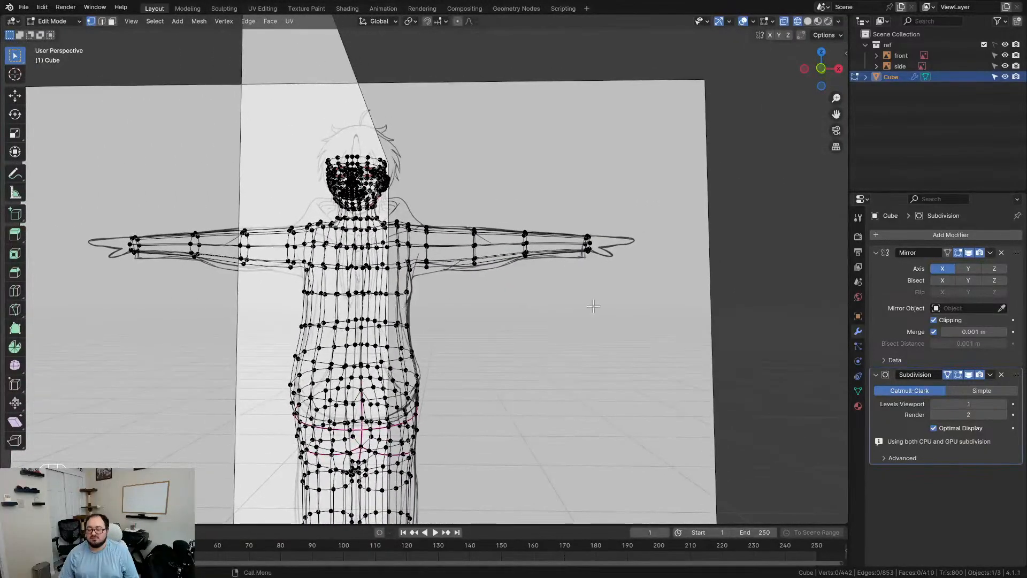
key(KP_1)
key(Tab)
scroll(500, 236, up, 3)
key(Tab)
click(503, 329)
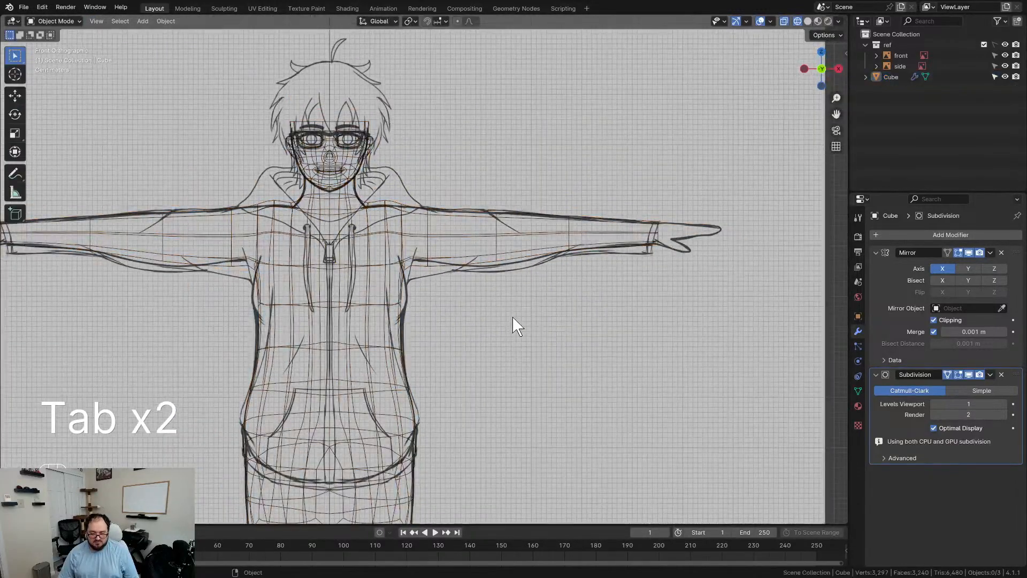
Step: Switch to solid shading and inspect the mesh flow where the arm joins the shoulder
key(z)
middle_drag(562, 332, 587, 377)
scroll(435, 289, up, 3)
middle_drag(434, 289, 332, 337)
key(Tab)
scroll(504, 310, up, 2)
shift+middle_drag(417, 403, 451, 270)
shift+middle_drag(451, 270, 368, 189)
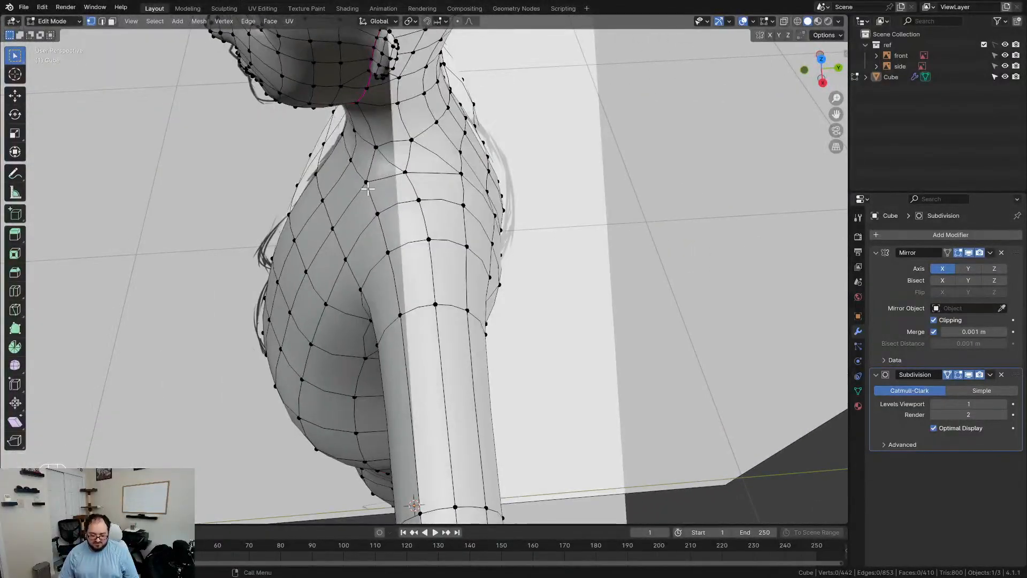
Step: Slide the vertices on the side of the neck's base slightly toward the back along their edges
drag(467, 271, 469, 273)
mouse_move(468, 273)
middle_down()
mouse_move(475, 314)
mouse_move(472, 276)
middle_up()
key(KP_3)
shift+middle_drag(463, 213, 432, 302)
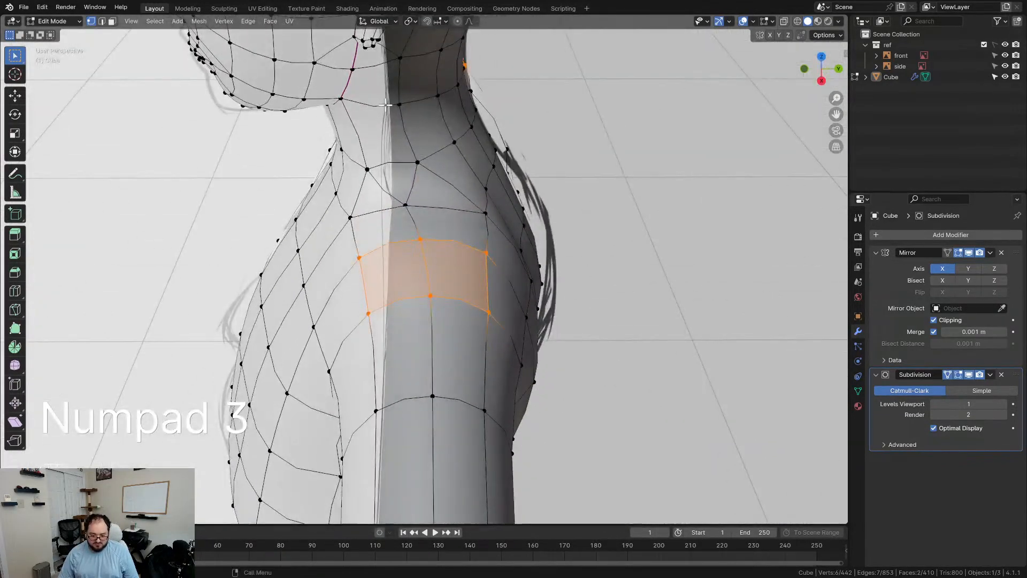
drag(438, 170, 438, 170)
key(g)
key(g)
key(ctrl+z)
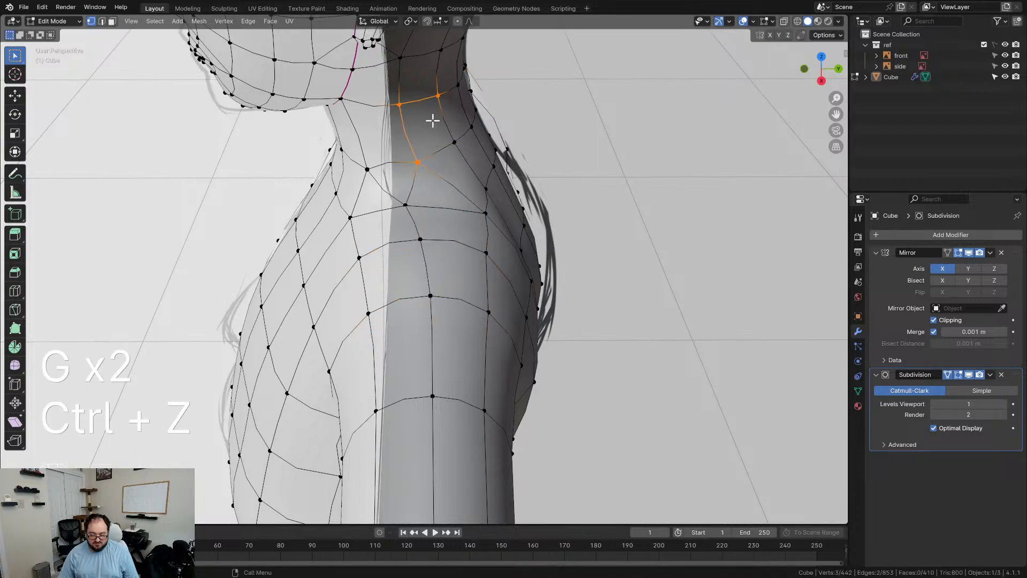
key(g)
key(g)
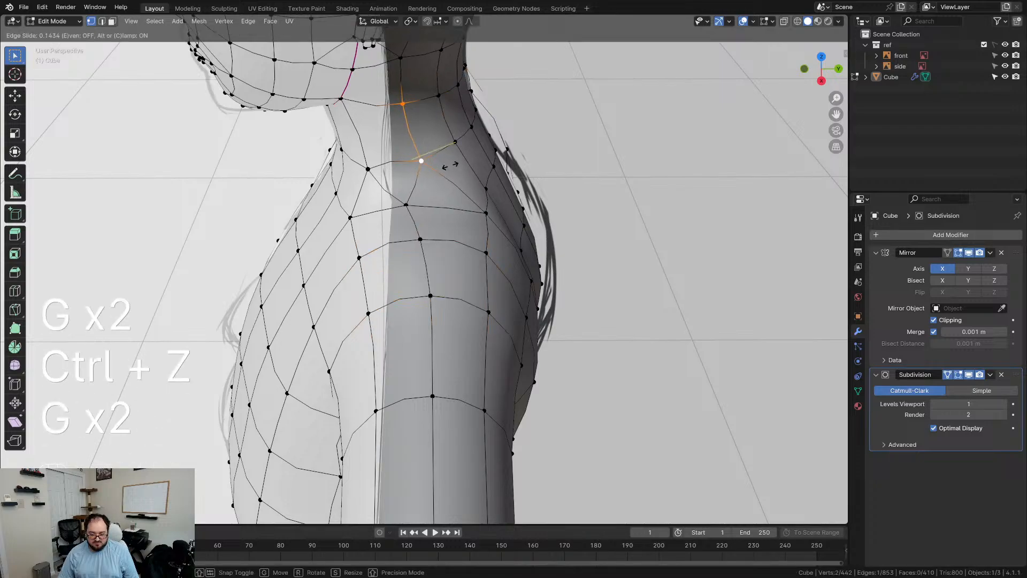
Step: Add a centred edge loop around the upper arm just outside the shoulder joint
middle_drag(431, 247, 566, 199)
scroll(482, 300, down, 2)
shift+middle_drag(482, 301, 404, 198)
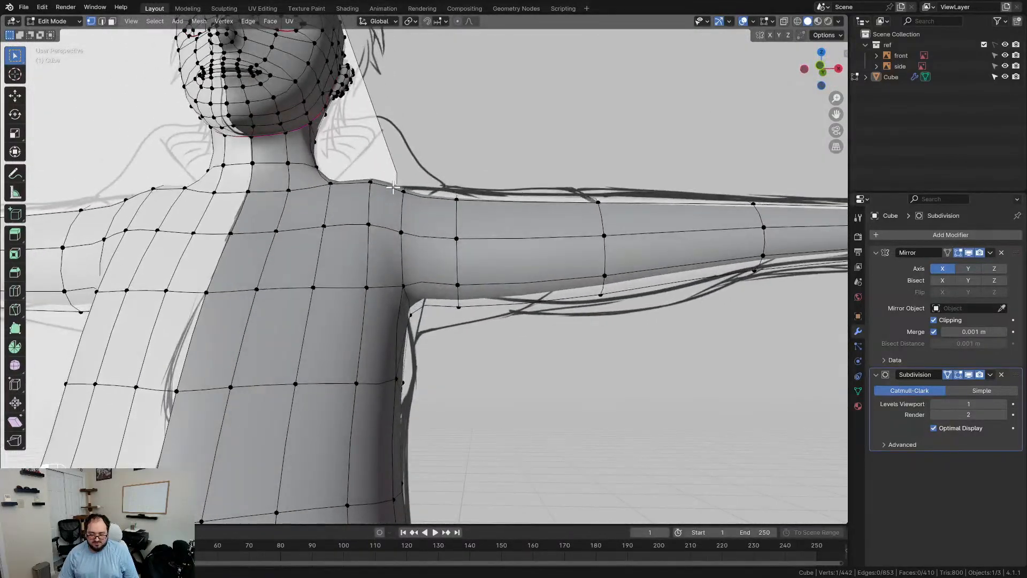
alt+click(404, 255)
middle_drag(423, 284, 312, 275)
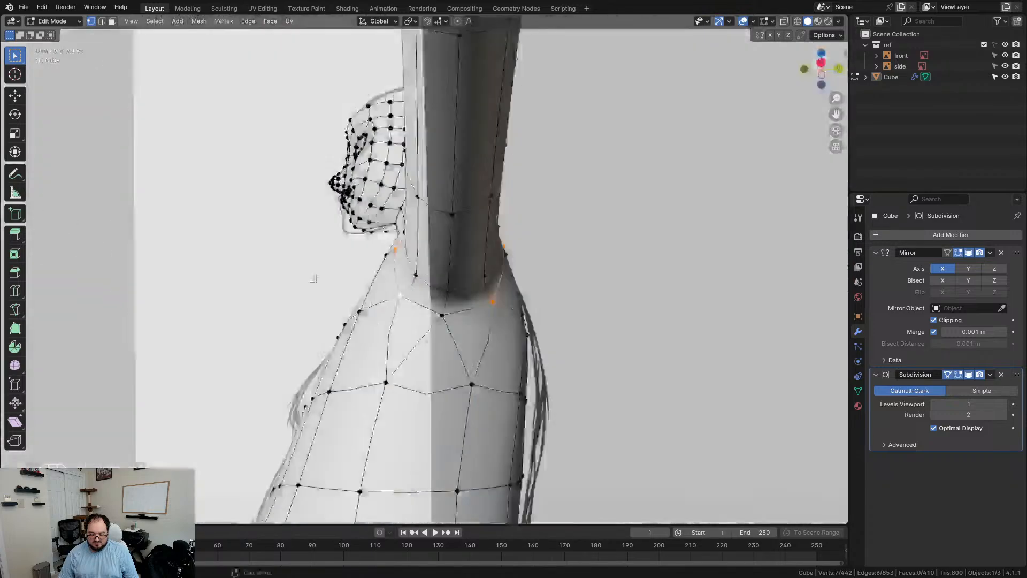
alt+click(454, 311)
middle_drag(436, 319, 351, 347)
alt+shift+click(400, 198)
key(ctrl+r)
click(417, 212)
right_click(418, 212)
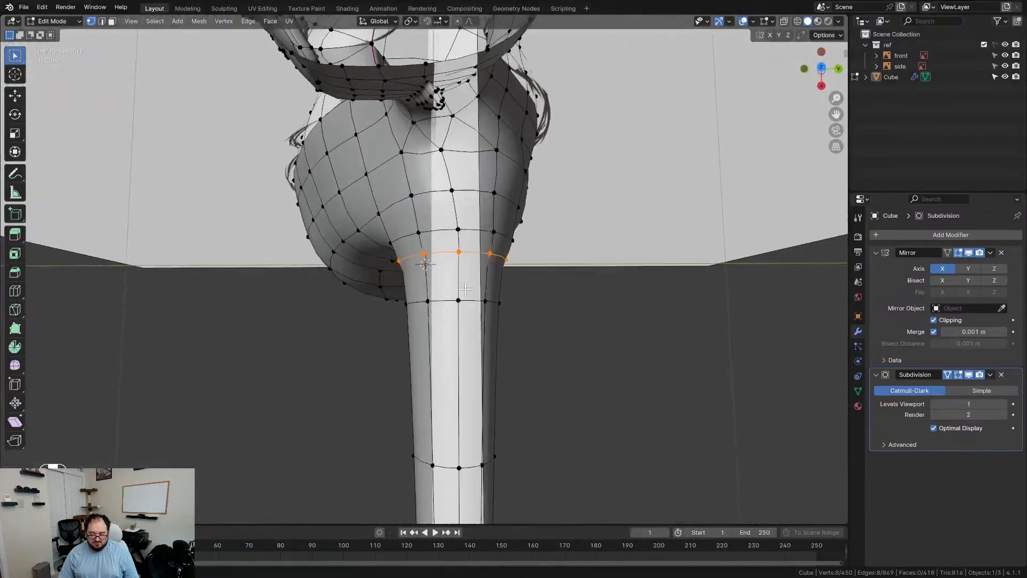
shift+middle_drag(468, 275, 452, 292)
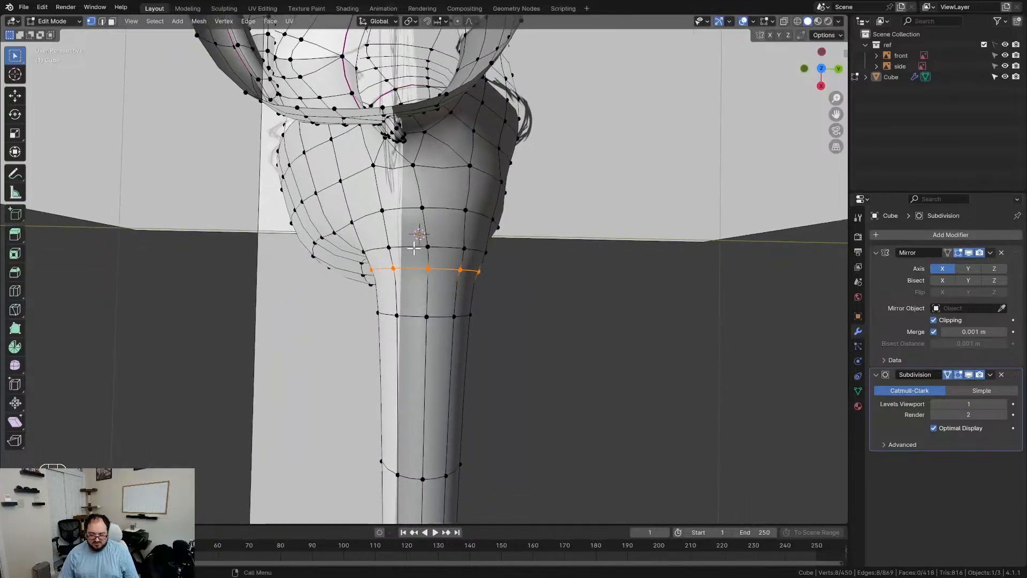
middle_drag(414, 247, 416, 254)
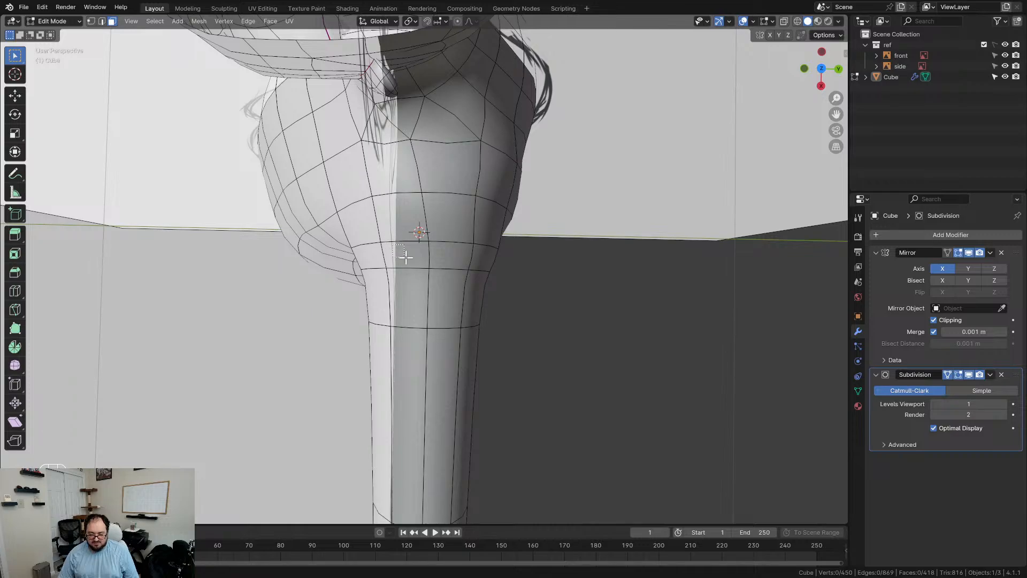
Step: Inset the selected block of faces on top of the shoulder
middle_drag(451, 288, 406, 176)
scroll(572, 199, up, 2)
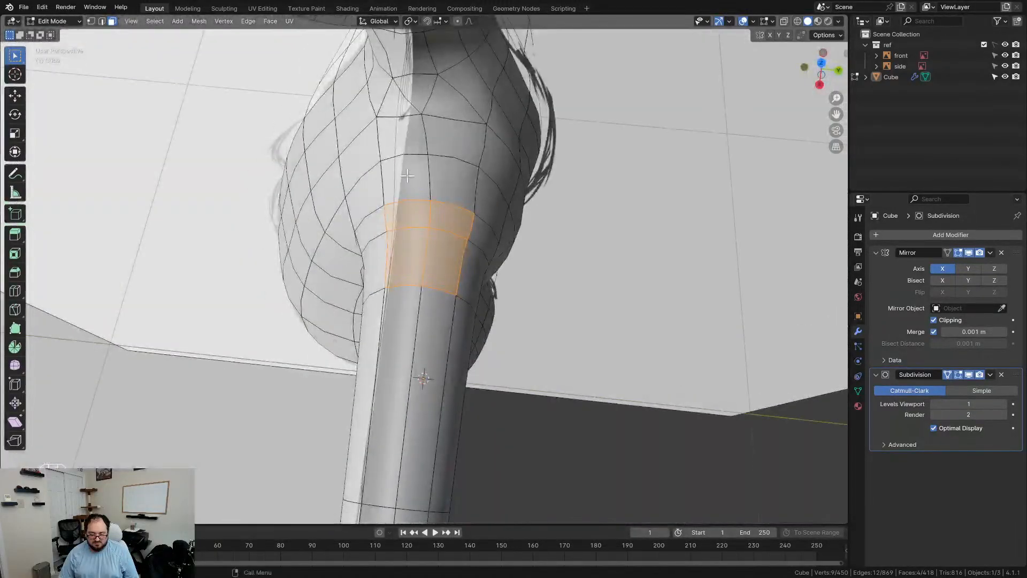
key(i)
click(456, 252)
middle_drag(456, 252, 434, 177)
Step: Grow the selection around the shoulder inset and rotate it slightly in the front view toward the sketched shoulder slope
key(ctrl+KP_Add)
key(d)
key(d)
key(KP_1)
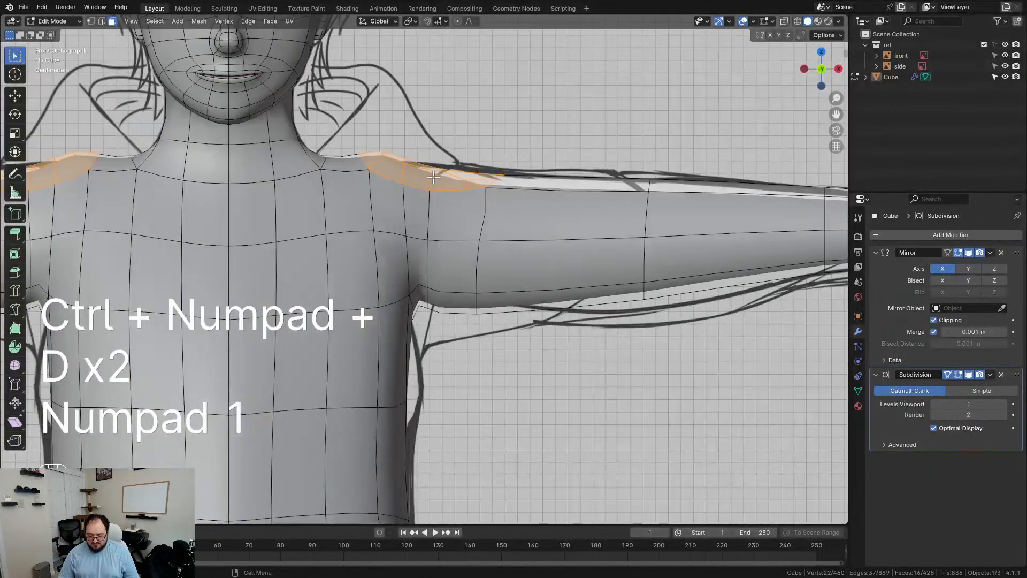
scroll(434, 176, up, 2)
shift+middle_drag(545, 155, 559, 235)
key(r)
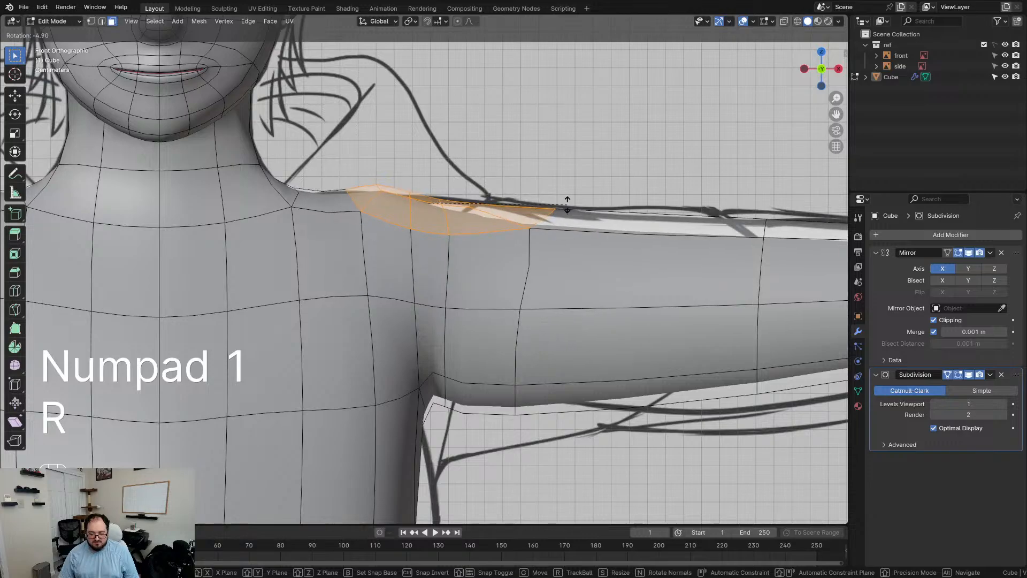
click(565, 205)
drag(394, 216, 399, 220)
click(378, 146)
Step: Try to move the inner shoulder-top faces down toward the sketched shoulder line in wireframe view
key(z)
drag(316, 165, 420, 258)
key(g)
click(422, 257)
key(ctrl+z)
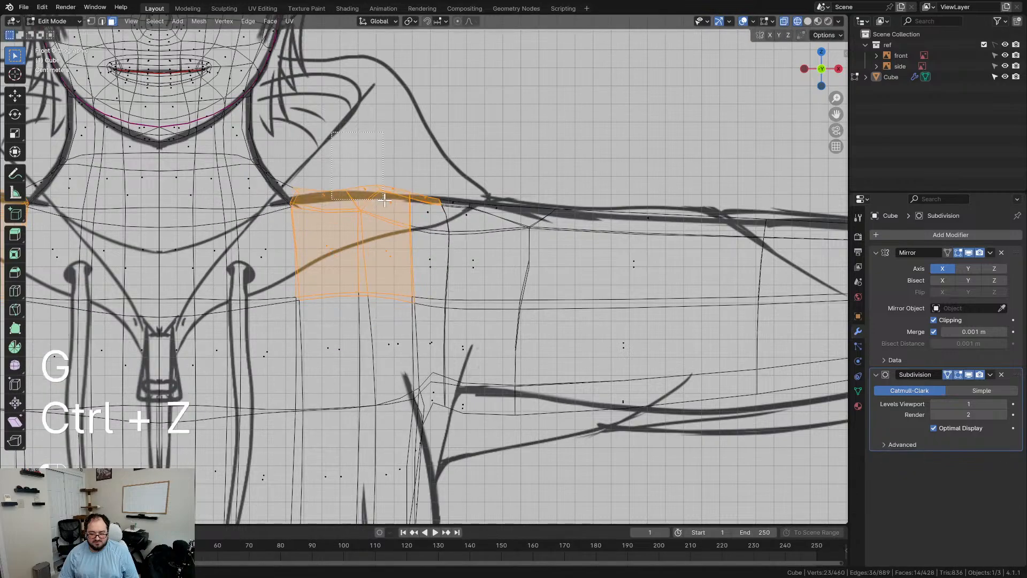
drag(384, 200, 385, 201)
key(g)
click(411, 229)
key(d)
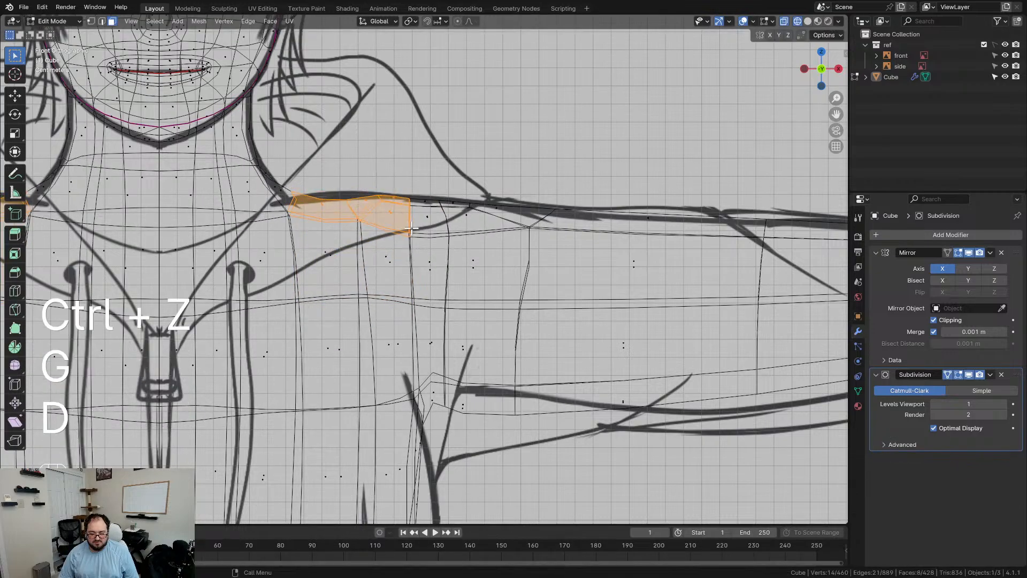
key(ctrl+z)
Step: In vertex mode, move the inner shoulder-top vertices and the column above the armpit to follow the sketched shoulder line
key(1)
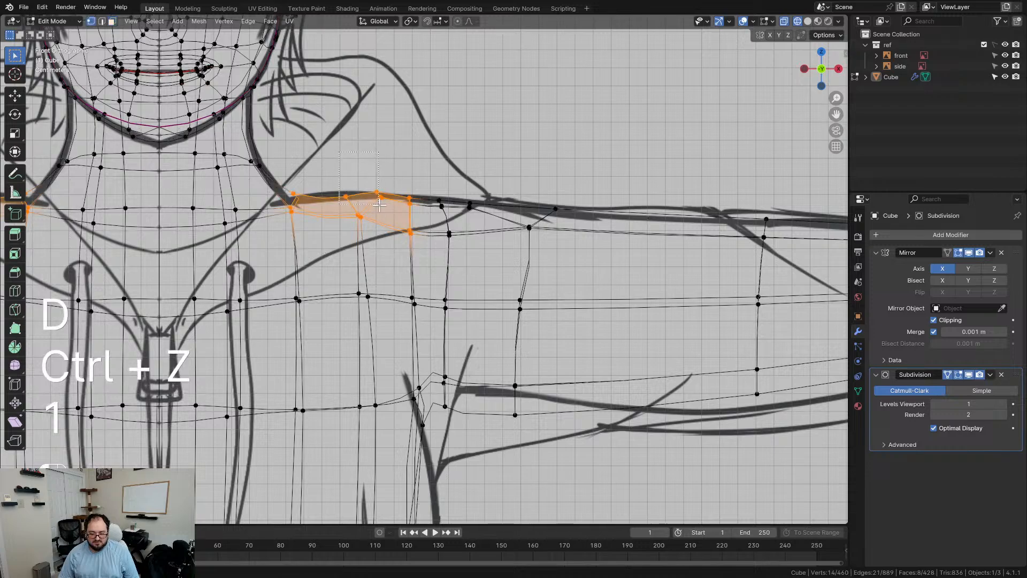
drag(345, 202, 368, 224)
key(g)
click(371, 244)
drag(363, 159, 394, 156)
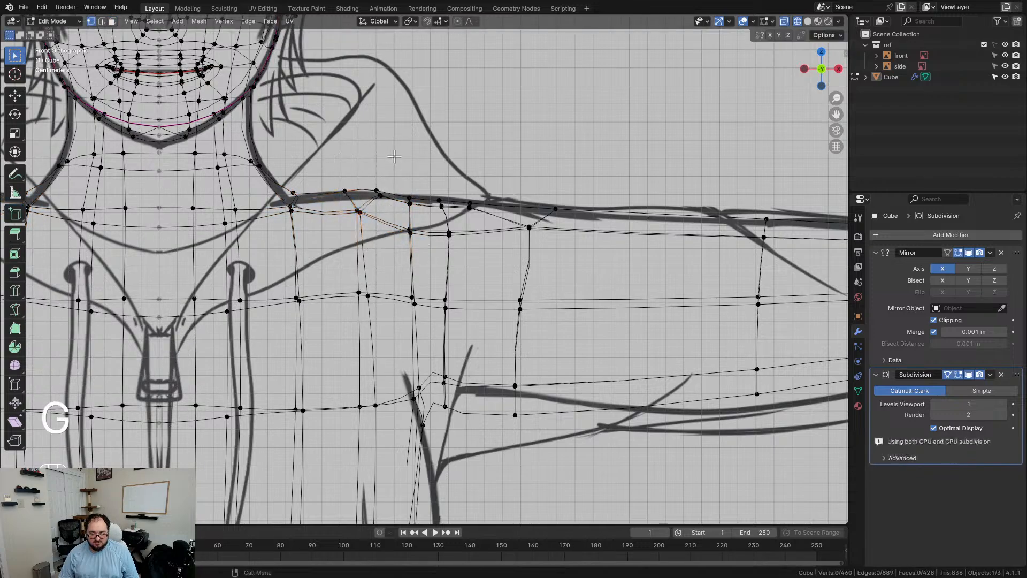
drag(424, 262, 424, 261)
key(g)
click(430, 257)
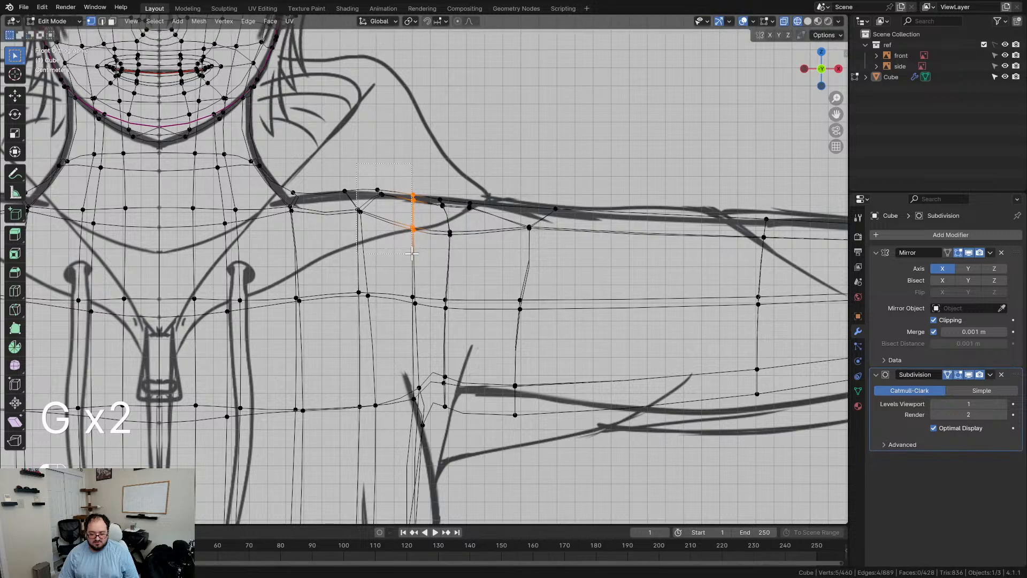
Step: Lower the vertices just inside the armpit column slightly and shift the outer shoulder-top vertices toward the arm
drag(396, 268, 397, 268)
key(g)
click(396, 275)
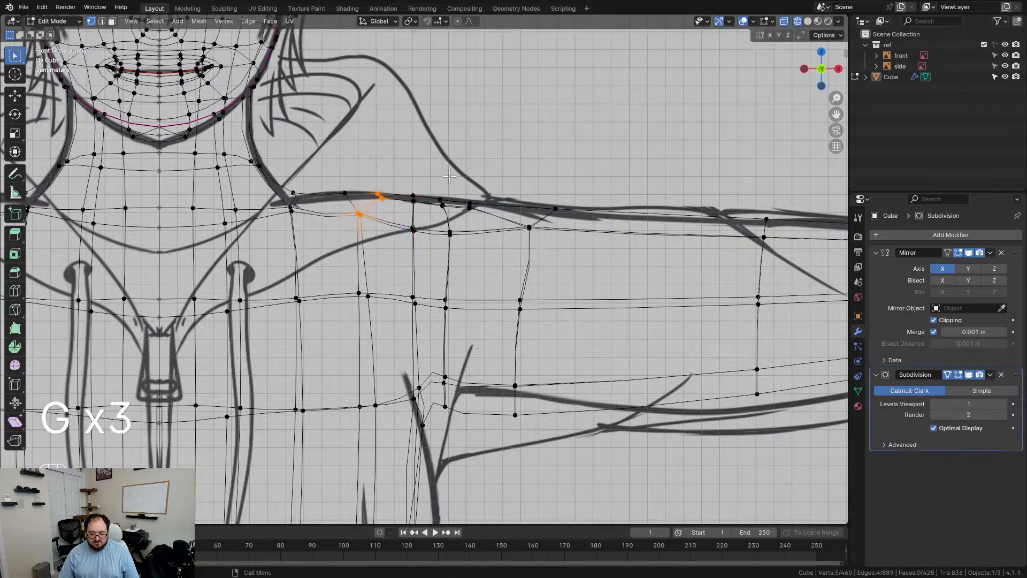
drag(478, 268, 480, 269)
key(g)
click(488, 269)
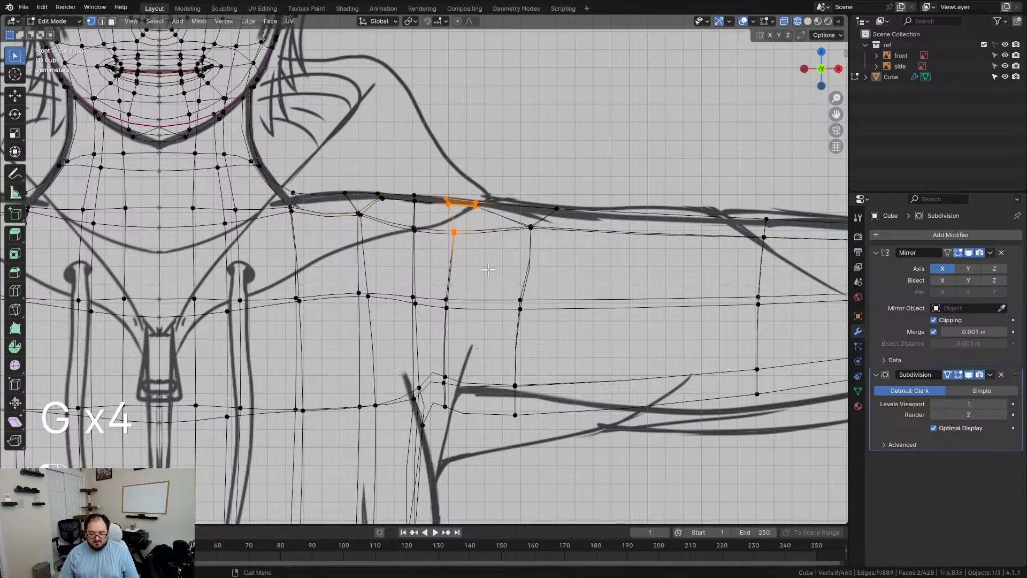
Step: Examine the reshaped shoulder and its mesh flow in solid shading from the front and above
scroll(503, 156, down, 3)
mouse_move(503, 156)
middle_down()
mouse_move(461, 187)
mouse_move(444, 254)
mouse_move(513, 203)
middle_up()
key(z)
mouse_move(513, 203)
shift+middle_down()
mouse_move(558, 154)
mouse_move(490, 276)
mouse_move(494, 208)
shift+middle_up()
middle_drag(465, 294, 372, 230)
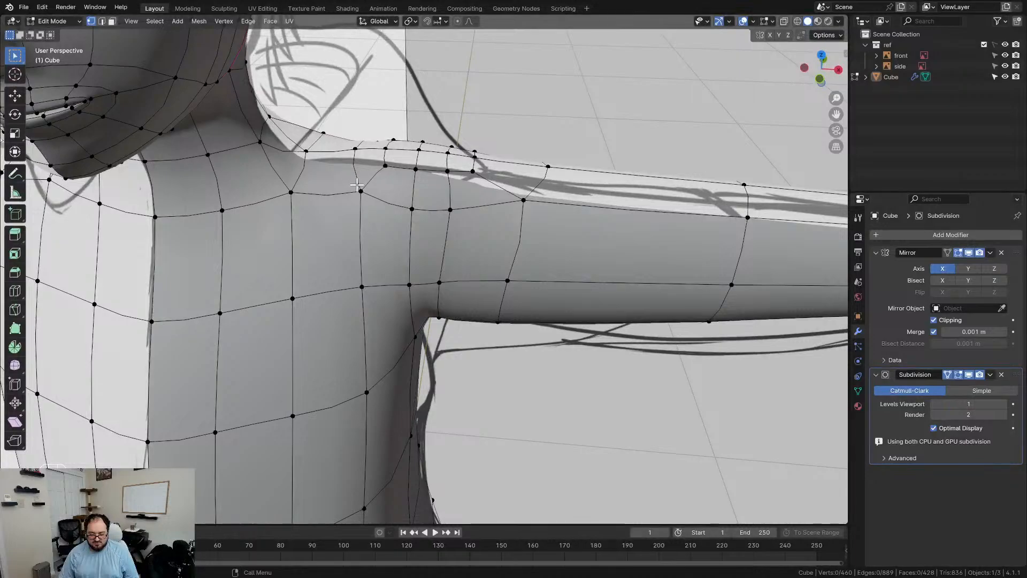
middle_drag(457, 298, 436, 199)
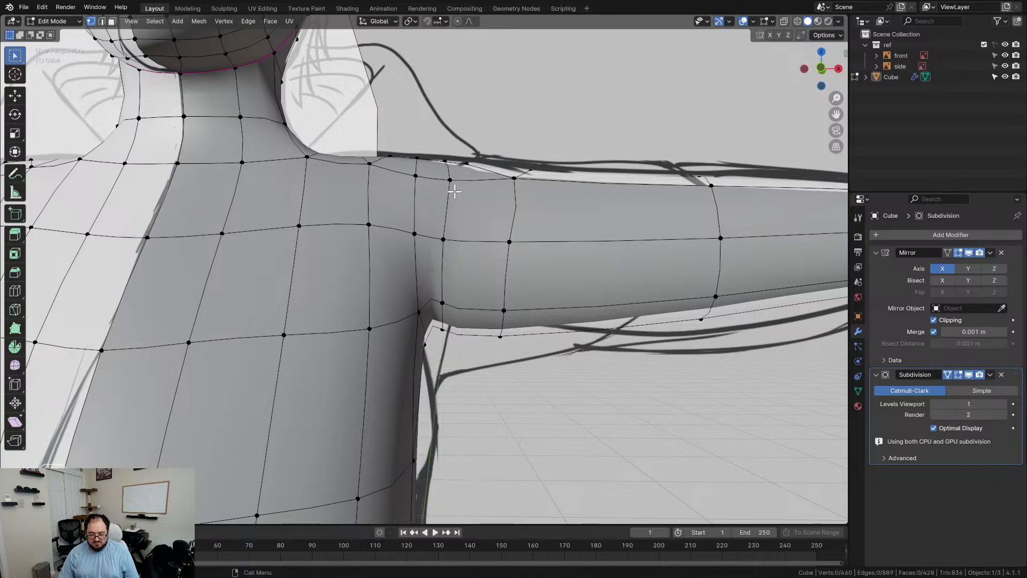
Step: Turn off the Subdivision modifier's on-cage display to expose the original mesh cage around the shoulder
key(k)
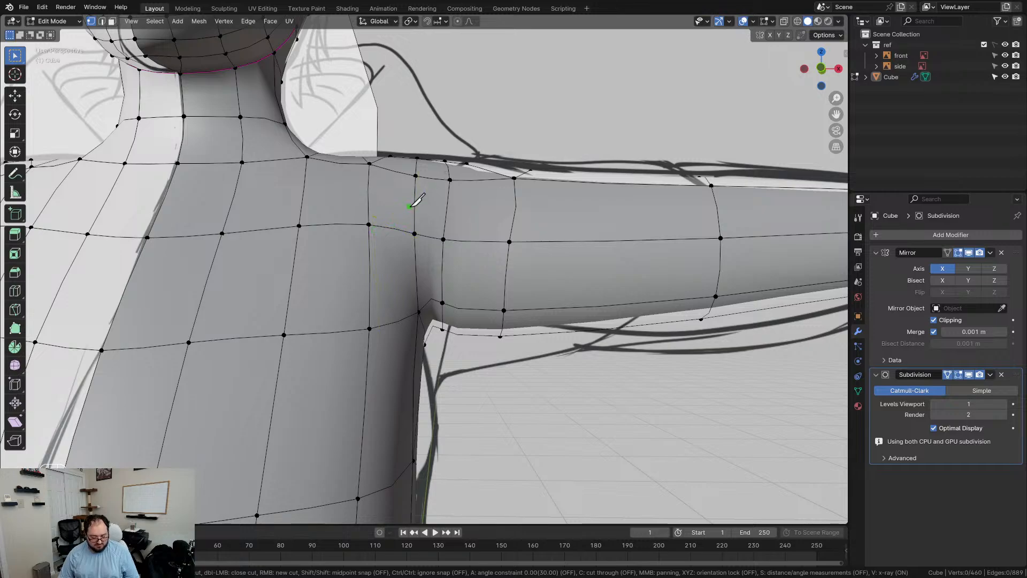
key(Escape)
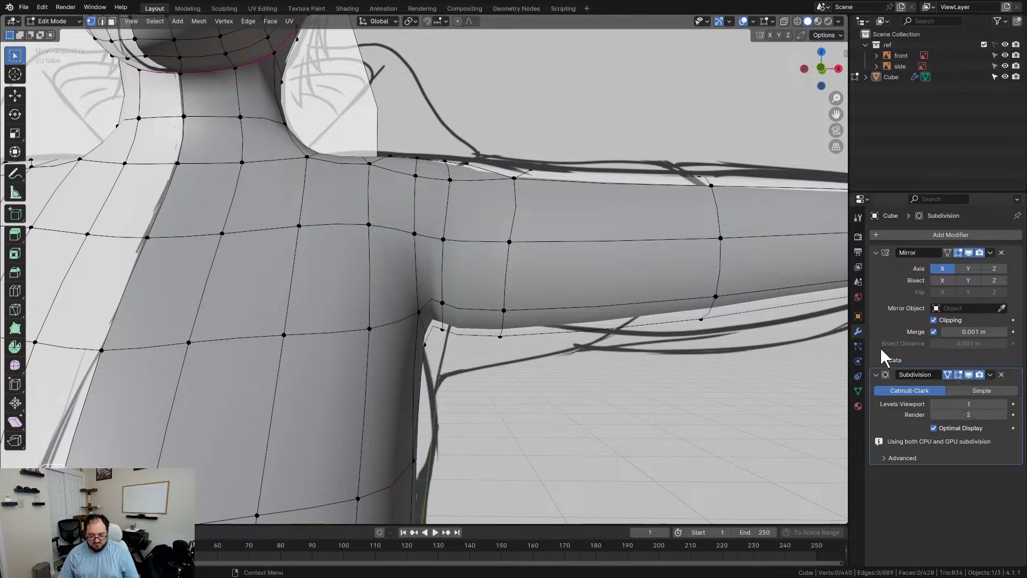
click(947, 375)
middle_drag(509, 171, 423, 222)
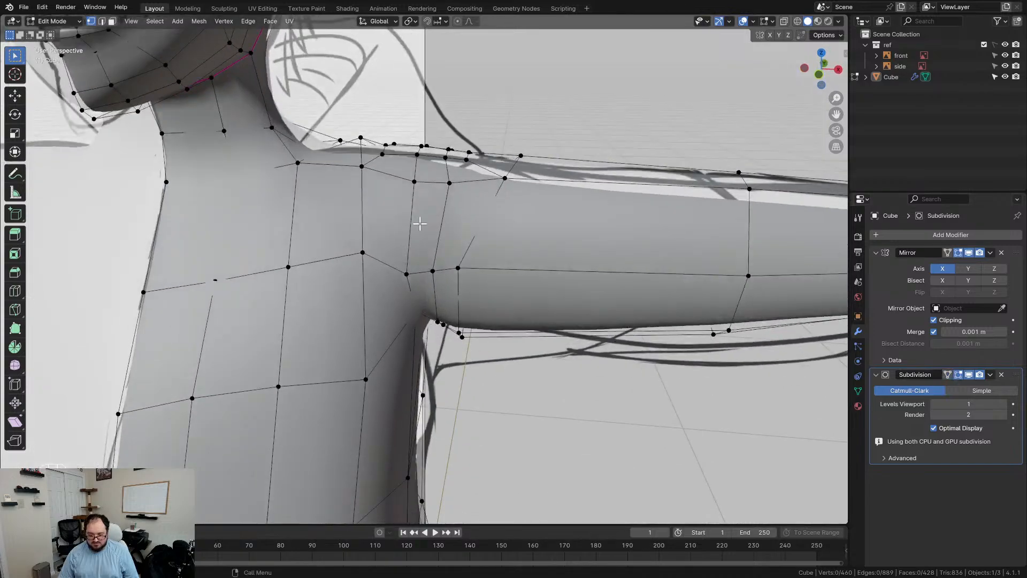
Step: Knife two diagonal edges on the shoulder's front, joining the inset's lower vertices to the chest vertex and upper-arm vertex
key(k)
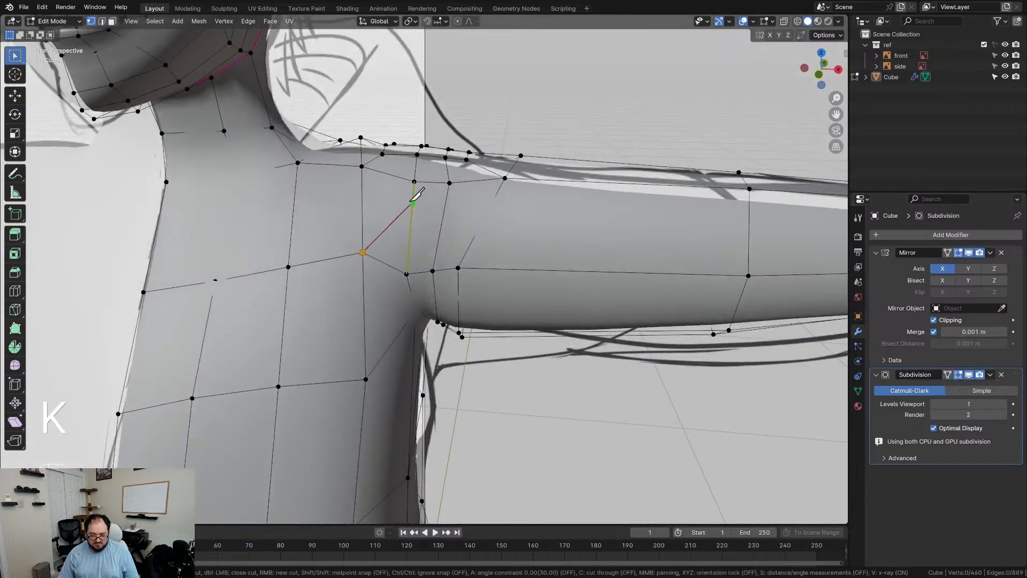
click(413, 182)
key(Return)
key(k)
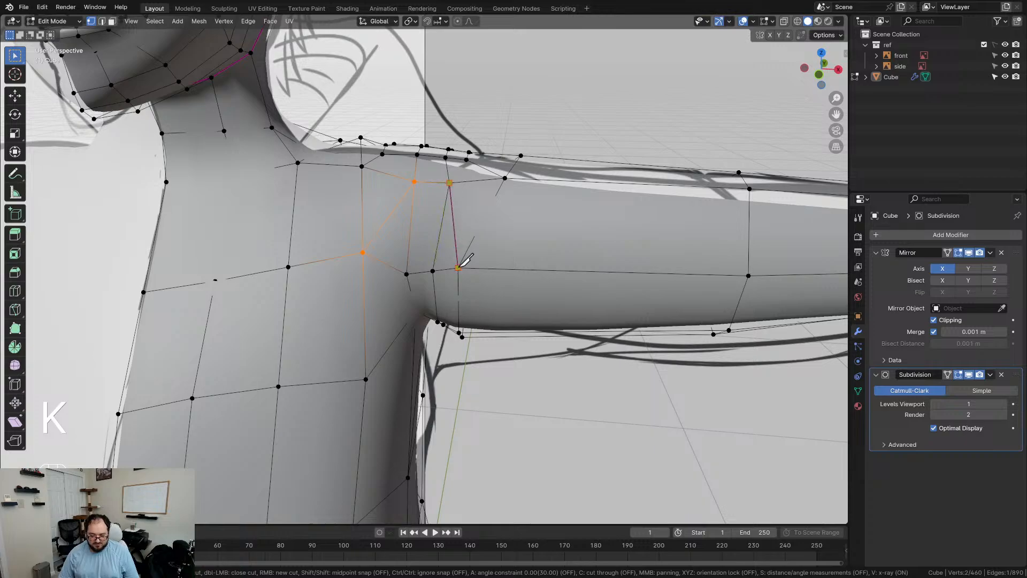
click(458, 267)
key(Return)
Step: Add a centred edge loop around the shoulder joint between the two diagonal cuts
mouse_move(459, 264)
middle_down()
mouse_move(469, 218)
mouse_move(479, 226)
mouse_move(473, 150)
mouse_move(482, 248)
mouse_move(472, 269)
middle_up()
key(ctrl+r)
click(431, 187)
right_click(428, 189)
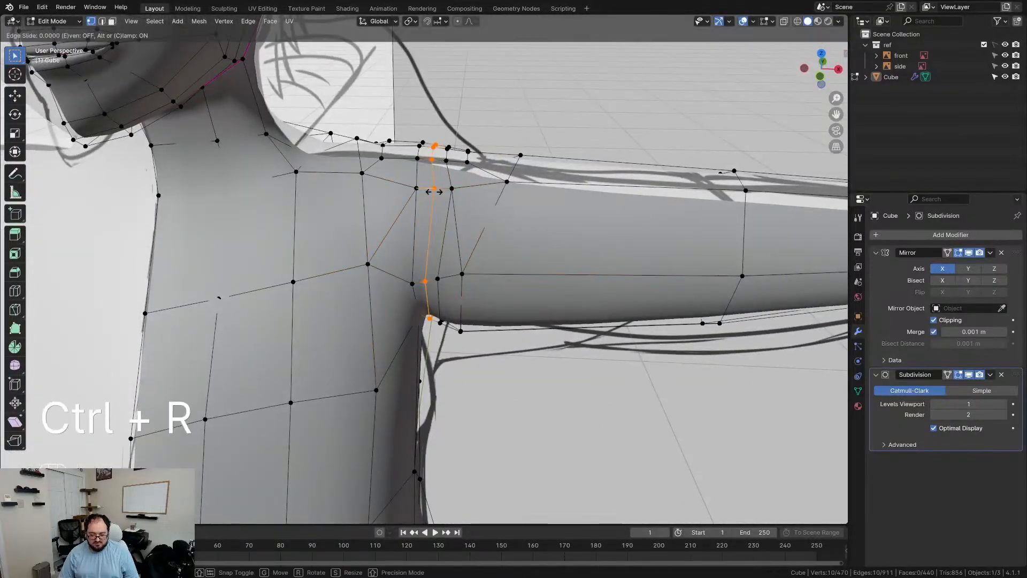
middle_drag(428, 188, 467, 247)
key(alt+a)
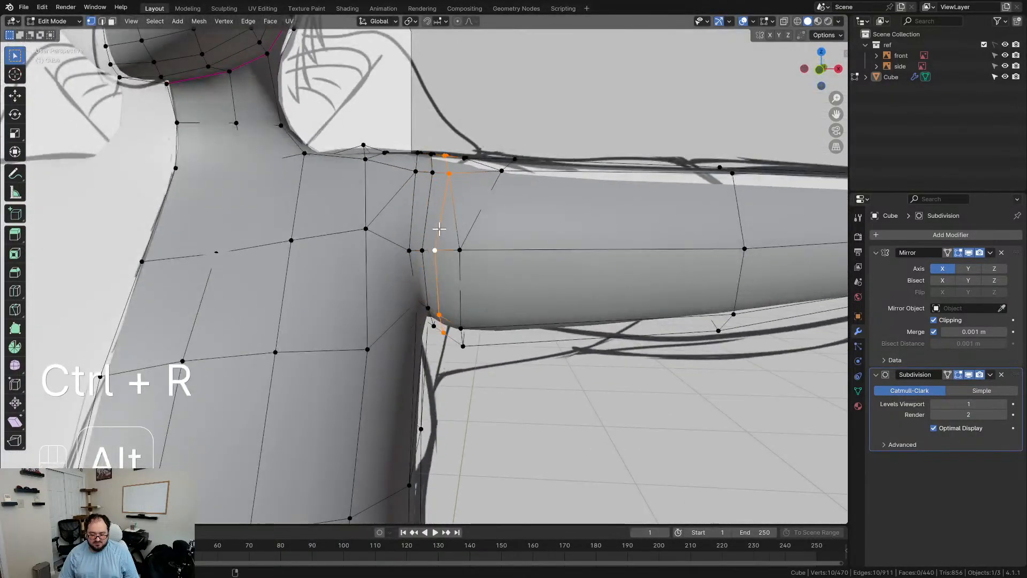
Step: Knife a diagonal edge across the back of the shoulder, joining the upper joint vertex to the shoulder-blade vertex
middle_drag(526, 225, 327, 264)
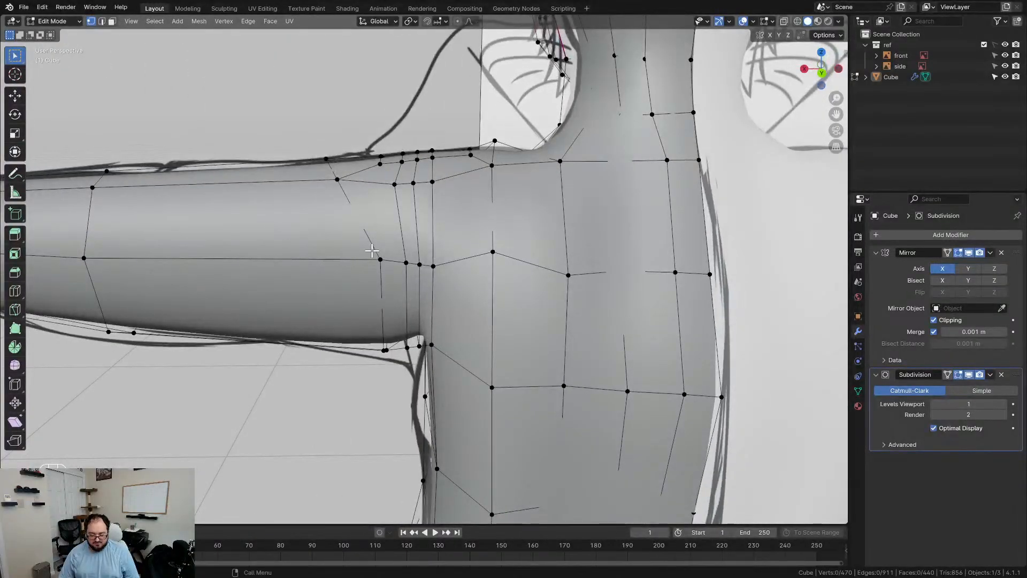
key(k)
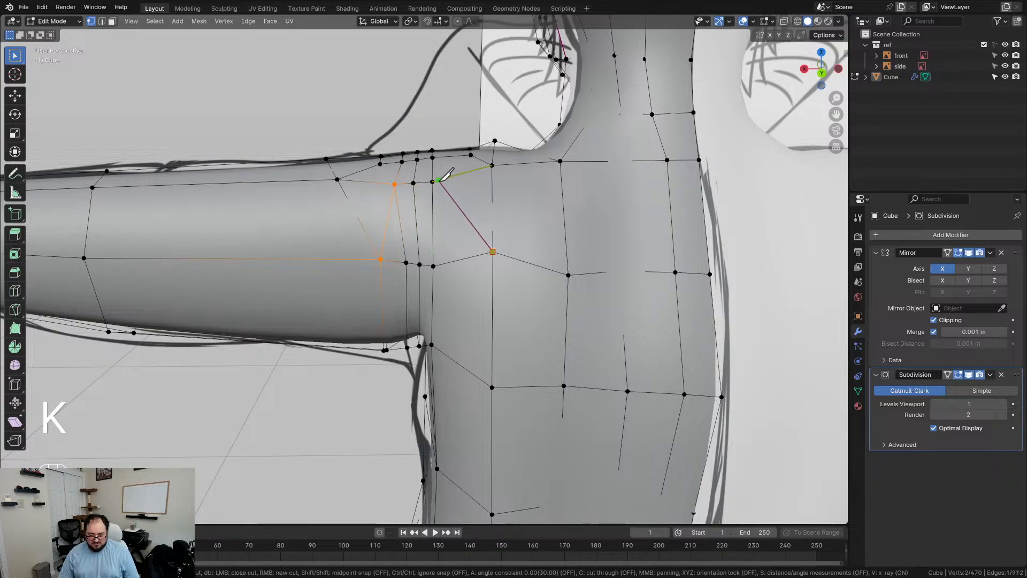
middle_drag(475, 186, 440, 189)
middle_drag(445, 230, 417, 262)
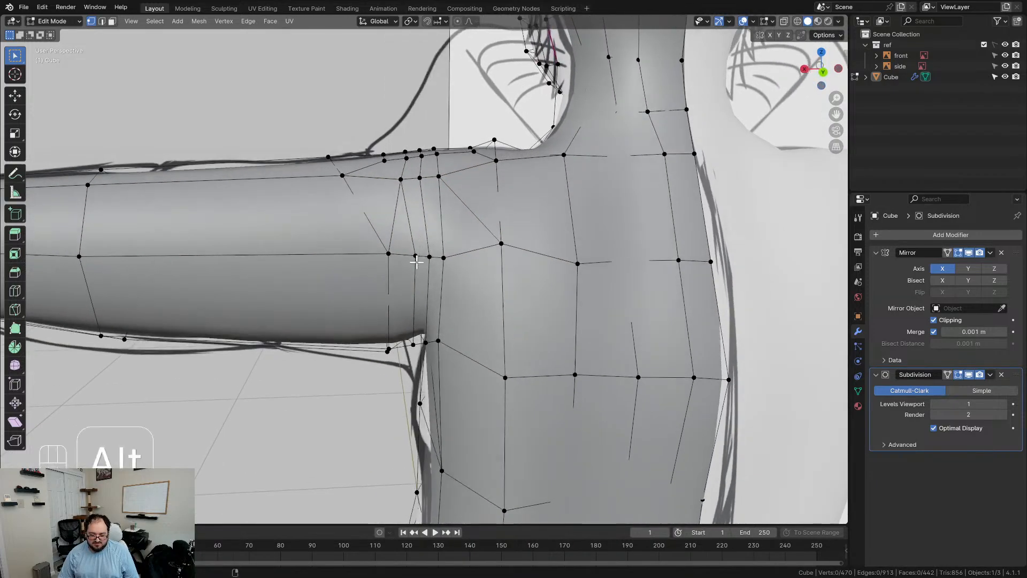
Step: Dissolve the surplus edges around the lower part of the shoulder joint to simplify the loops between torso and arm
key(x)
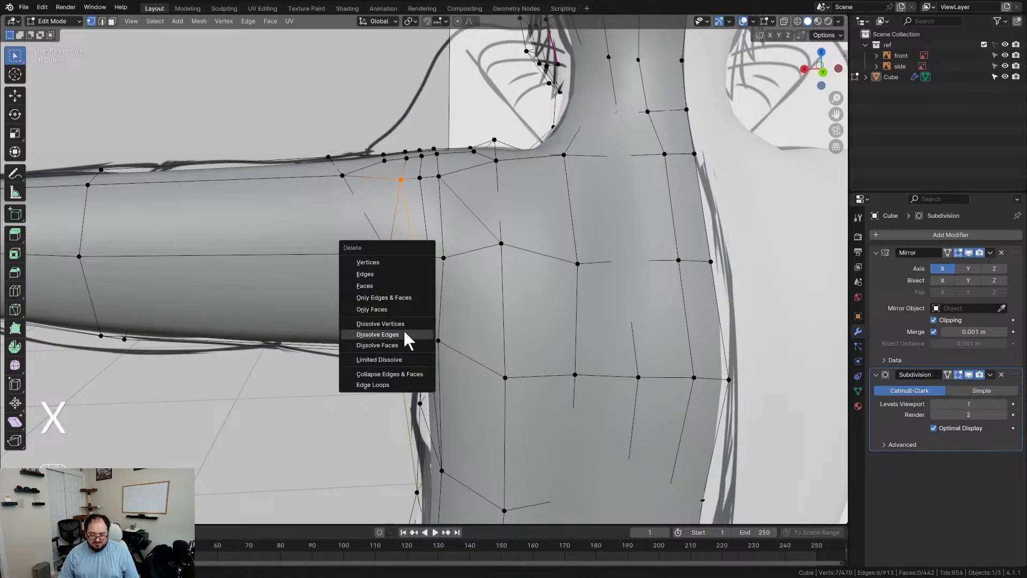
click(405, 333)
key(x)
click(448, 248)
mouse_move(448, 248)
middle_down()
mouse_move(509, 227)
mouse_move(553, 186)
mouse_move(684, 284)
mouse_move(447, 230)
middle_up()
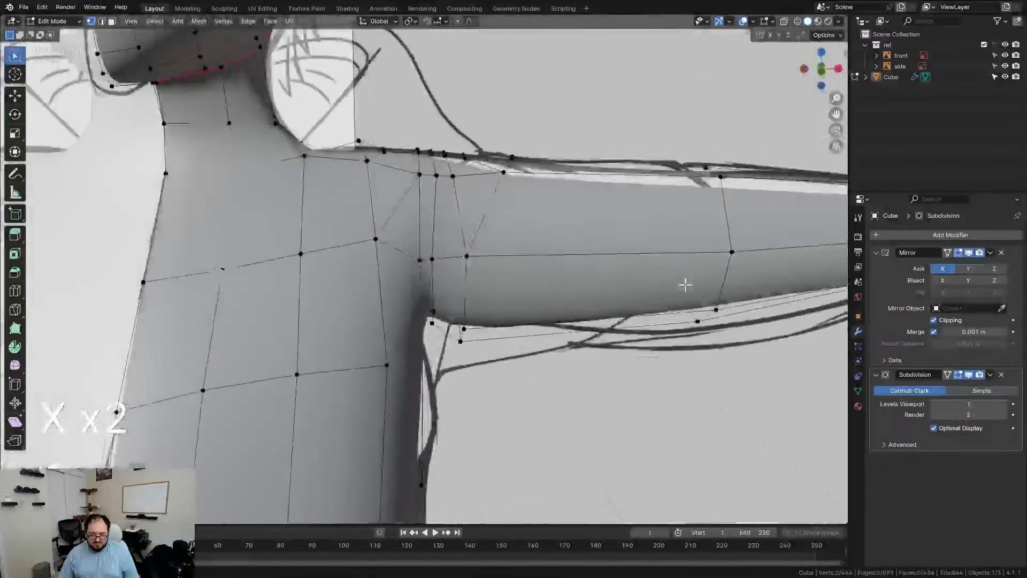
key(x)
click(410, 225)
alt+click(452, 231)
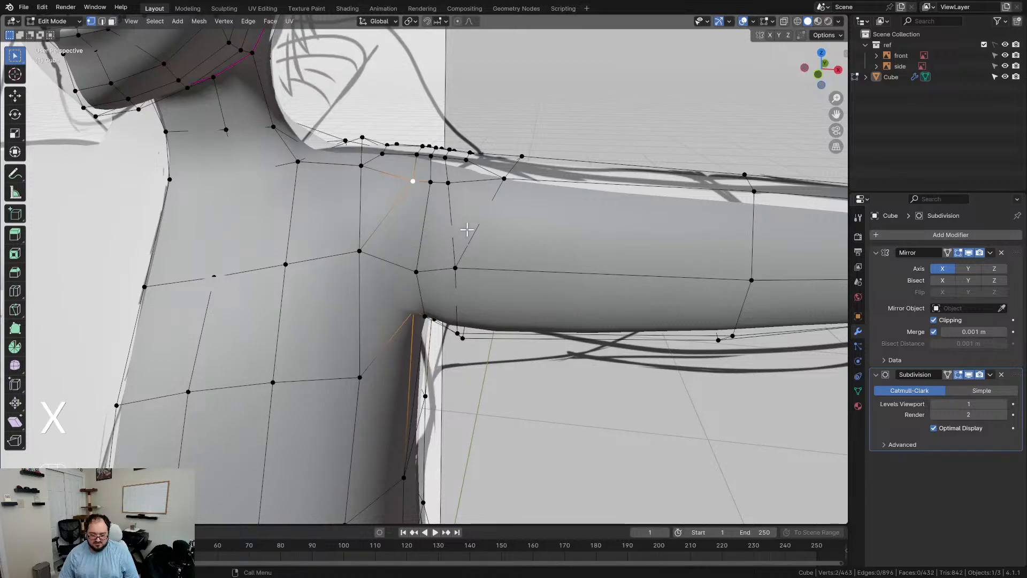
Step: Slide the armpit vertices along their edges to even out the mesh beneath the shoulder
middle_drag(454, 234, 389, 262)
click(454, 229)
middle_drag(384, 302, 525, 339)
middle_drag(442, 333, 457, 348)
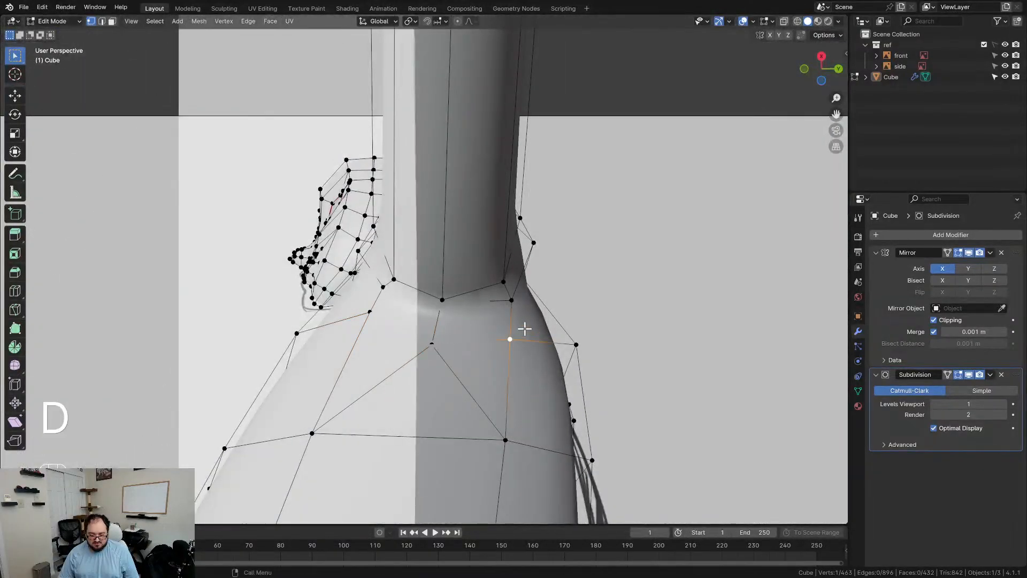
key(g)
key(g)
middle_drag(530, 311, 452, 321)
key(z)
middle_drag(430, 368, 513, 381)
key(z)
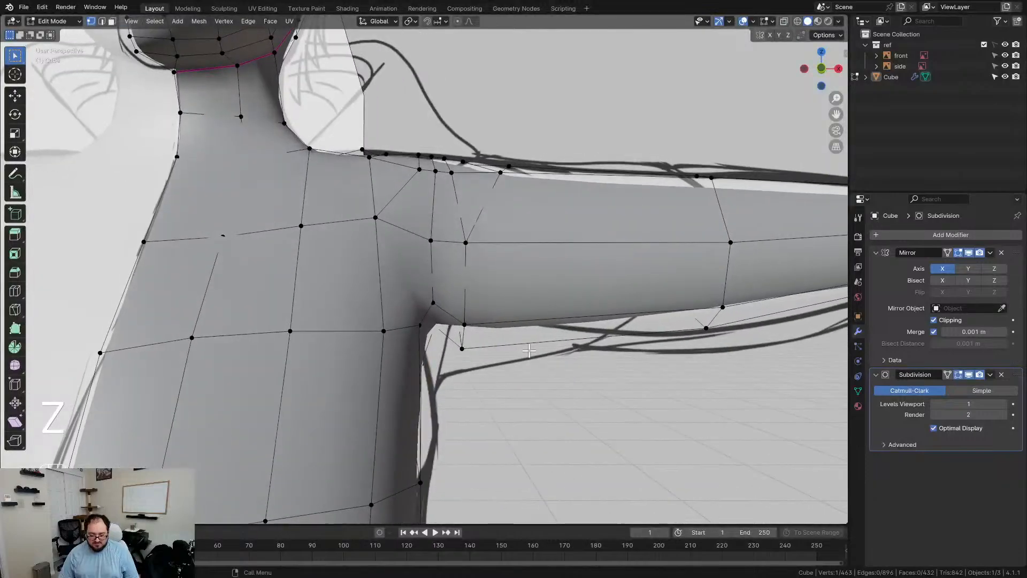
Step: Raise the underarm vertices nearest the armpit about 0.025 m along Z to meet the front sketch's arm line
key(KP_1)
key(z)
scroll(515, 353, up, 4)
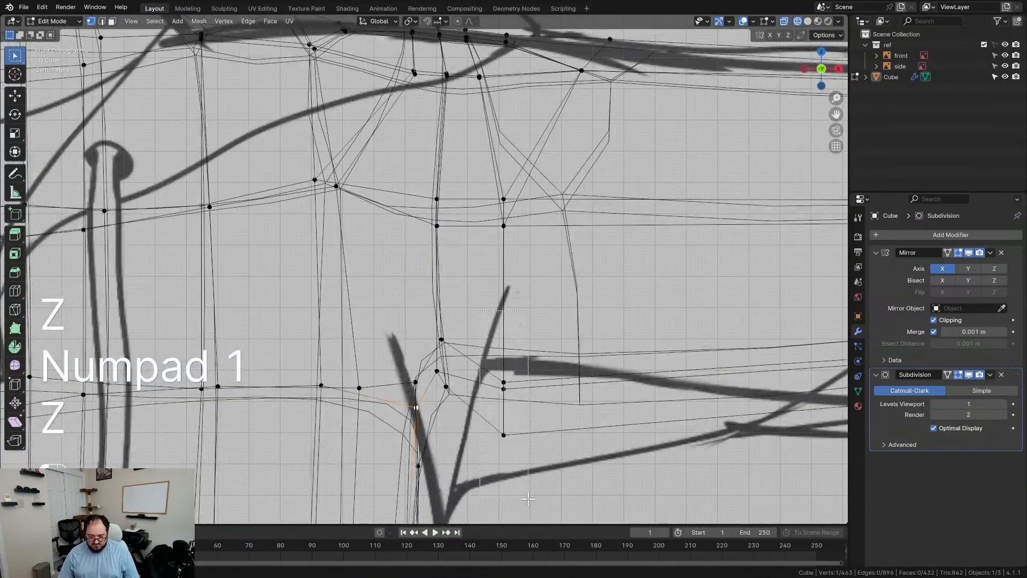
drag(529, 499, 529, 503)
key(g)
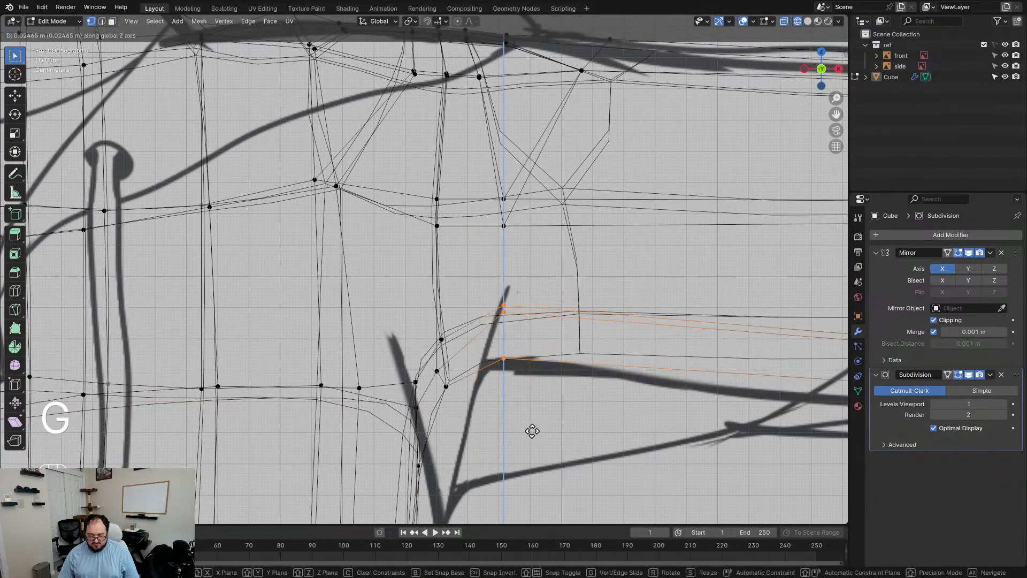
click(530, 427)
Step: Move the lower part of the upper-arm loop about 0.0055 m along X toward the body
scroll(495, 203, down, 2)
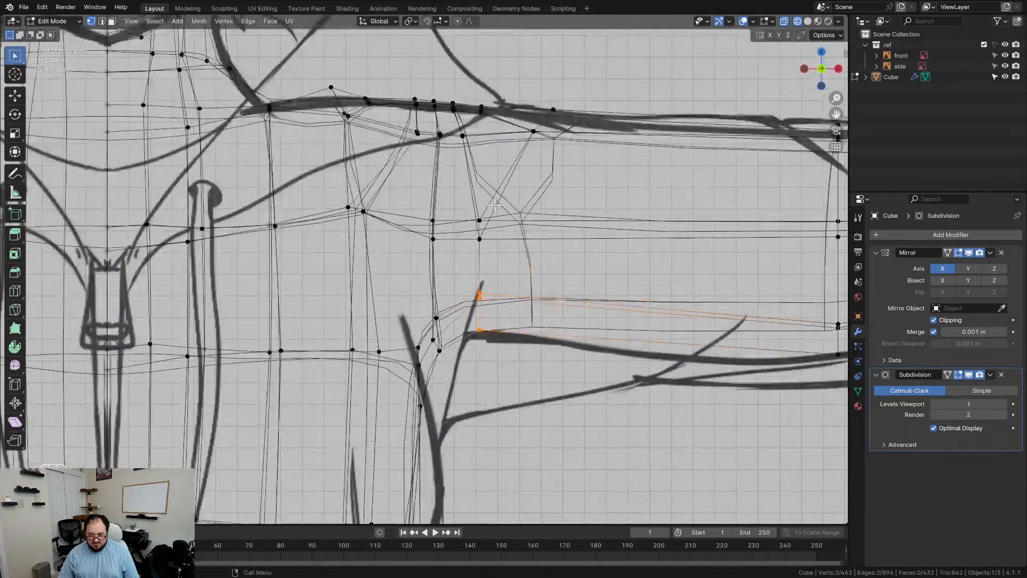
shift+drag(507, 347, 507, 346)
key(g)
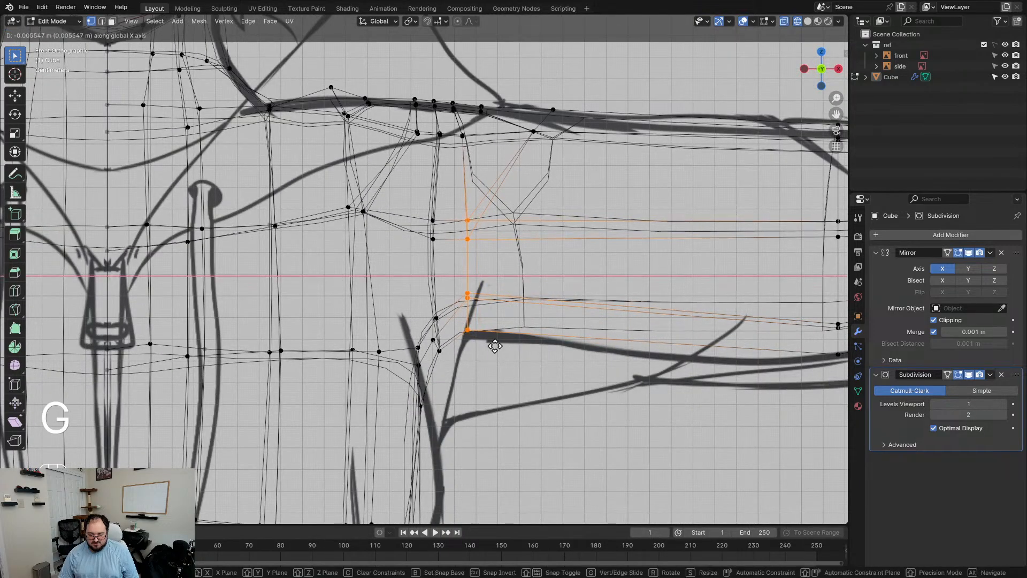
click(495, 346)
Step: Examine the arm and torso outline against the front sketch in wireframe and solid shading
scroll(551, 337, down, 3)
shift+middle_drag(581, 335, 431, 328)
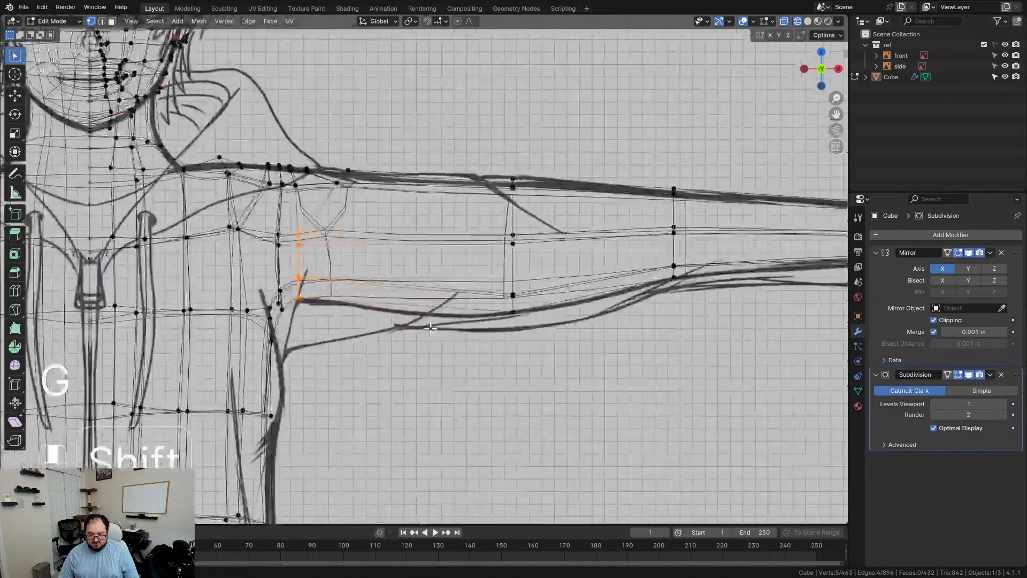
scroll(431, 329, up, 3)
key(z)
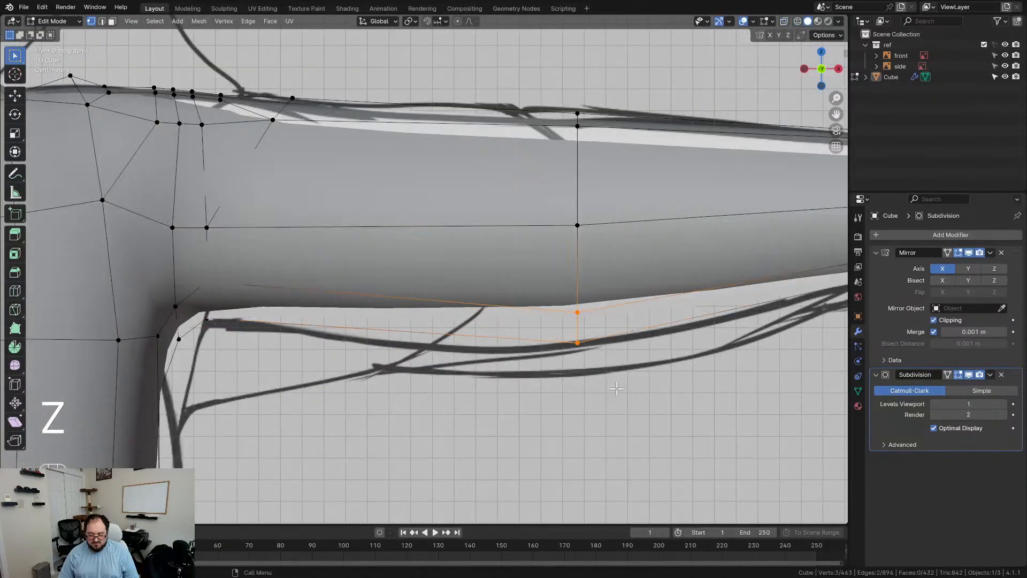
scroll(617, 389, down, 2)
scroll(580, 372, up, 2)
scroll(580, 371, down, 3)
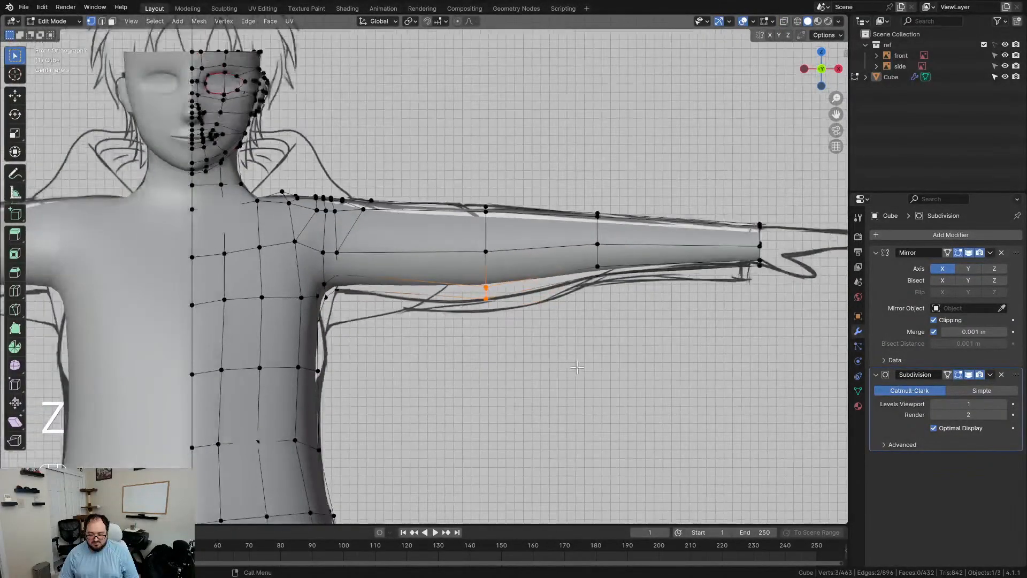
scroll(576, 366, down, 3)
key(z)
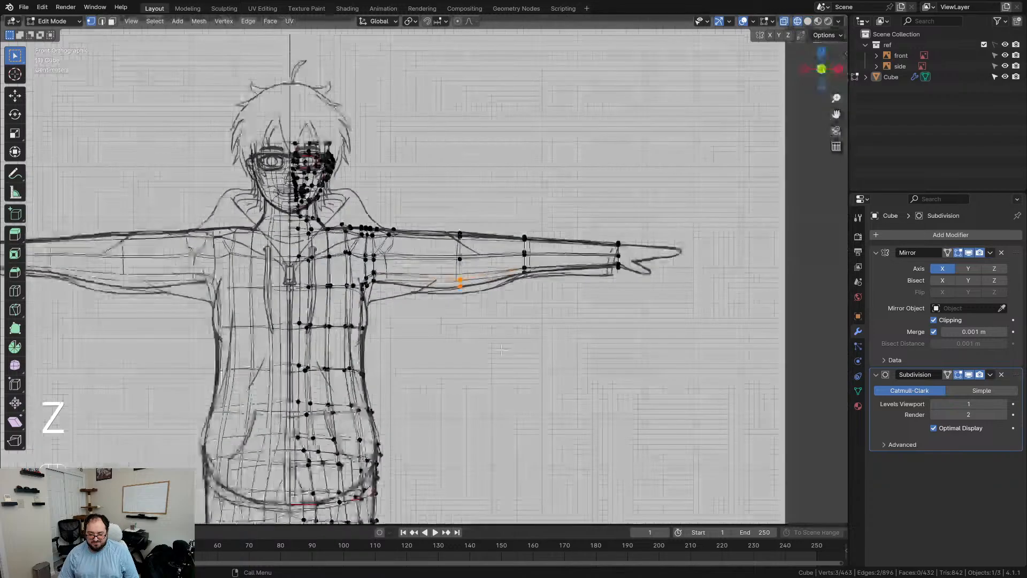
key(z)
middle_drag(533, 347, 508, 304)
scroll(496, 336, up, 2)
middle_drag(447, 229, 453, 268)
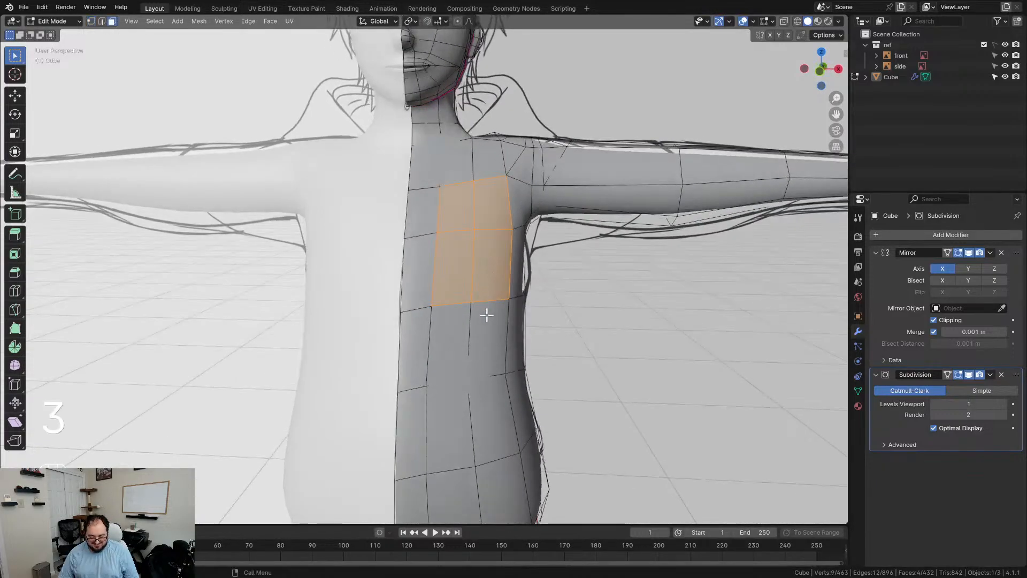
Step: Try to inset the four chest faces and pull the inset forward in the side view
middle_drag(484, 305, 451, 314)
key(KP_3)
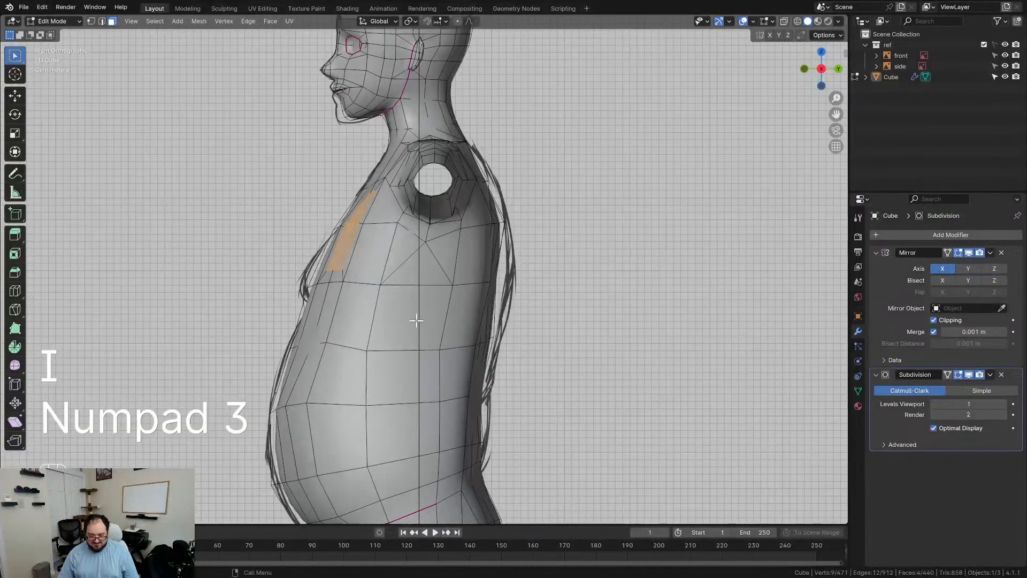
key(g)
click(401, 335)
key(d)
Step: Try to narrow the inset chest faces along X and shift them outward
middle_drag(423, 342, 559, 356)
key(g)
key(s)
key(x)
click(574, 364)
key(g)
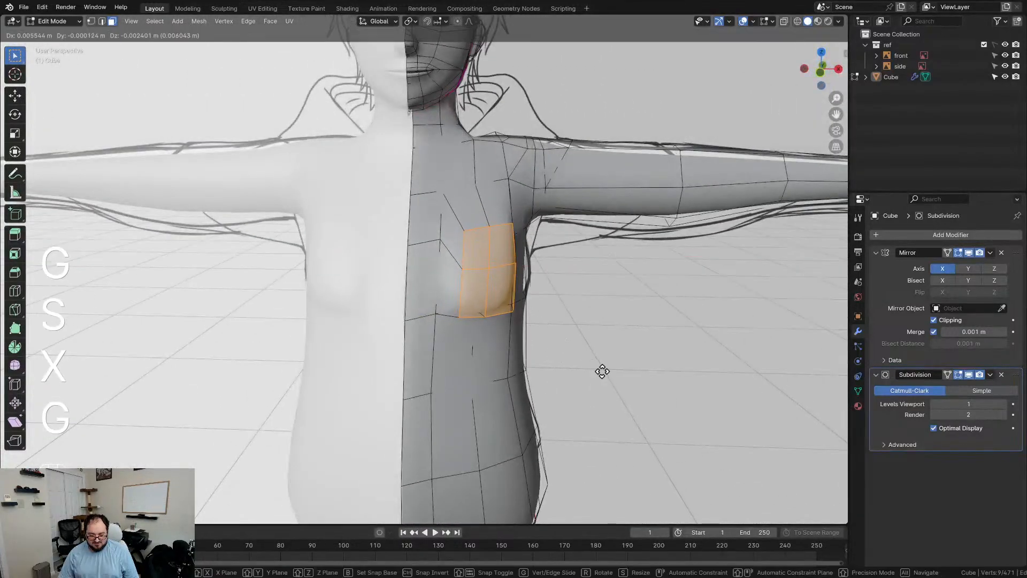
click(602, 372)
middle_drag(602, 372, 537, 353)
key(d)
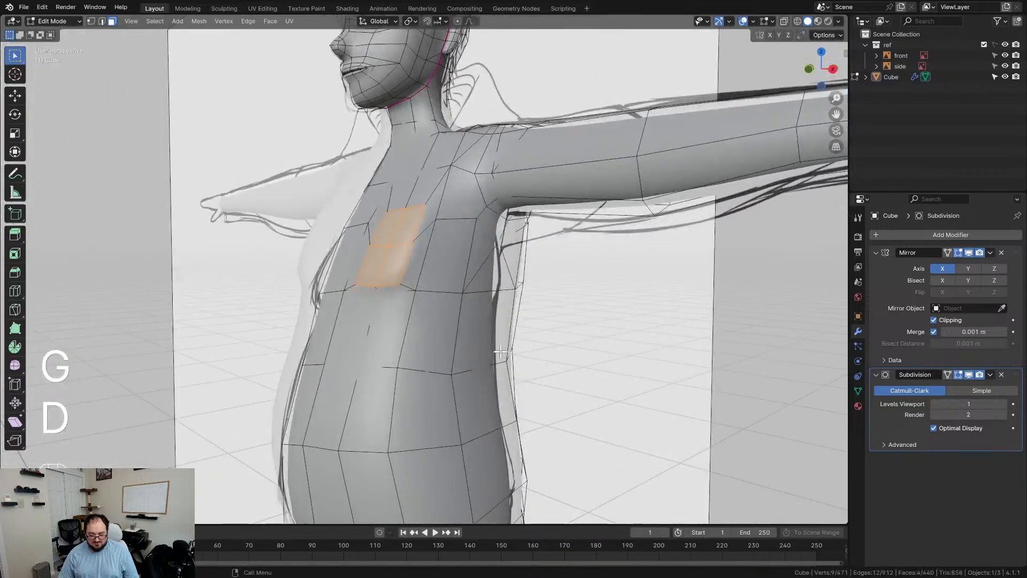
Step: Try to expand the chest selection to the surrounding faces and scale it down
middle_drag(469, 339, 508, 341)
key(z)
key(KP_Add)
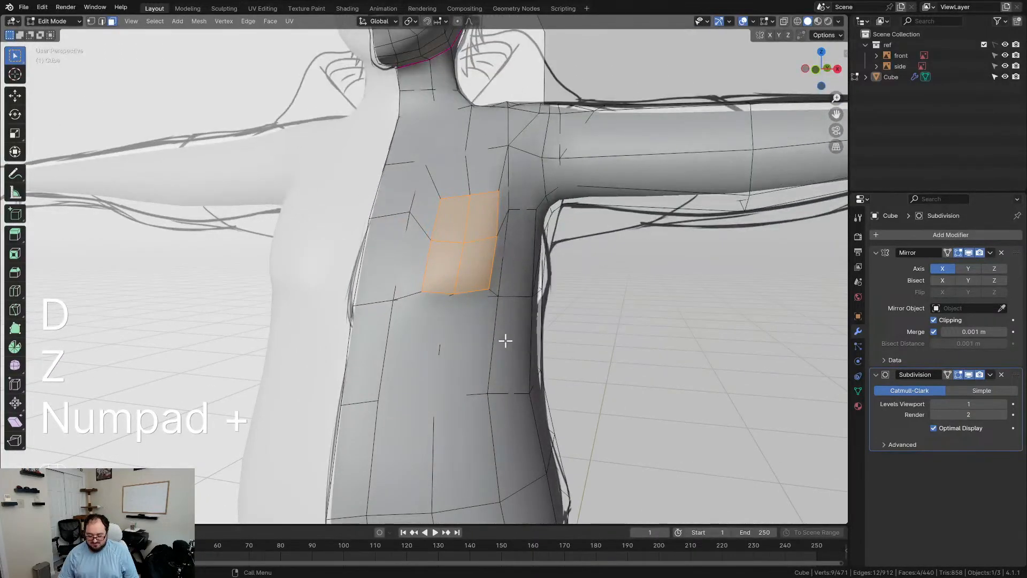
key(z)
key(ctrl+KP_Add)
key(f)
middle_drag(514, 343, 482, 348)
key(ctrl+z)
key(s)
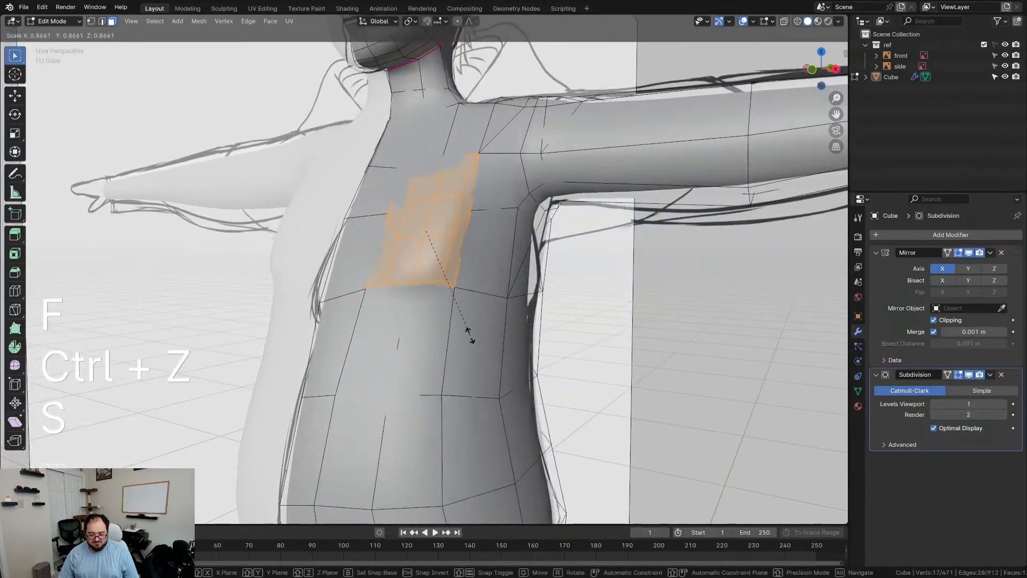
click(471, 335)
key(ctrl+z)
key(d)
Step: Undo the chest inset together with its moving and scaling
middle_drag(503, 336, 486, 231)
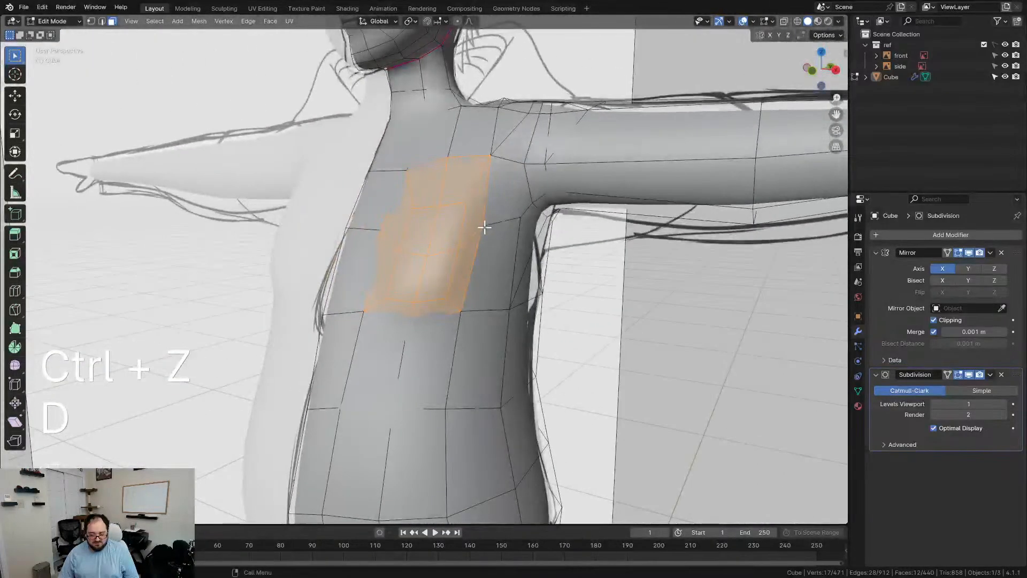
click(486, 231)
mouse_move(488, 275)
middle_down()
mouse_move(488, 223)
mouse_move(500, 273)
mouse_move(486, 287)
middle_up()
key(ctrl+z)
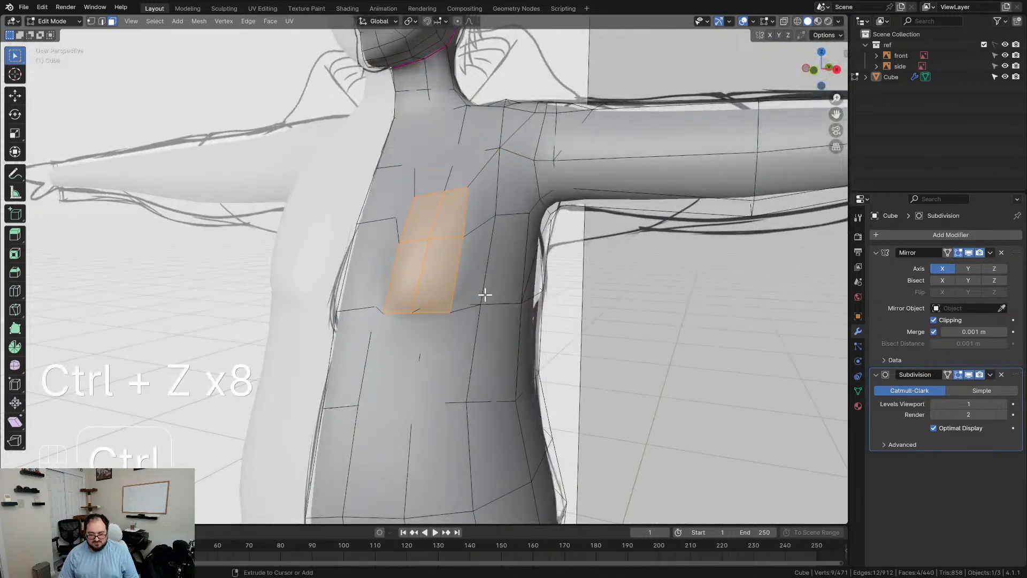
key(ctrl+z)
Step: Add the two neighbouring faces toward the armpit to the four selected chest faces and inset all six
middle_drag(485, 295, 482, 282)
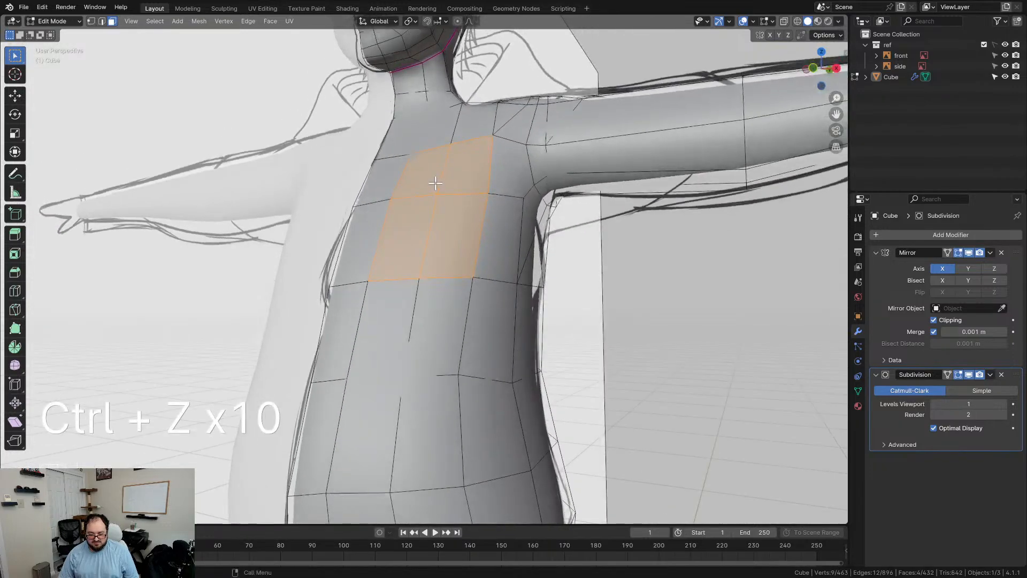
shift+click(503, 170)
shift+click(508, 233)
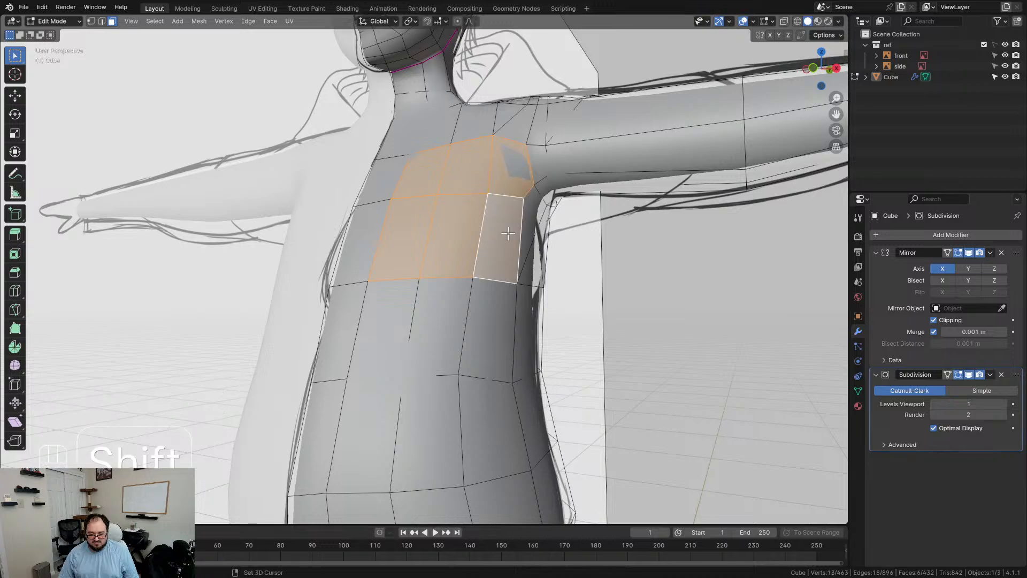
middle_drag(548, 261, 491, 246)
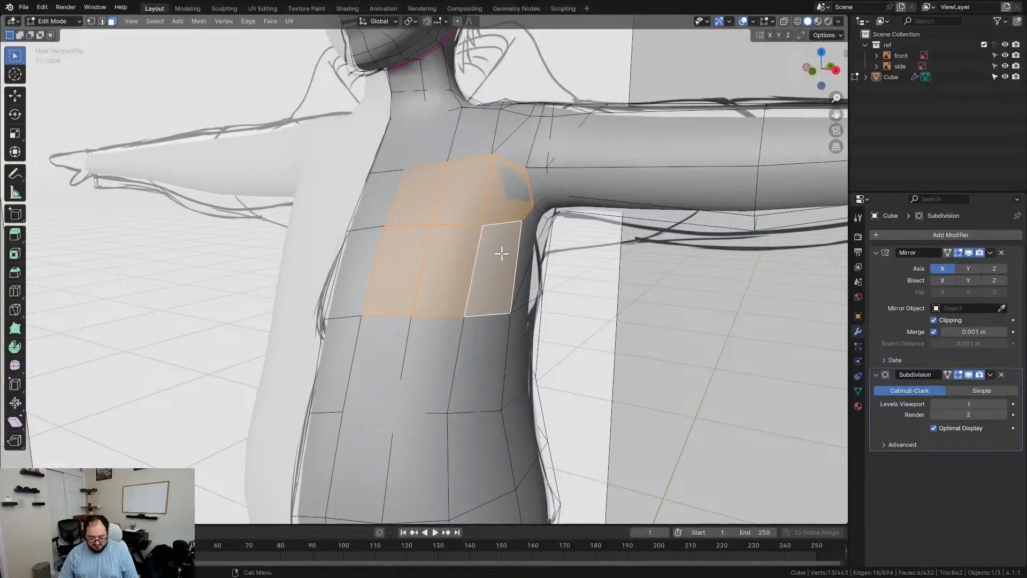
key(i)
click(490, 249)
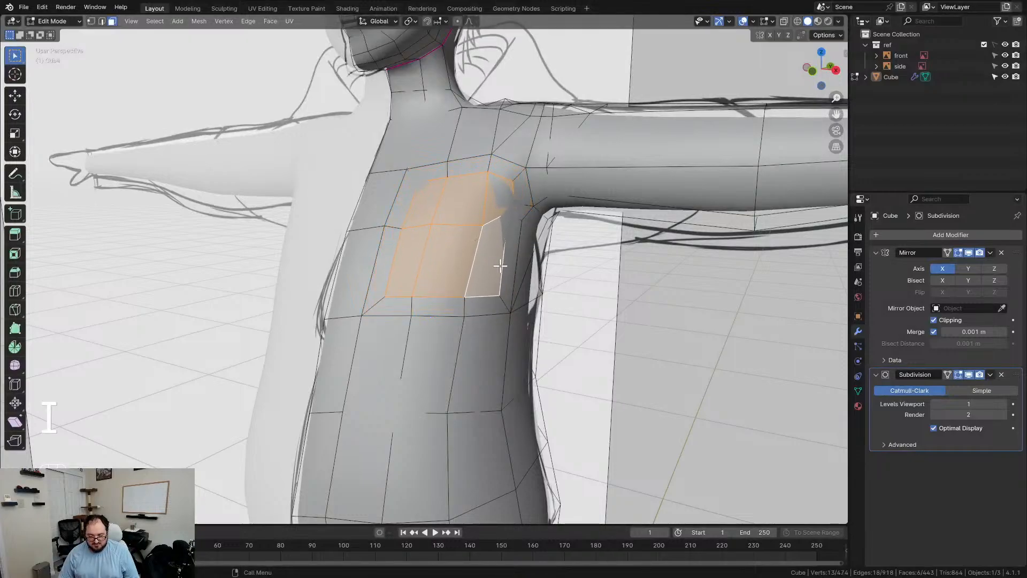
Step: Pull the inset chest faces forward and slightly down in the side view, and smooth them
middle_drag(495, 259, 416, 266)
key(KP_3)
key(g)
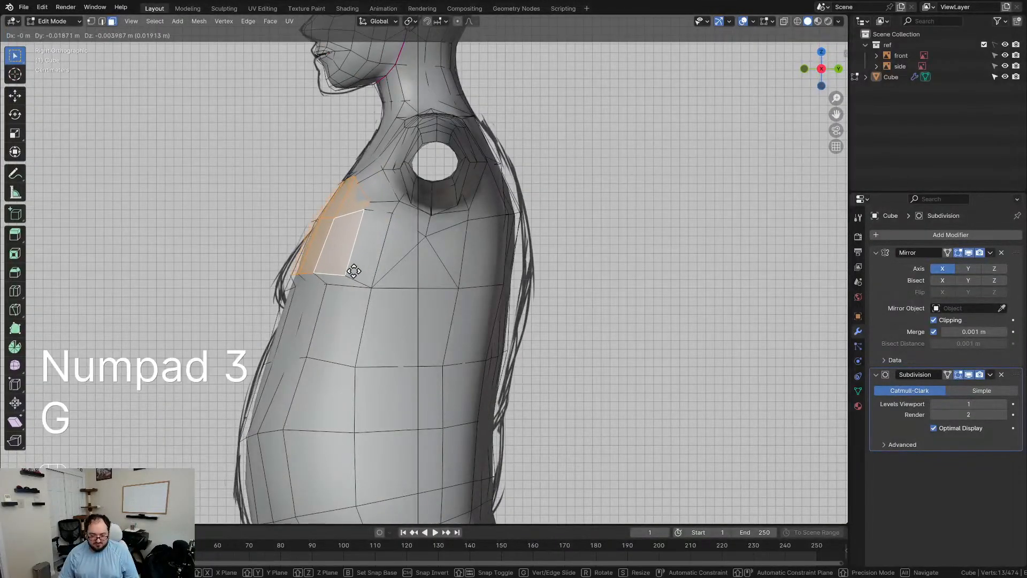
click(351, 284)
key(d)
Step: Grow the chest selection by one ring, smooth it, and move it forward toward the side sketch
key(ctrl+KP_Add)
key(d)
key(g)
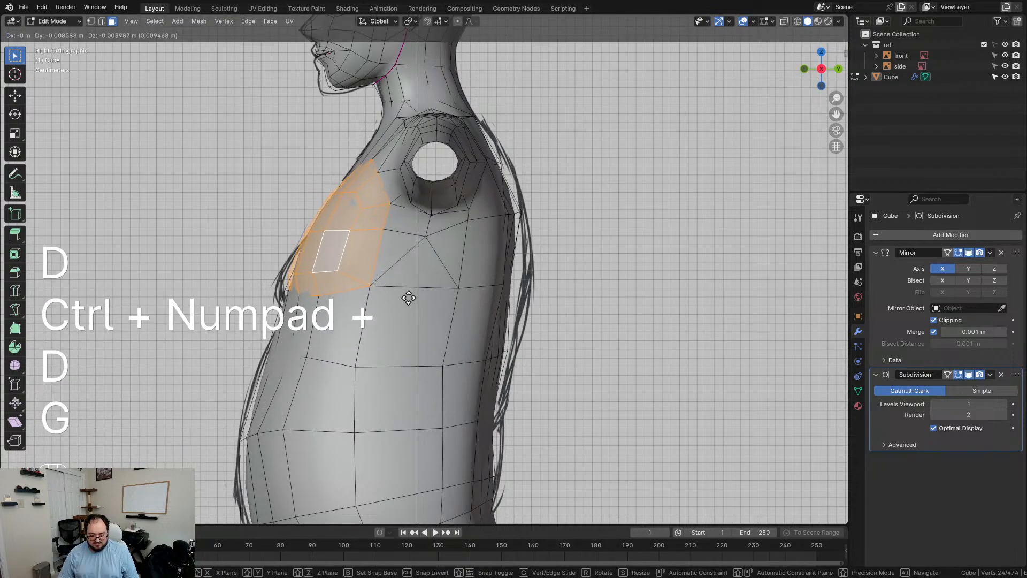
click(407, 300)
key(d)
click(367, 314)
Step: Move the three lower and outer faces of the chest inset about 0.008 m outward along X
middle_drag(367, 313, 473, 287)
shift+click(519, 233)
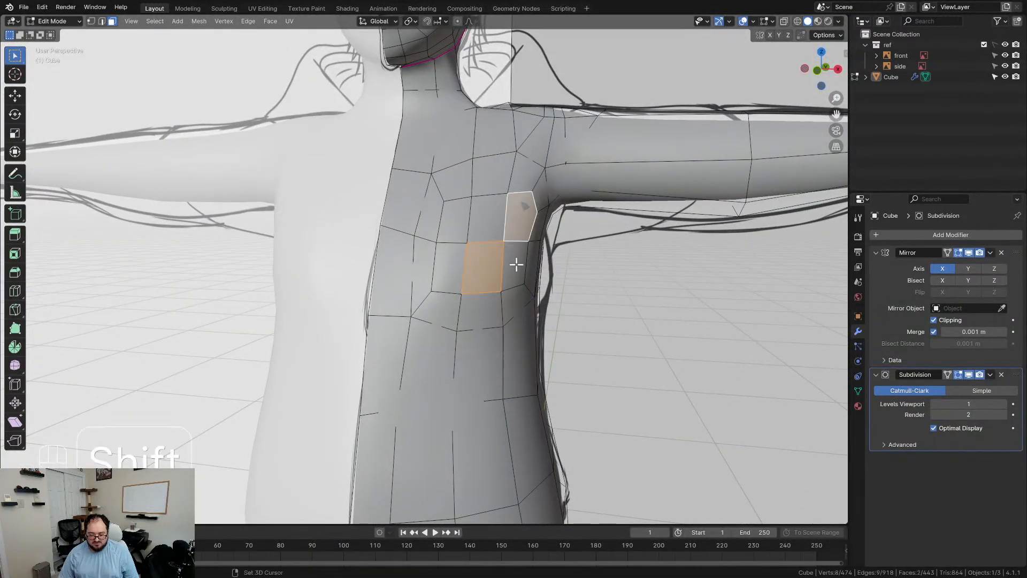
key(g)
key(x)
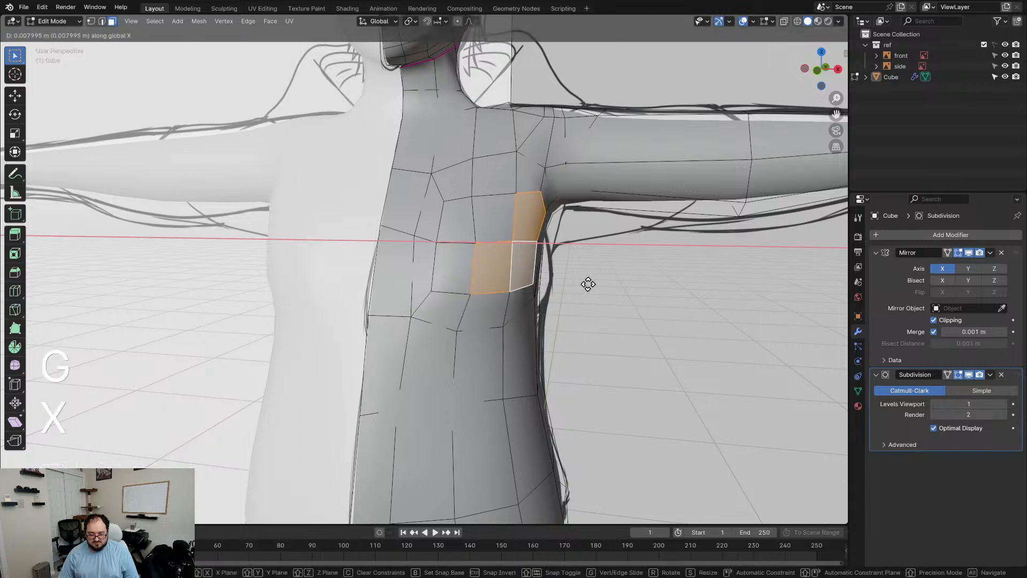
click(588, 284)
Step: Smooth the moved chest faces and shift the outer face below the armpit about 0.006 m toward the body's centre
key(d)
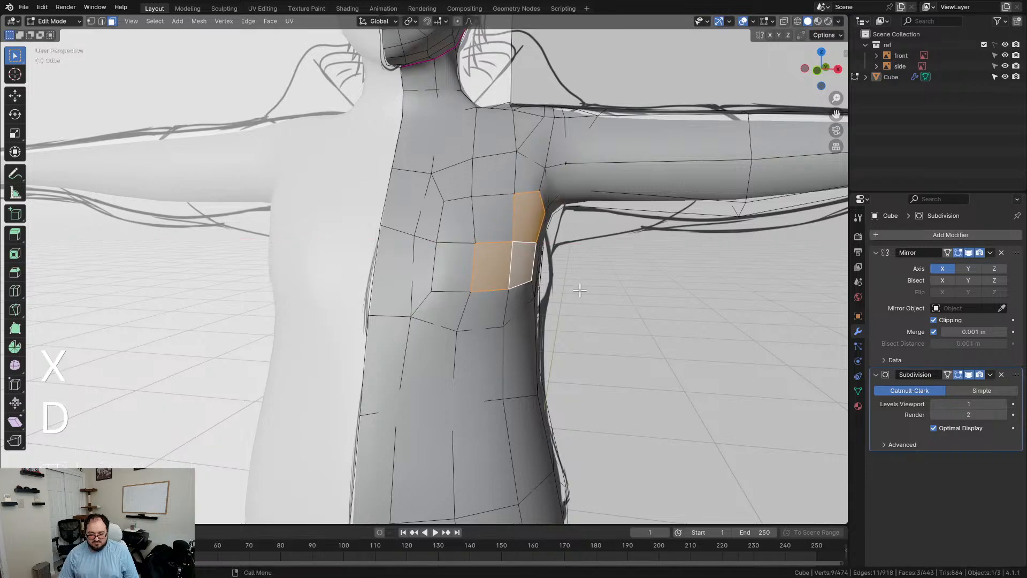
key(g)
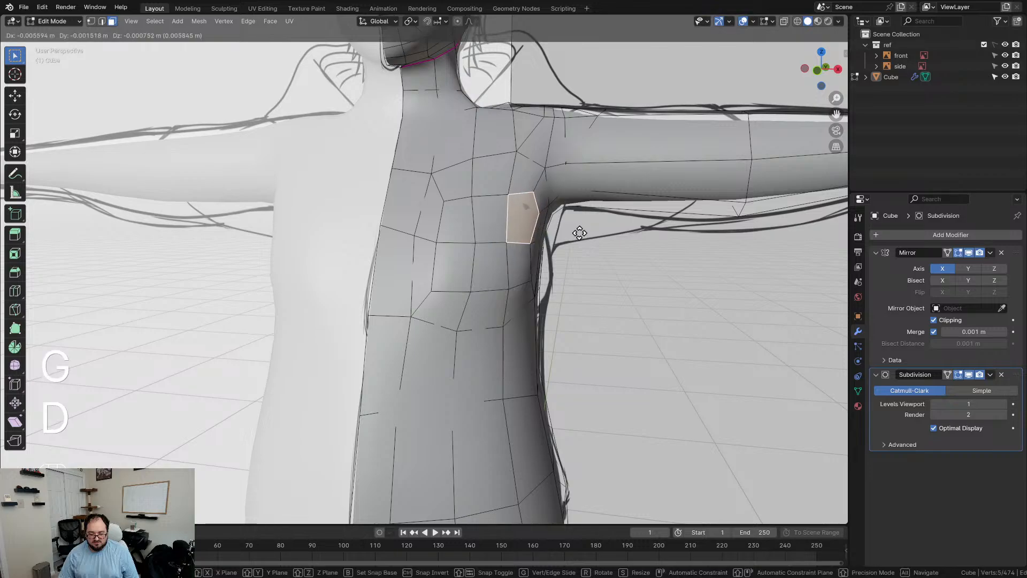
click(581, 234)
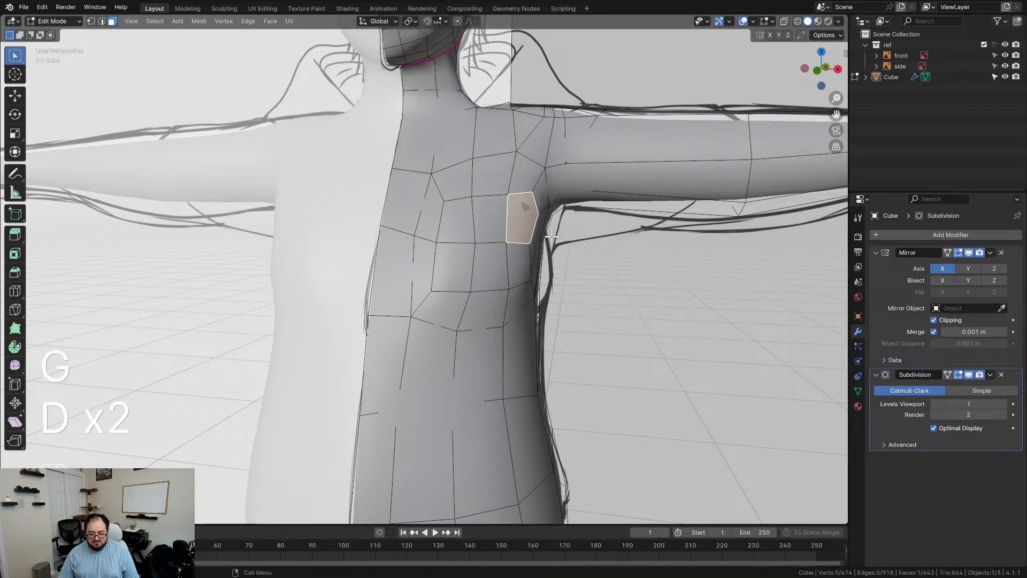
Step: Check the chest from the front, leave Edit Mode and hide the ref collection with the front and side sketches
scroll(611, 322, down, 2)
middle_drag(610, 322, 667, 332)
key(KP_1)
scroll(481, 283, up, 4)
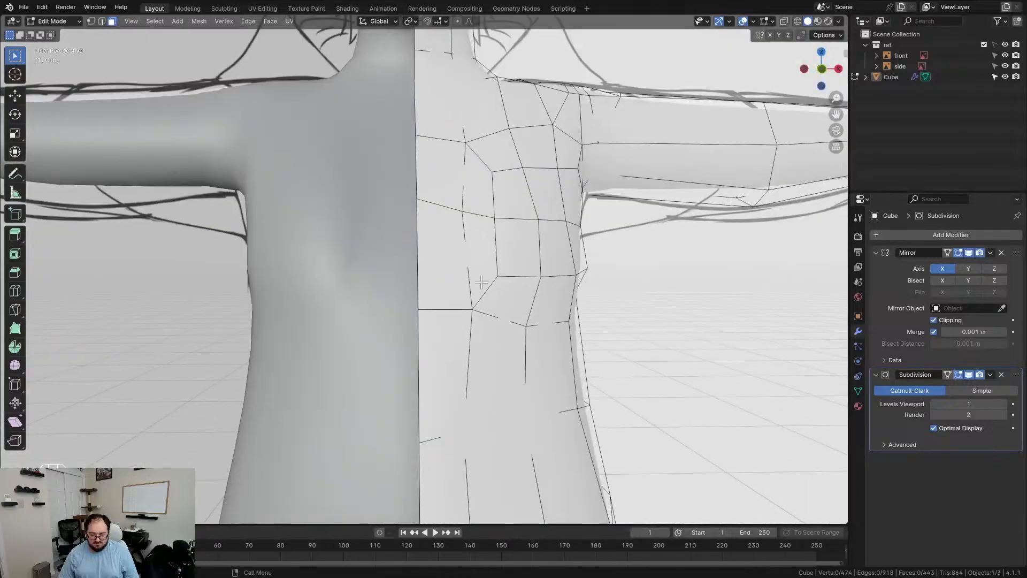
key(Tab)
scroll(537, 317, down, 4)
mouse_move(550, 339)
middle_down()
mouse_move(449, 328)
mouse_move(563, 347)
middle_up()
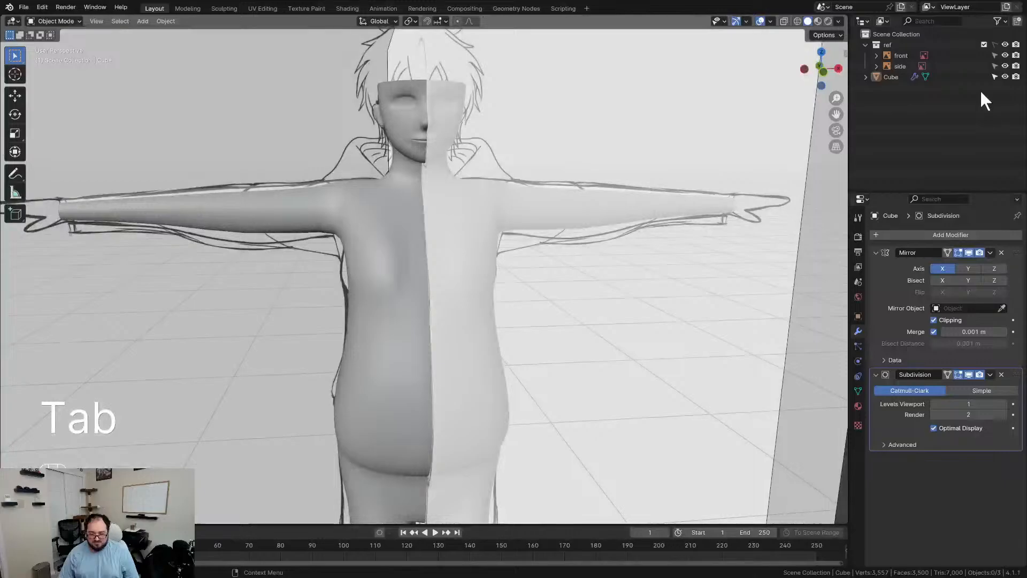
click(1007, 45)
Step: Review the full mirrored figure from several angles and save the file
scroll(500, 360, down, 2)
middle_drag(500, 360, 621, 308)
scroll(506, 316, down, 3)
middle_drag(555, 308, 393, 308)
shift+middle_drag(474, 257, 471, 341)
scroll(481, 263, up, 5)
middle_drag(458, 275, 476, 291)
scroll(477, 282, down, 2)
key(ctrl+s)
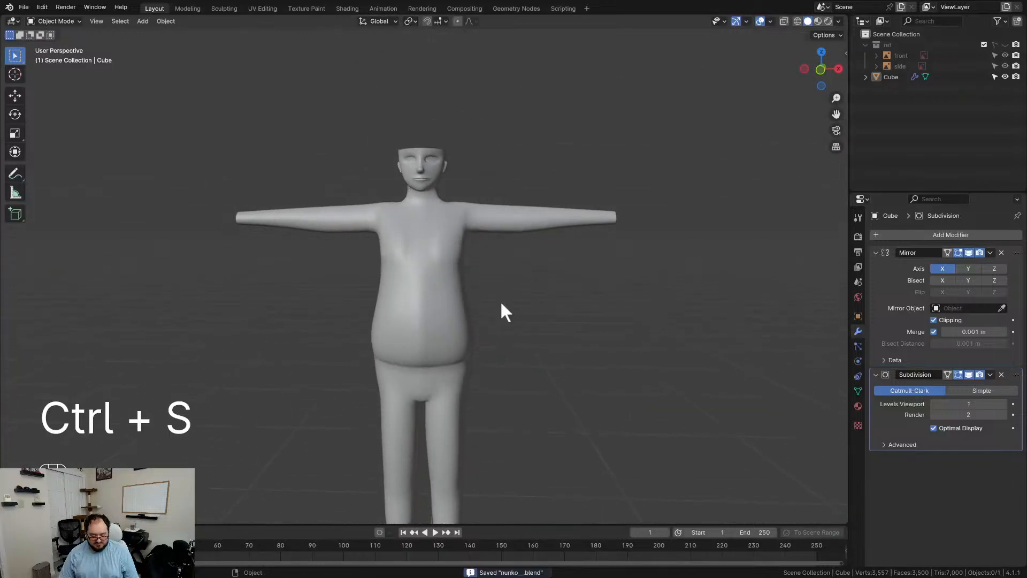
Step: Switch the body to Sculpt Mode and smooth the belly and lower torso
scroll(477, 287, up, 1)
key(Tab)
click(554, 359)
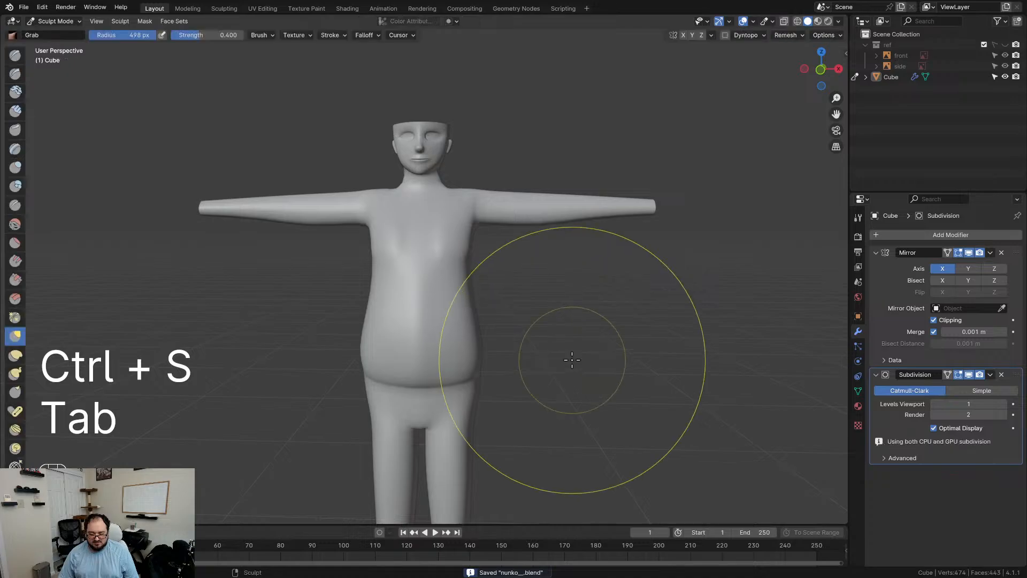
scroll(471, 298, up, 2)
middle_drag(471, 298, 429, 280)
shift+drag(457, 243, 444, 344)
shift+drag(408, 397, 432, 436)
shift+drag(503, 428, 512, 439)
scroll(530, 406, down, 5)
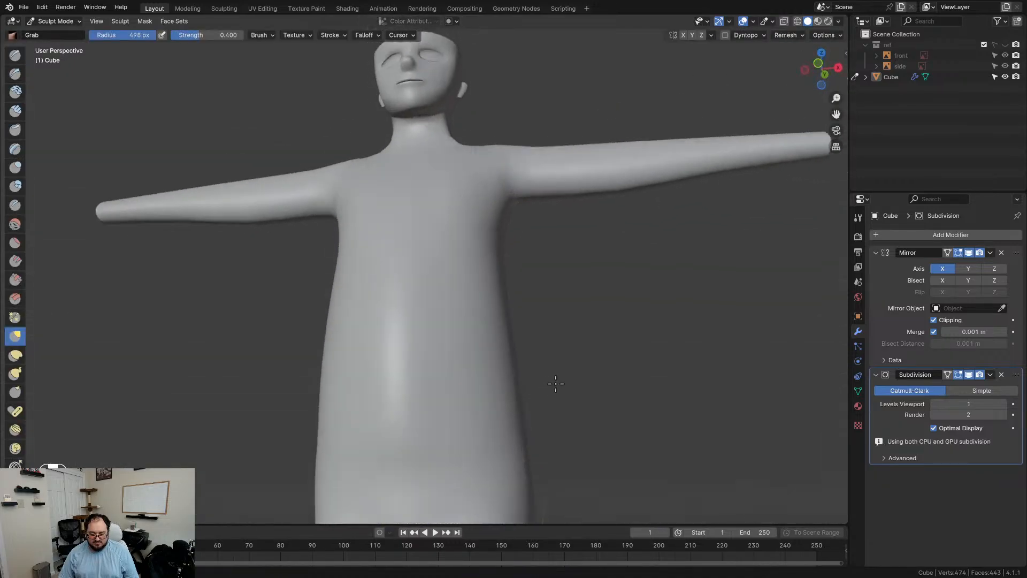
Step: Examine the hips, crotch and legs from the front, side and below
middle_drag(516, 401, 501, 353)
scroll(435, 344, up, 1)
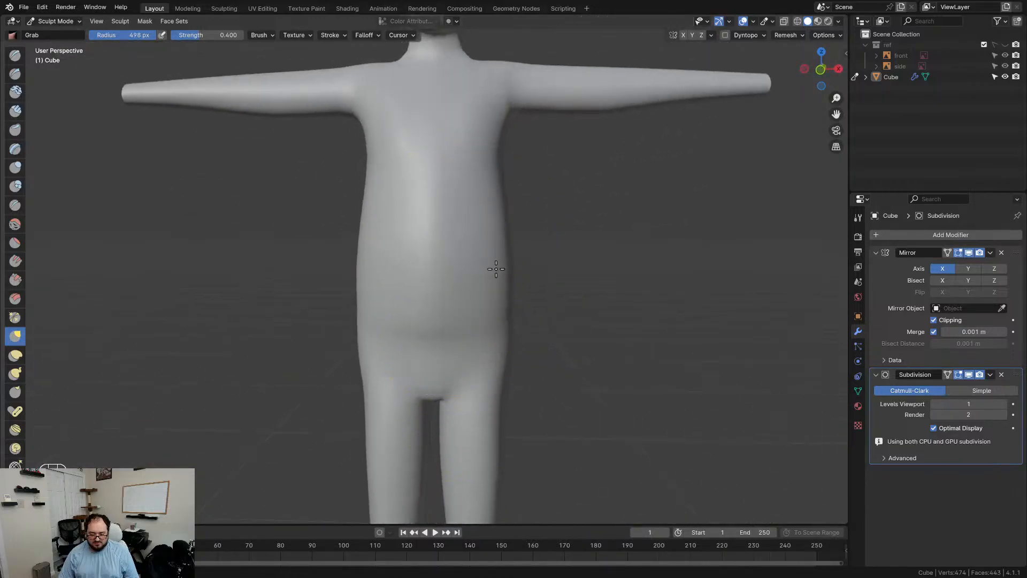
middle_drag(500, 294, 417, 303)
shift+middle_drag(463, 358, 247, 298)
middle_drag(314, 305, 571, 291)
mouse_move(505, 322)
middle_down()
mouse_move(525, 246)
mouse_move(479, 142)
mouse_move(387, 149)
mouse_move(452, 197)
mouse_move(489, 263)
middle_up()
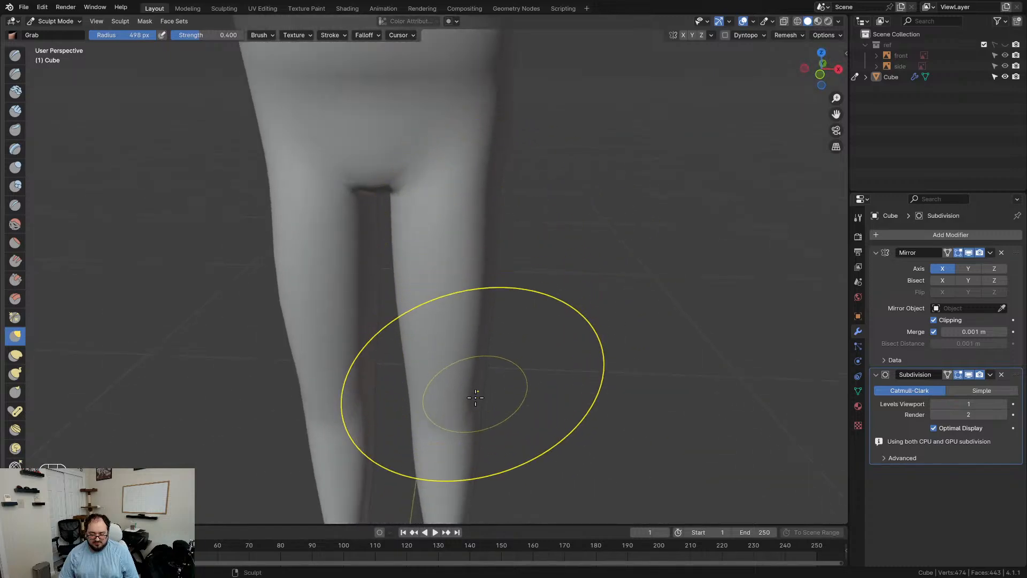
shift+middle_drag(494, 452, 497, 161)
middle_drag(492, 343, 437, 310)
middle_drag(452, 324, 535, 337)
Step: Return to Edit Mode with vertex selection and slide the outer thigh vertices forward to even out their spacing
key(Tab)
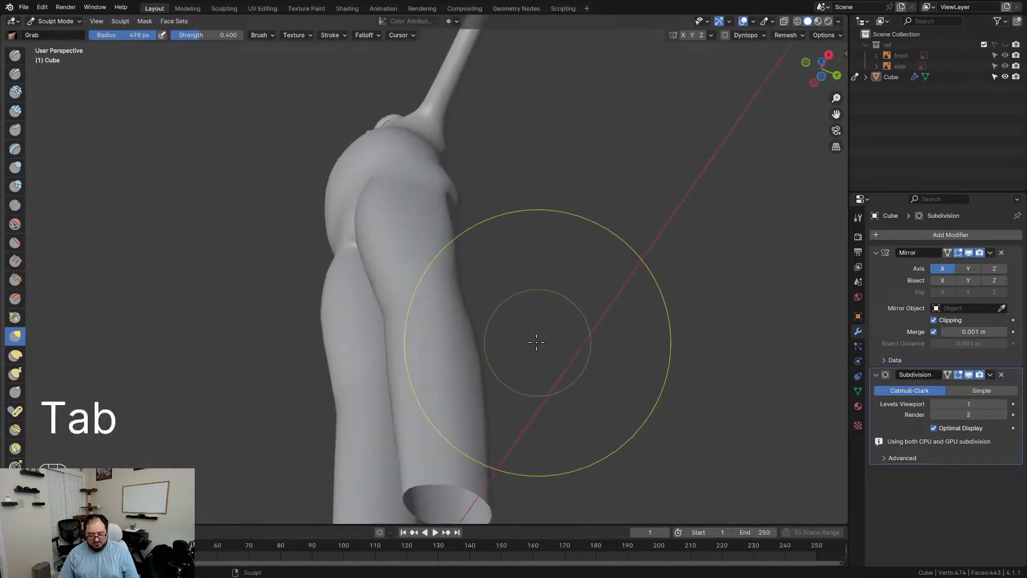
key(Tab)
mouse_move(448, 305)
middle_down()
mouse_move(411, 270)
mouse_move(395, 328)
mouse_move(448, 215)
mouse_move(436, 171)
middle_up()
key(1)
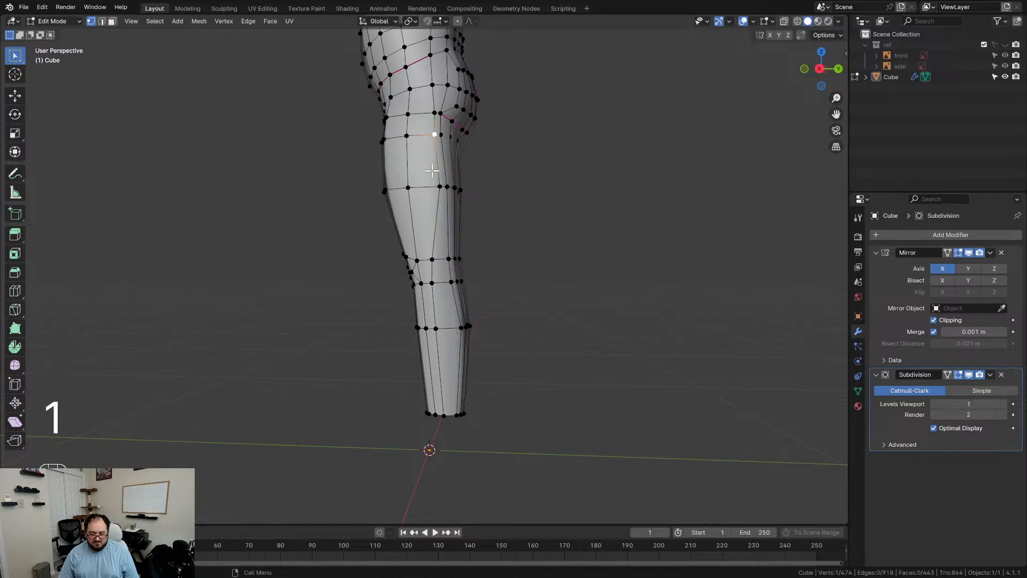
key(g)
key(g)
click(451, 183)
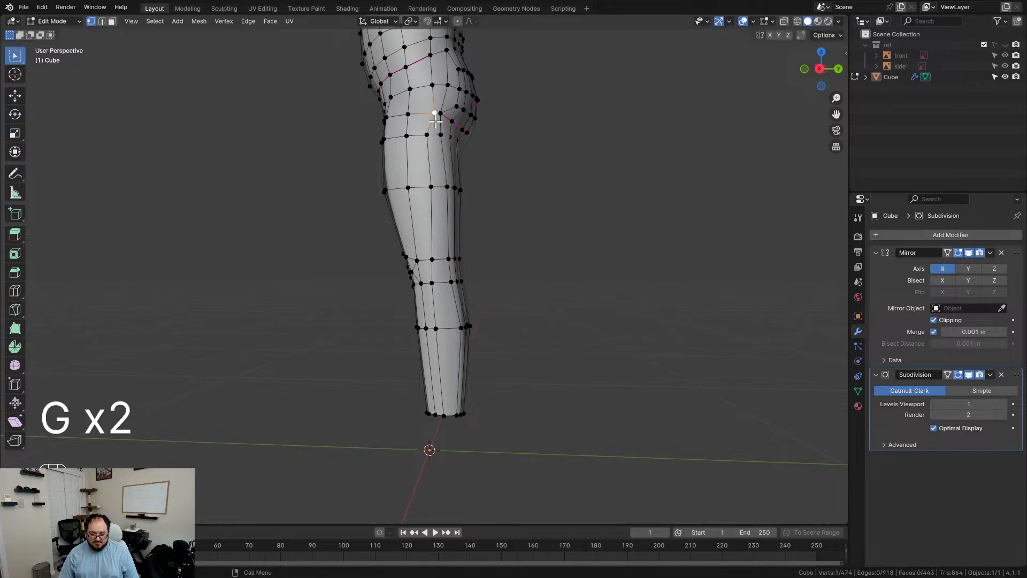
Step: Slide the two hip vertices above the outer thigh forward to continue the straightened vertical edge line
key(g)
key(g)
click(426, 110)
key(g)
key(g)
click(428, 87)
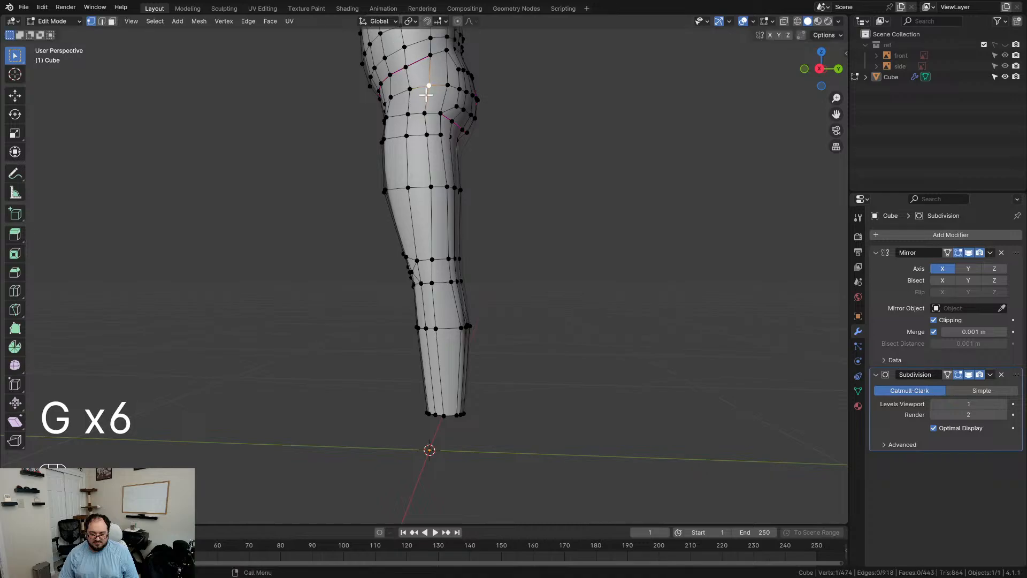
Step: Select the vertical edge line along the outer side of the leg and torso and move it slightly outward along X
middle_drag(436, 206, 545, 252)
scroll(523, 263, down, 4)
scroll(514, 270, up, 4)
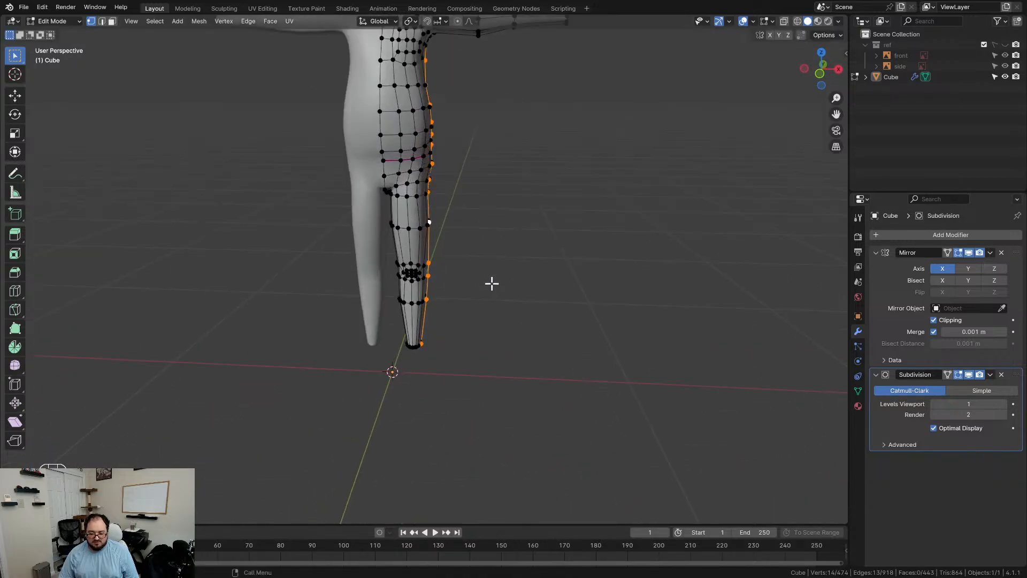
key(g)
key(x)
click(496, 283)
Step: Grow the outer-side selection by one ring and move it about 0.004 m outward along X
middle_drag(498, 280, 491, 229)
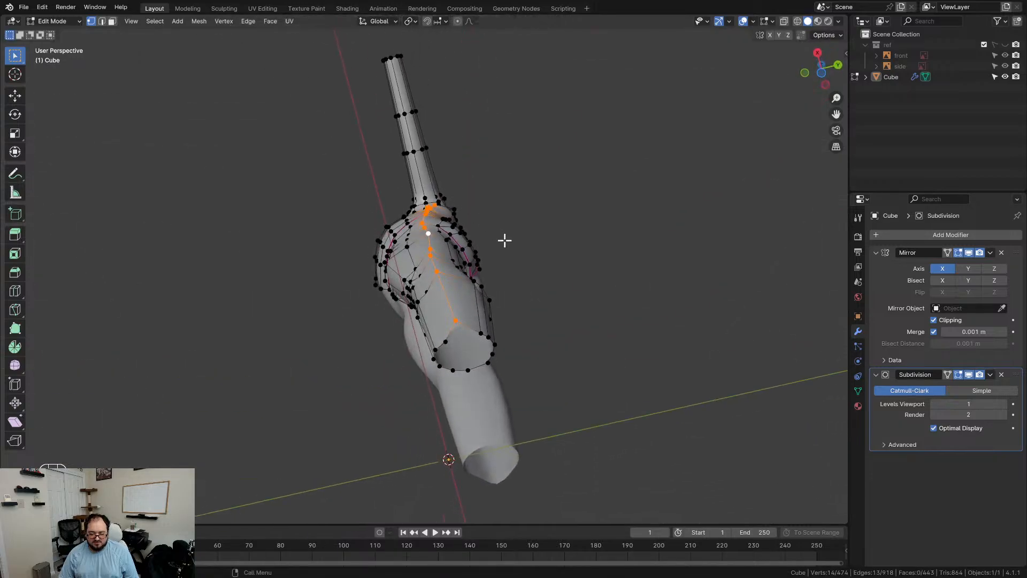
key(ctrl+KP_Add)
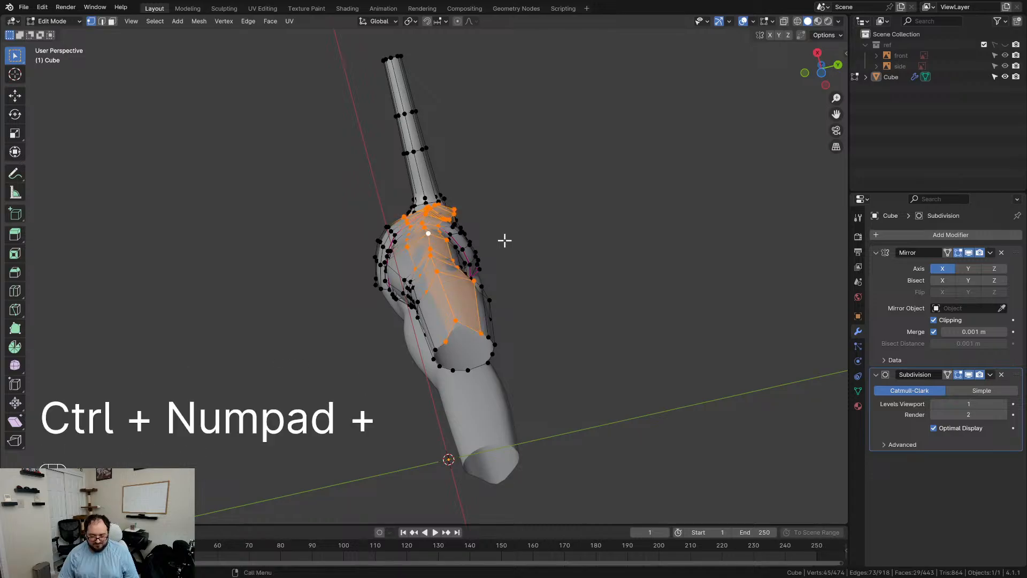
middle_drag(503, 239, 506, 272)
scroll(458, 317, up, 3)
key(g)
middle_click(594, 224)
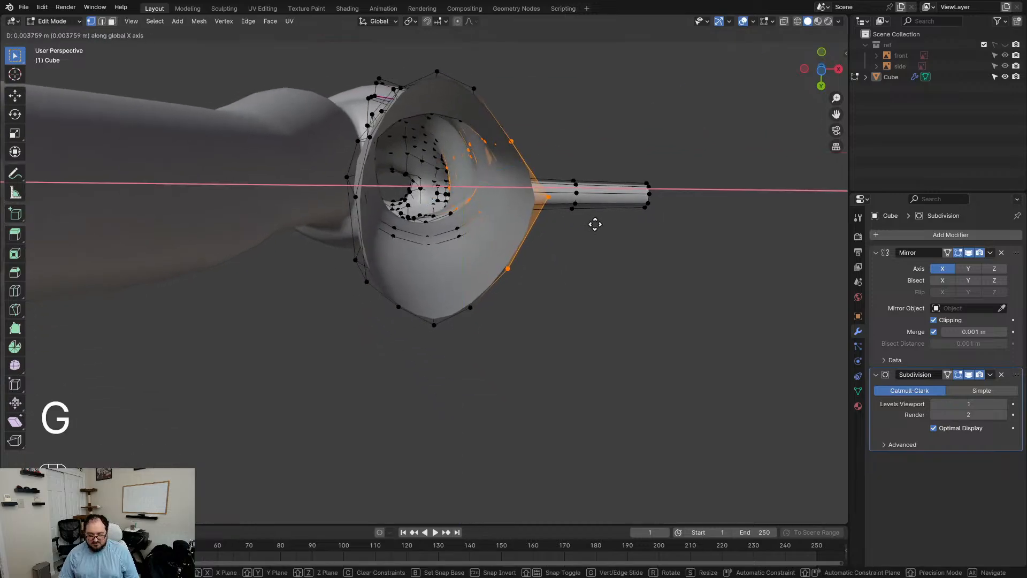
click(594, 223)
middle_drag(452, 221, 467, 233)
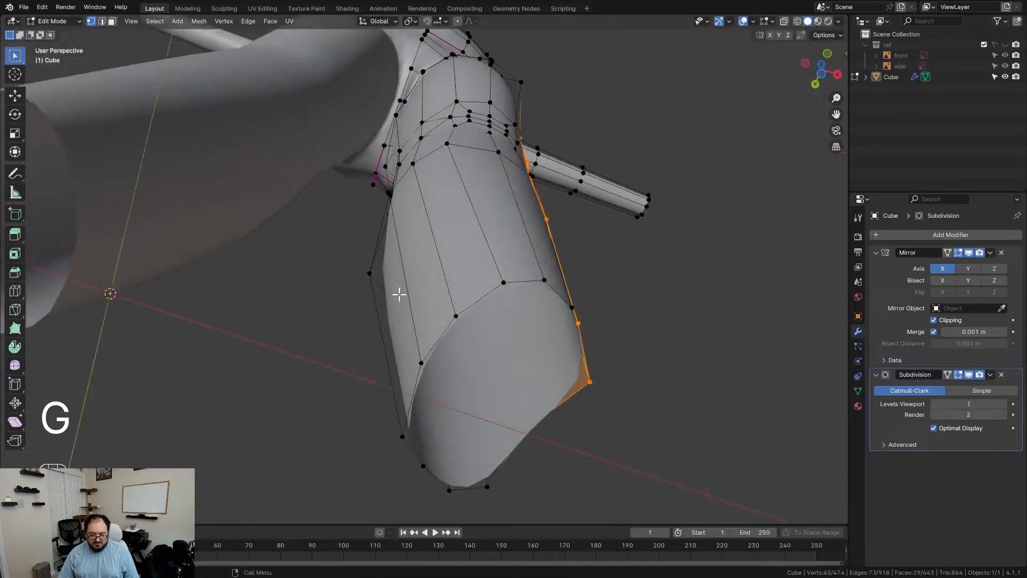
Step: Select the vertical line of inner-leg vertices and shift it slightly toward the body's centre along X
mouse_move(420, 327)
middle_down()
mouse_move(415, 298)
mouse_move(424, 312)
middle_up()
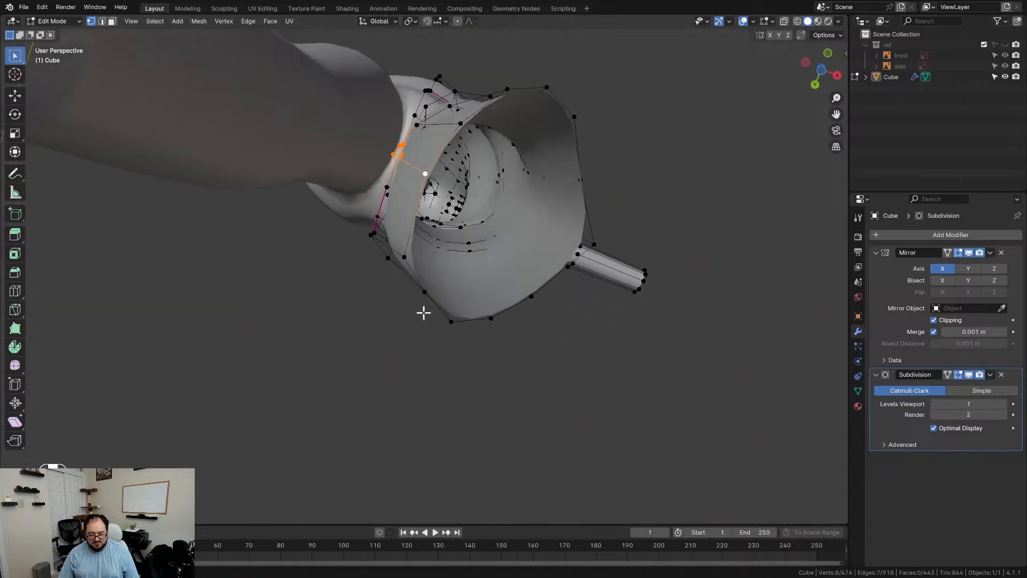
key(g)
key(x)
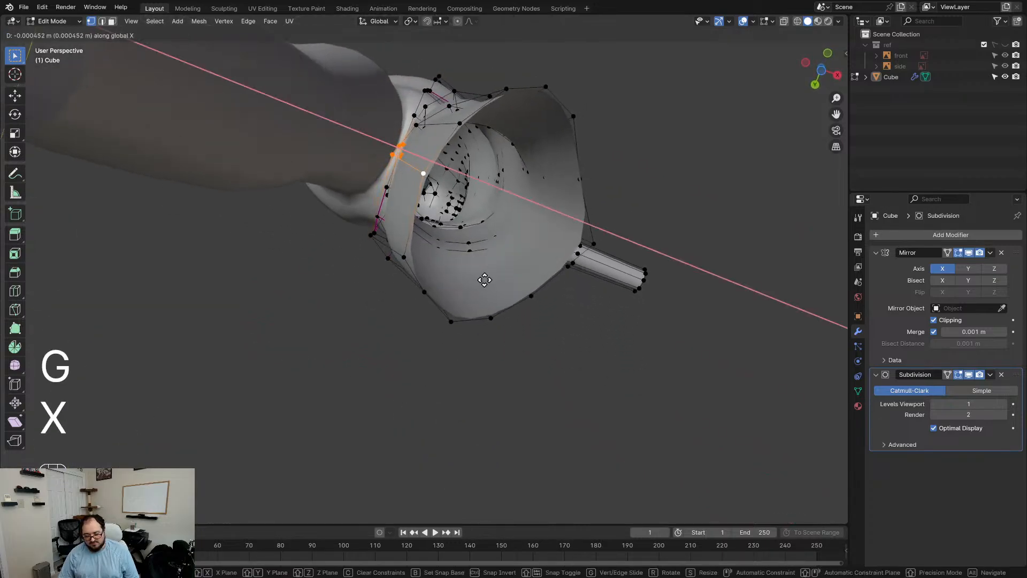
click(485, 280)
shift+middle_drag(518, 278, 437, 302)
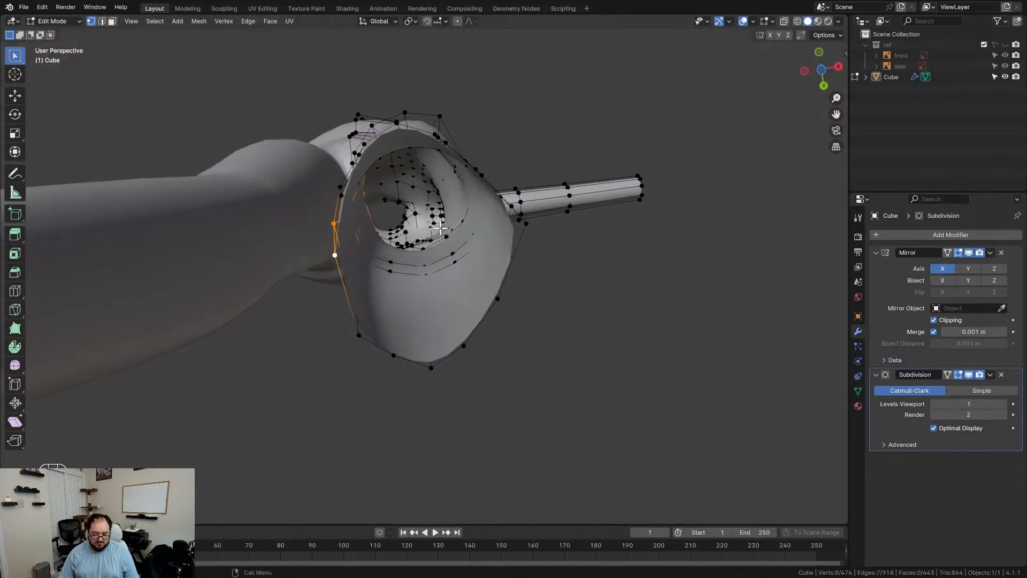
middle_drag(460, 199, 486, 257)
Step: Select the open ankle loop and flatten it by scaling it to 0 along Z
key(KP_3)
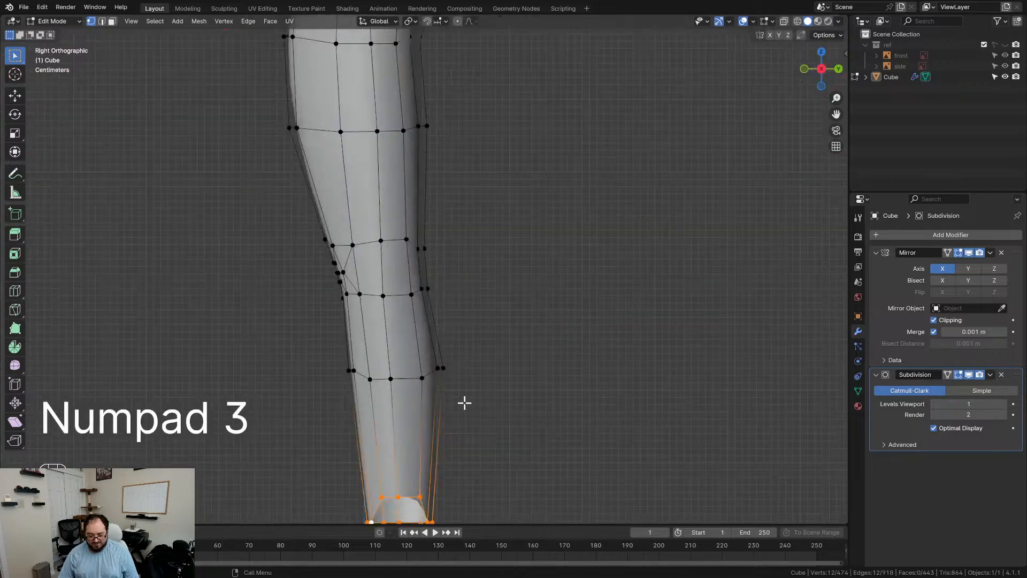
scroll(465, 403, down, 2)
key(s)
key(z)
key(KP_0)
key(KP_Enter)
scroll(454, 340, down, 2)
middle_drag(447, 346, 509, 307)
scroll(537, 285, down, 3)
scroll(509, 307, up, 3)
scroll(504, 307, down, 3)
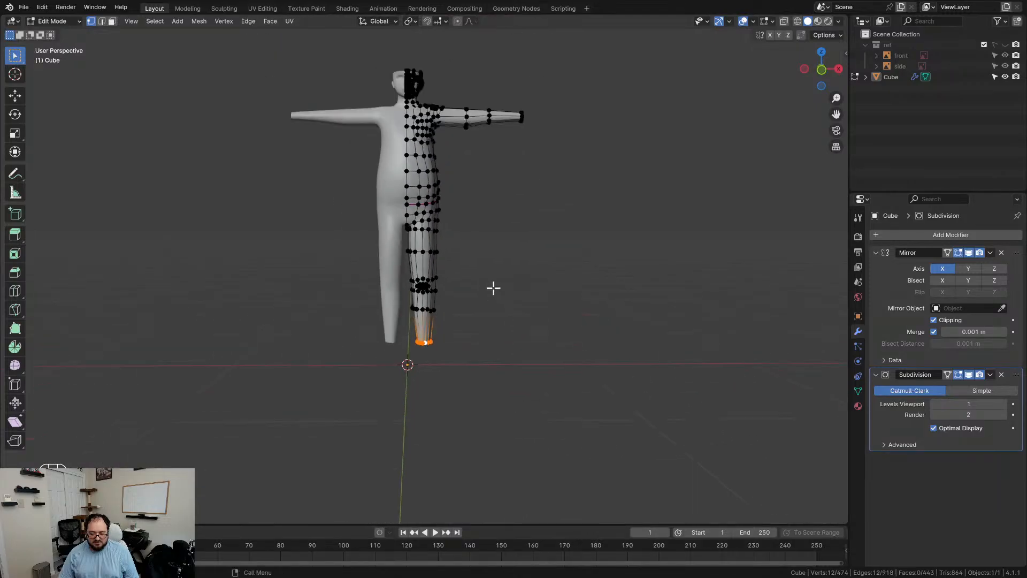
Step: Return to Sculpt Mode and examine the torso's side profile and the upper back from above
key(Tab)
mouse_move(529, 282)
middle_down()
mouse_move(413, 280)
mouse_move(394, 294)
mouse_move(413, 285)
mouse_move(497, 312)
middle_up()
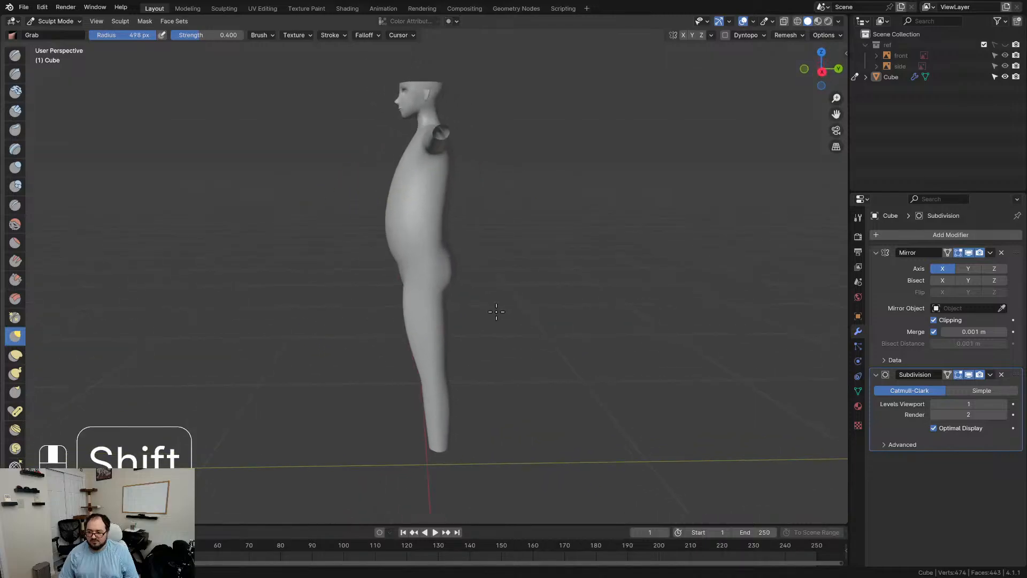
key(KP_3)
scroll(496, 311, up, 4)
mouse_move(486, 276)
shift+middle_down()
mouse_move(502, 339)
mouse_move(468, 270)
shift+middle_up()
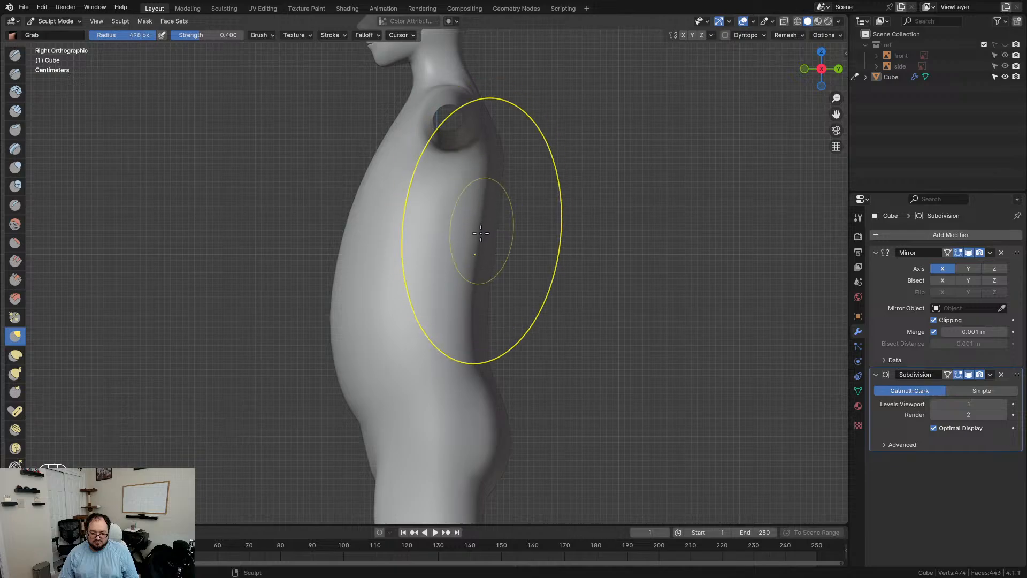
scroll(470, 288, down, 3)
middle_drag(493, 354, 539, 332)
mouse_move(527, 265)
shift+middle_down()
mouse_move(523, 342)
mouse_move(524, 254)
mouse_move(403, 262)
mouse_move(461, 252)
mouse_move(376, 359)
mouse_move(326, 264)
mouse_move(355, 220)
mouse_move(457, 259)
shift+middle_up()
scroll(506, 284, up, 4)
mouse_move(452, 402)
middle_down()
mouse_move(573, 482)
mouse_move(447, 241)
mouse_move(534, 344)
mouse_move(486, 213)
middle_up()
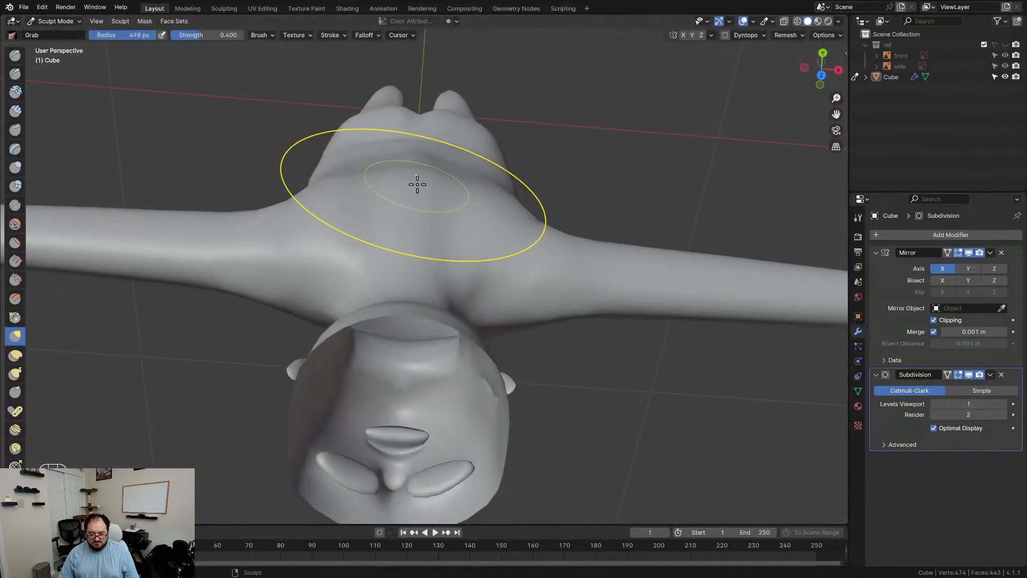
Step: Undo the last two sculpt changes and check the upper back from behind
key(ctrl+z)
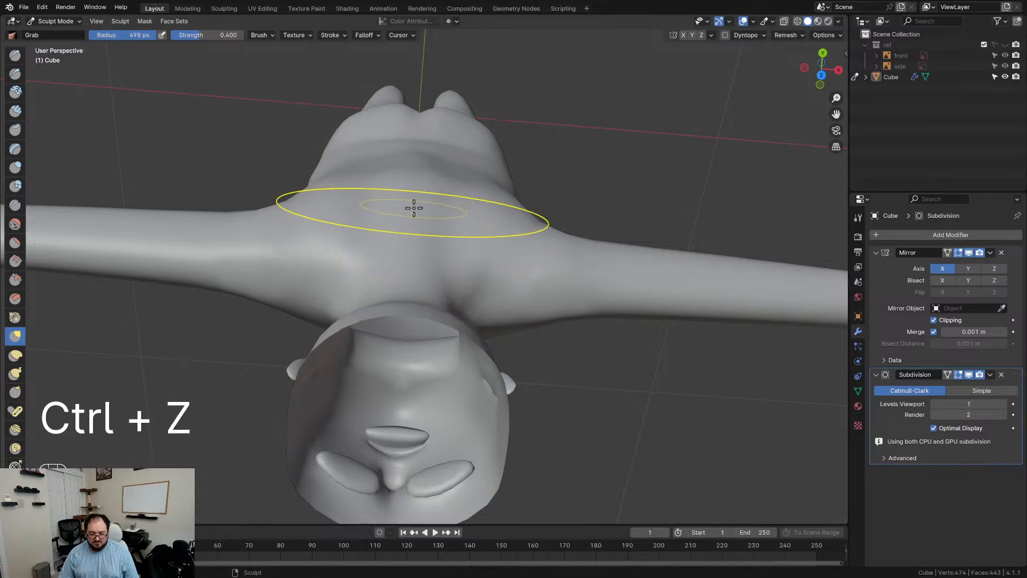
key(ctrl+z)
mouse_move(436, 220)
middle_down()
mouse_move(307, 149)
mouse_move(342, 215)
middle_up()
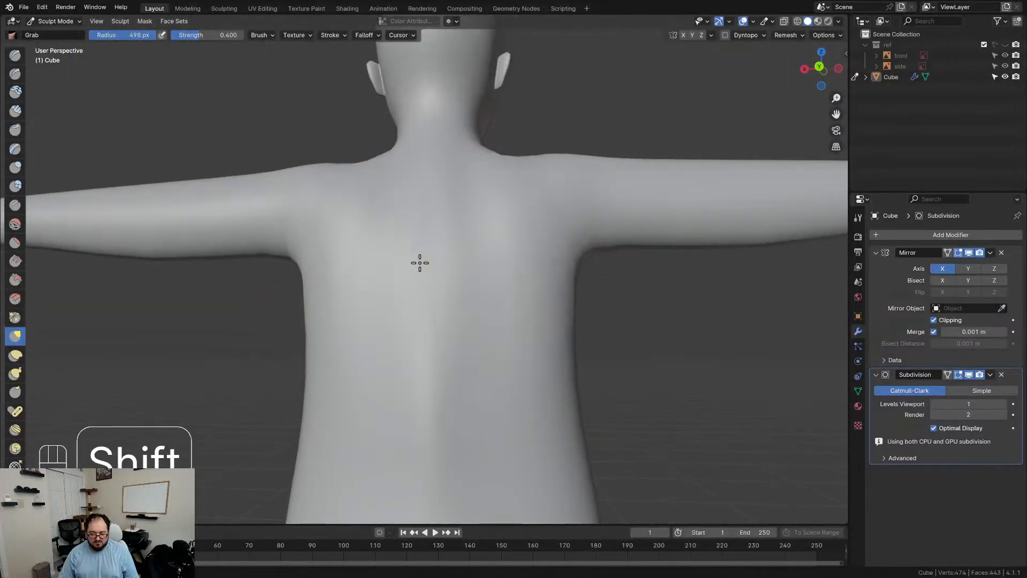
mouse_move(429, 352)
middle_down()
mouse_move(578, 376)
mouse_move(580, 394)
mouse_move(500, 337)
mouse_move(507, 392)
mouse_move(415, 248)
middle_up()
scroll(416, 248, up, 2)
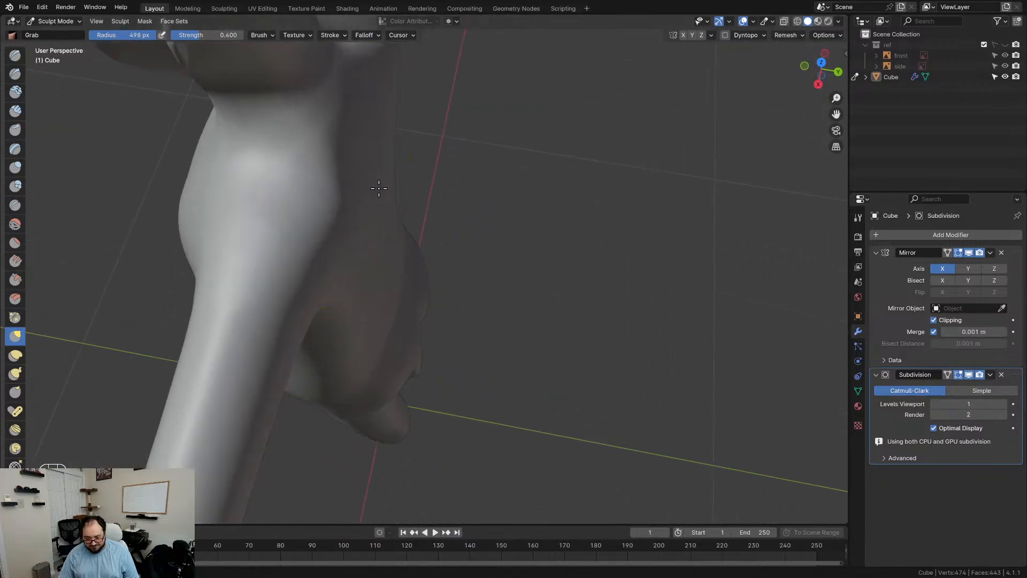
Step: In Edit Mode, adjust the upper-back vertices along Y and push the selected edge slightly backward
mouse_move(463, 287)
middle_down()
mouse_move(339, 182)
mouse_move(250, 204)
mouse_move(248, 214)
mouse_move(495, 201)
mouse_move(512, 184)
mouse_move(498, 108)
mouse_move(523, 314)
mouse_move(450, 246)
mouse_move(585, 217)
mouse_move(328, 181)
mouse_move(421, 209)
mouse_move(412, 153)
middle_up()
key(Tab)
key(g)
key(y)
click(541, 196)
middle_drag(467, 212, 587, 232)
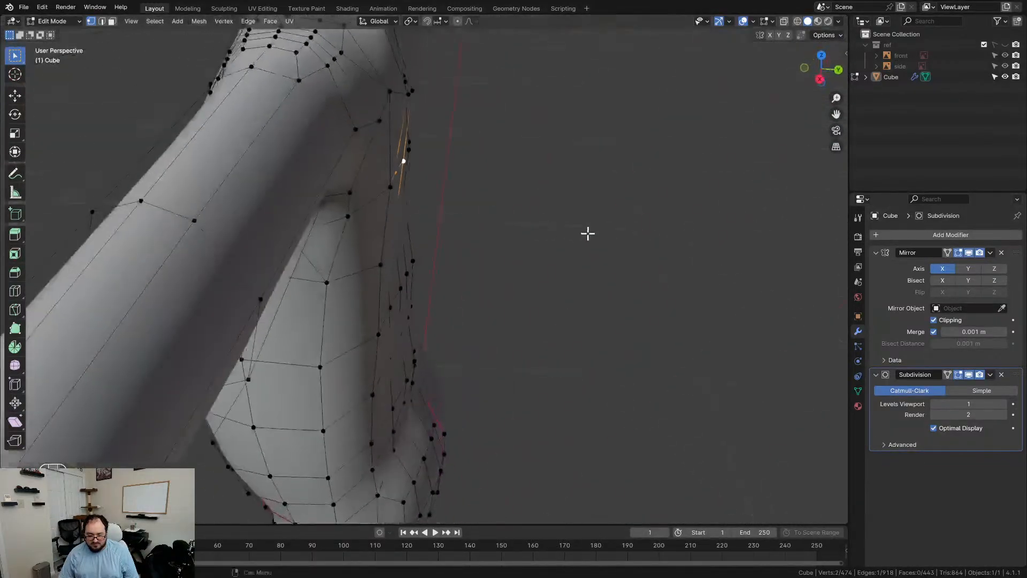
key(g)
key(y)
click(596, 234)
scroll(597, 234, down, 5)
Step: Switch to Sculpt Mode and smooth the adjusted area of the upper back
key(Tab)
mouse_move(541, 259)
middle_down()
mouse_move(396, 239)
mouse_move(398, 257)
mouse_move(498, 266)
mouse_move(441, 230)
mouse_move(427, 365)
middle_up()
scroll(427, 365, up, 4)
scroll(427, 365, up, 3)
shift+drag(440, 227, 440, 220)
scroll(430, 282, down, 3)
mouse_move(430, 282)
middle_down()
mouse_move(525, 332)
mouse_move(500, 303)
mouse_move(424, 413)
mouse_move(470, 271)
middle_up()
scroll(500, 302, down, 5)
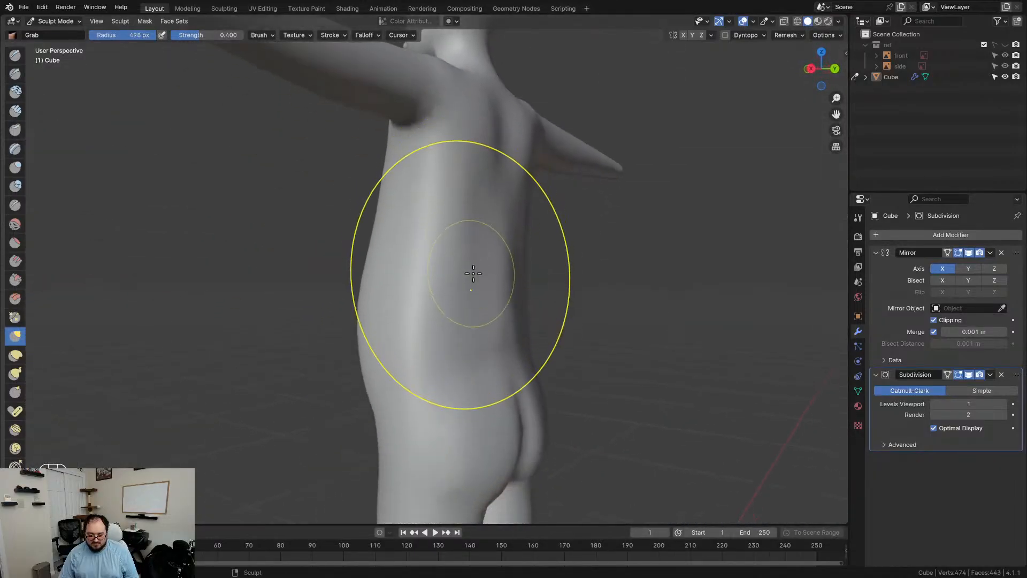
Step: Examine the contour of the belly, lower back and buttocks in the right side view and at an angle
scroll(429, 288, up, 1)
scroll(453, 400, down, 4)
middle_drag(453, 401, 514, 364)
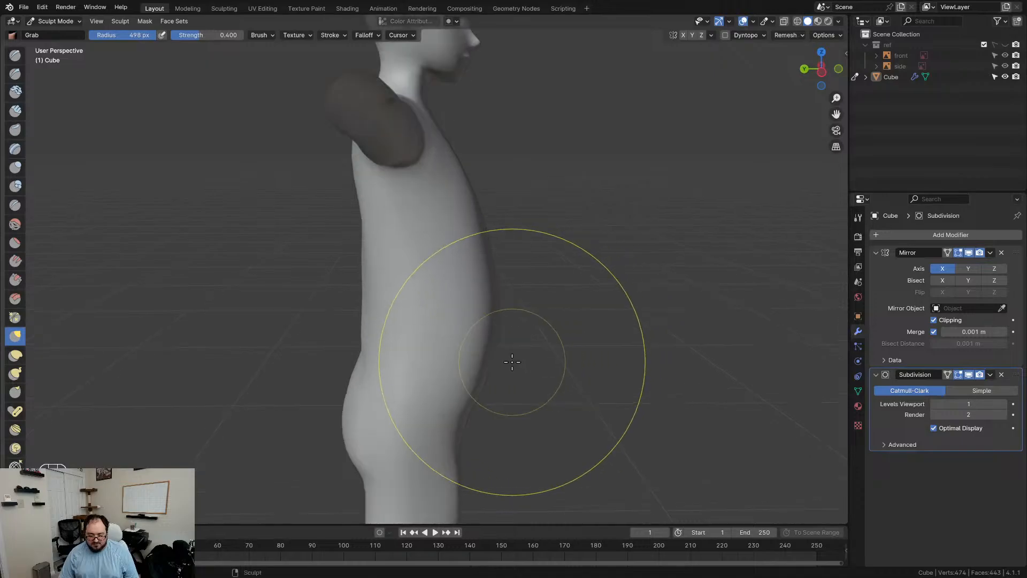
key(KP_3)
scroll(342, 375, up, 4)
shift+middle_drag(348, 370, 442, 292)
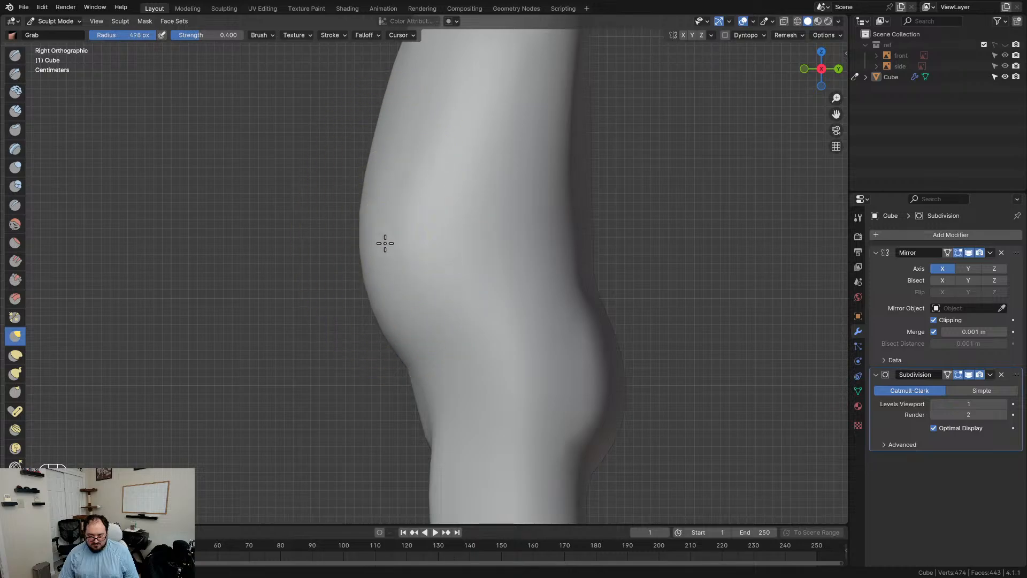
scroll(406, 268, down, 4)
scroll(393, 322, up, 4)
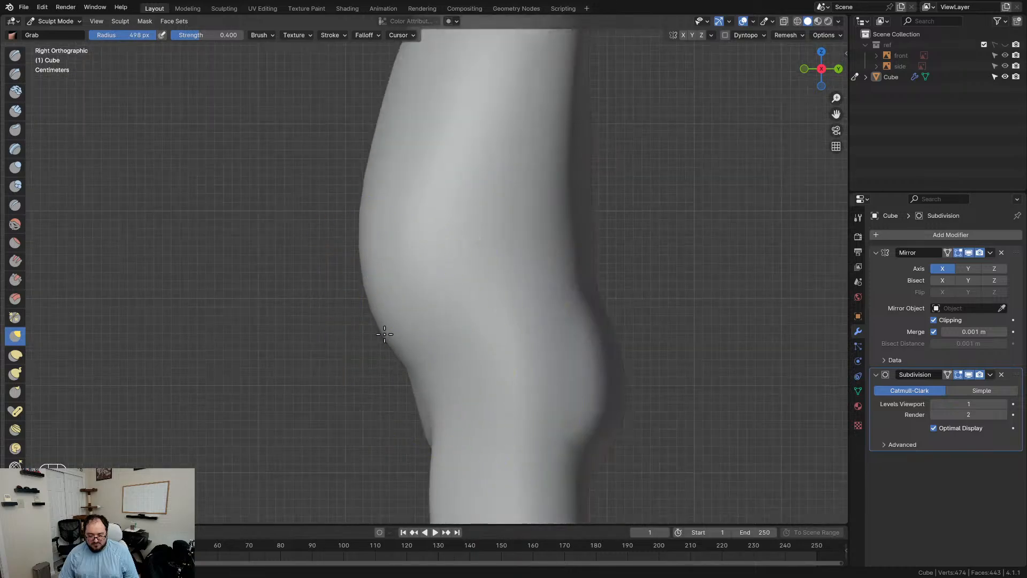
scroll(423, 308, down, 3)
middle_drag(490, 329, 579, 358)
scroll(579, 358, up, 3)
middle_drag(516, 342, 475, 329)
Step: Undo the recent sculpt strokes on the belly and hips
key(ctrl+z)
key(ctrl+z)
key(ctrl+z)
key(ctrl+z)
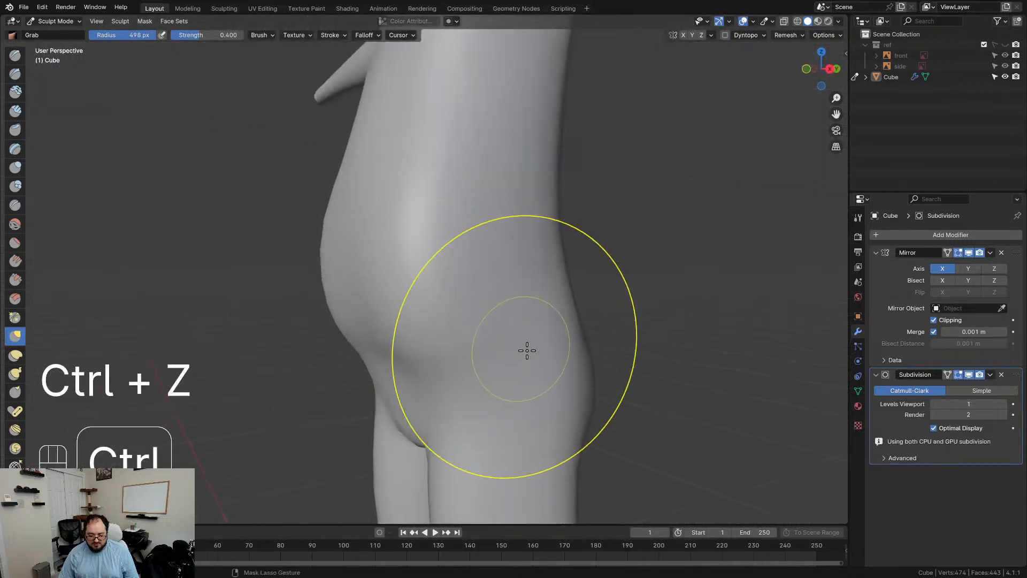
key(ctrl+z)
key(ctrl+z)
key(ctrl+z)
key(ctrl+z)
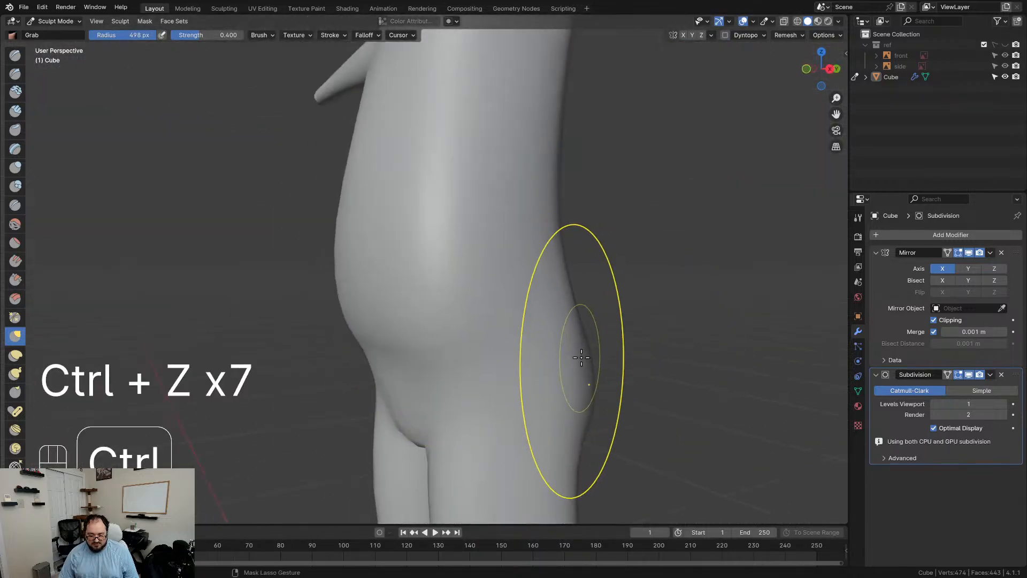
Step: Return to Edit Mode in the right orthographic view and display the body mesh as wireframe
scroll(546, 342, down, 2)
mouse_move(474, 321)
middle_down()
mouse_move(713, 319)
mouse_move(427, 325)
mouse_move(525, 332)
mouse_move(521, 360)
mouse_move(407, 306)
mouse_move(469, 300)
middle_up()
scroll(521, 360, up, 2)
key(KP_3)
key(Tab)
scroll(407, 305, up, 2)
scroll(433, 270, down, 1)
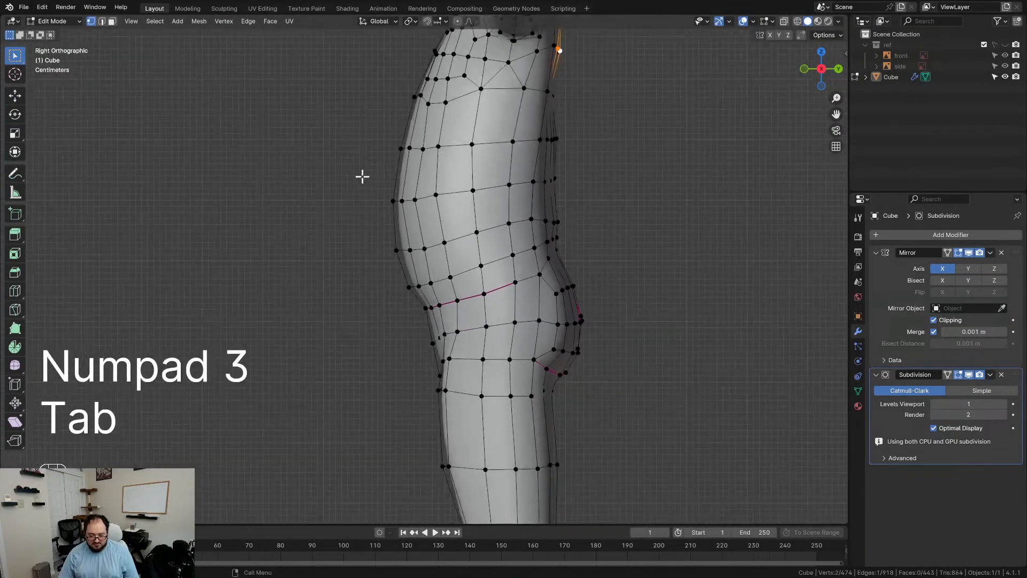
mouse_move(436, 280)
mouse_down()
mouse_move(397, 307)
mouse_move(384, 295)
mouse_up()
key(z)
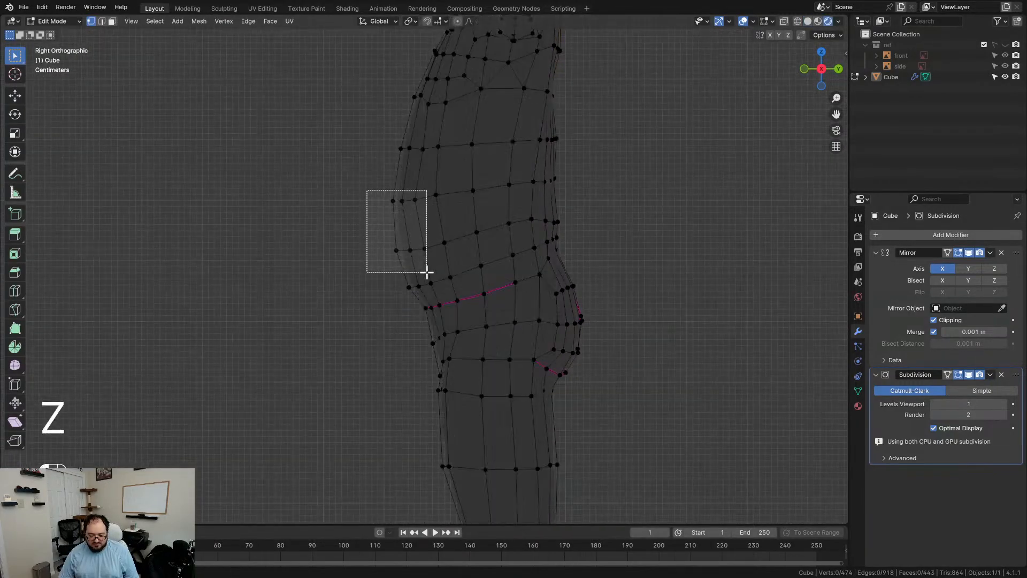
key(z)
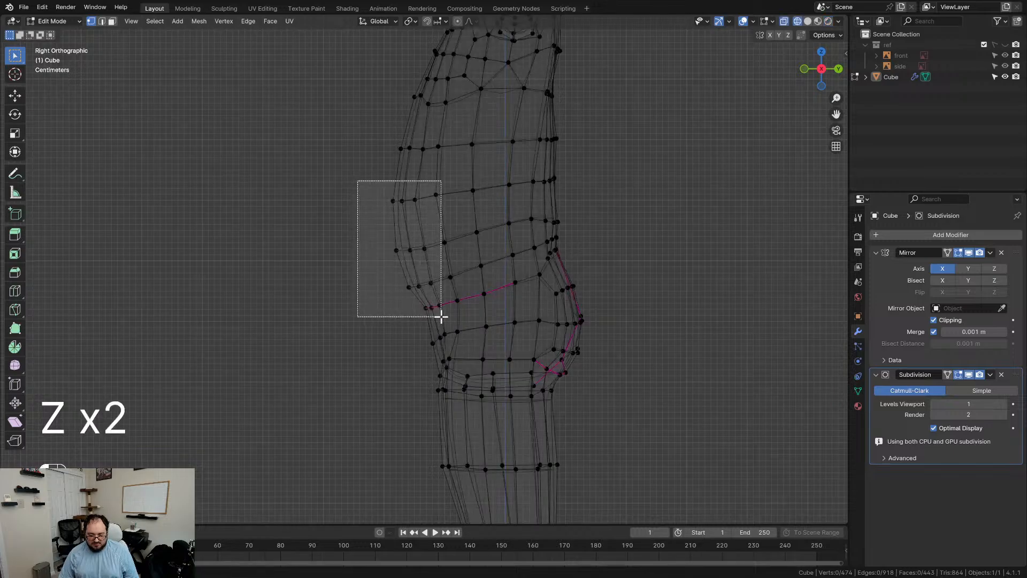
Step: Select the front vertices of the lower belly and push them forward along Y
drag(445, 317, 444, 316)
shift+drag(425, 178, 471, 268)
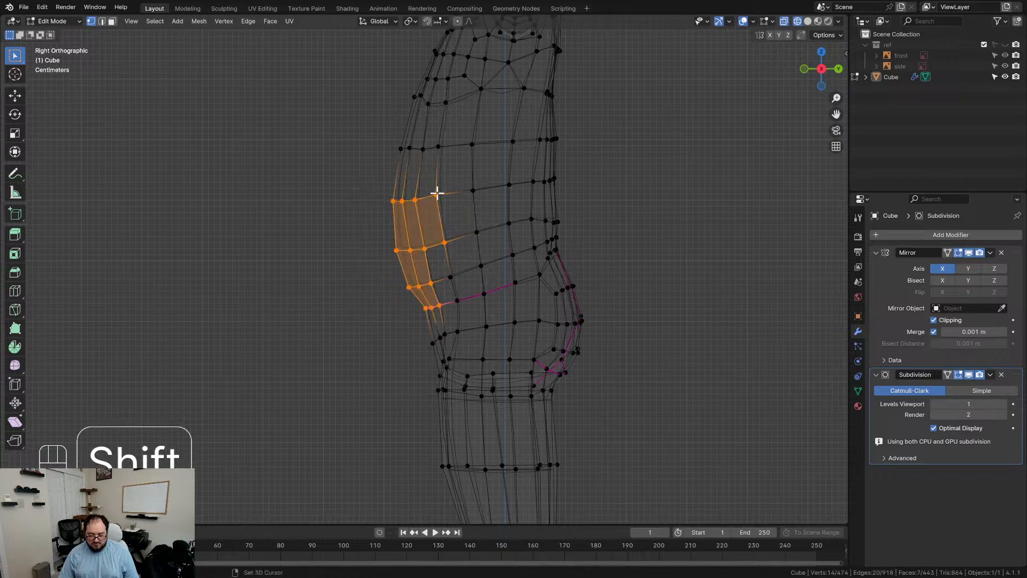
scroll(539, 271, up, 2)
key(g)
key(y)
click(504, 262)
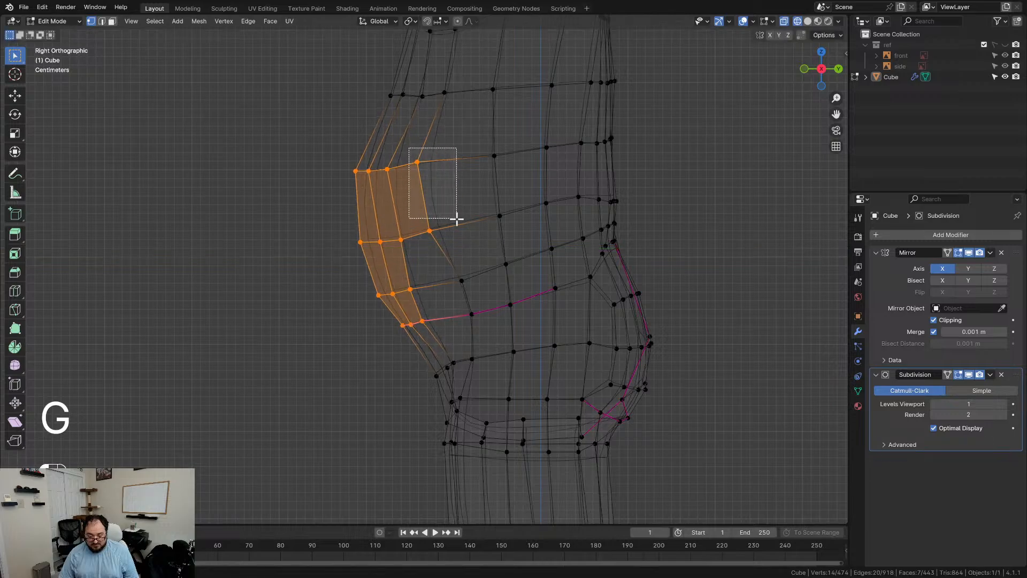
Step: Pull the upper two vertex rows of the protruding belly back along Y, the lower row by about 0.009 m
drag(456, 217, 461, 251)
drag(343, 157, 404, 198)
key(g)
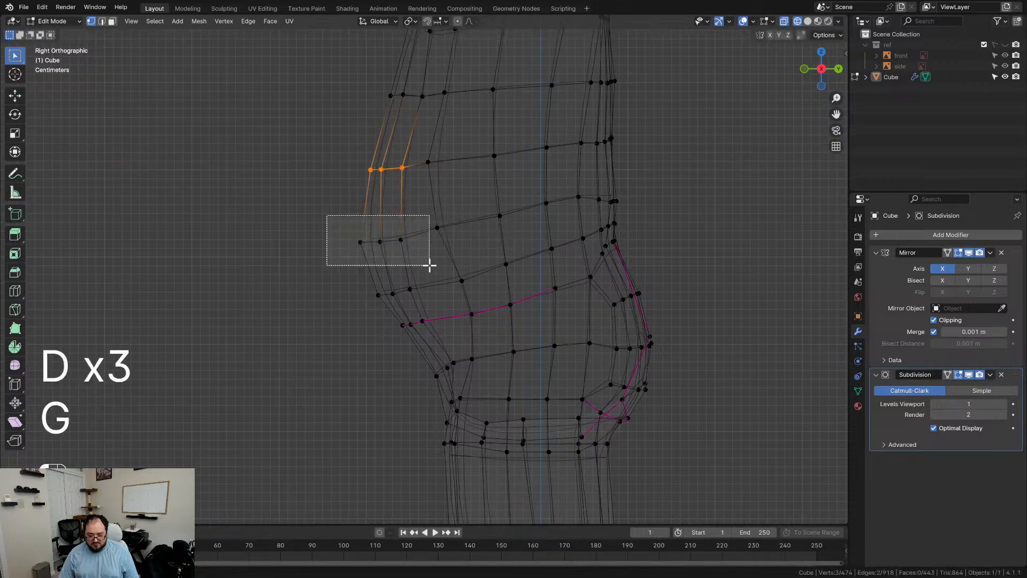
drag(429, 265, 430, 265)
key(g)
key(y)
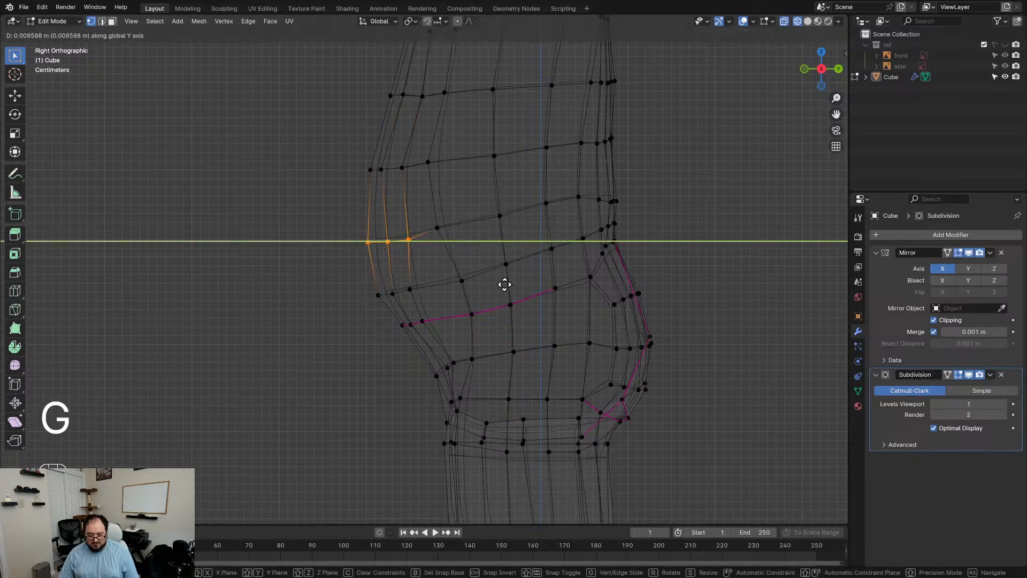
click(505, 284)
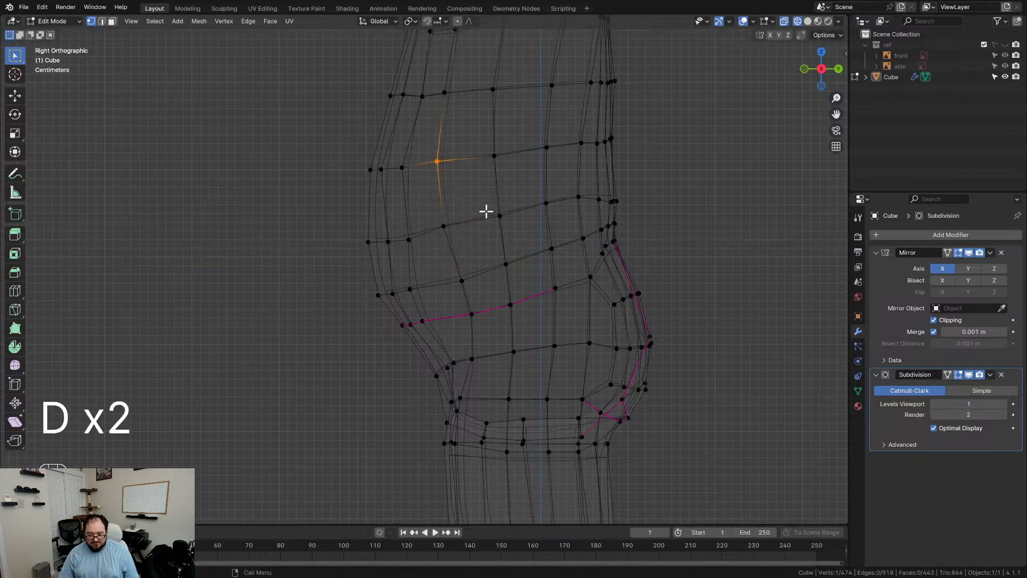
scroll(469, 242, down, 4)
scroll(468, 248, up, 4)
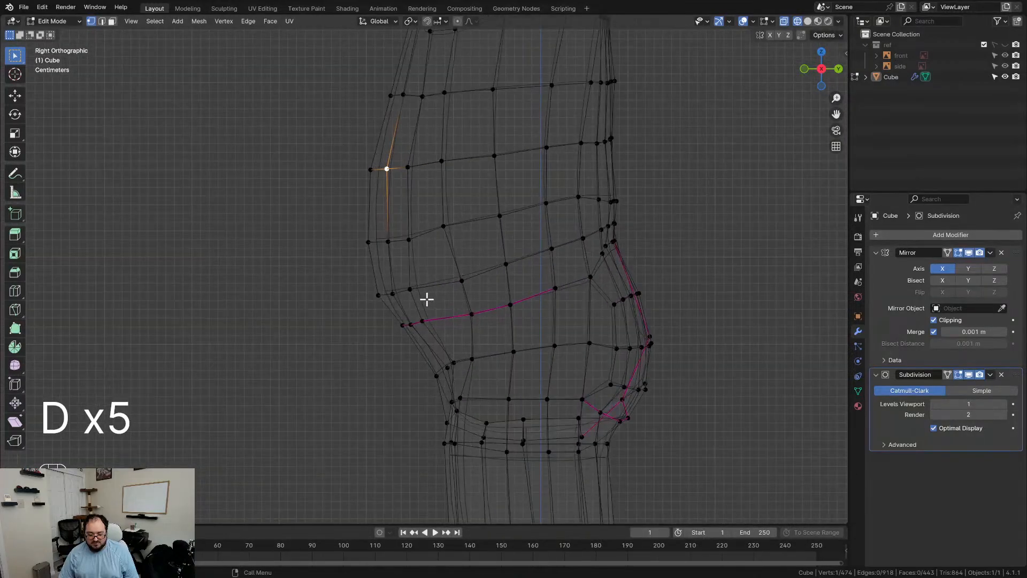
Step: Move the vertex row in the crease under the belly backward along Y
scroll(426, 299, up, 1)
drag(442, 360, 442, 361)
key(g)
key(y)
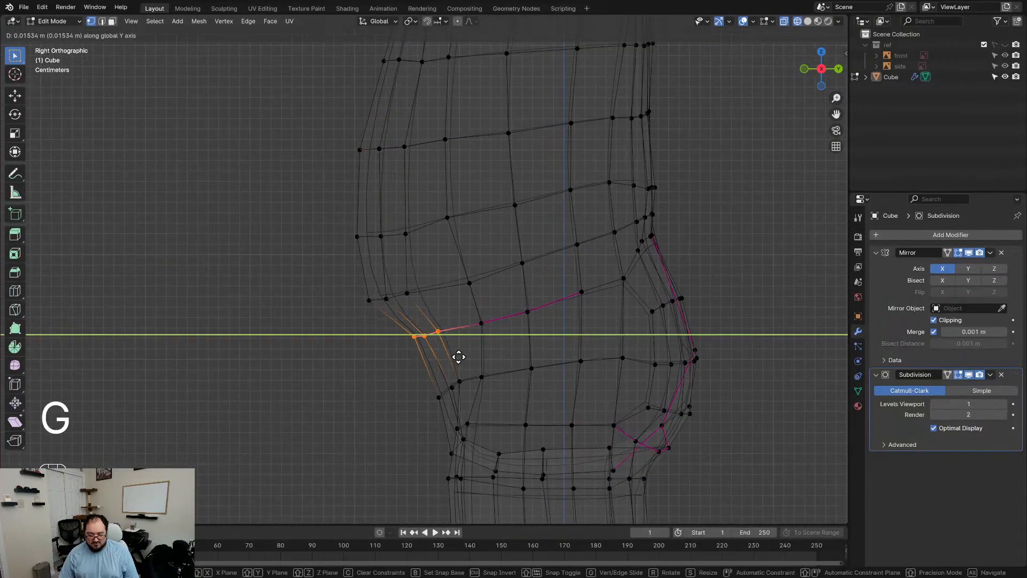
click(465, 357)
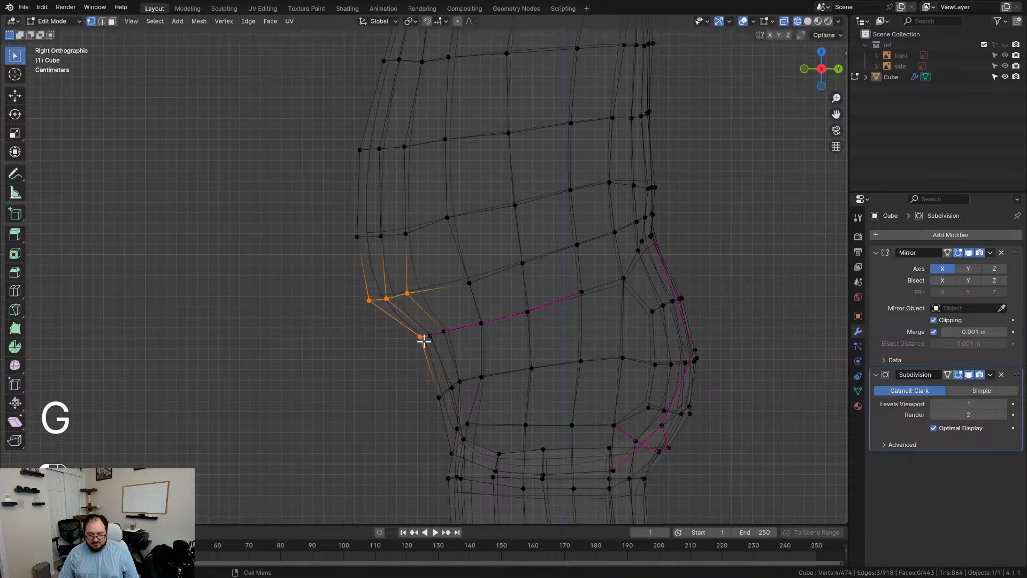
Step: Lower the belly's bottom front vertices along Z, and adjust the center vertex of the crease along the same axis
key(g)
key(z)
click(428, 347)
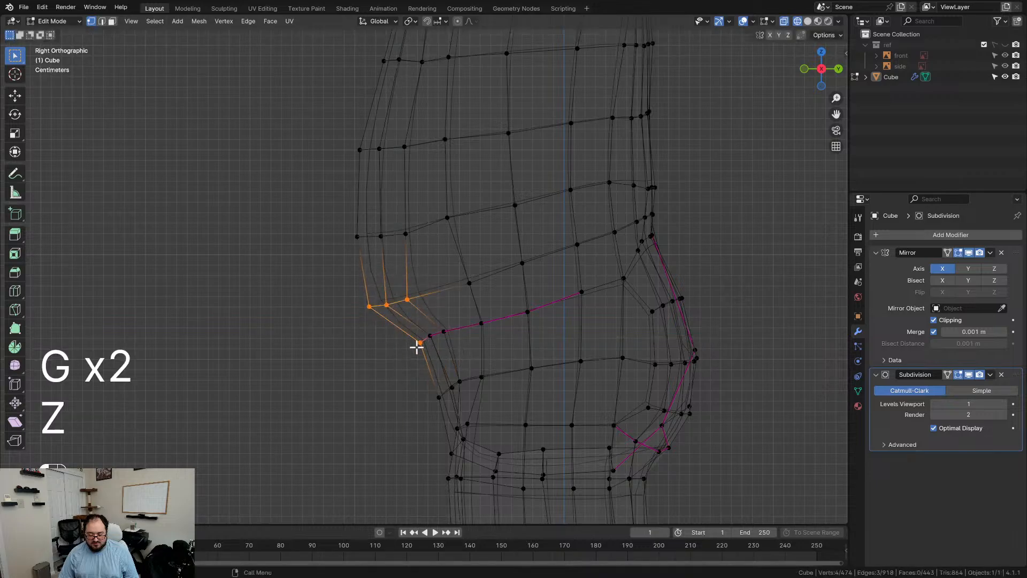
click(419, 343)
key(g)
key(z)
click(445, 359)
Step: Examine the body's side silhouette in Object Mode, comparing the belly with the lower back
scroll(395, 281, down, 3)
scroll(373, 296, up, 3)
key(Tab)
scroll(412, 307, down, 5)
key(Tab)
key(Tab)
click(369, 300)
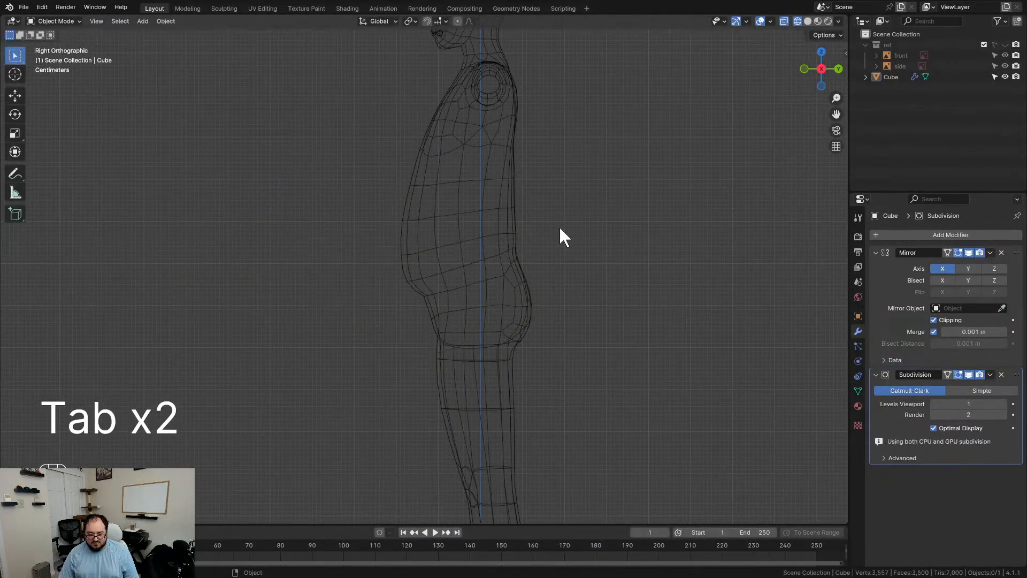
shift+middle_drag(560, 226, 479, 297)
scroll(453, 284, up, 3)
Step: In Edit Mode, move the waist's back vertex row forward along Y, and the row above it by about 0.009 m
key(Tab)
scroll(449, 310, up, 1)
scroll(455, 278, up, 4)
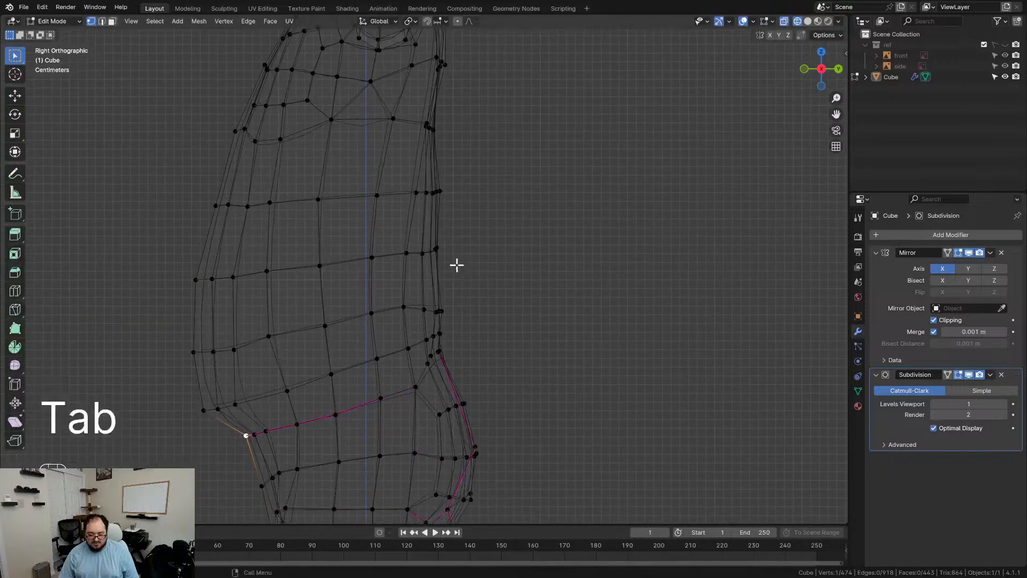
drag(385, 209, 548, 284)
key(g)
middle_click(534, 286)
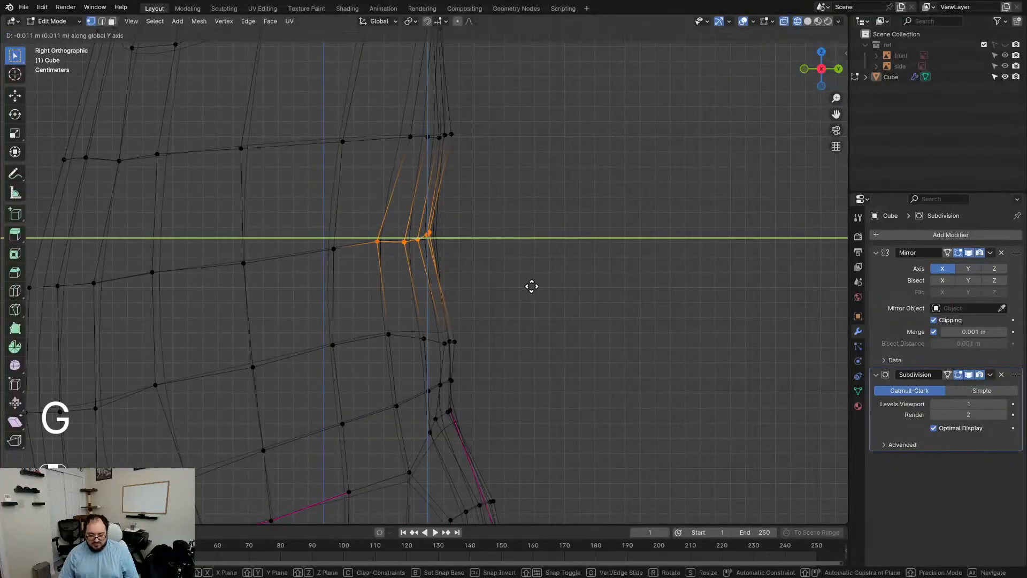
click(528, 287)
drag(395, 117, 557, 185)
key(g)
middle_click(547, 184)
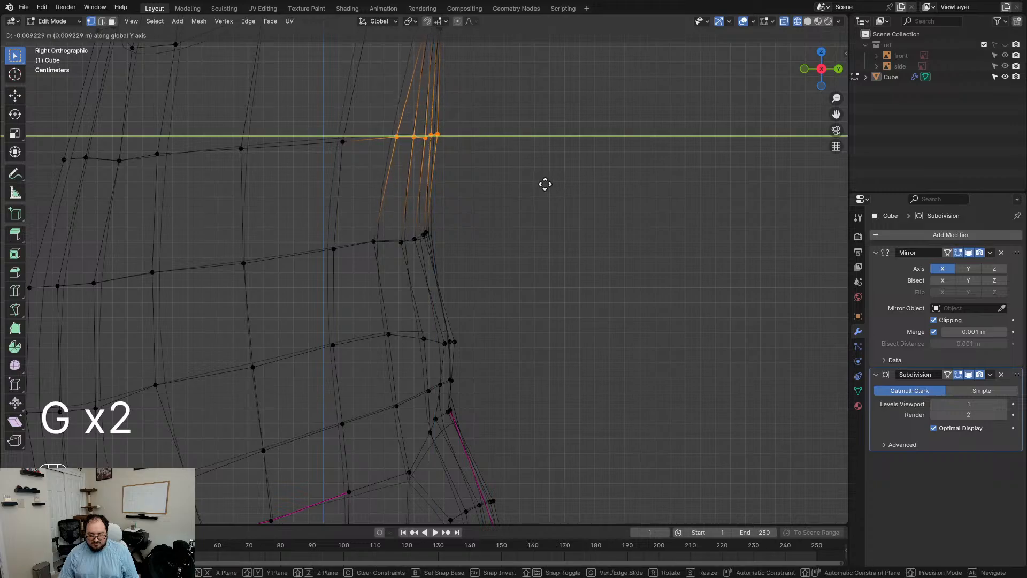
click(545, 184)
Step: Move the back vertex row just above the buttocks forward along Y in two adjustments
drag(478, 355, 479, 355)
key(g)
middle_click(491, 360)
click(489, 330)
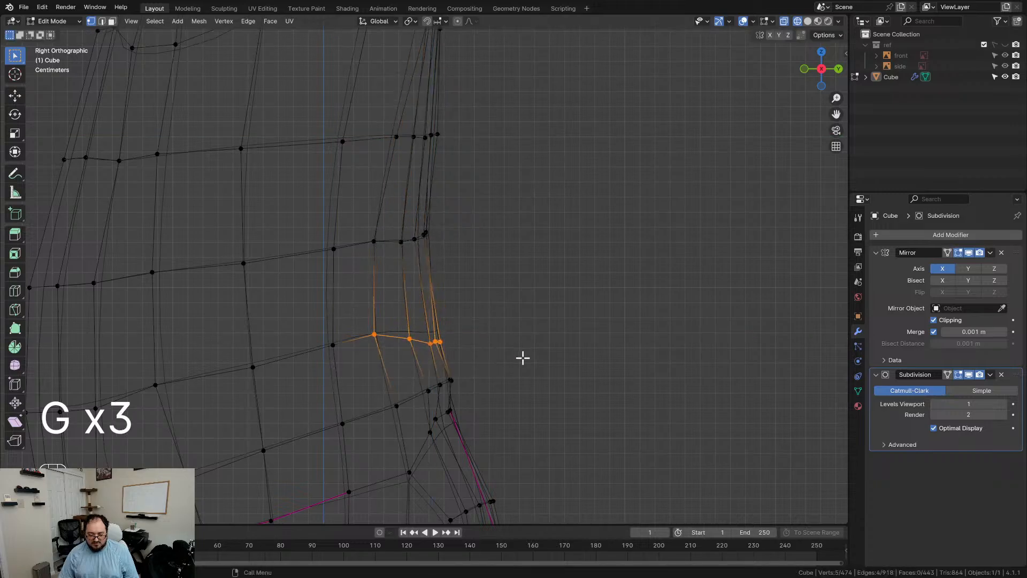
scroll(523, 355, down, 3)
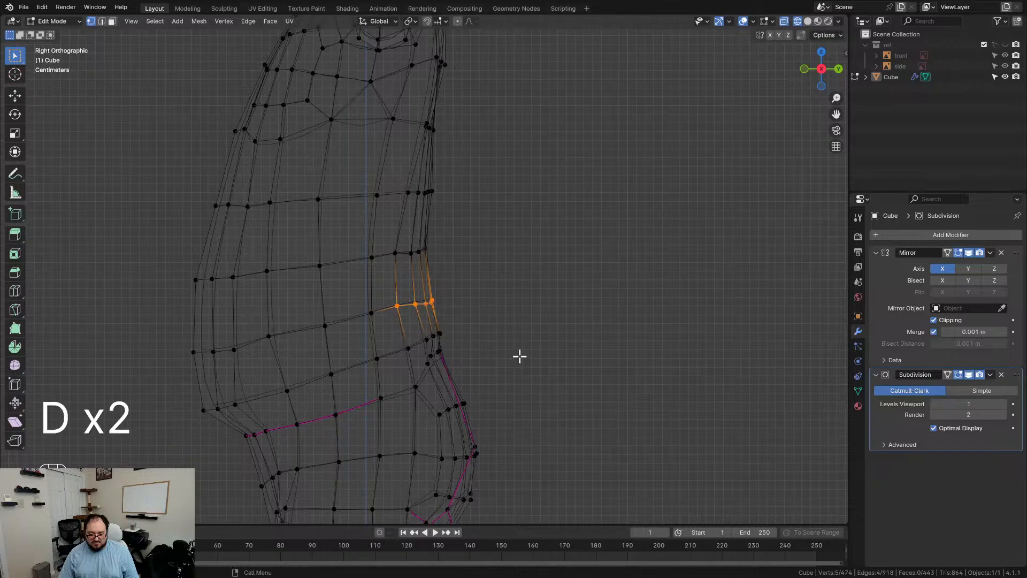
key(g)
middle_click(513, 356)
click(511, 355)
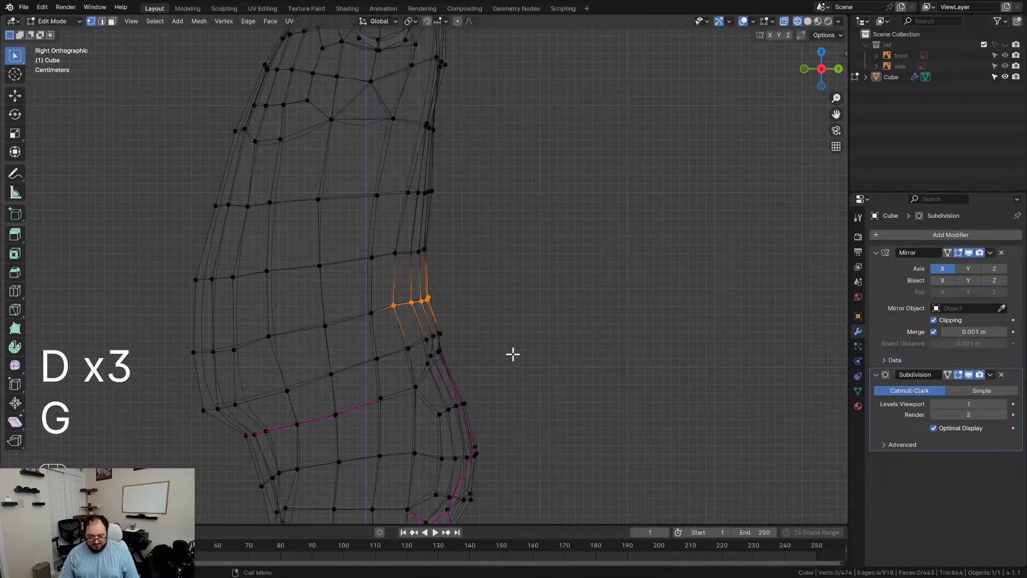
Step: Return to Object Mode, switch the display to Solid shading and select the body
scroll(496, 296, down, 4)
key(Tab)
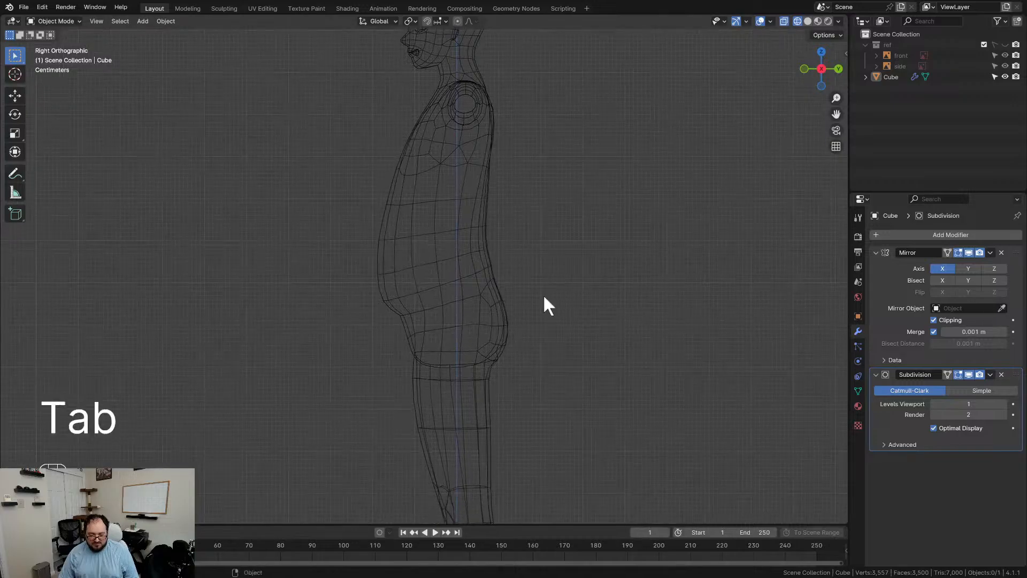
key(z)
key(z)
key(z)
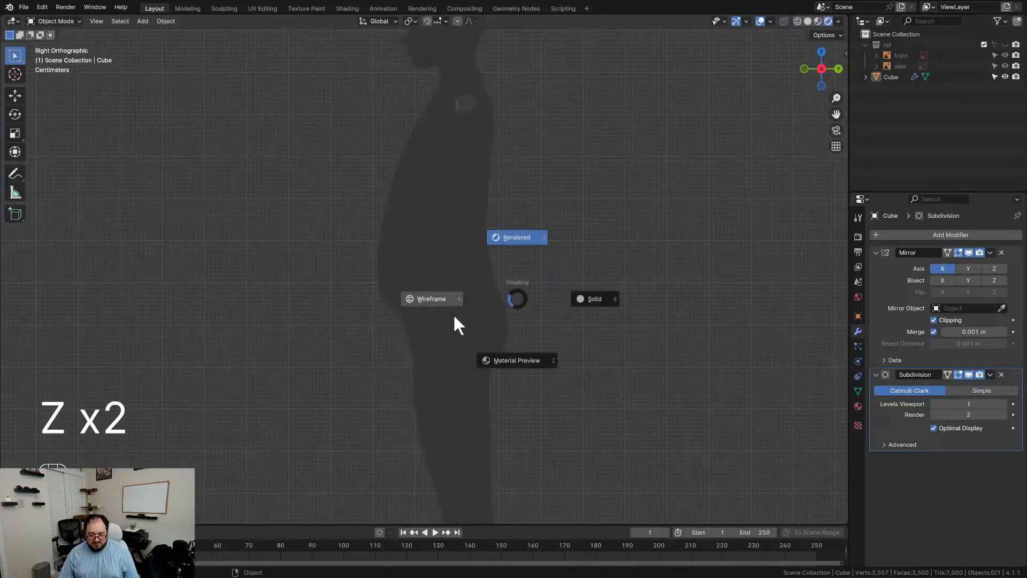
click(598, 299)
scroll(582, 304, down, 3)
mouse_move(465, 308)
middle_down()
mouse_move(522, 321)
mouse_move(589, 302)
middle_up()
scroll(589, 303, up, 3)
click(448, 294)
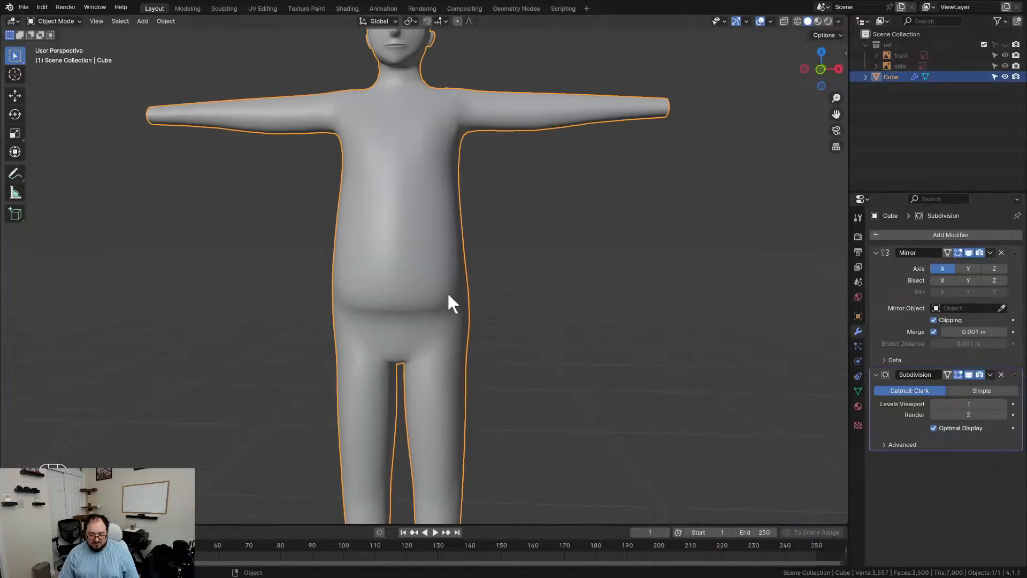
Step: In Edit Mode from the front view, lower the center vertices of the under-belly fold along Z
key(KP_1)
key(Tab)
shift+middle_drag(413, 302, 477, 232)
scroll(476, 232, up, 4)
drag(477, 147, 577, 230)
key(g)
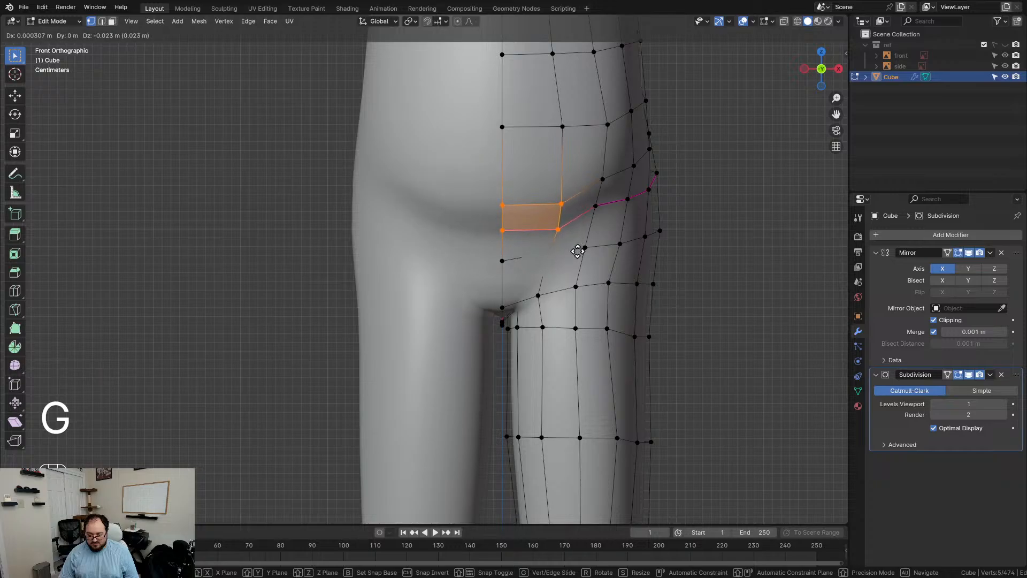
key(z)
click(577, 253)
Step: Lower and slide the neighbouring vertices of the belly fold toward the hip to even out its curve
drag(573, 159, 615, 231)
key(g)
click(616, 232)
drag(609, 154, 644, 218)
key(g)
key(g)
click(604, 190)
drag(587, 177, 612, 220)
key(g)
click(616, 223)
scroll(676, 202, down, 1)
click(706, 242)
Step: Examine the torso outline and the belly fold from the front, with and without the edit mesh
scroll(642, 255, down, 4)
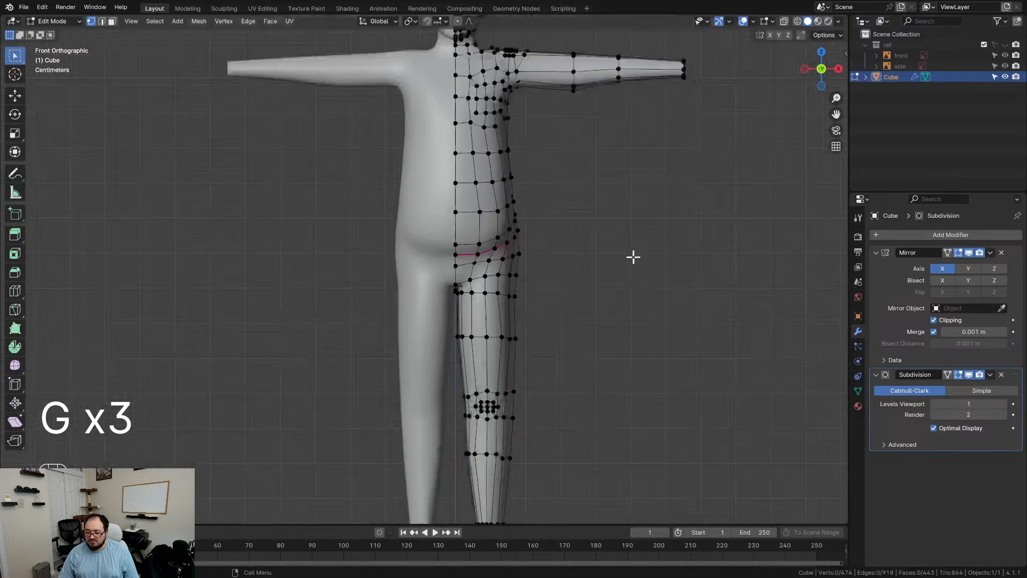
shift+middle_drag(577, 227, 557, 319)
scroll(561, 323, up, 4)
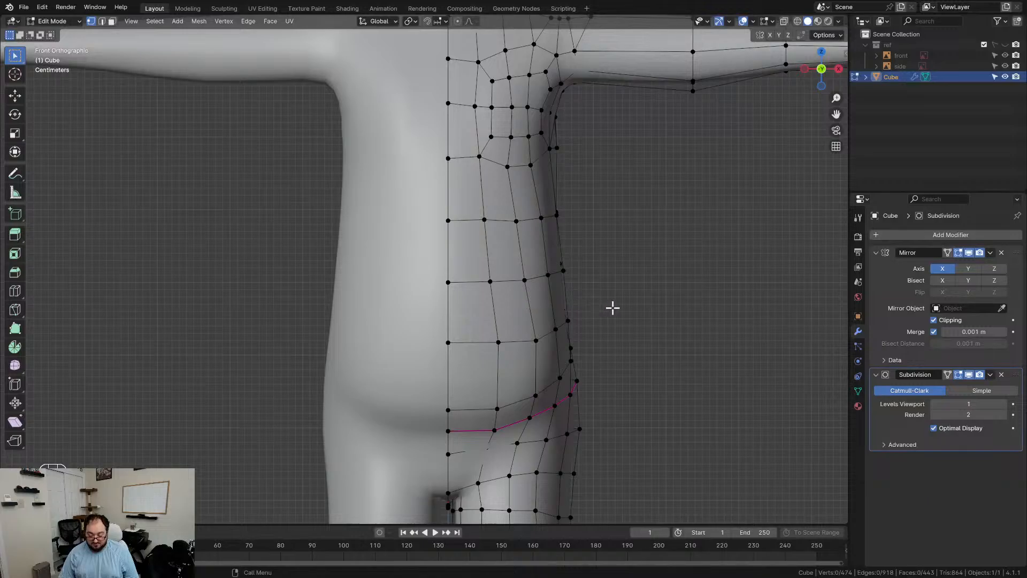
key(Tab)
scroll(612, 306, down, 4)
scroll(607, 309, up, 4)
key(Tab)
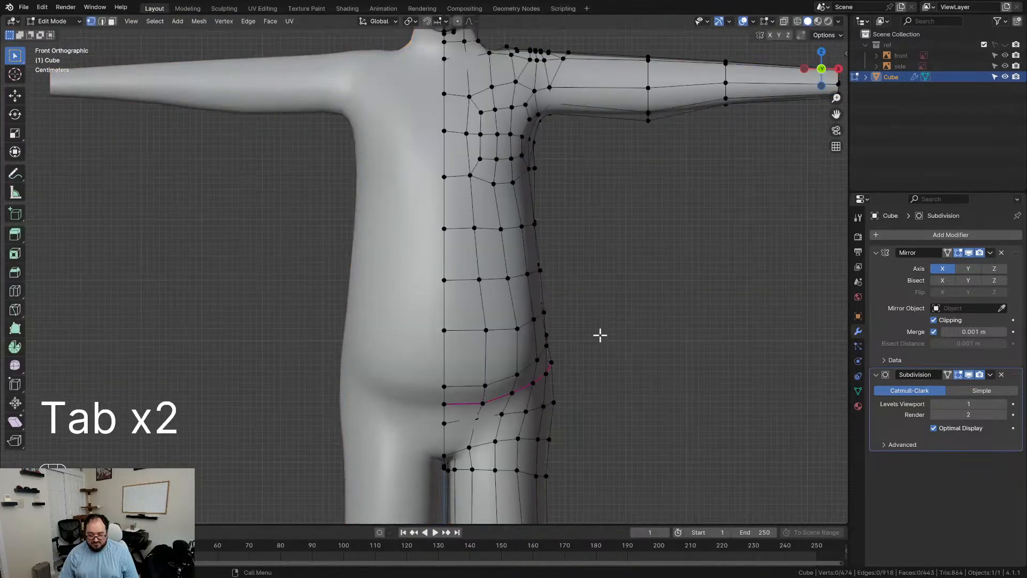
shift+middle_drag(599, 335, 550, 250)
scroll(550, 250, up, 2)
Step: Switch to Sculpt Mode and check the belly and hip shapes from the front
key(Tab)
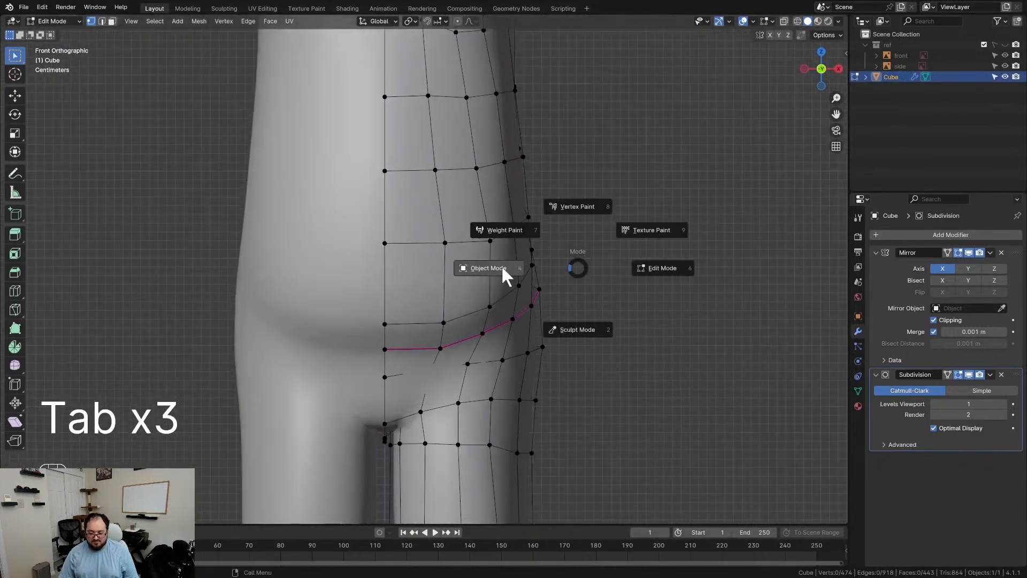
click(578, 329)
scroll(516, 247, down, 1)
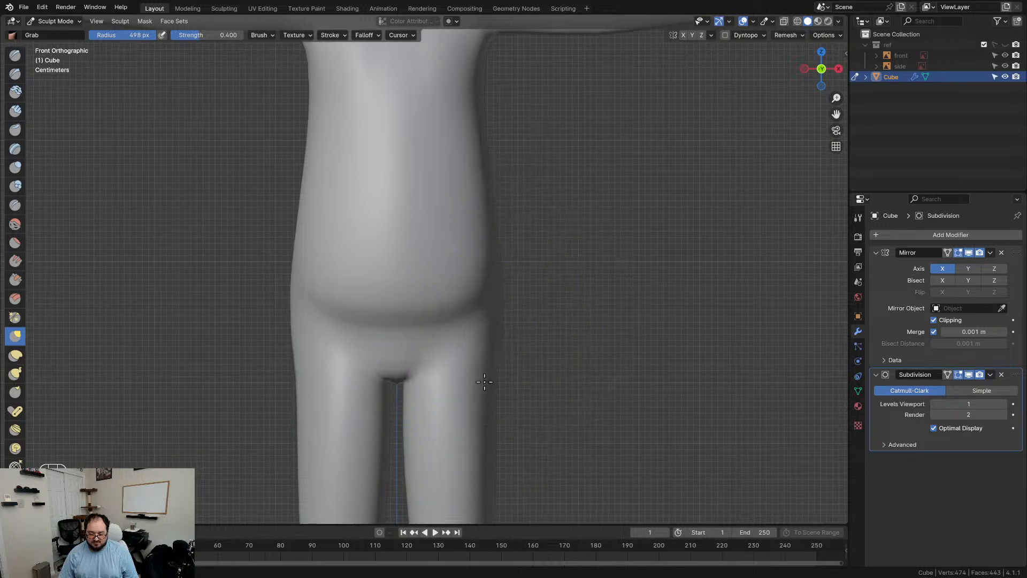
scroll(471, 348, down, 5)
scroll(537, 323, up, 4)
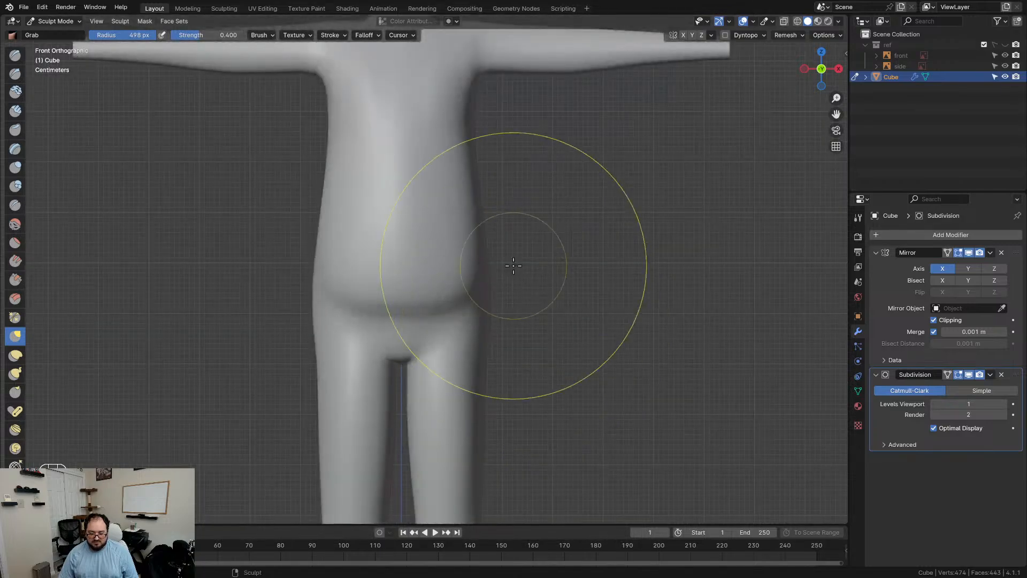
scroll(518, 273, down, 4)
Step: Return to Object Mode, select the body and examine the whole figure from the front and the side
key(Tab)
click(455, 303)
mouse_move(510, 319)
middle_down()
mouse_move(286, 313)
mouse_move(248, 330)
mouse_move(433, 335)
mouse_move(540, 319)
middle_up()
scroll(508, 323, up, 3)
middle_drag(478, 331, 335, 321)
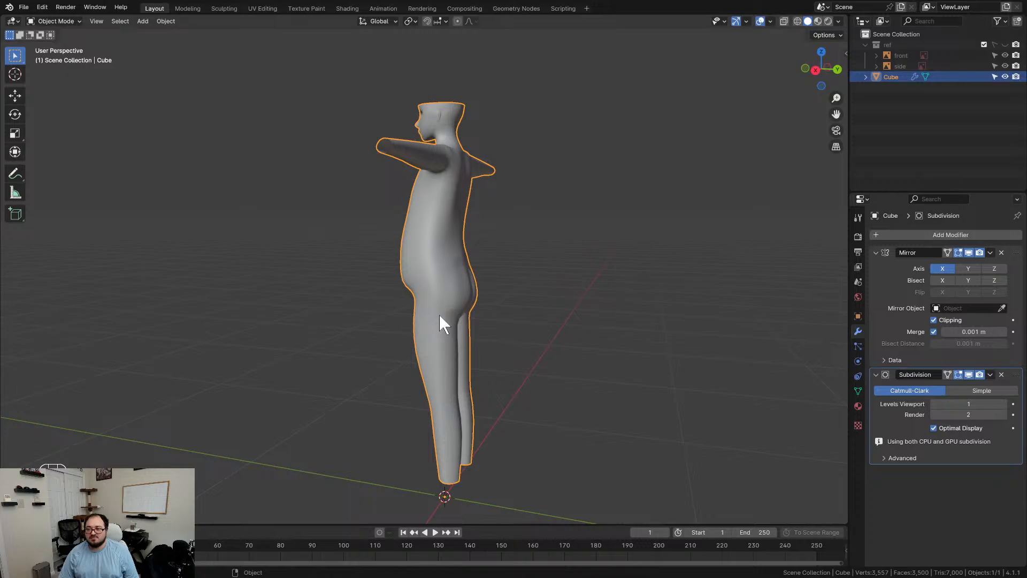
middle_drag(392, 313, 534, 306)
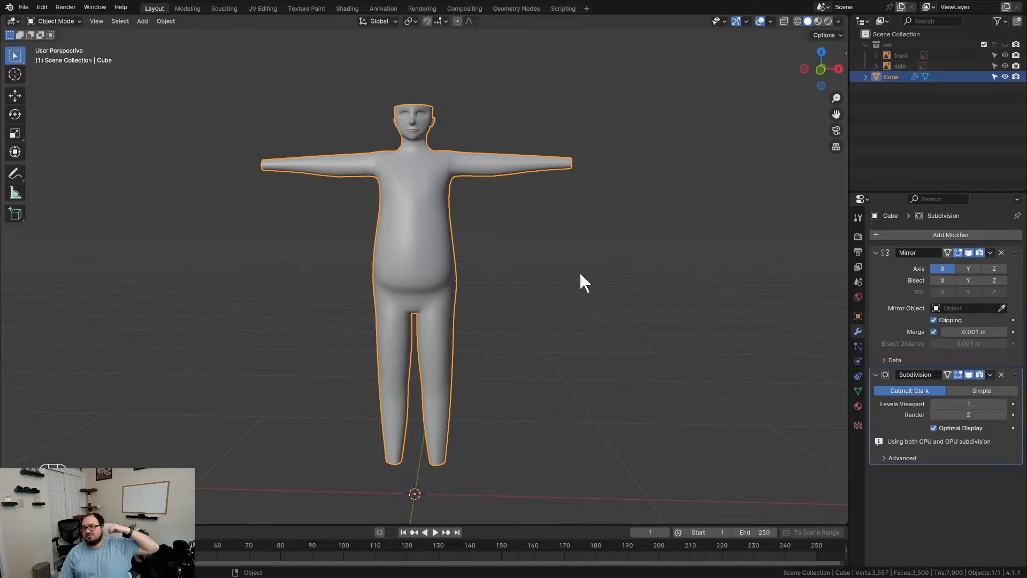
Step: Deselect the body and save the Blender file
click(535, 287)
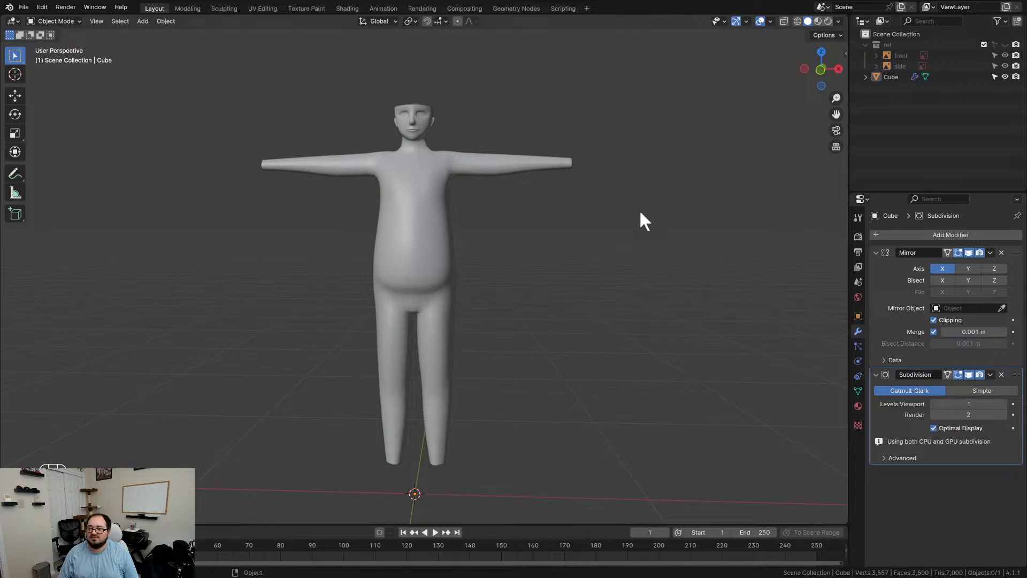
key(ctrl+s)
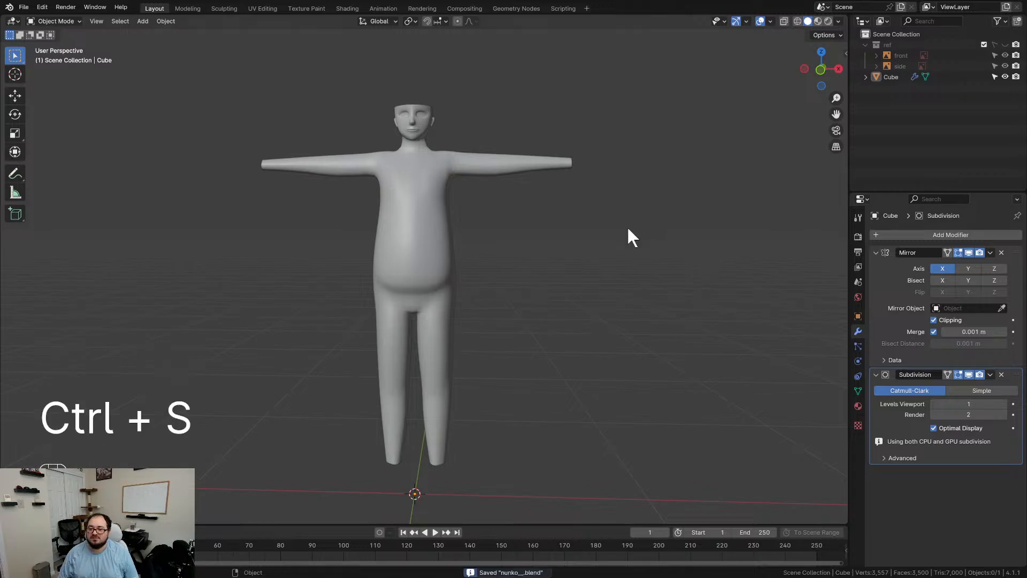